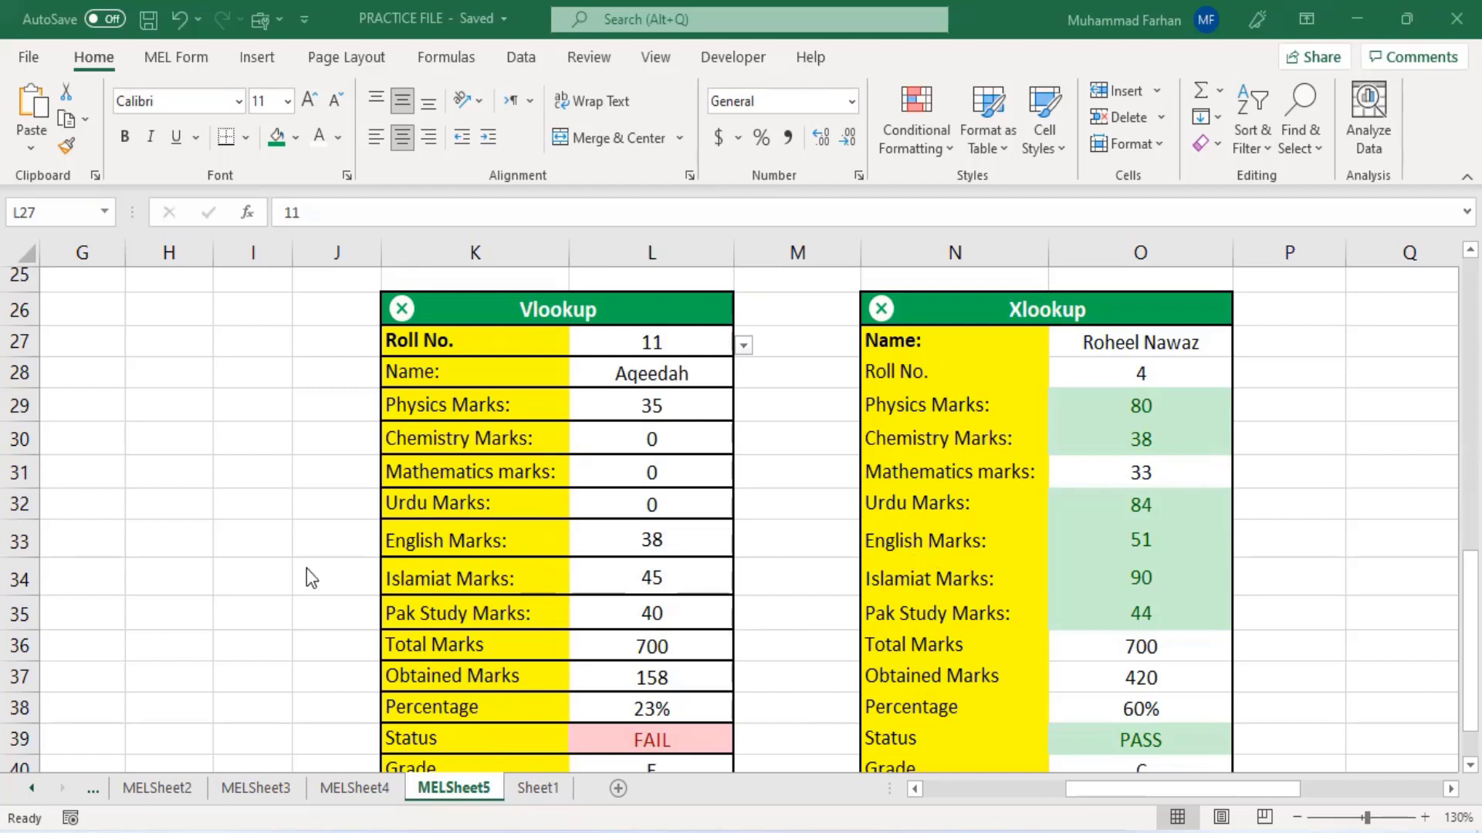
- Browse the Vlookup and Xlookup examples and the marks table on MELSheet5
scroll(307, 567, up, 8)
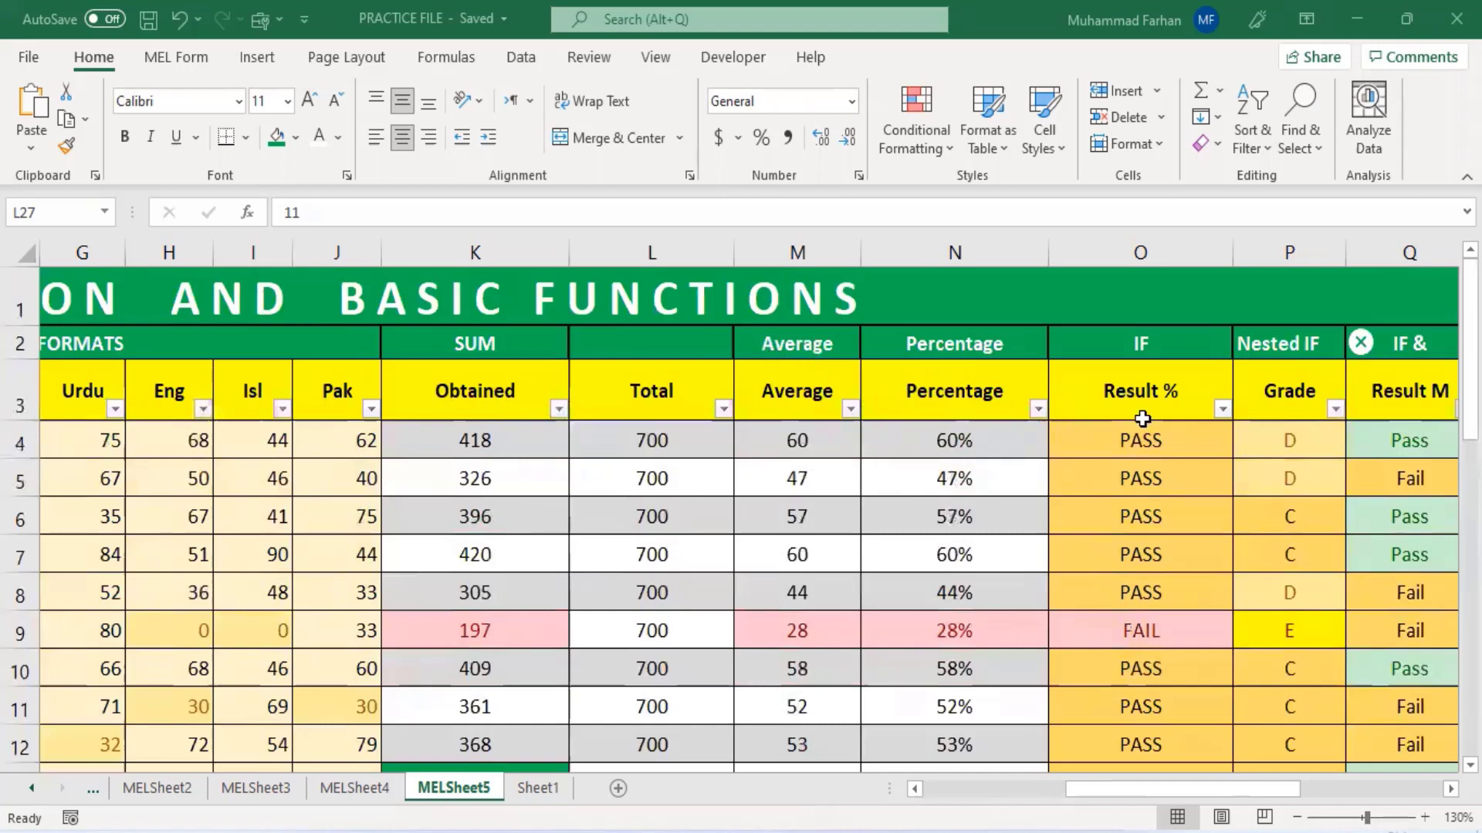
scroll(1142, 419, left, 3)
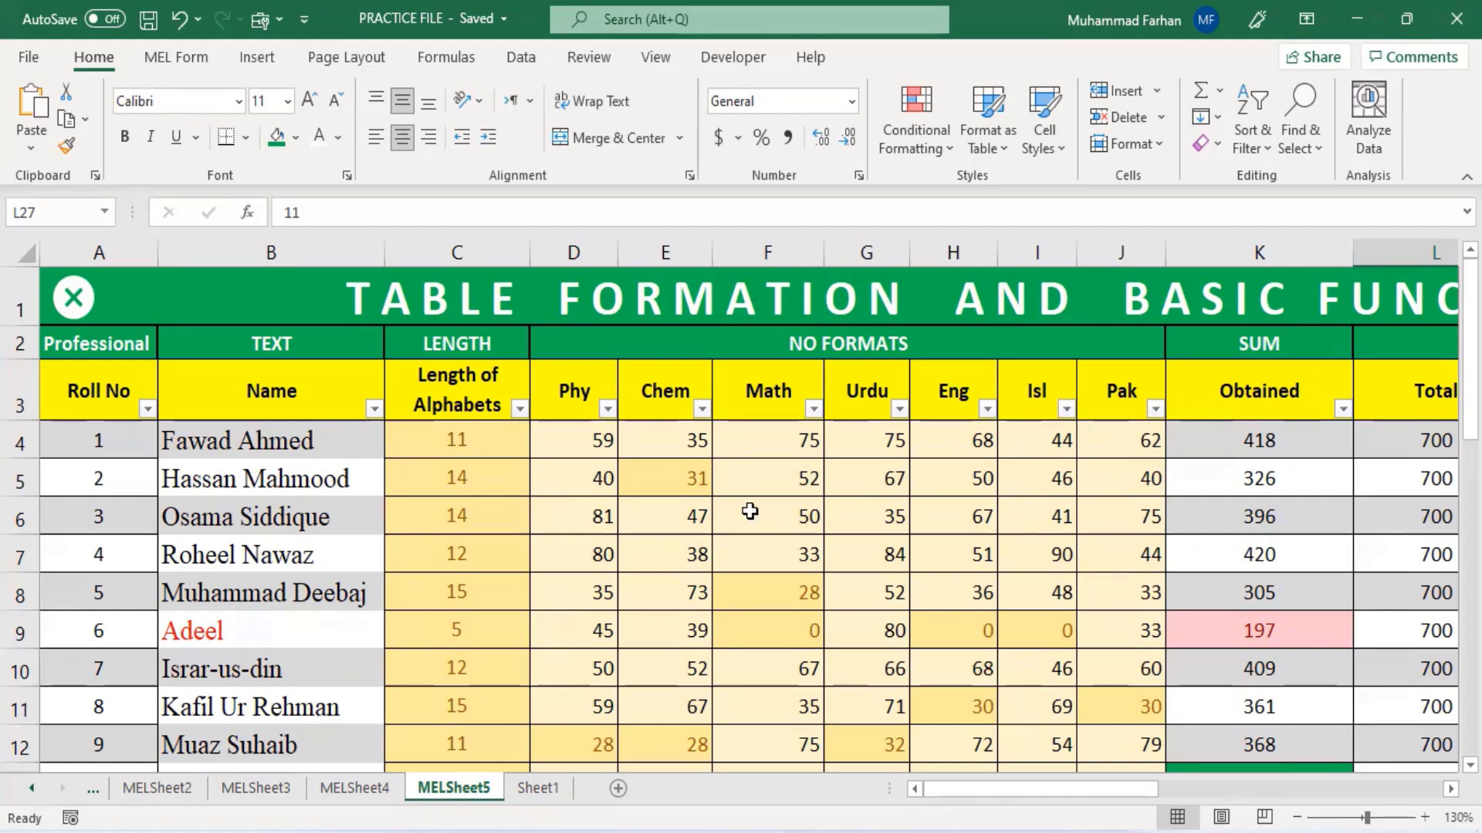
scroll(754, 510, down, 3)
scroll(972, 780, down, 5)
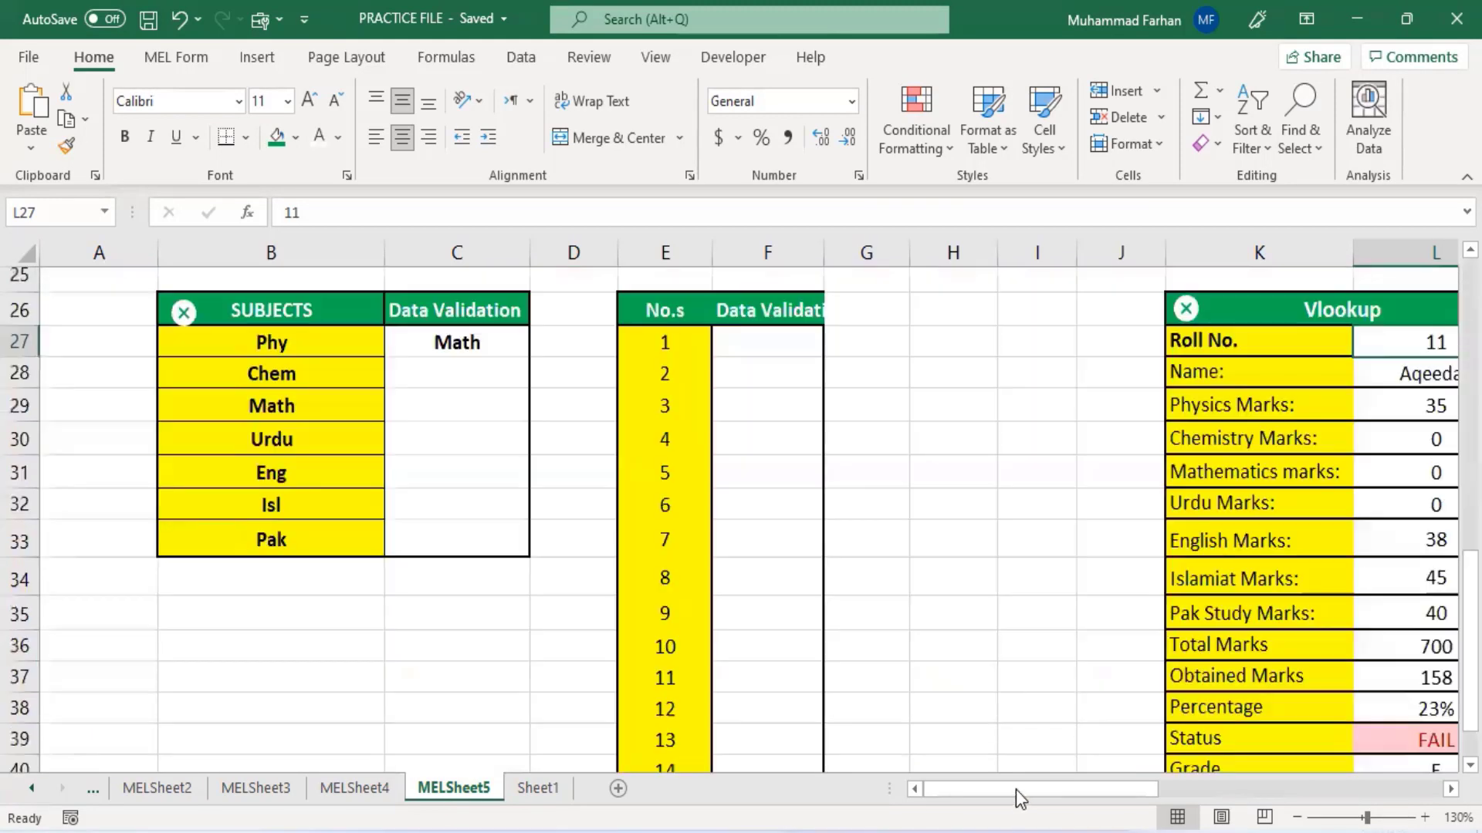
scroll(1104, 783, right, 2)
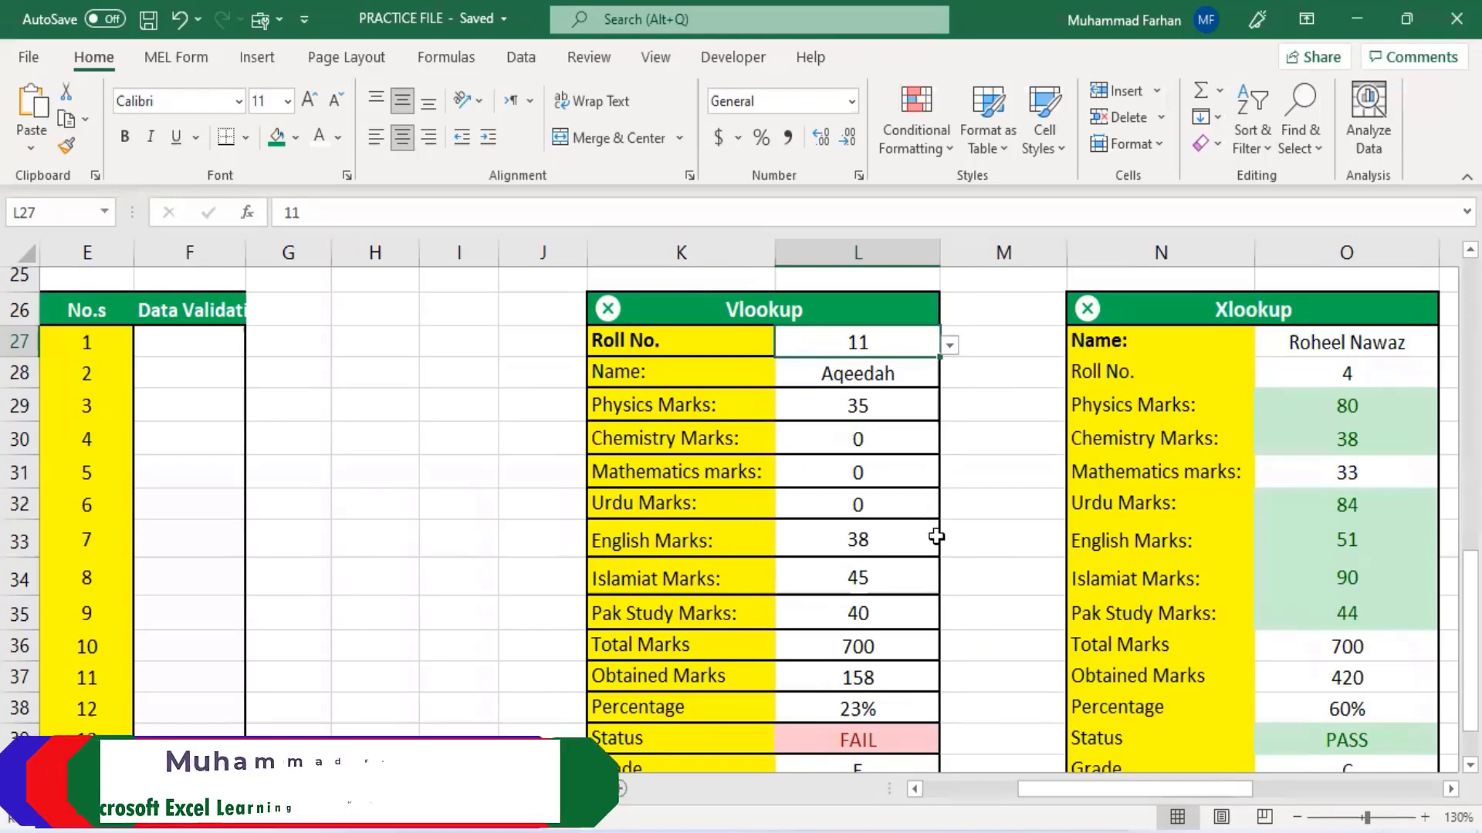
scroll(937, 537, up, 2)
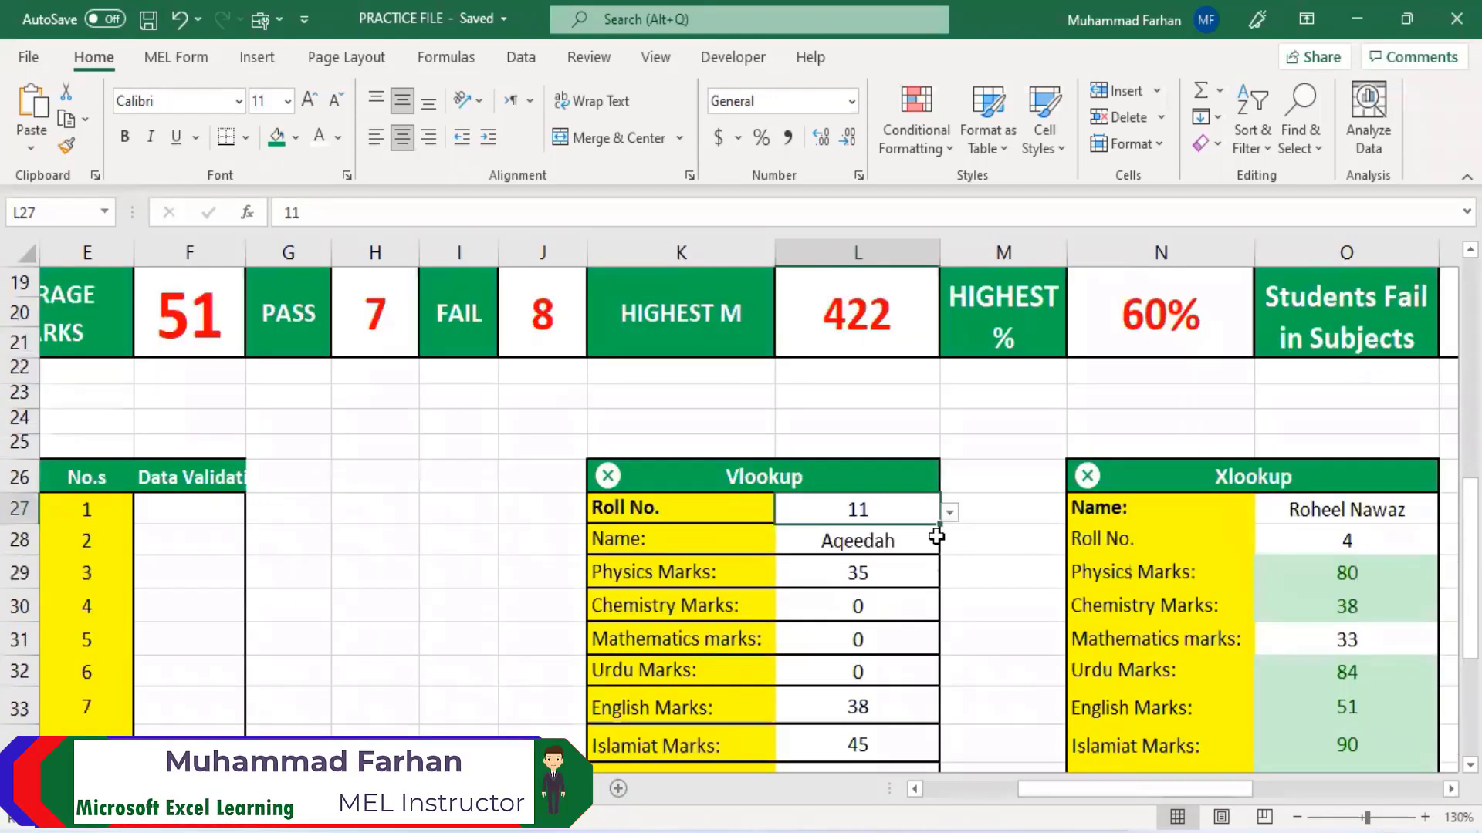
scroll(936, 536, down, 1)
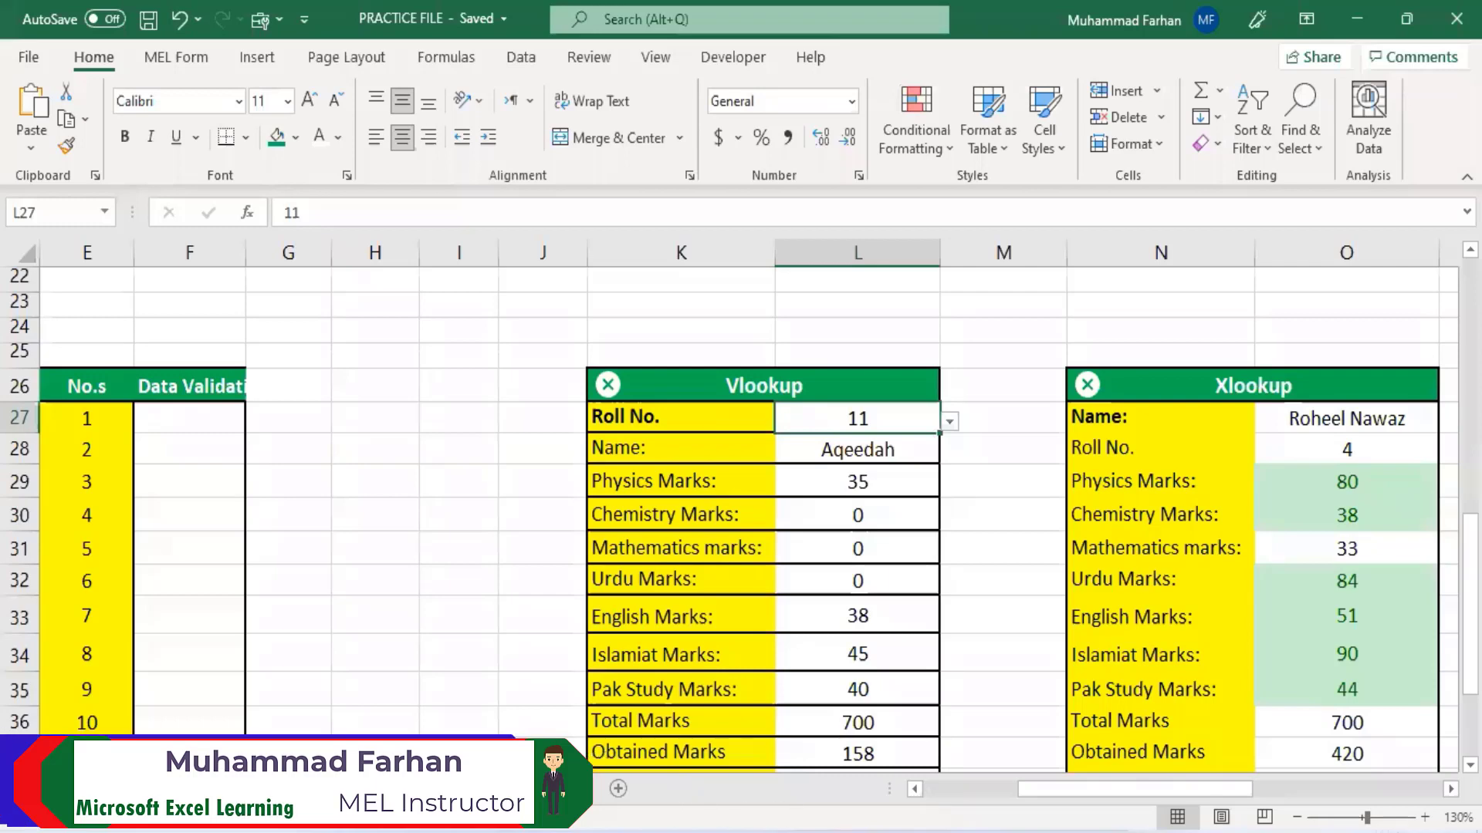
- Switch to Sheet1 and zoom the view to 130%
click(555, 785)
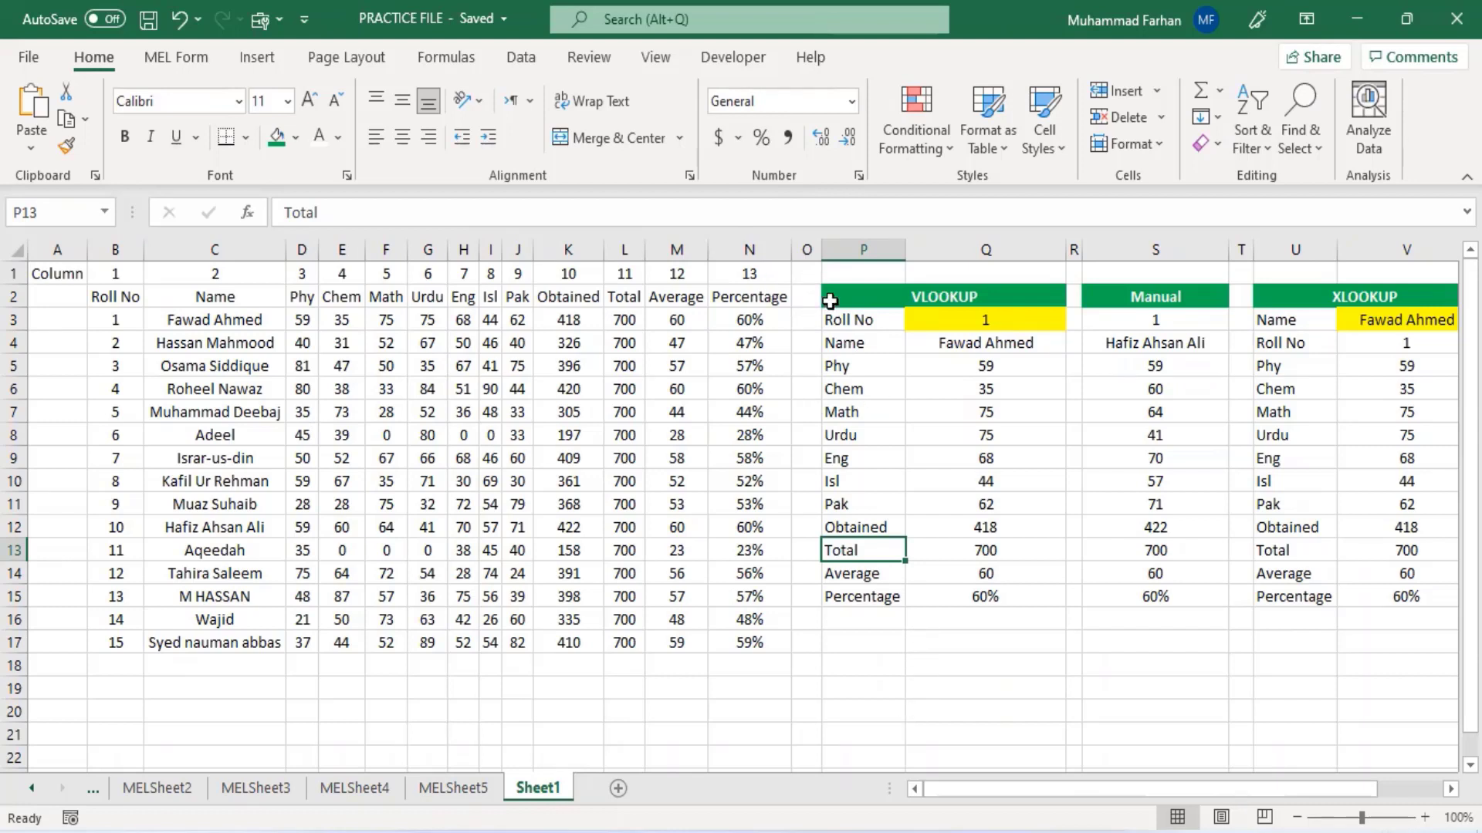
scroll(845, 511, down, 1)
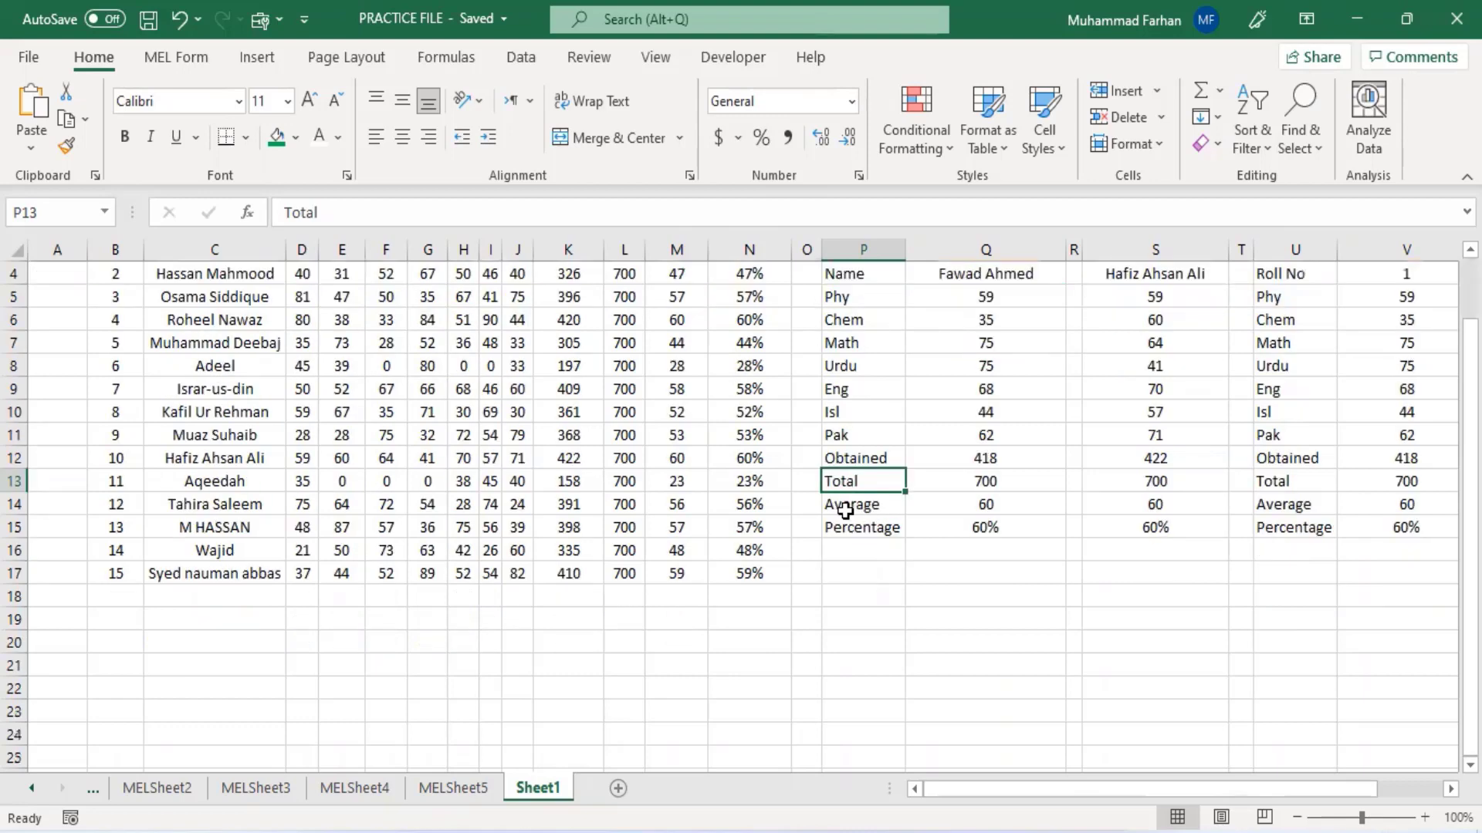
click(939, 596)
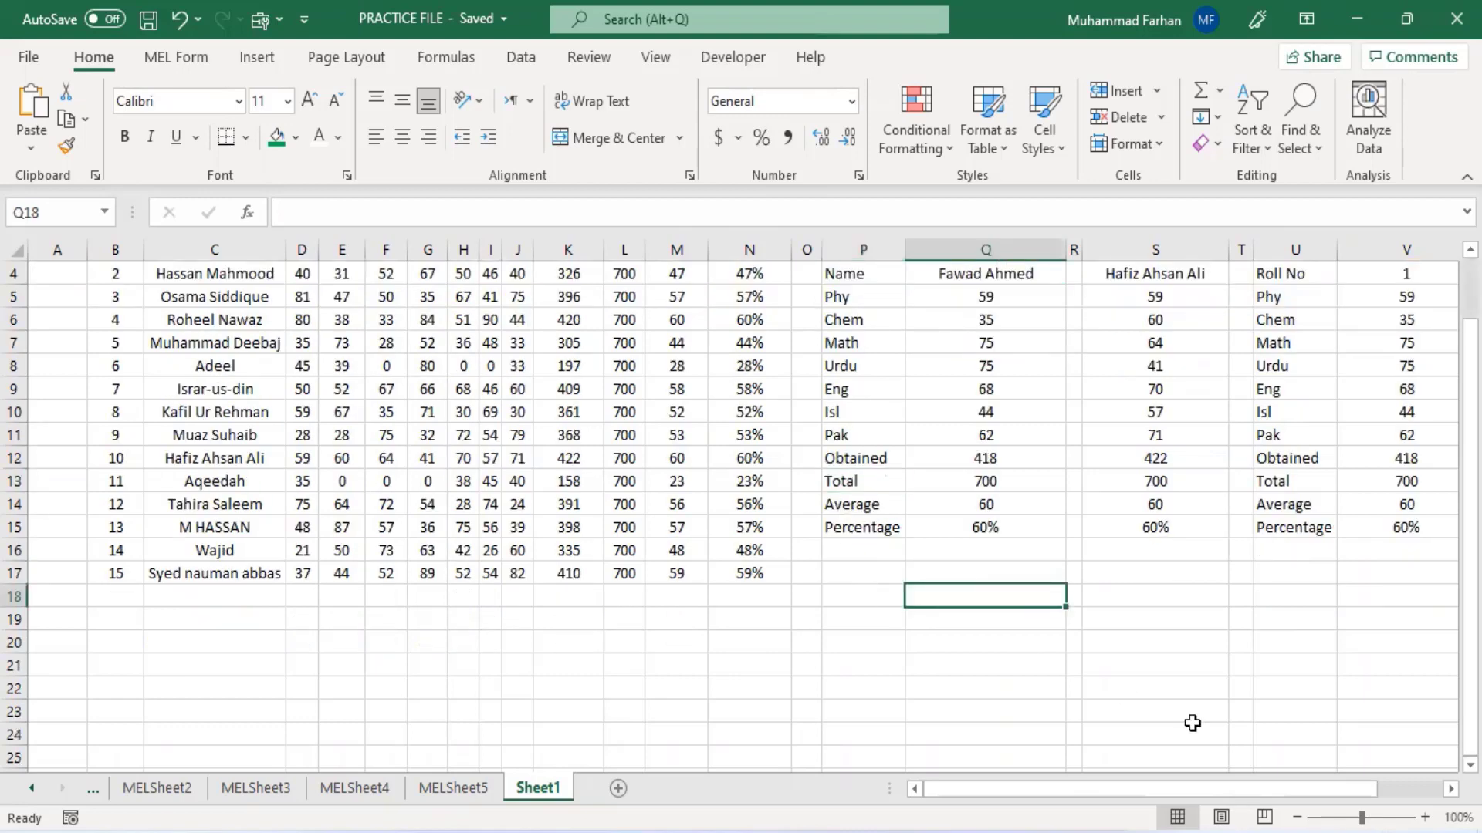
click(1423, 820)
click(1423, 821)
click(1423, 820)
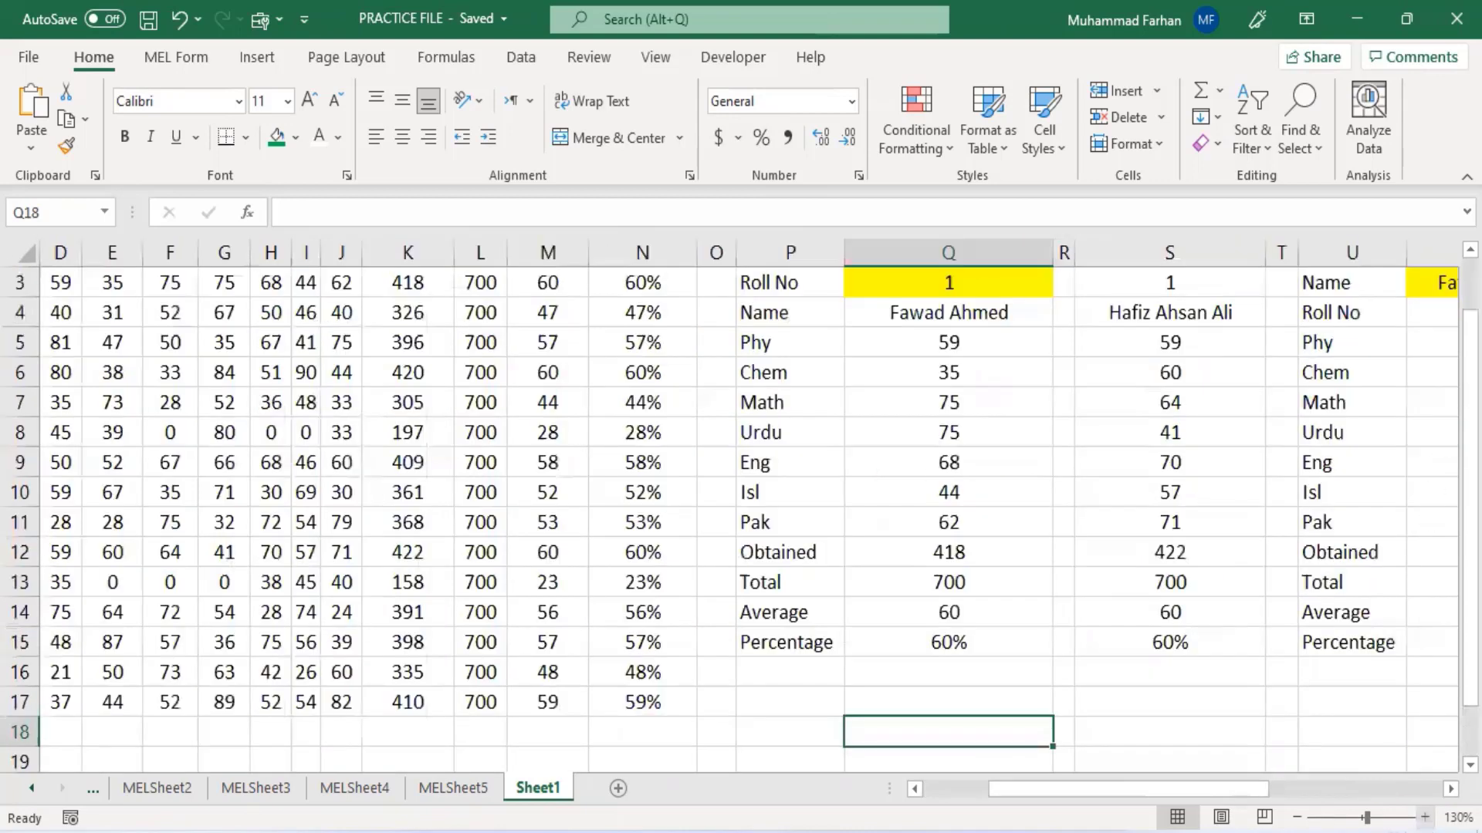
- Enter the labels Roll No and Name in cells P18 and P19 below the VLOOKUP table
drag(1470, 428, 1470, 472)
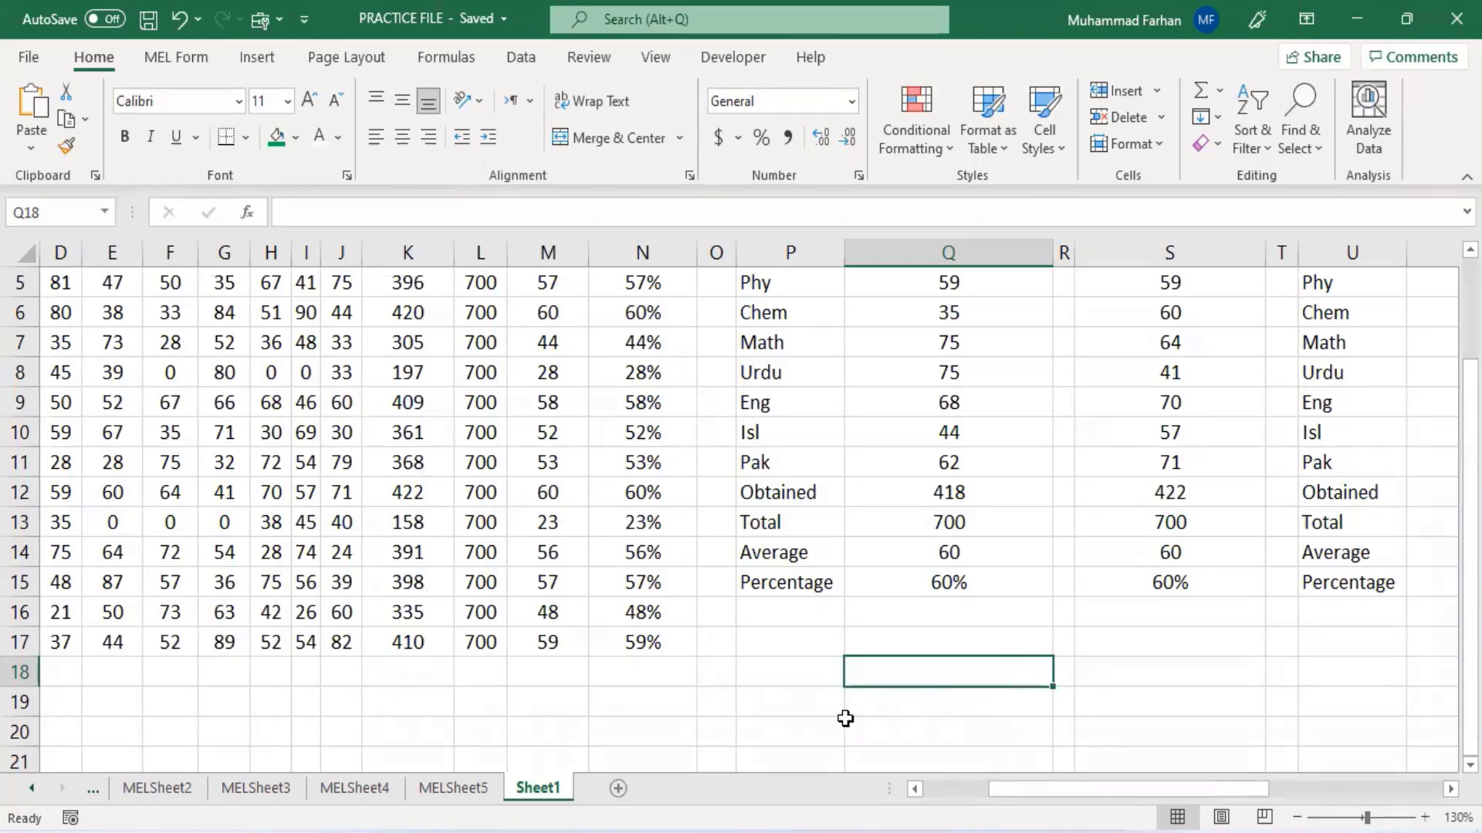
drag(1014, 795, 656, 531)
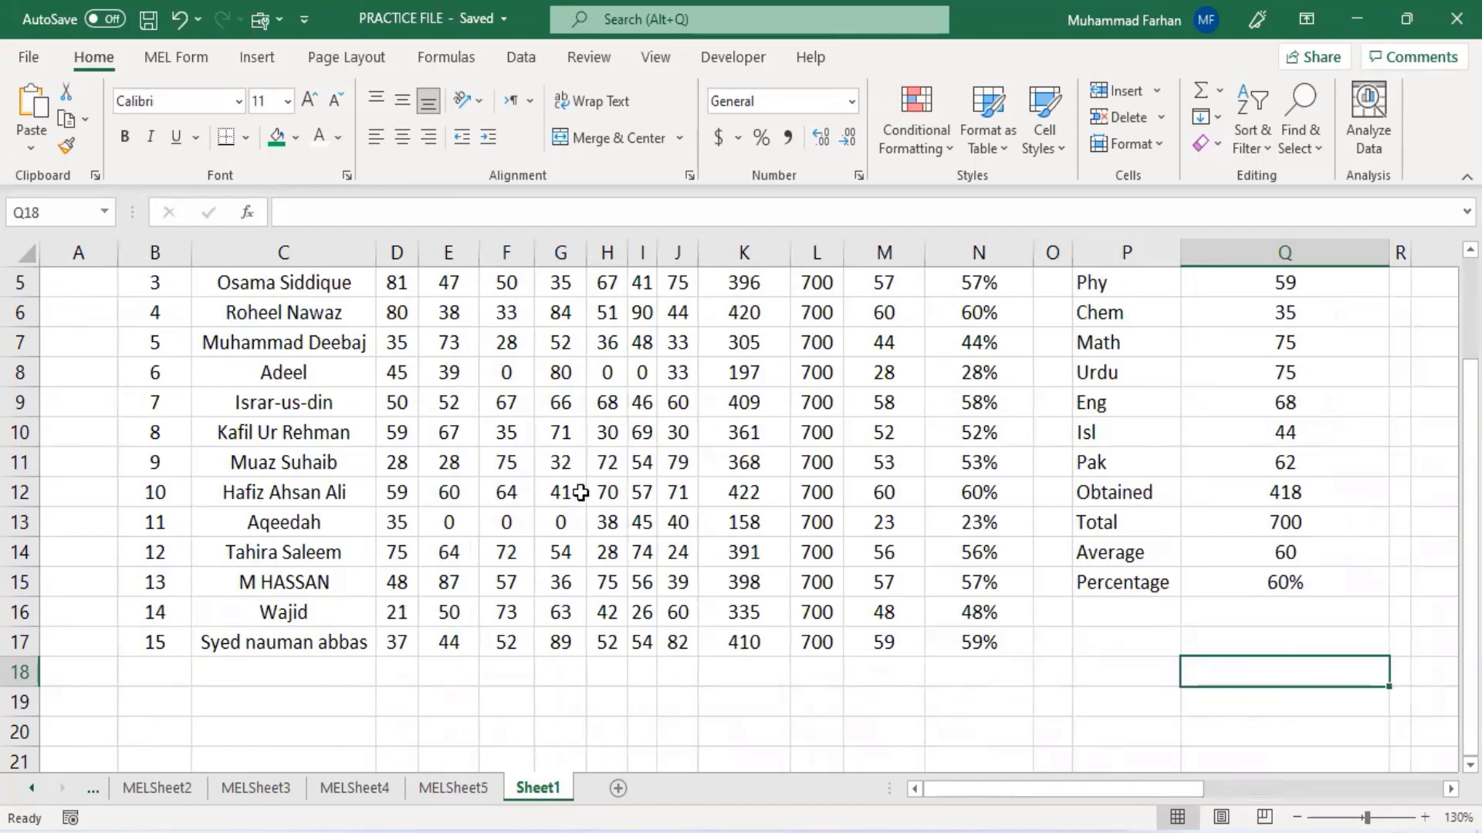
scroll(578, 492, up, 2)
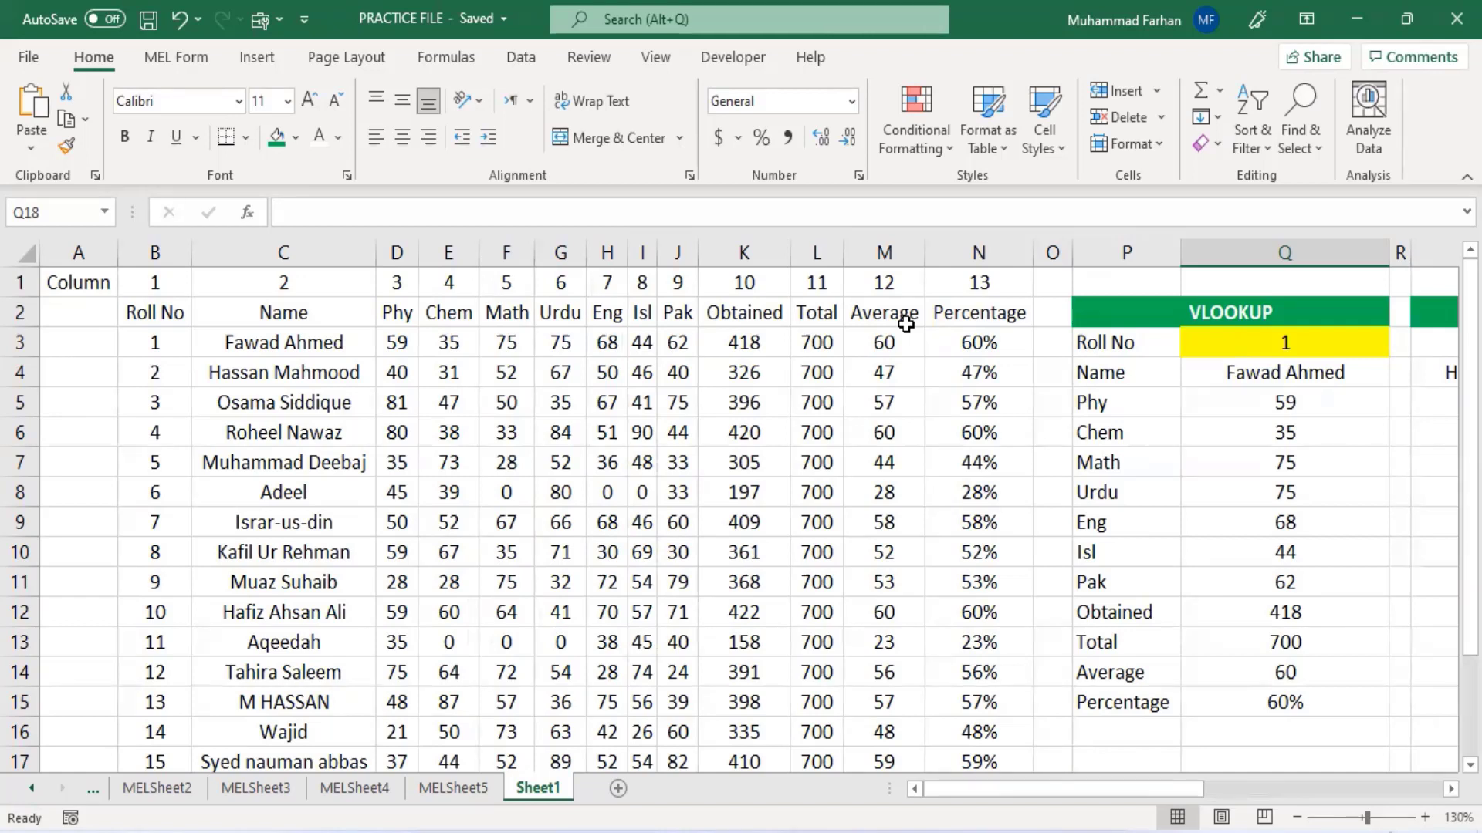
scroll(906, 324, down, 2)
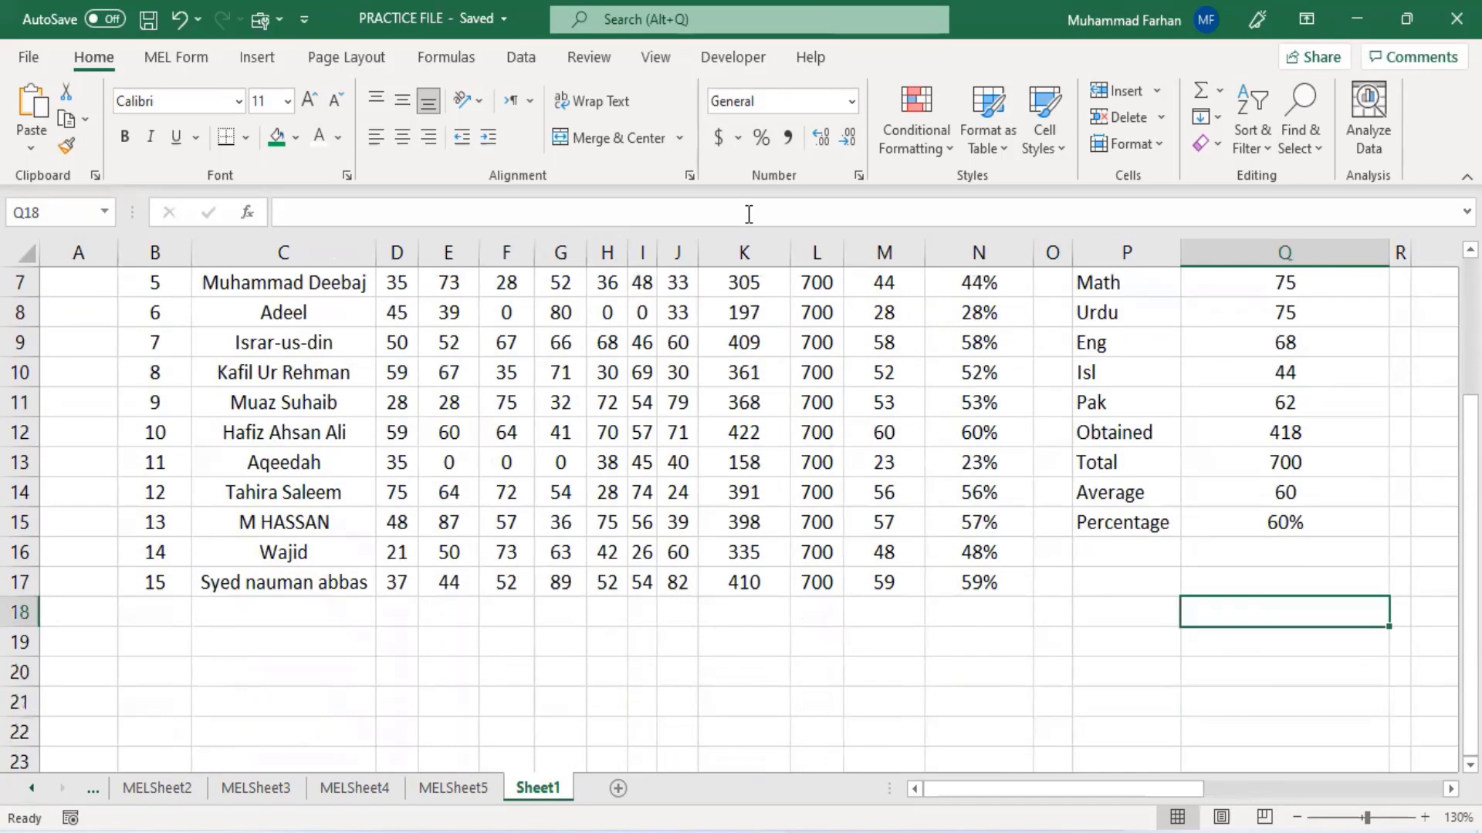
scroll(1192, 487, down, 1)
click(1164, 524)
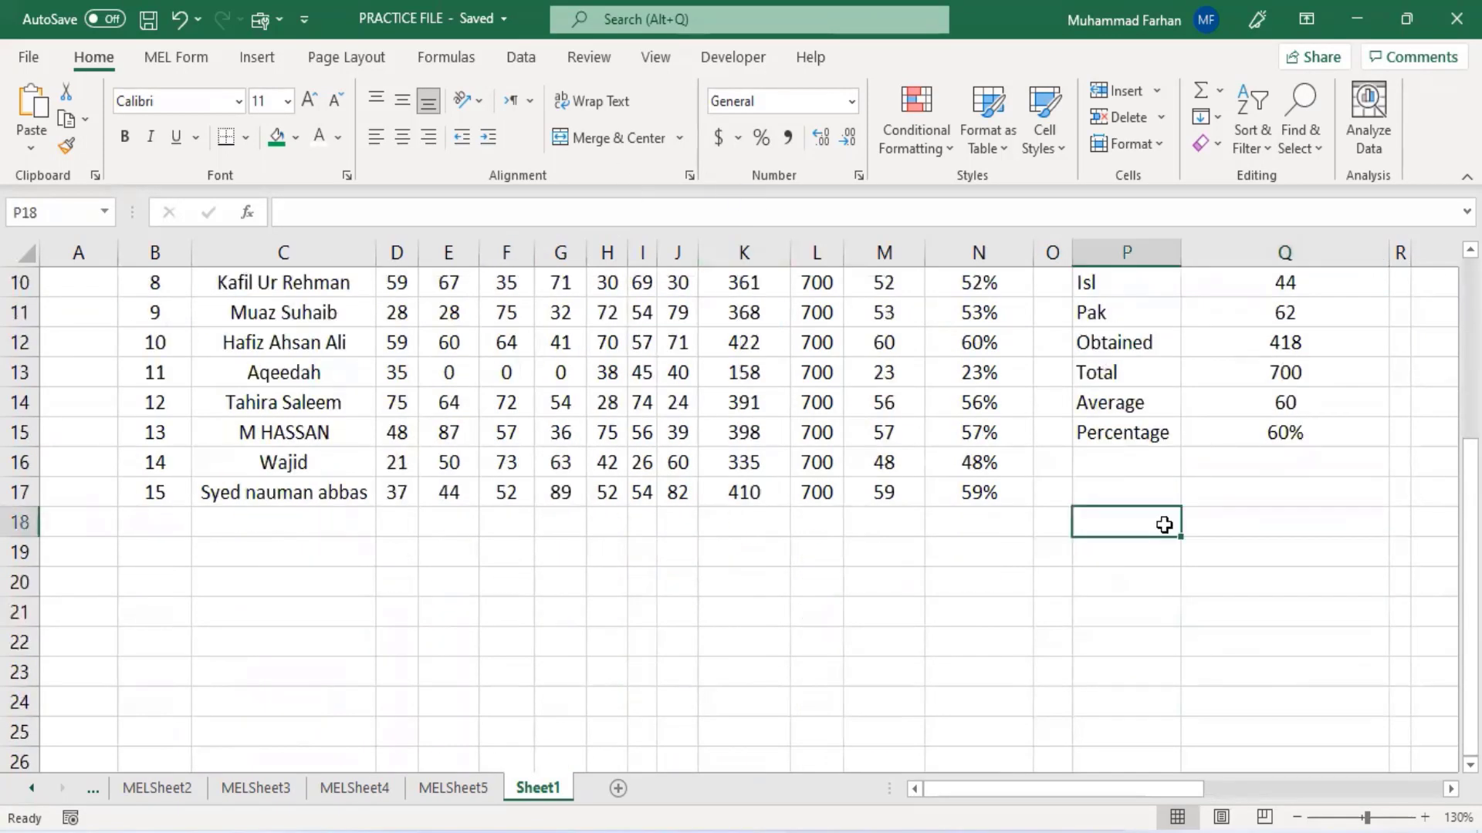
text(Roll)
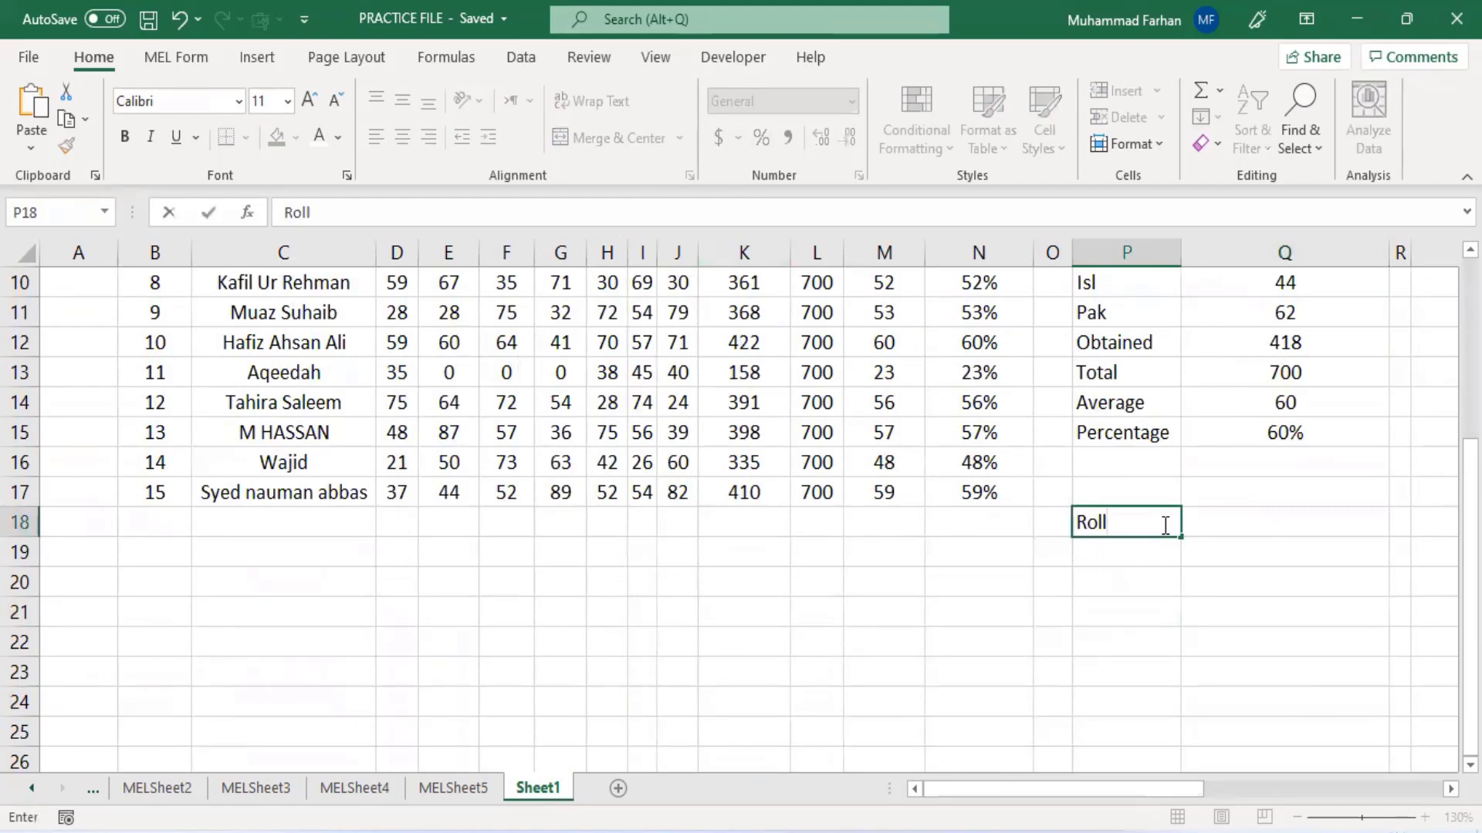
text( No)
key(Tab)
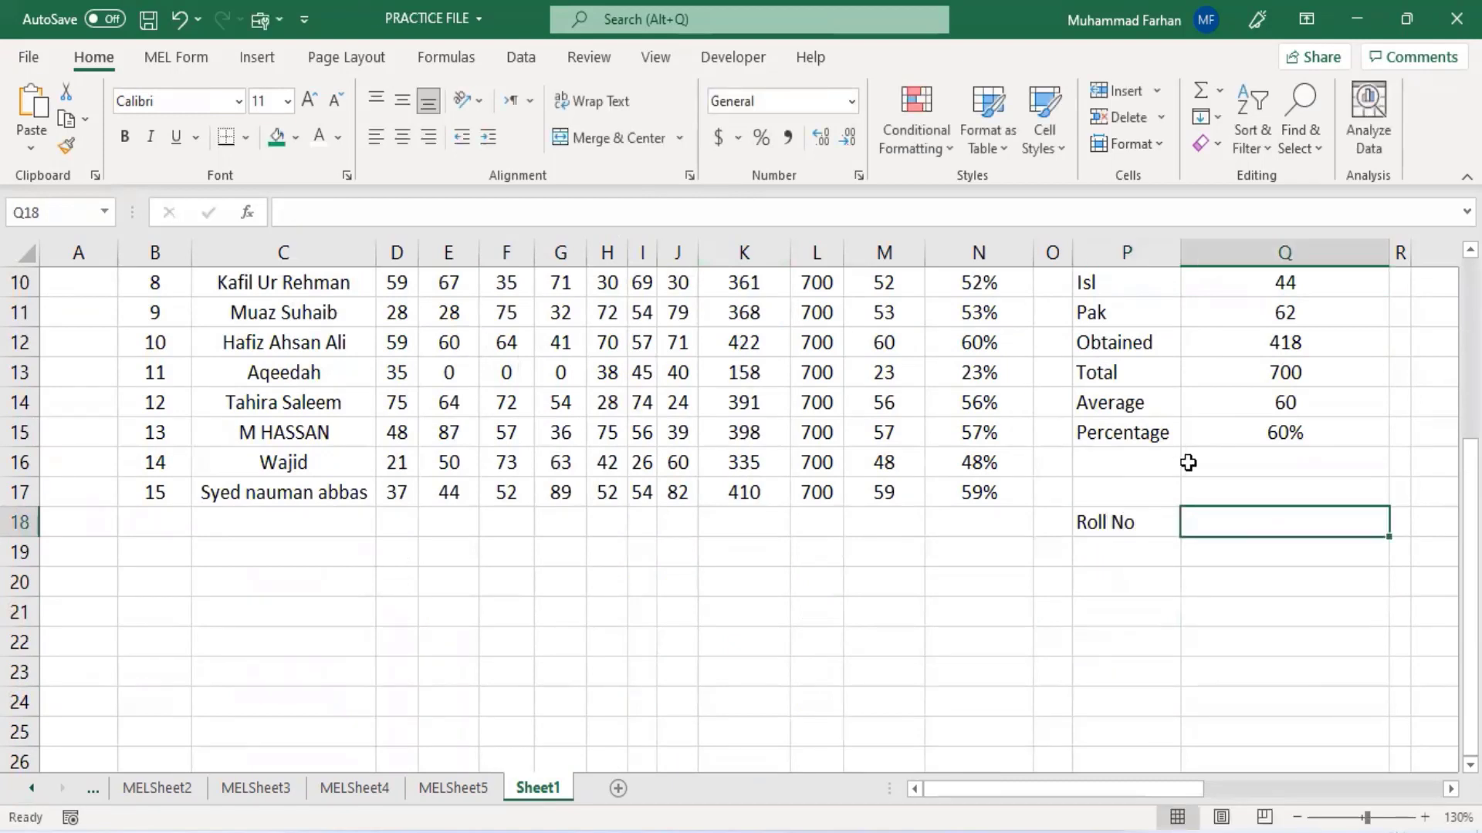
click(1131, 553)
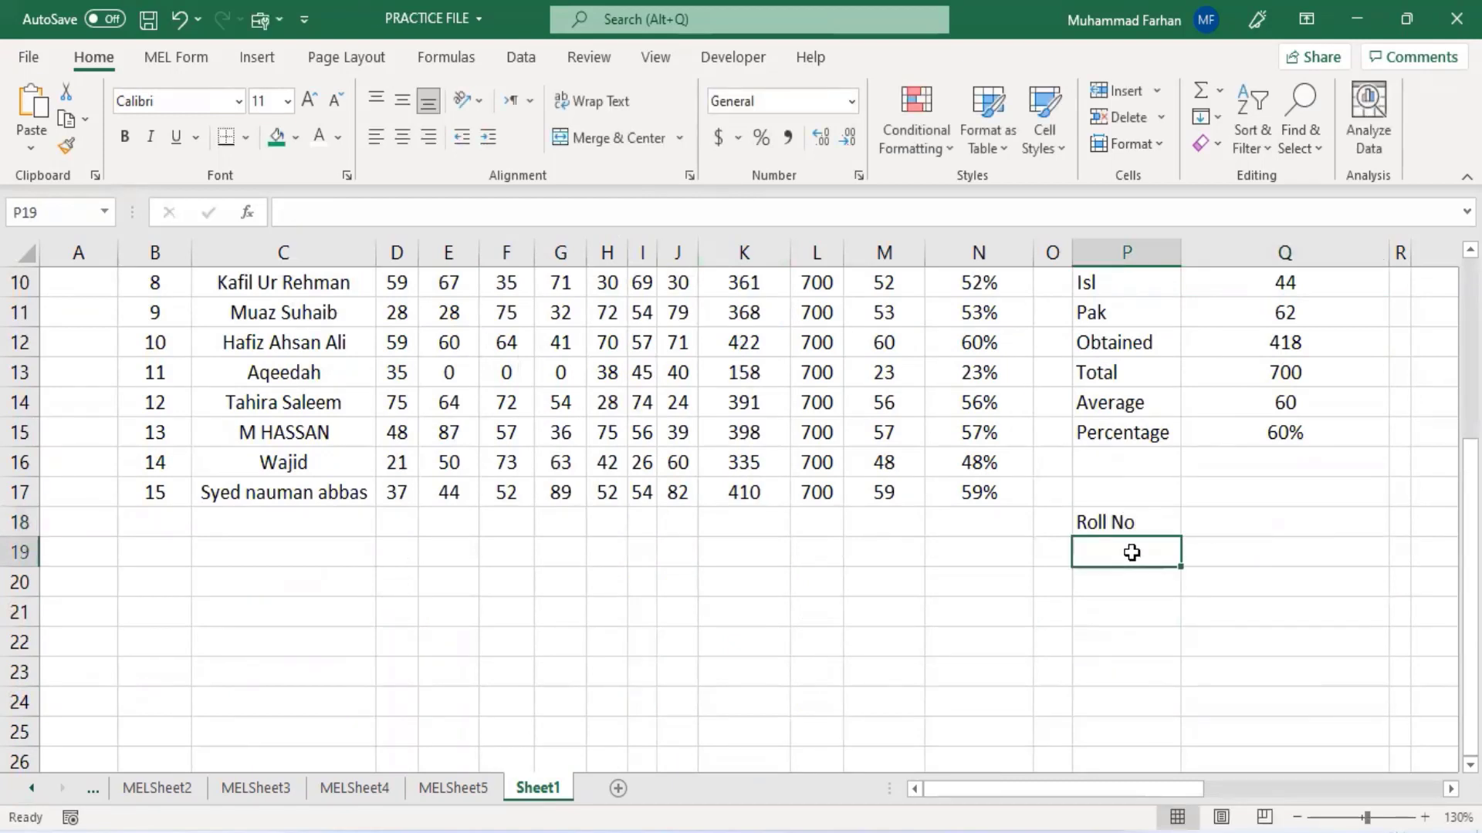
text(Name)
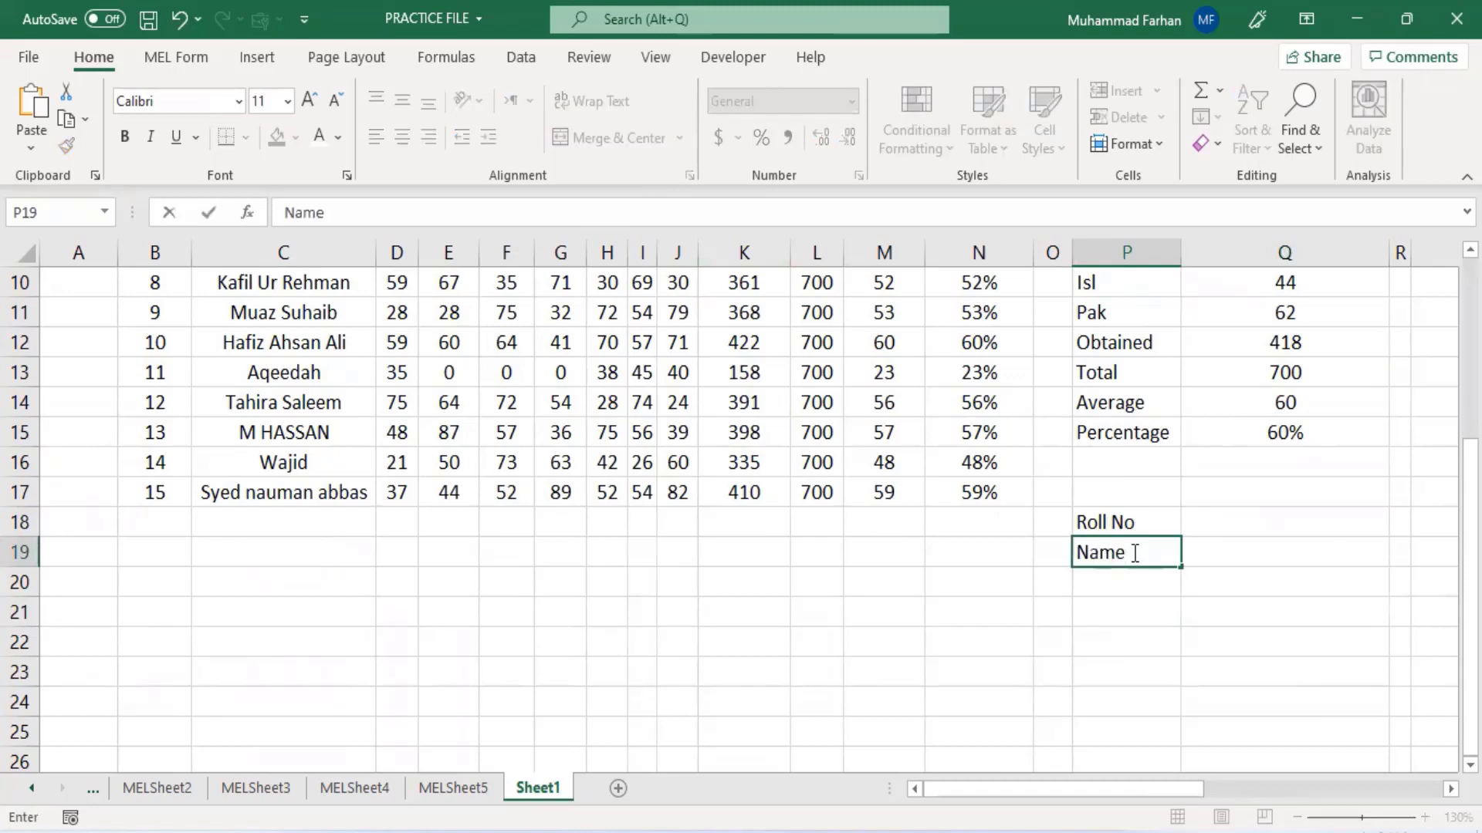
key(Tab)
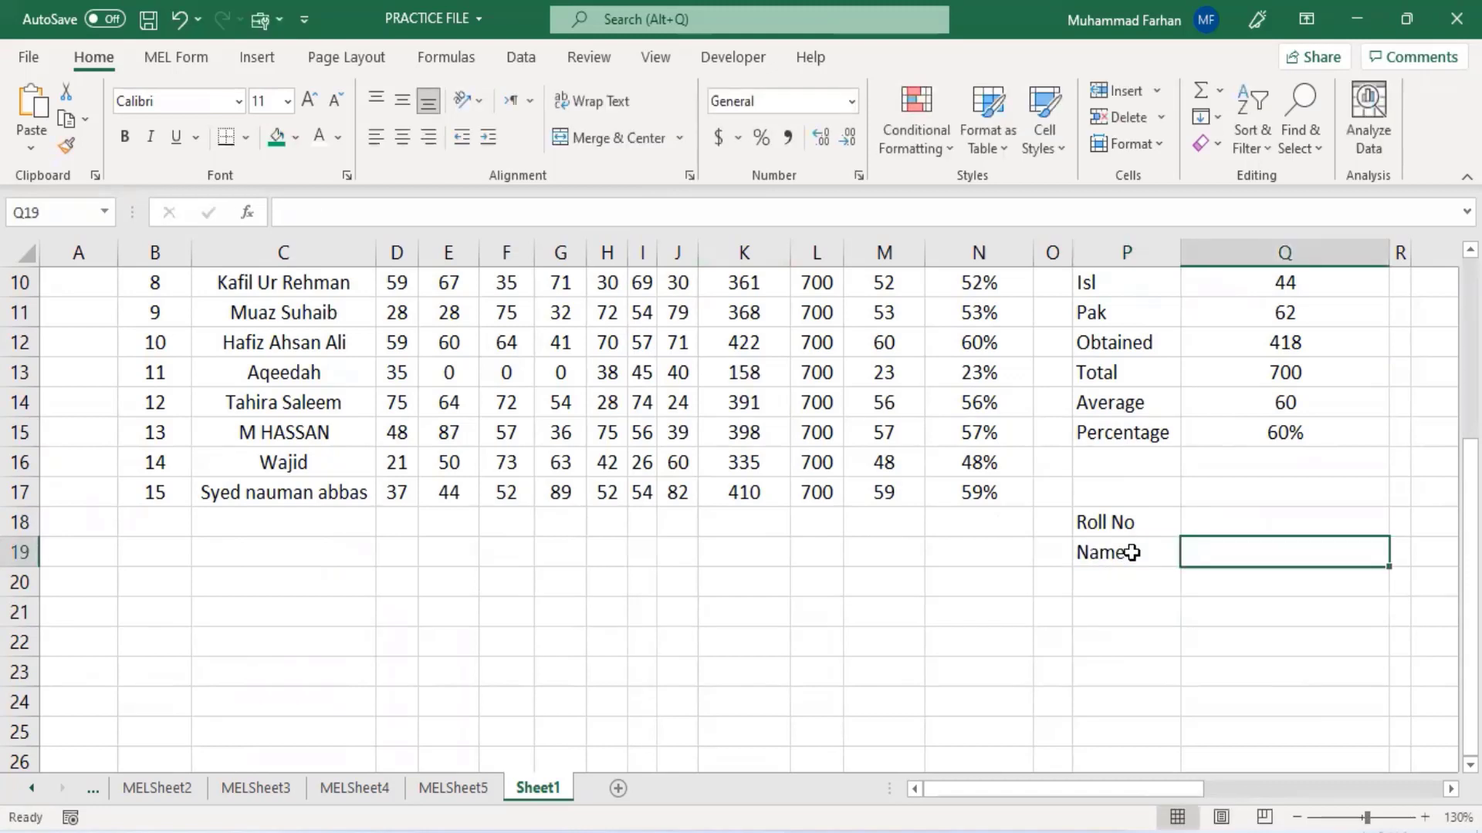
- Fill cell Q18 next to Roll No with yellow
click(1239, 517)
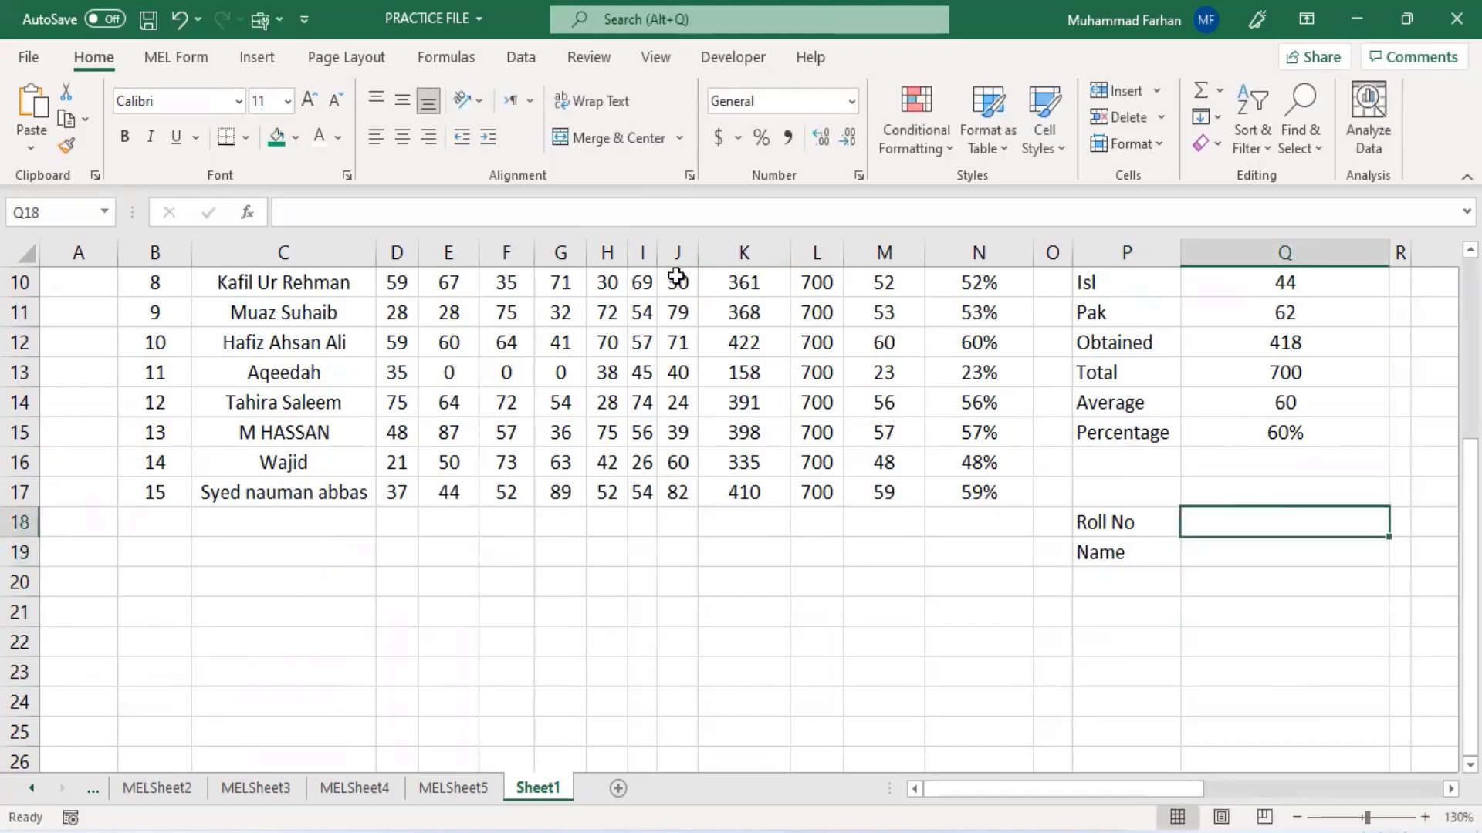
click(339, 139)
click(338, 139)
click(295, 137)
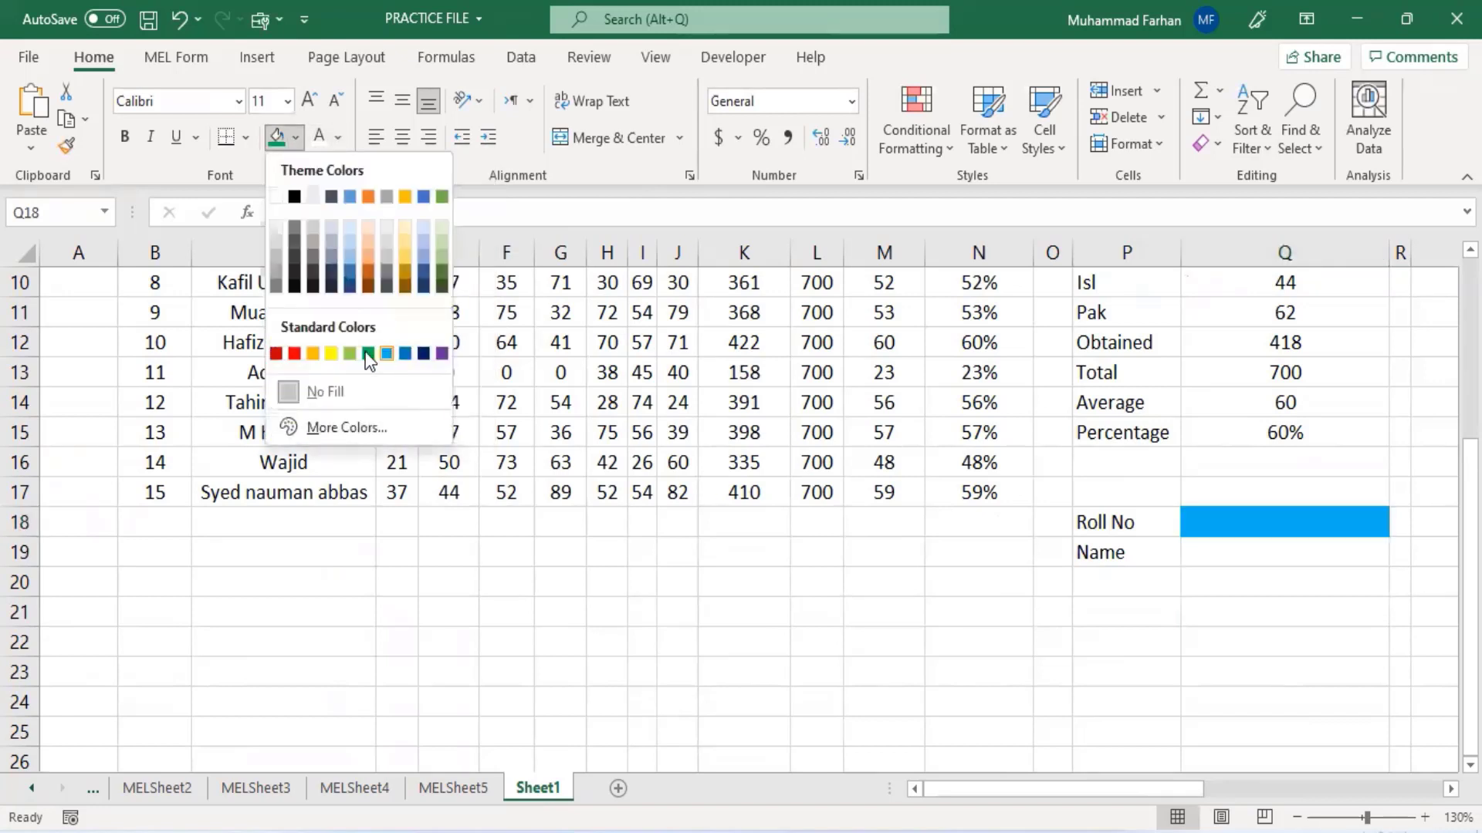
click(331, 353)
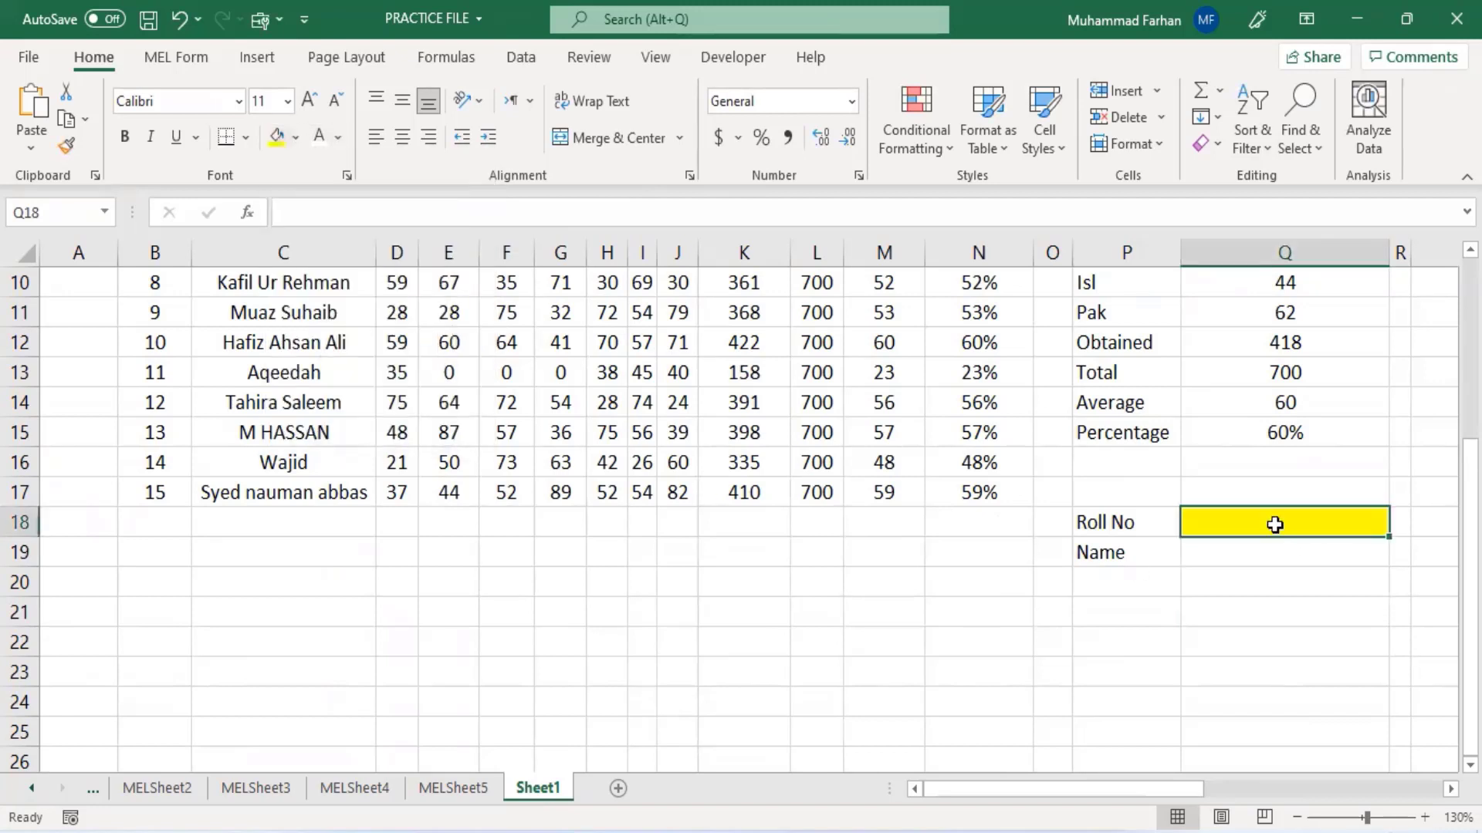
- Enter roll number 1 in the yellow cell Q18
text(1)
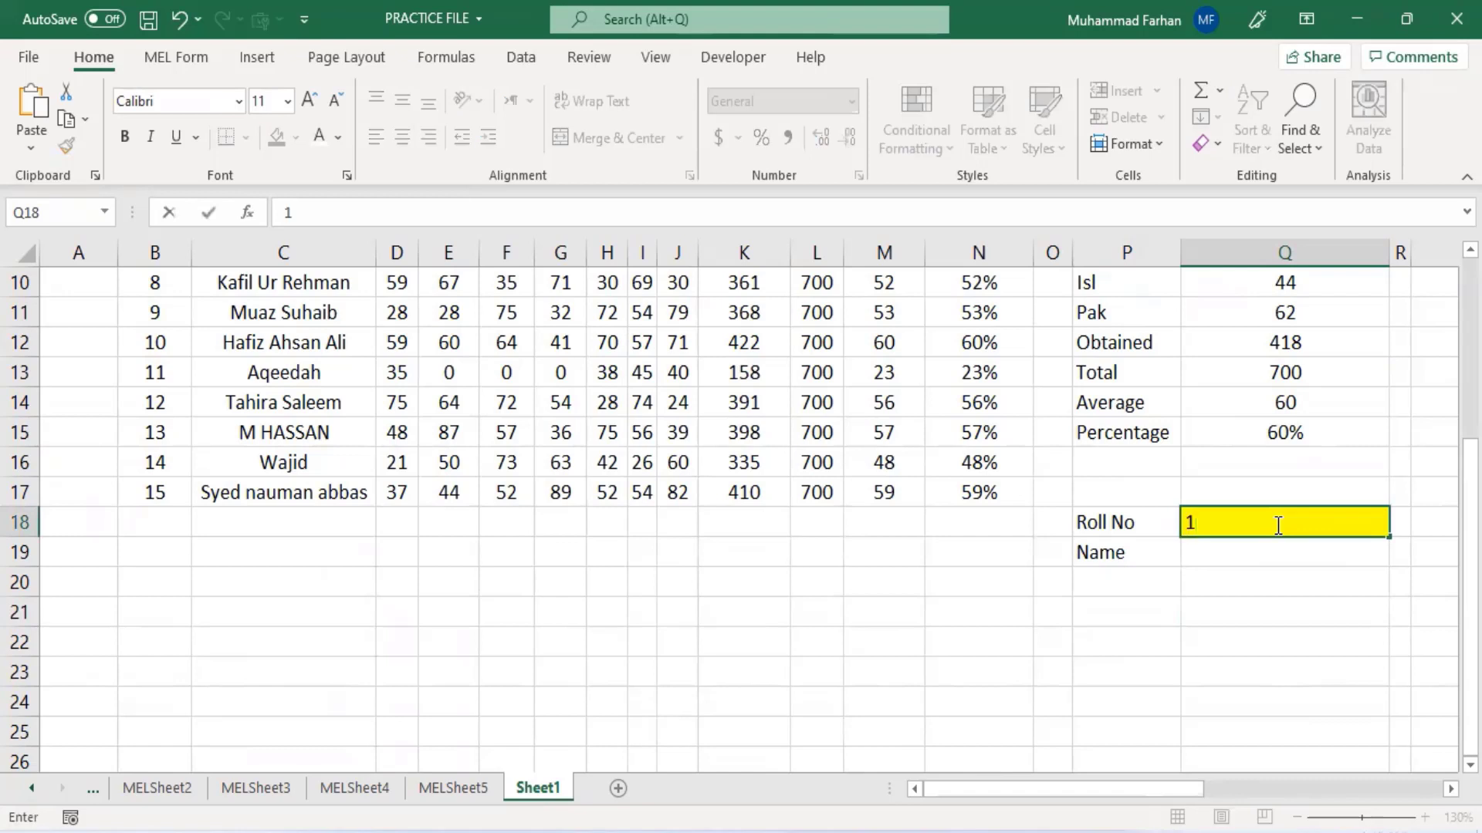
key(Return)
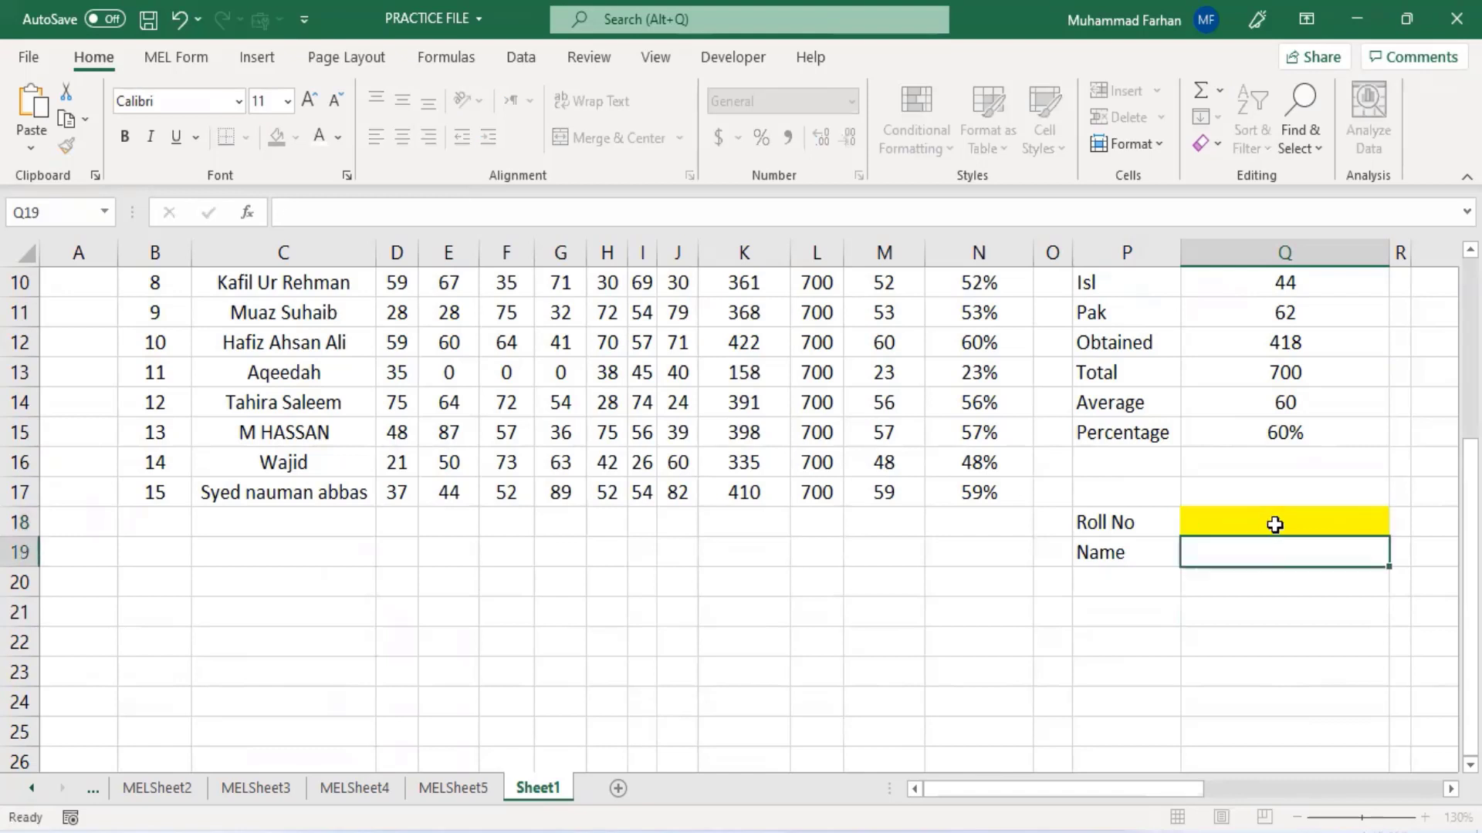
click(1268, 514)
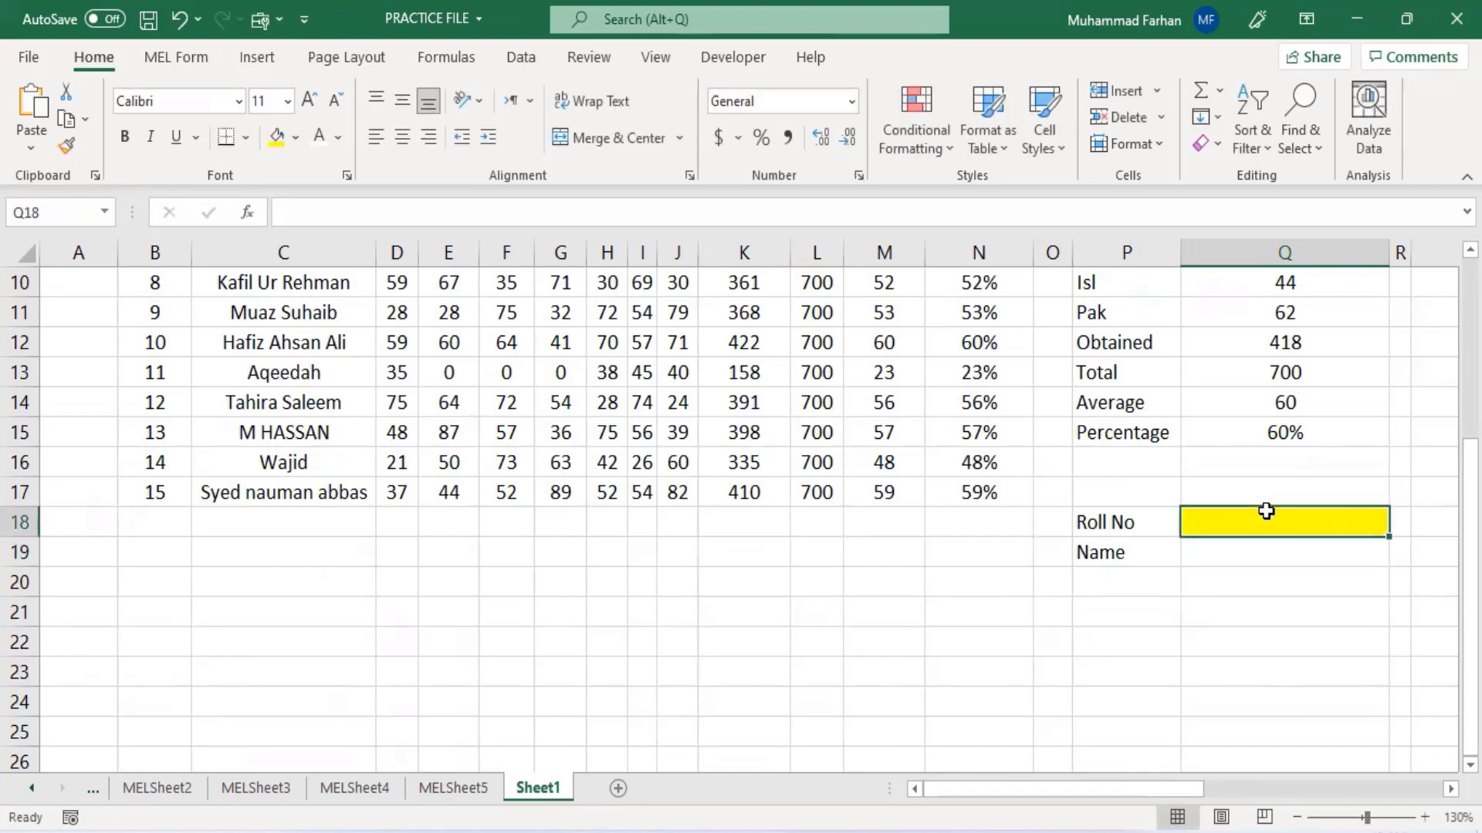
text(1)
key(Return)
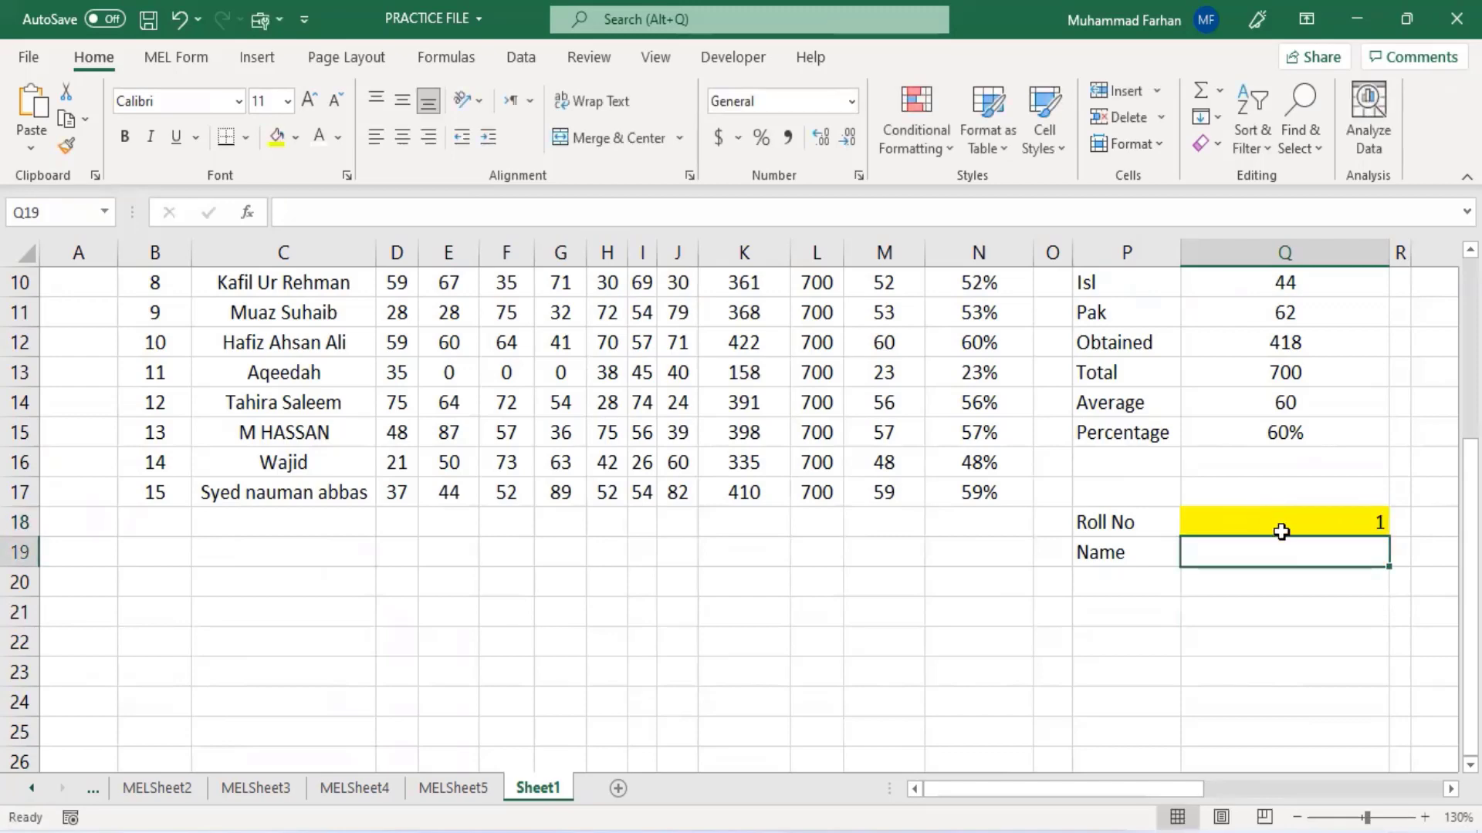
scroll(1281, 575, up, 3)
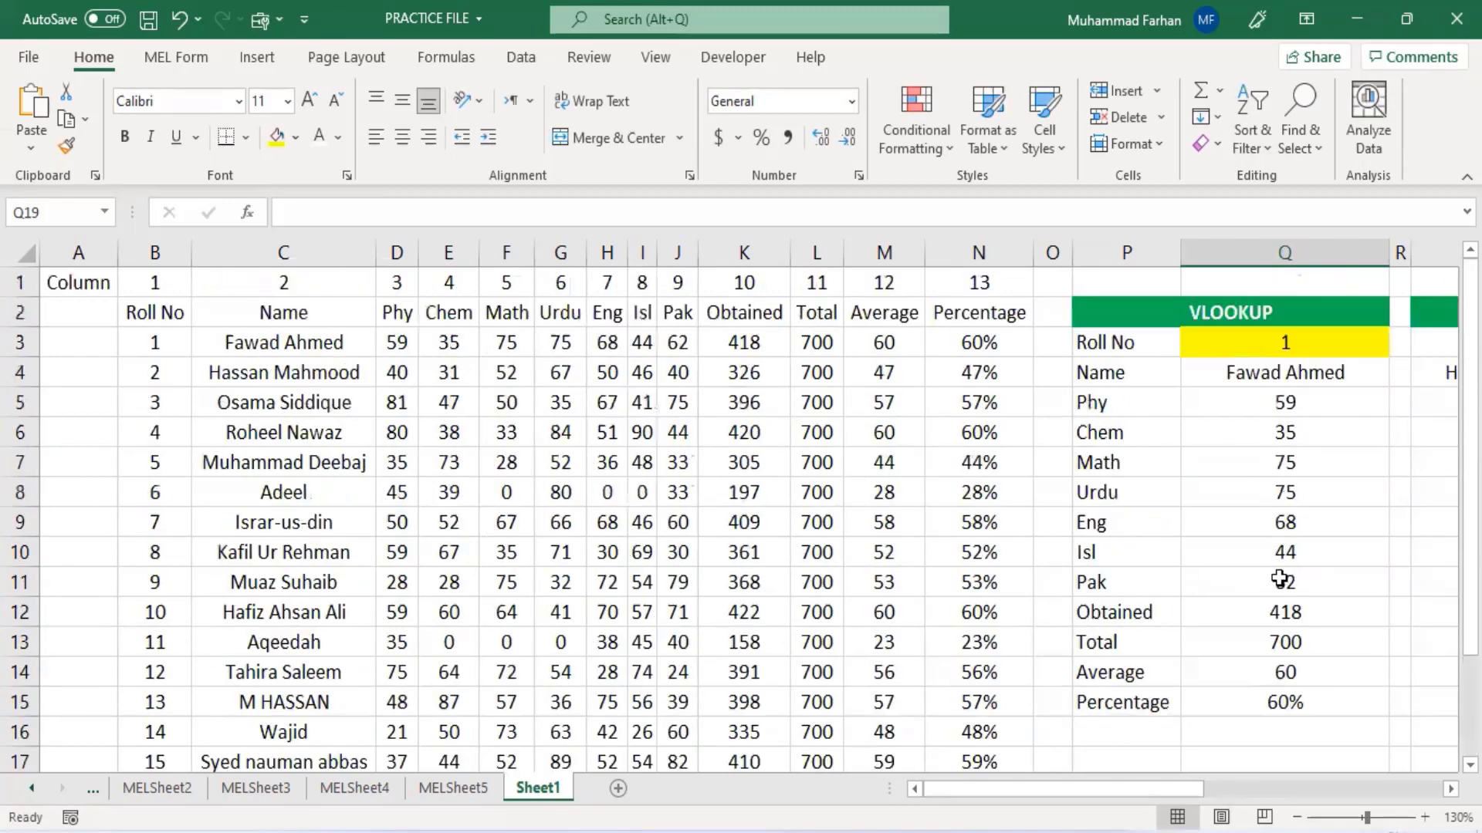
click(301, 349)
key(ctrl+c)
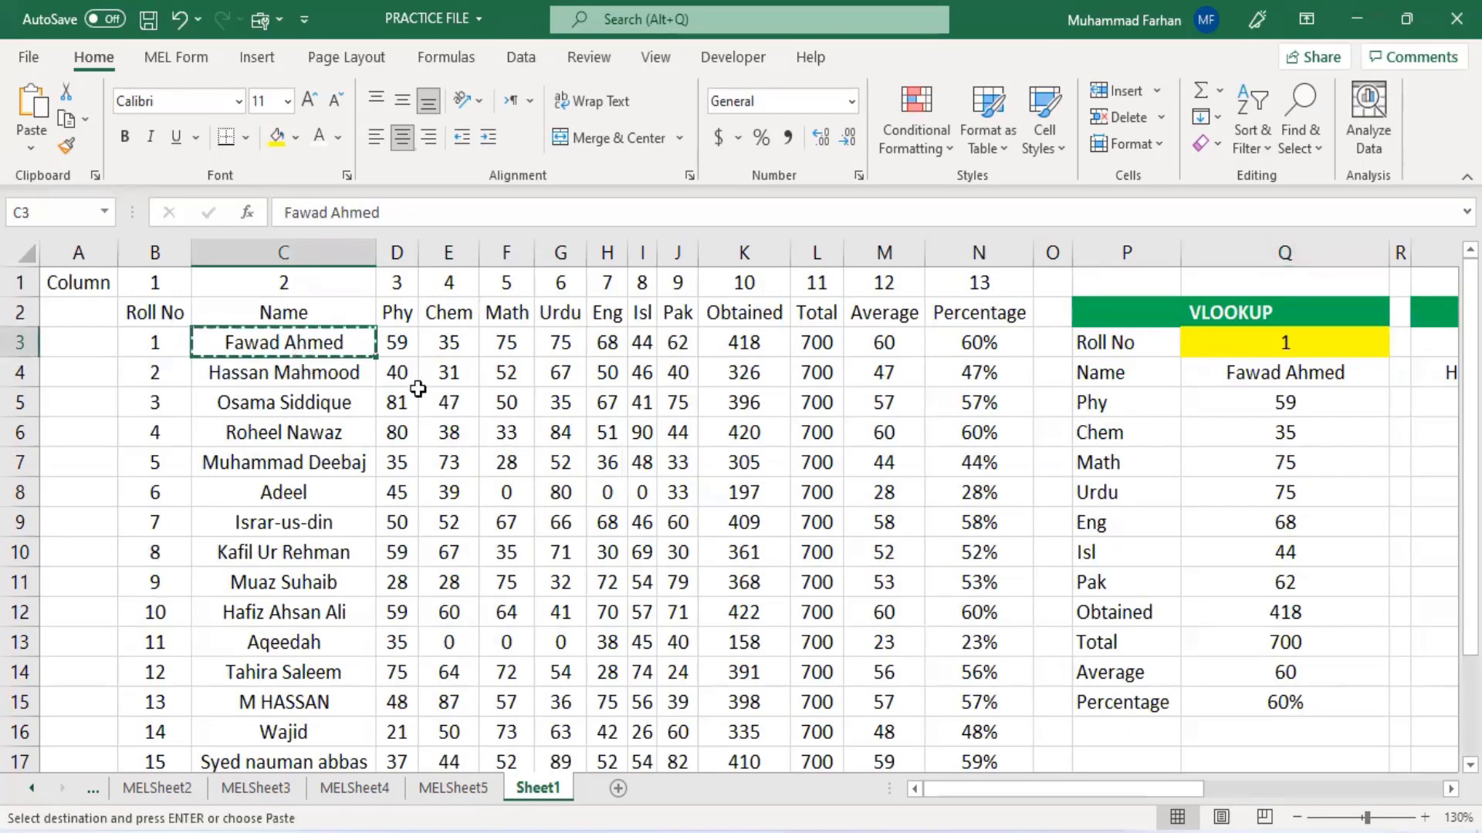
scroll(1032, 476, down, 3)
click(1242, 554)
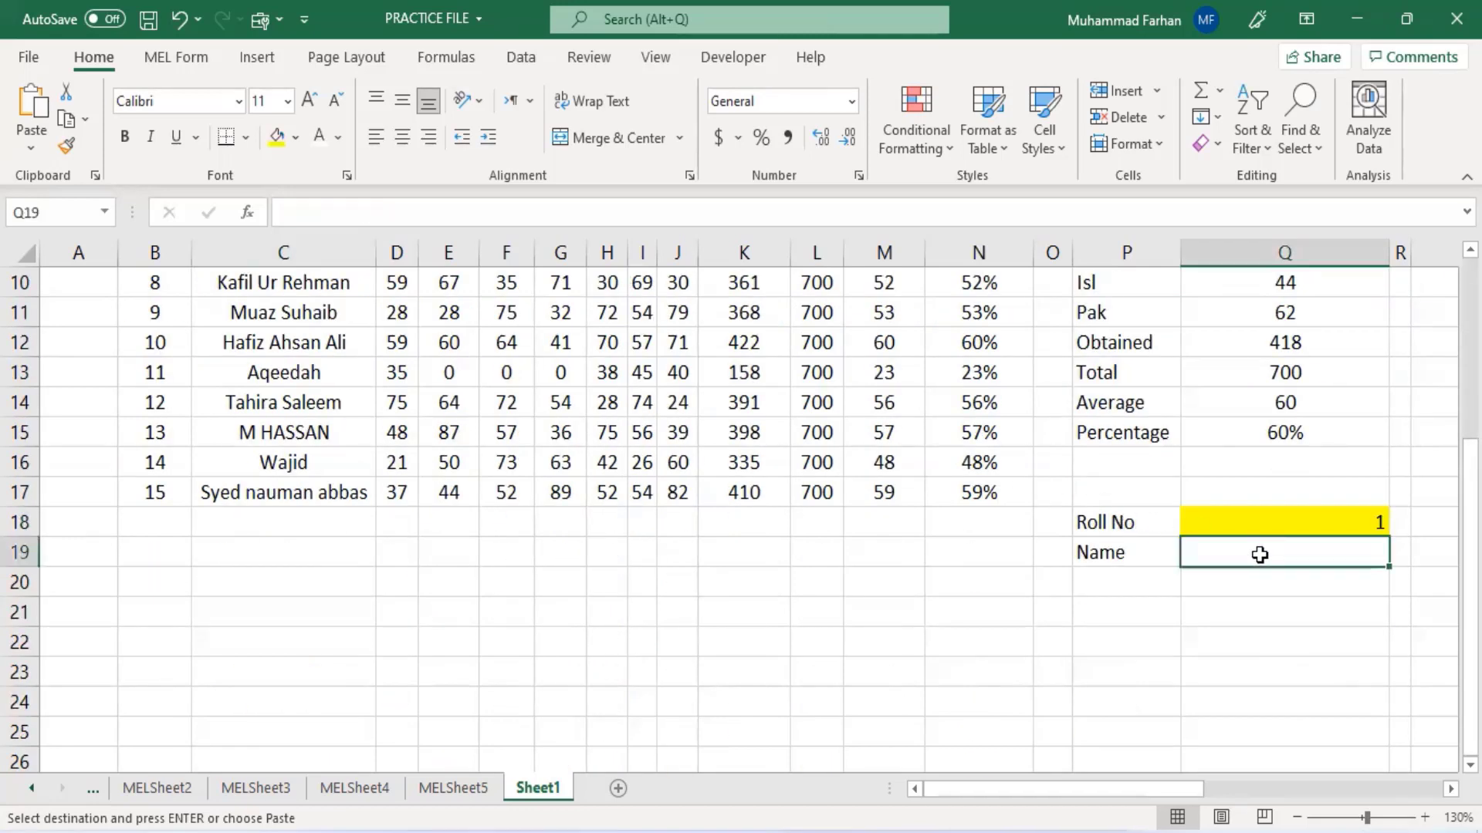
key(ctrl+v)
click(1319, 642)
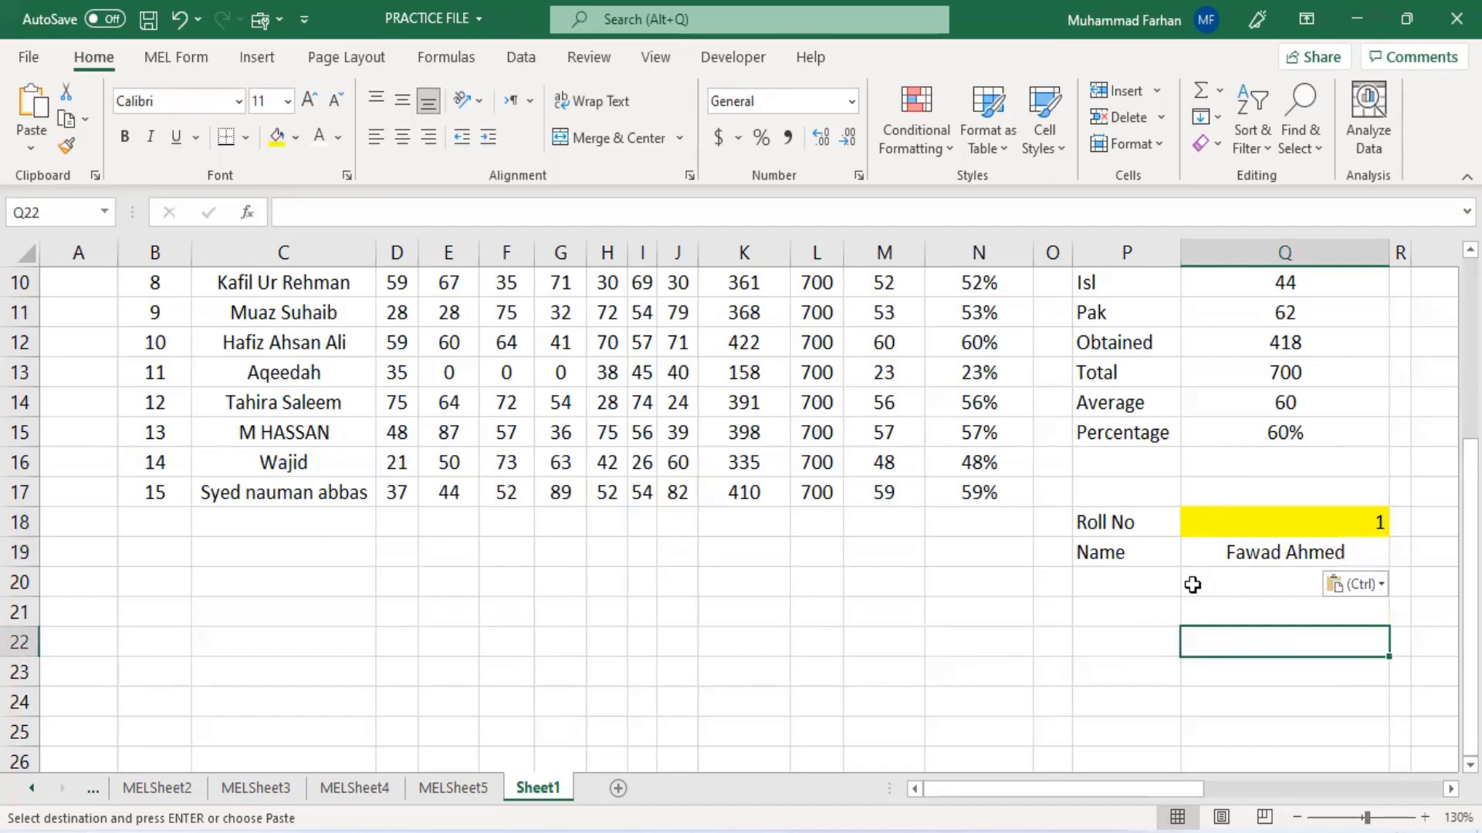
- Change the roll number in cell Q18 to 2
click(1294, 524)
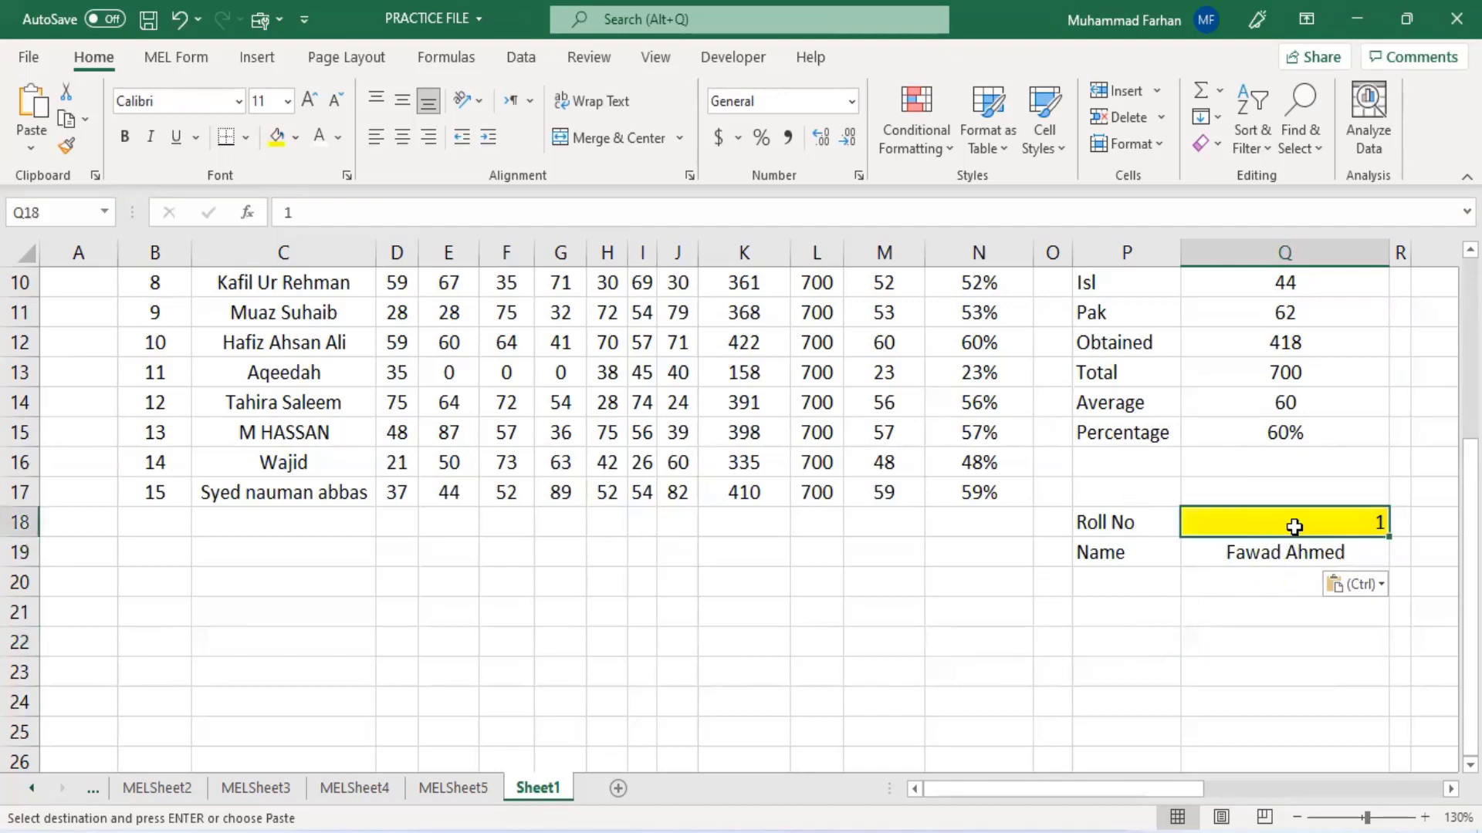
text(2)
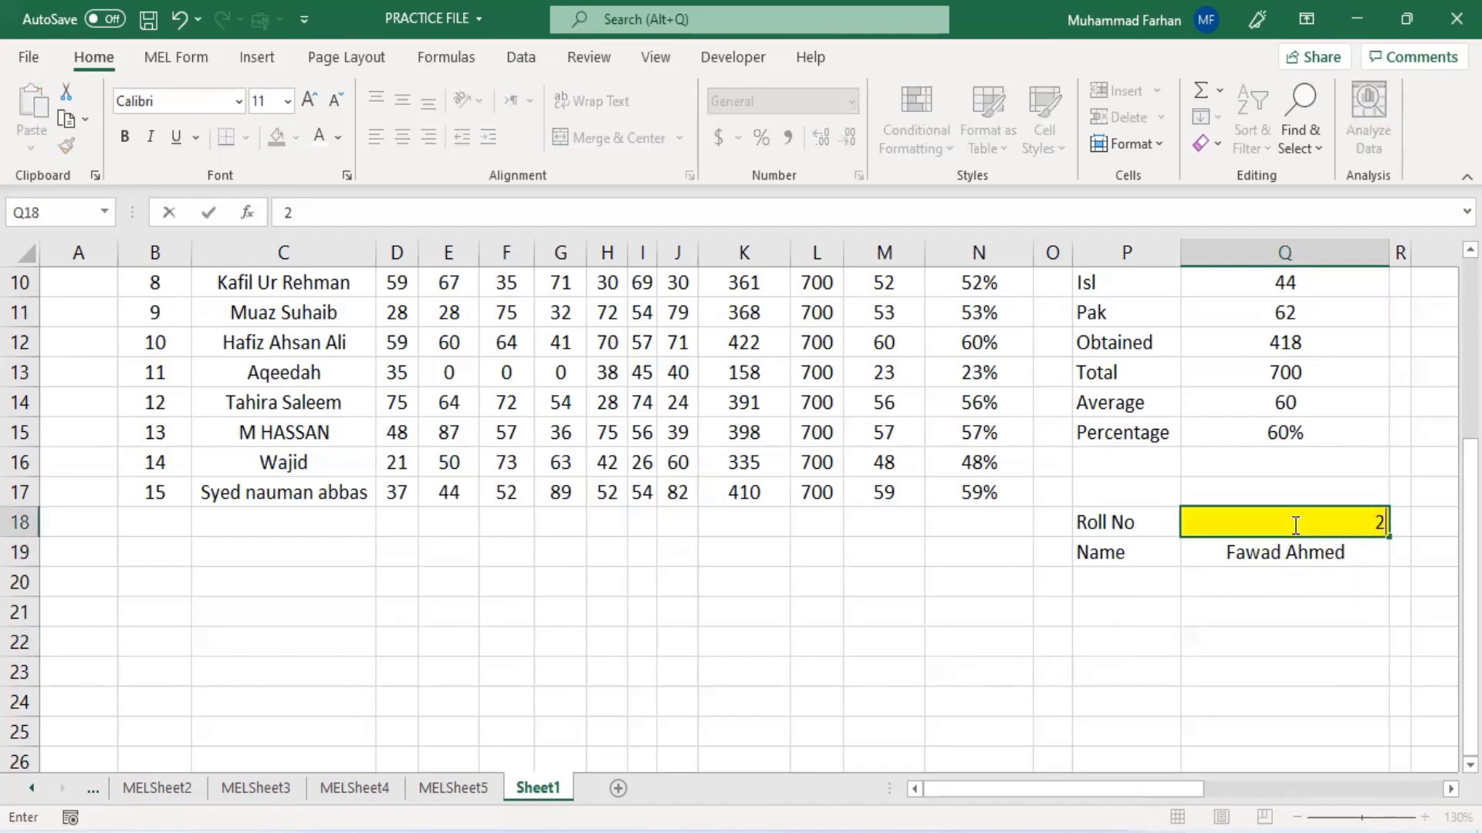
key(BackSpace)
text(2)
key(Return)
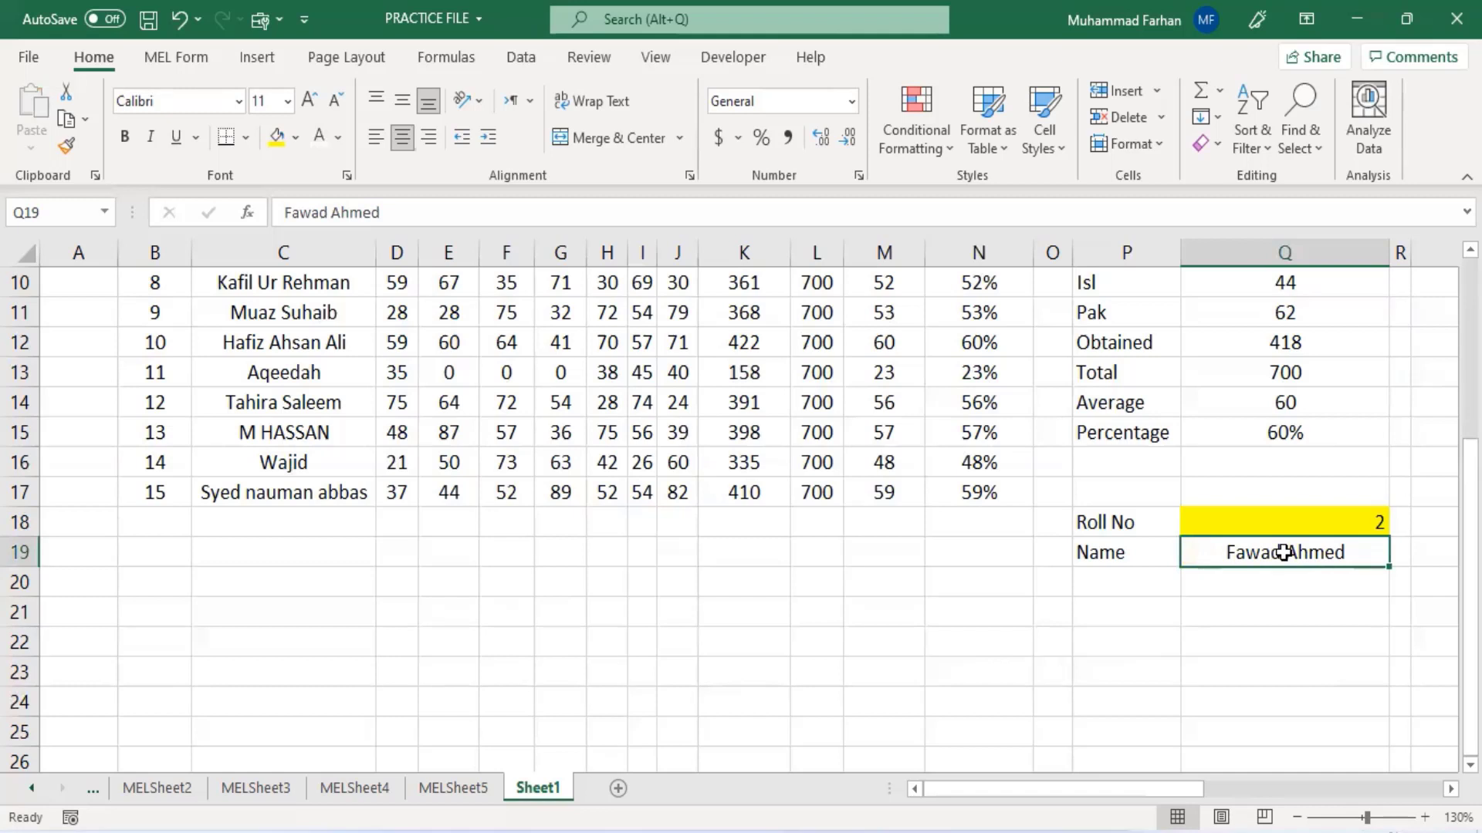
- Copy the Name label and student name from row 19 down into row 20 beside the roll number
drag(532, 212, 143, 197)
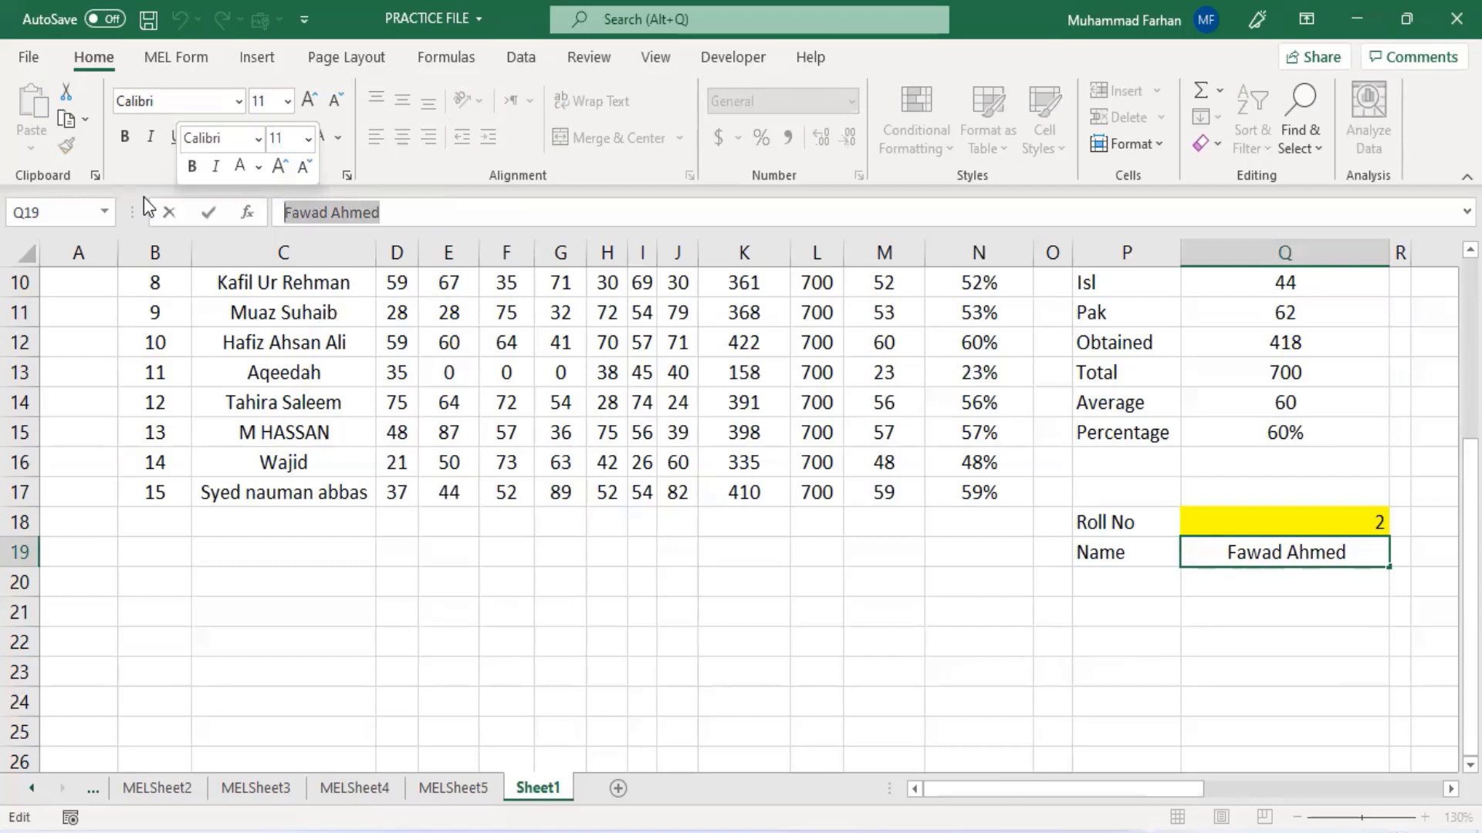
click(1151, 582)
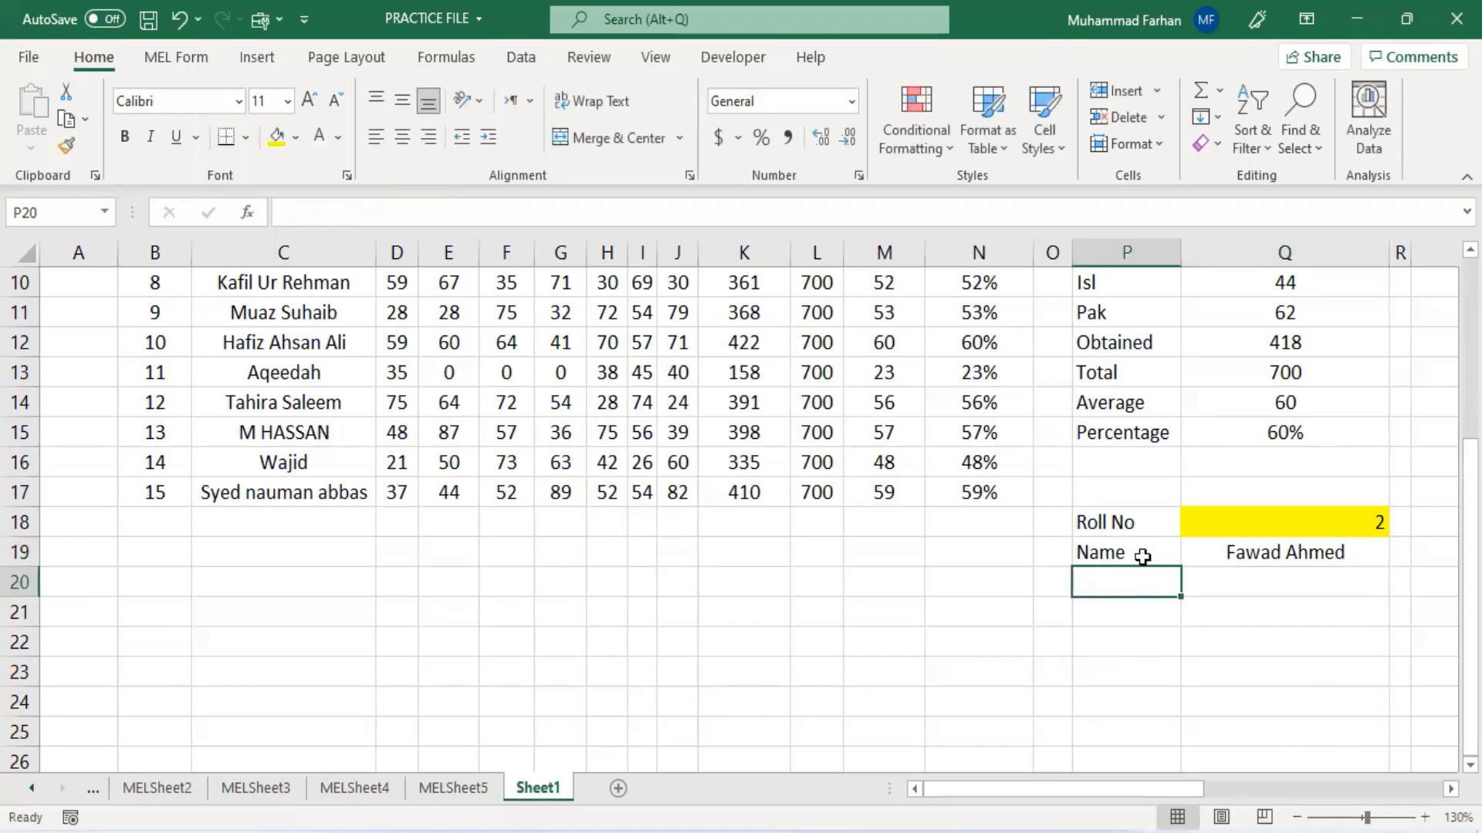
drag(1141, 552, 1381, 590)
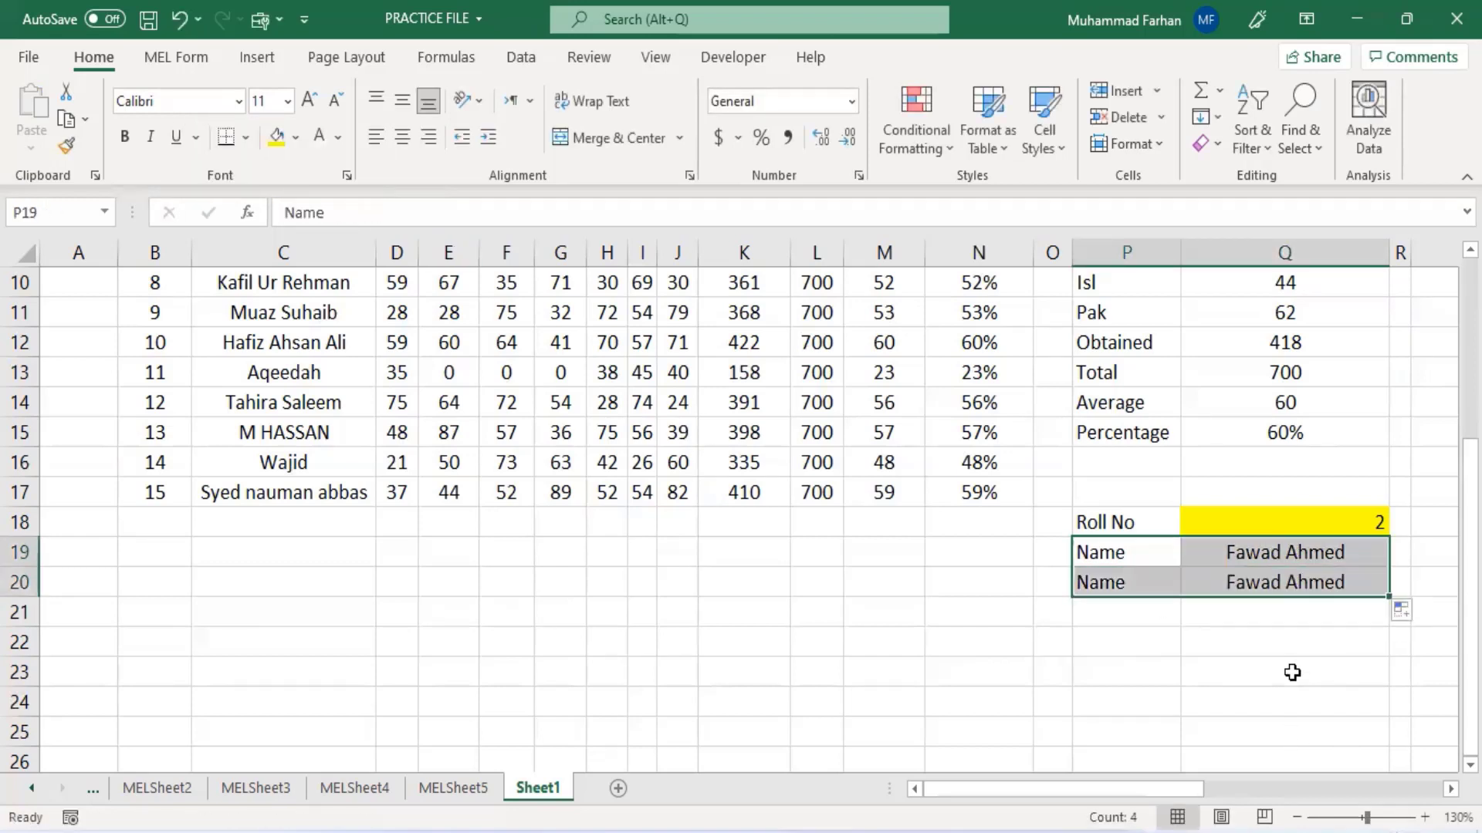
click(1290, 671)
click(1401, 586)
click(1128, 557)
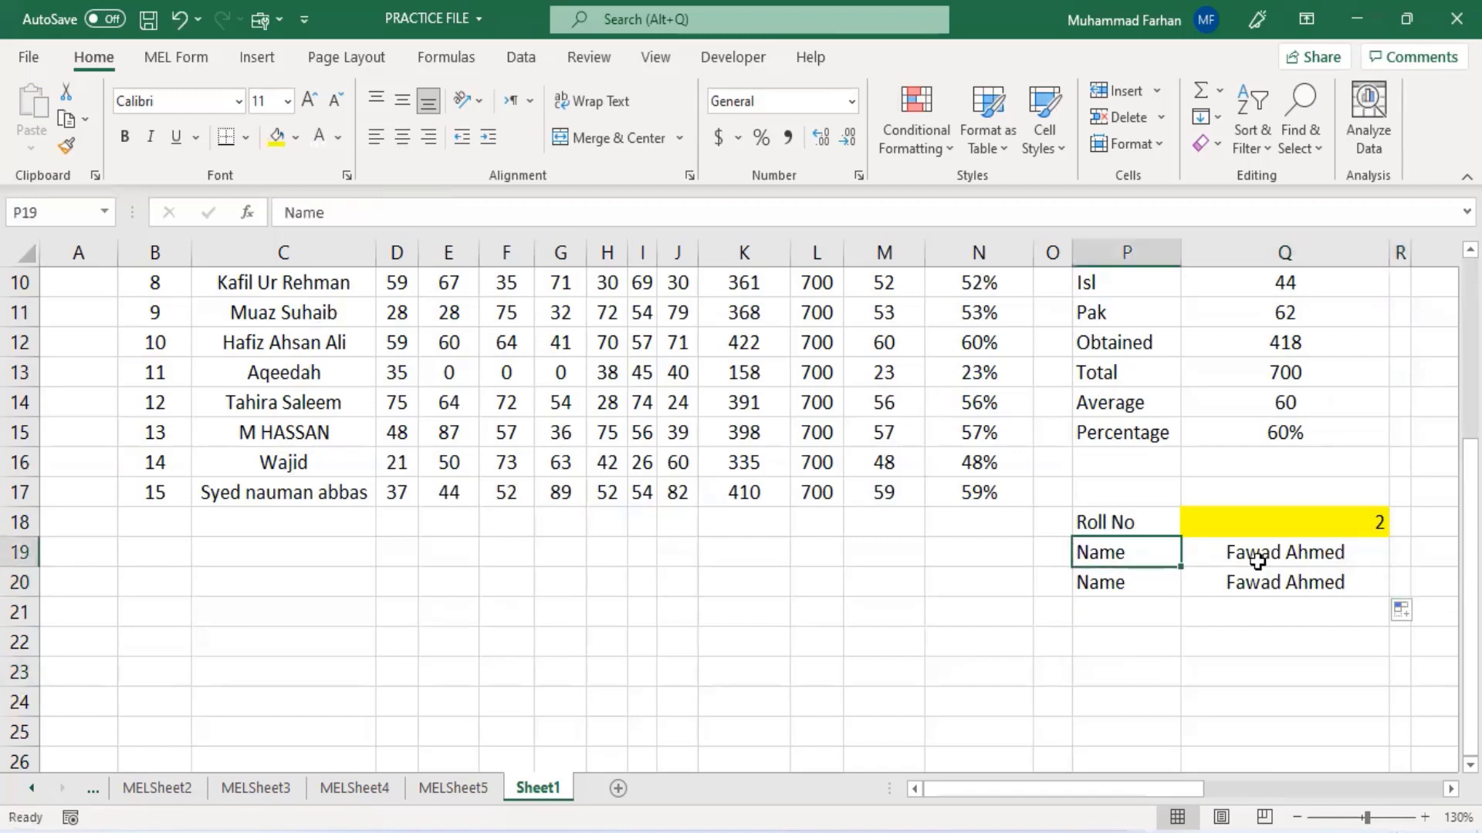
click(1254, 559)
click(1275, 584)
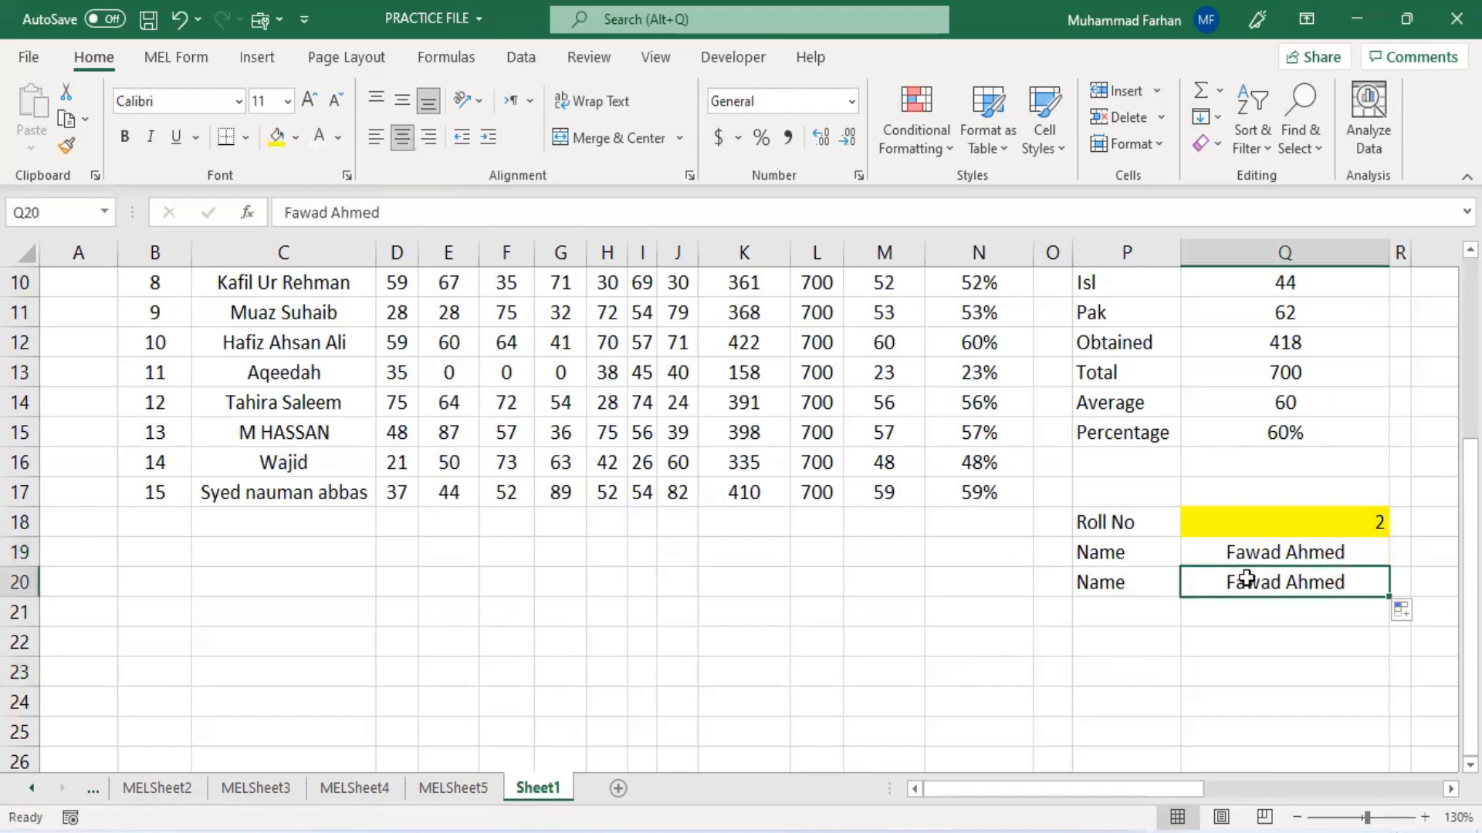
- Replace the name in Q20 with the formula =vlookup(Q18,B3:N17,2,0) to look up the student's name
drag(731, 223, 281, 216)
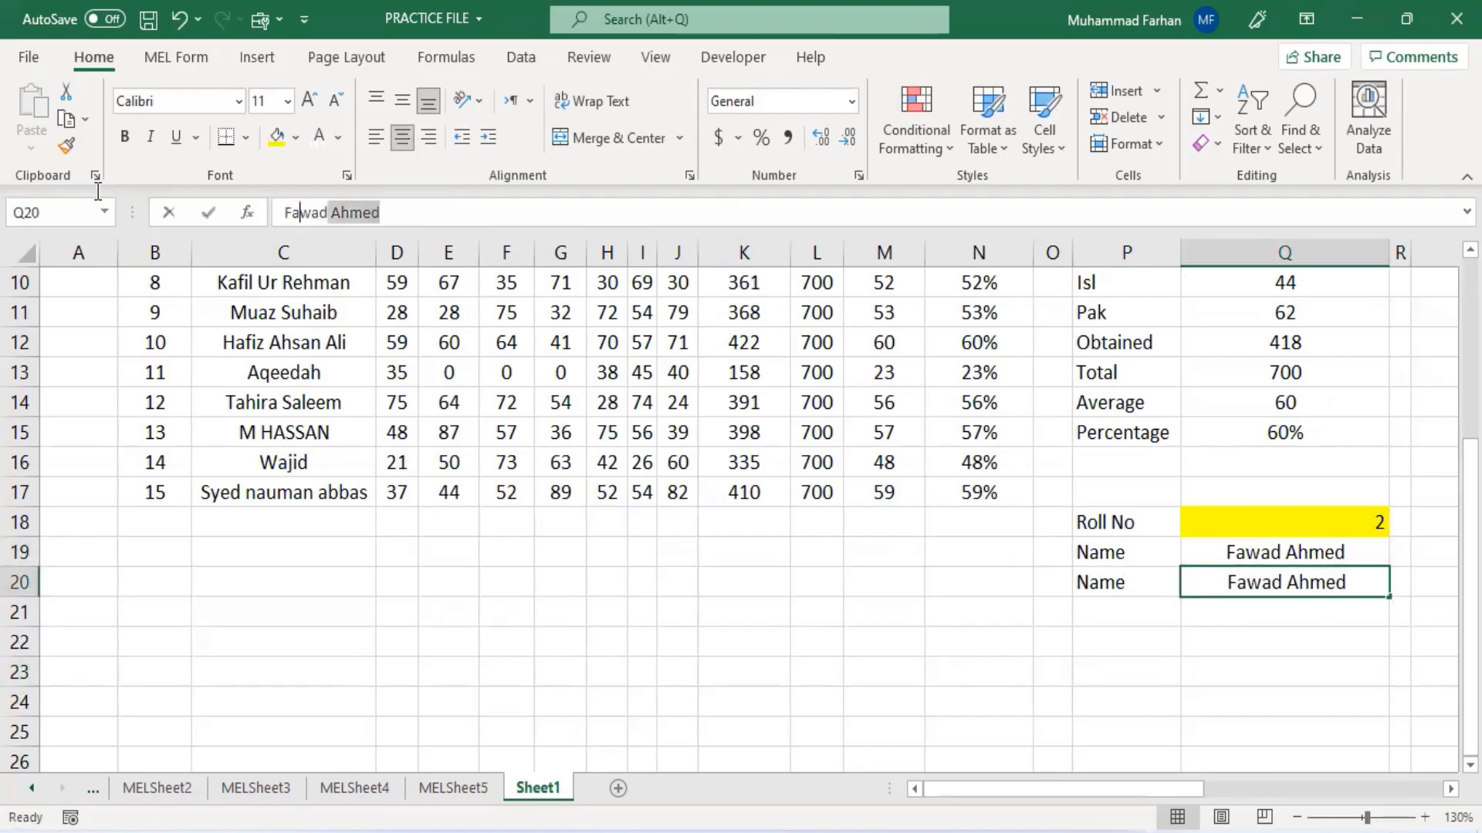
key(BackSpace)
text(=vlook)
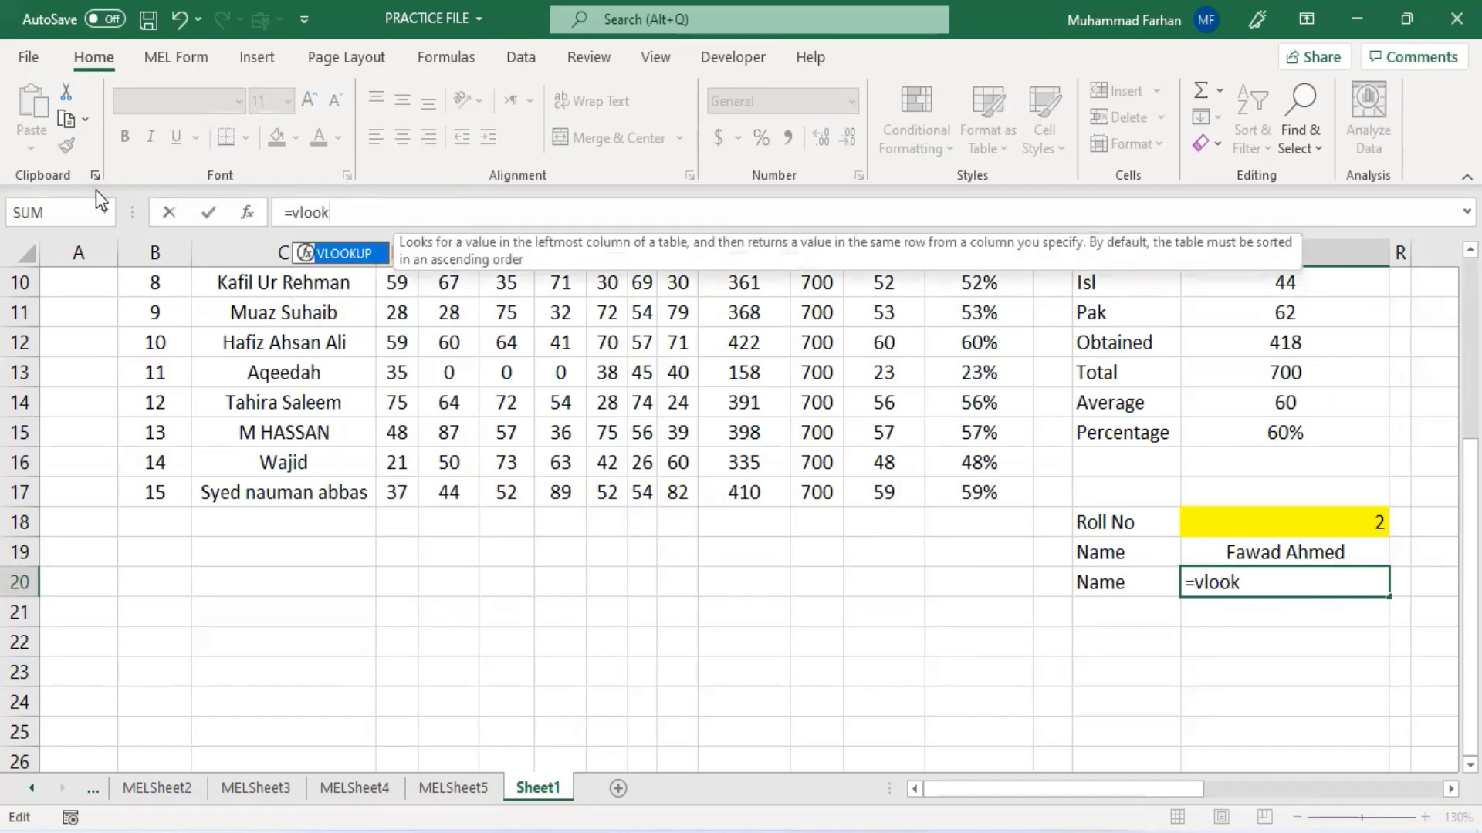
text(up()
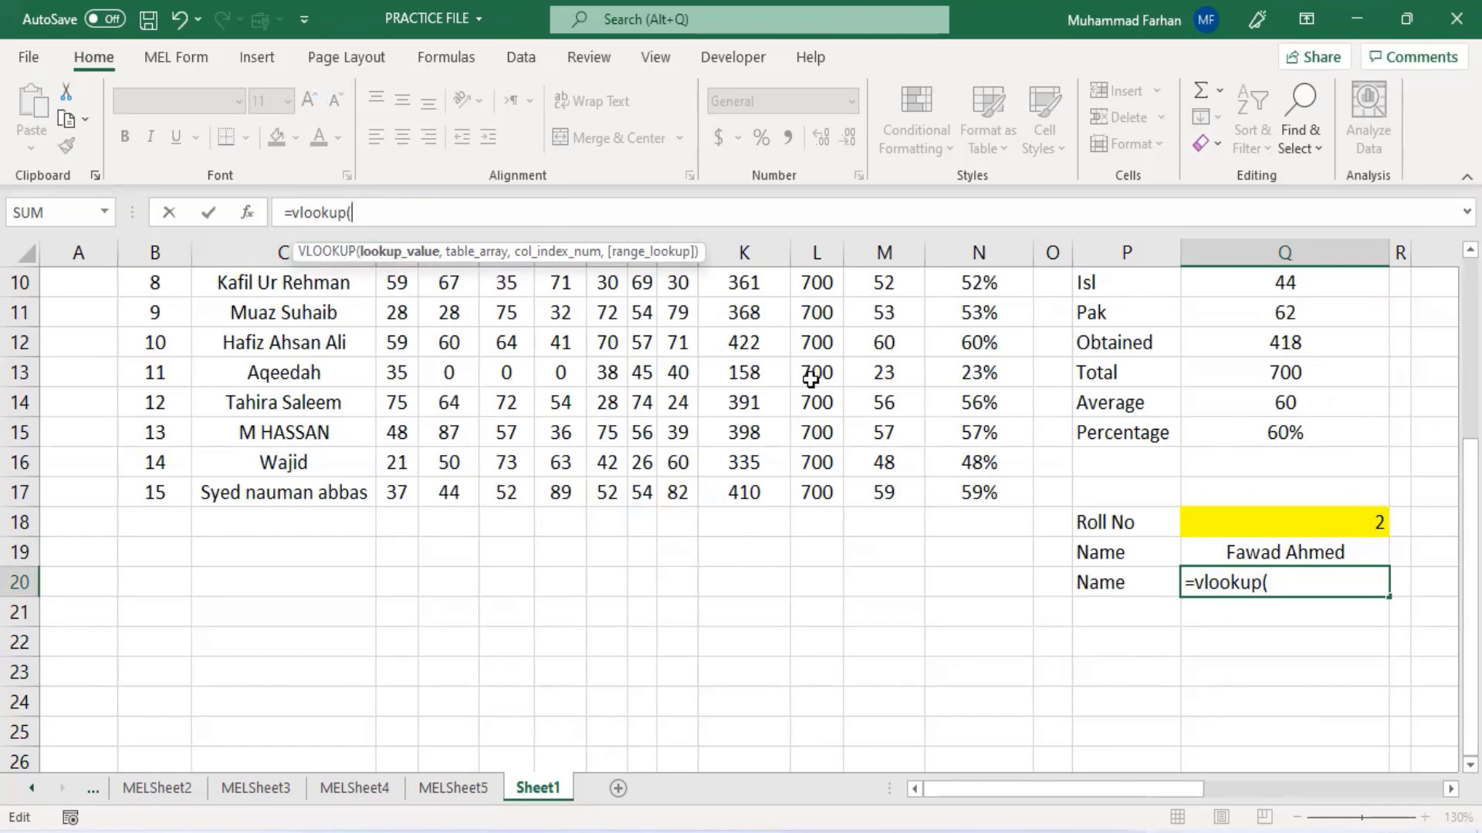
click(1263, 523)
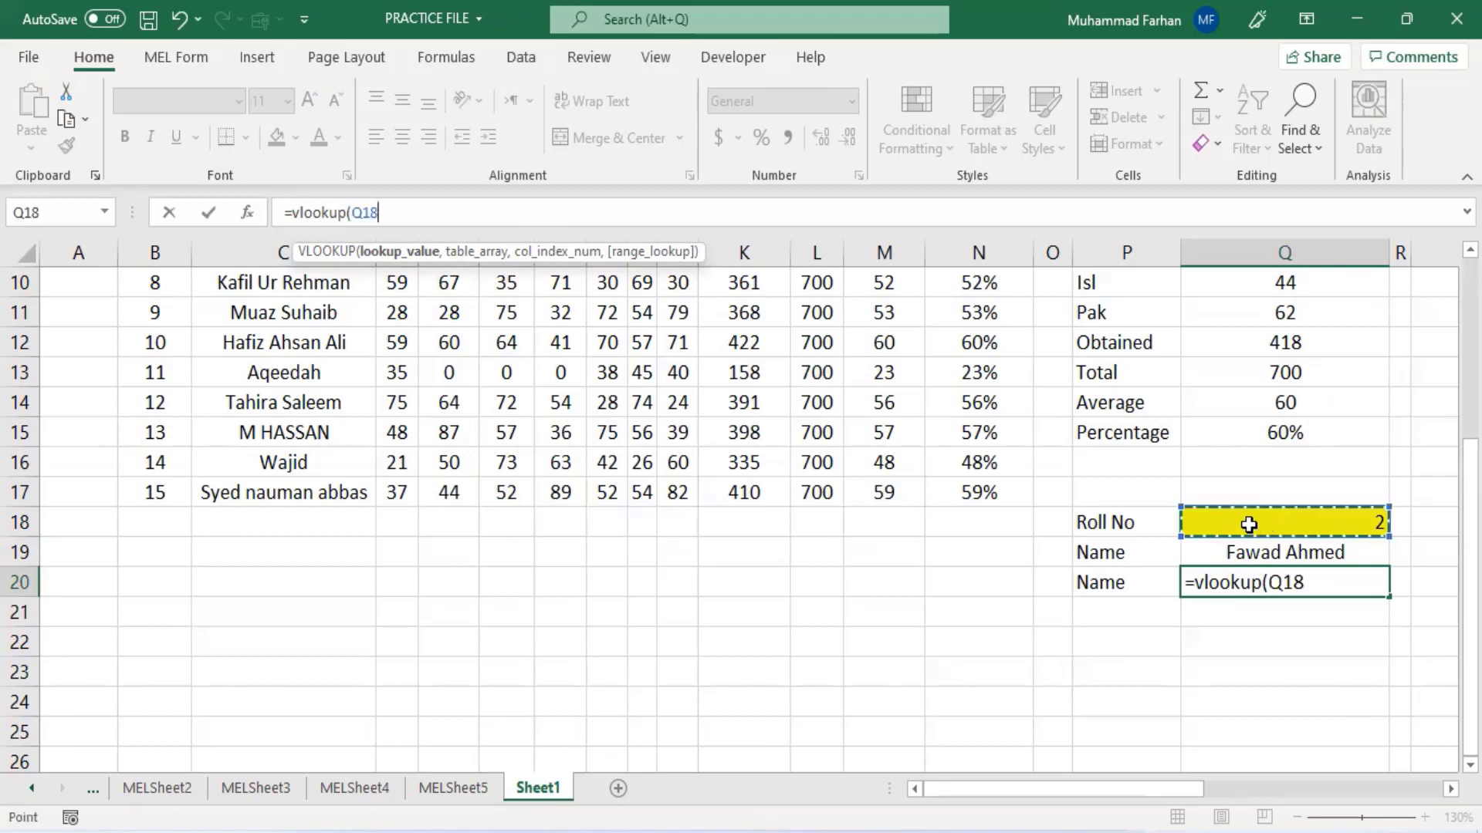
text(,)
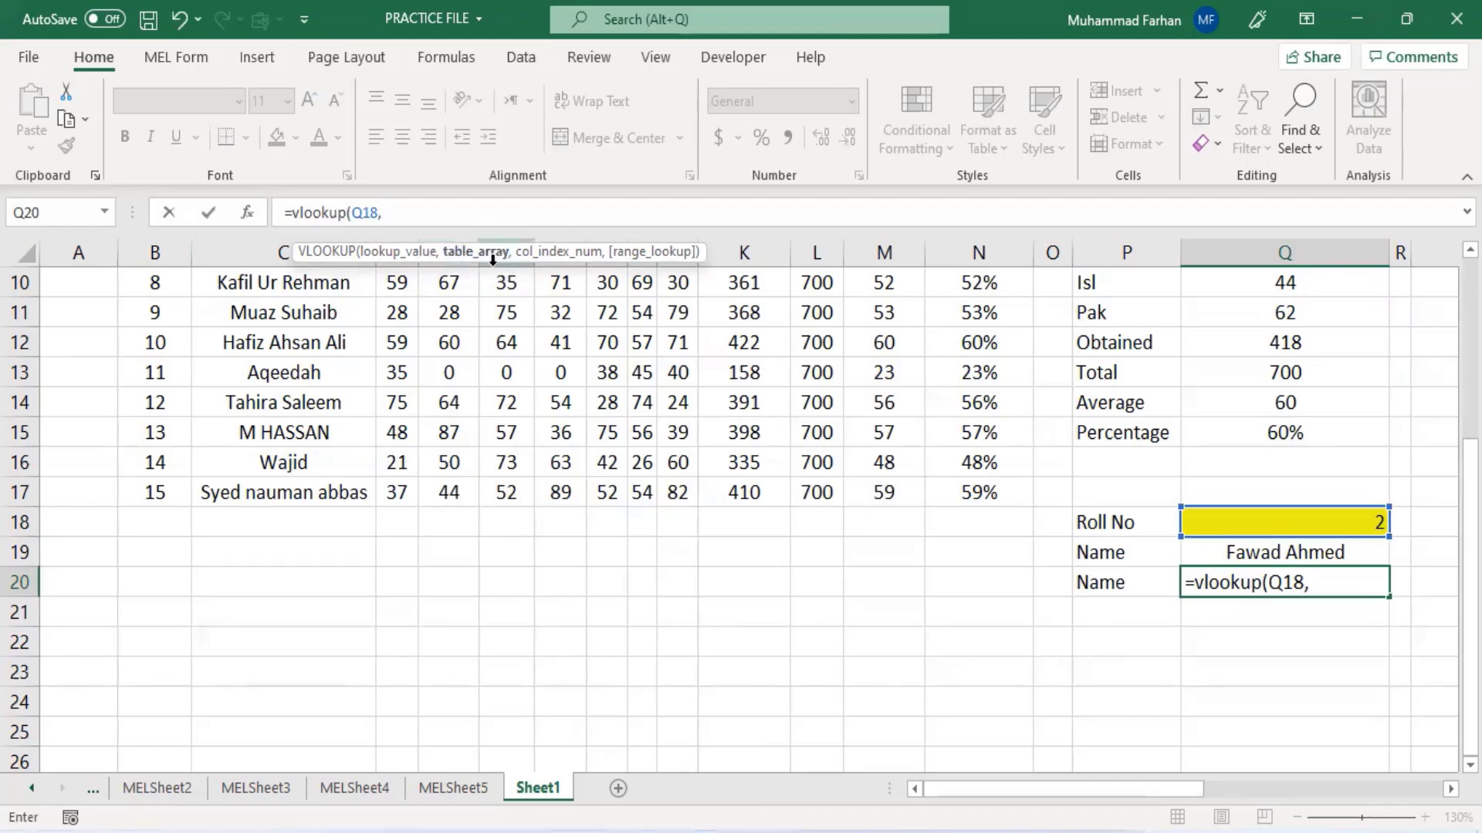
scroll(551, 331, up, 3)
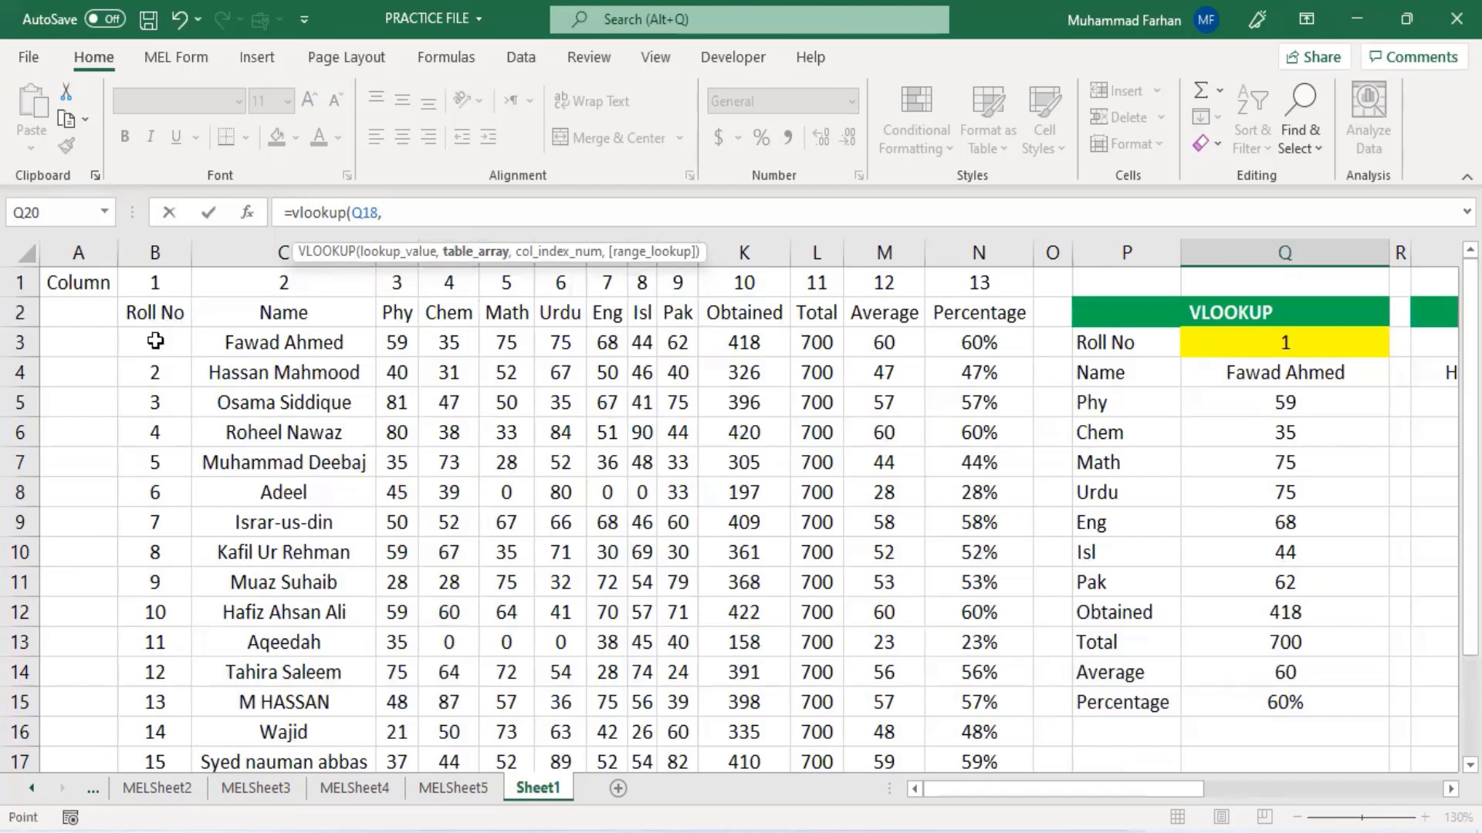
drag(154, 340, 978, 760)
scroll(683, 452, down, 2)
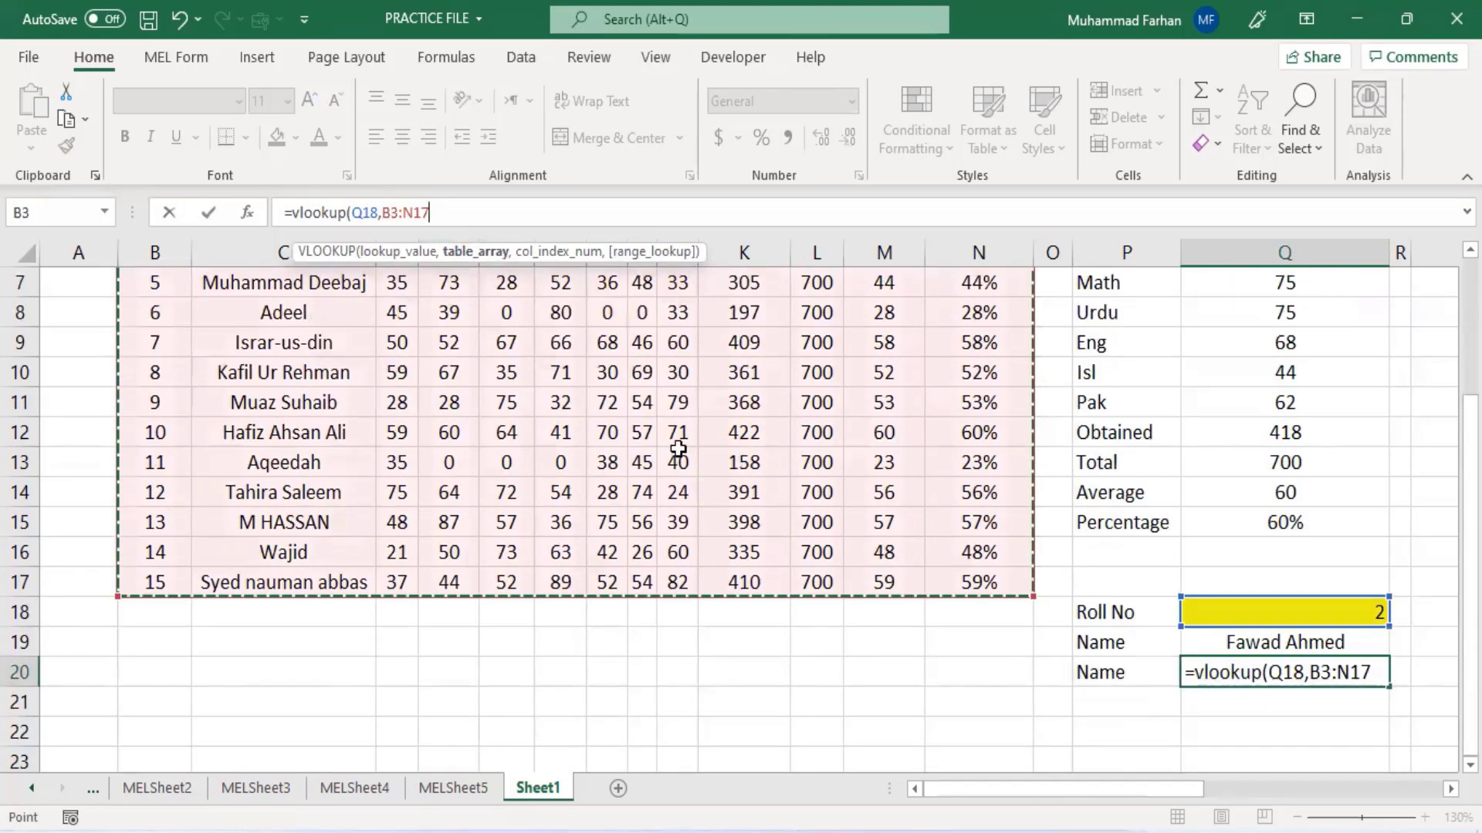
text(,)
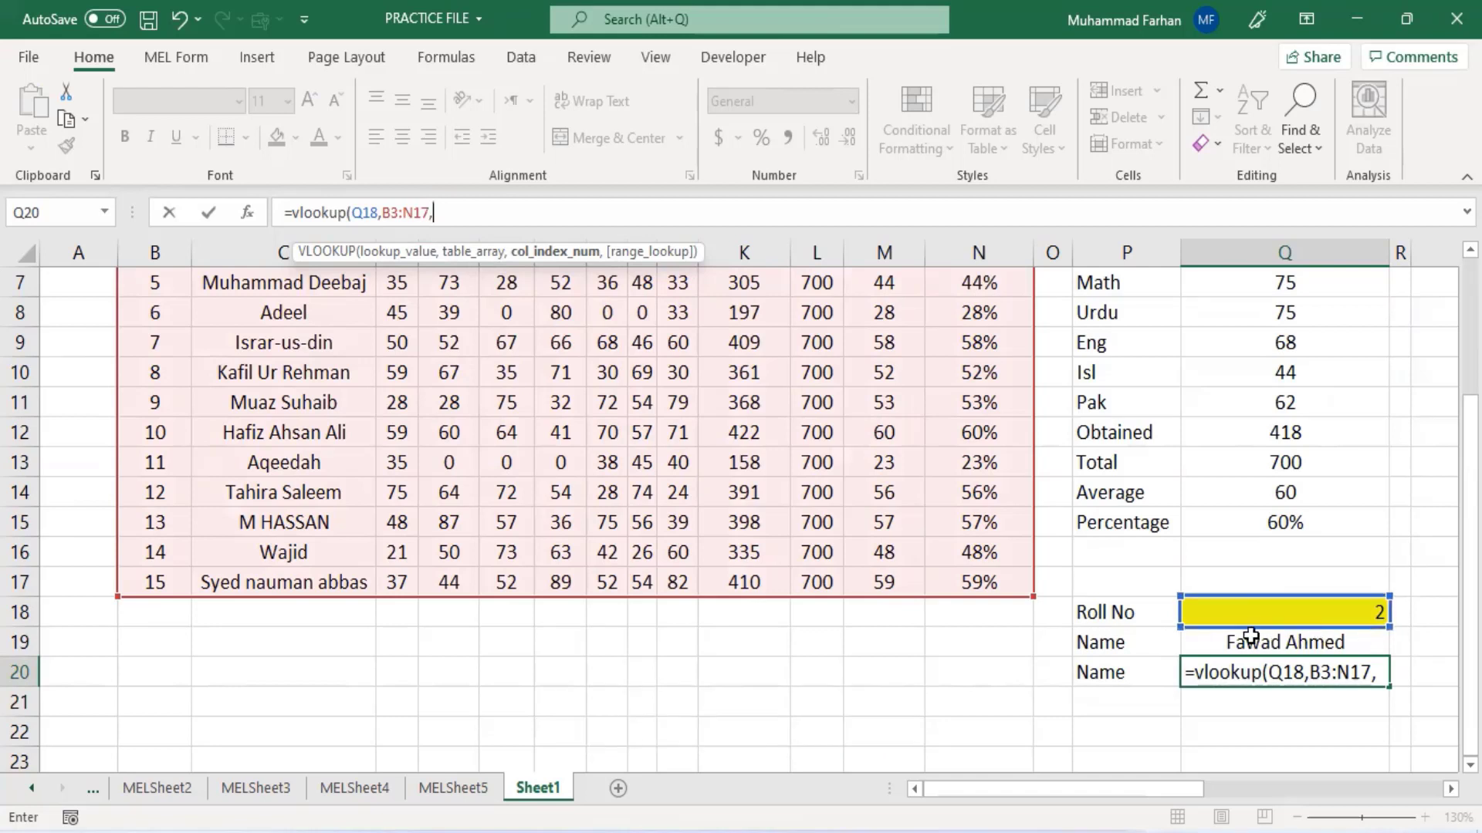
scroll(638, 456, up, 2)
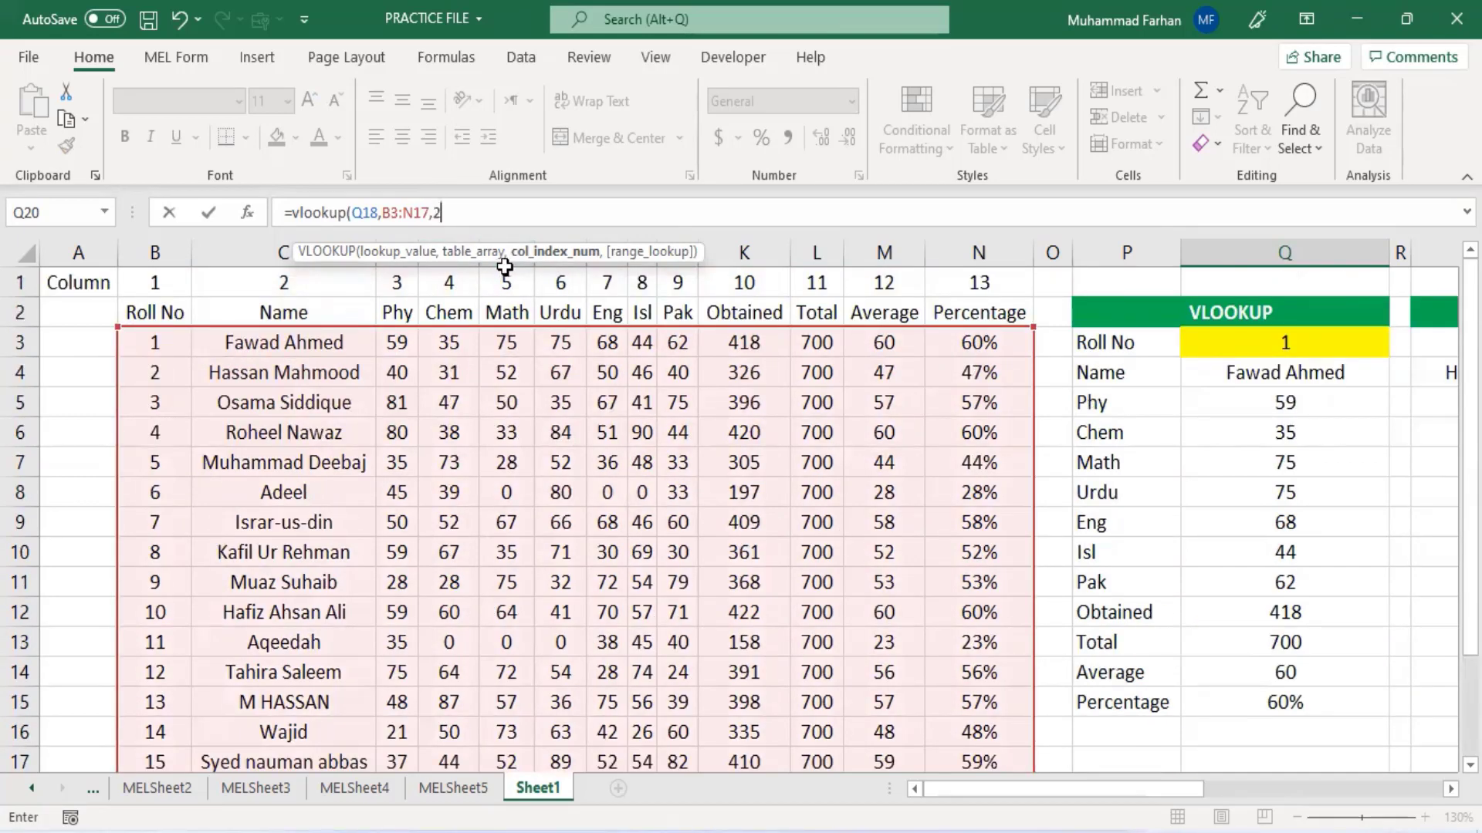
text(,)
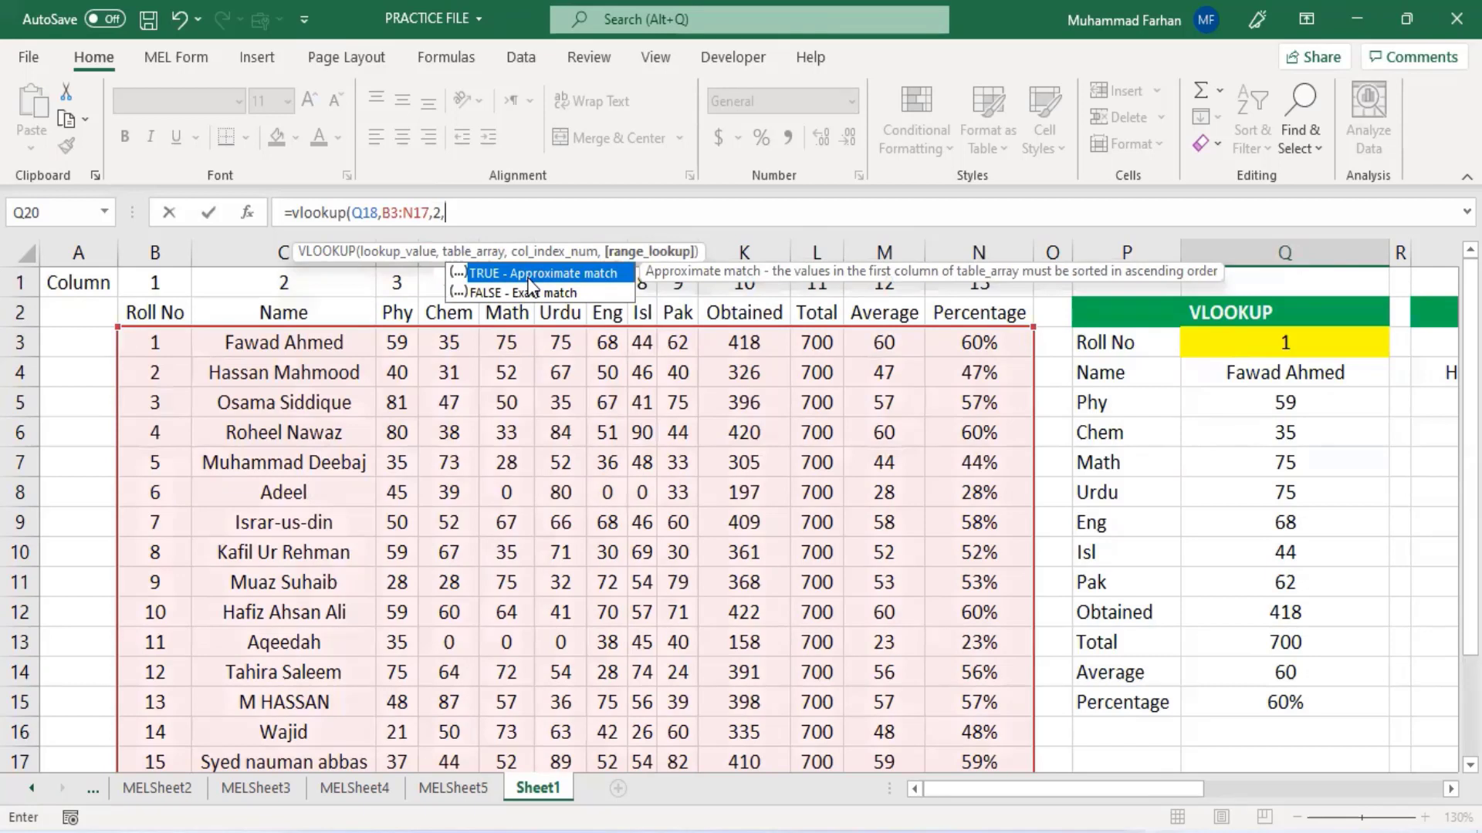
text(0))
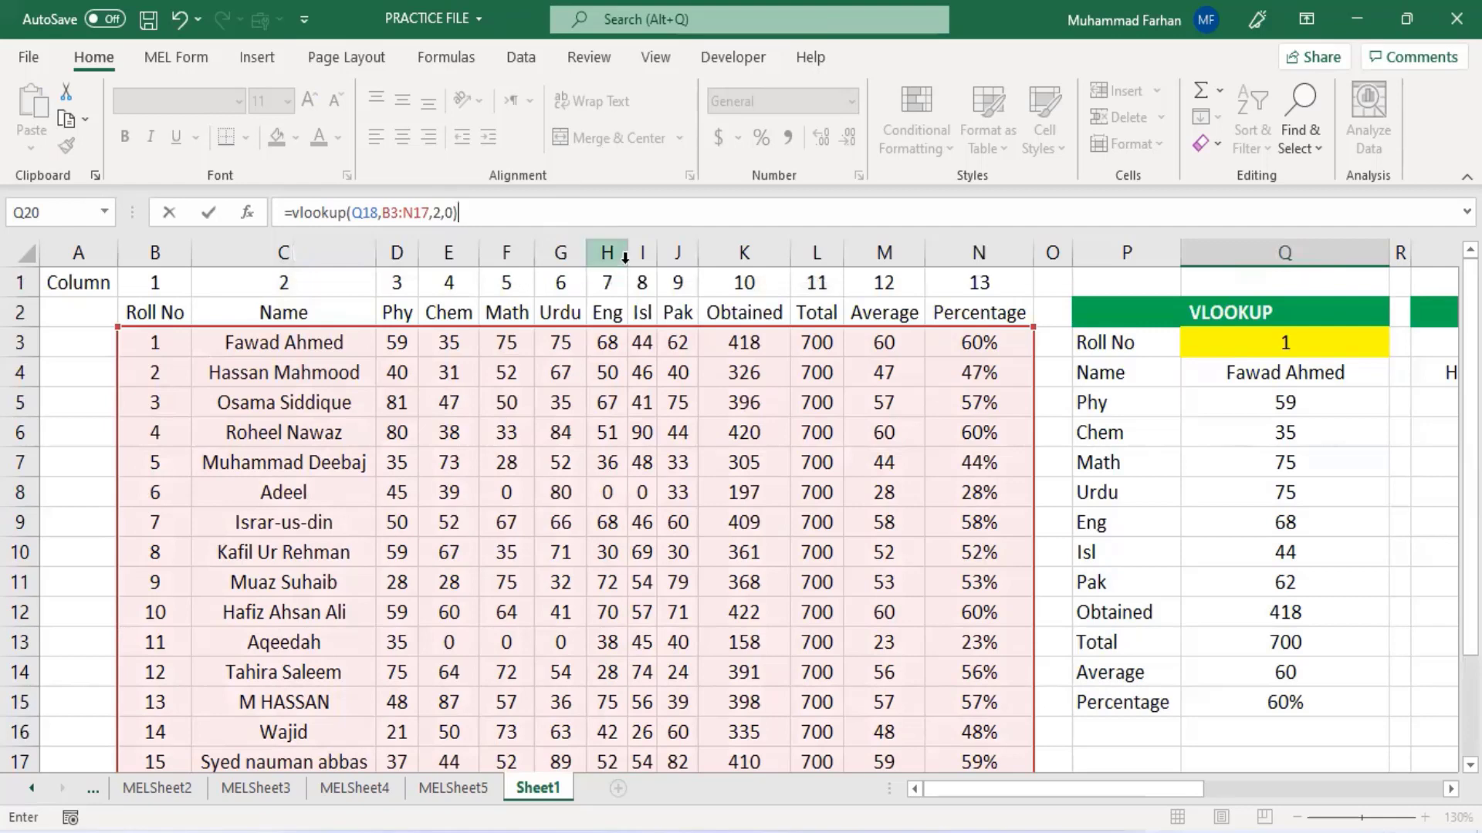
key(Return)
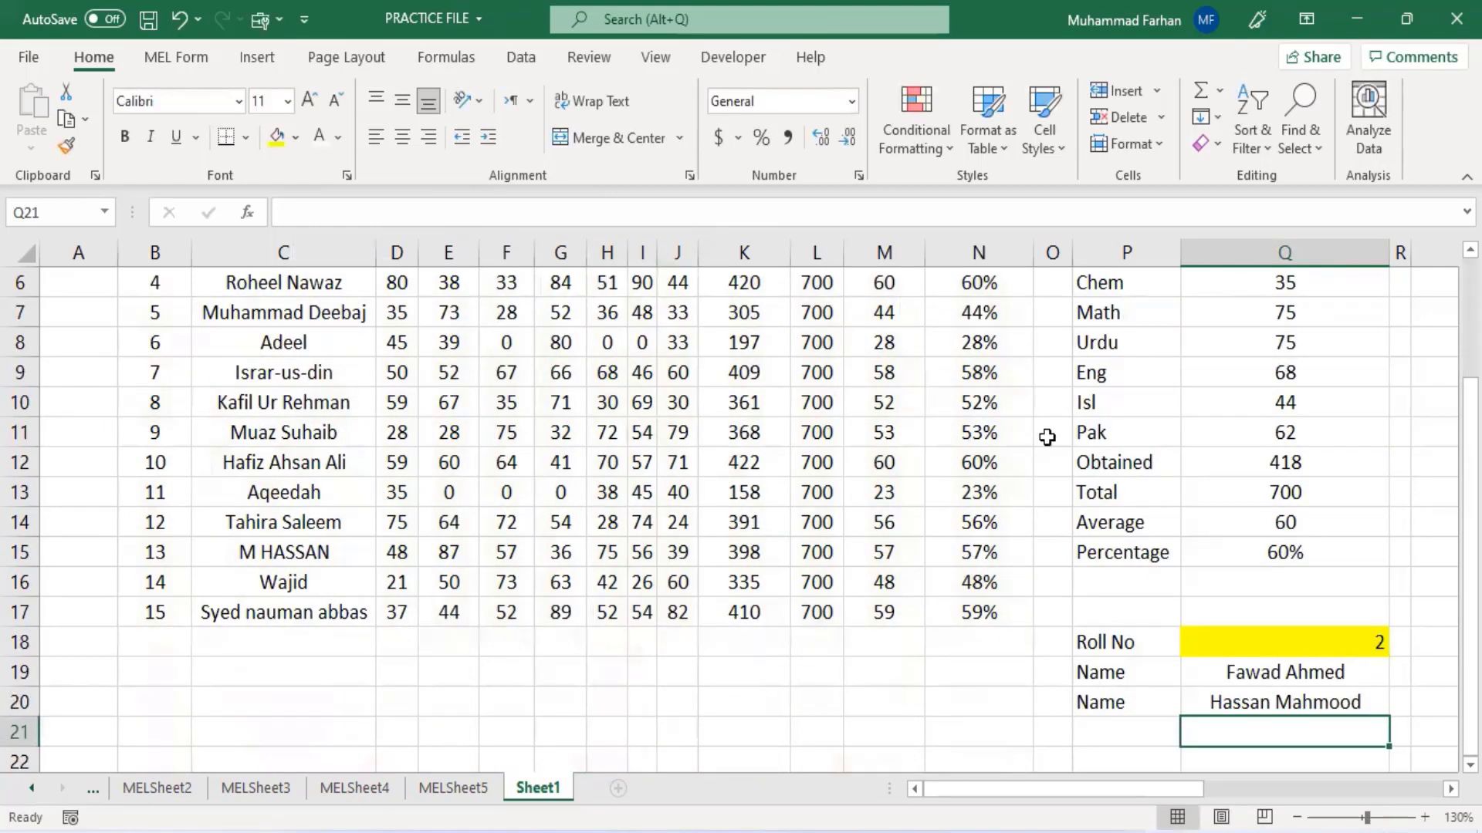
- Change the roll number in the yellow cell Q18 to 1
click(1321, 699)
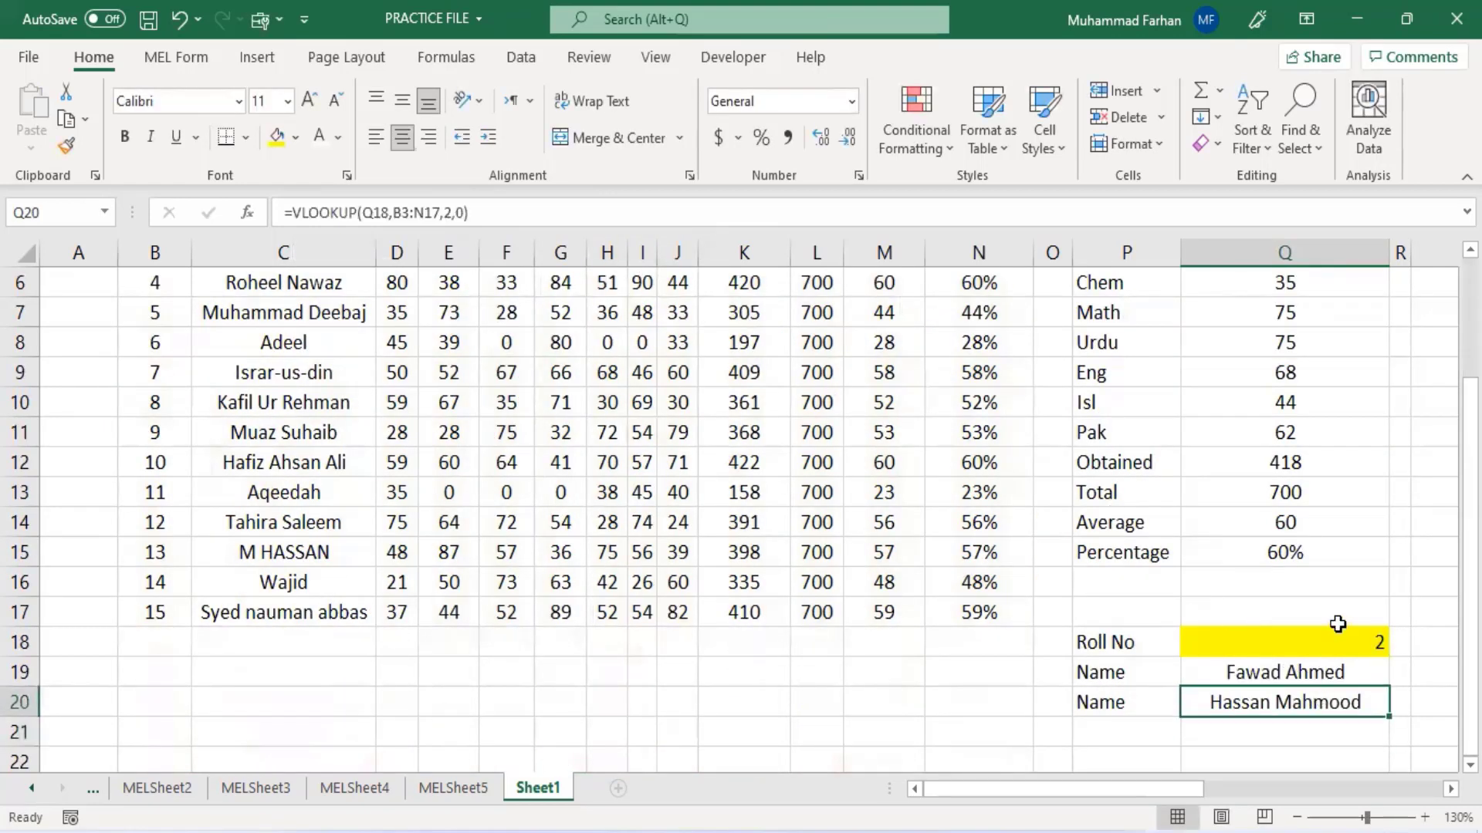
click(1349, 649)
click(1352, 680)
click(1352, 701)
click(1335, 623)
click(1343, 638)
text(1)
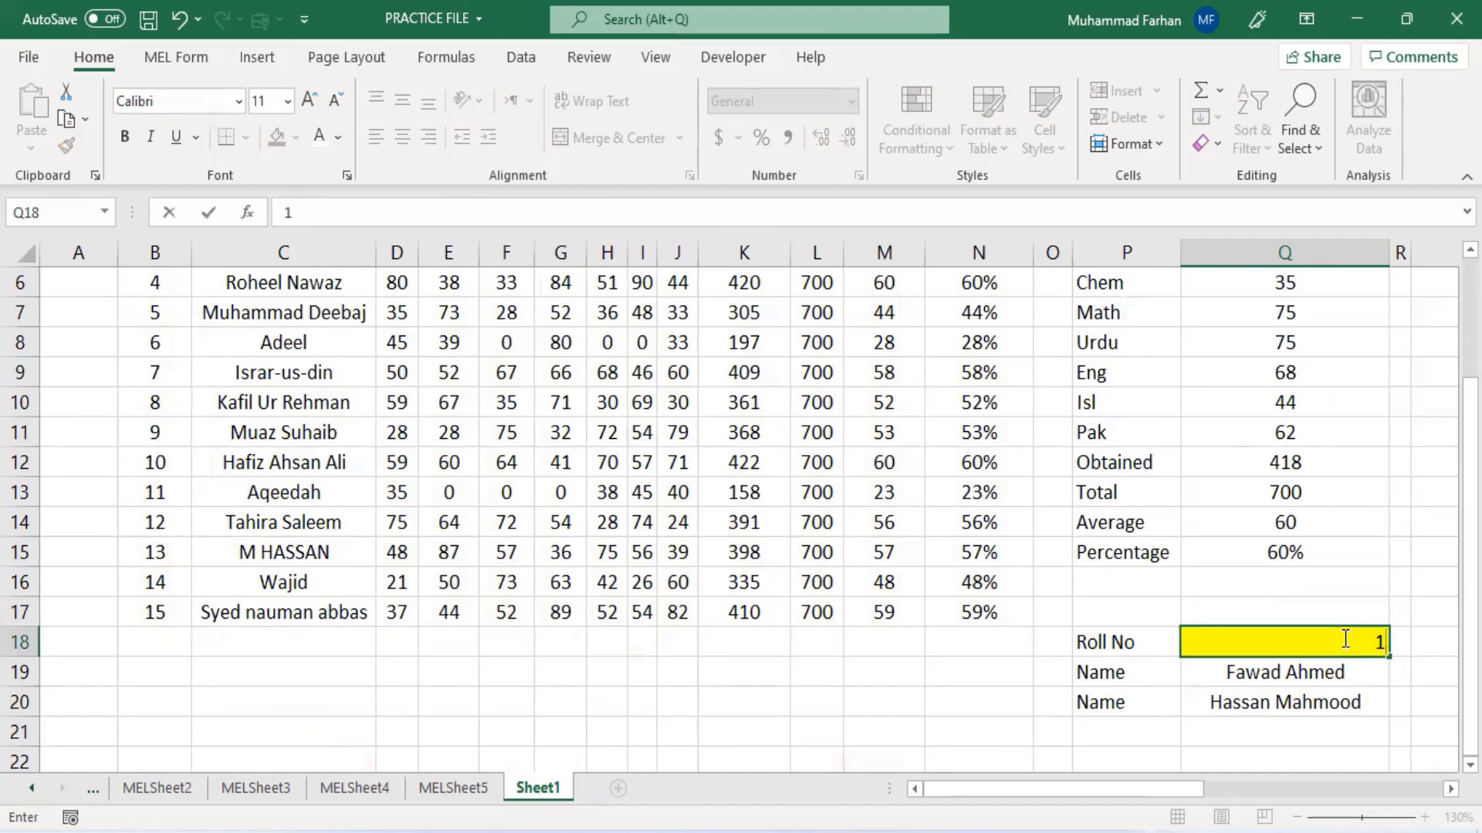
key(Return)
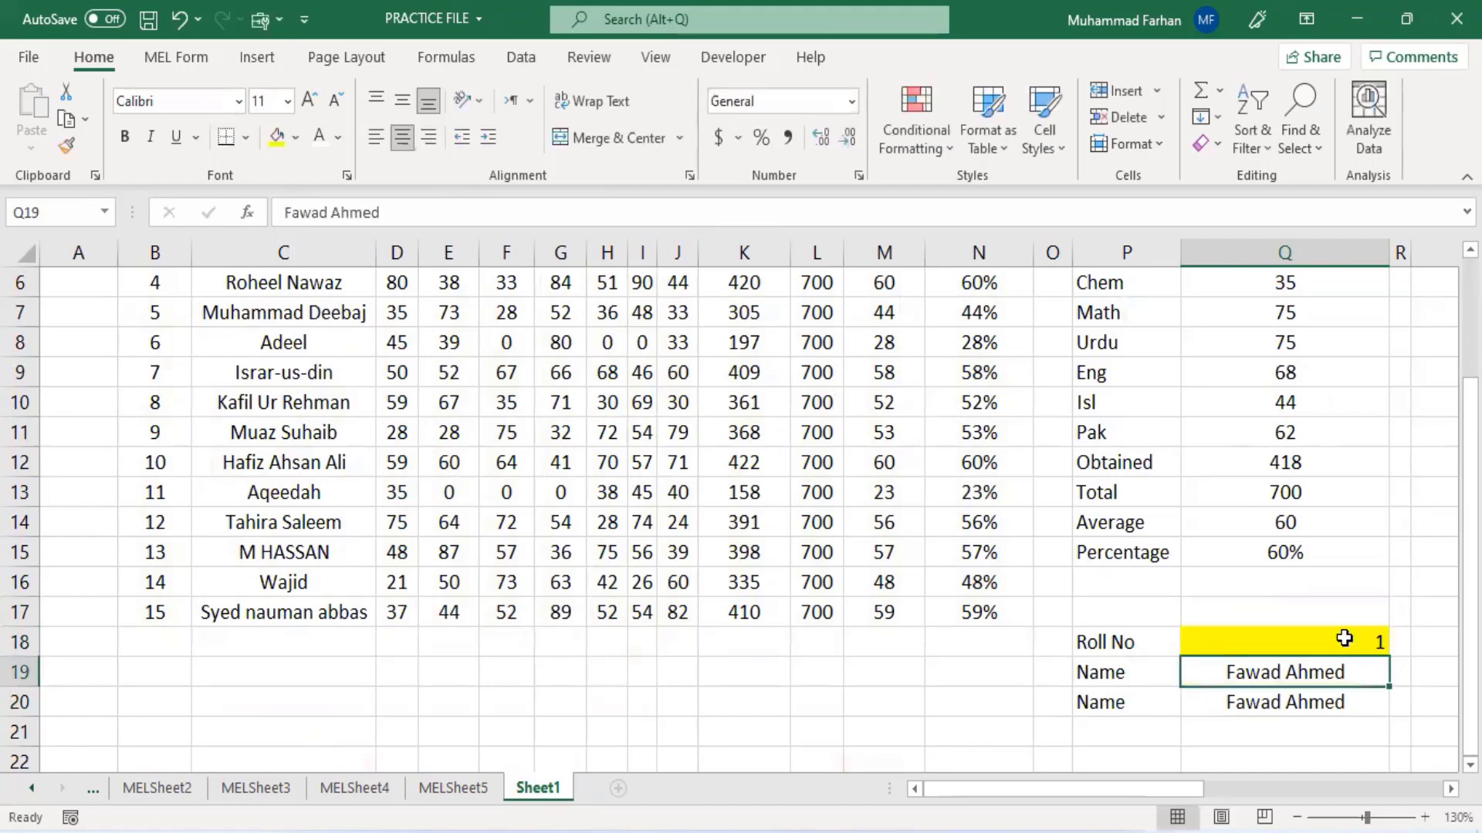
- Enter 1 as a roll number in cell B19
click(1336, 721)
click(1327, 701)
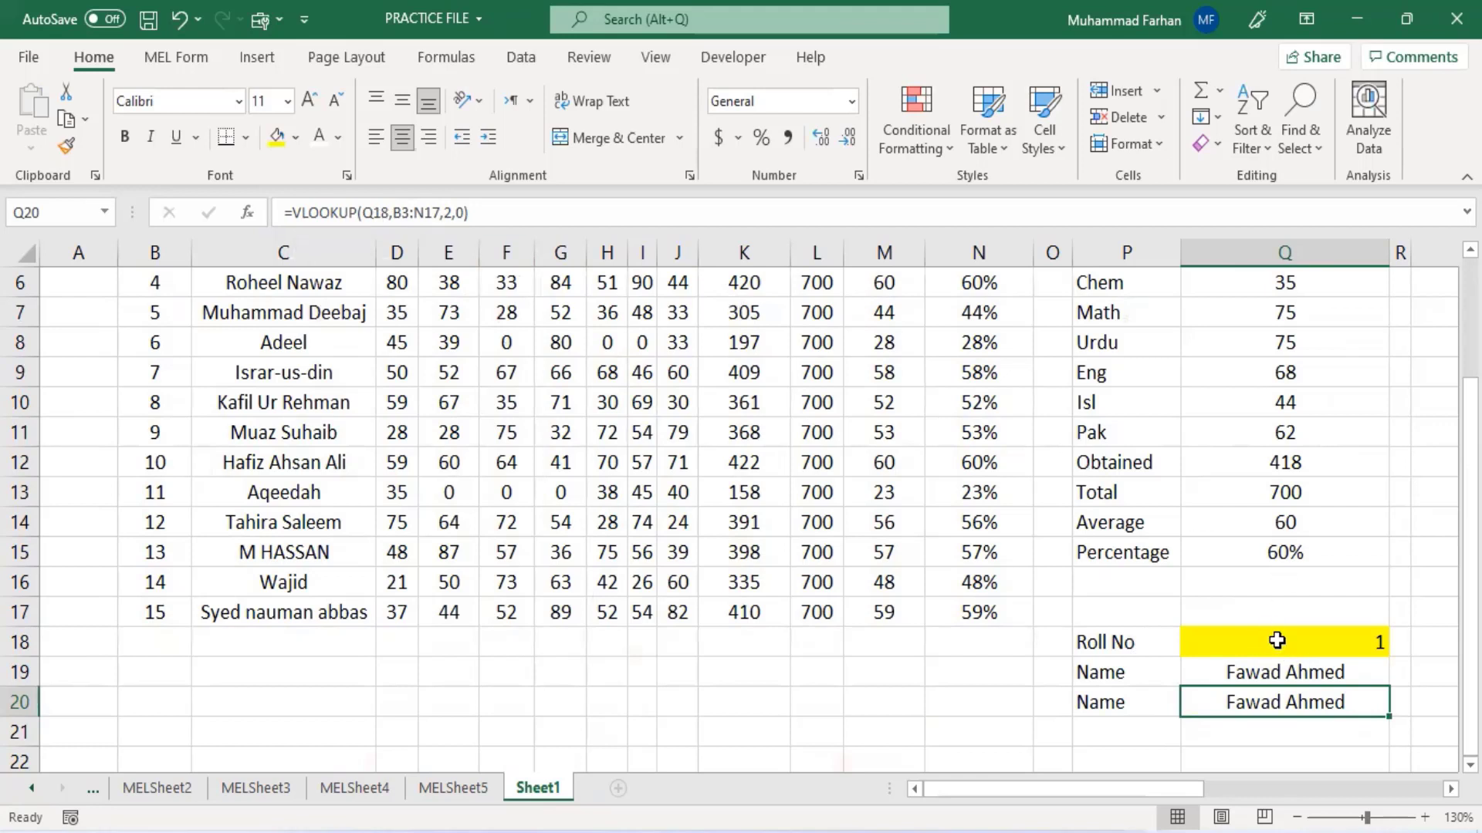
click(1260, 638)
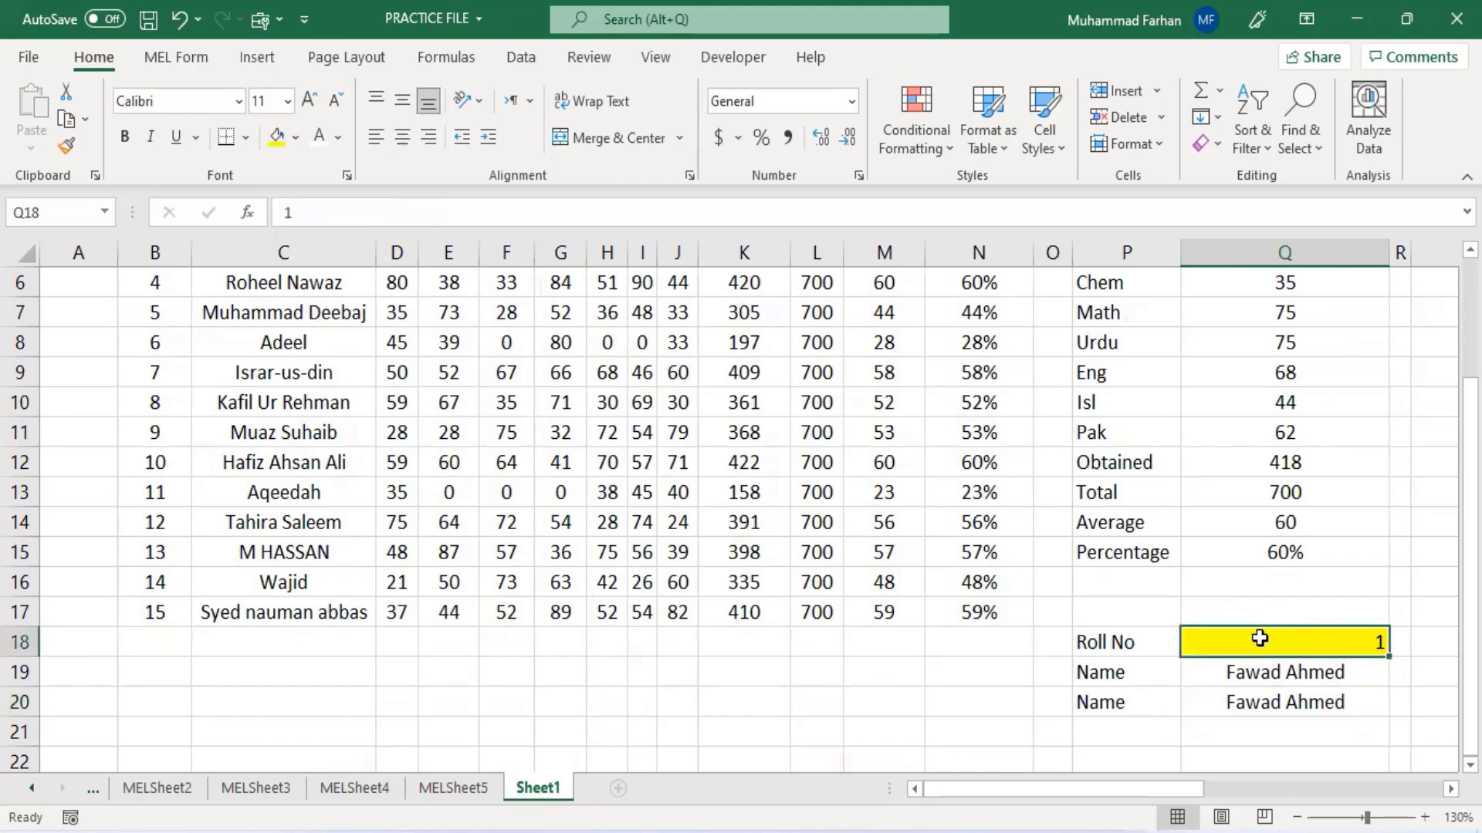
click(1275, 698)
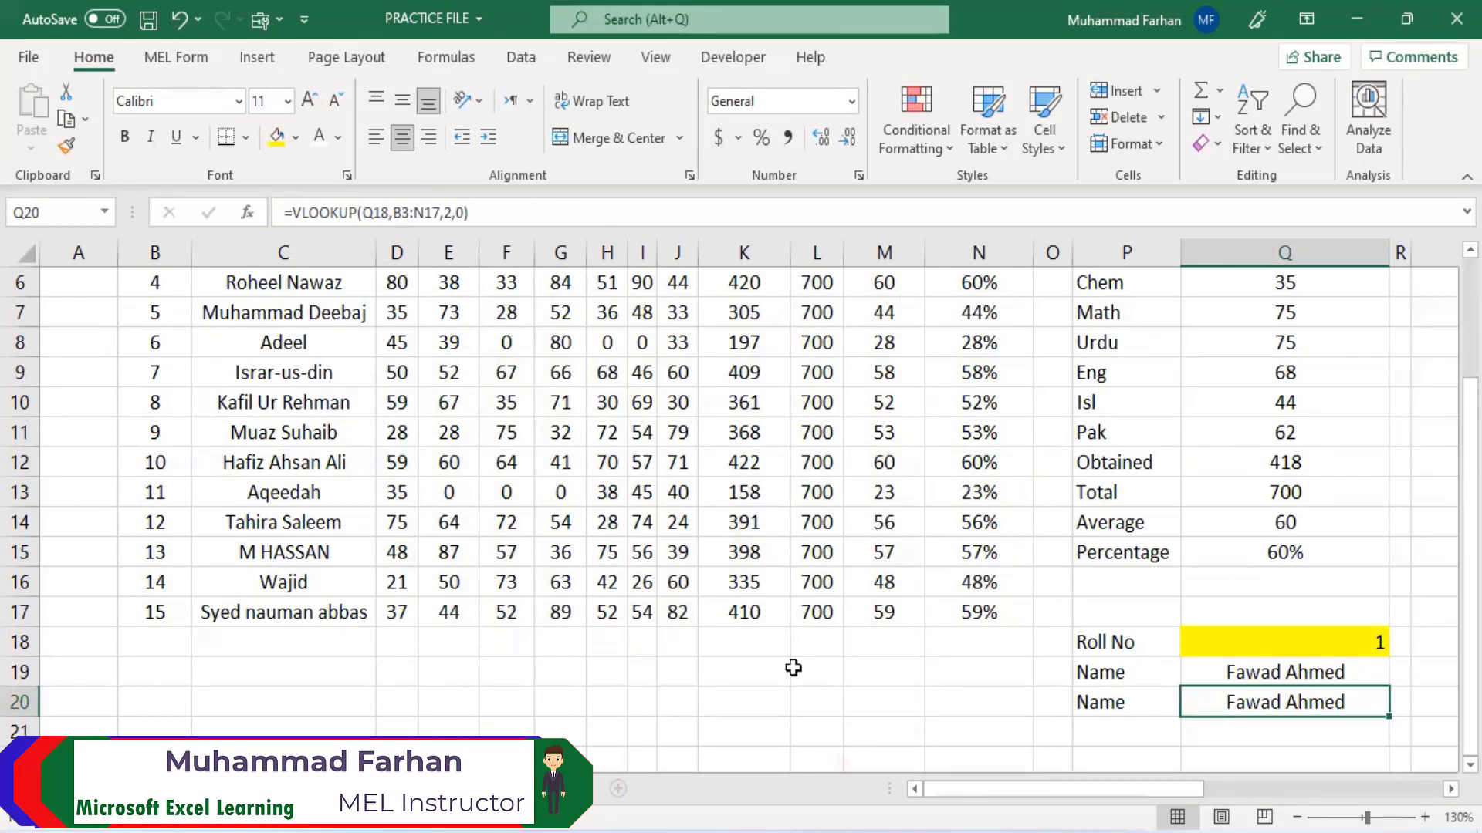
click(186, 683)
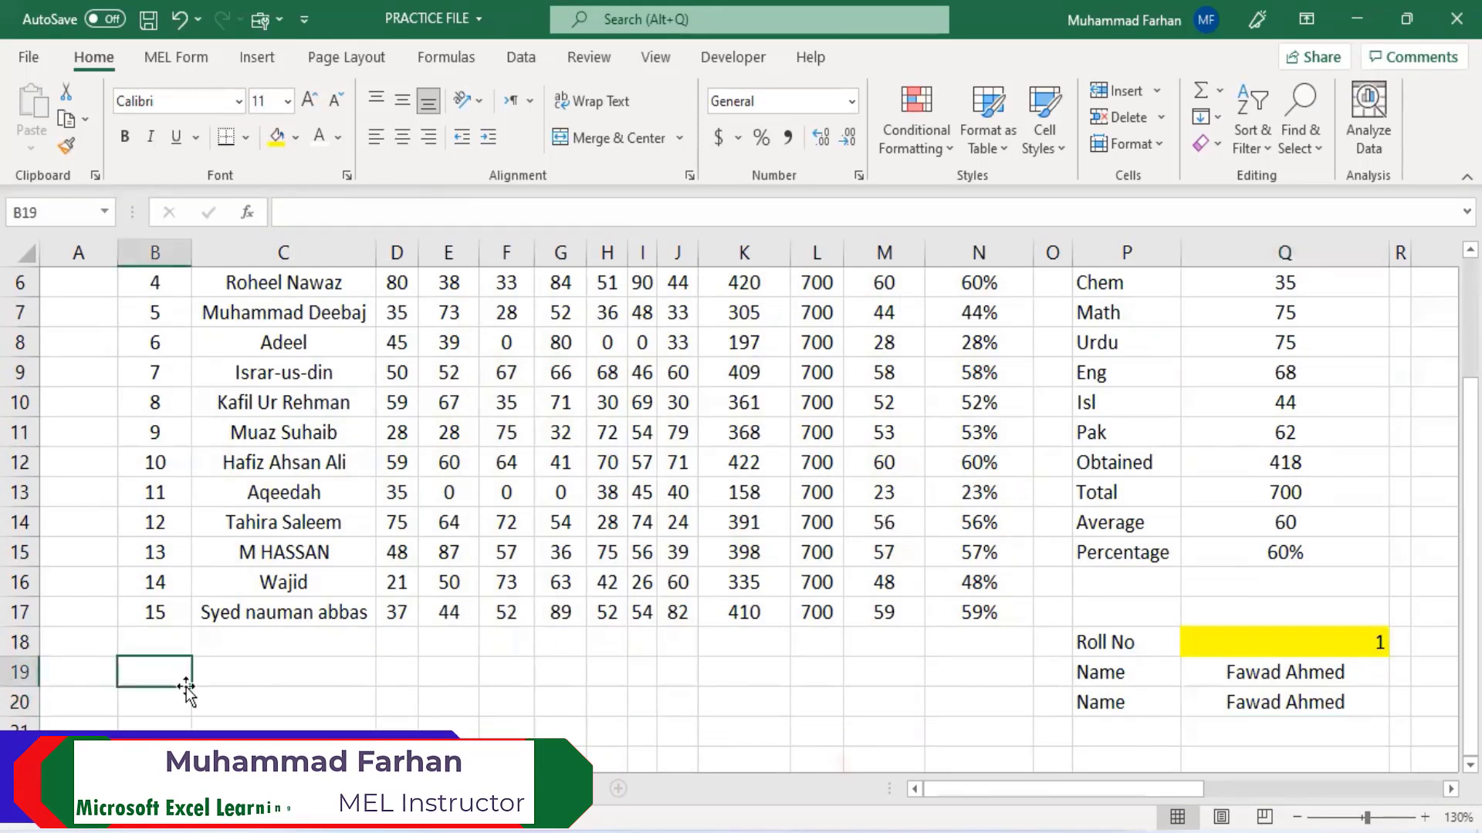
text(1)
key(Return)
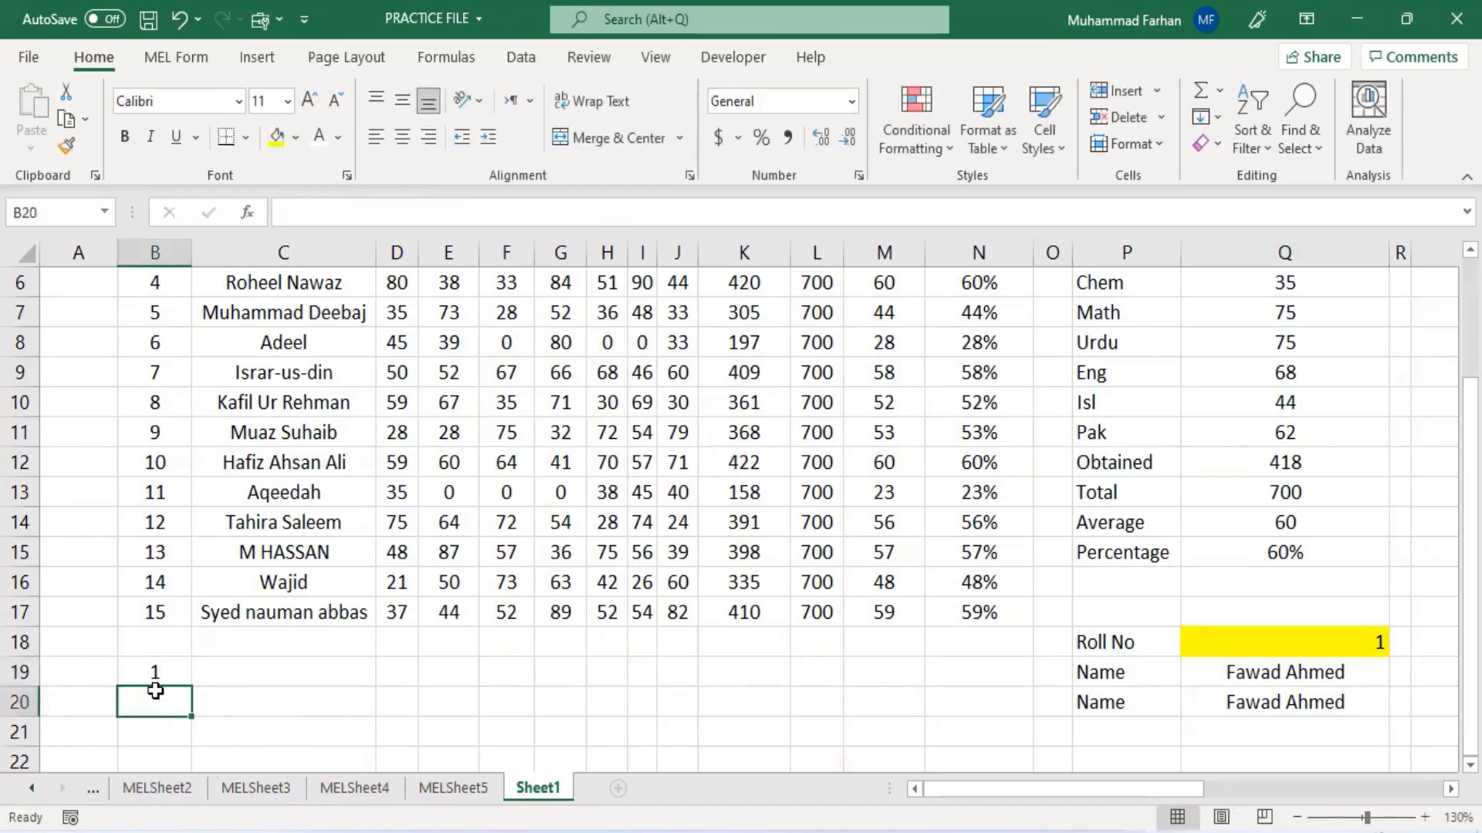
- Edit the VLOOKUP formula in Q20 so its lookup value refers to cell B19
click(155, 678)
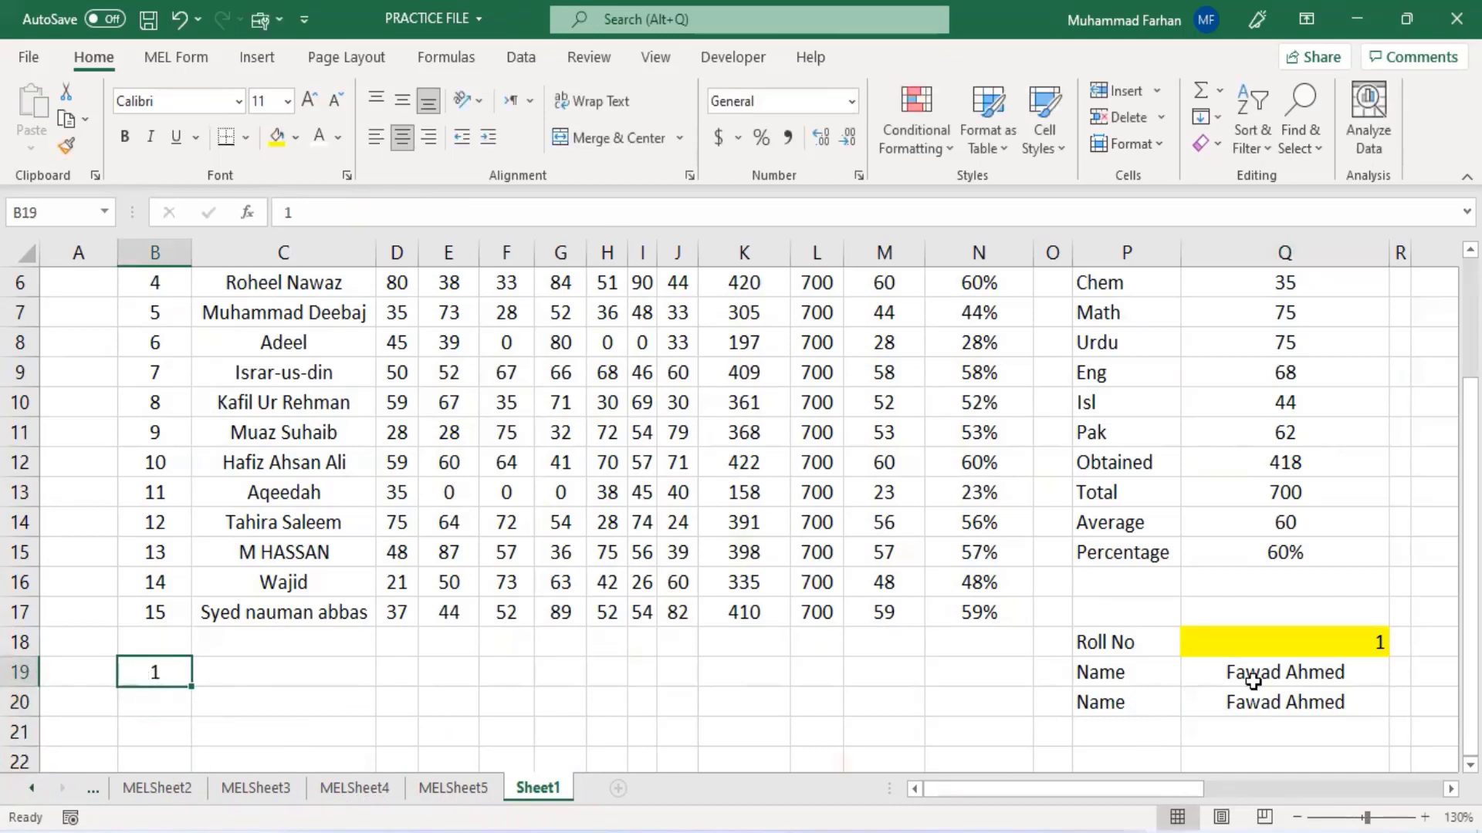
click(1325, 636)
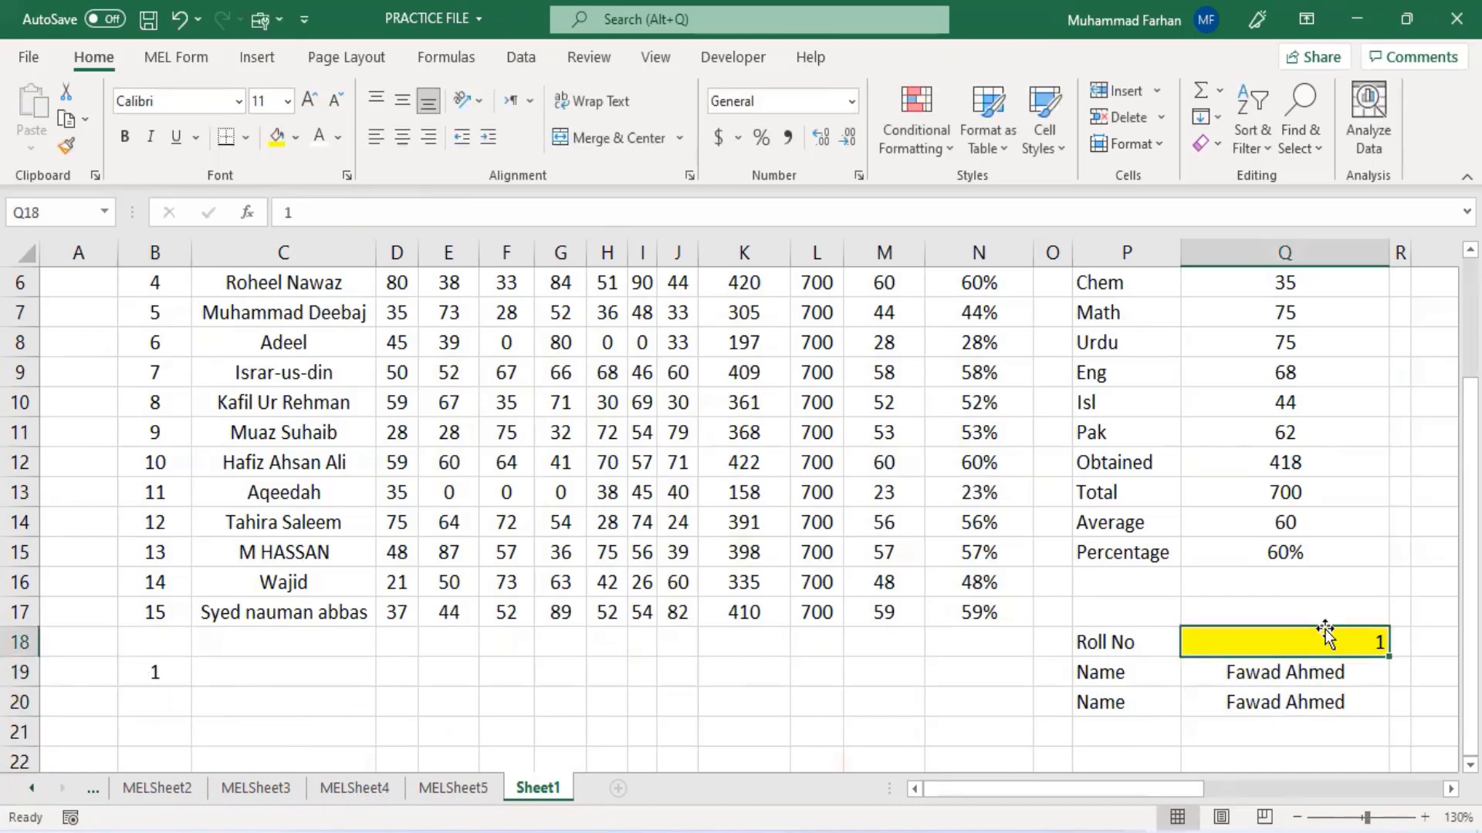
click(1298, 704)
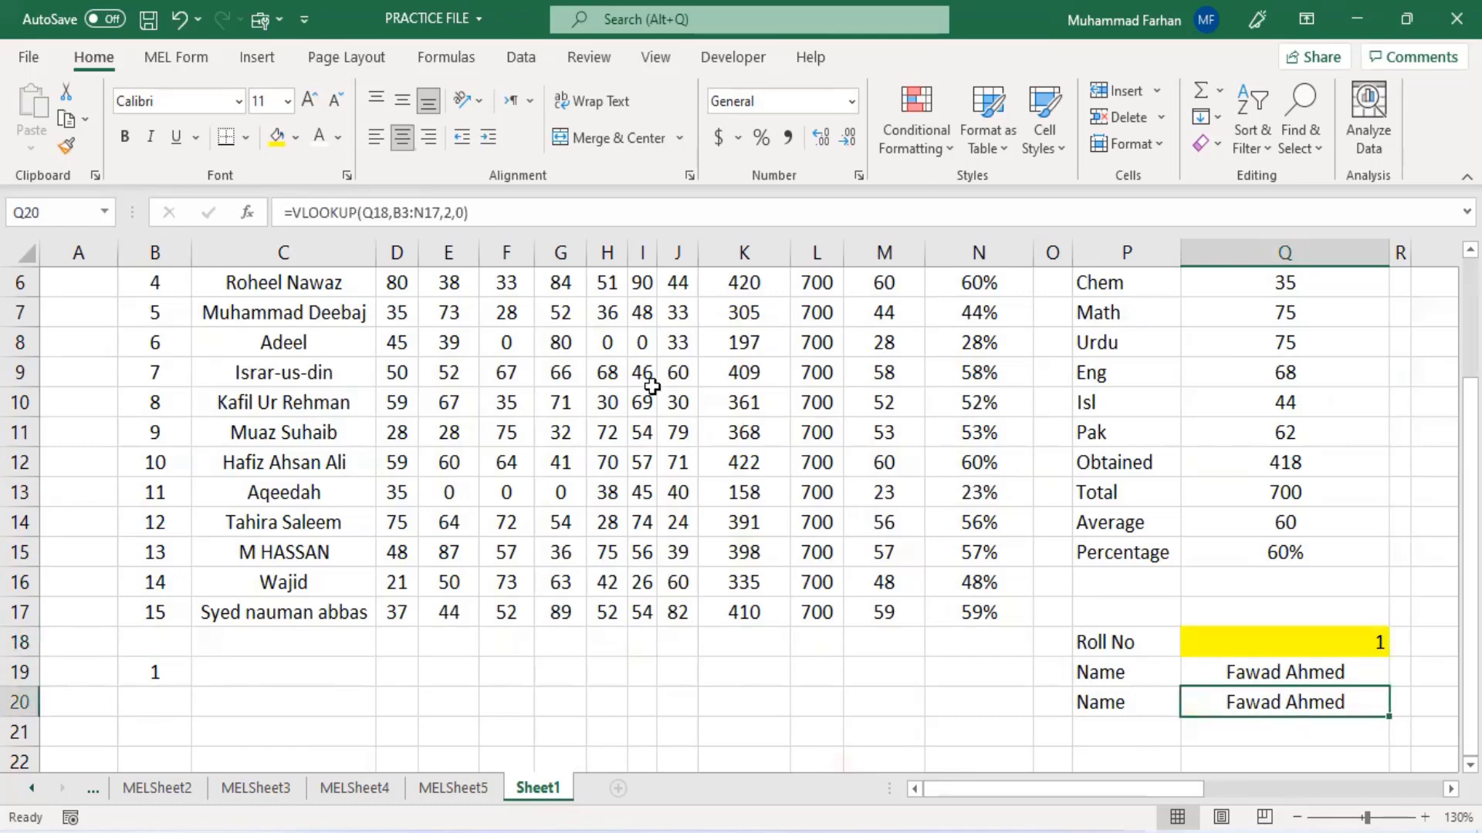
click(389, 212)
key(BackSpace)
key(BackSpace)
key(BackSpace)
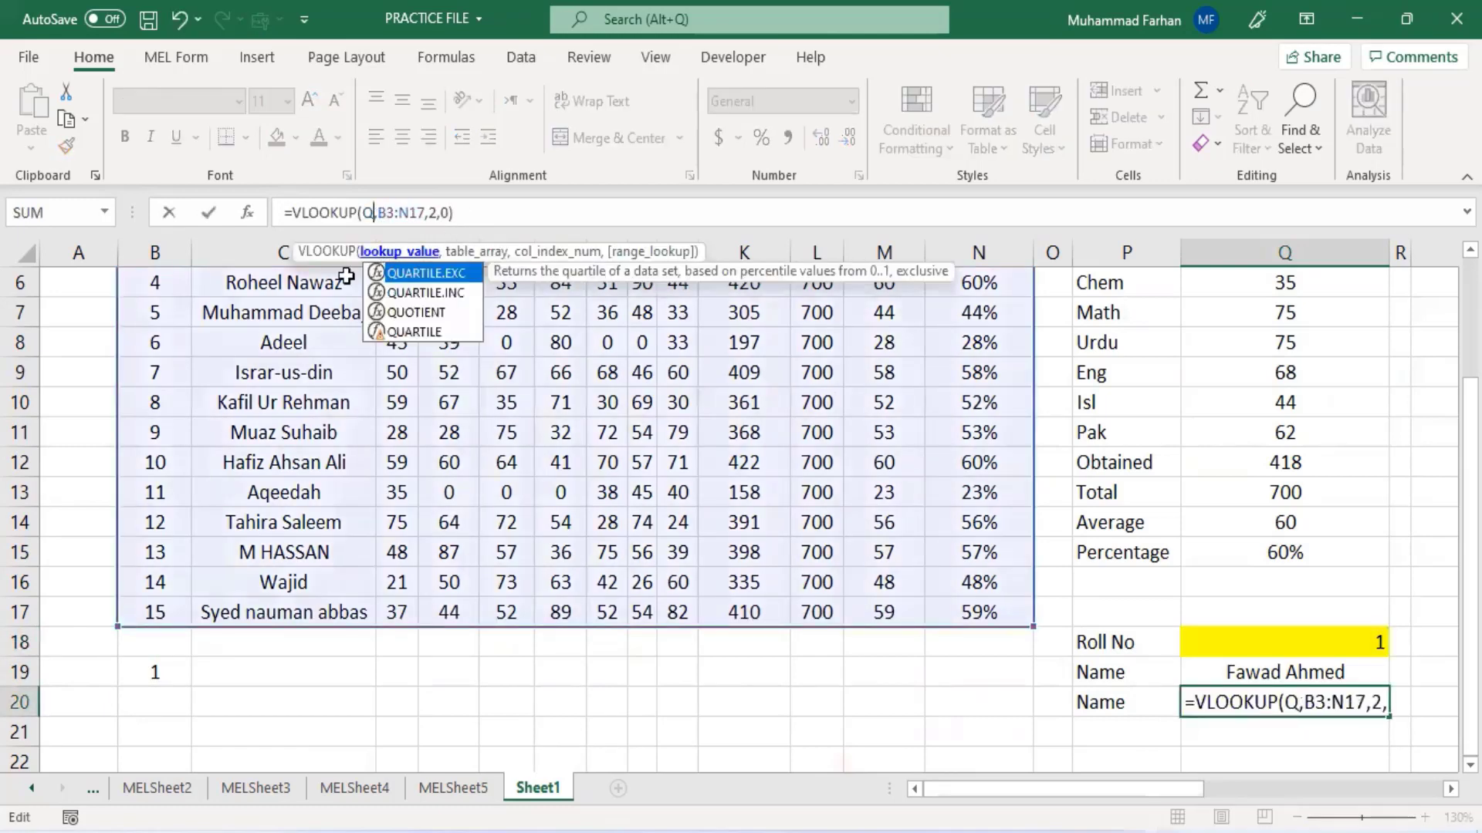
click(161, 674)
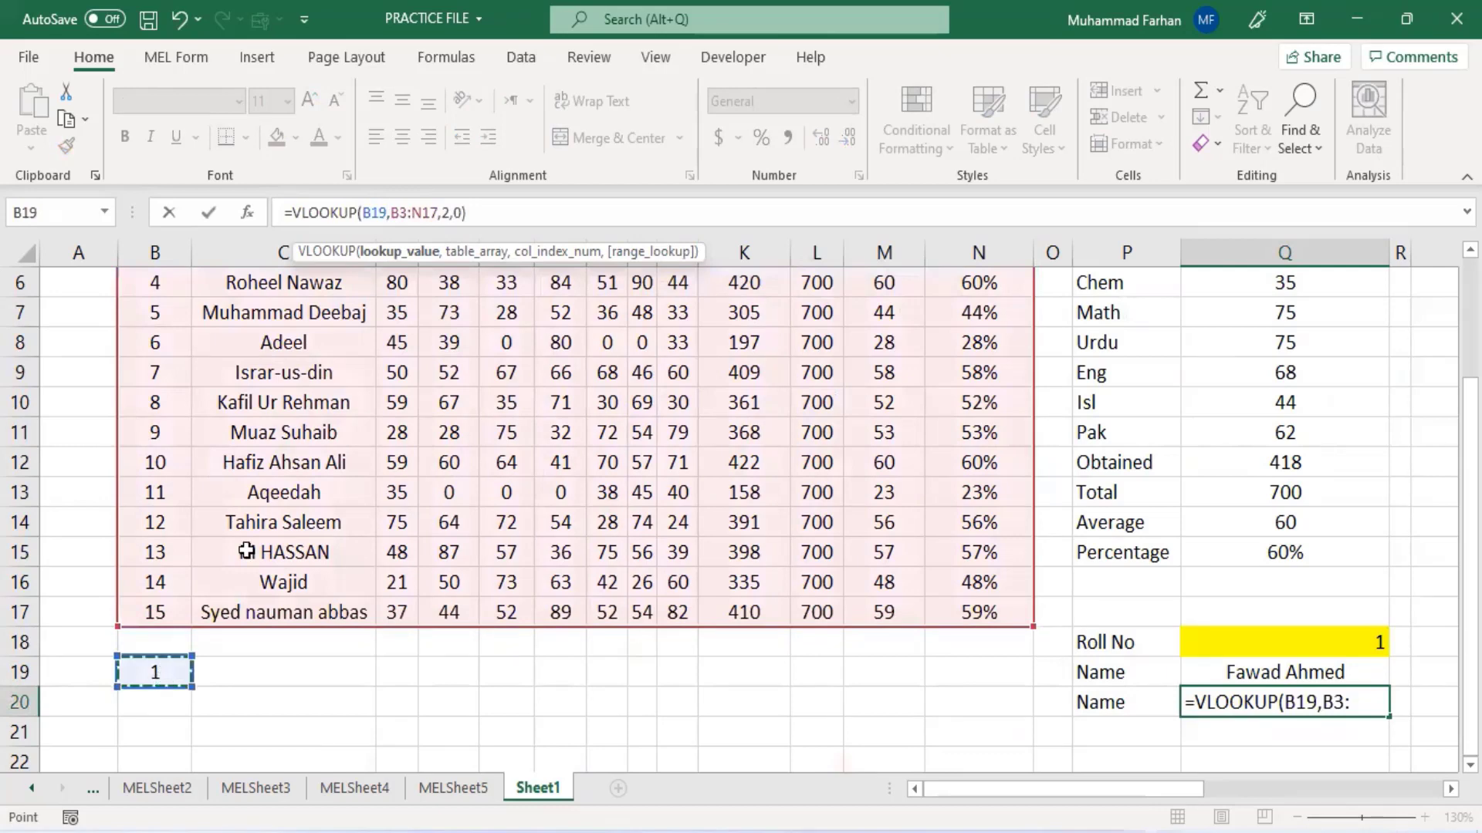
click(572, 221)
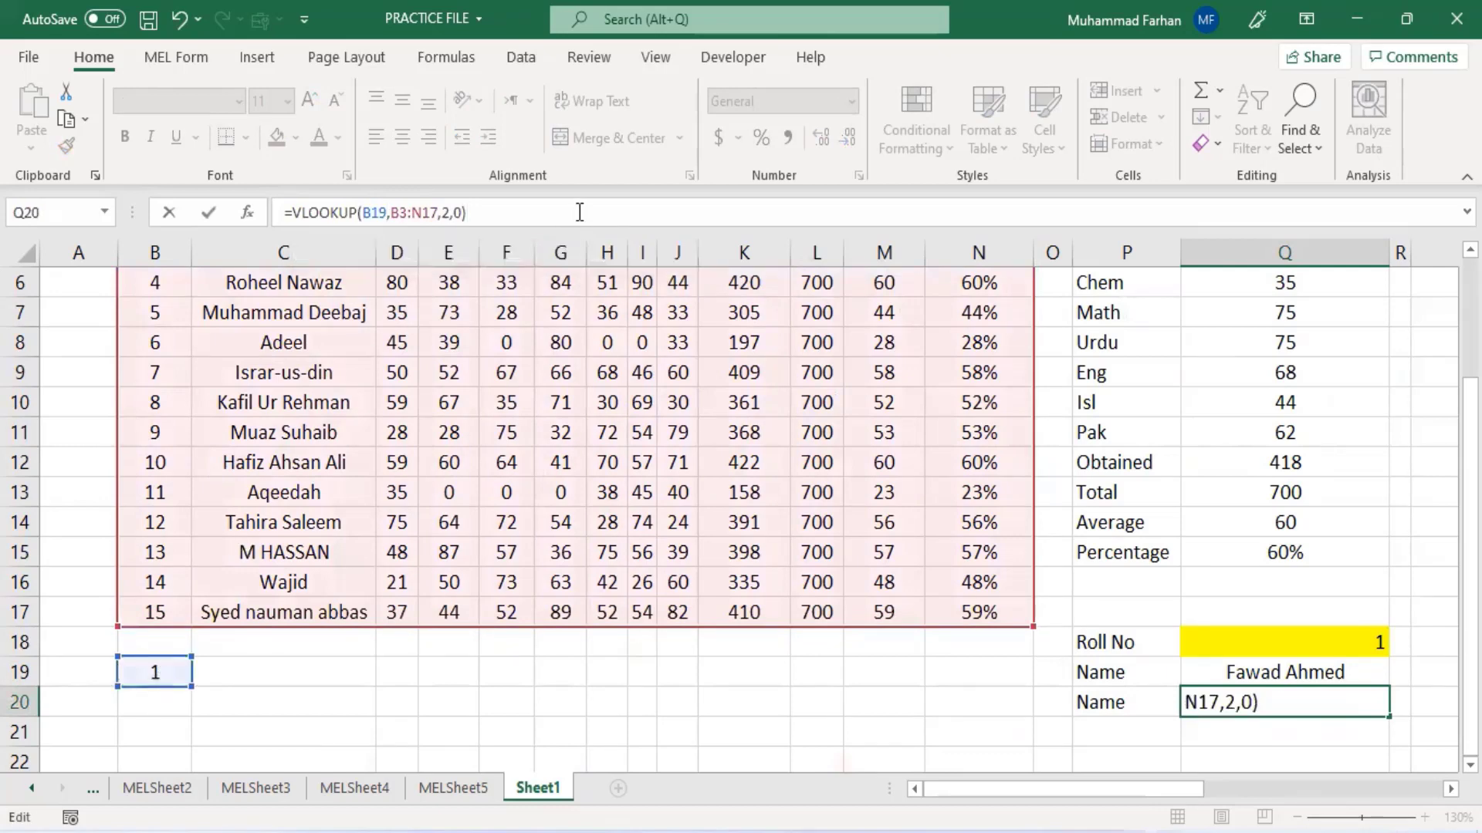
key(Return)
- Change the roll number in cell B19 to 2
click(165, 696)
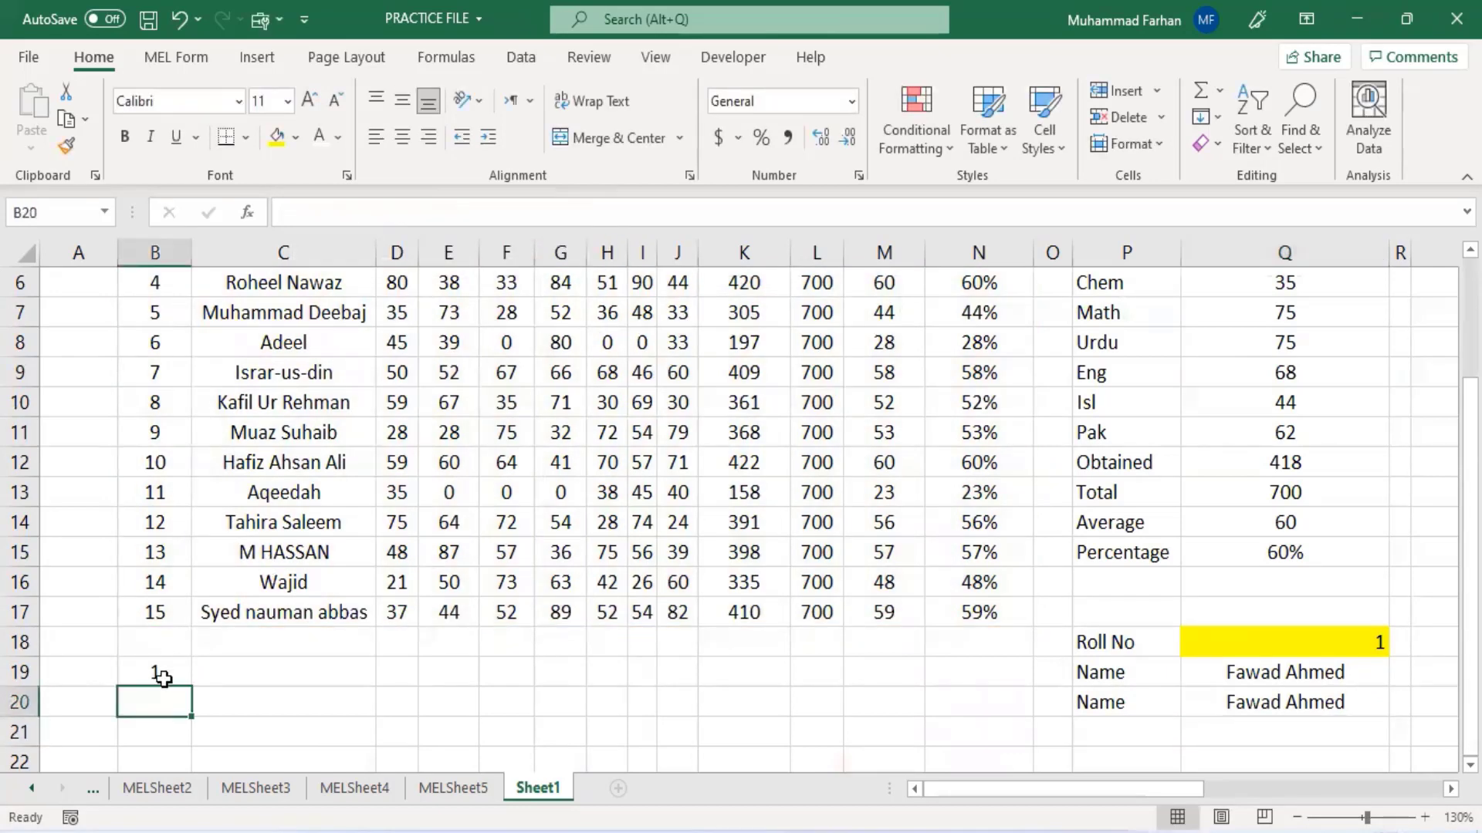
click(164, 678)
click(1237, 712)
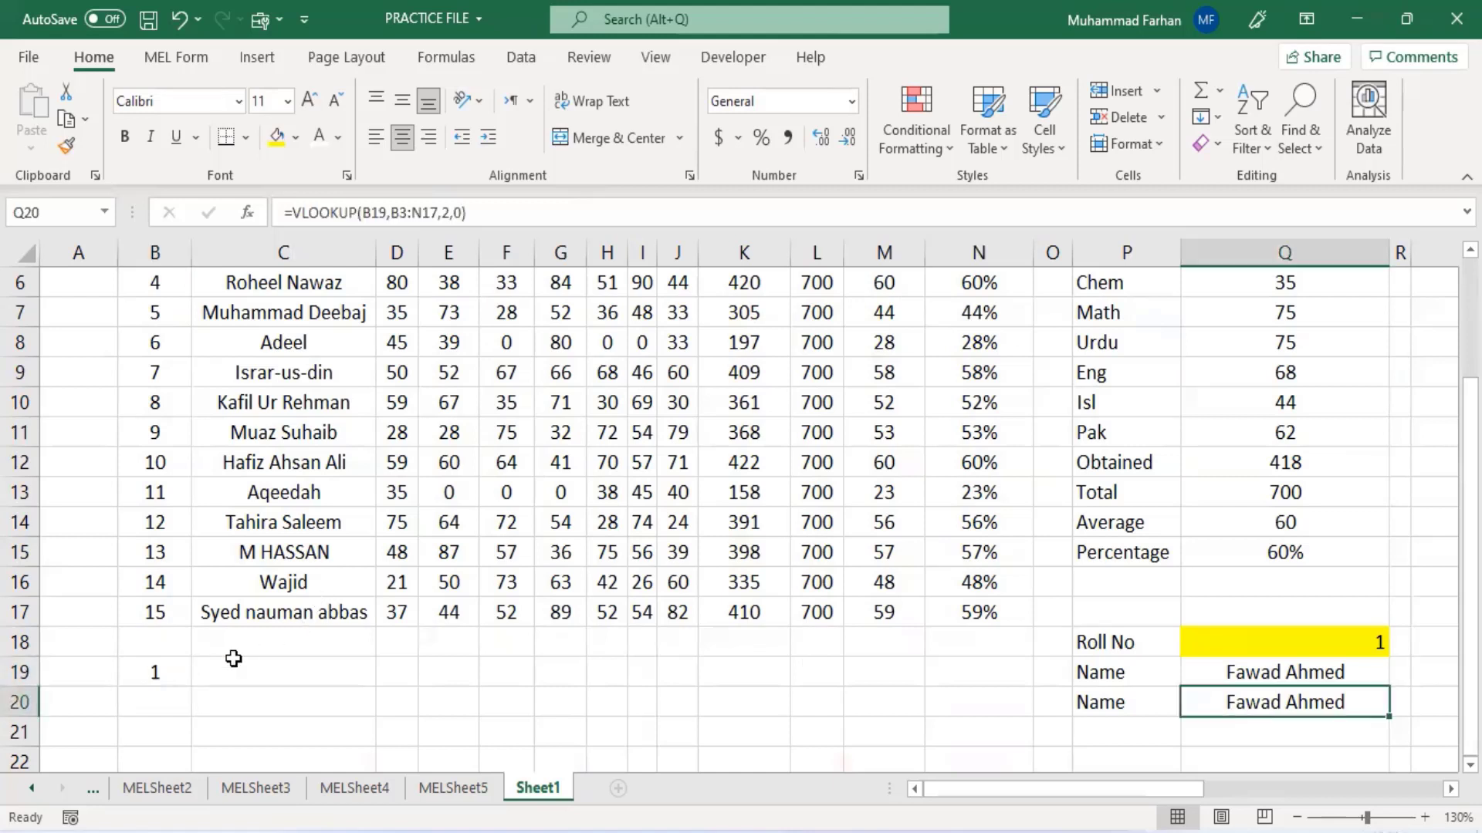
click(153, 689)
click(159, 673)
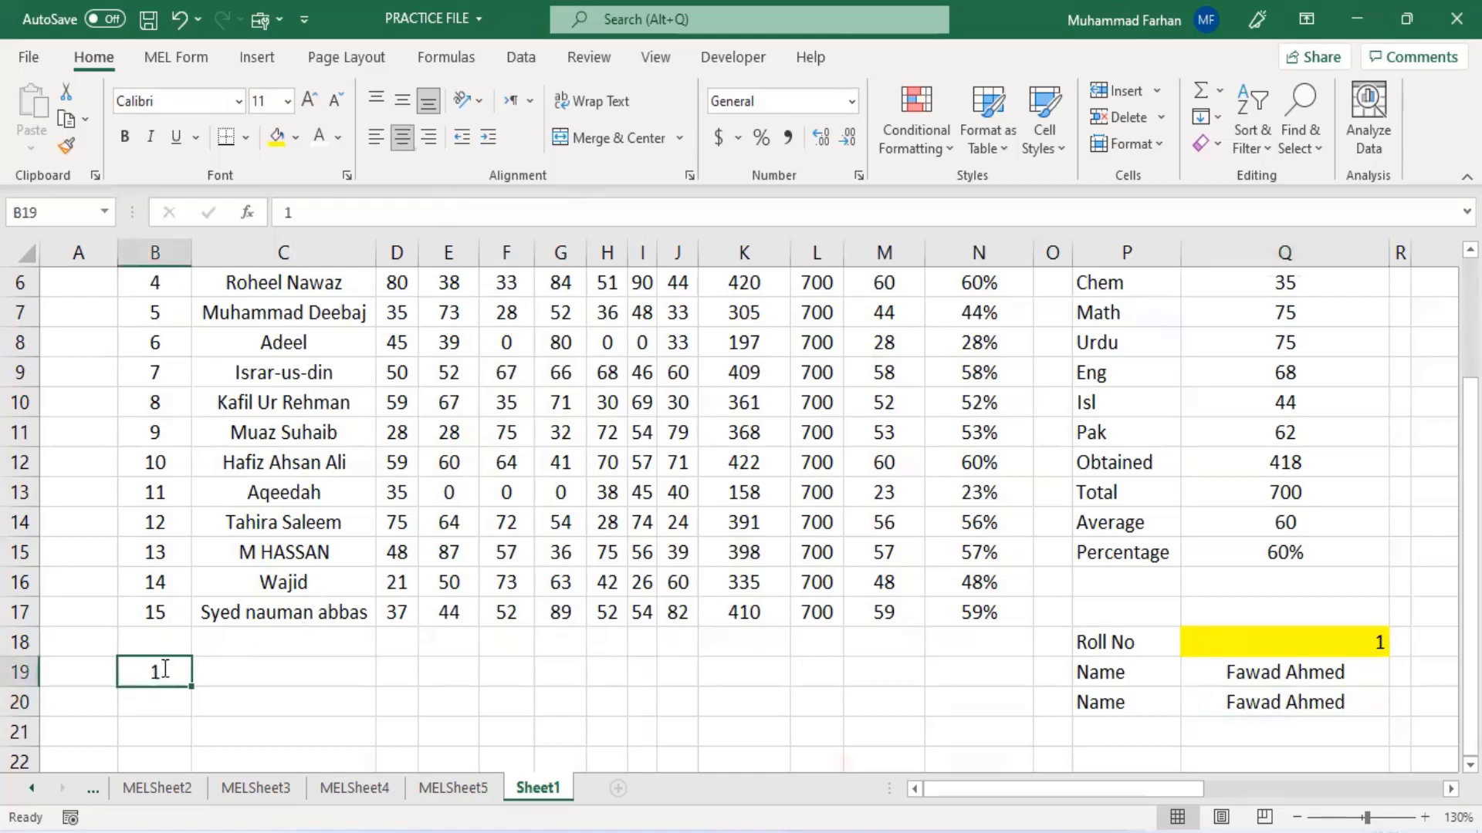
text(2)
key(Return)
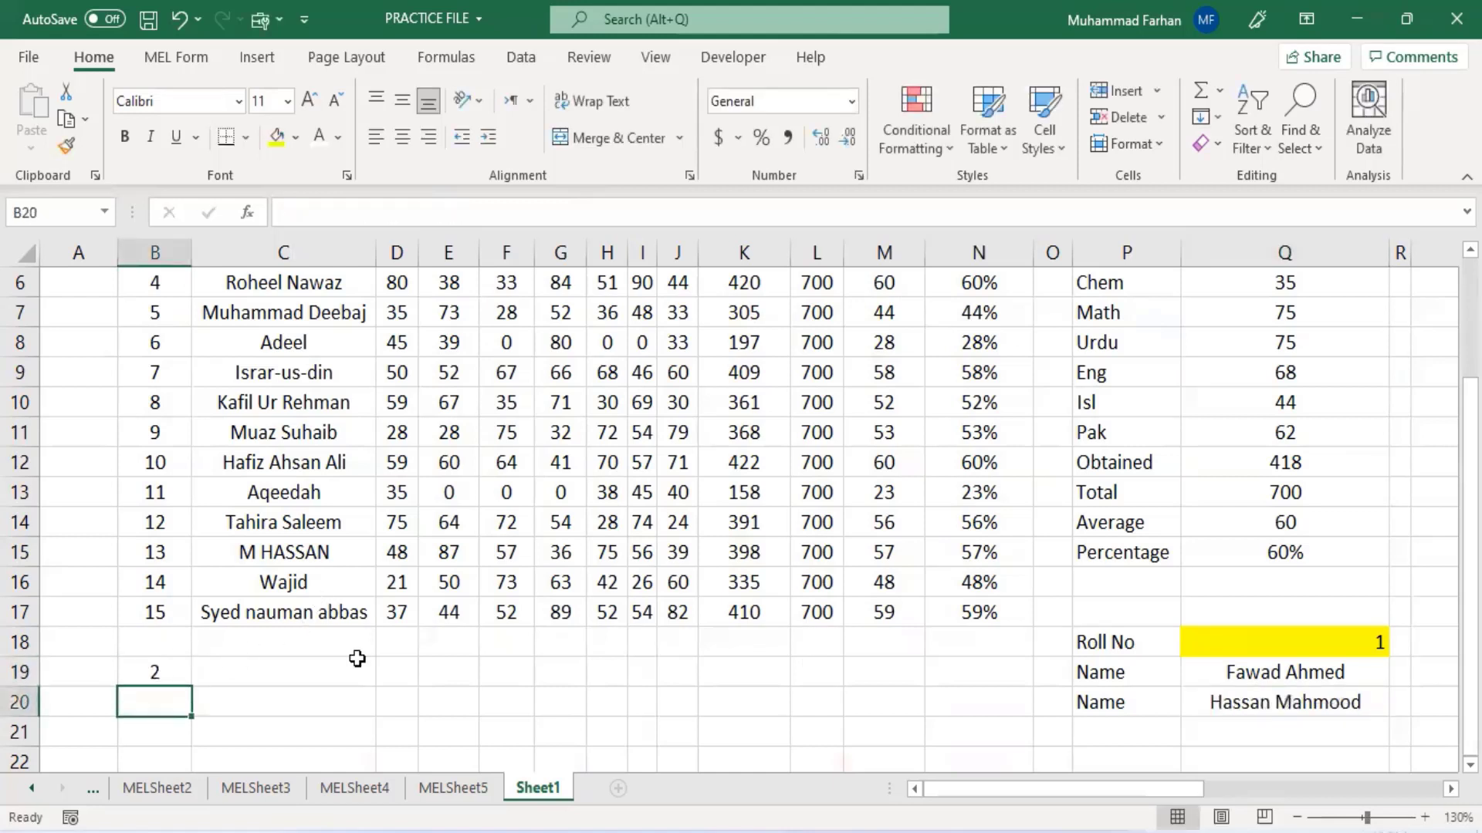
- Change the roll number in cell B19 to 3
click(1234, 728)
click(1250, 665)
click(1215, 704)
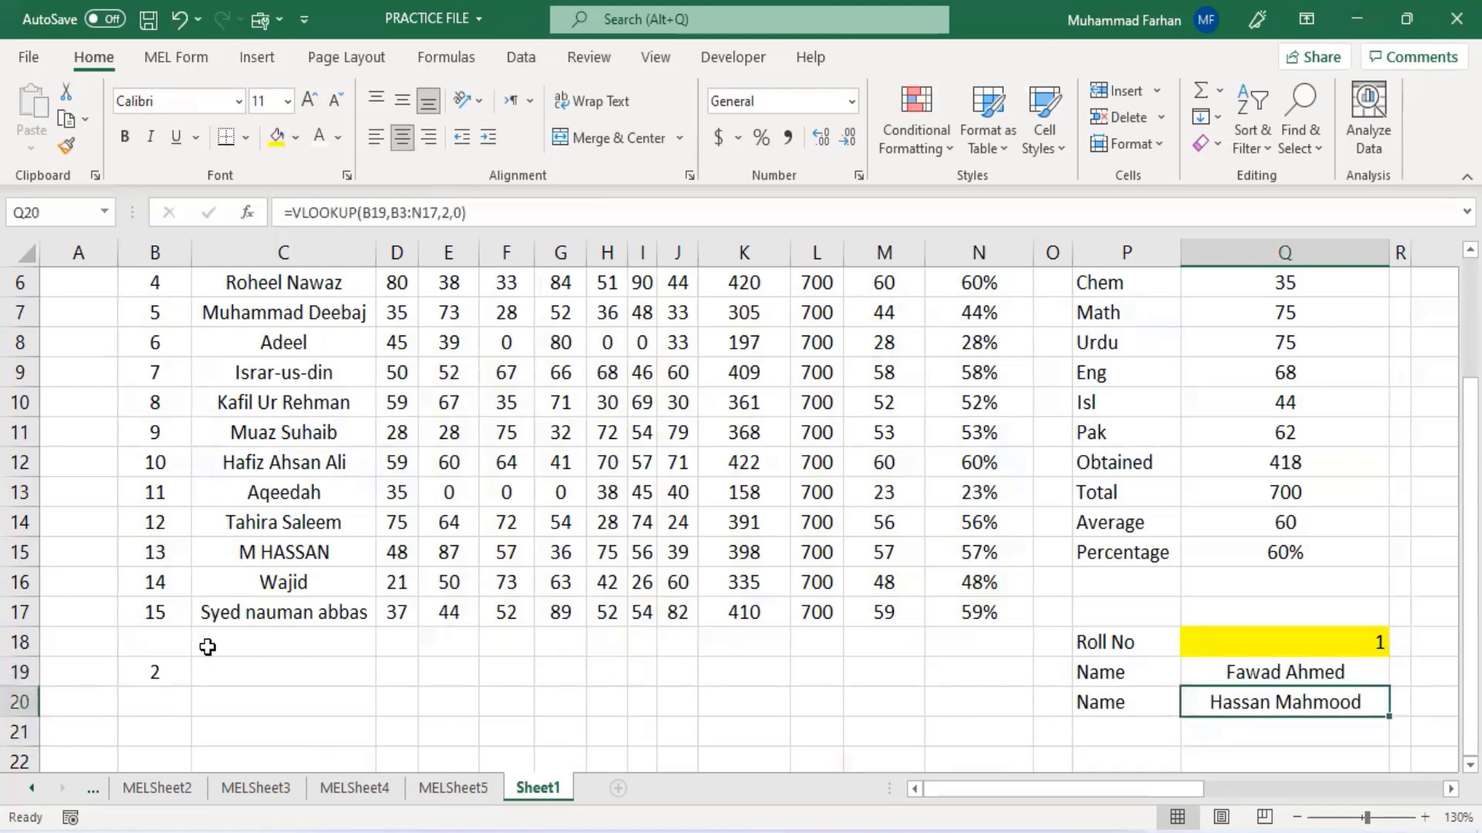
click(174, 665)
text(3)
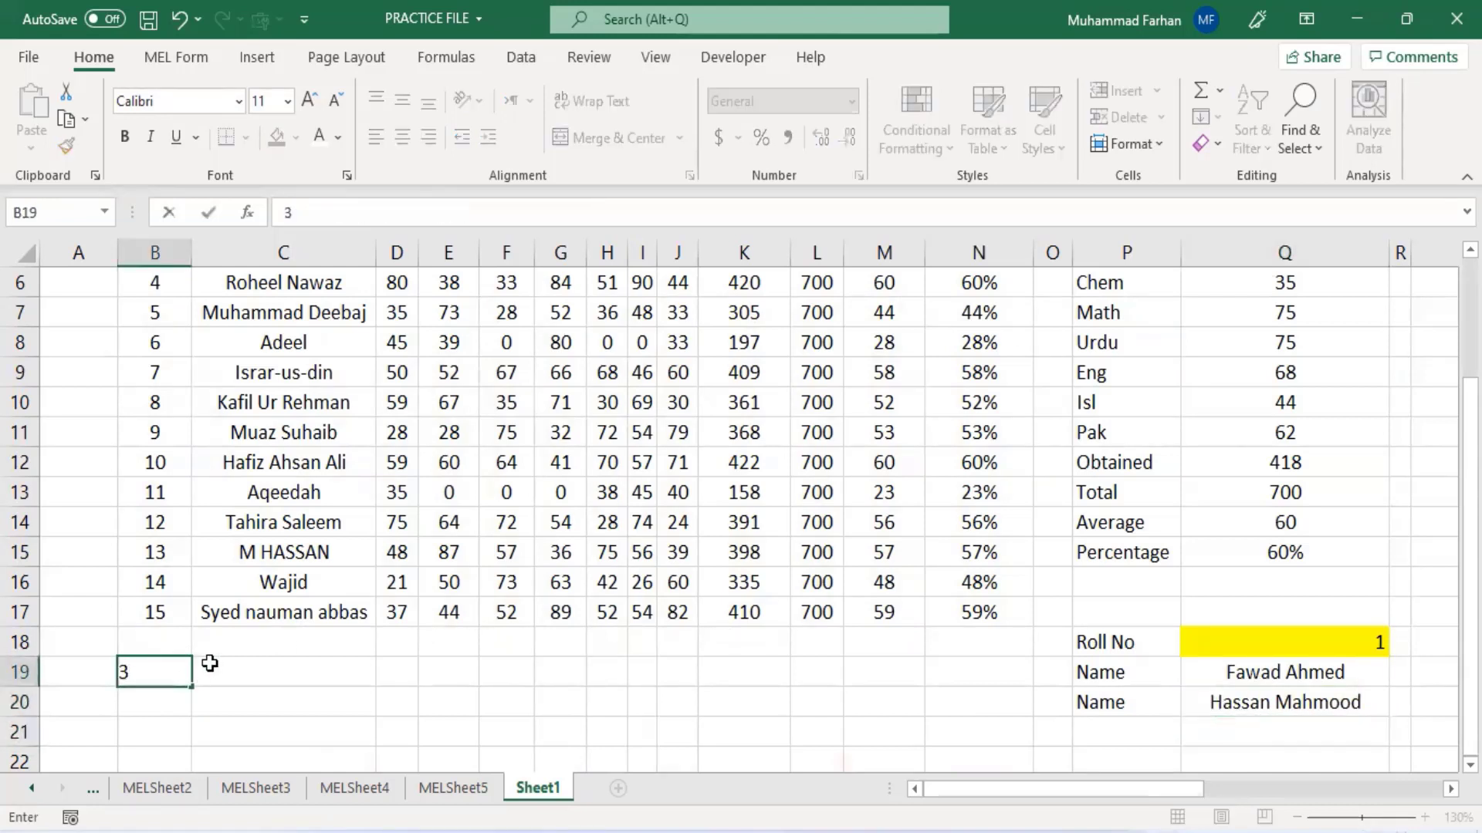
key(Return)
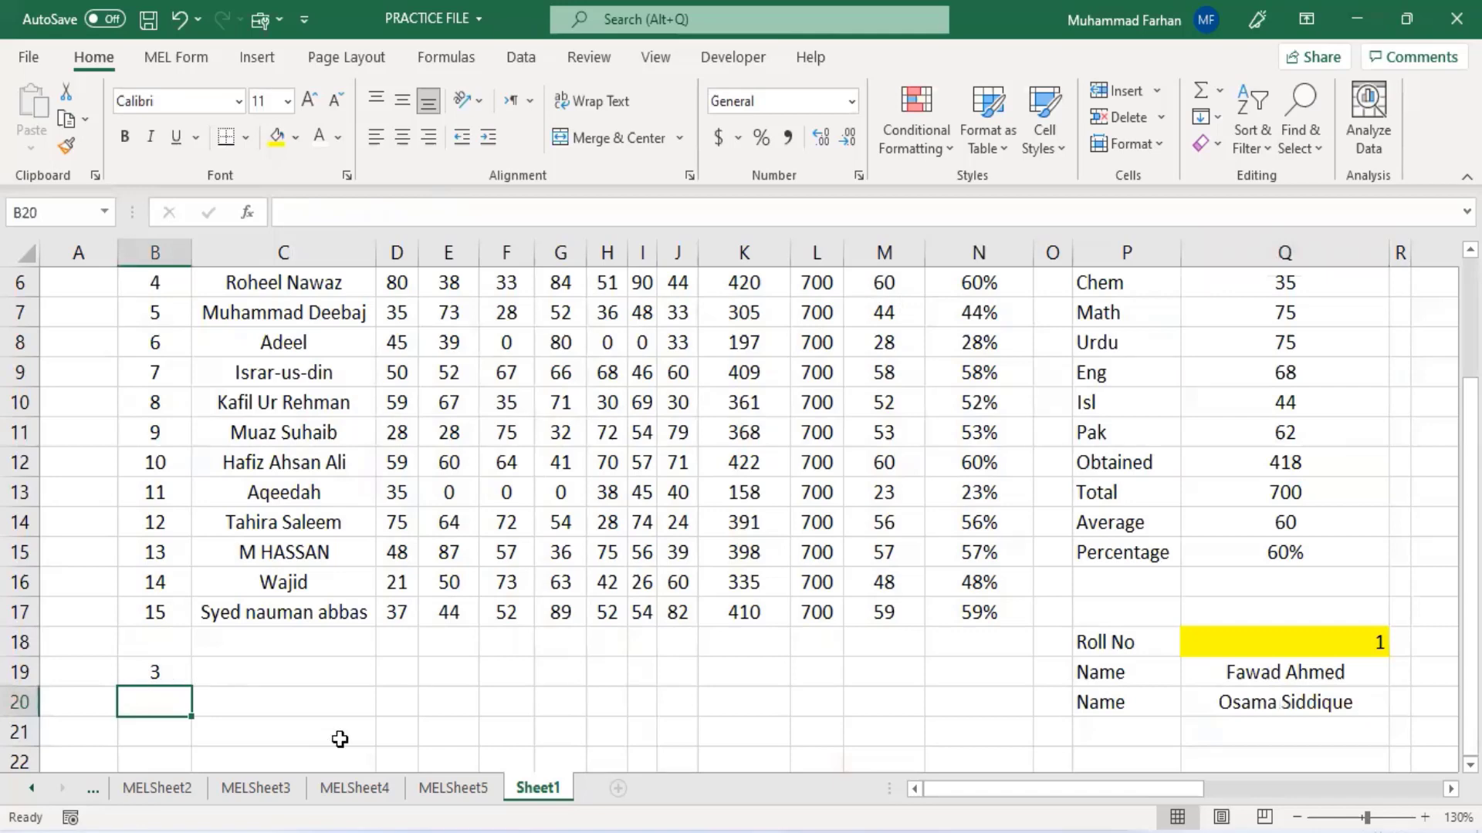
- Add a new worksheet and enter 2 in its cell A1
click(382, 698)
click(617, 788)
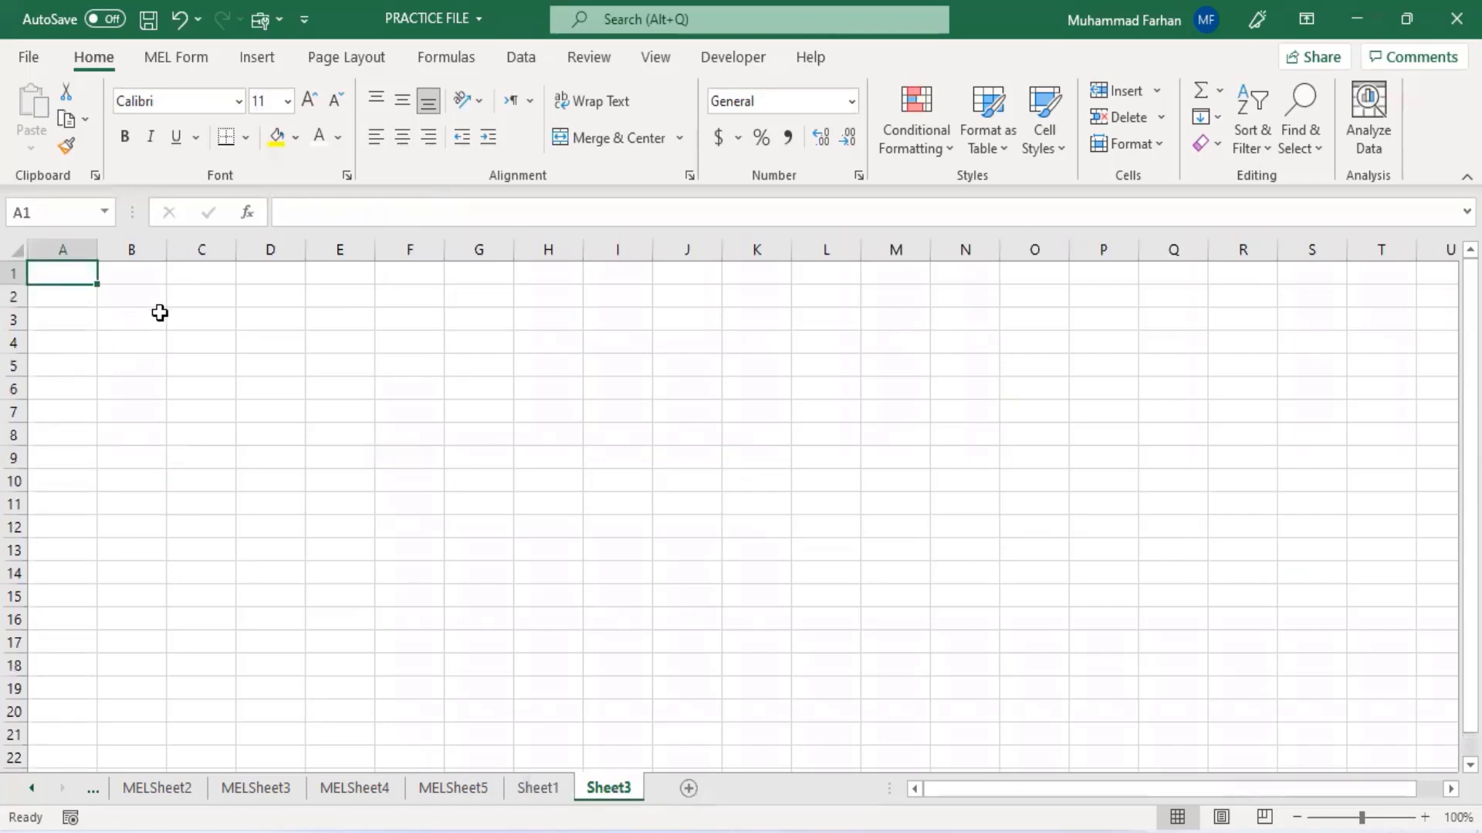
text(2)
key(Return)
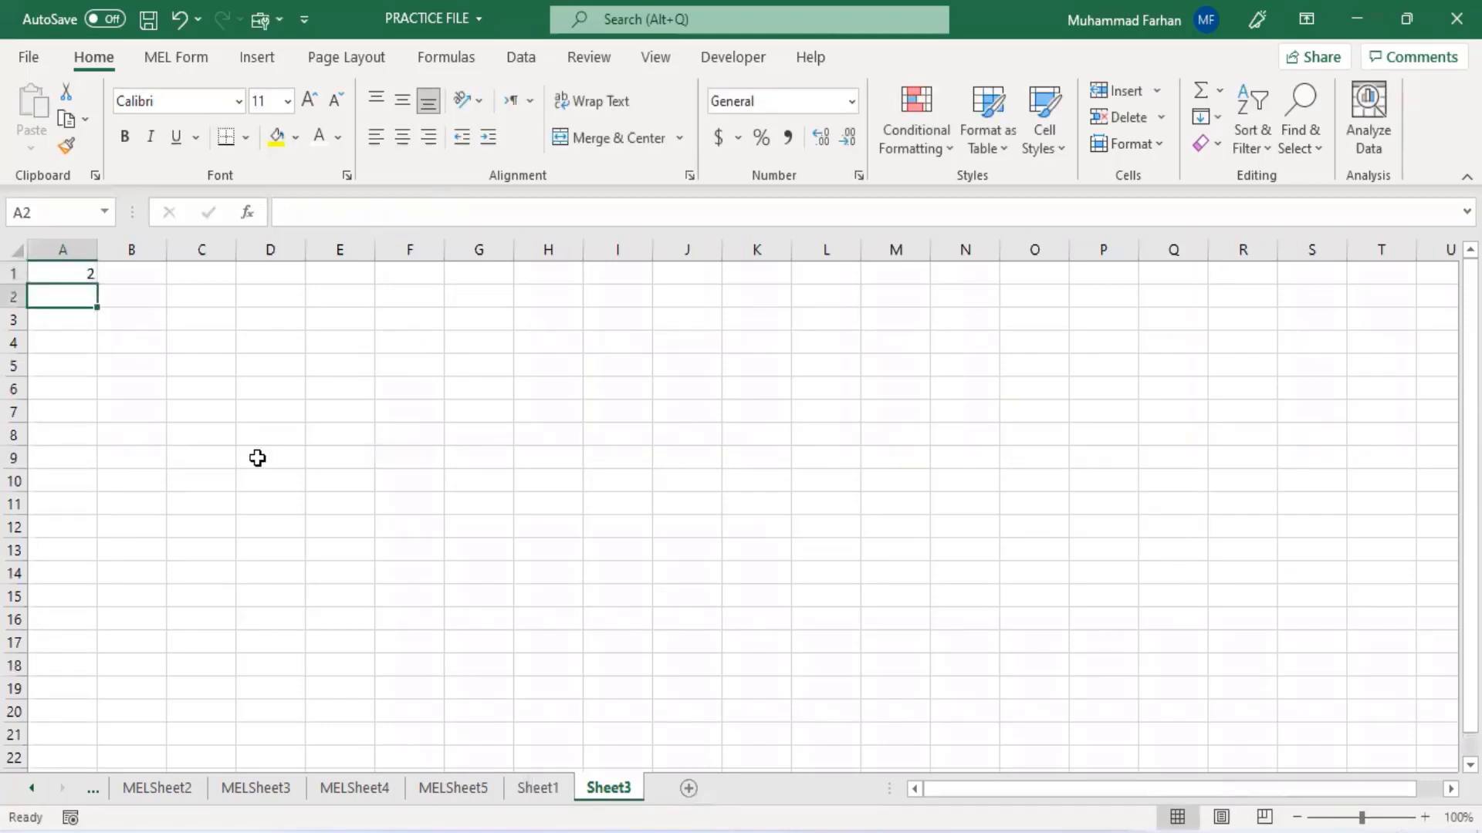
- Edit the VLOOKUP formula in Sheet1 cell Q20 so its lookup value refers to cell A1 on Sheet3
click(544, 791)
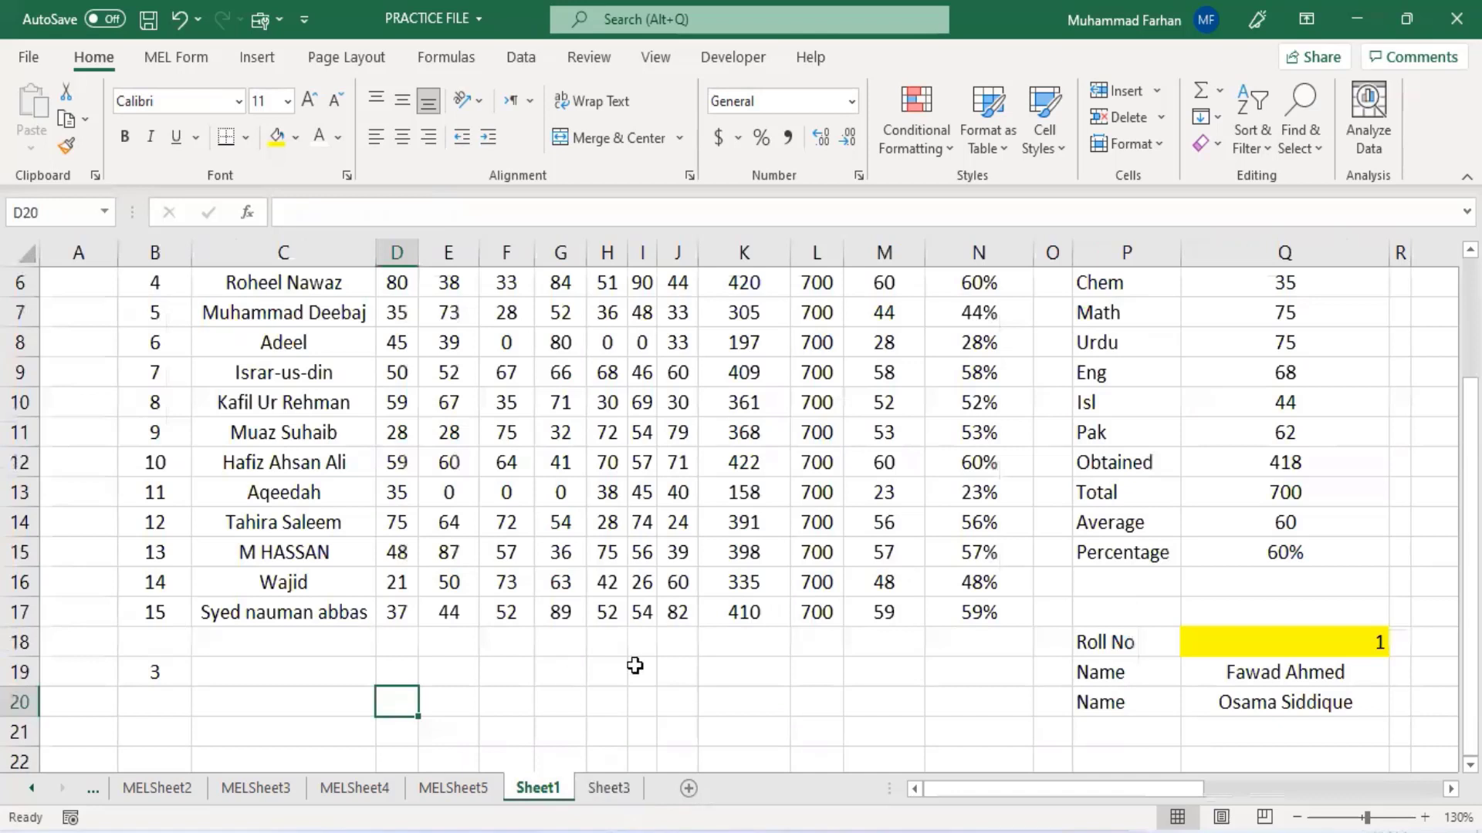
click(1224, 718)
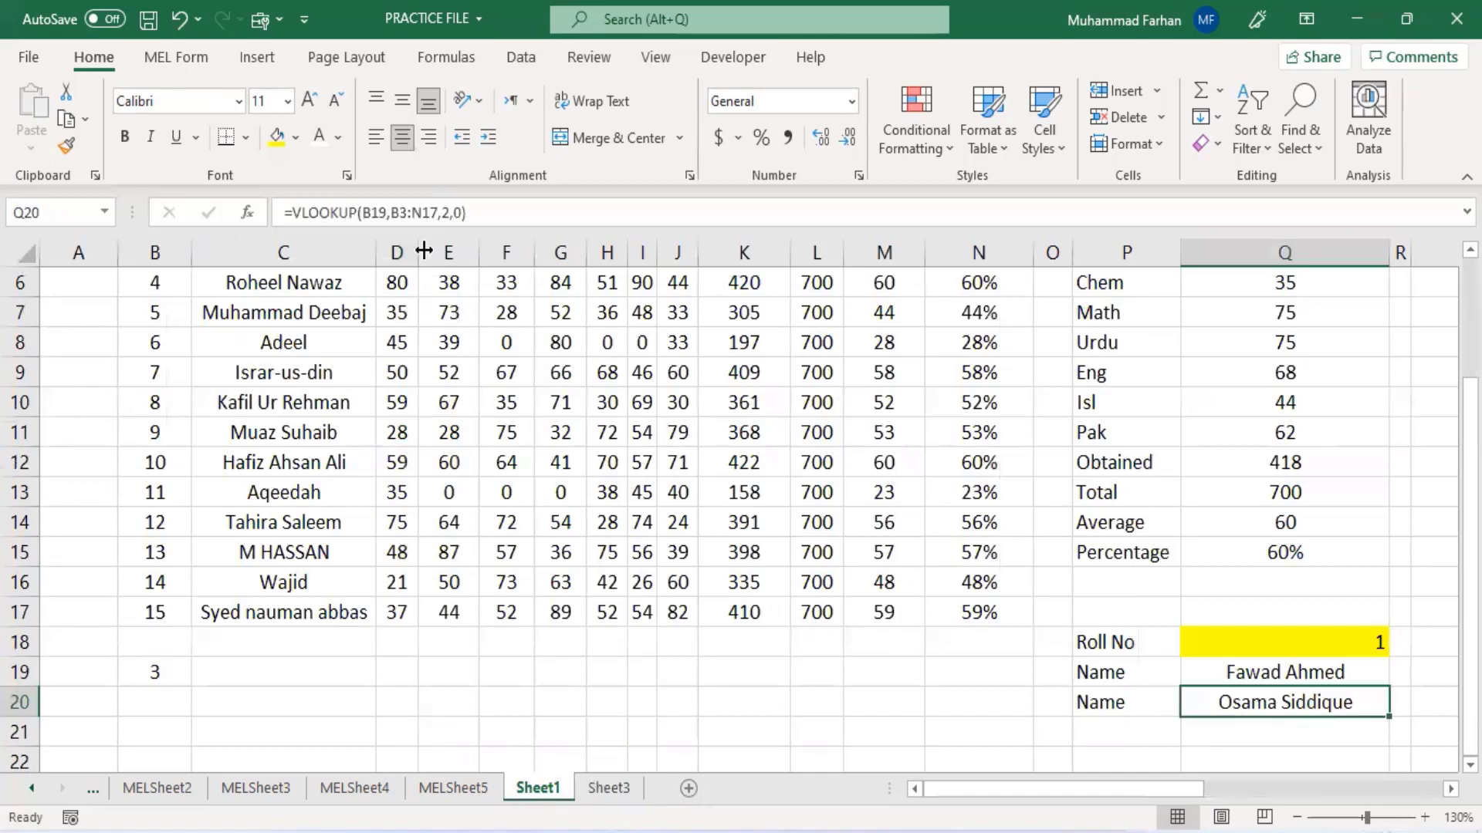
click(388, 211)
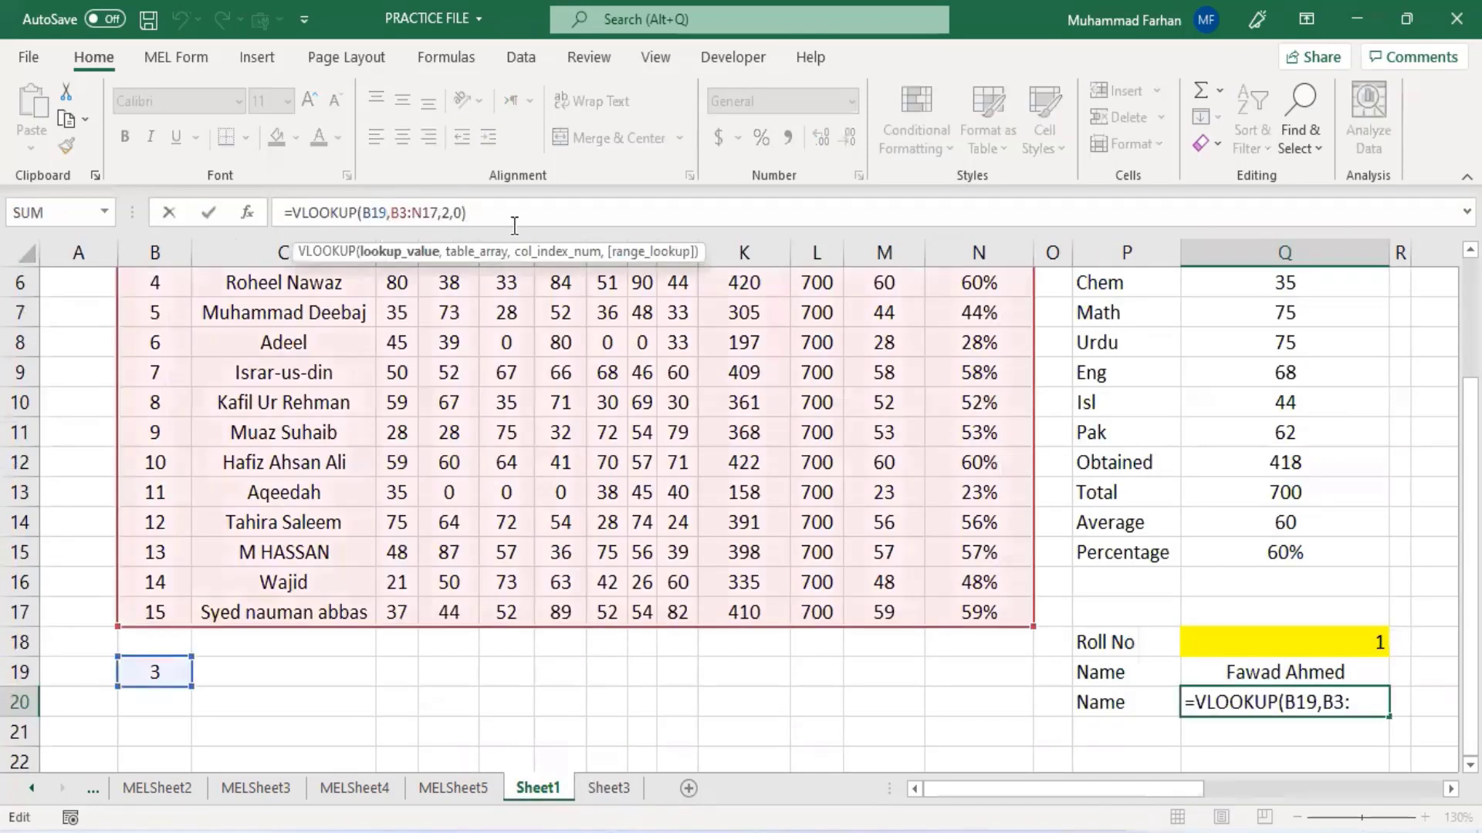
key(BackSpace)
key(BackSpace)
key(BackSpace)
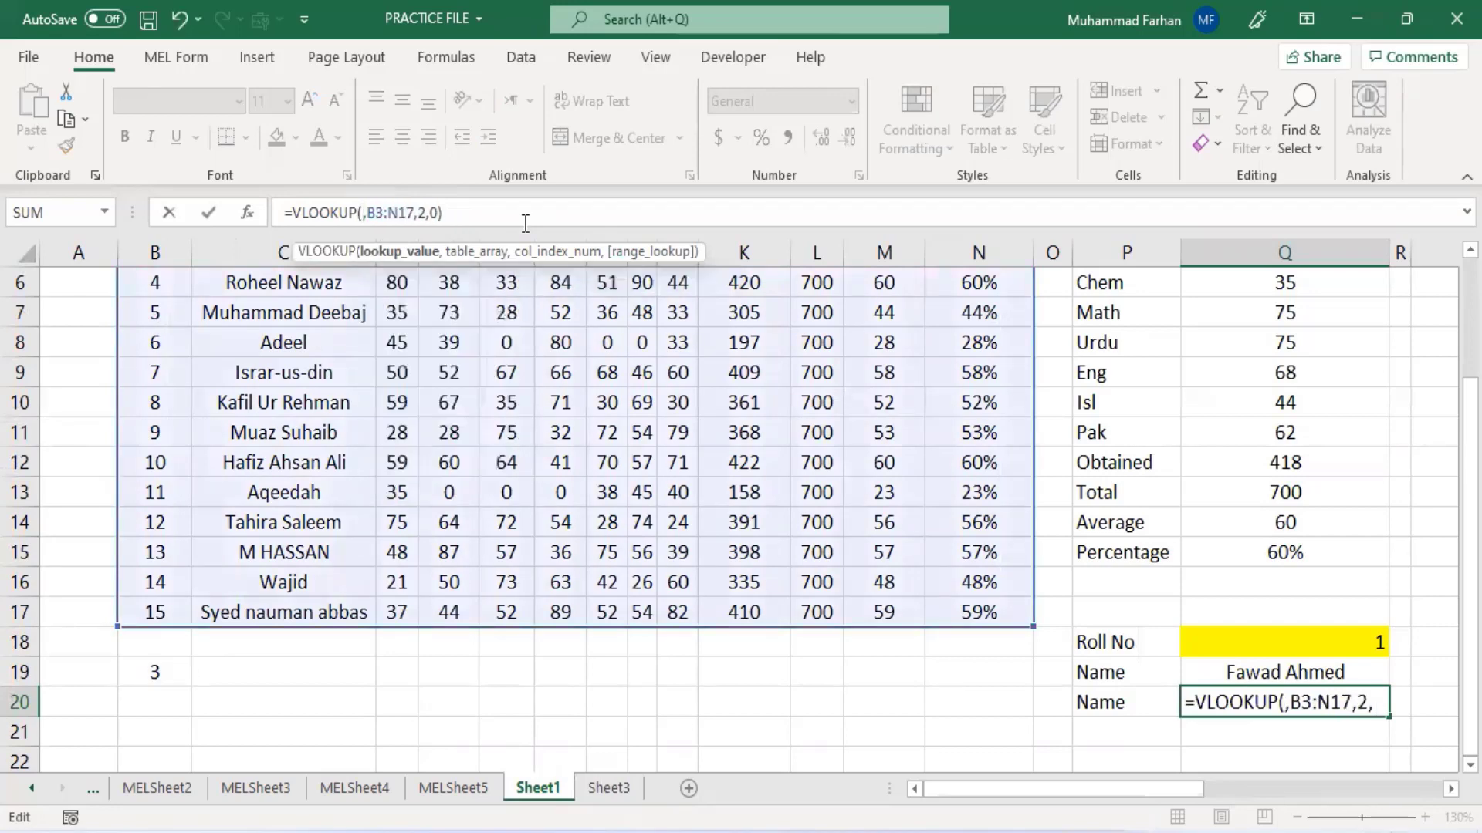
click(609, 788)
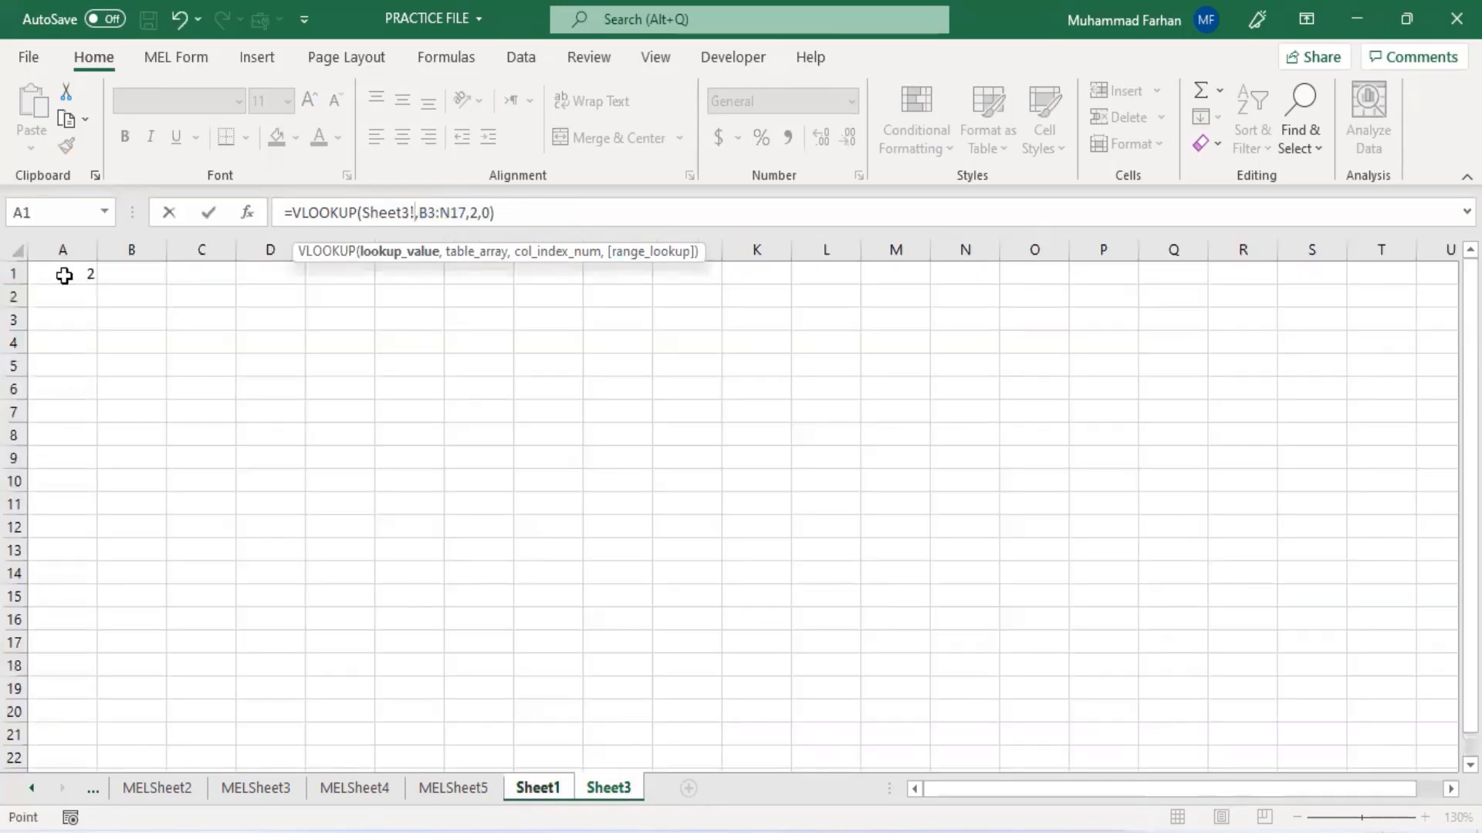
click(68, 274)
click(553, 216)
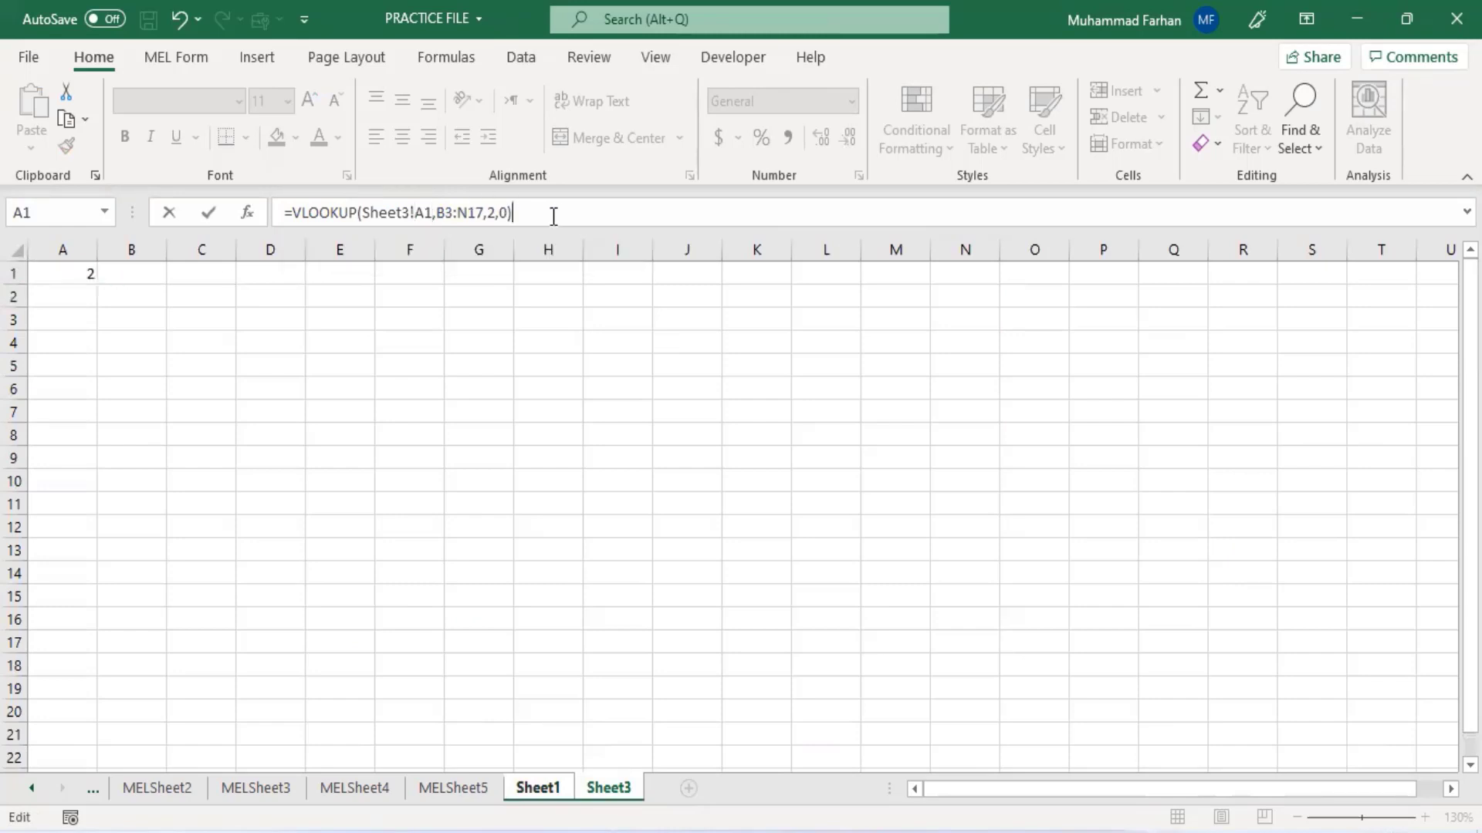
key(Return)
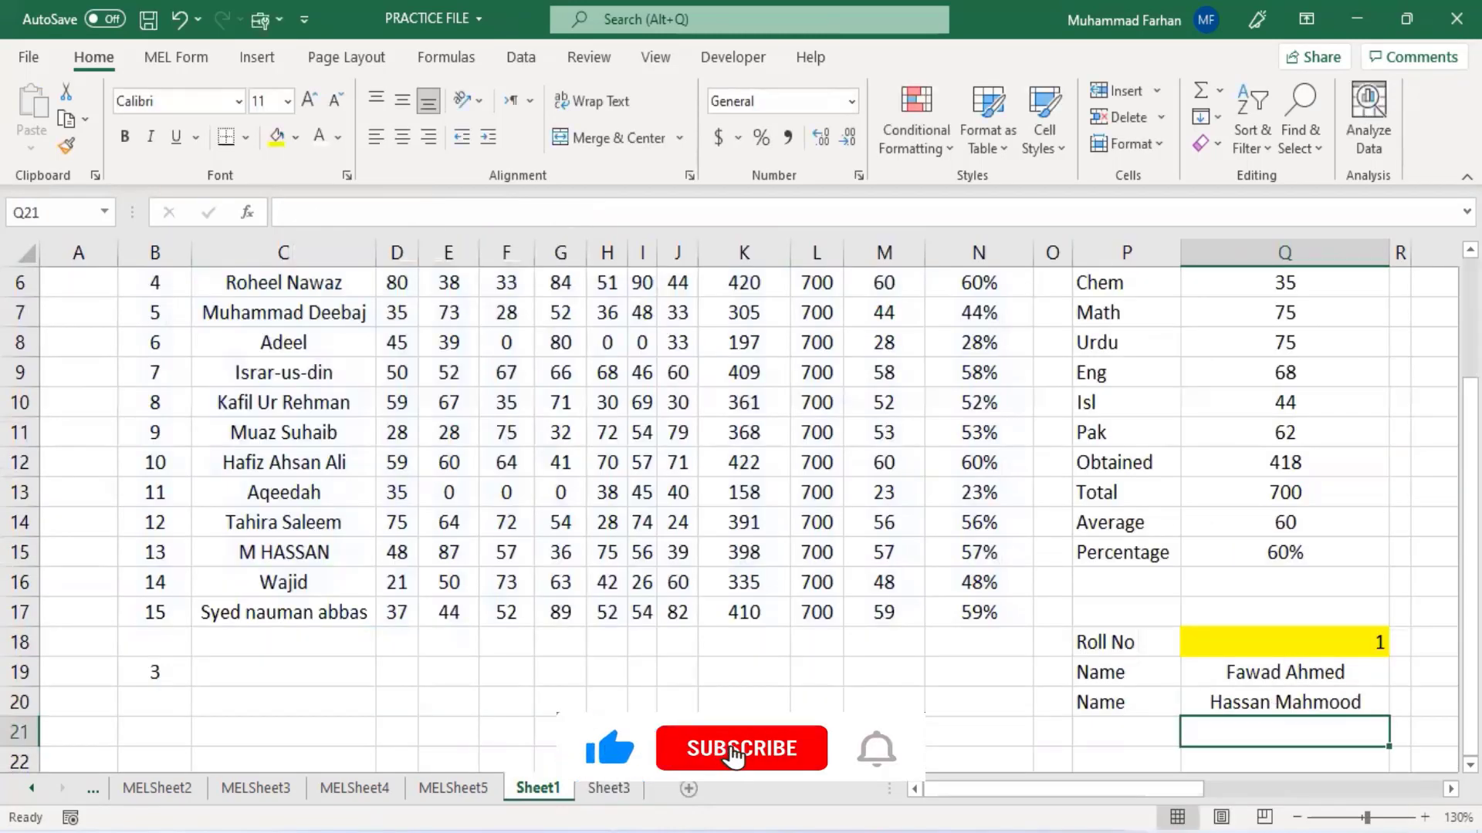
- Change the roll number in Sheet3 cell A1 to 3 and compare the name shown in Sheet1 cell Q20
click(609, 789)
click(85, 276)
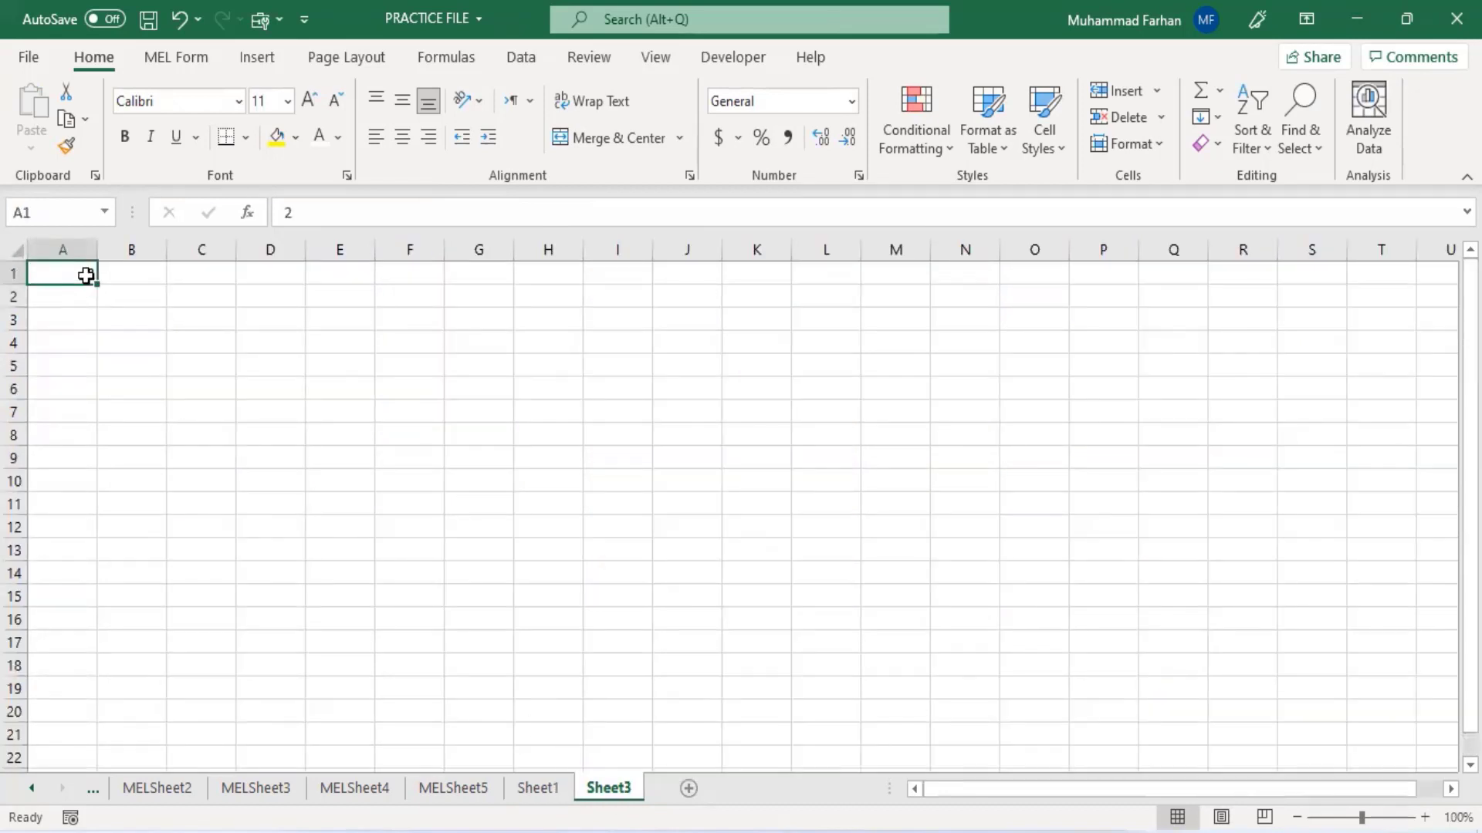
text(3)
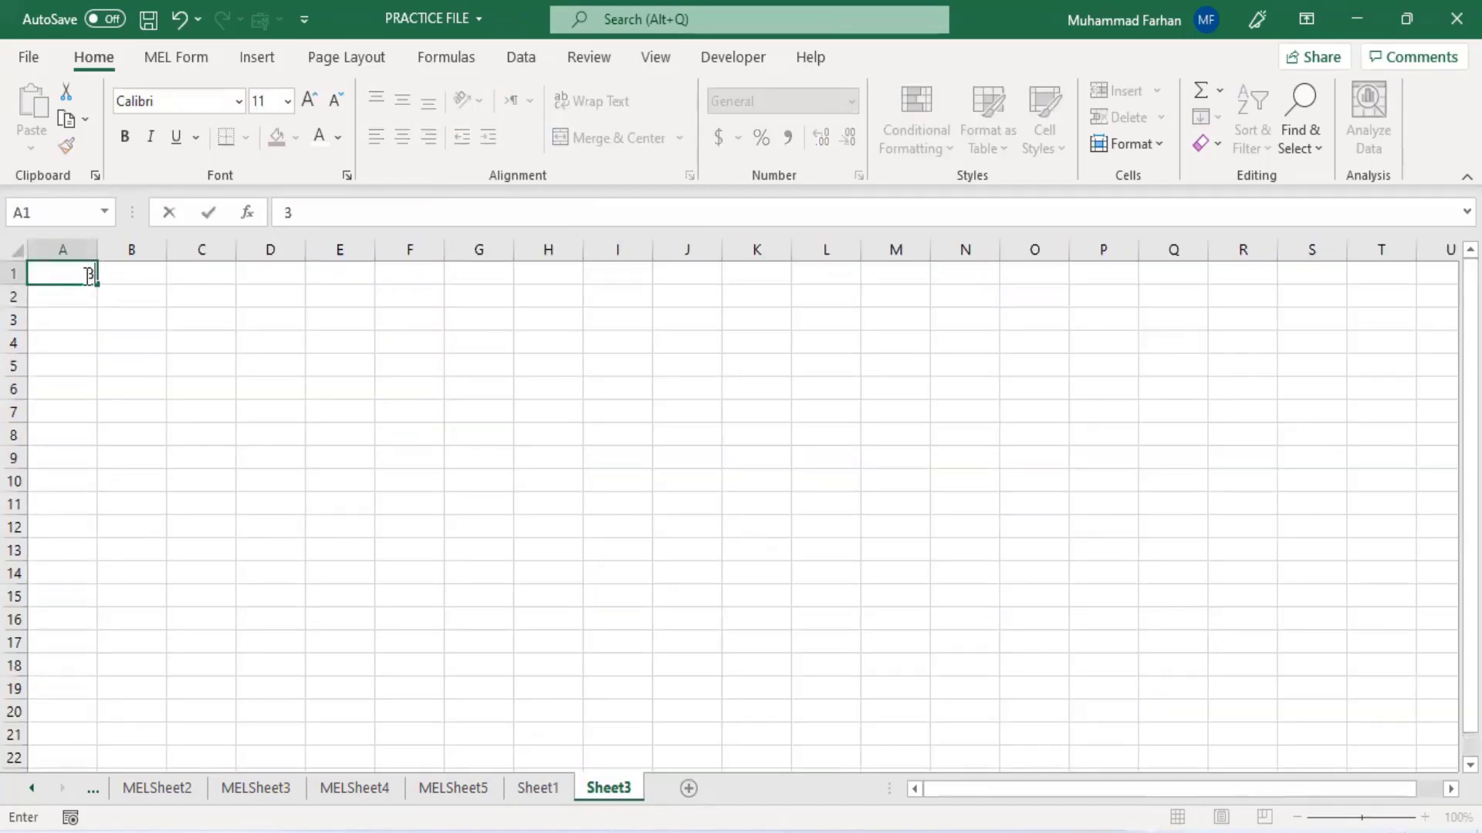
key(Return)
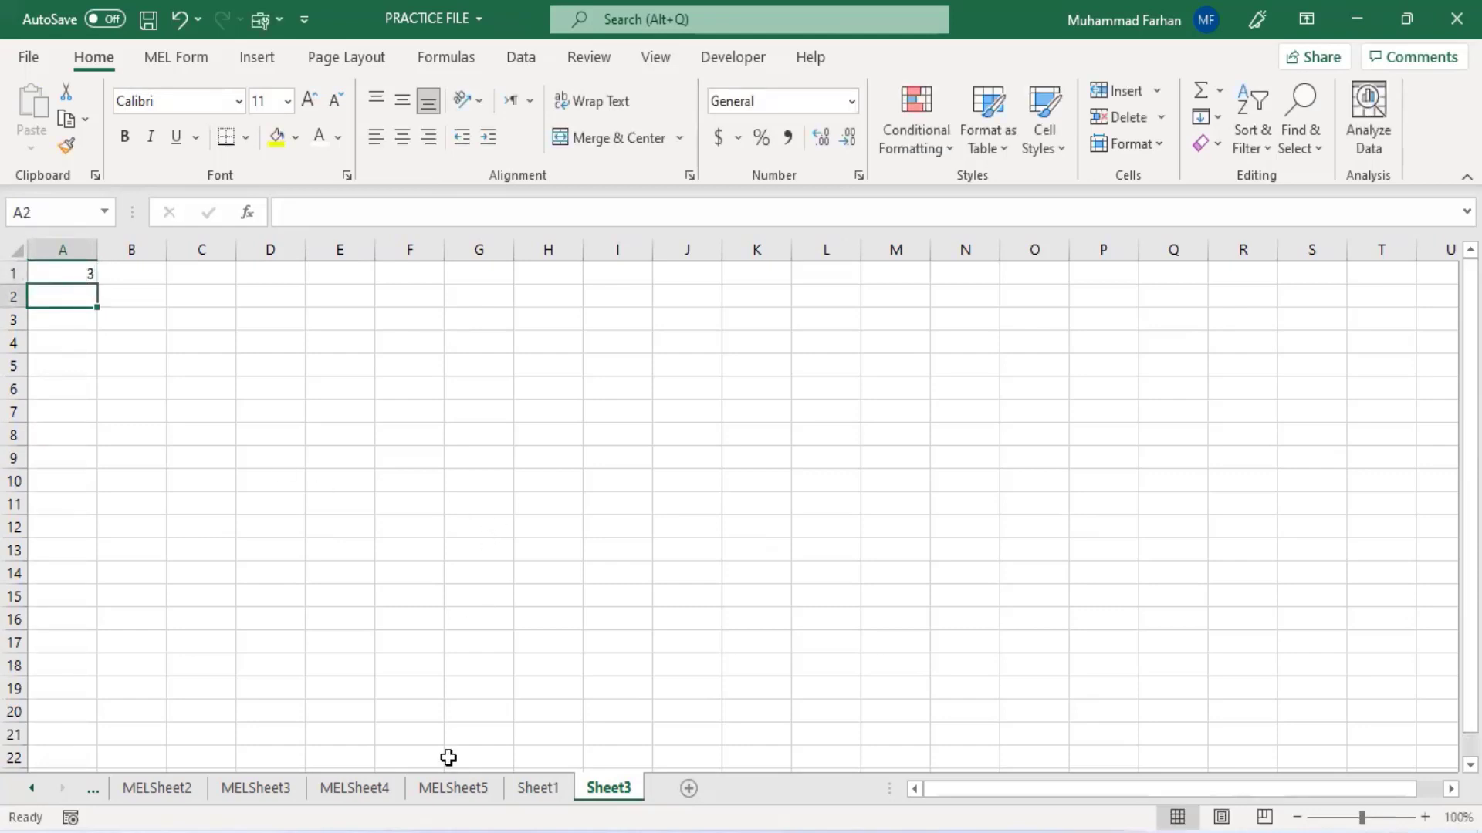
click(537, 788)
click(1271, 704)
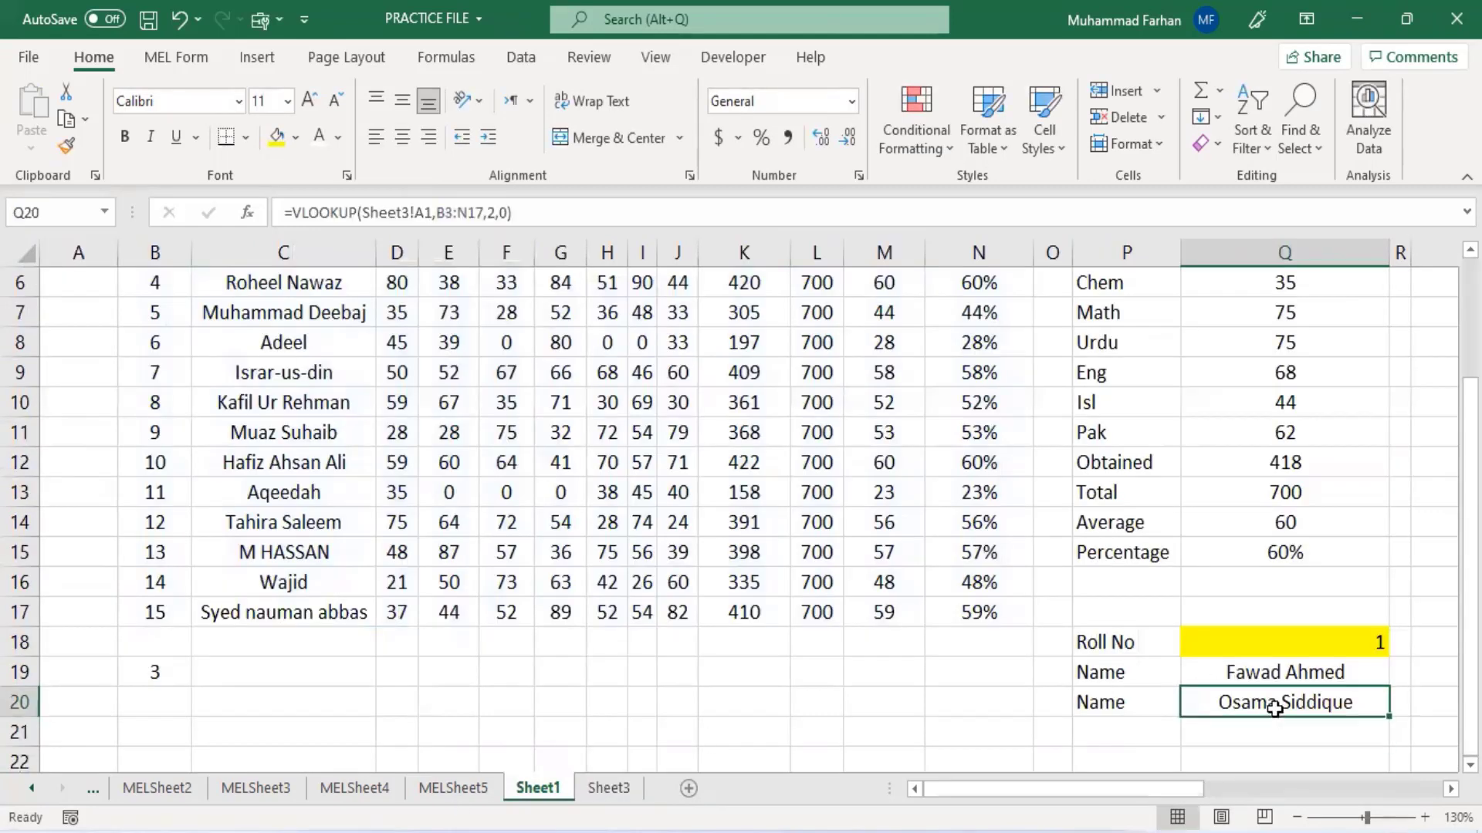
click(610, 788)
click(537, 788)
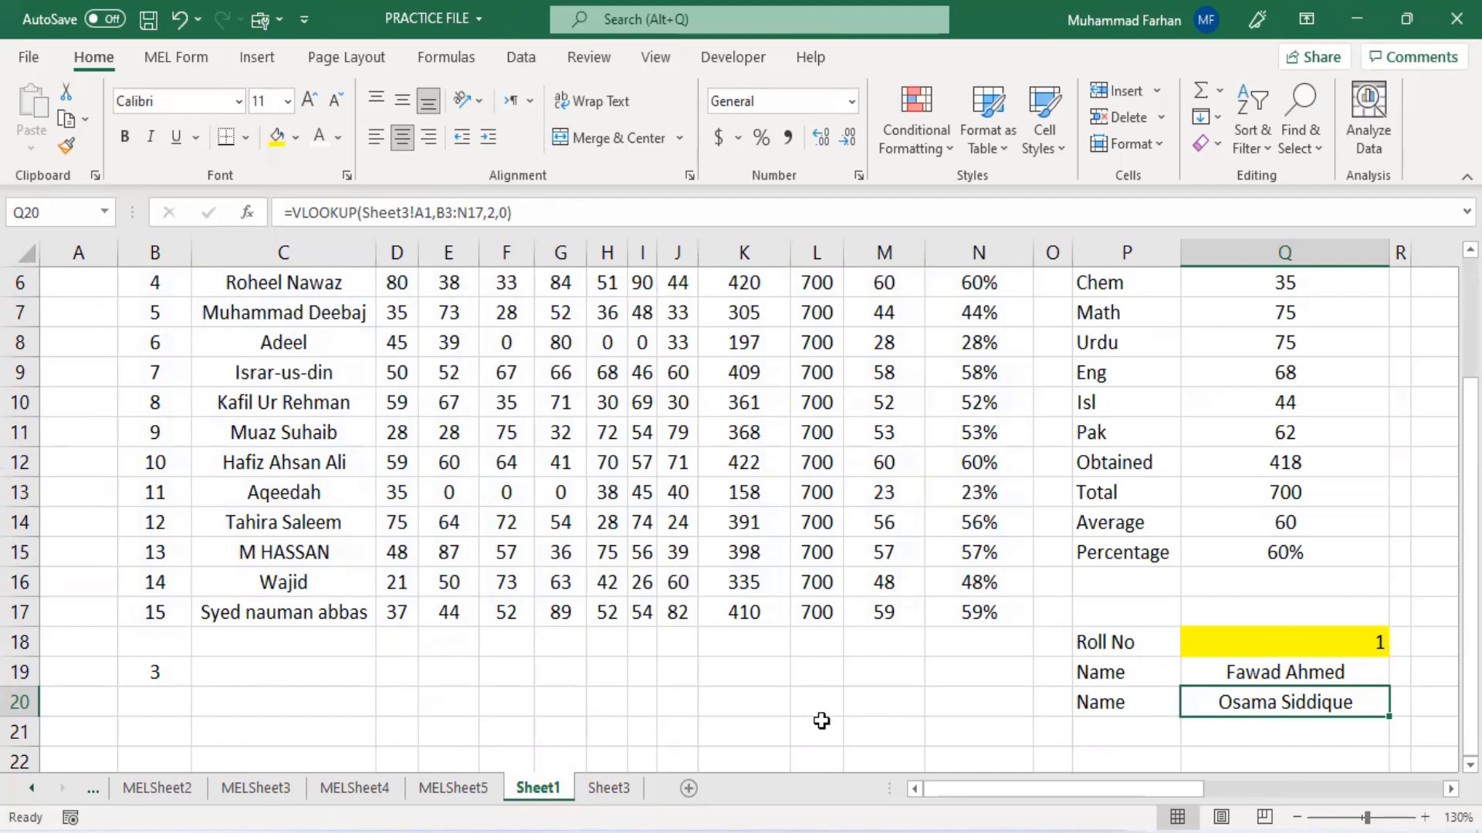
- Clear the test roll numbers from cell B19 on Sheet1 and cell A1 on Sheet3
click(159, 682)
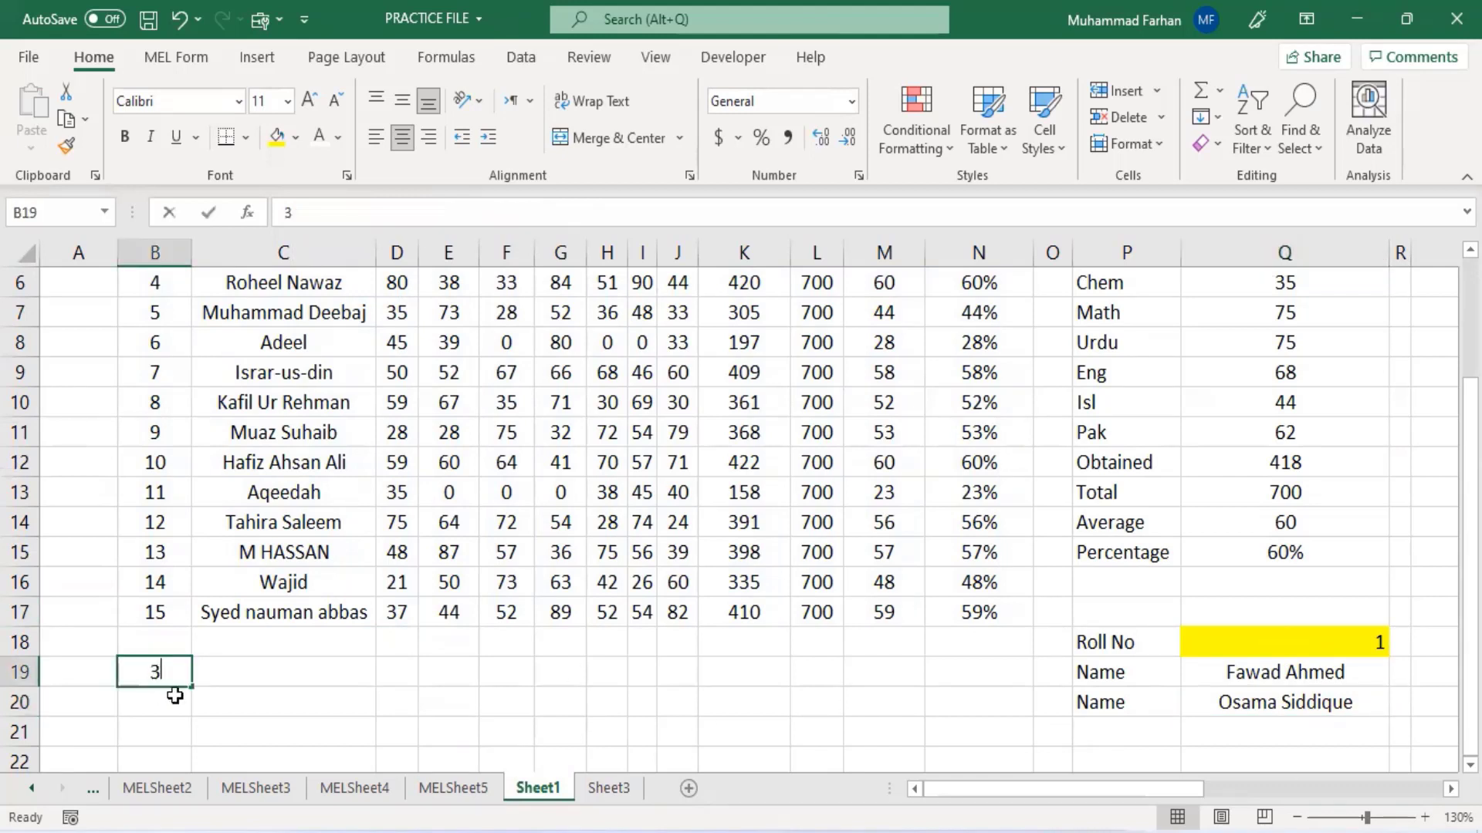
key(BackSpace)
click(607, 788)
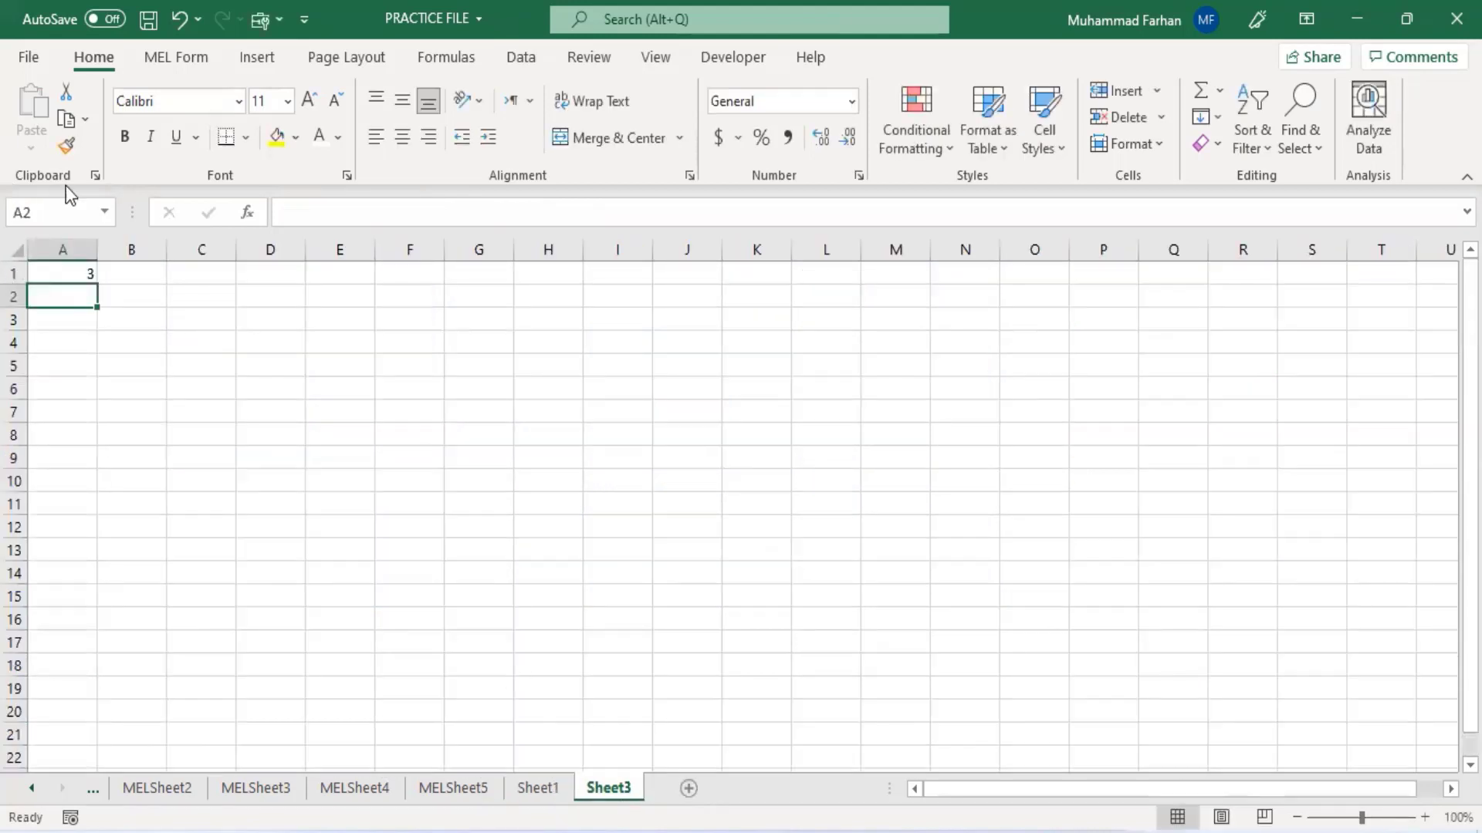
click(77, 272)
key(BackSpace)
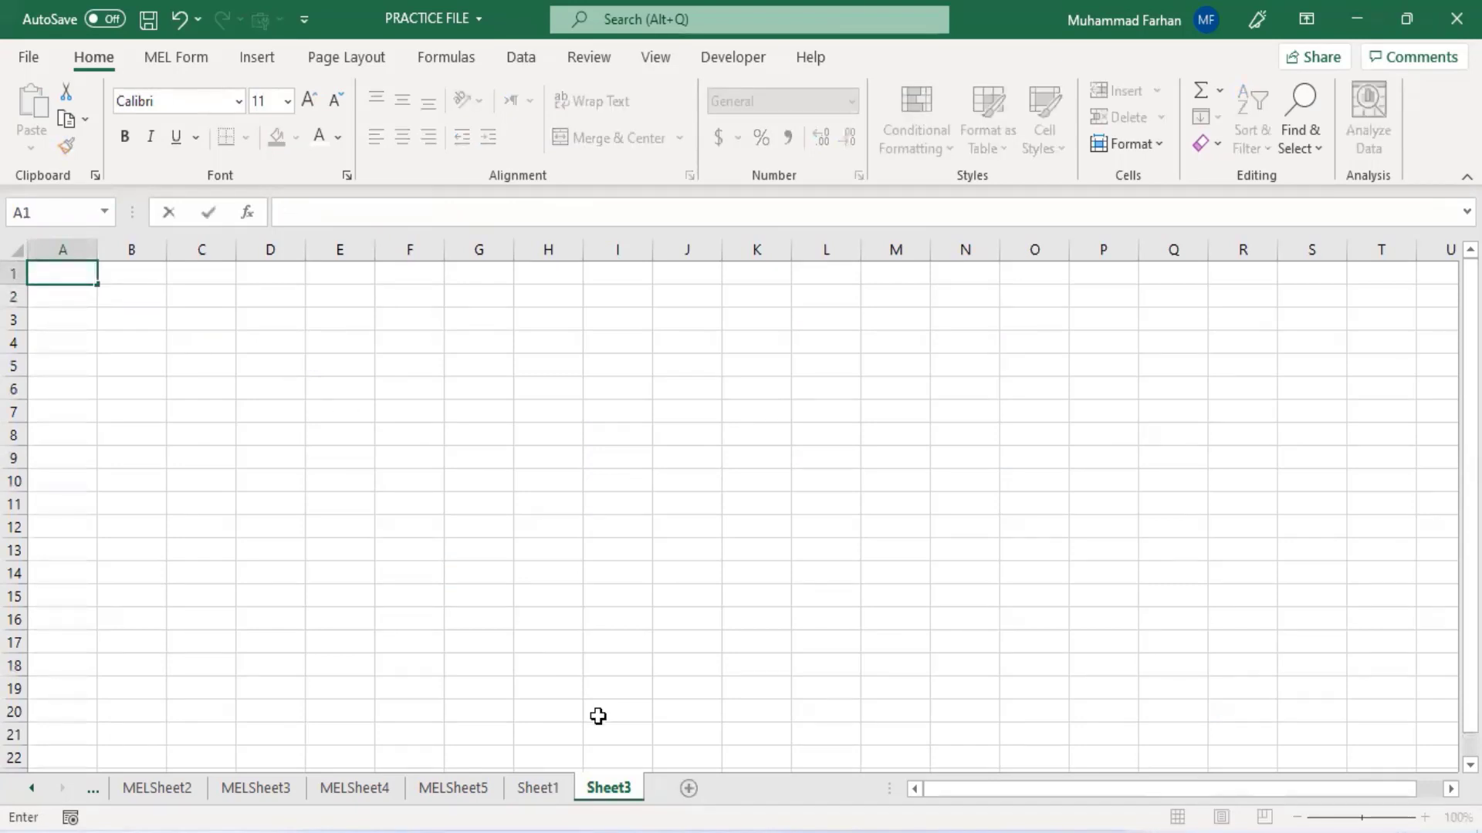
click(539, 770)
click(540, 788)
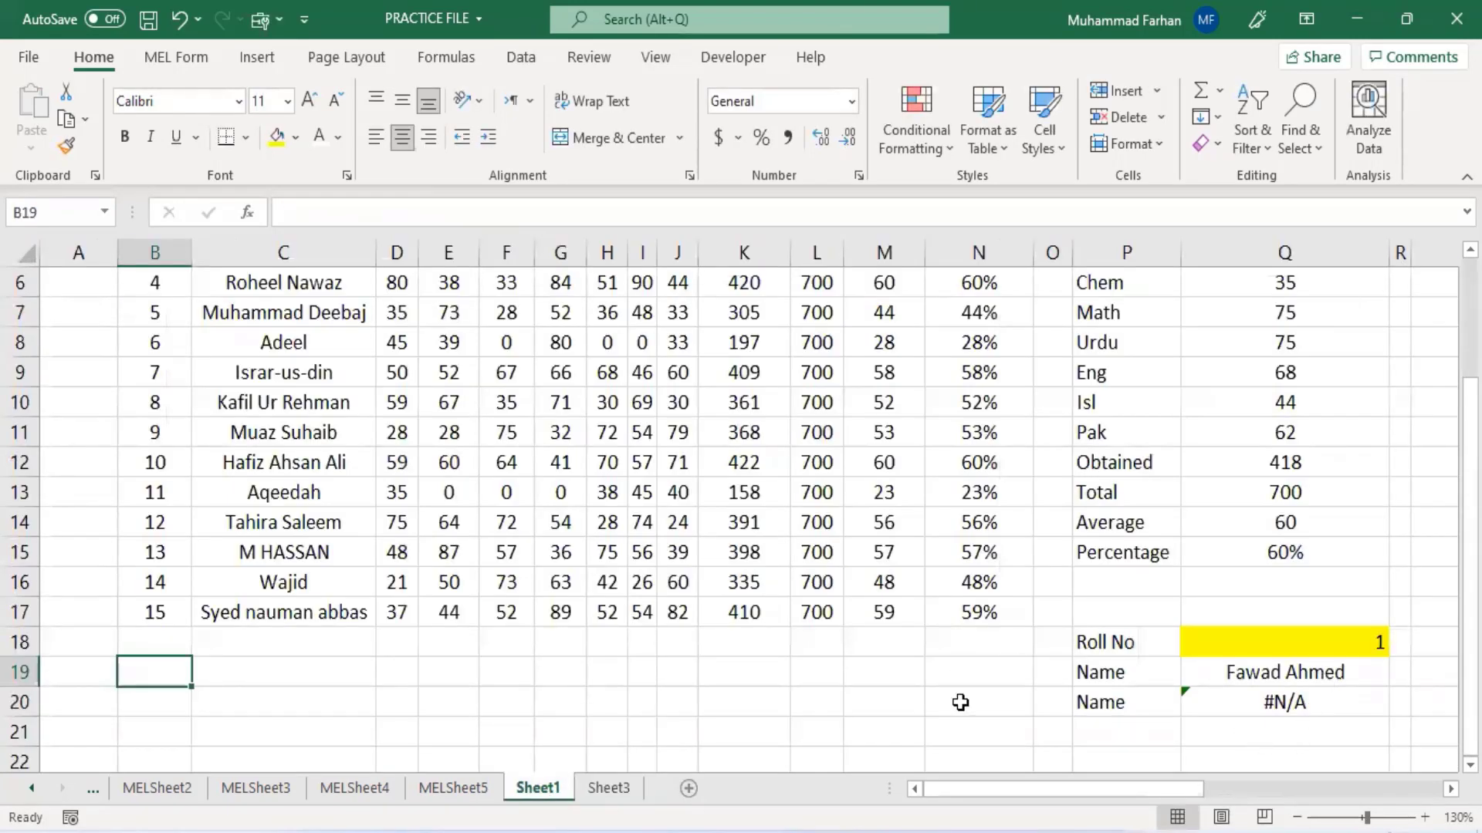
- Edit the VLOOKUP formula in Q20 so its lookup value refers to the yellow roll number cell Q18
click(1258, 706)
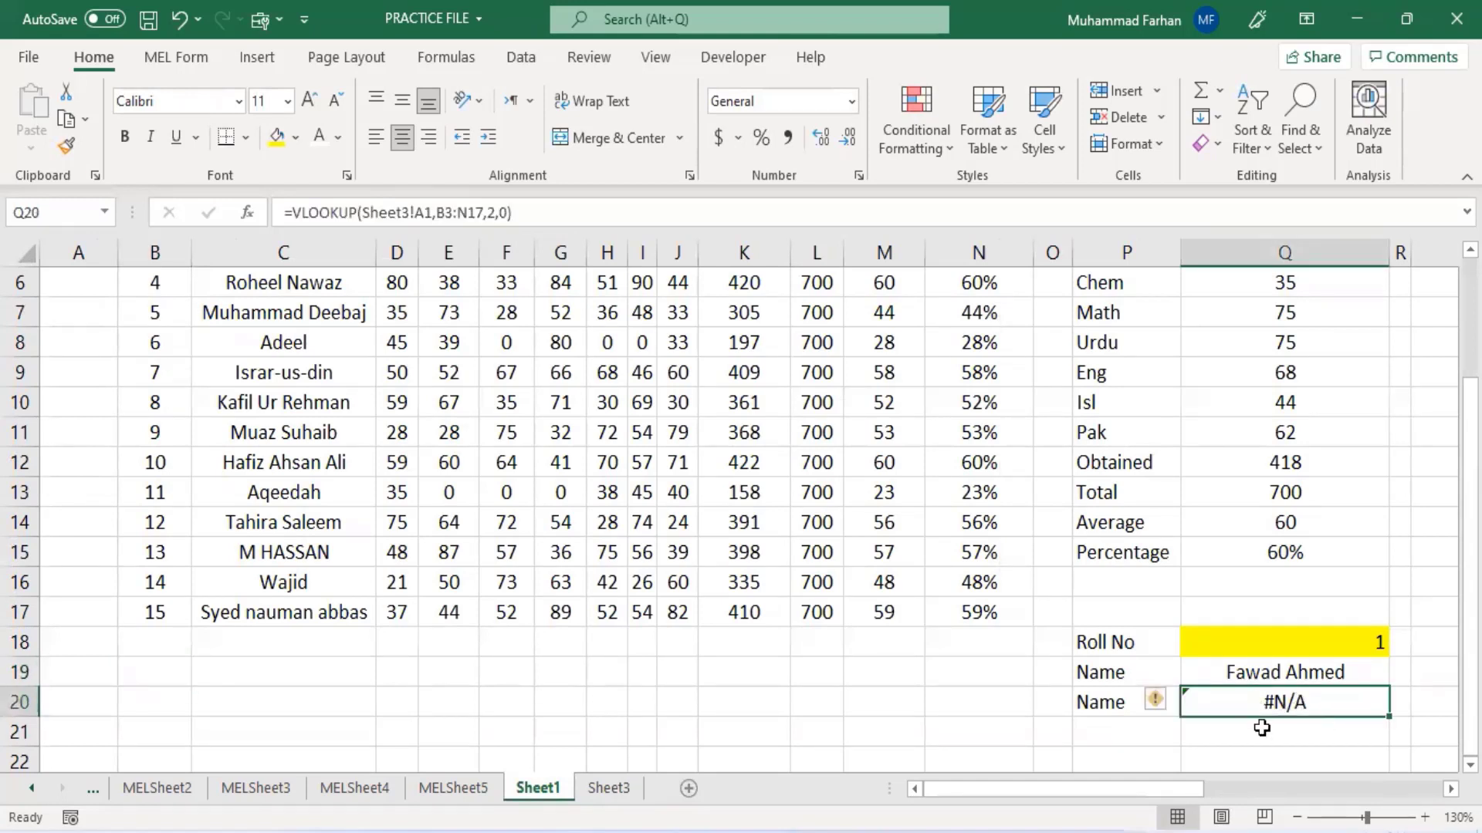
click(432, 213)
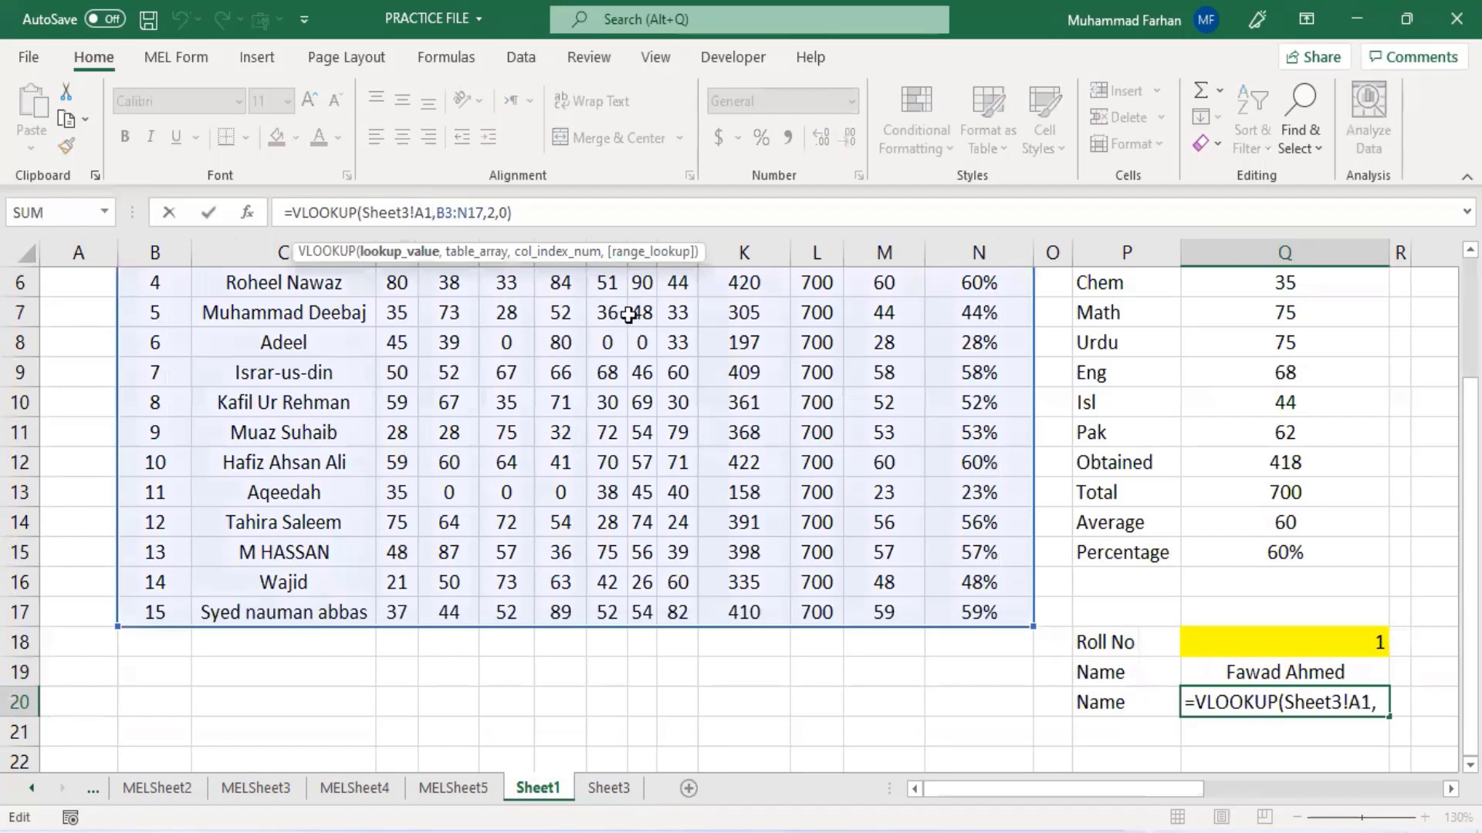
key(BackSpace)
key(BackSpace)
key(BackSpace)
key(BackSpace)
key(BackSpace)
key(BackSpace)
key(BackSpace)
key(BackSpace)
key(BackSpace)
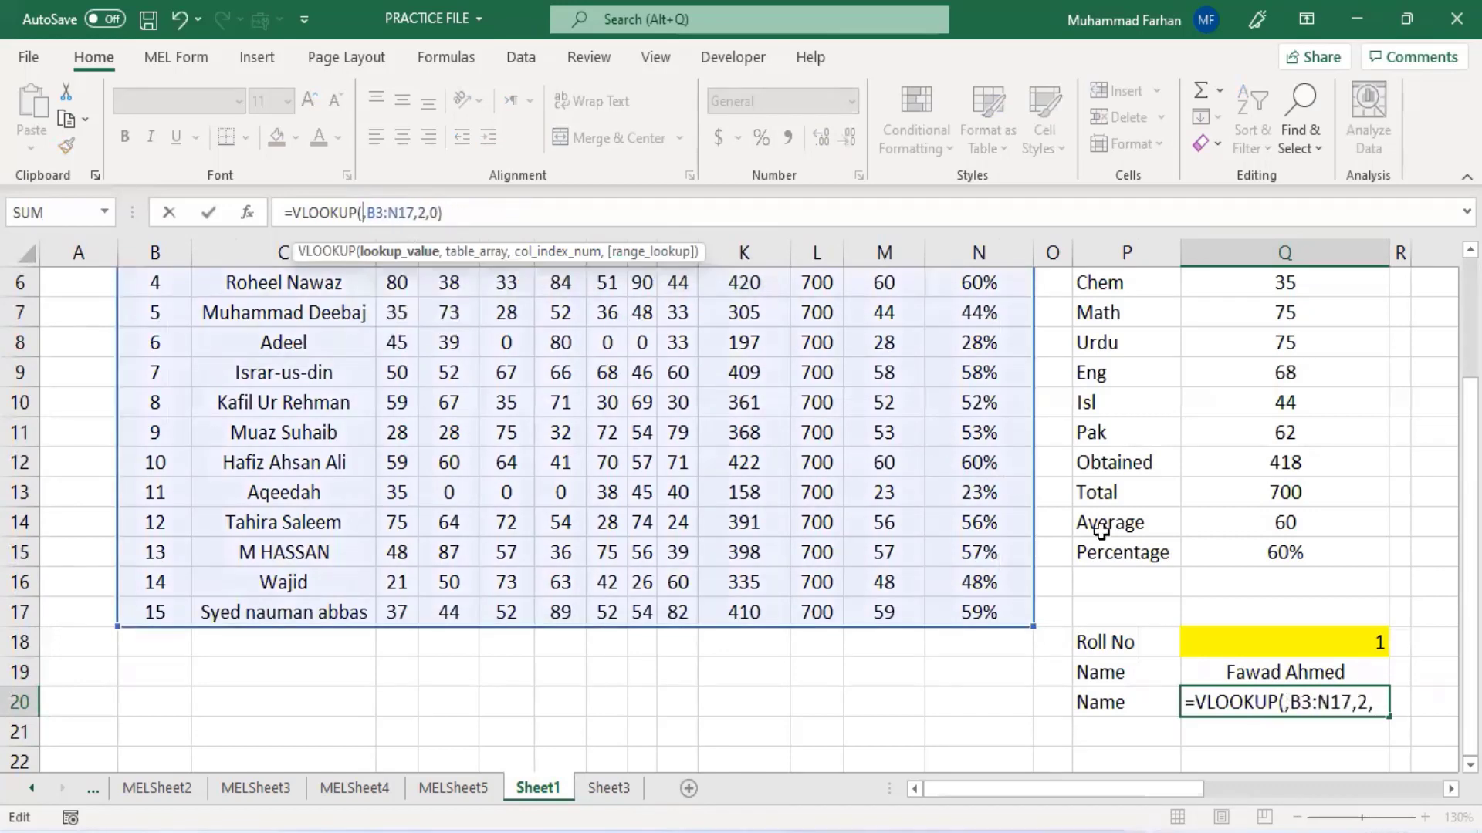
click(1244, 641)
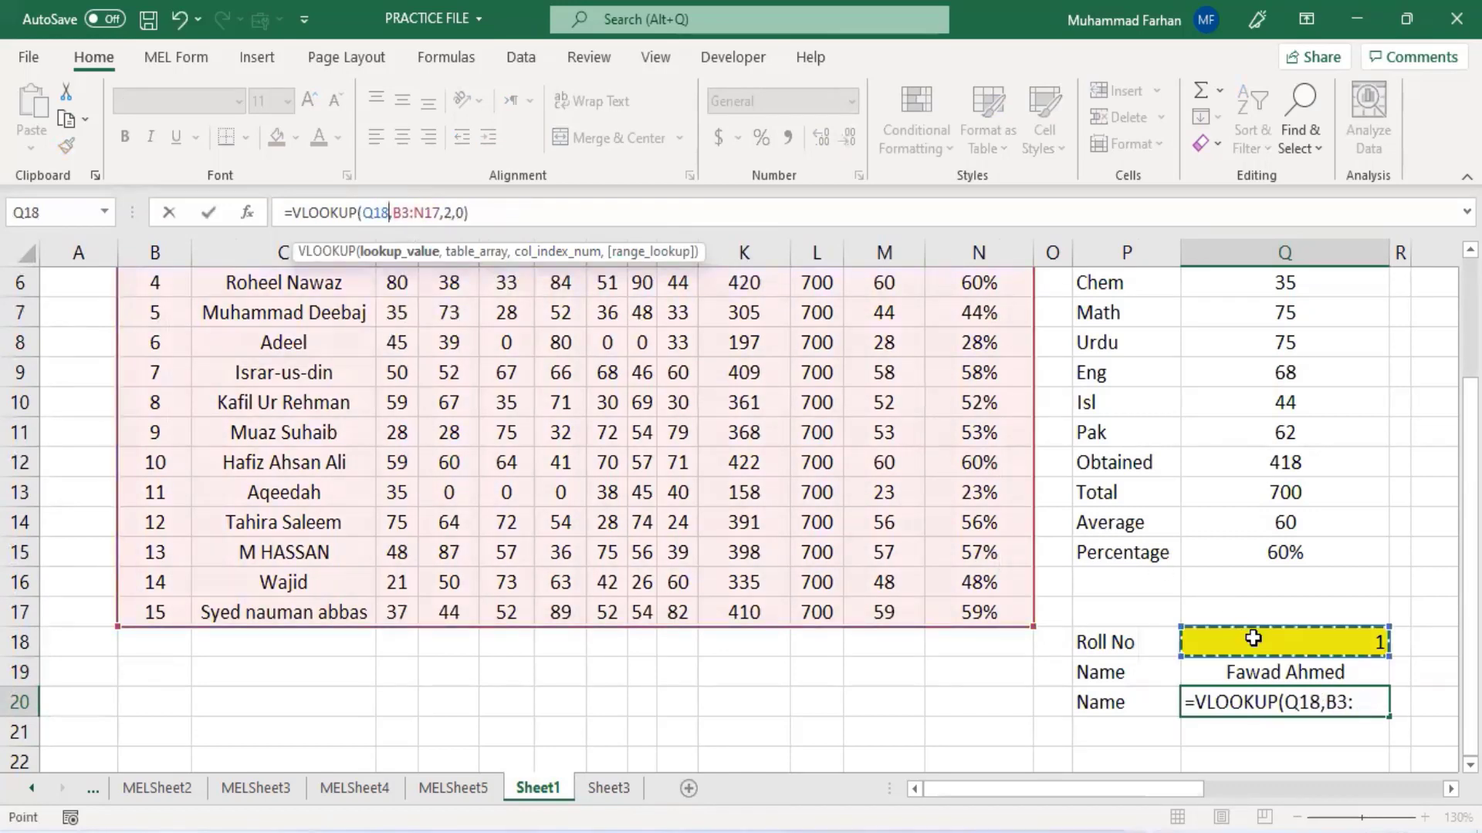
key(Return)
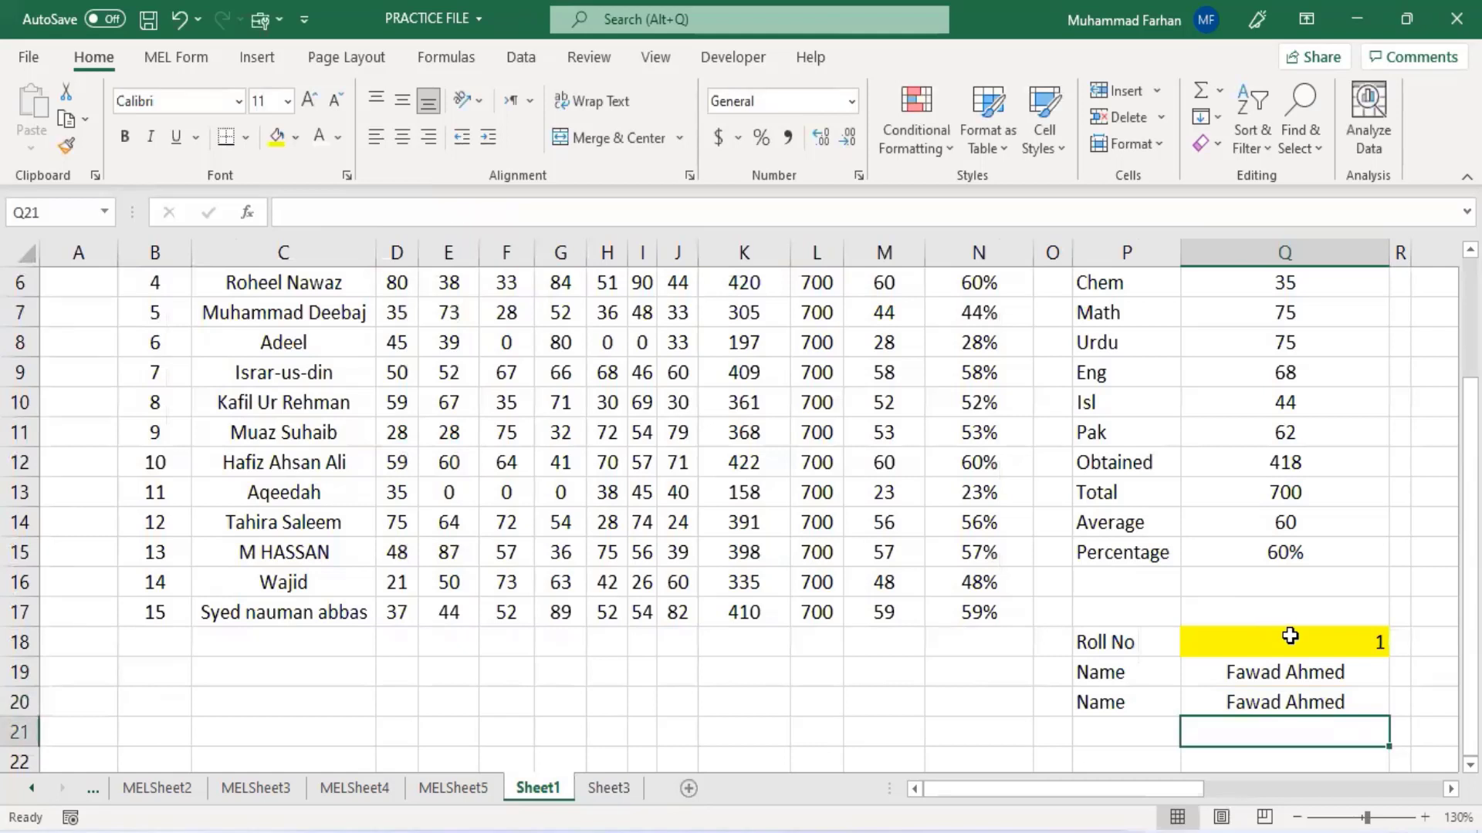
- Enter roll numbers 2, 3 and 4 in turn in the yellow cell Q18
click(1309, 652)
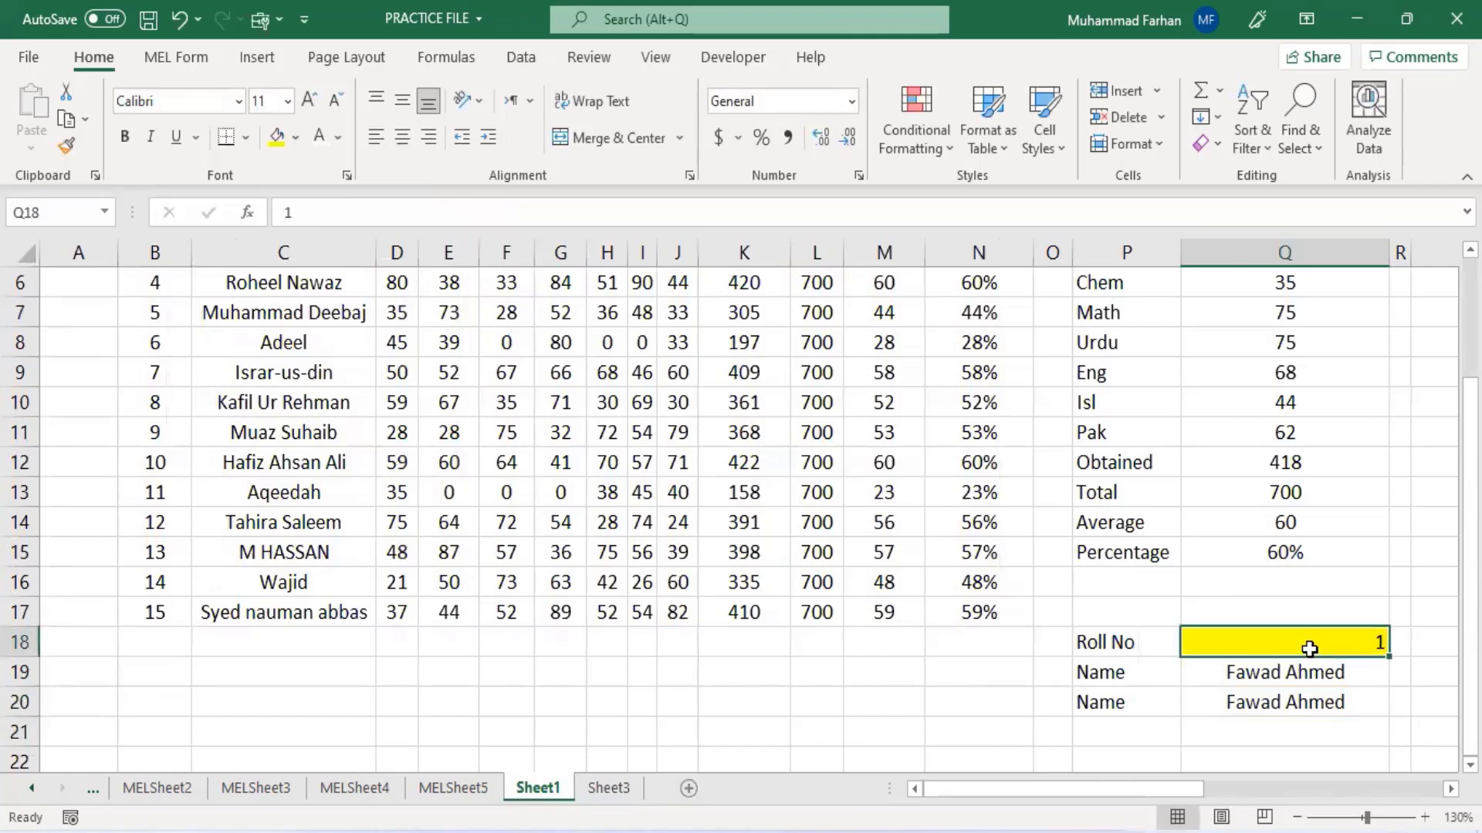
text(2)
key(Return)
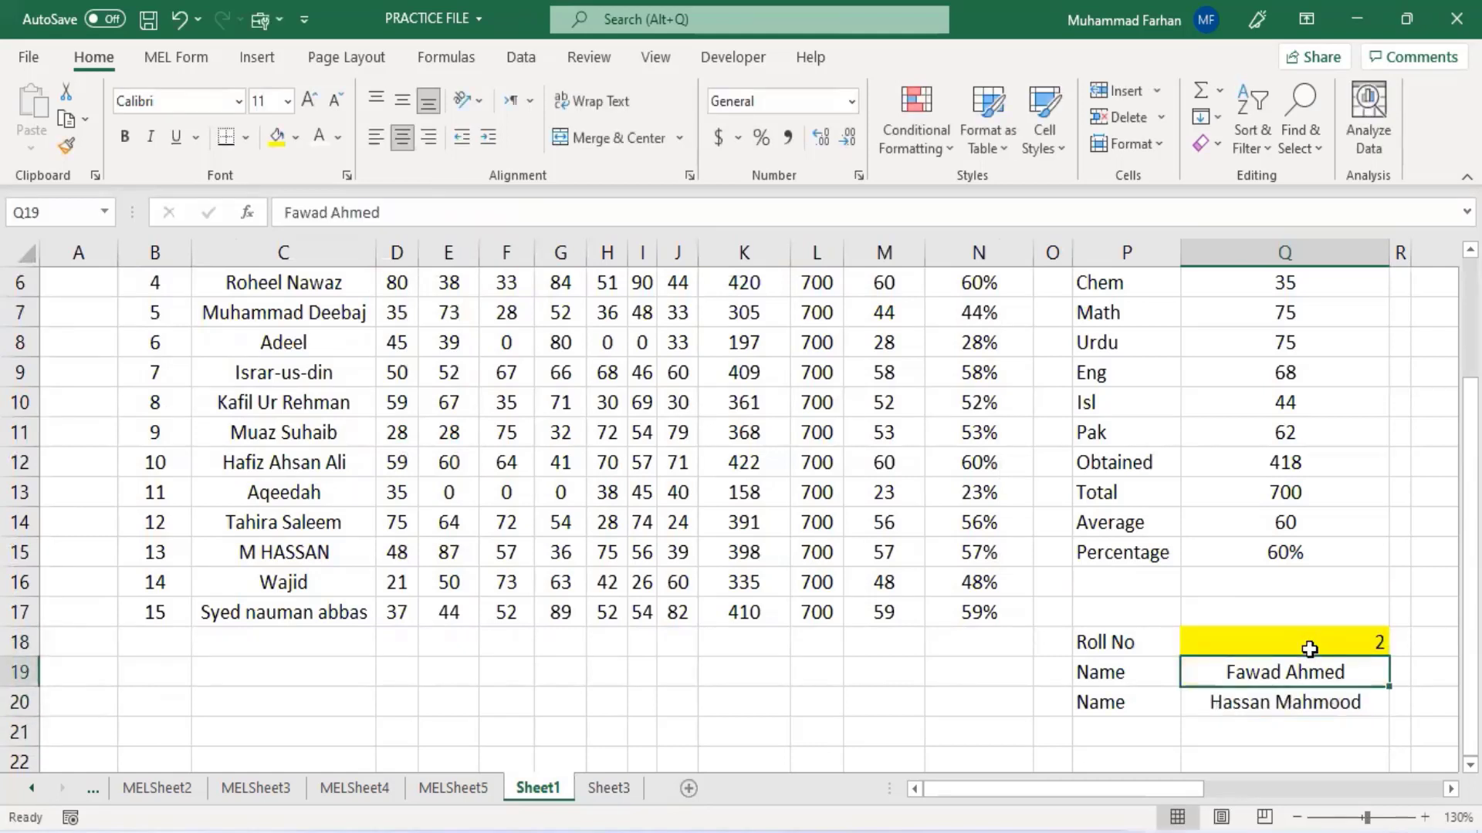
click(1310, 649)
text(3)
key(Return)
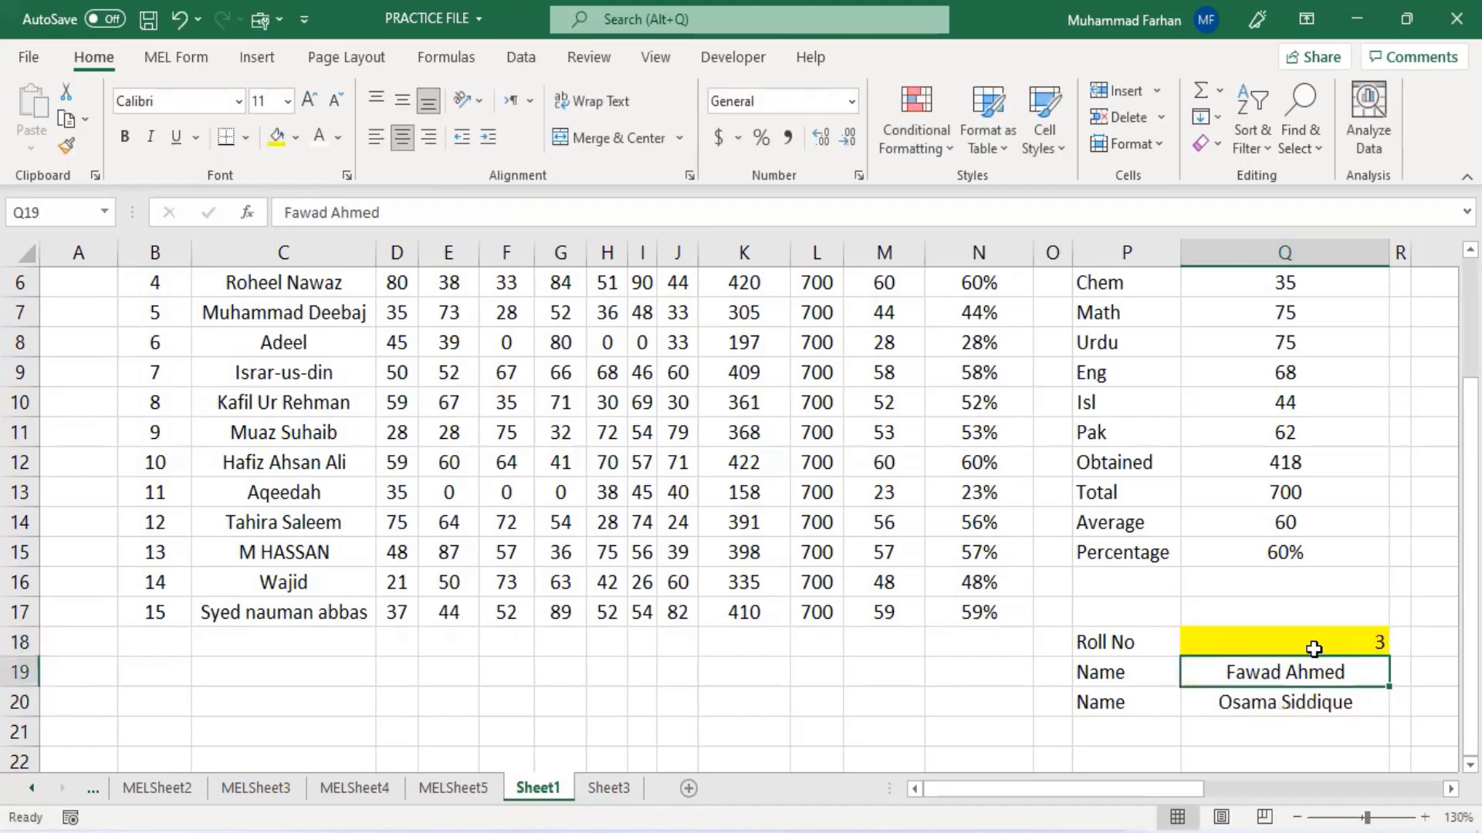
click(1317, 644)
text(4)
key(Return)
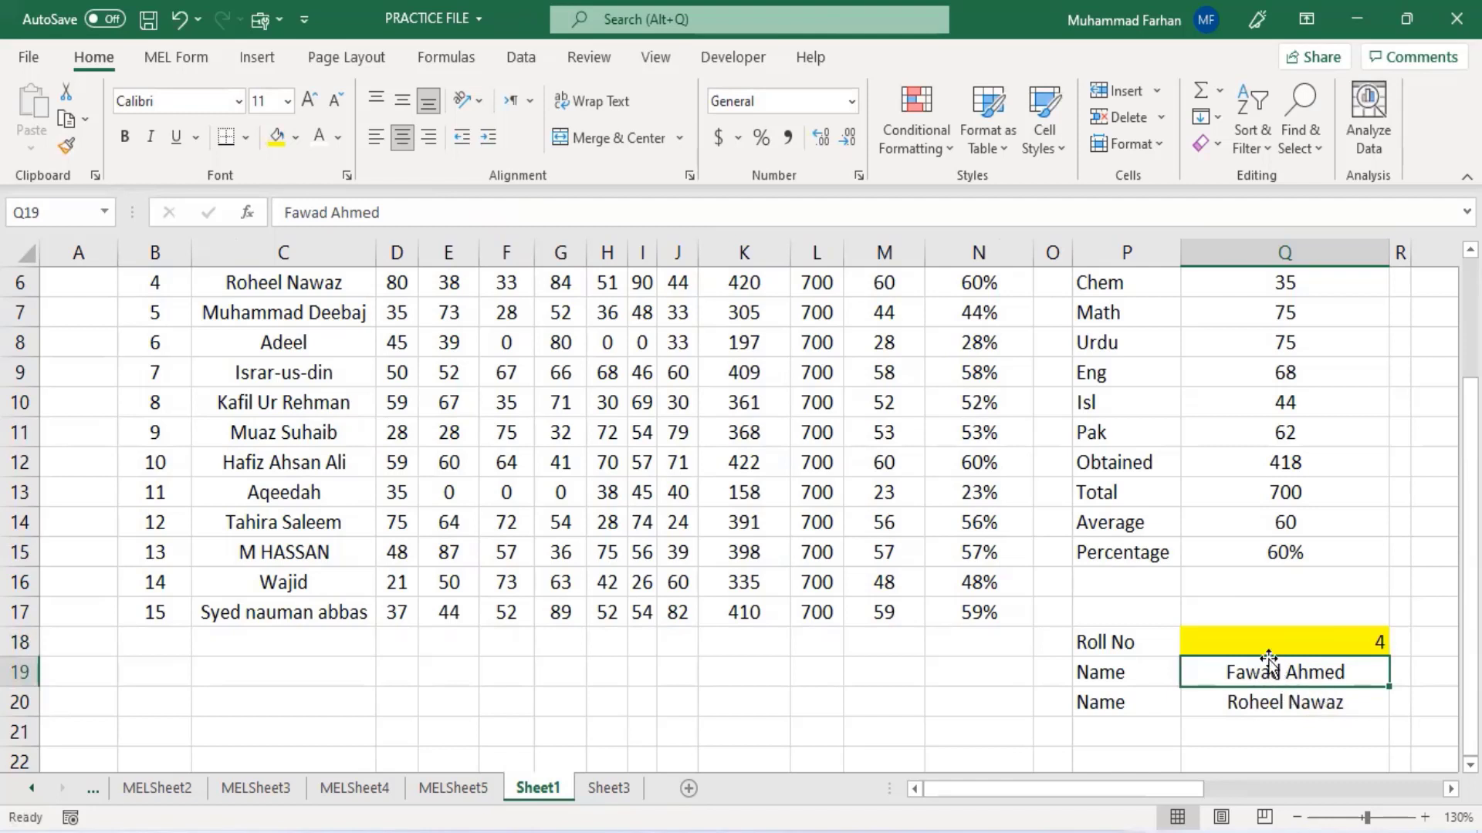
- Review the VLOOKUP formulas in the lookup table cells from Q4 down to Q15
click(1297, 704)
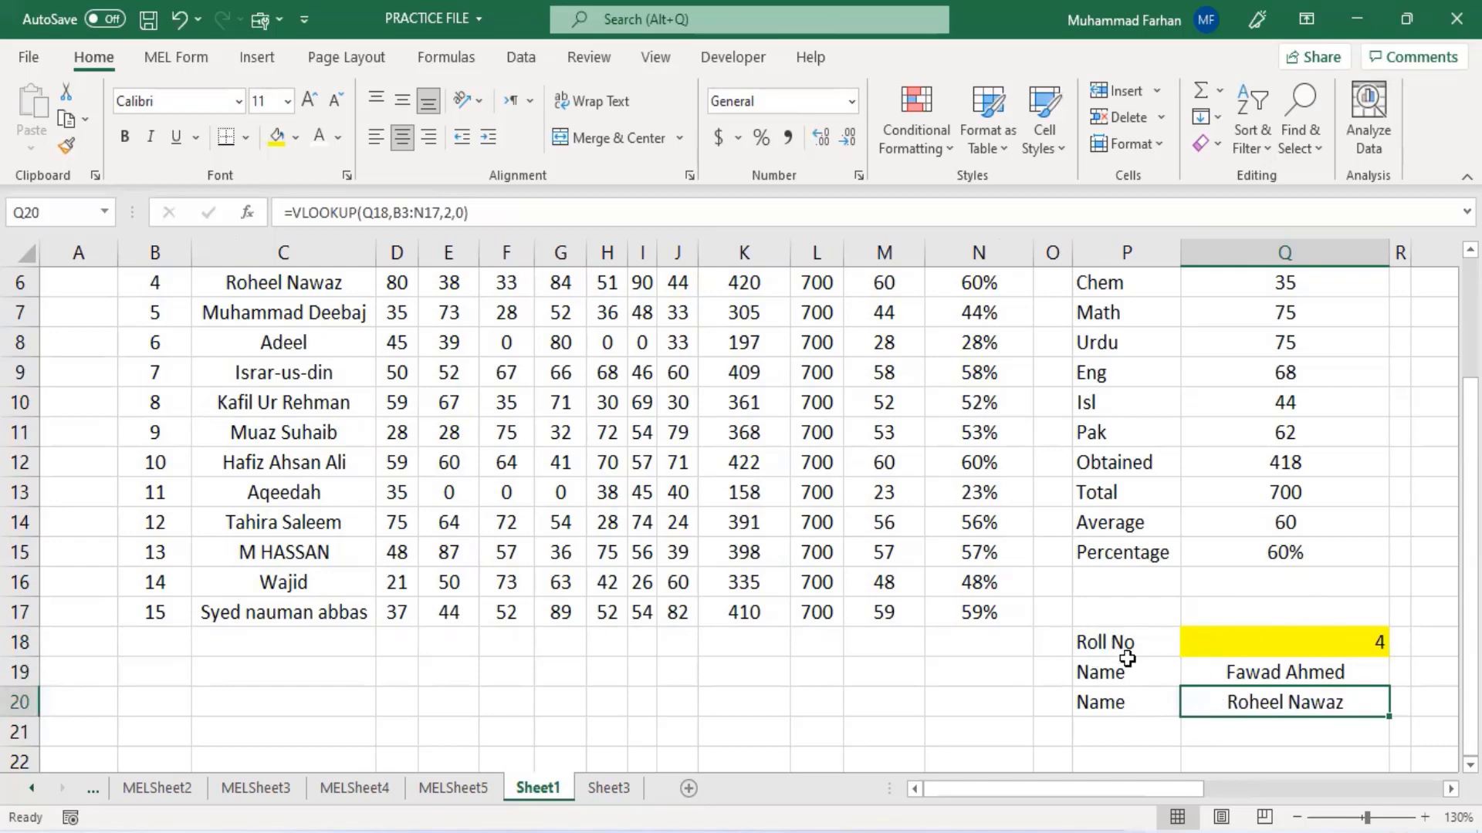
scroll(1261, 642, up, 2)
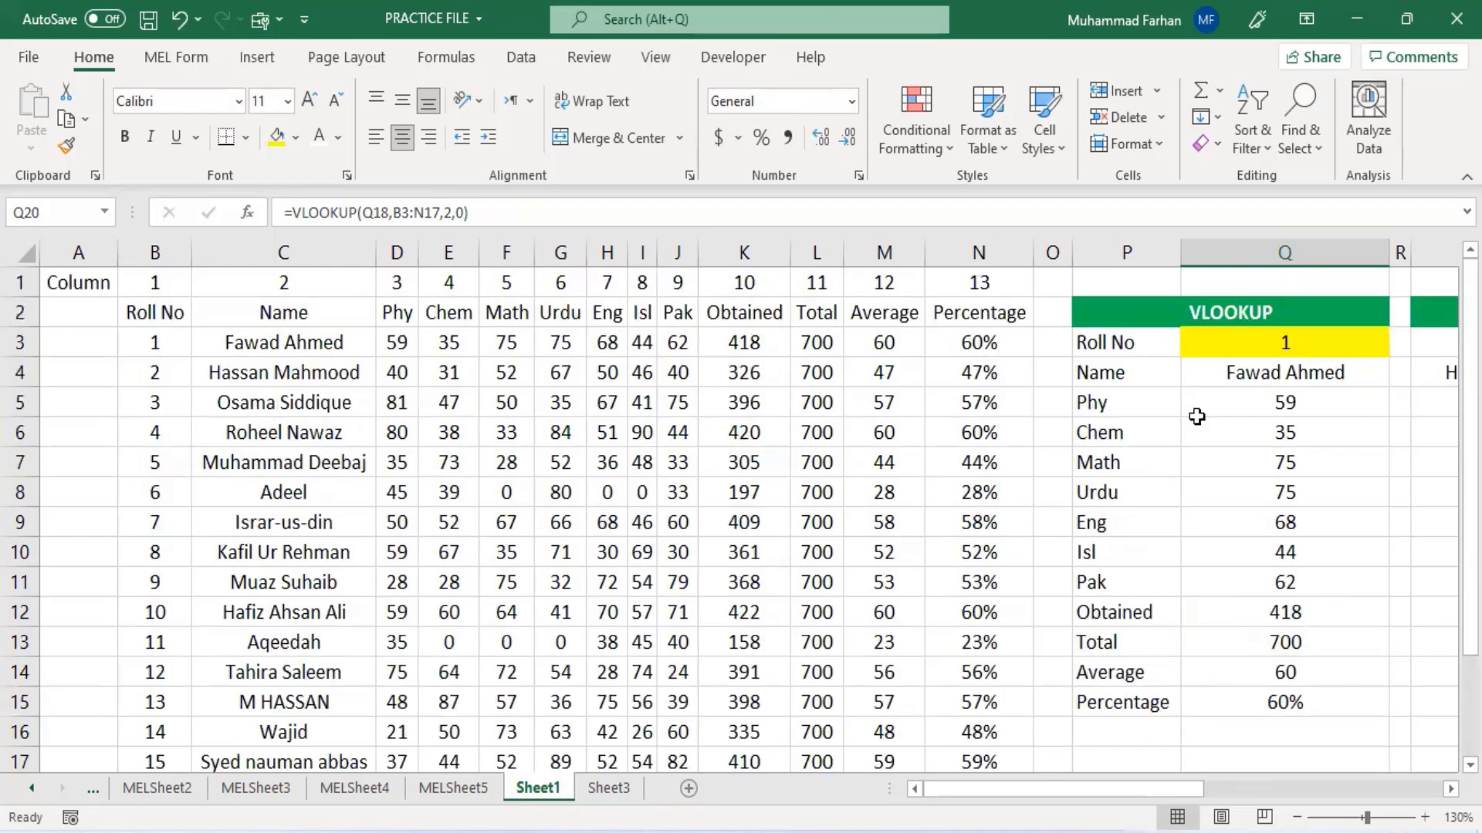
click(1272, 381)
key(Down)
key(Down)
key(Down)
key(Down)
key(Down)
key(Down)
key(Down)
key(Down)
key(Down)
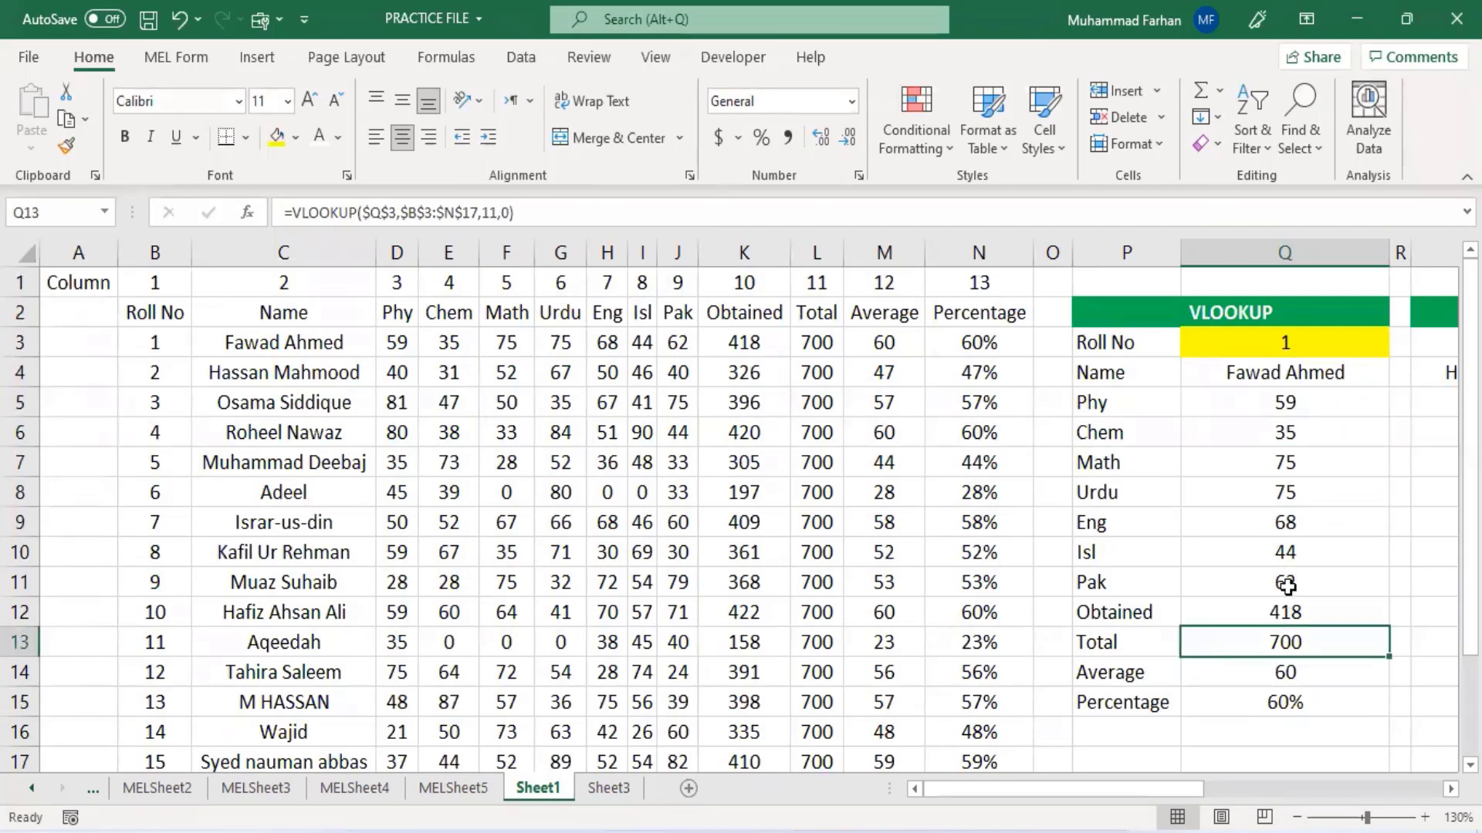
key(Up)
key(Up)
key(Up)
key(Up)
key(Up)
key(Up)
key(Up)
key(Up)
key(Up)
key(Down)
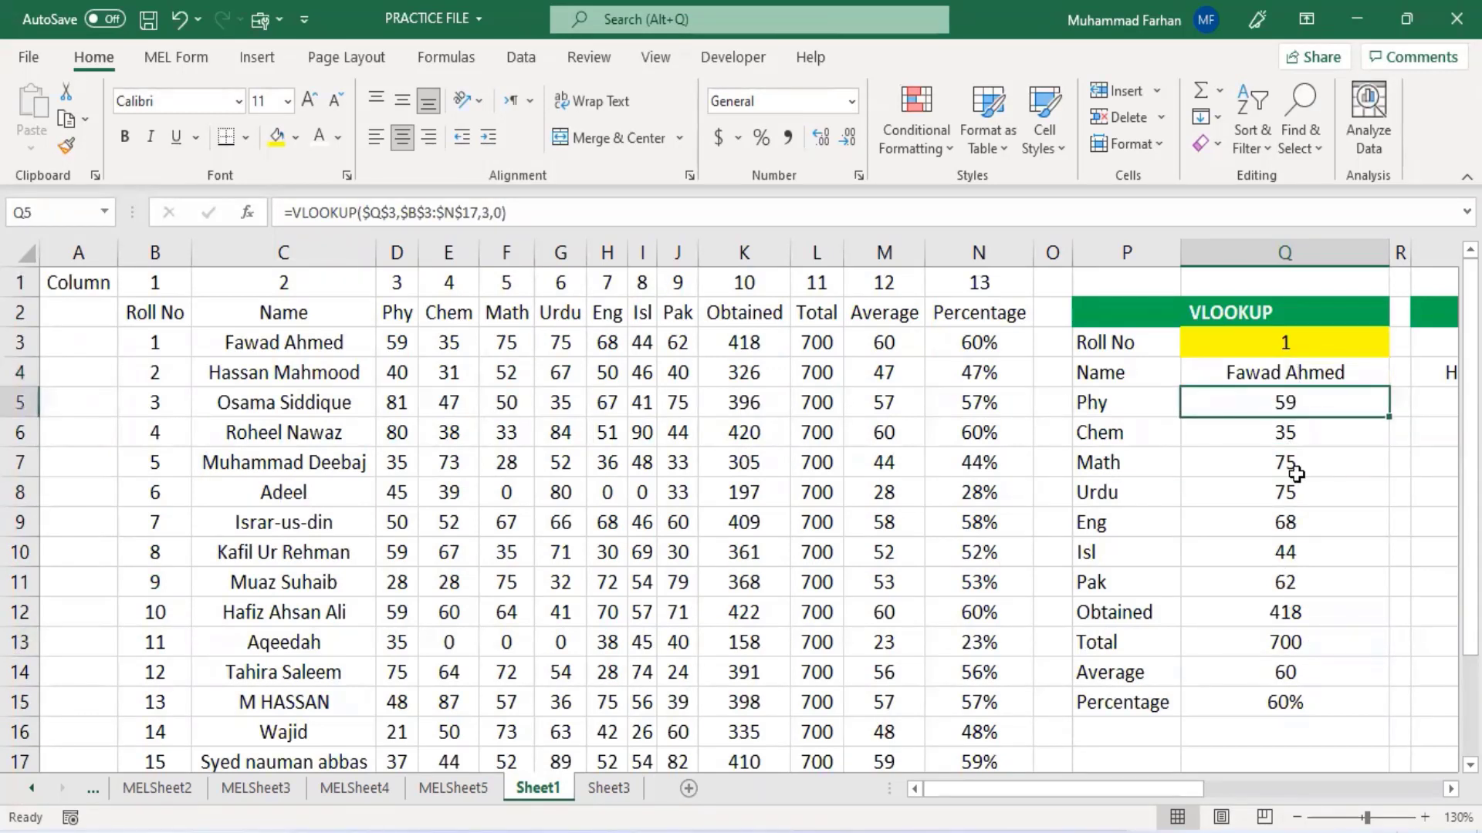
key(Down)
key(Down)
key(Down)
key(Down)
key(Down)
key(Down)
key(Down)
key(Down)
key(Down)
key(Down)
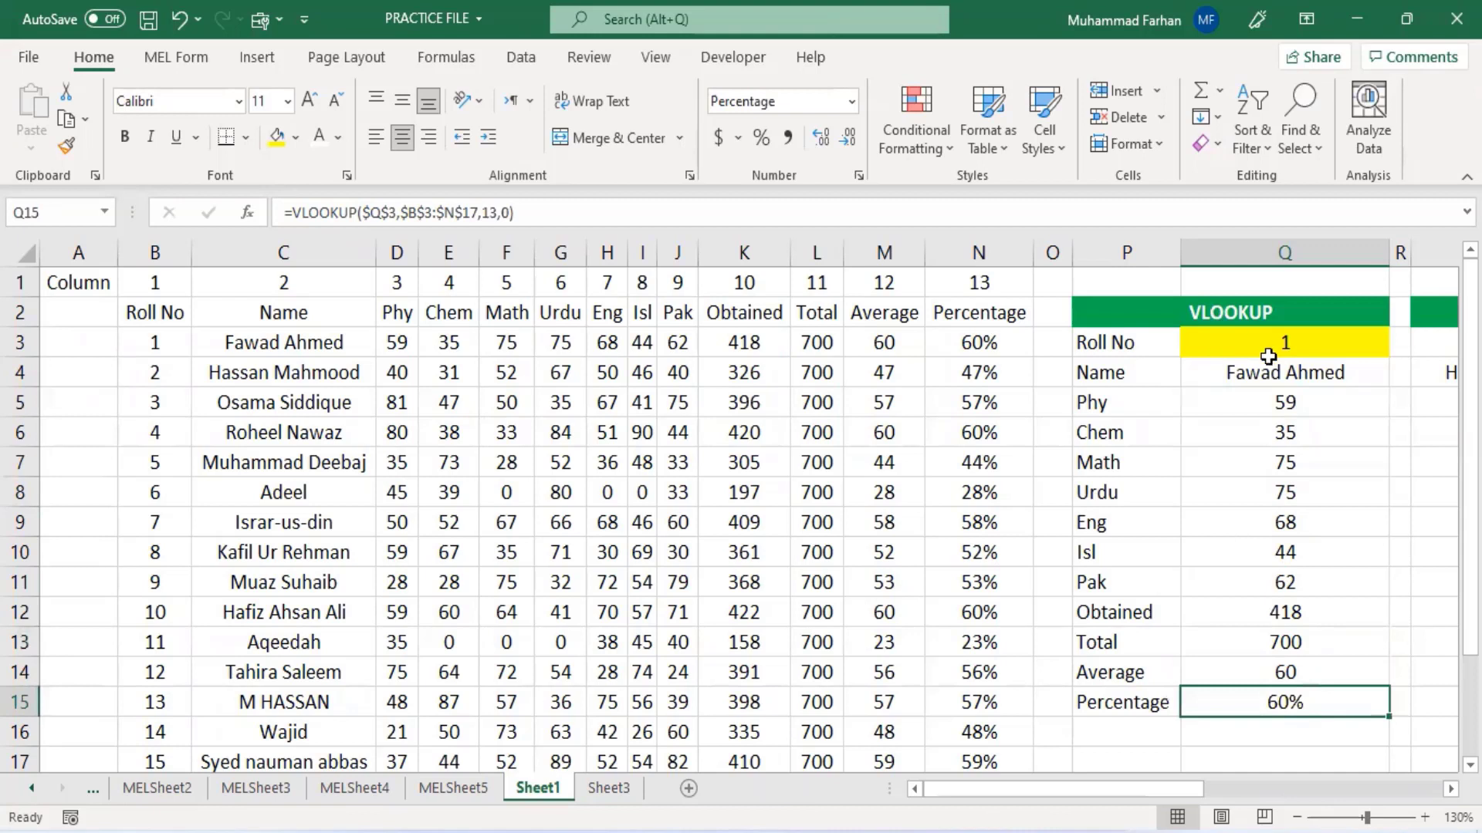
- Inspect the VLOOKUP formulas in cells Q3, Q4, Q5, Q6 and Q15 of the lookup table
click(1268, 353)
click(1283, 372)
click(1292, 402)
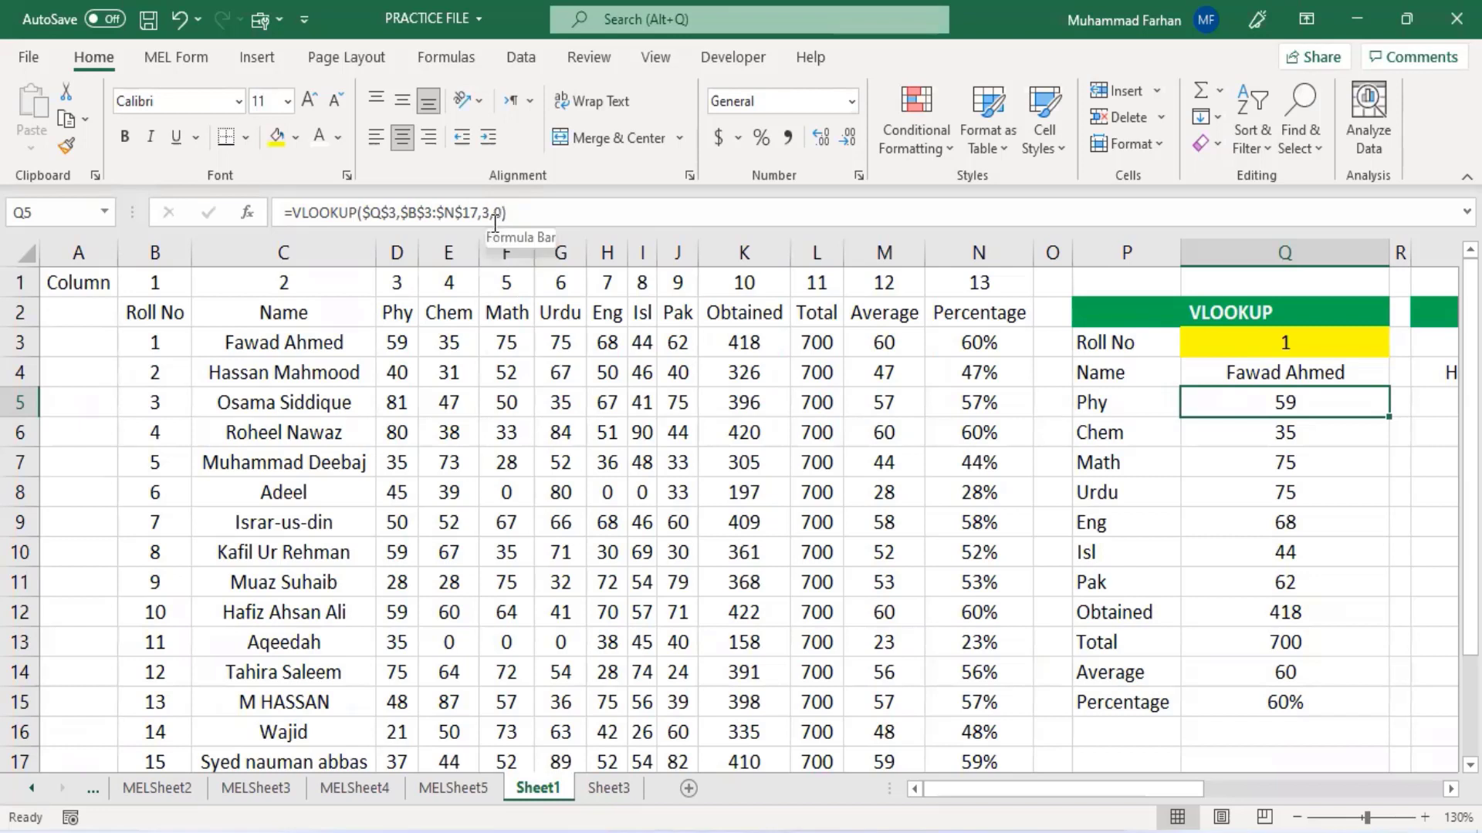
click(1321, 440)
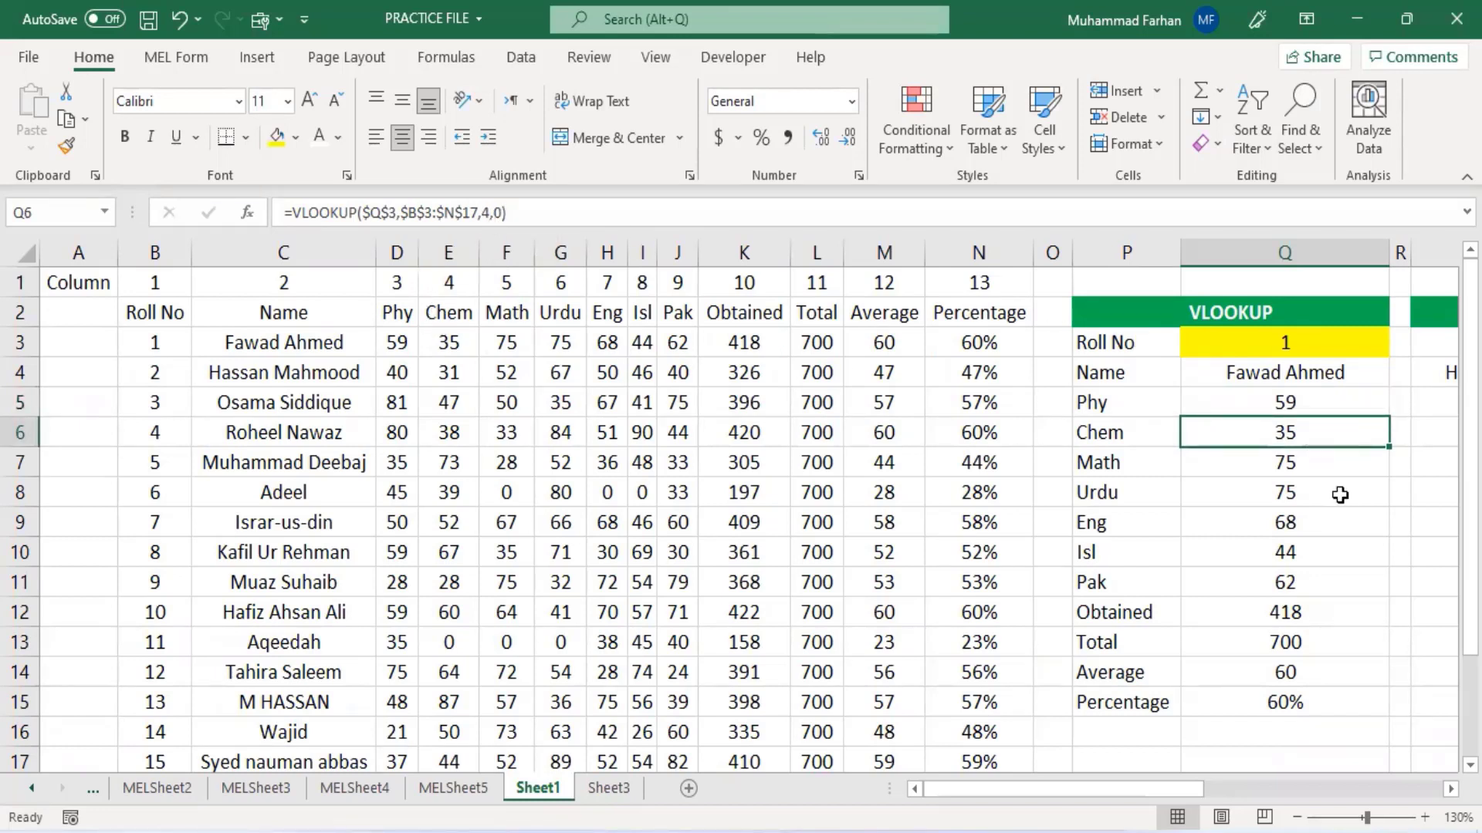
click(1295, 700)
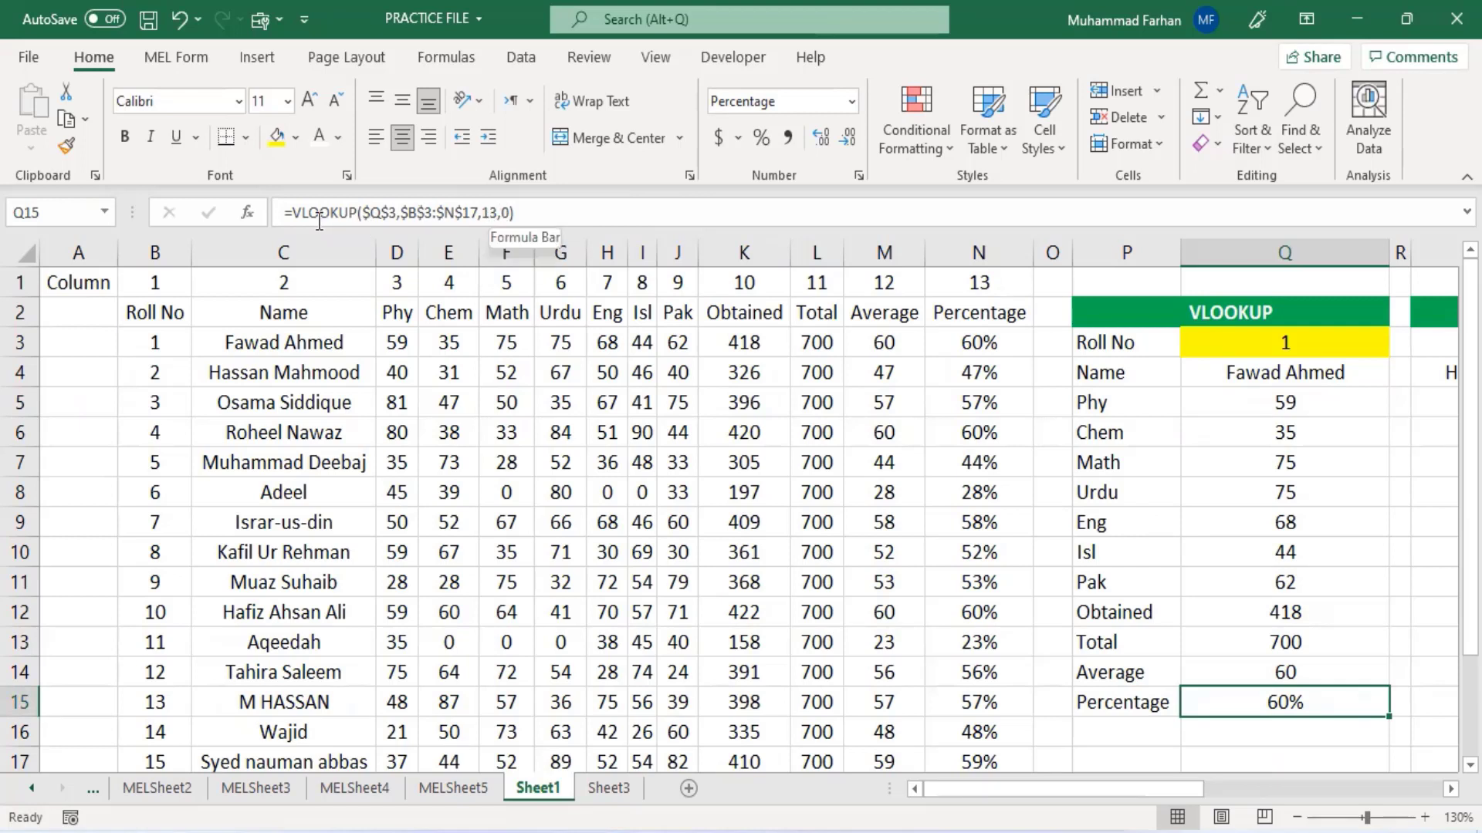
- Enter roll numbers 2 and 3 in turn in the yellow roll number cell Q3
click(1273, 347)
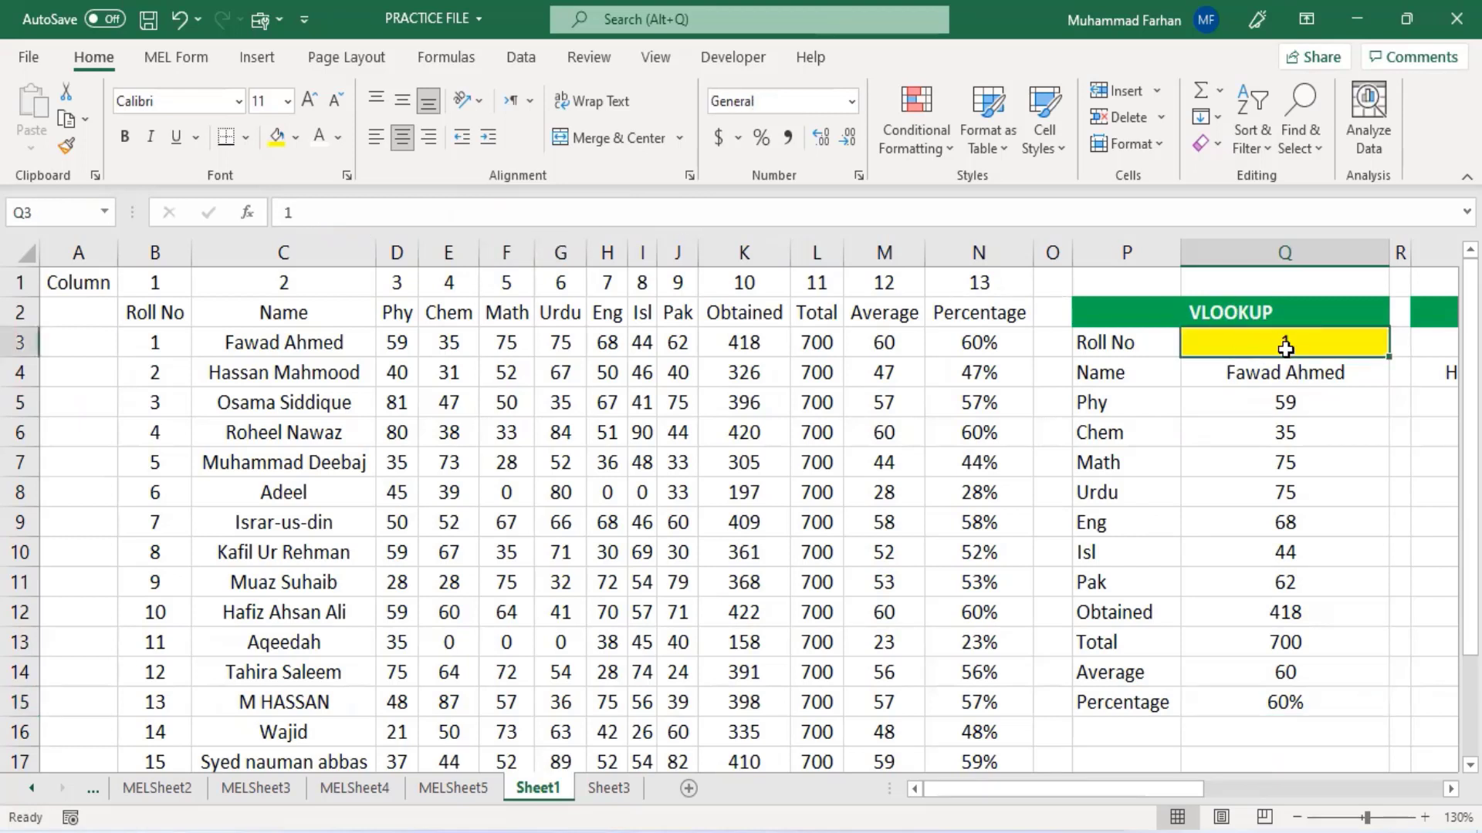
text(2)
key(Return)
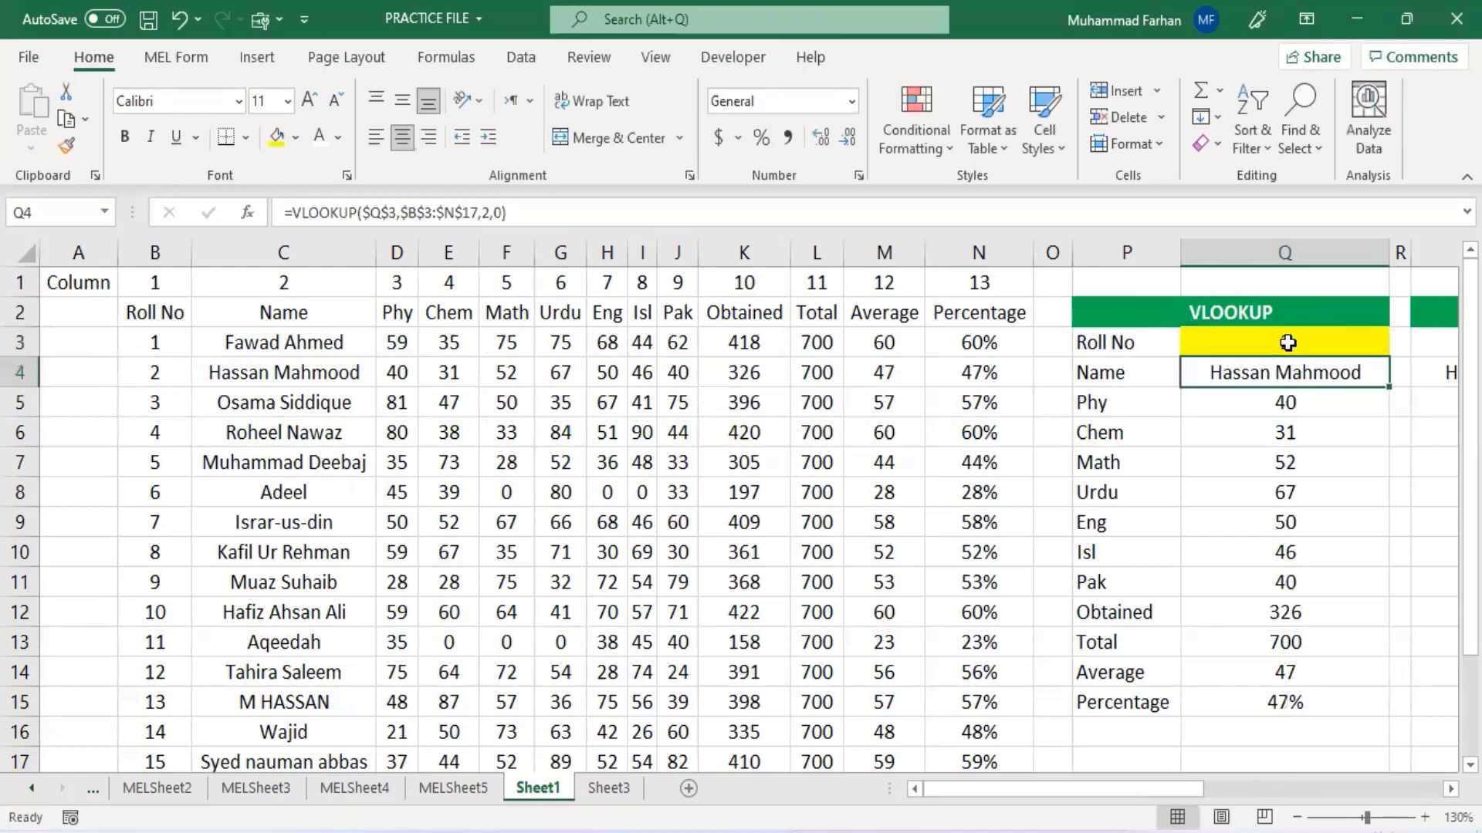
click(1287, 342)
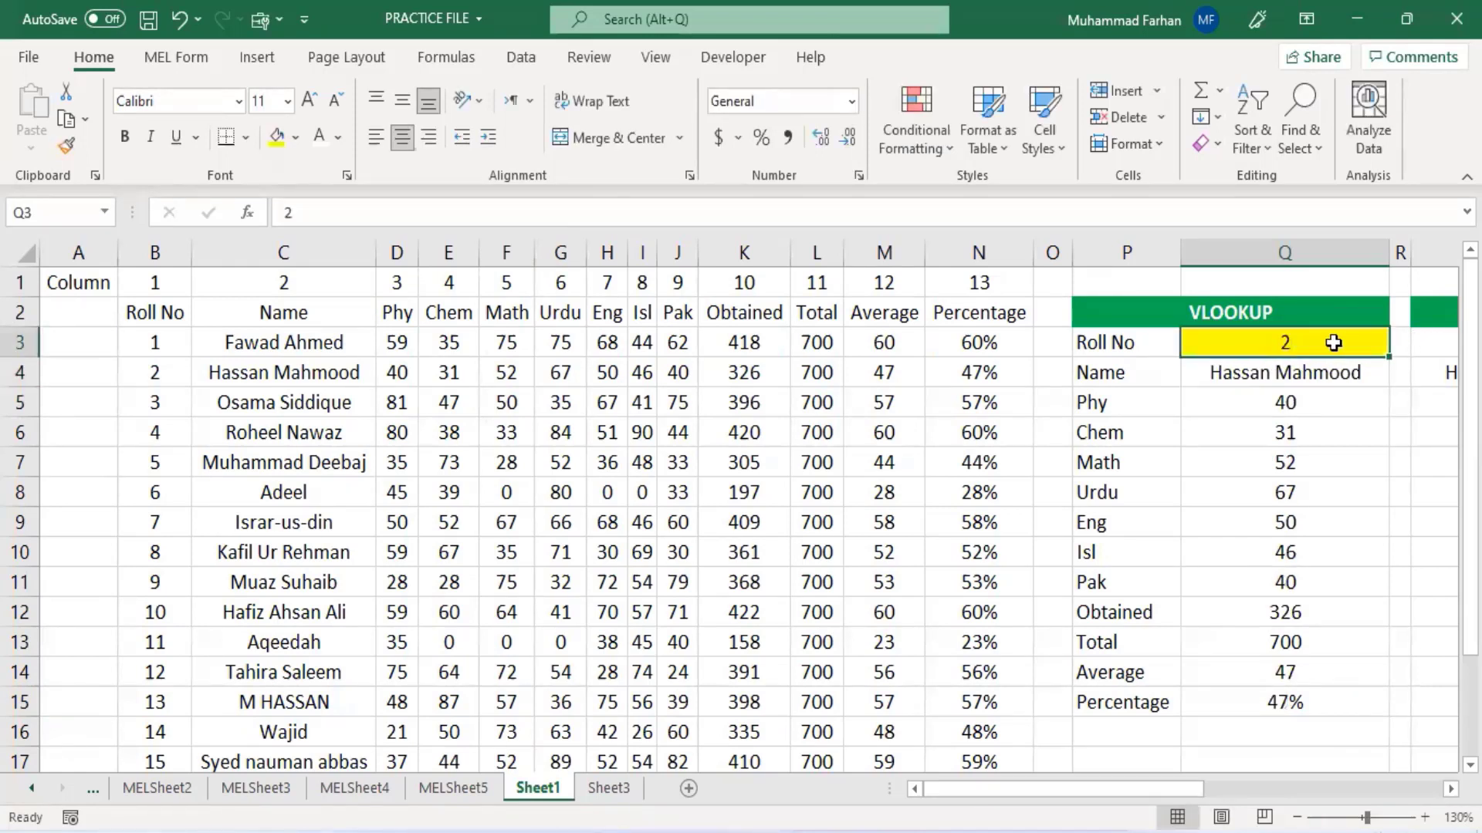
text(3)
key(Return)
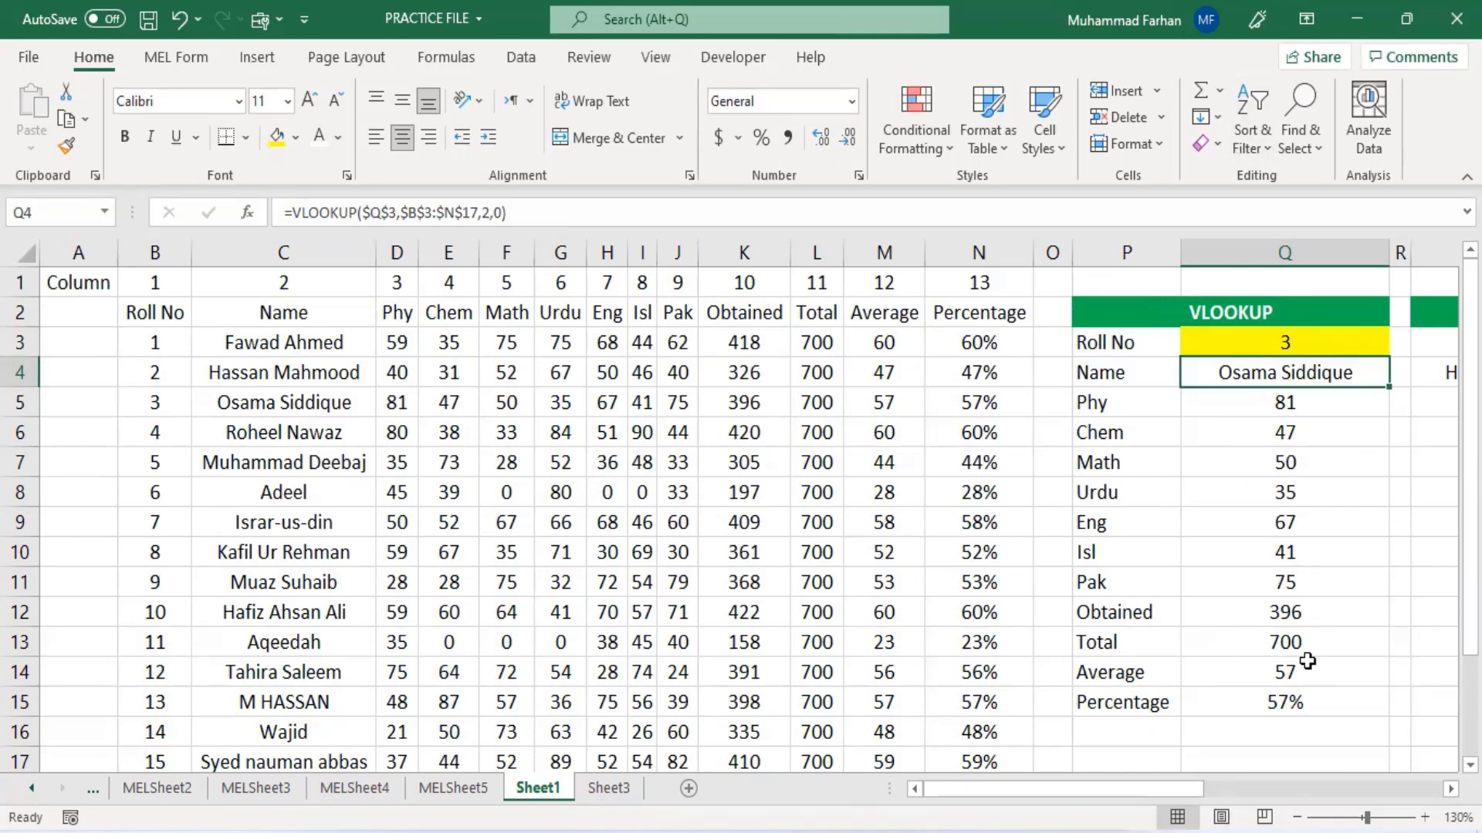
- Scroll over to the Manual and XLOOKUP tables and select the Manual column from S3 to S15
scroll(1211, 651, down, 3)
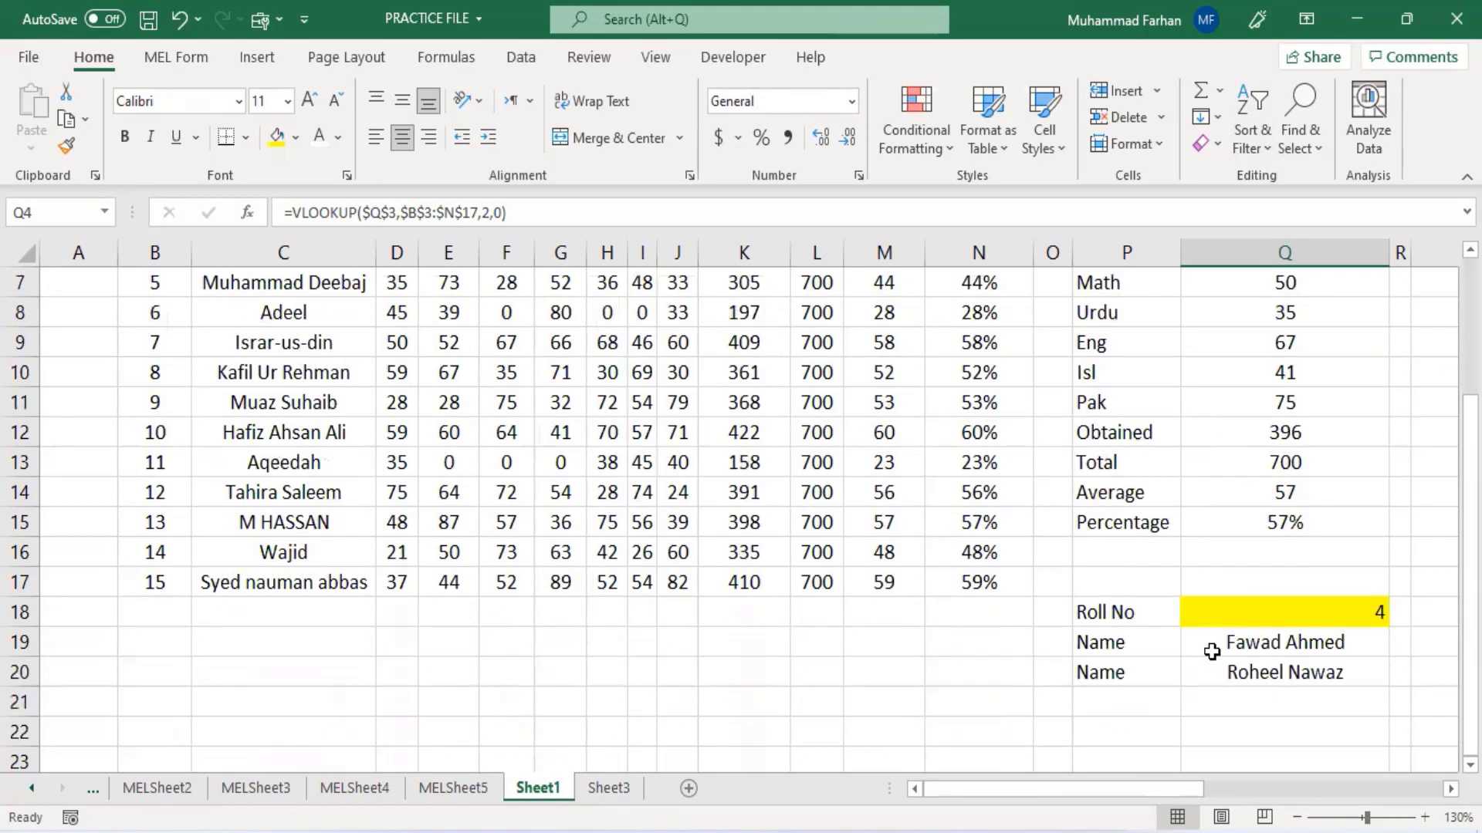
drag(1115, 792, 1413, 789)
scroll(990, 491, up, 2)
scroll(991, 491, up, 1)
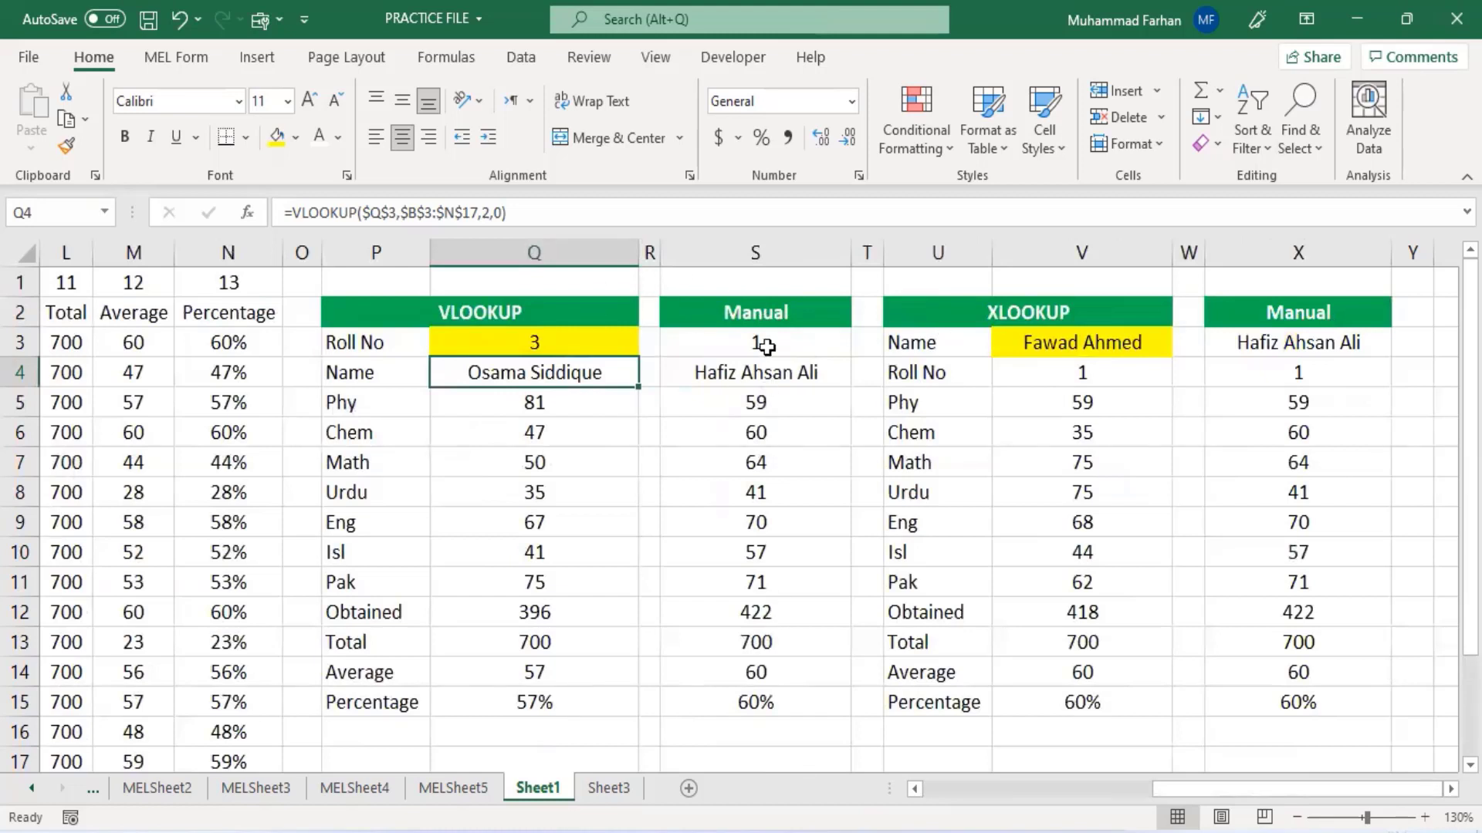
drag(757, 369, 784, 679)
drag(757, 344, 797, 697)
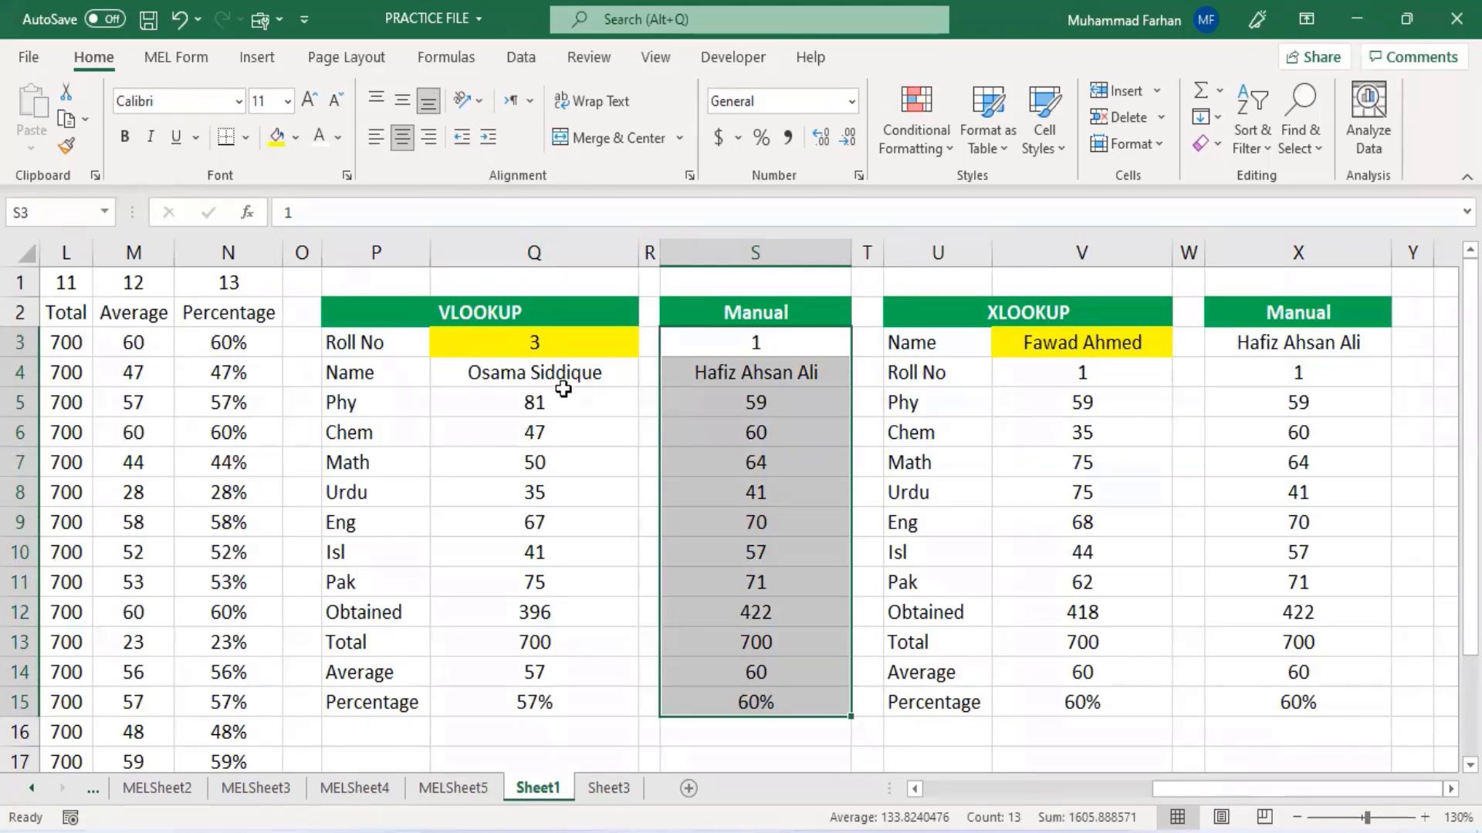
- Enter roll number 4 in the yellow roll number cell Q3
click(562, 342)
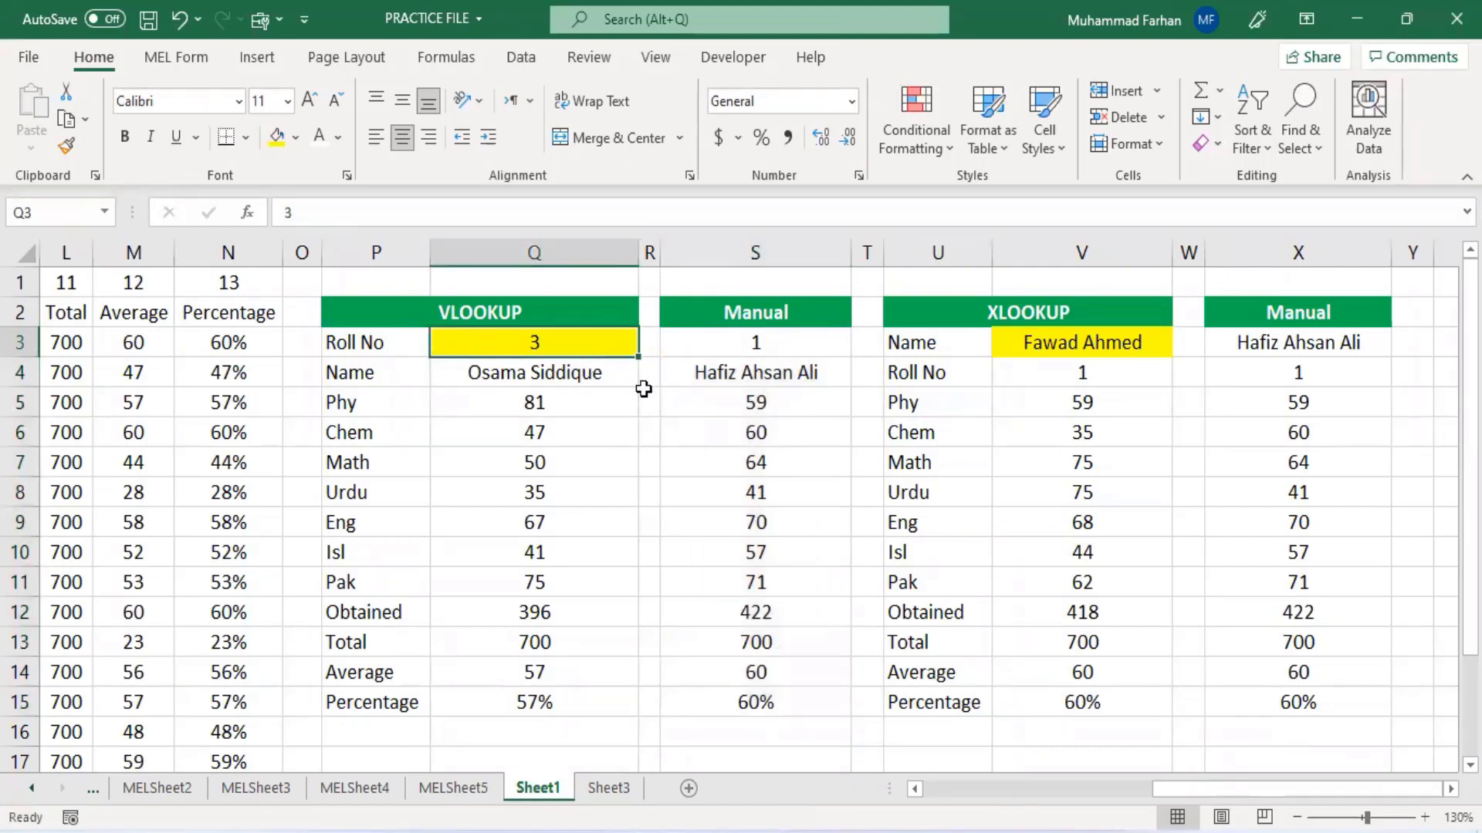
key(Down)
key(Down)
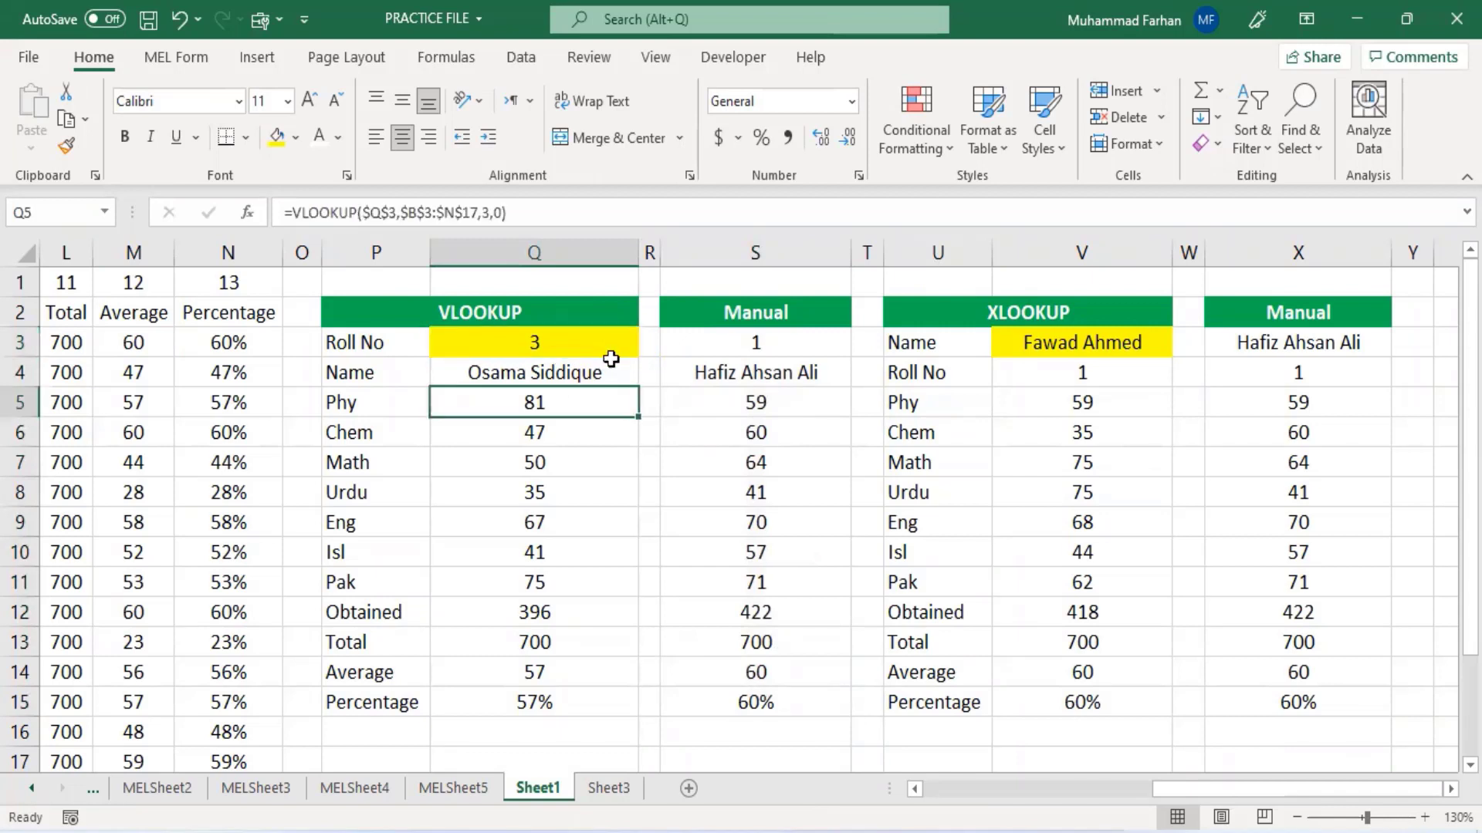
key(Up)
key(Up)
text(4)
key(Return)
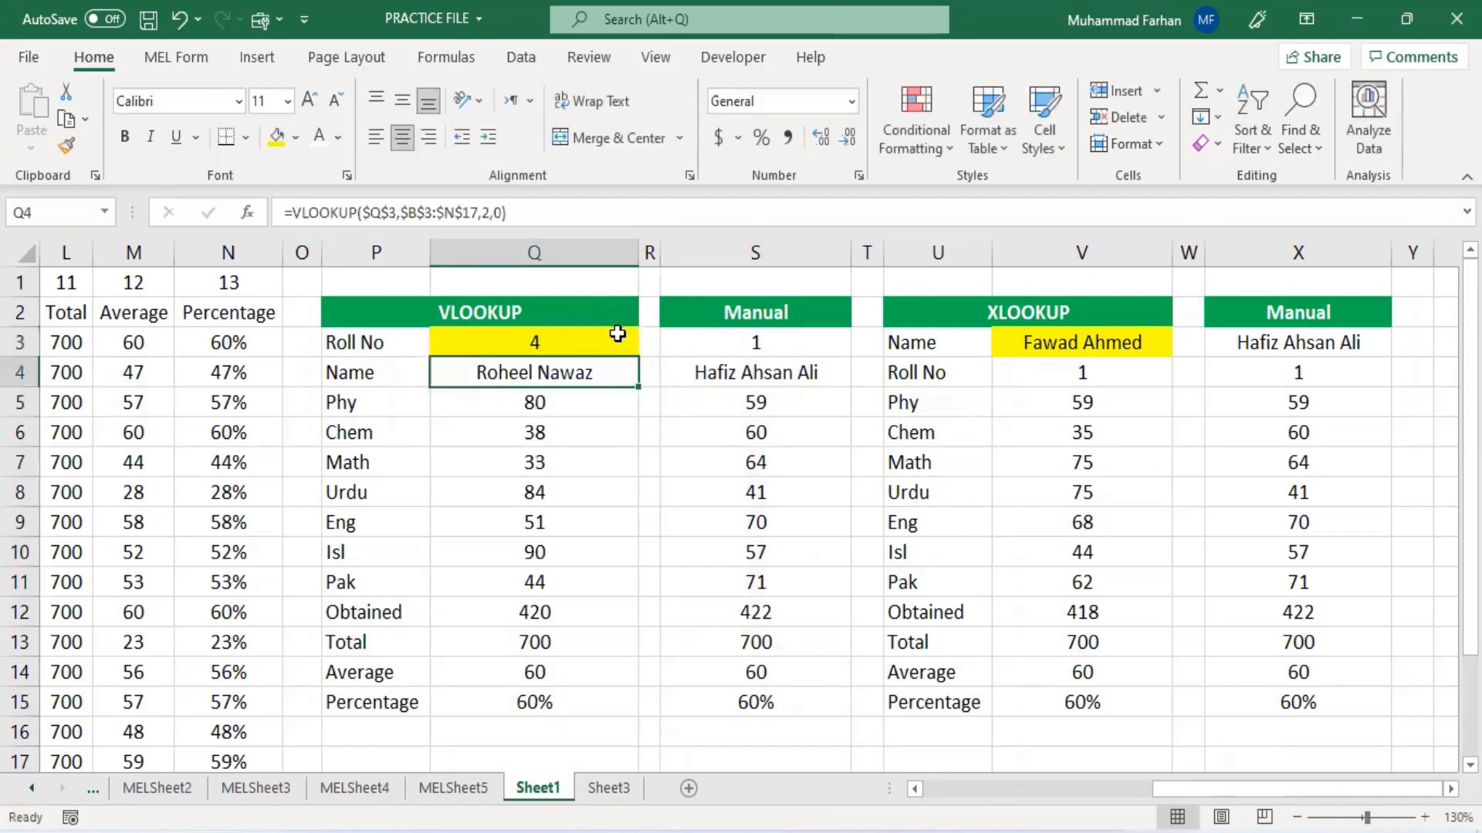
- Add List data validation to Q3 with the roll numbers in B3:B17 as its source
click(617, 333)
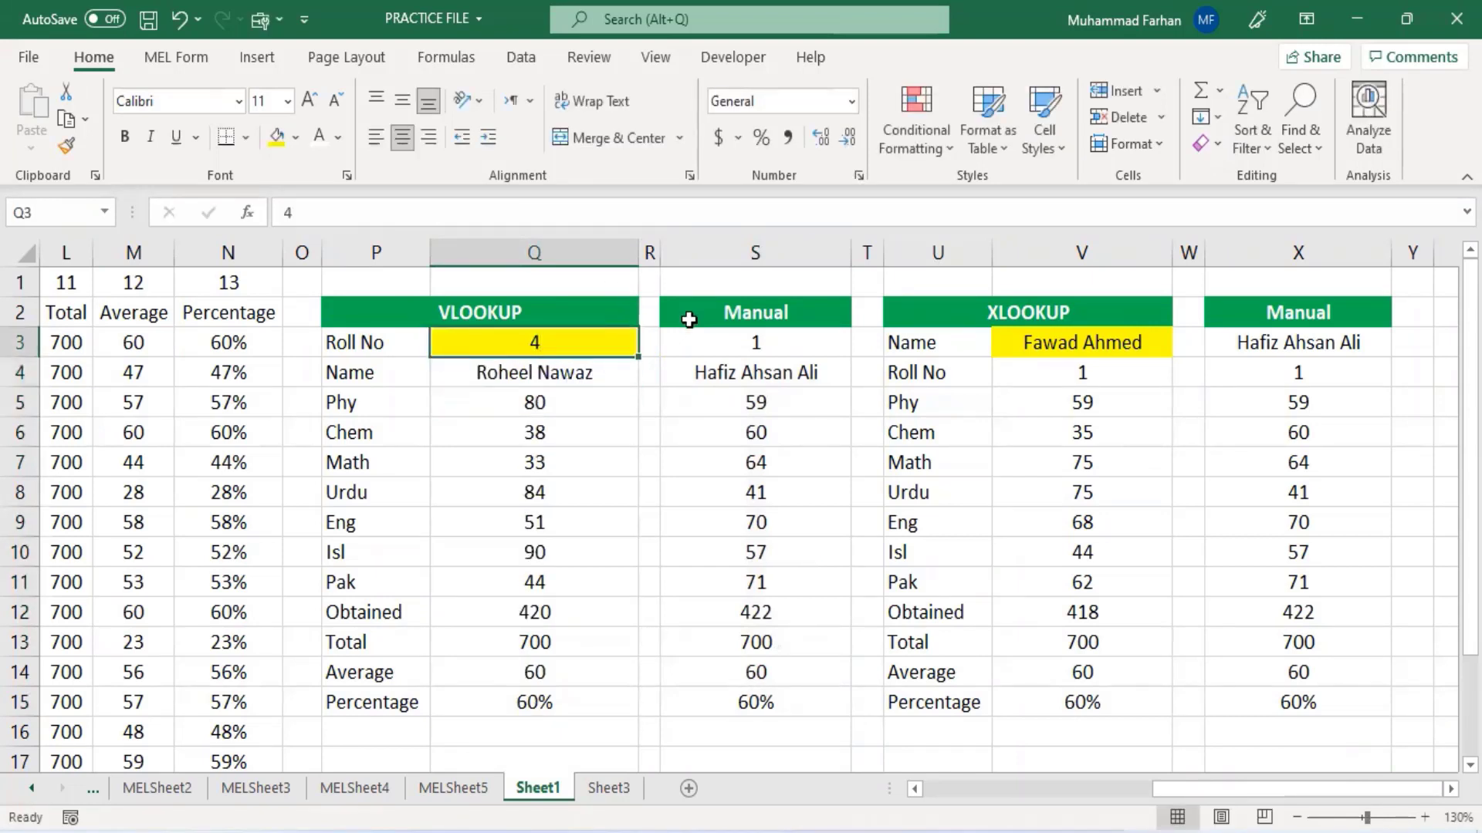
click(521, 57)
click(1118, 144)
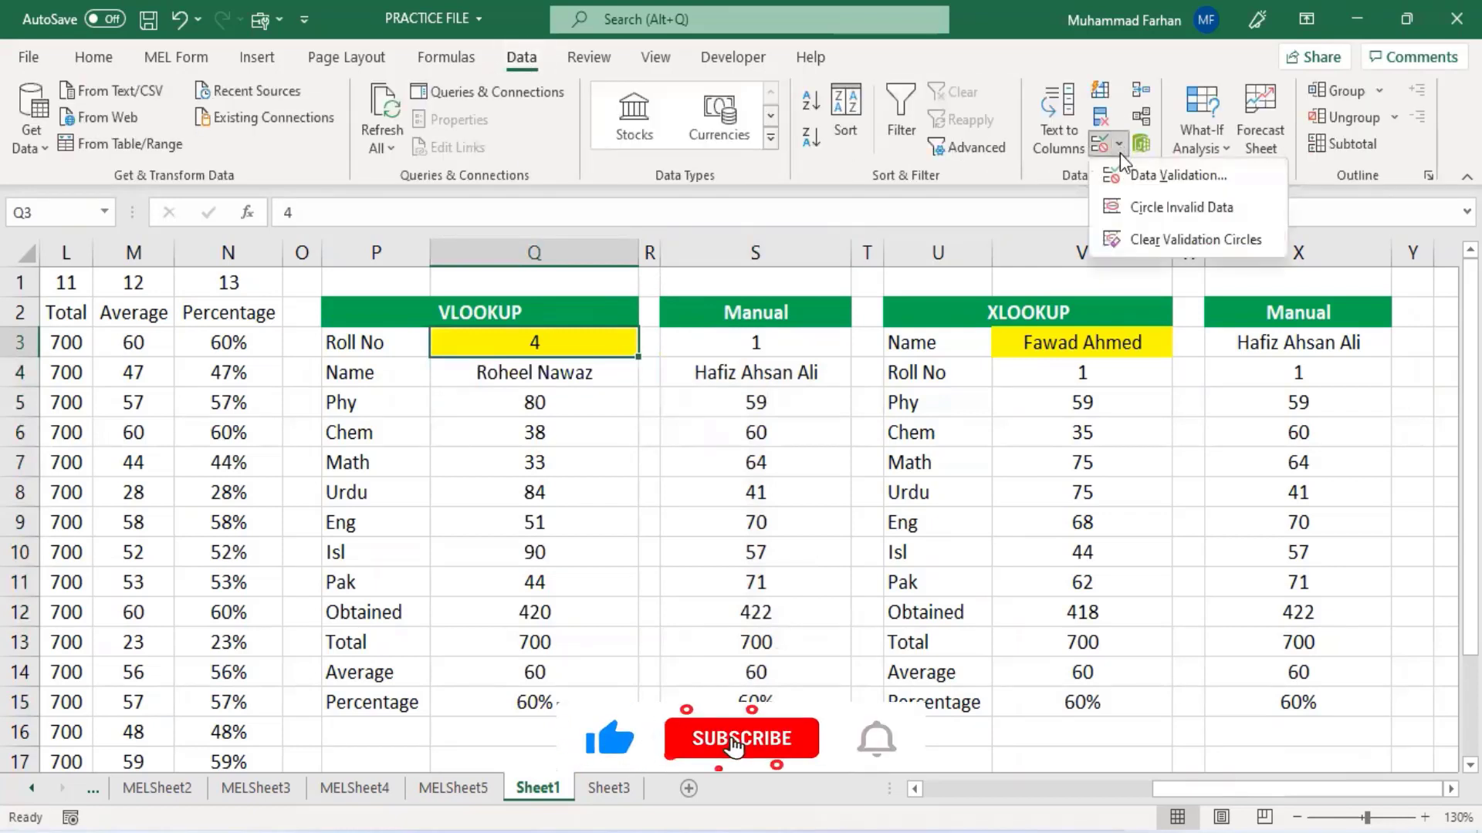
click(1150, 172)
click(1053, 370)
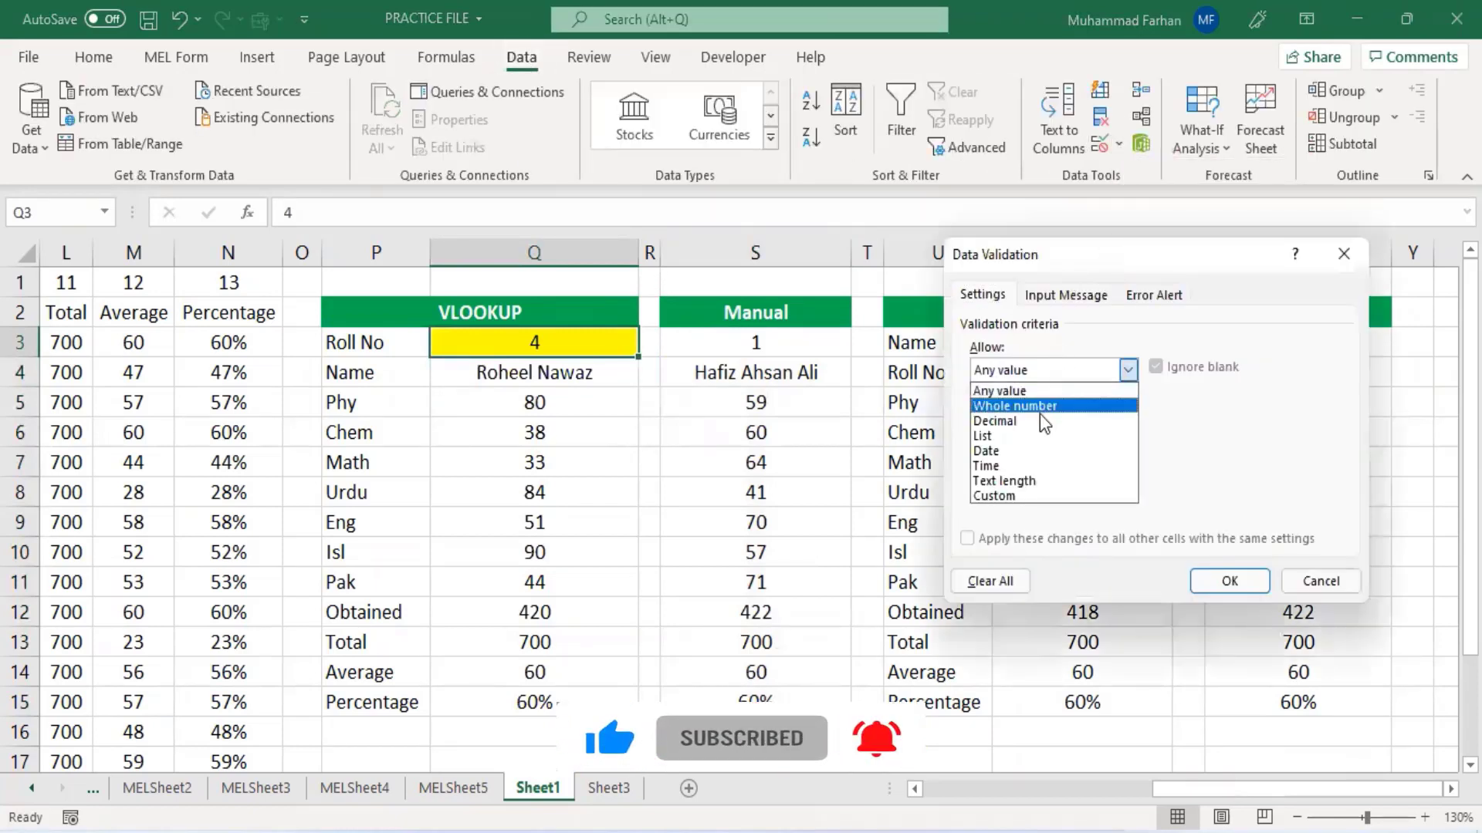
click(1039, 437)
click(1105, 463)
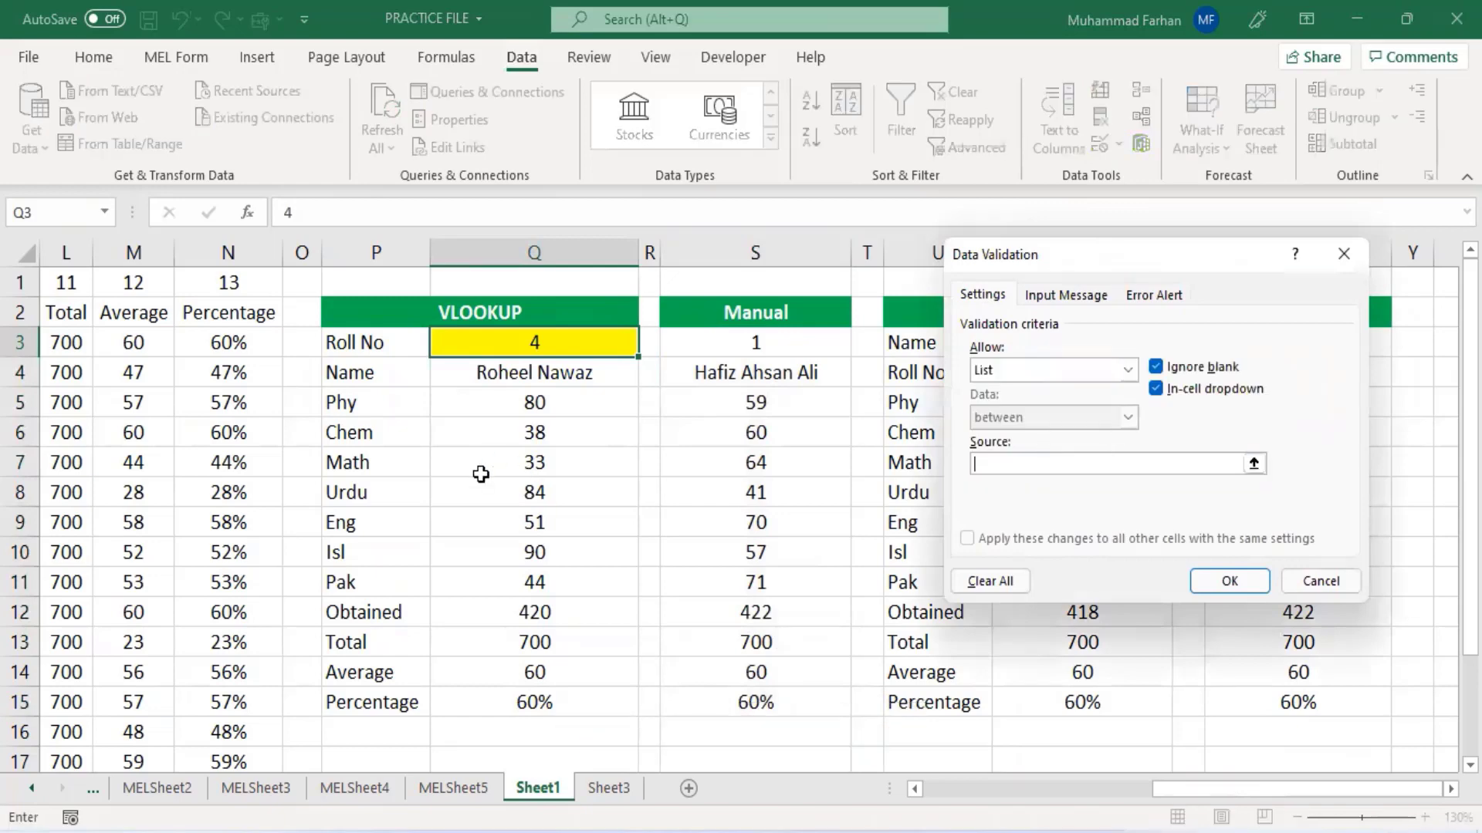
drag(1186, 790, 957, 789)
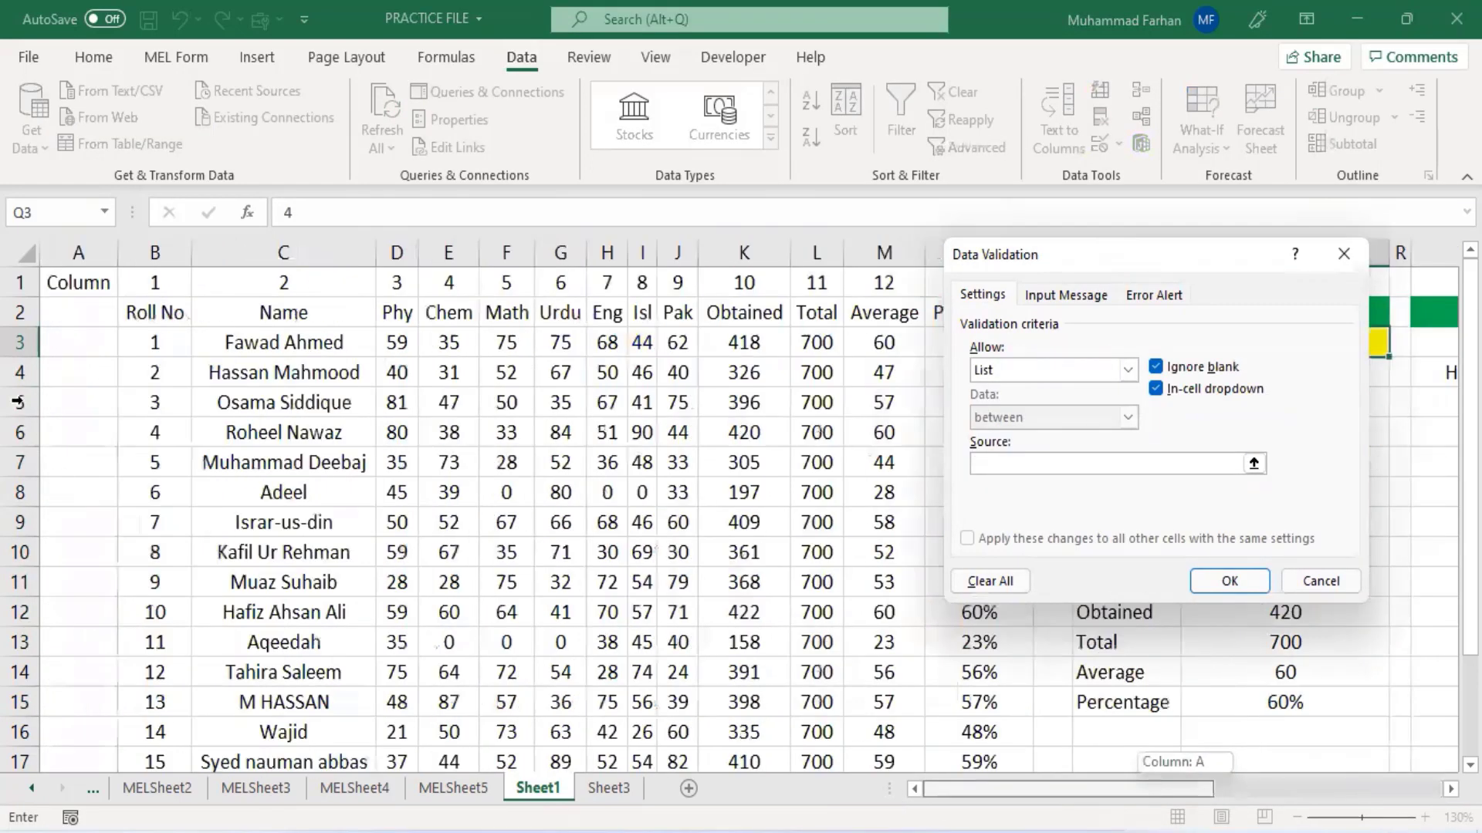
drag(154, 342, 158, 763)
click(1224, 590)
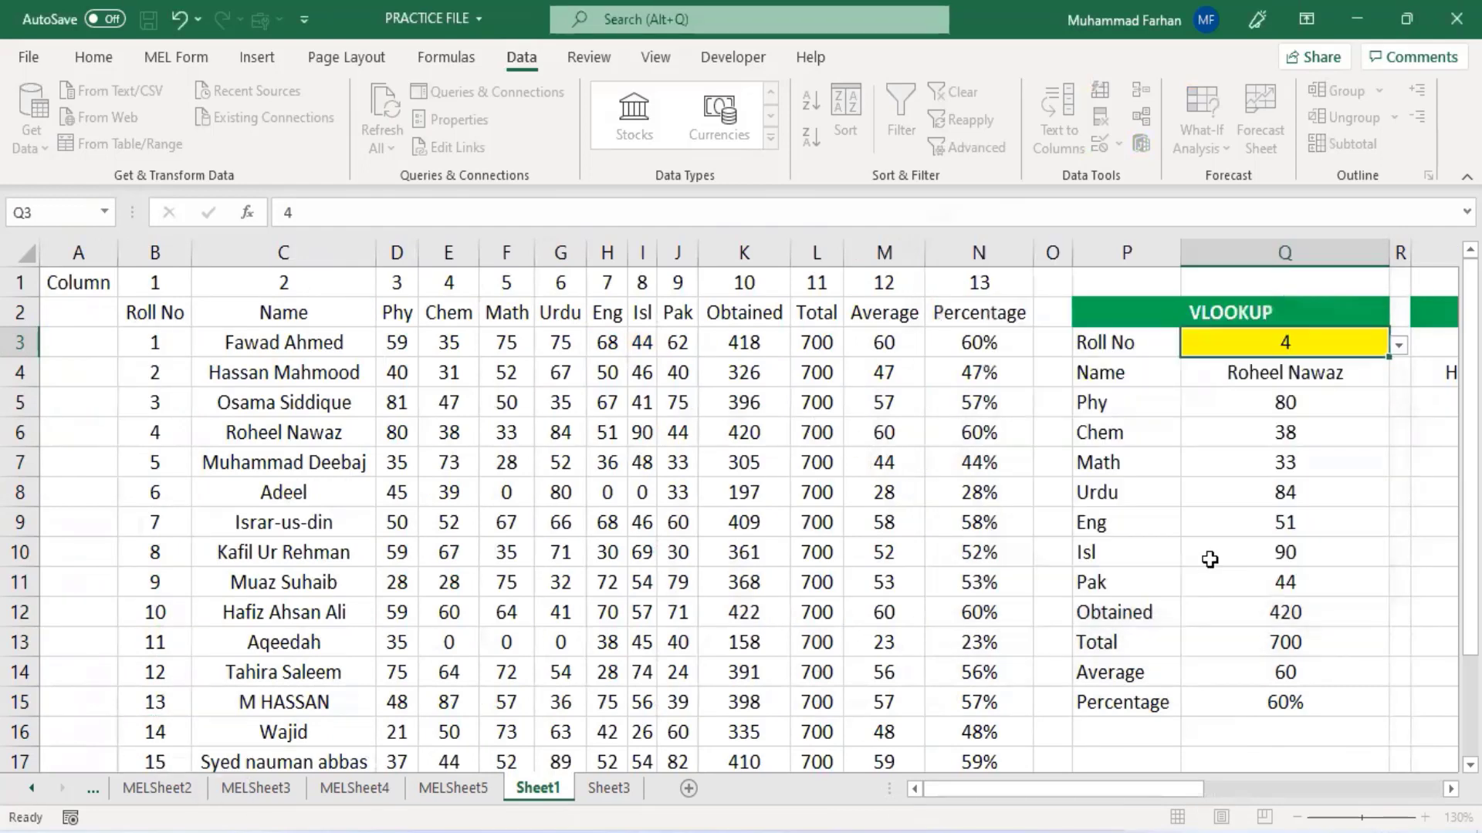
- Pick roll numbers 5, 9, 11 and 12 in turn from Q3's dropdown list
drag(1173, 790, 1381, 787)
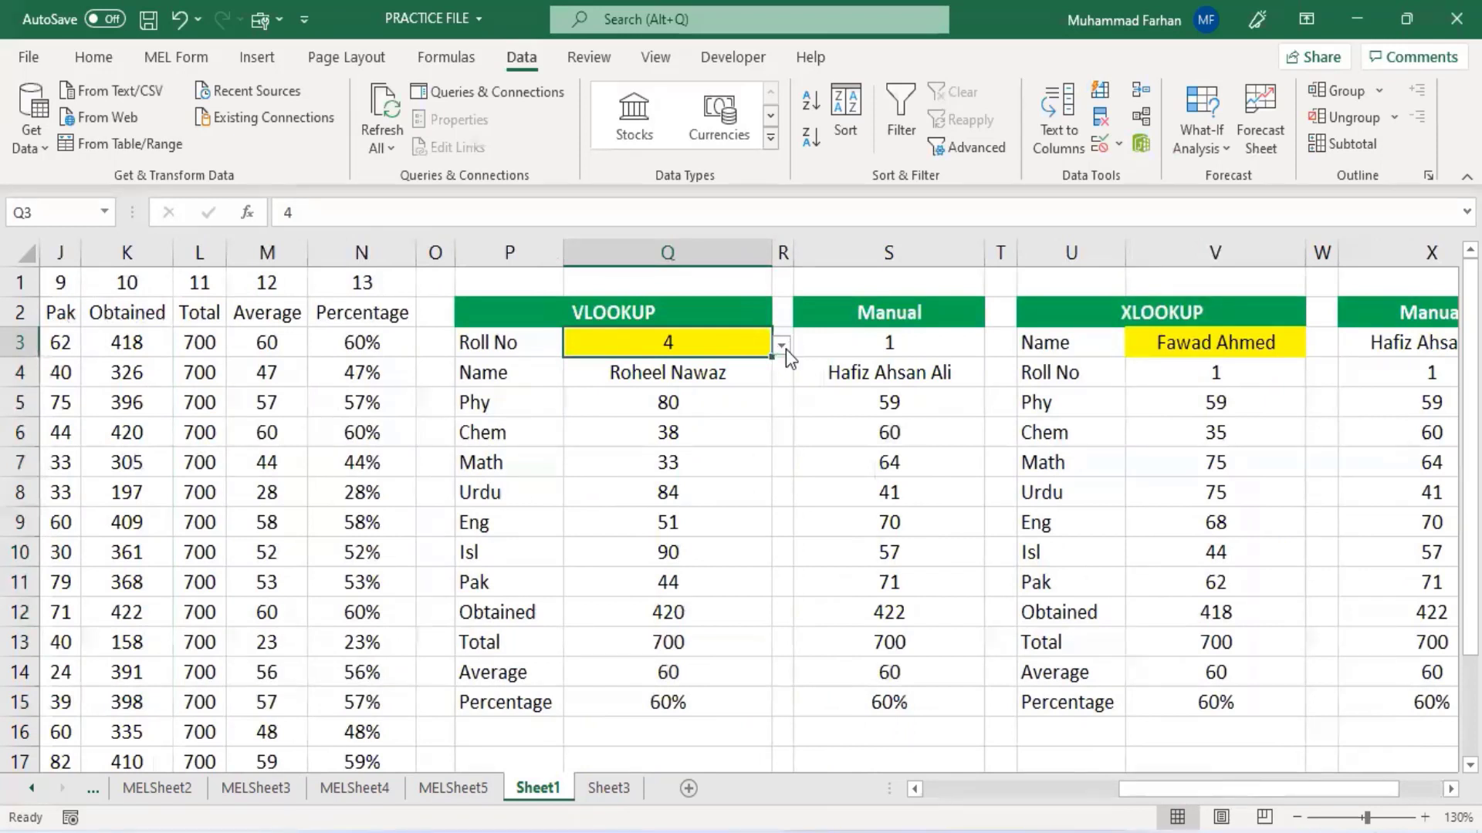
click(784, 347)
click(716, 390)
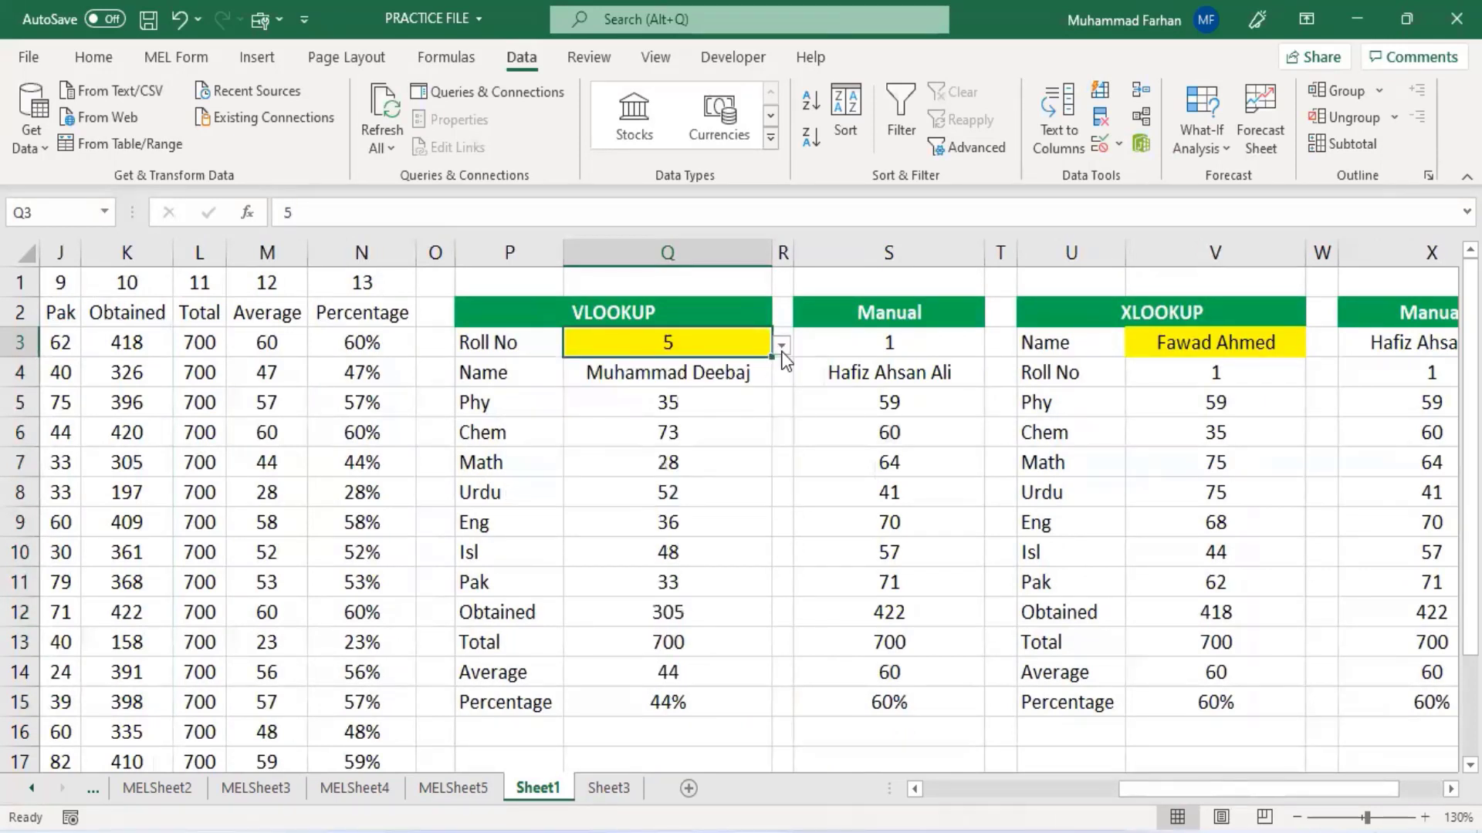
click(782, 346)
click(694, 407)
click(782, 345)
click(729, 406)
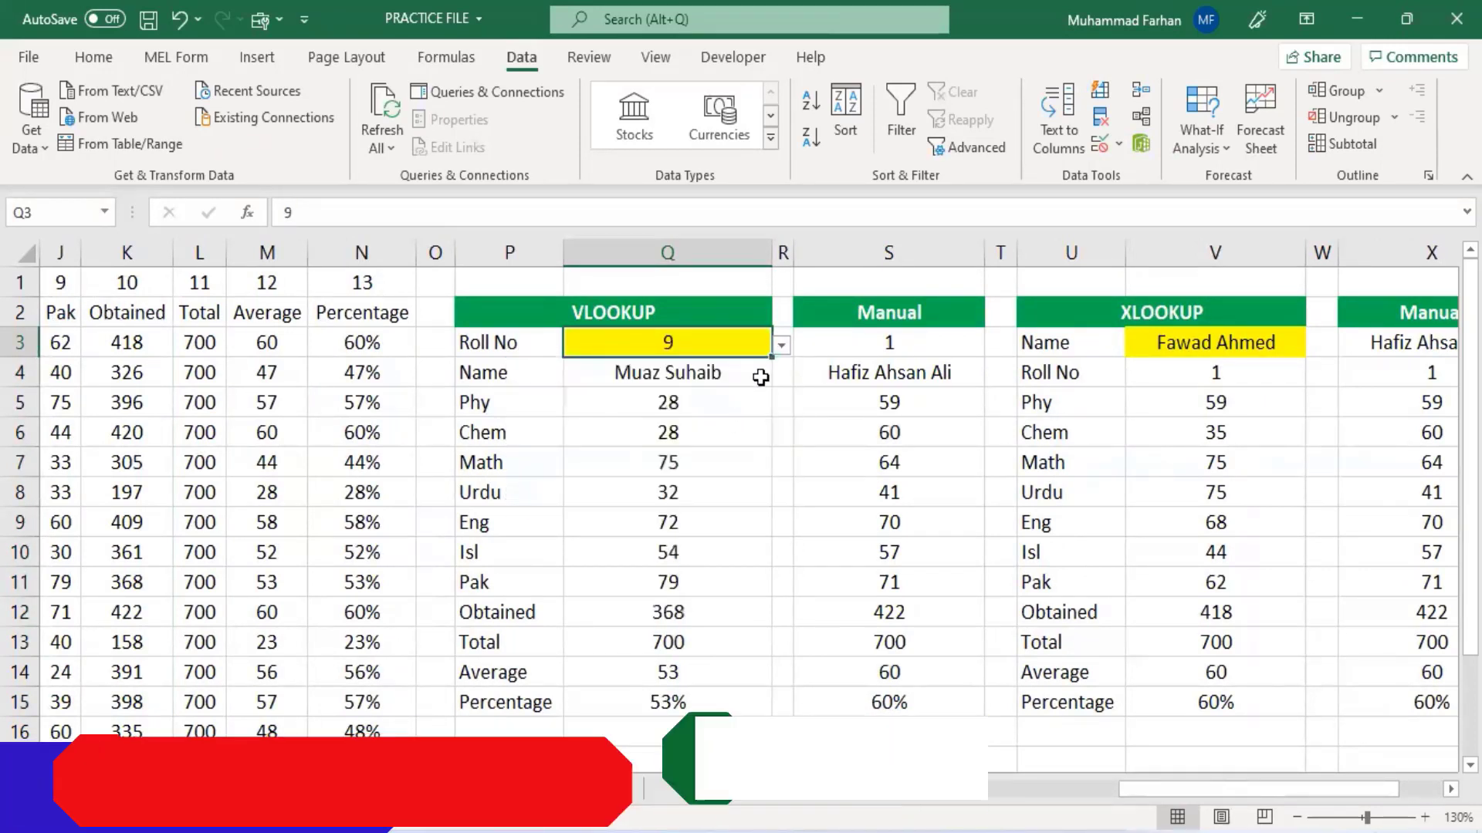
click(782, 345)
click(717, 434)
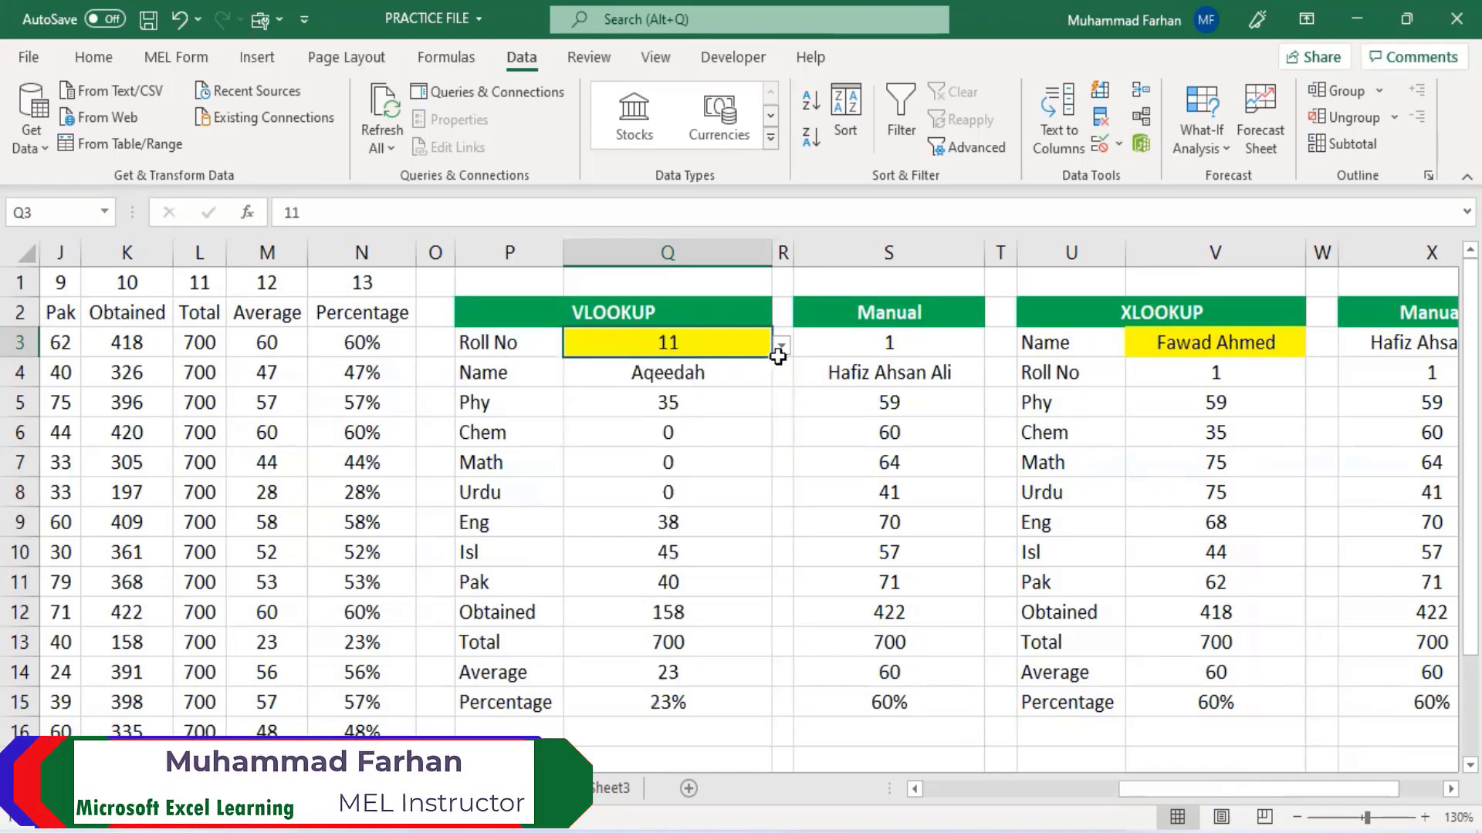
click(778, 360)
click(750, 352)
click(782, 346)
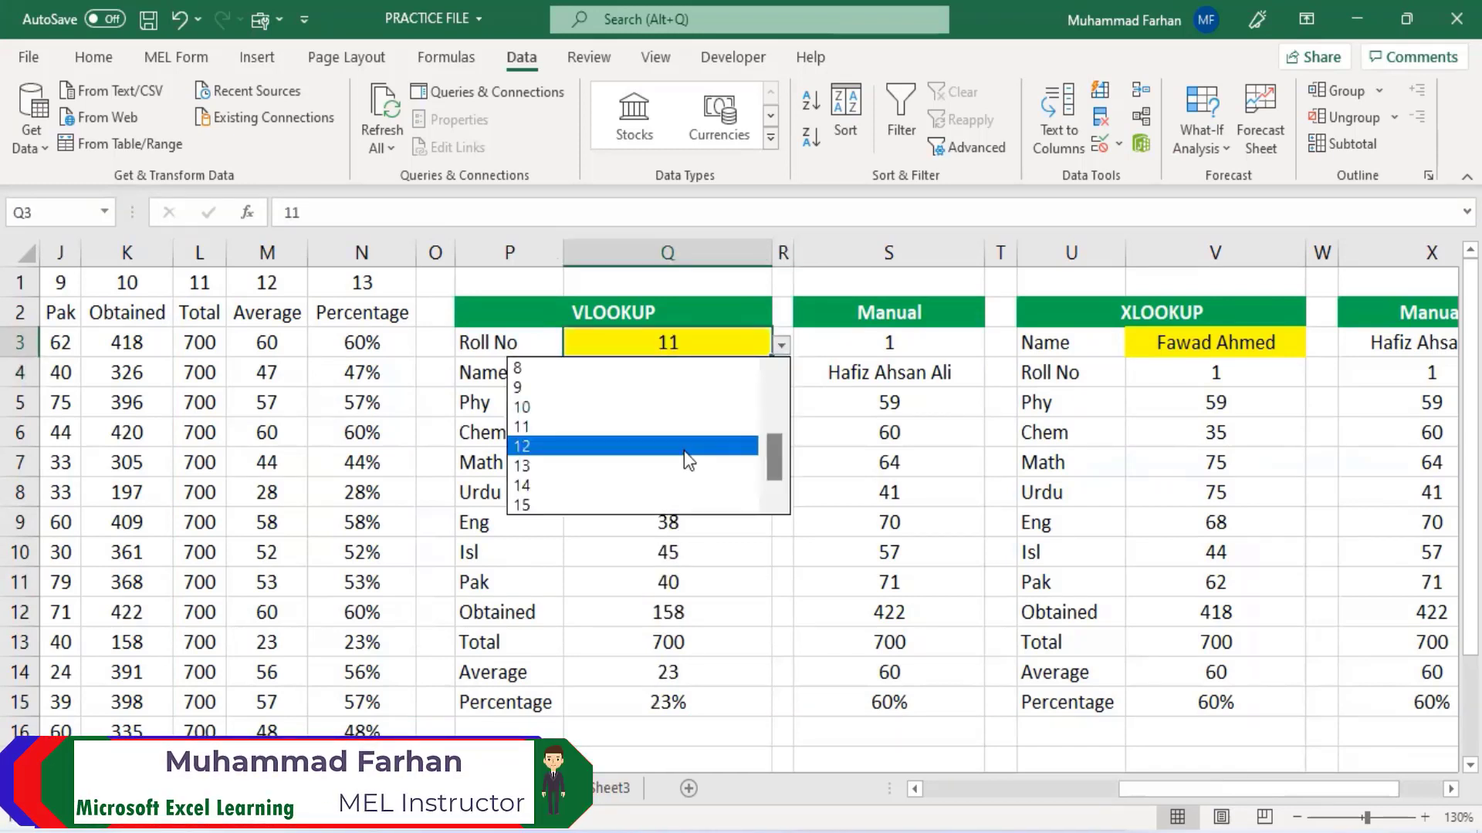
click(685, 448)
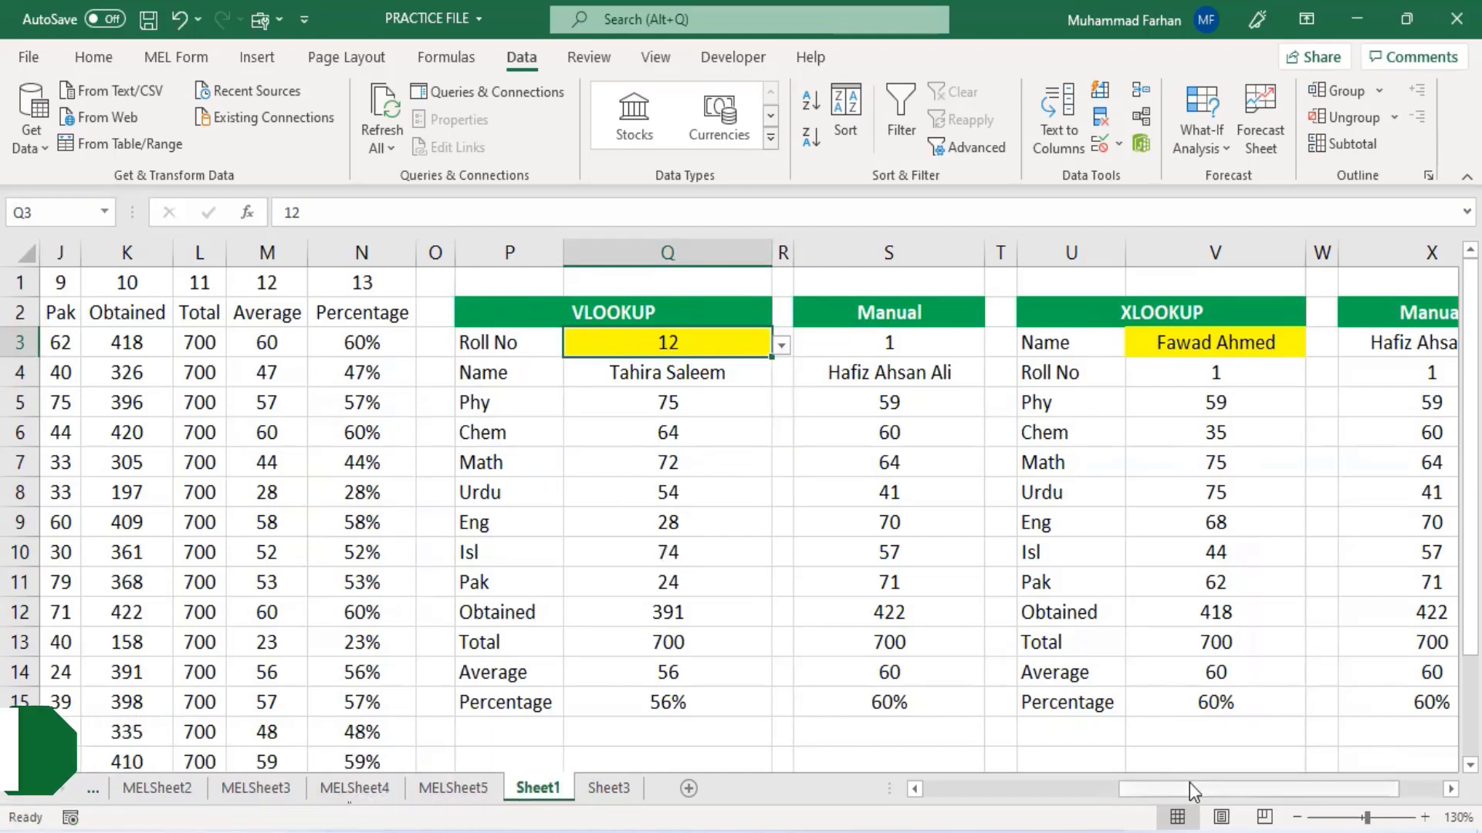
- Copy the Roll No lookup block P18:Q20 and paste it starting at U18
drag(1188, 782, 1331, 799)
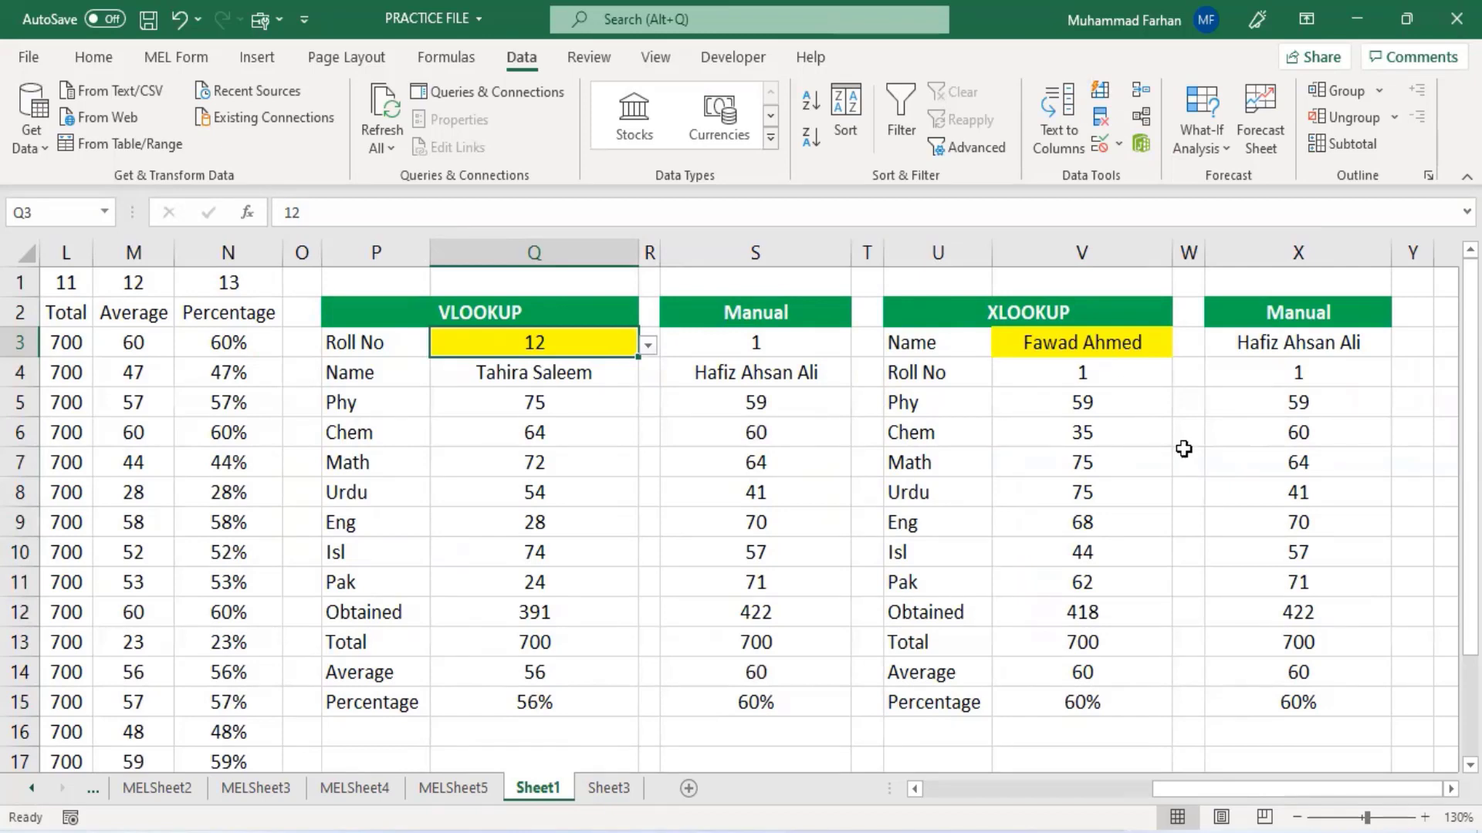
scroll(1182, 428, down, 2)
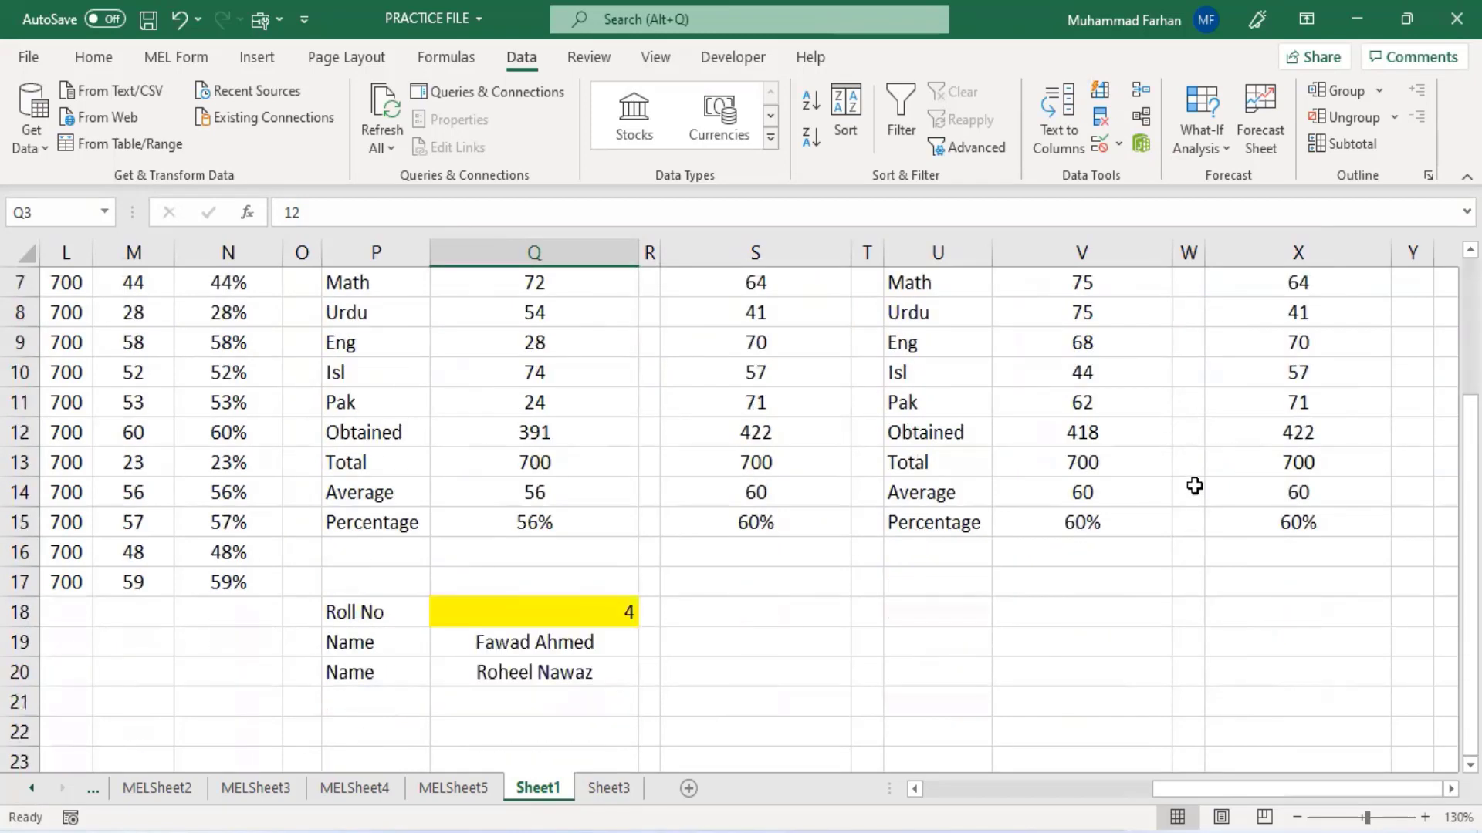
drag(357, 611, 517, 664)
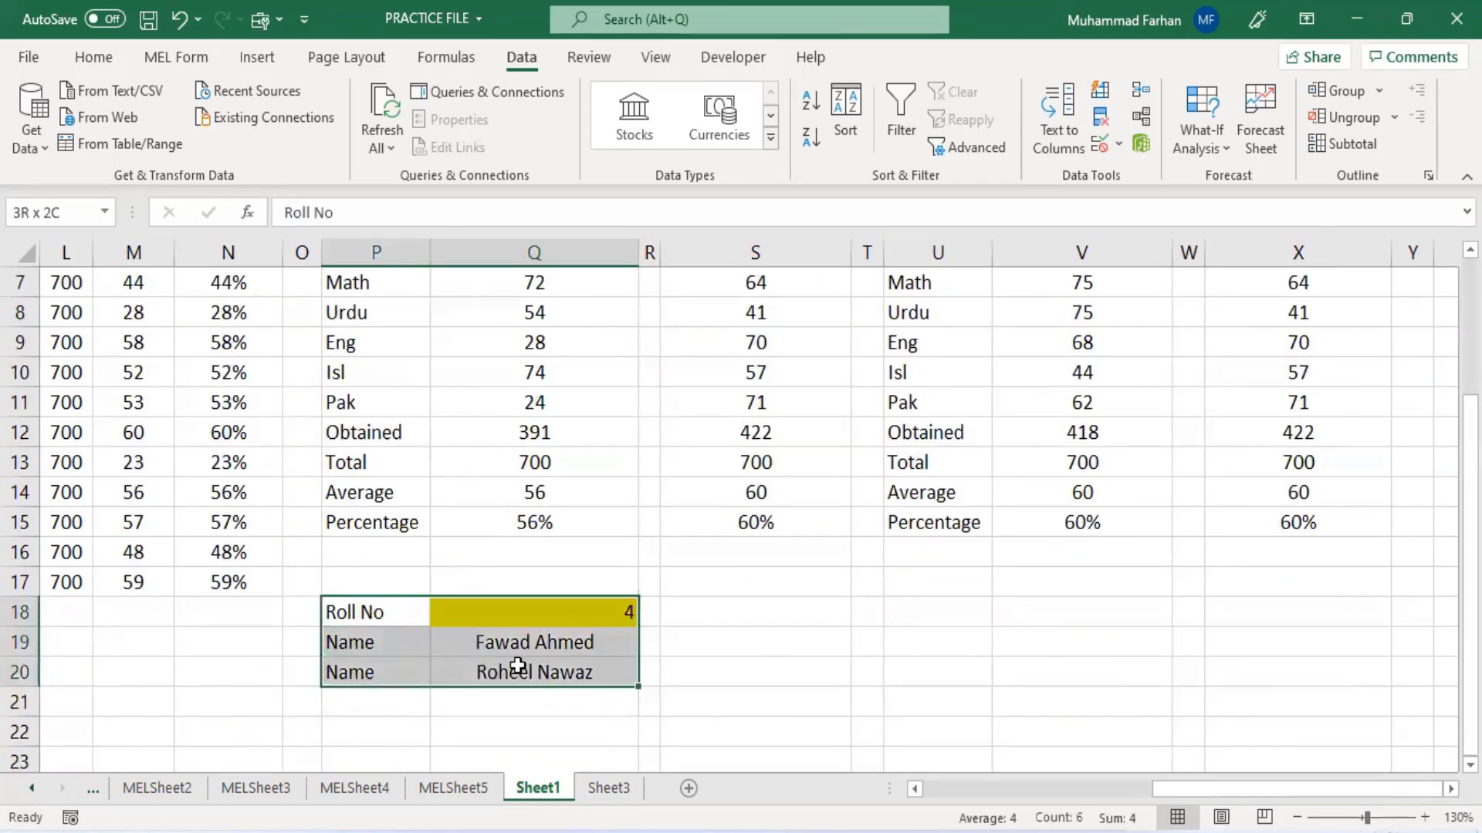
key(ctrl+c)
click(945, 610)
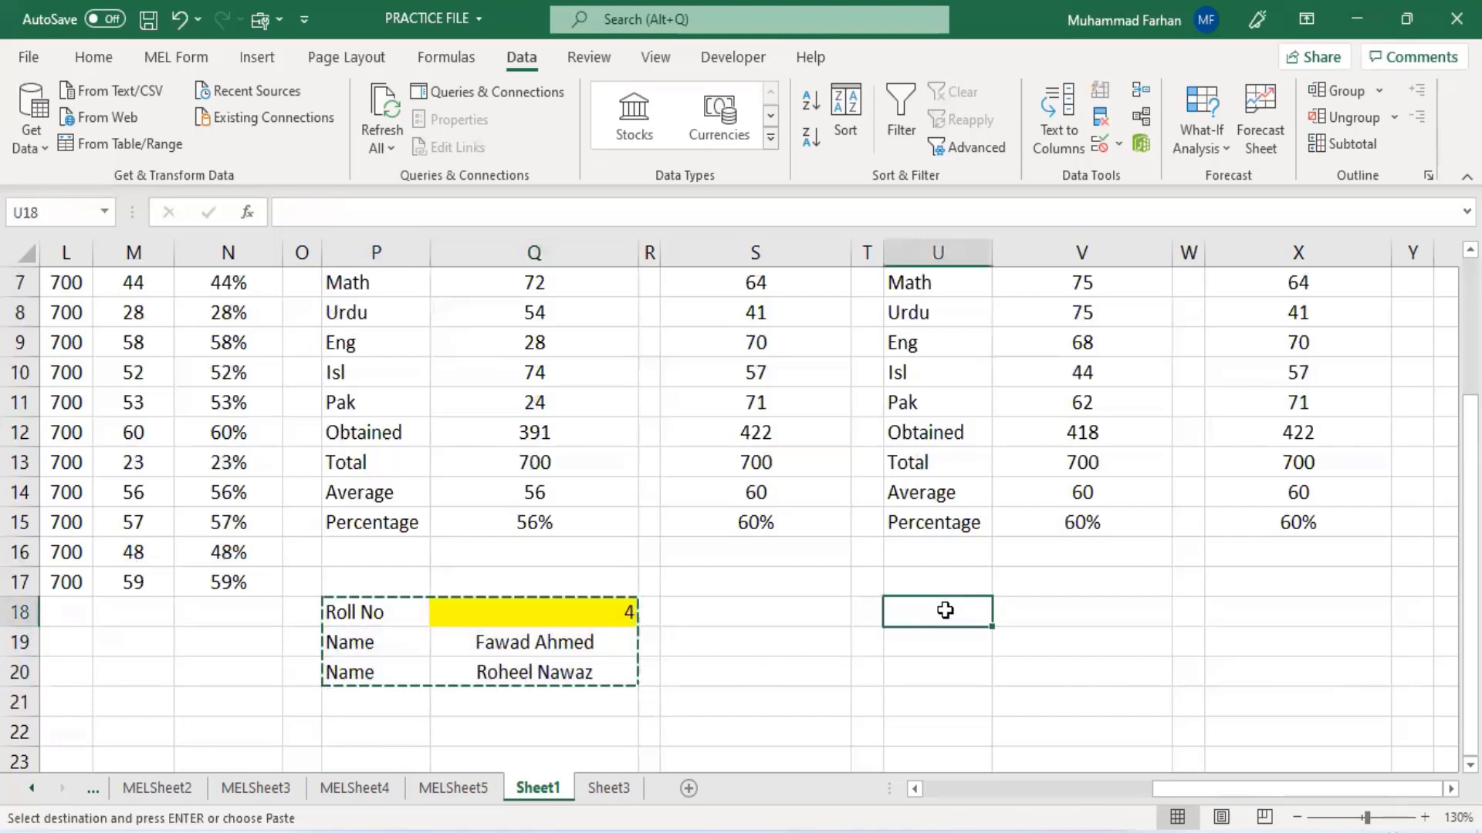
key(ctrl+v)
click(1262, 633)
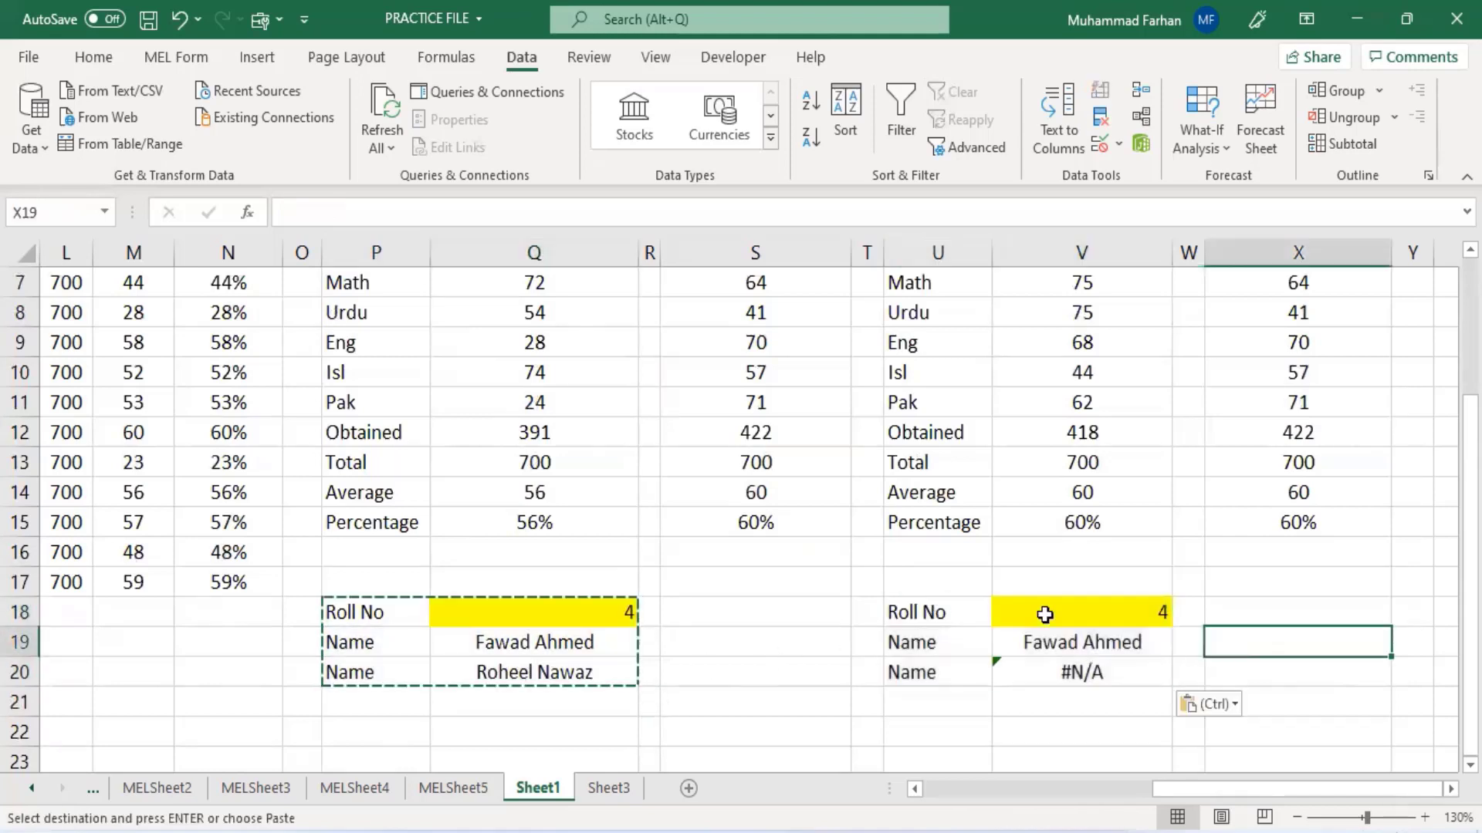
- Relabel U18 as Name and enter the first student's full name in the yellow cell V18
click(916, 614)
text(Namre)
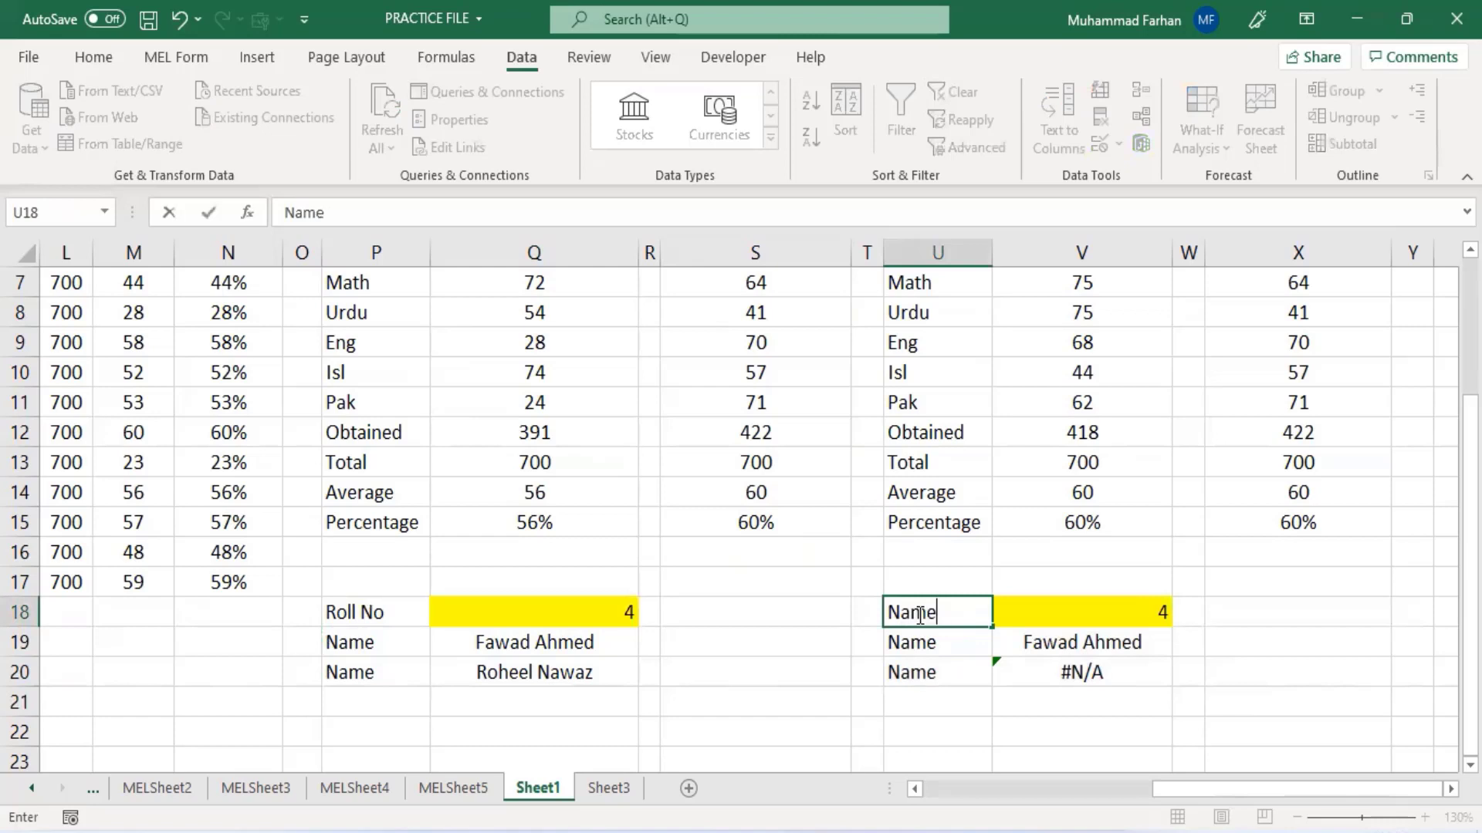
key(Tab)
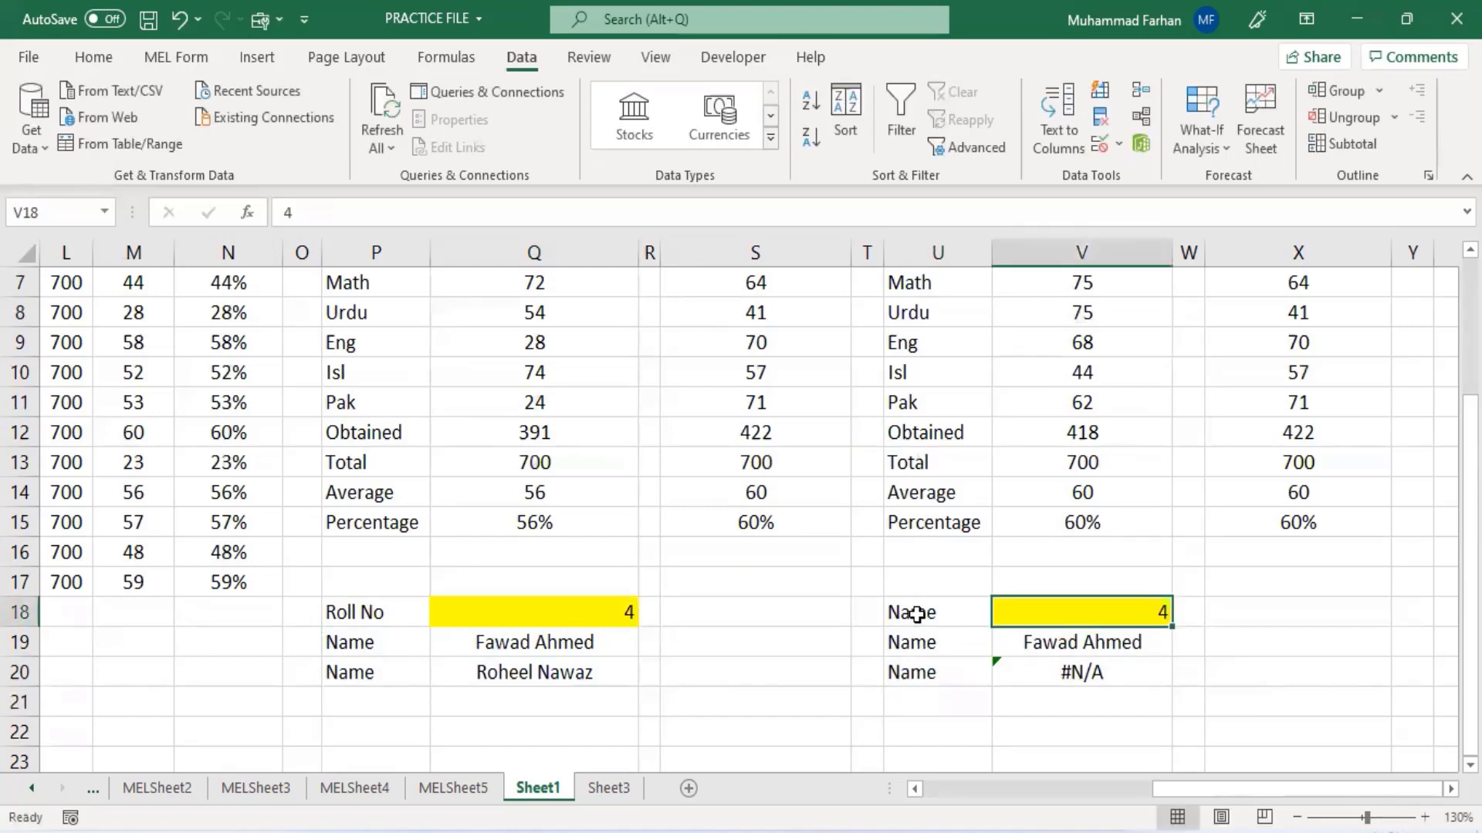
text(Fawad)
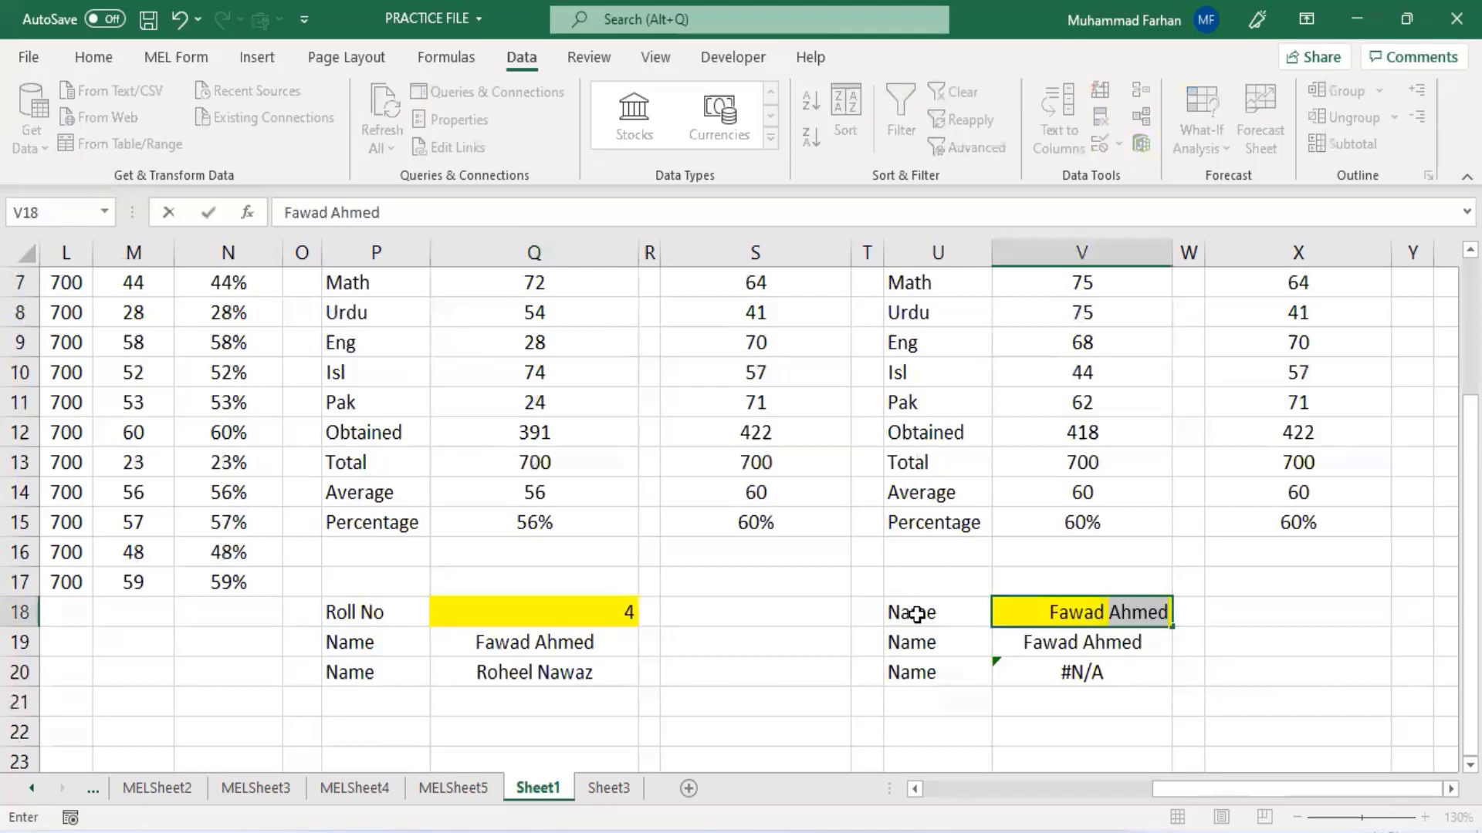
key(Tab)
- Relabel U19 and U20 as Roll No
click(1103, 644)
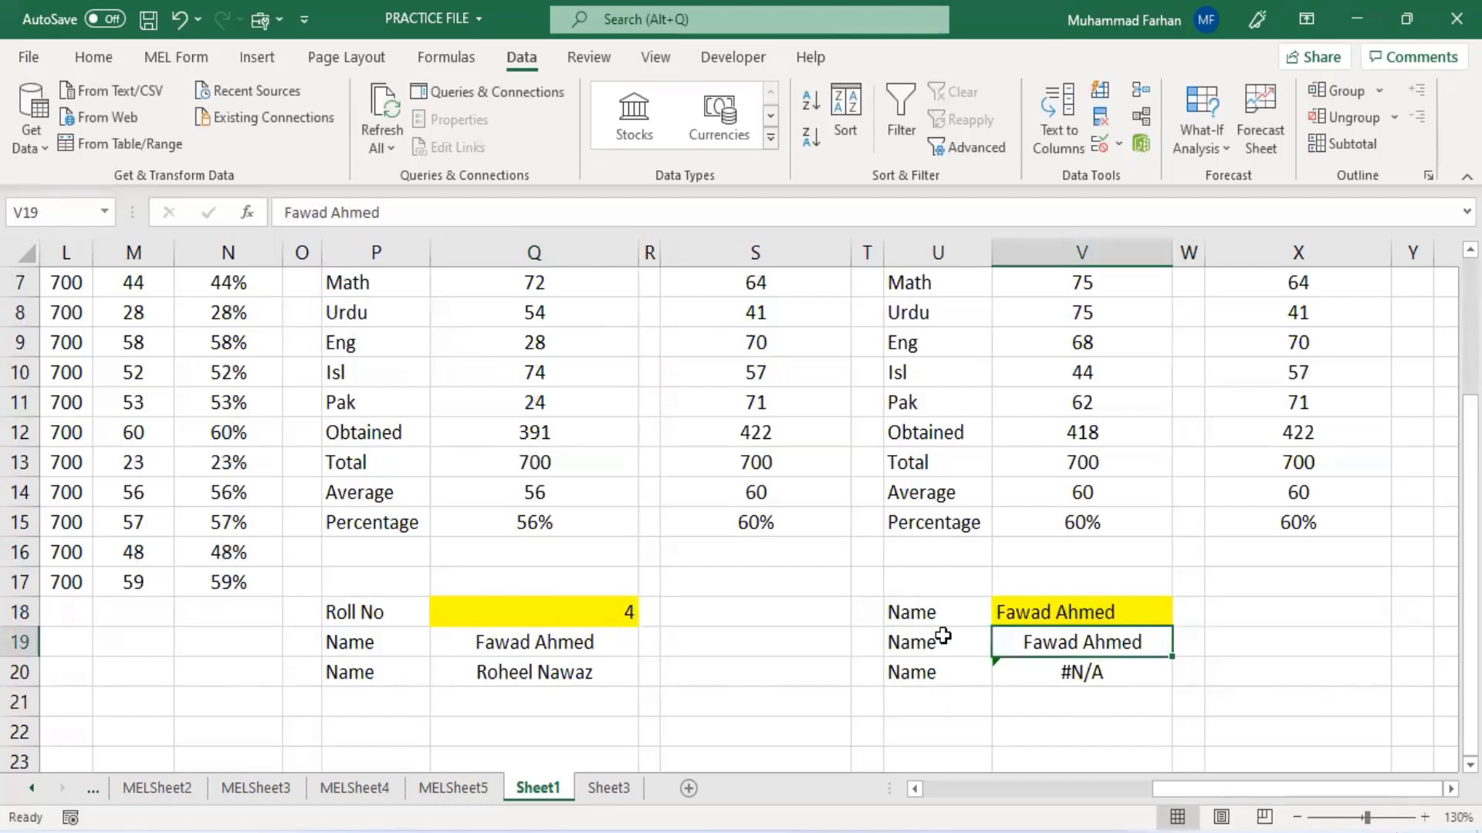
click(953, 643)
text(Roll)
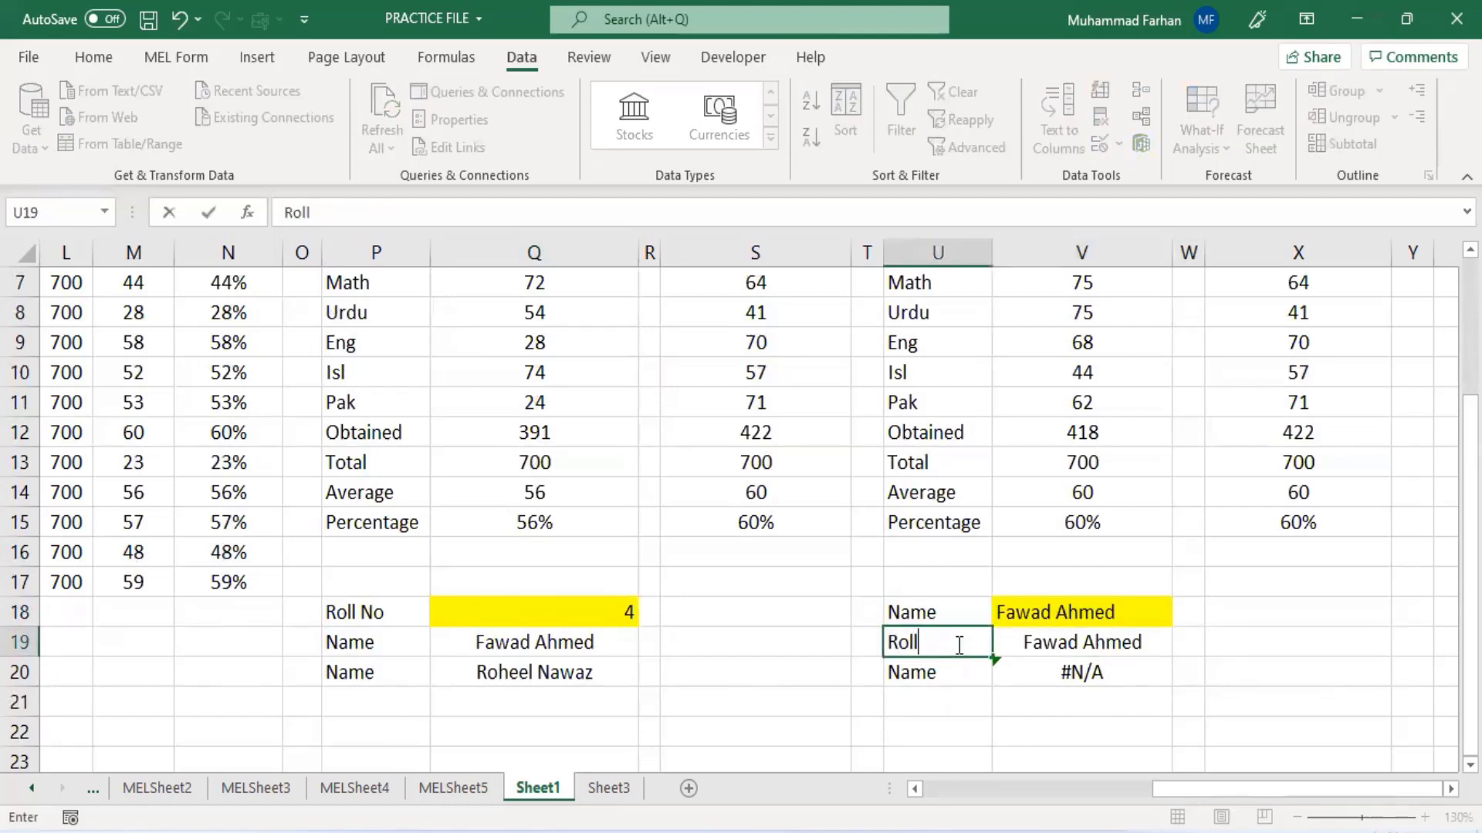
text( No)
key(Tab)
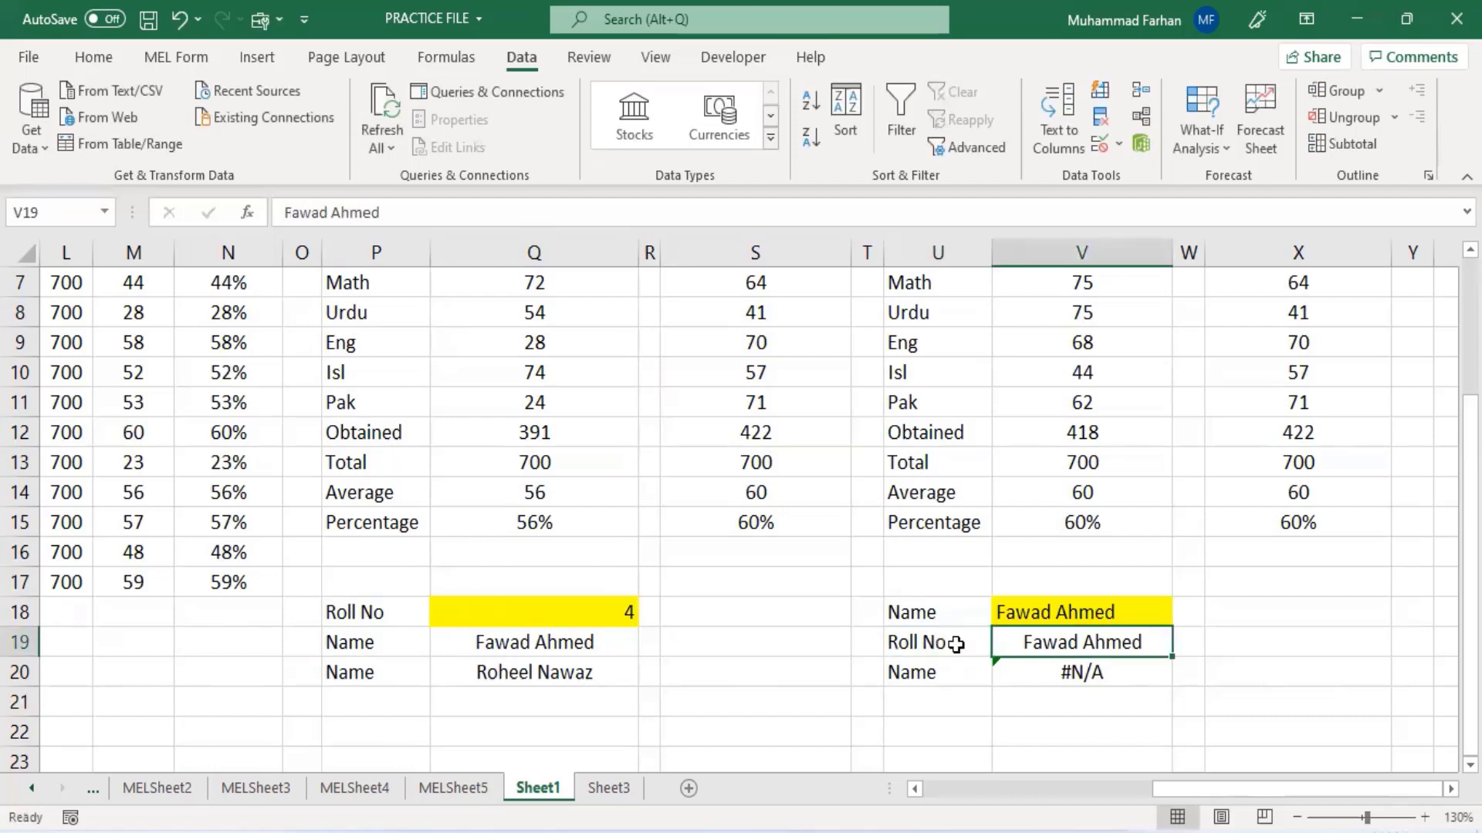
click(943, 679)
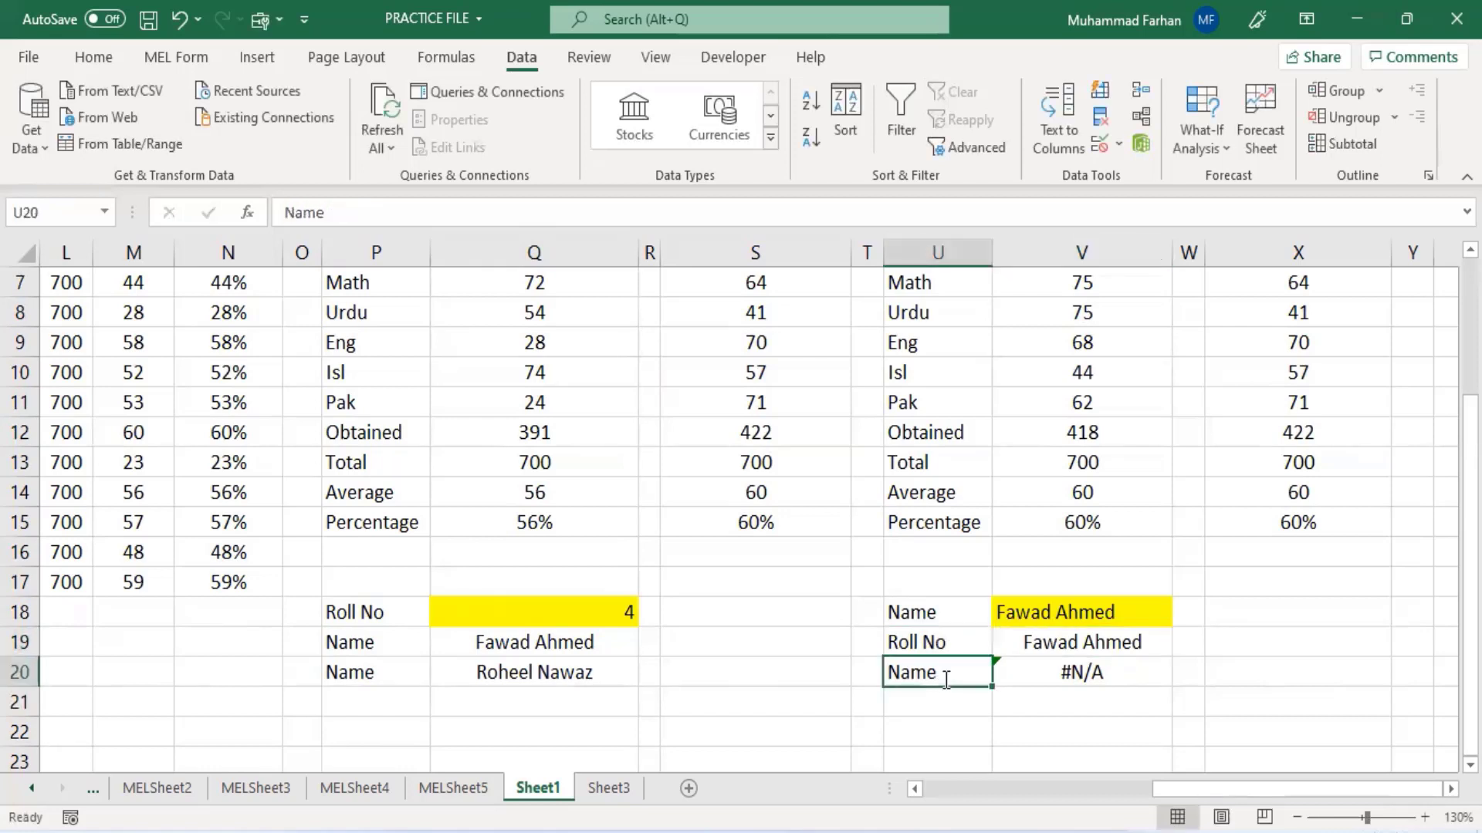
text(Roll)
key(Tab)
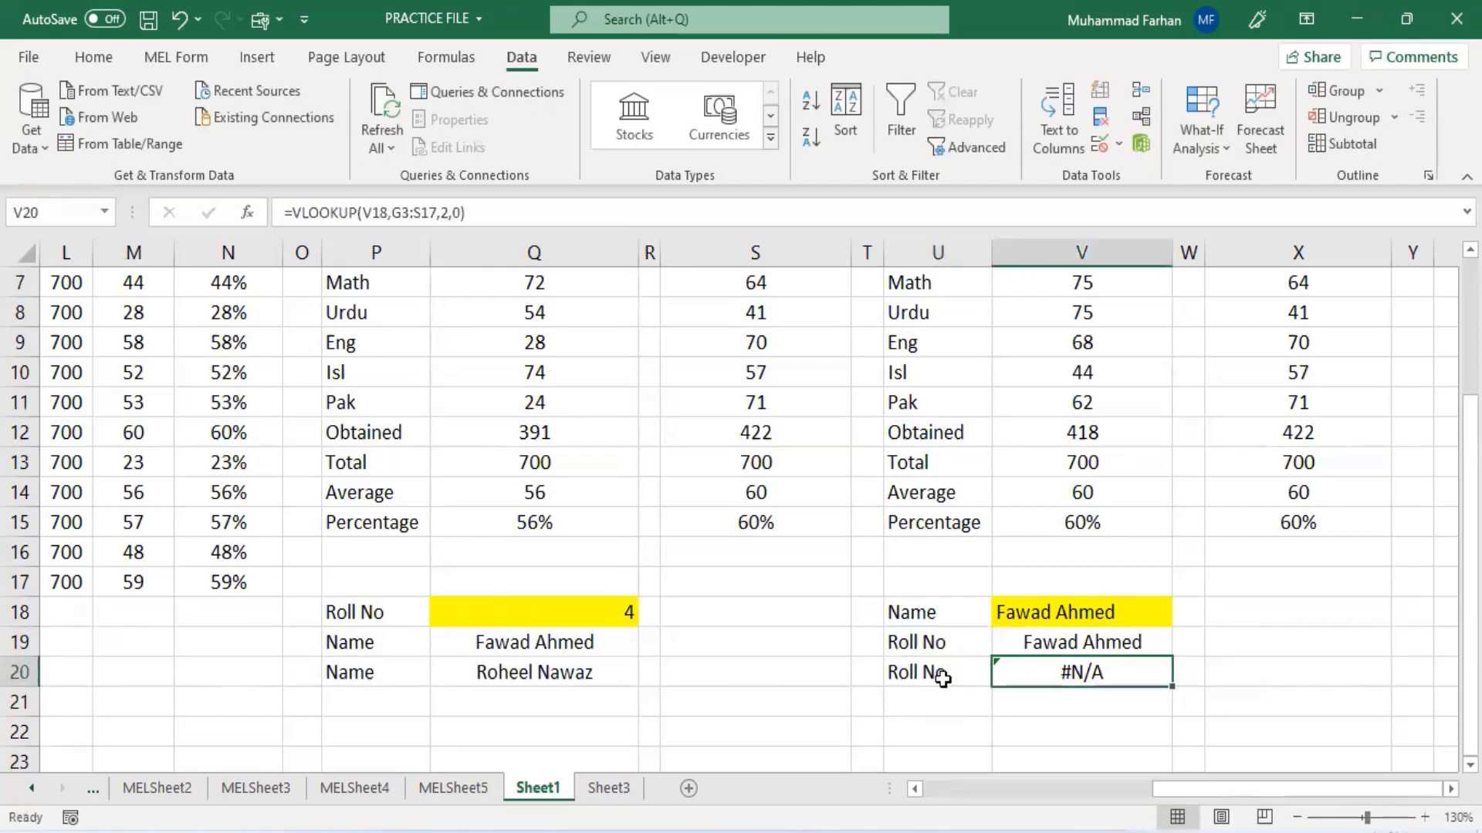
- Enter 1 as the roll number in V19
click(1074, 645)
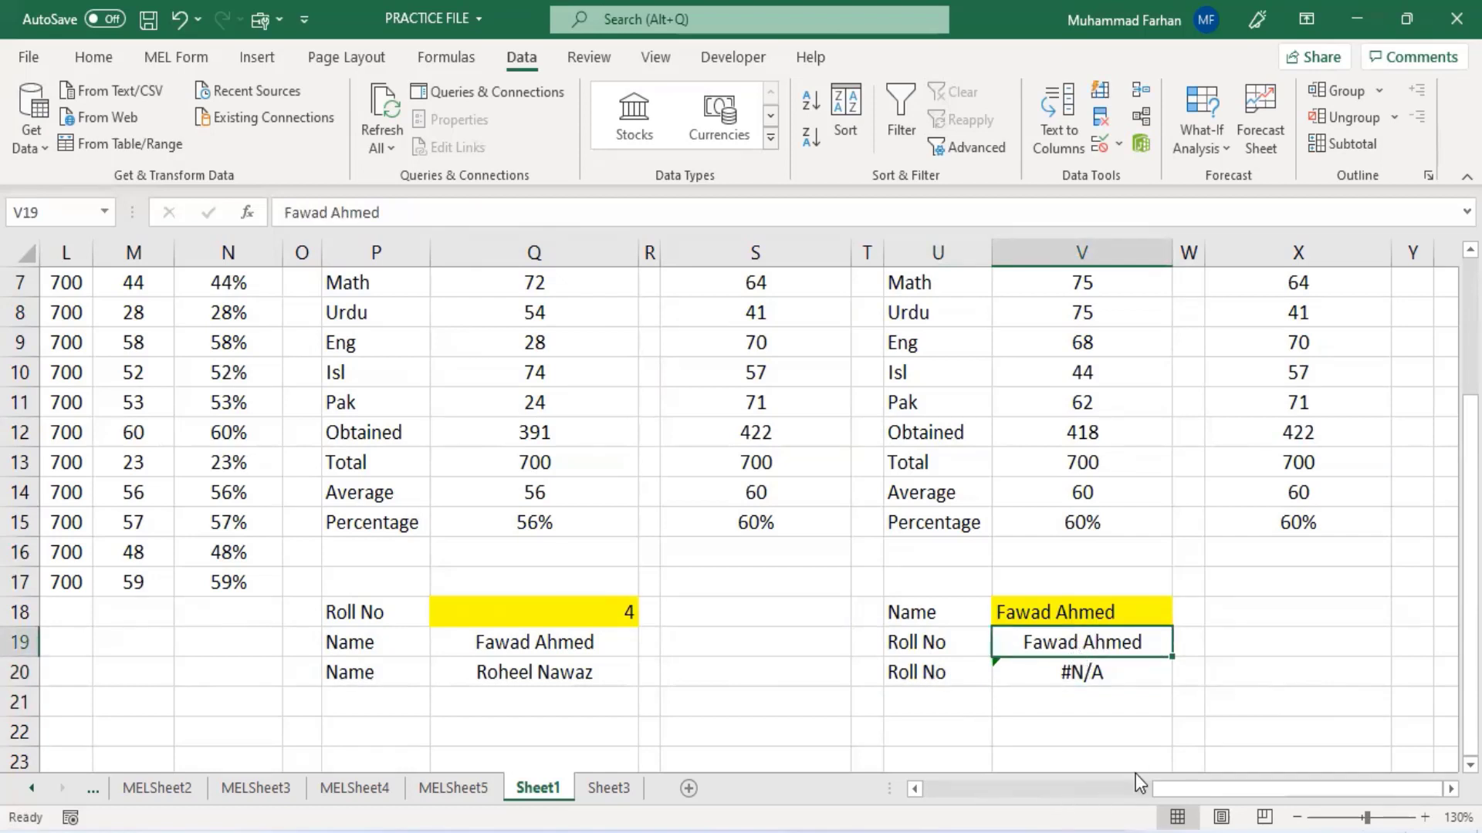
text(1)
click(1117, 698)
- Replace V20's formula with =XLOOKUP(V18,C3:C17,B3:B17) to return the roll number for the name in V18
click(1096, 670)
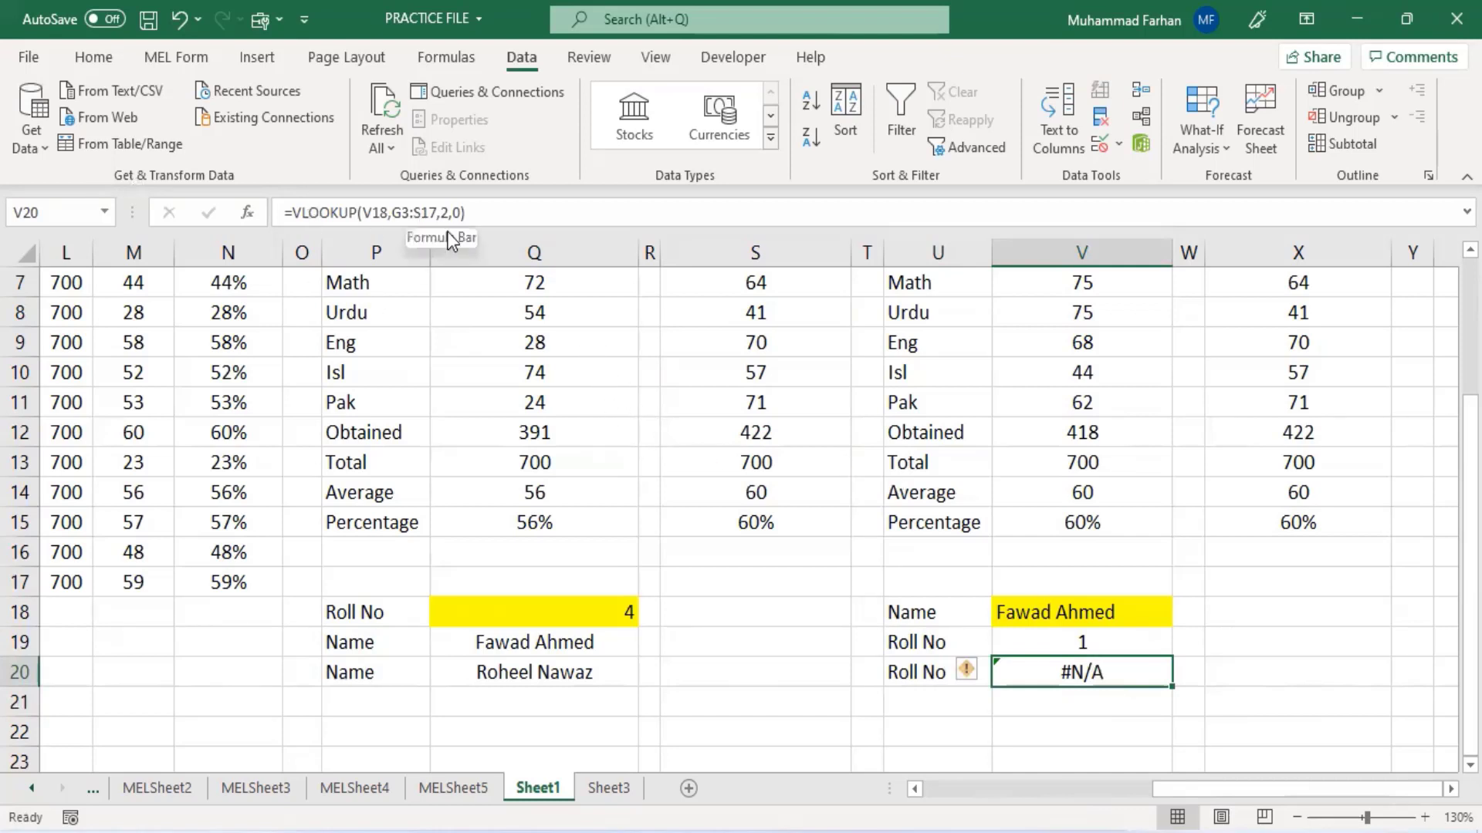
drag(536, 214, 240, 194)
key(BackSpace)
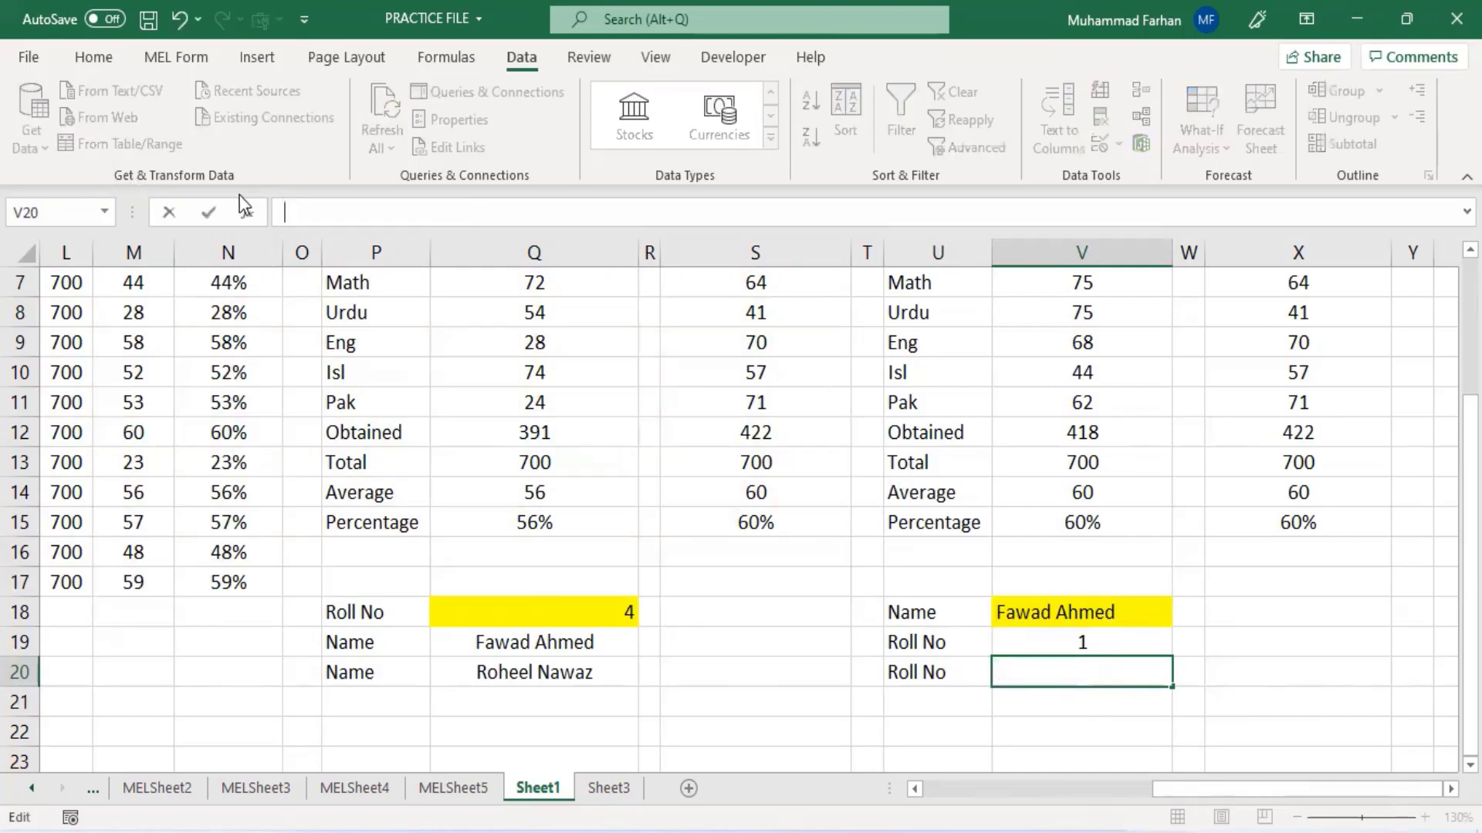
text(=xlookup)
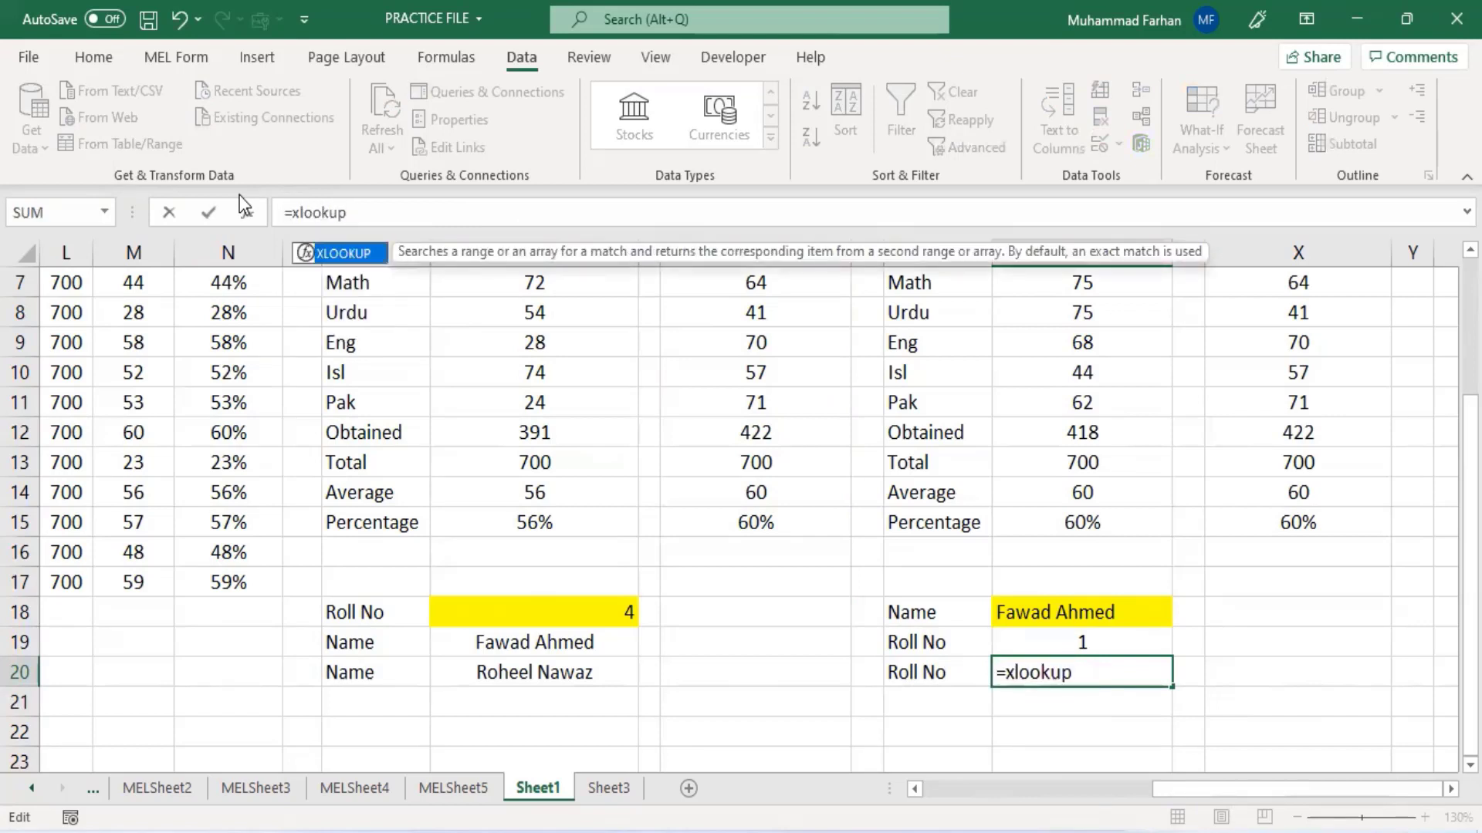
text(()
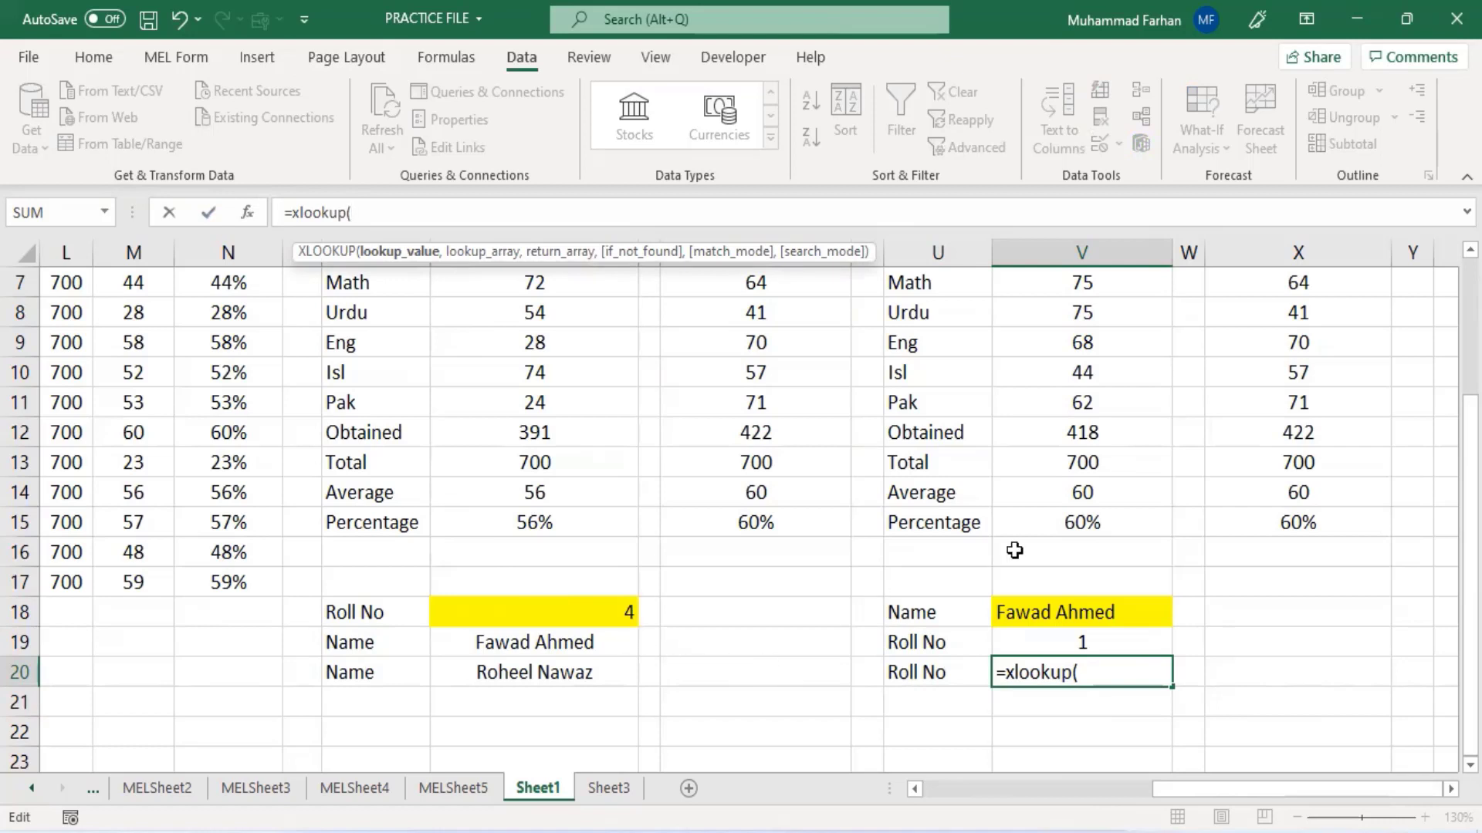
click(1065, 619)
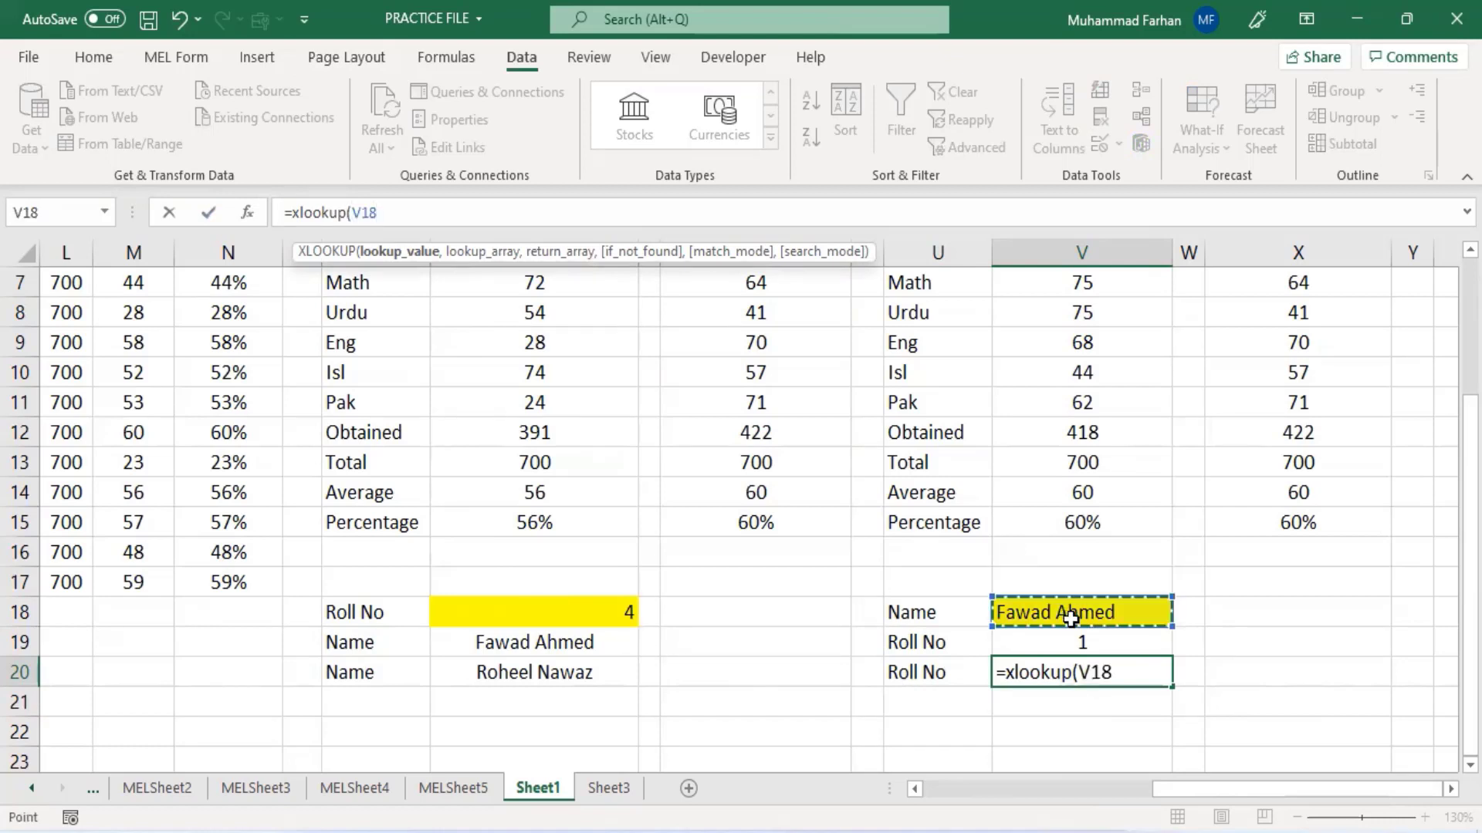
text(,)
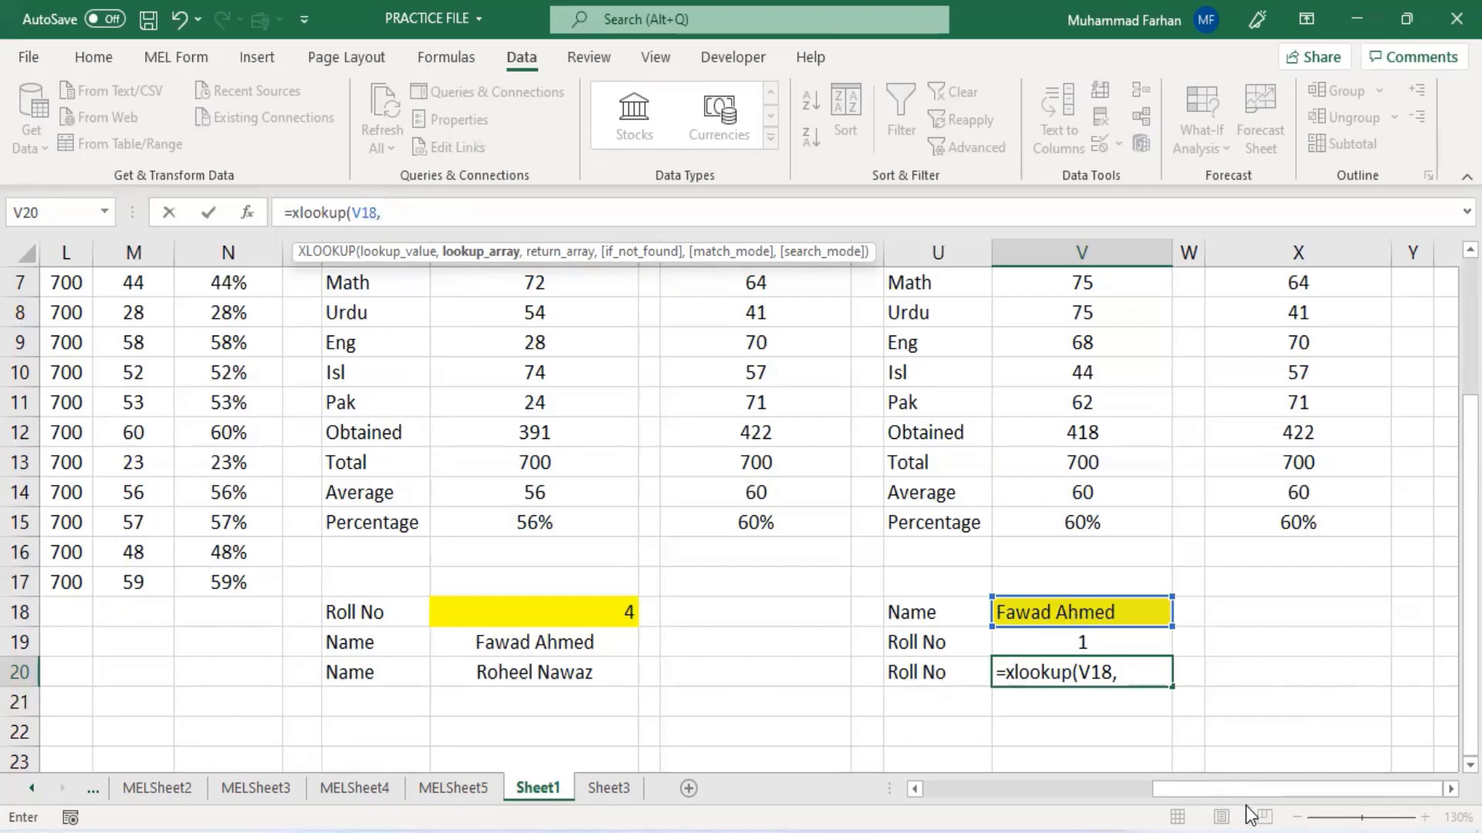
drag(1153, 790, 926, 786)
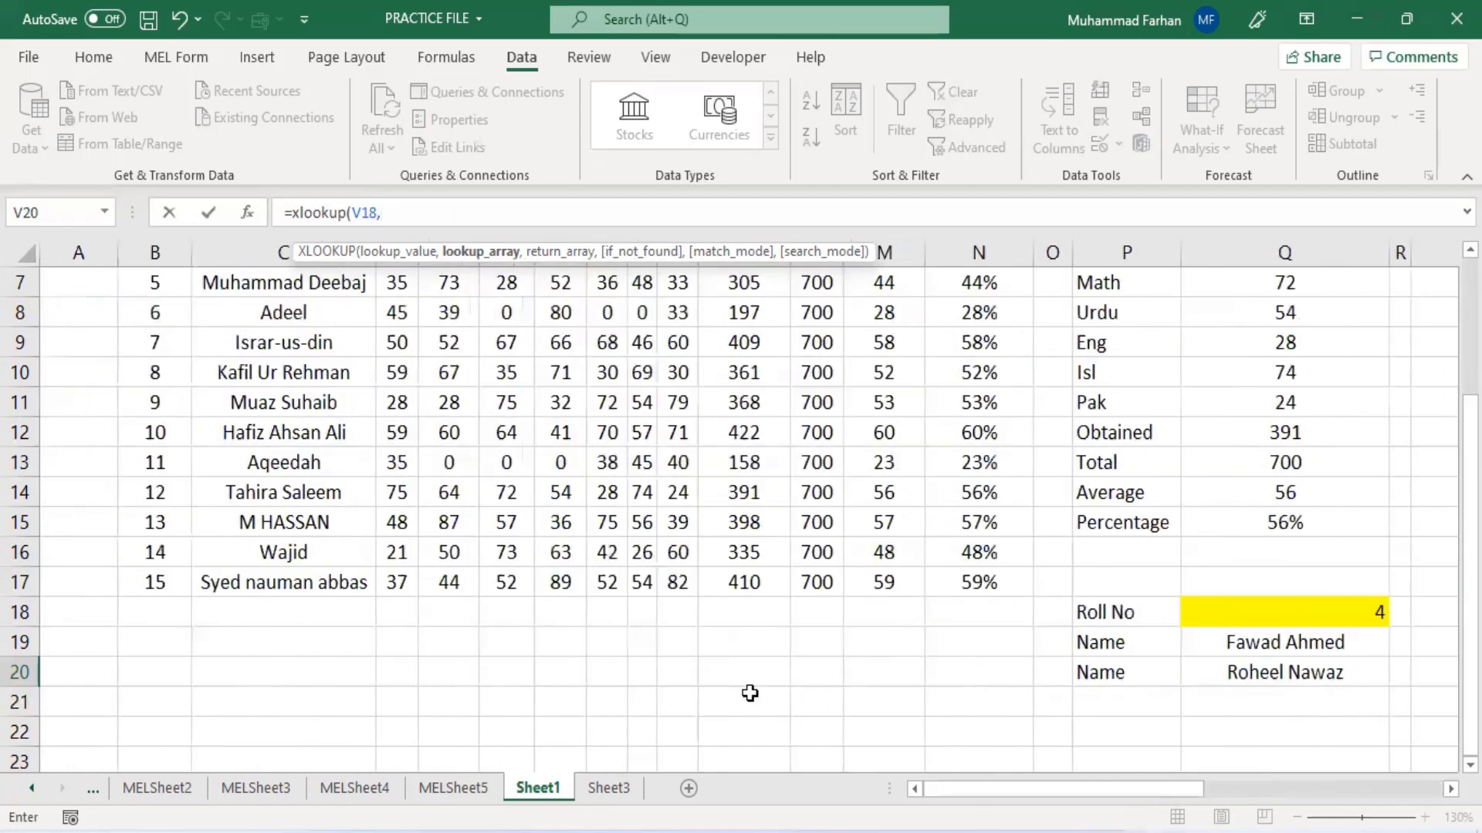
scroll(216, 463, up, 2)
drag(244, 338, 259, 603)
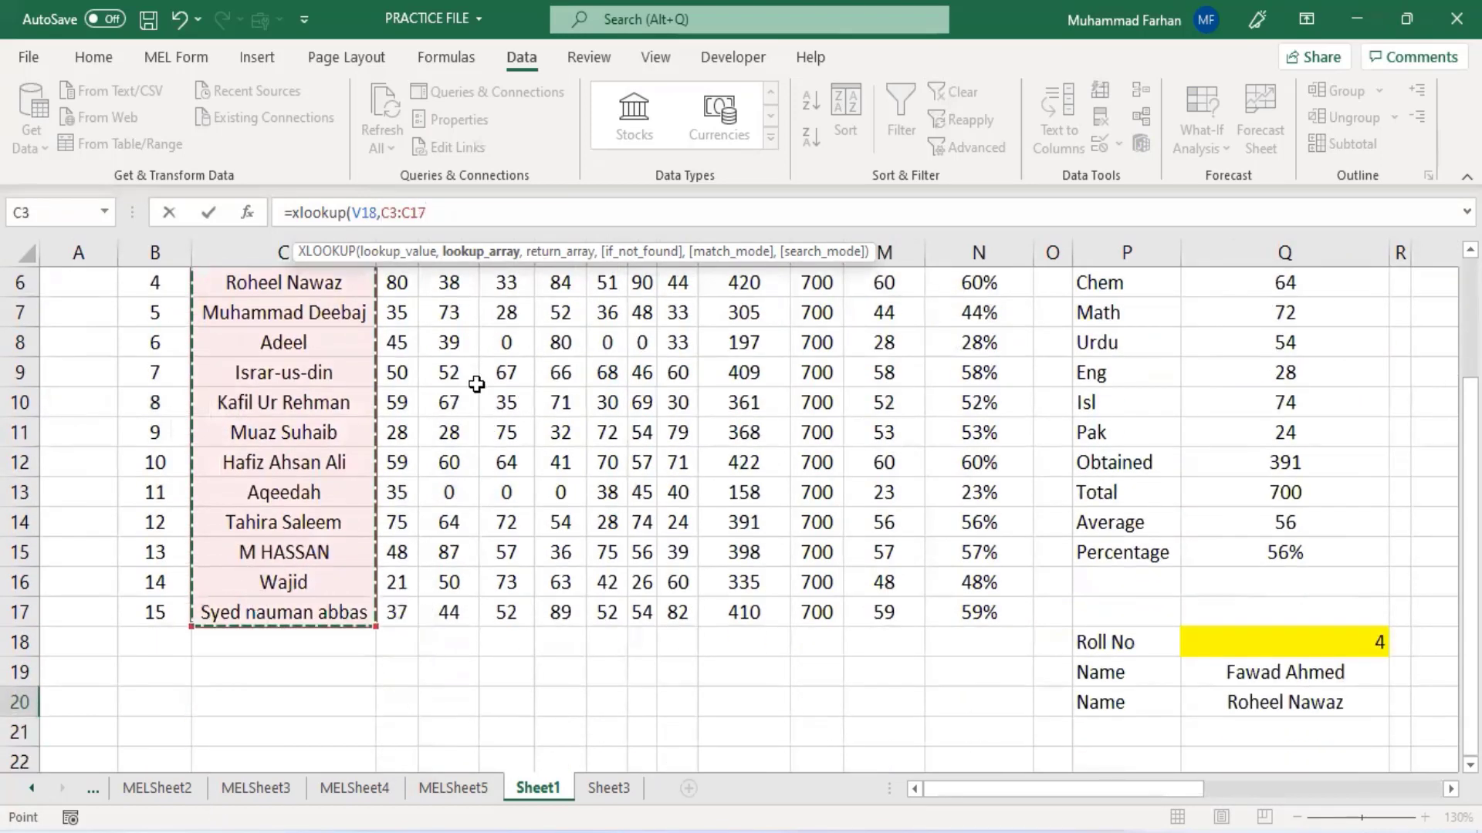
text(,)
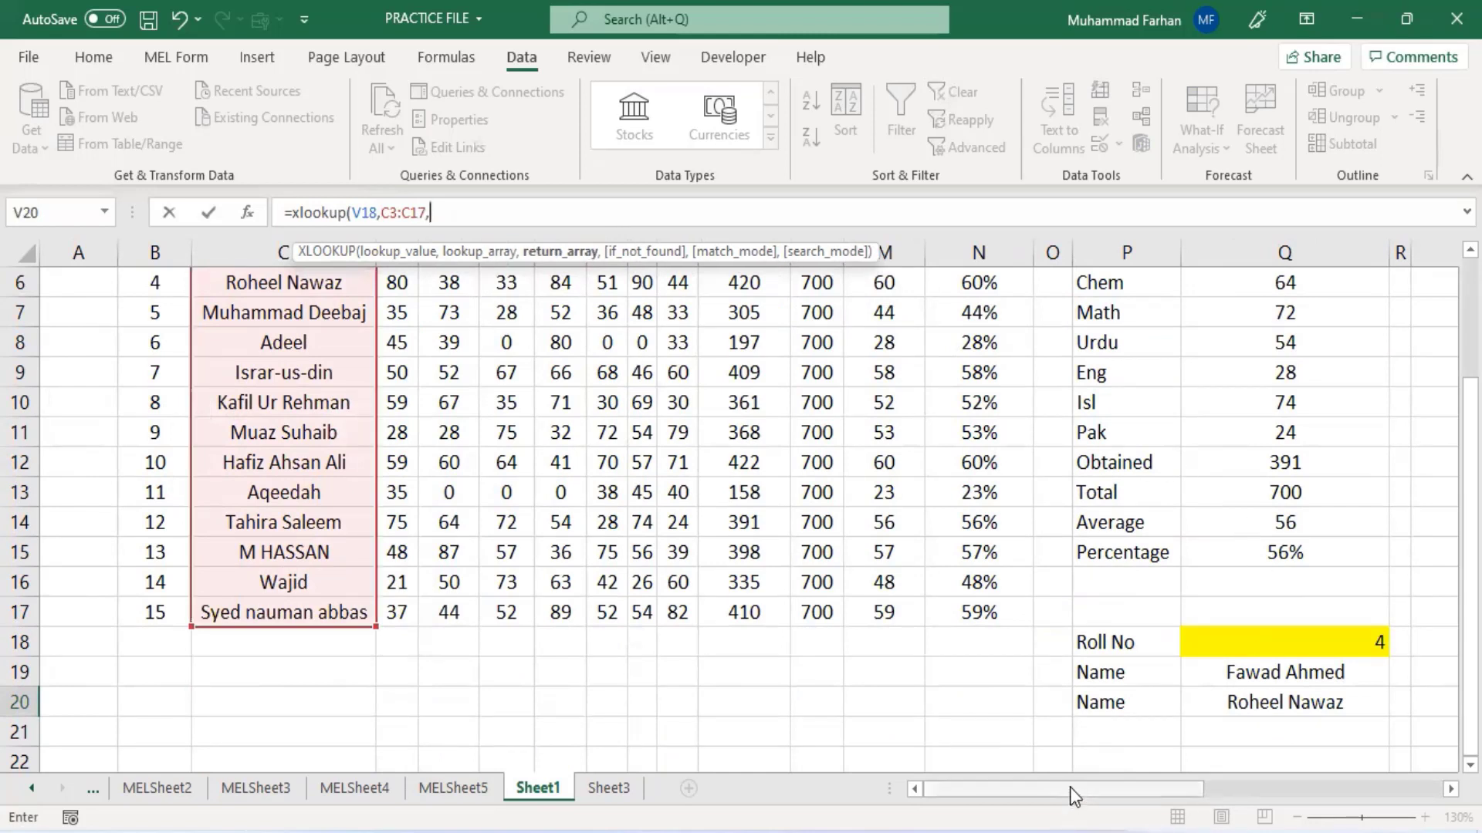
scroll(446, 596, up, 2)
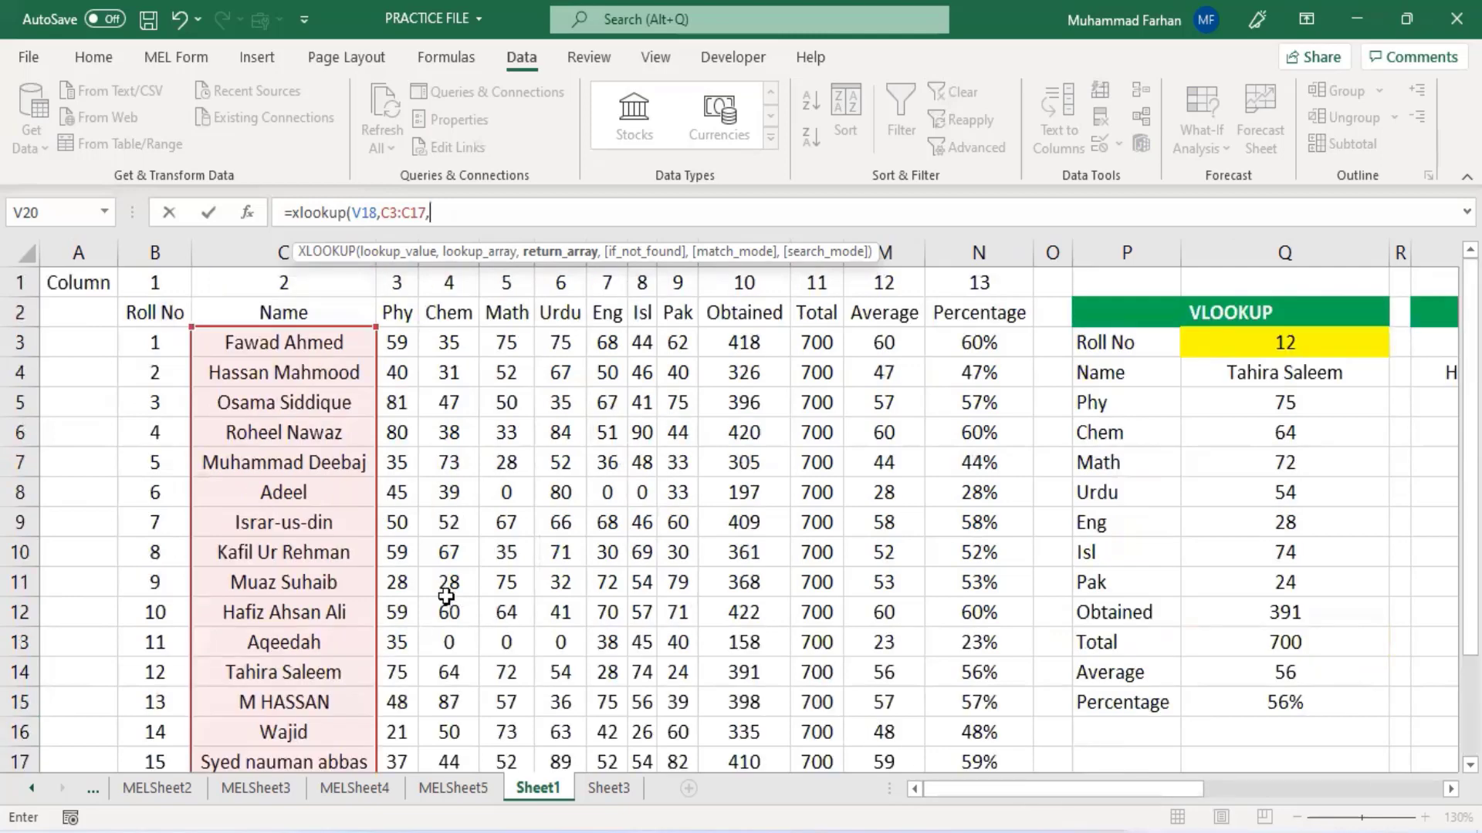
drag(146, 343, 154, 702)
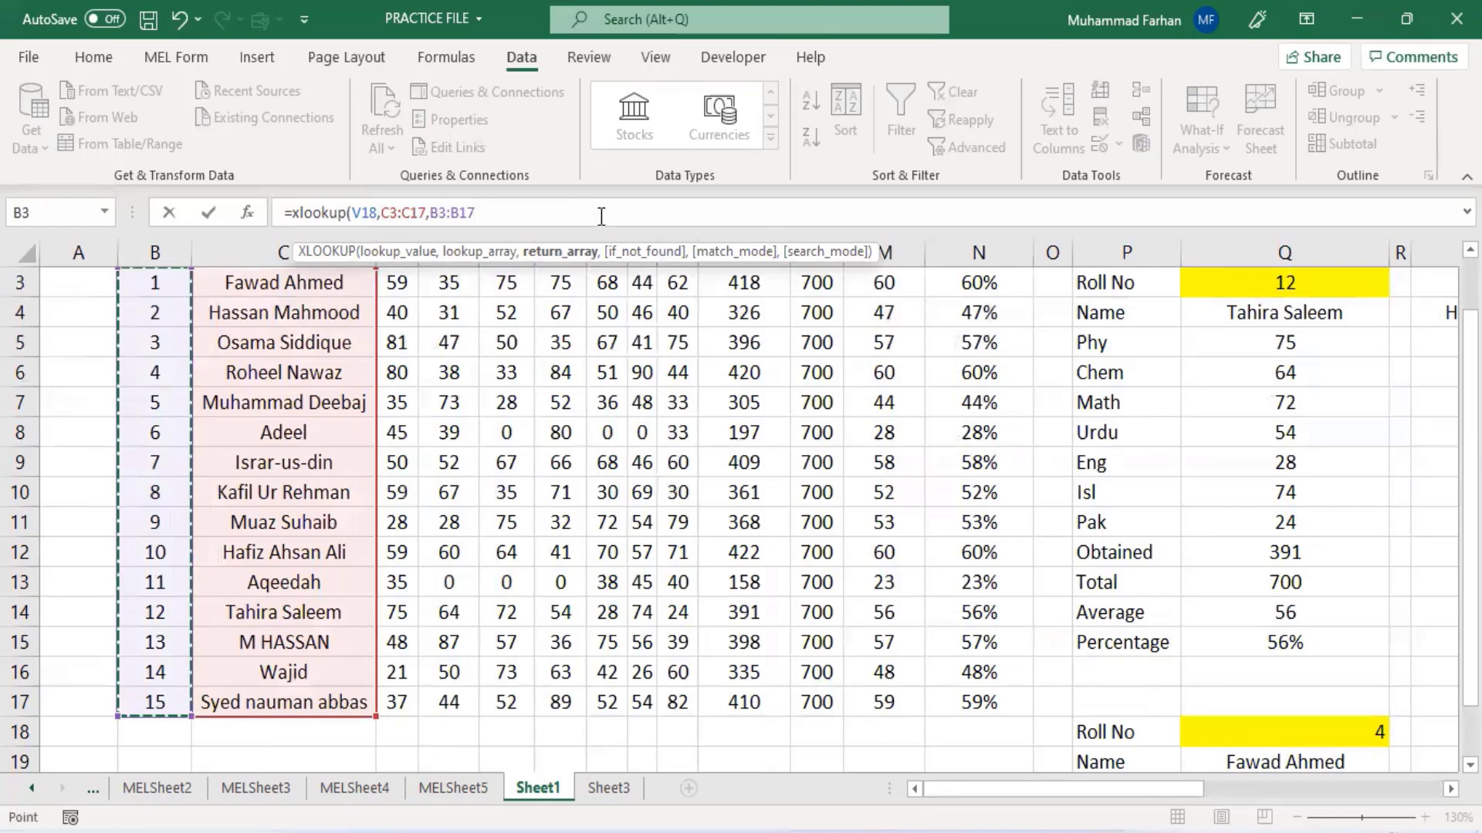
text())
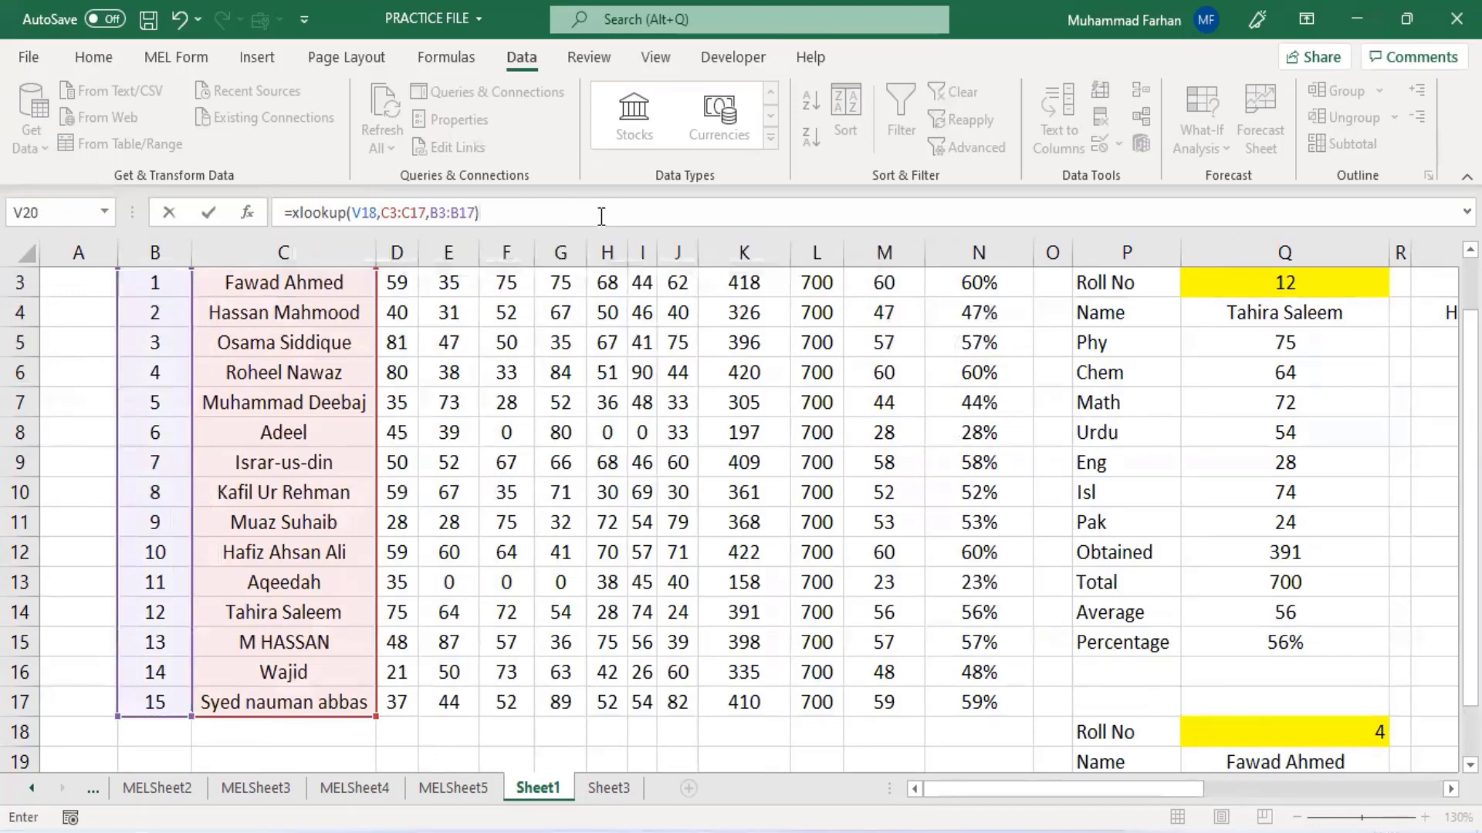
key(Return)
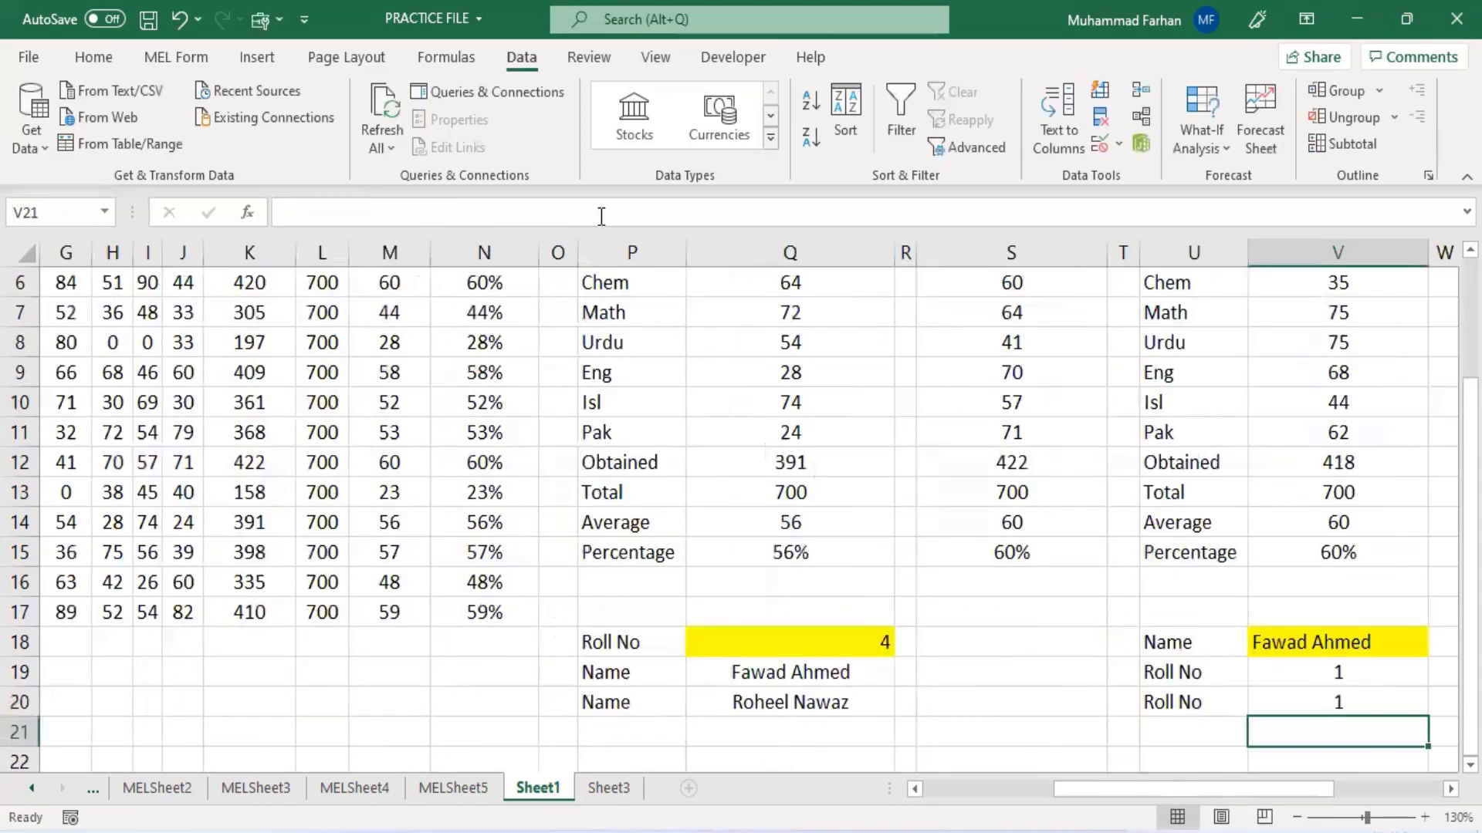
- Change the lookup name in V18 to Wajid
click(1297, 709)
drag(1252, 789, 1358, 787)
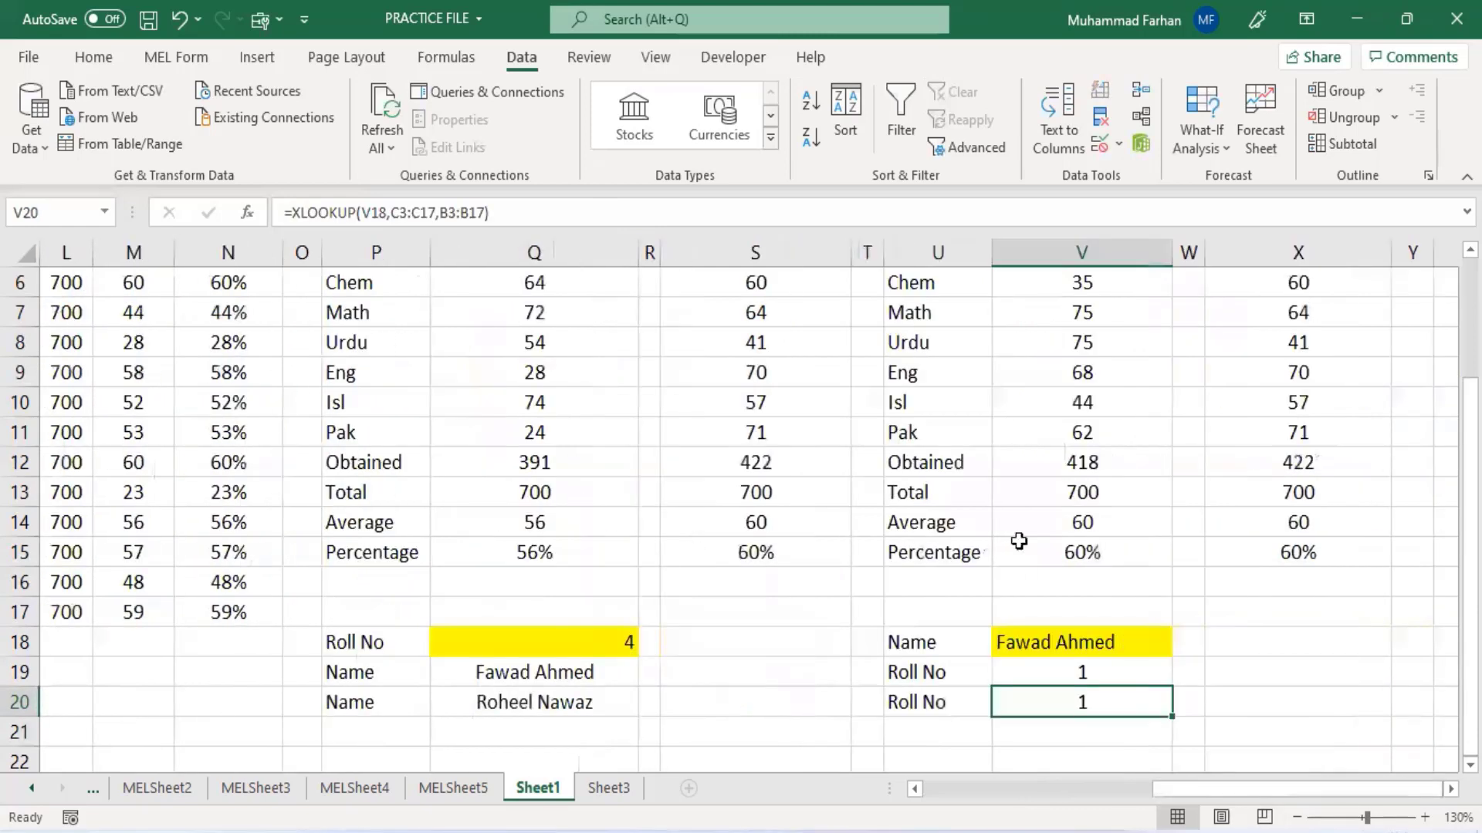
click(1043, 639)
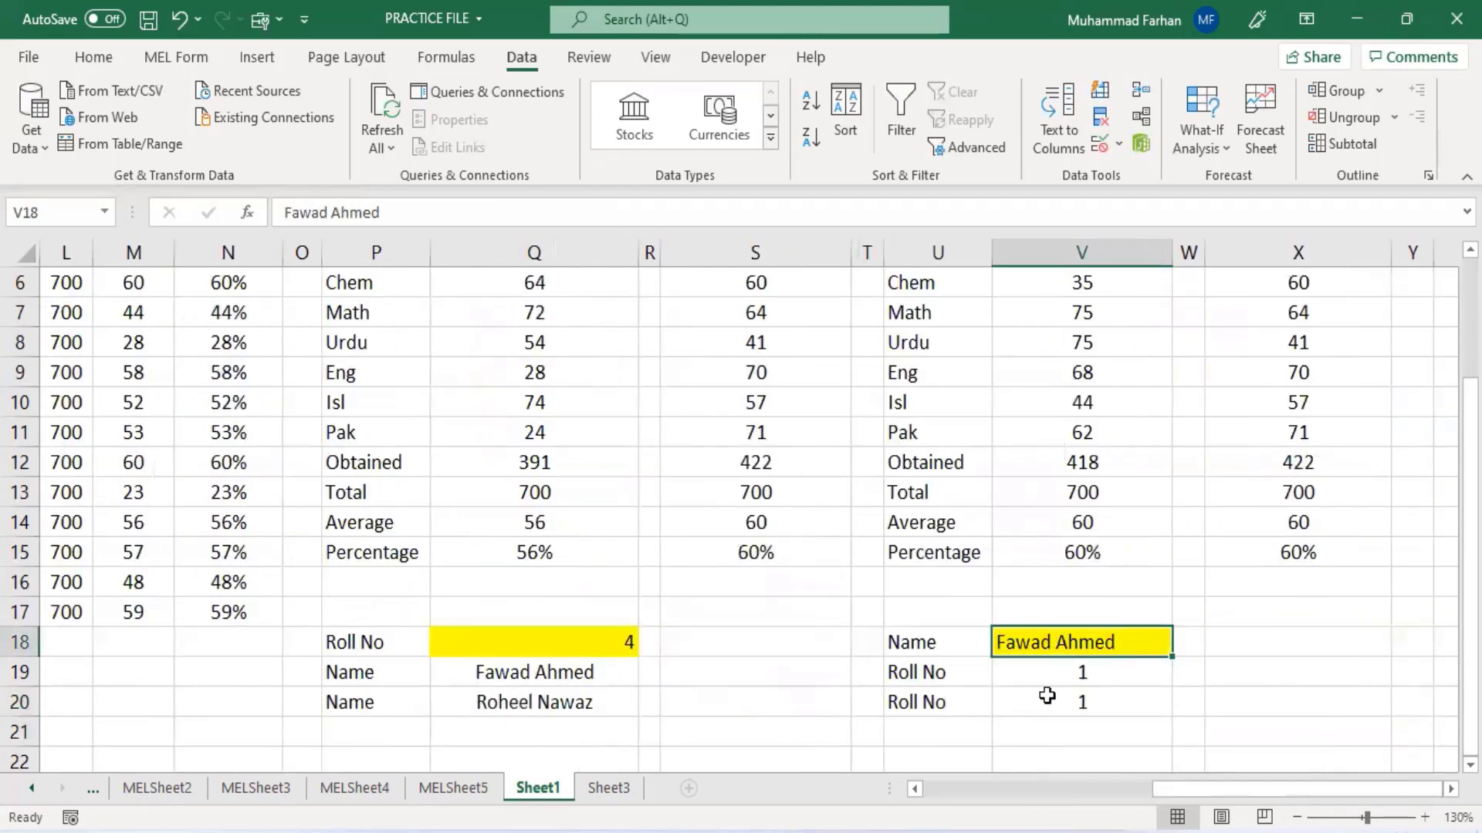
click(1109, 704)
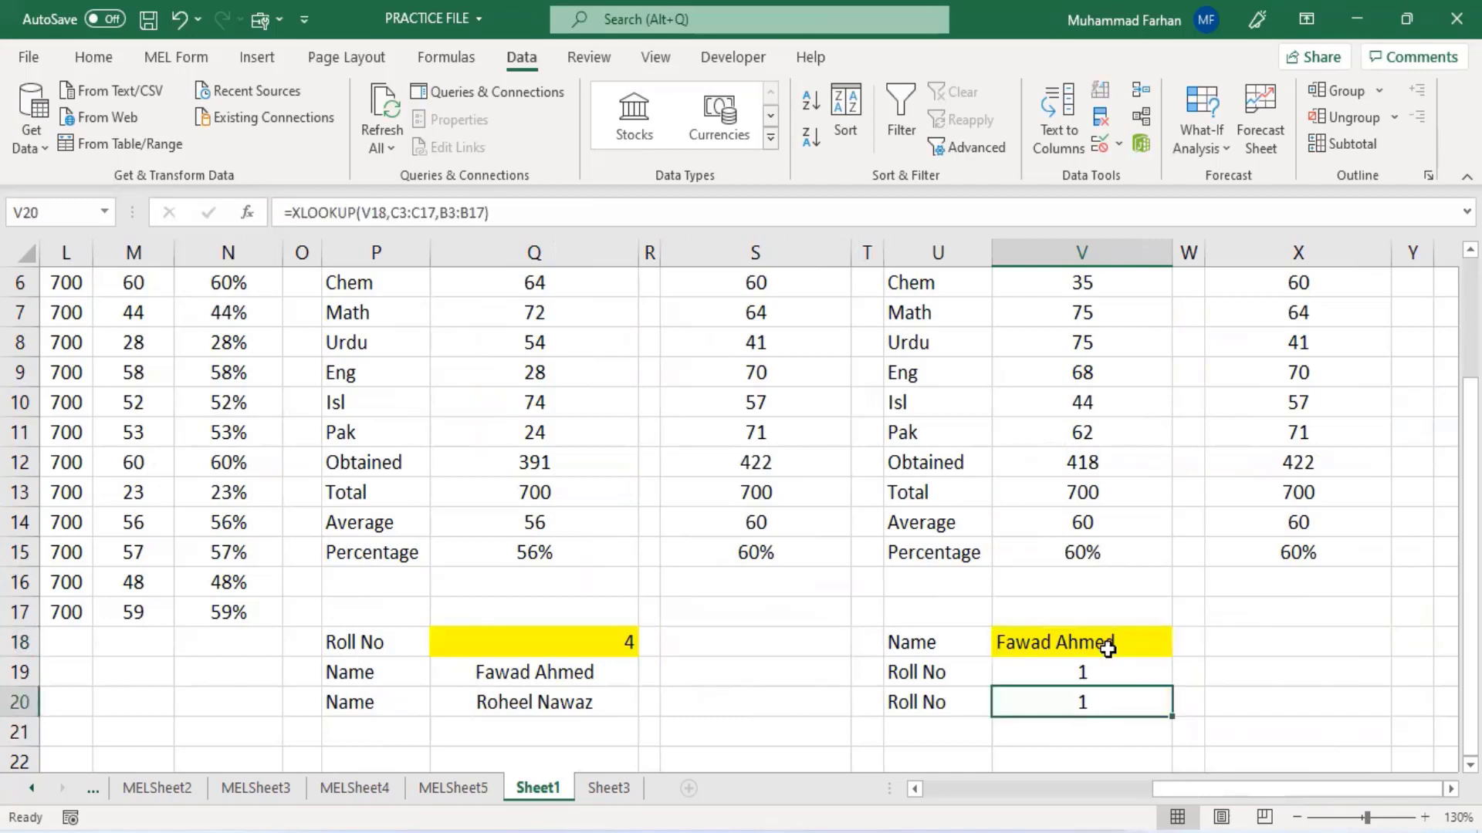
click(1108, 671)
drag(936, 673, 1117, 671)
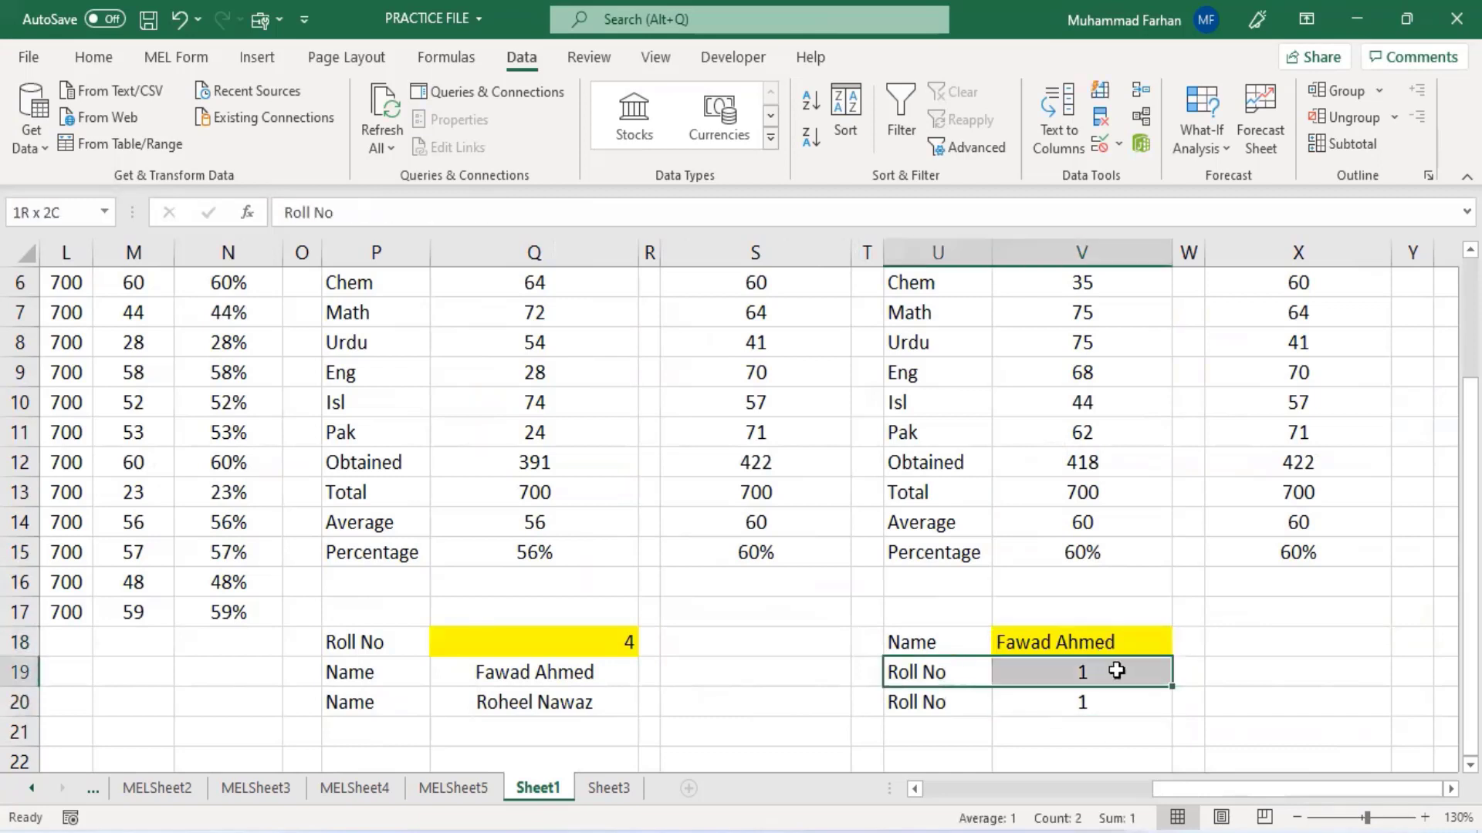
click(1115, 643)
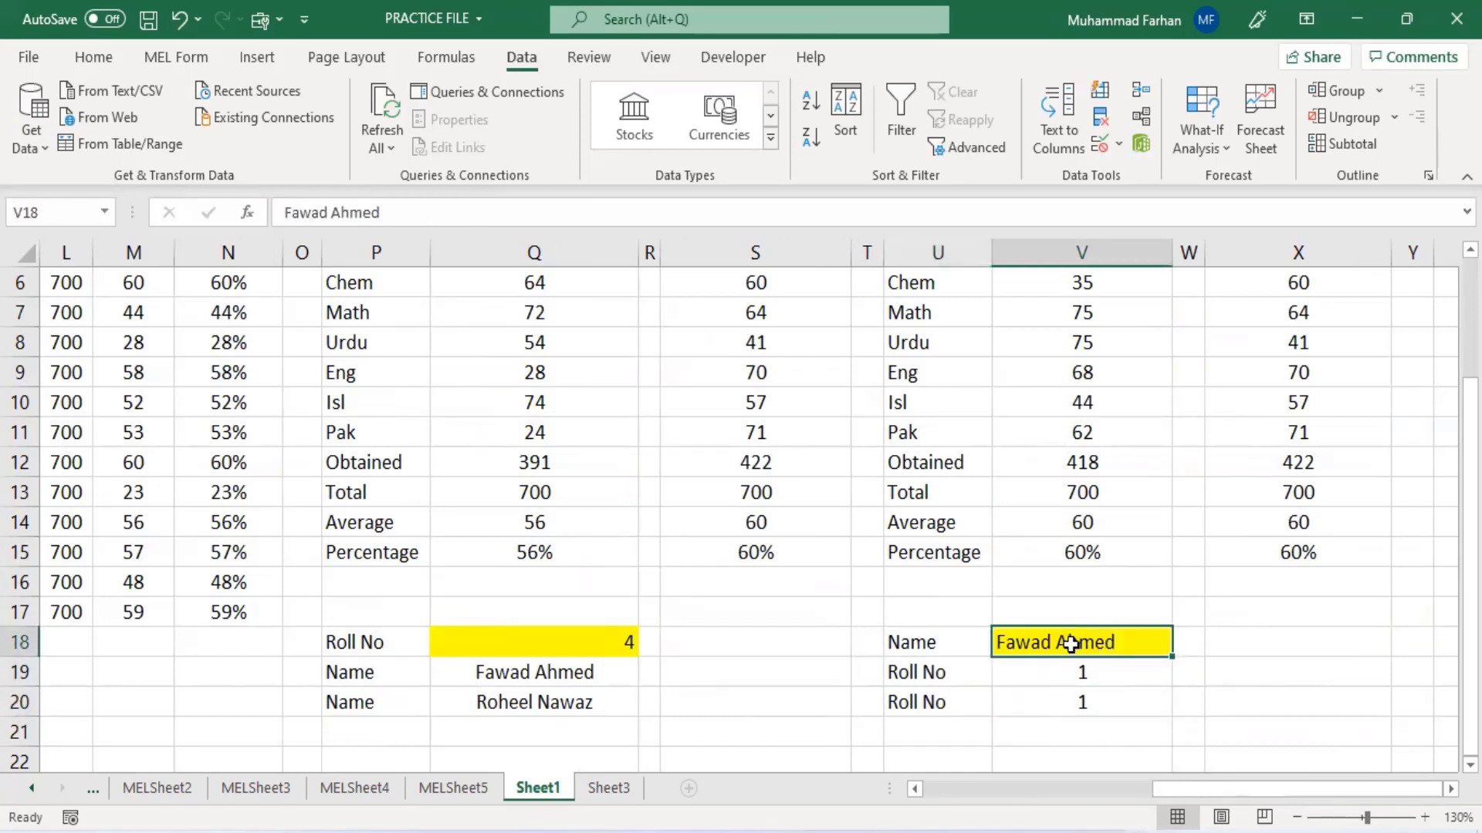
drag(1155, 790, 1358, 759)
text(Wajid)
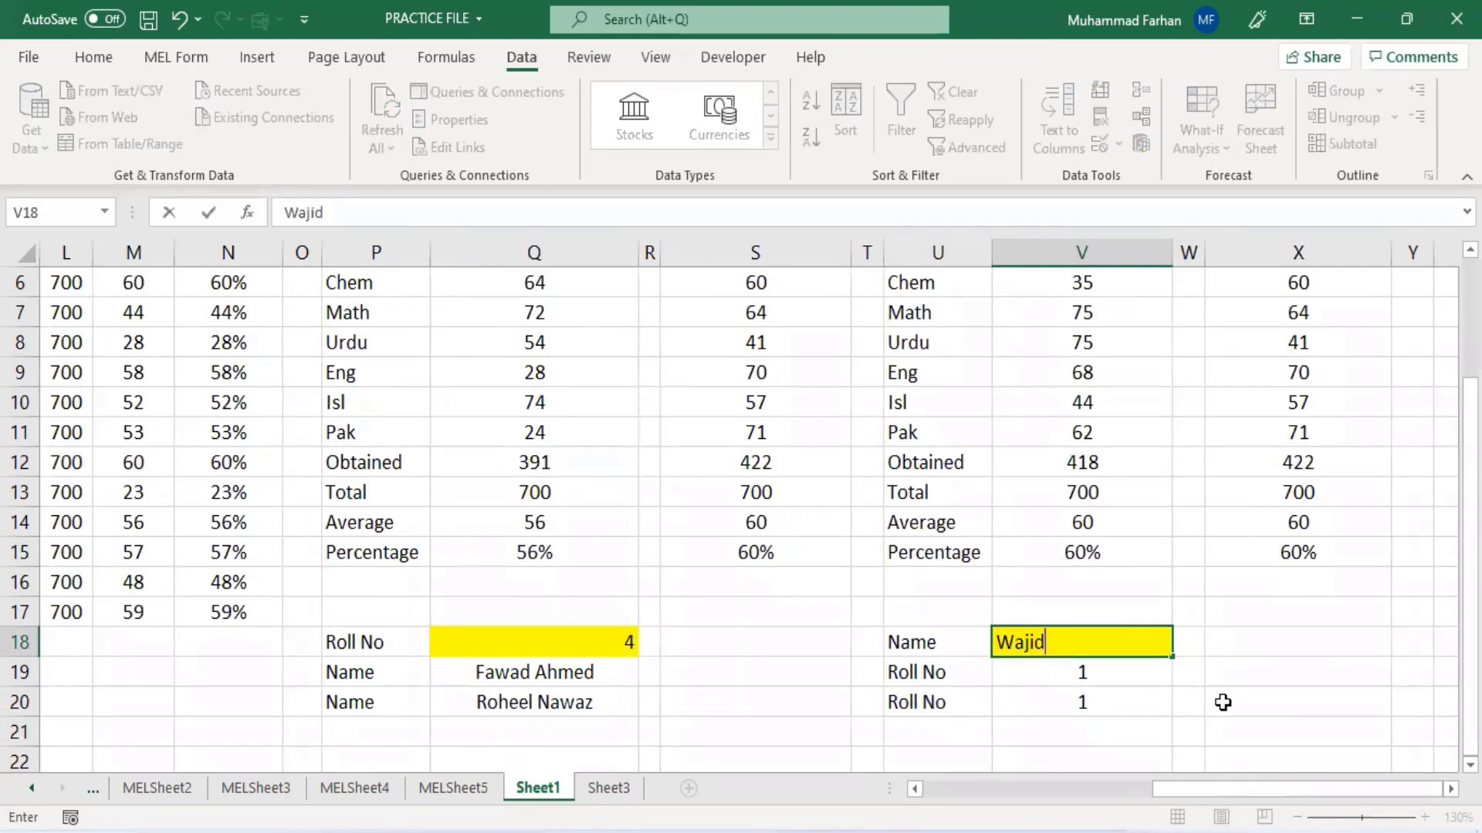
key(Return)
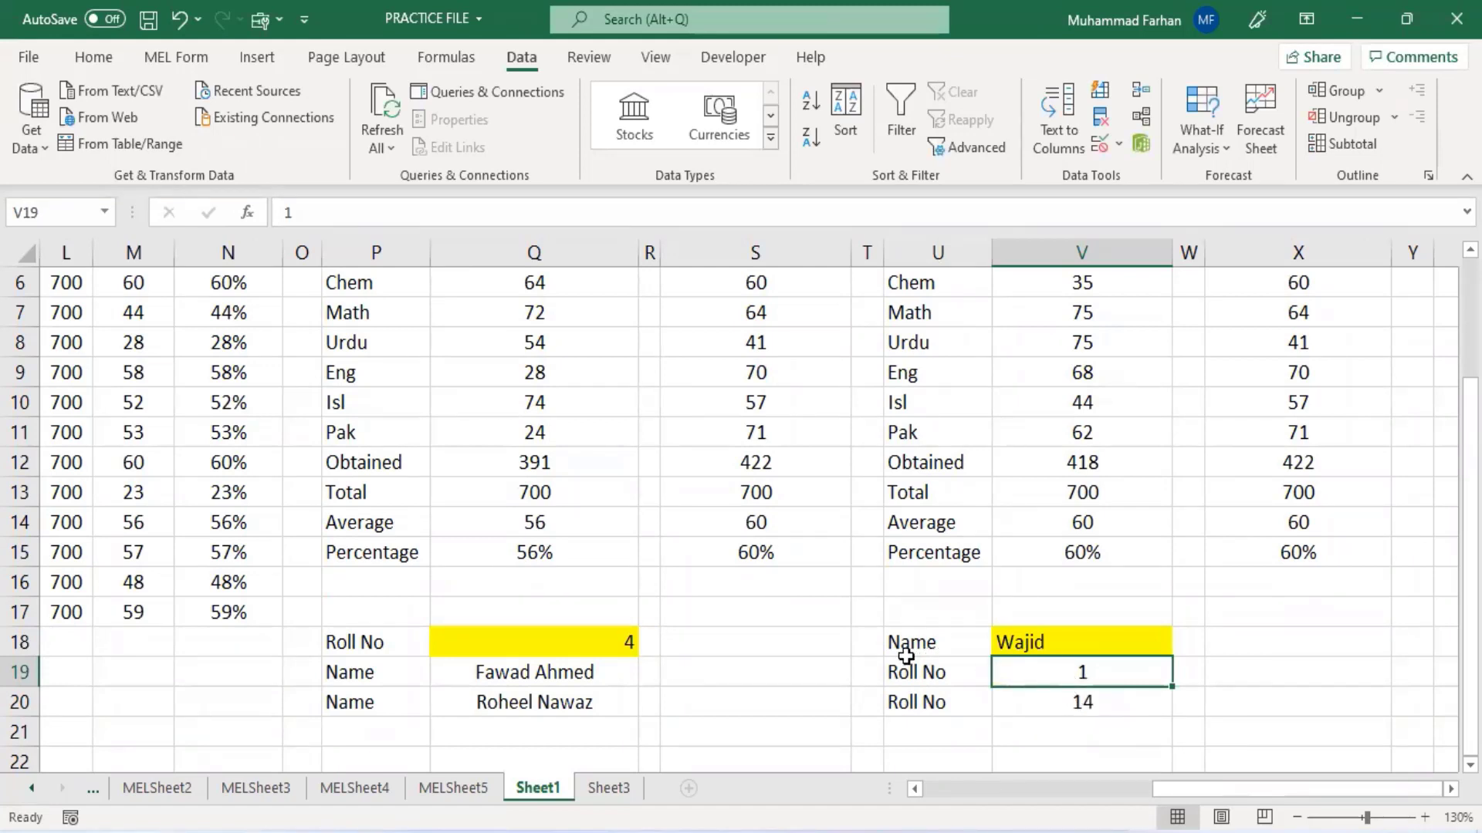
- Examine the V20 formula alongside the existing XLOOKUP formulas in V4 and V5 and the student table
drag(969, 670, 1106, 668)
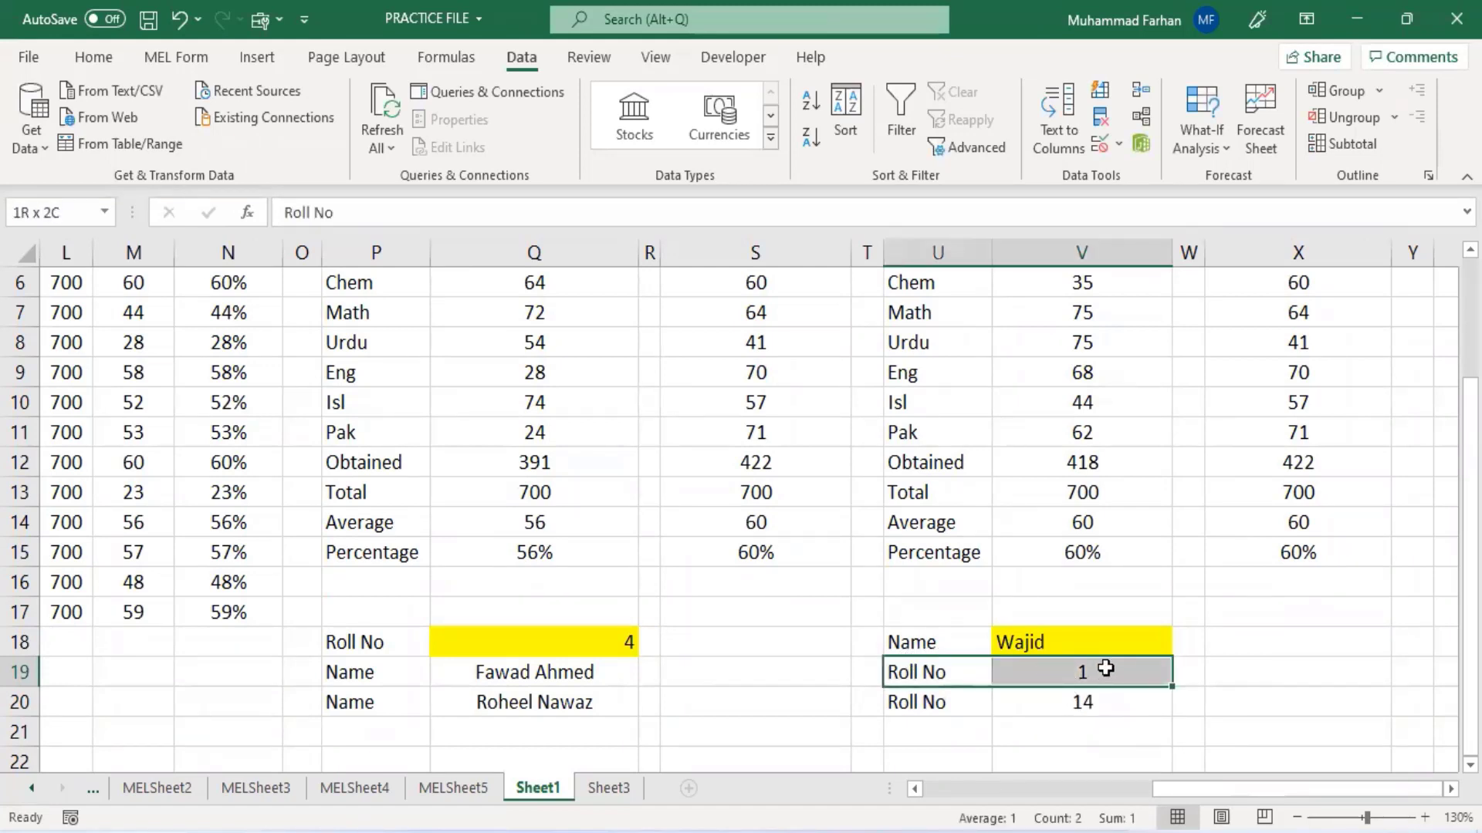
click(1102, 706)
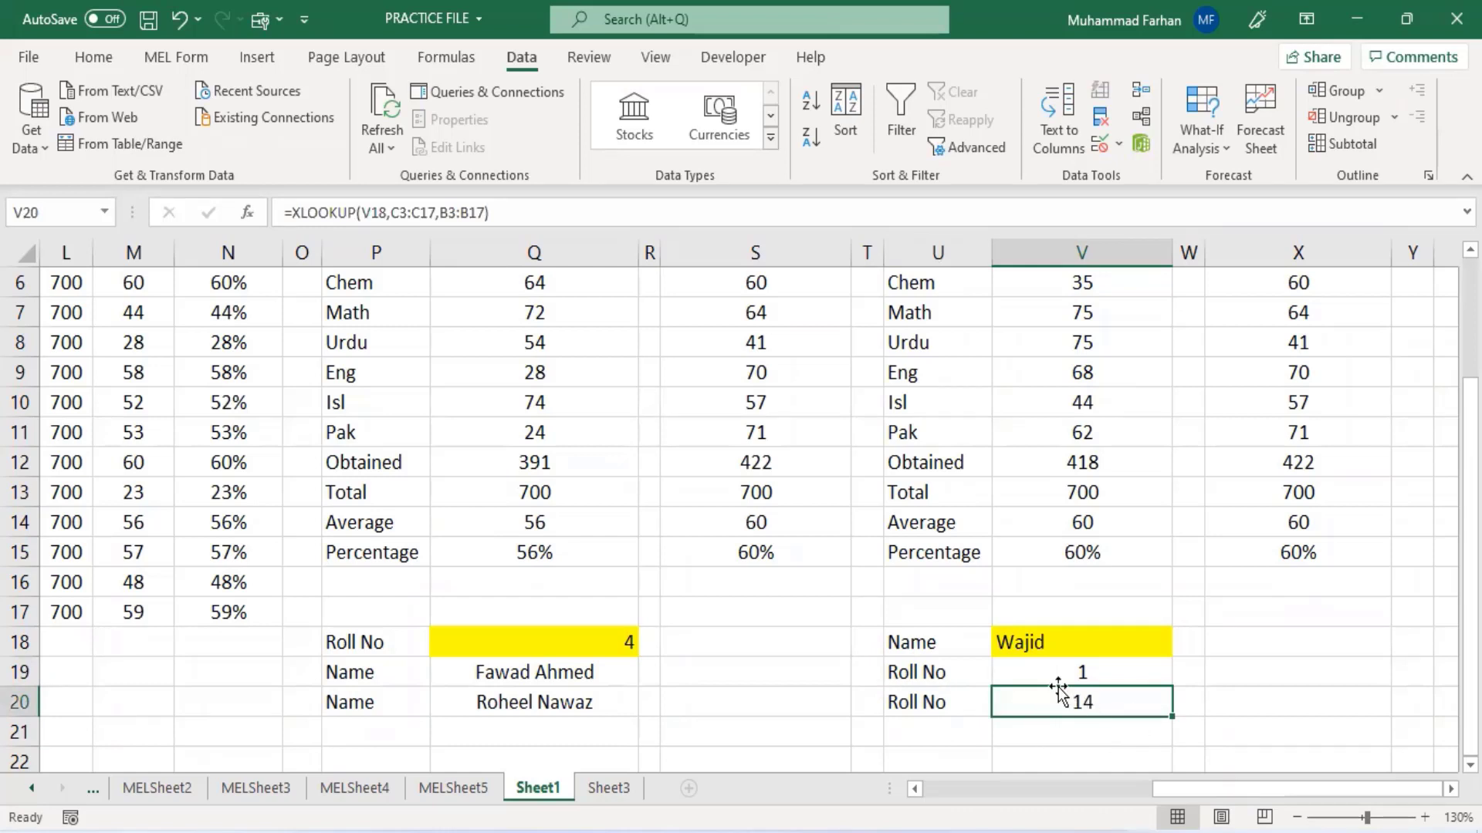
click(1053, 640)
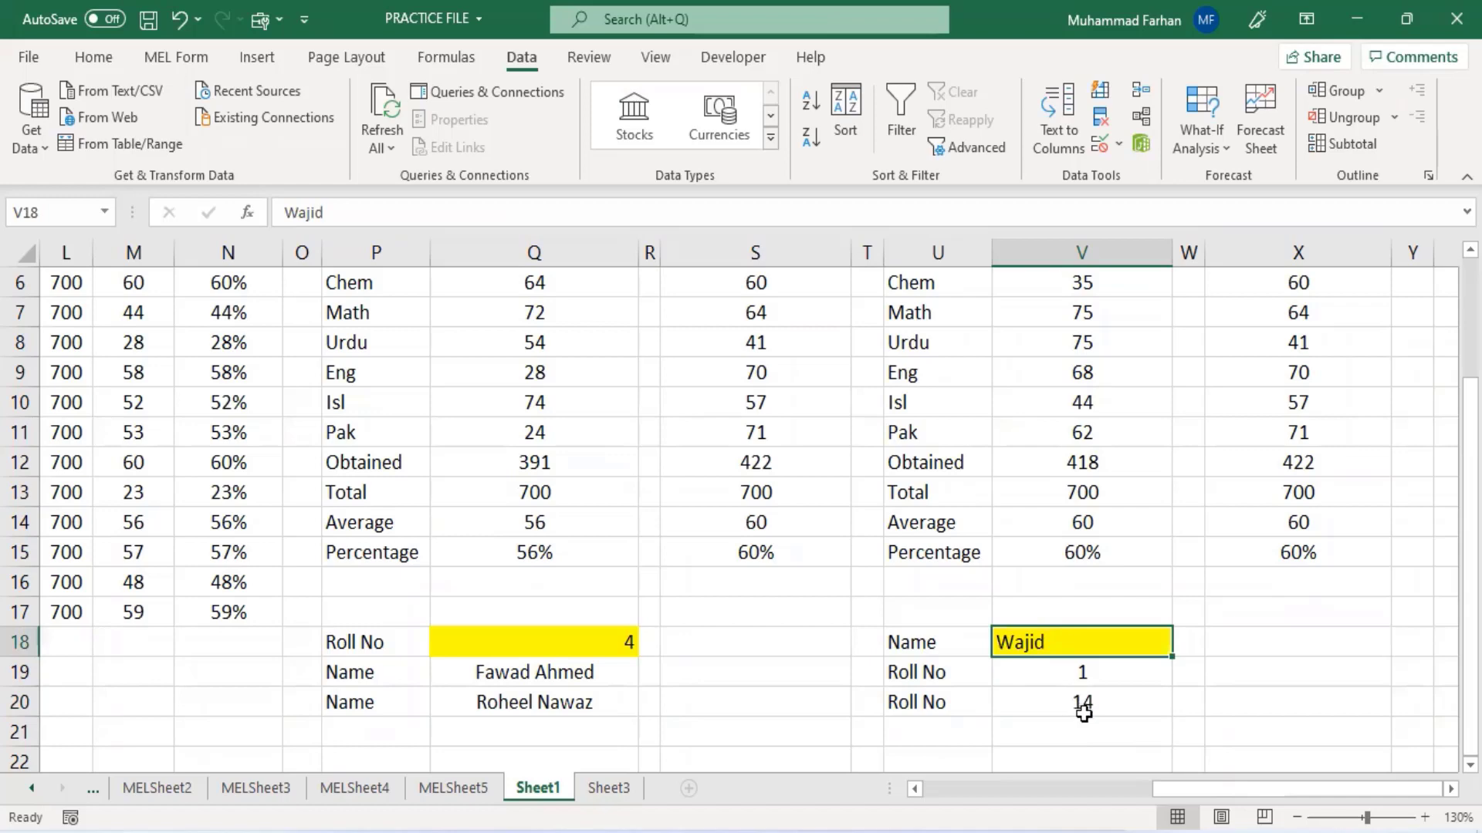
click(1084, 710)
drag(1211, 785, 925, 795)
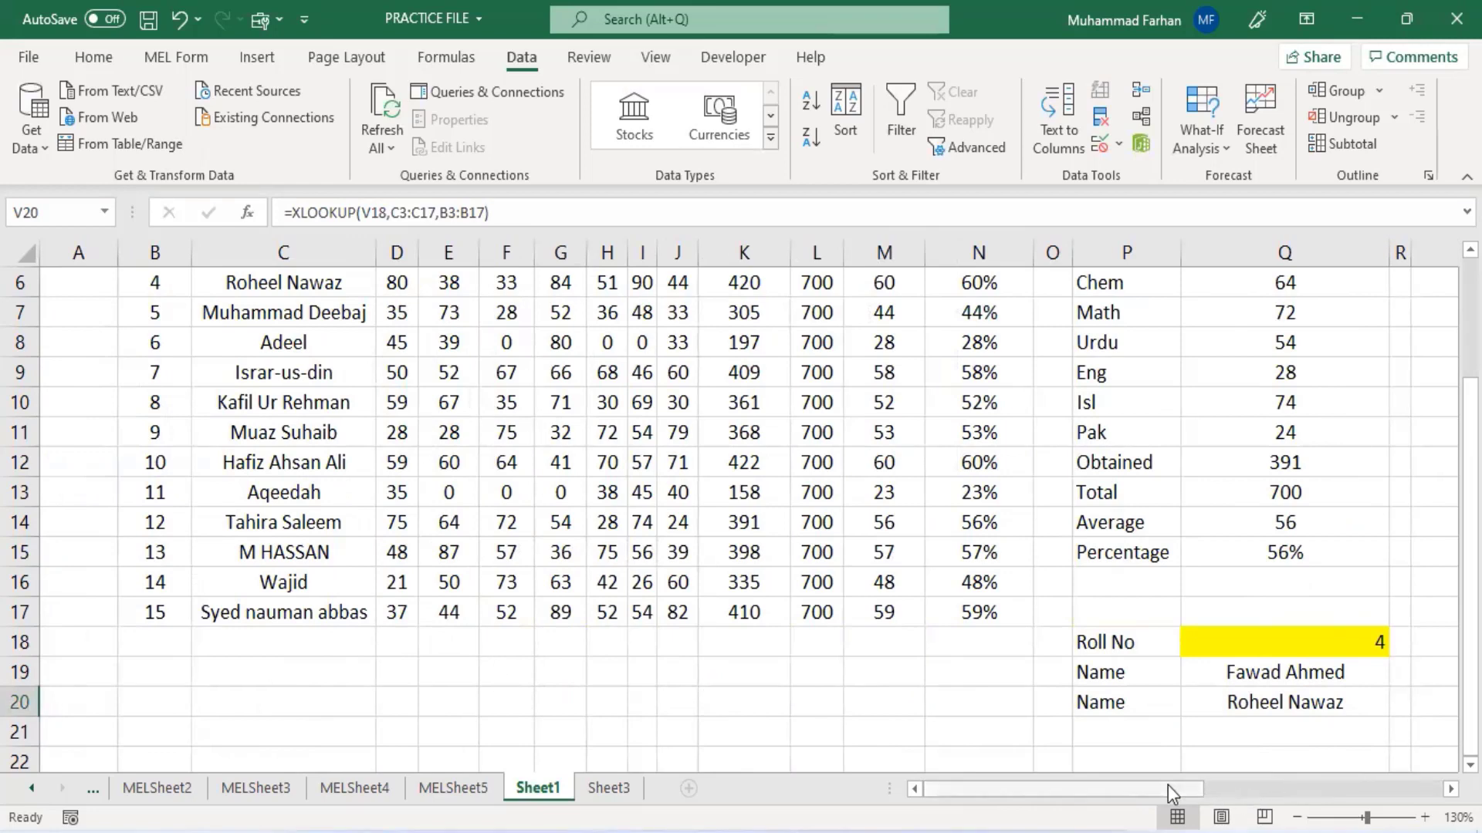
drag(1168, 785, 1410, 781)
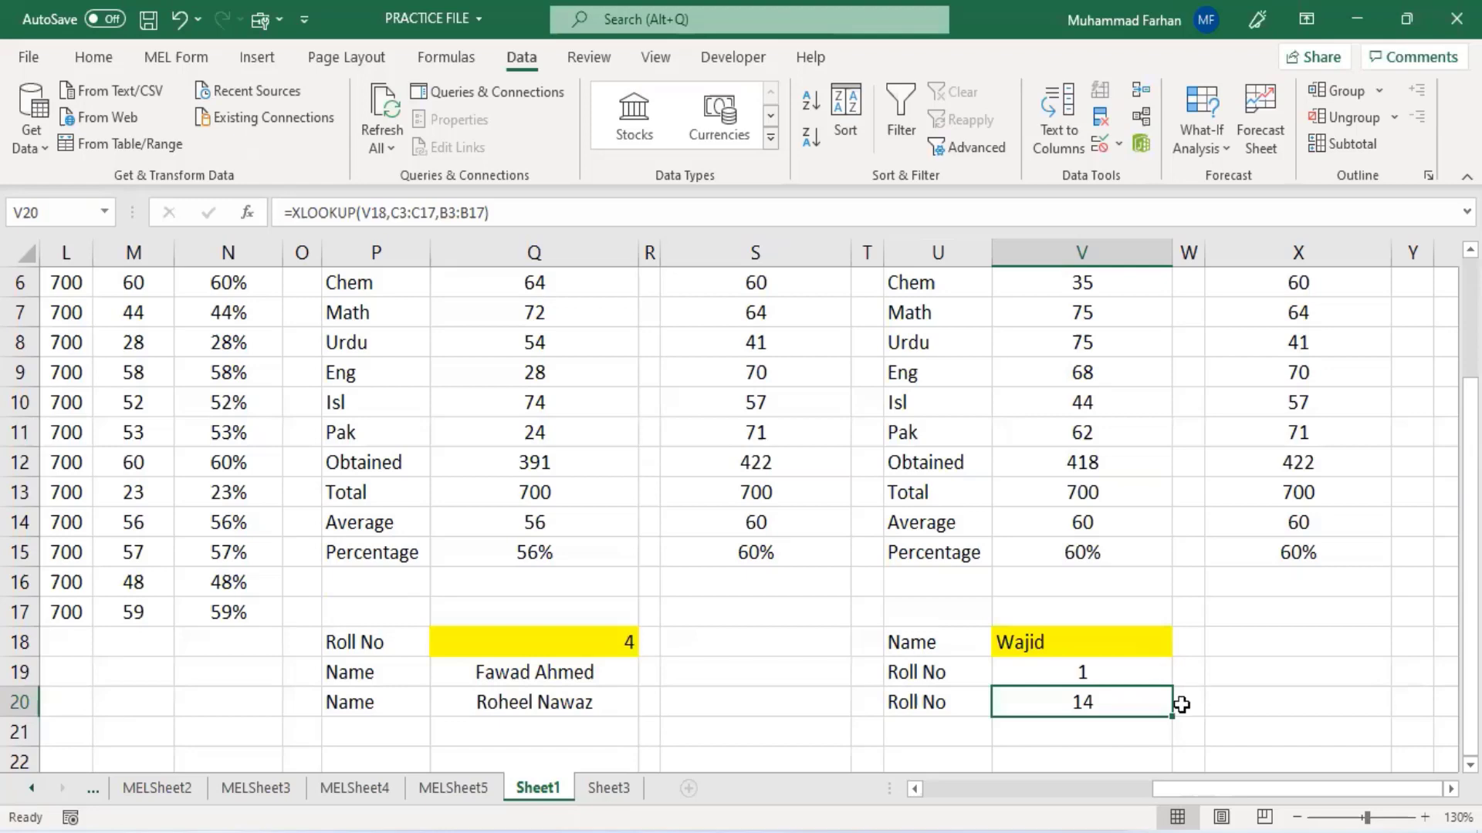
scroll(1181, 701, up, 2)
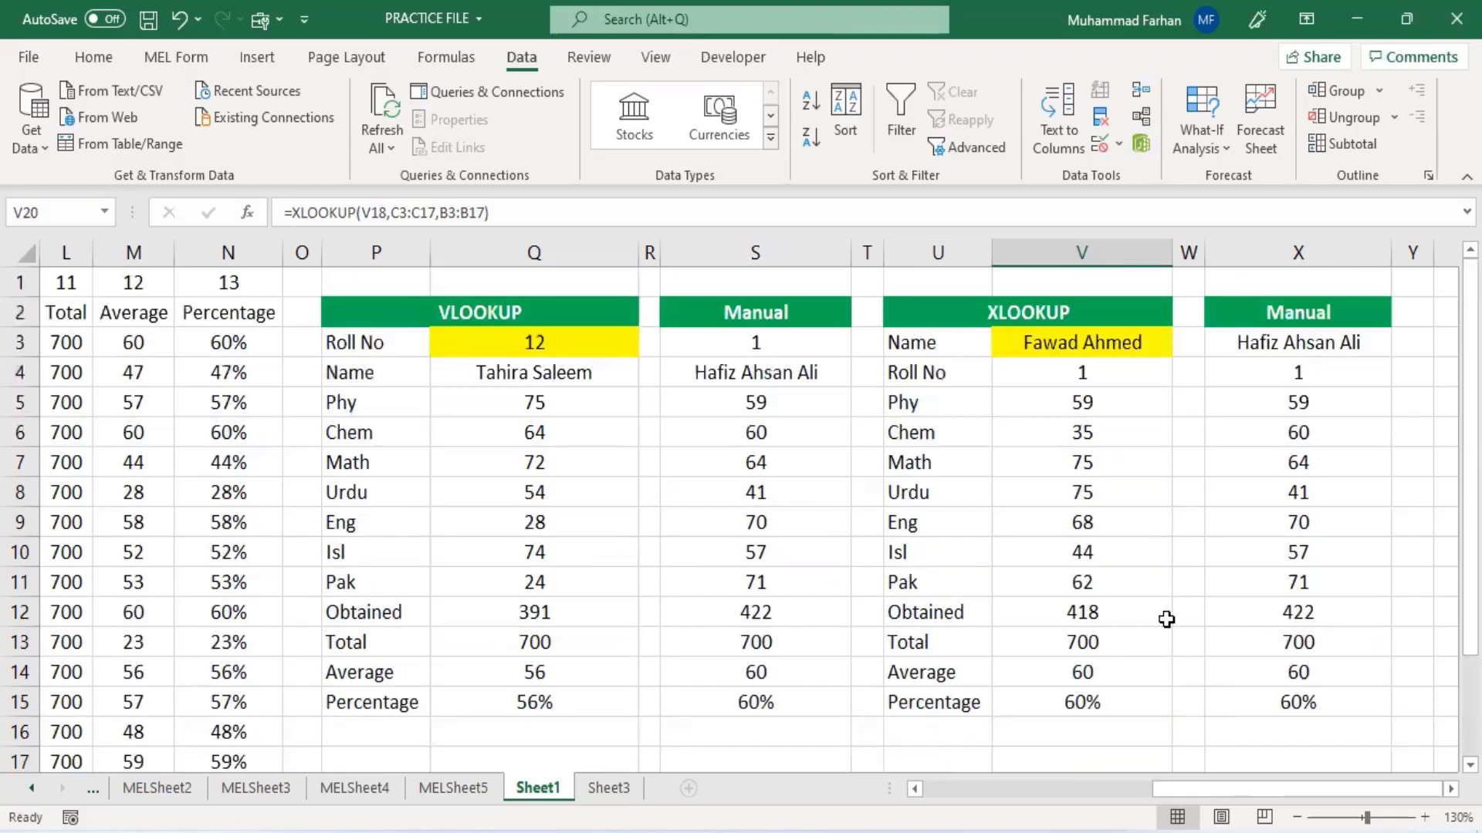
click(1071, 379)
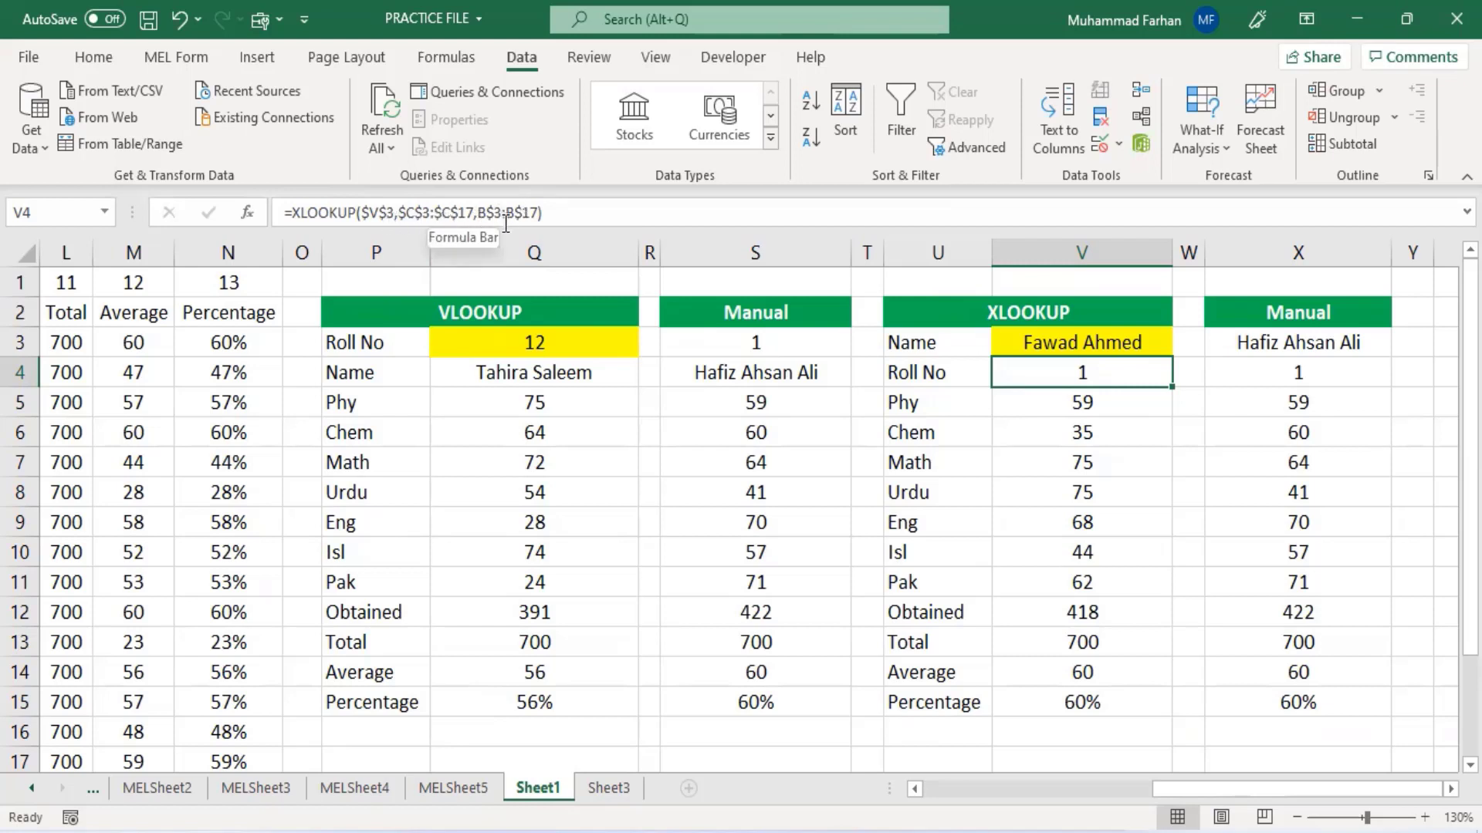
click(1127, 408)
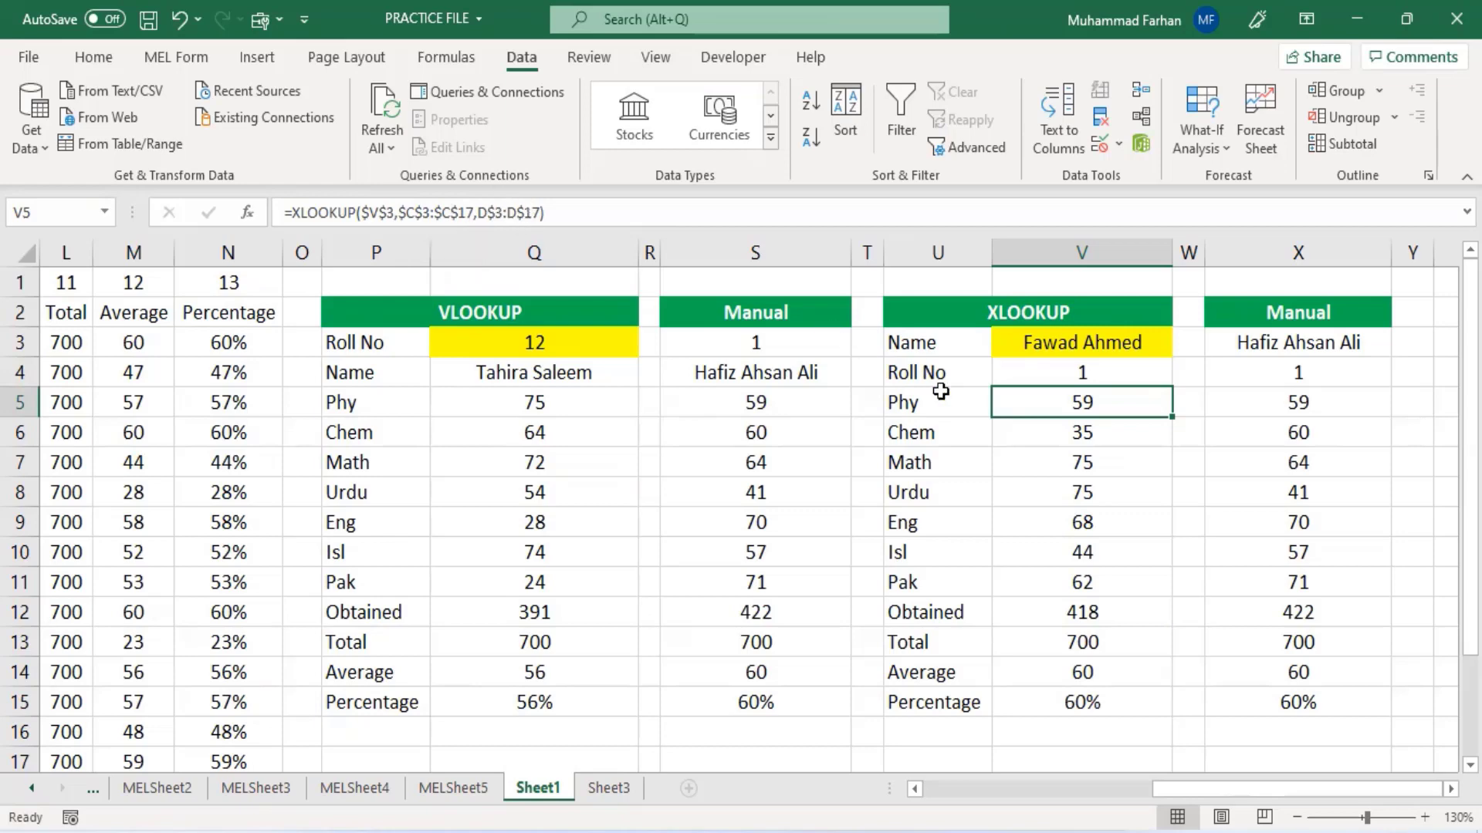
drag(1165, 787, 488, 387)
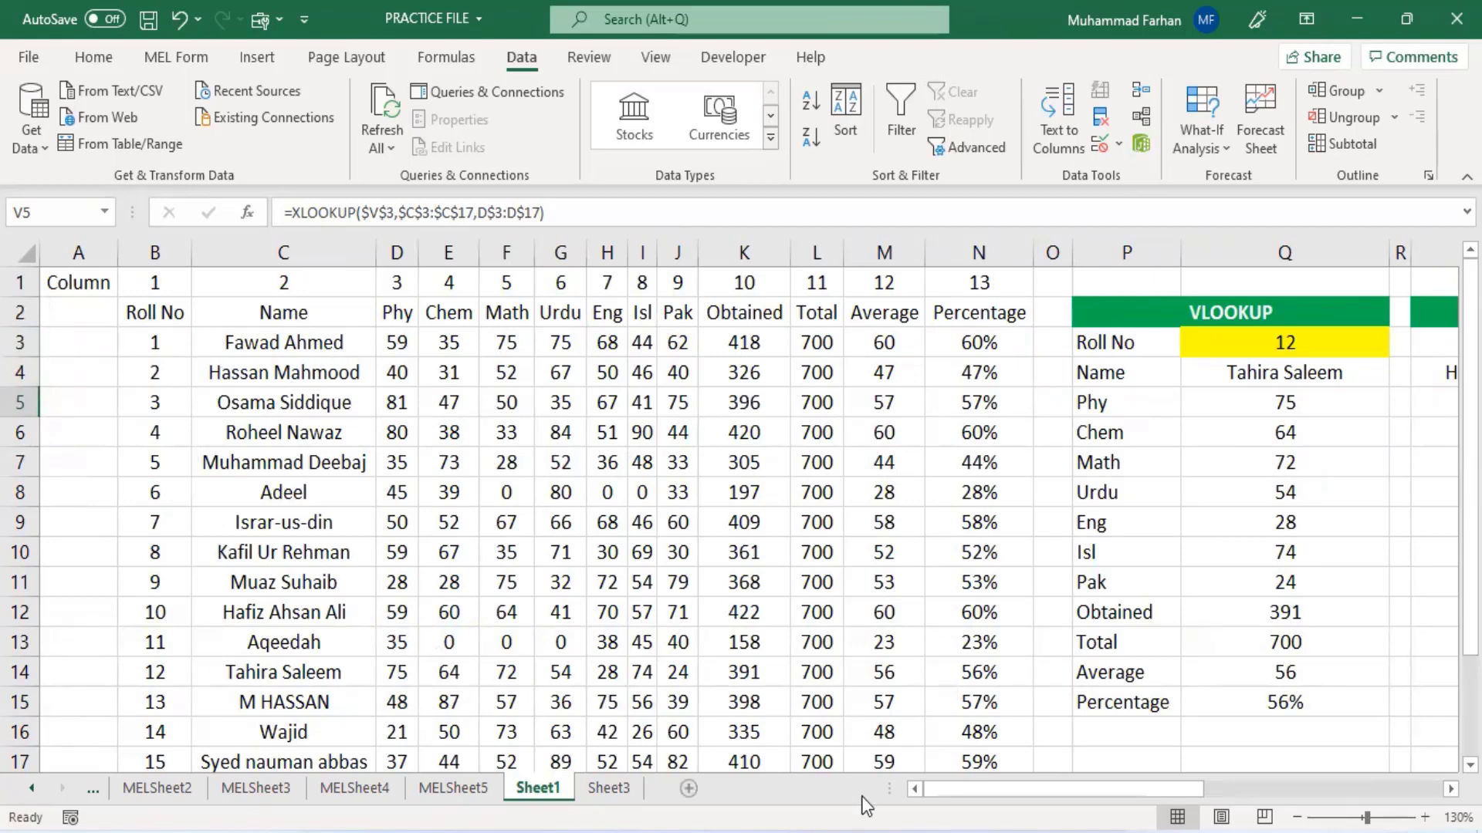
- Review the XLOOKUP formulas in column V for the subject, total and percentage rows
drag(1072, 800, 1245, 800)
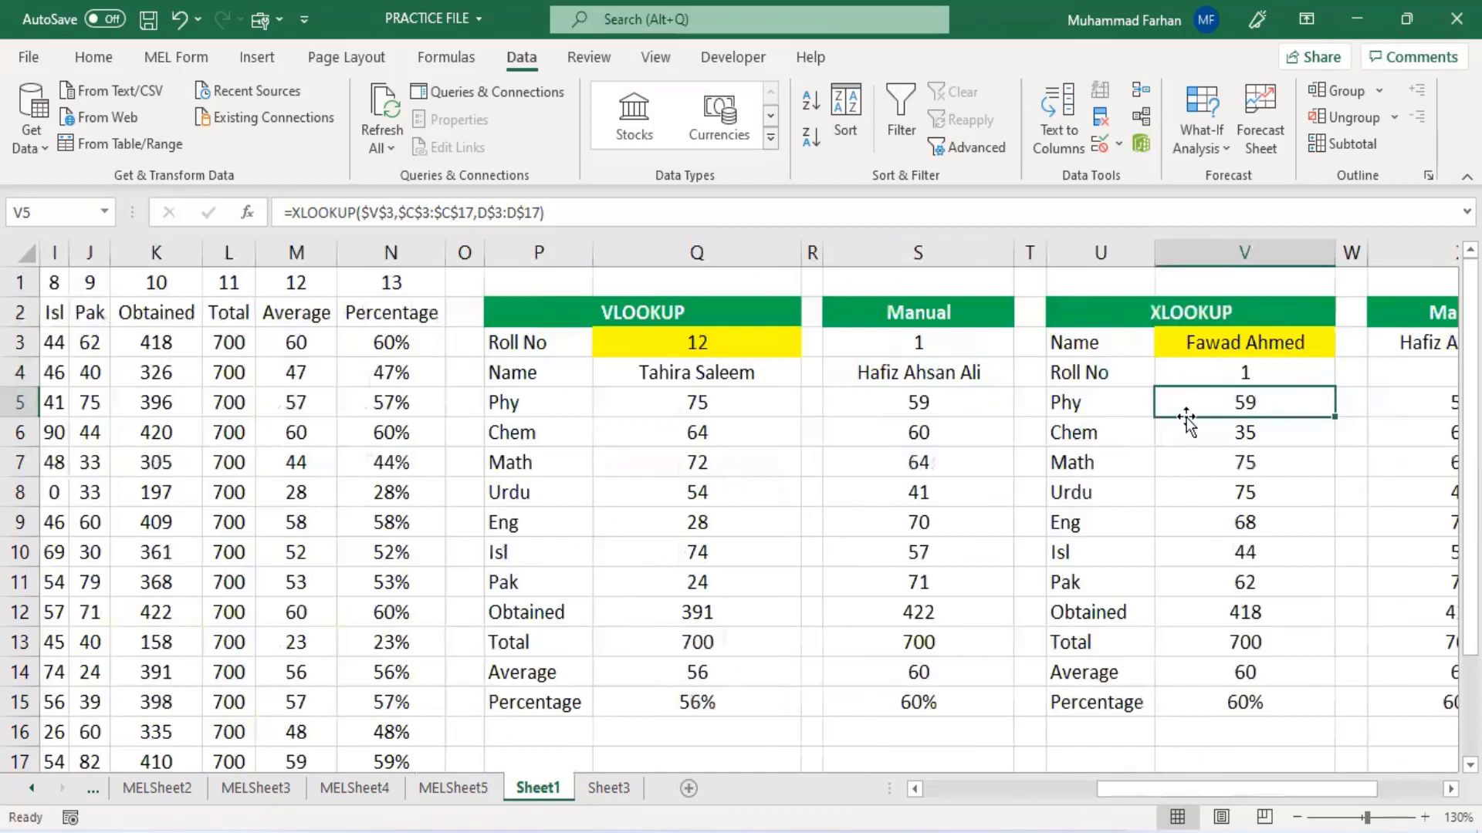
click(1223, 442)
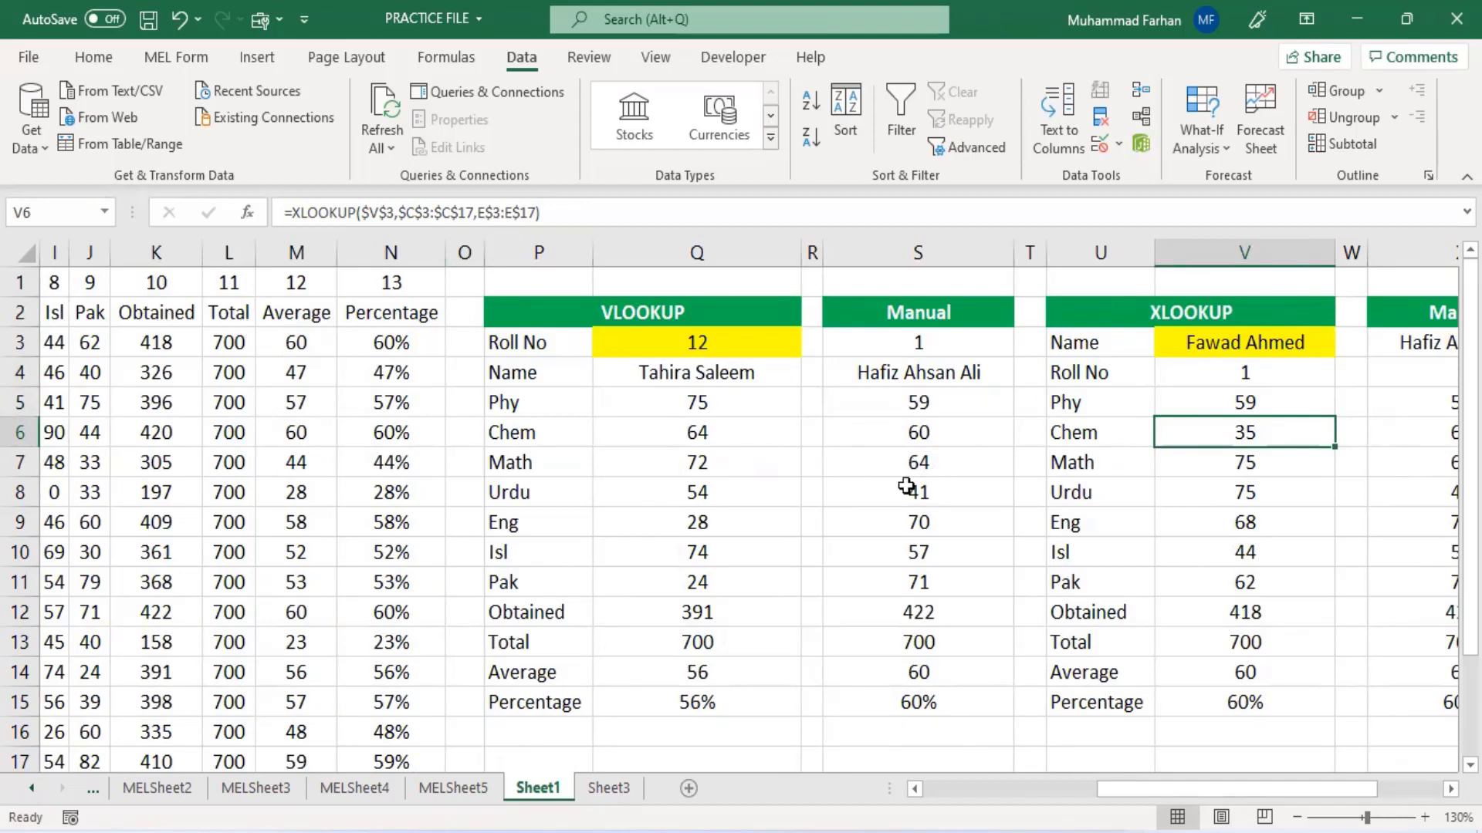
click(1245, 612)
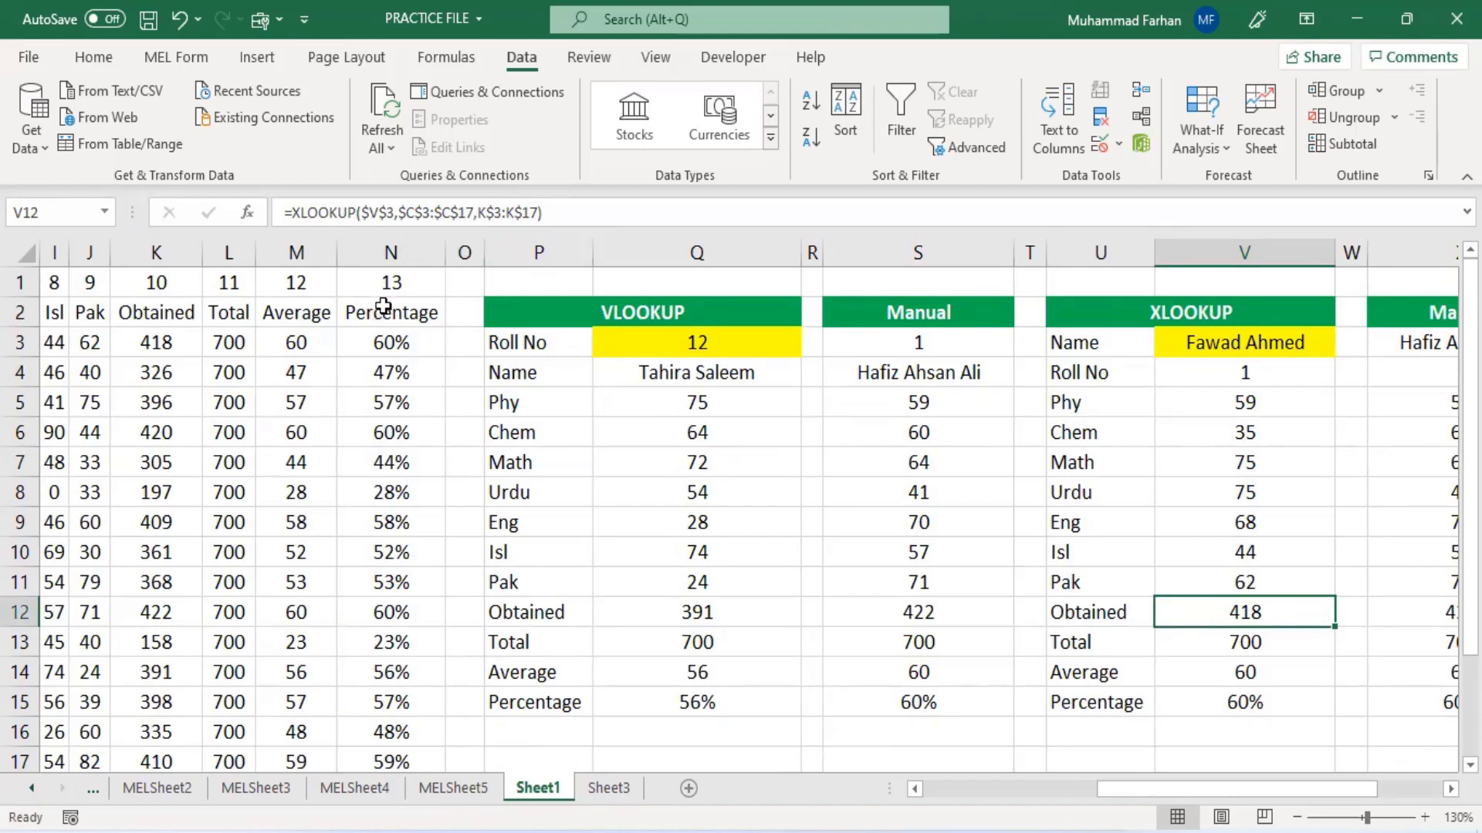
click(1250, 701)
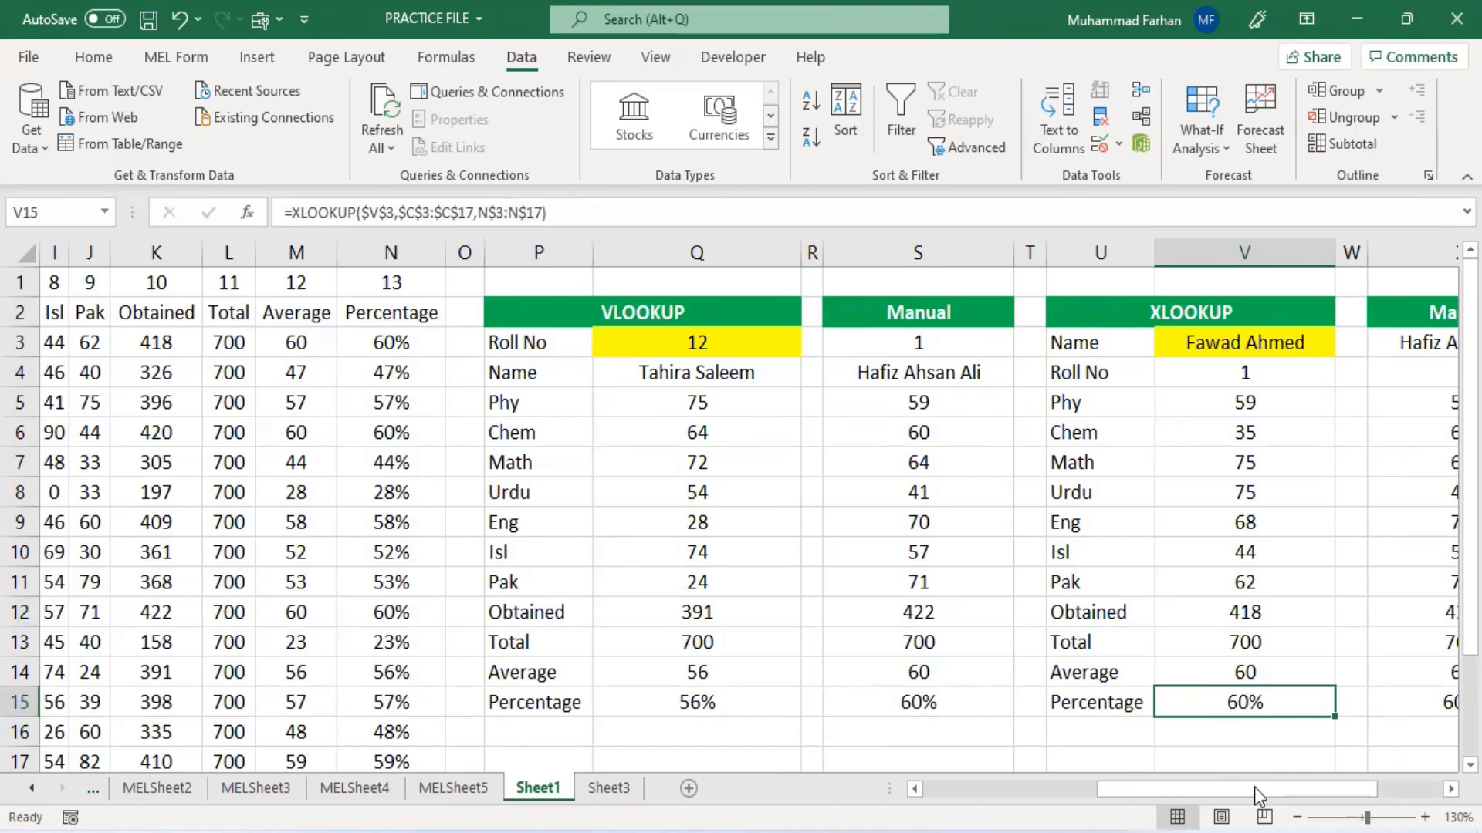
drag(1259, 795, 1335, 798)
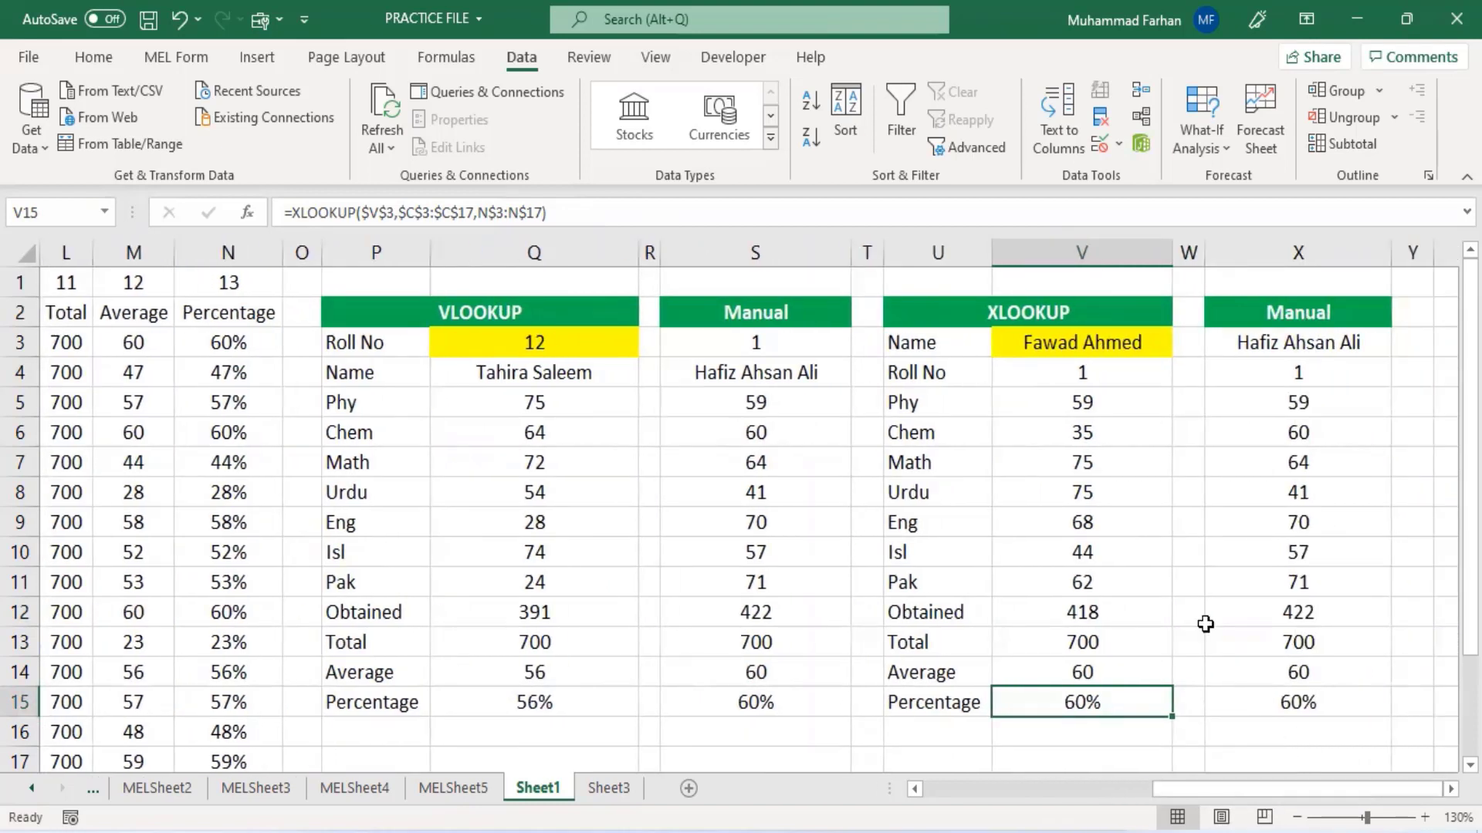
click(1070, 360)
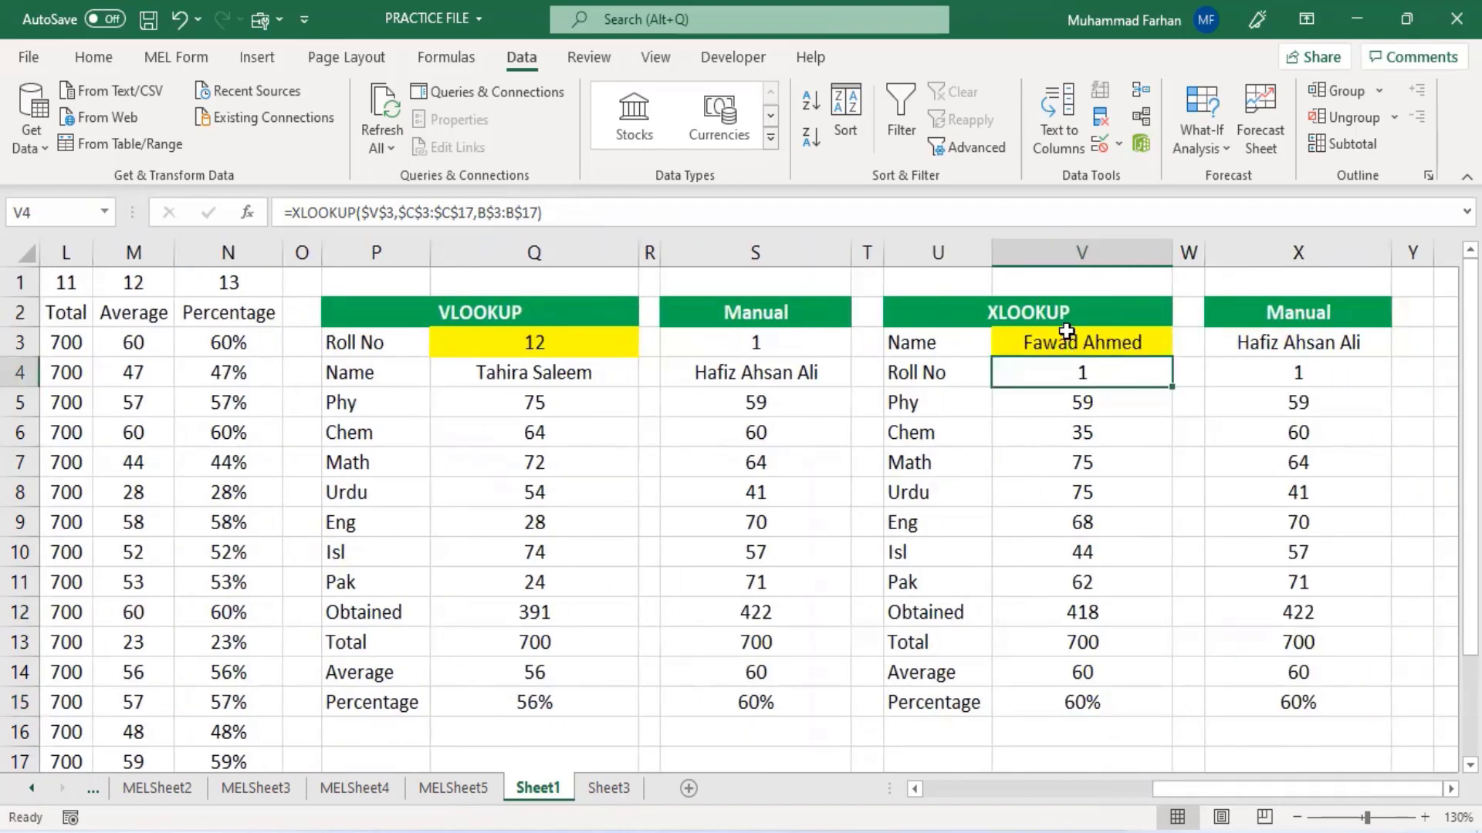
- Add a list data validation to V3 using the student names in C3:C17 as its source
click(1069, 334)
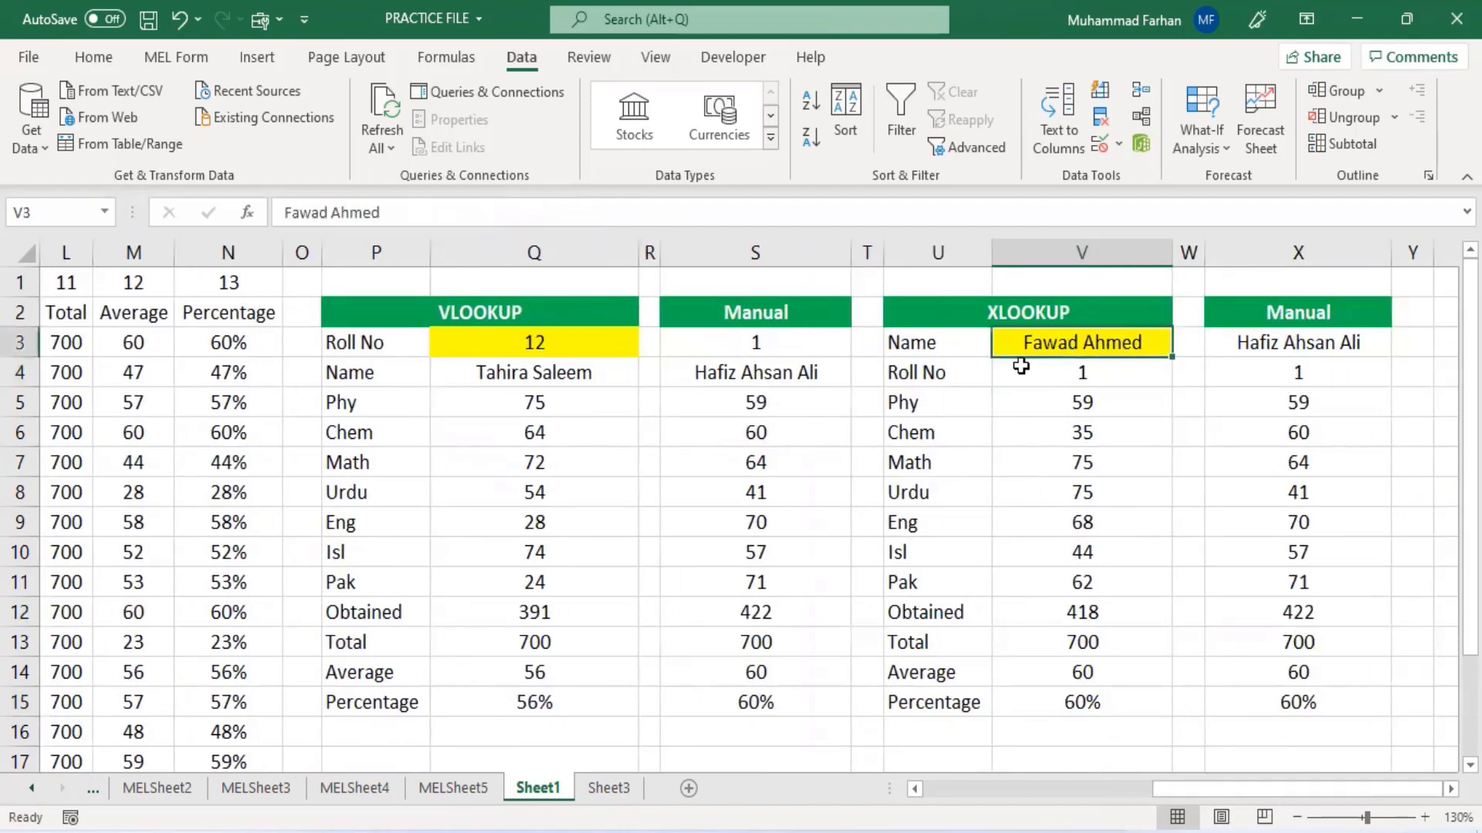
click(1133, 142)
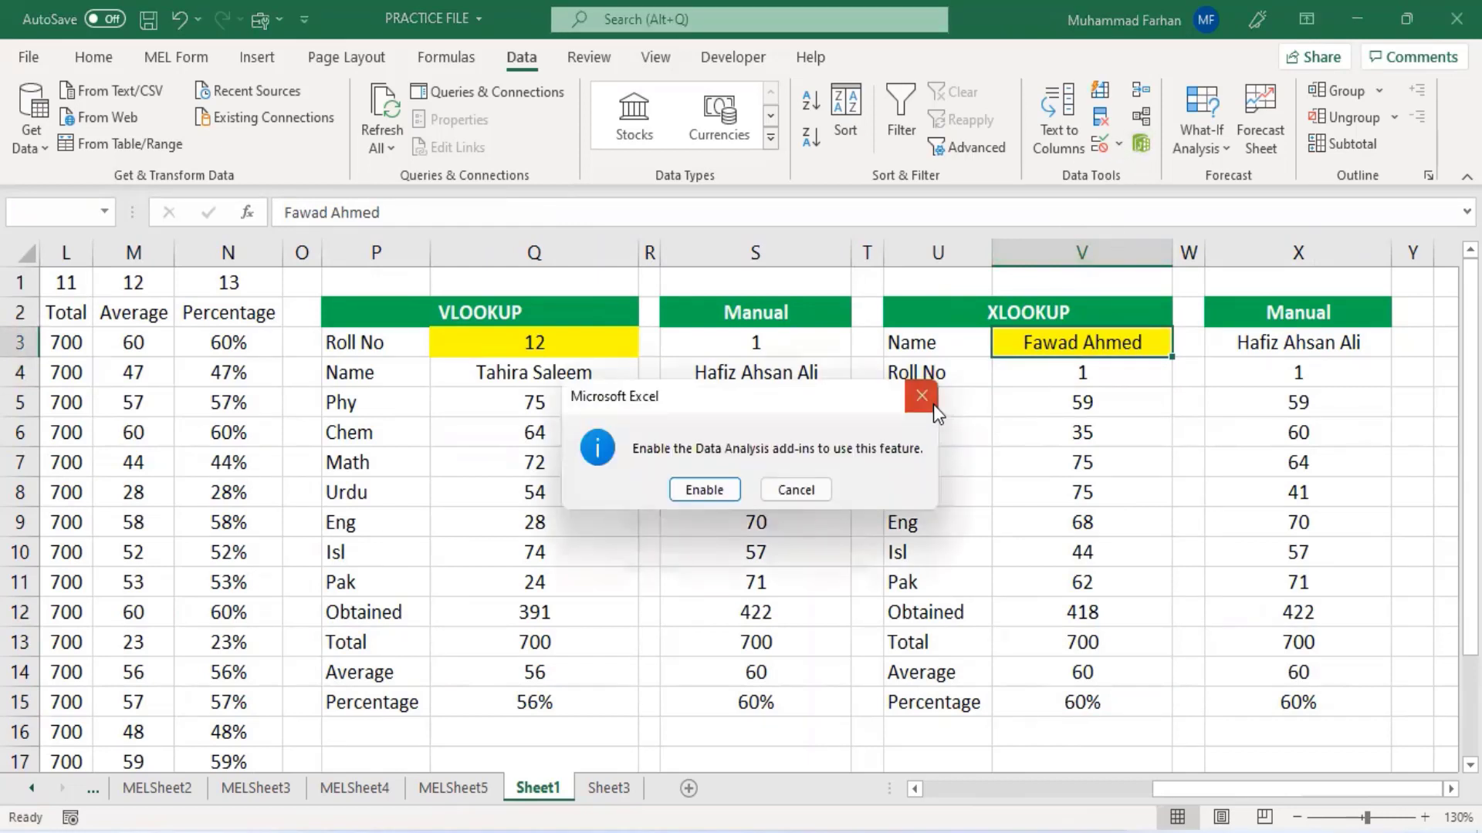
click(923, 396)
click(1120, 146)
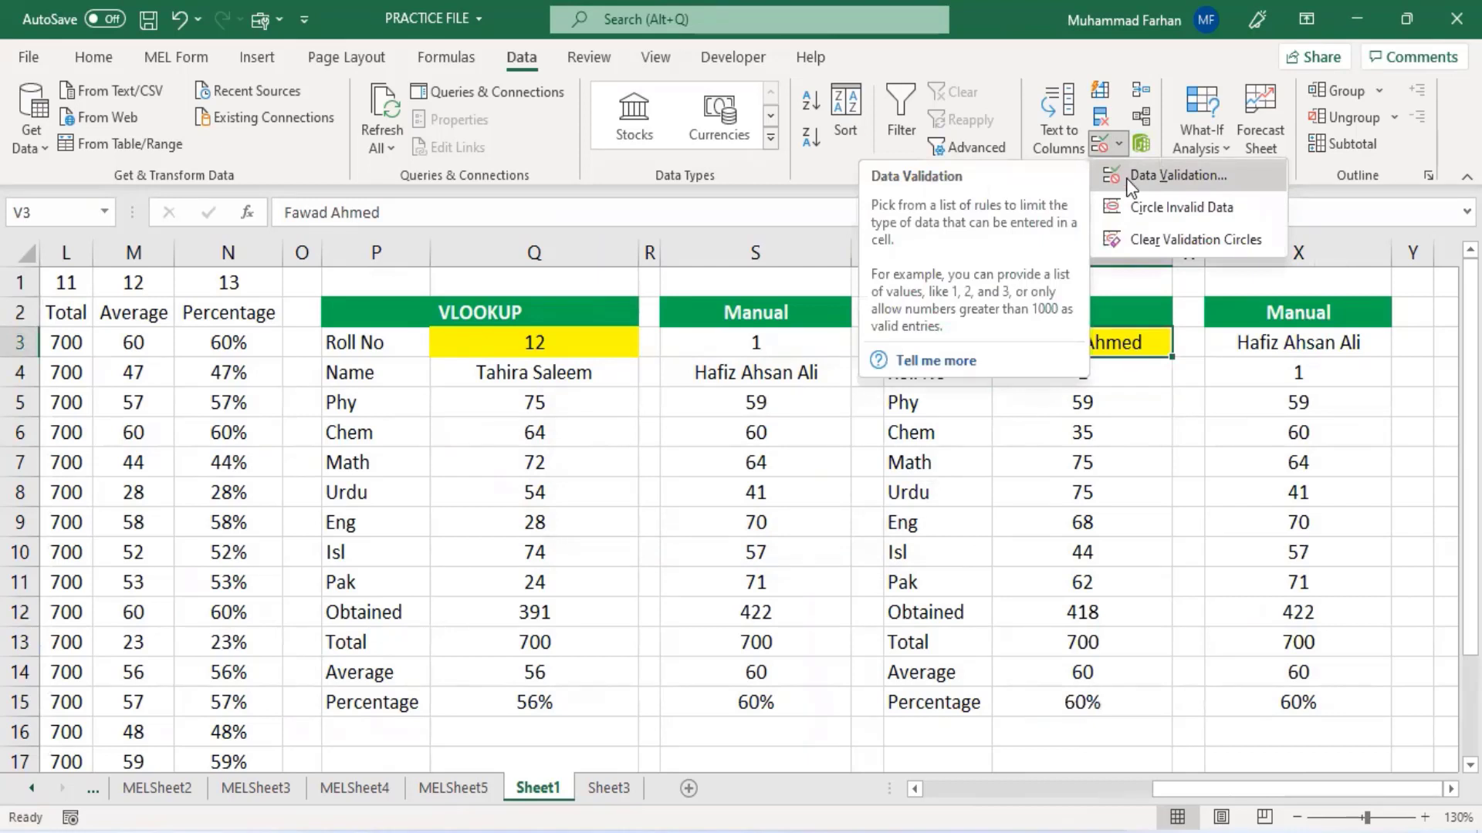
click(1129, 176)
click(1035, 360)
click(1003, 432)
click(1024, 468)
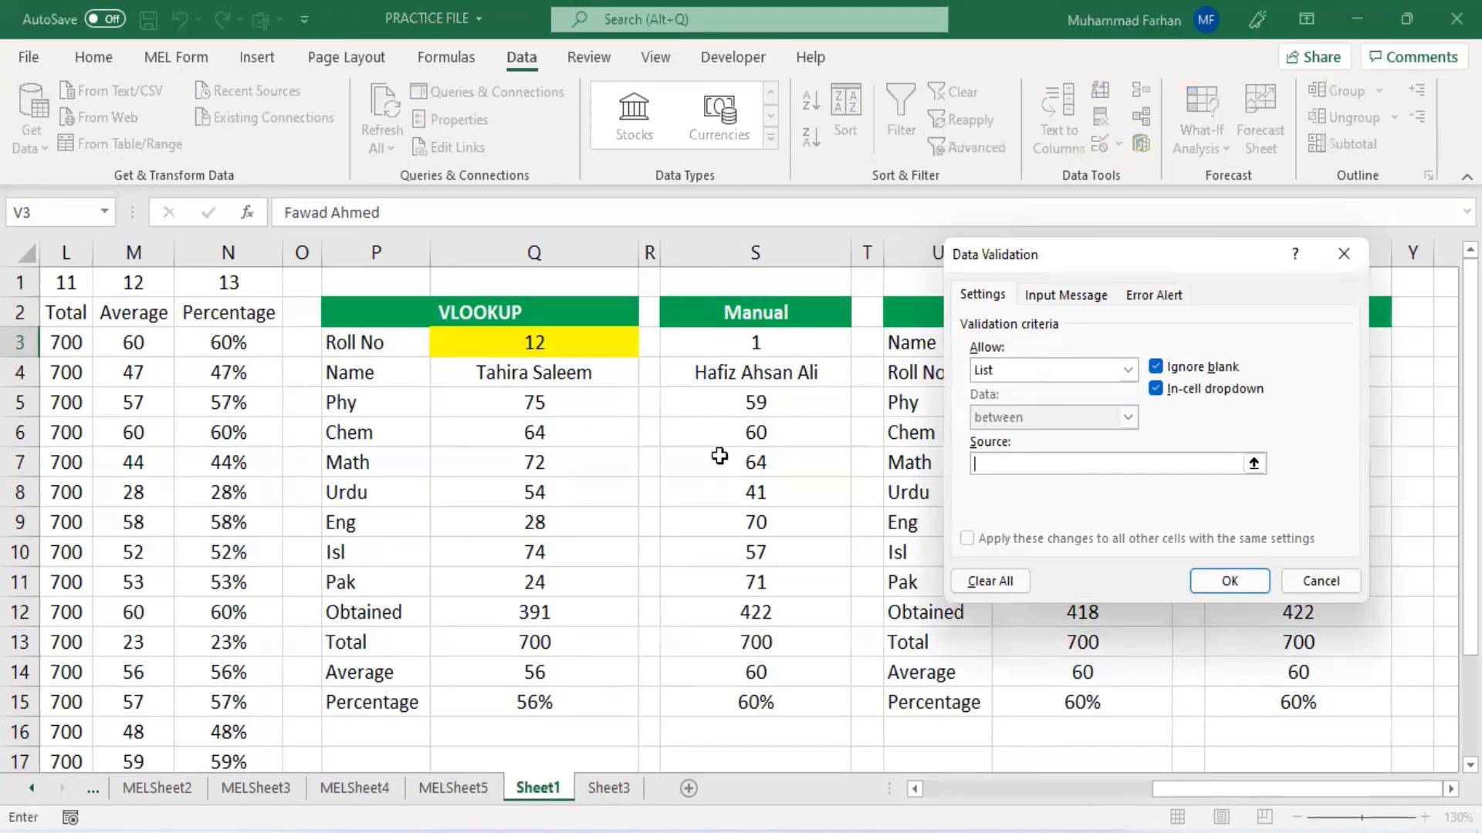
drag(1196, 791, 964, 795)
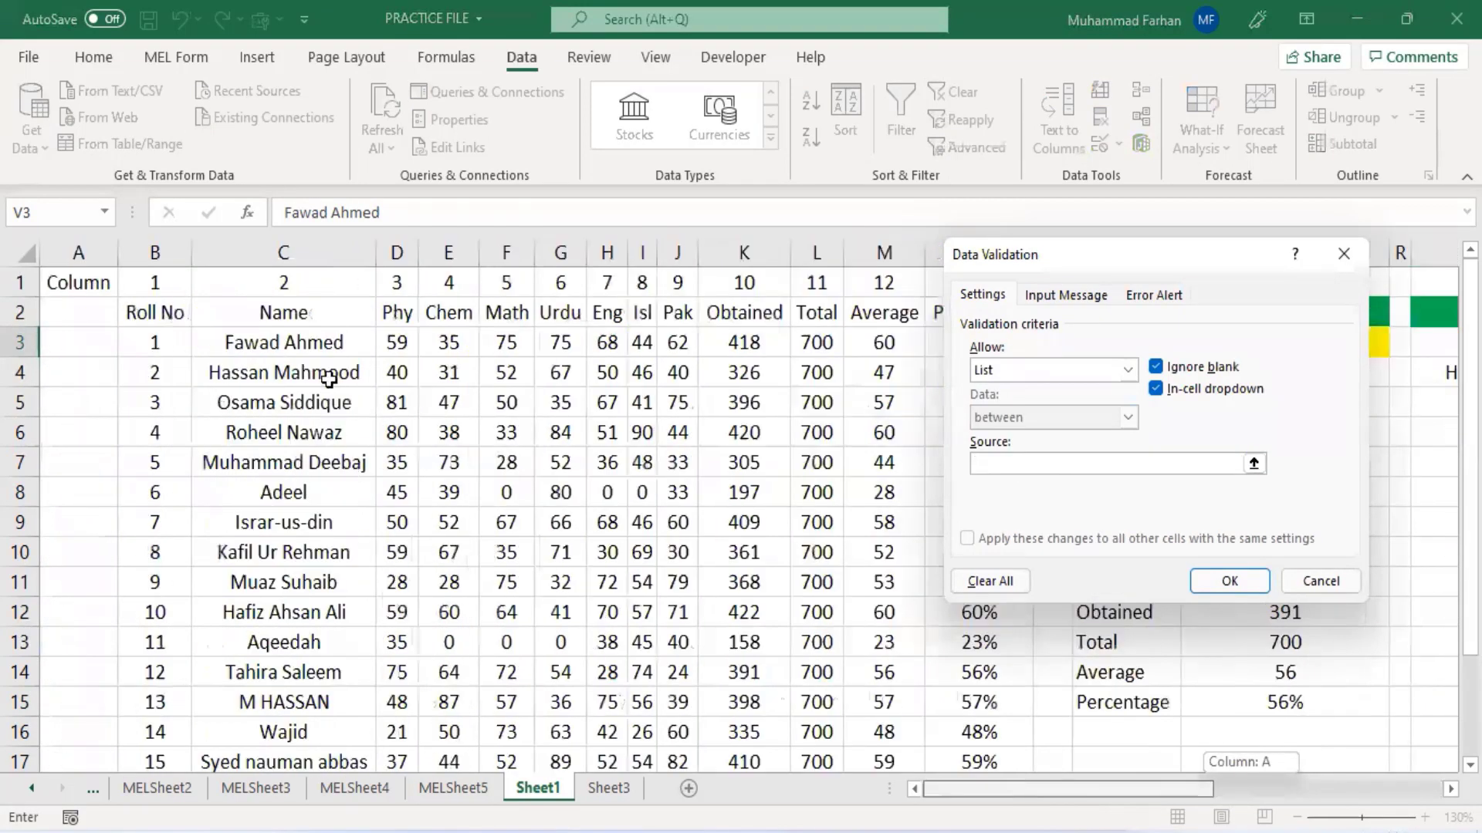
drag(328, 343, 303, 701)
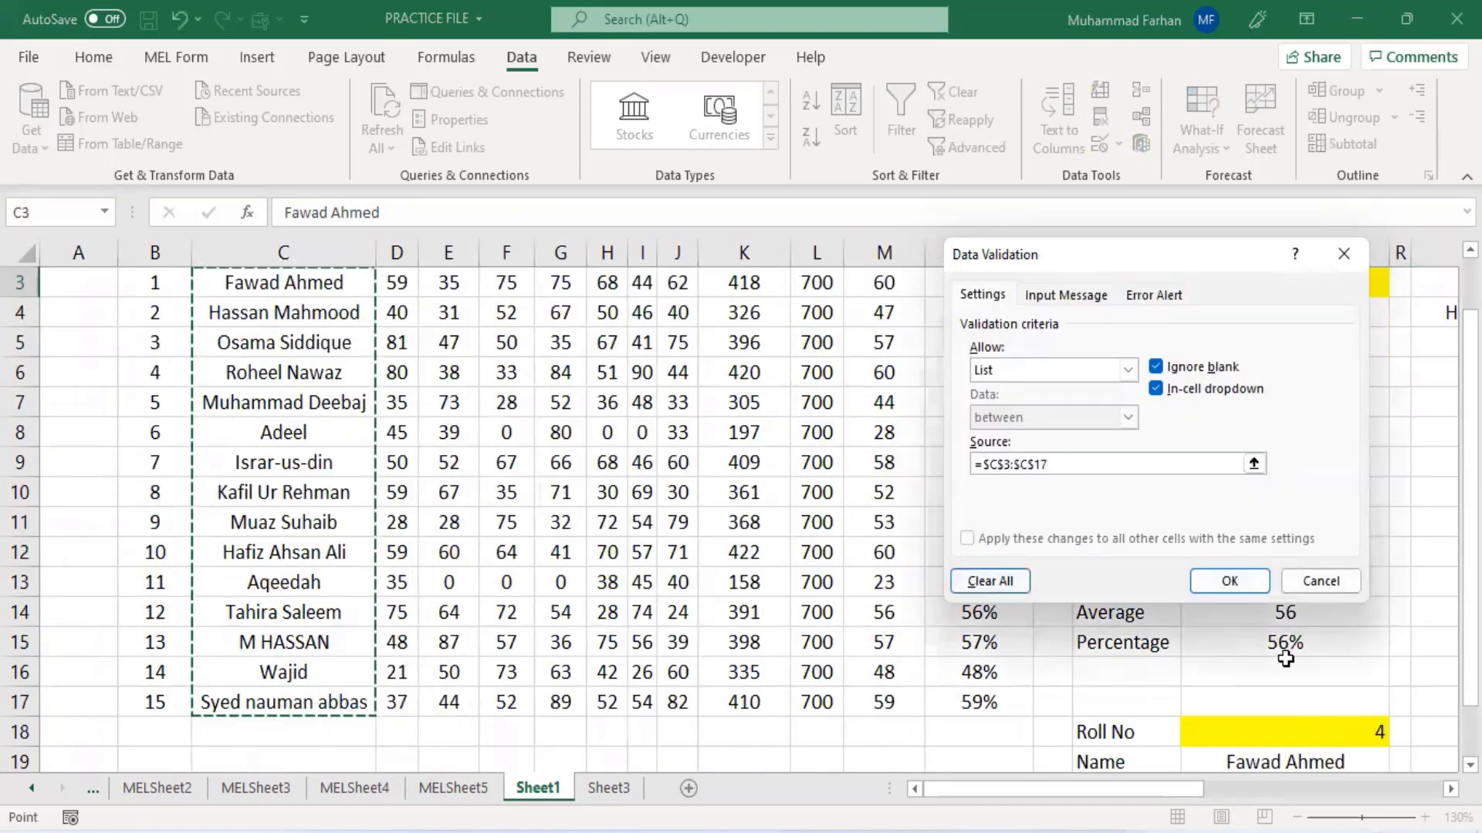
click(1238, 578)
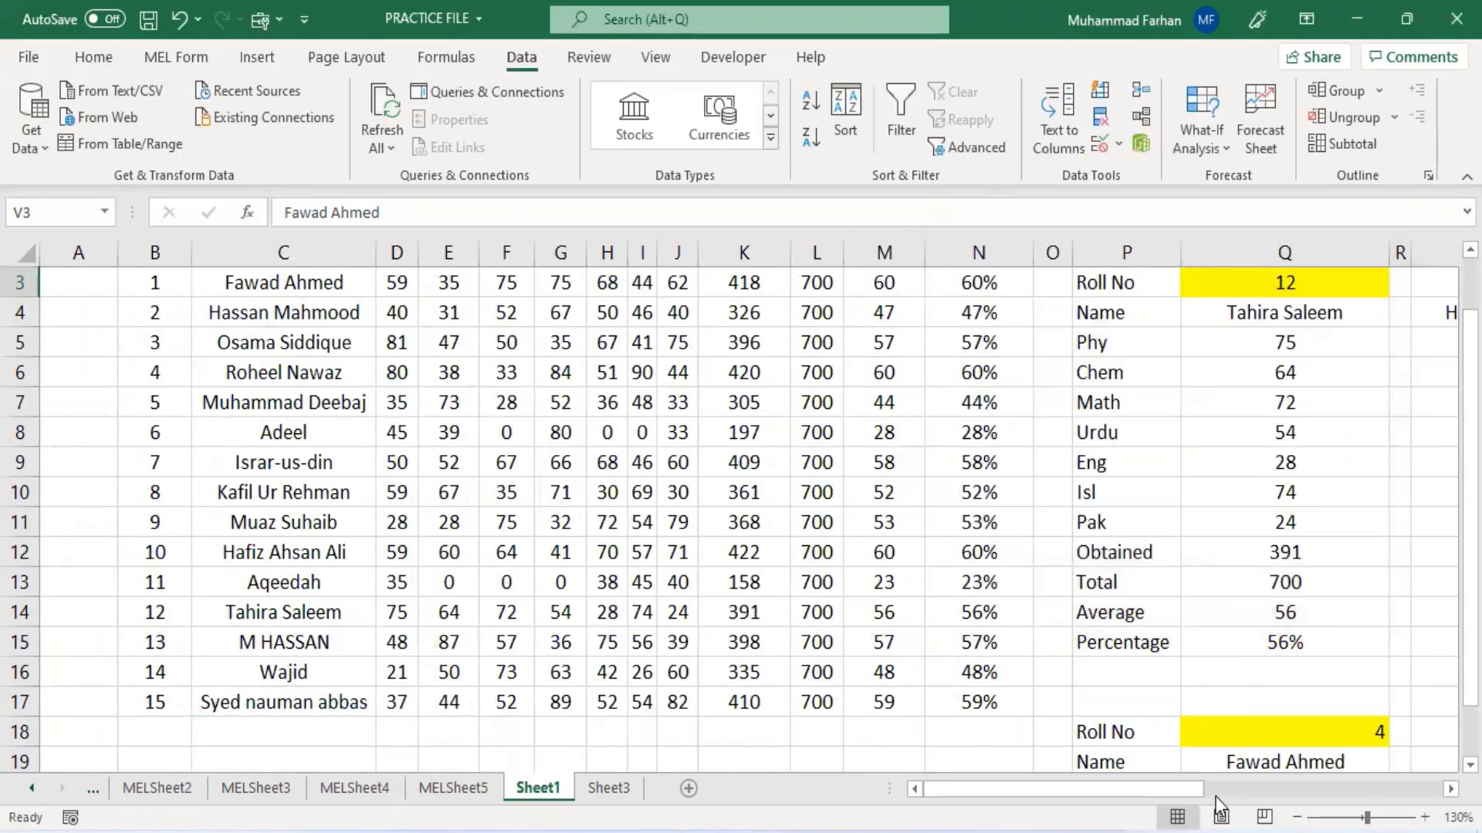
scroll(1202, 716, up, 1)
drag(1084, 787, 1245, 772)
click(1369, 345)
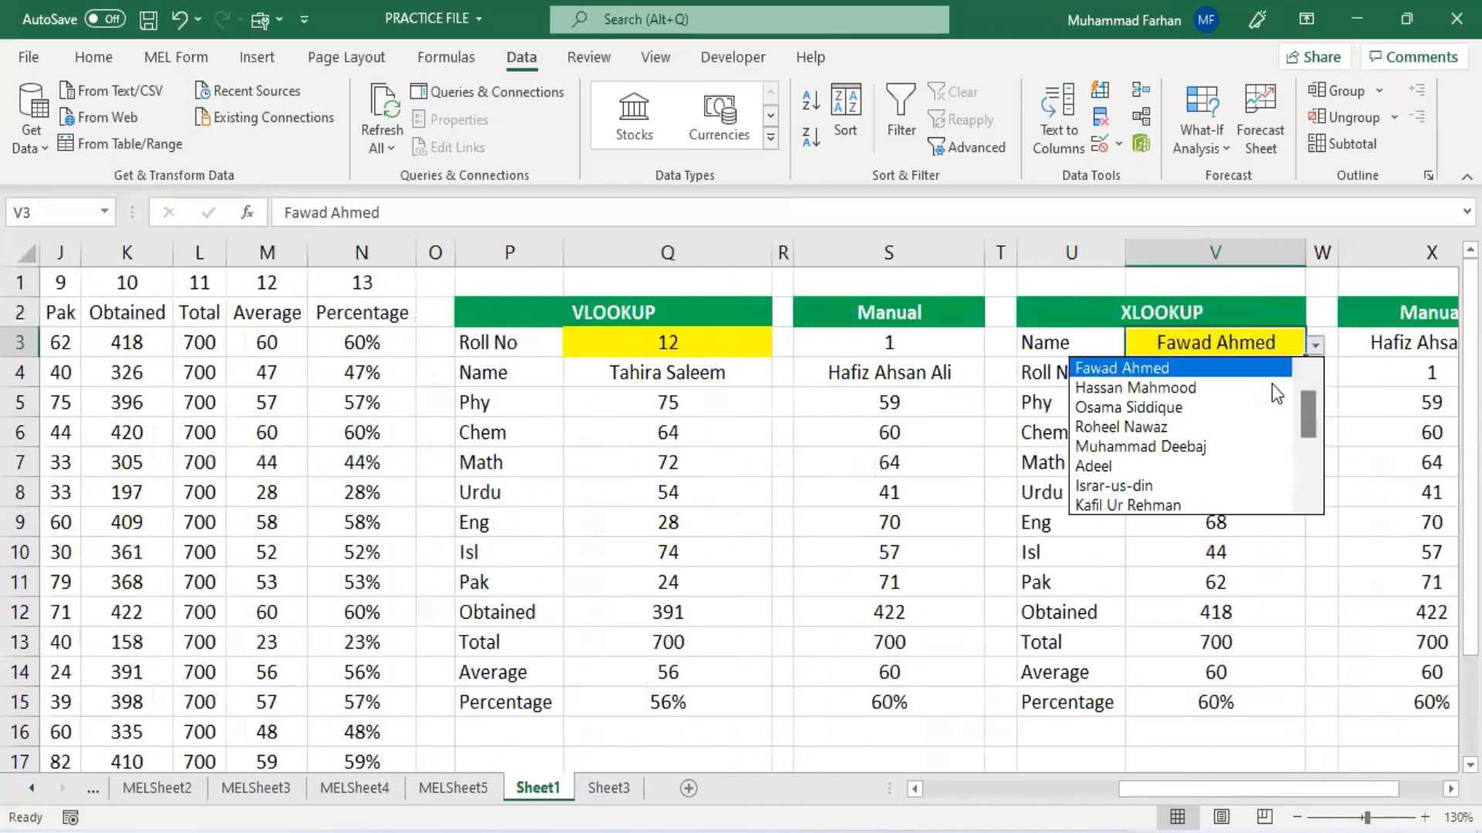
drag(1307, 405, 1302, 541)
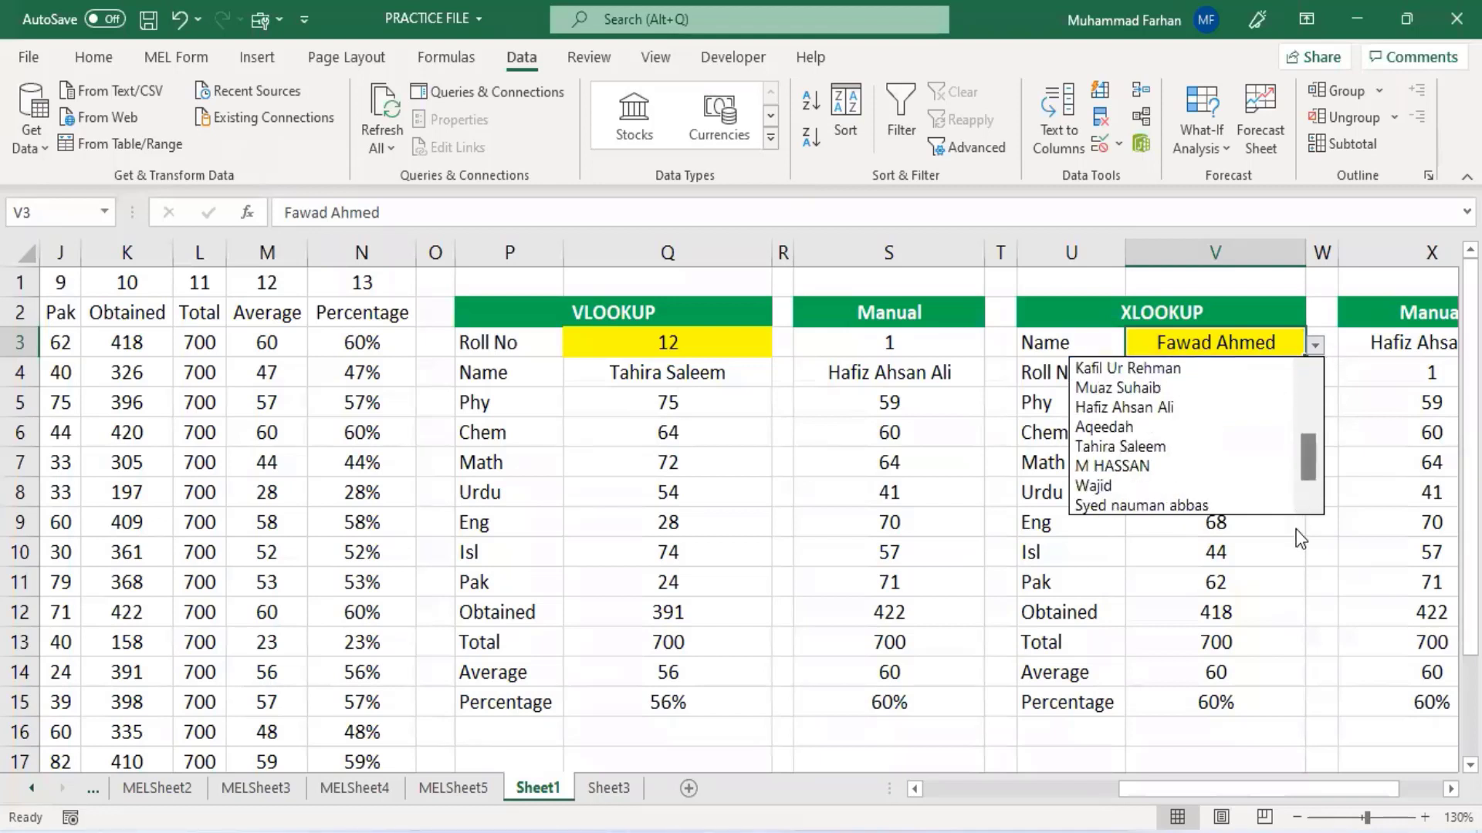
click(1142, 446)
click(1319, 347)
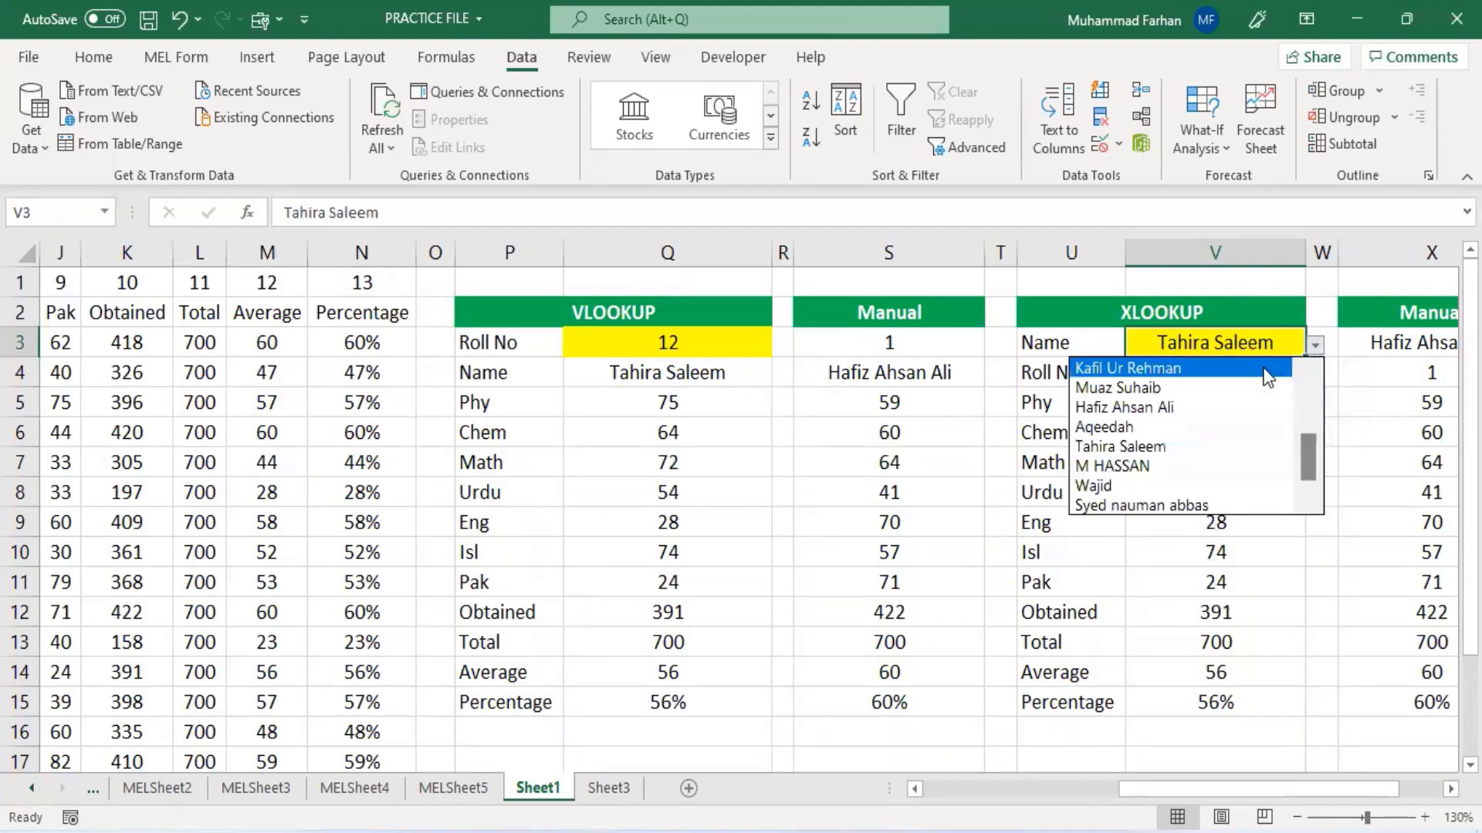
click(1191, 428)
click(1315, 346)
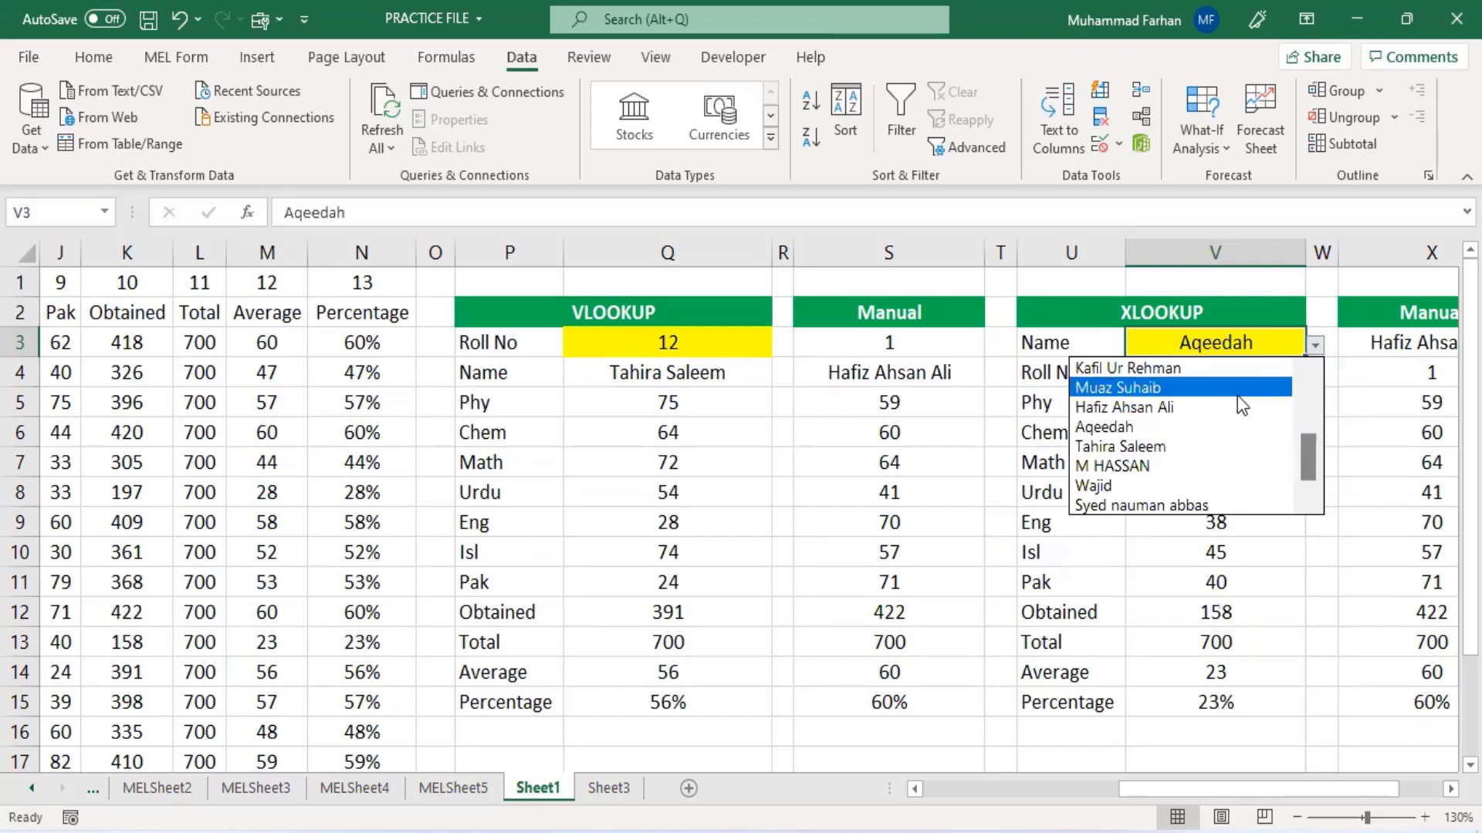
click(1142, 388)
click(1315, 346)
click(1220, 426)
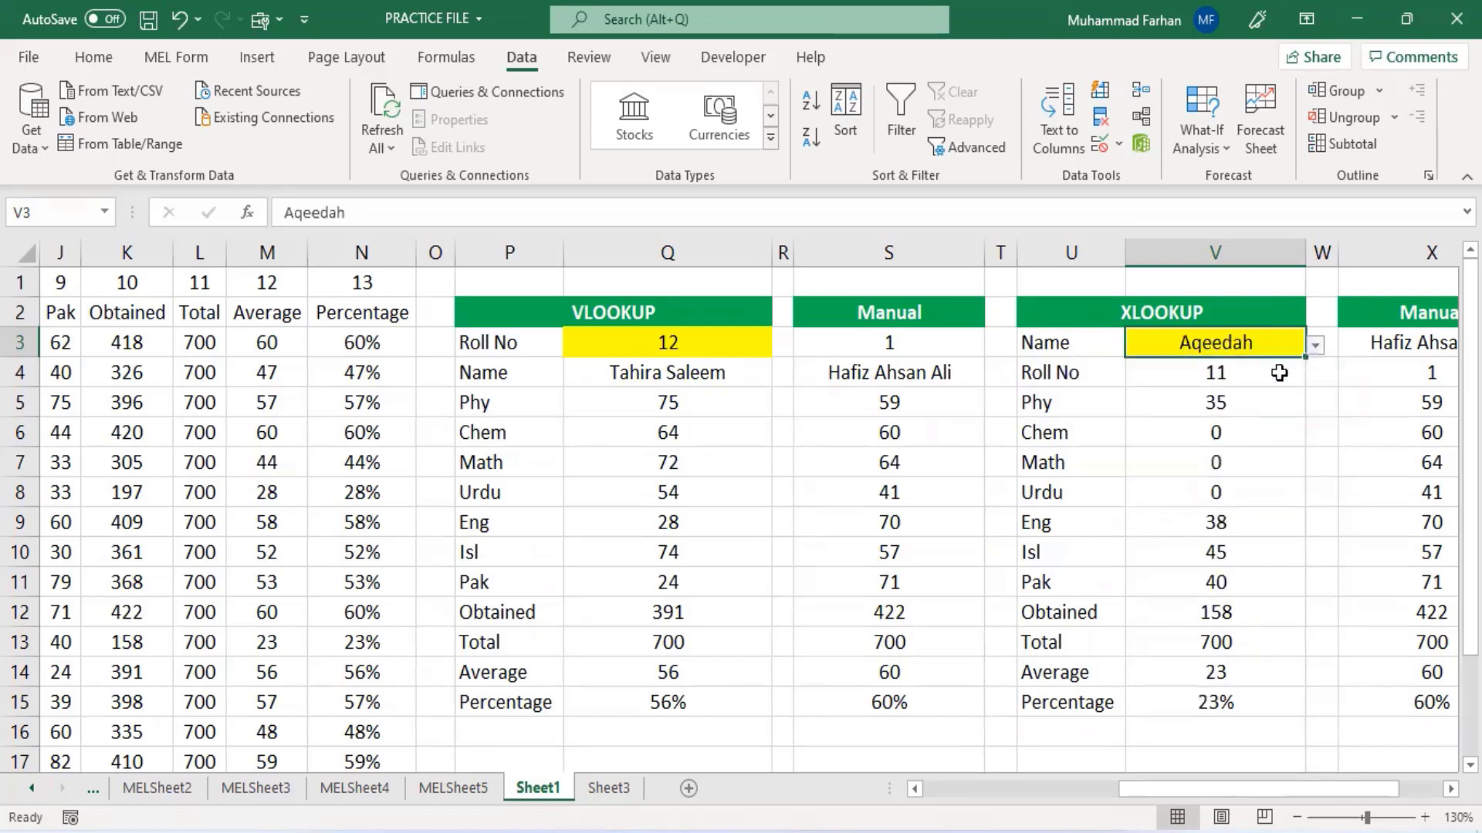
click(1315, 346)
click(1192, 450)
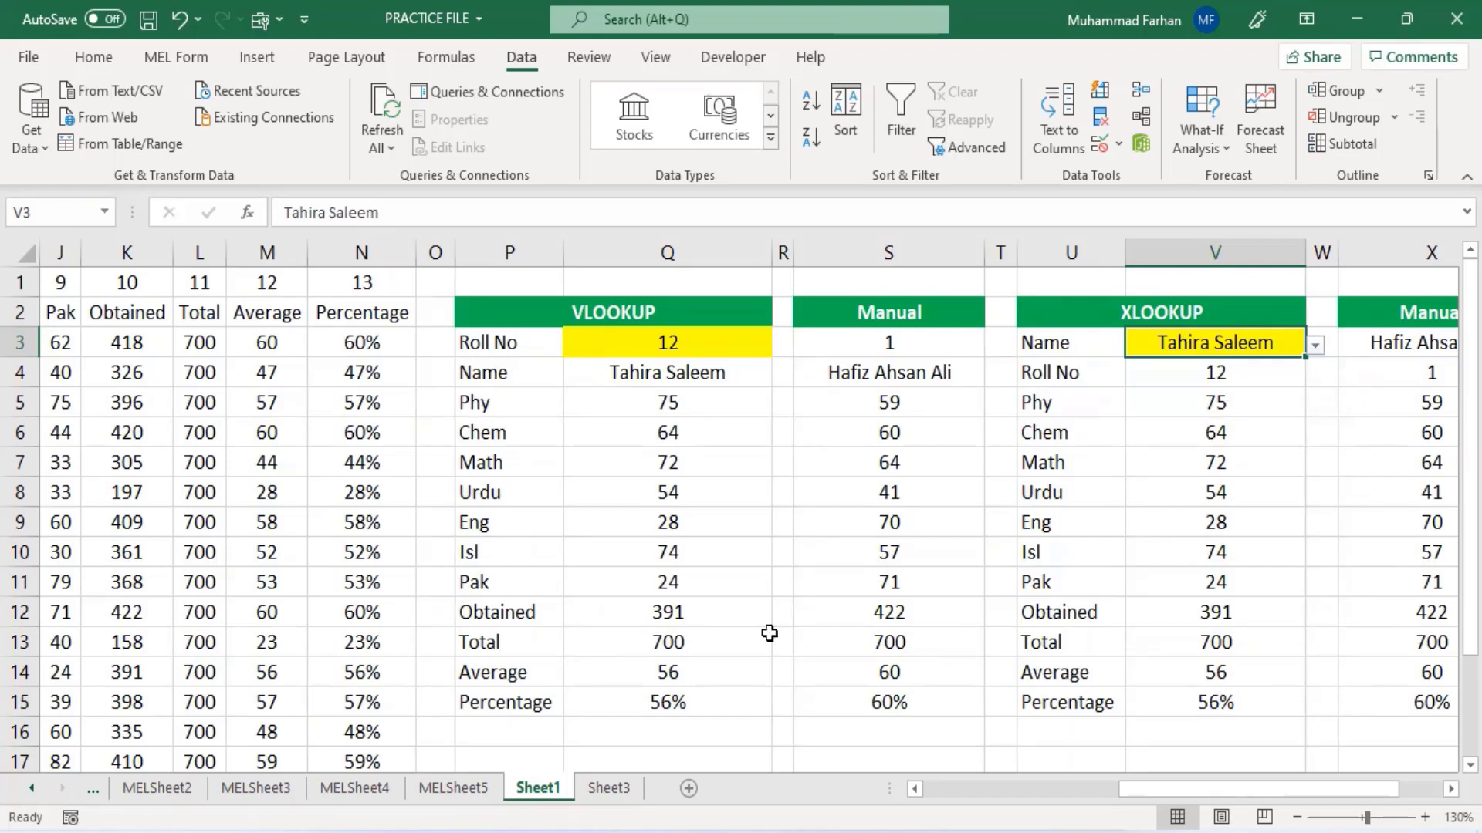
- Switch to the Index Match workbook and examine the roll numbers, names and marks in the Index Table
mouse_move(811, 832)
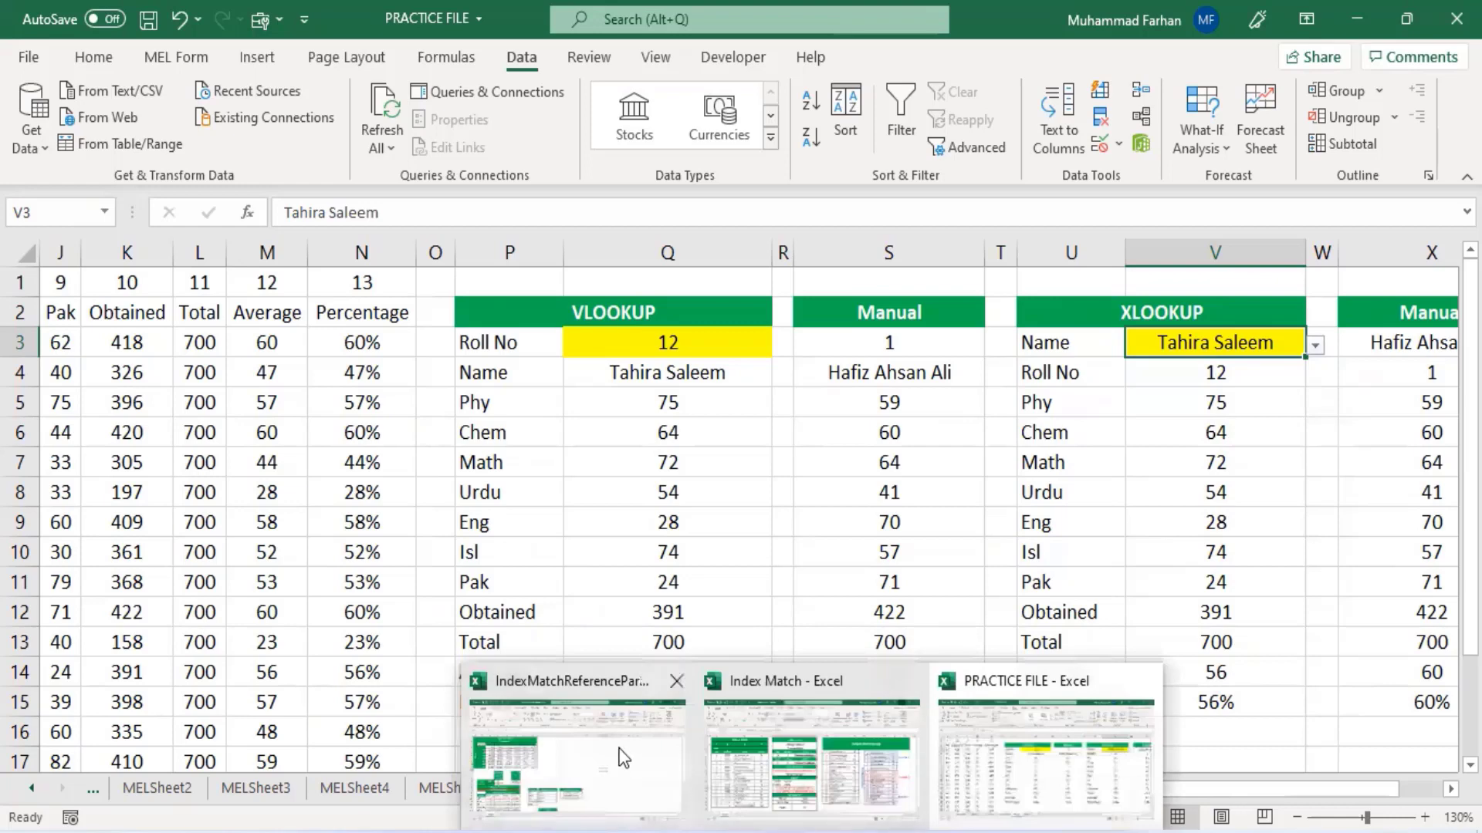
click(803, 729)
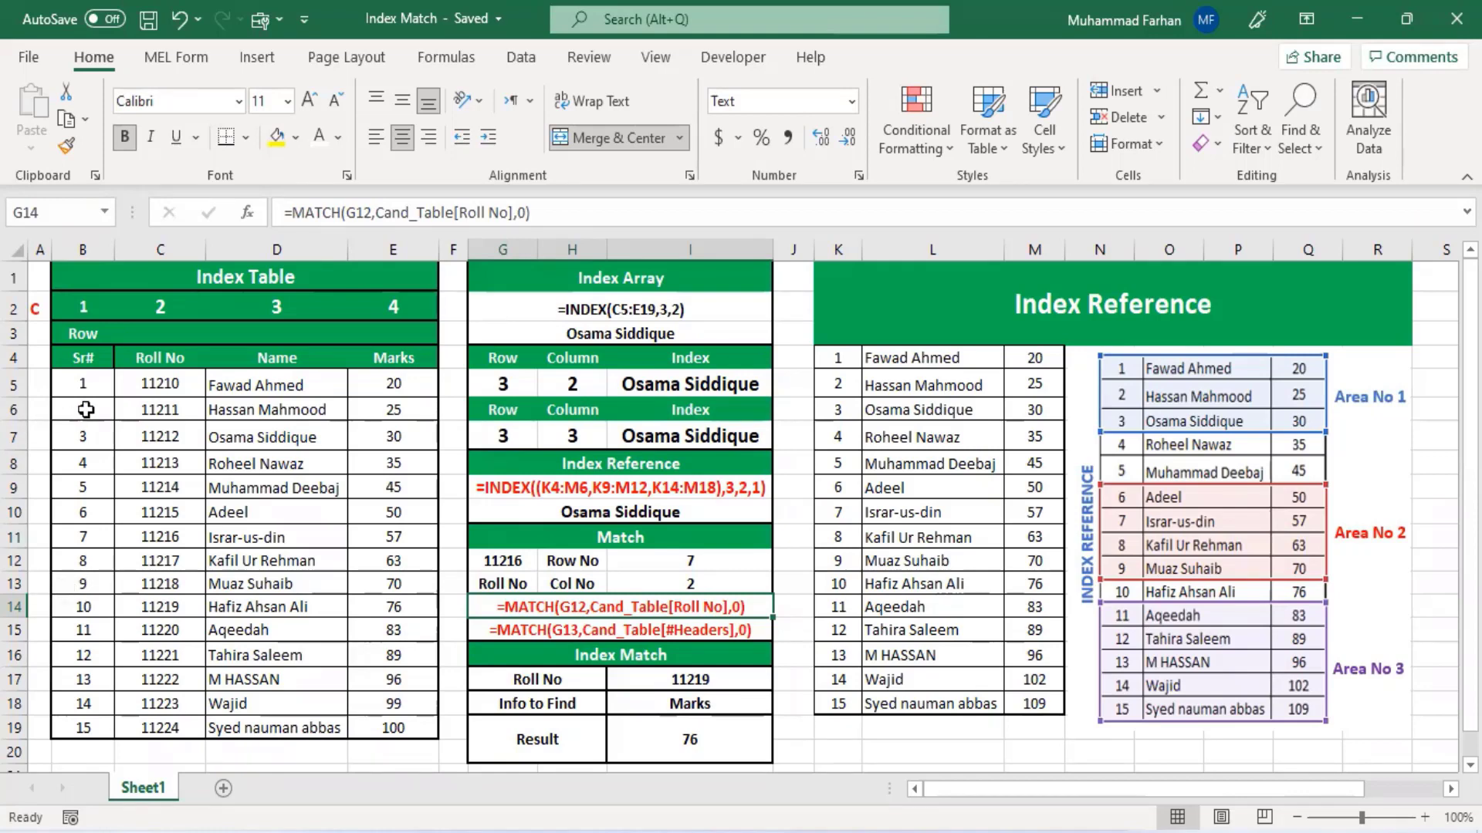
click(155, 388)
key(Down)
key(Down)
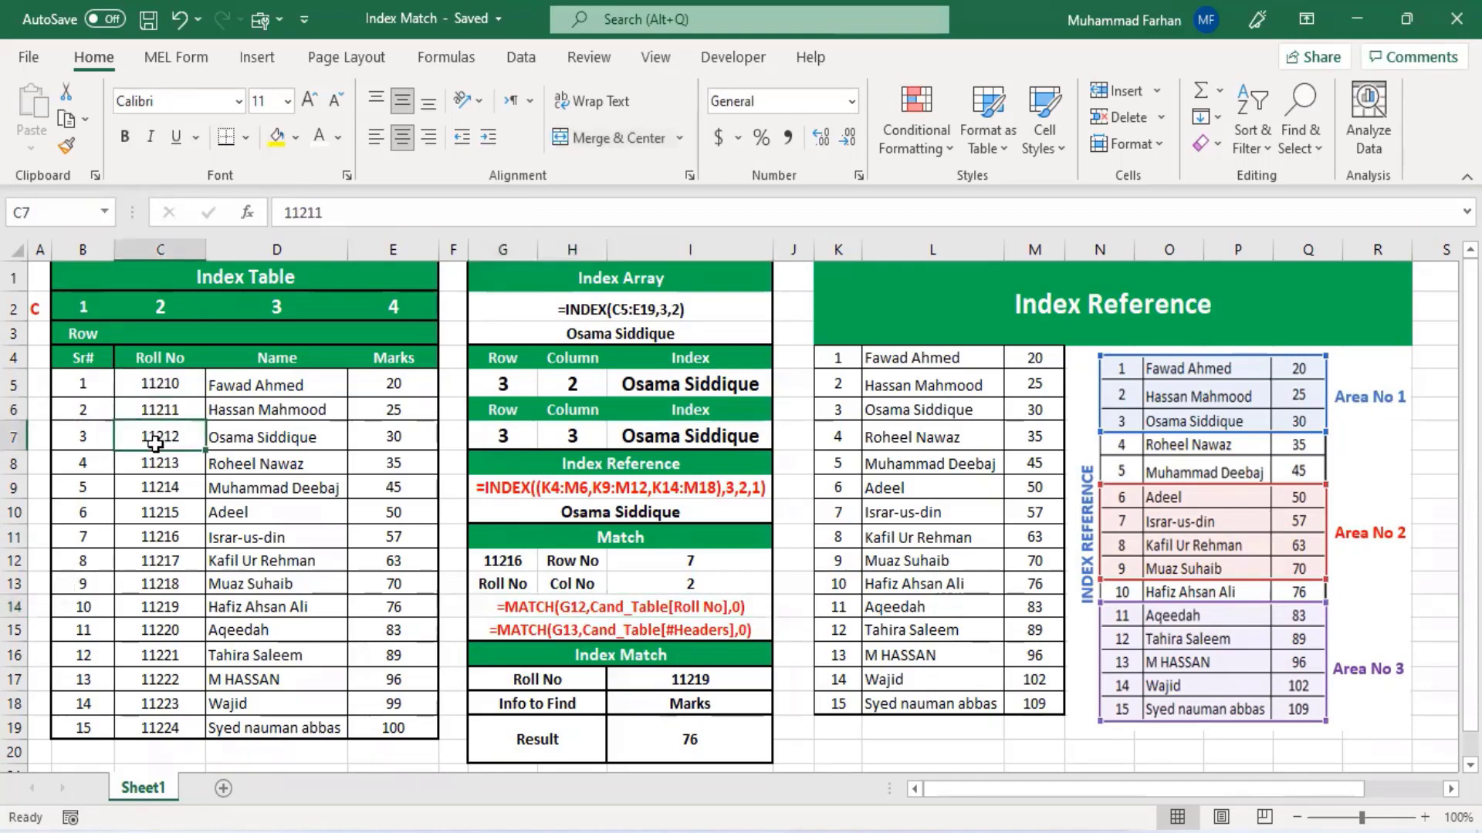
key(Down)
key(Down)
key(Down)
key(Down)
click(176, 581)
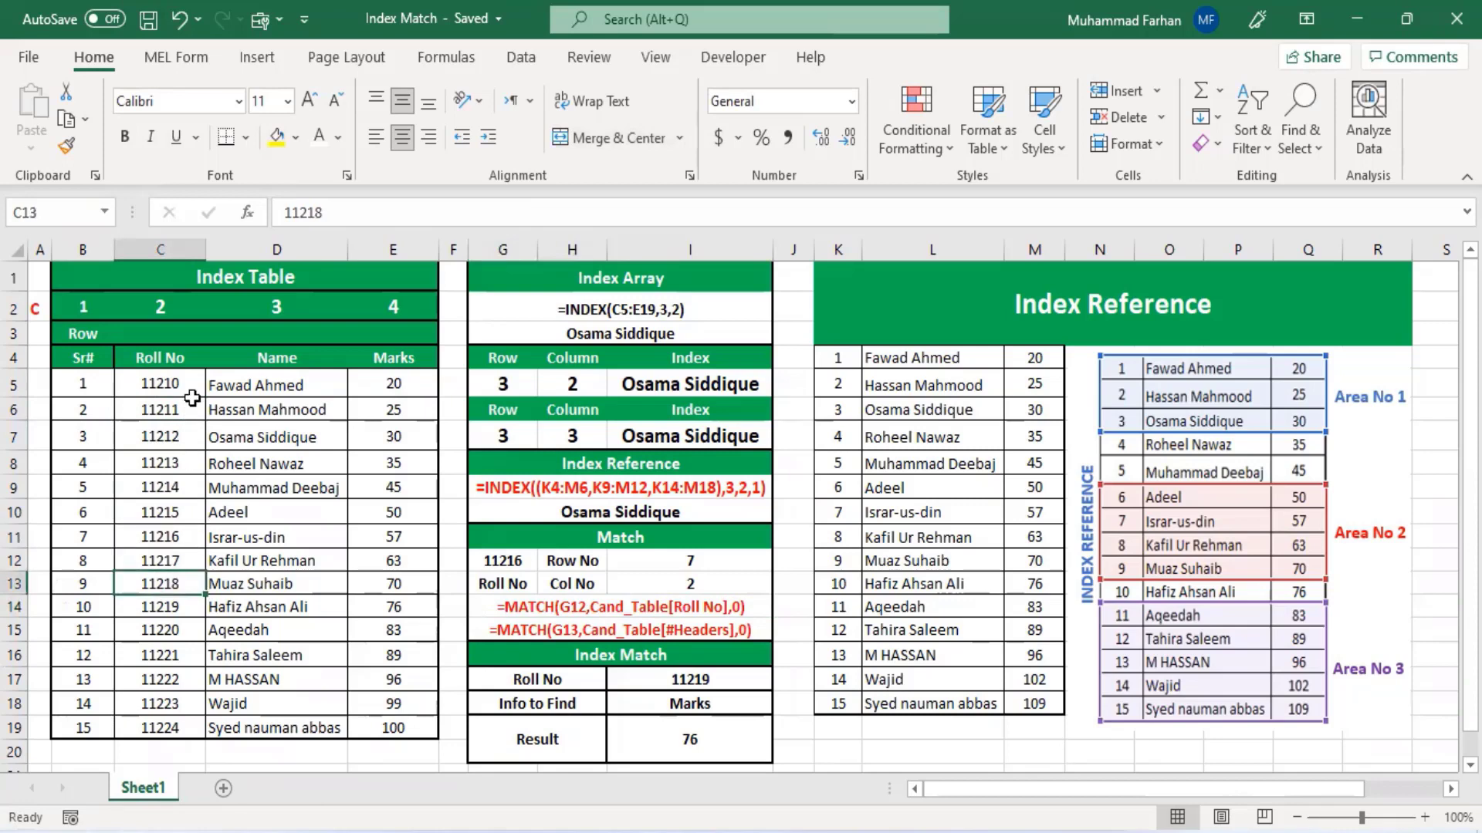
click(251, 382)
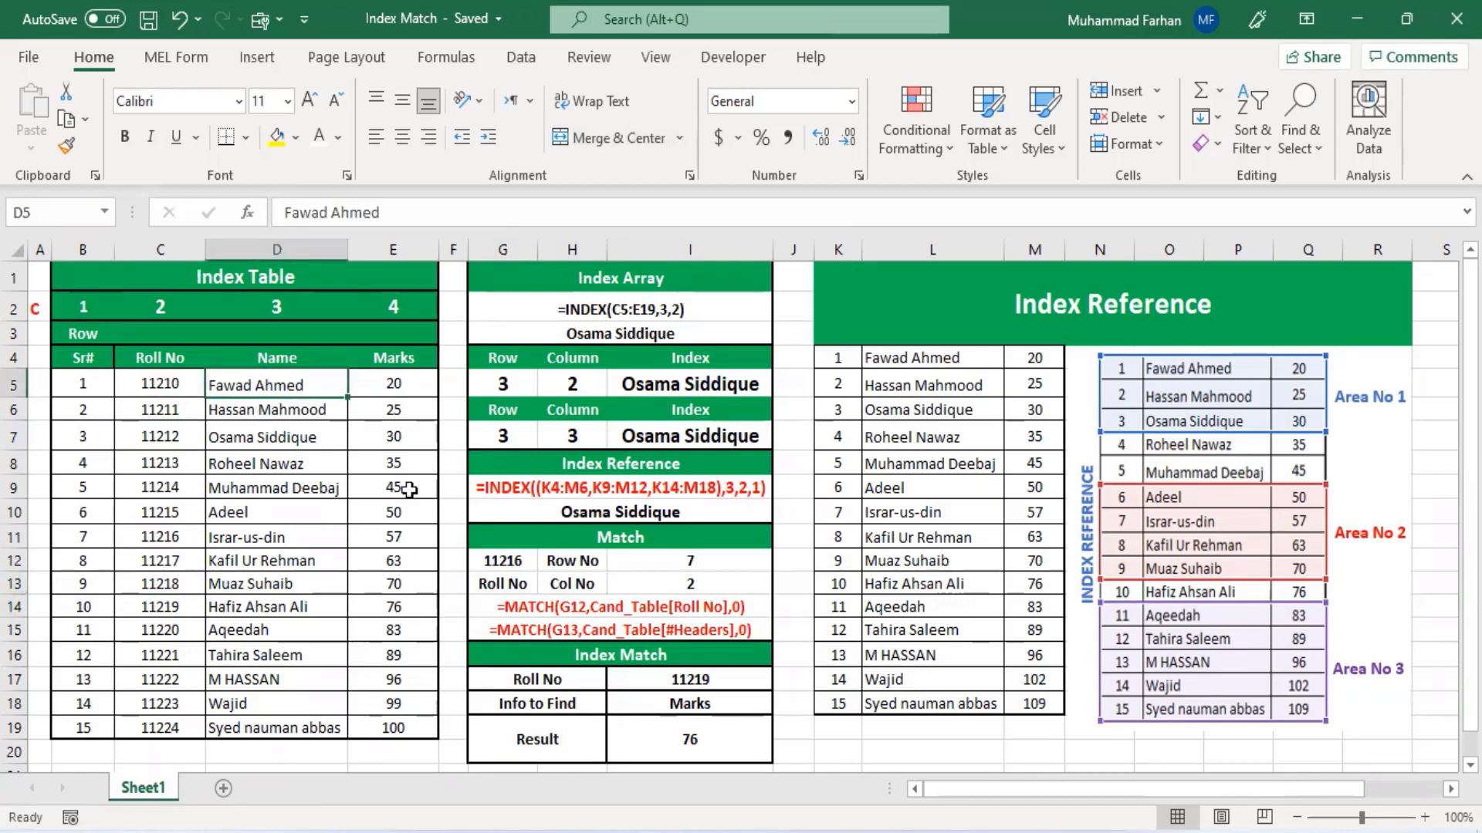
click(386, 384)
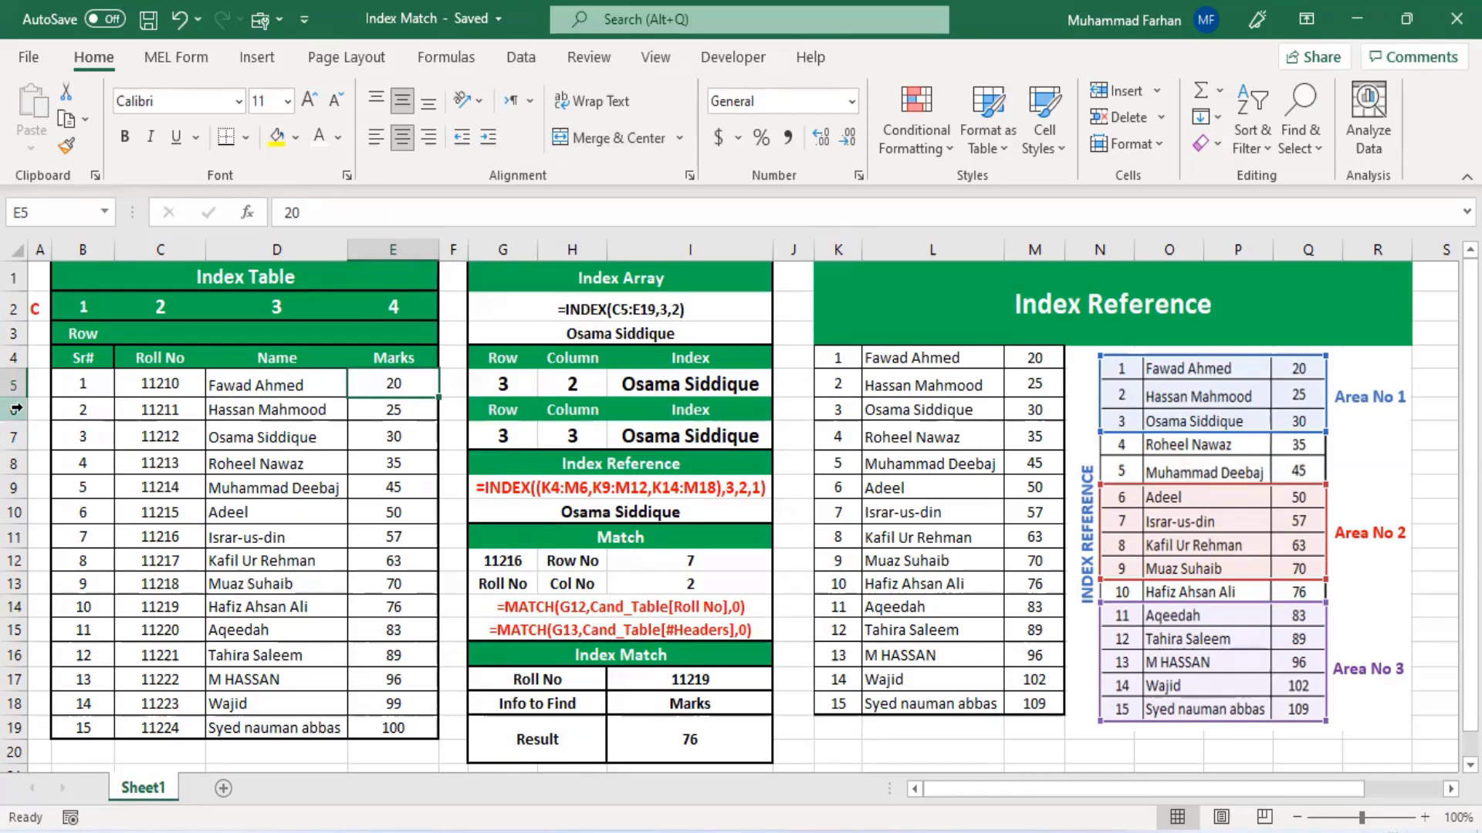
- Compare the INDEX formula in G3 with the C5:E19 table range and the column numbers in row 2
click(620, 330)
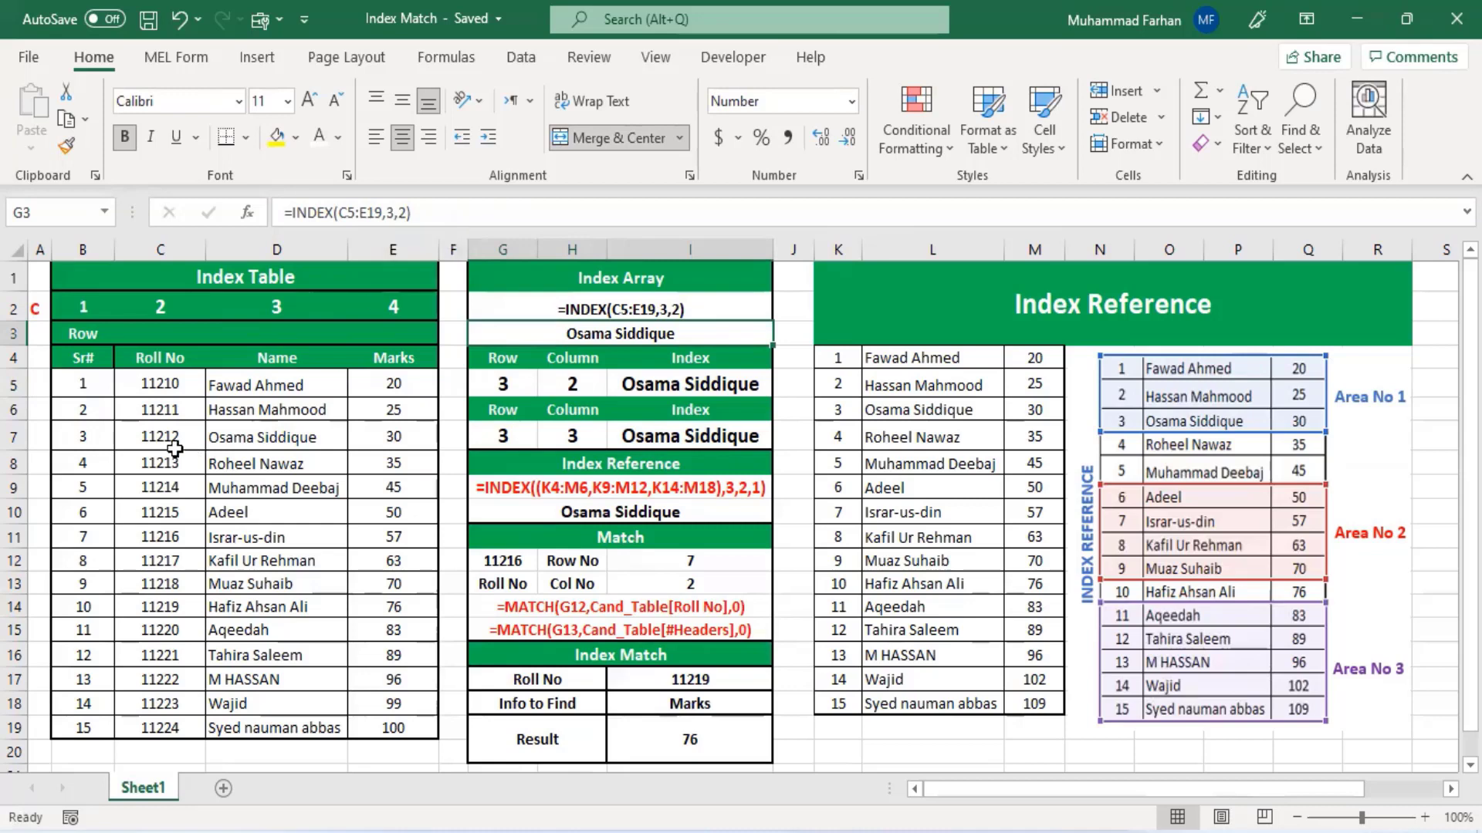
click(154, 383)
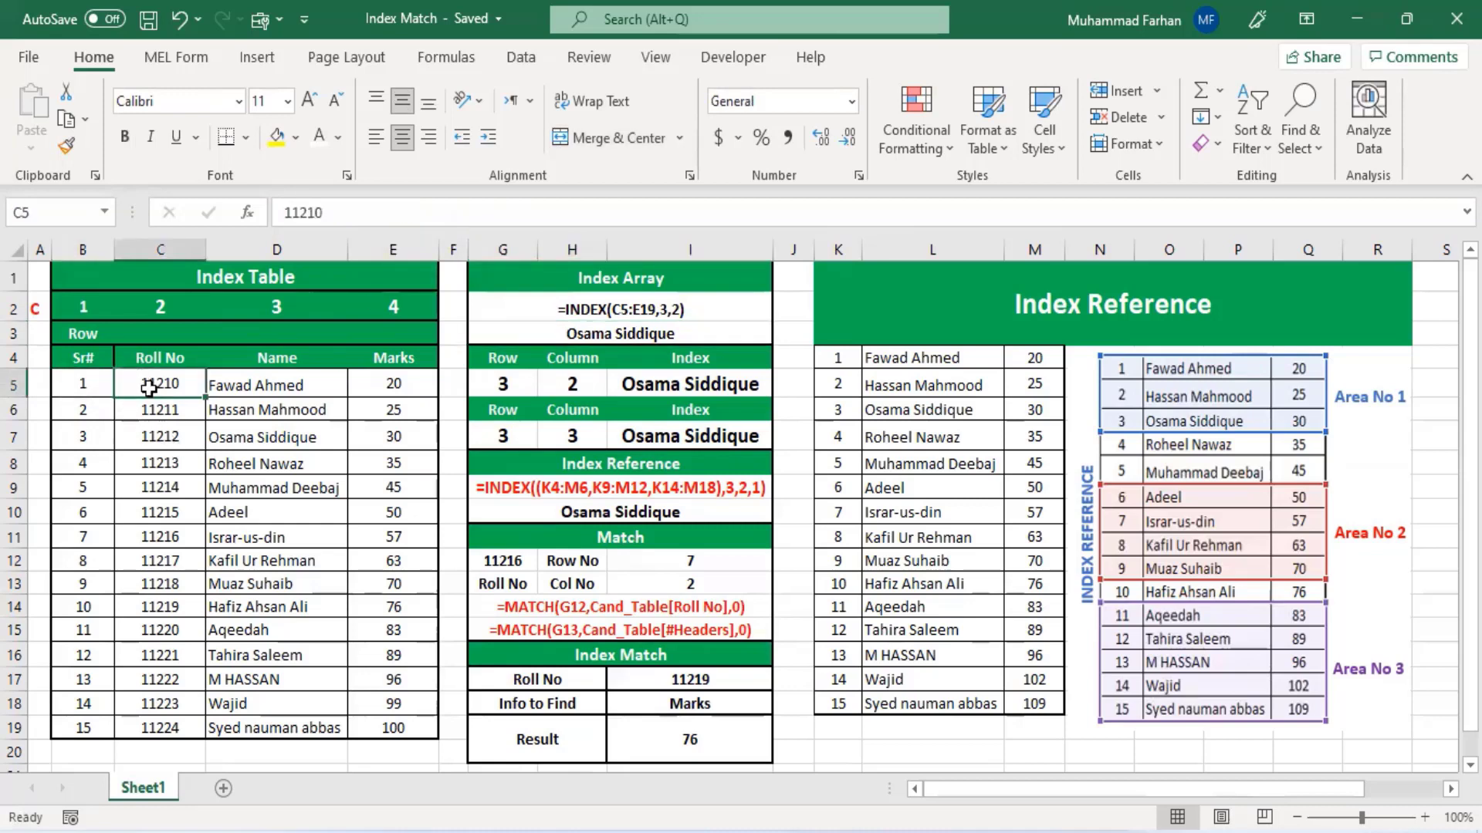
drag(183, 382, 390, 729)
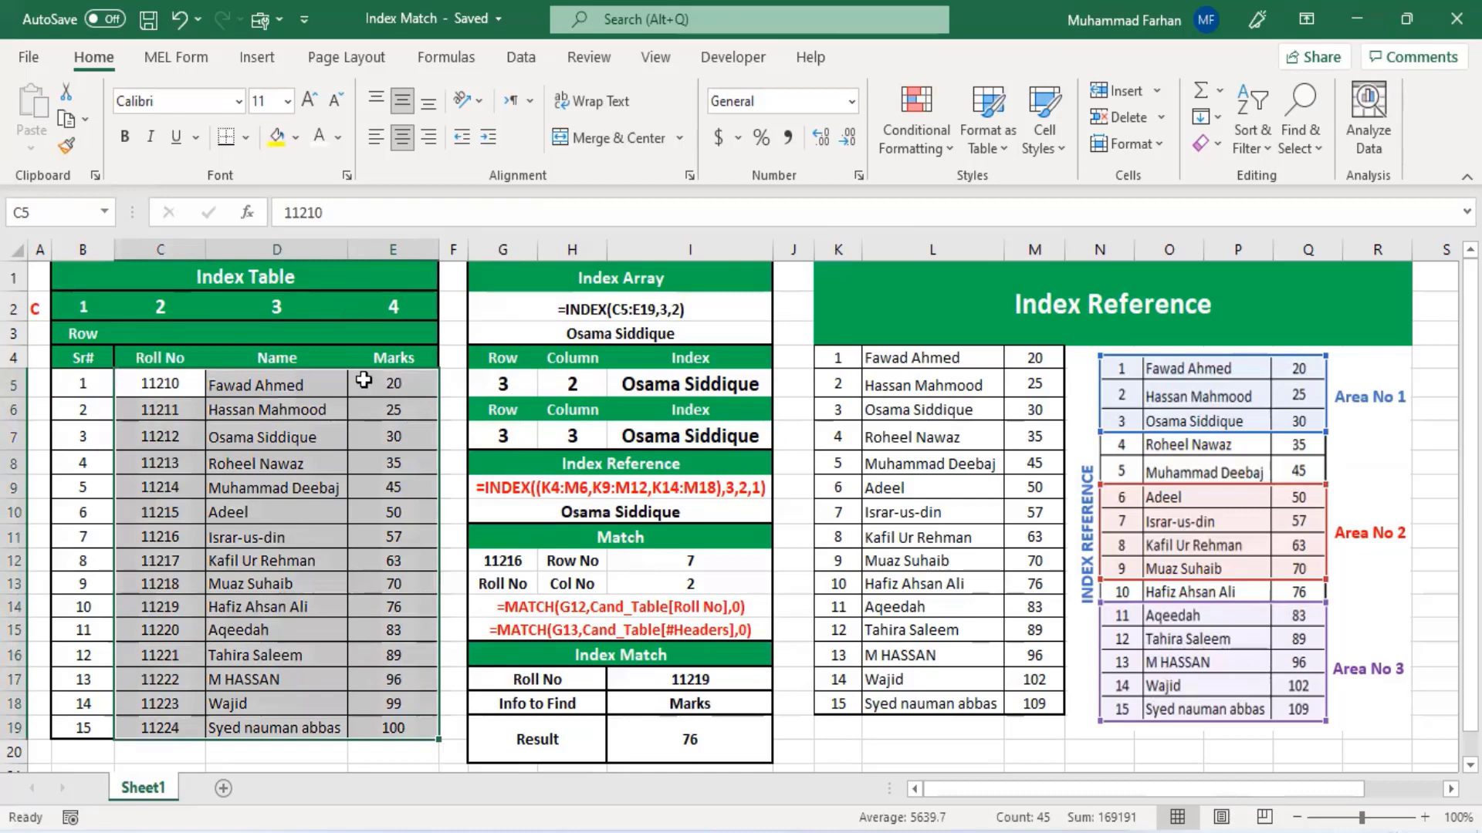
click(643, 332)
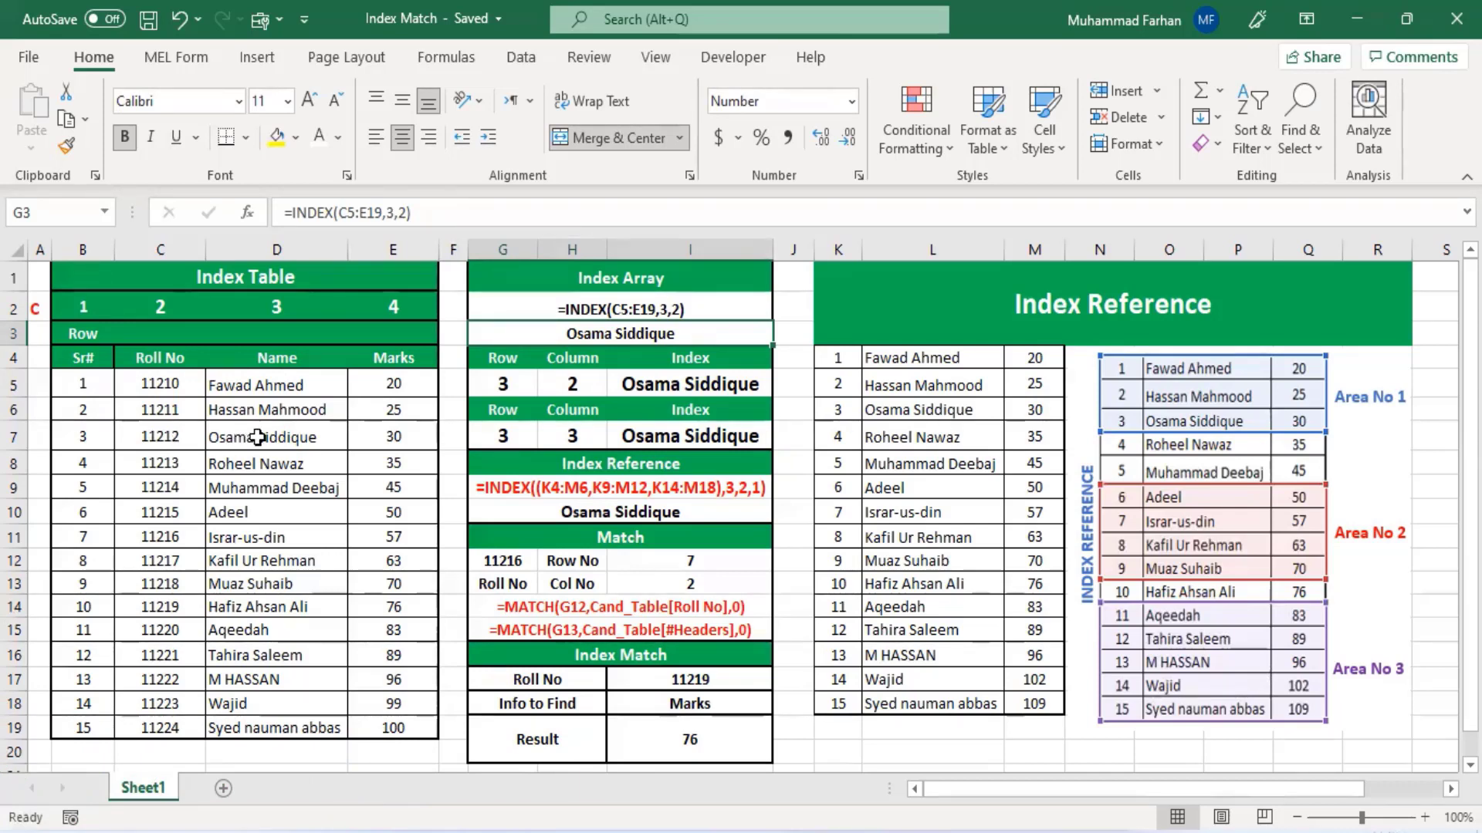
click(158, 309)
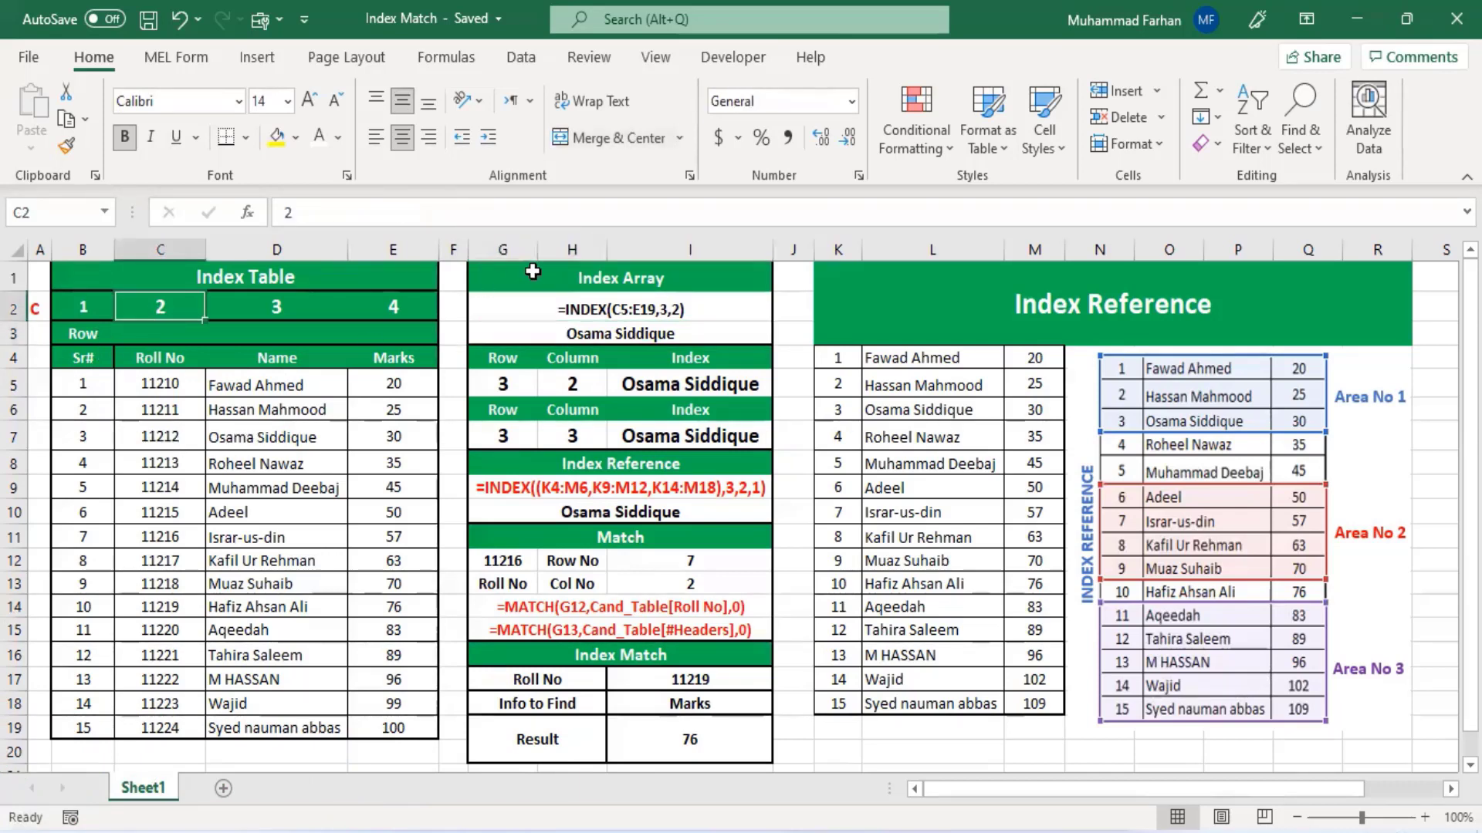
click(629, 330)
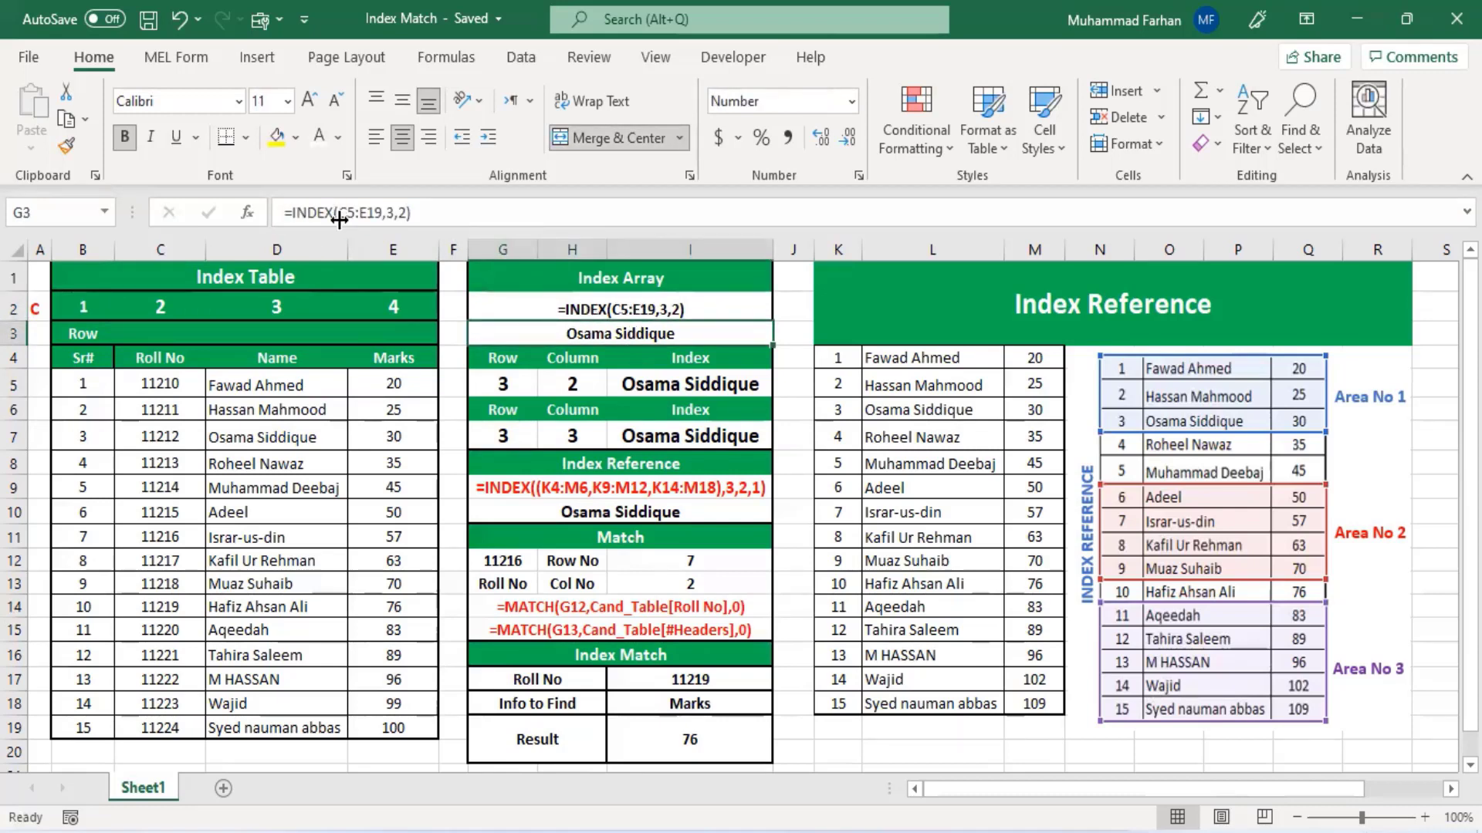
- Number the Index Table's columns 1, 2 and 3 in row 3 under Roll No, Name and Marks
click(159, 337)
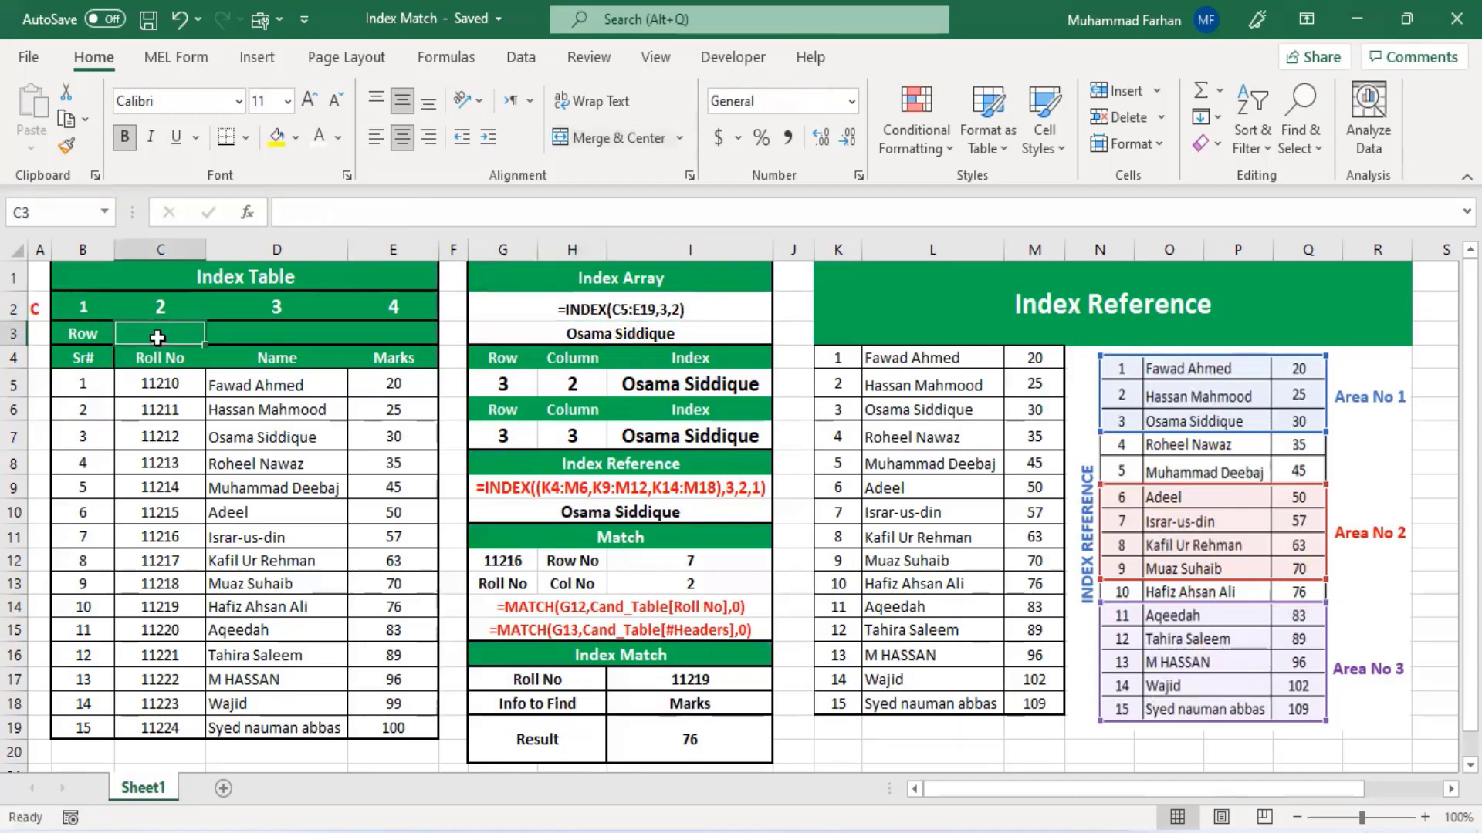
text(1)
key(Tab)
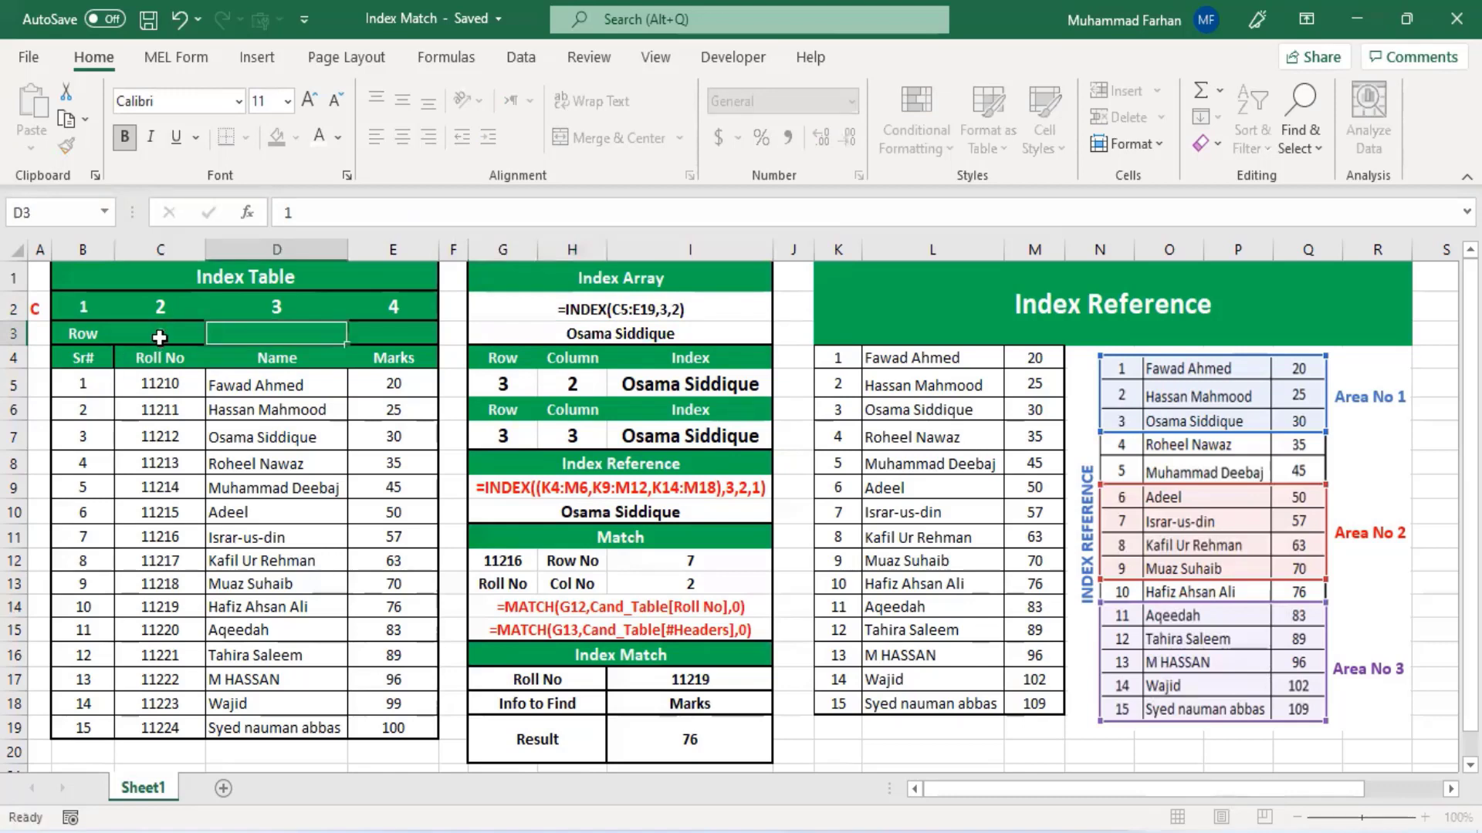
text(2)
key(Tab)
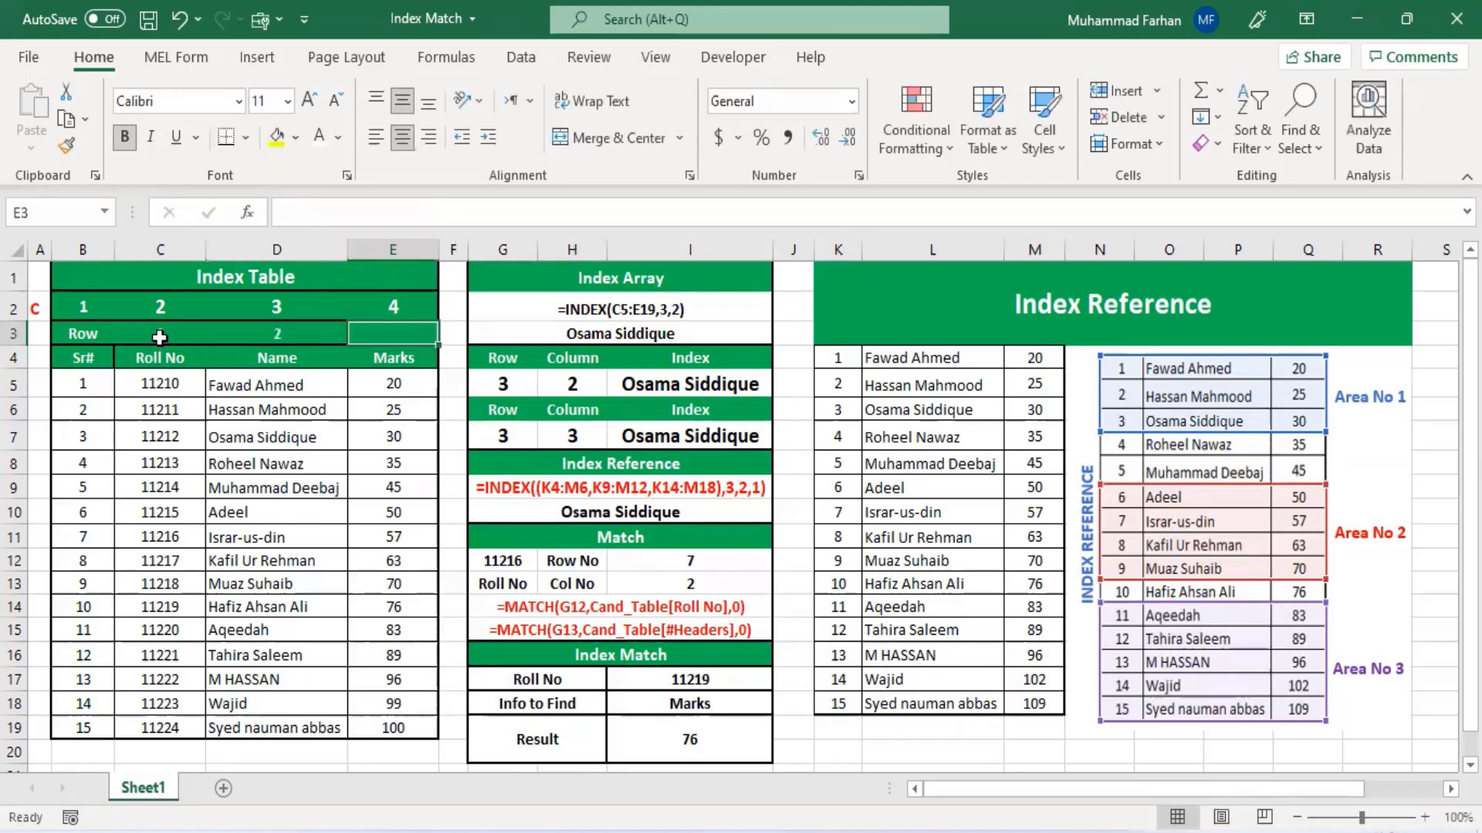
text(3)
click(176, 411)
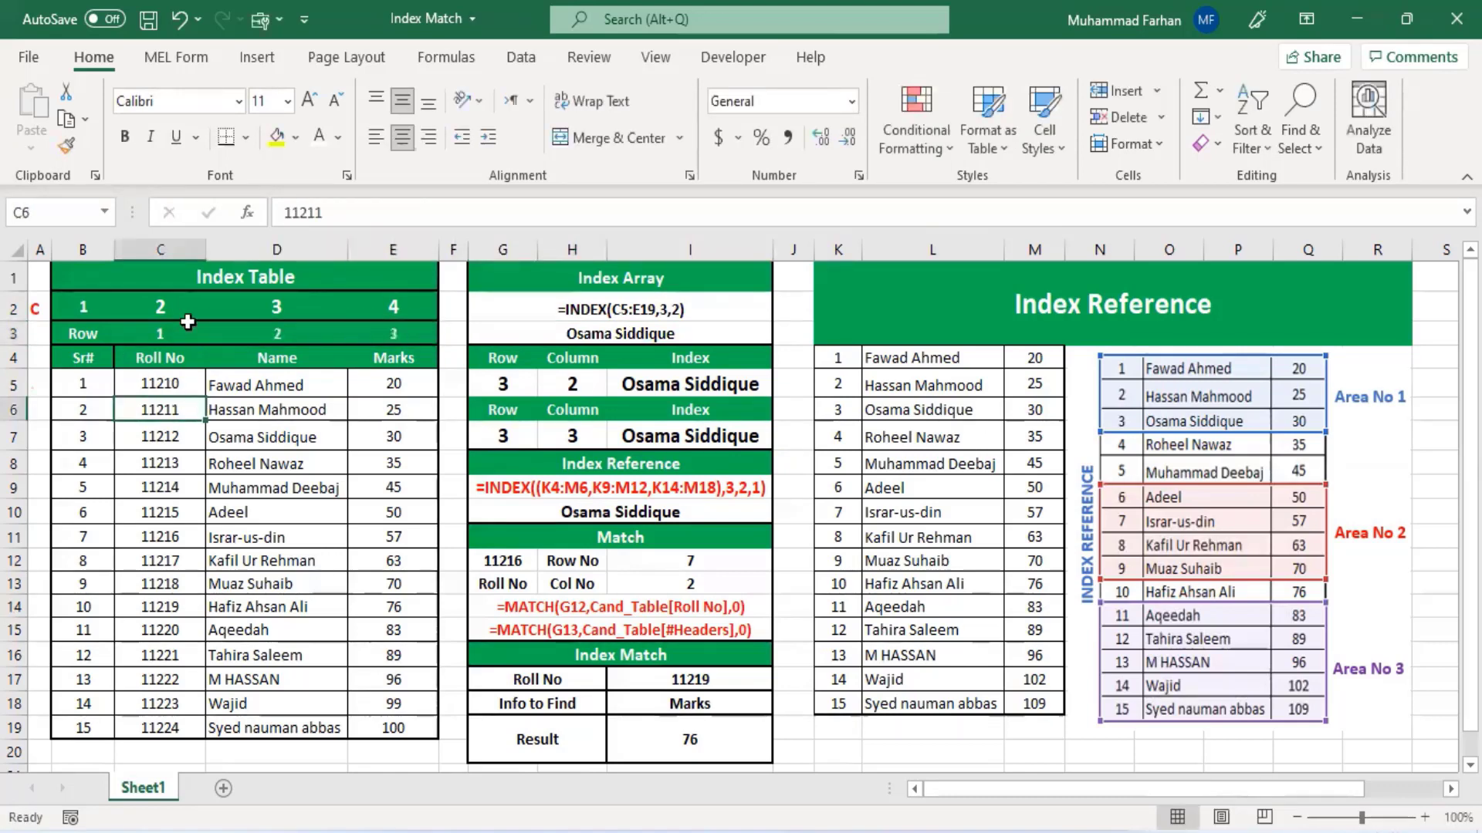
- Examine the roll numbers, names, marks and column numbers in the Index Table cells
click(180, 331)
click(251, 332)
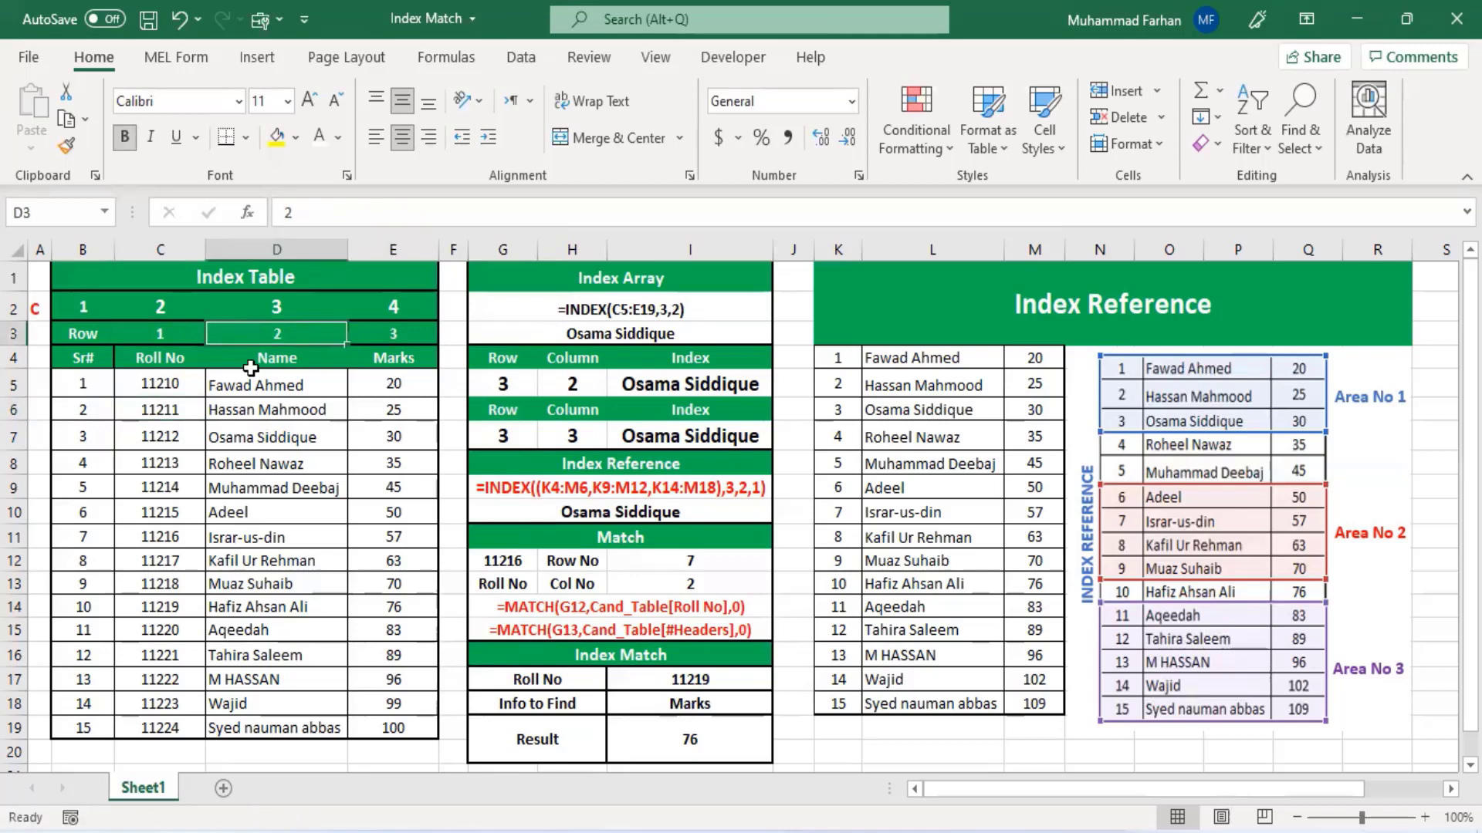
click(181, 376)
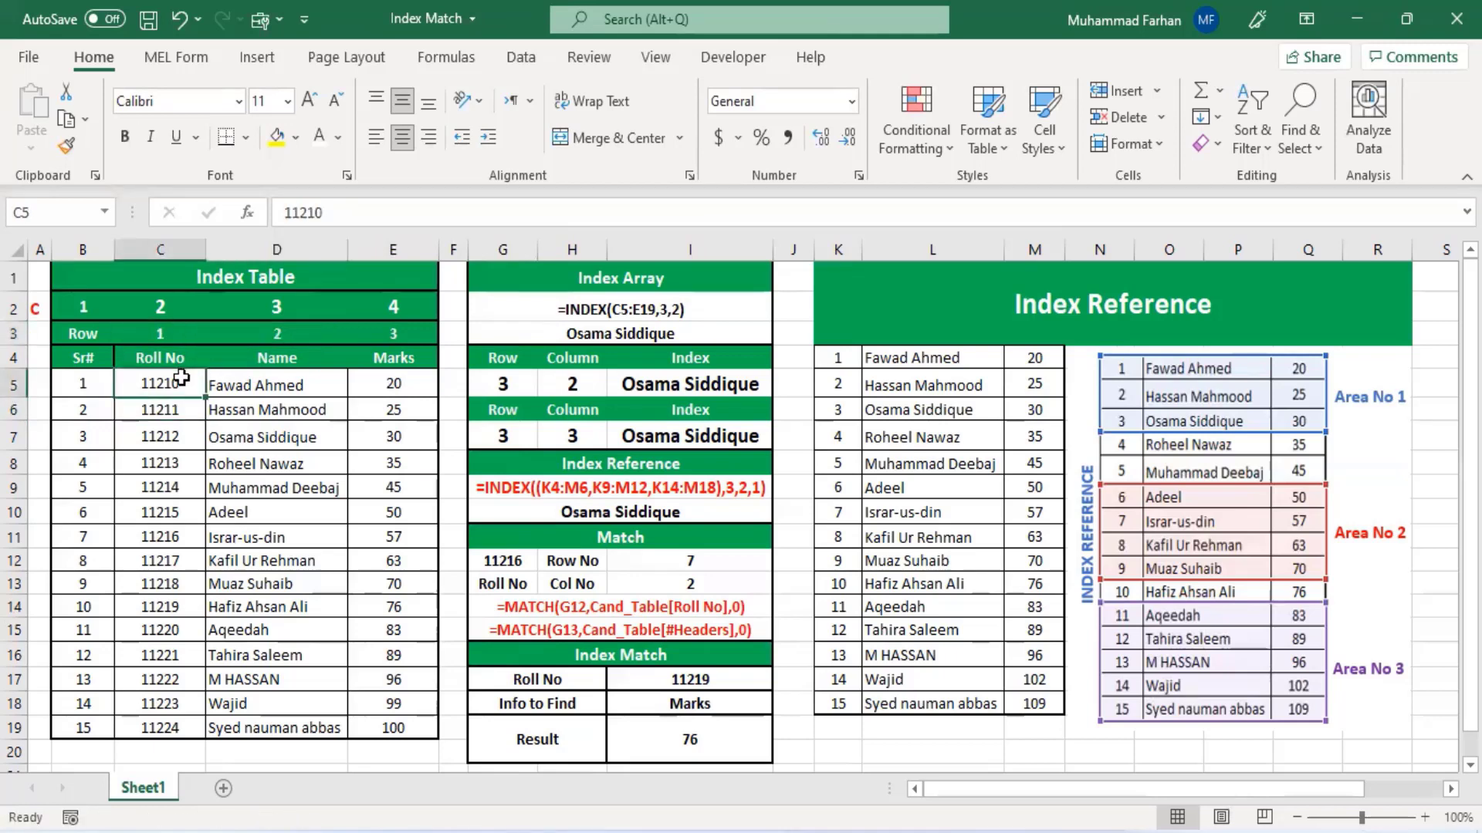
click(411, 729)
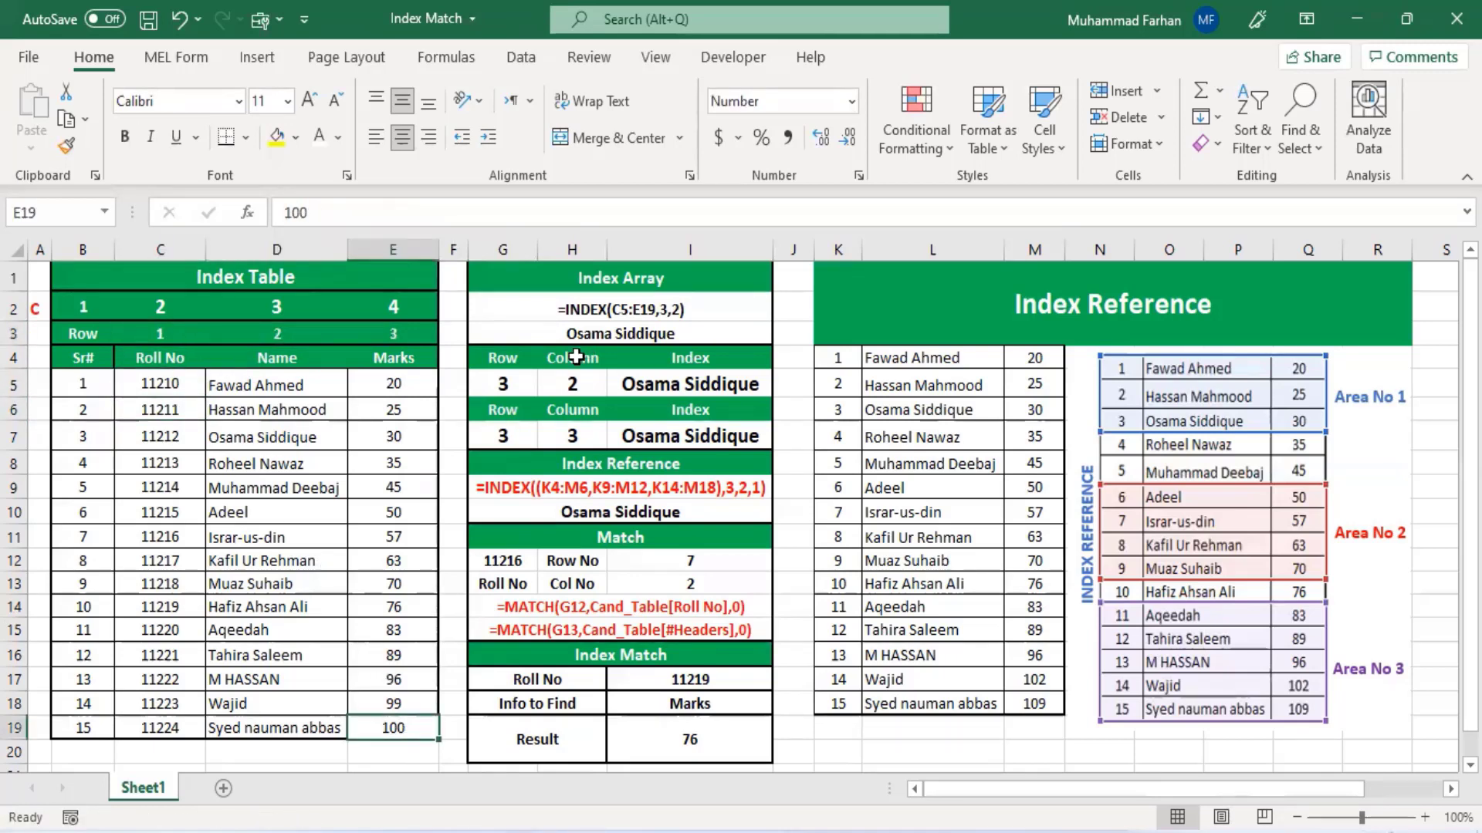
click(616, 357)
click(618, 333)
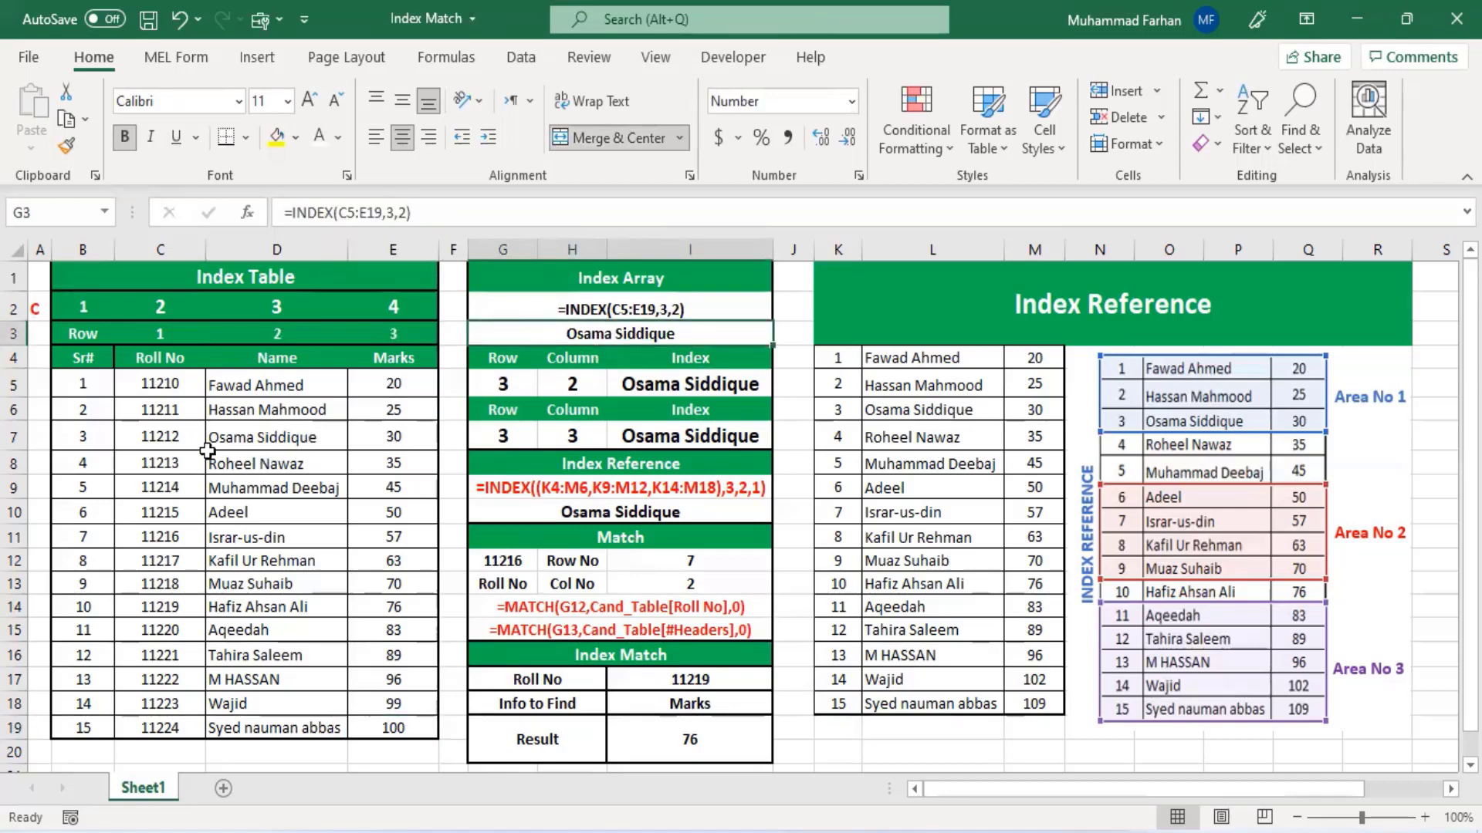
click(176, 435)
click(240, 433)
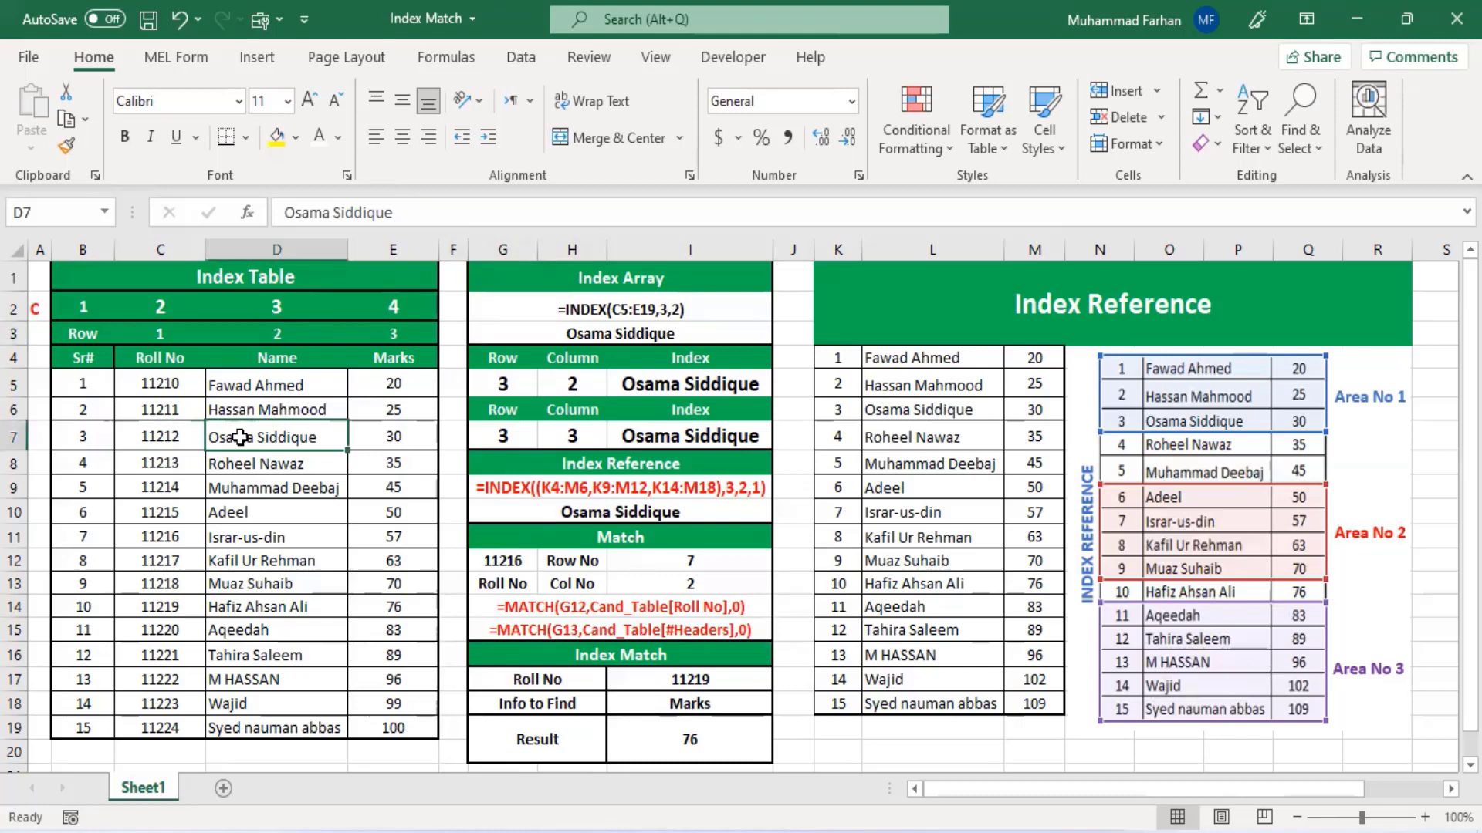
click(176, 434)
click(263, 435)
- Examine how the INDEX formula in I5 takes its row from G5 and its column from H5
click(504, 384)
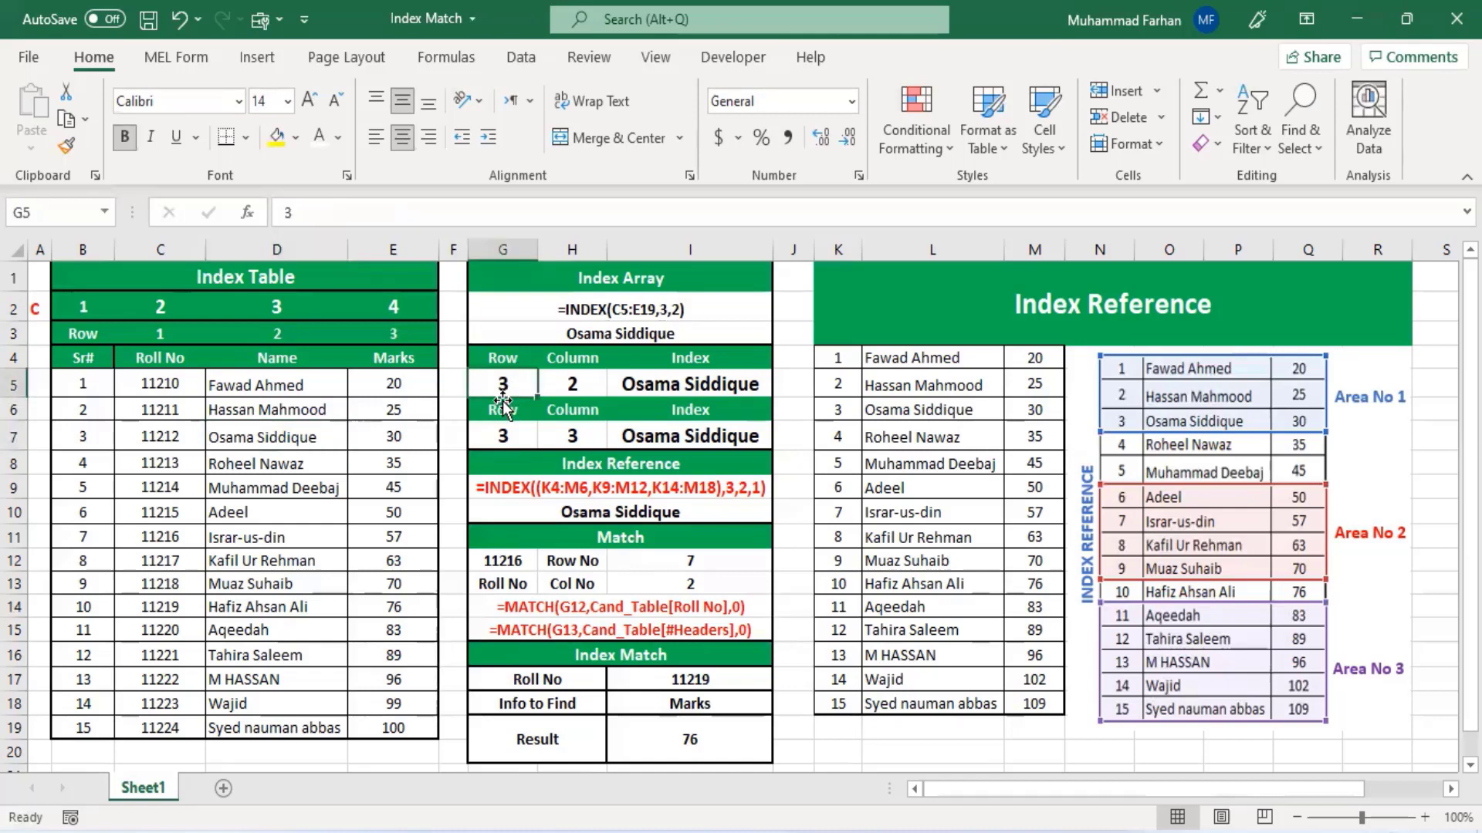
click(575, 382)
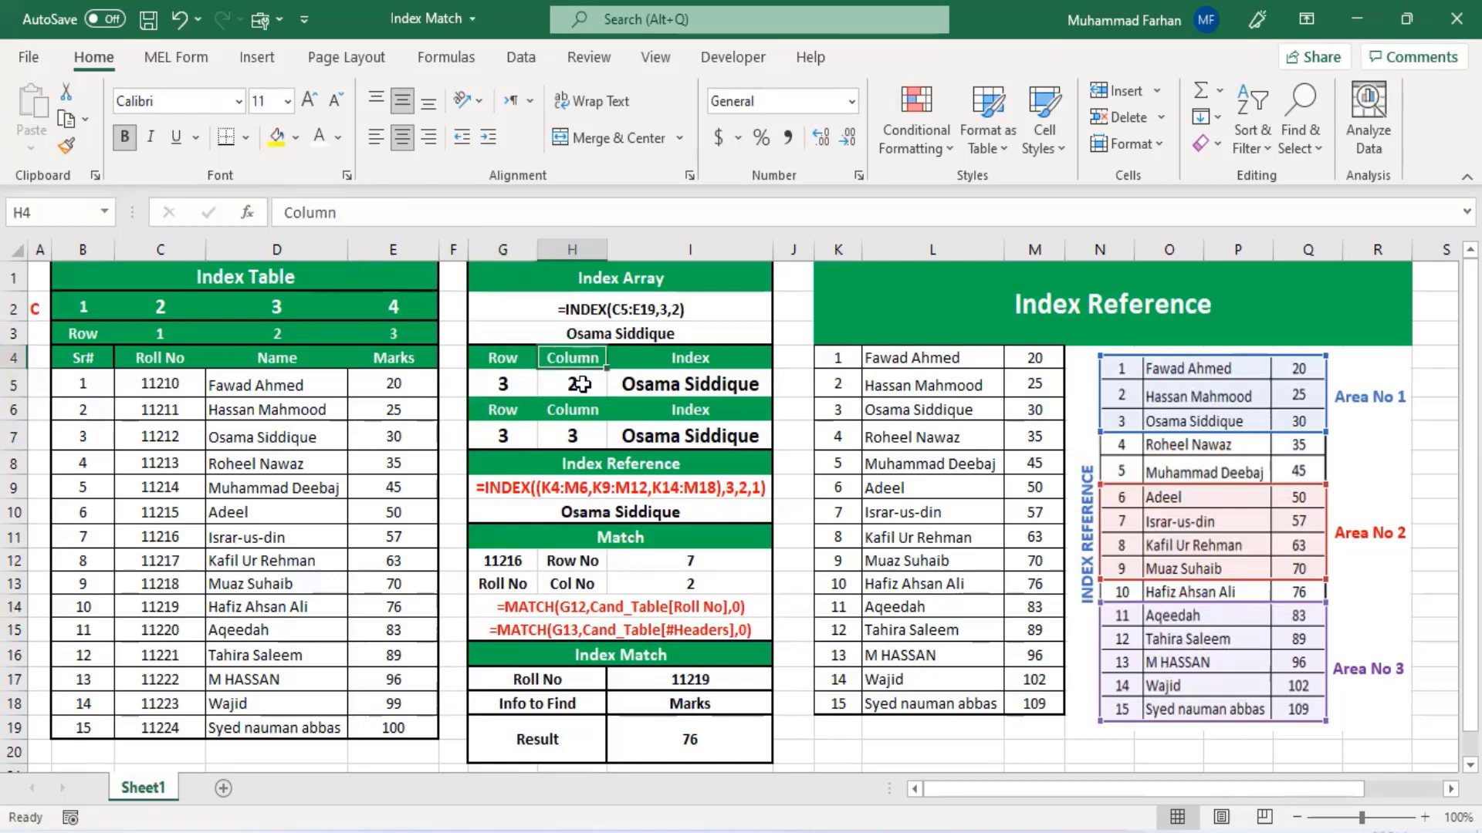
click(639, 387)
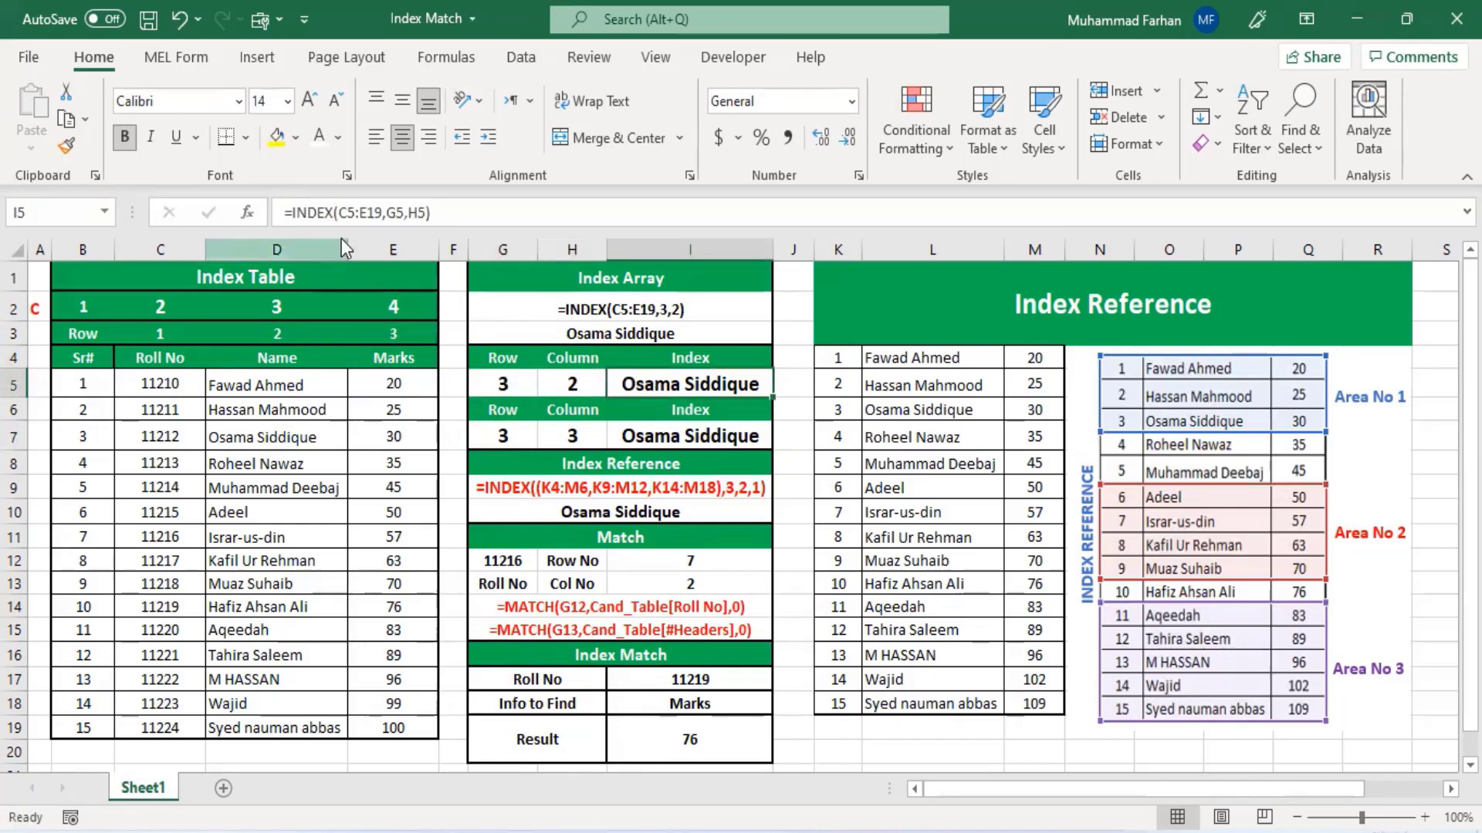
click(510, 384)
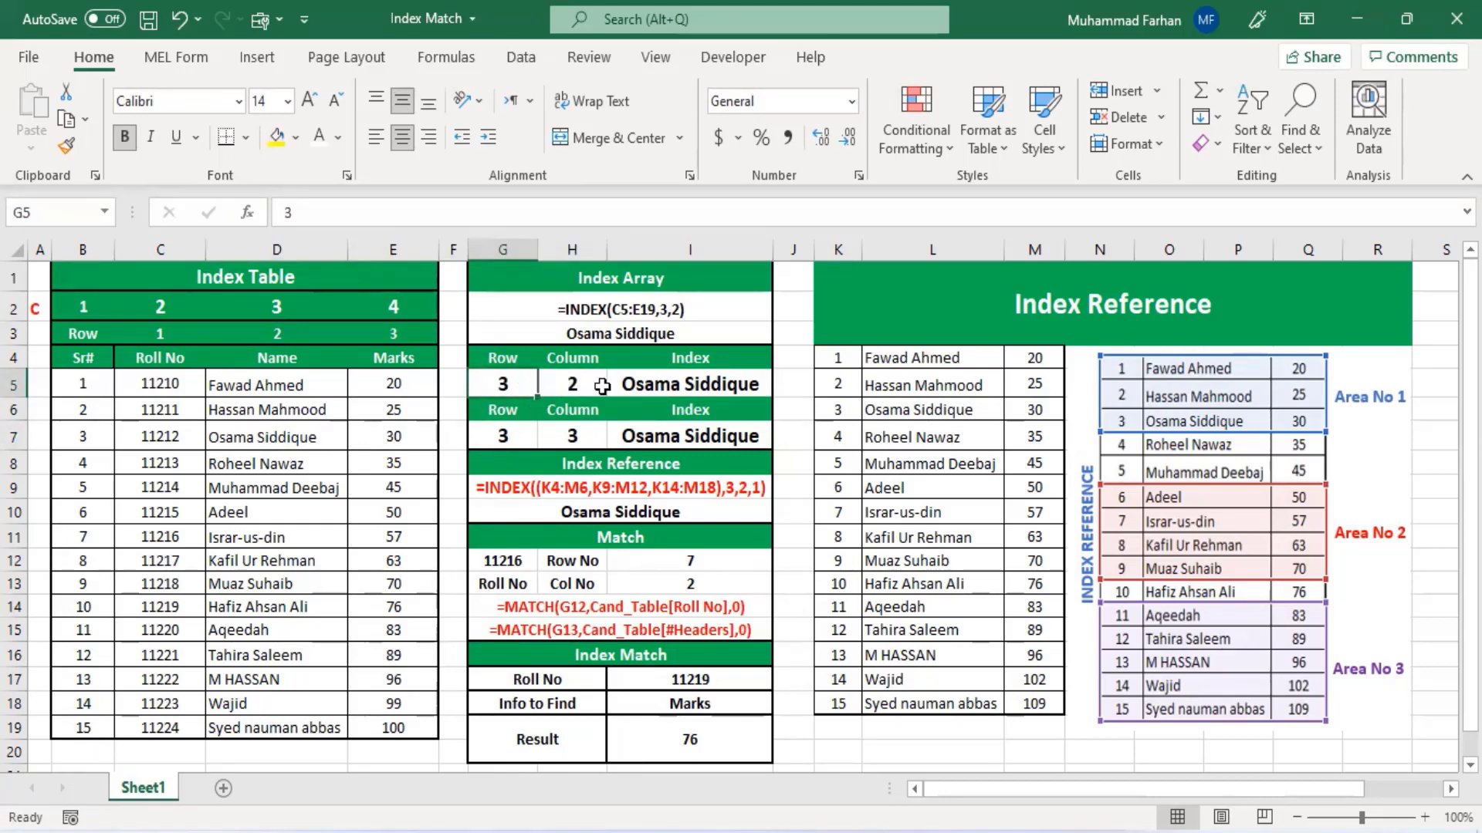
click(542, 390)
click(657, 385)
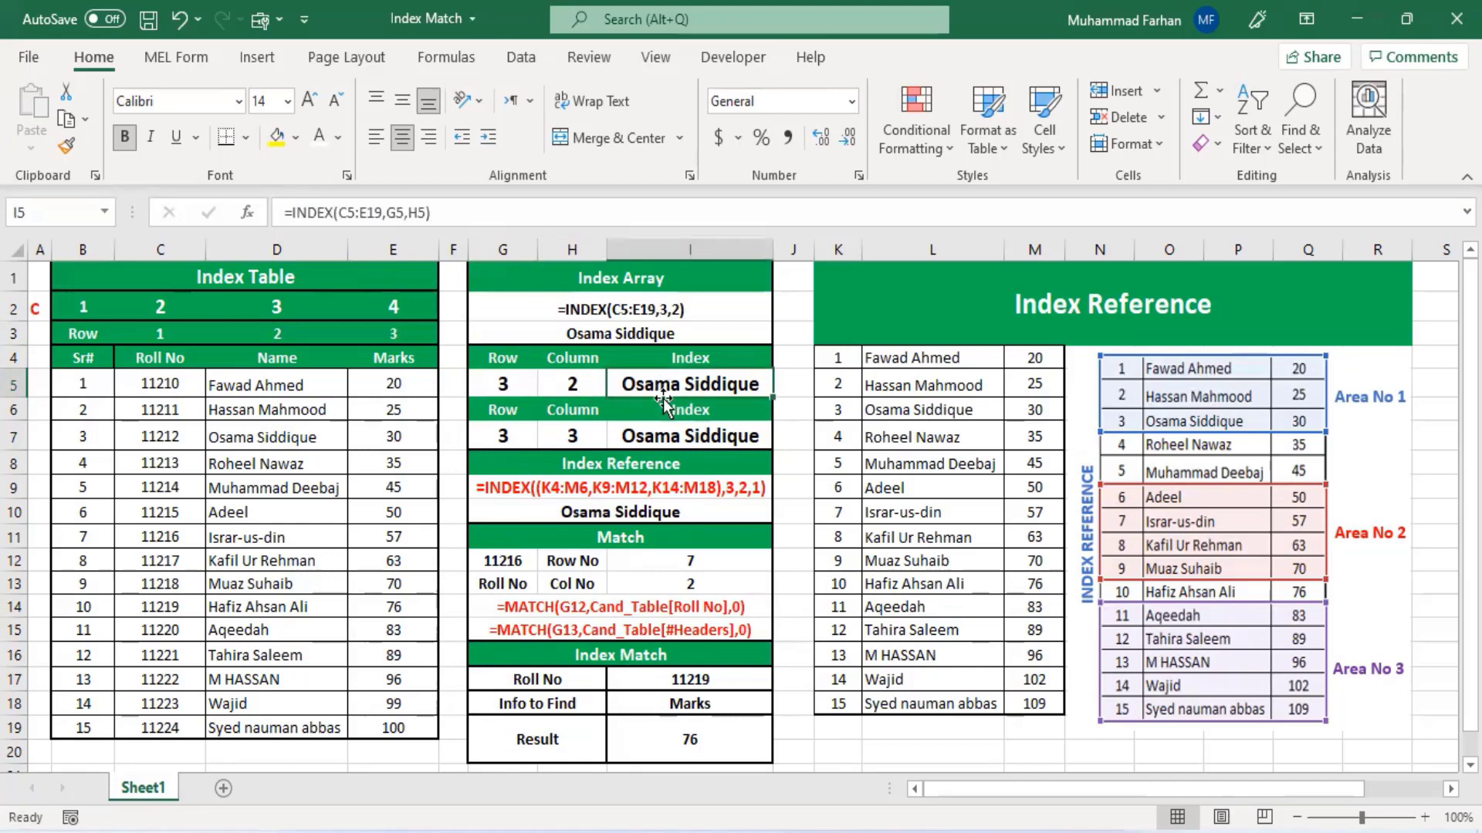
click(514, 384)
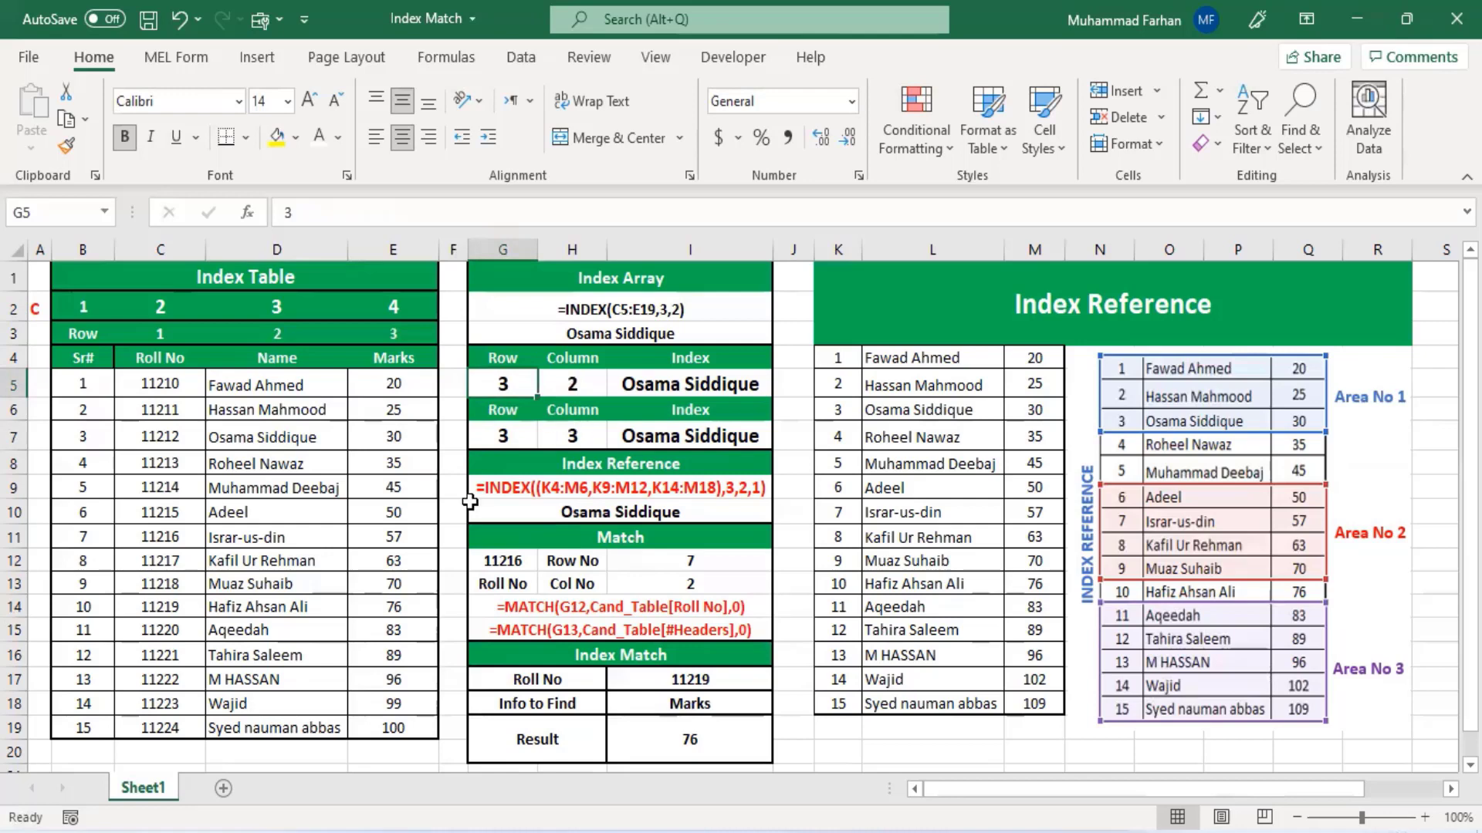
- Set the Index Array row number in G5 to 14 to return the 14th name
click(225, 700)
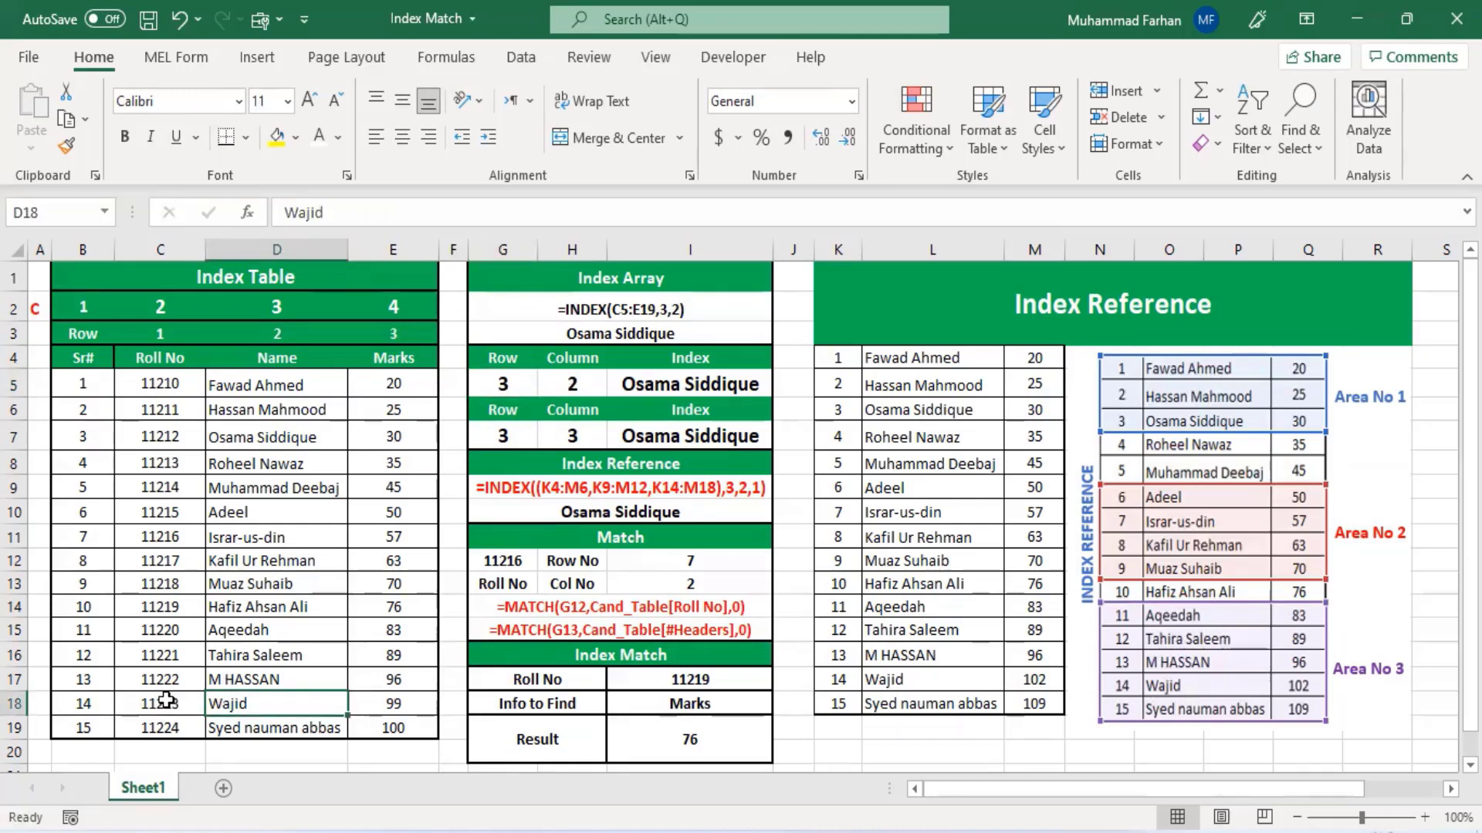
click(509, 435)
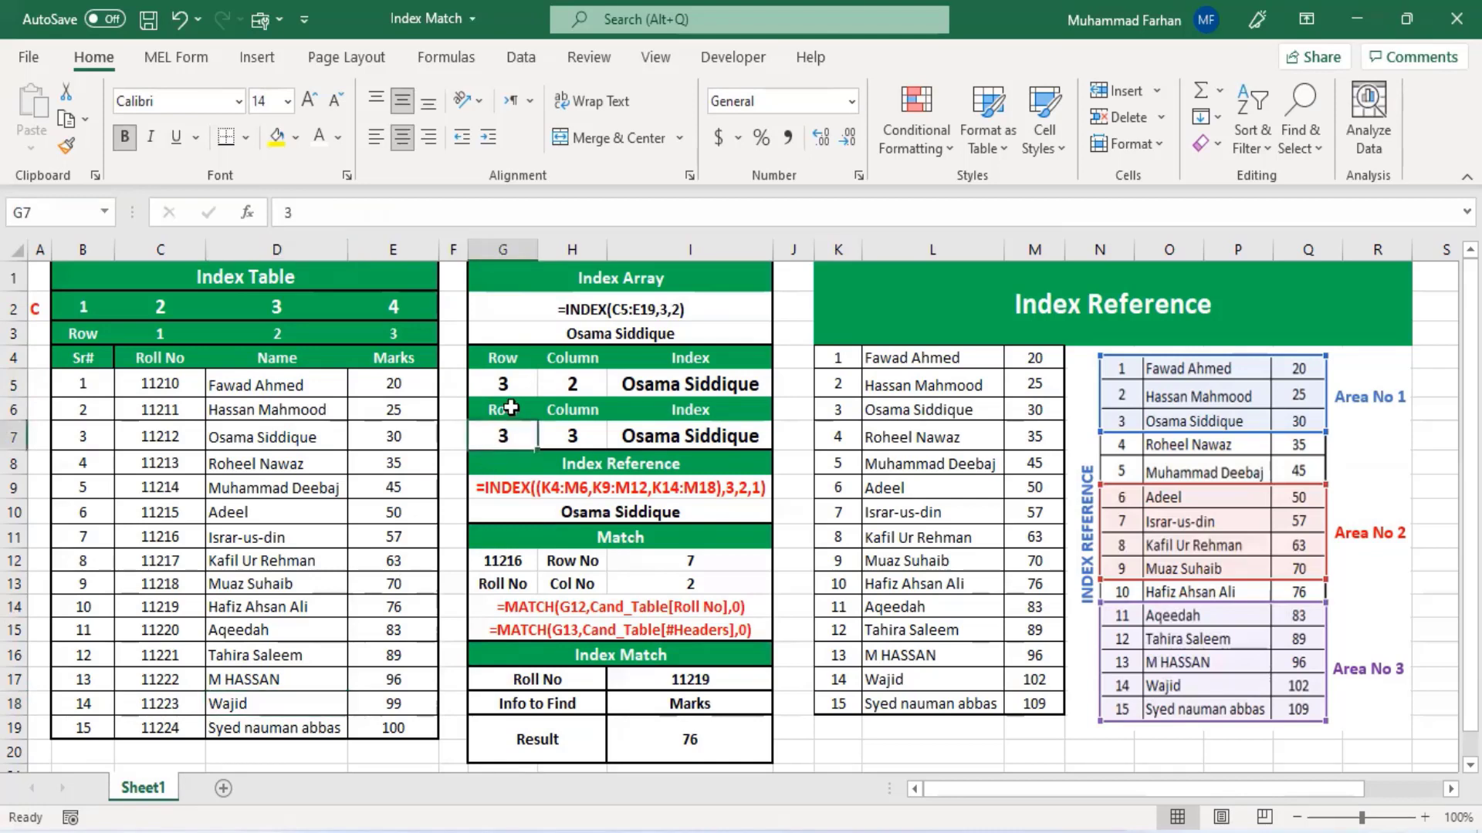
click(516, 384)
text(14)
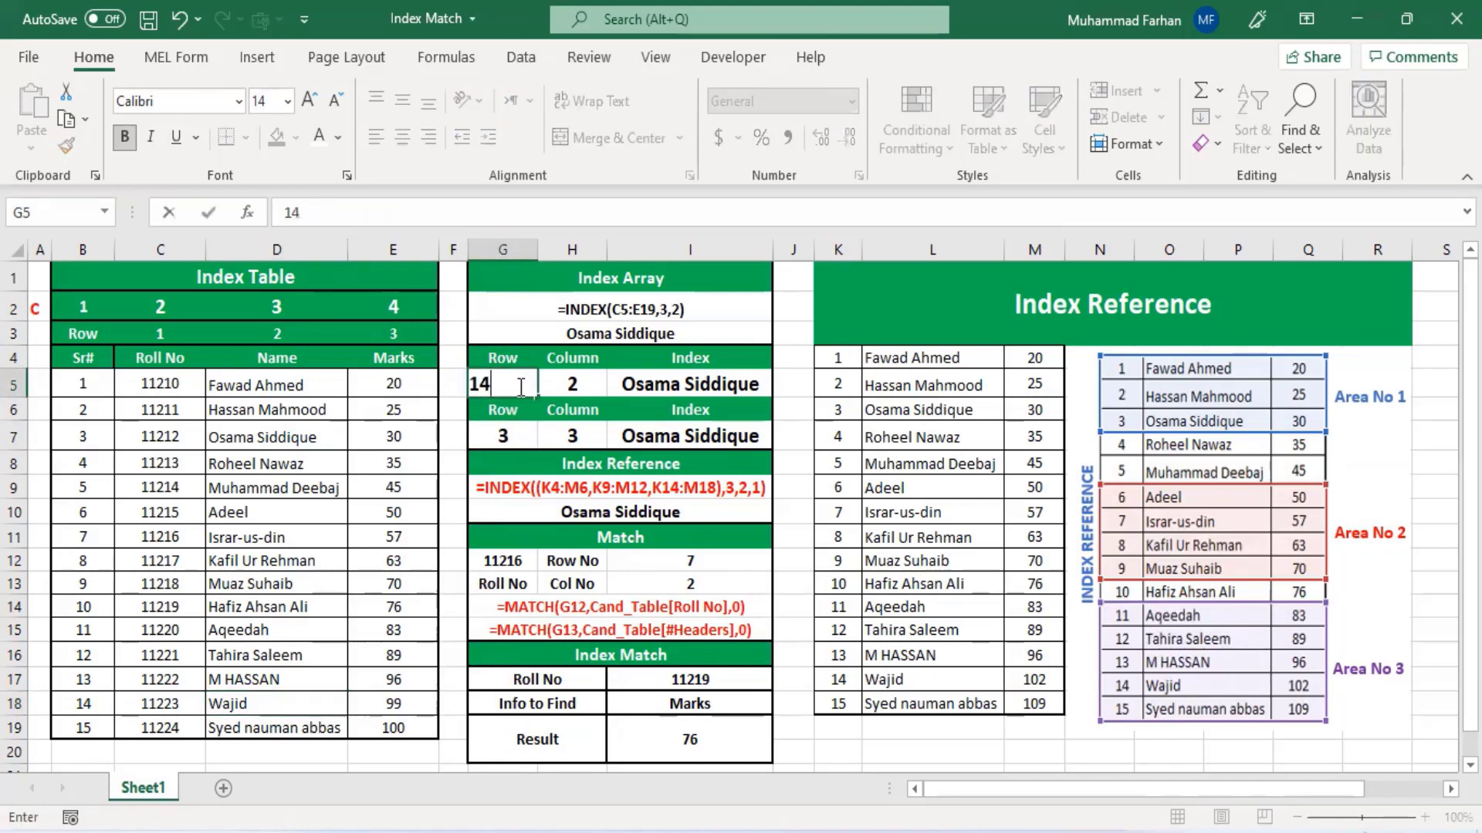
click(306, 584)
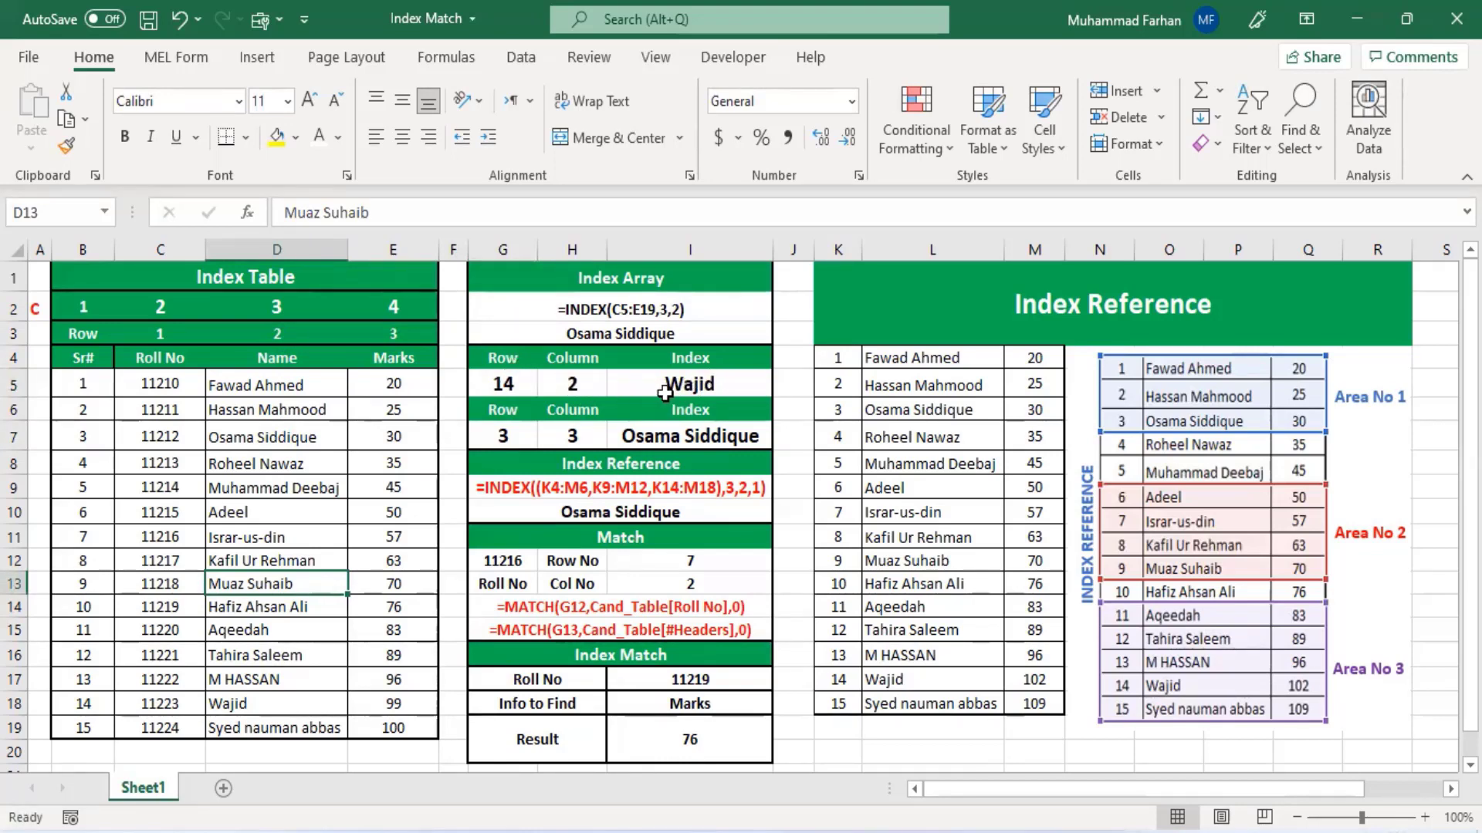
- Set the Index Array row number in G5 to 1
click(526, 384)
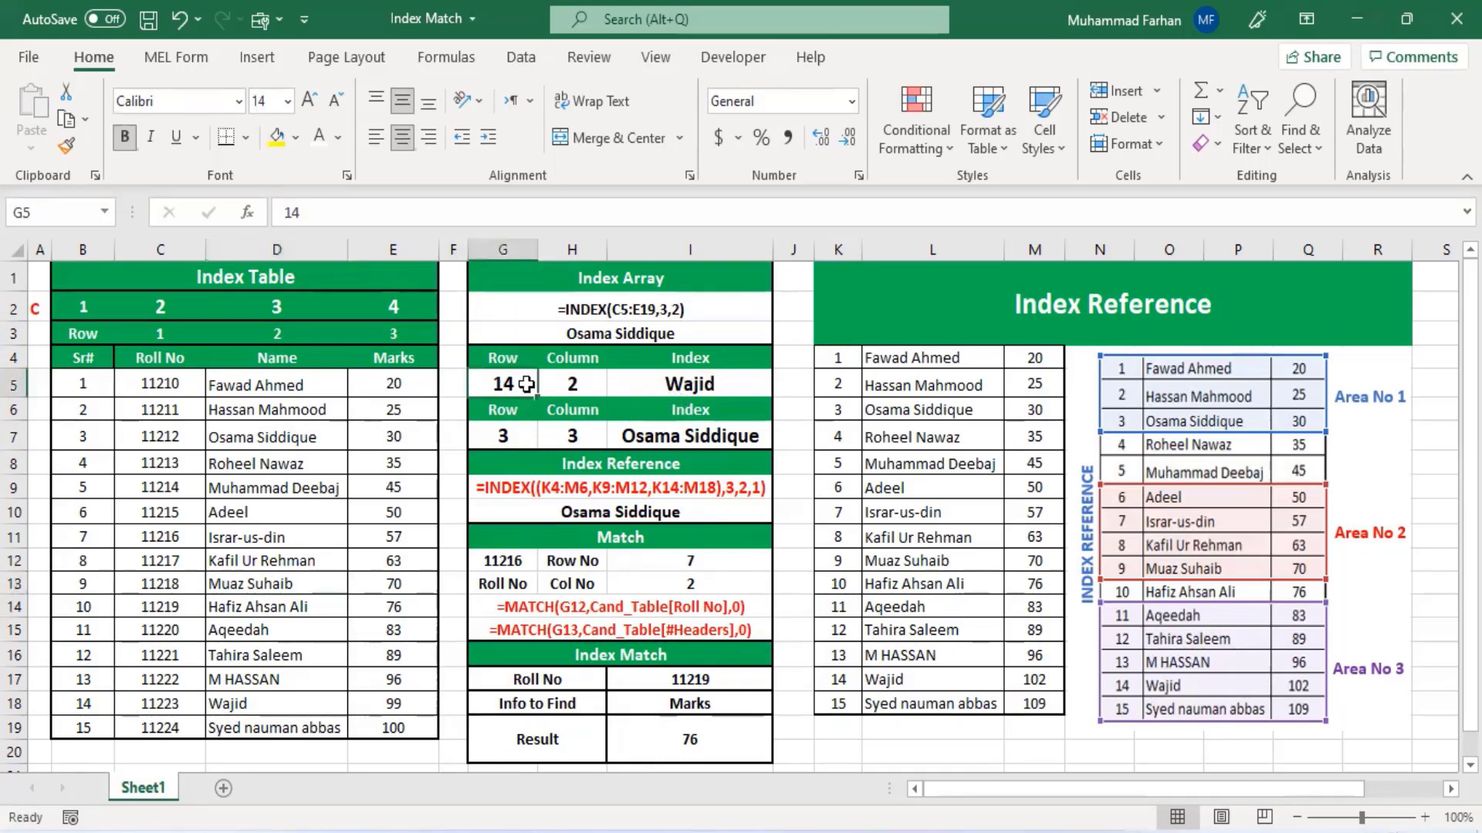
text(1)
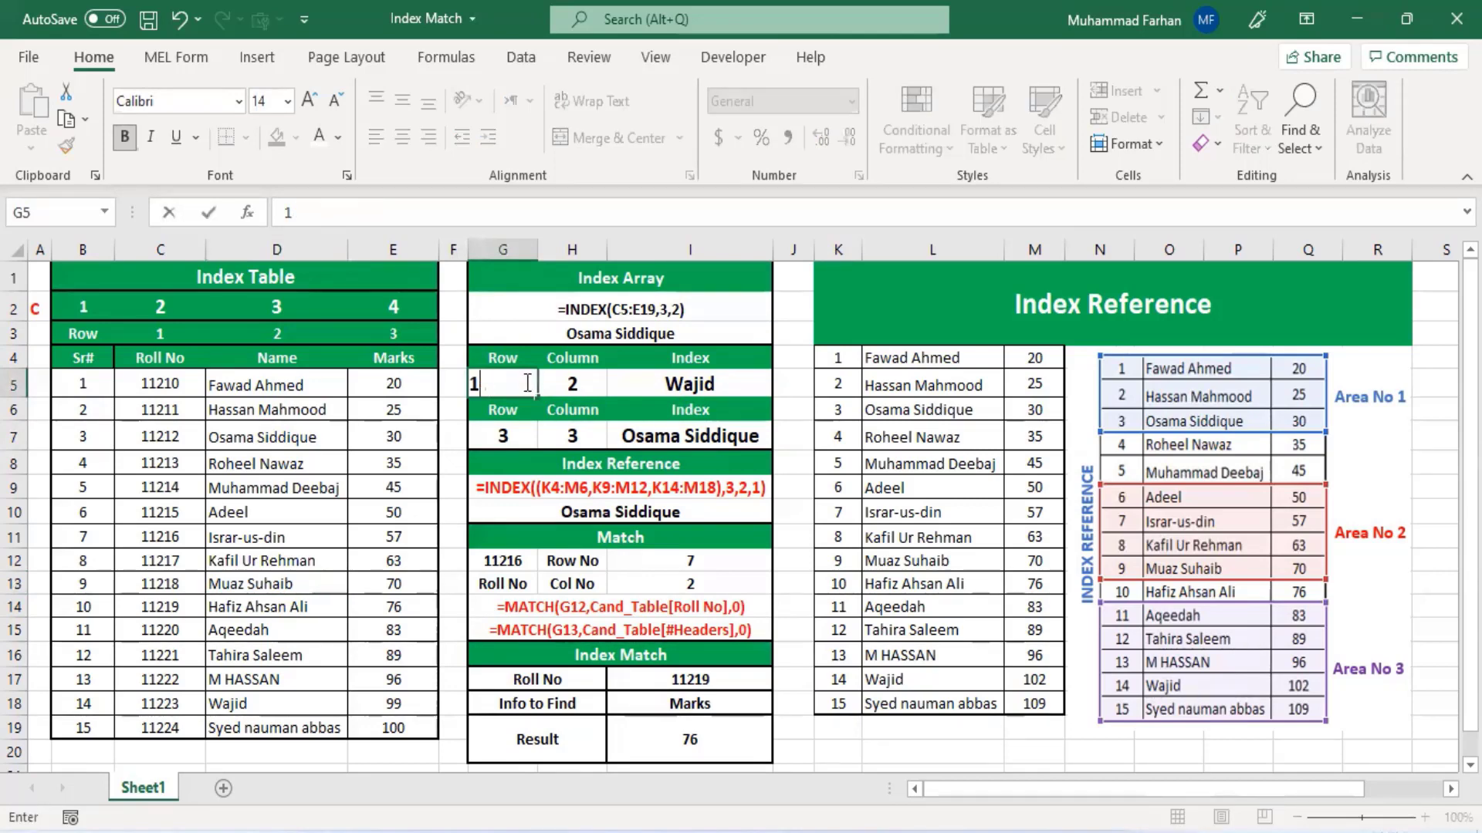
key(Return)
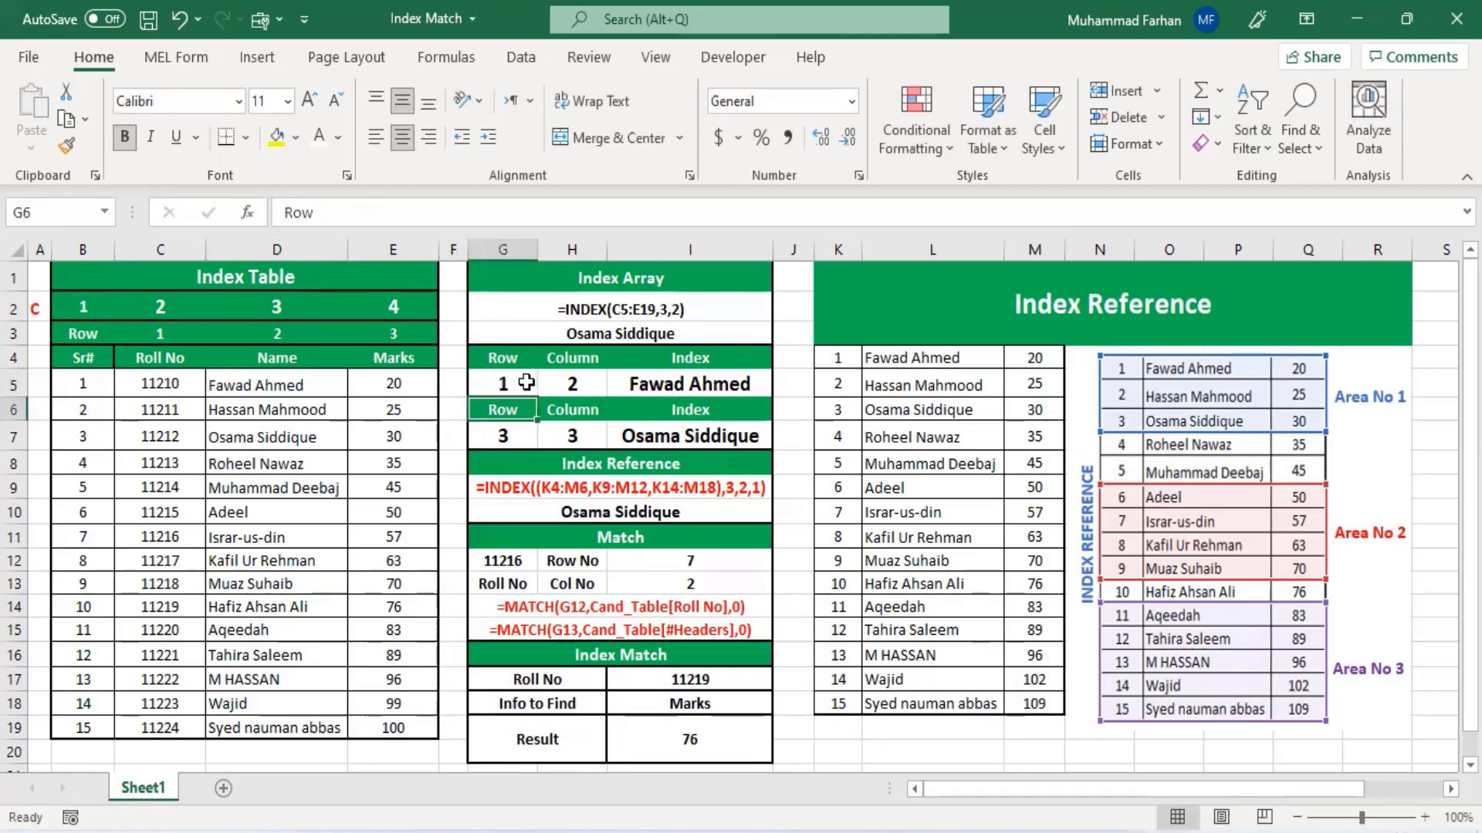
- Review the row and column numbers in G5 and H5 against the INDEX result in I5
click(519, 383)
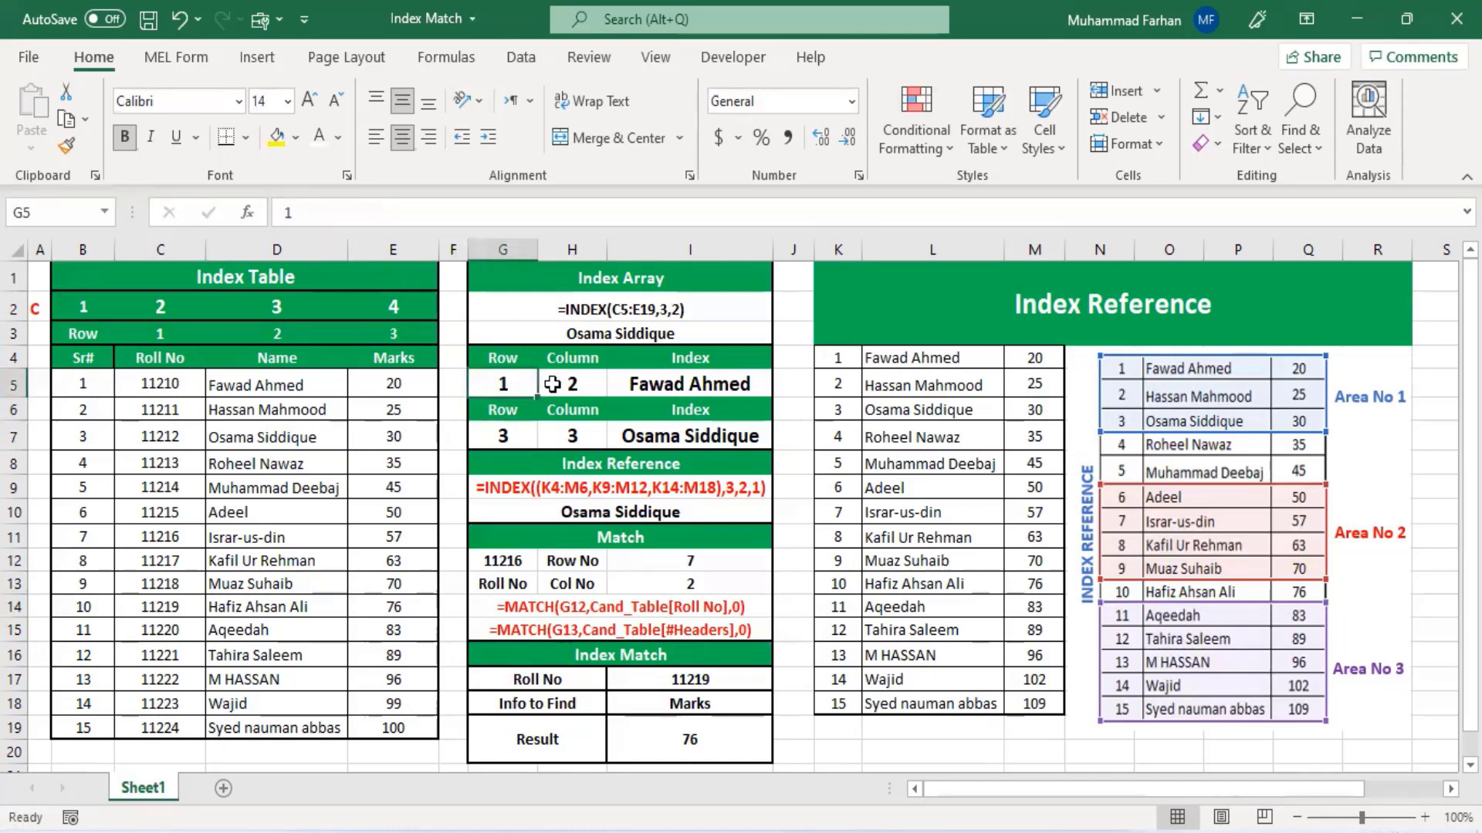
click(575, 383)
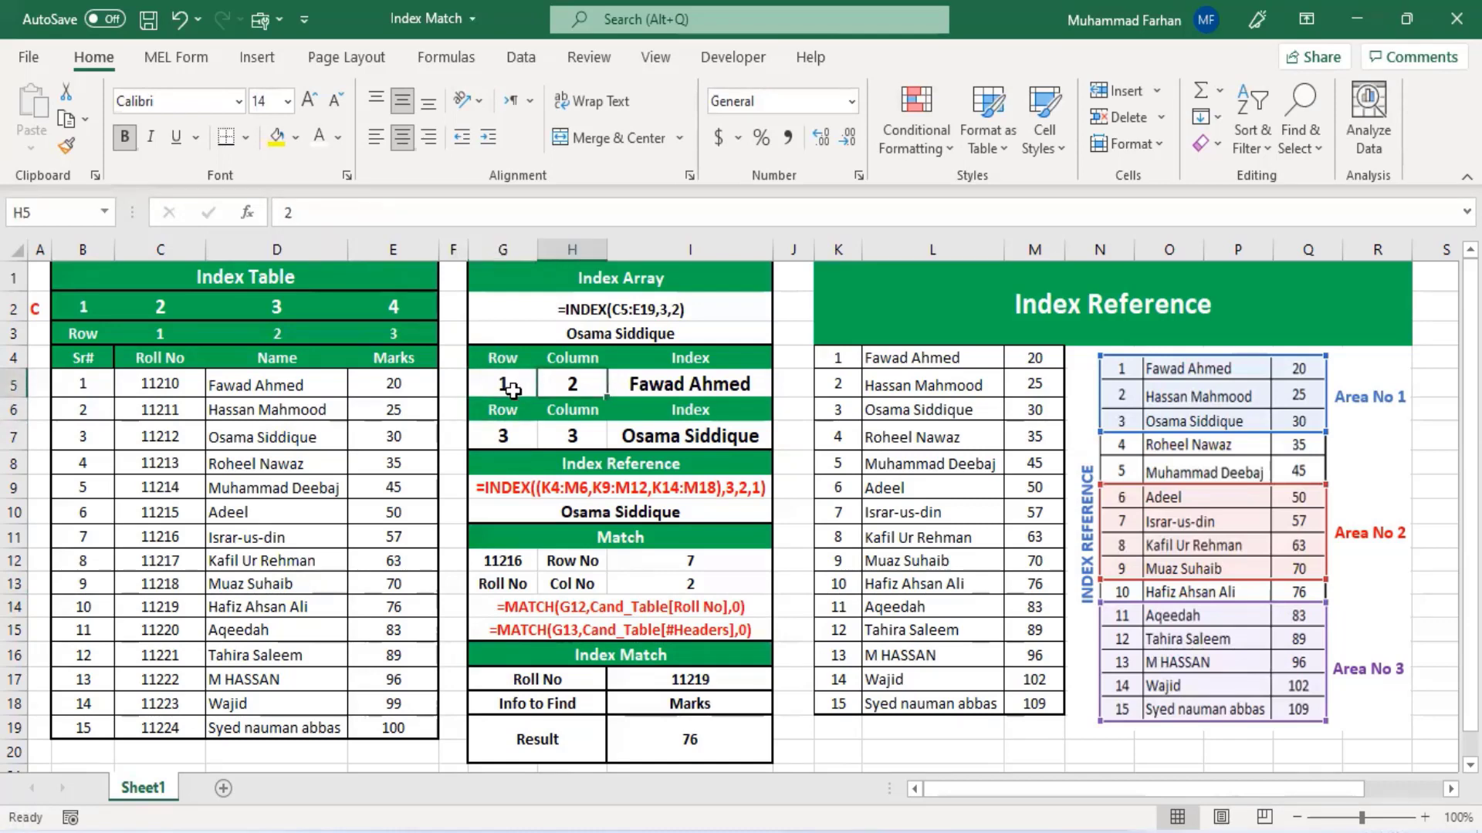
click(677, 392)
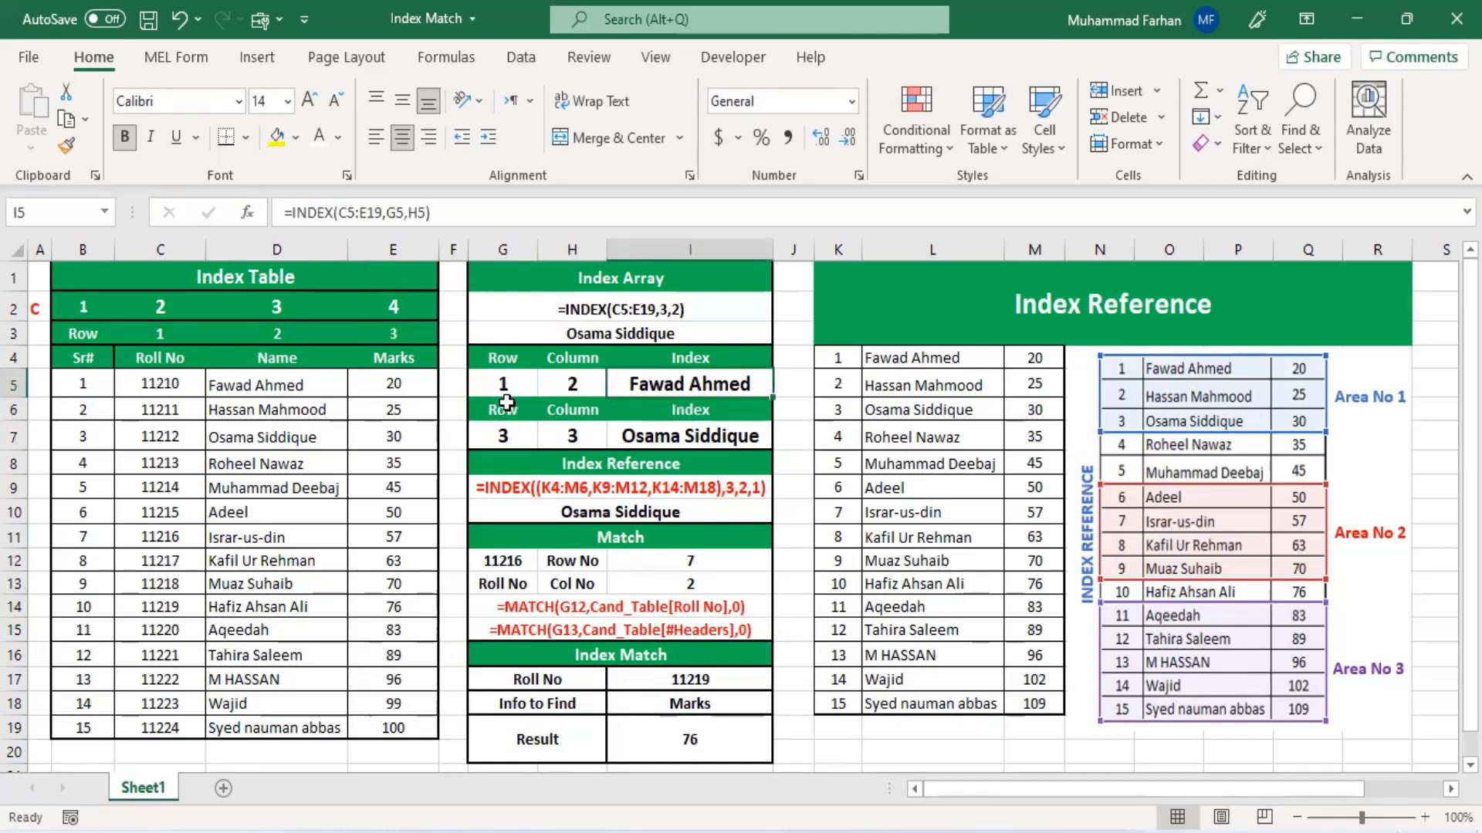
click(505, 383)
click(568, 383)
click(502, 390)
click(558, 384)
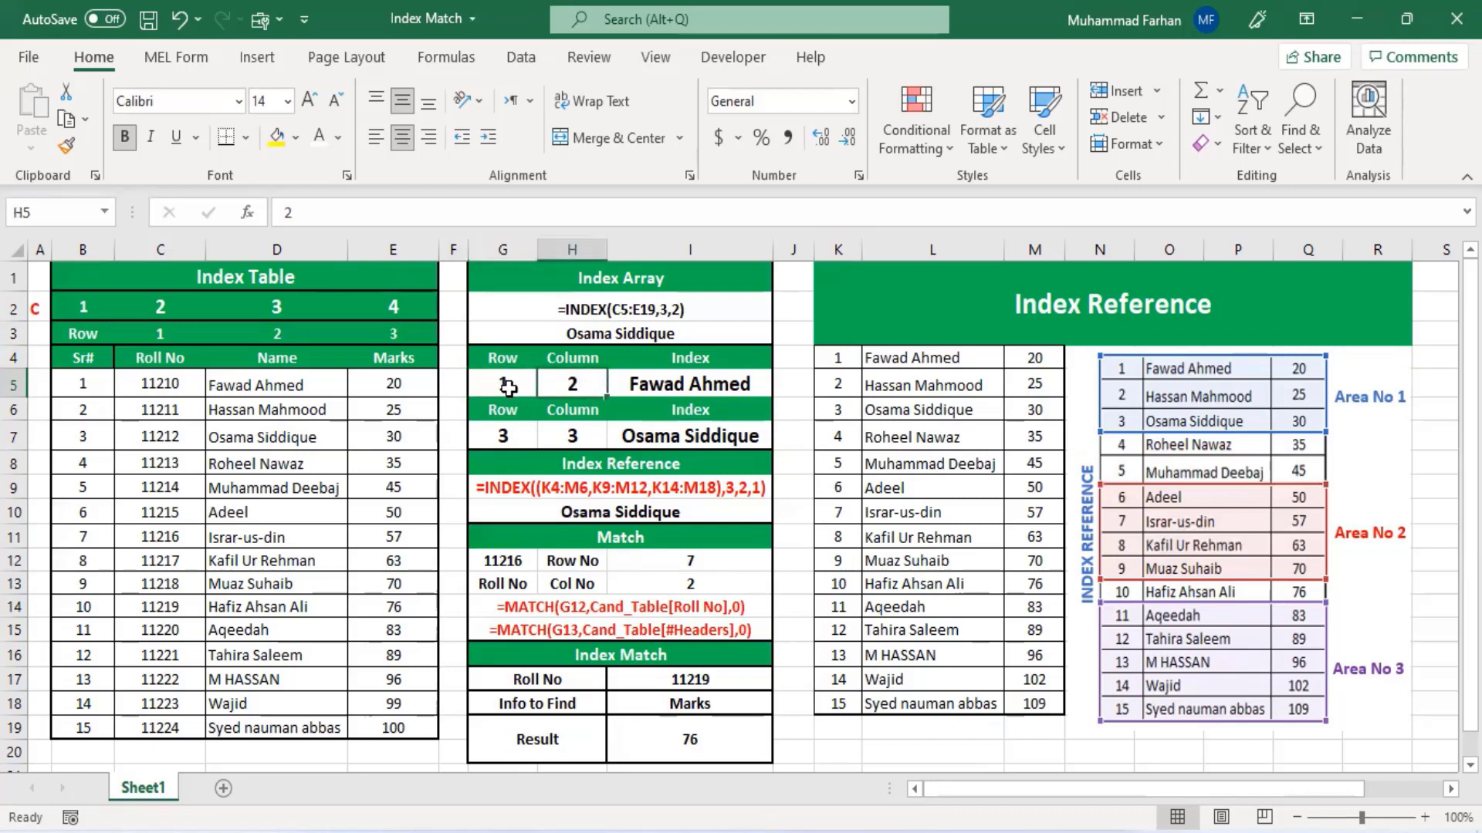
click(506, 387)
click(560, 383)
click(499, 365)
click(579, 381)
click(505, 390)
click(561, 390)
click(628, 392)
click(562, 391)
click(522, 388)
click(591, 383)
- Select the Index Table rows in three blocks: B5:E7, B10:E13 and B15:E19
drag(74, 382, 374, 423)
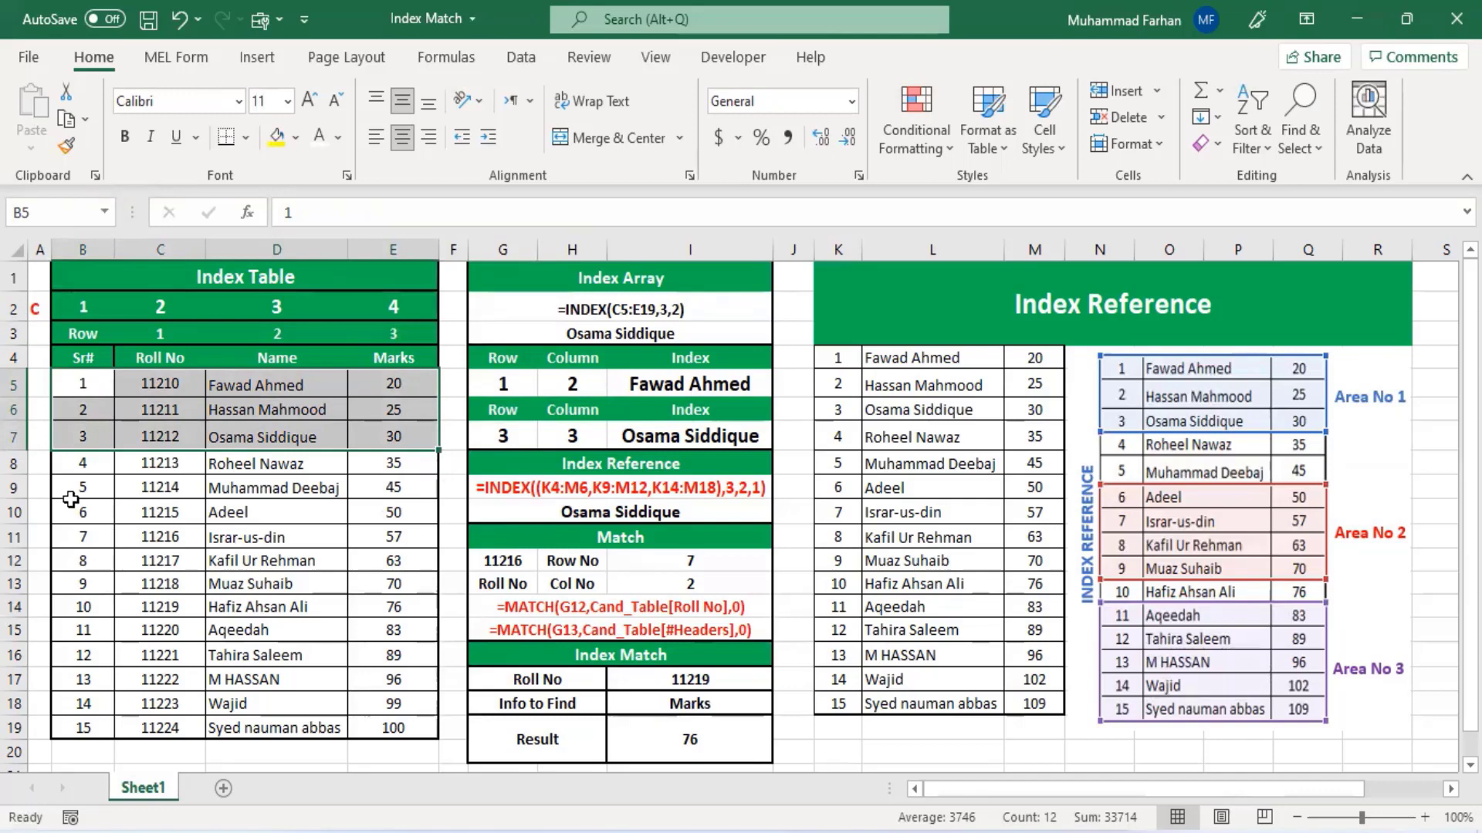
drag(75, 509, 413, 583)
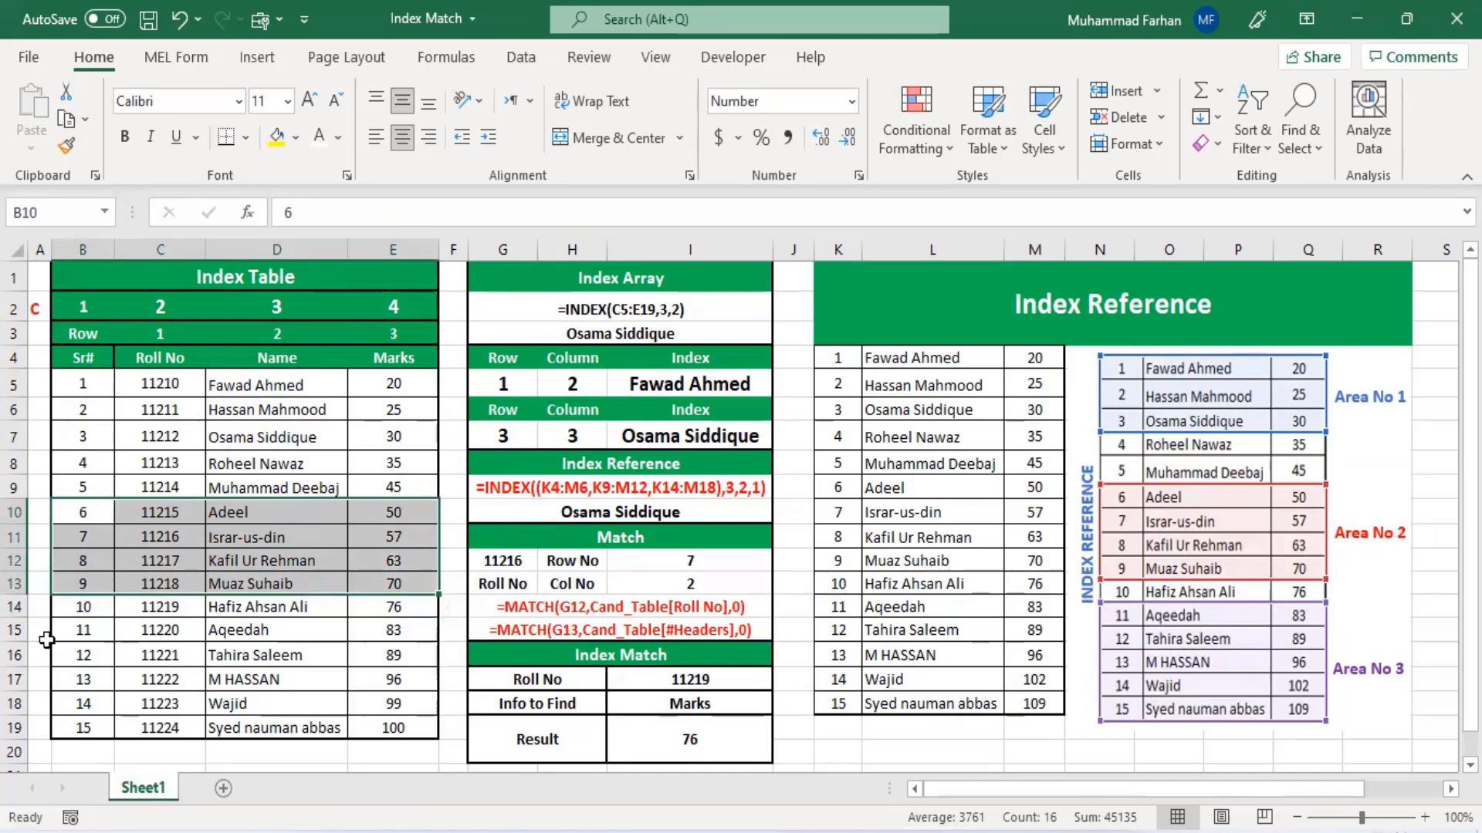
drag(108, 628, 401, 729)
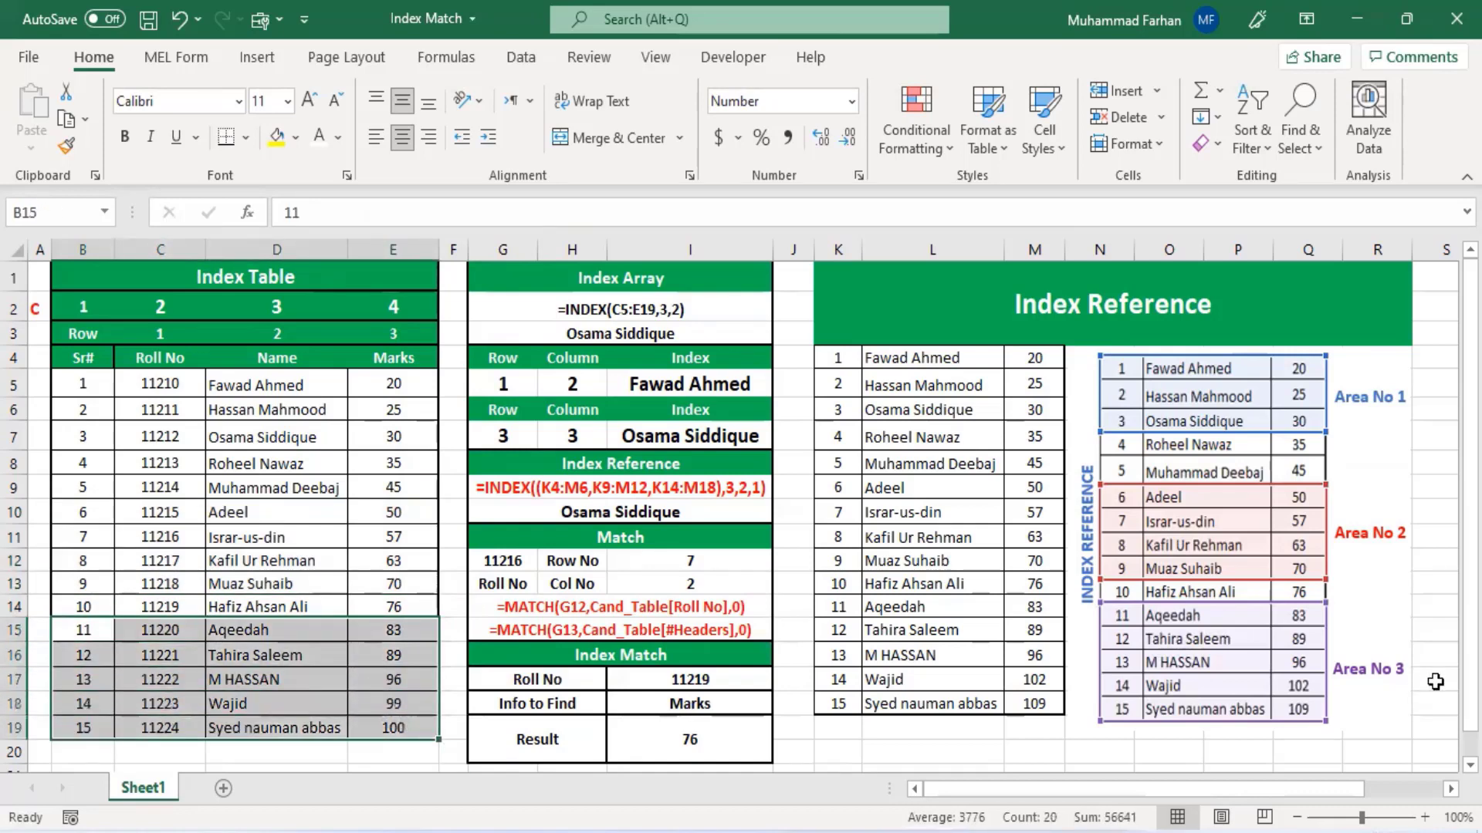
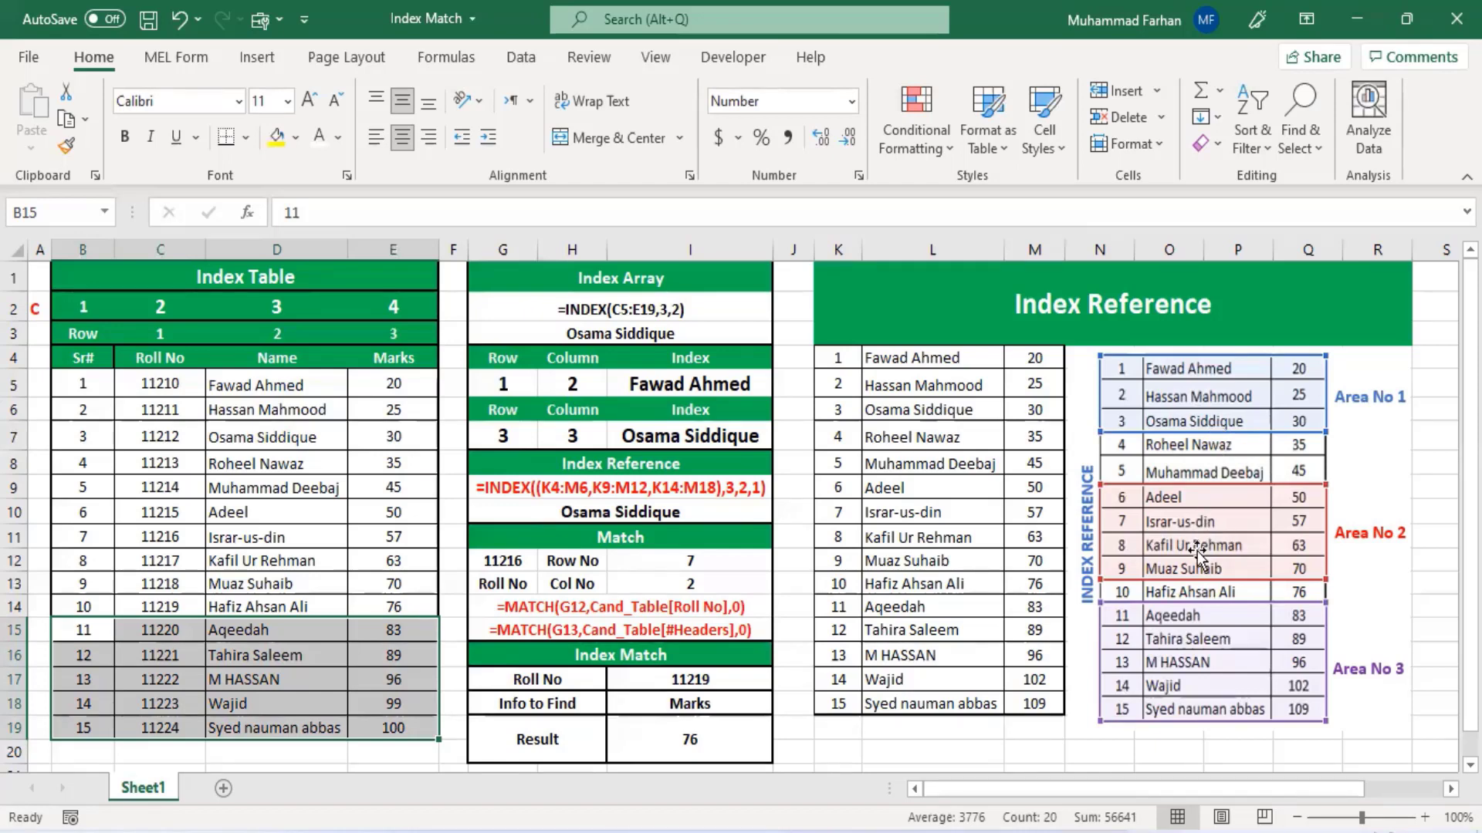
- Set the area number argument in the G10 INDEX reference formula to 2
click(718, 507)
click(545, 212)
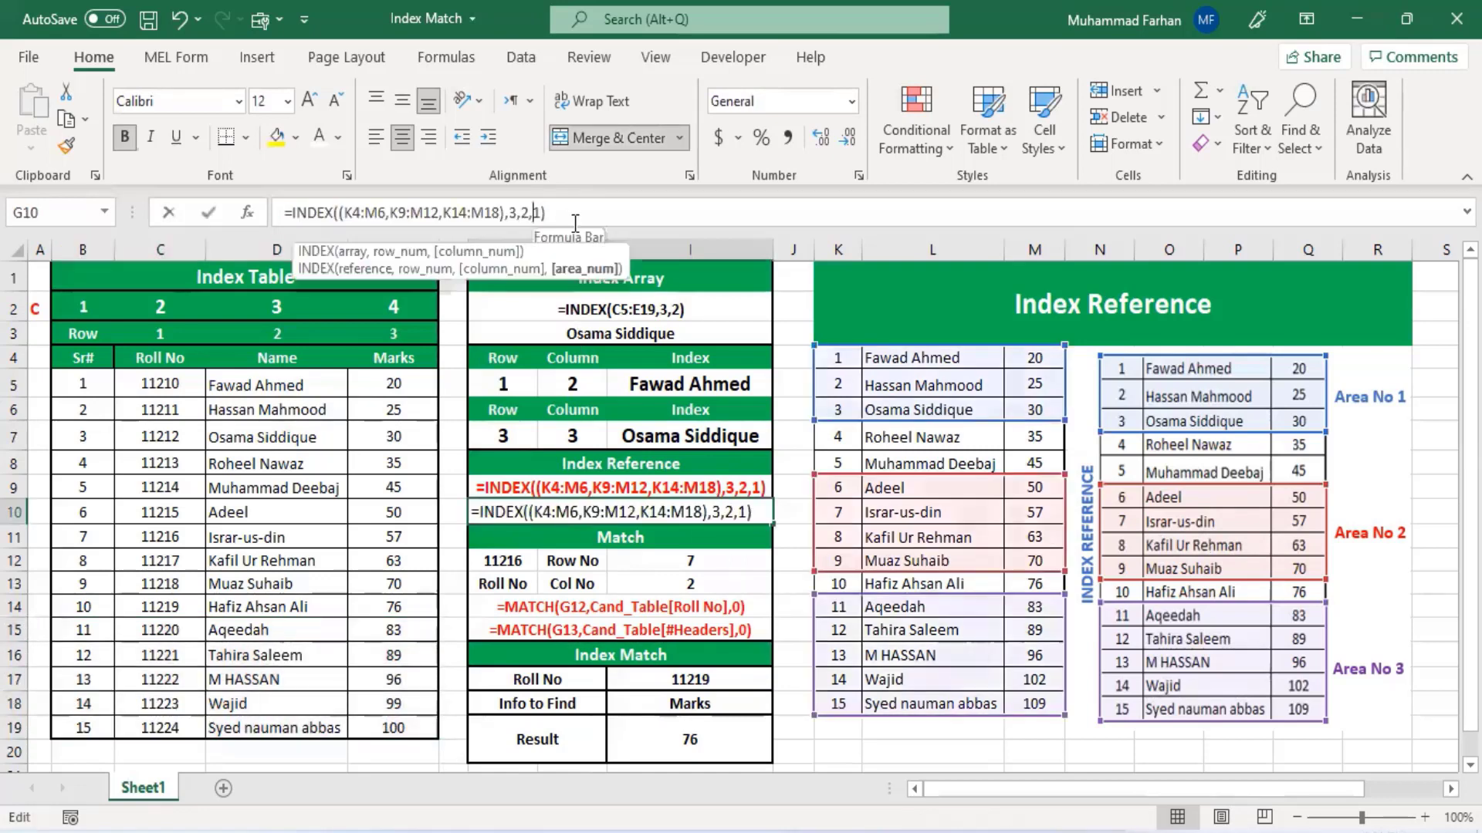
key(Delete)
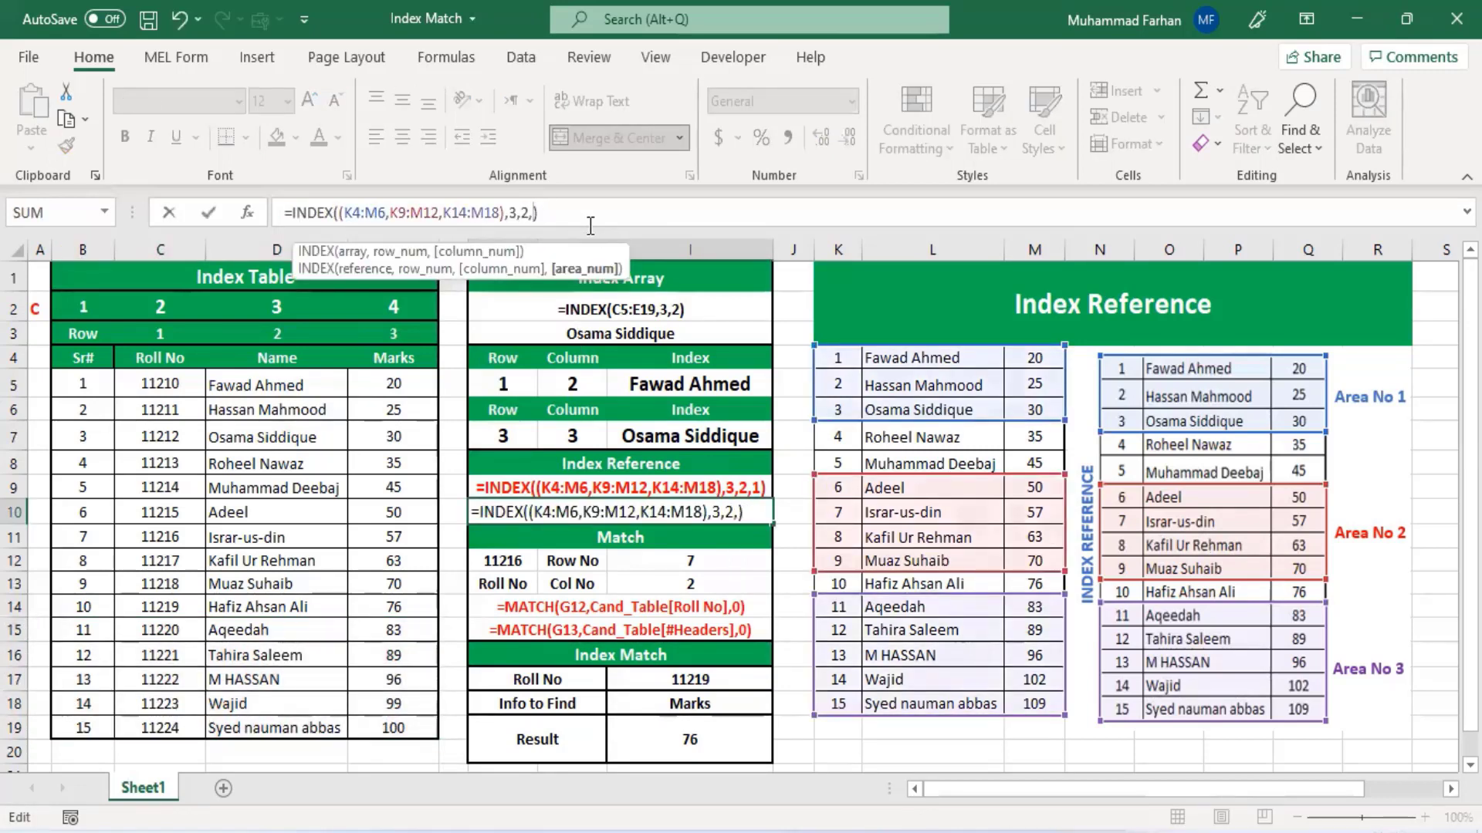
text(2)
key(Return)
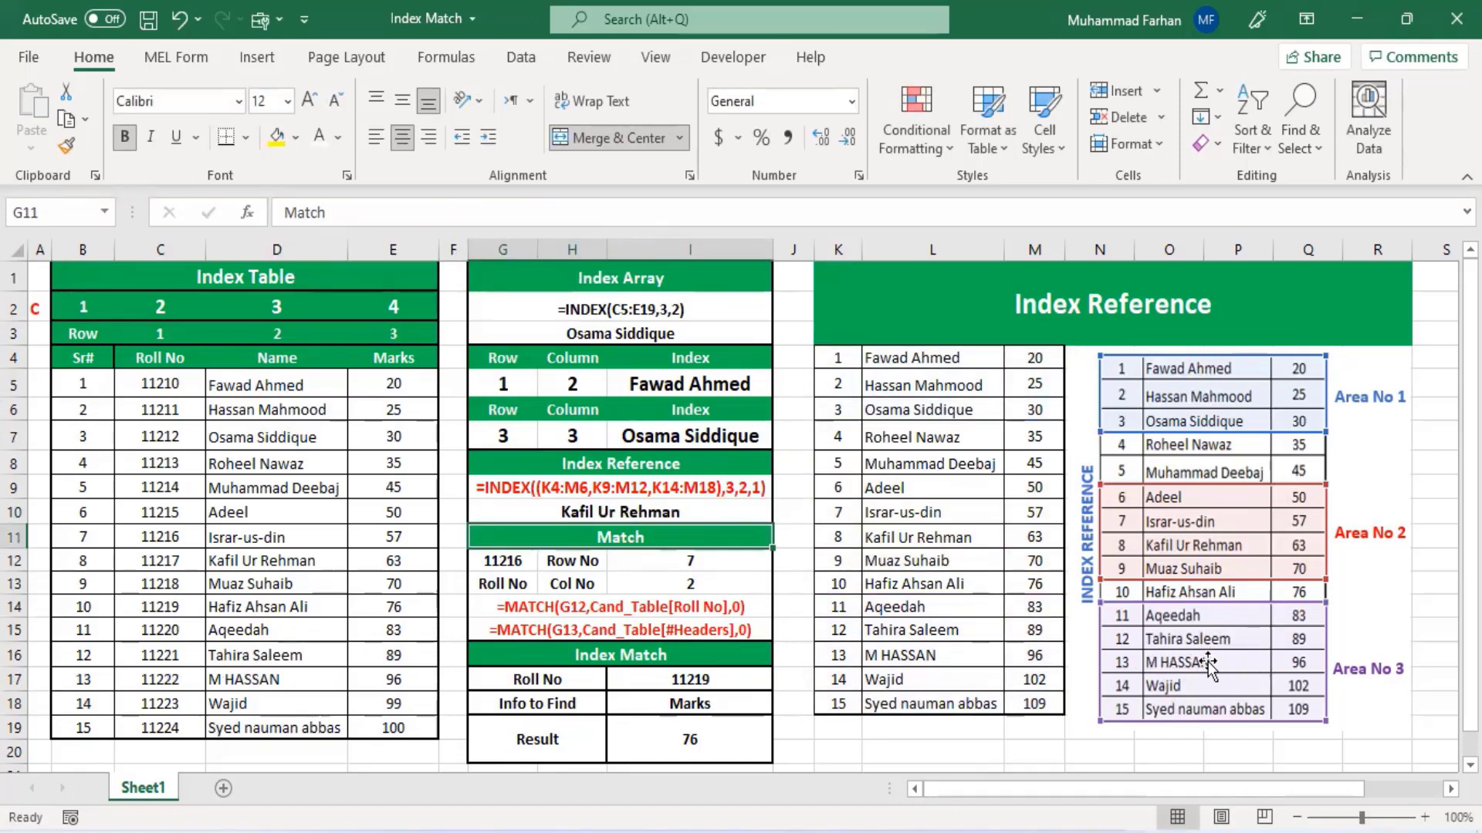
- Set the area number argument in the G10 INDEX reference formula to 3
click(692, 514)
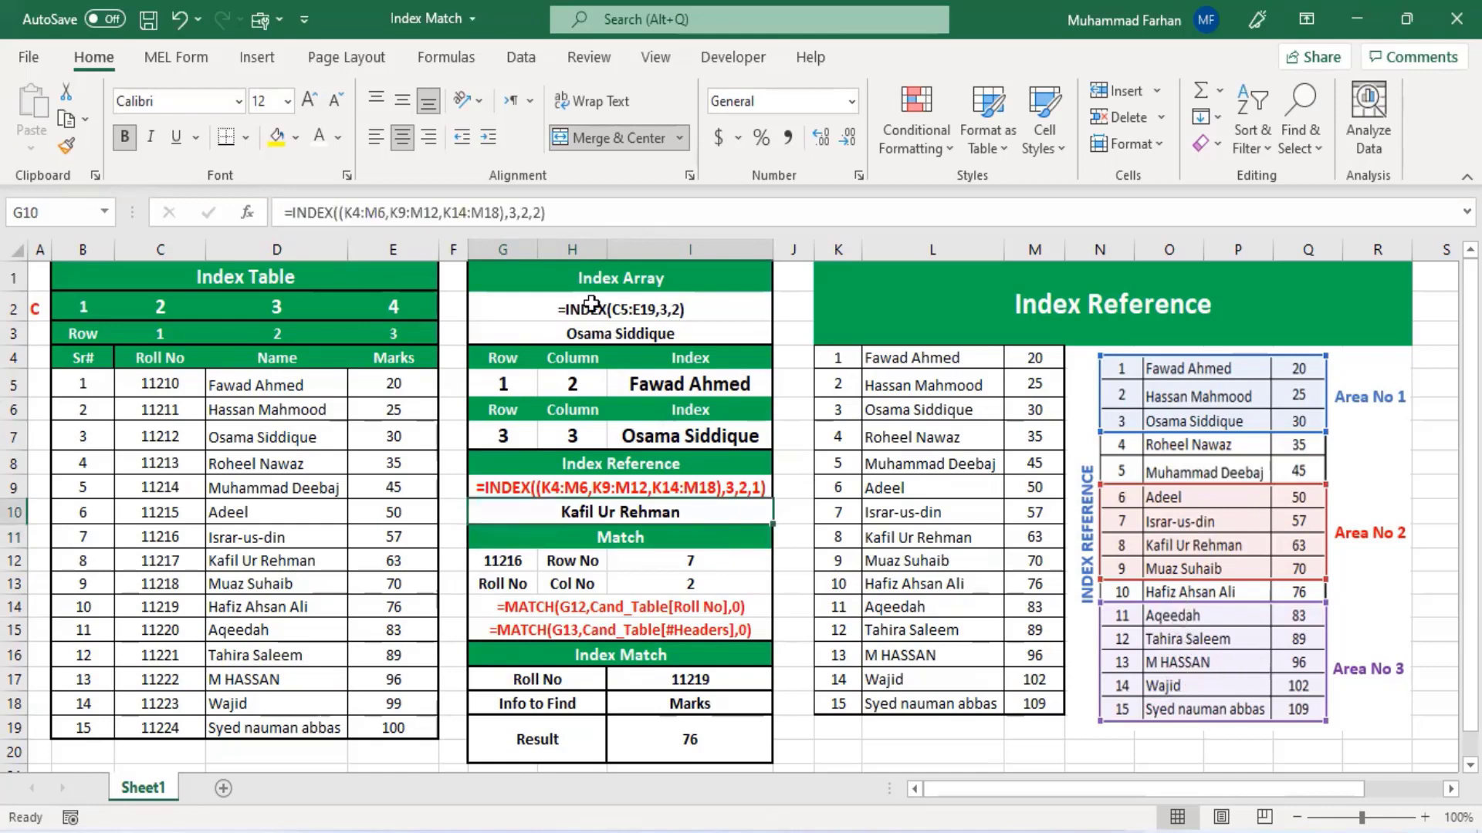
click(543, 209)
key(BackSpace)
text(3)
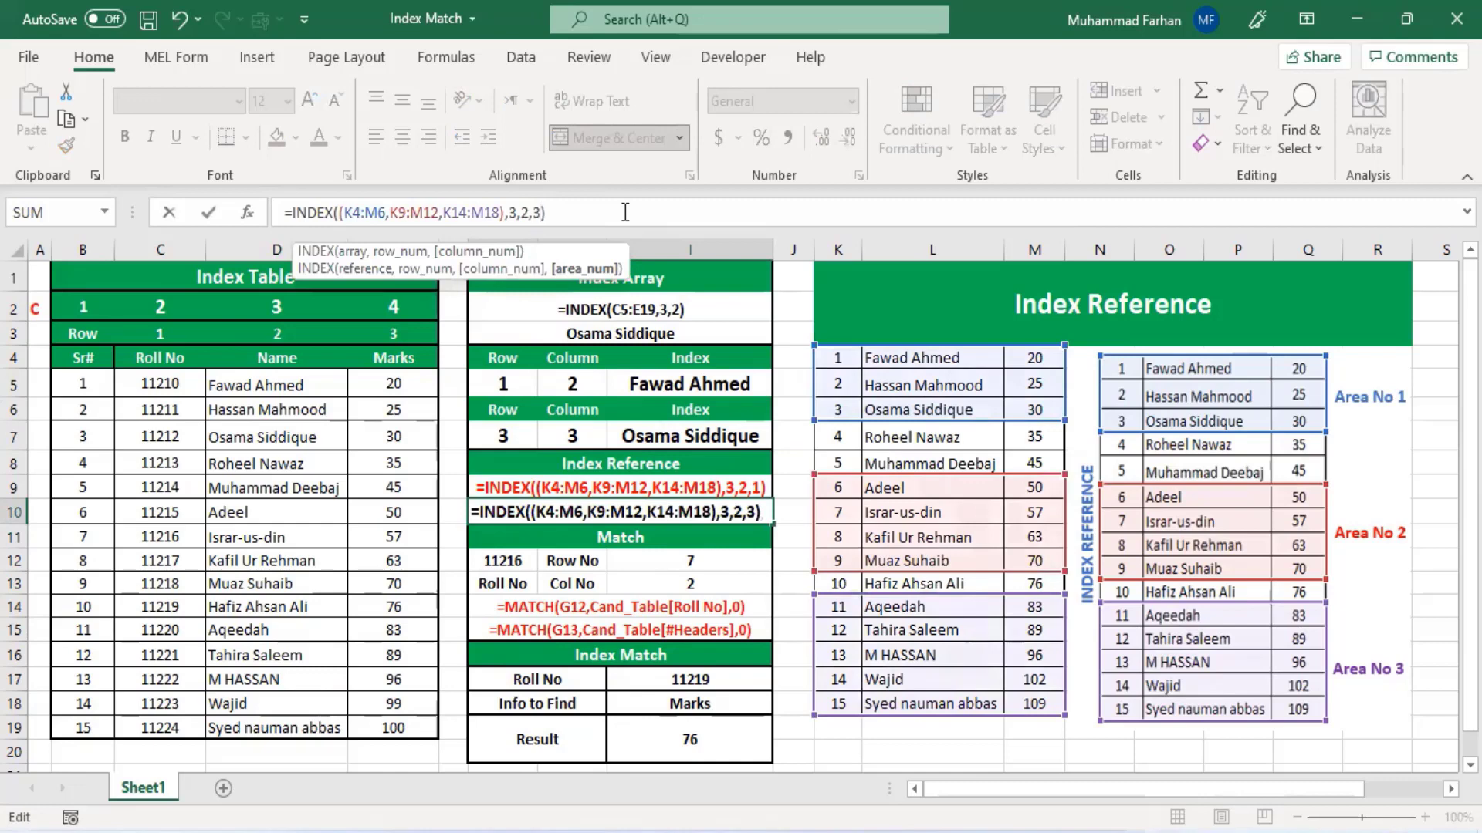
key(Return)
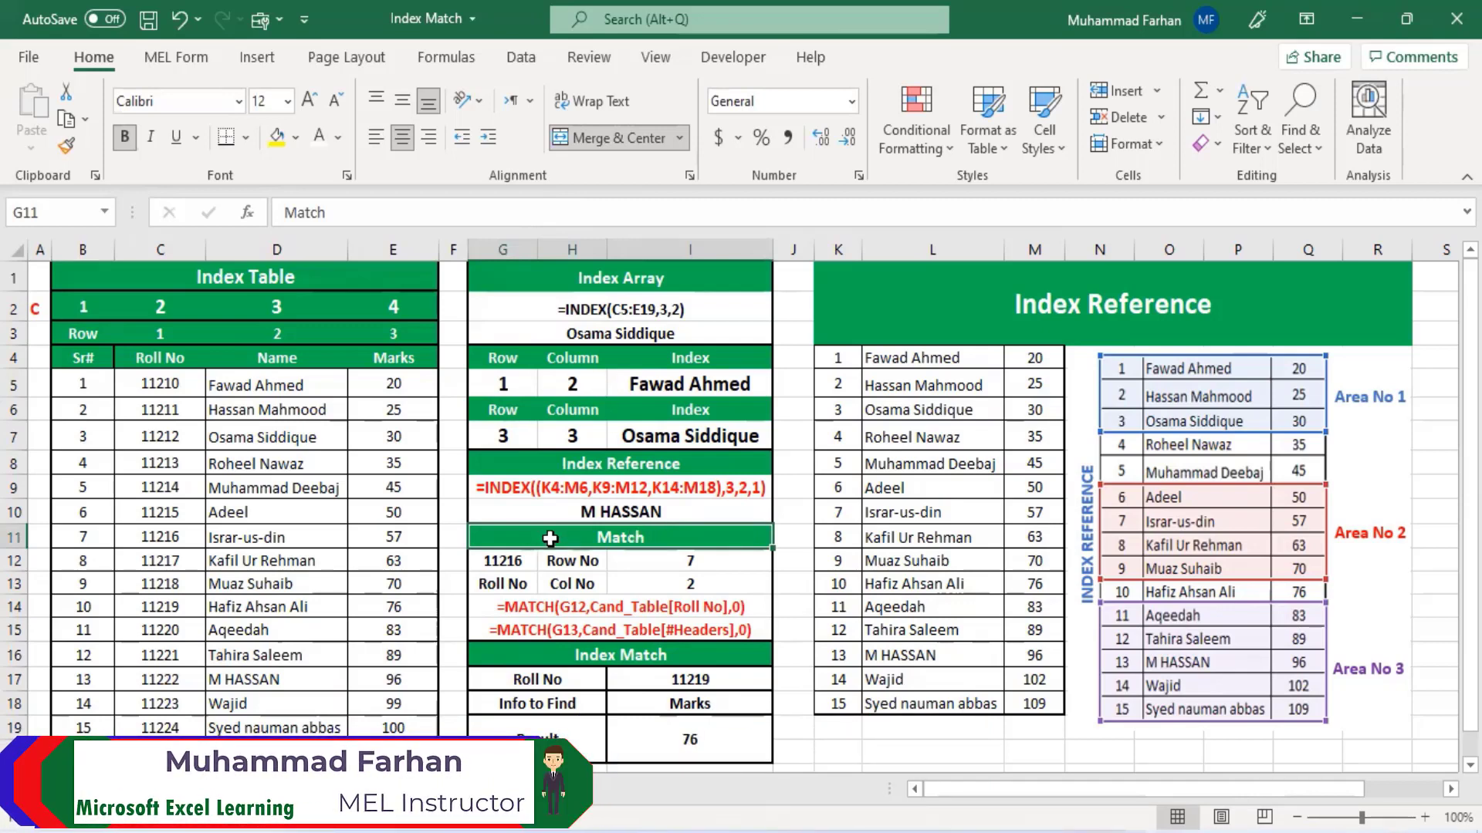
- Review the INDEX reference formula and the MATCH formulas for row and column numbers against the Index Table cells
click(600, 491)
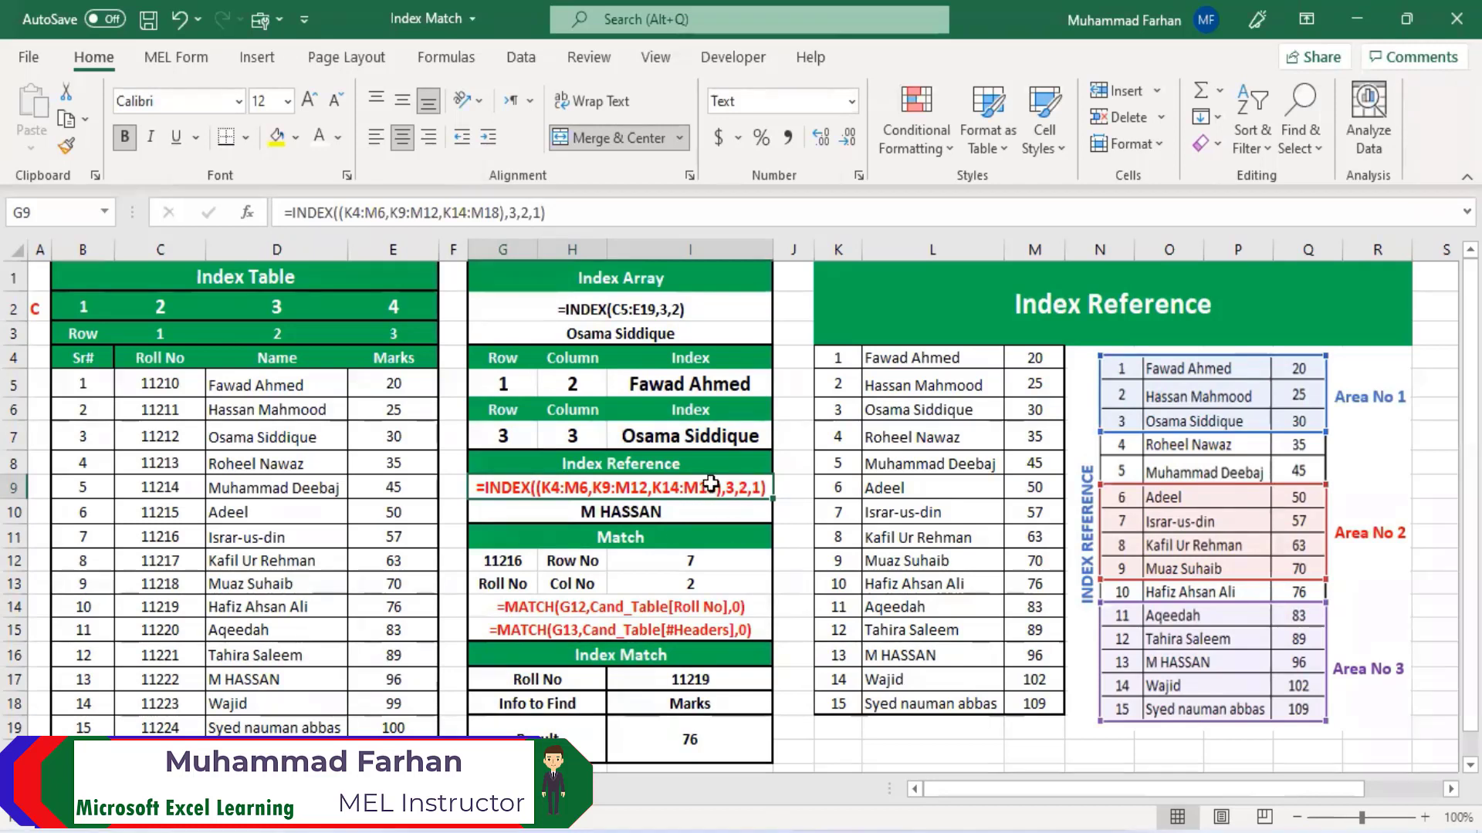
click(703, 515)
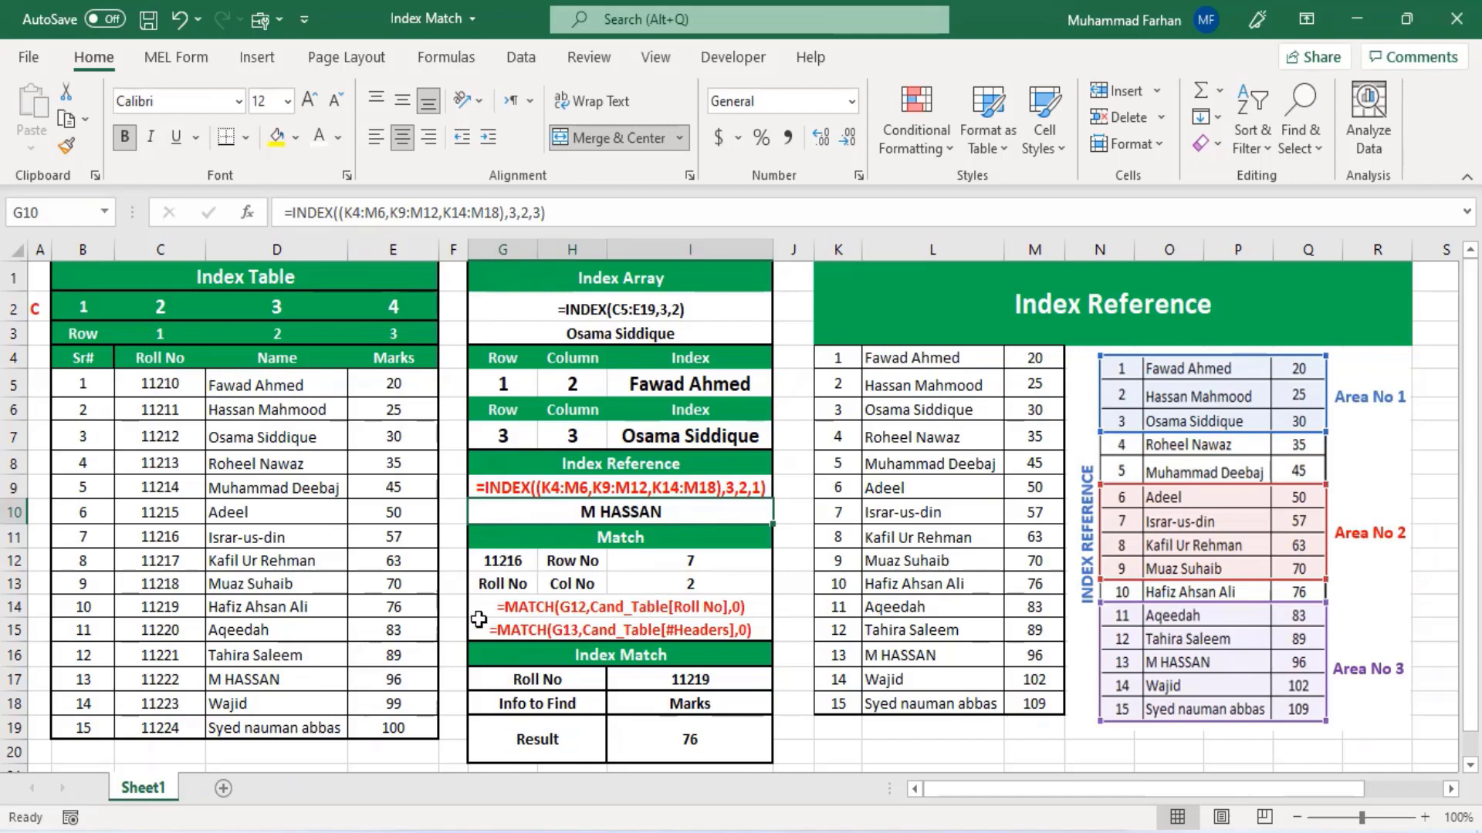
click(683, 562)
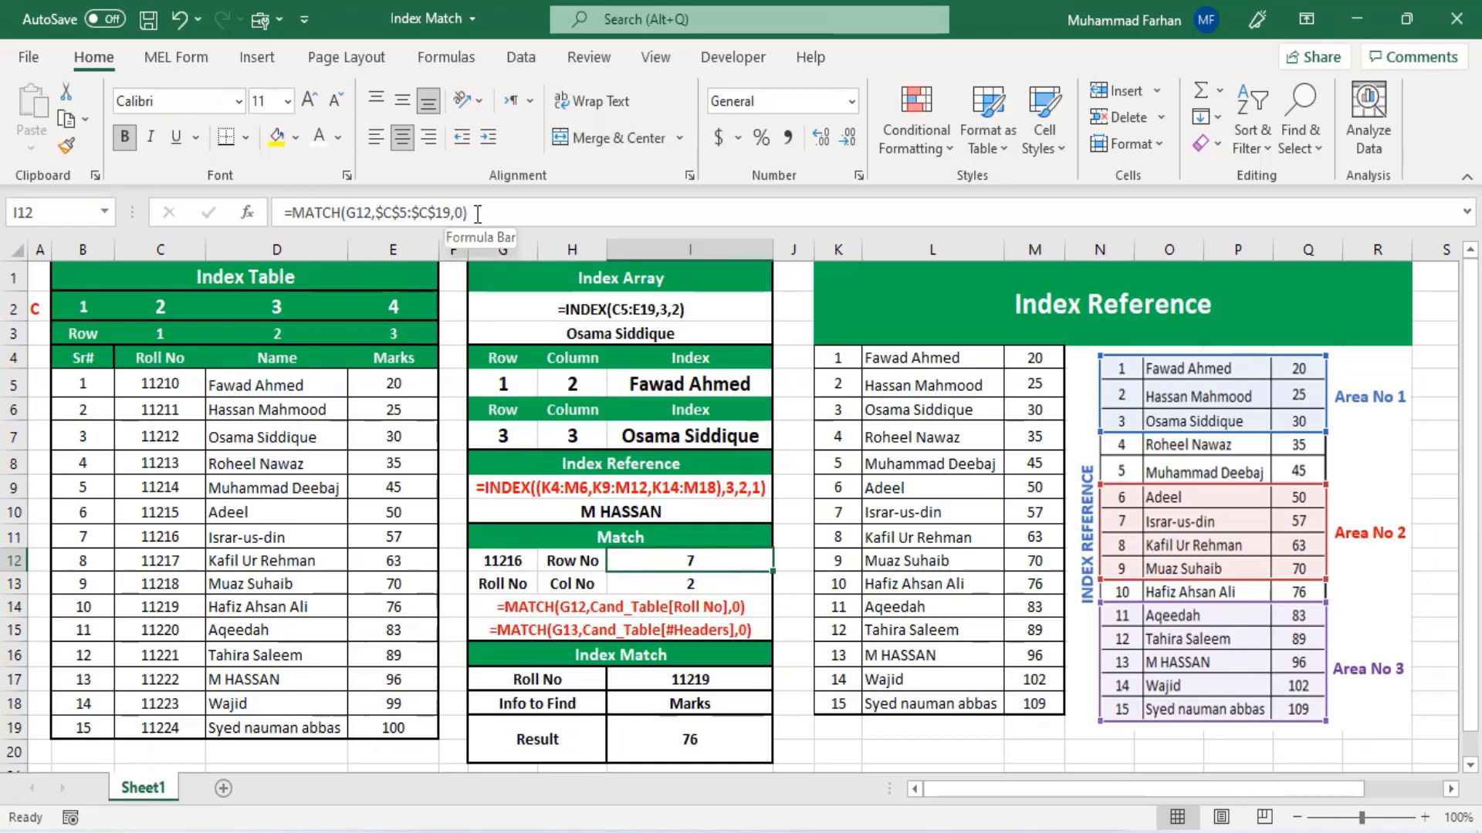
click(777, 552)
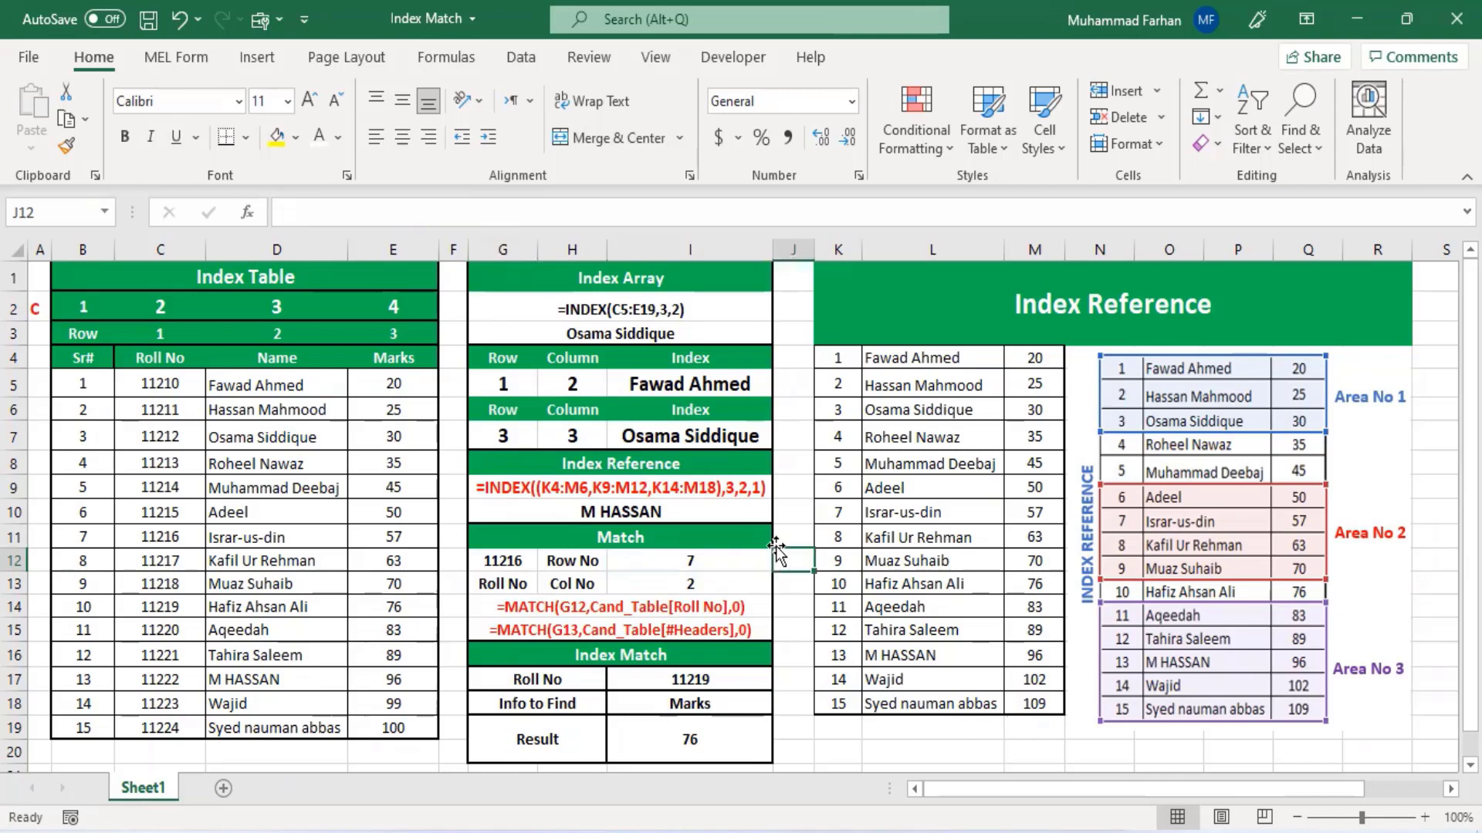
click(513, 558)
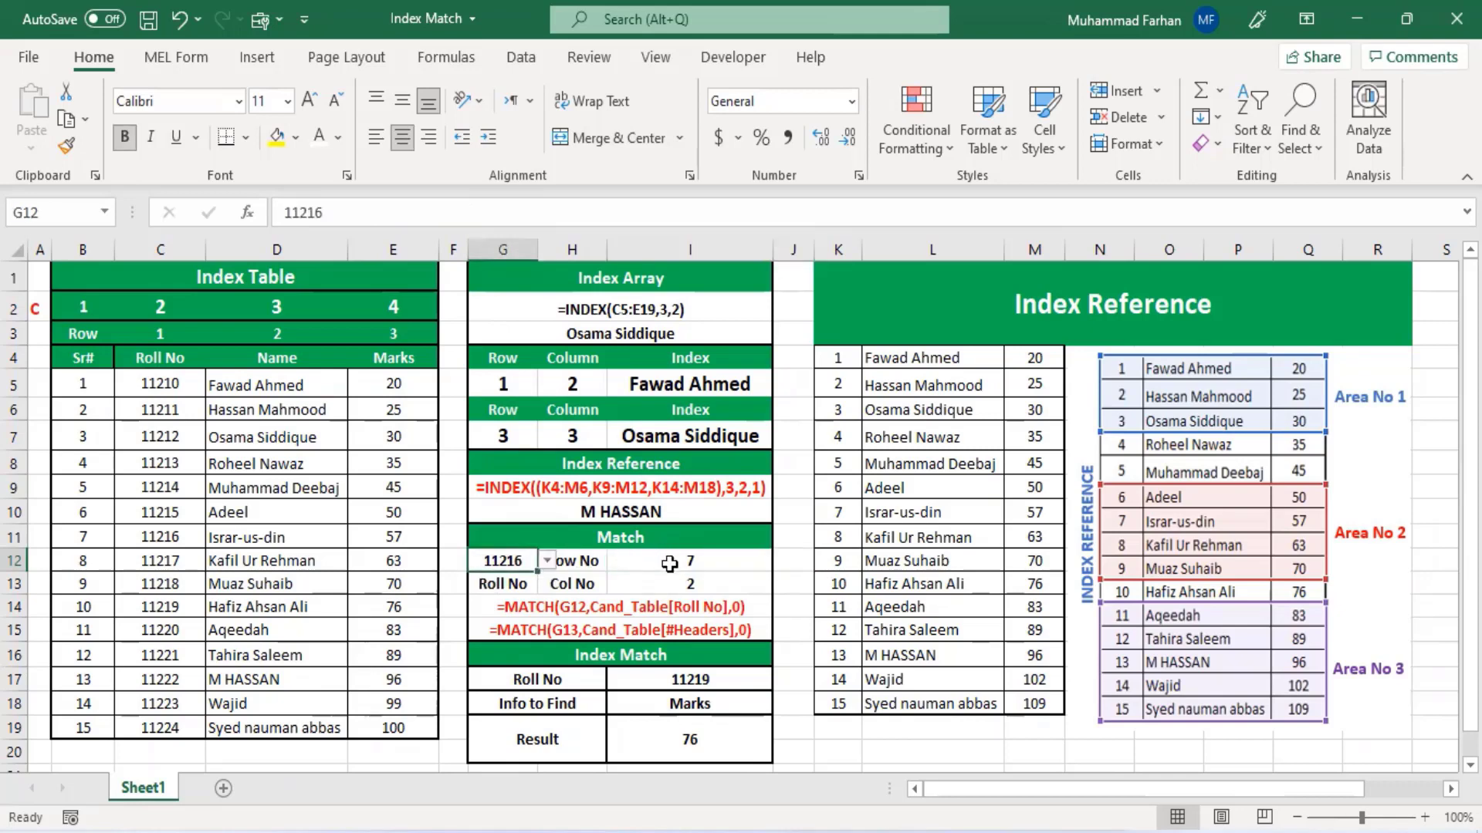
click(669, 564)
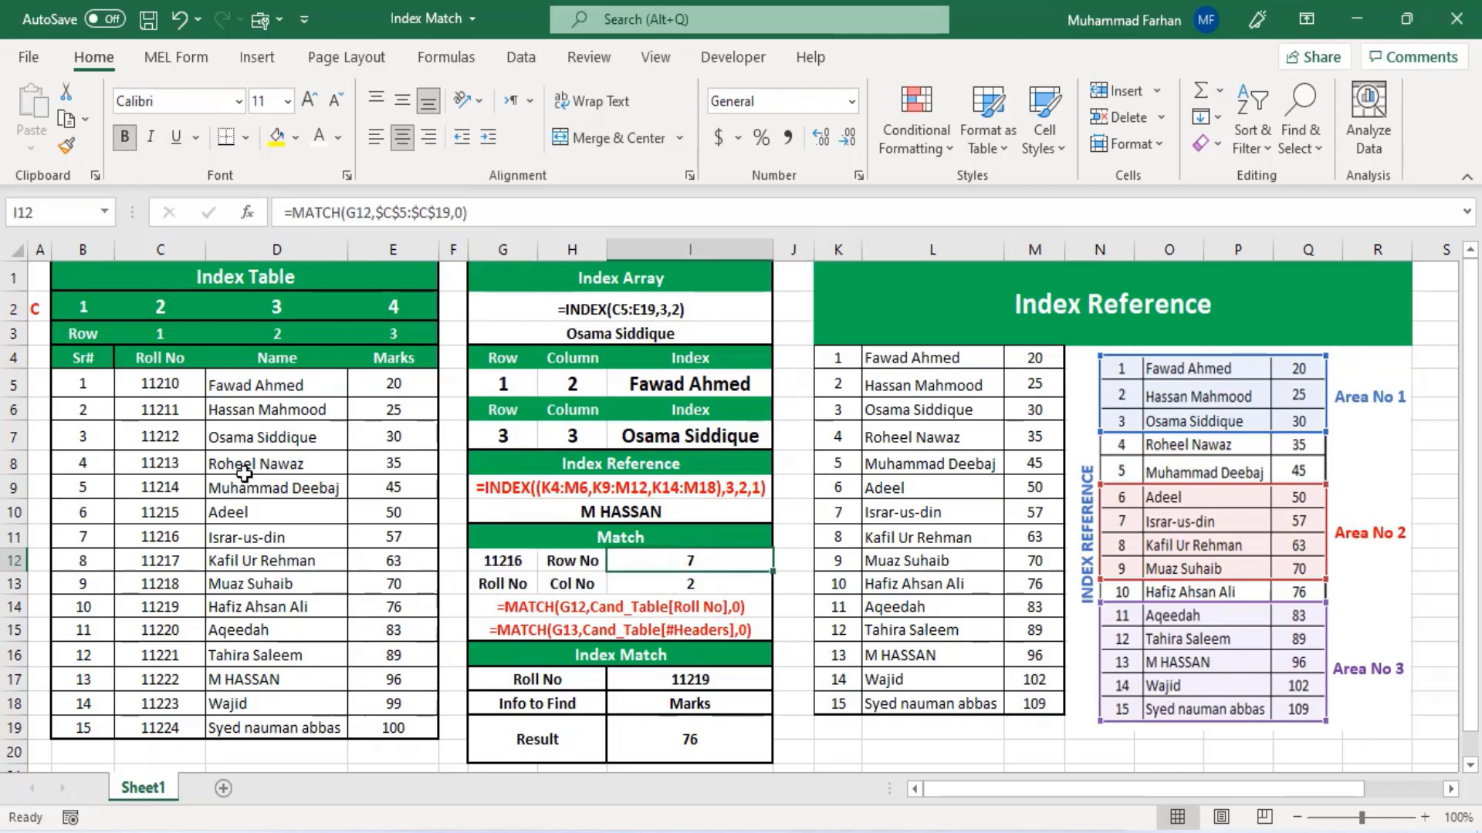
click(153, 548)
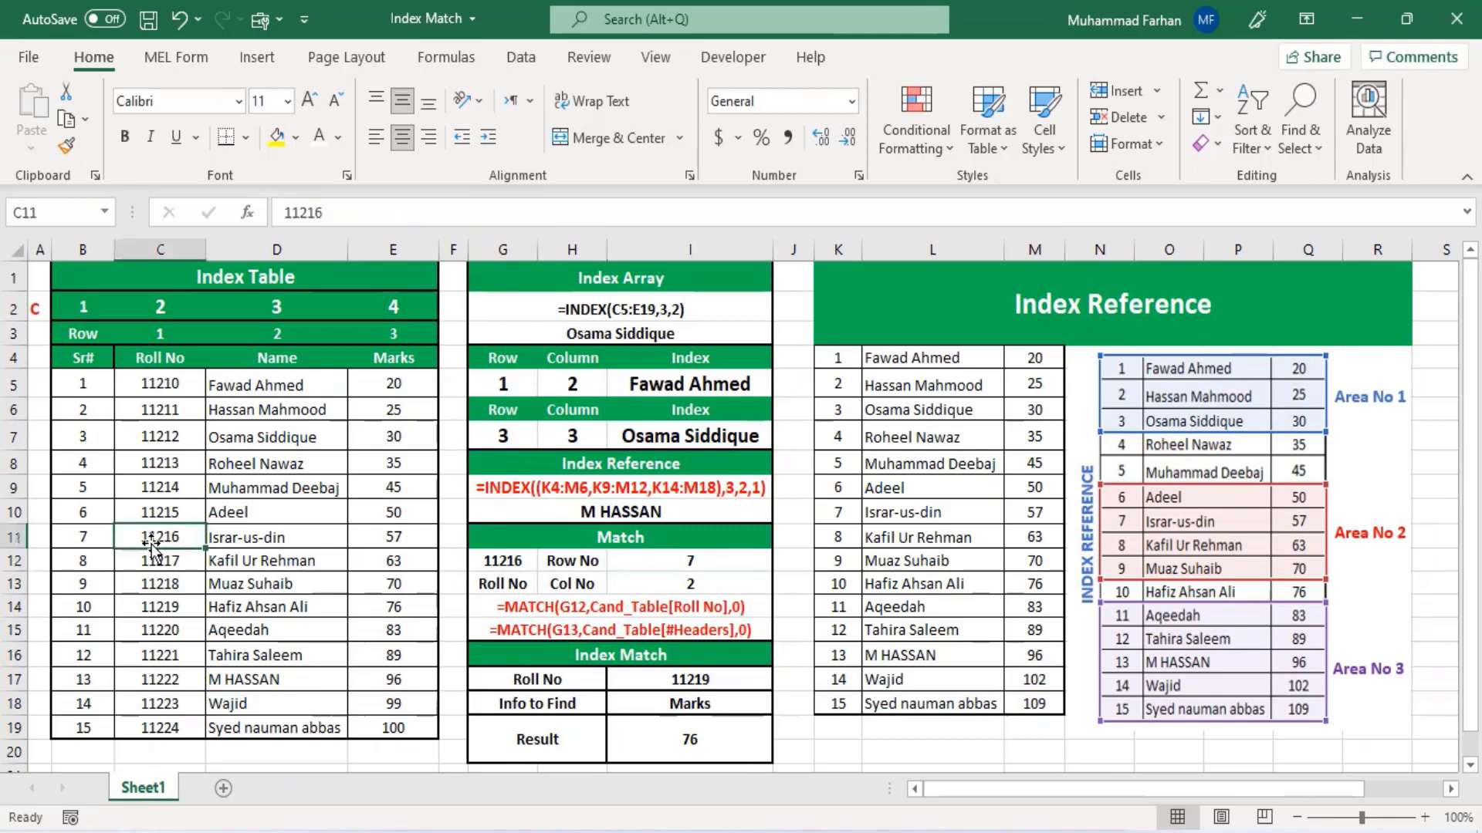
click(94, 537)
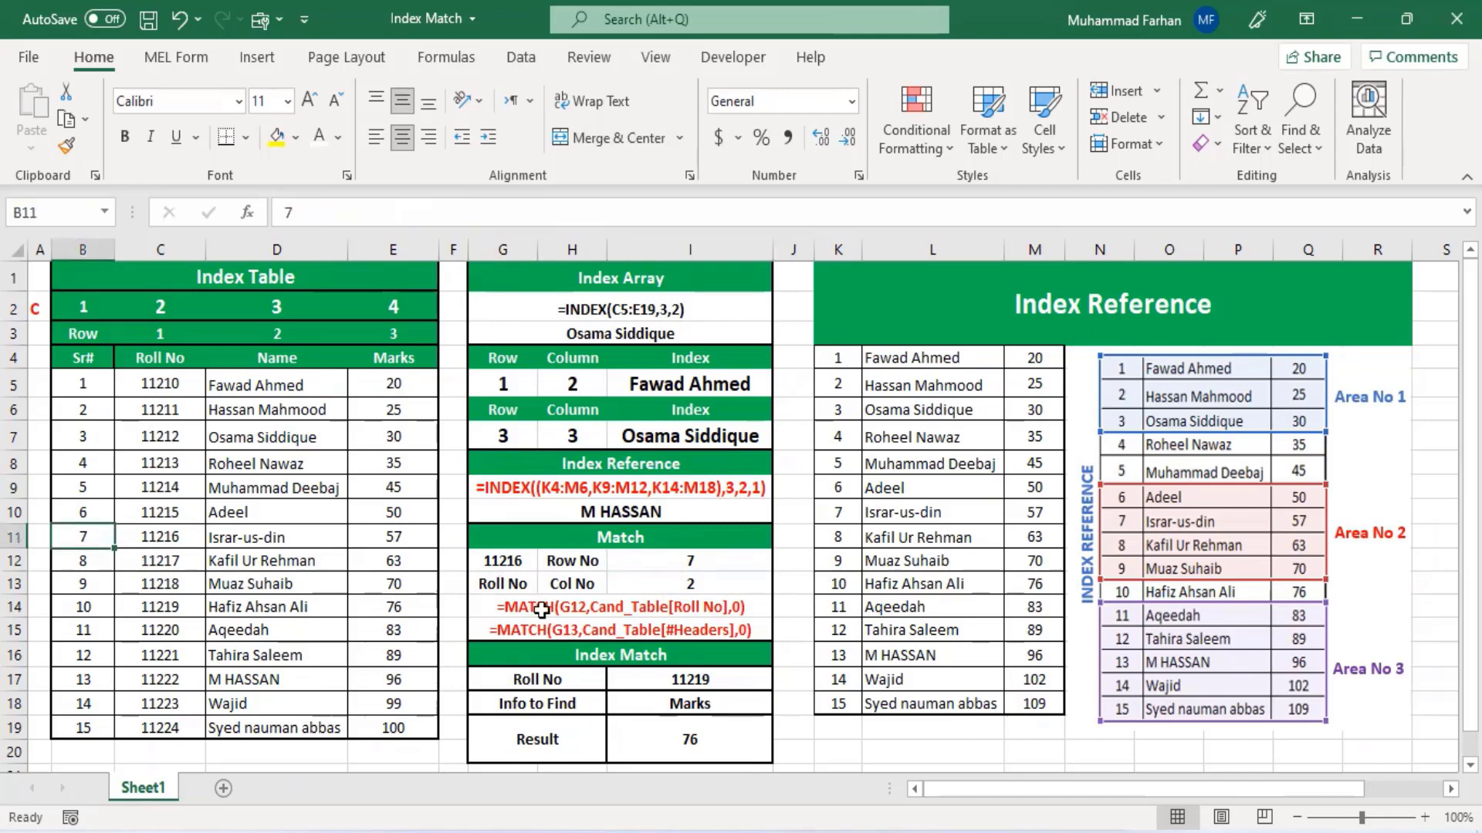
click(689, 585)
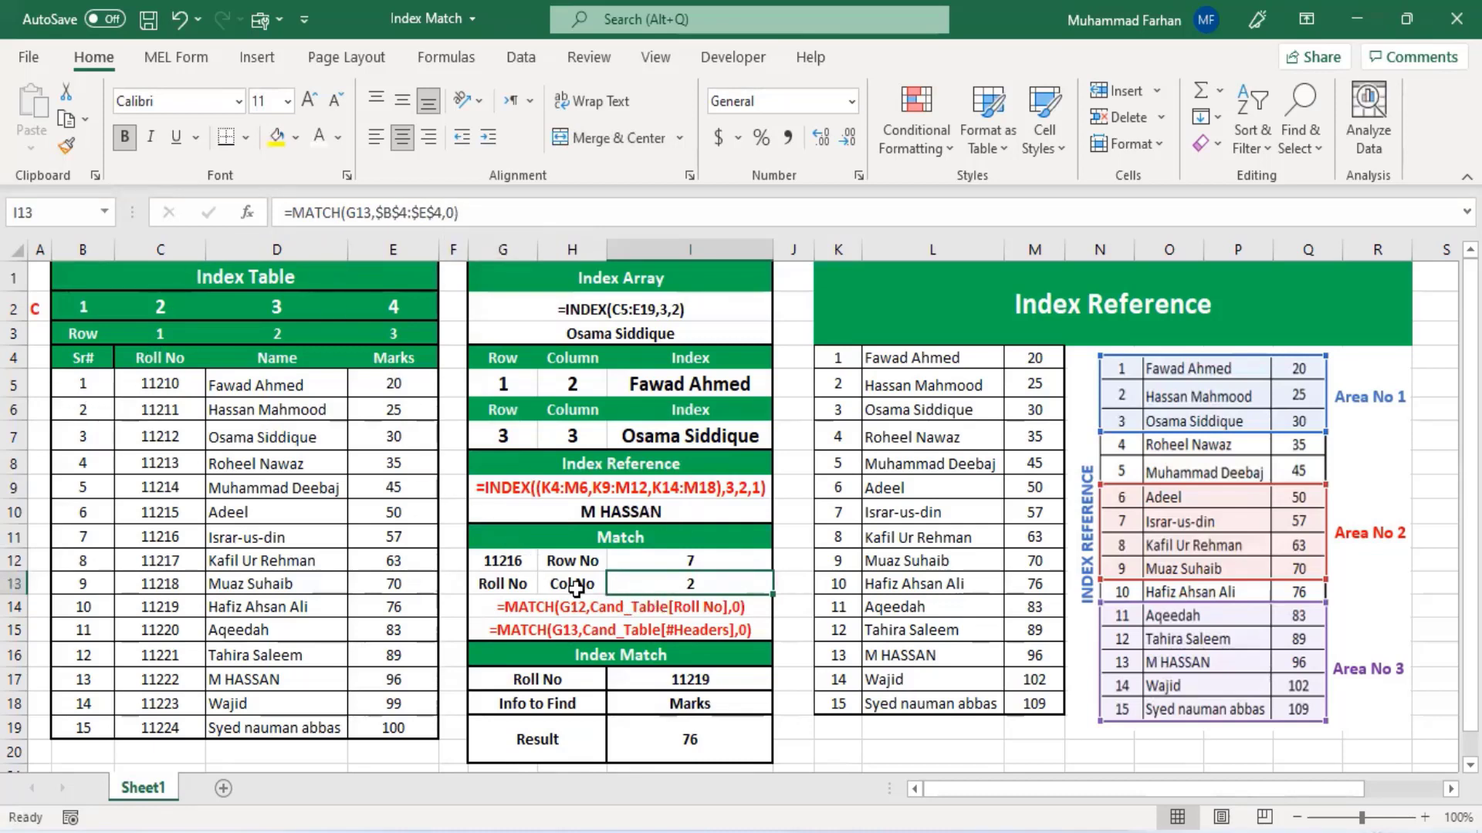
click(173, 359)
click(160, 313)
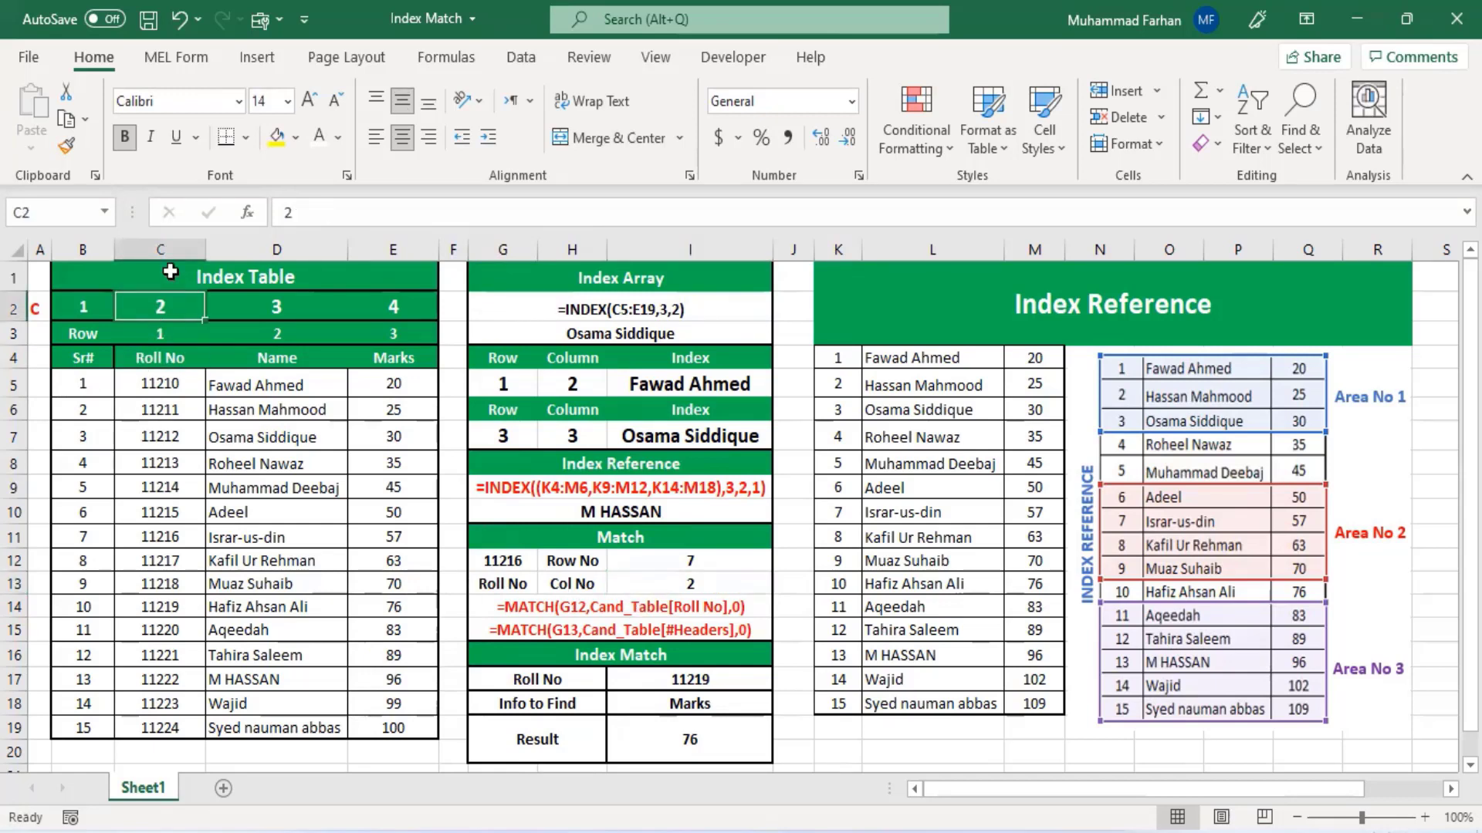
click(164, 360)
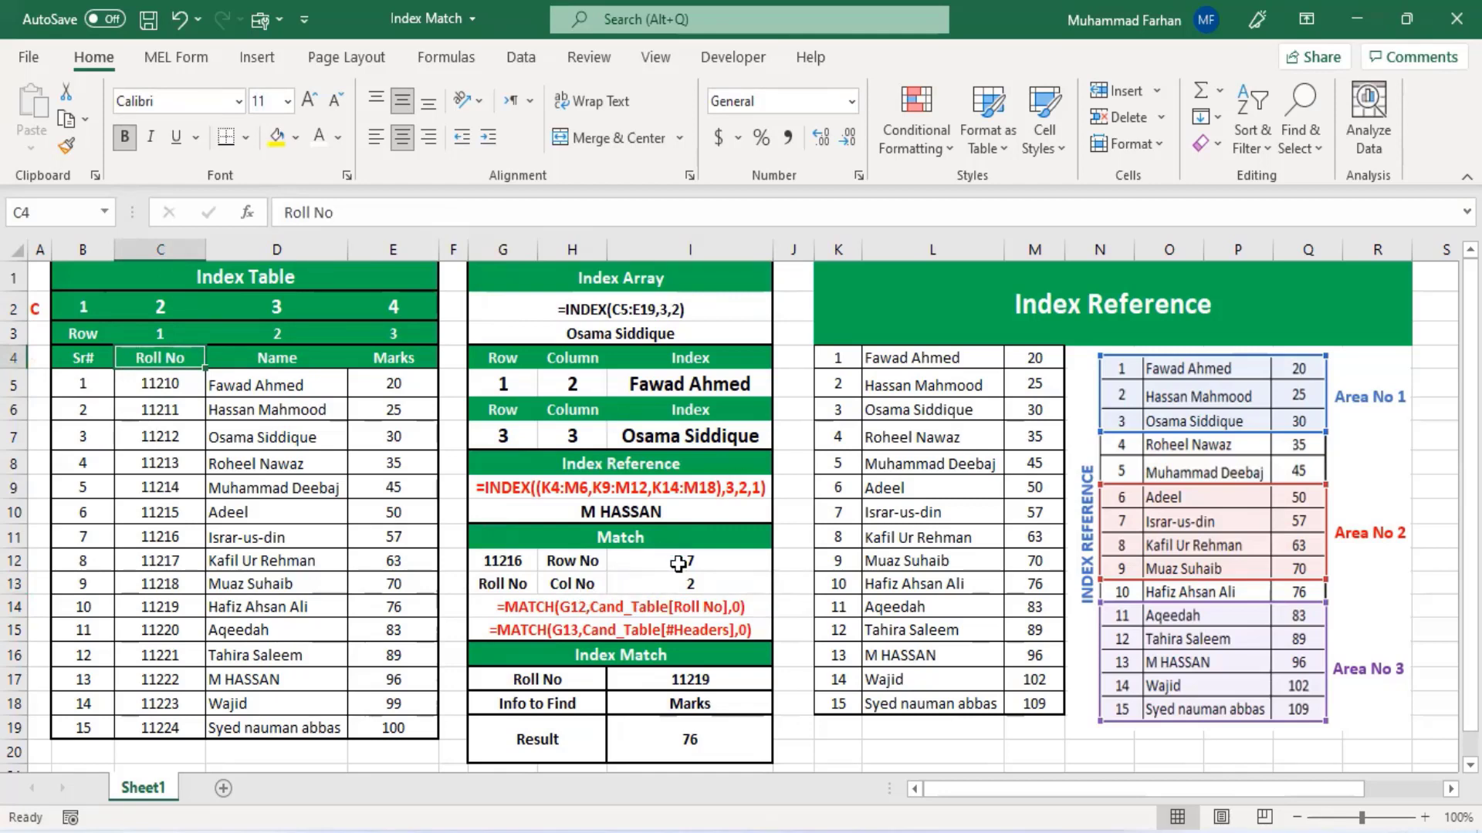
click(678, 564)
click(673, 587)
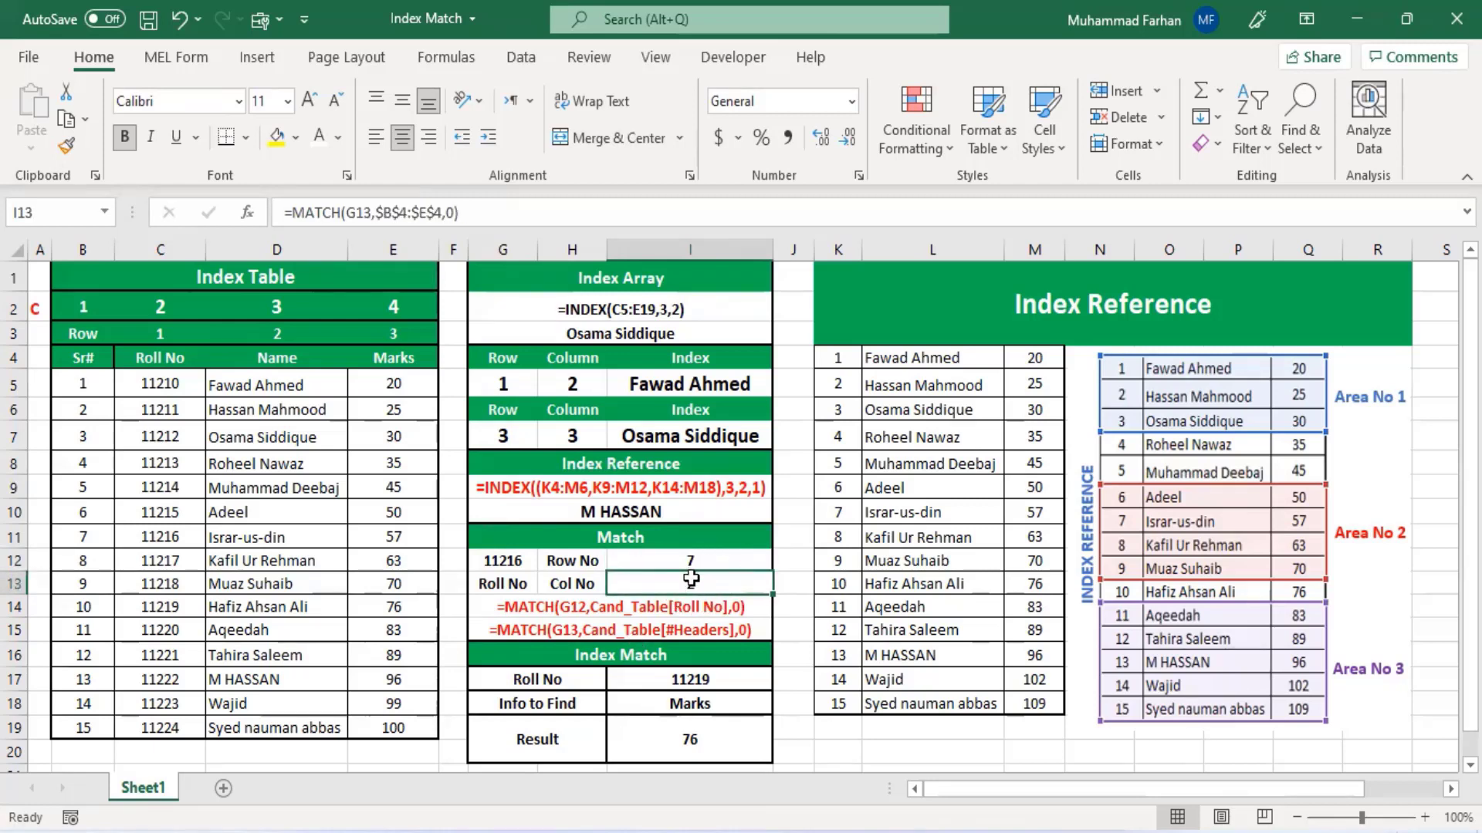
click(645, 309)
key(Down)
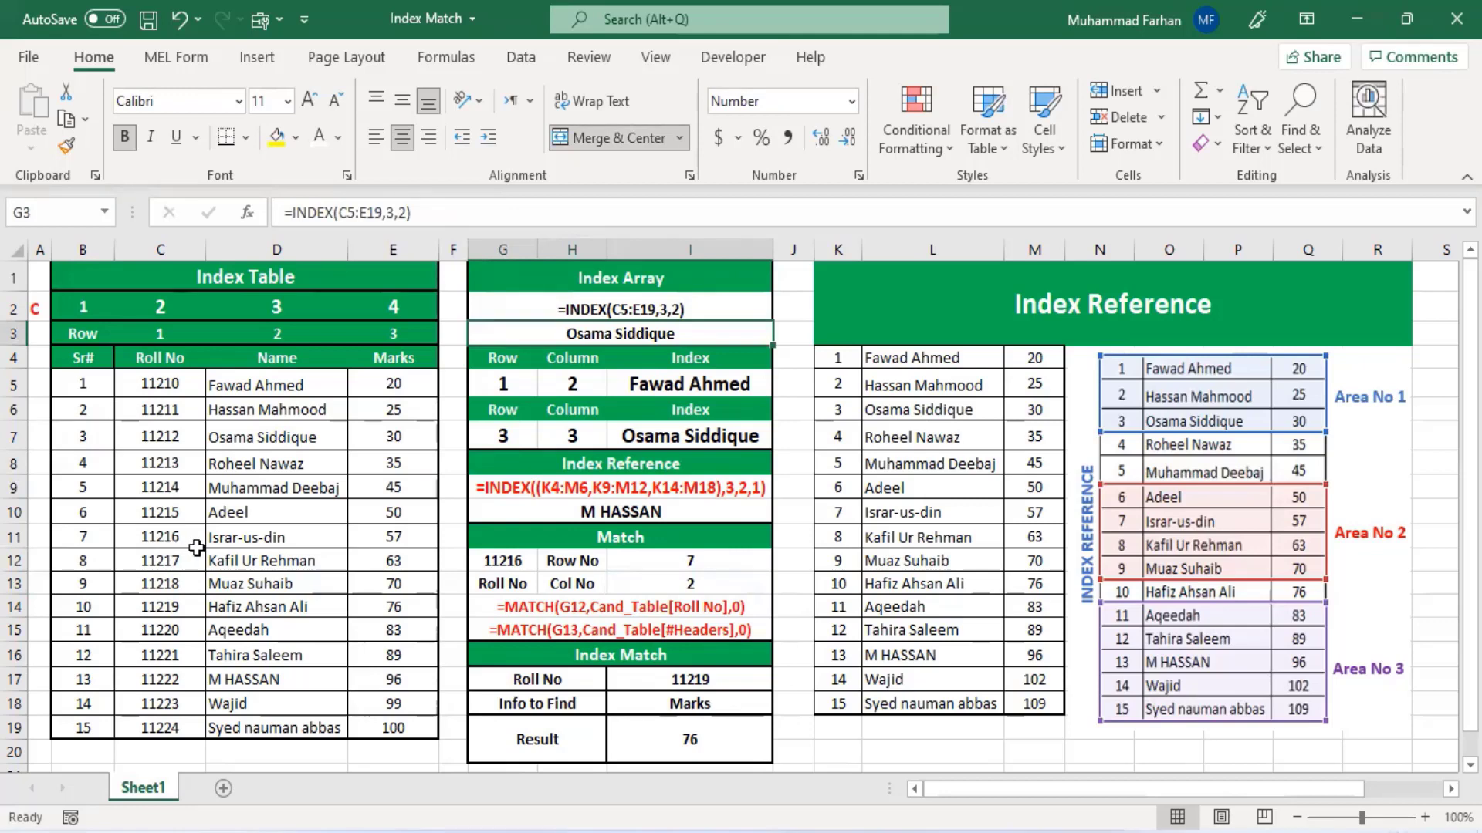
- Select blocks of the Index Table and inspect the Roll No input cell of the Index Match section
drag(136, 382, 270, 553)
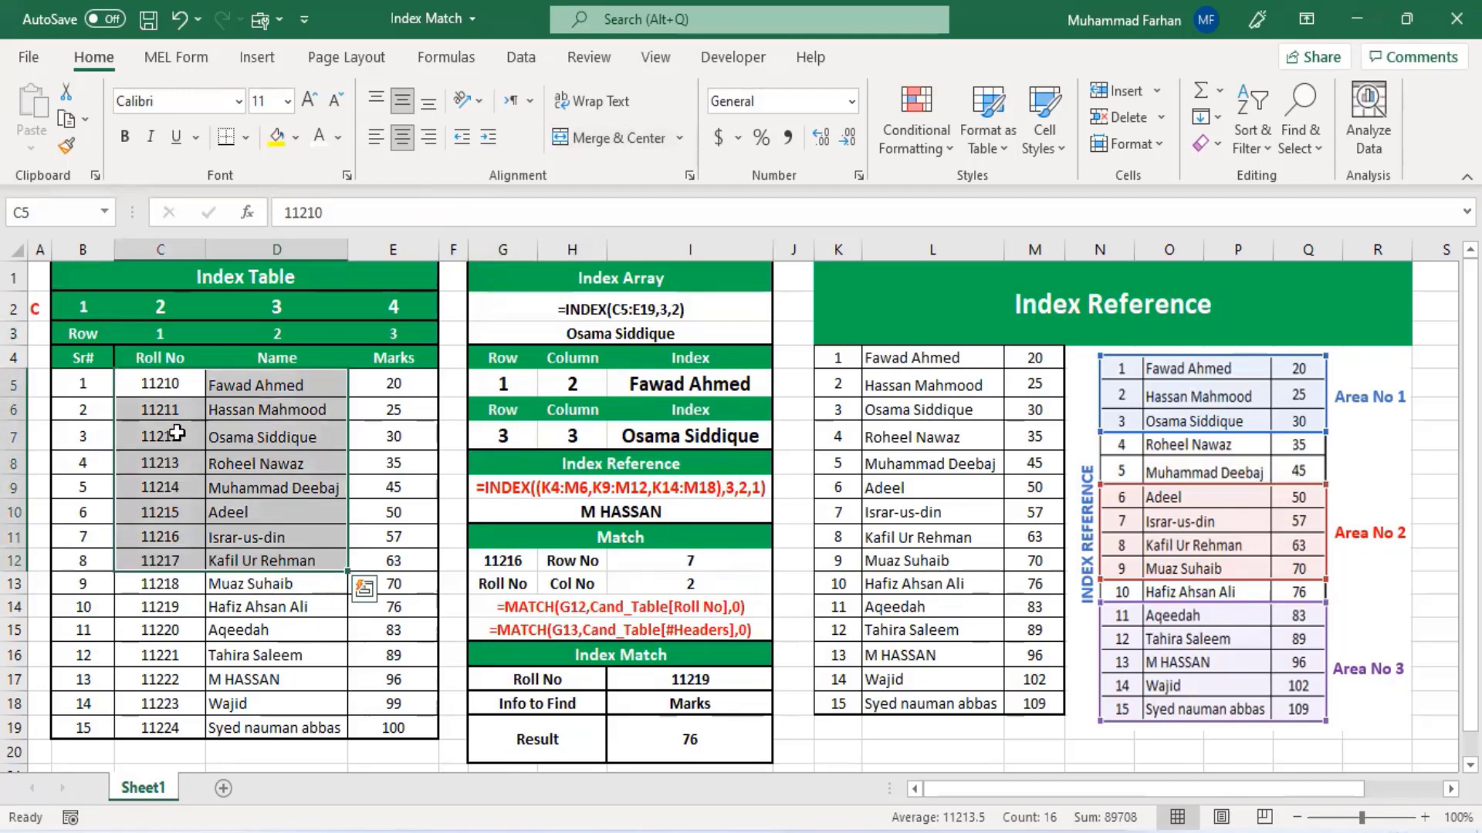
drag(77, 386, 345, 554)
click(161, 546)
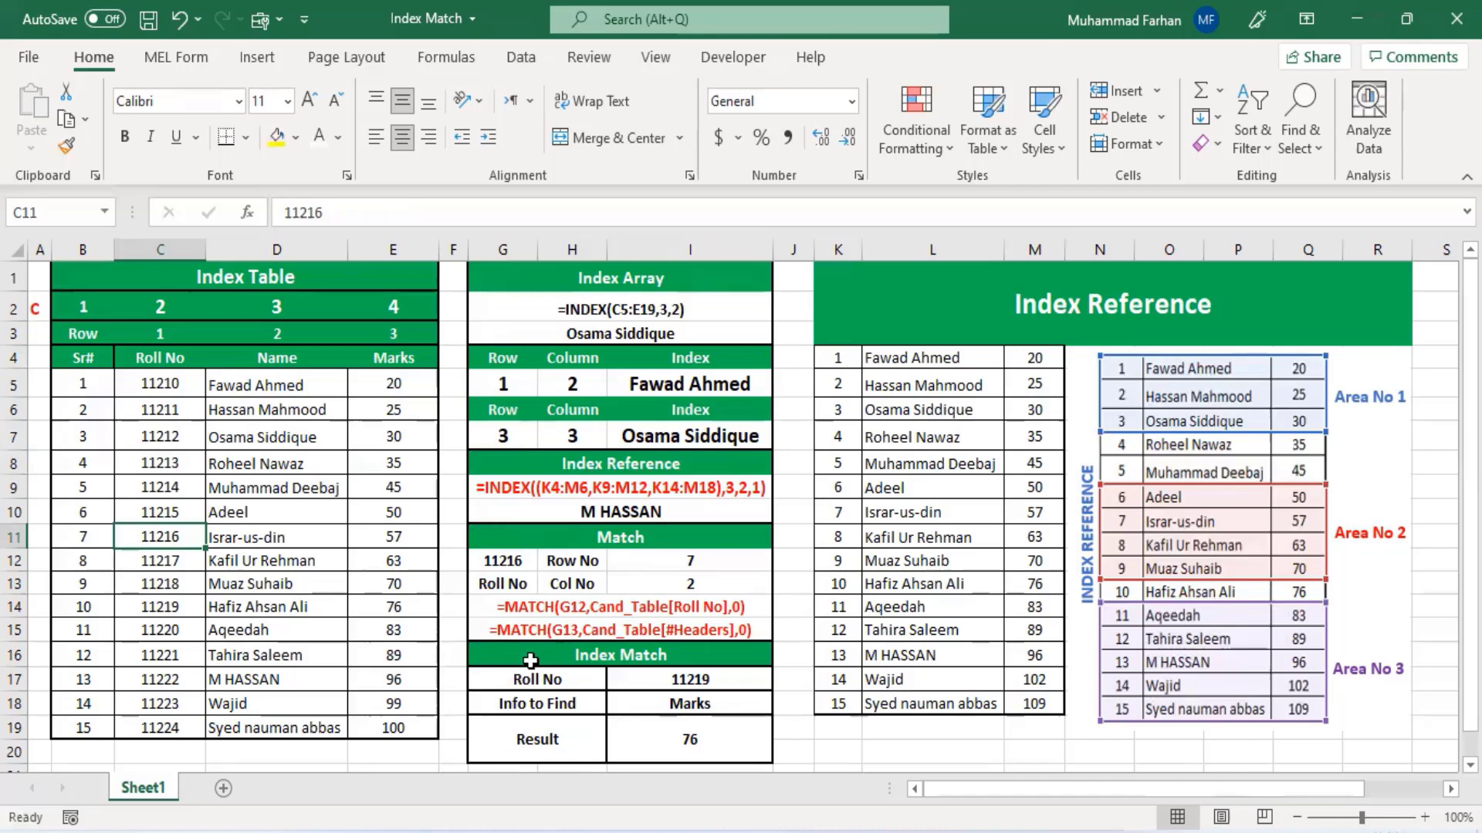
scroll(528, 662, down, 1)
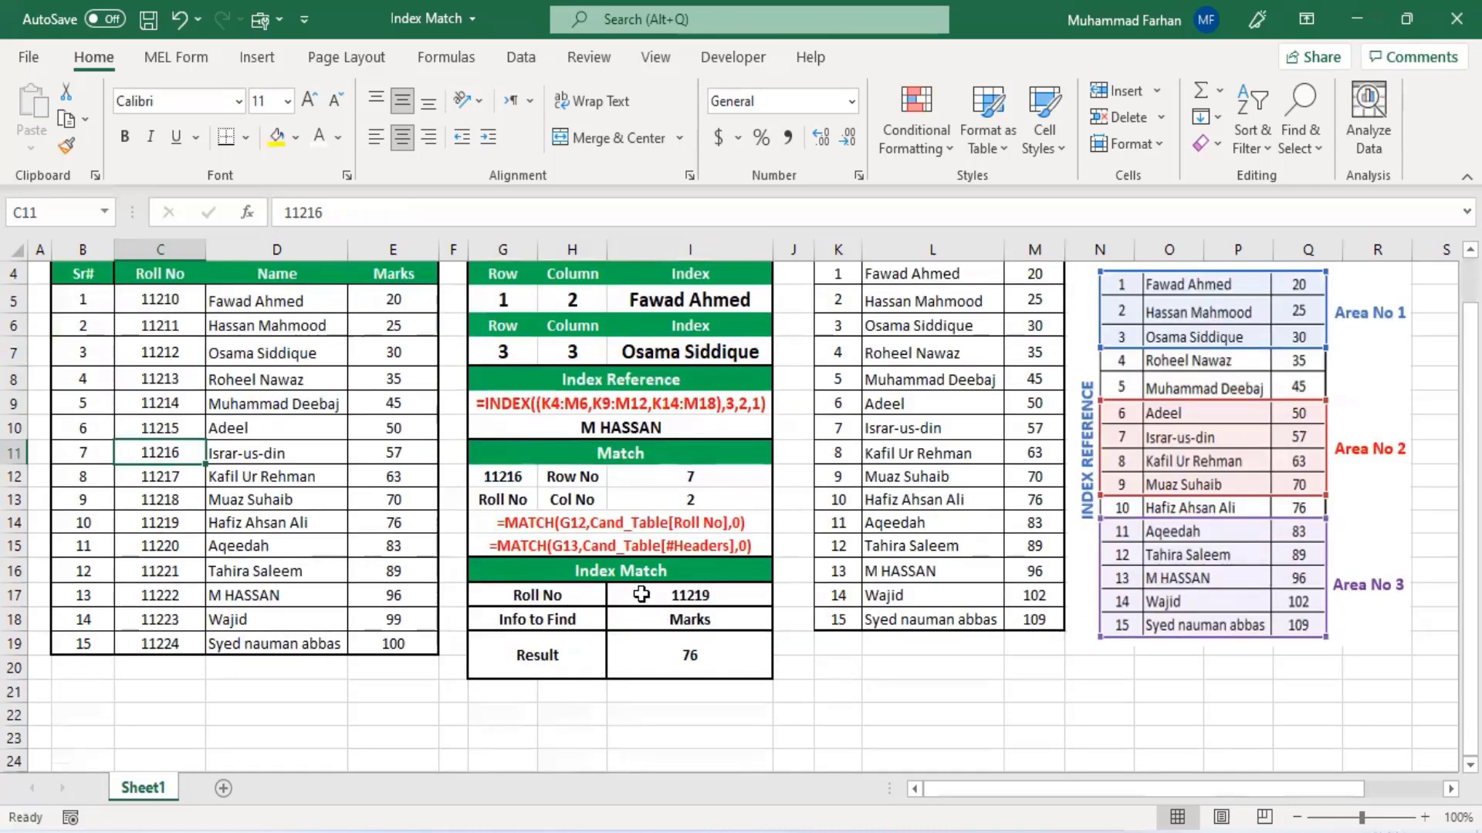
click(626, 599)
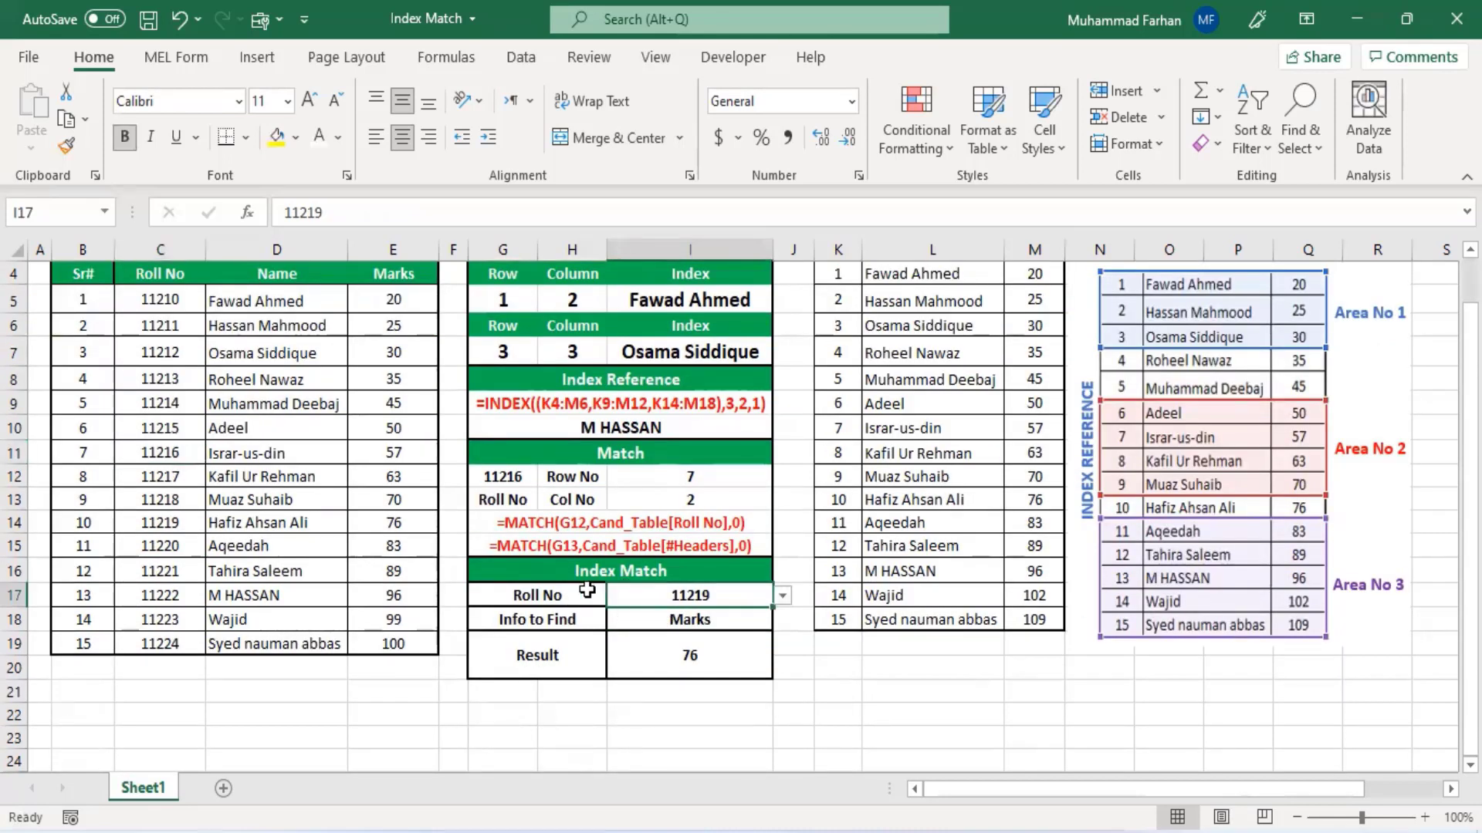
scroll(318, 578, up, 1)
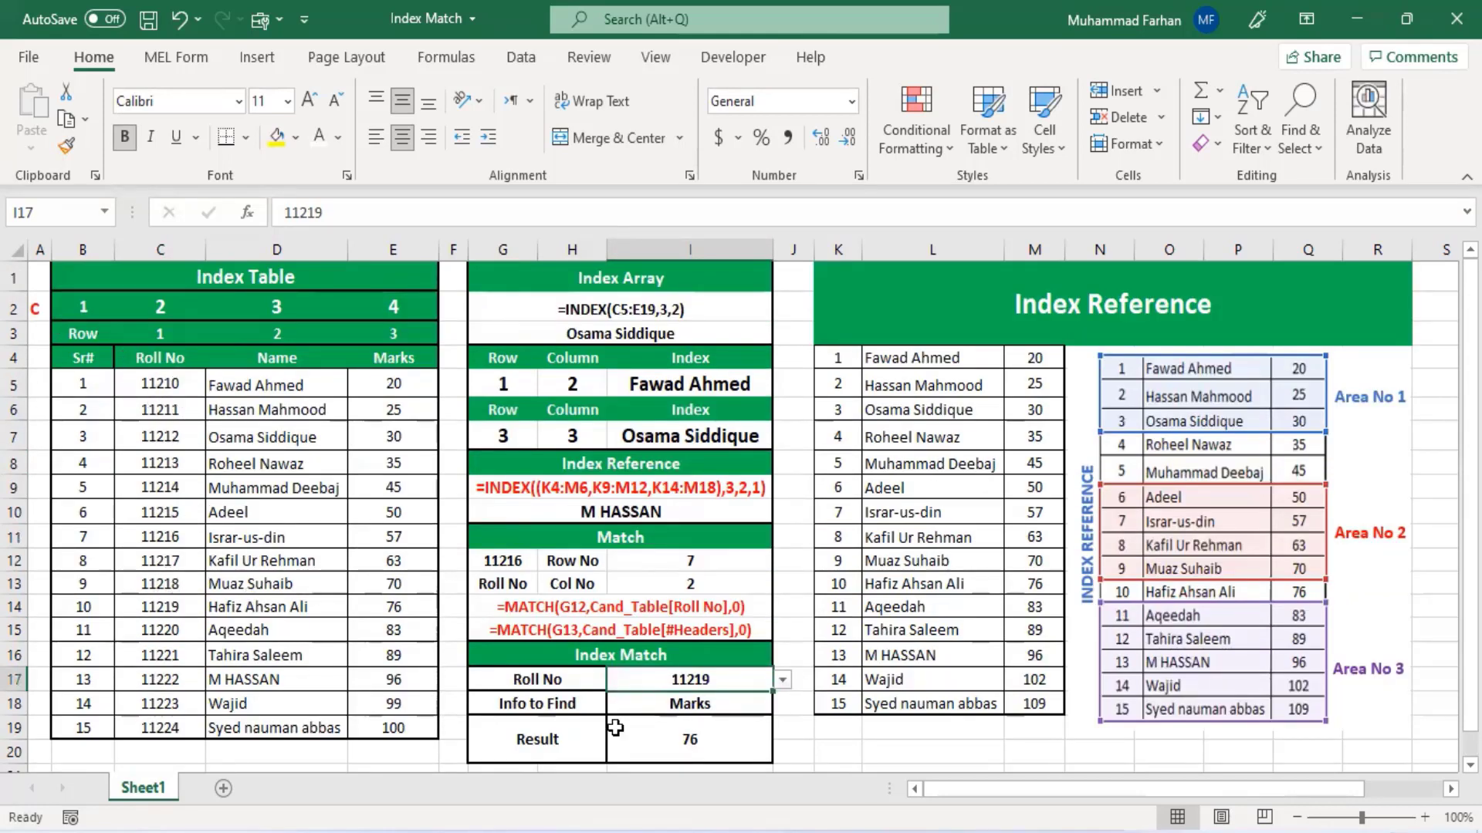
- Examine the Info to Find dropdown options, the Index Table header cells and the Result formula in I19
click(723, 707)
click(783, 703)
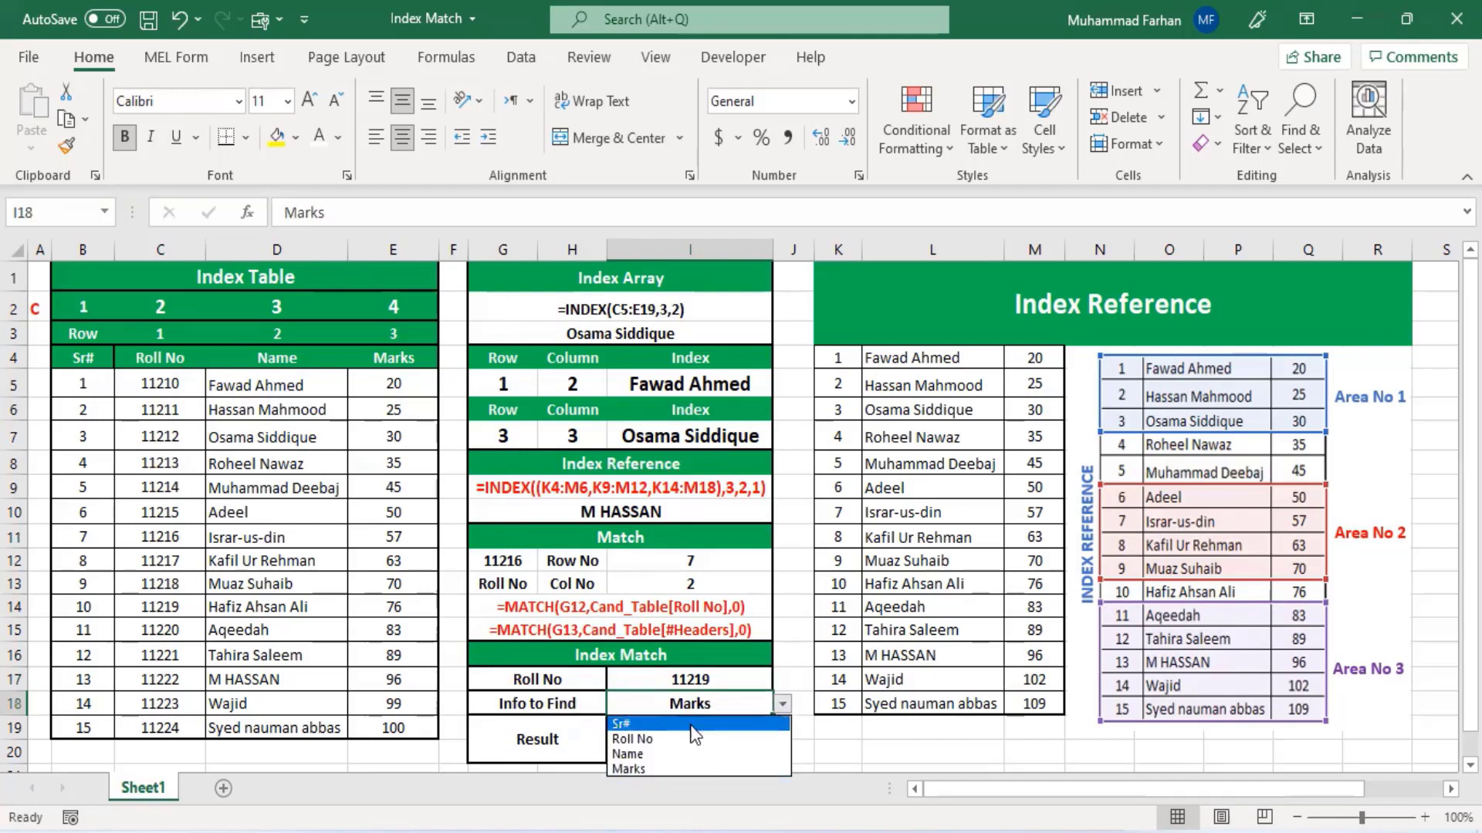
click(768, 691)
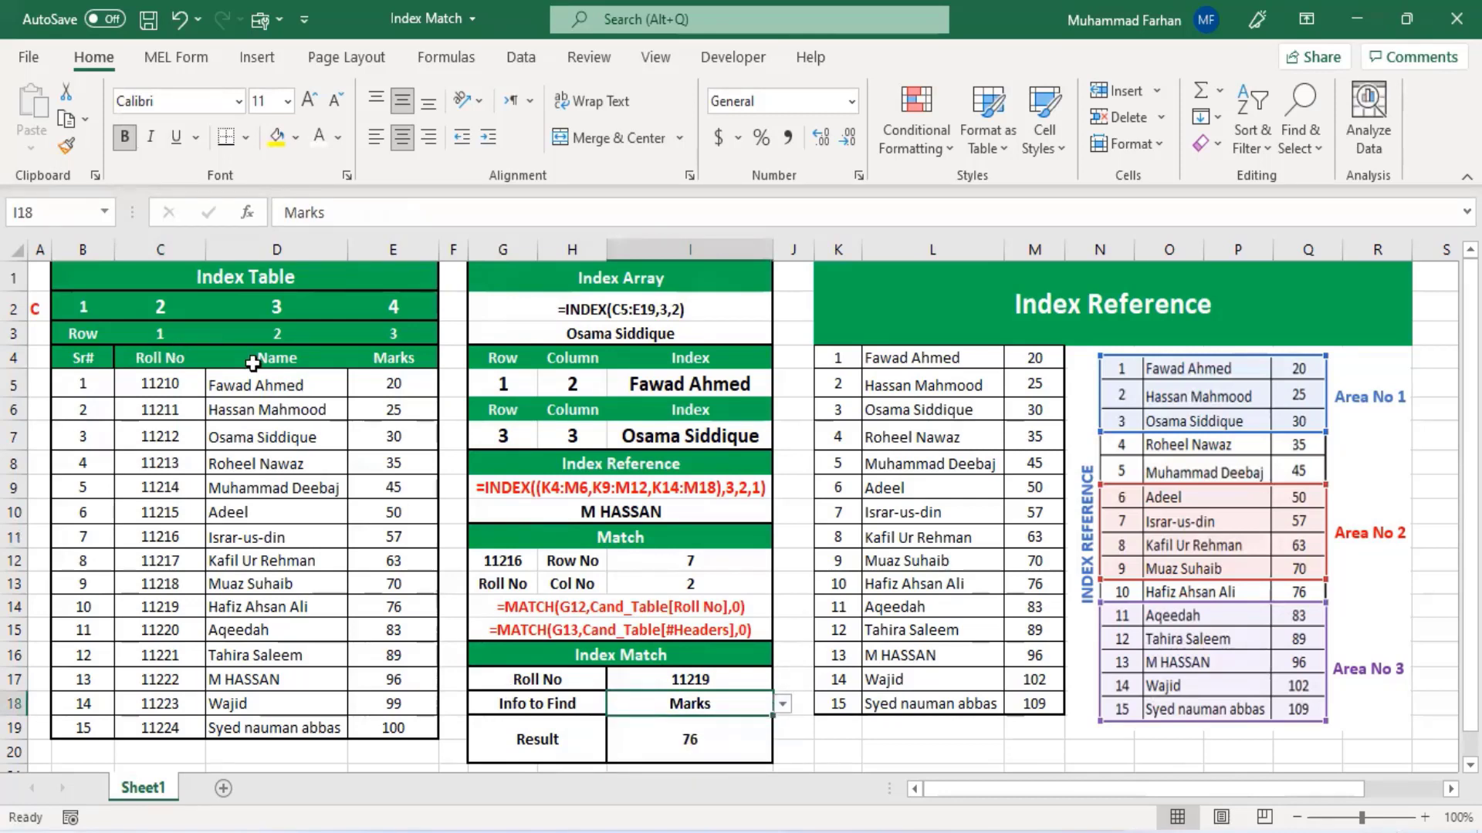
click(73, 358)
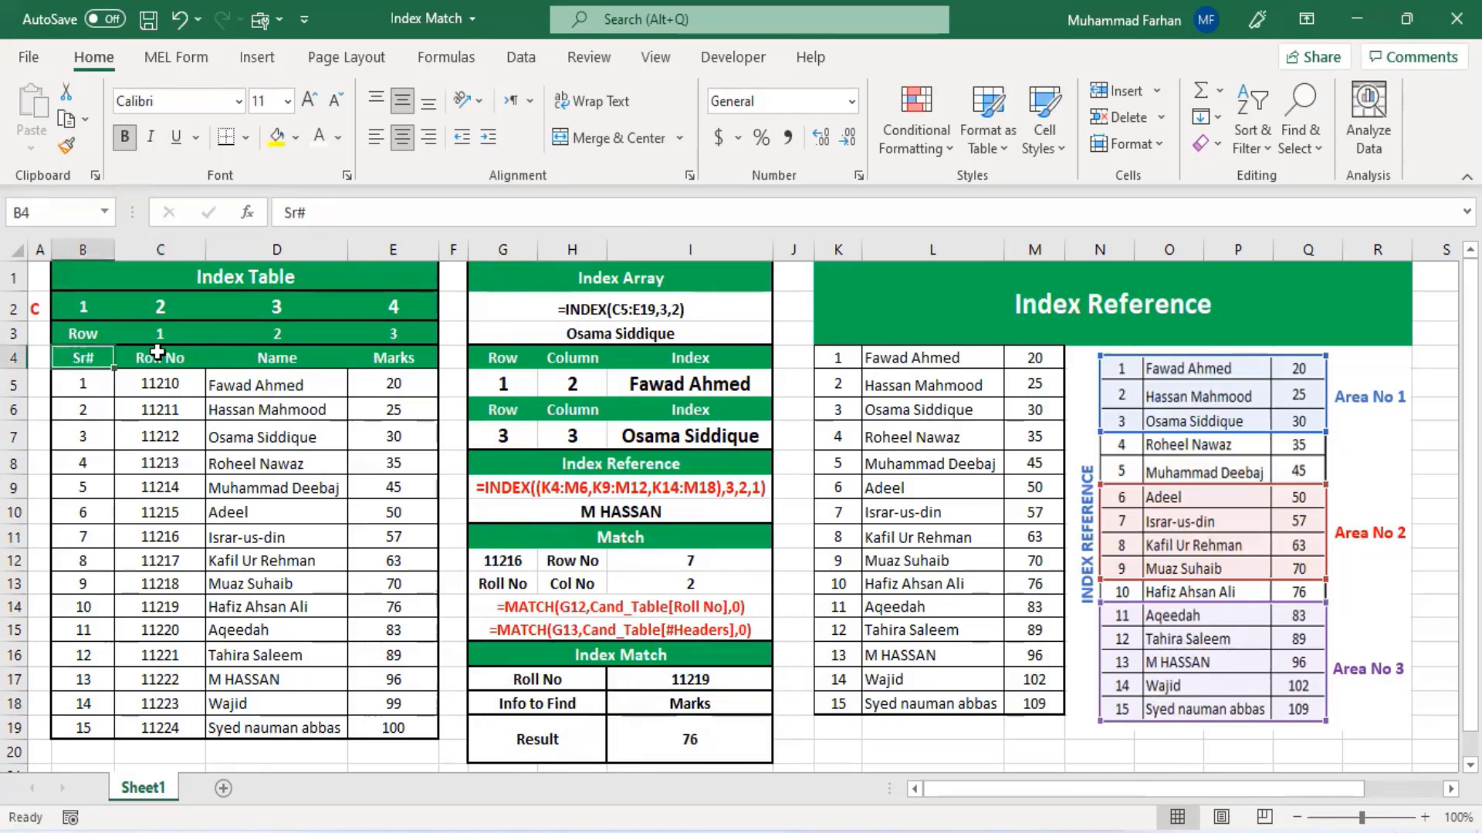
click(174, 357)
click(262, 357)
click(372, 357)
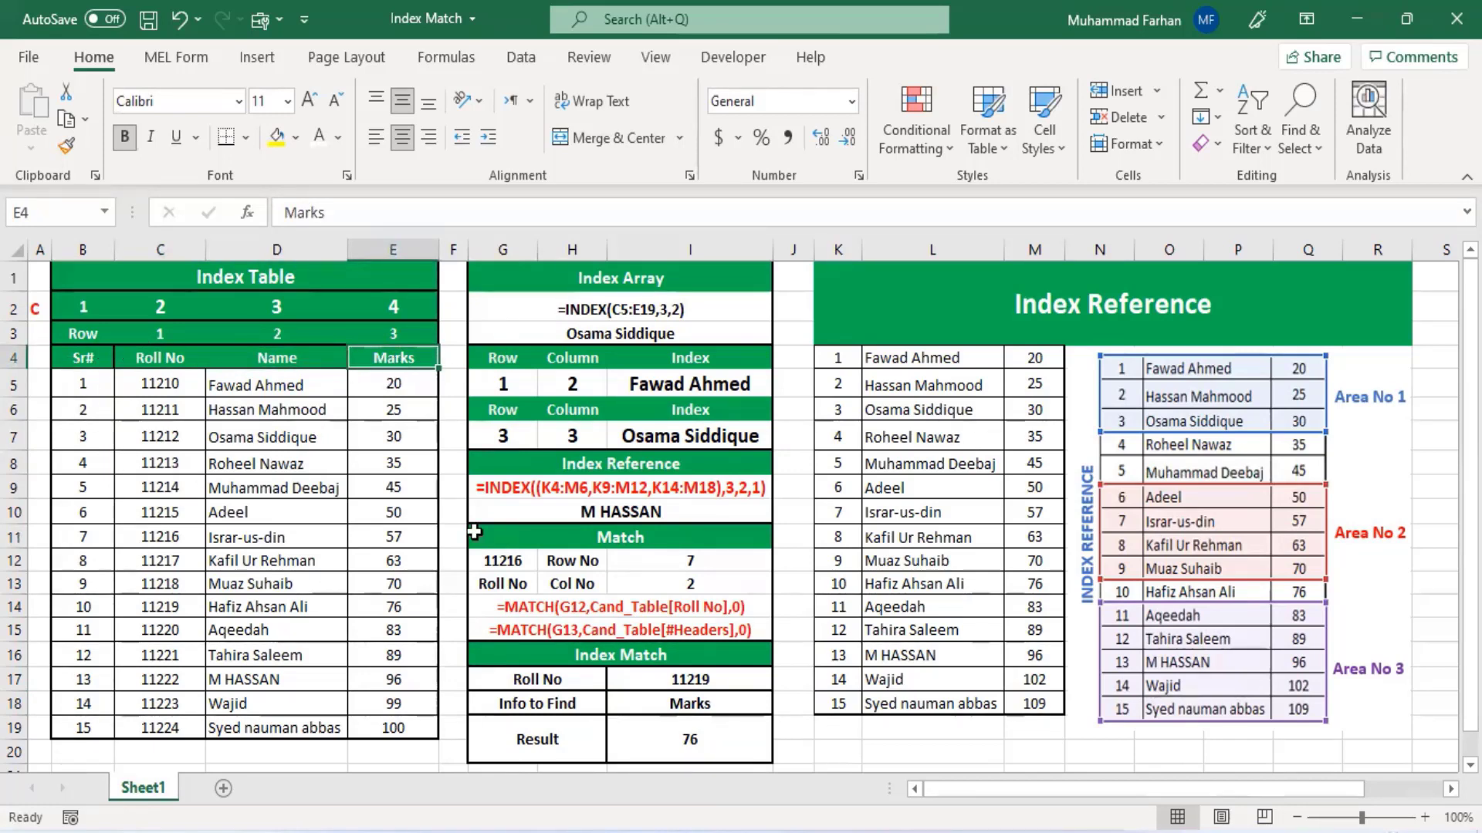
click(721, 753)
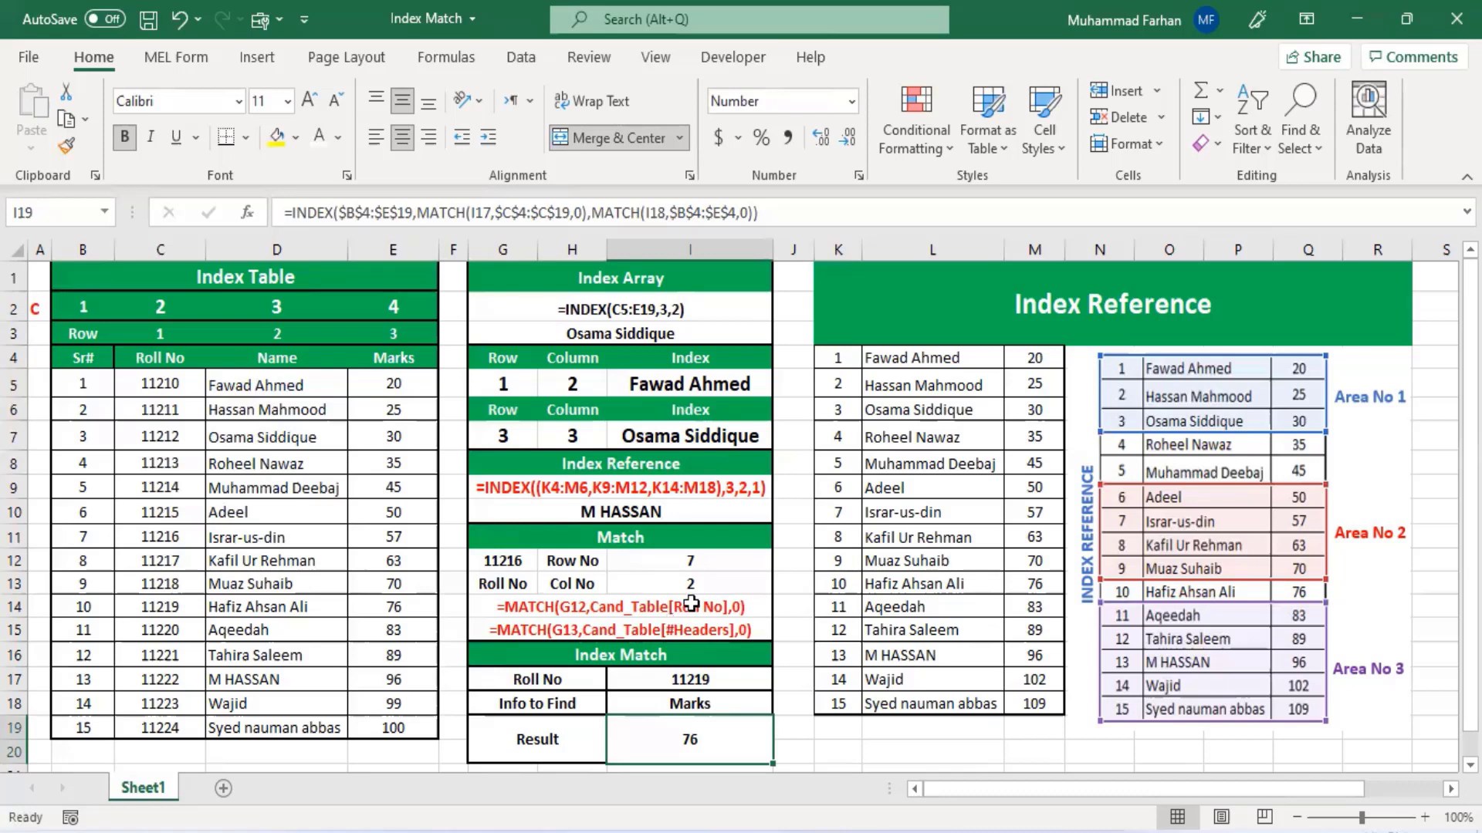
- Enter the label Index in cell H22 below the Index Match section
scroll(654, 575, down, 3)
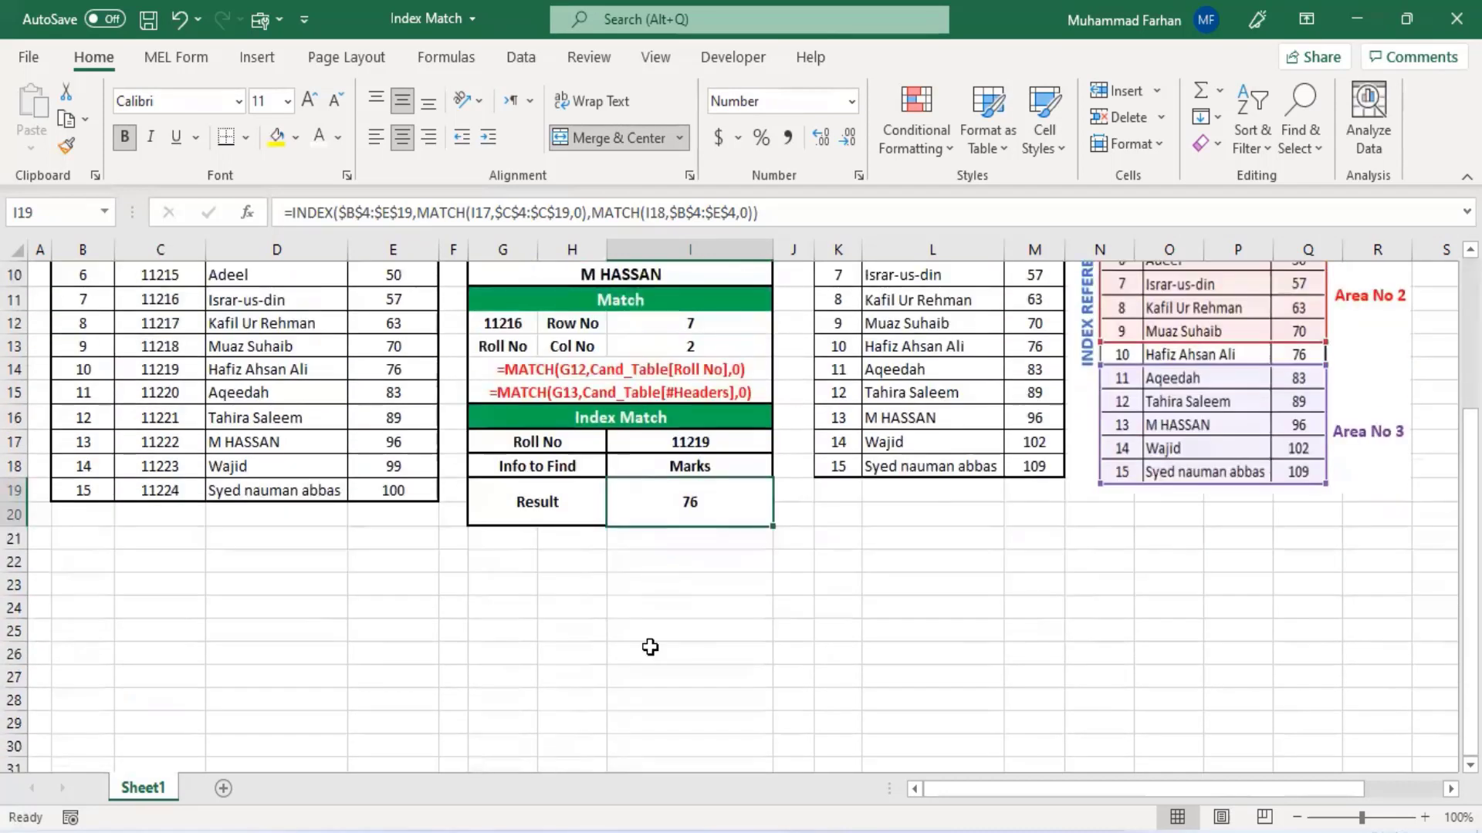
scroll(609, 615, down, 1)
click(556, 487)
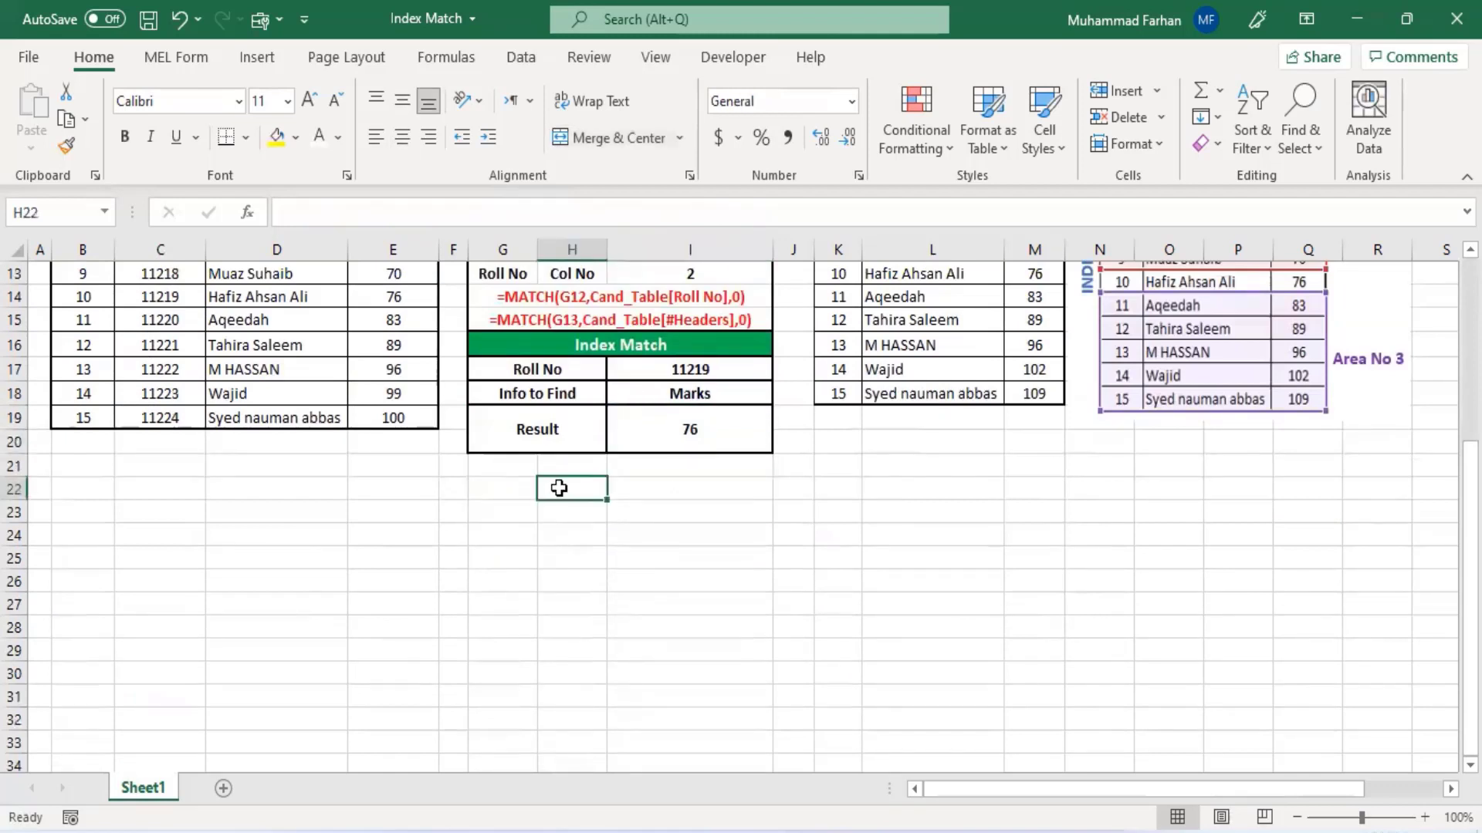
text(In)
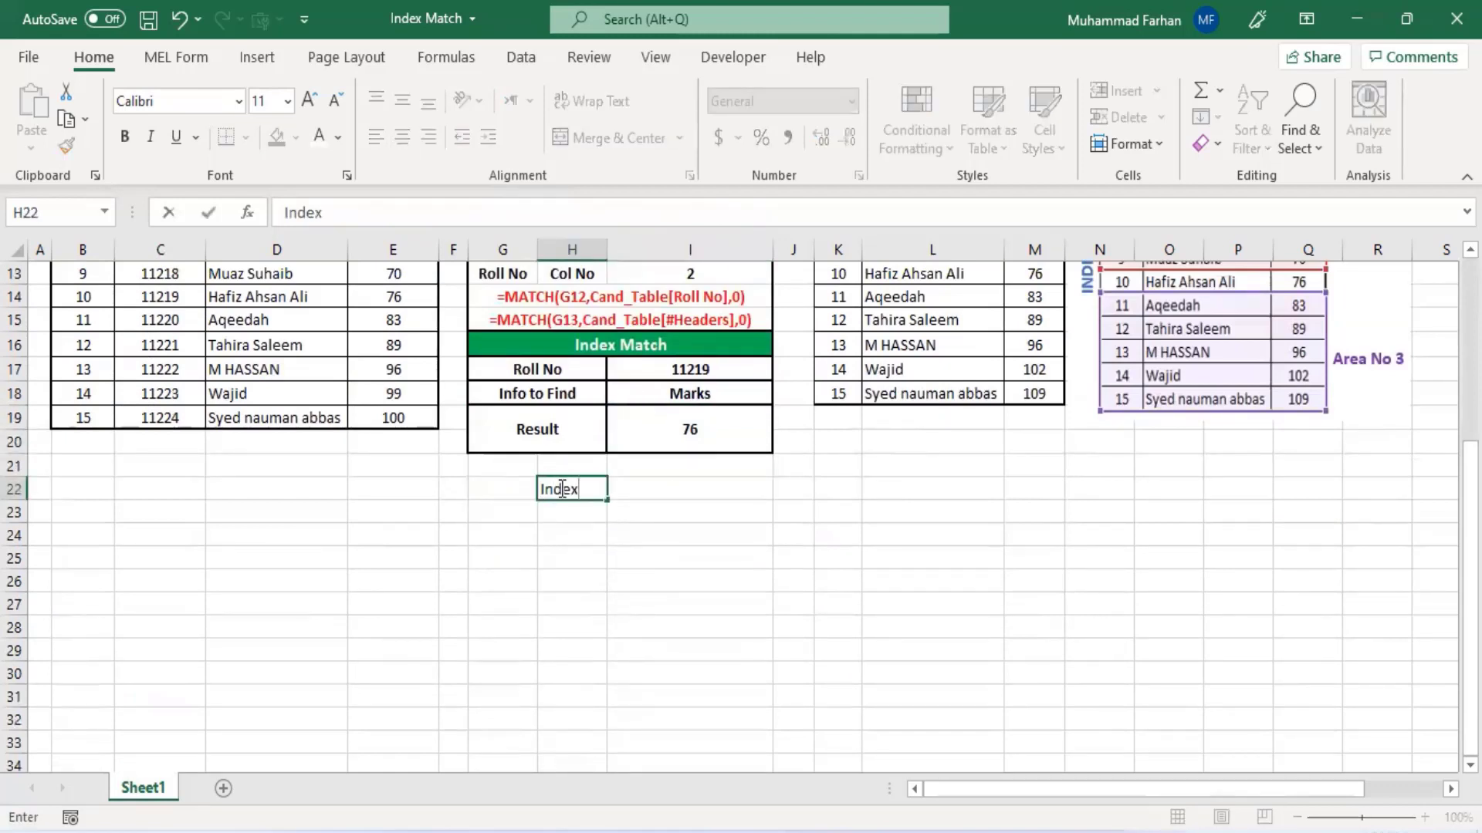
text(dex)
key(Tab)
- In cell I22, enter an INDEX formula returning row 5, column 2 of the range C5:E19
text(=index)
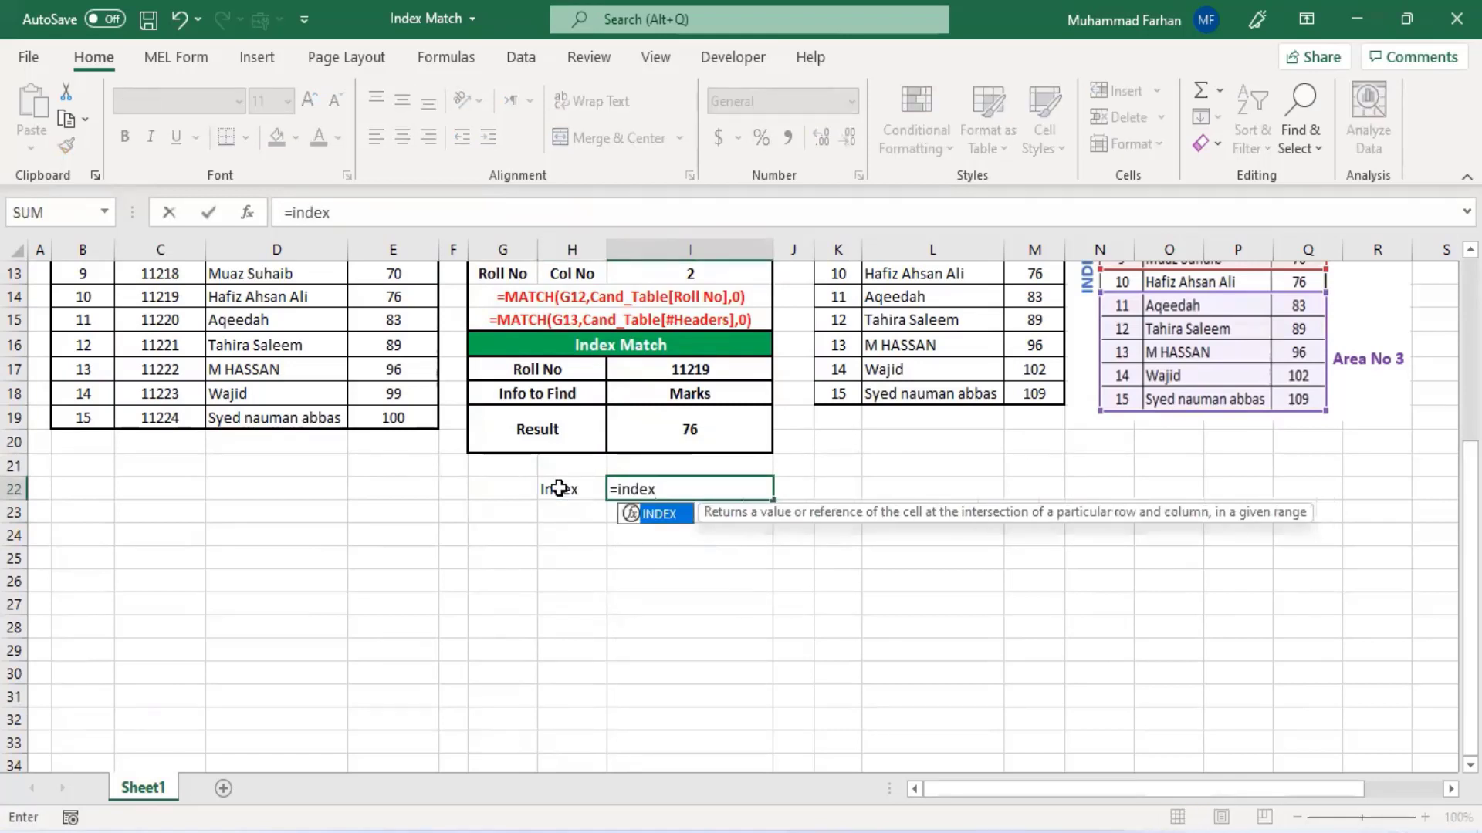
text(()
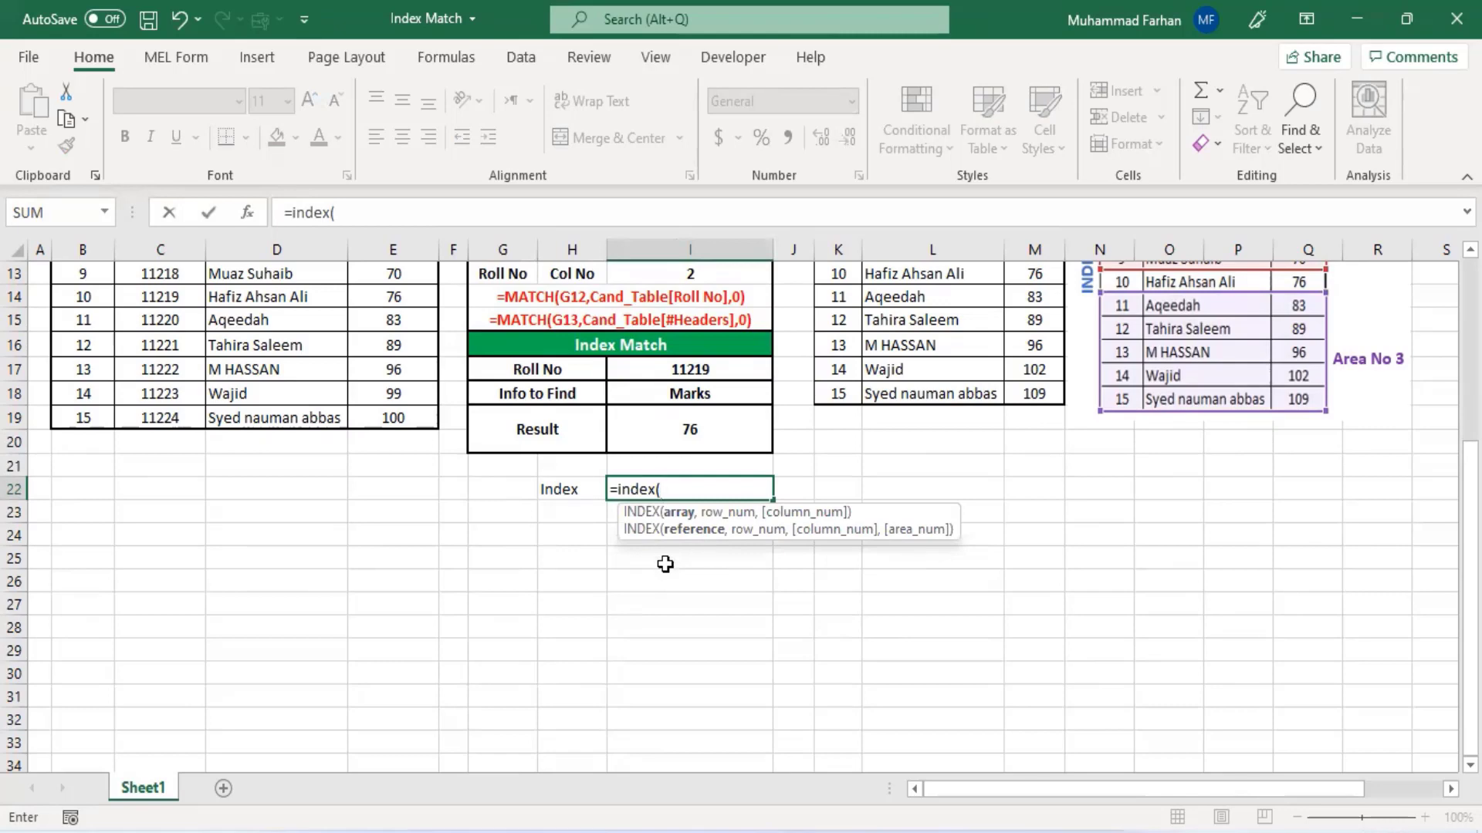
scroll(665, 585, up, 4)
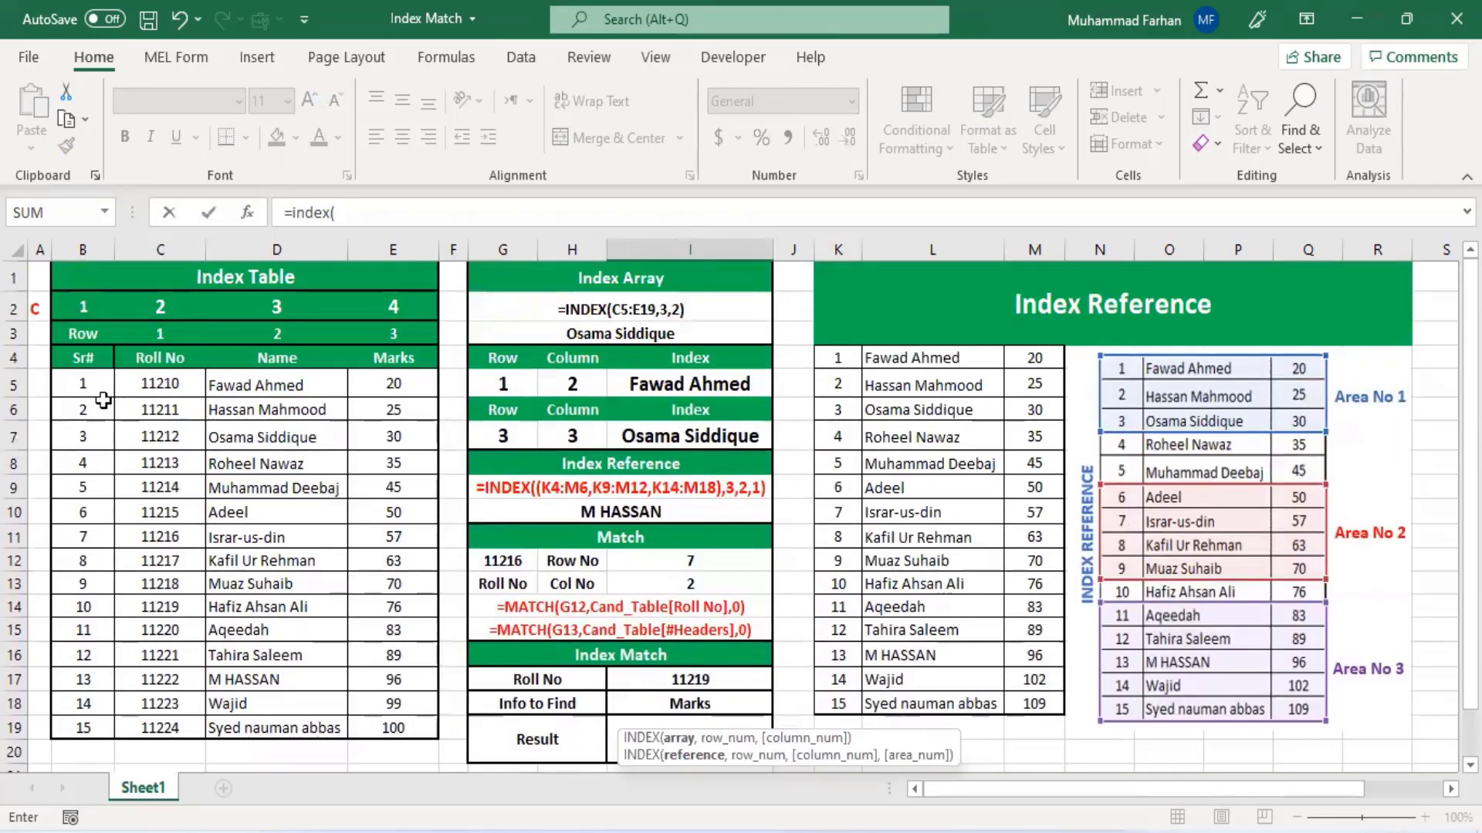
drag(139, 383, 410, 716)
scroll(463, 476, down, 3)
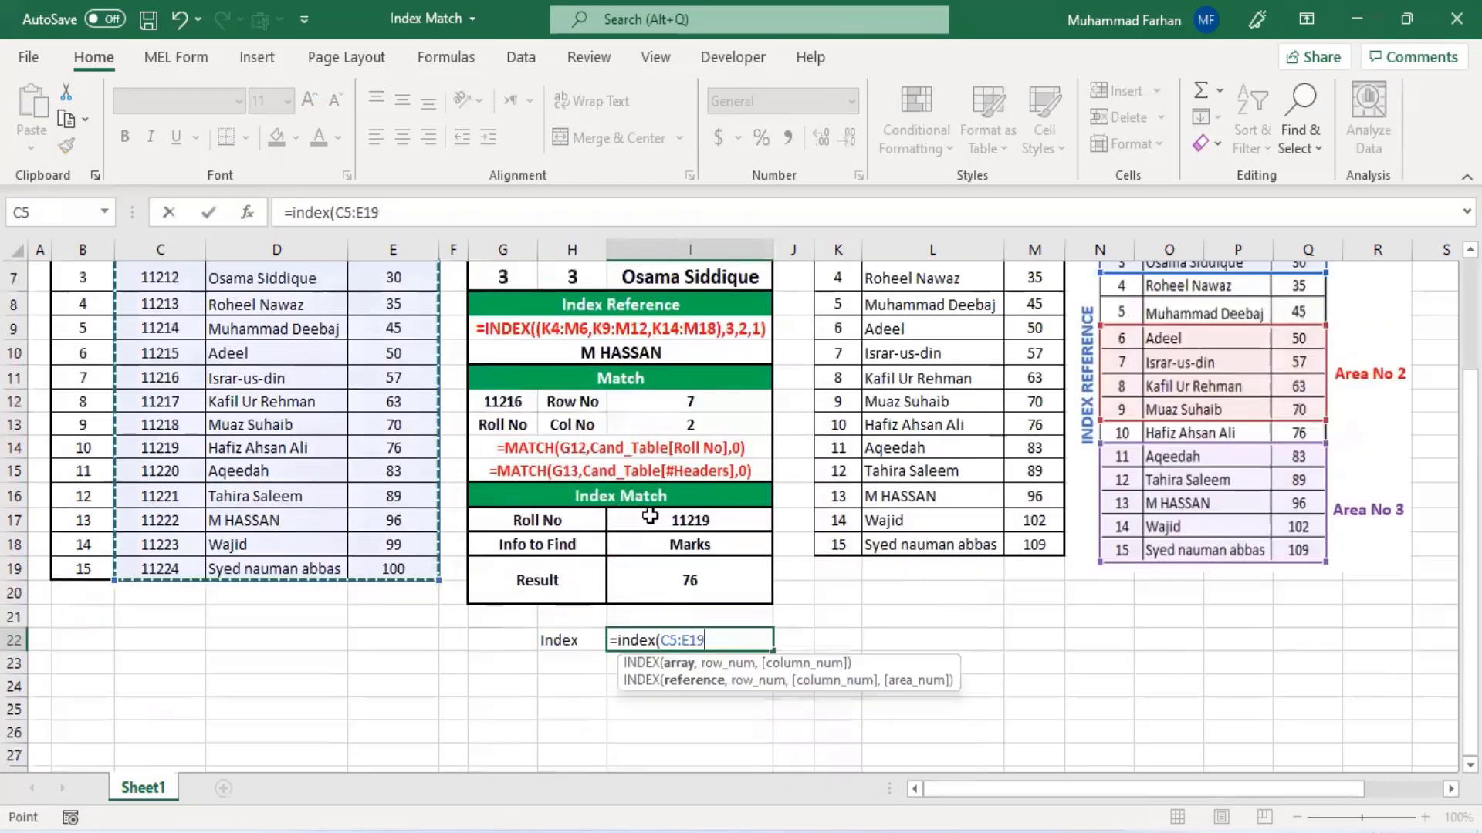
text(,)
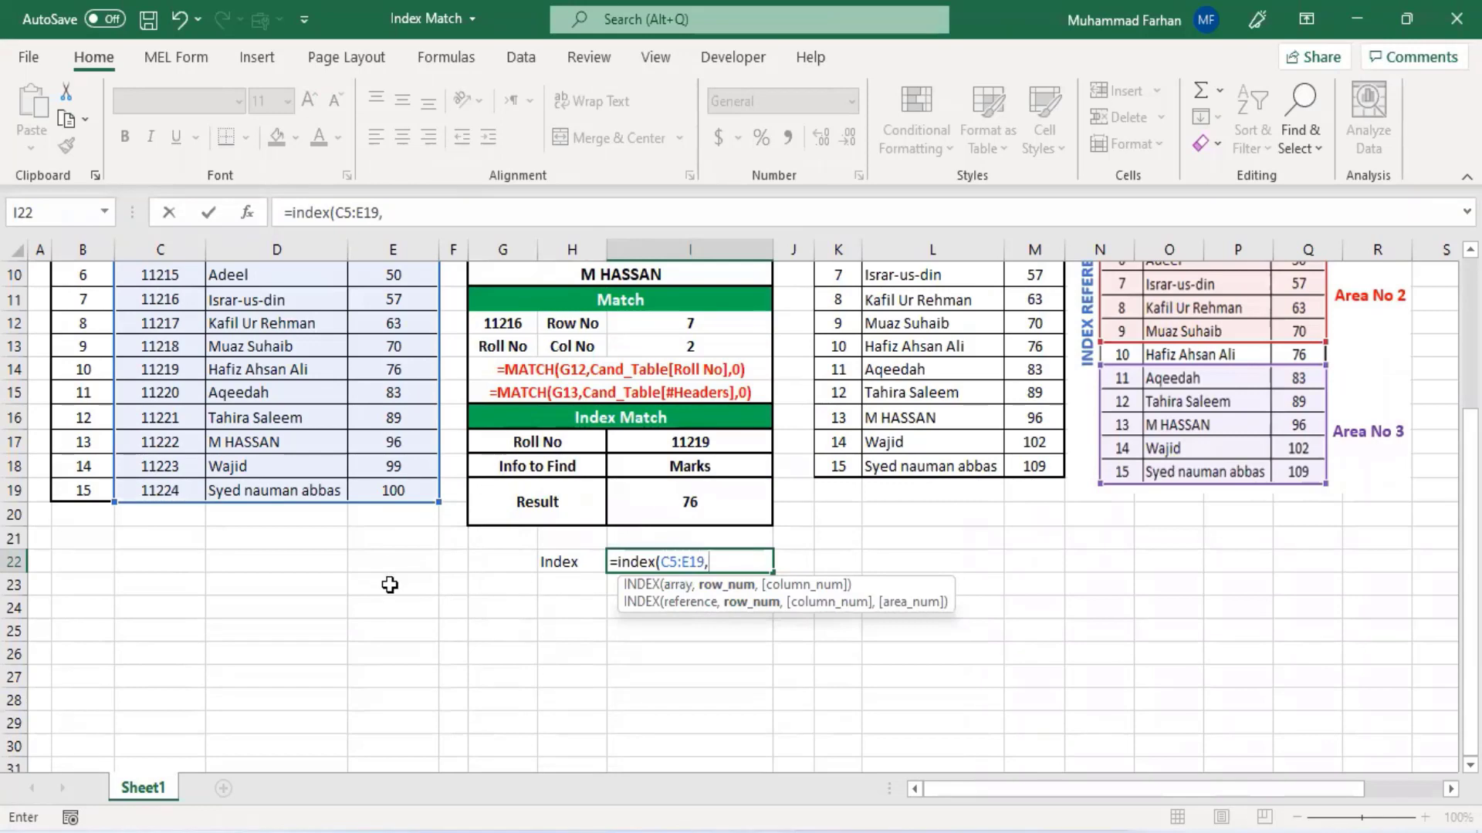
scroll(386, 580, up, 2)
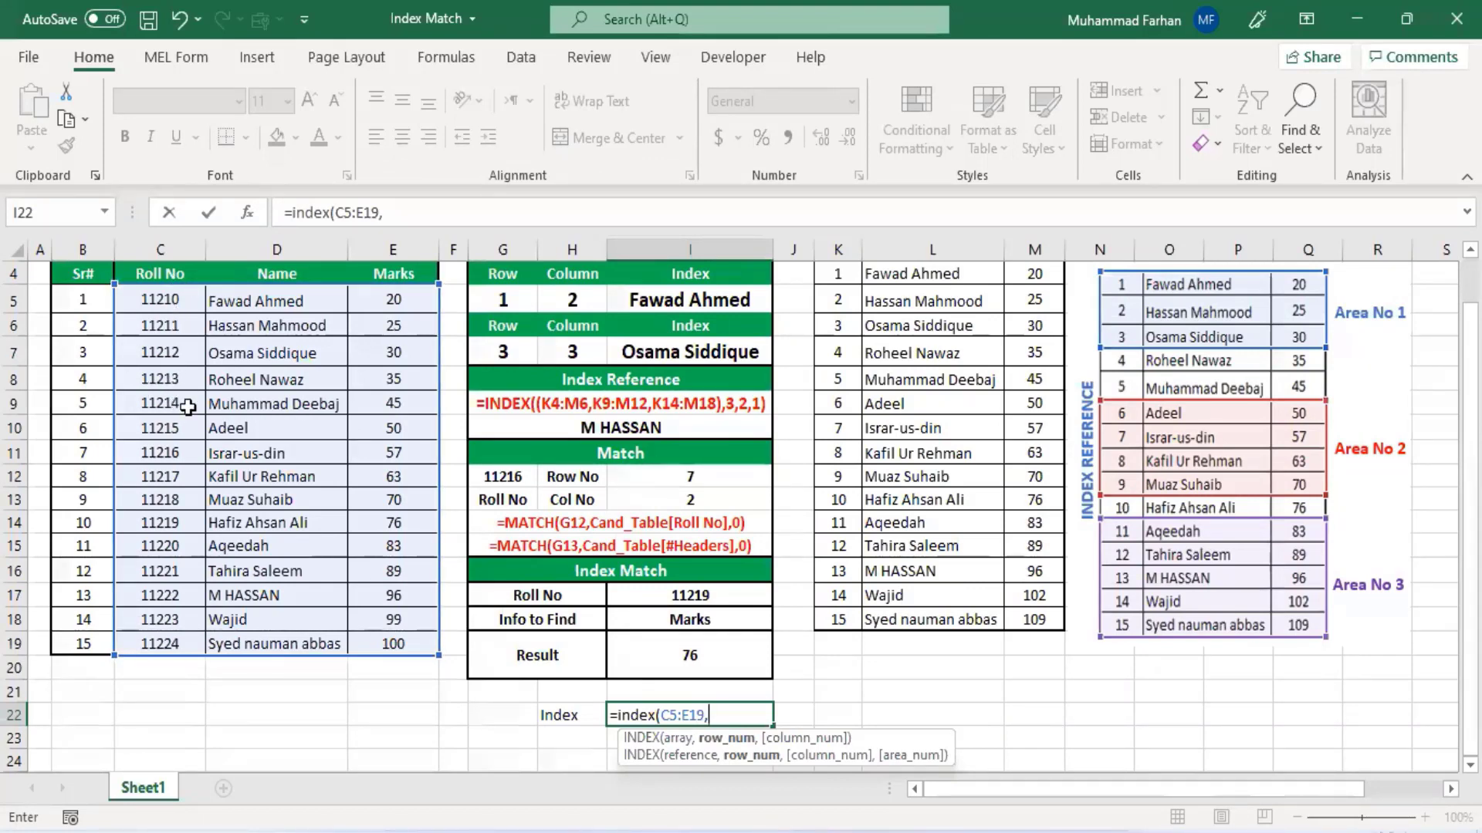
text(5,2)
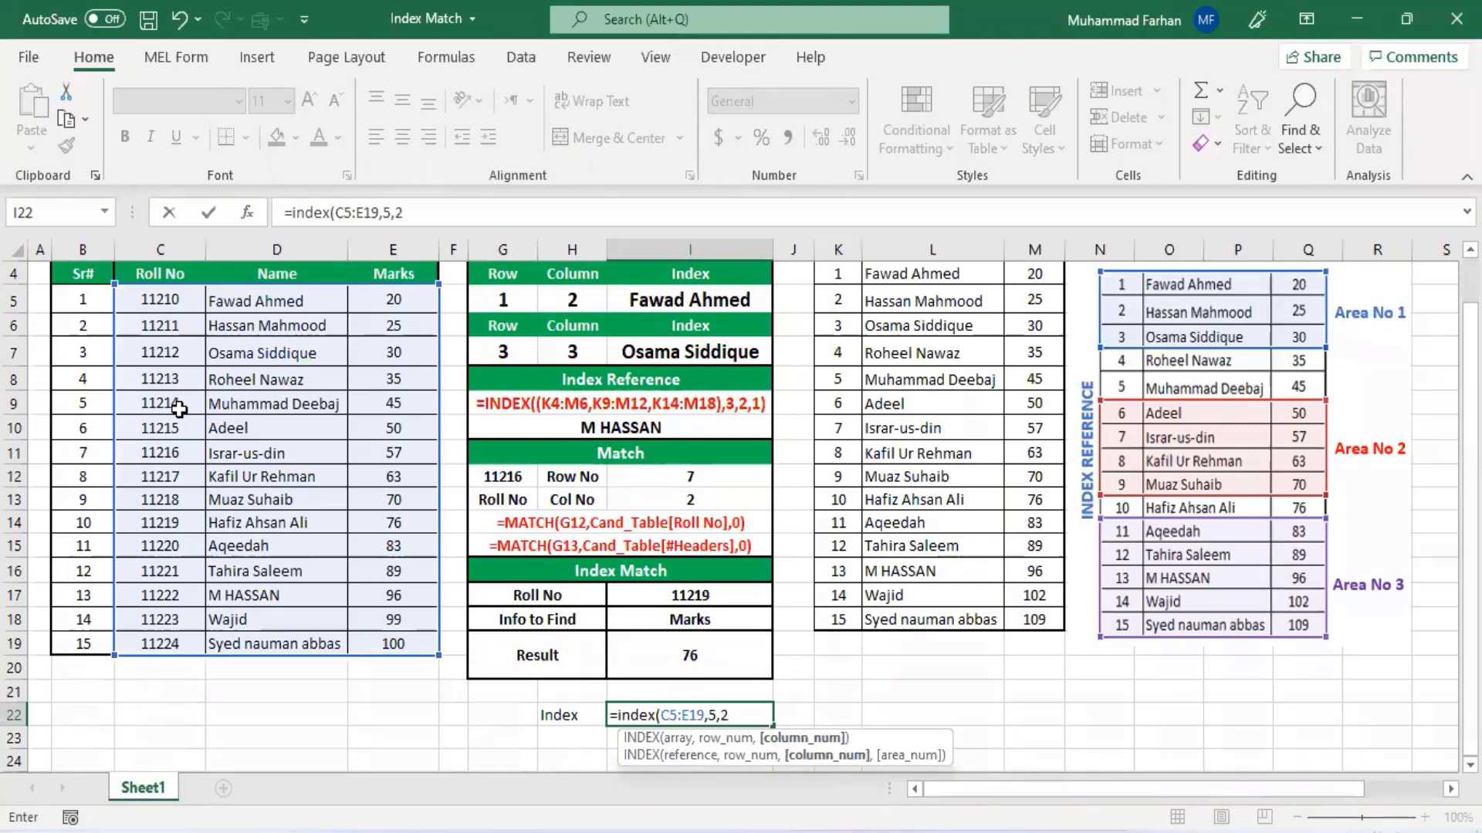
text(,)
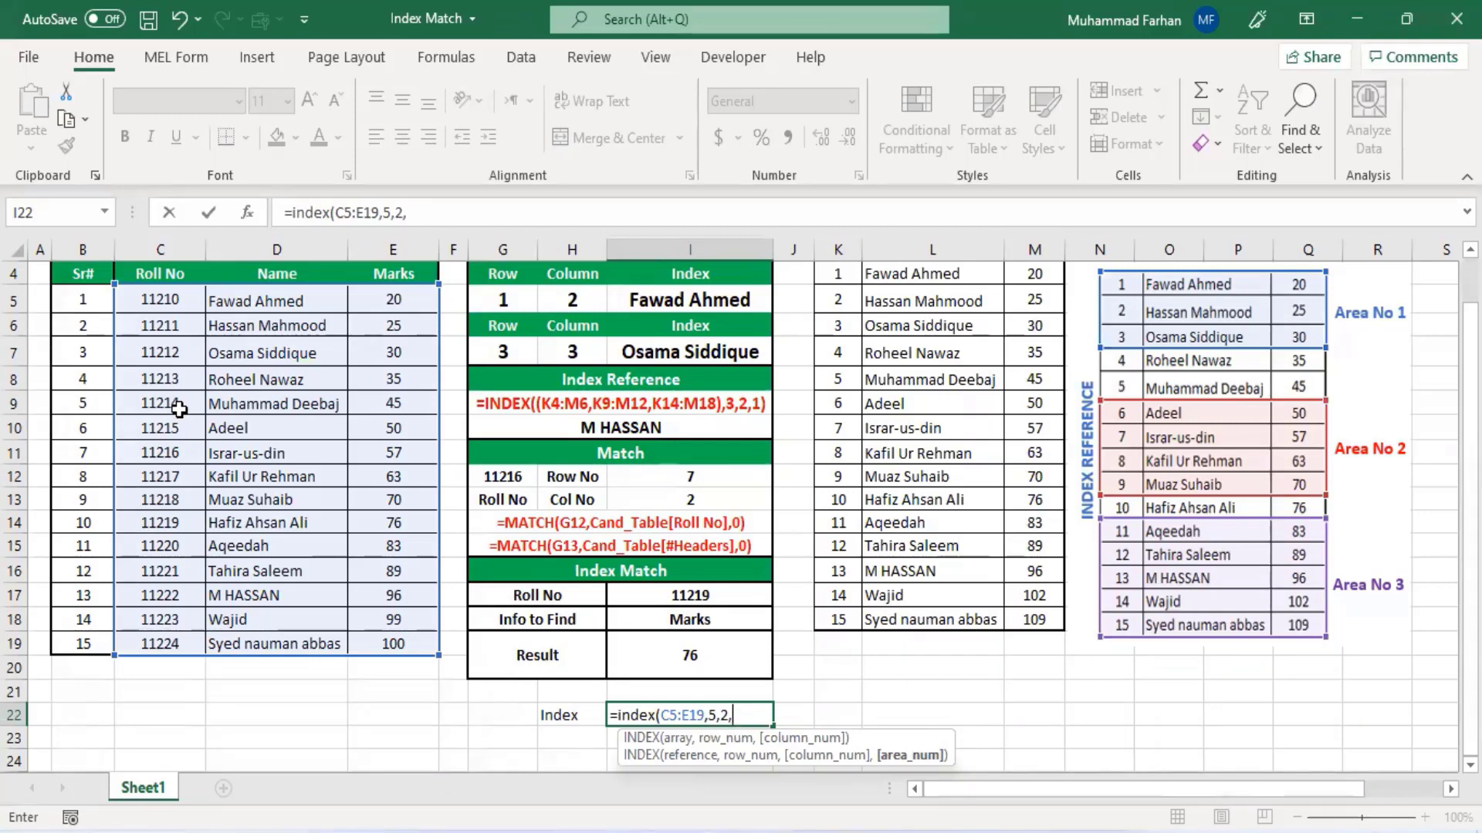
key(BackSpace)
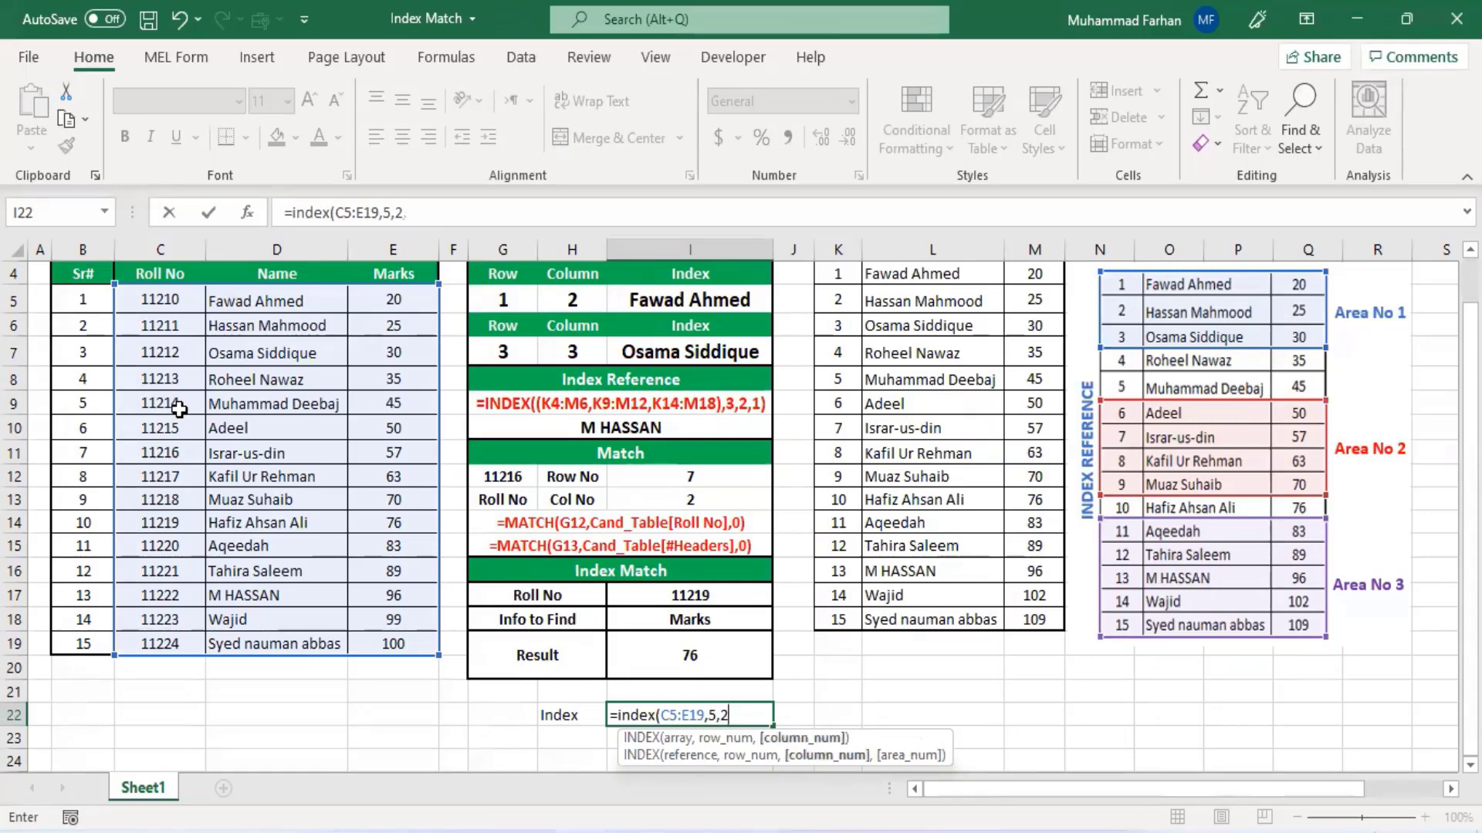
text())
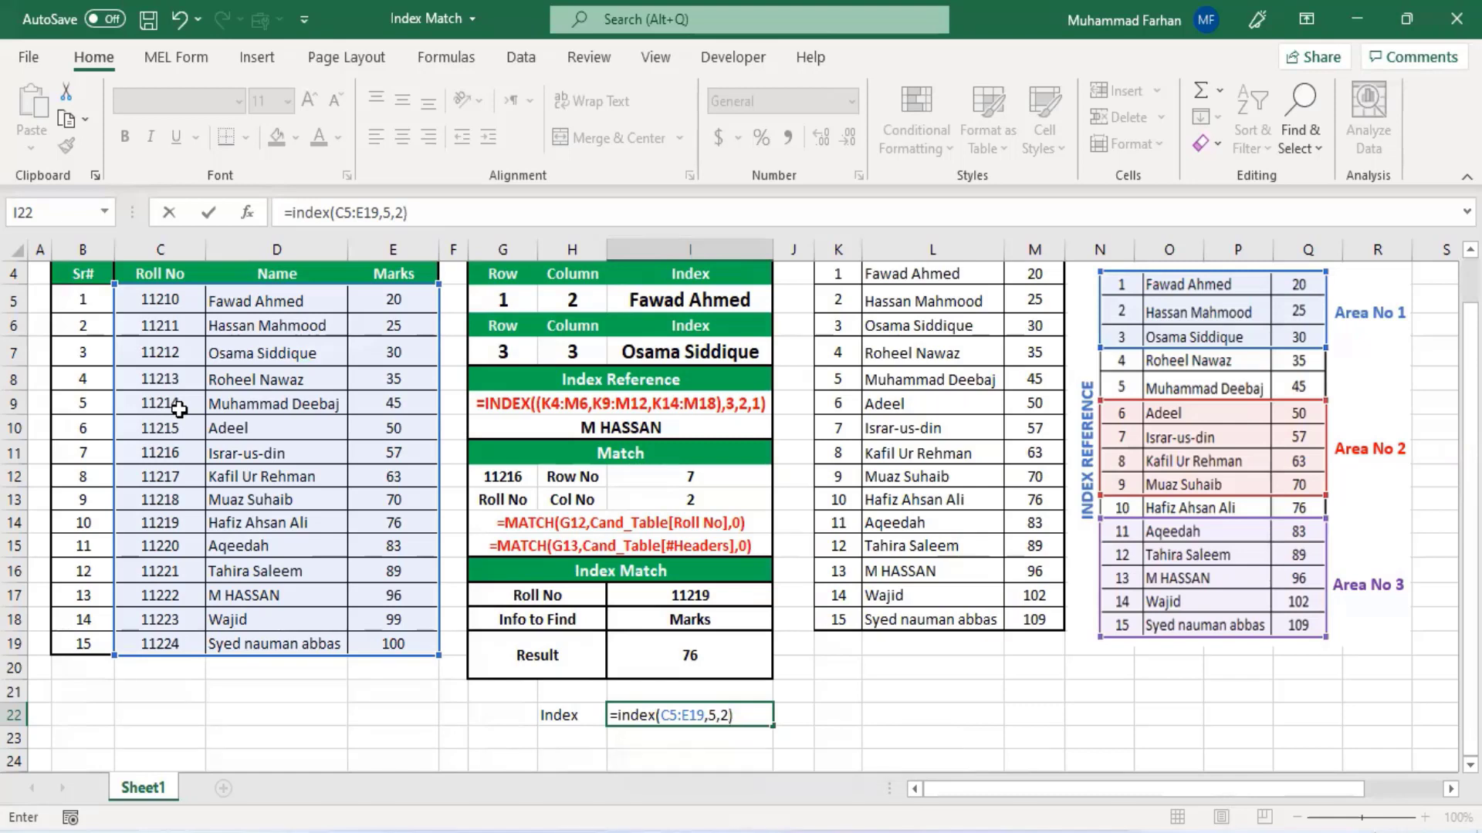
key(Return)
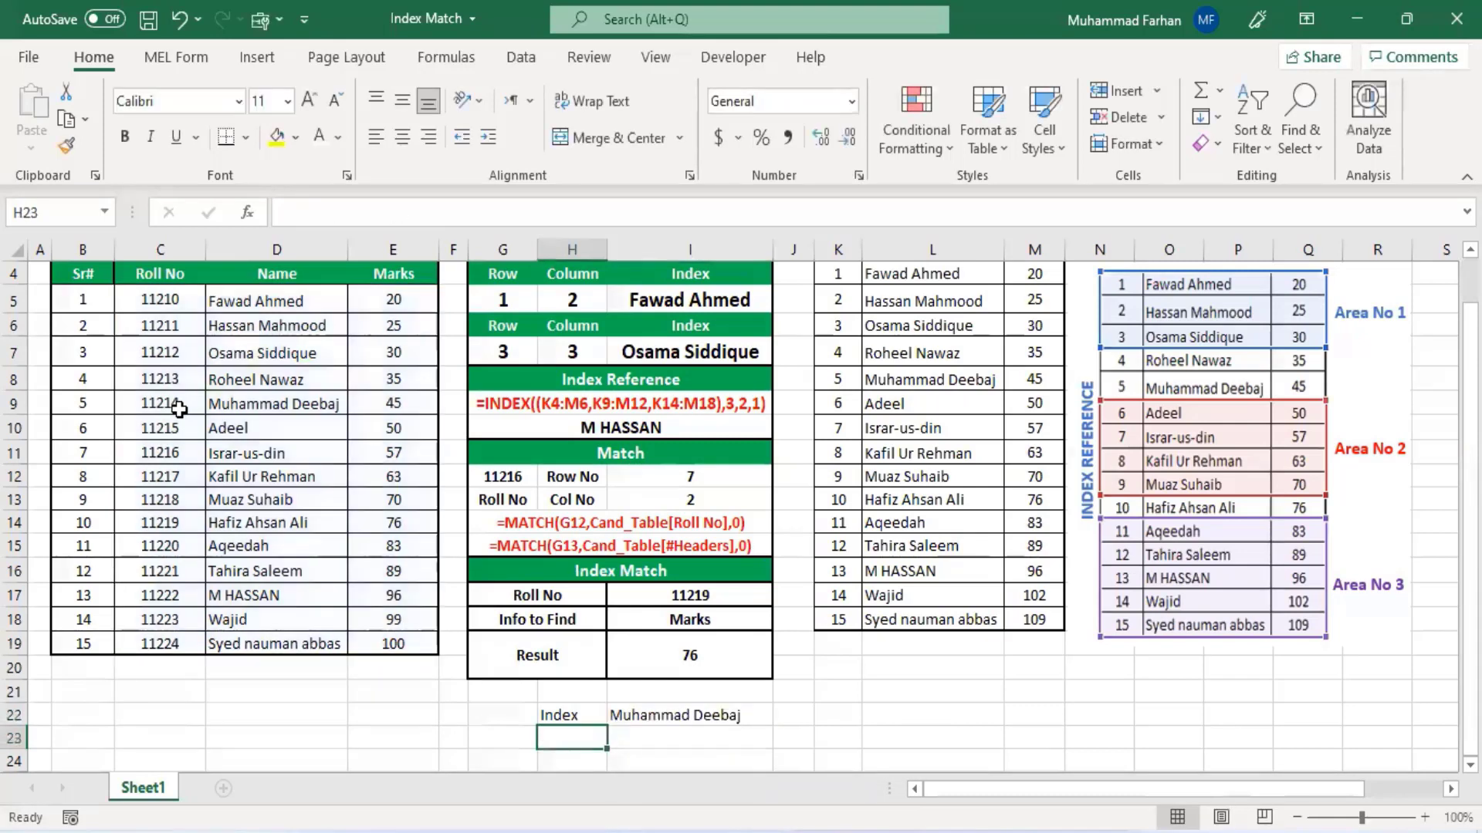
- Verify the I22 formula by counting down the Roll No rows and across to the Name column of the Index Table
click(741, 710)
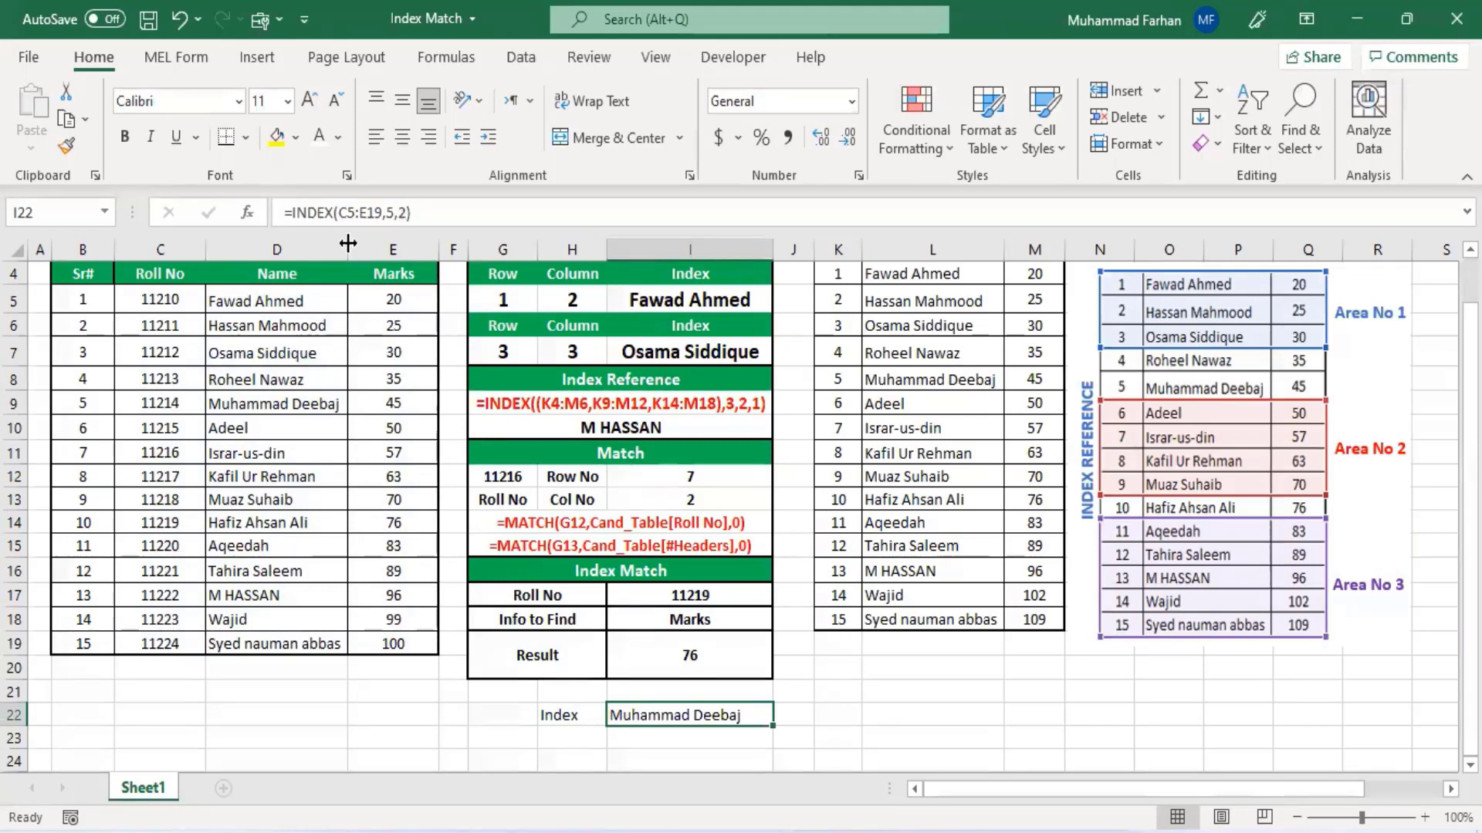
click(164, 301)
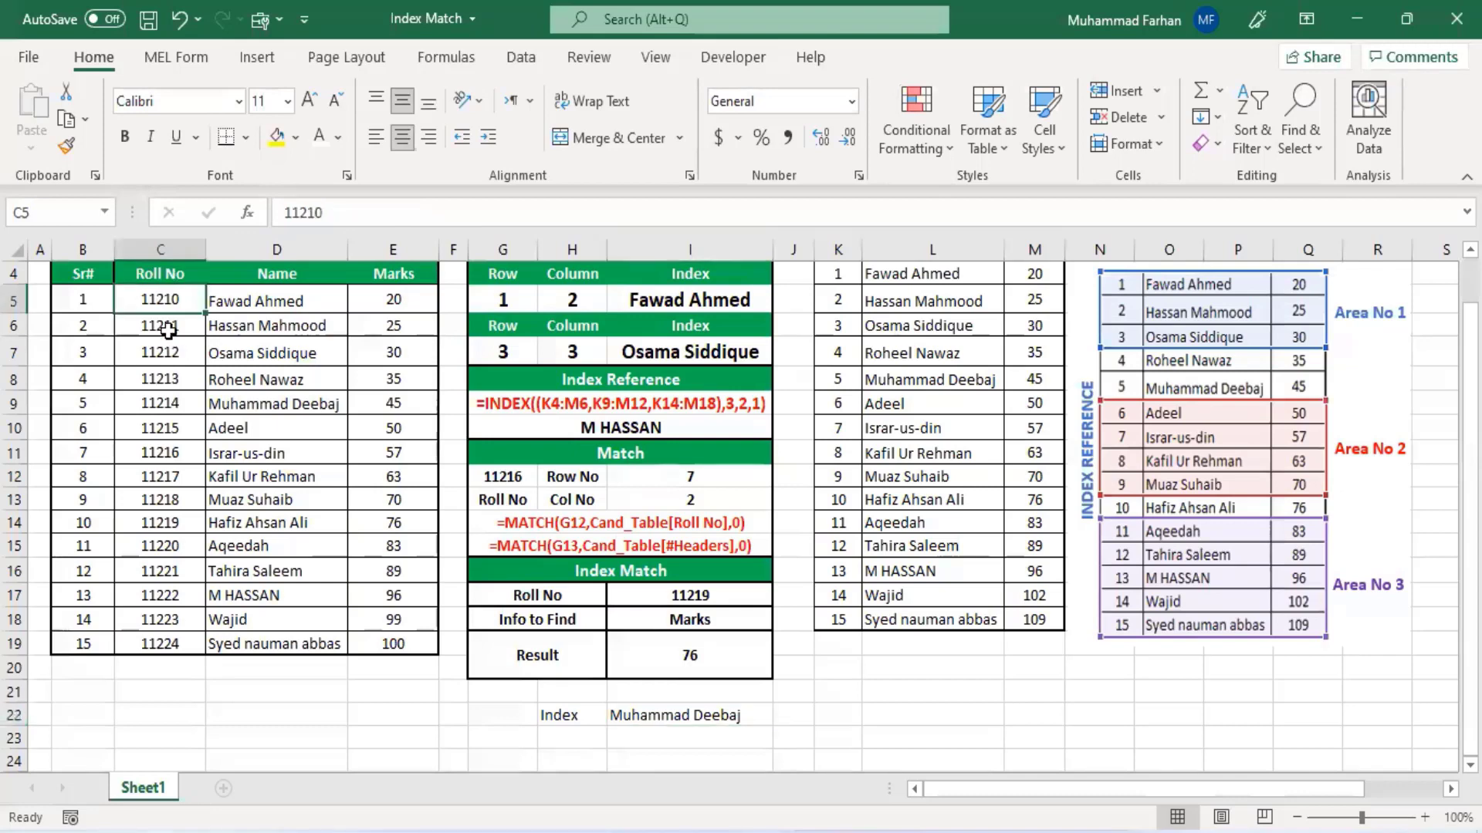
click(166, 330)
click(167, 353)
click(170, 378)
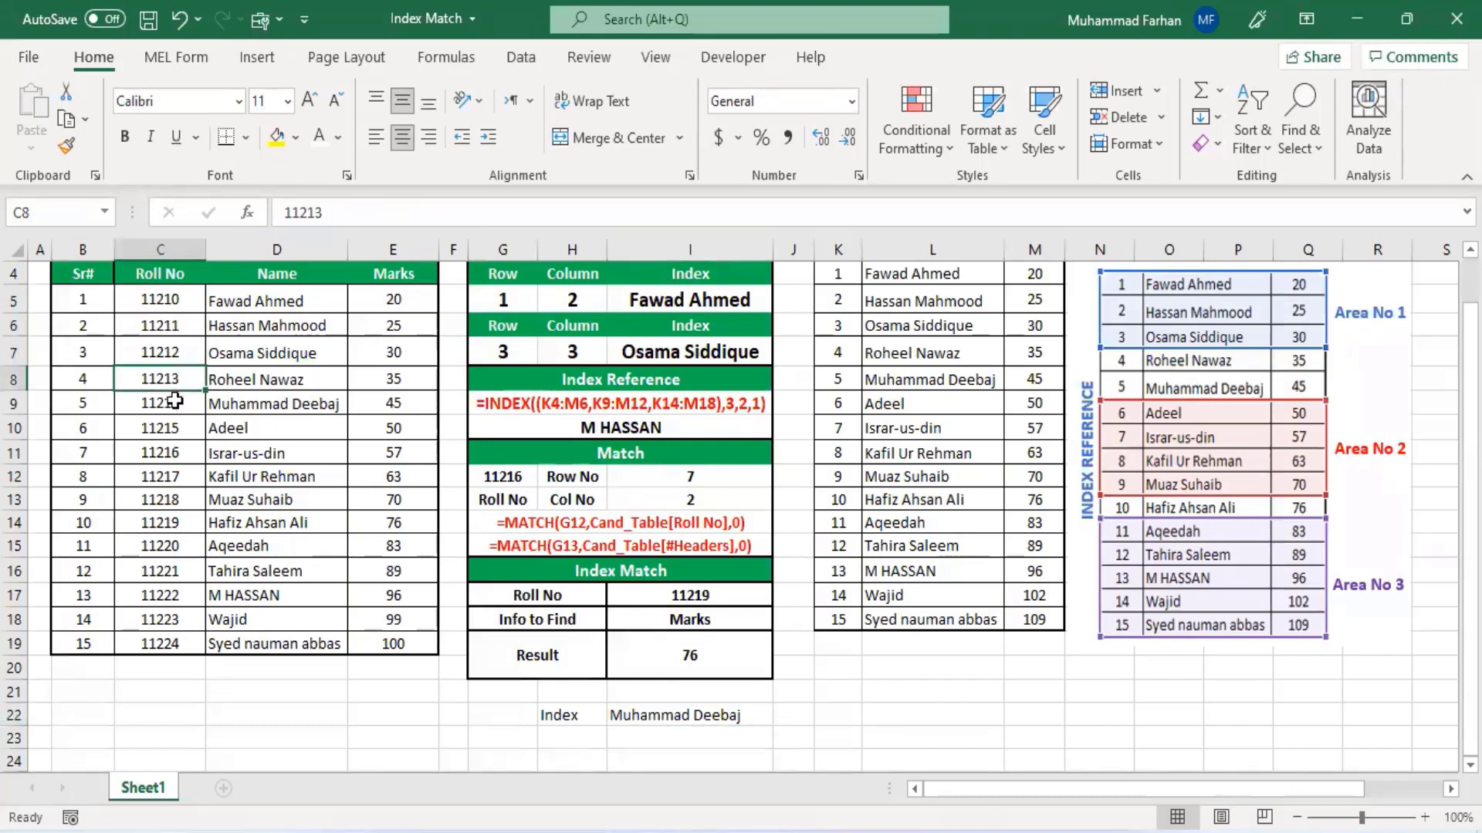
click(175, 403)
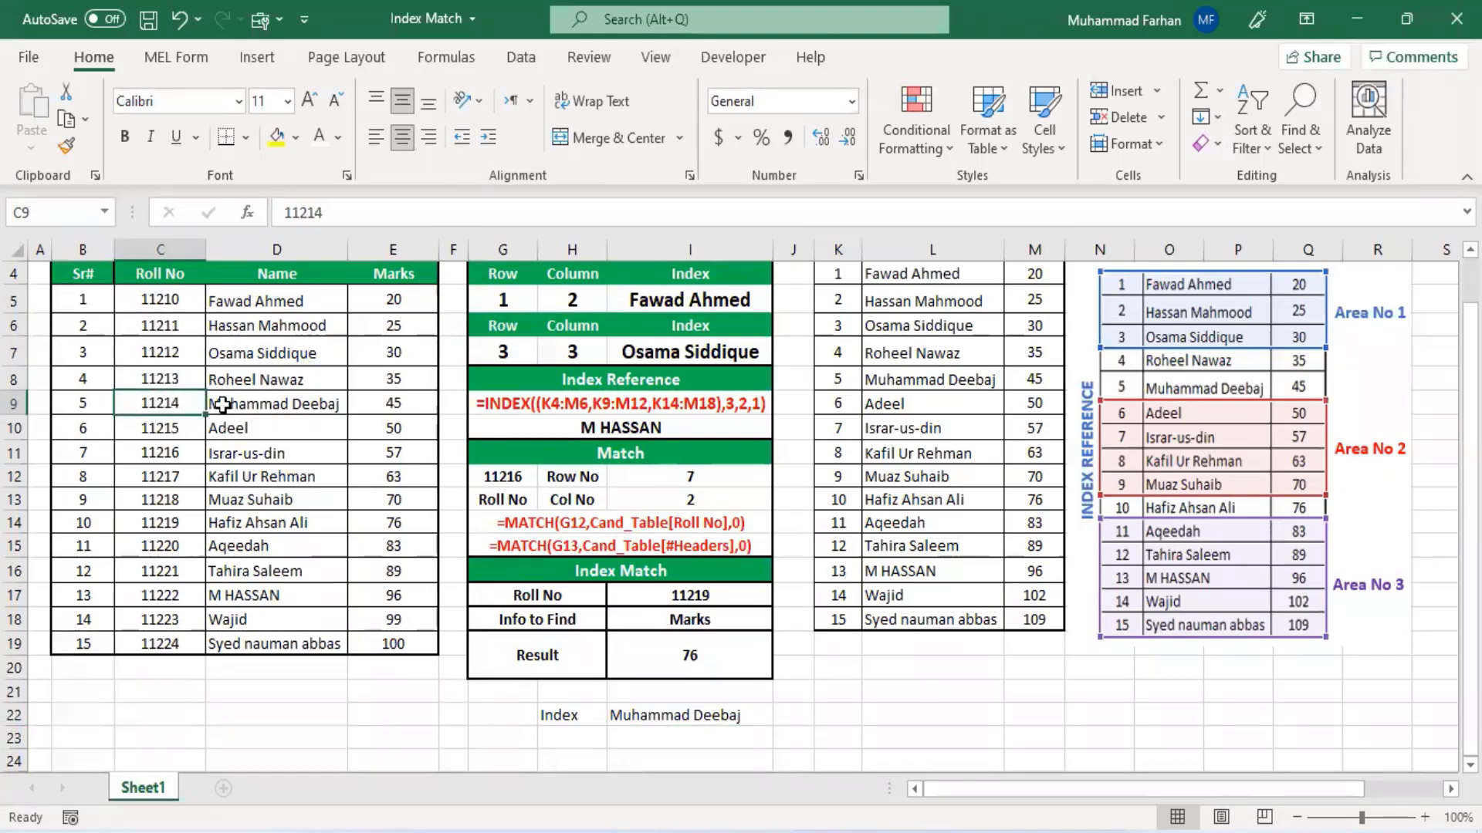
click(270, 403)
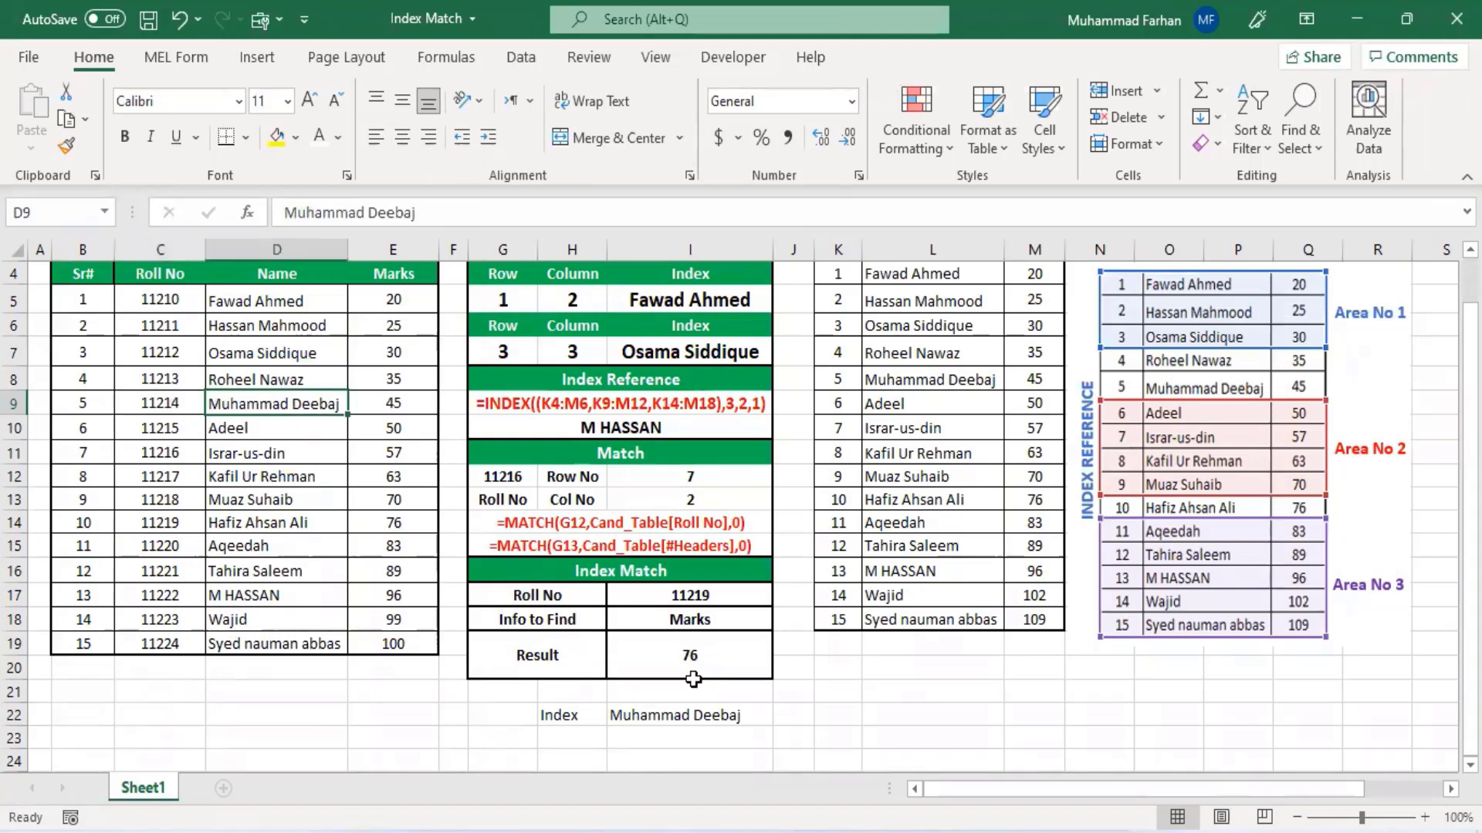
click(652, 712)
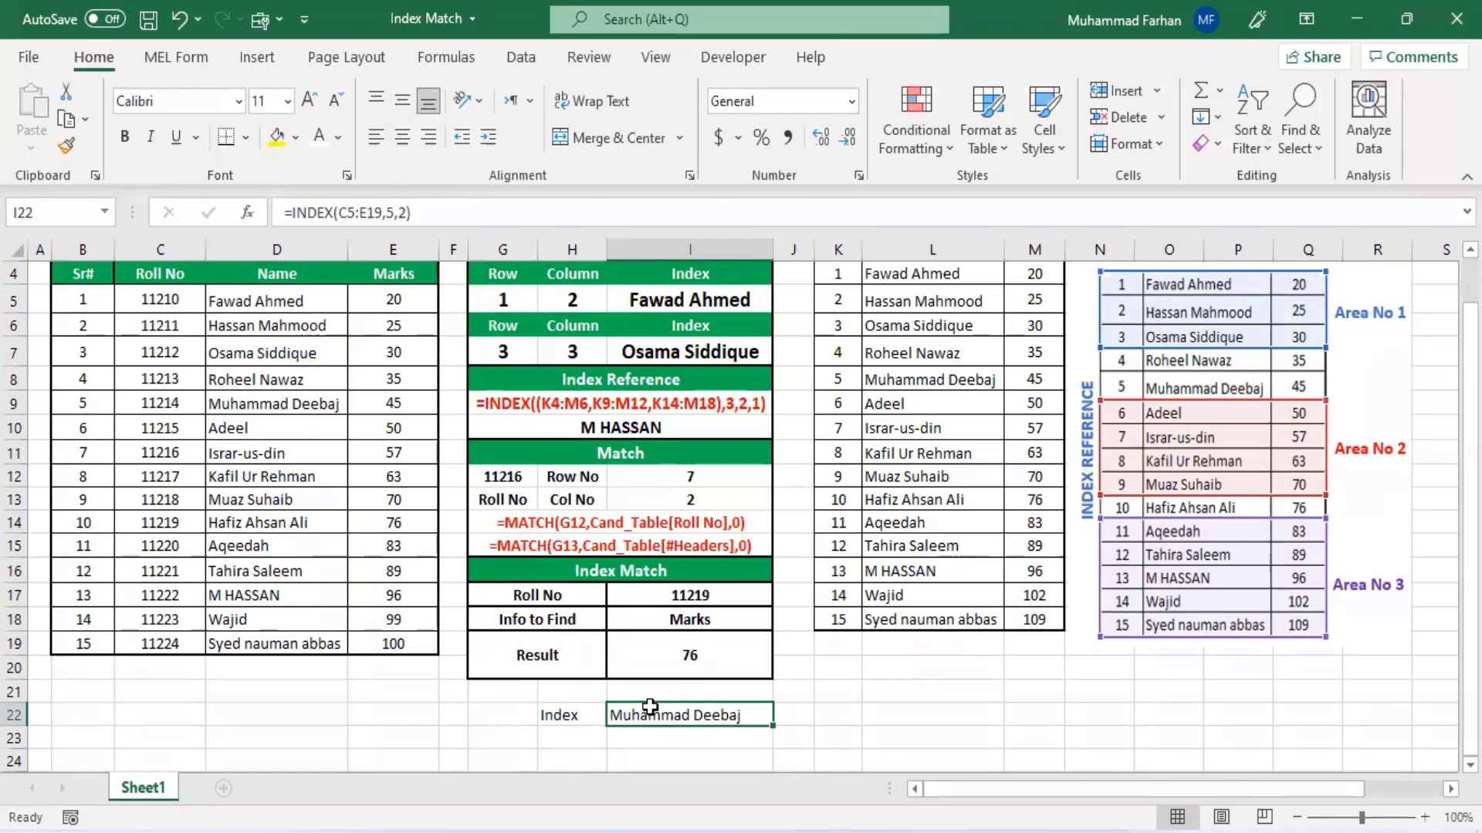
- Rename the H22 label to Index Array and widen column H to fit it
scroll(653, 698, down, 2)
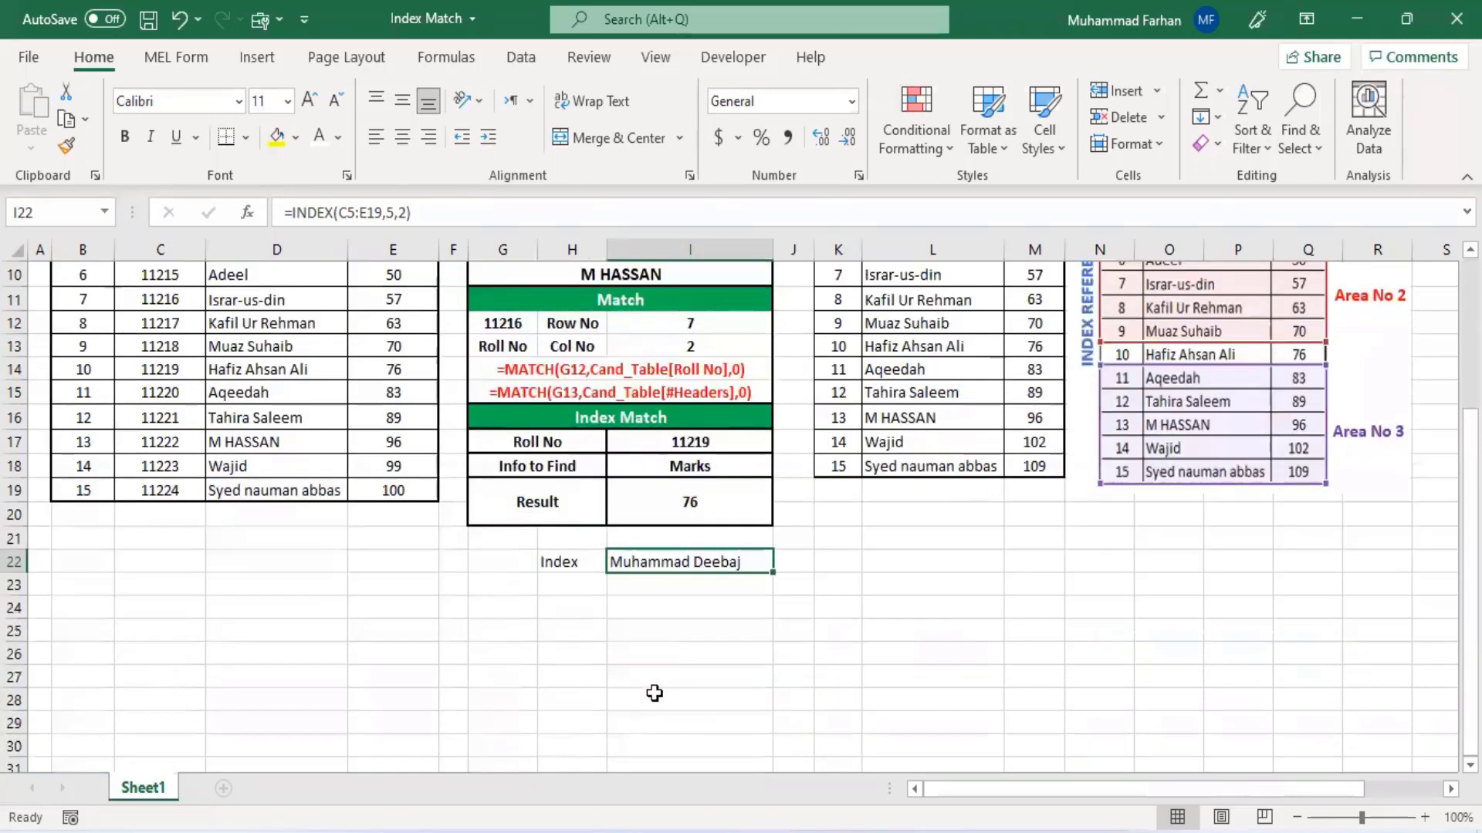
click(580, 569)
click(405, 207)
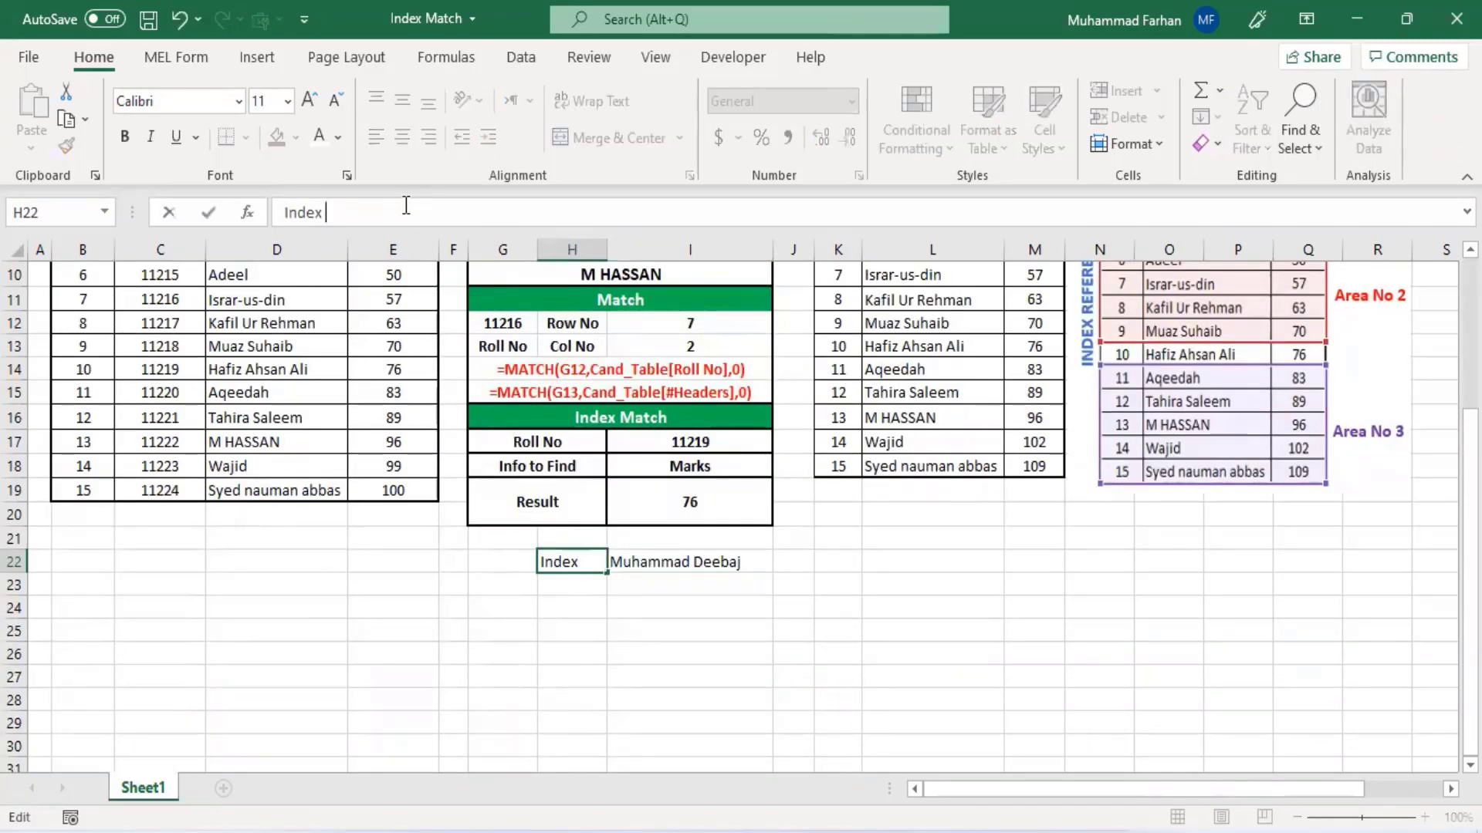
text(Array)
key(Return)
drag(607, 249, 622, 249)
click(658, 601)
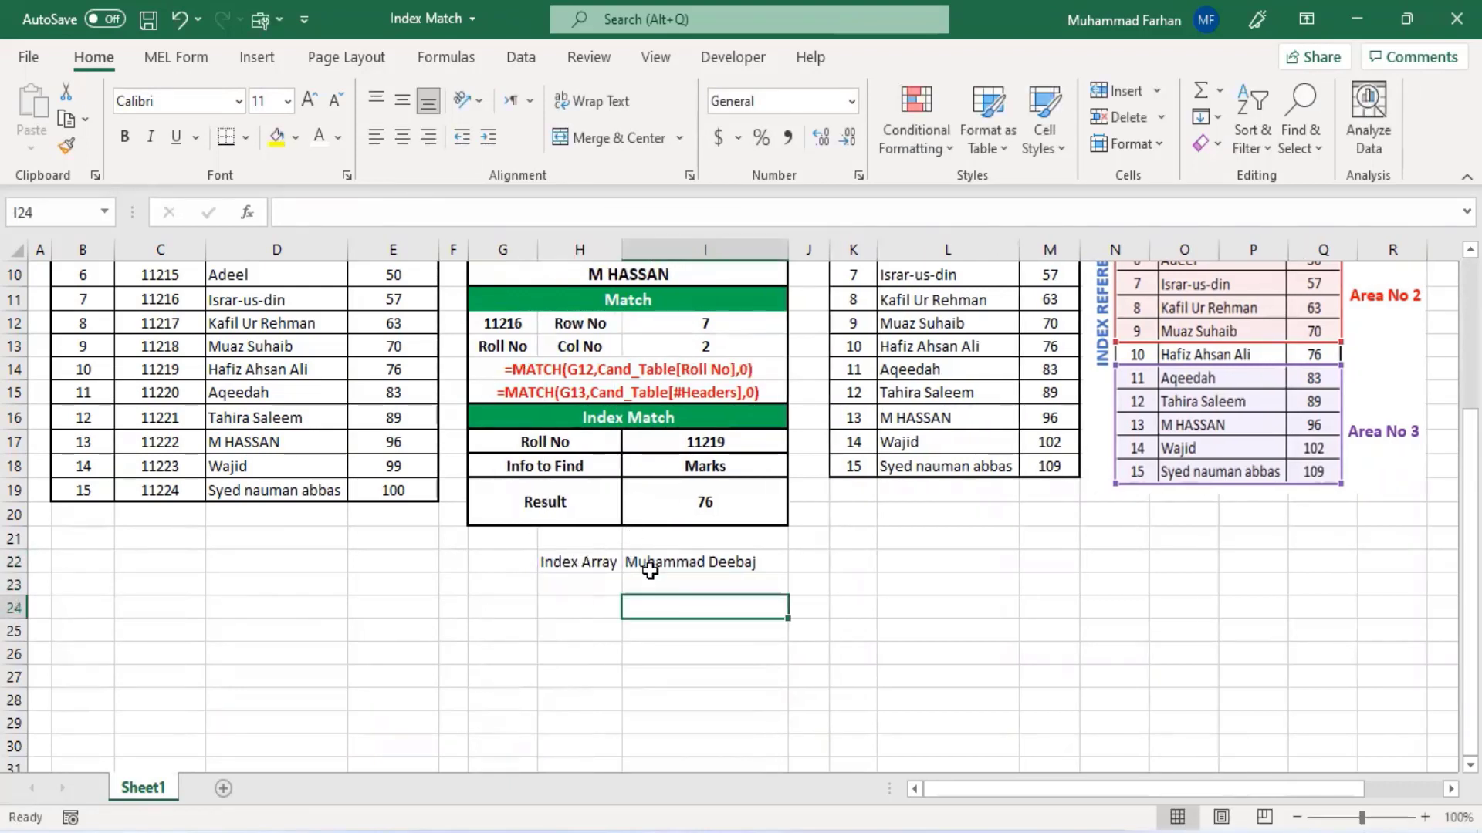
- Add the labels Row, Col and Result in cells H23 to H25 below Index Array
click(651, 567)
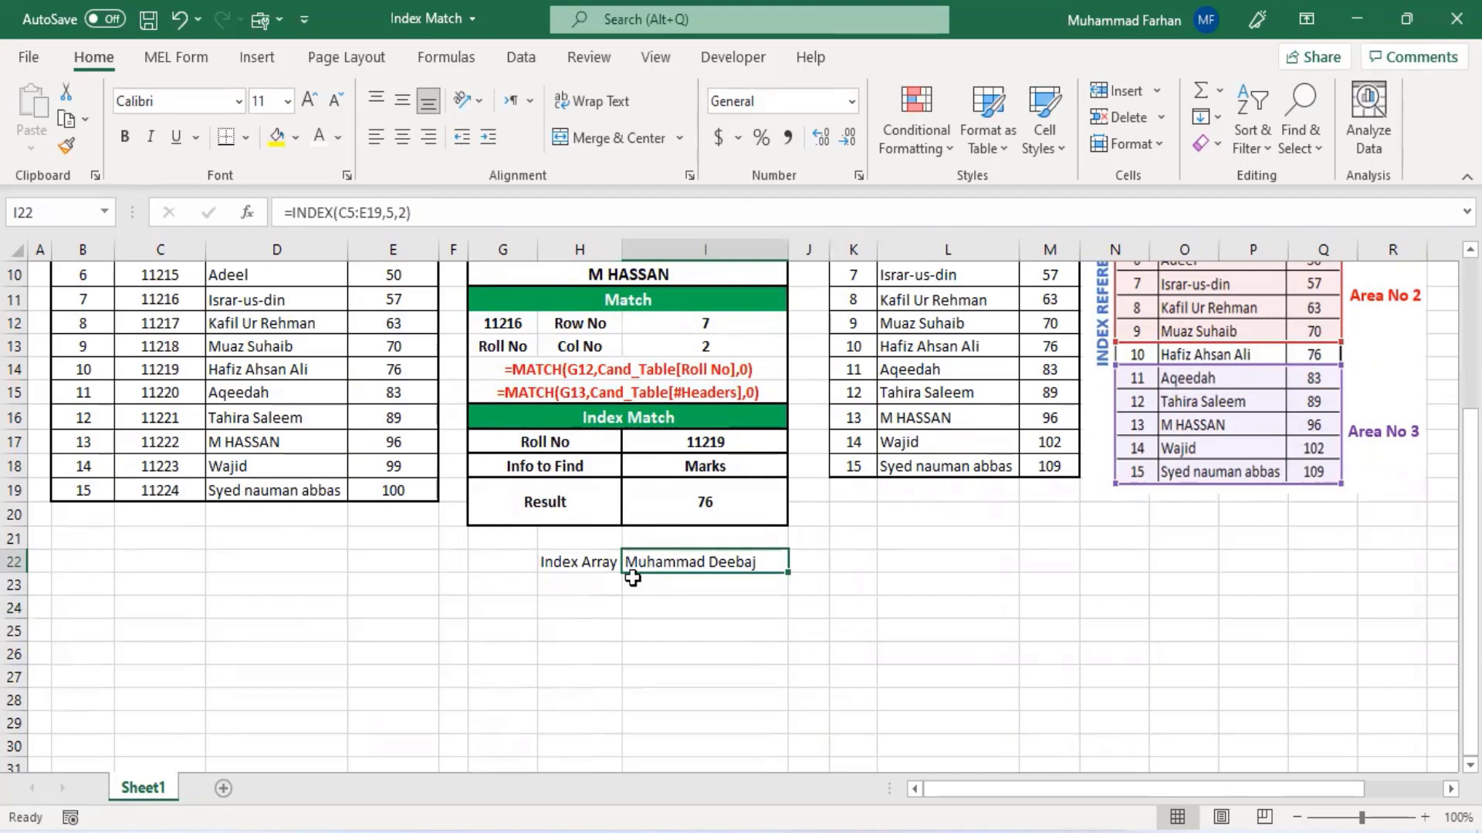
click(670, 589)
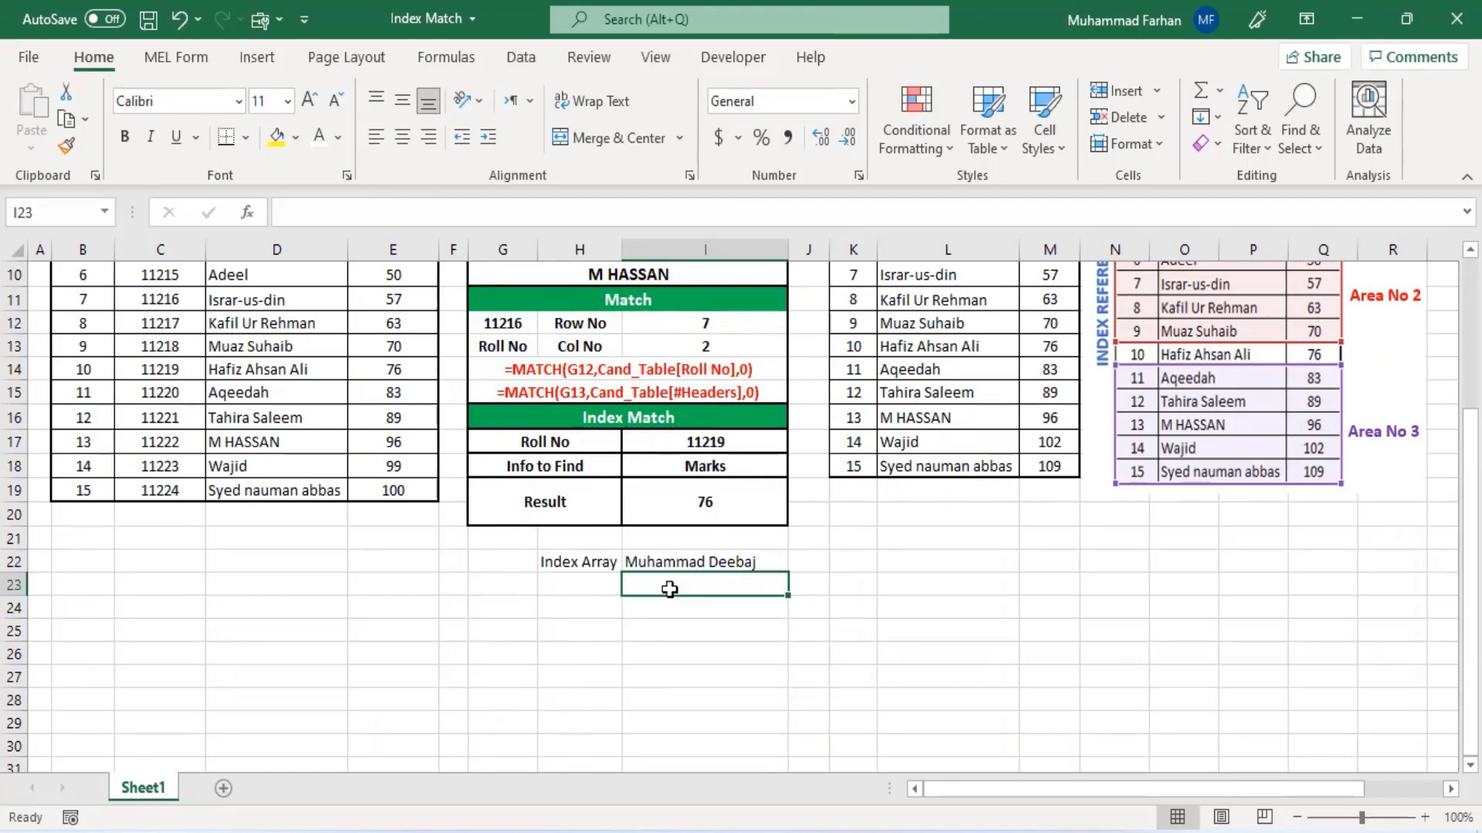
click(596, 581)
text(Row)
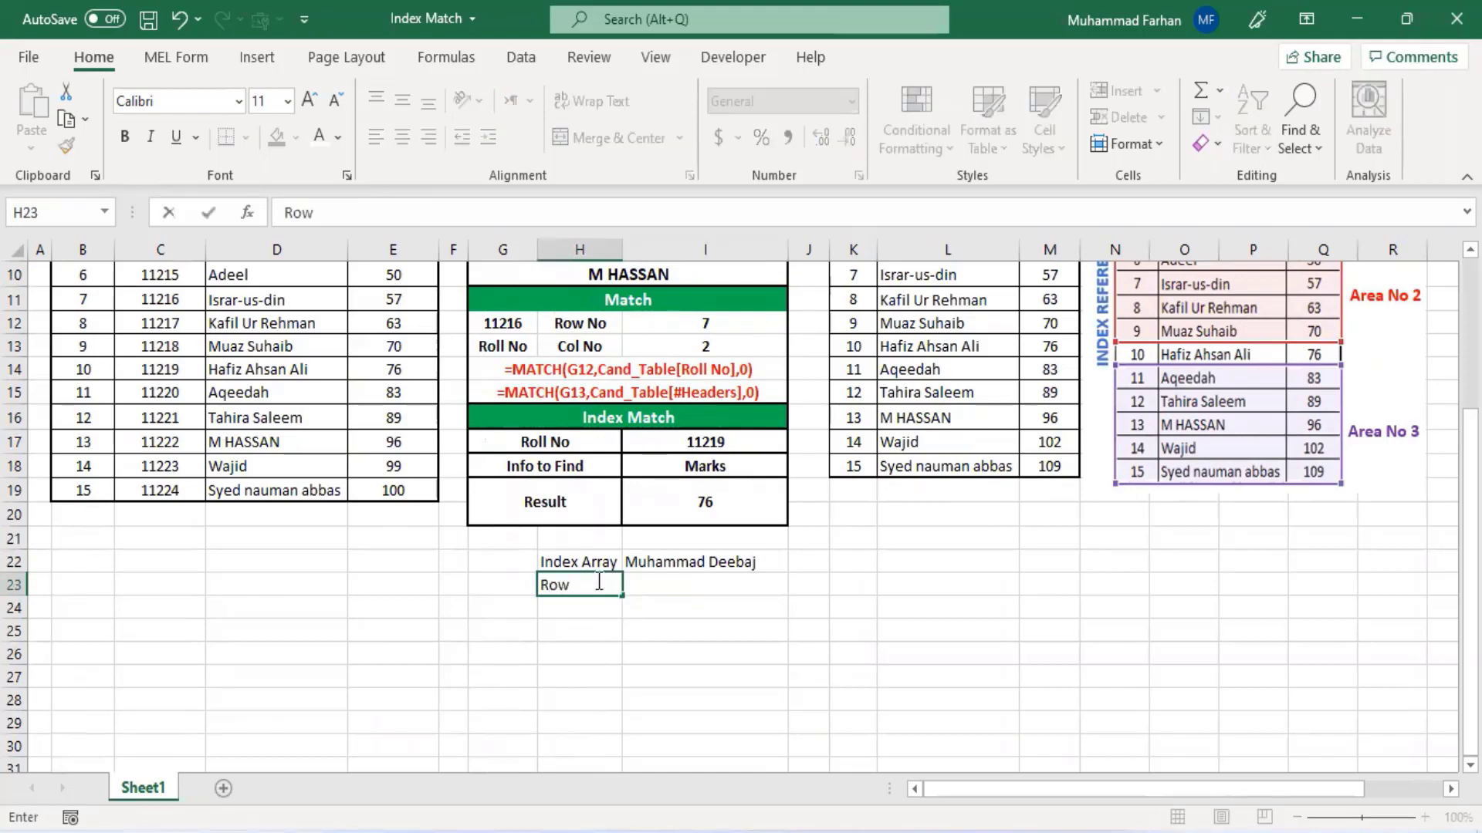
key(Tab)
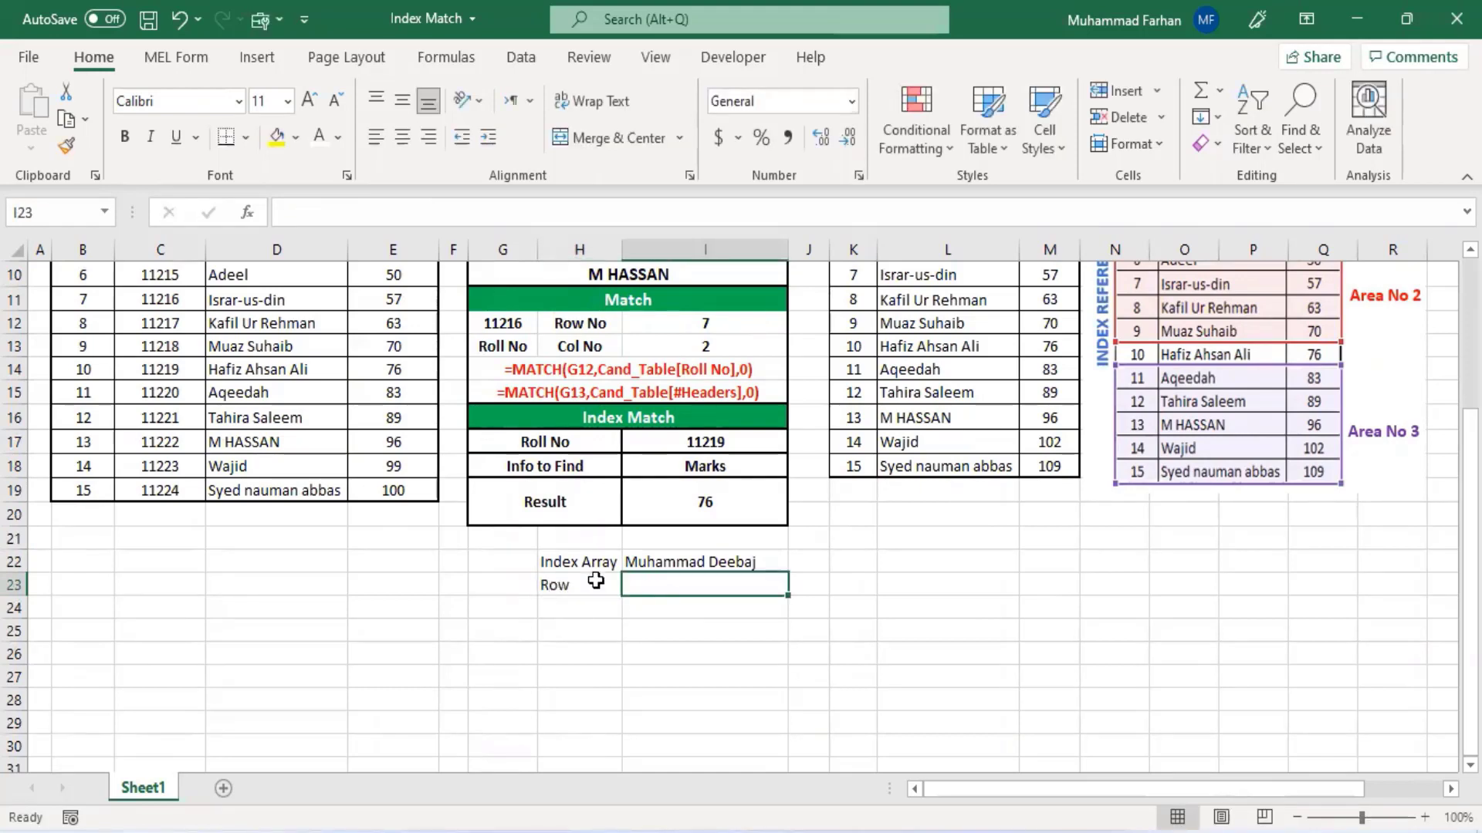
key(Return)
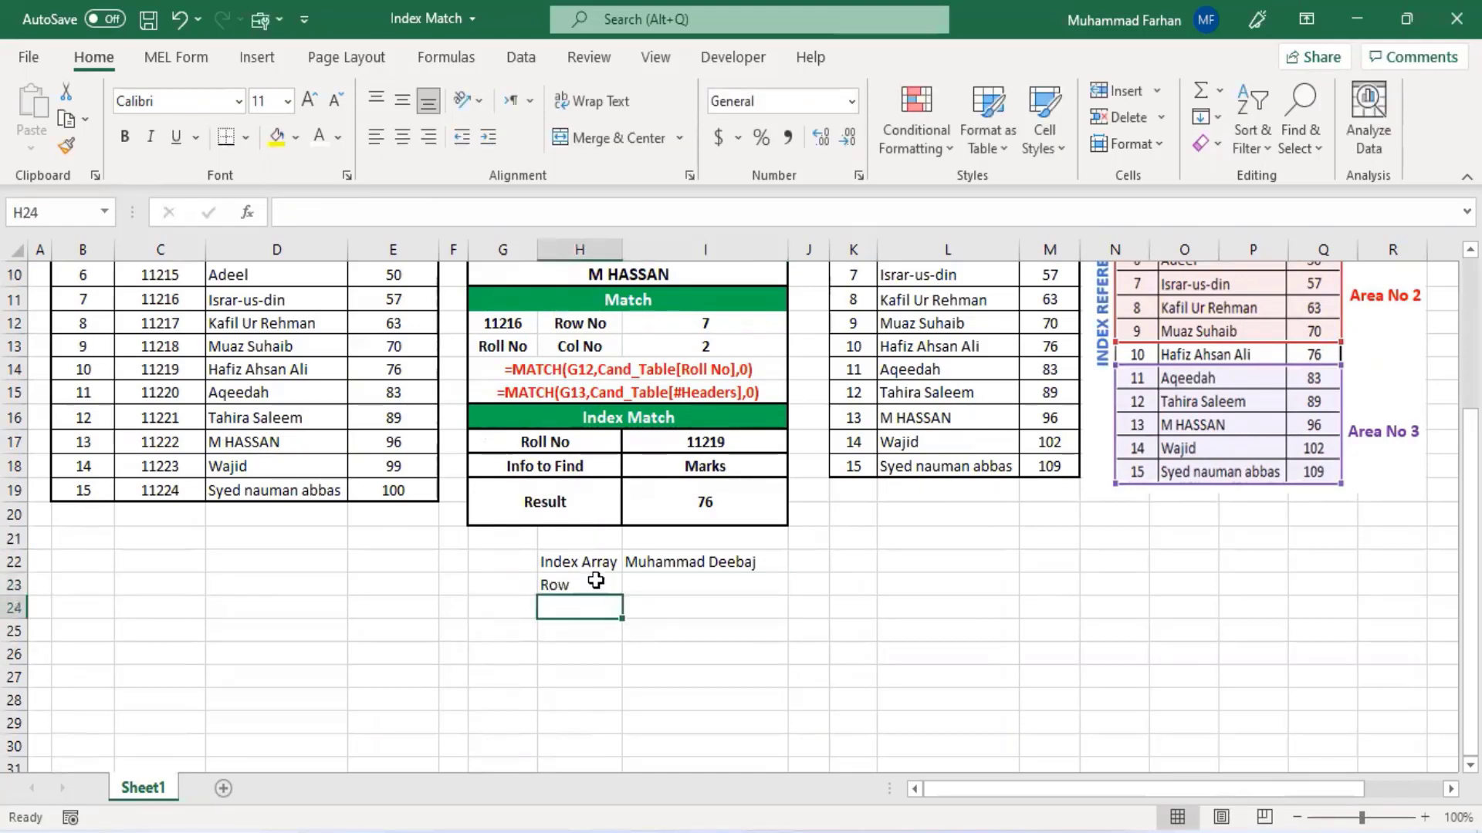
text(Col)
key(Return)
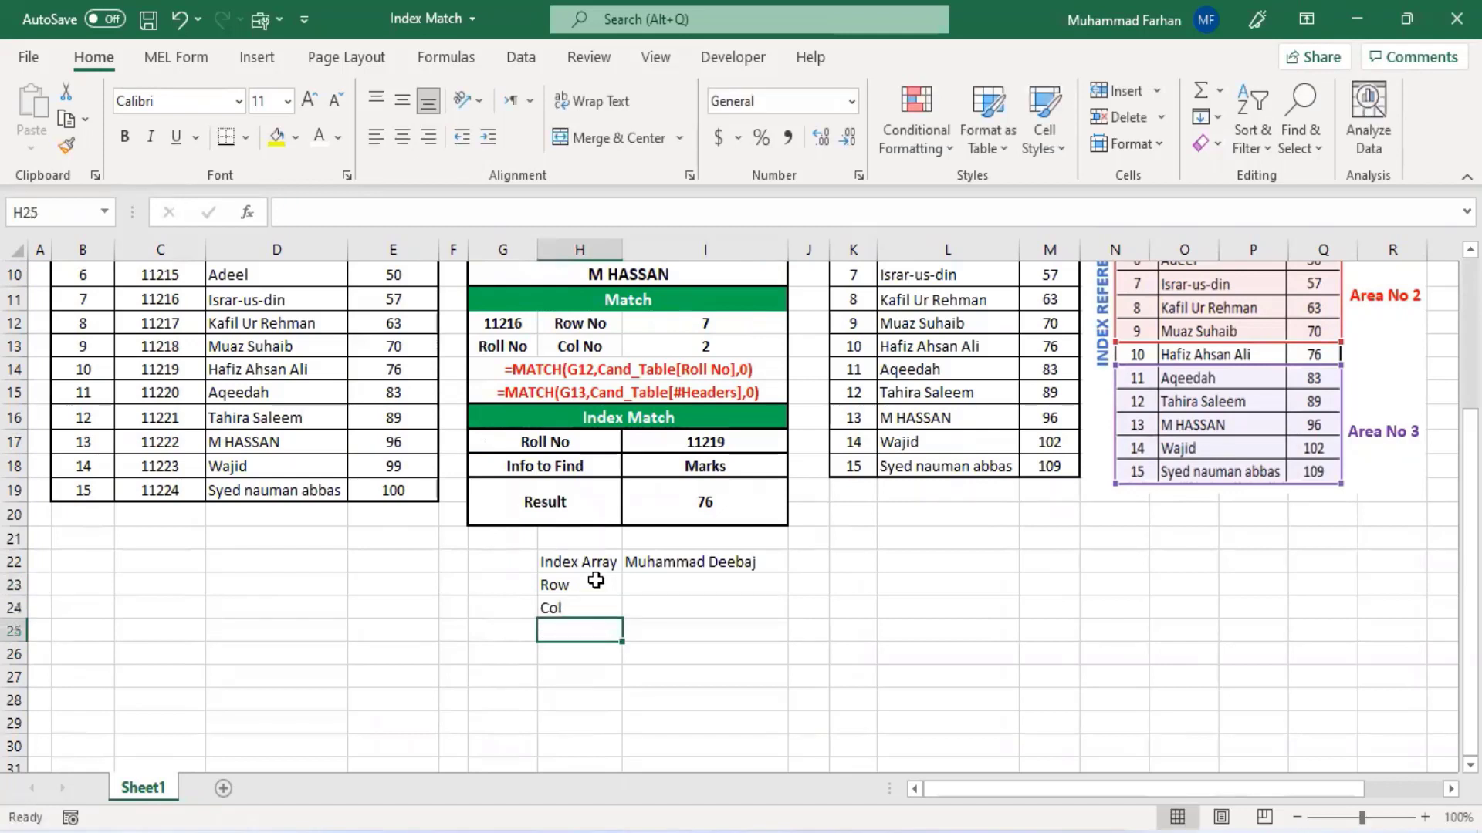
text(Result)
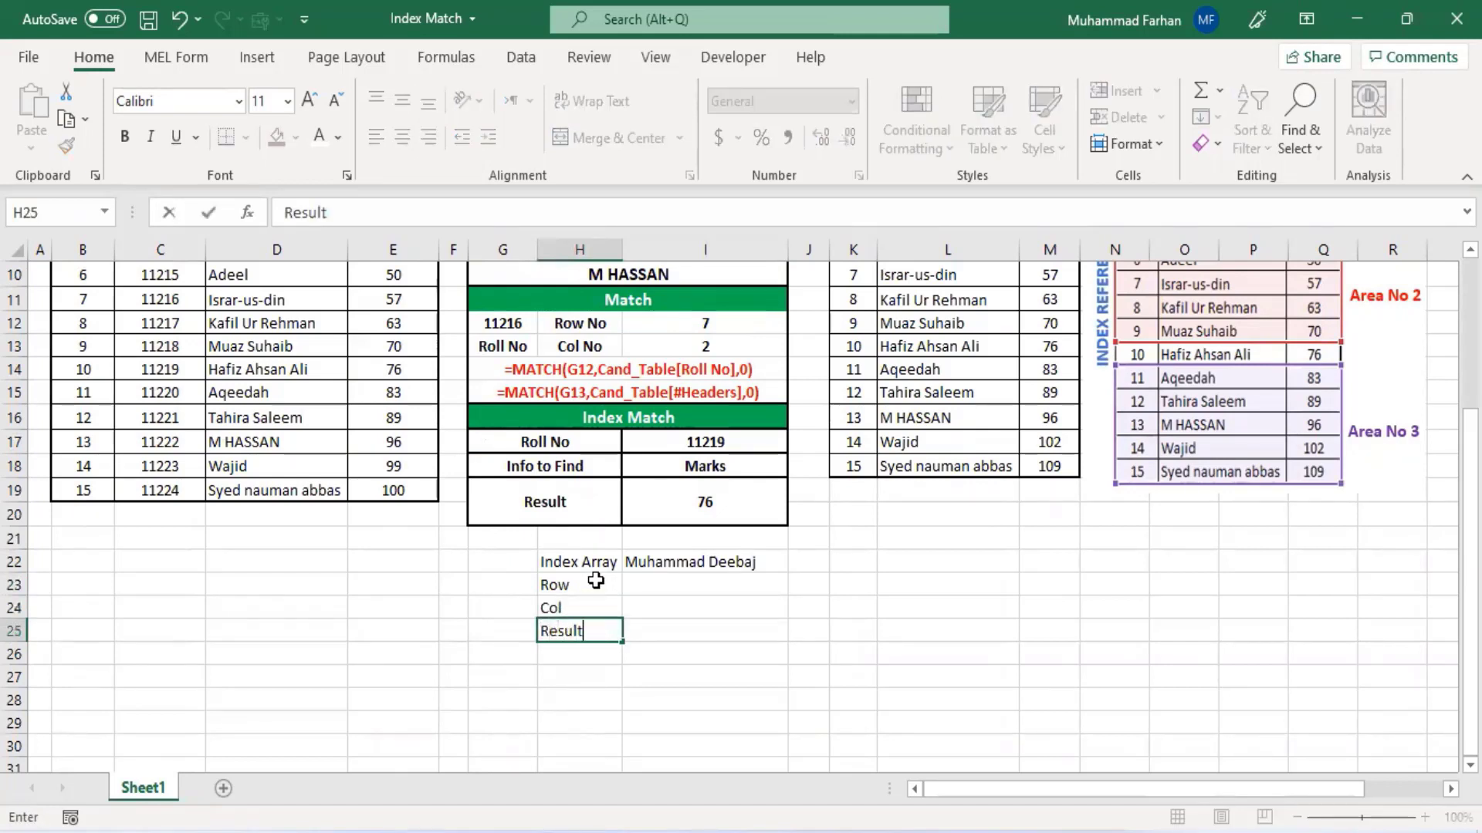
key(Tab)
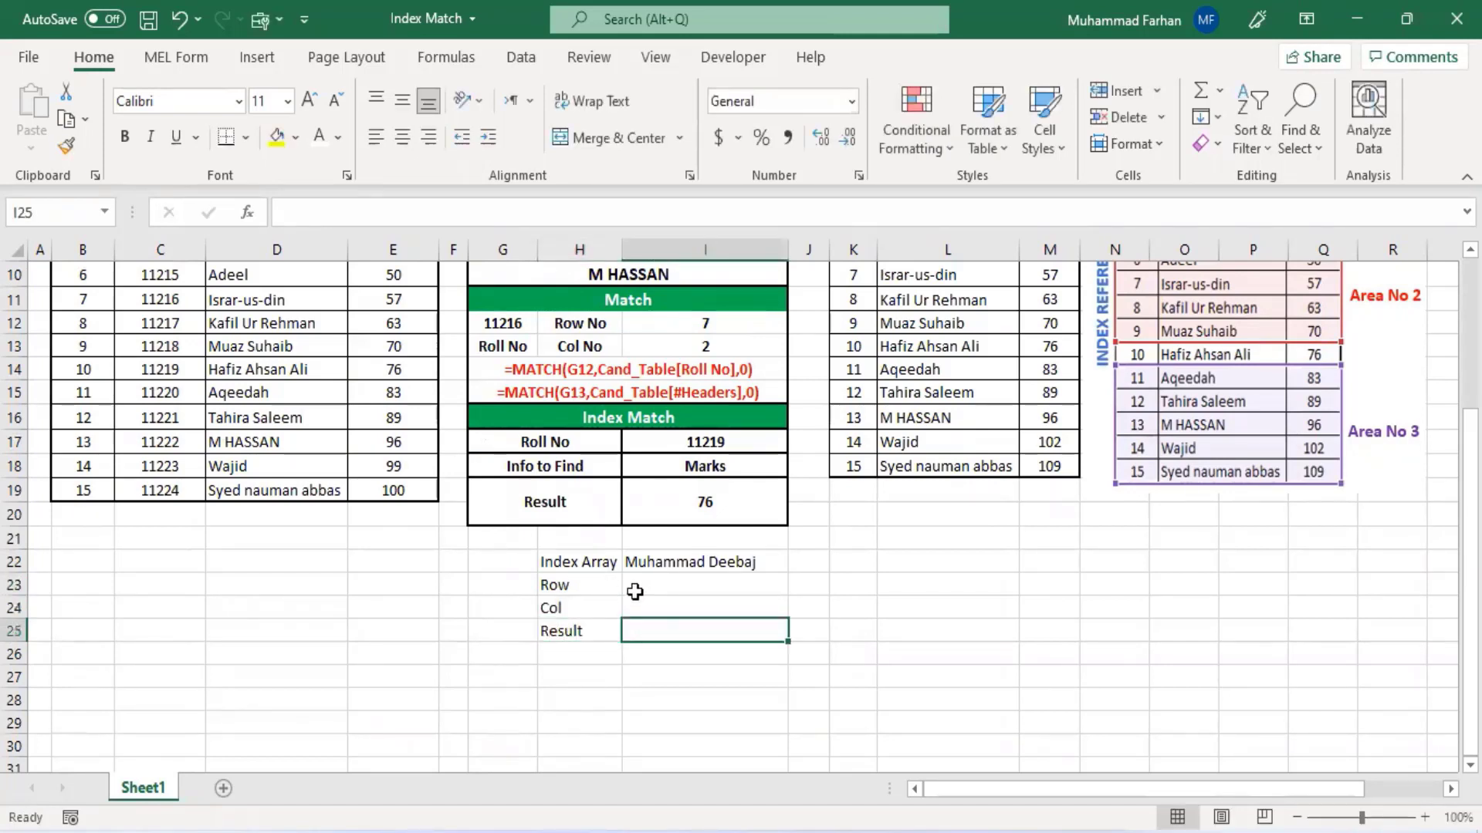
click(634, 592)
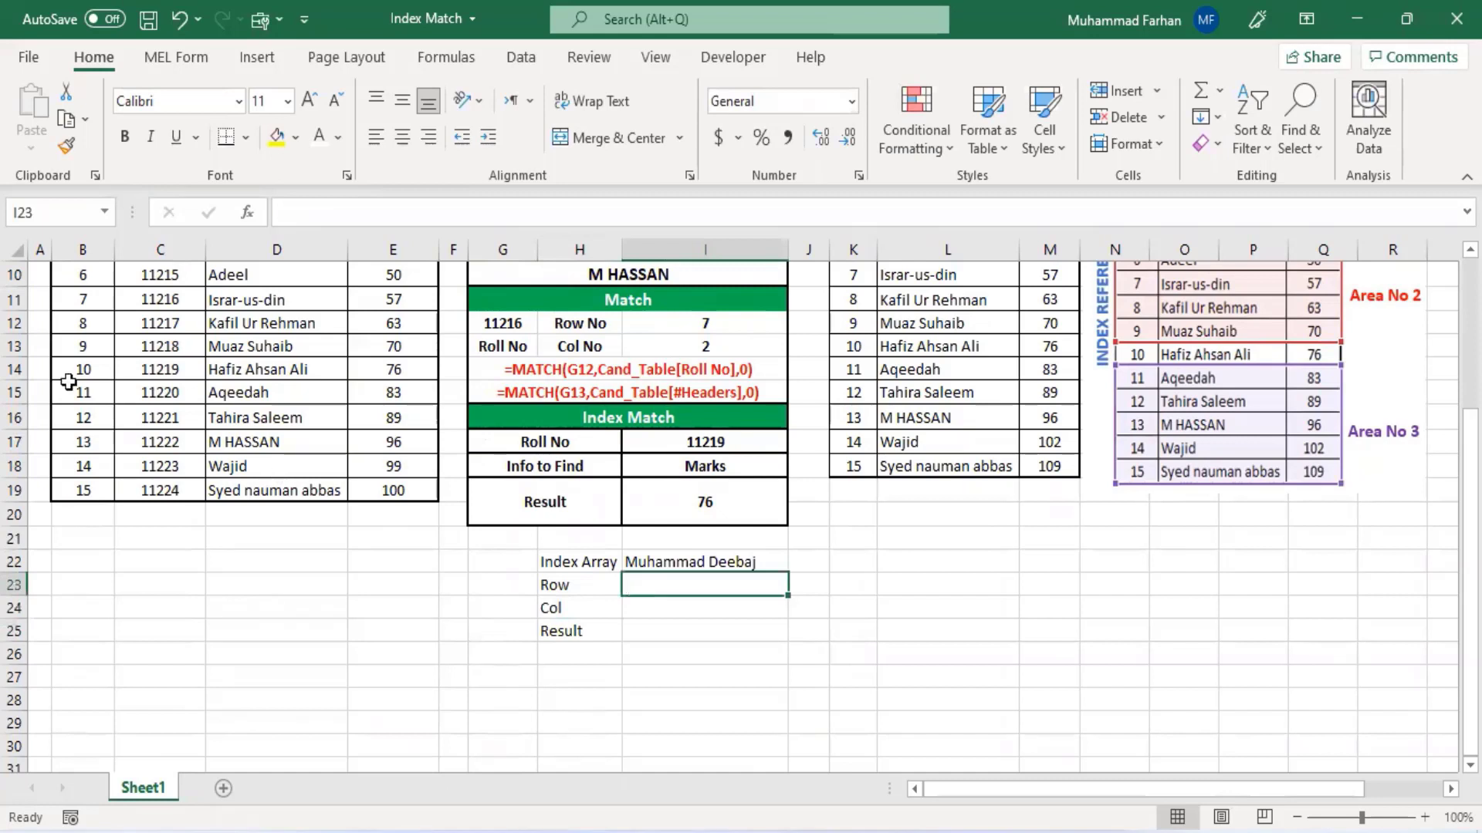
click(708, 565)
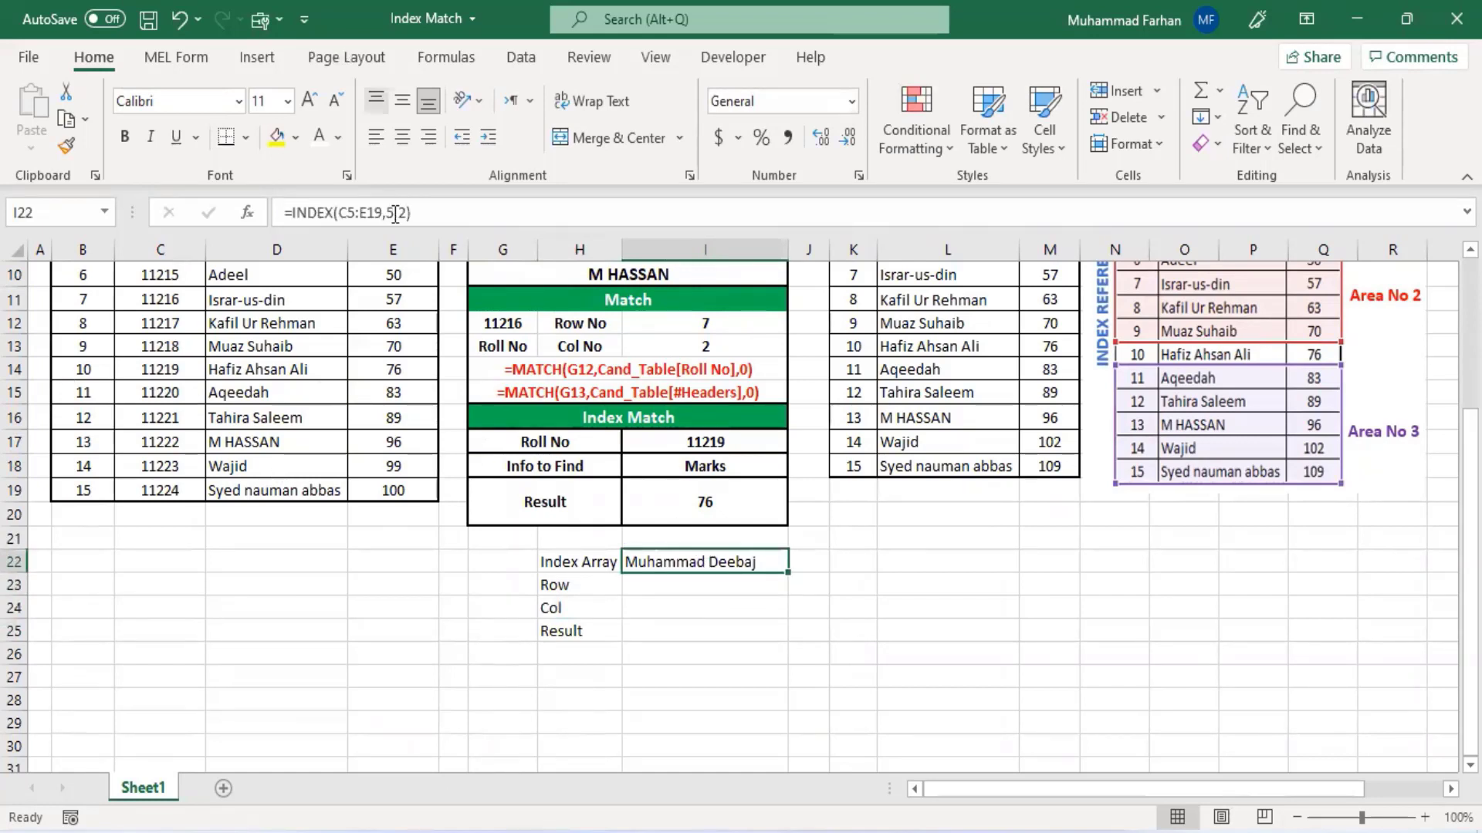
click(669, 592)
click(673, 602)
click(674, 589)
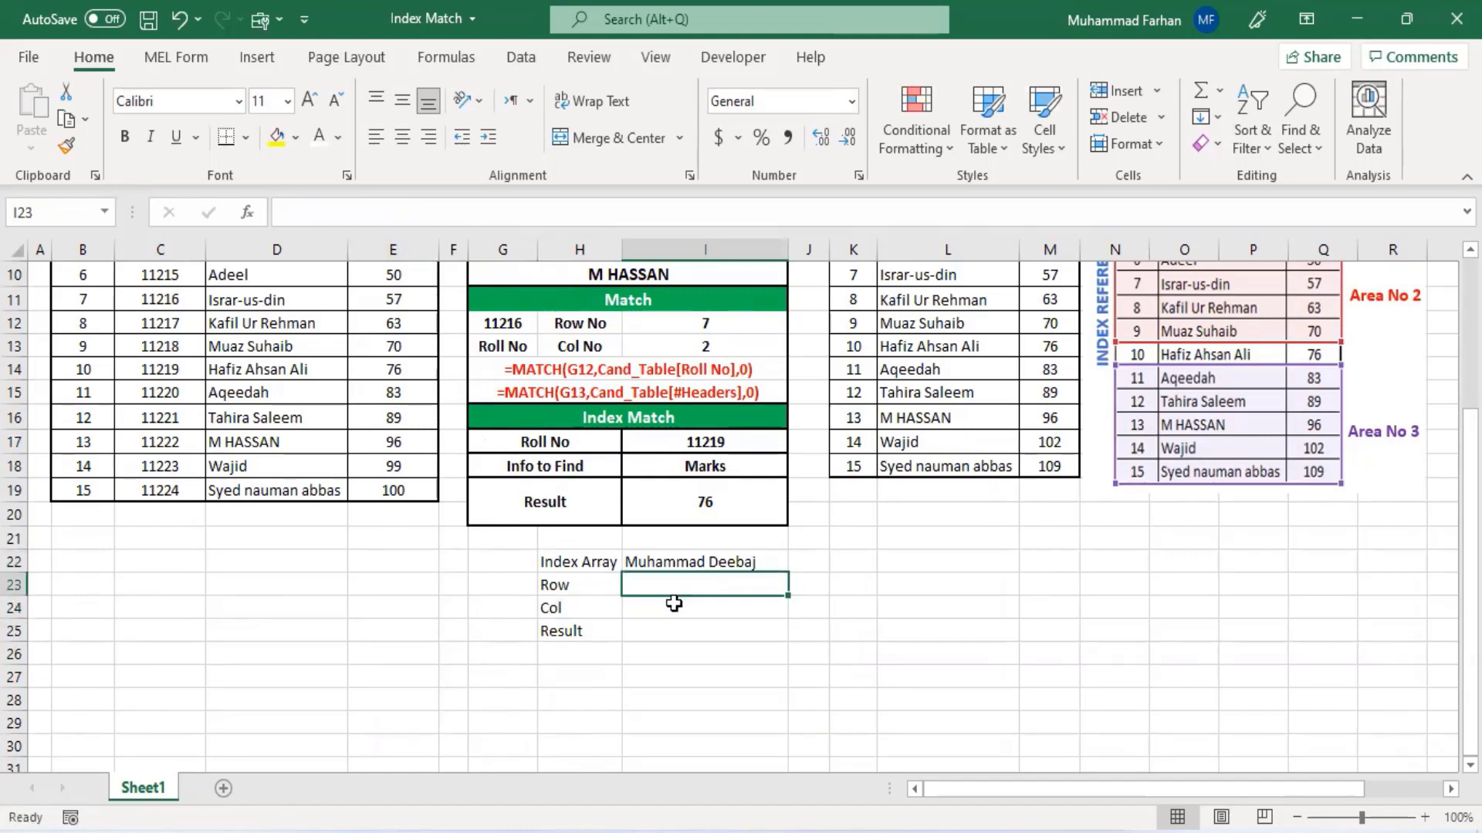
- In cell I25, enter an INDEX formula over C5:E19 using I23 as the row and I24 as the column
click(678, 631)
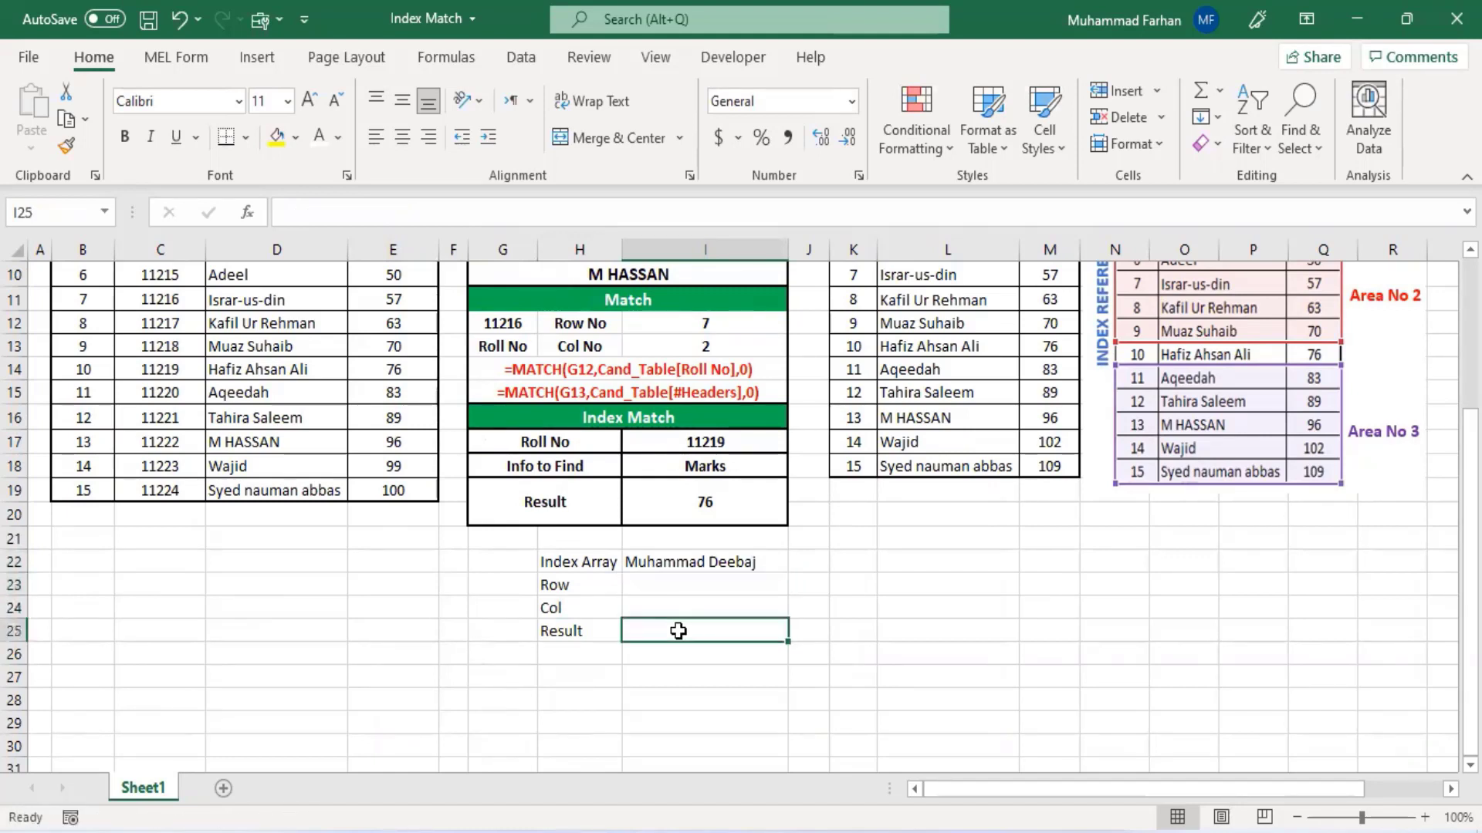
text(=in)
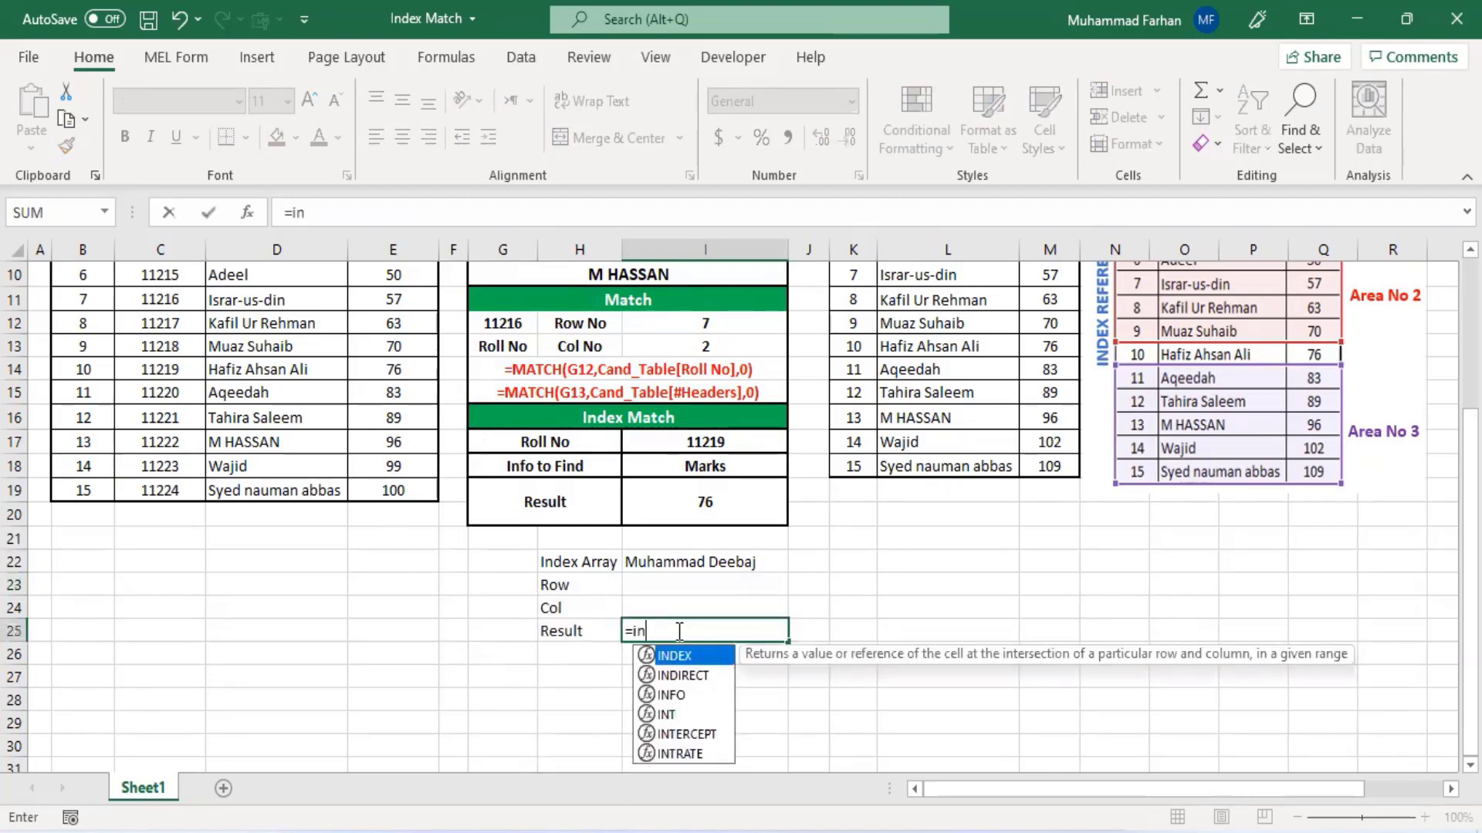
text(dex()
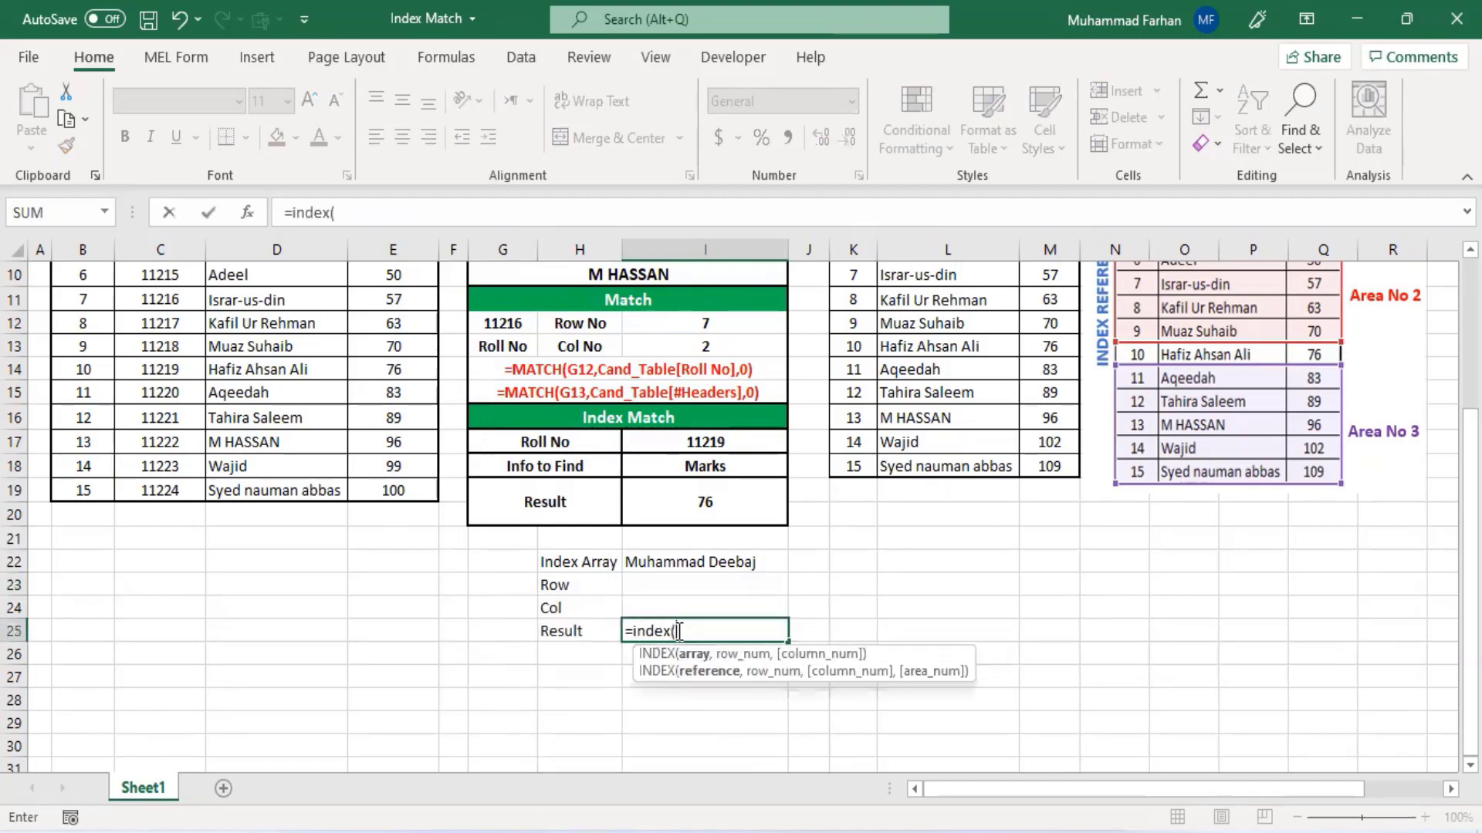
scroll(494, 548, up, 3)
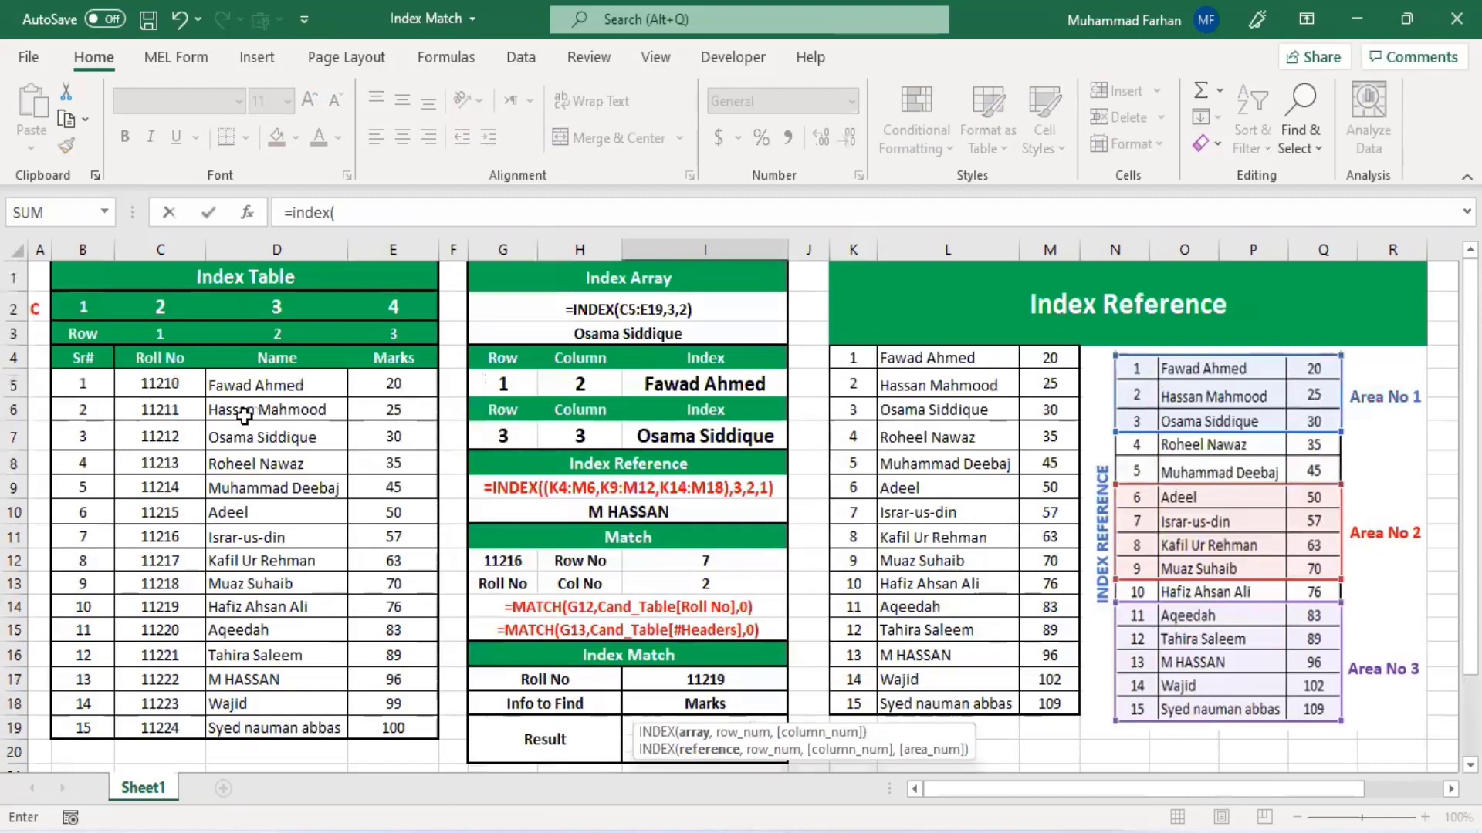
drag(170, 383, 390, 729)
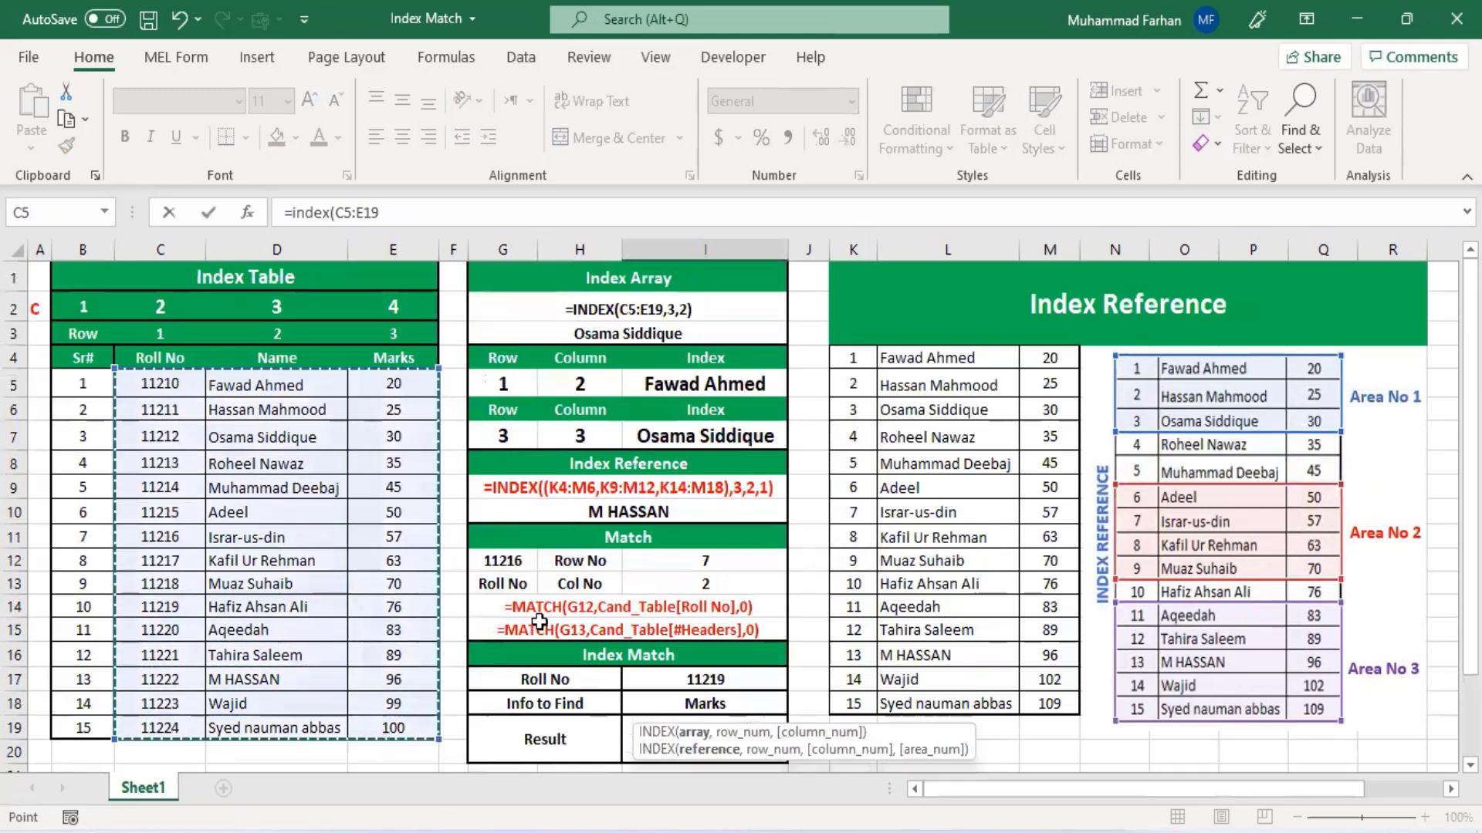
scroll(680, 623, down, 3)
text(,)
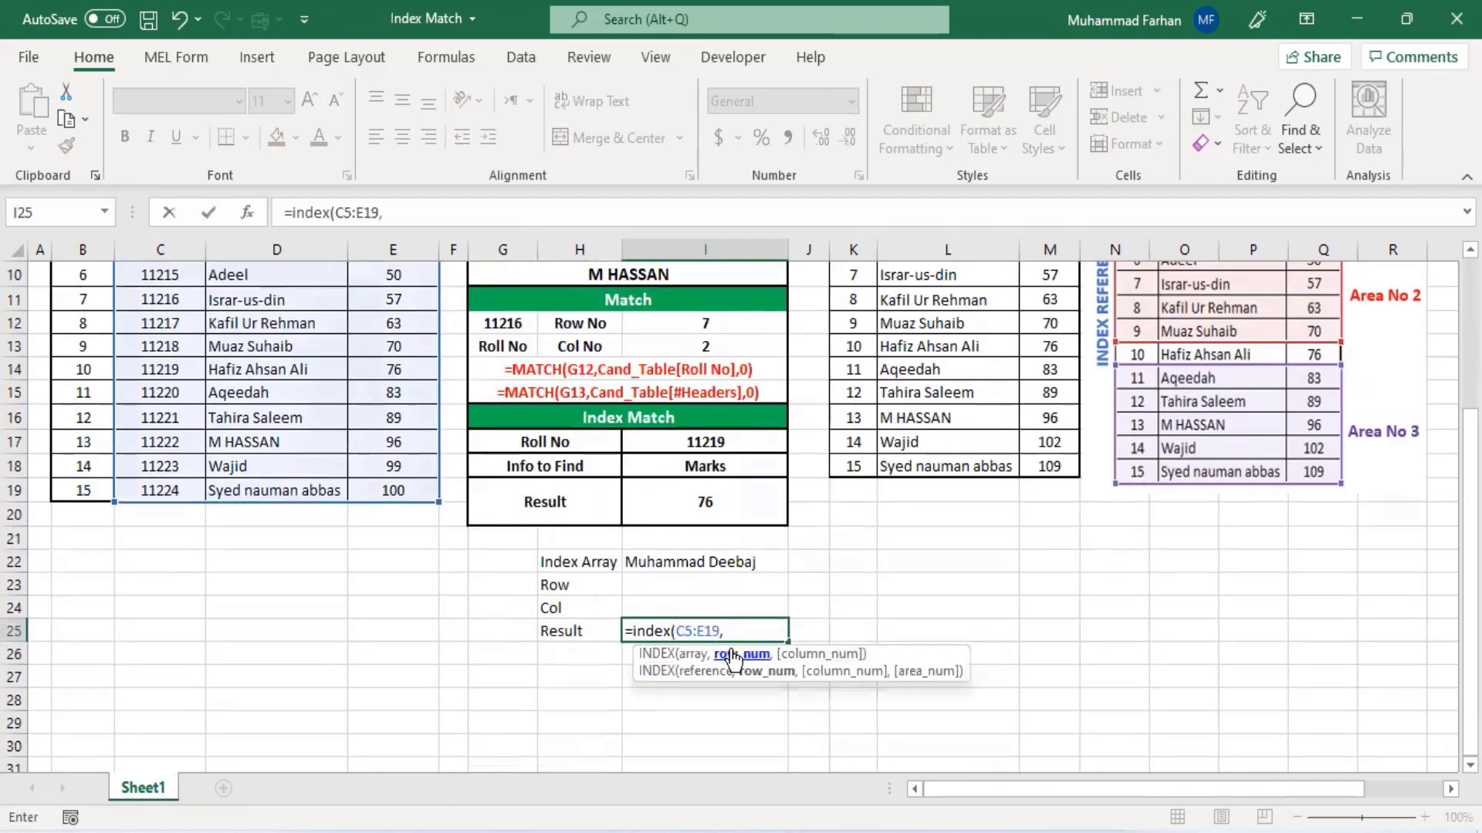
click(680, 585)
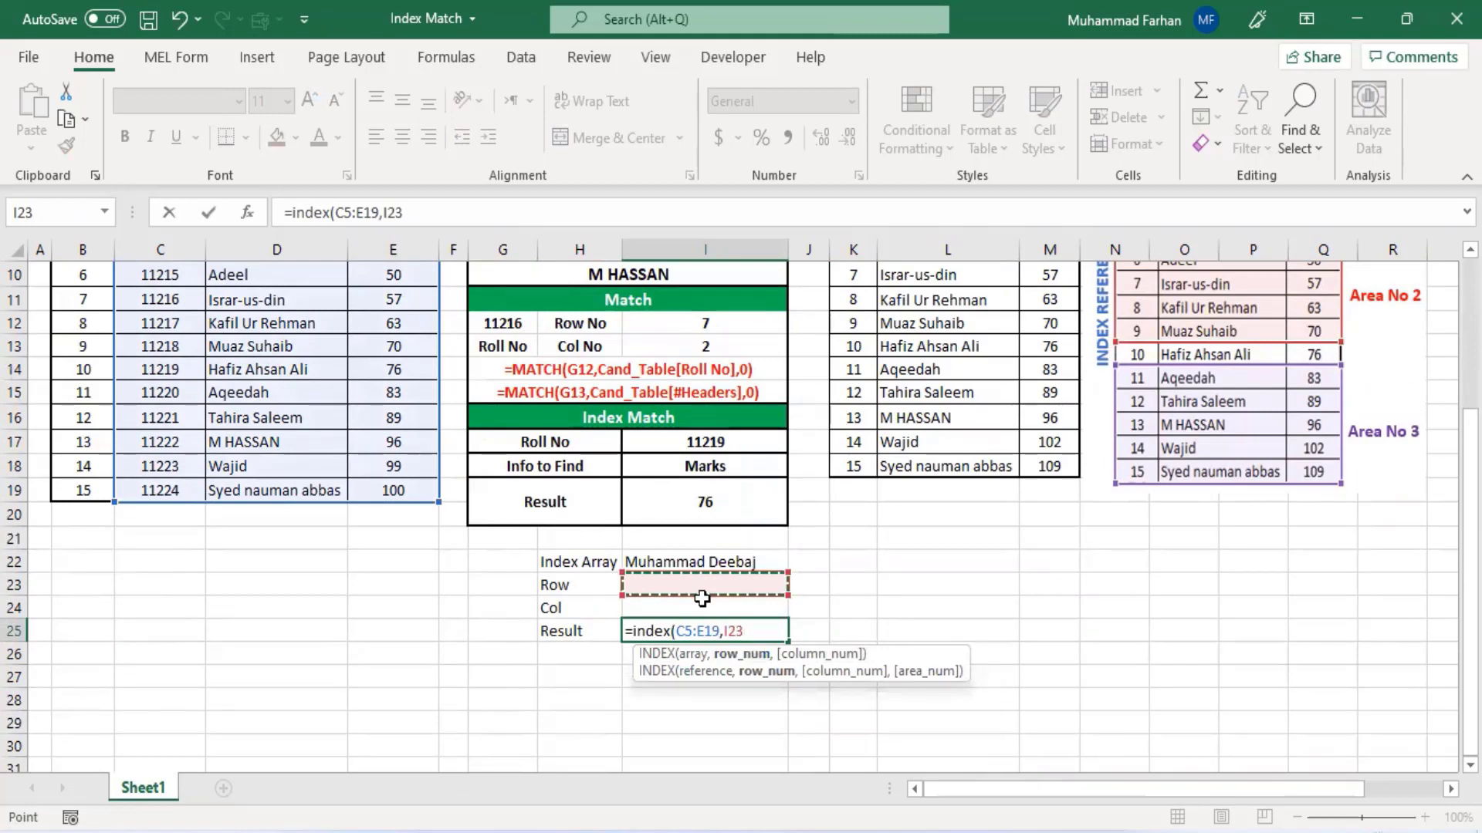
text(,)
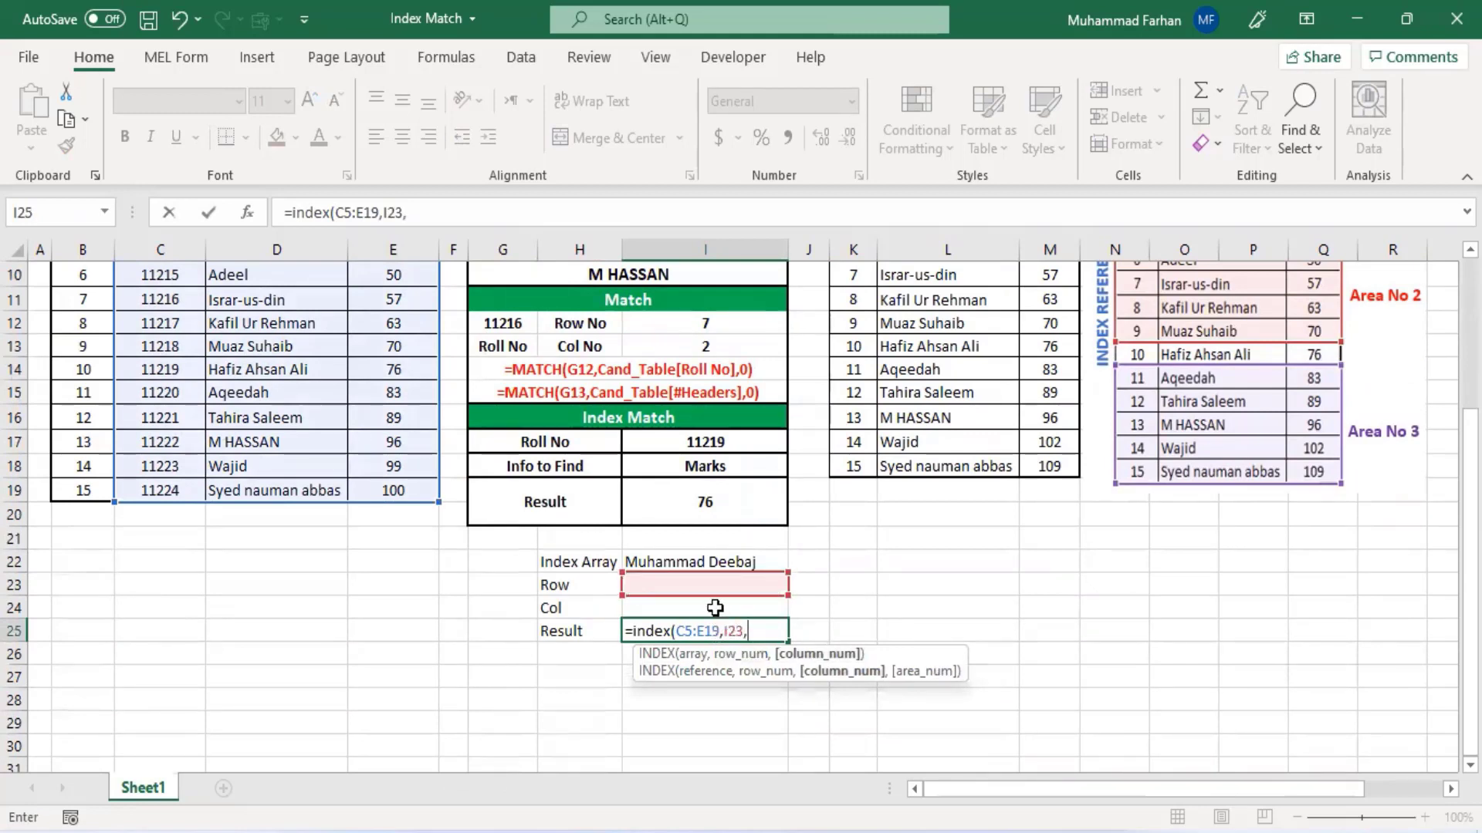
click(712, 609)
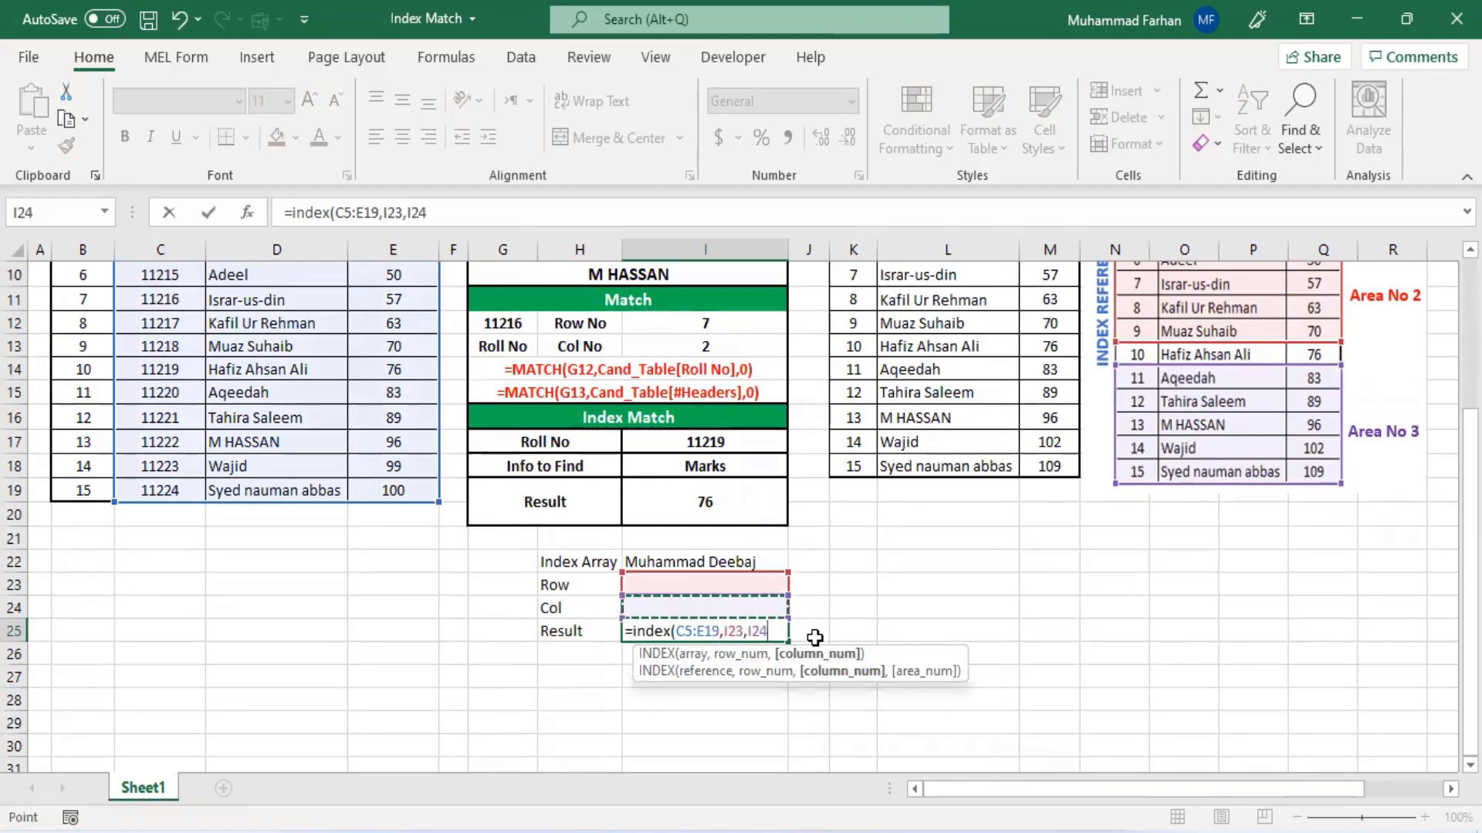
key(Return)
- Examine the Index Table rows against the Row and Col inputs to pick a new row number
scroll(836, 626, down, 1)
click(675, 515)
click(702, 559)
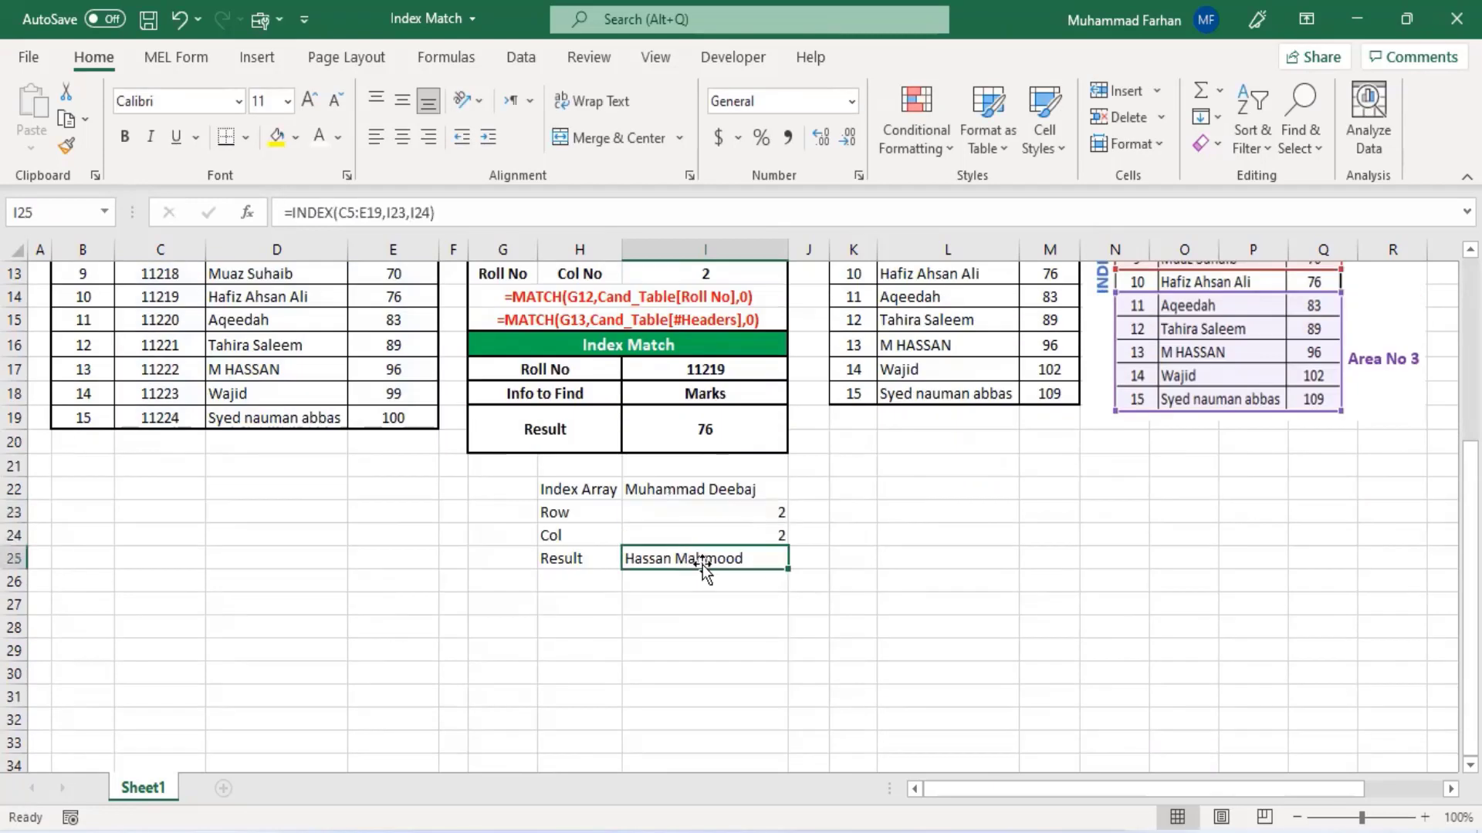
click(781, 514)
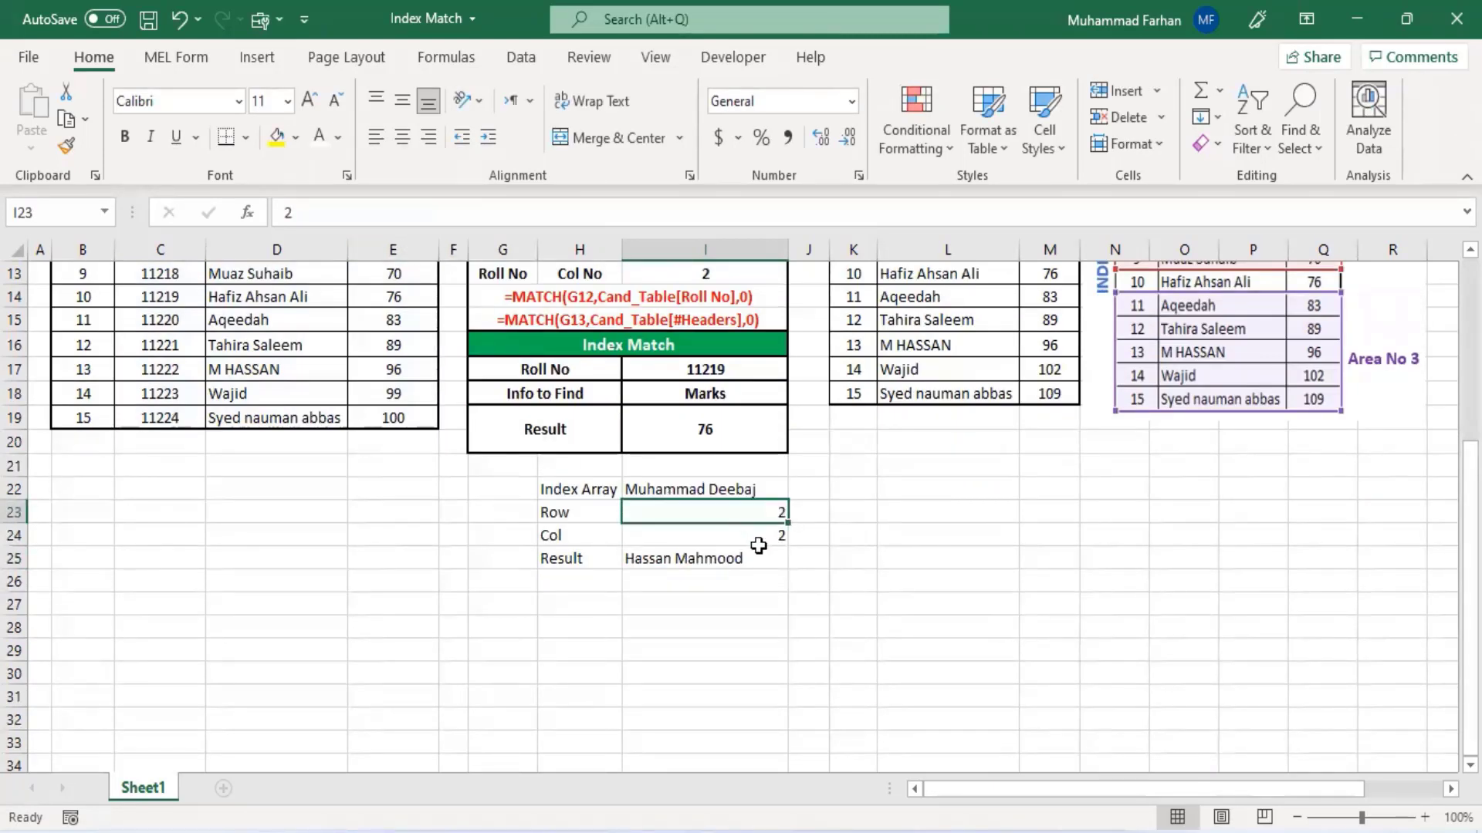
scroll(758, 542, up, 2)
scroll(757, 554, up, 1)
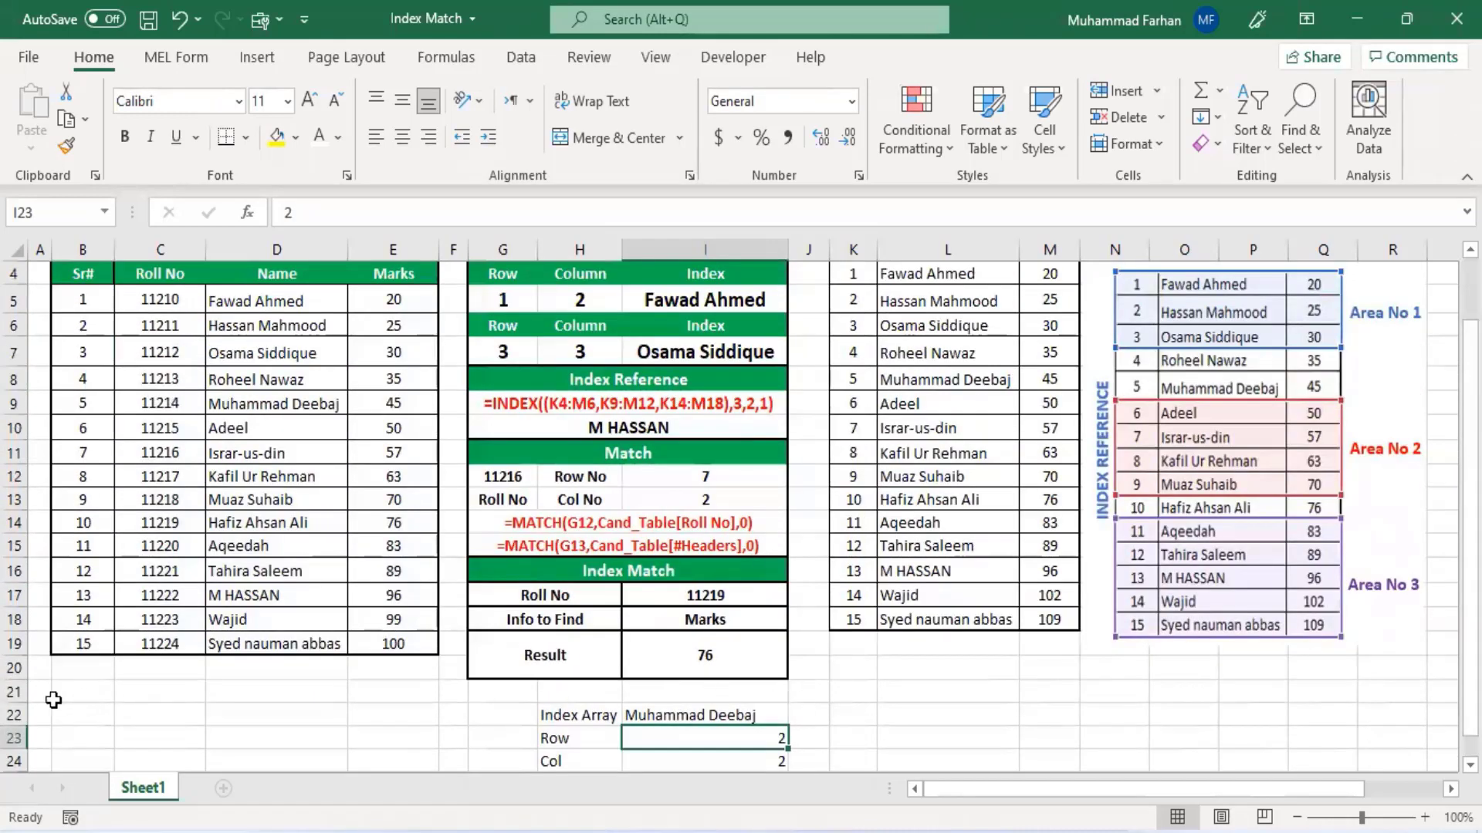
click(18, 693)
click(78, 642)
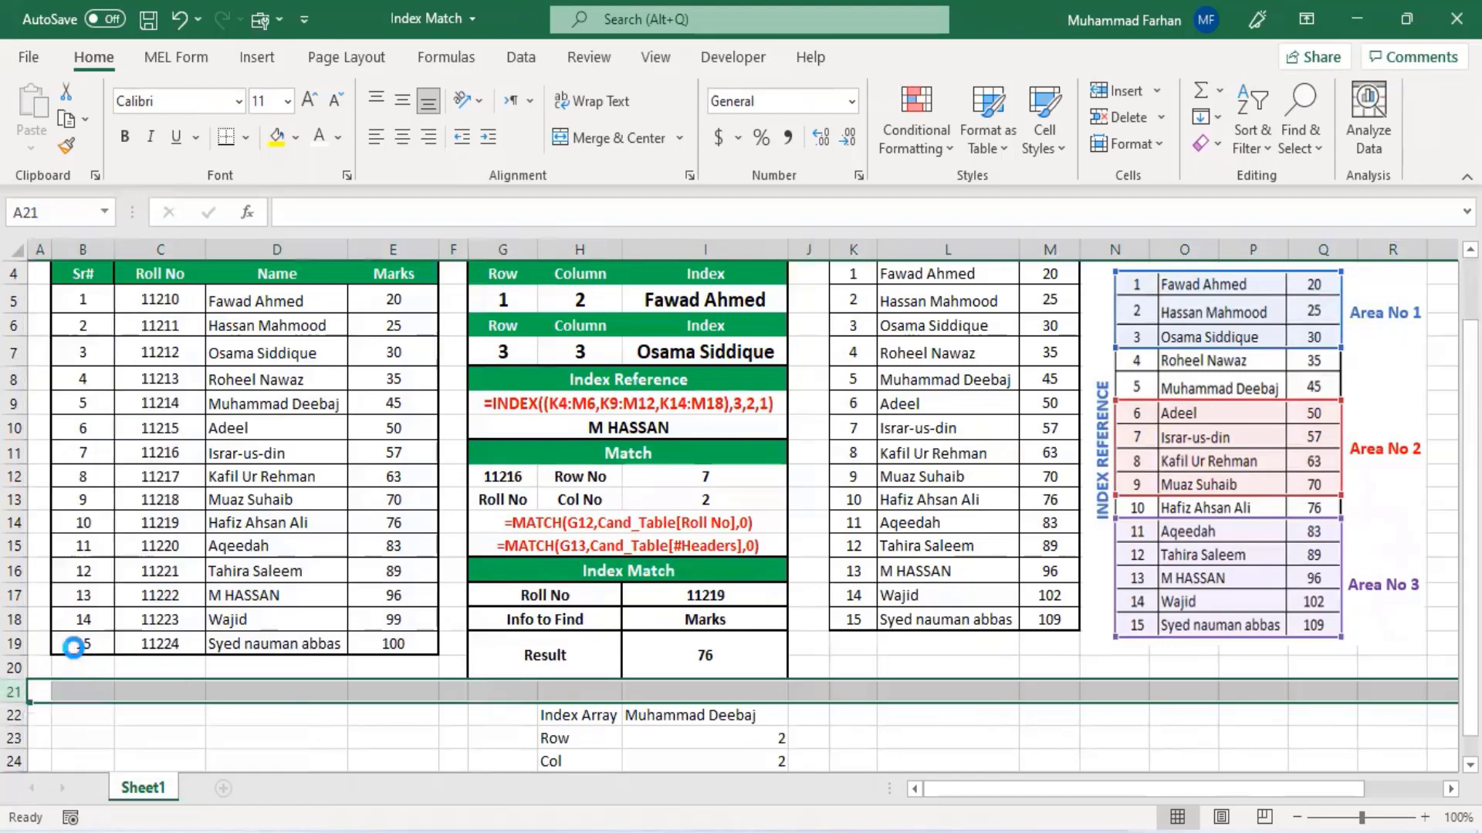
scroll(427, 698, up, 1)
scroll(427, 698, down, 1)
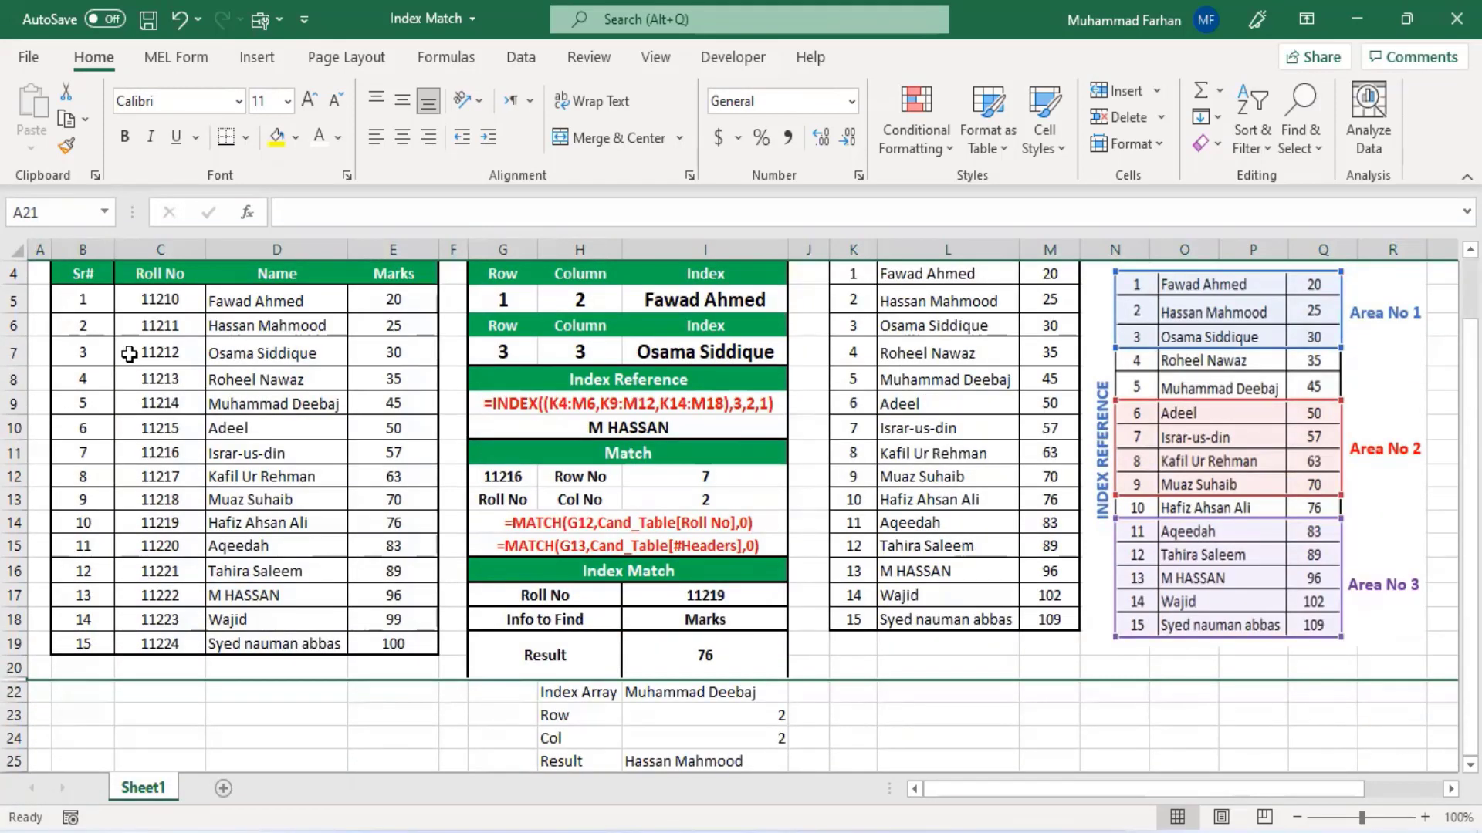
click(715, 720)
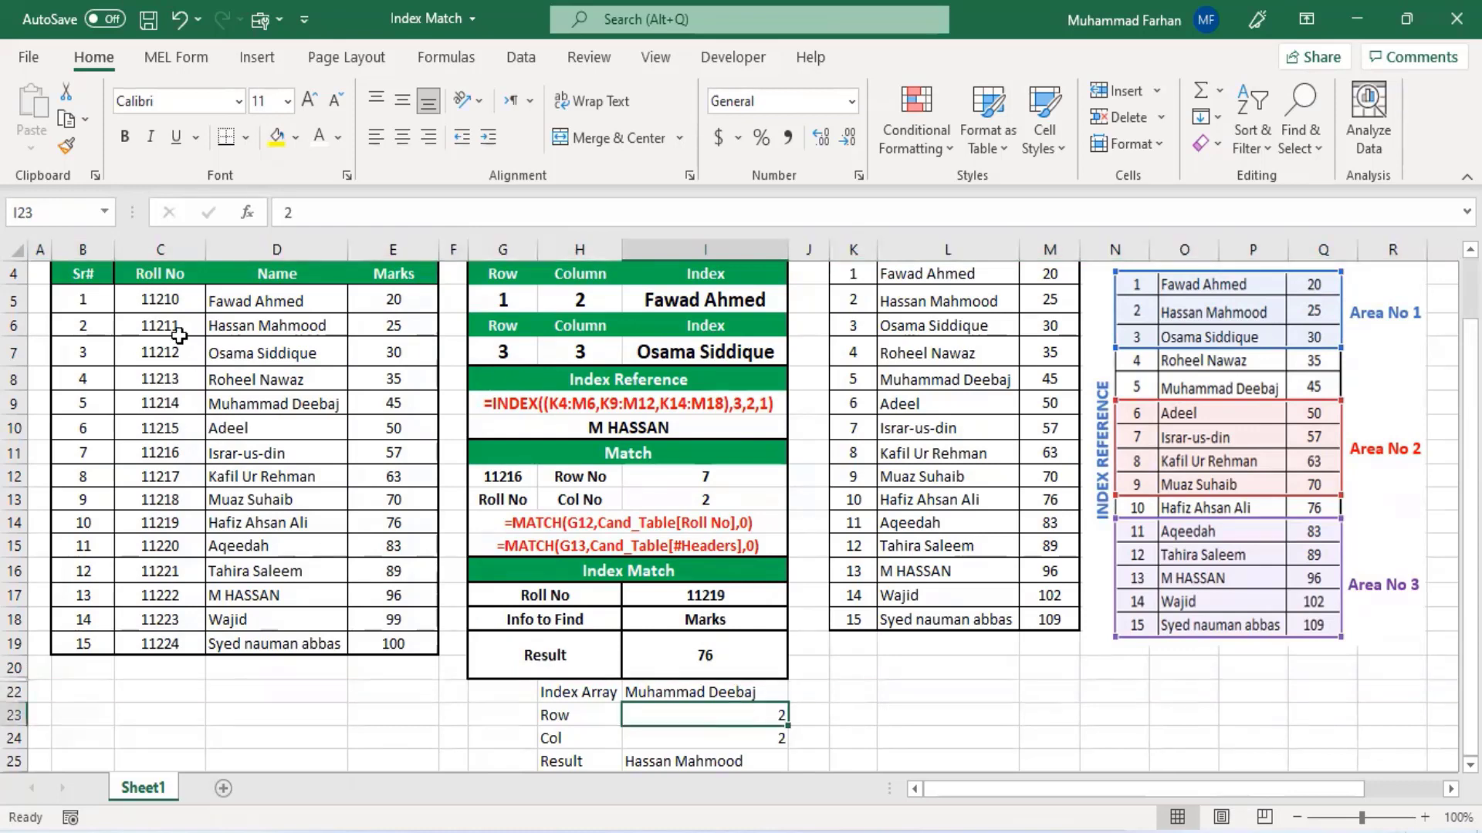
click(161, 622)
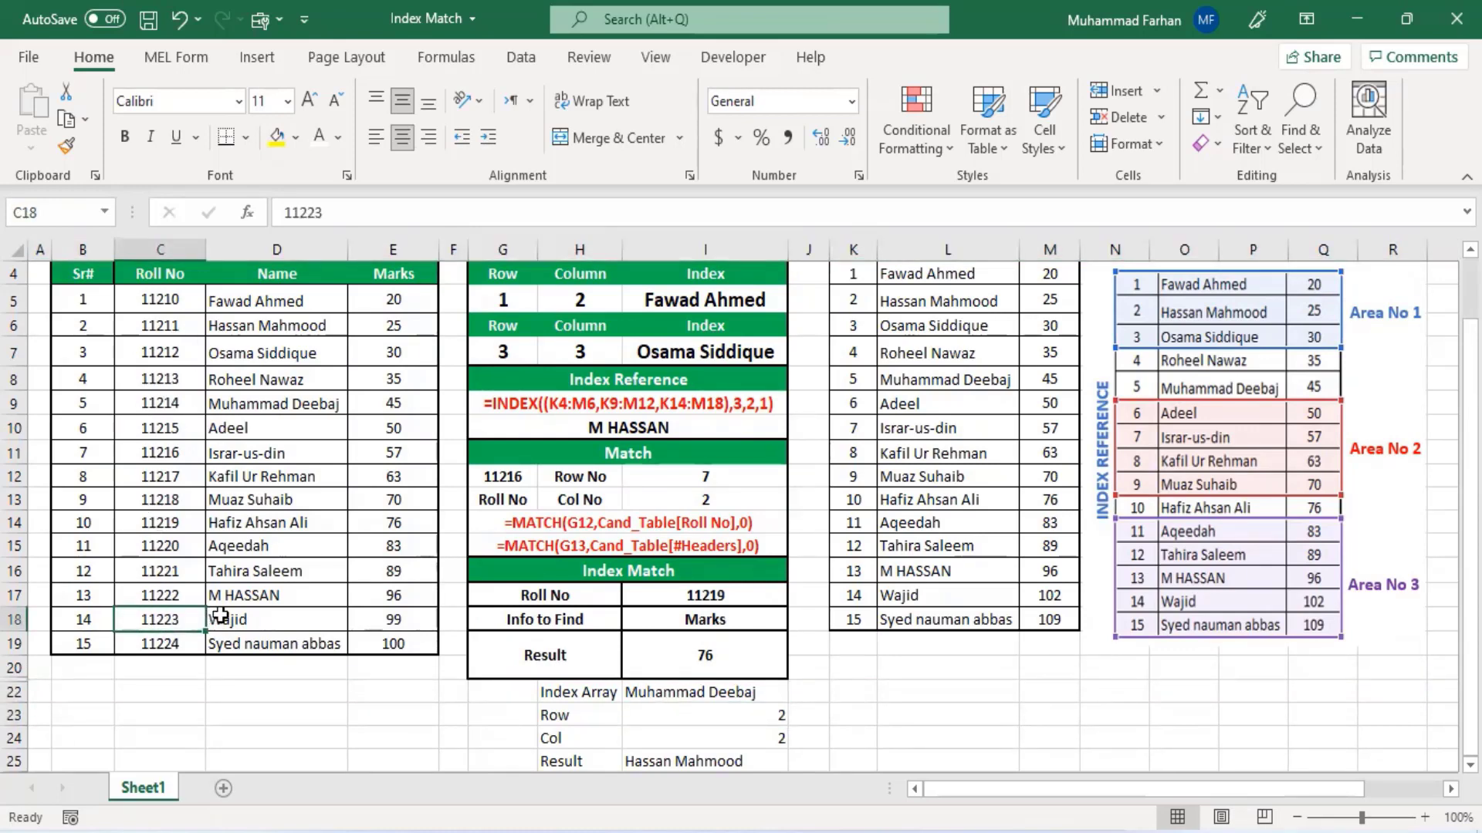
- Set the Row value in cell I23 to 14
click(750, 718)
text(14)
key(Return)
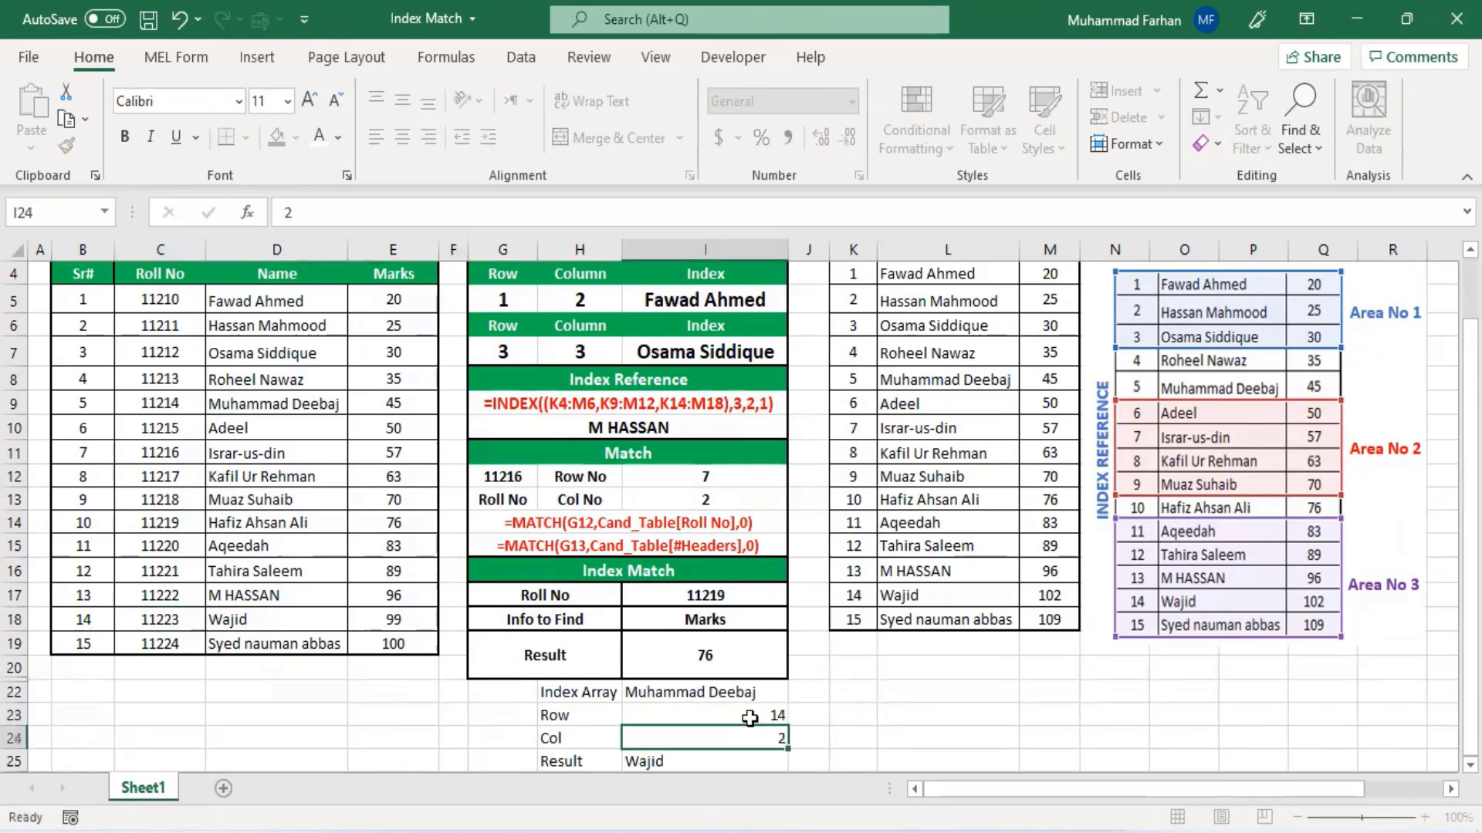
- Compare the I25 result with the name in row 14 of the Index Table
click(704, 761)
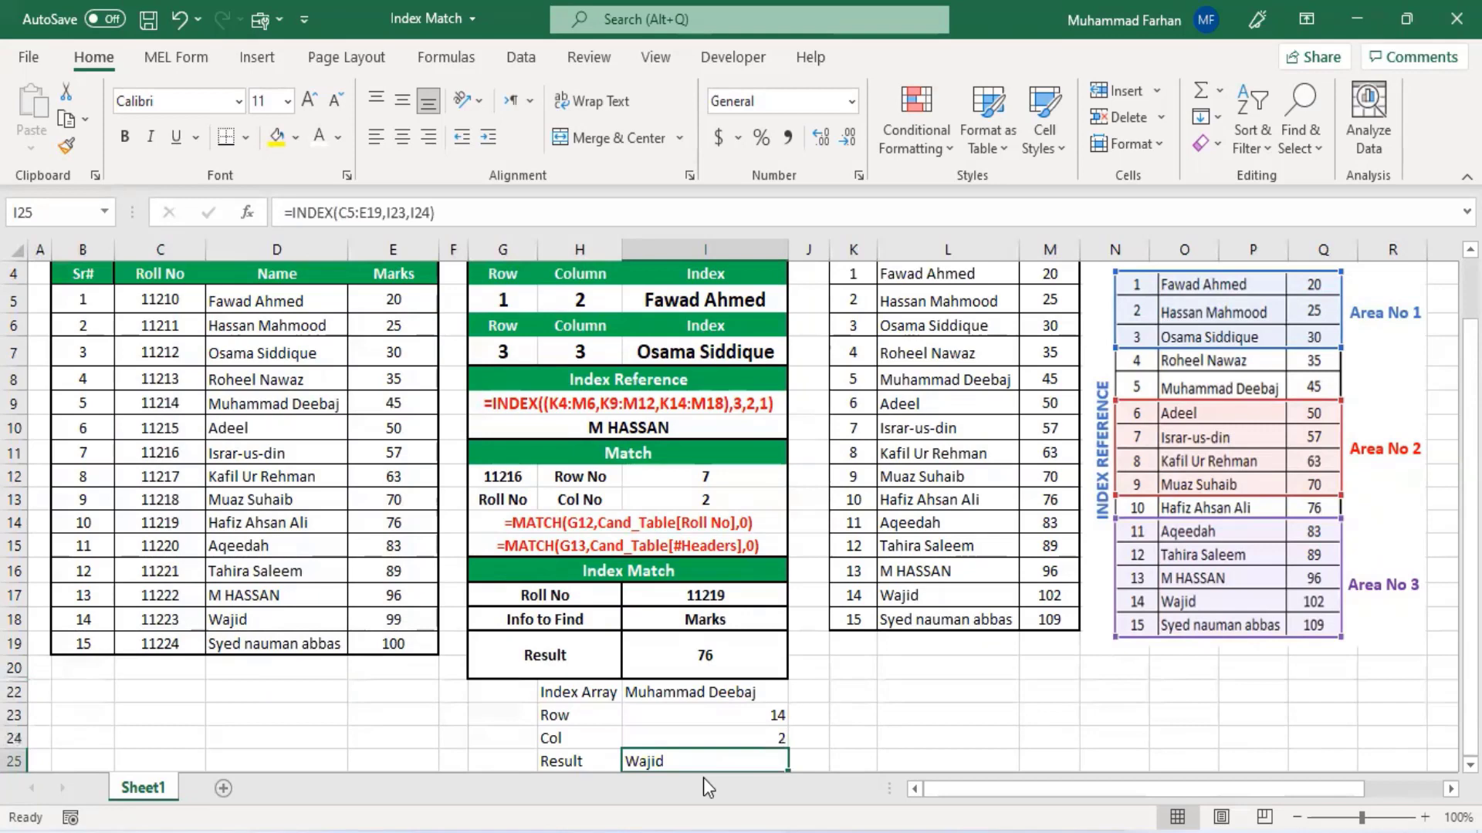
click(235, 622)
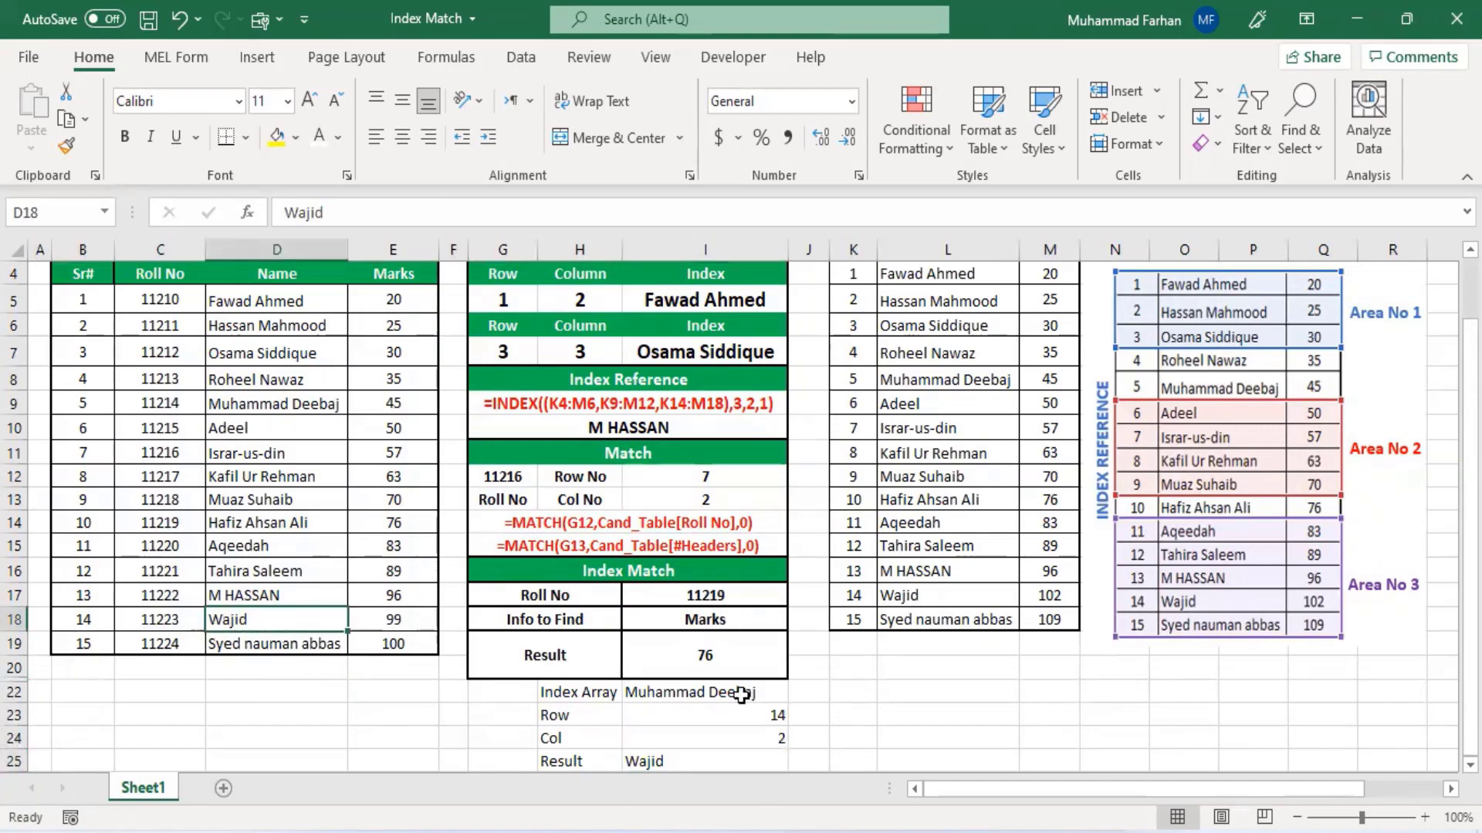
scroll(696, 721, down, 1)
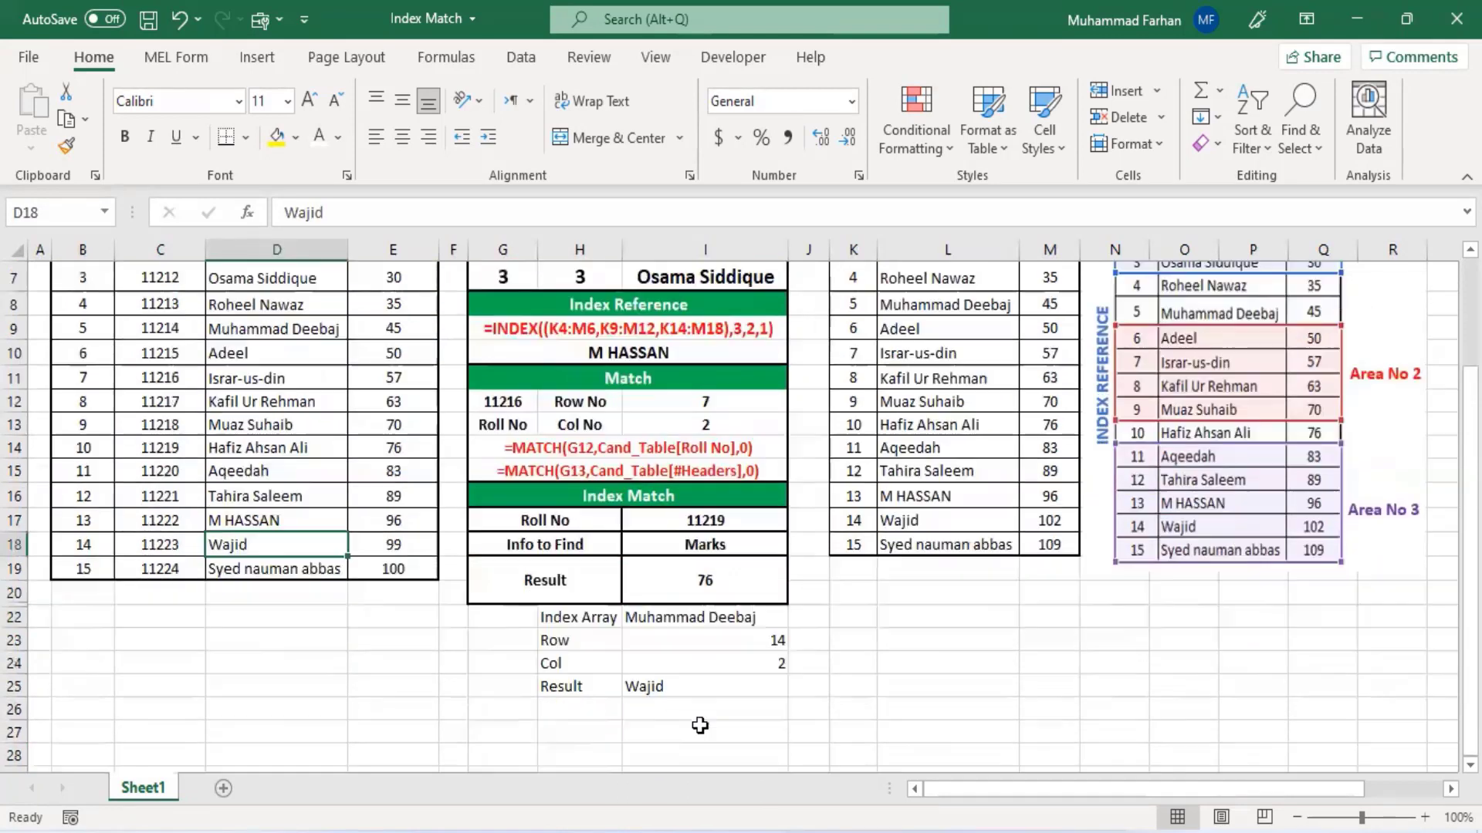
scroll(716, 685, down, 1)
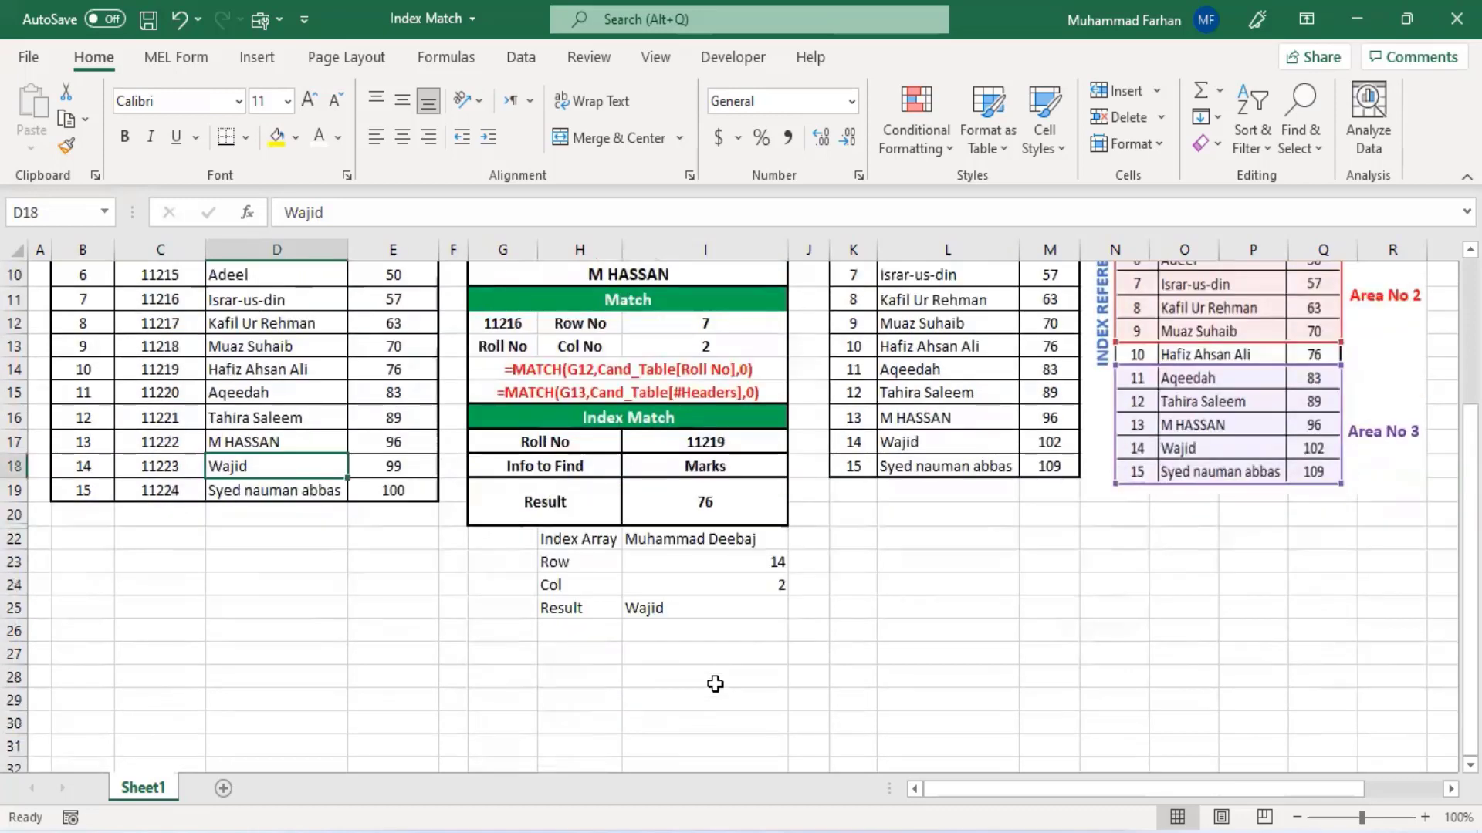
click(716, 609)
click(718, 579)
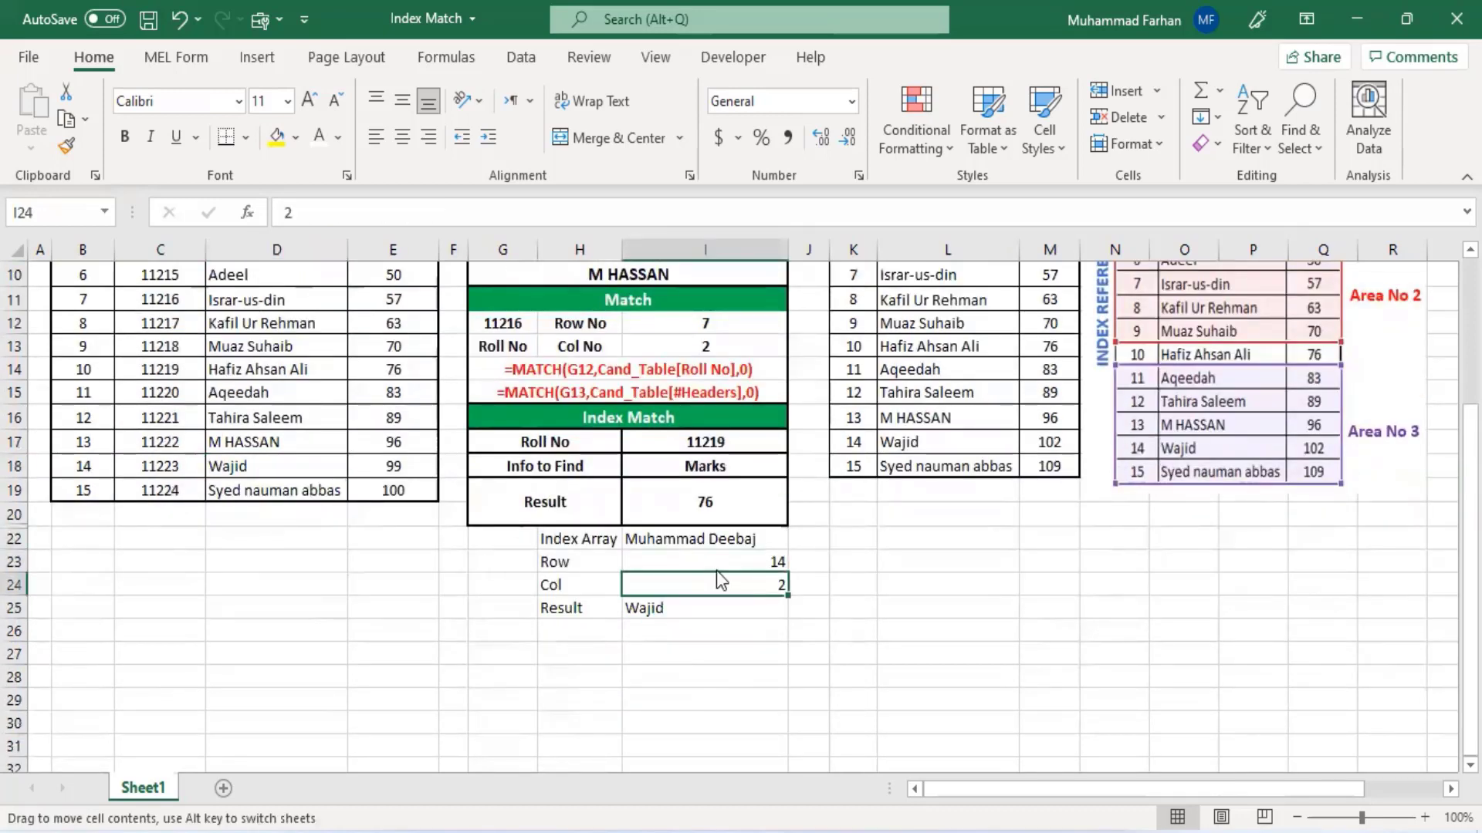
click(653, 613)
click(691, 580)
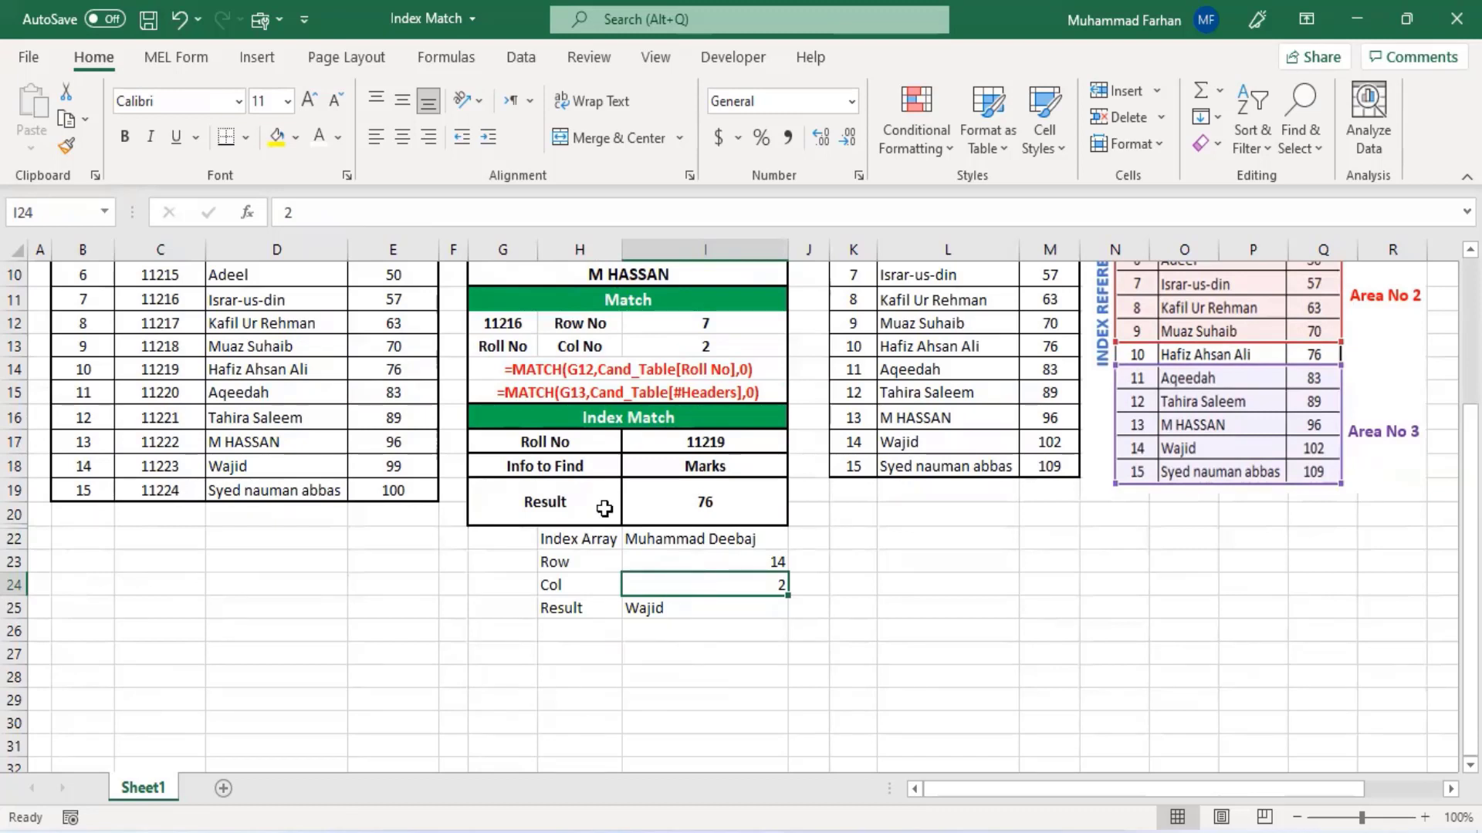
- Add the label Index Reference in cell H27, correcting its capital I
scroll(592, 627, down, 1)
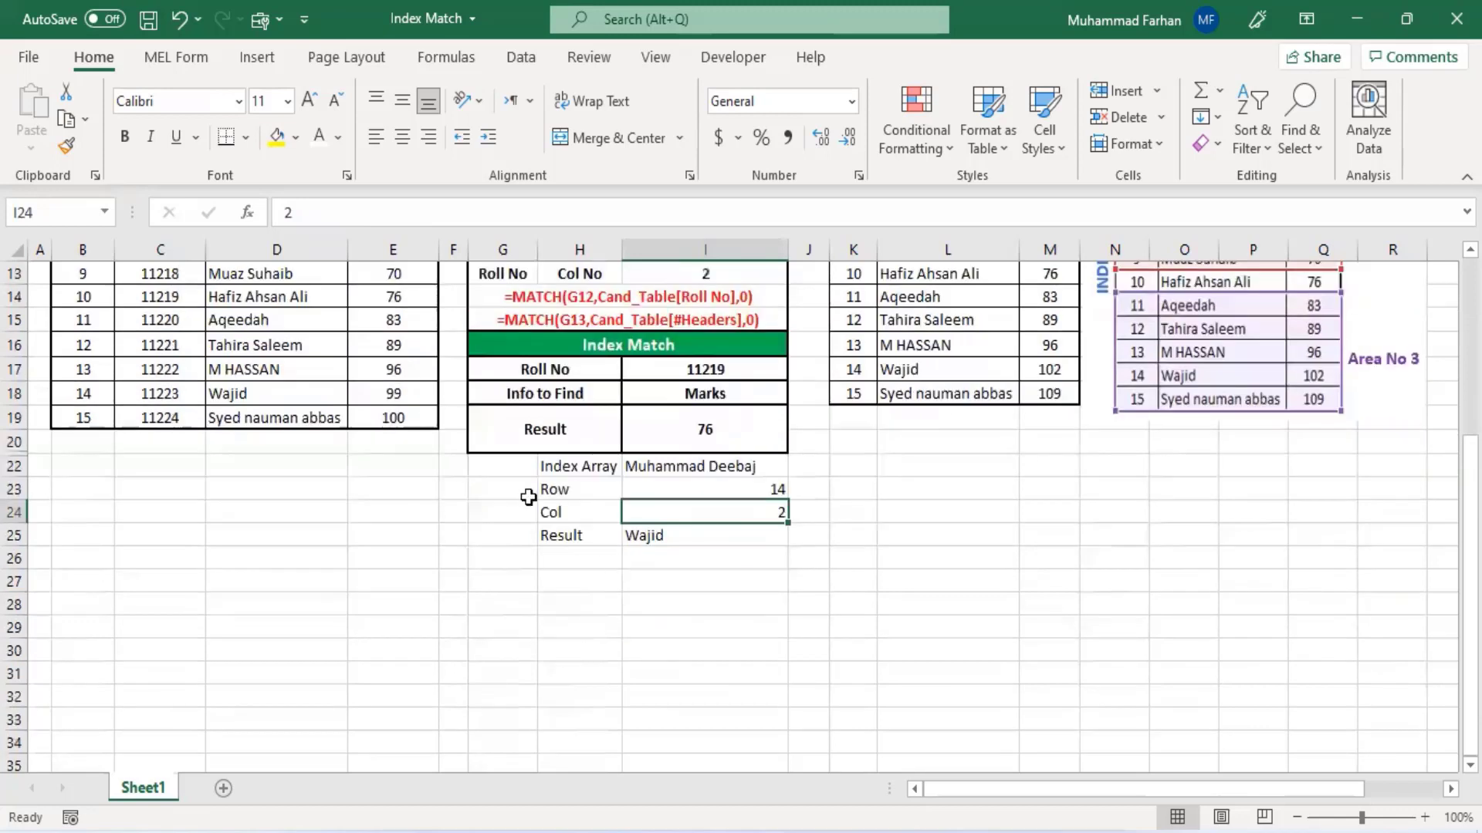
click(612, 585)
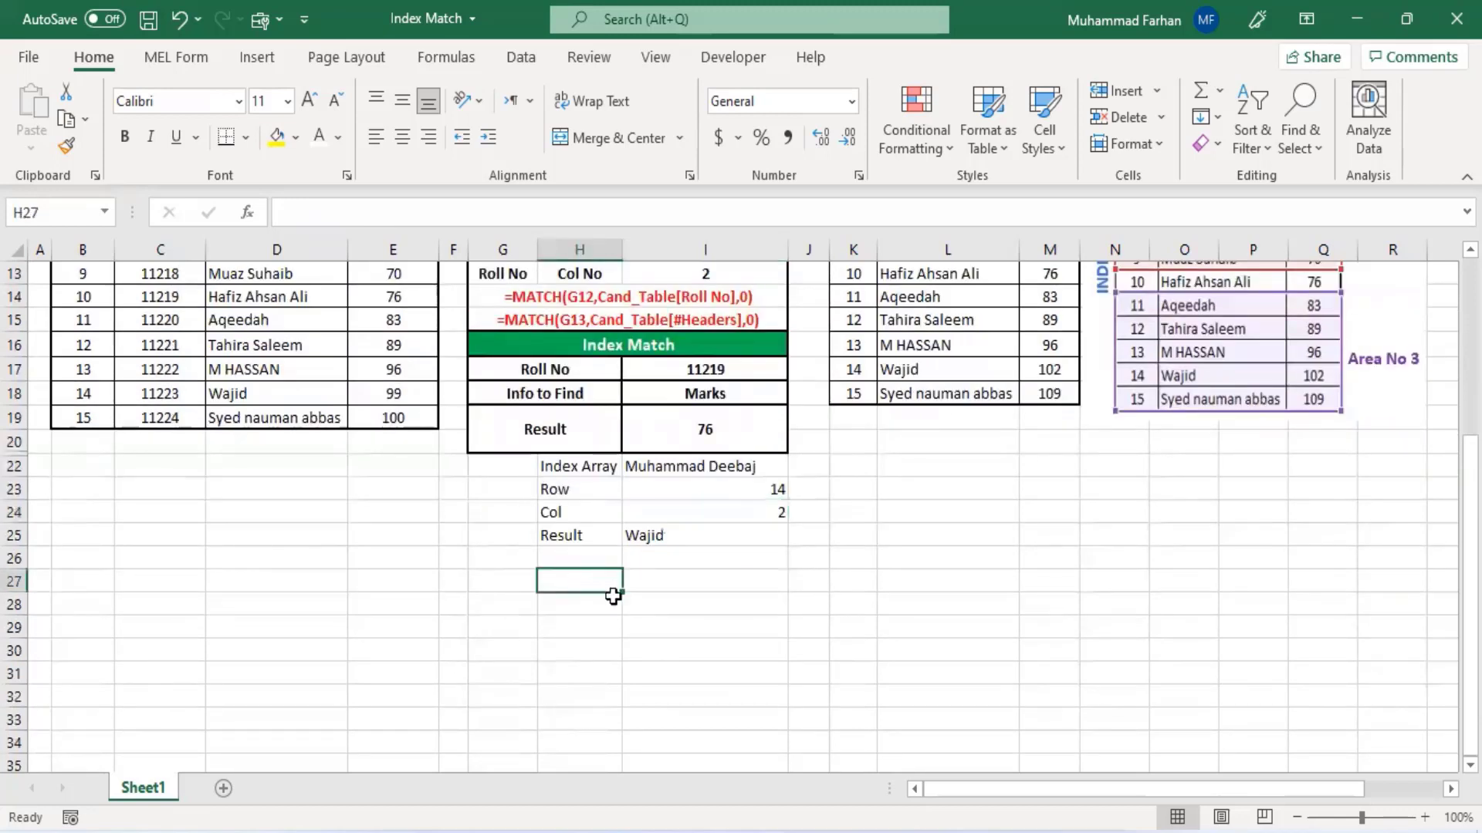
text(in)
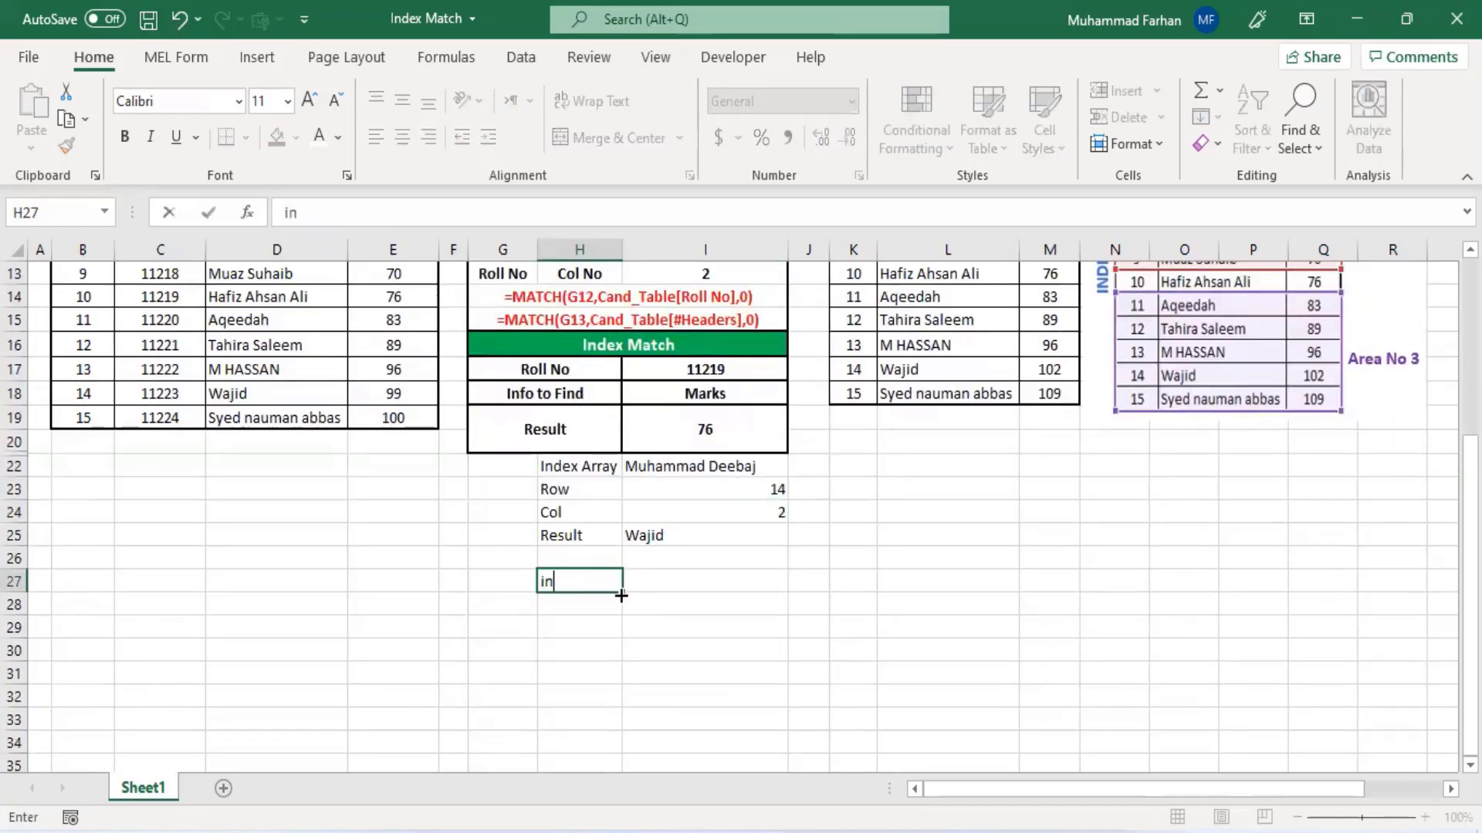
text(dex Reference)
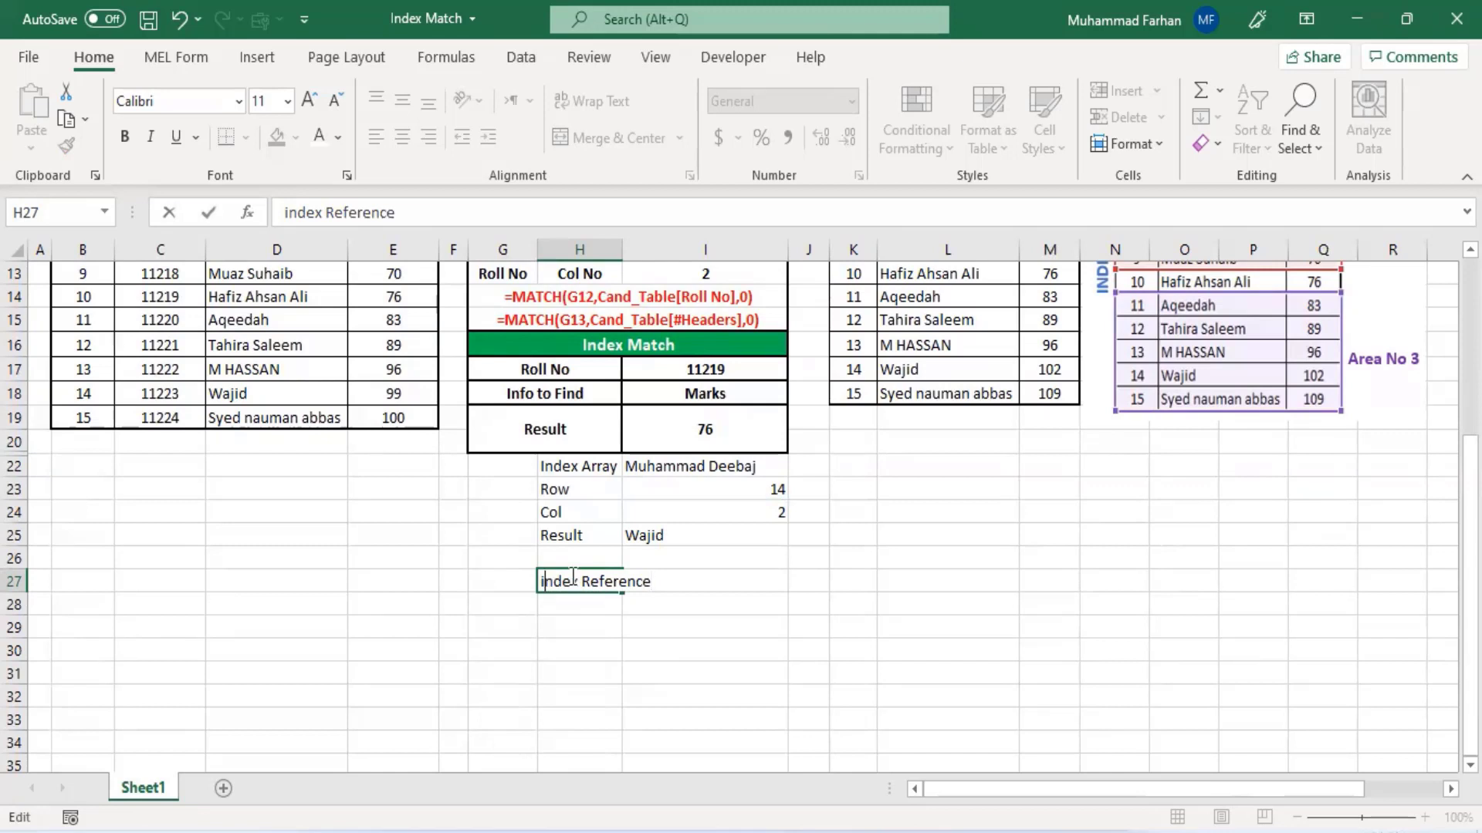
key(Delete)
text(I)
click(594, 673)
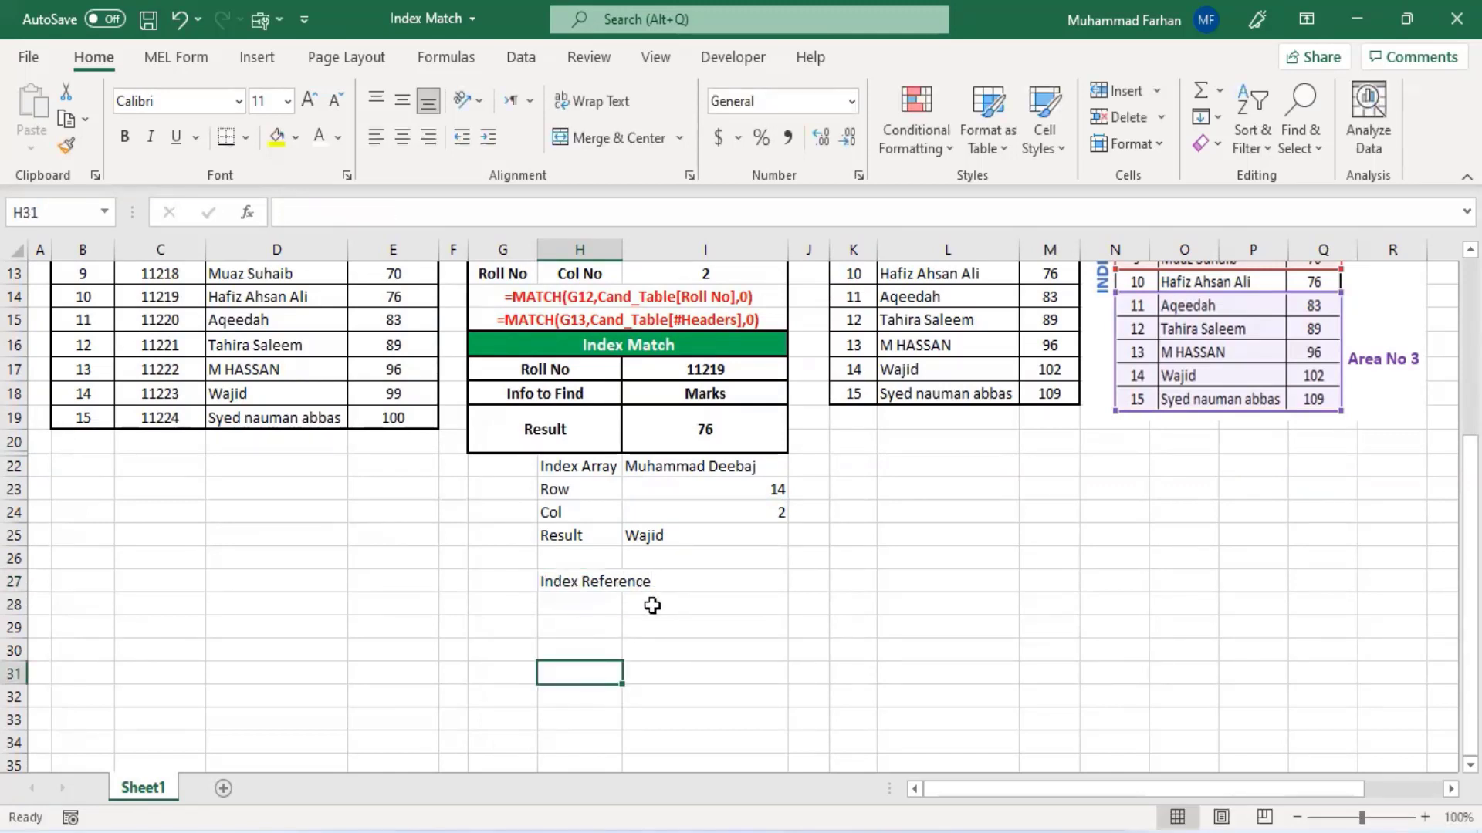
- Start an INDEX formula in I28 that references the two ranges B5:E10 and B14:E19
click(600, 608)
click(685, 605)
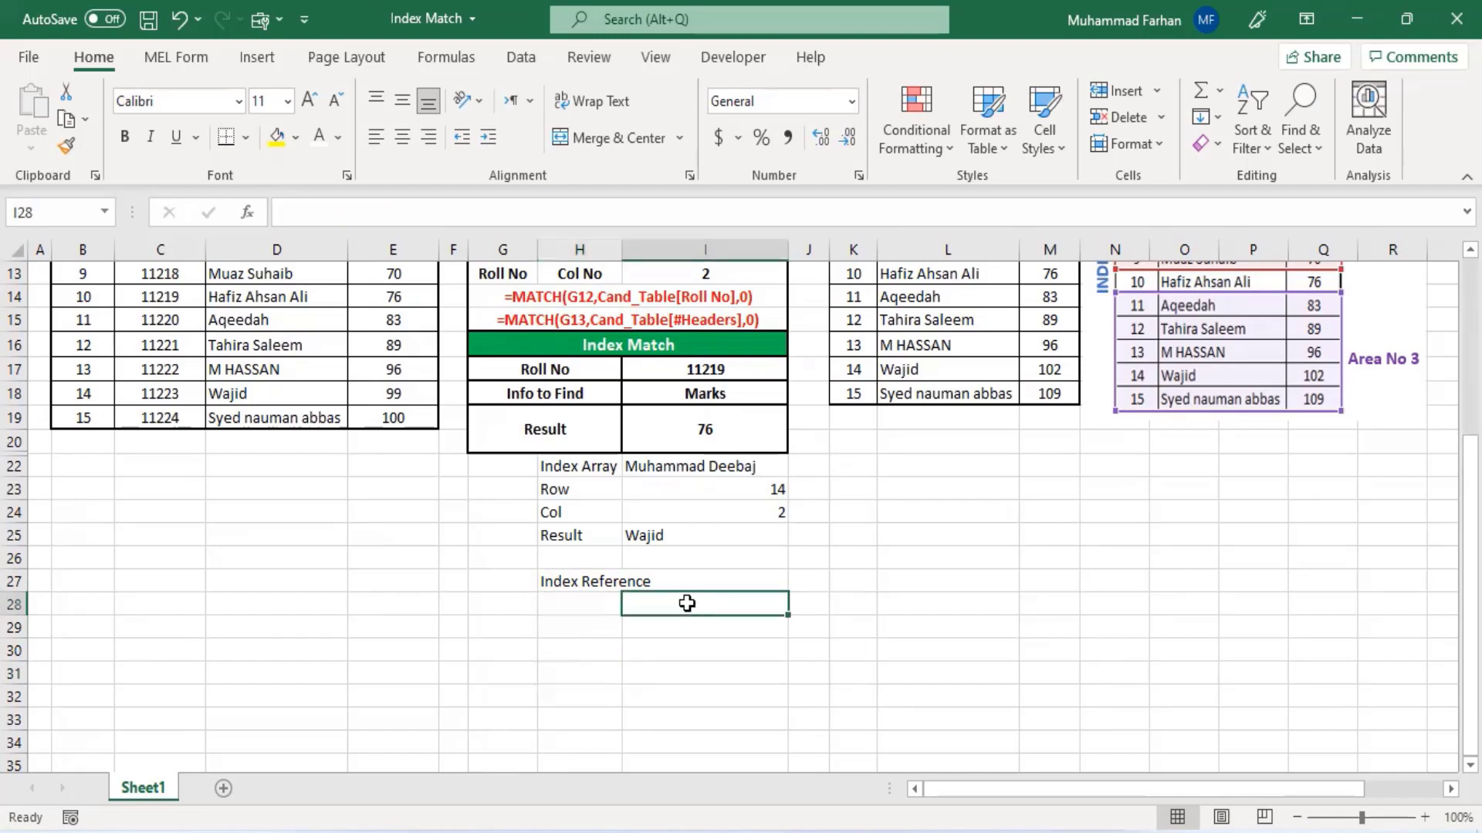
text(=)
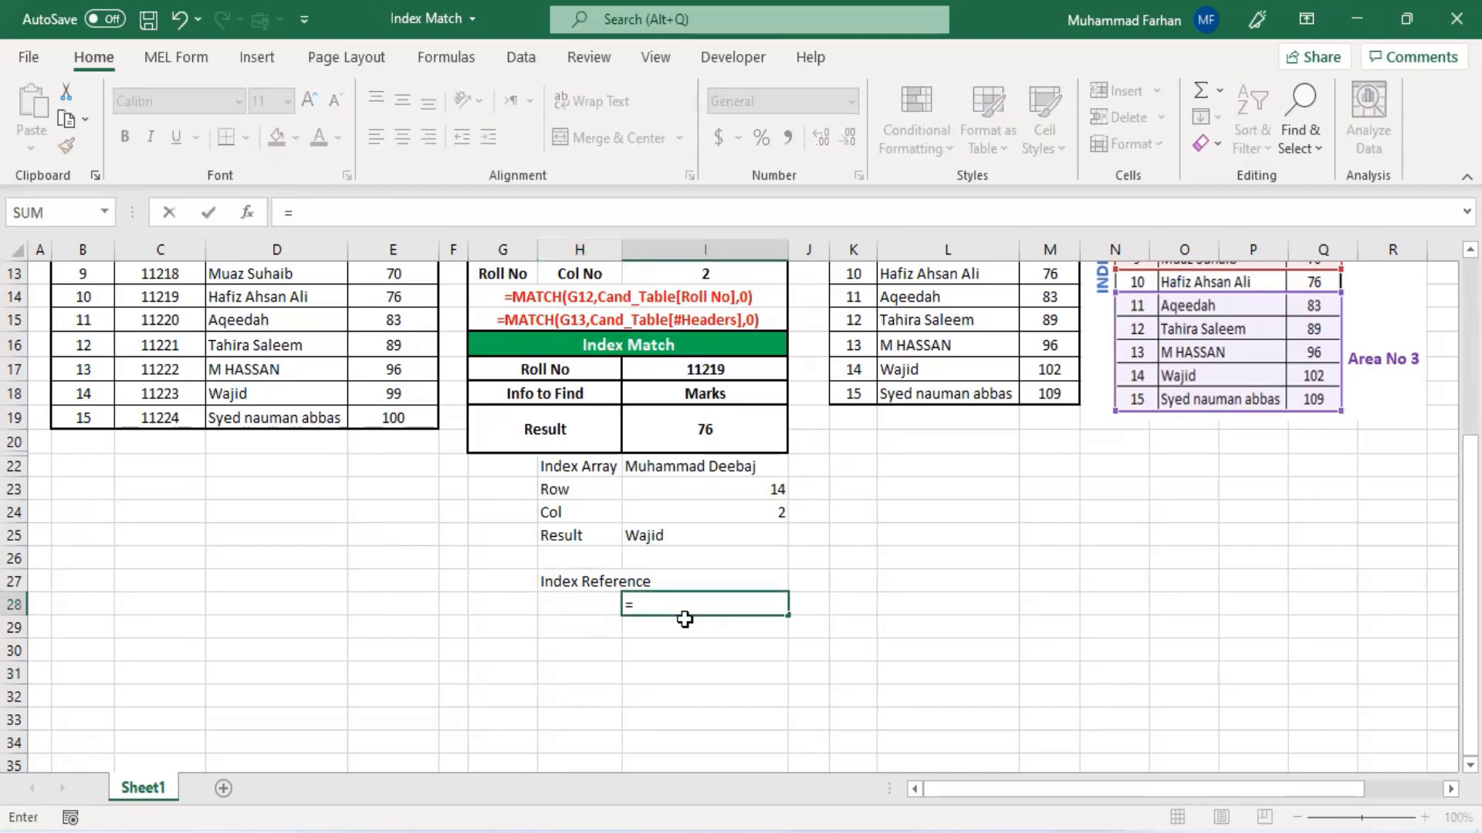
text(index)
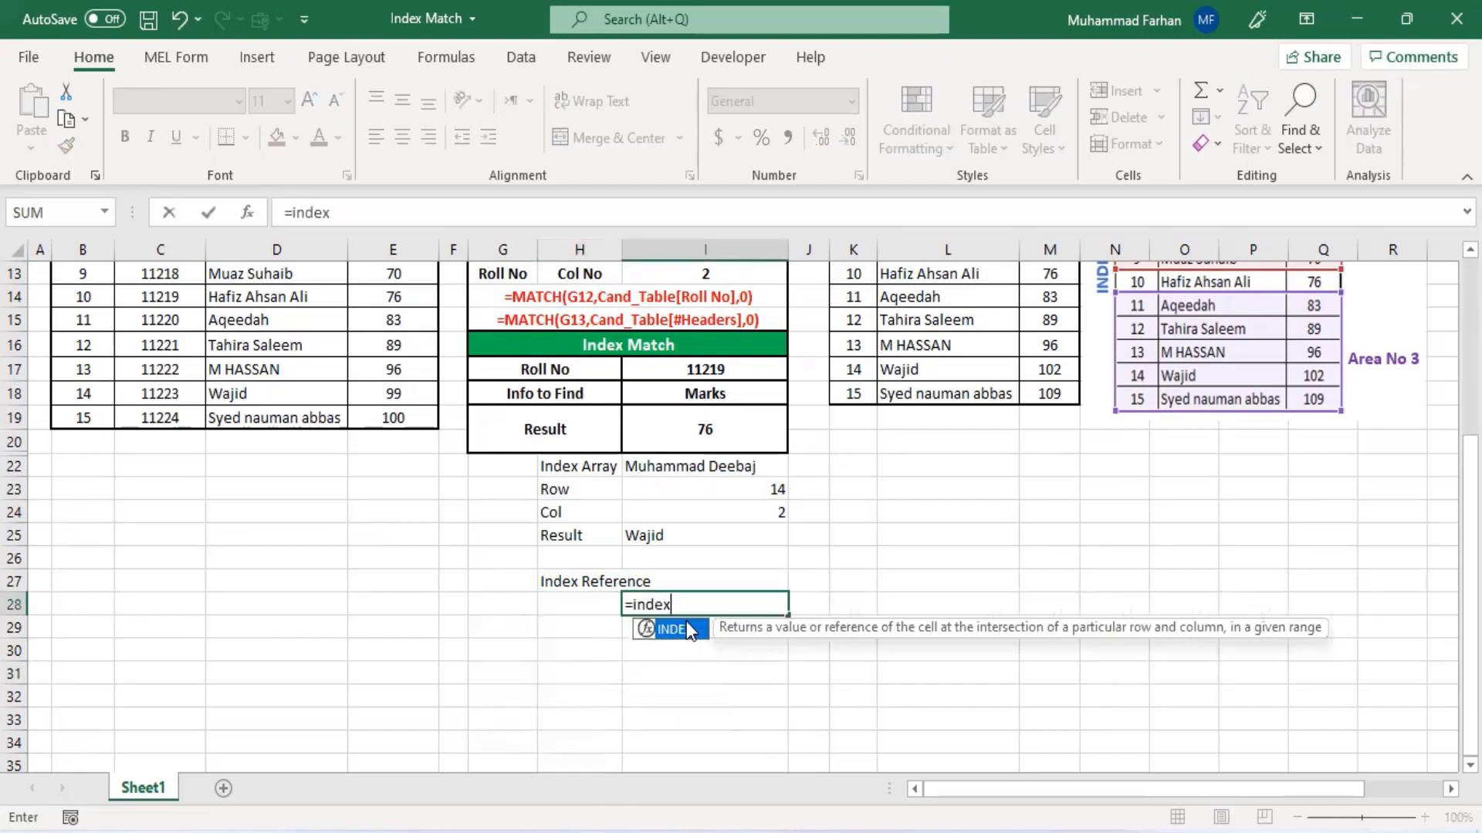
text(()
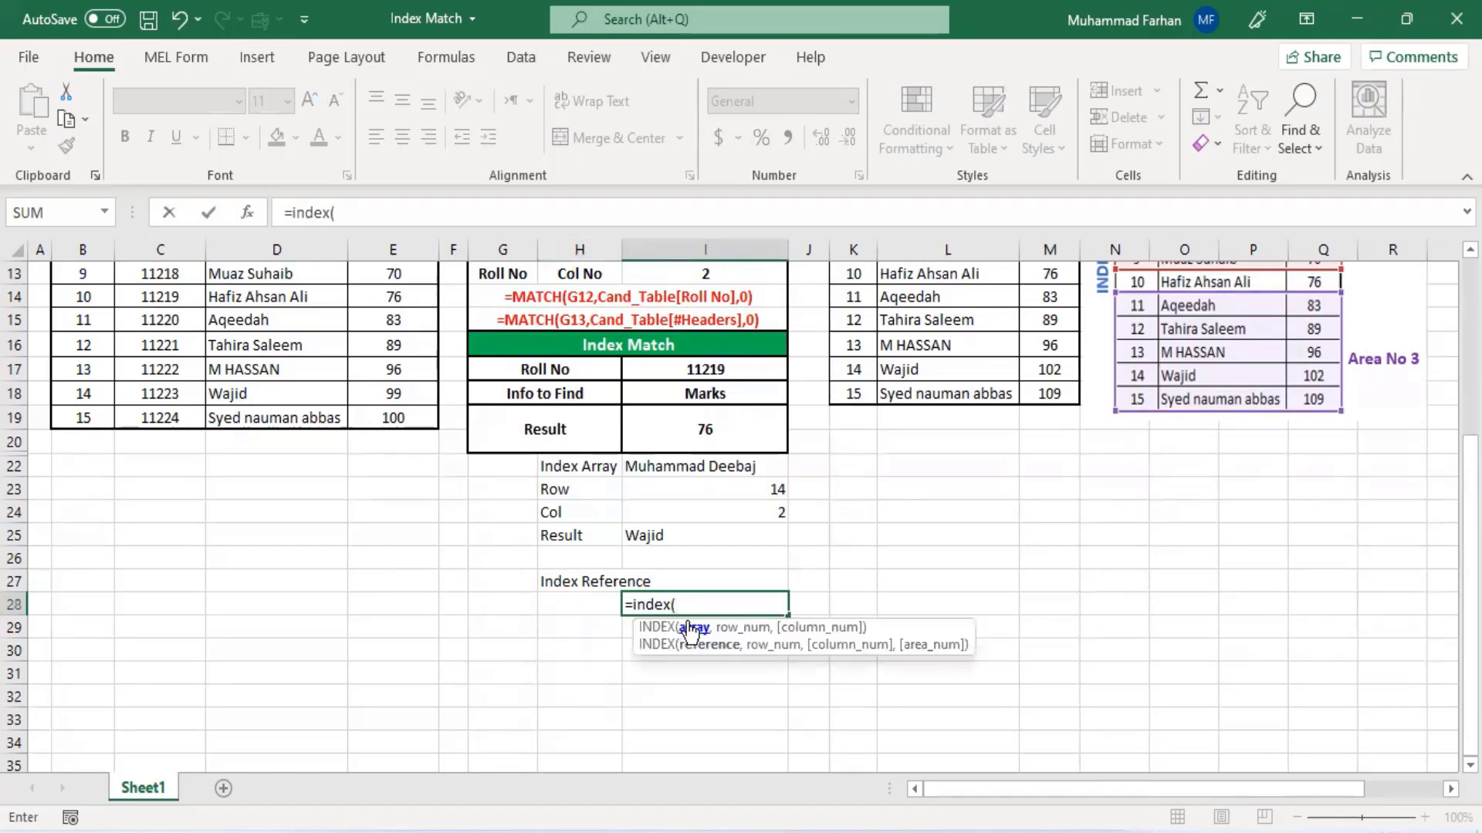
scroll(705, 668, up, 3)
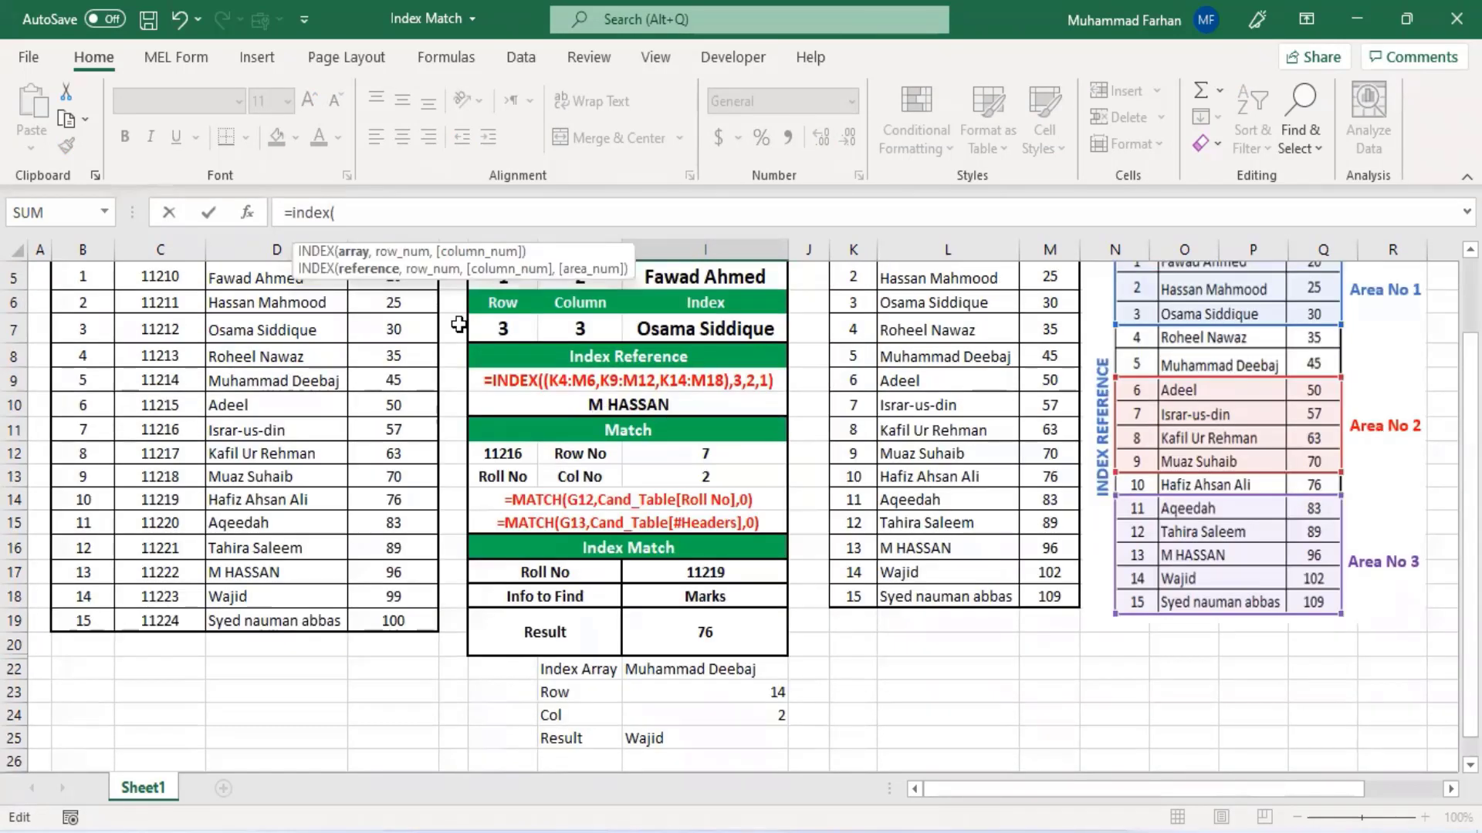
scroll(367, 398, up, 2)
drag(115, 386, 398, 525)
text(,)
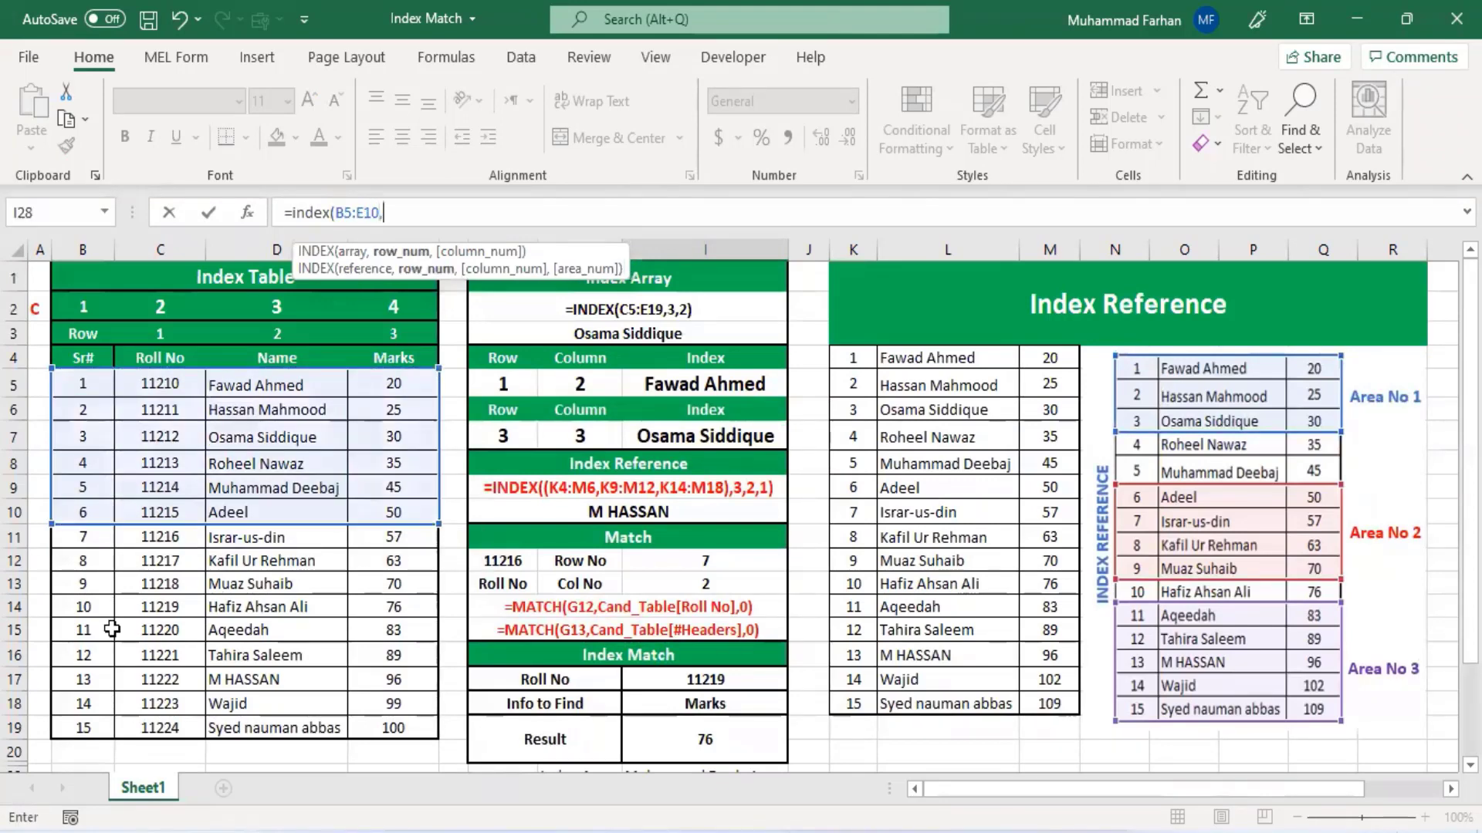
drag(85, 607, 398, 728)
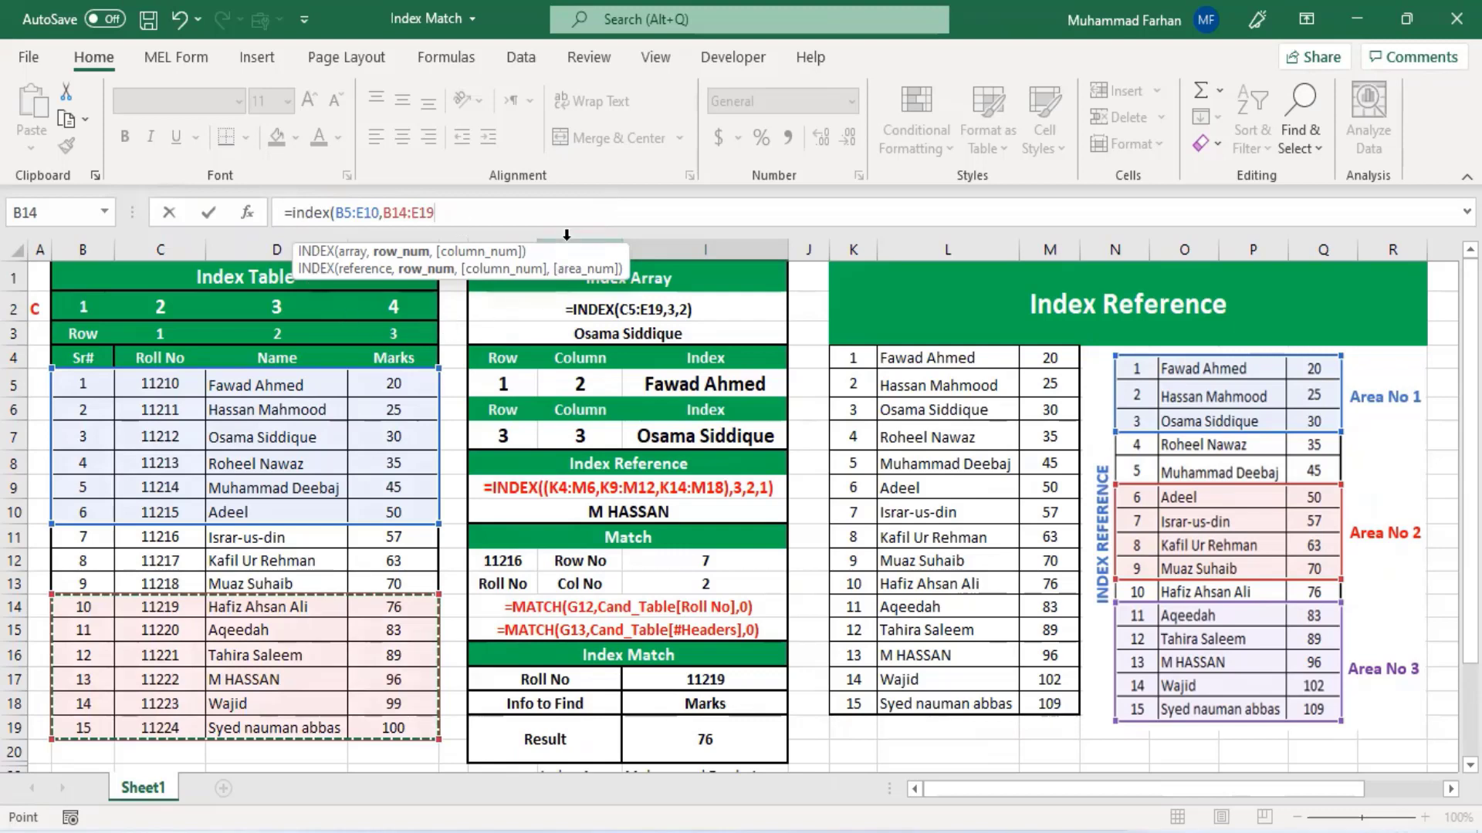
text(),)
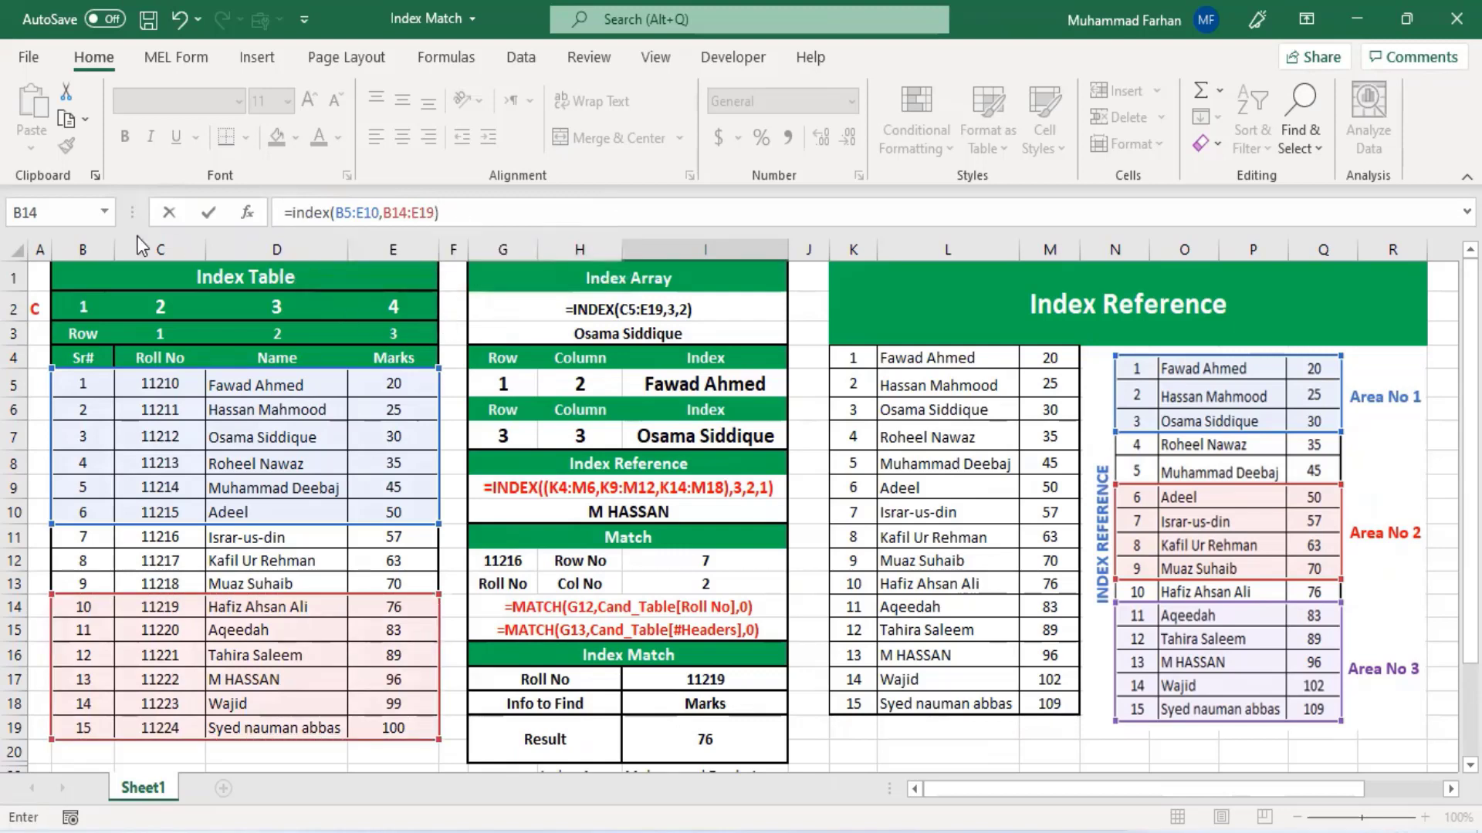
- Wrap both ranges in parentheses and complete the I28 formula with row 3, column 2 and area 2
click(338, 216)
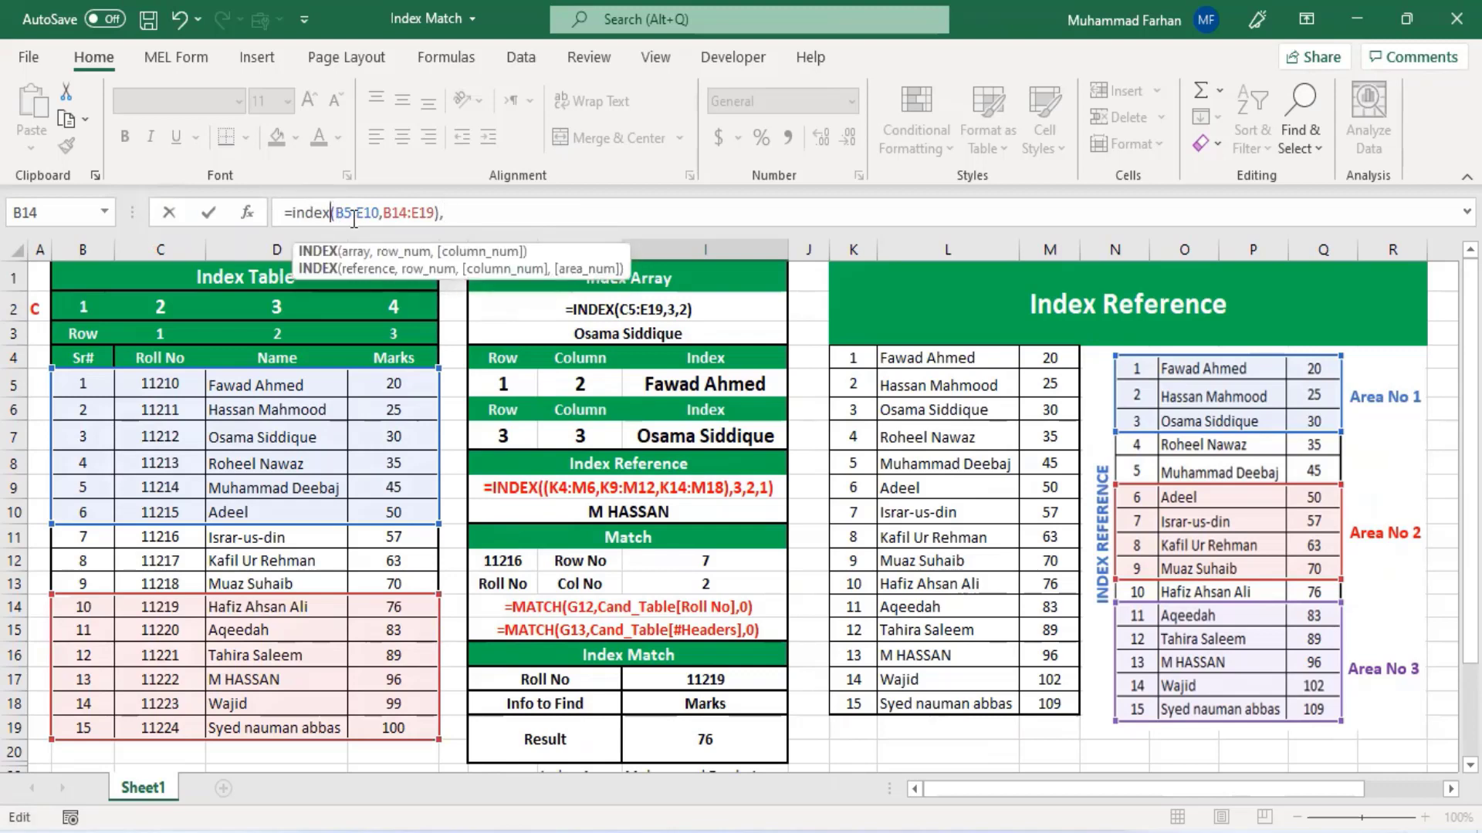
text(()
click(460, 210)
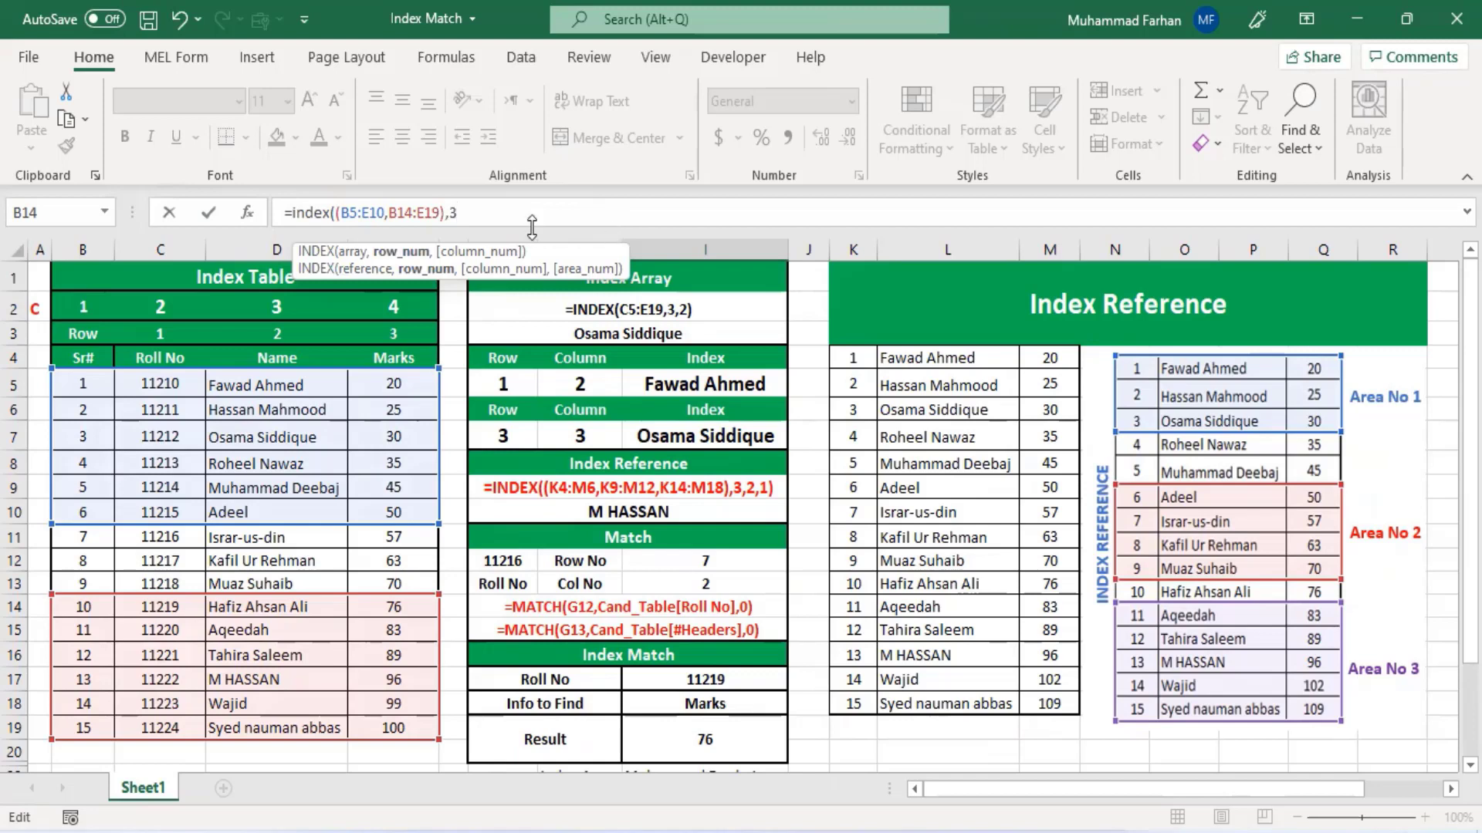
text(3,2.)
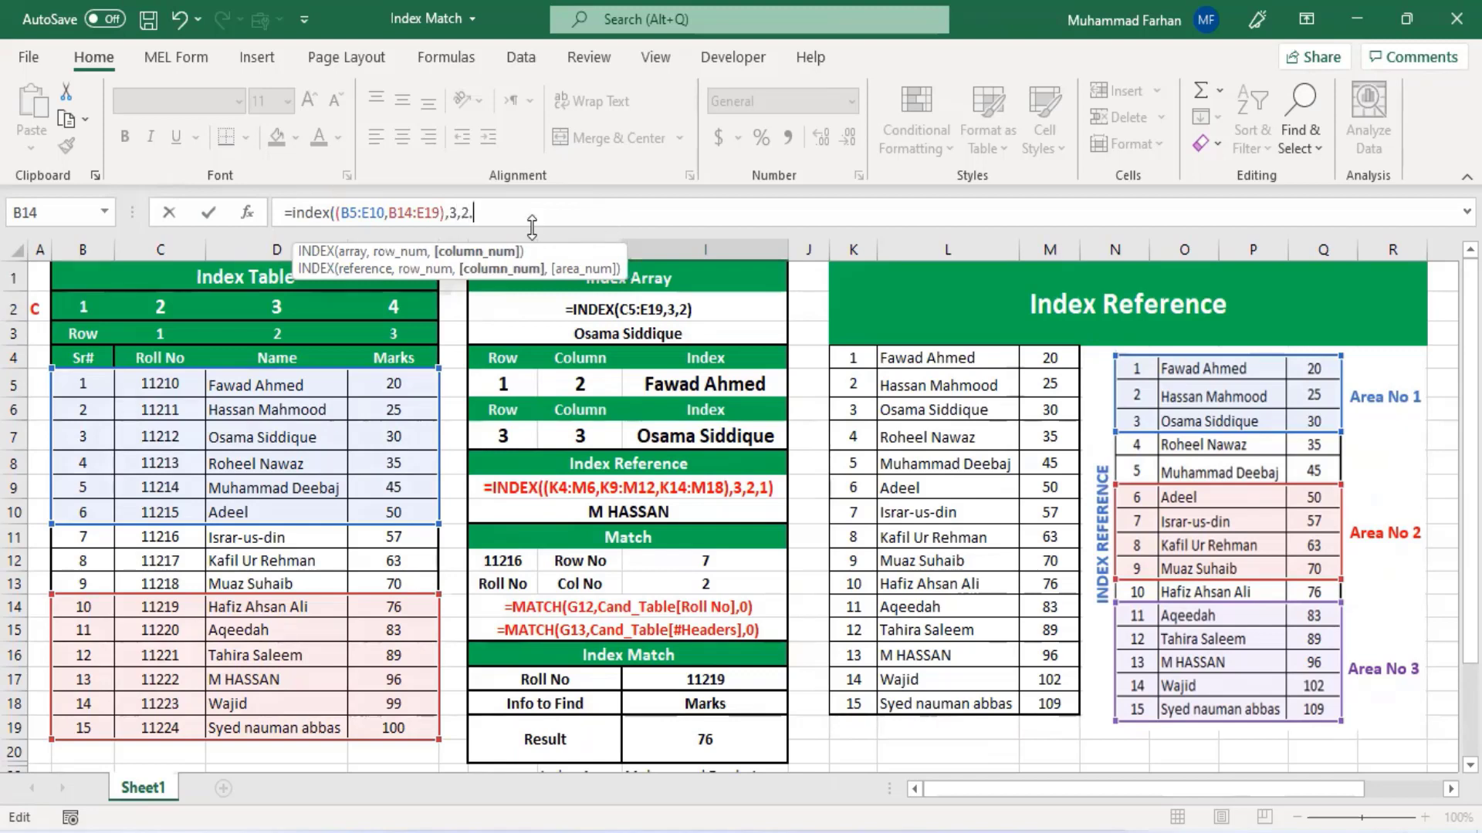
key(BackSpace)
text(,2)
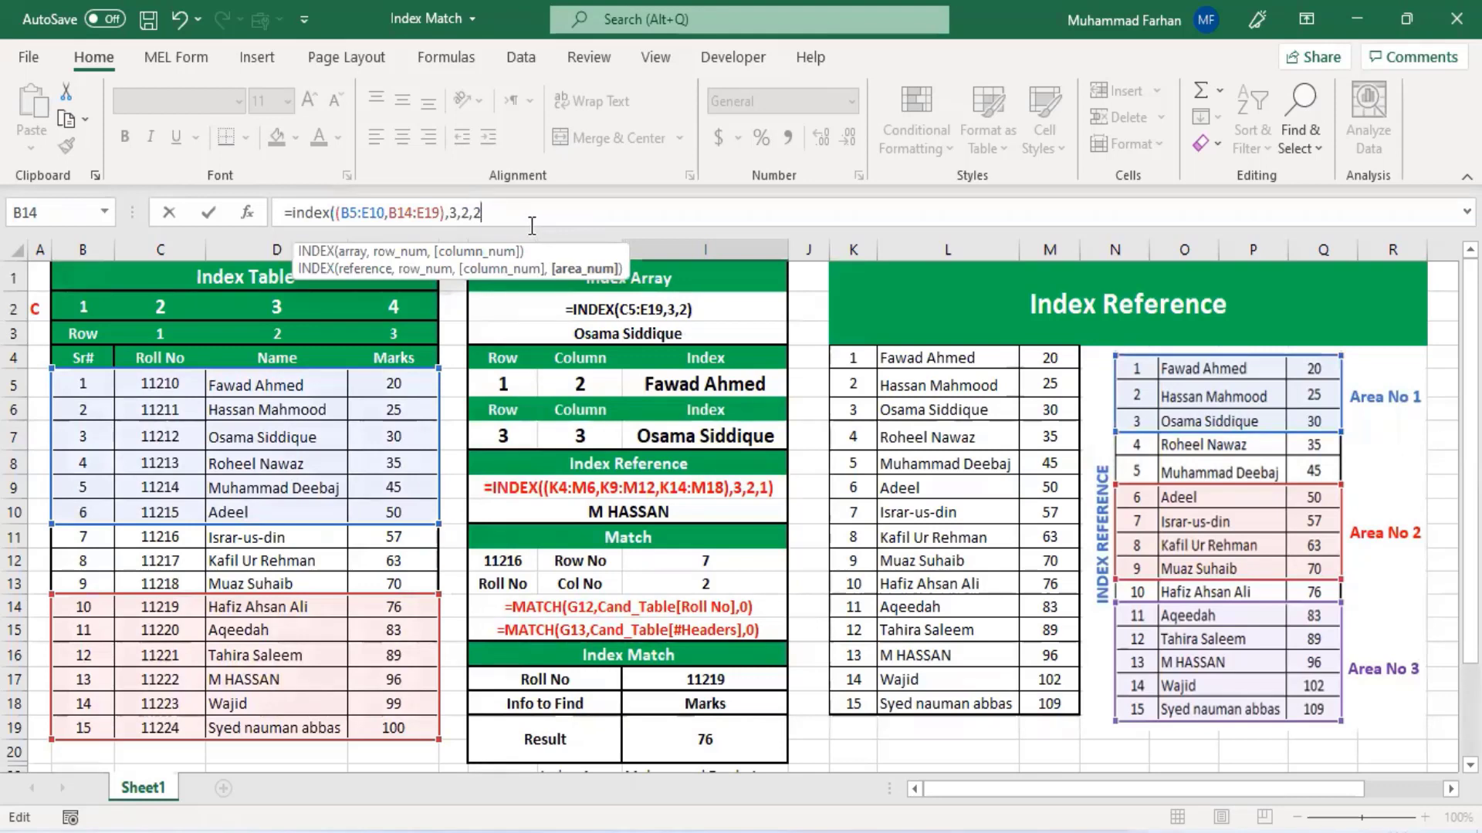
text())
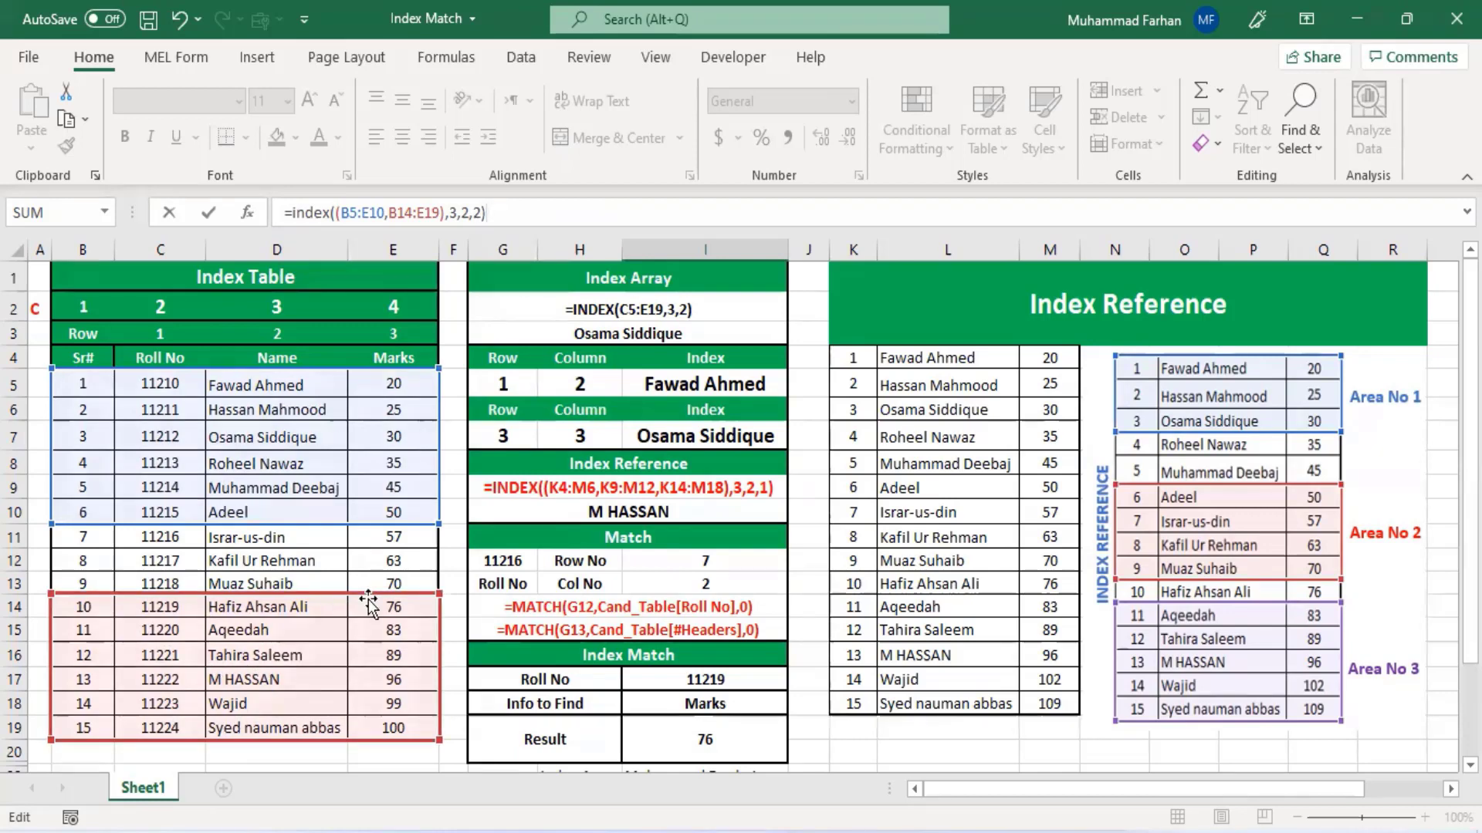
key(Return)
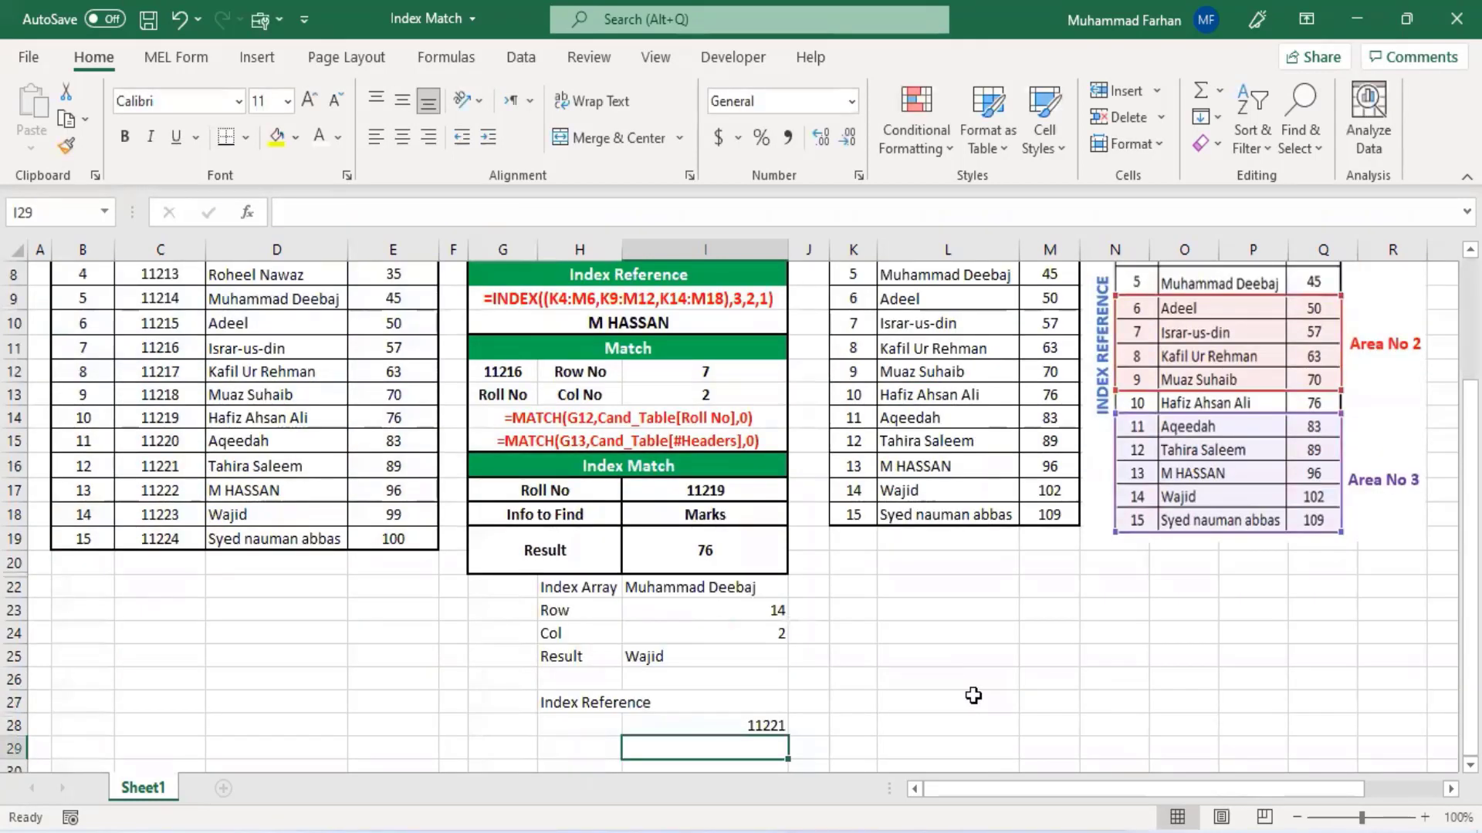
- Remove the column argument from the I28 formula, leaving row 3 and area 2
click(767, 723)
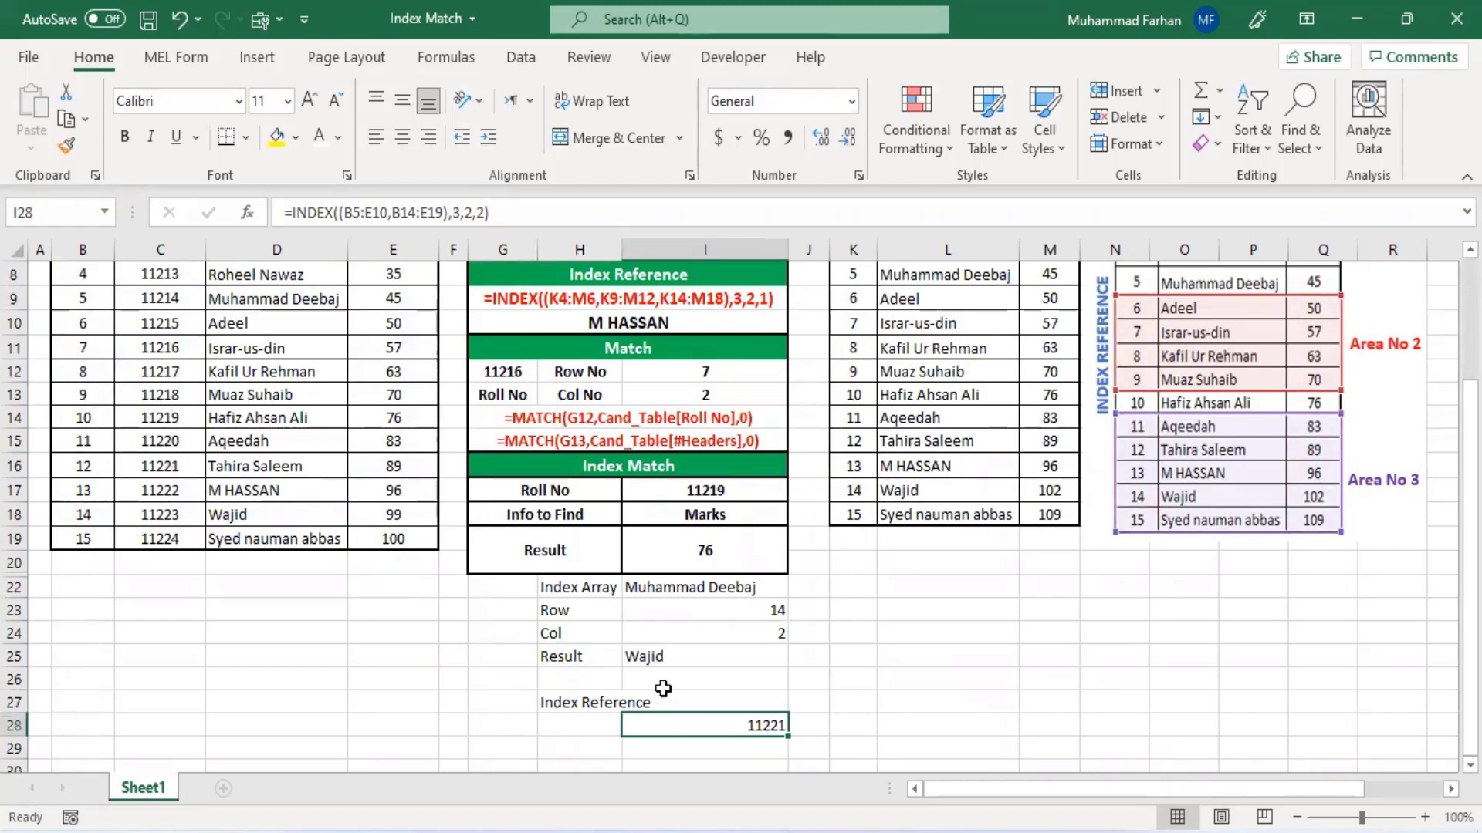
scroll(137, 461, up, 2)
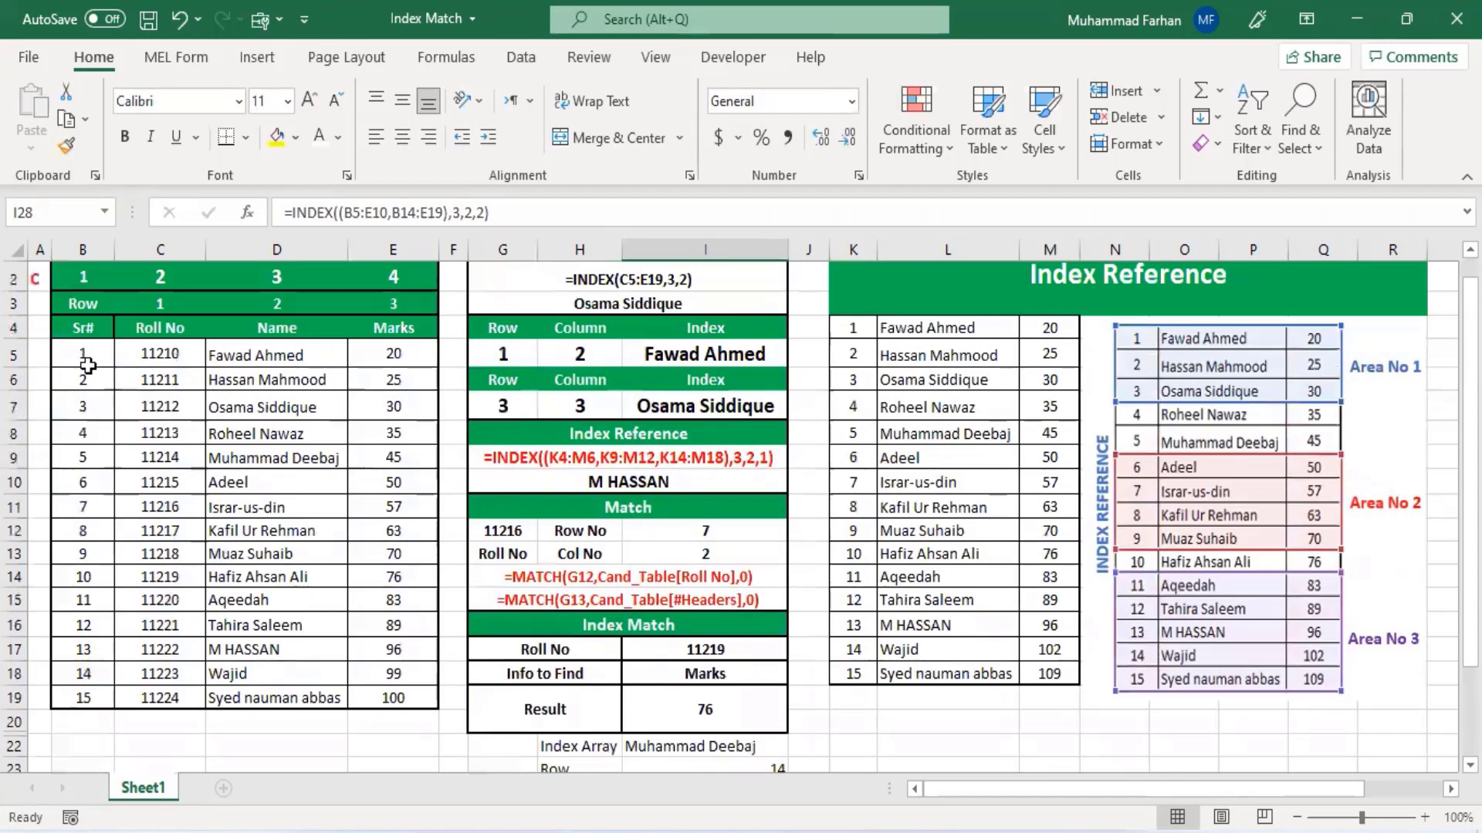
scroll(555, 706, down, 1)
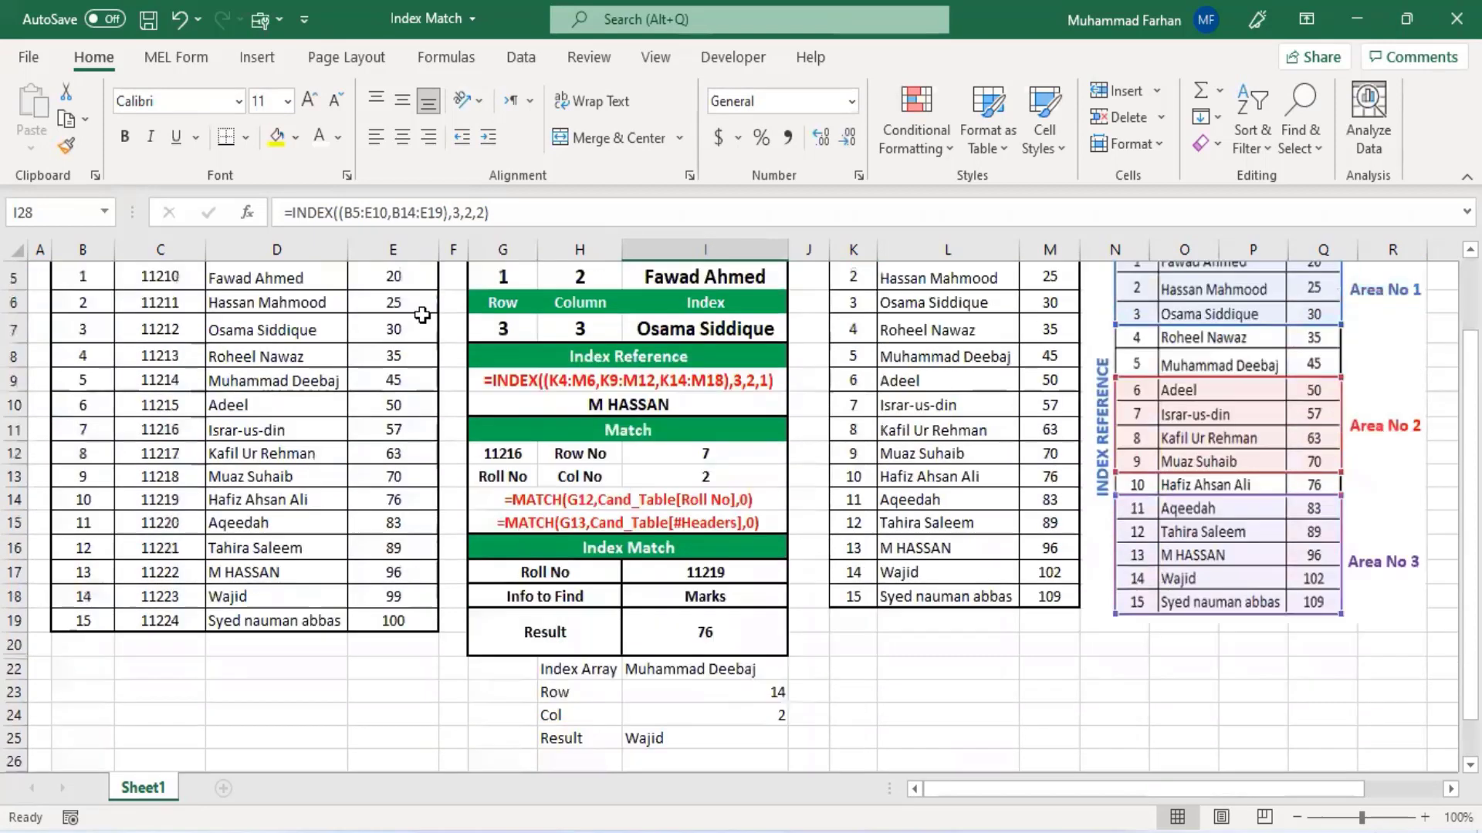
click(469, 212)
key(BackSpace)
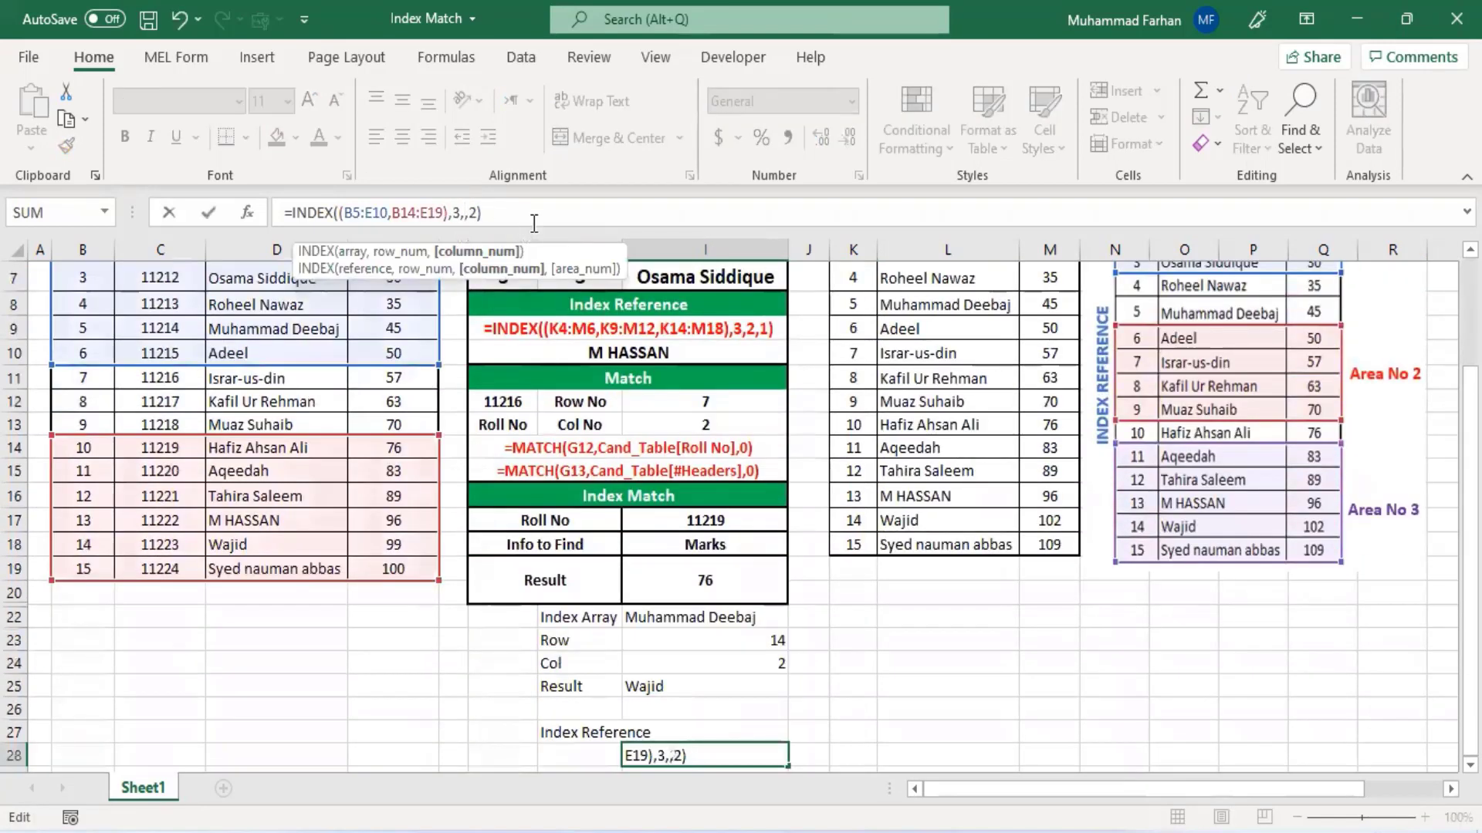
key(Return)
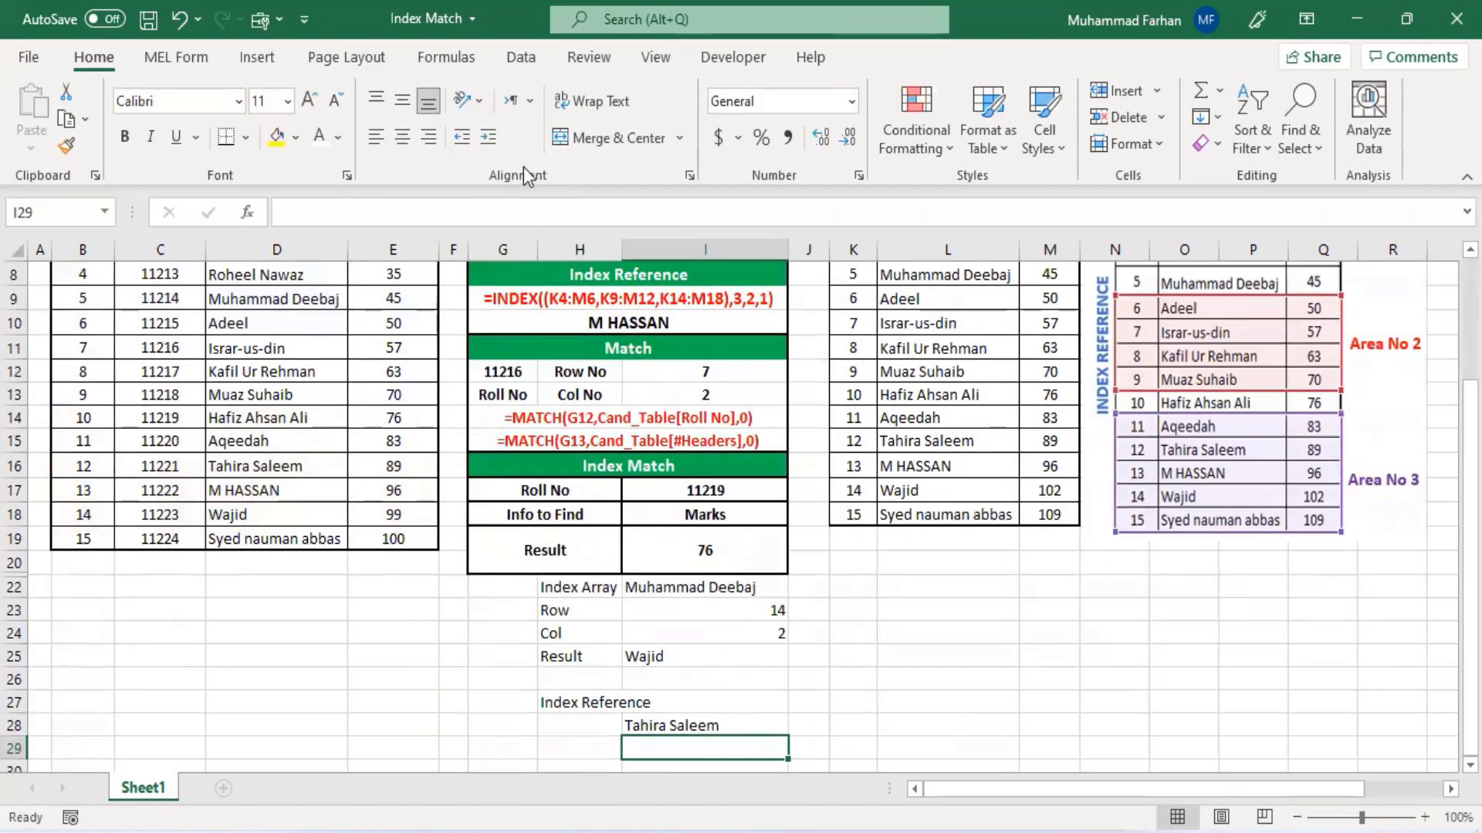
- Set the column argument of the I28 formula to 4
click(708, 725)
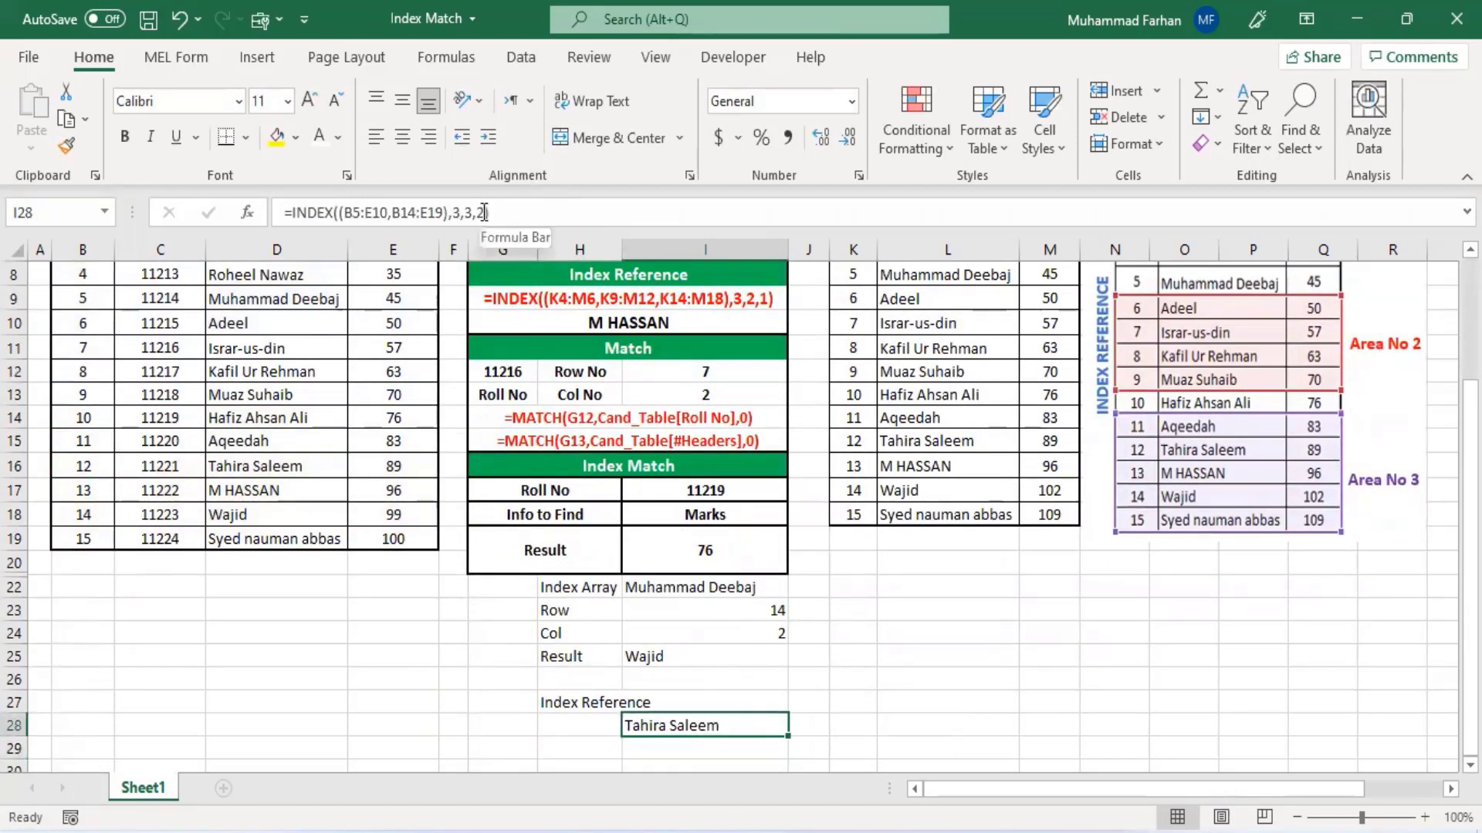
click(476, 213)
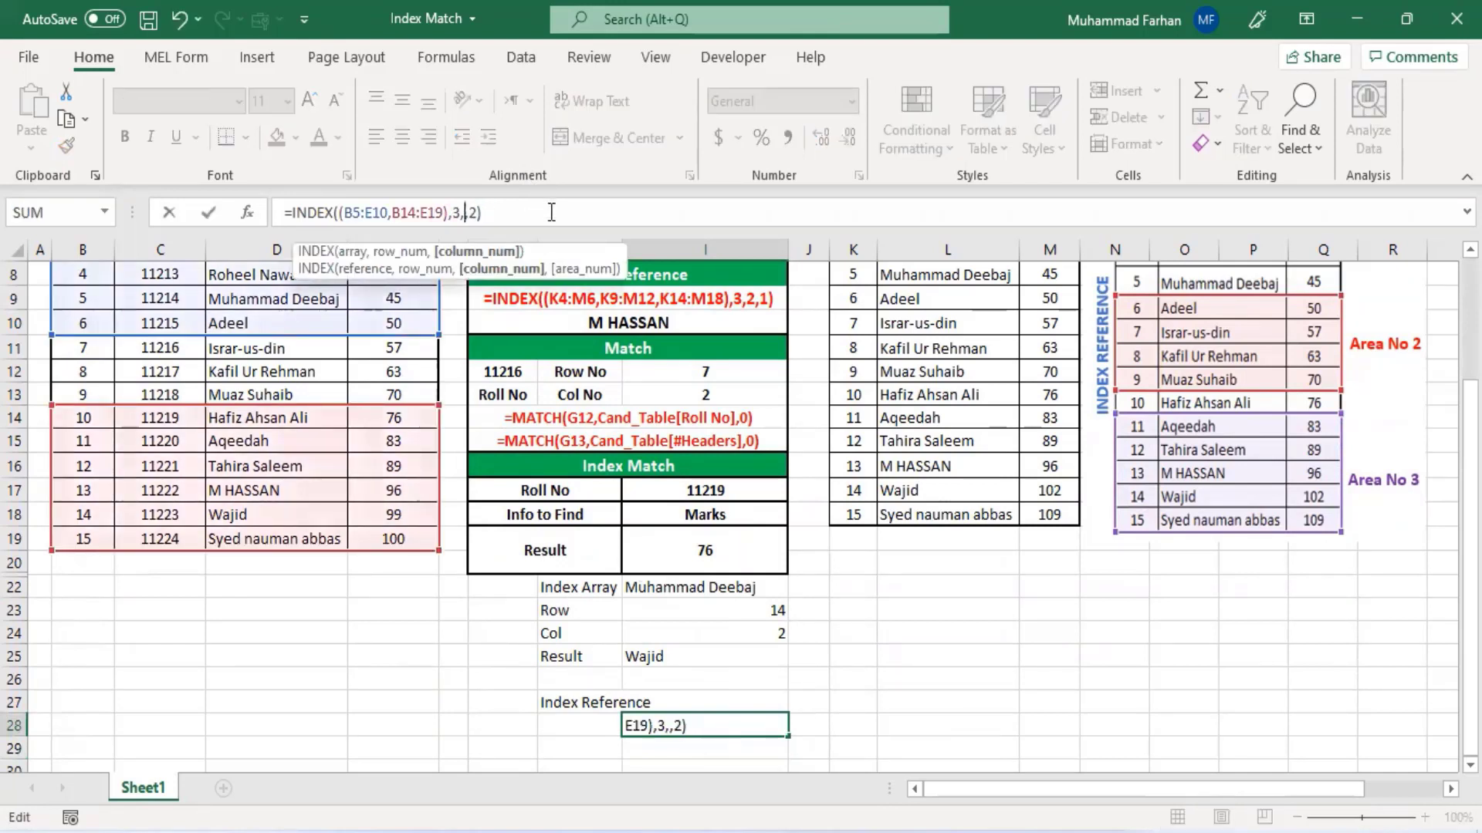
text(4)
key(Return)
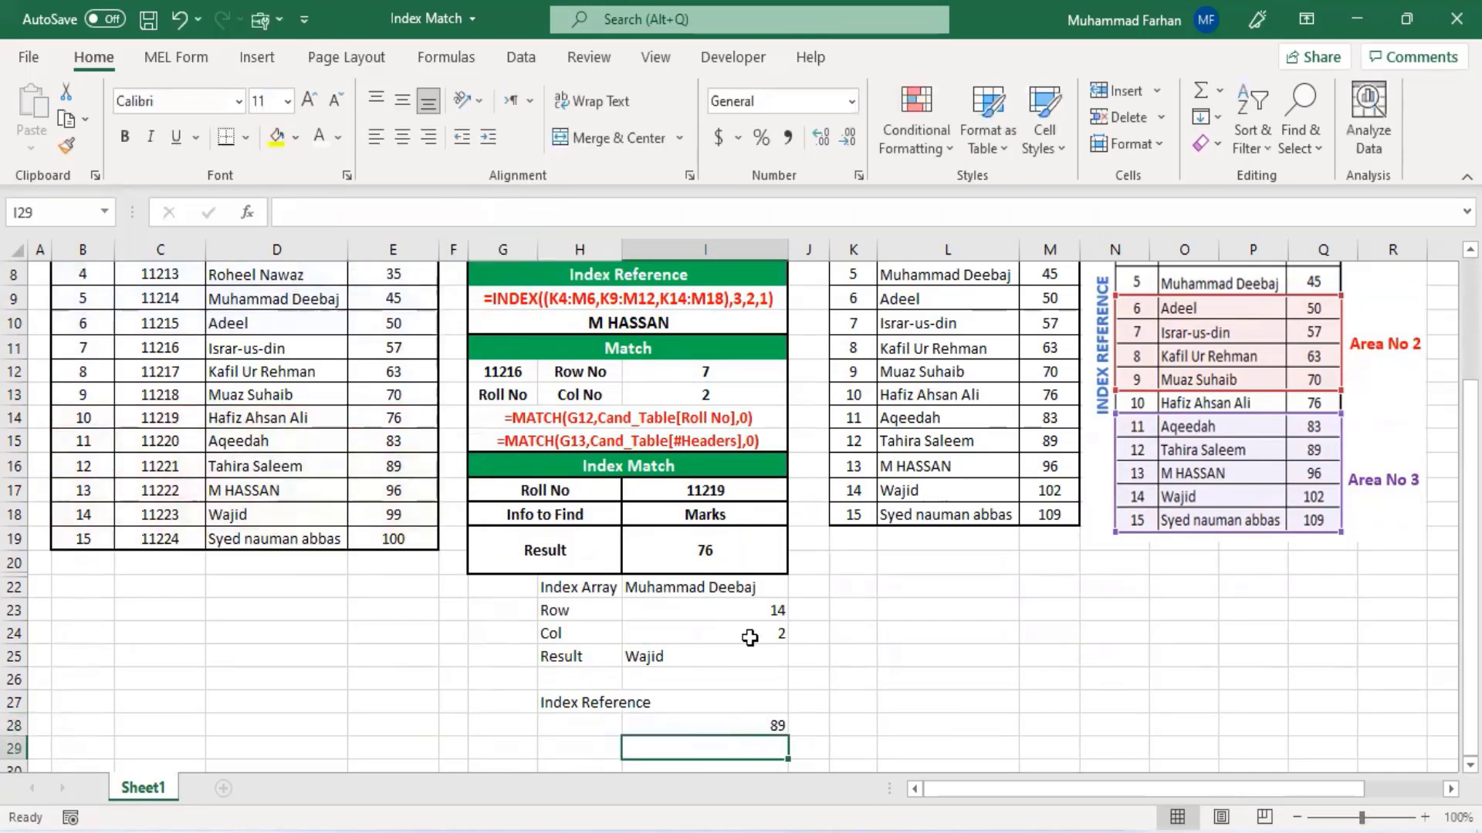
- Compare the I28 result with the Index Table and review the earlier INDEX formulas in G3 and G10
click(727, 719)
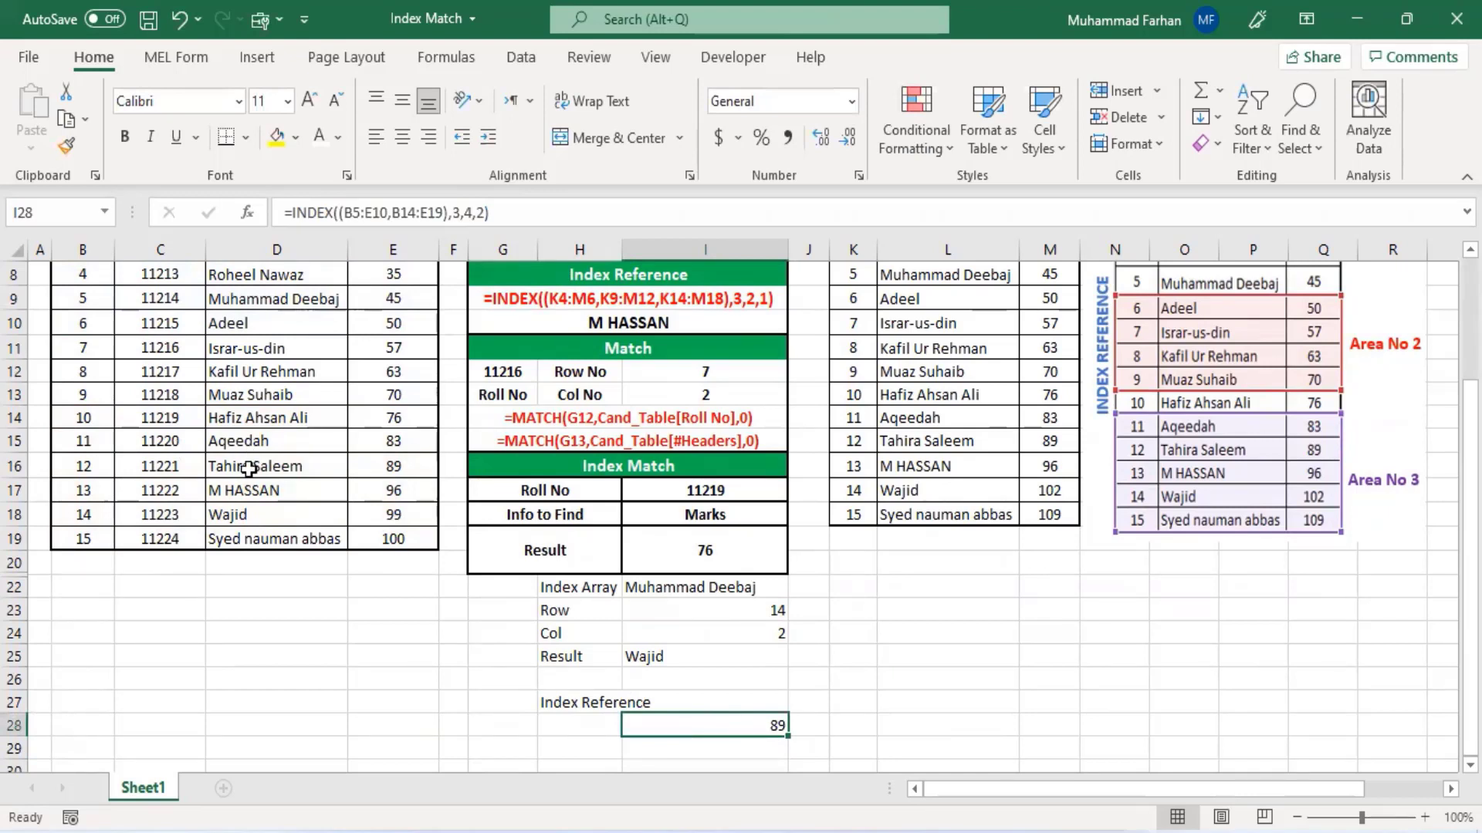
click(247, 469)
click(374, 470)
click(710, 723)
click(641, 591)
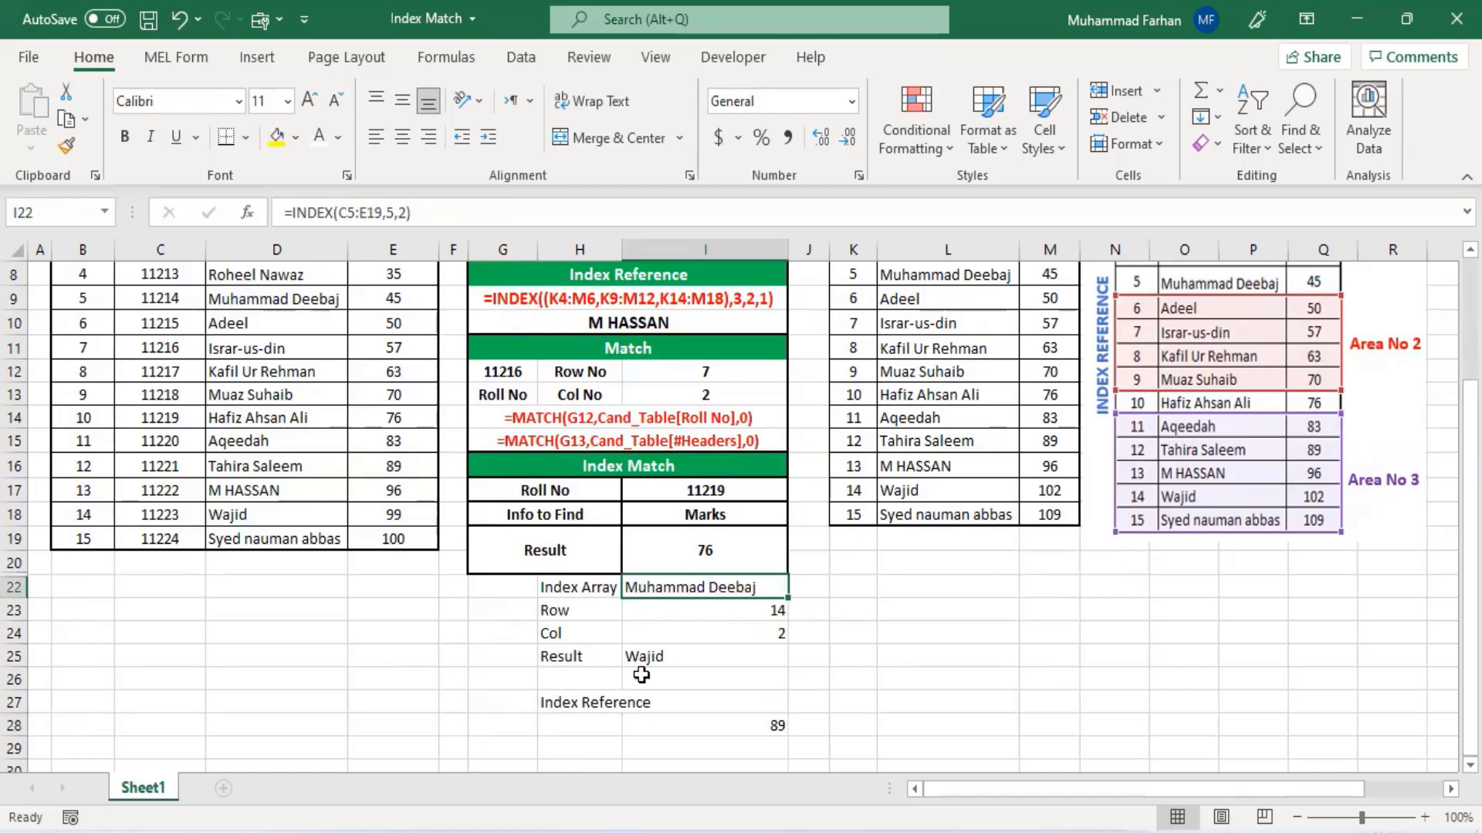
click(676, 721)
scroll(679, 725, up, 3)
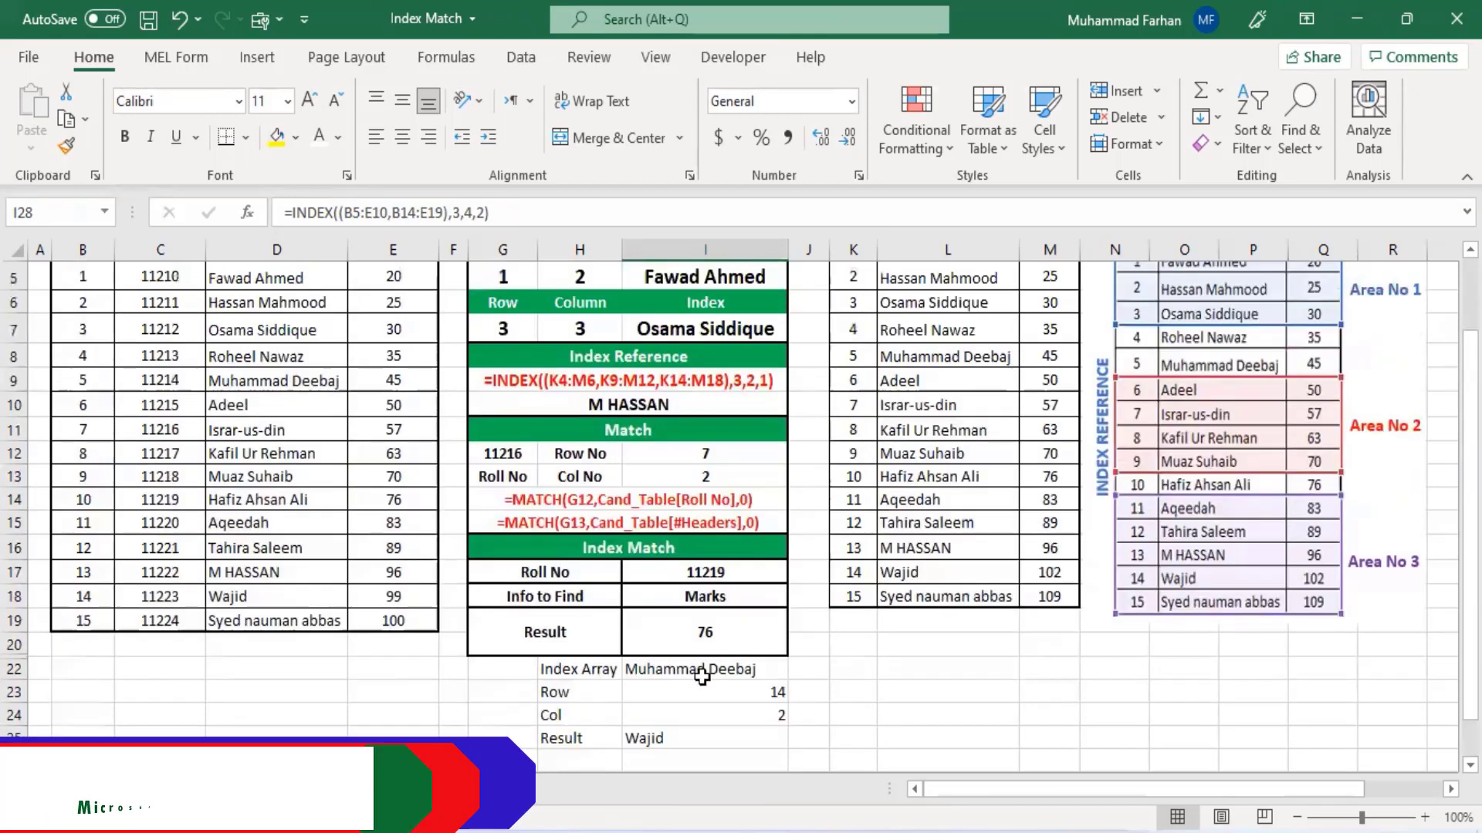
click(610, 333)
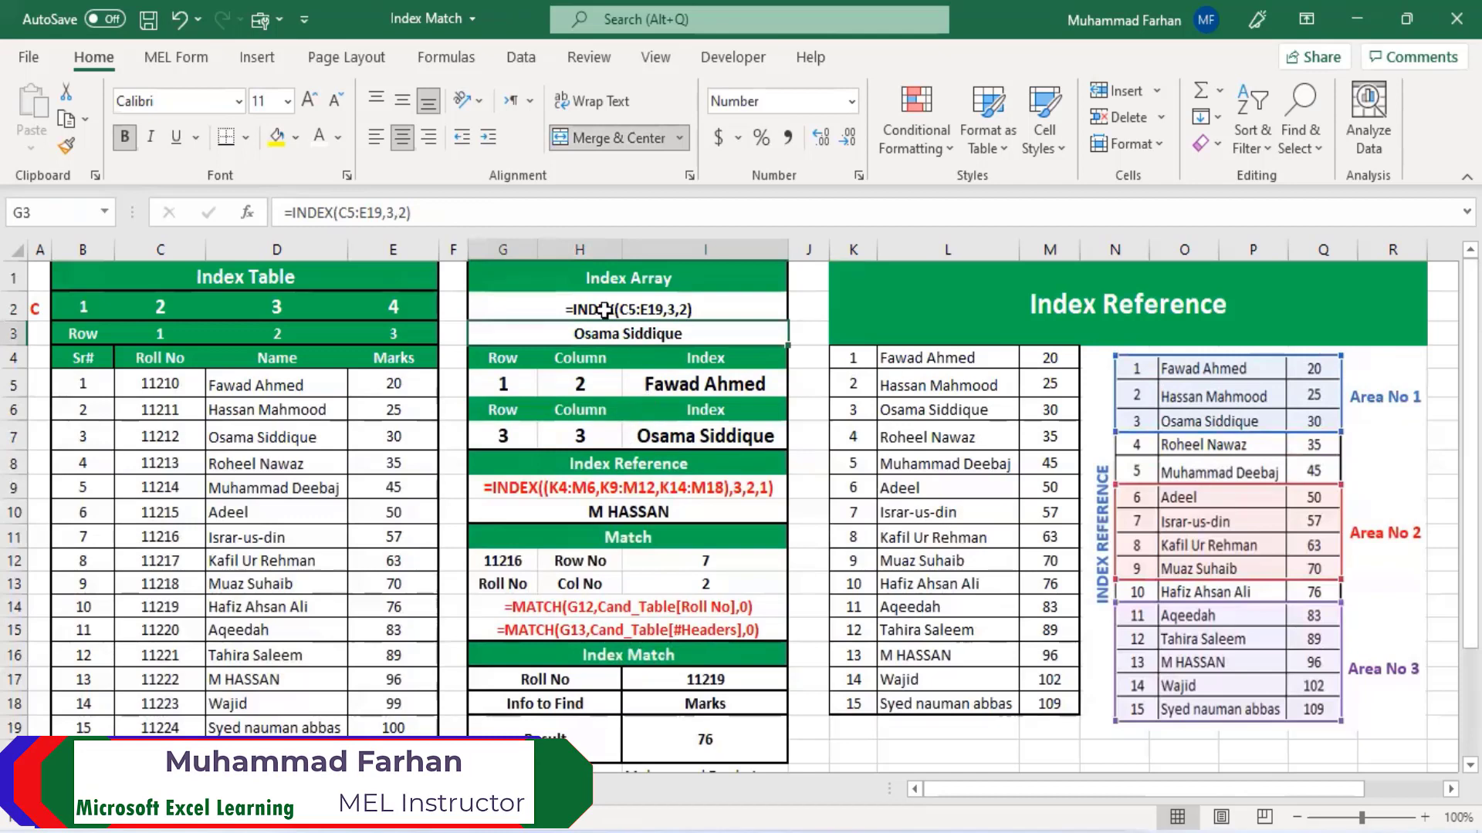
click(675, 510)
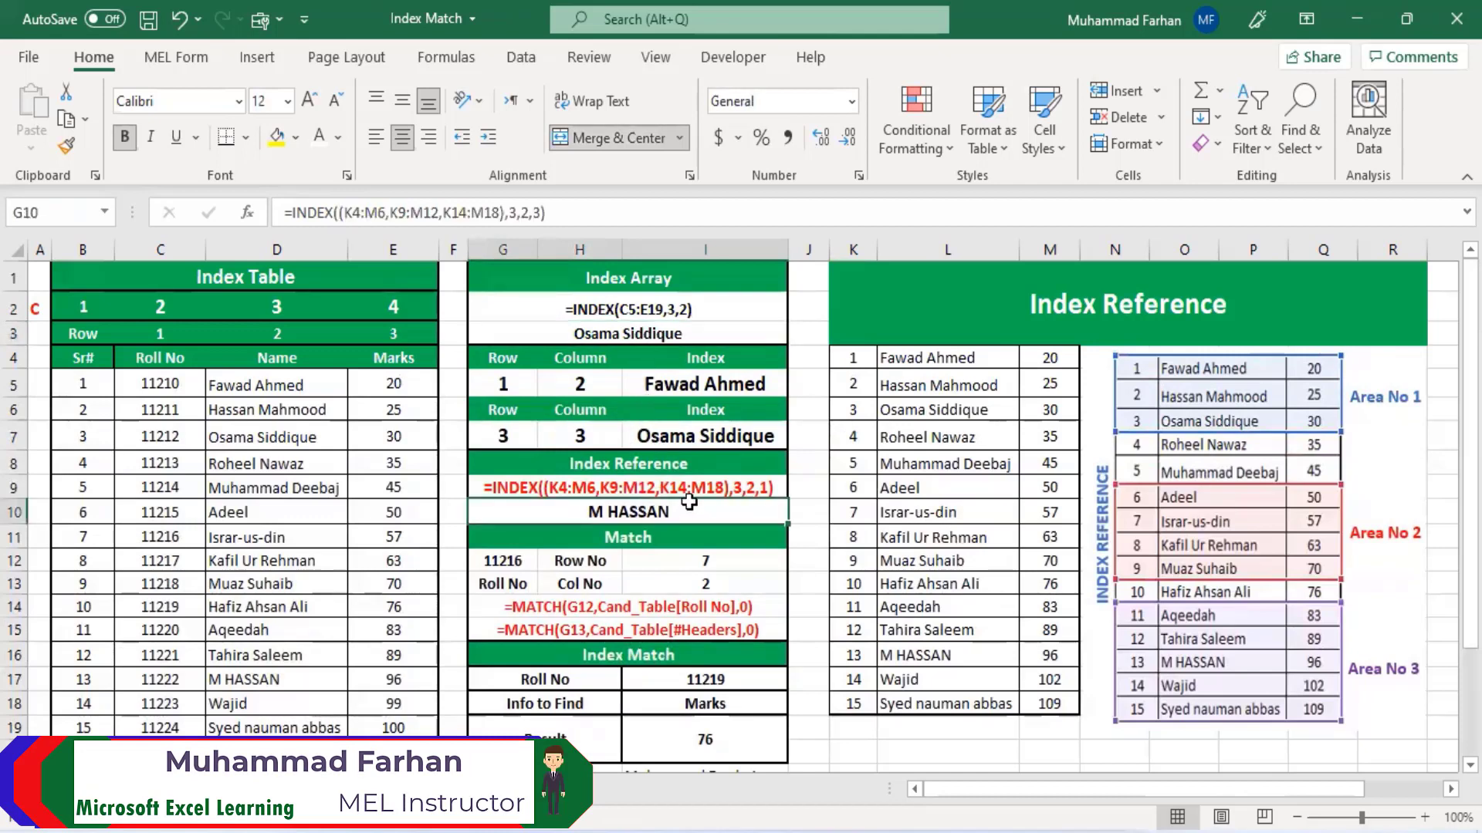
scroll(704, 500, down, 2)
scroll(661, 491, down, 1)
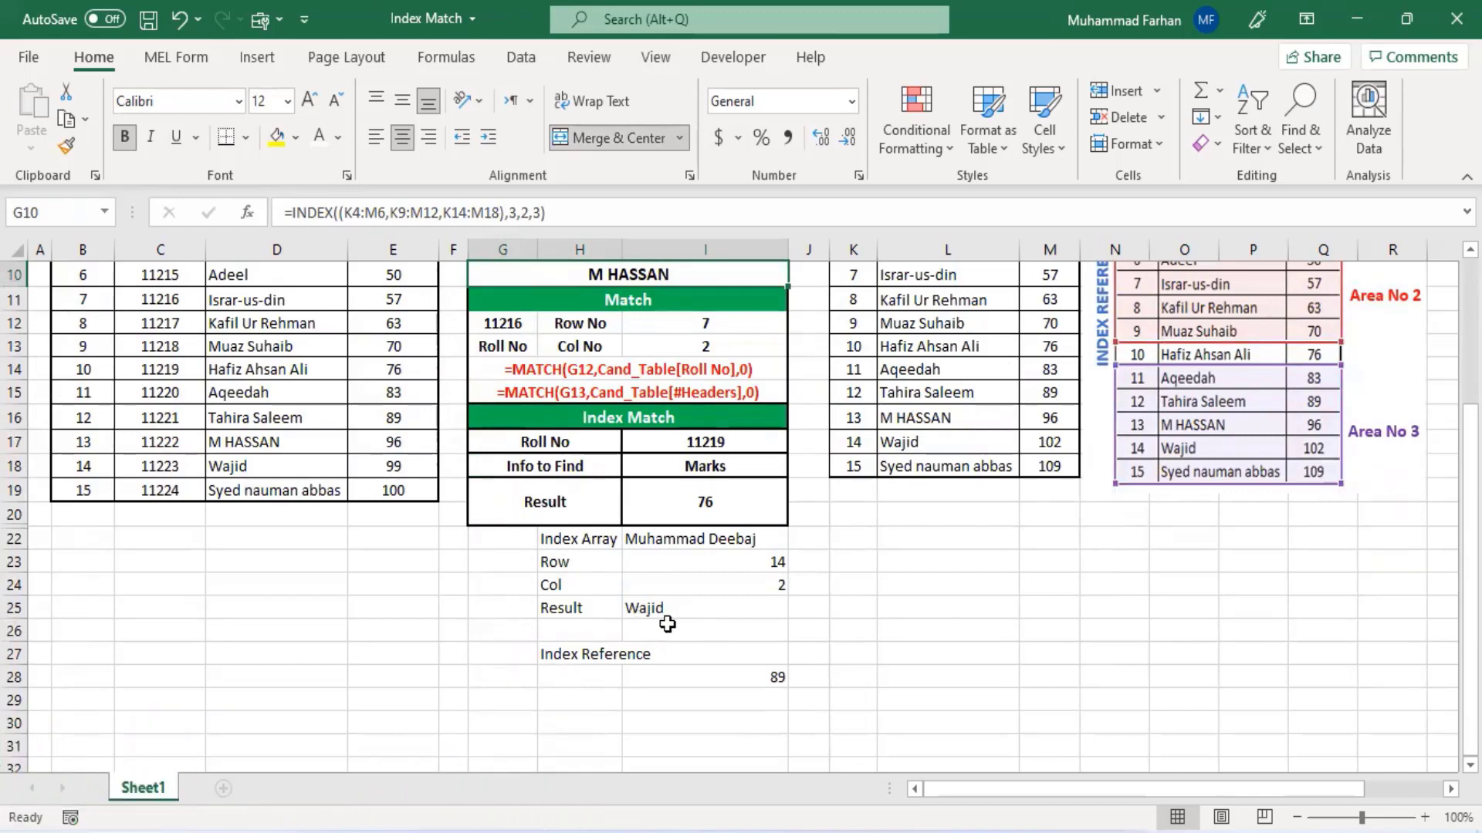
scroll(629, 517, down, 1)
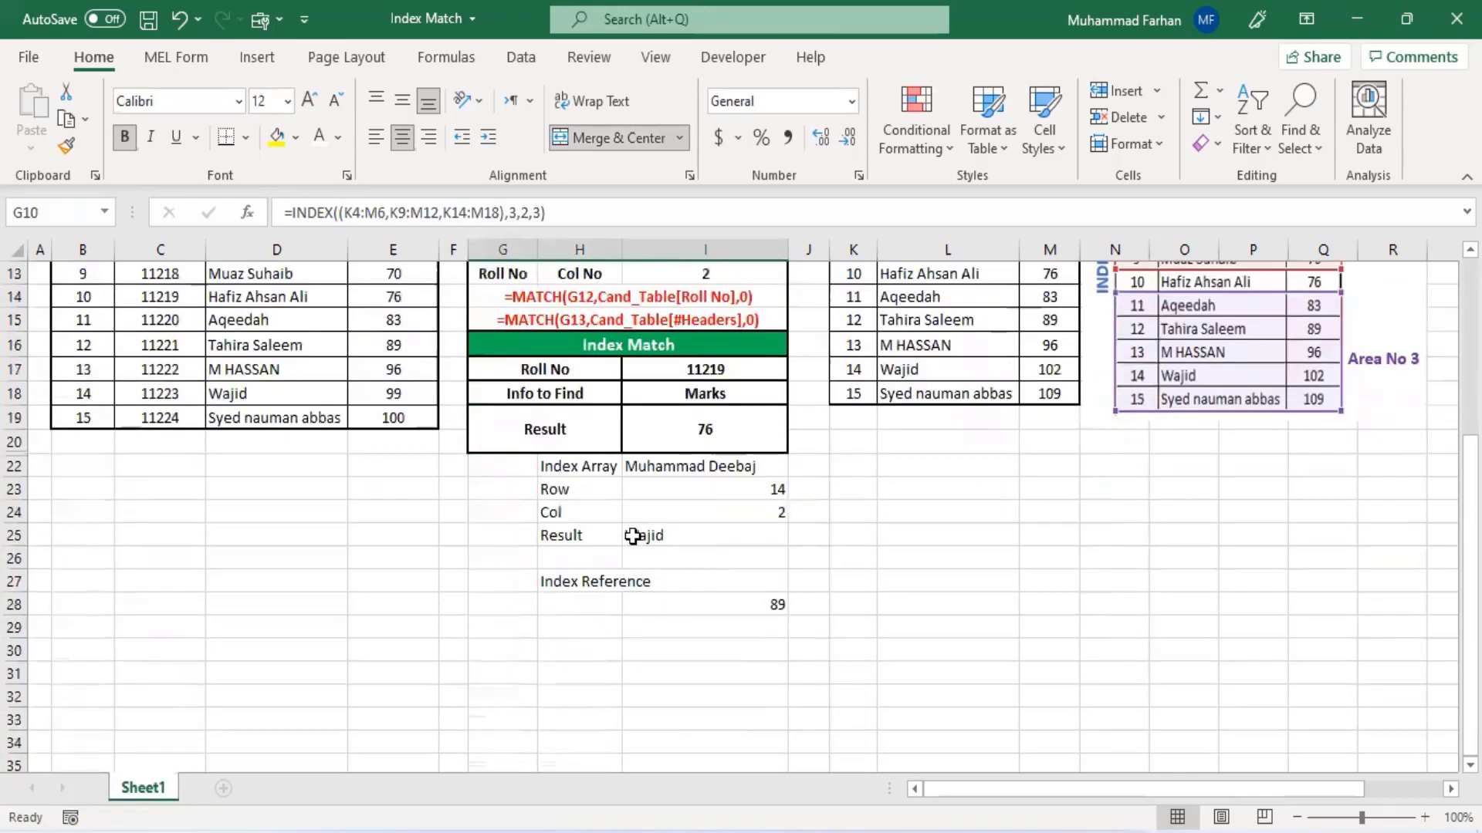
- Add the label Roll No in H29 and fill the input cell I29 yellow
click(601, 633)
text(Ro)
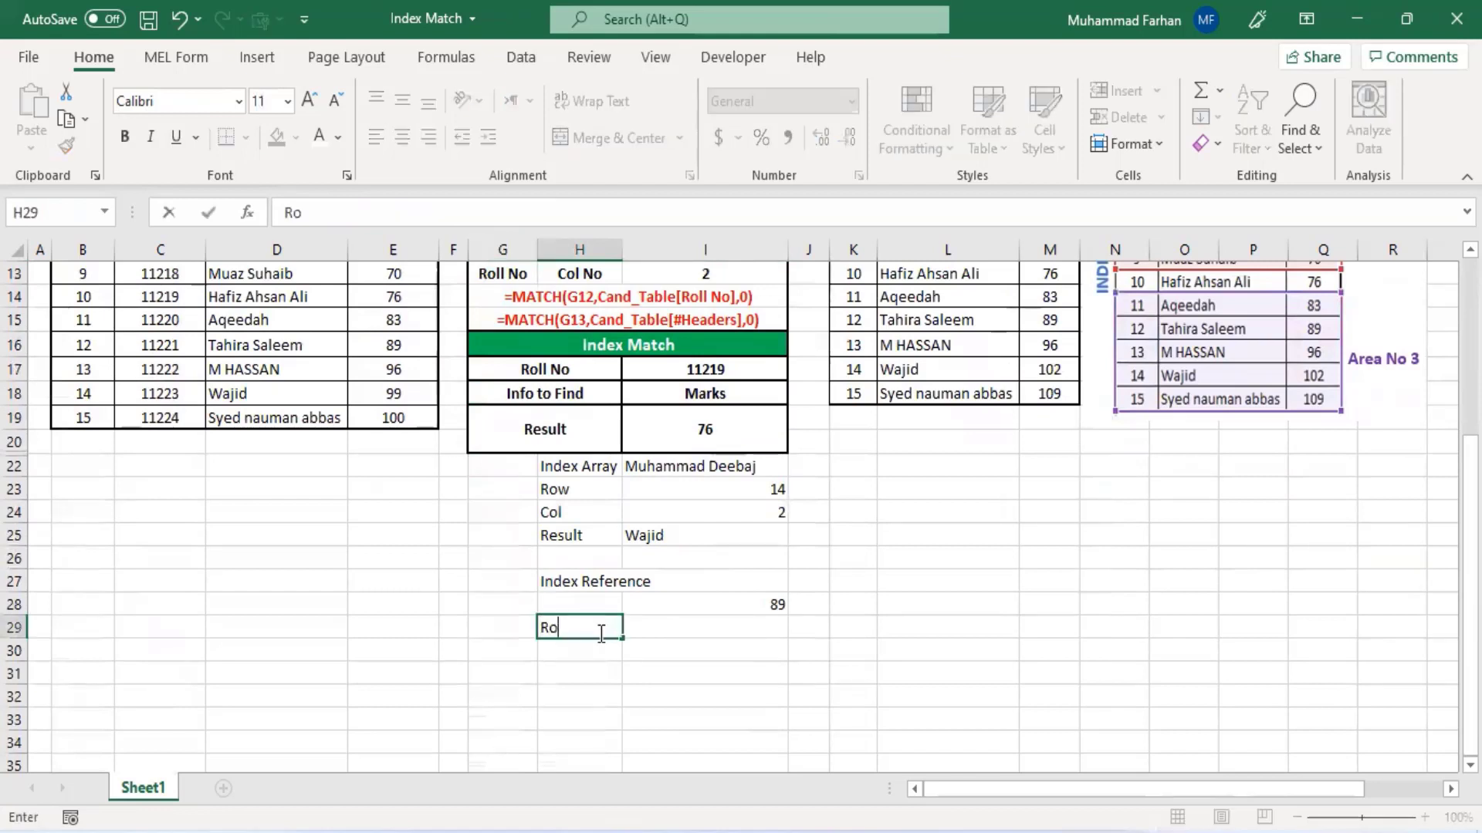
text(ll No)
key(Tab)
click(275, 137)
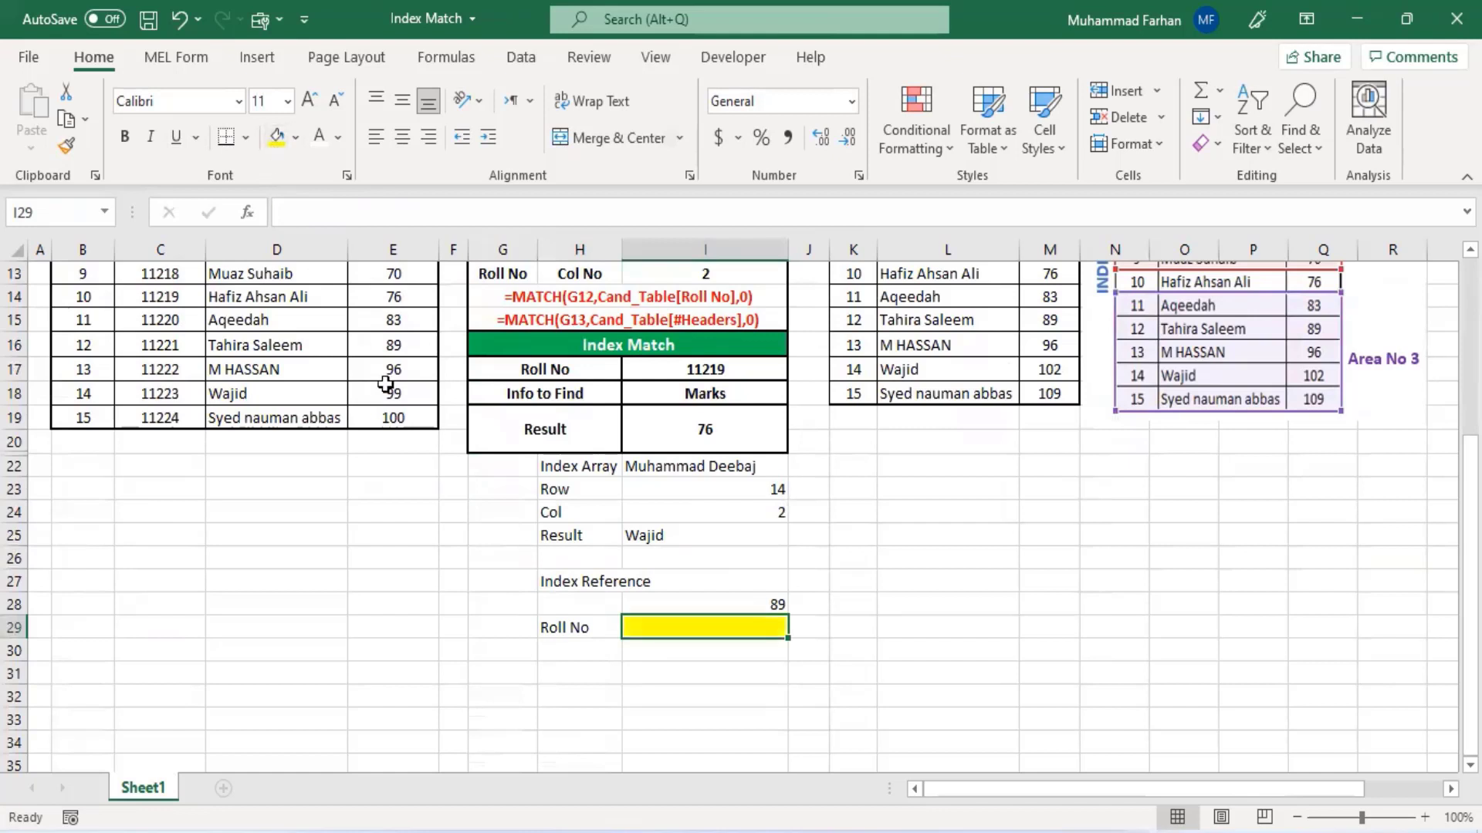
- Add the labels Find in H30 and Result in H31 below Roll No
click(579, 649)
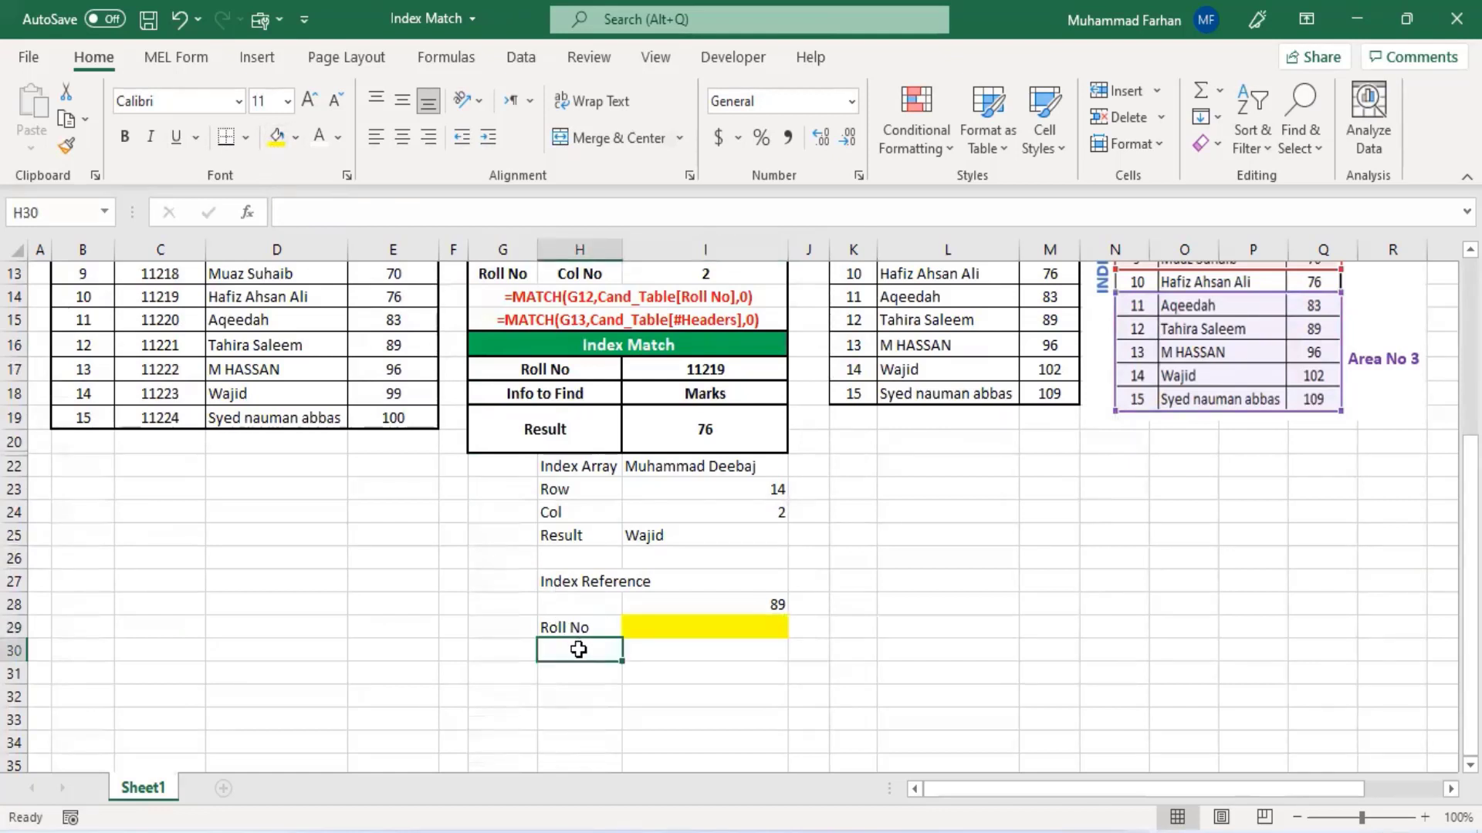
text(Fi)
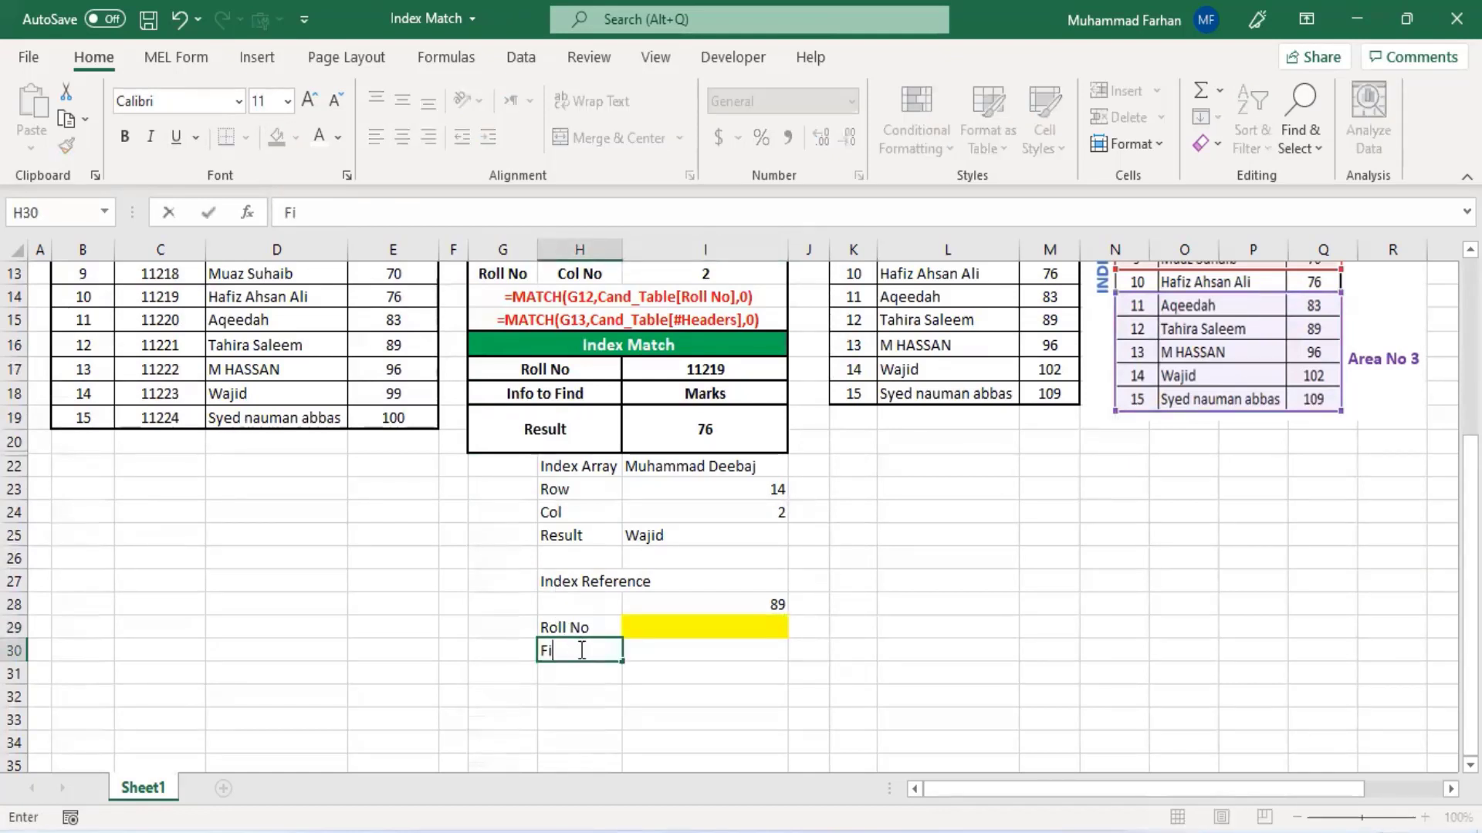
text(nd)
key(Tab)
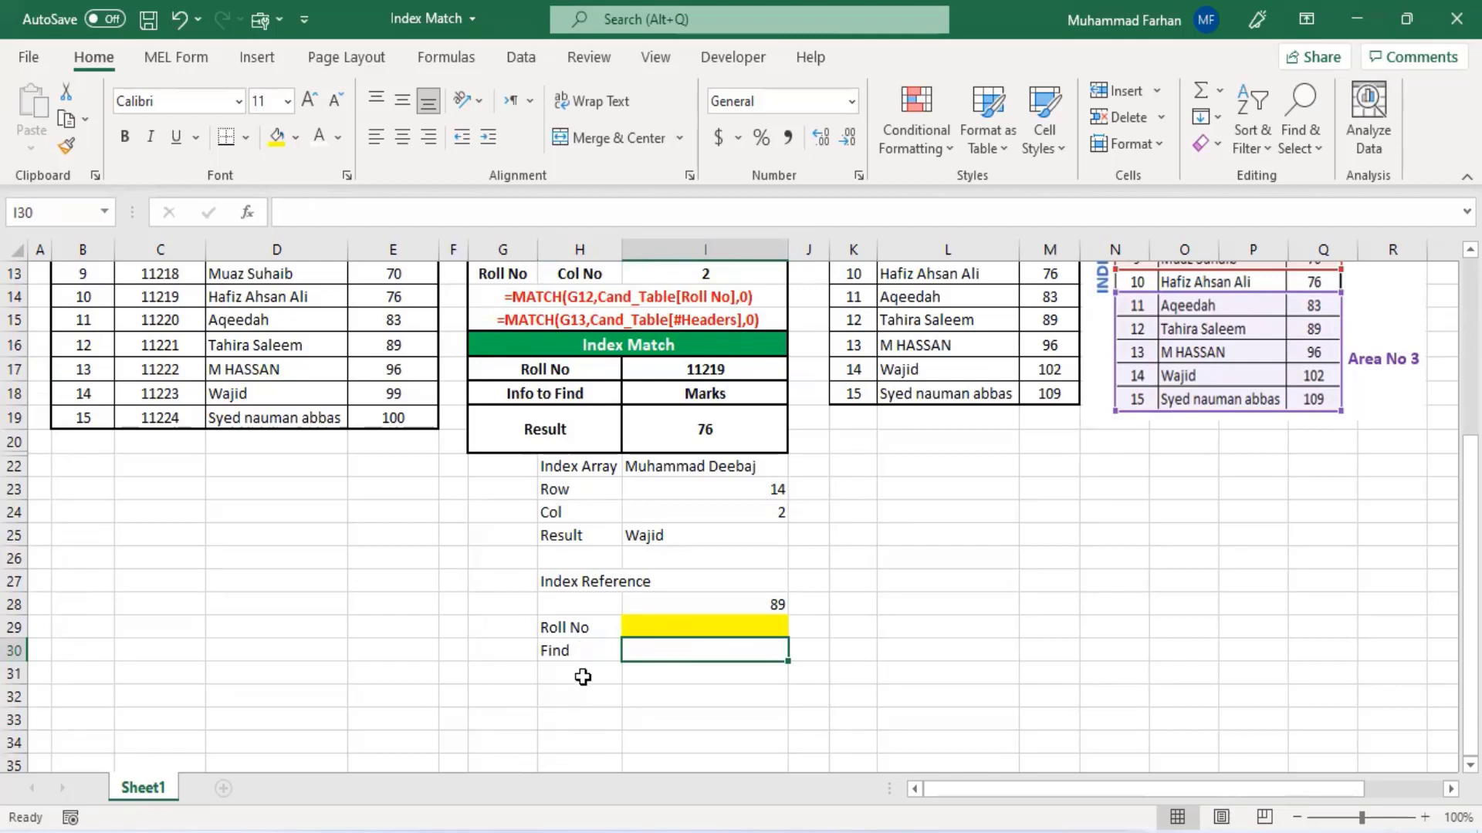
click(583, 676)
text(Result)
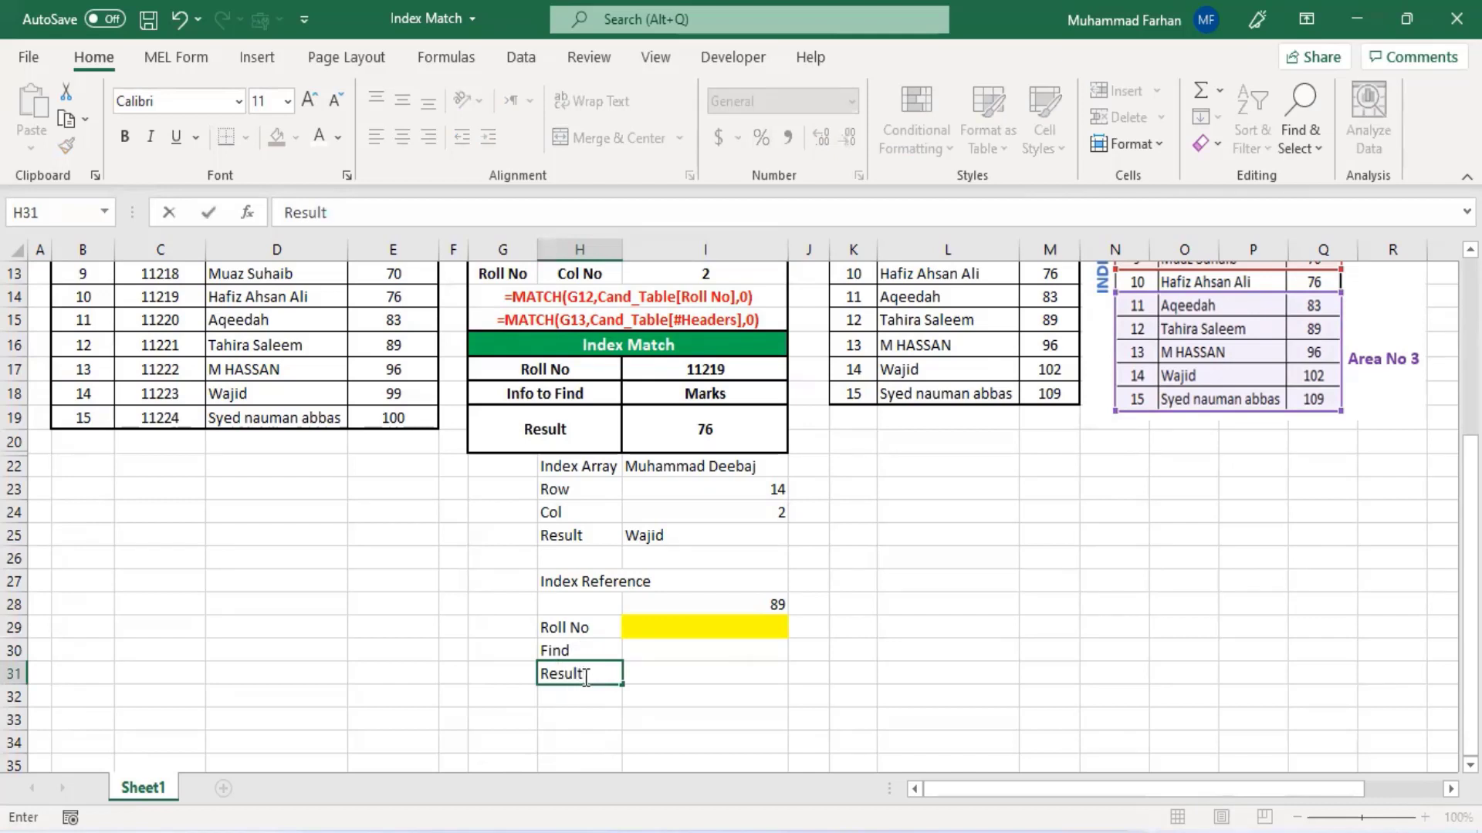
click(629, 670)
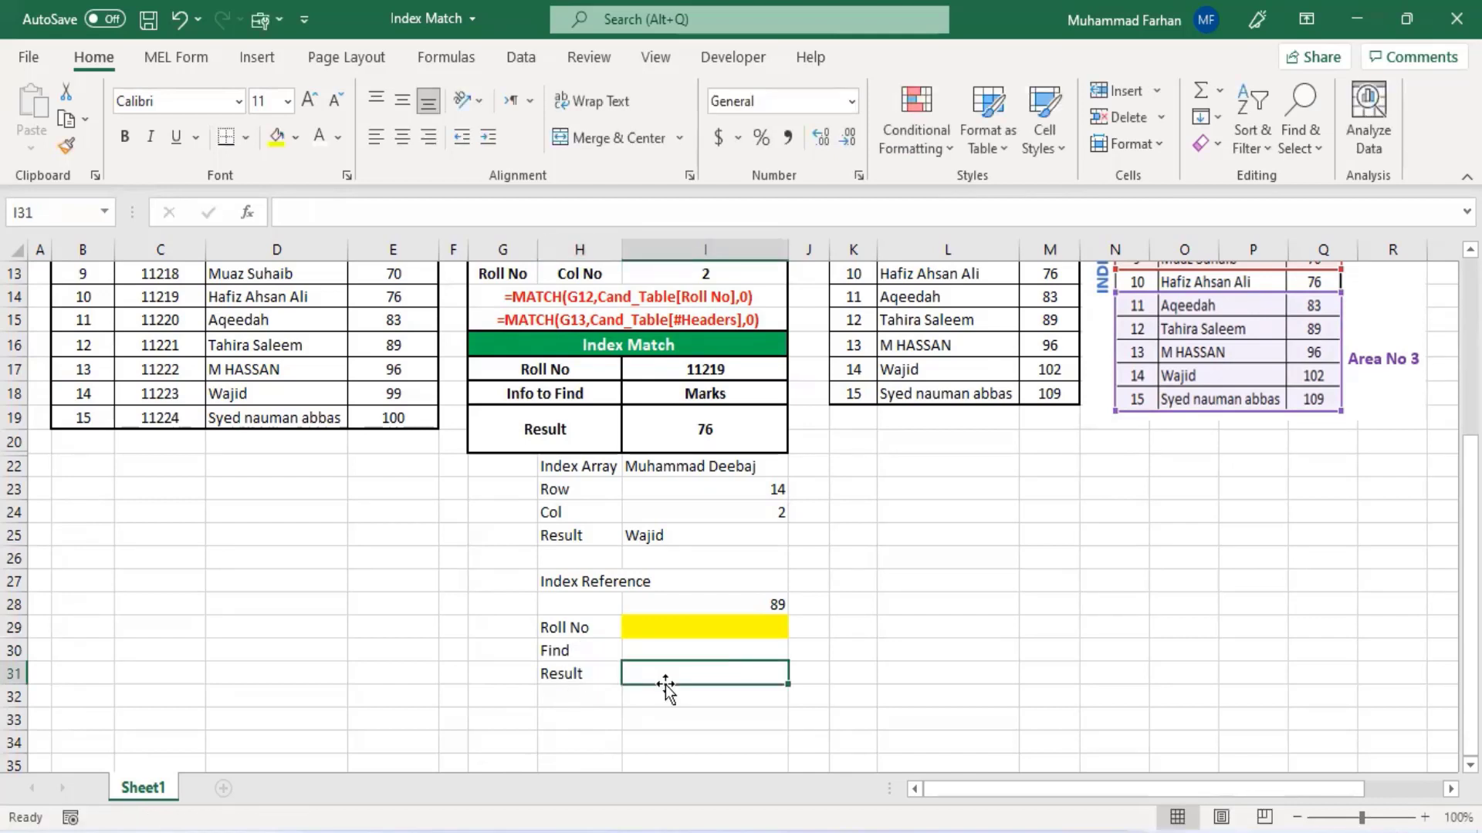
- Add a list dropdown to I29 using the Roll No values C5:C19 as its source, and open it to check
click(687, 628)
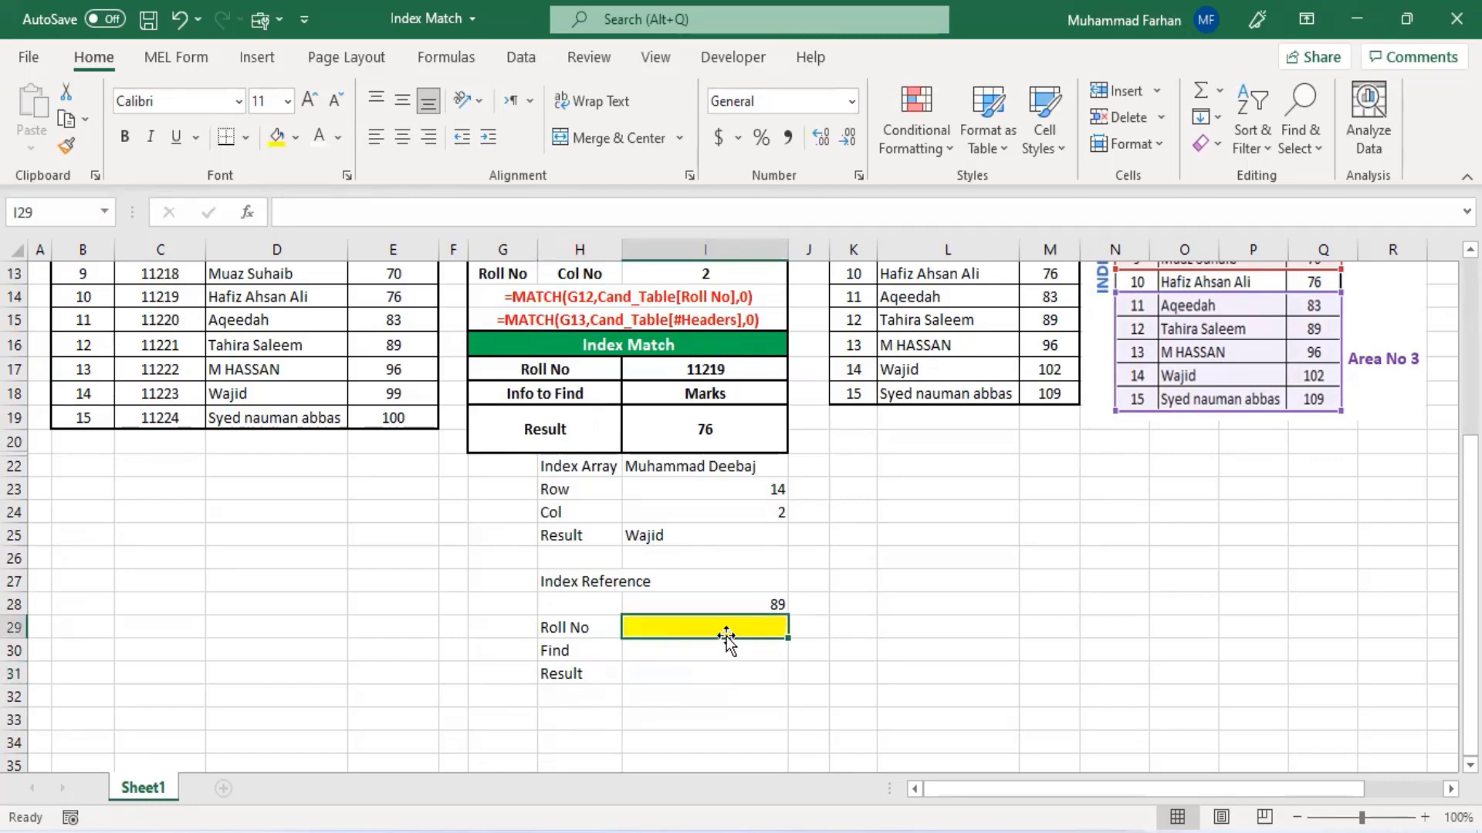
scroll(726, 638, up, 1)
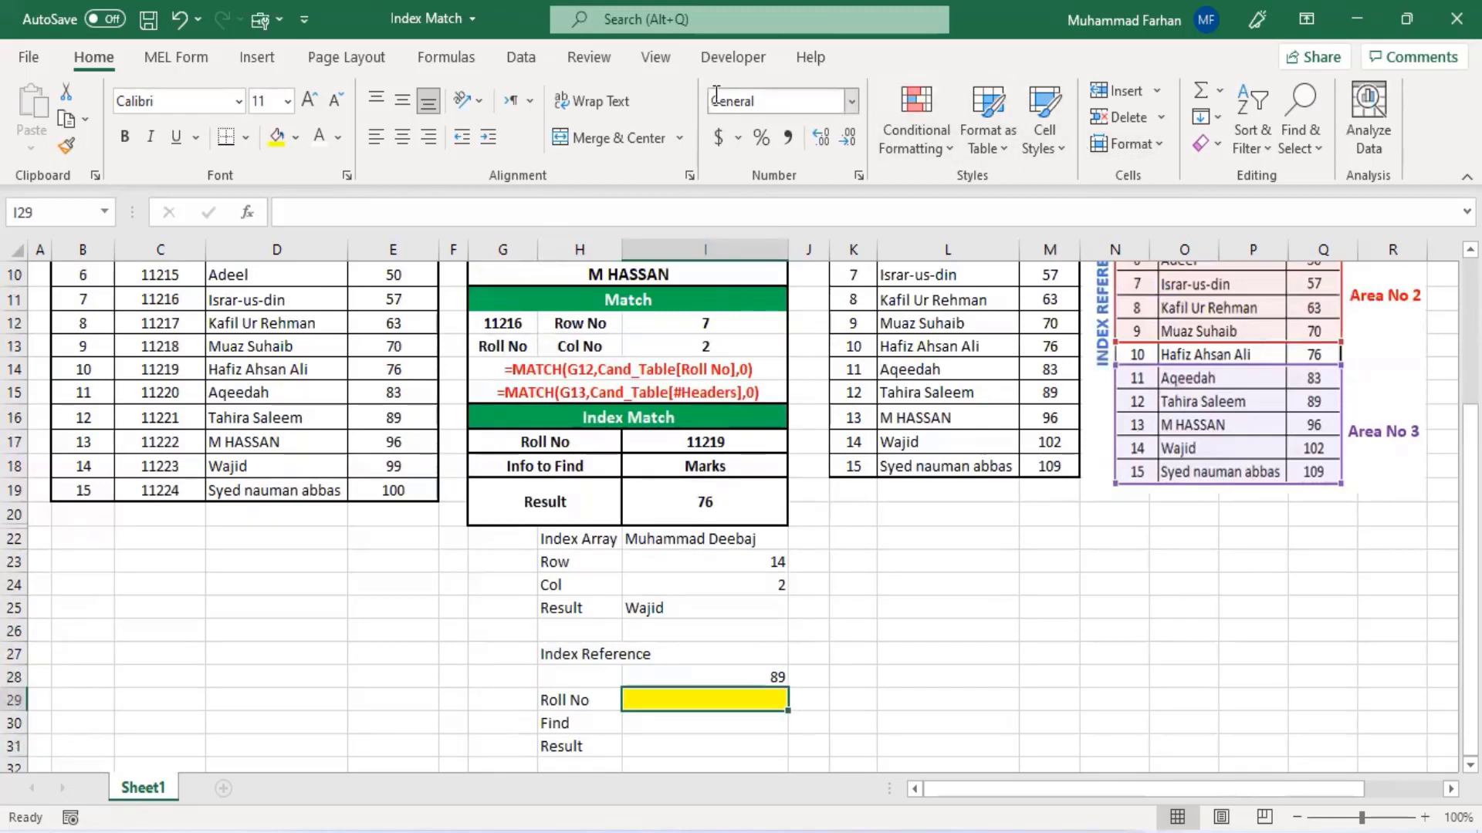
click(521, 57)
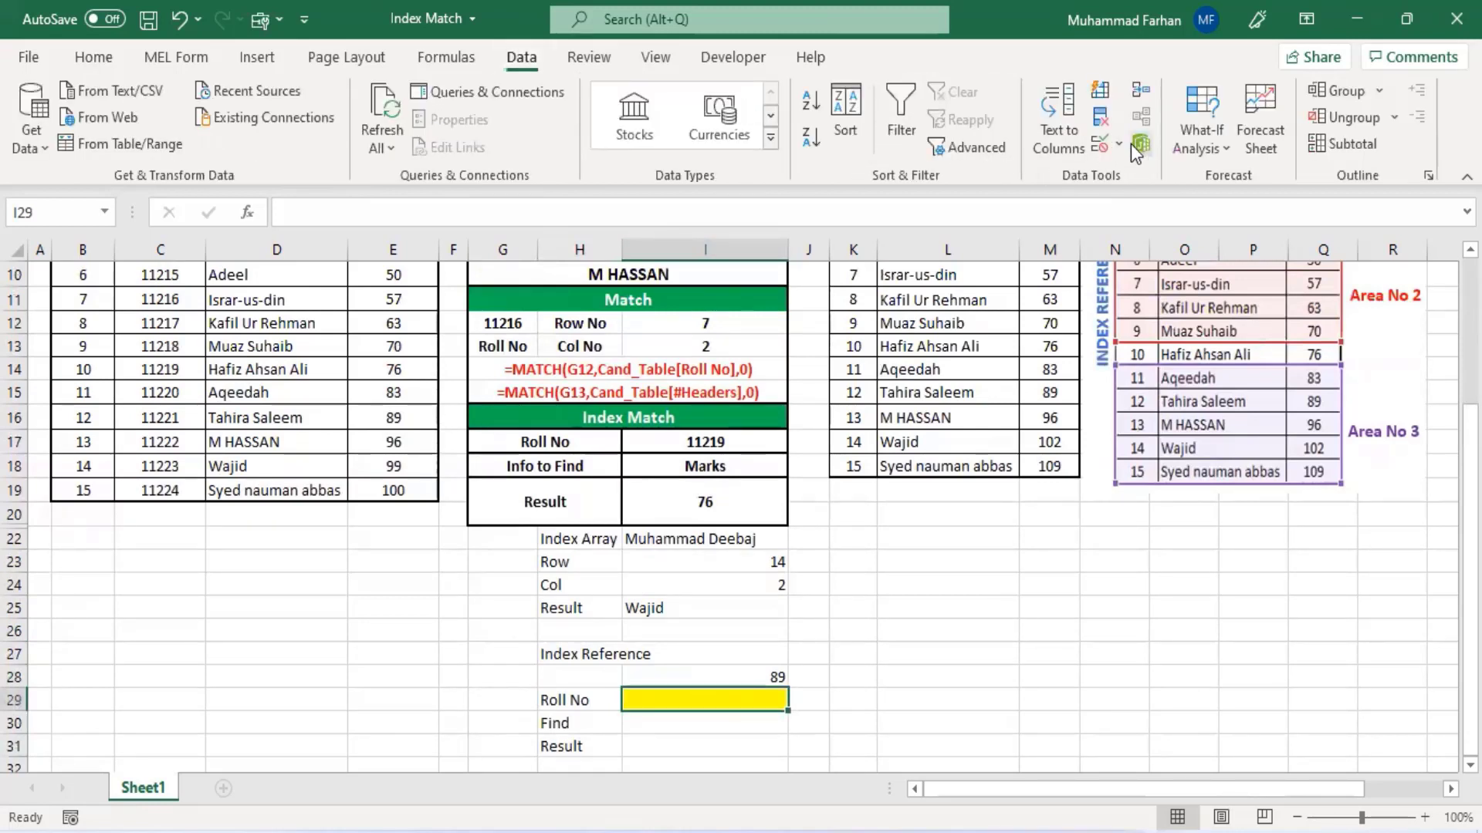
click(1102, 145)
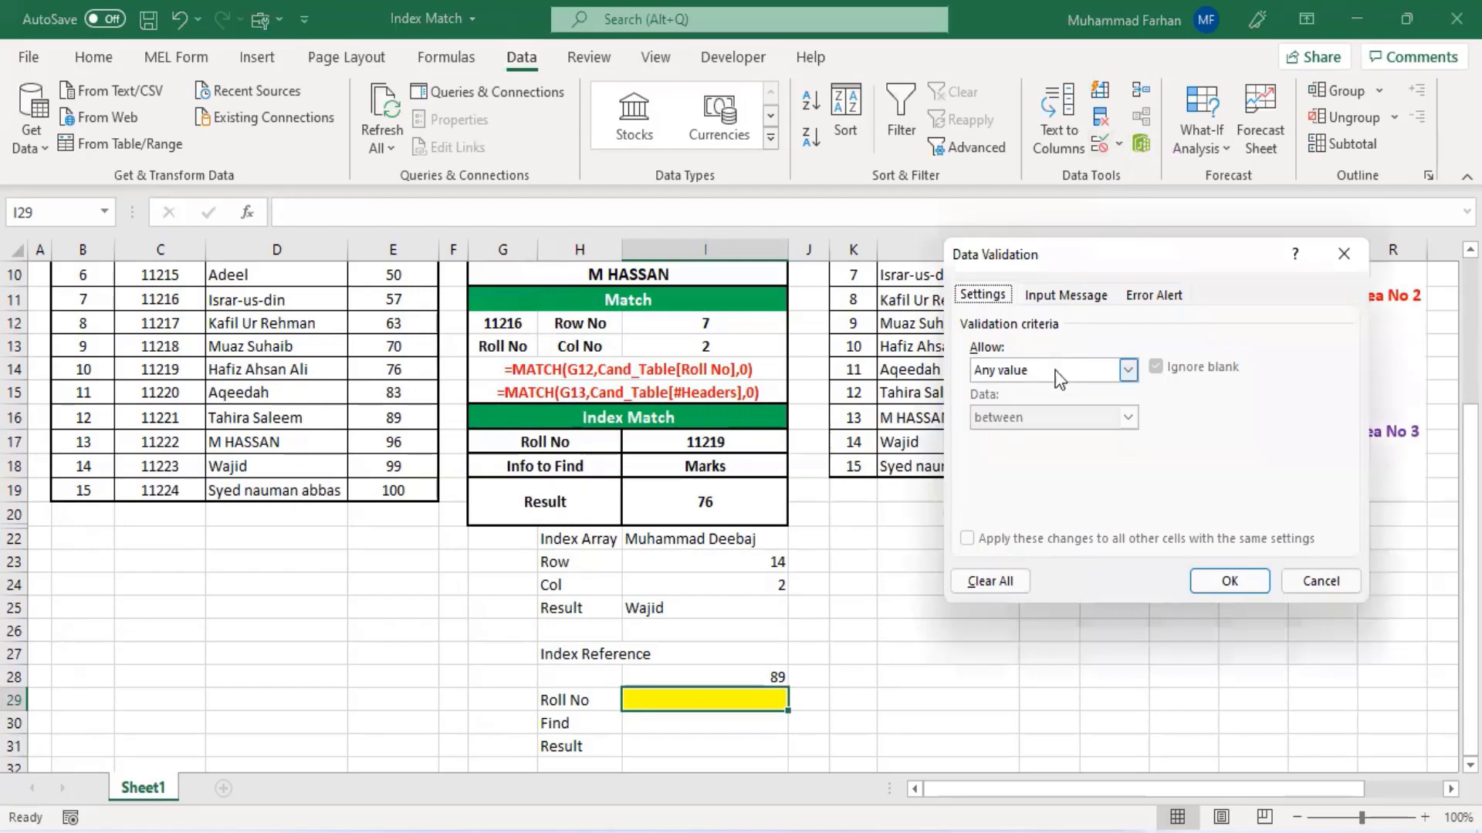
click(1128, 370)
click(1053, 441)
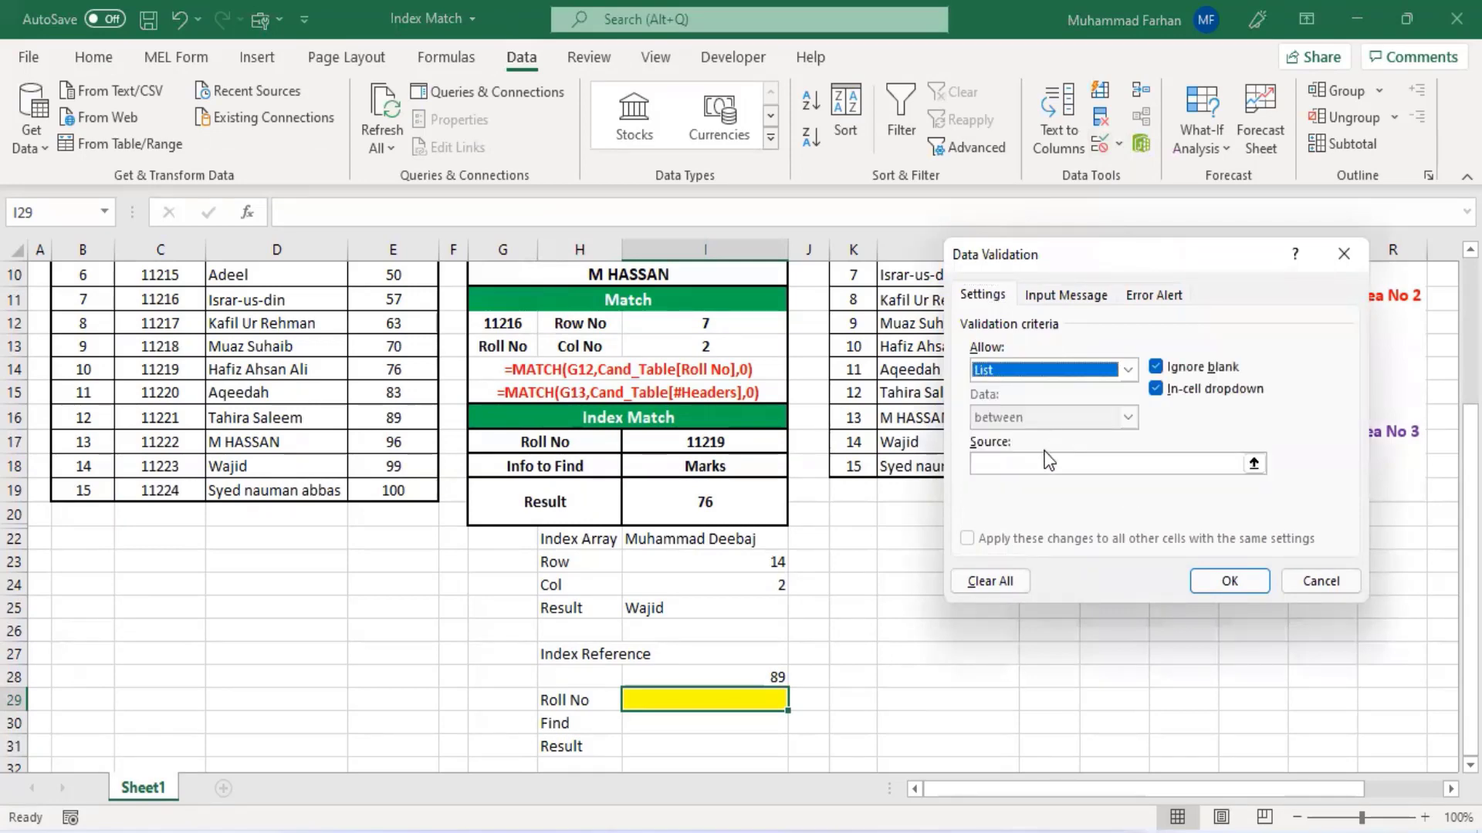
click(1050, 463)
scroll(224, 447, up, 3)
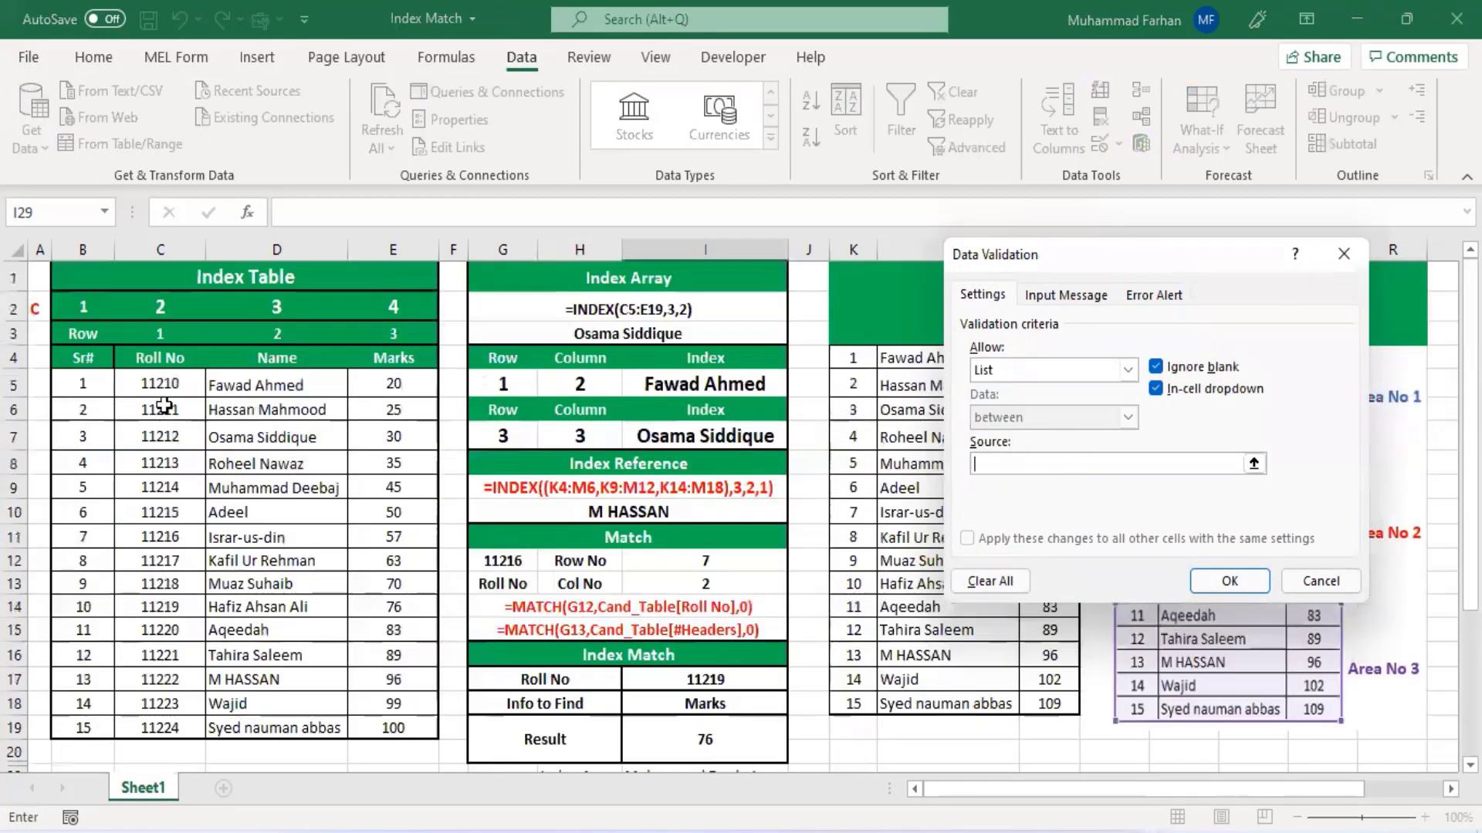
drag(162, 383, 175, 723)
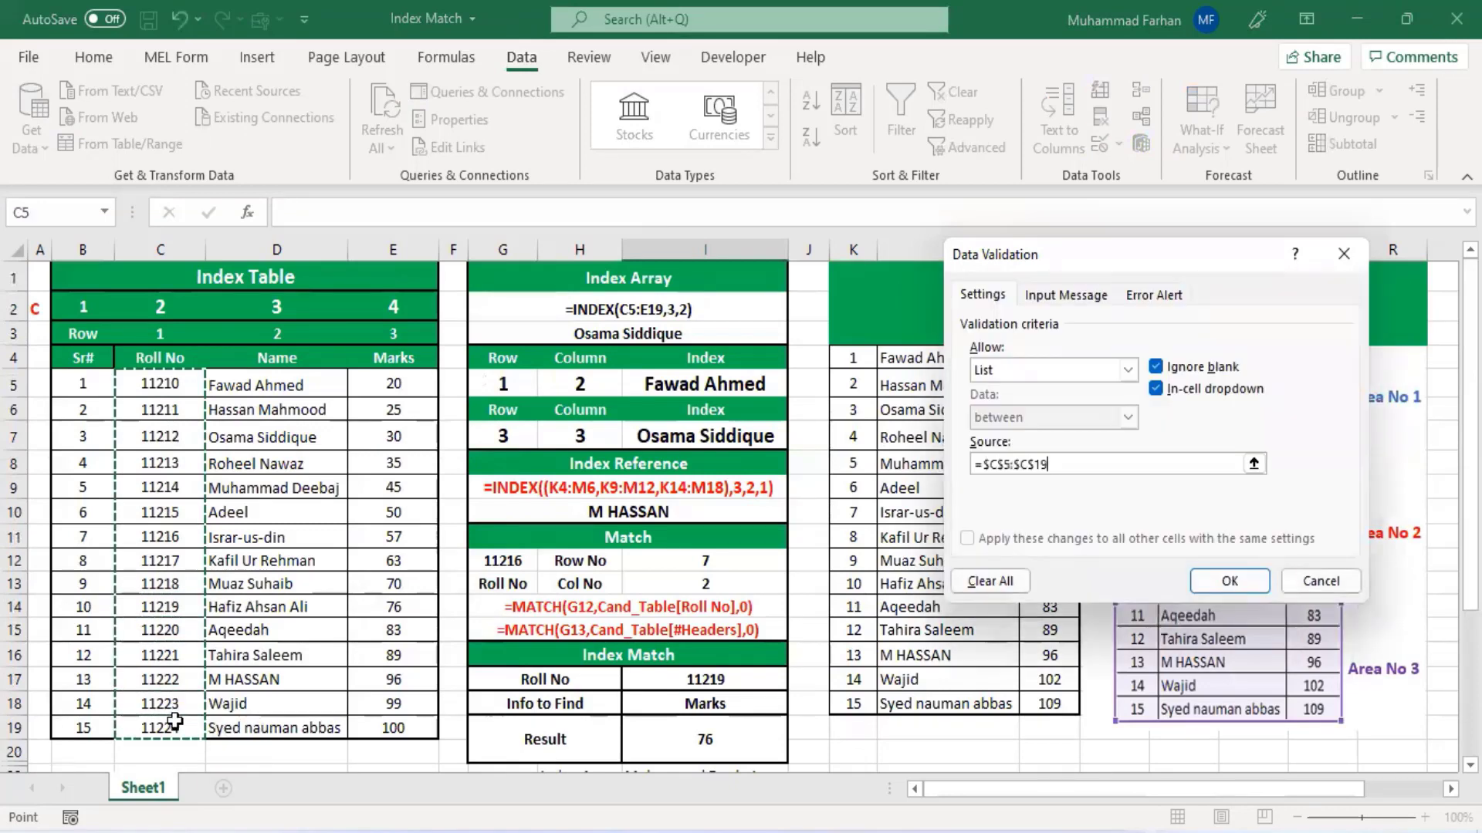
click(1229, 580)
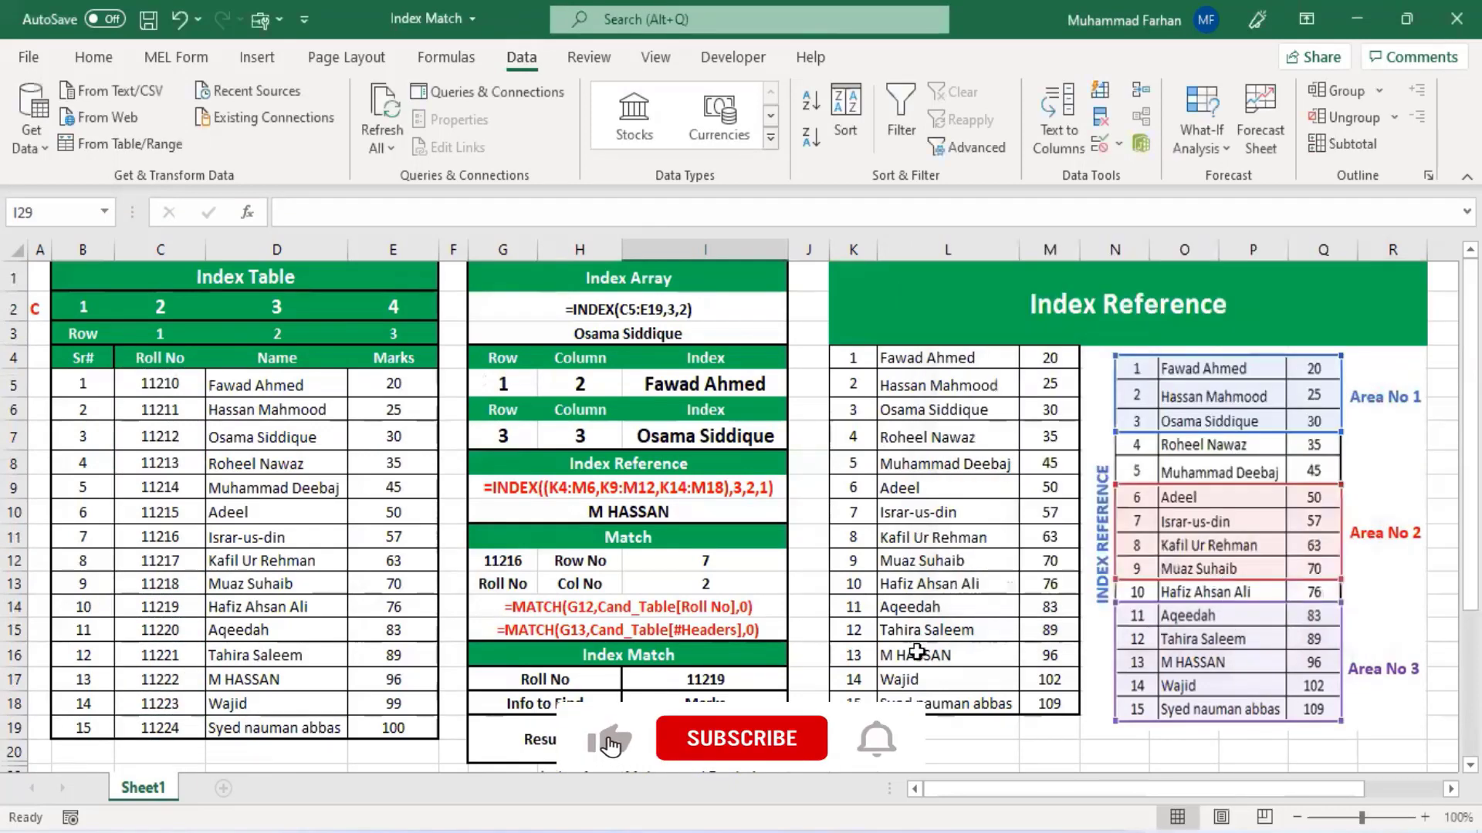
scroll(917, 652, down, 4)
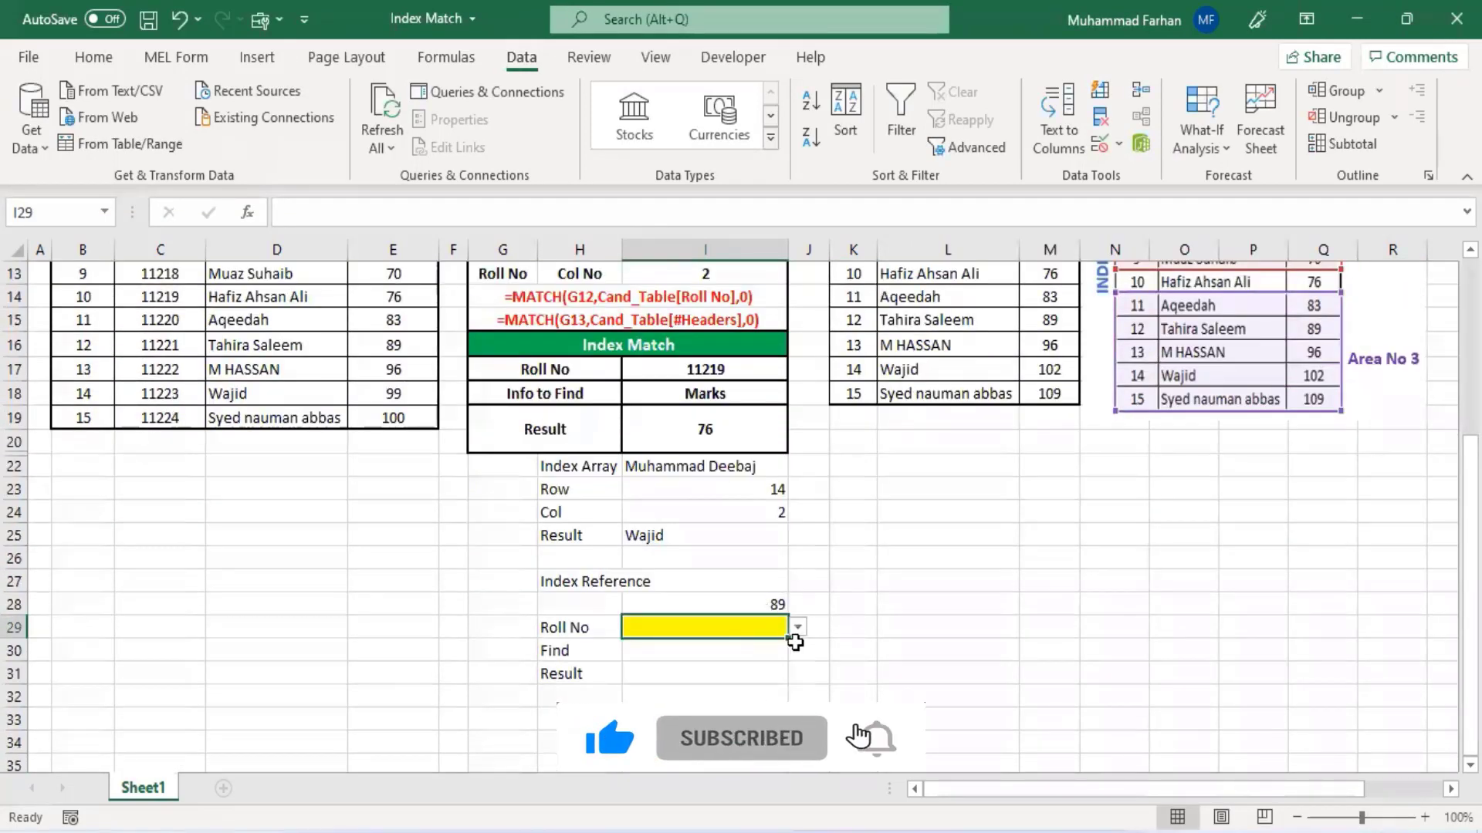
click(797, 627)
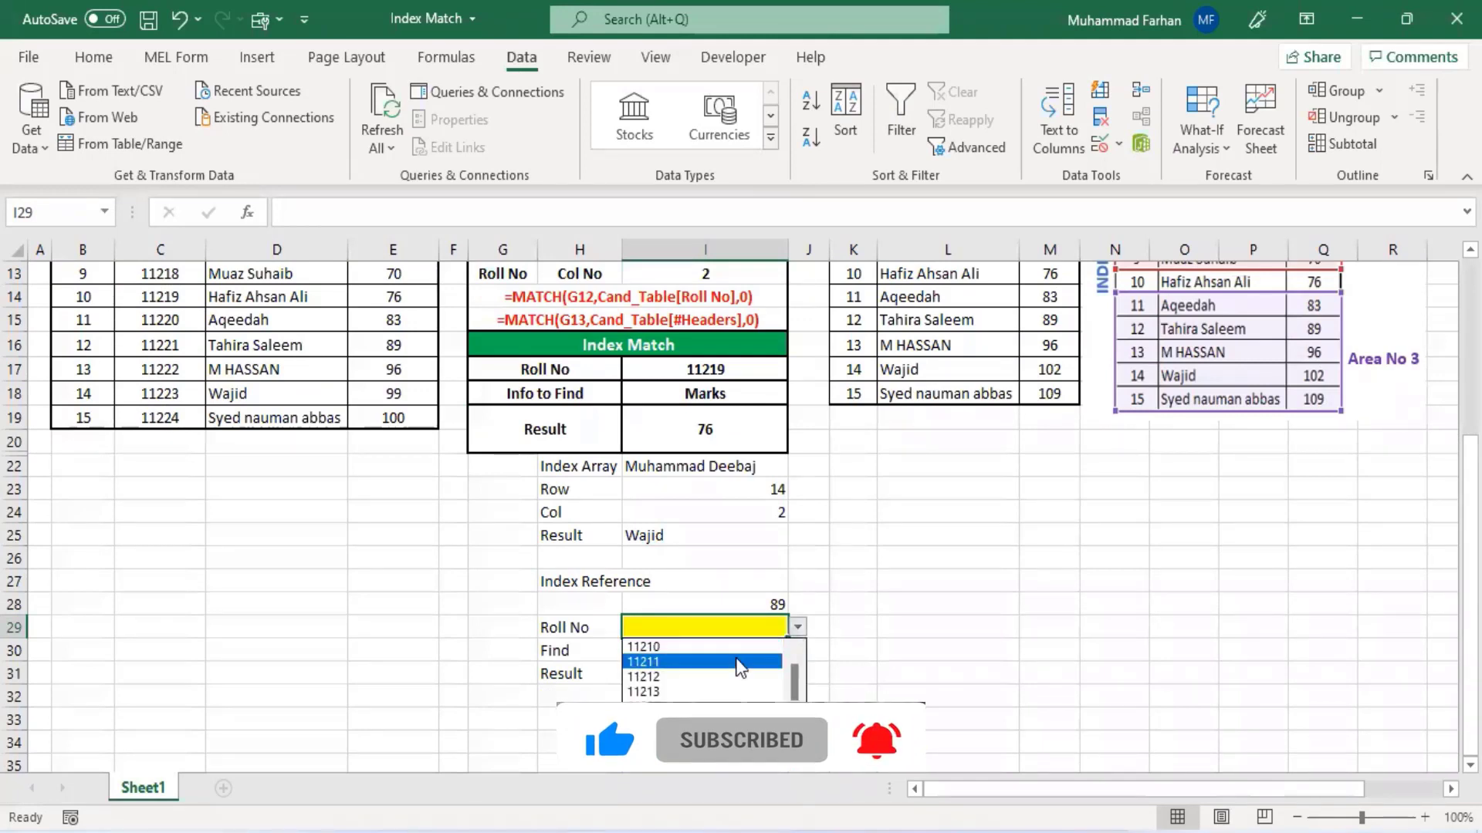
click(714, 607)
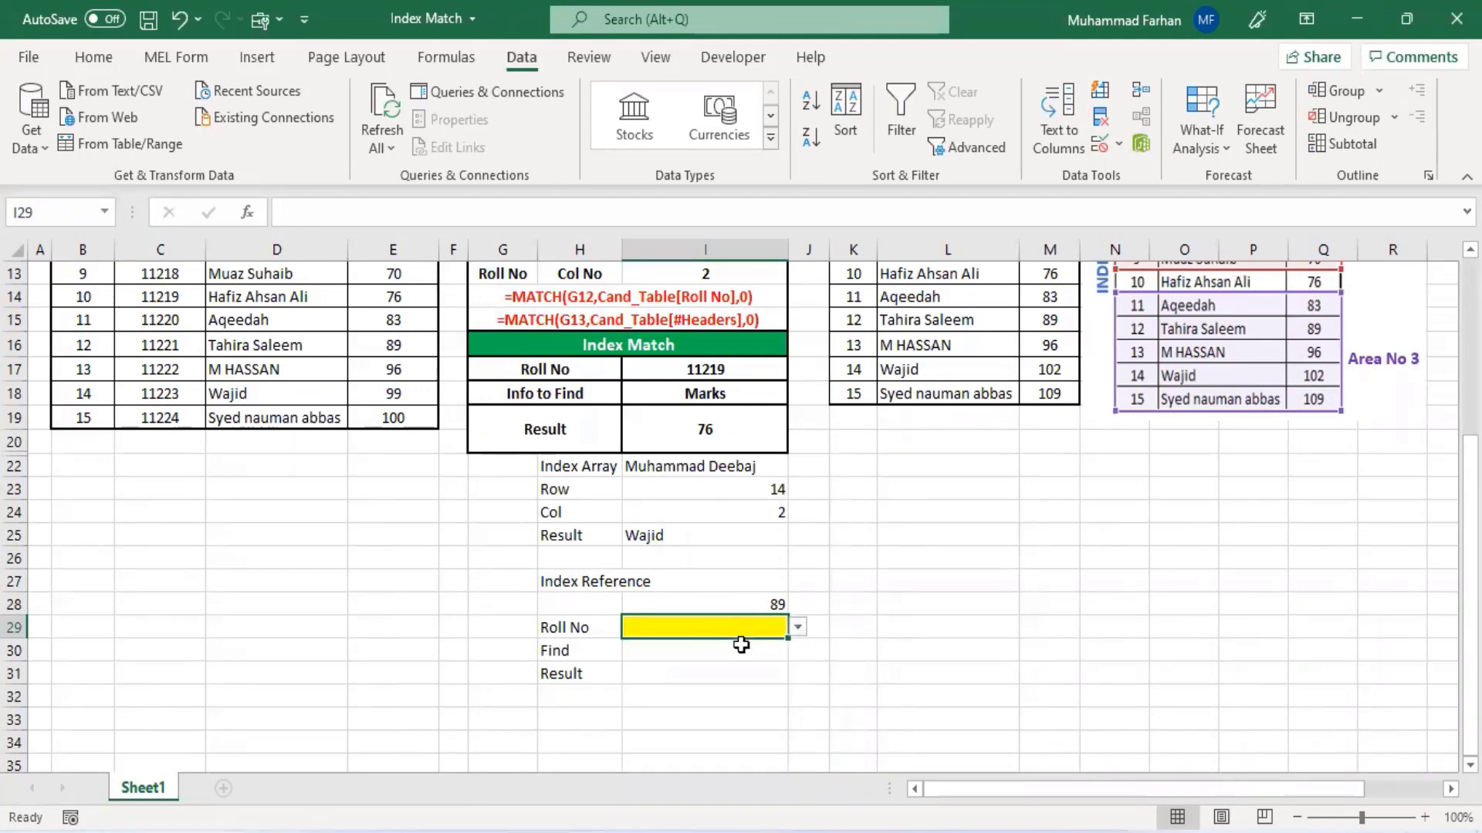
- Add a list dropdown to I30 using the Index Table headers B4:E4 as its source, and open it to check
click(721, 662)
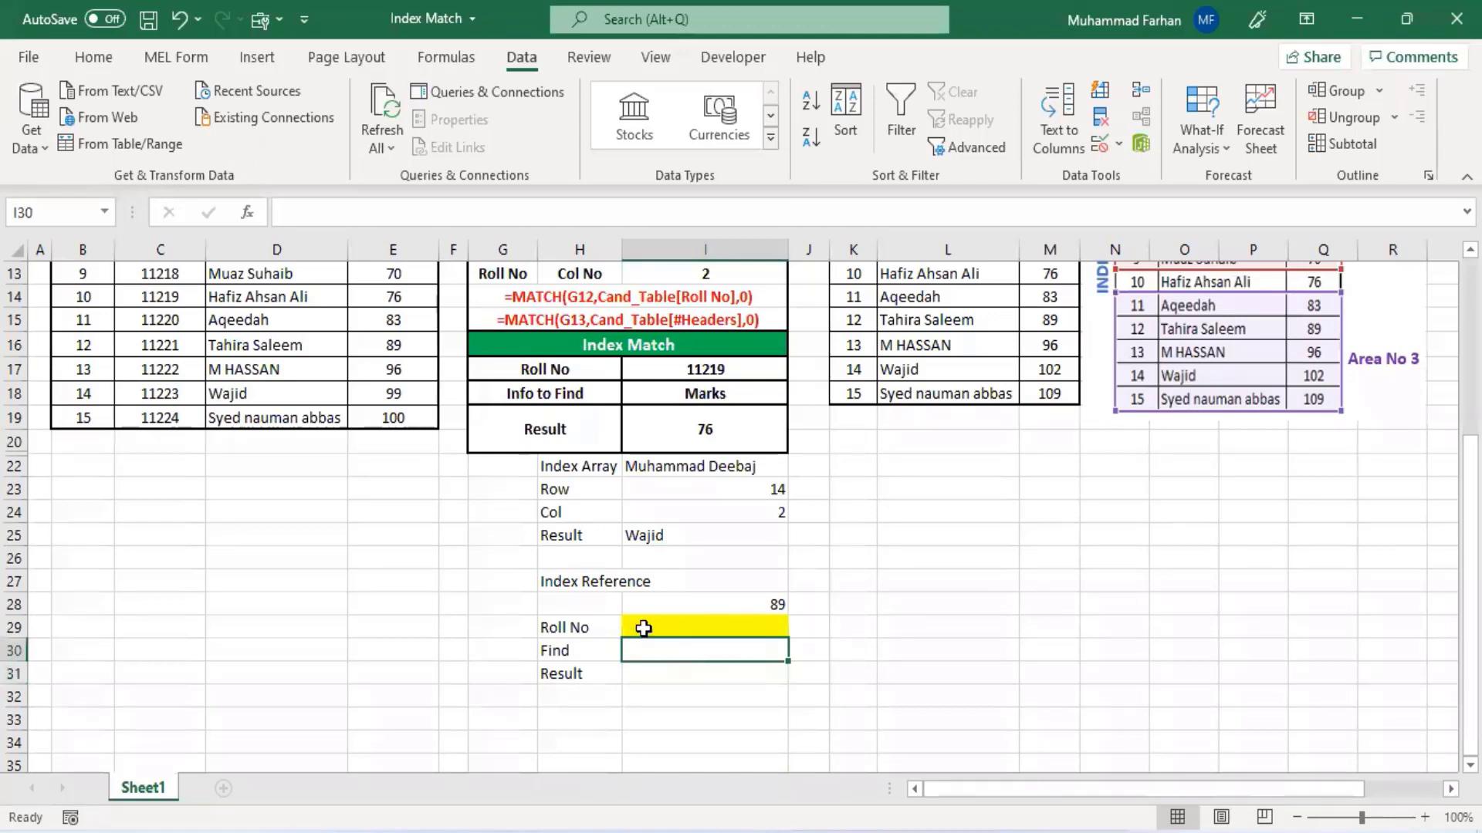
click(1105, 148)
click(1114, 179)
click(1111, 369)
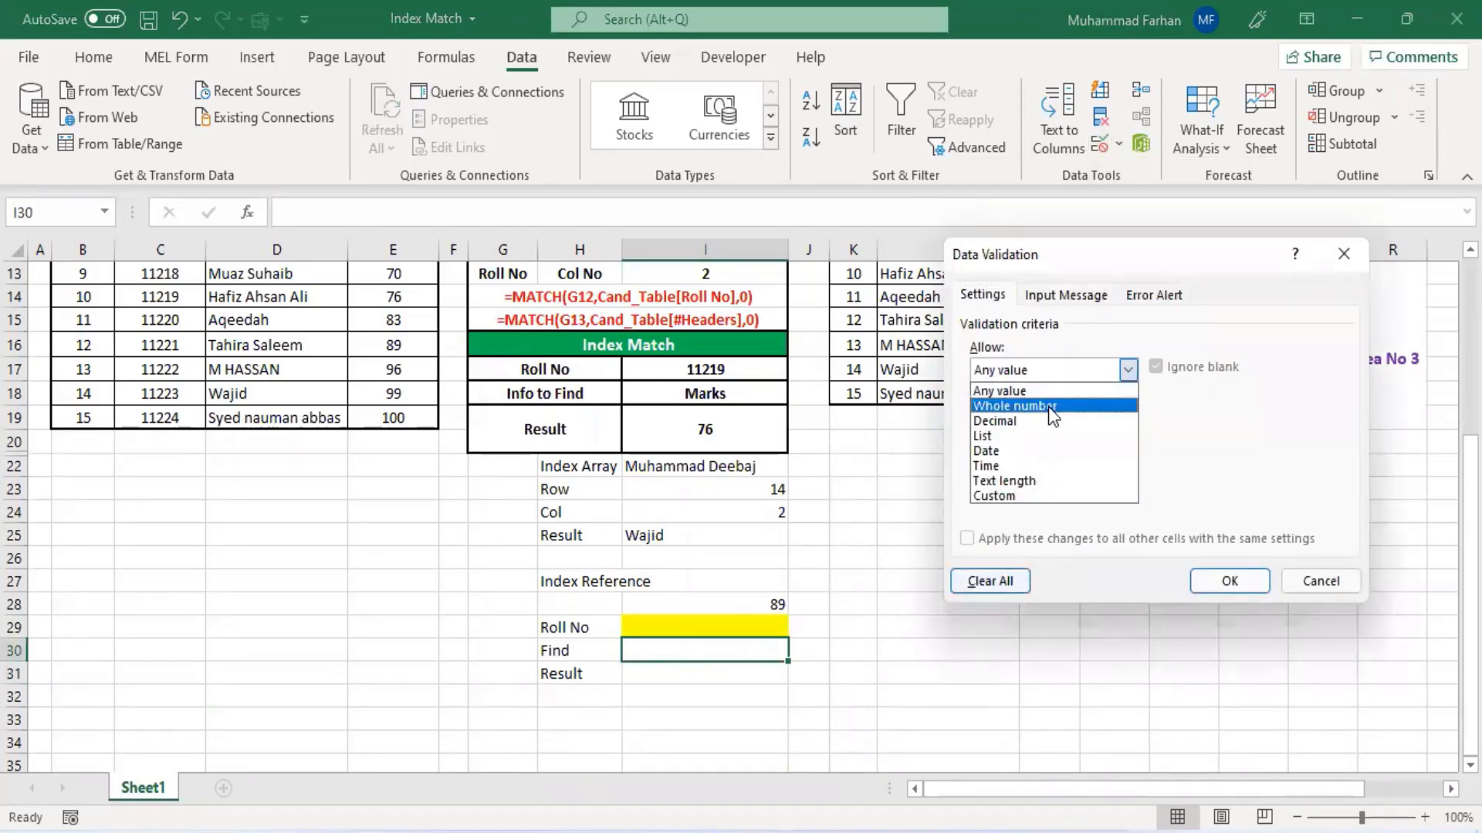
click(1048, 433)
click(1002, 469)
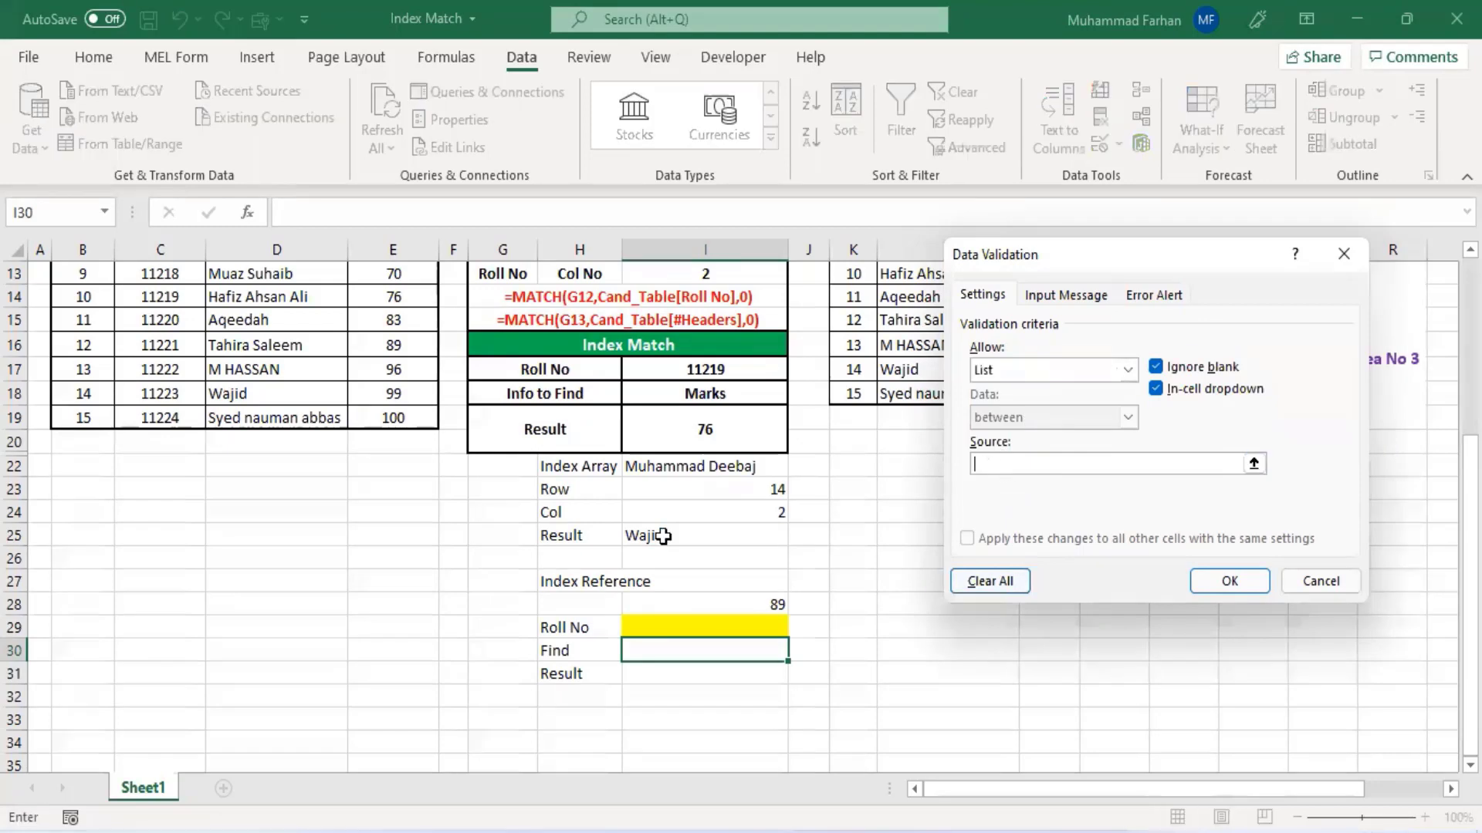
scroll(663, 536, up, 4)
drag(87, 352, 401, 359)
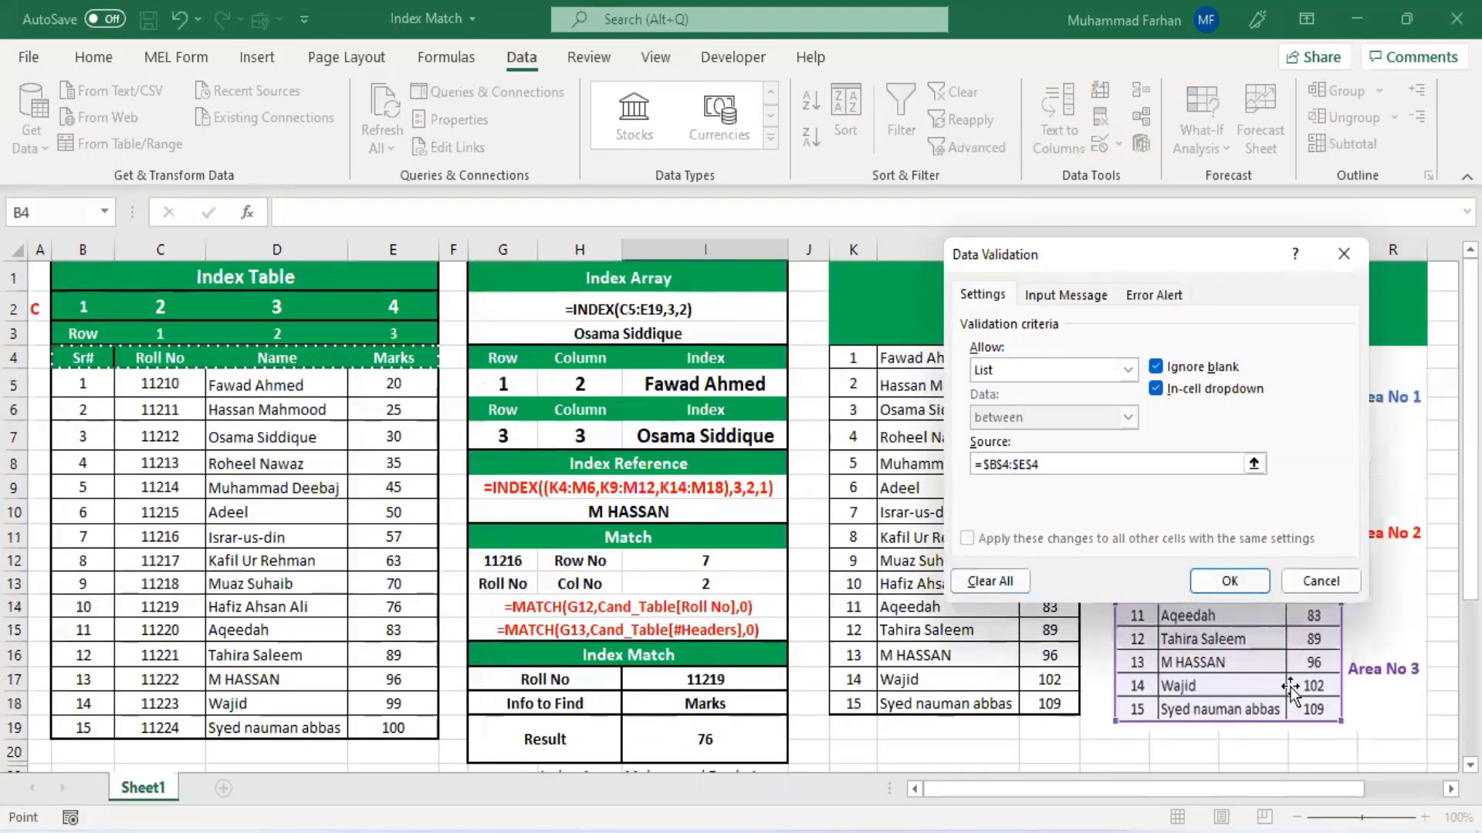
click(1244, 584)
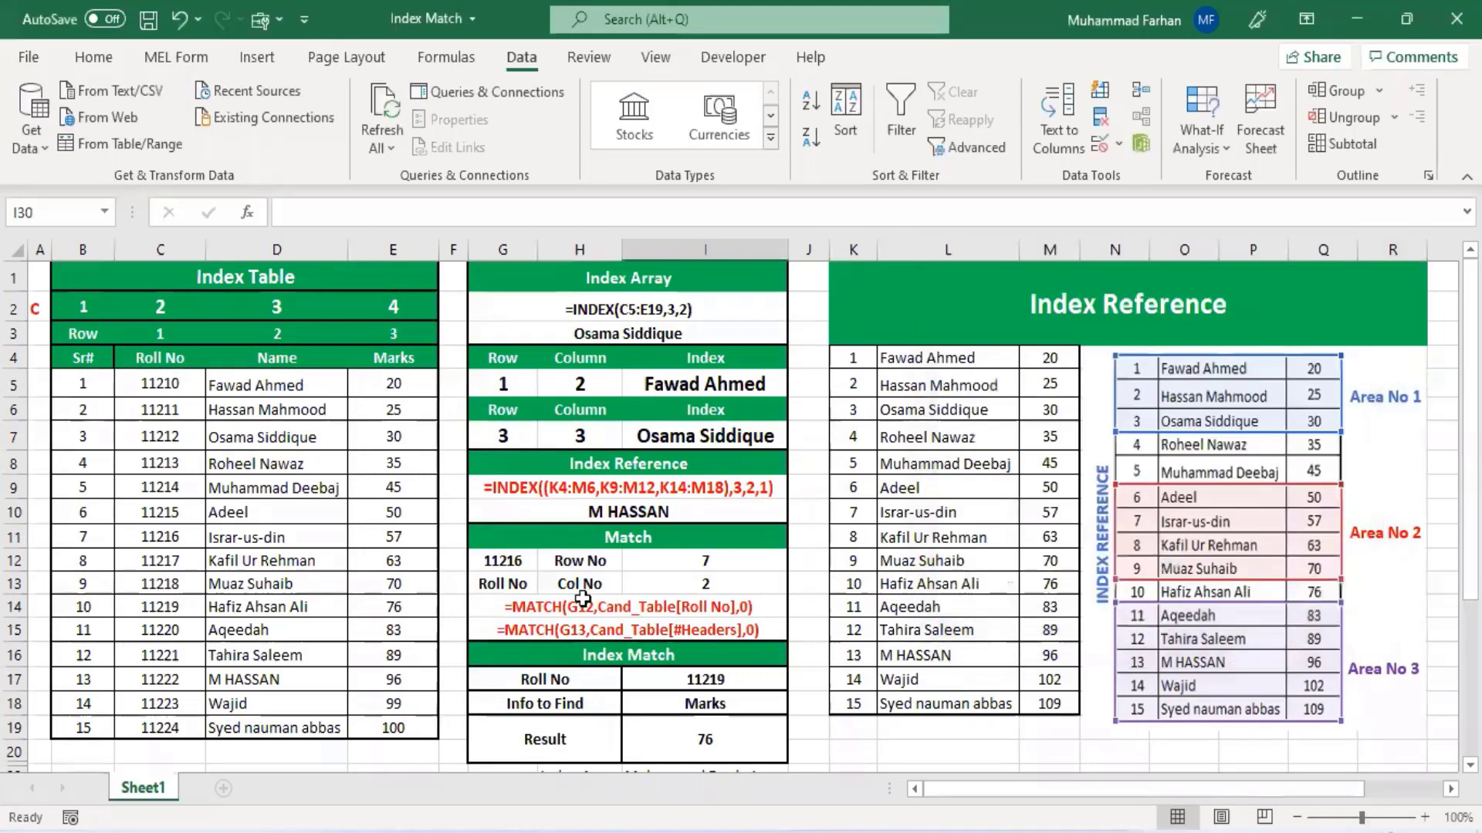
scroll(586, 599, down, 5)
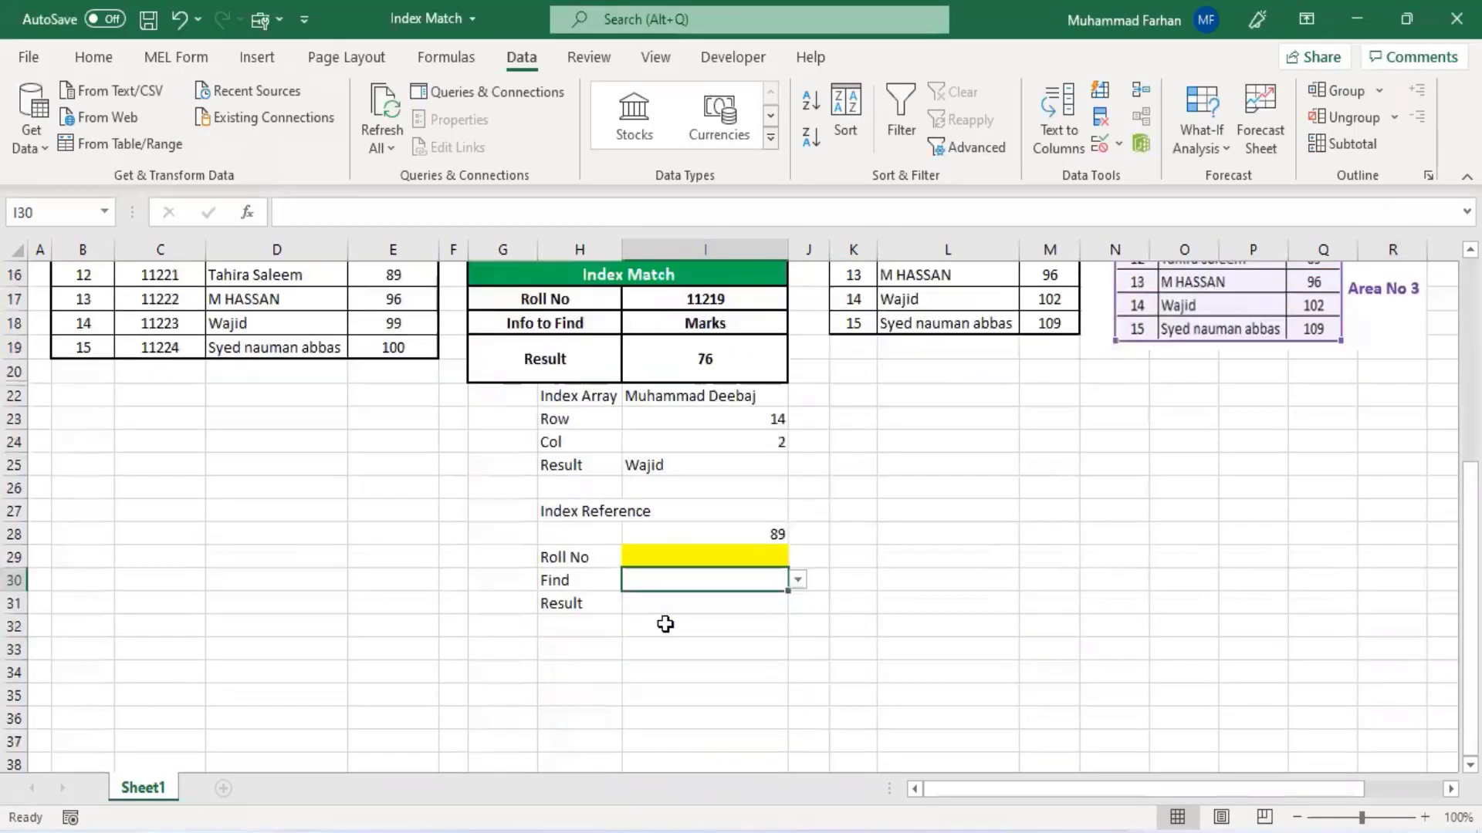
click(799, 581)
click(799, 581)
- Begin an INDEX formula in I31 with the table range B5:E19 as the array
click(752, 605)
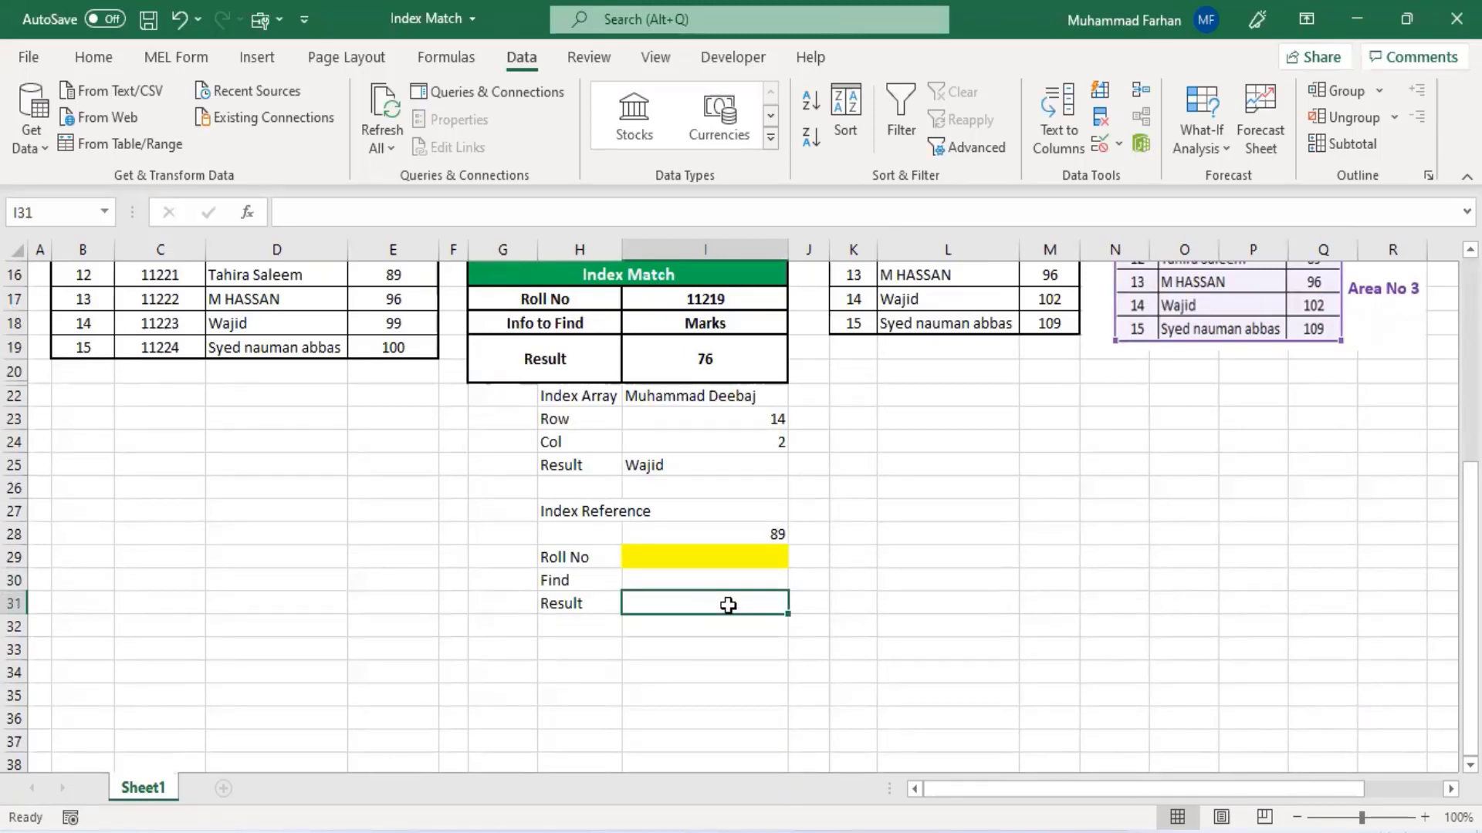
text(=)
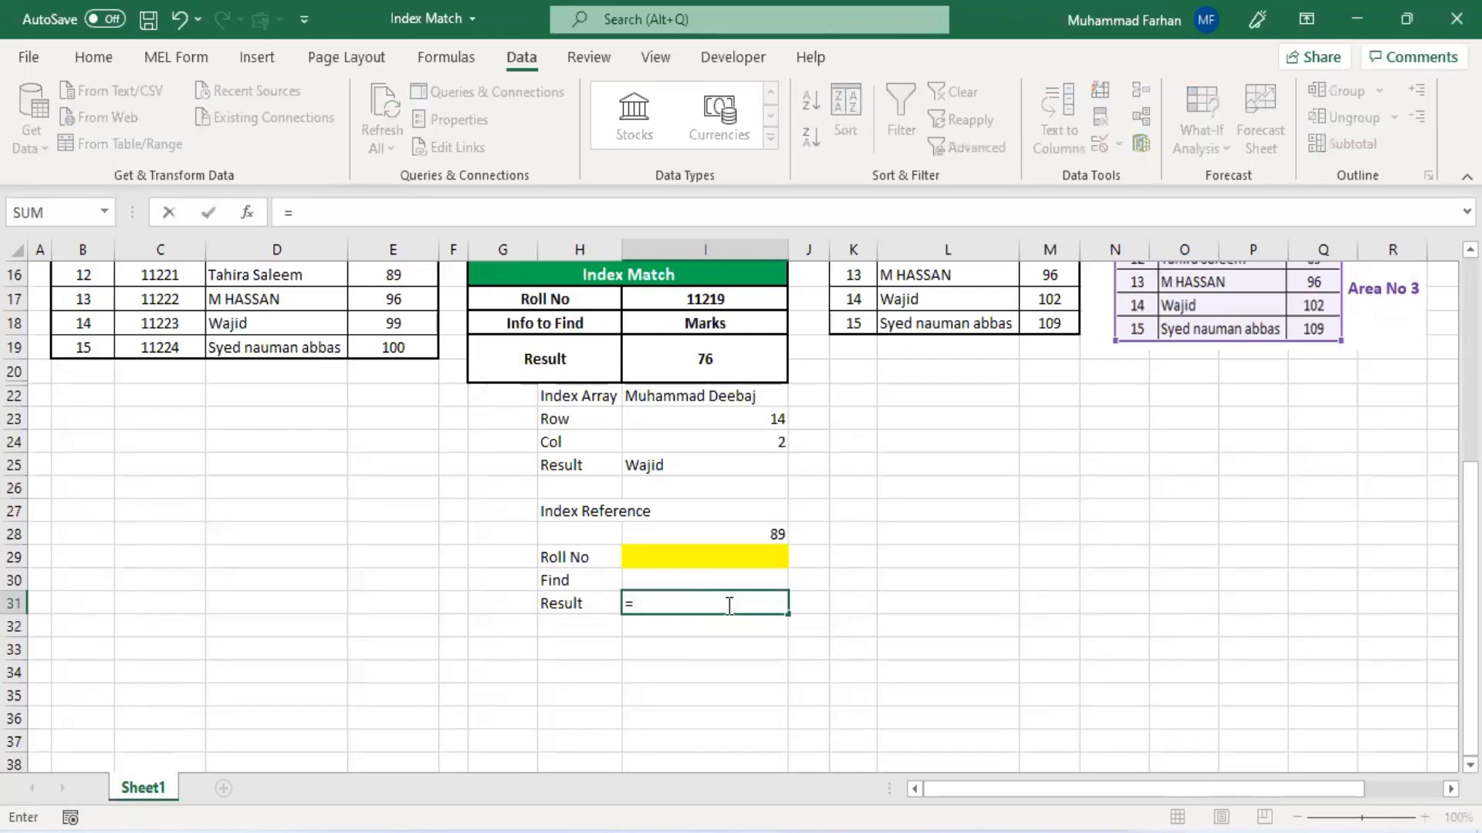
text(i)
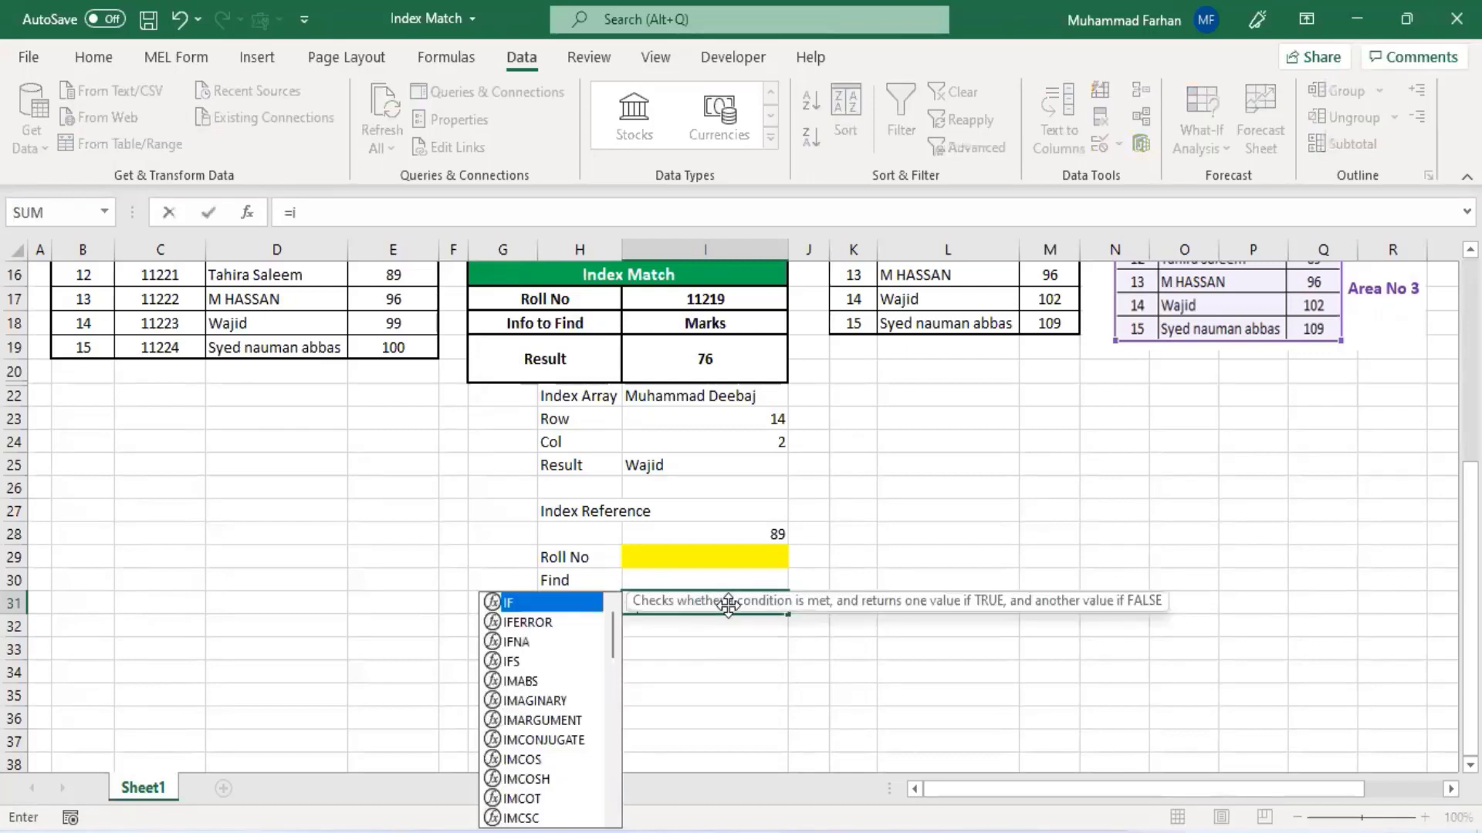
text(ndex()
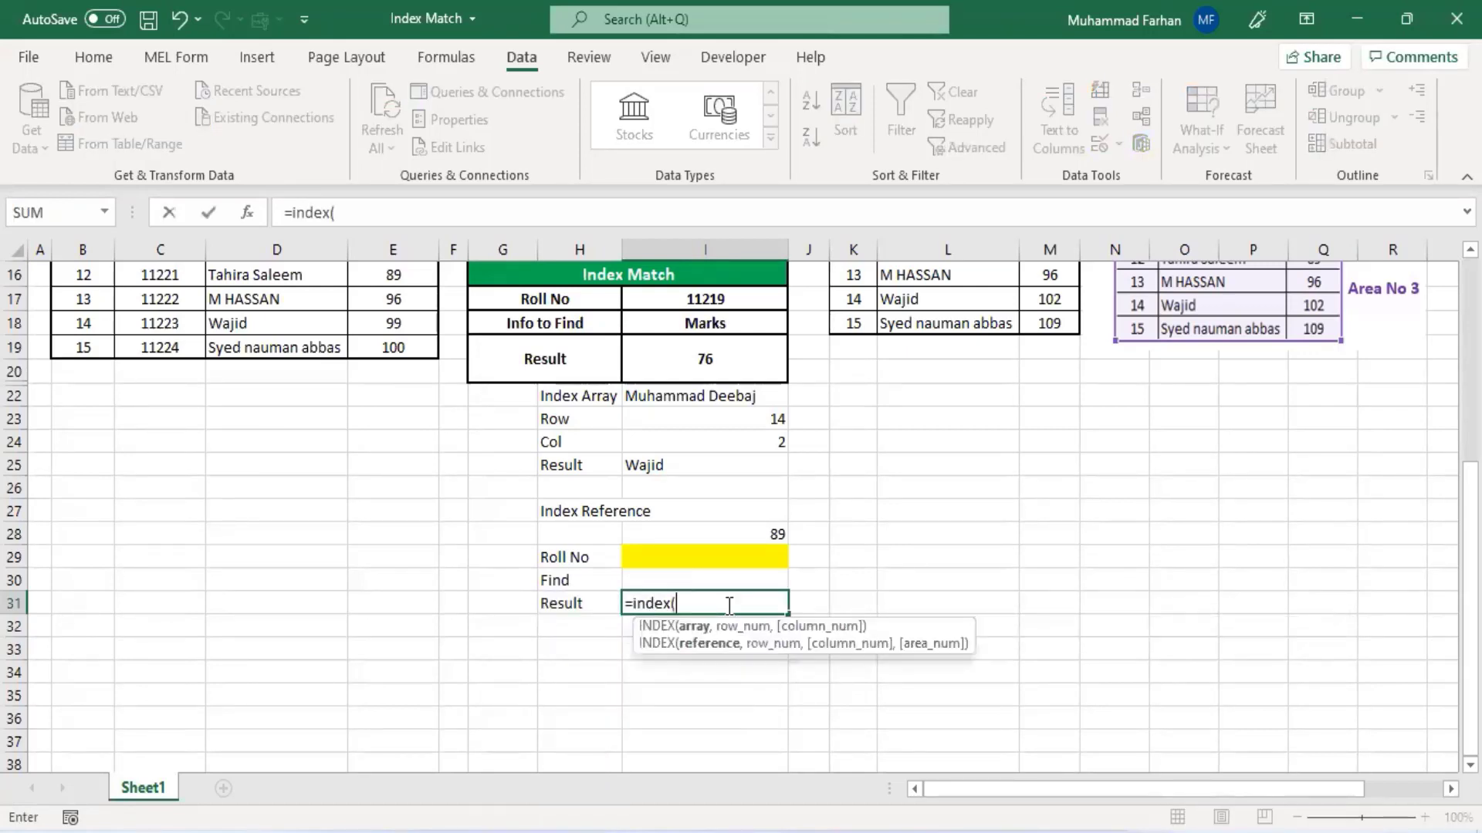
scroll(390, 513, up, 2)
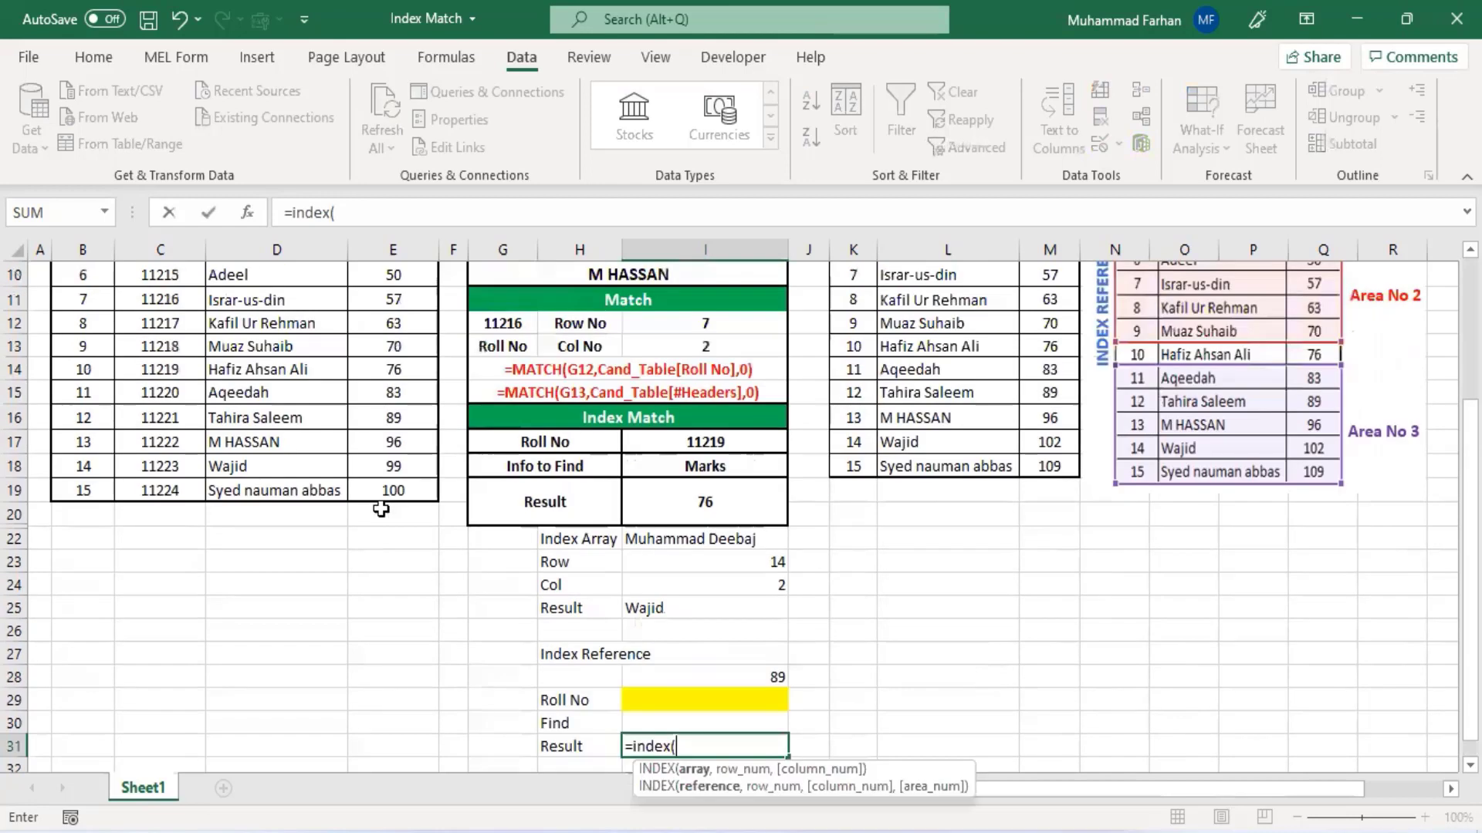
scroll(390, 513, down, 1)
scroll(317, 493, up, 2)
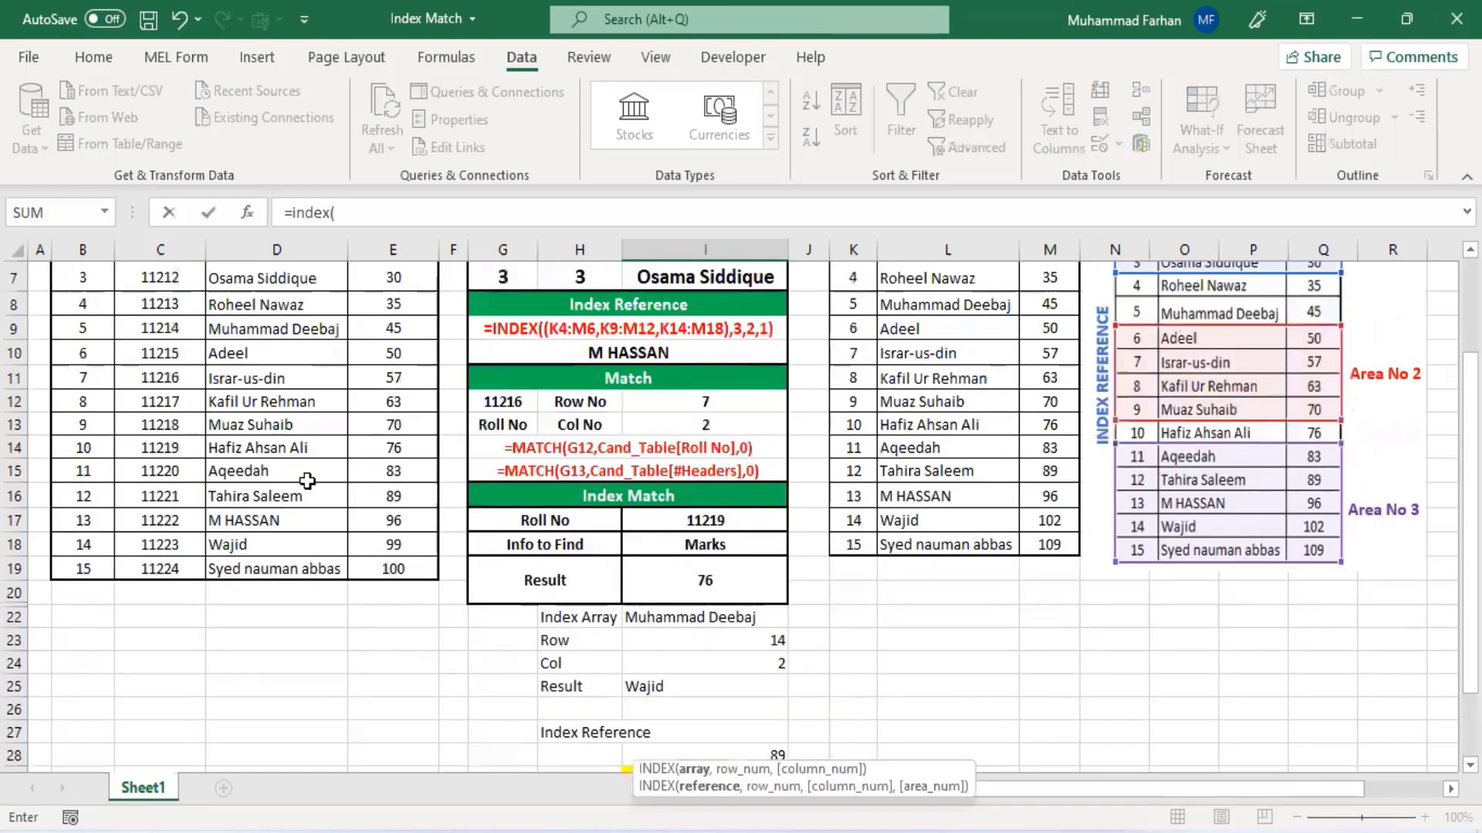
scroll(309, 482, up, 2)
drag(86, 387, 409, 728)
scroll(450, 469, down, 4)
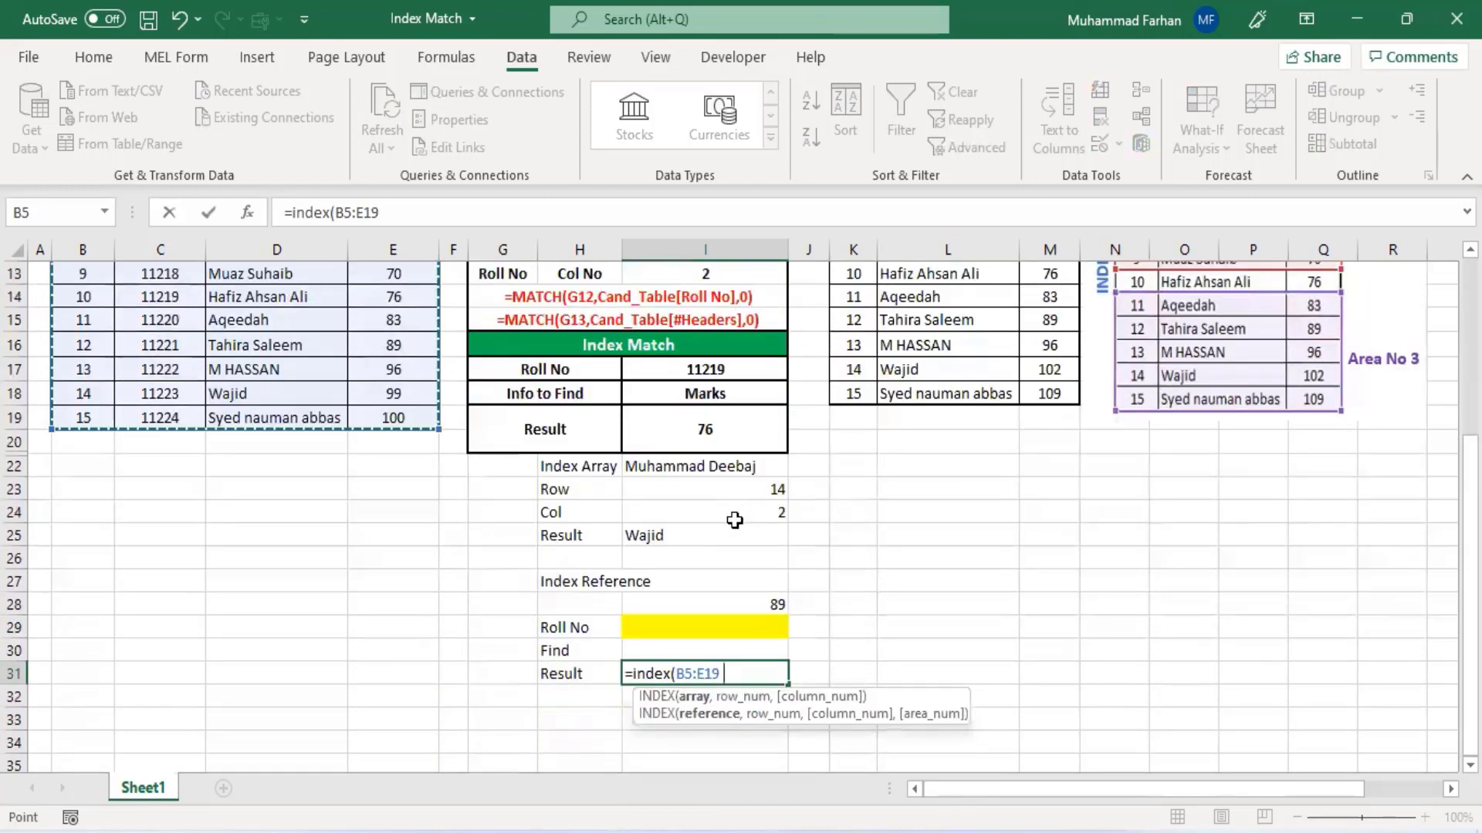
text(,)
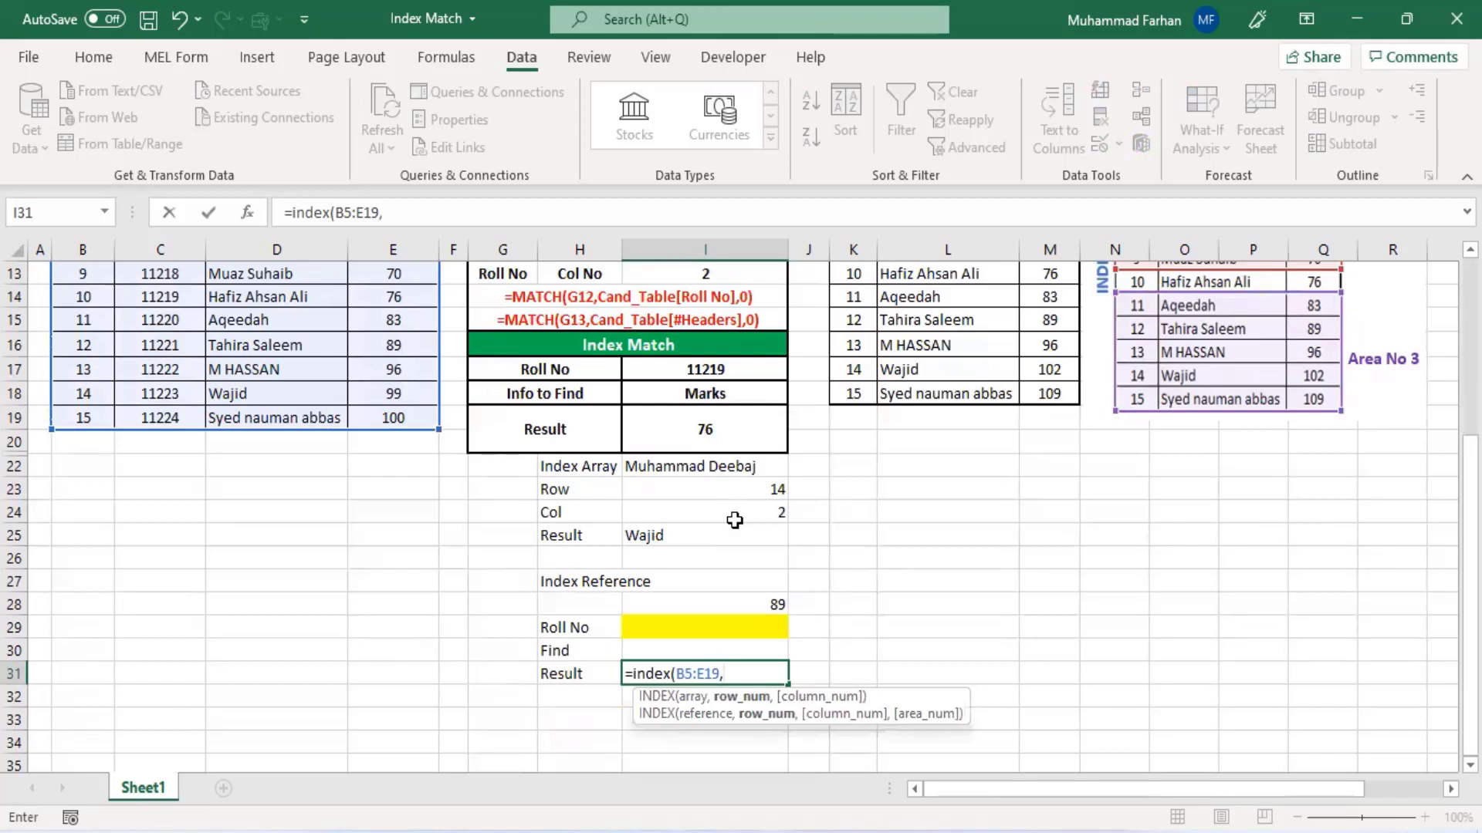
text(Match)
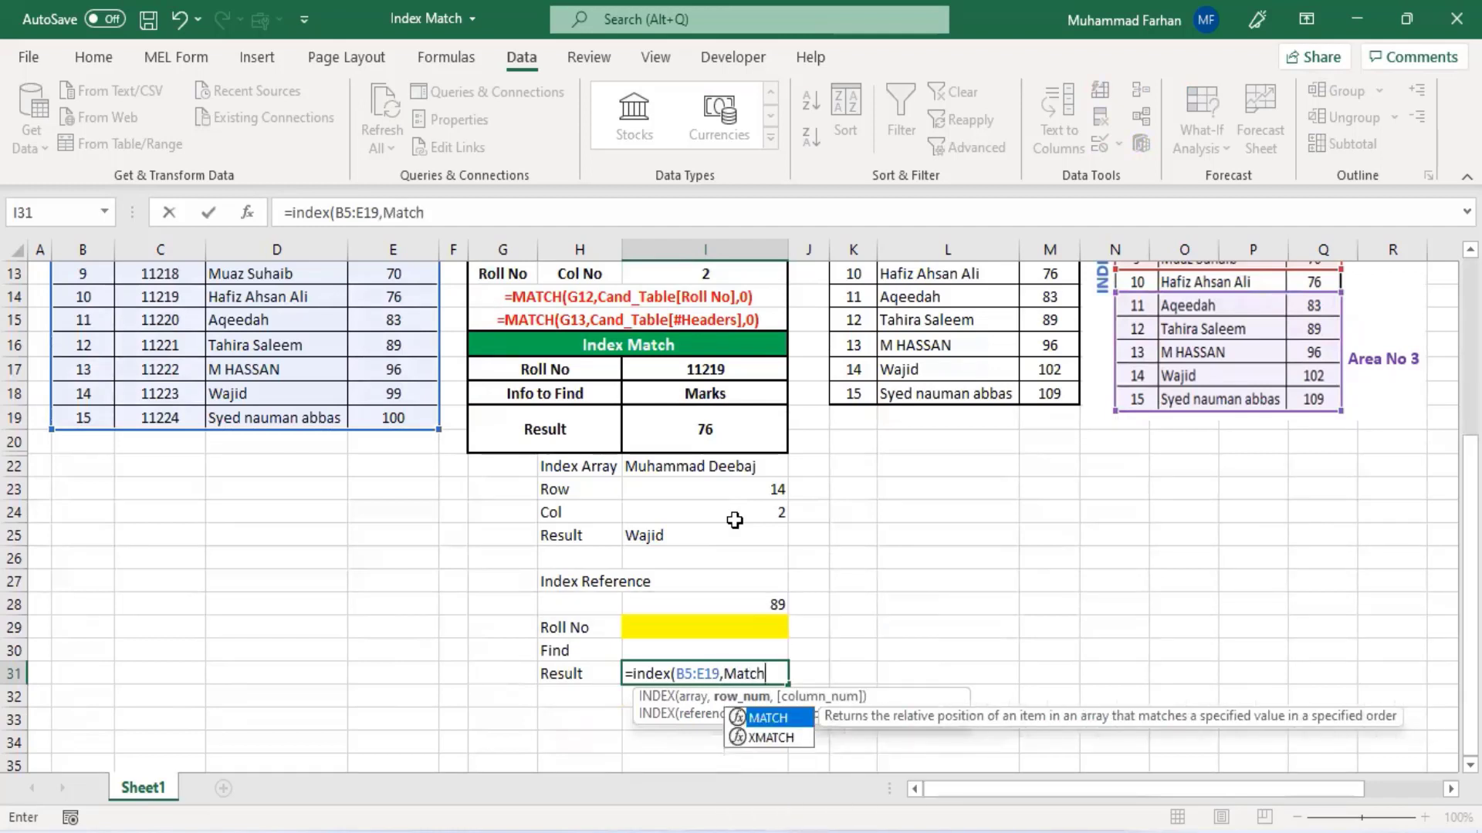
text(()
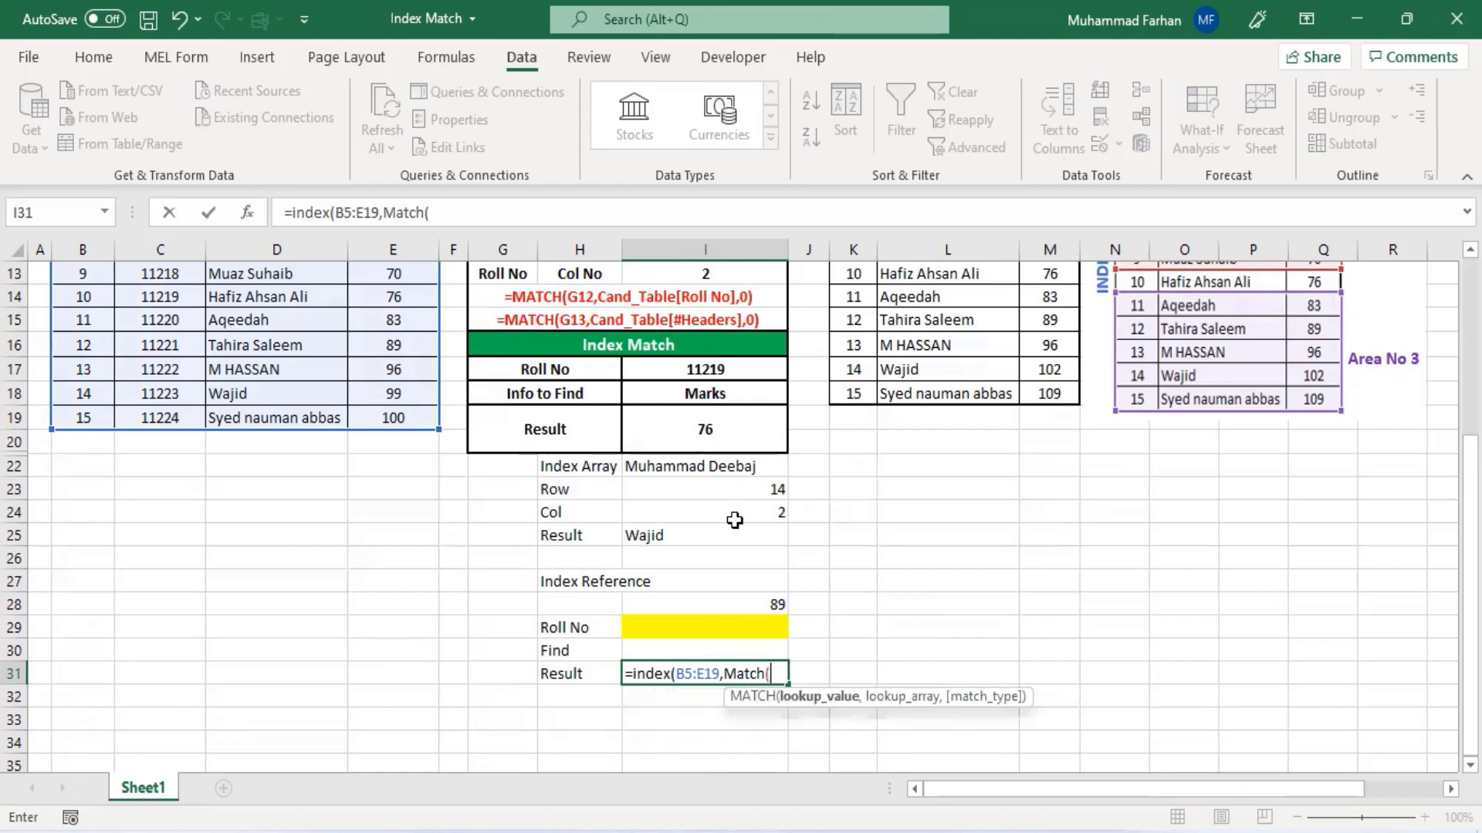
- Add MATCH(I29,C5:C19,0) as the row argument of the INDEX formula, matching the Roll No cell against the Roll No column
click(721, 626)
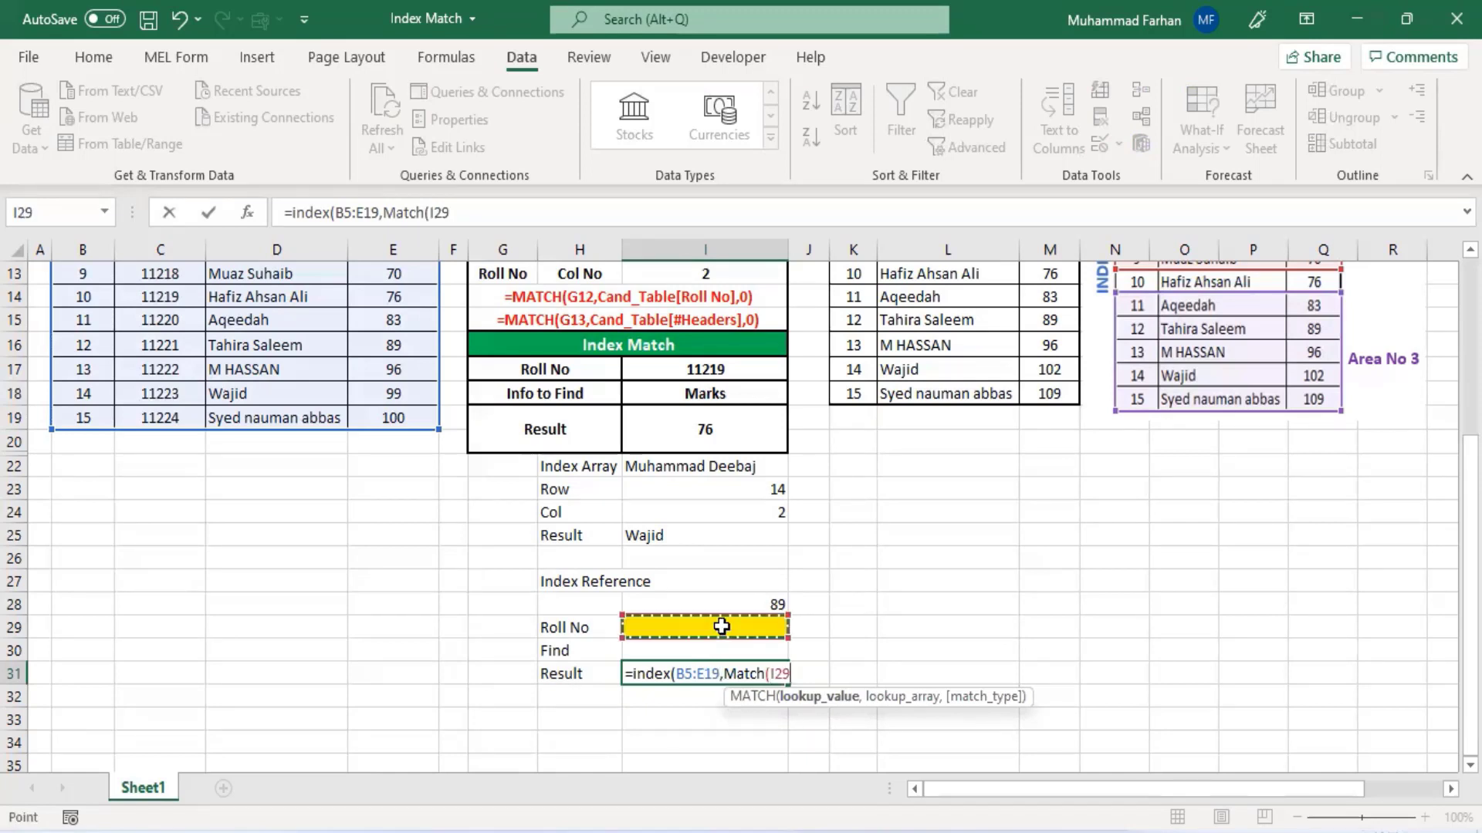
text(,)
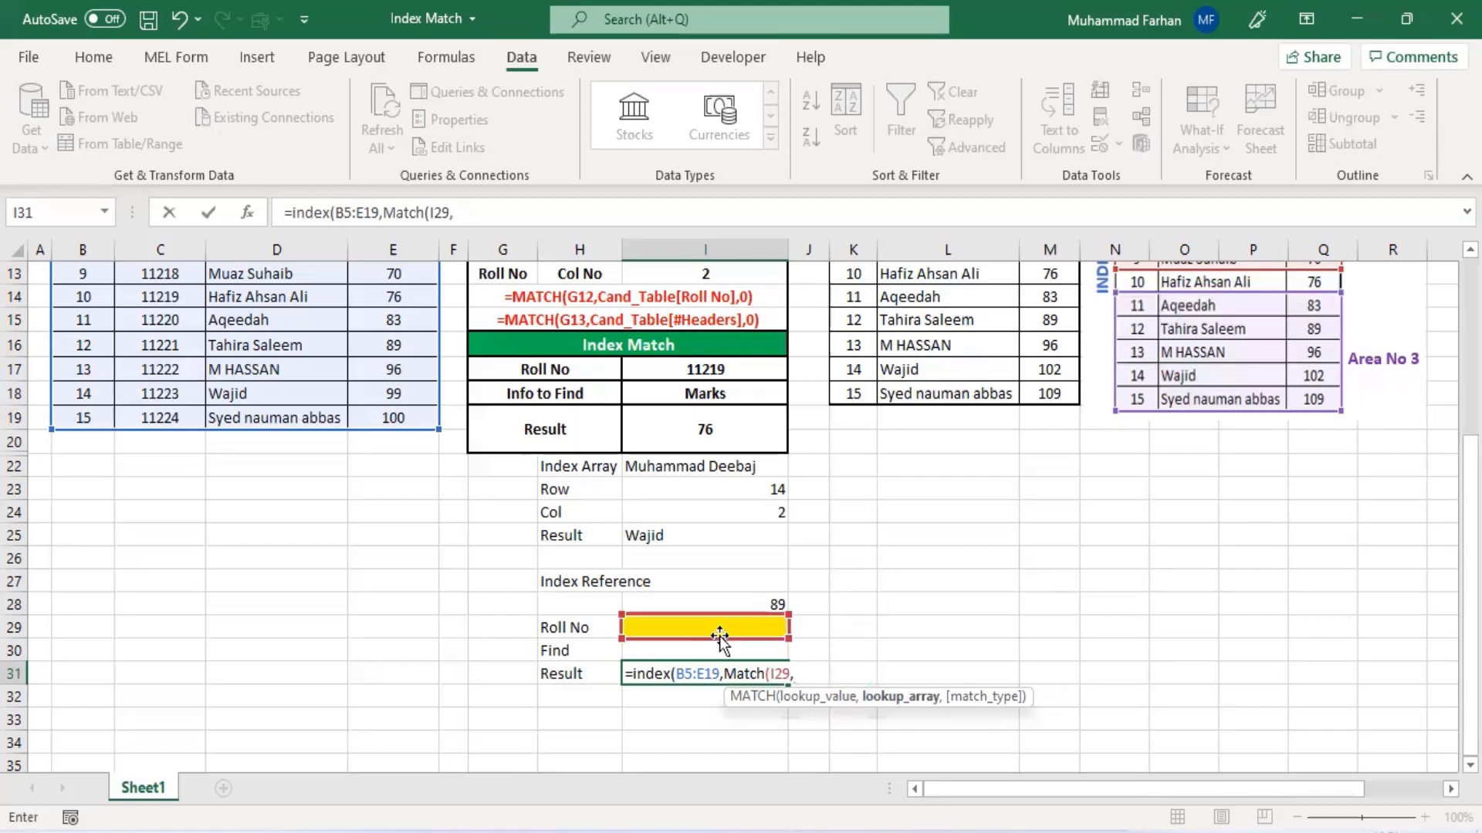
scroll(176, 465, up, 2)
scroll(176, 464, down, 1)
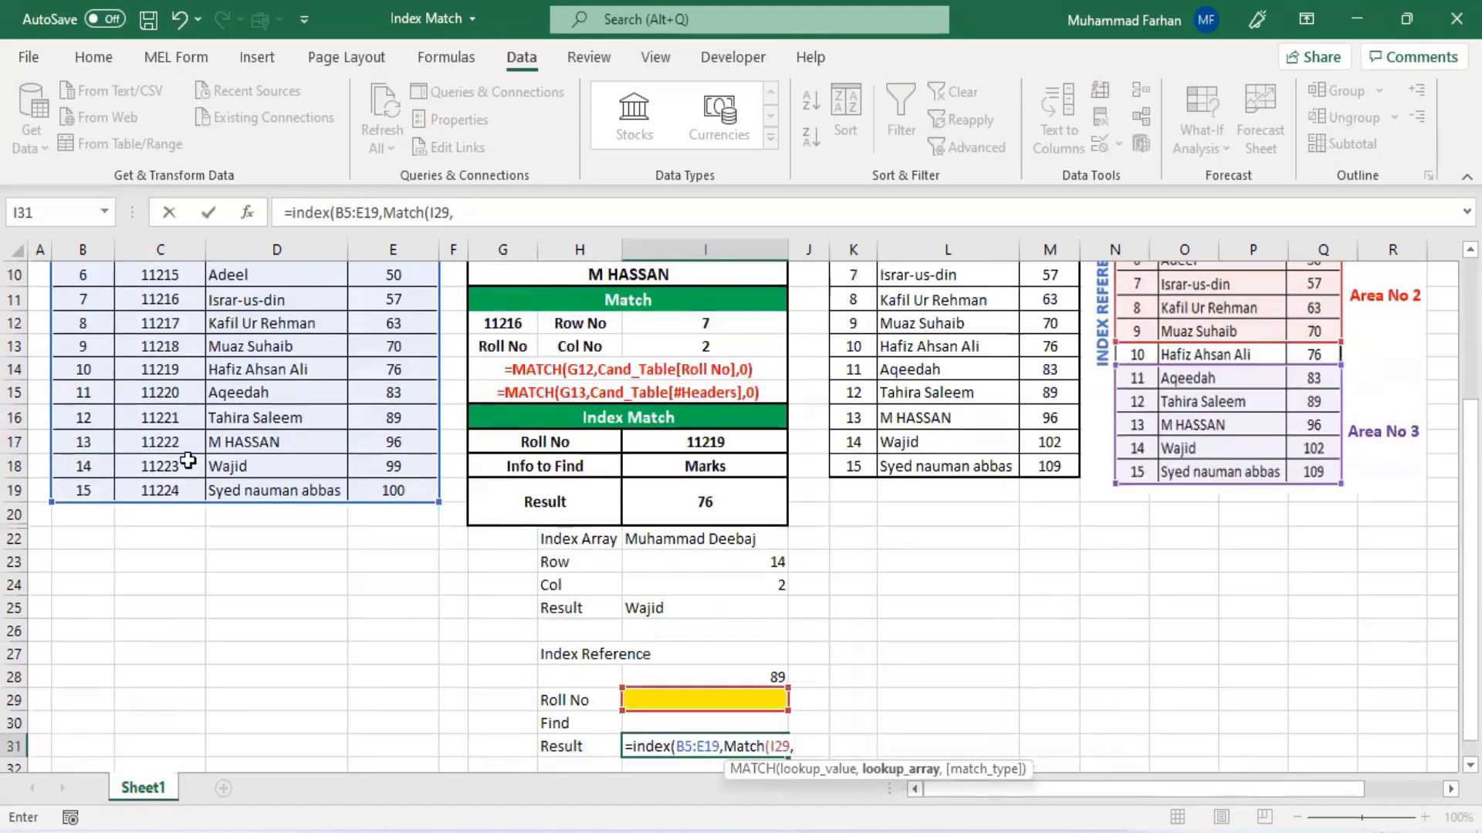
scroll(181, 458, up, 2)
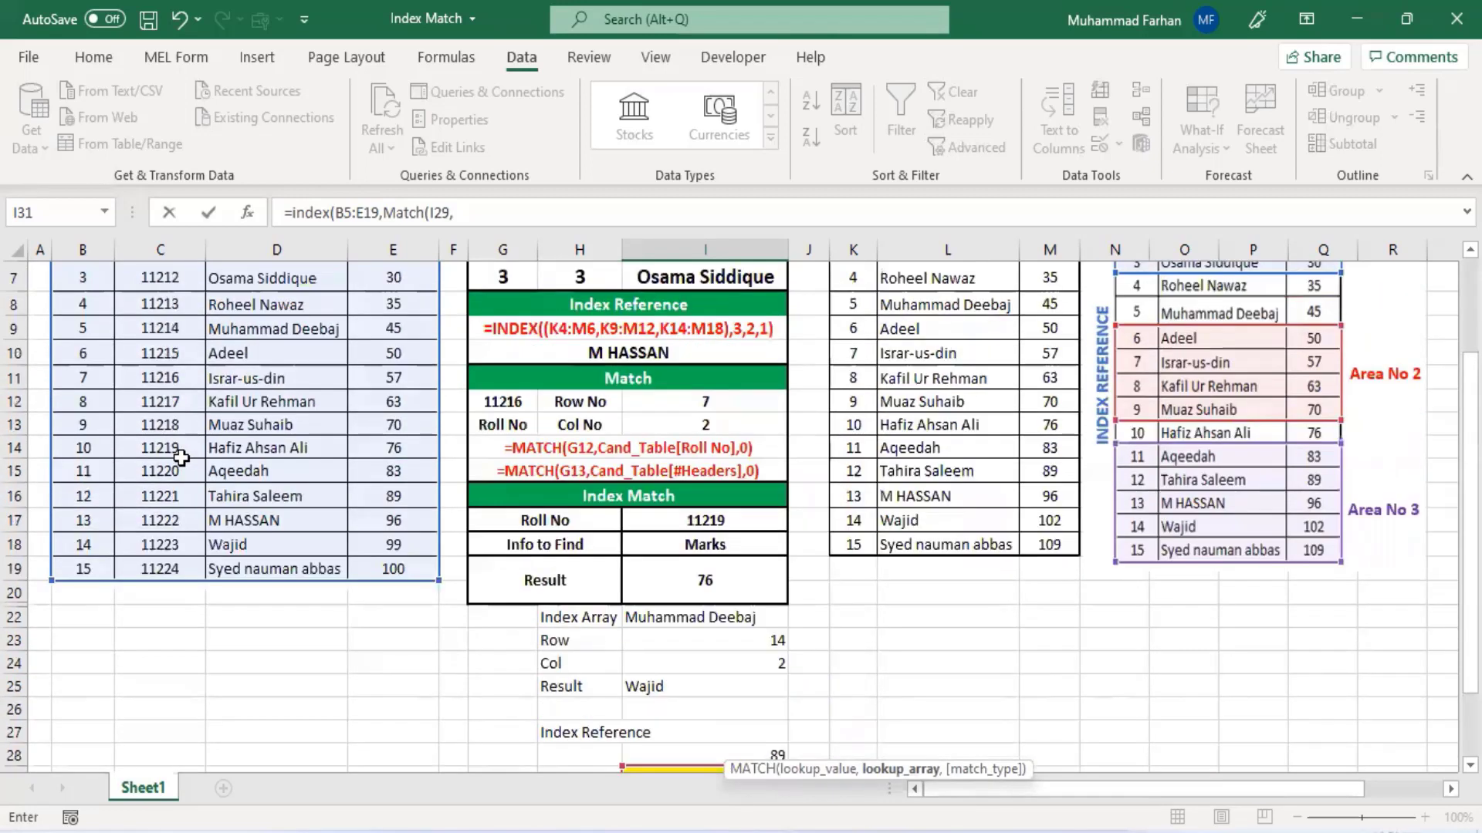
drag(146, 304, 154, 645)
scroll(331, 552, down, 2)
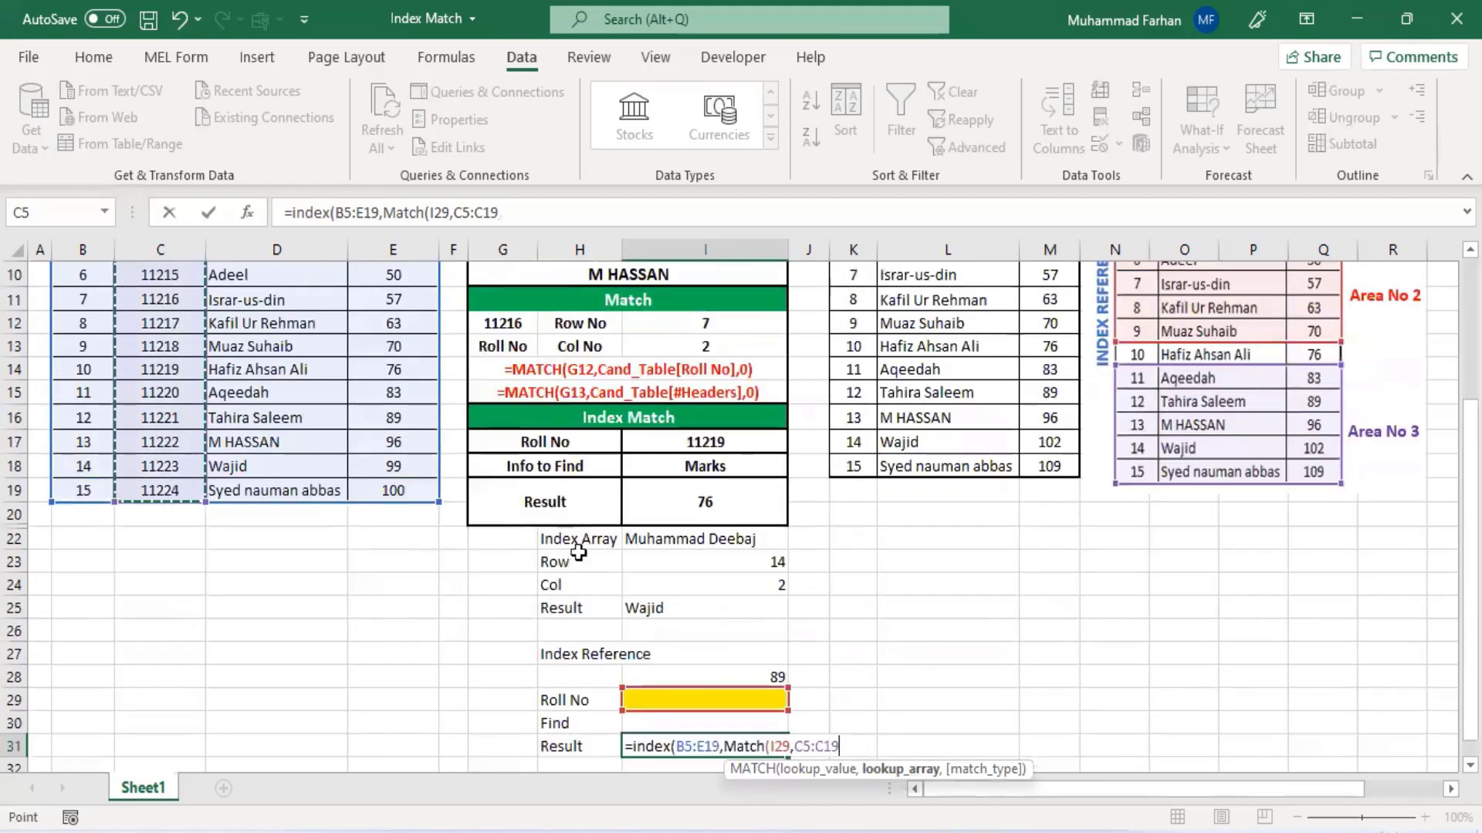
scroll(824, 614, down, 2)
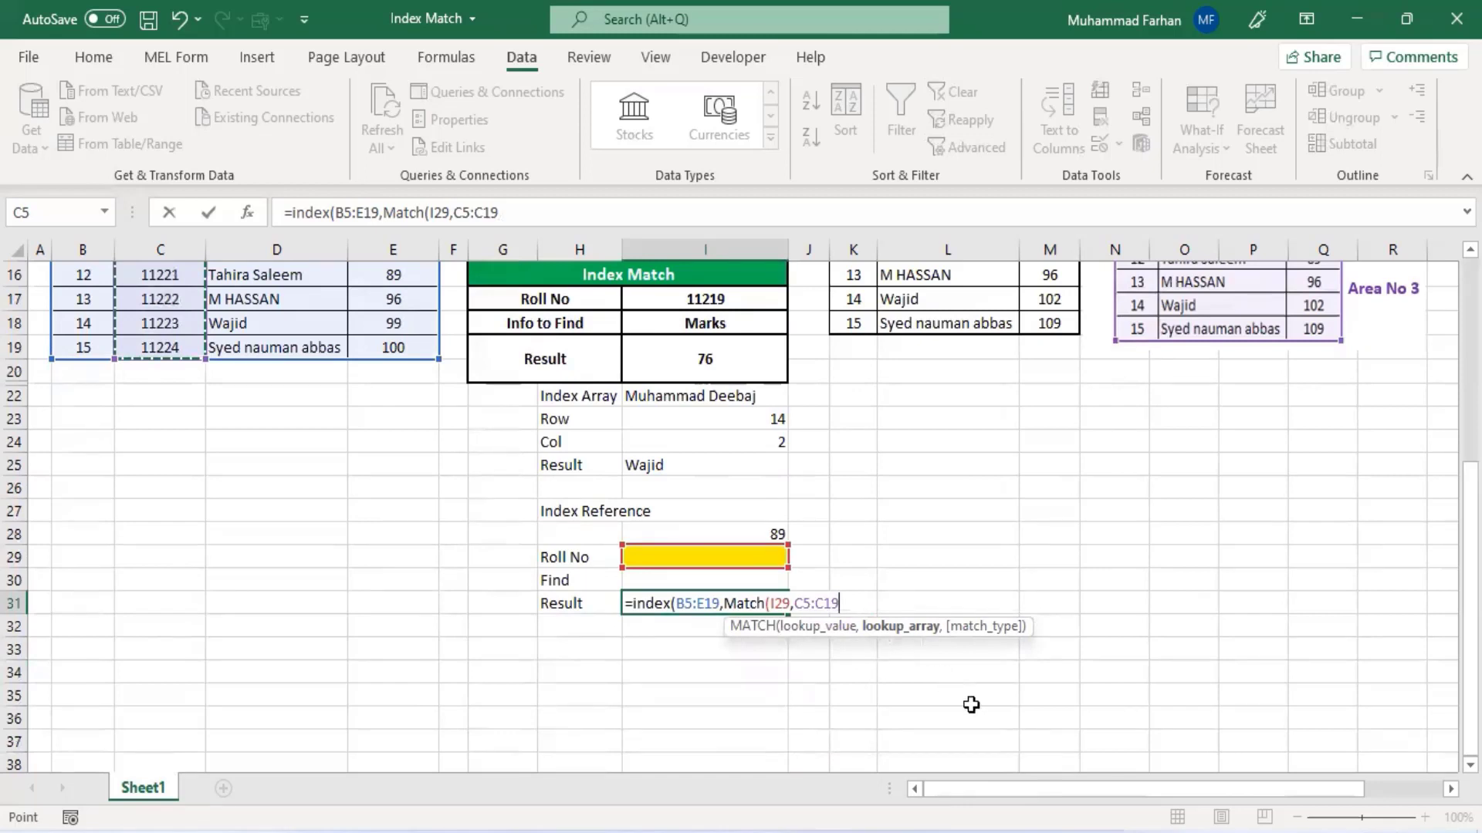
text(,)
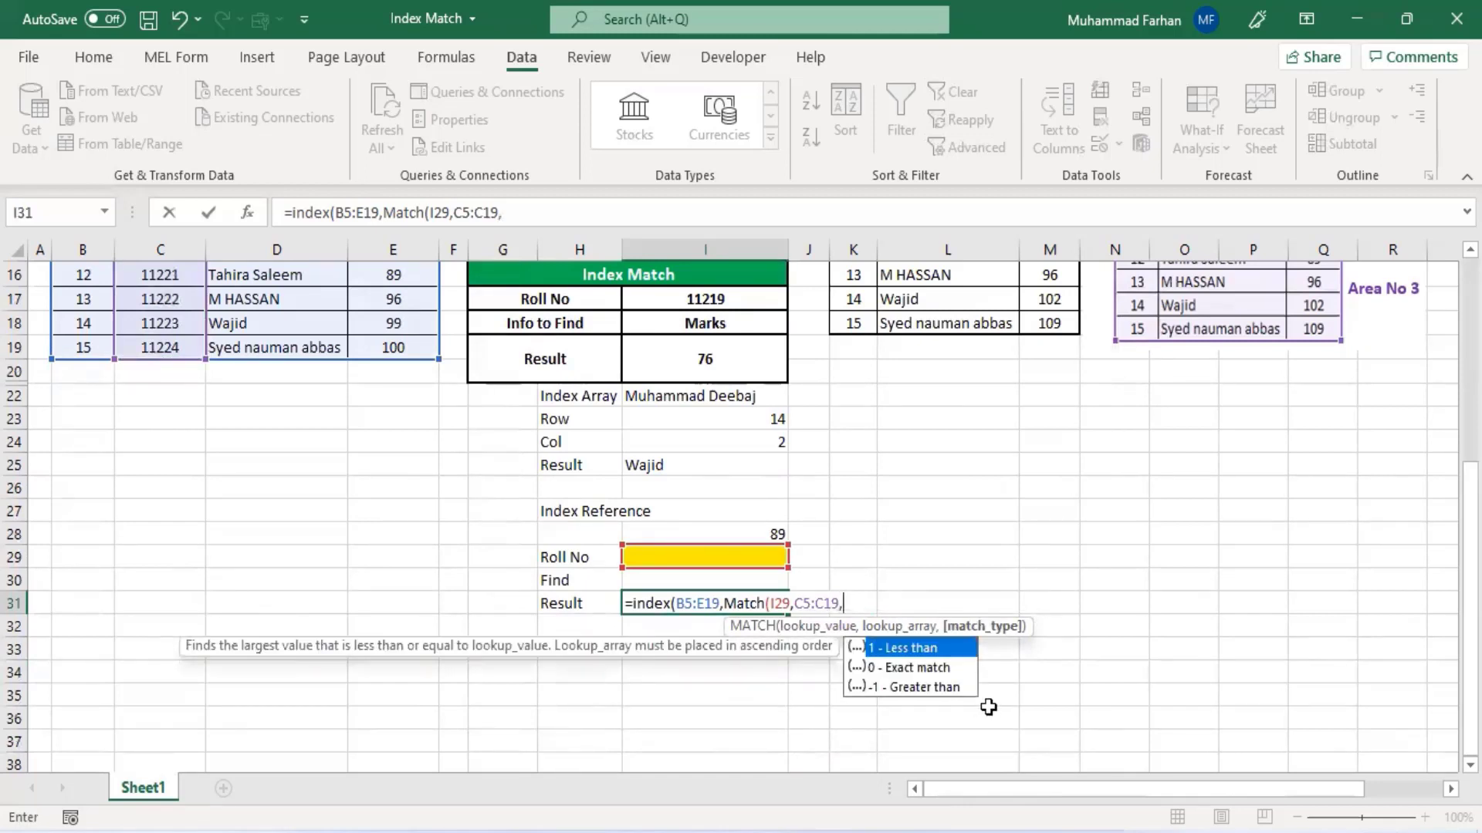
text(0))
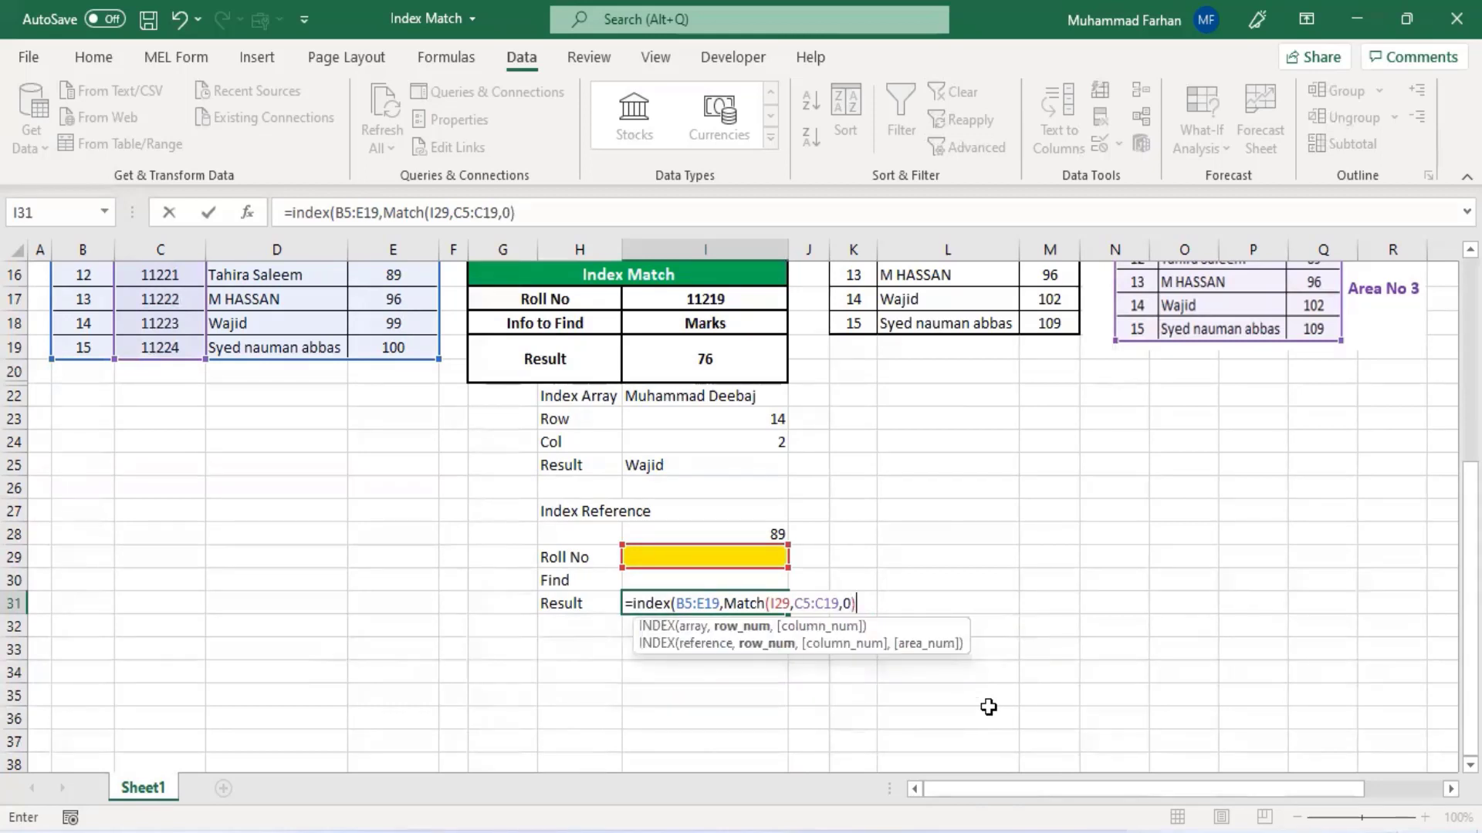
text(,)
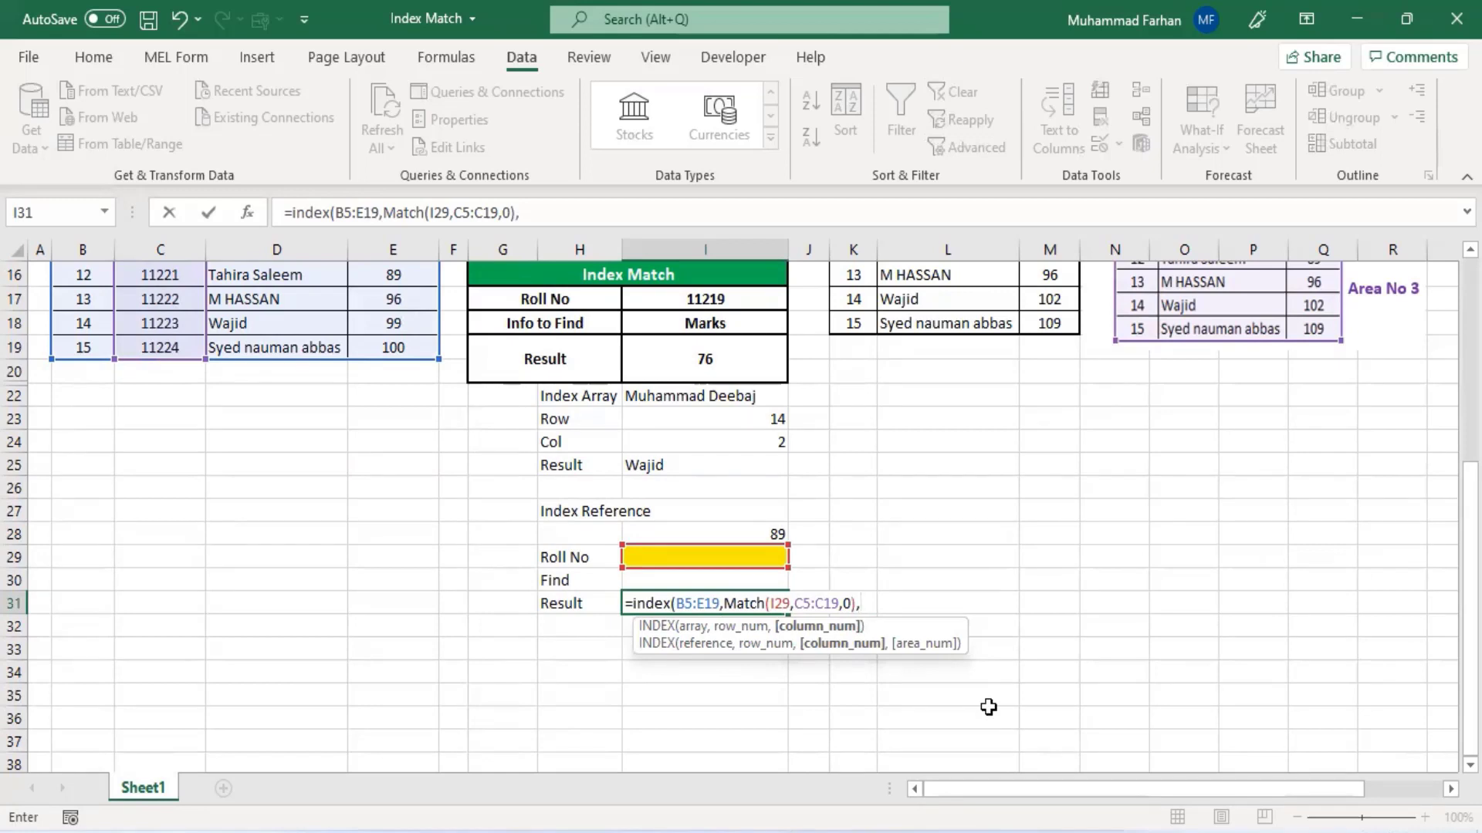
text(Match)
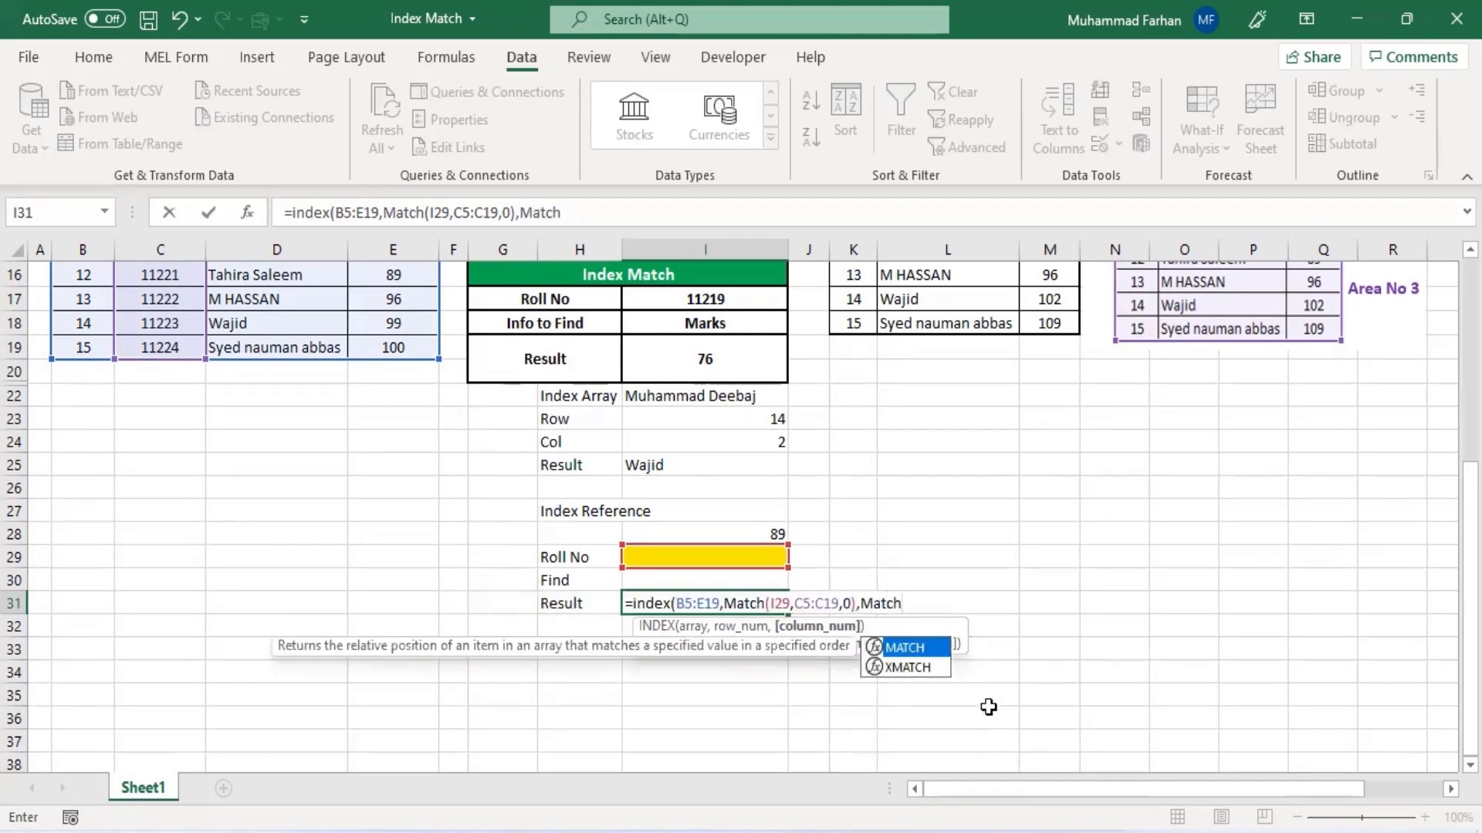
text(()
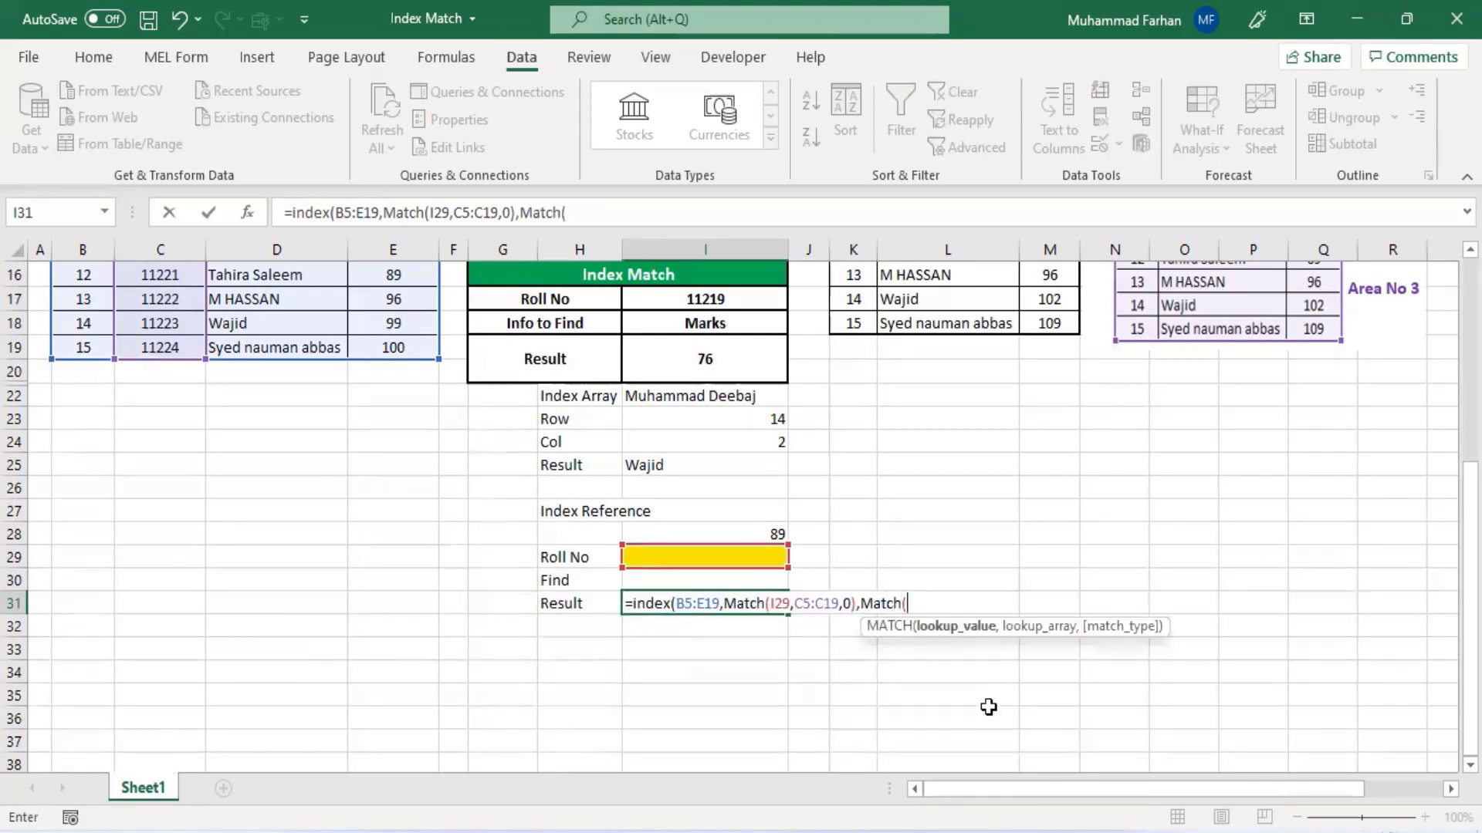
- Add MATCH(I30,B4:E4,0) as the column argument, close the INDEX formula and enter it
click(754, 580)
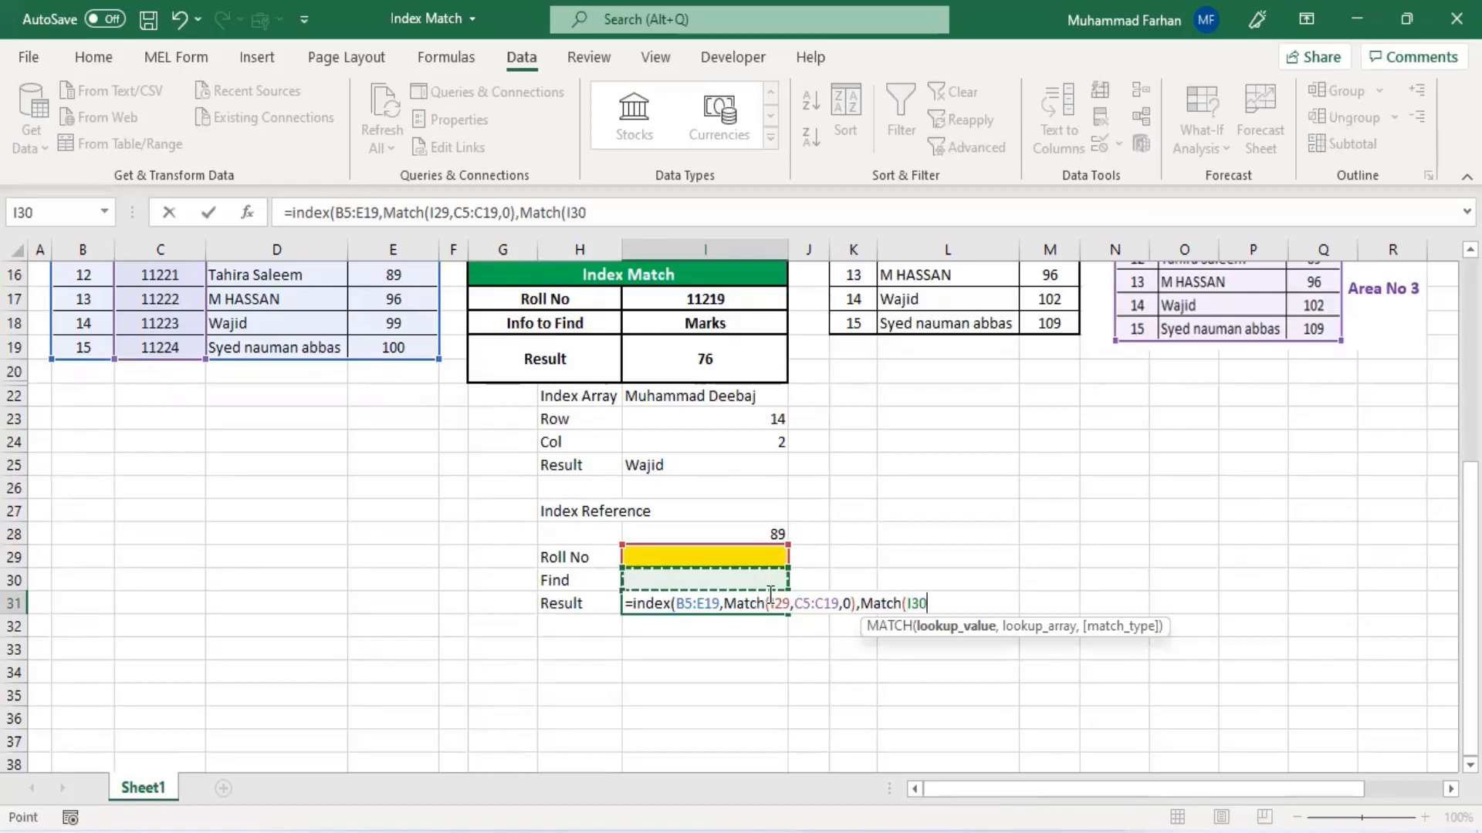
text(,)
scroll(200, 463, up, 5)
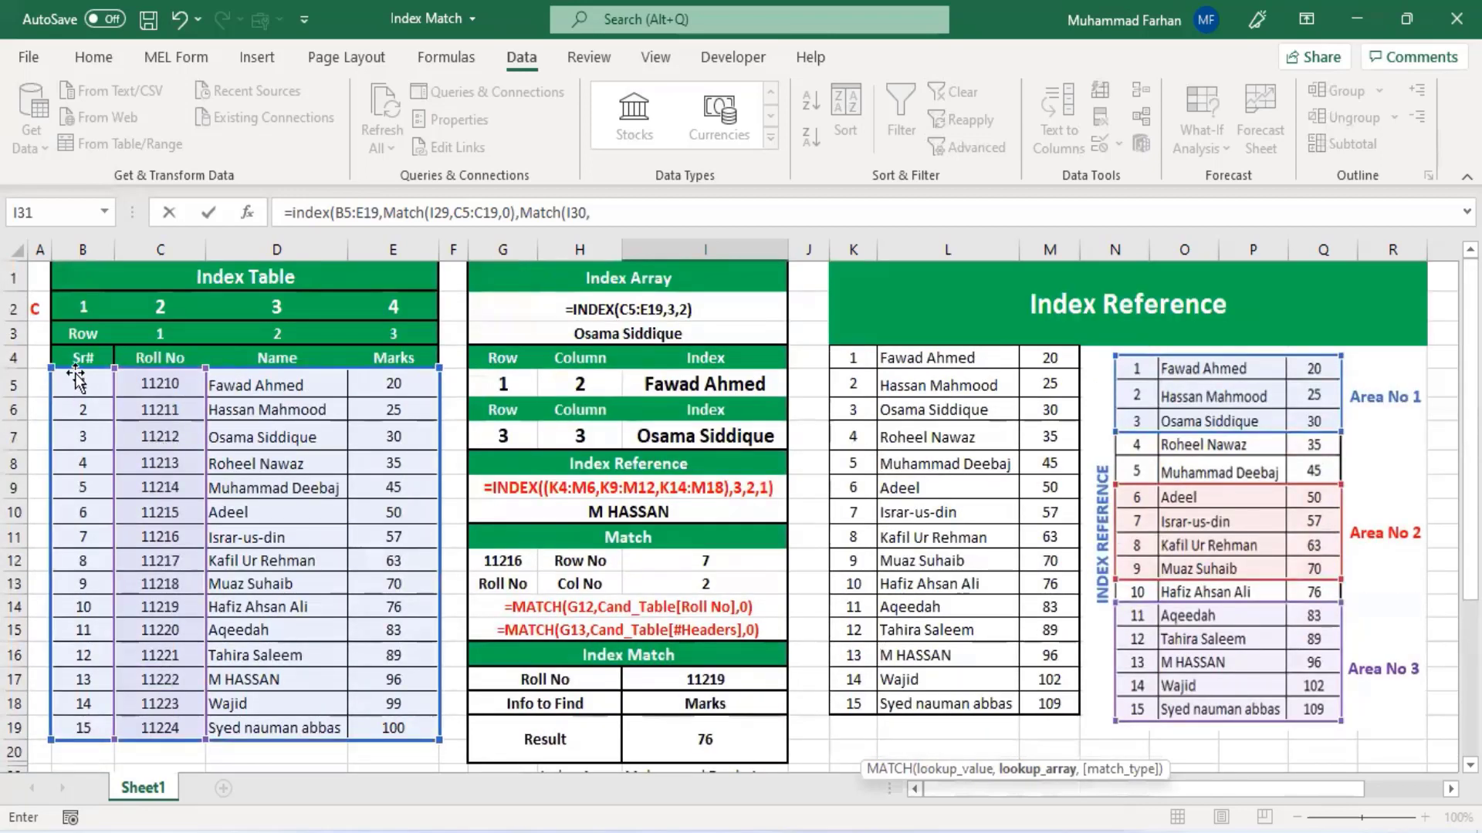
drag(79, 356, 390, 361)
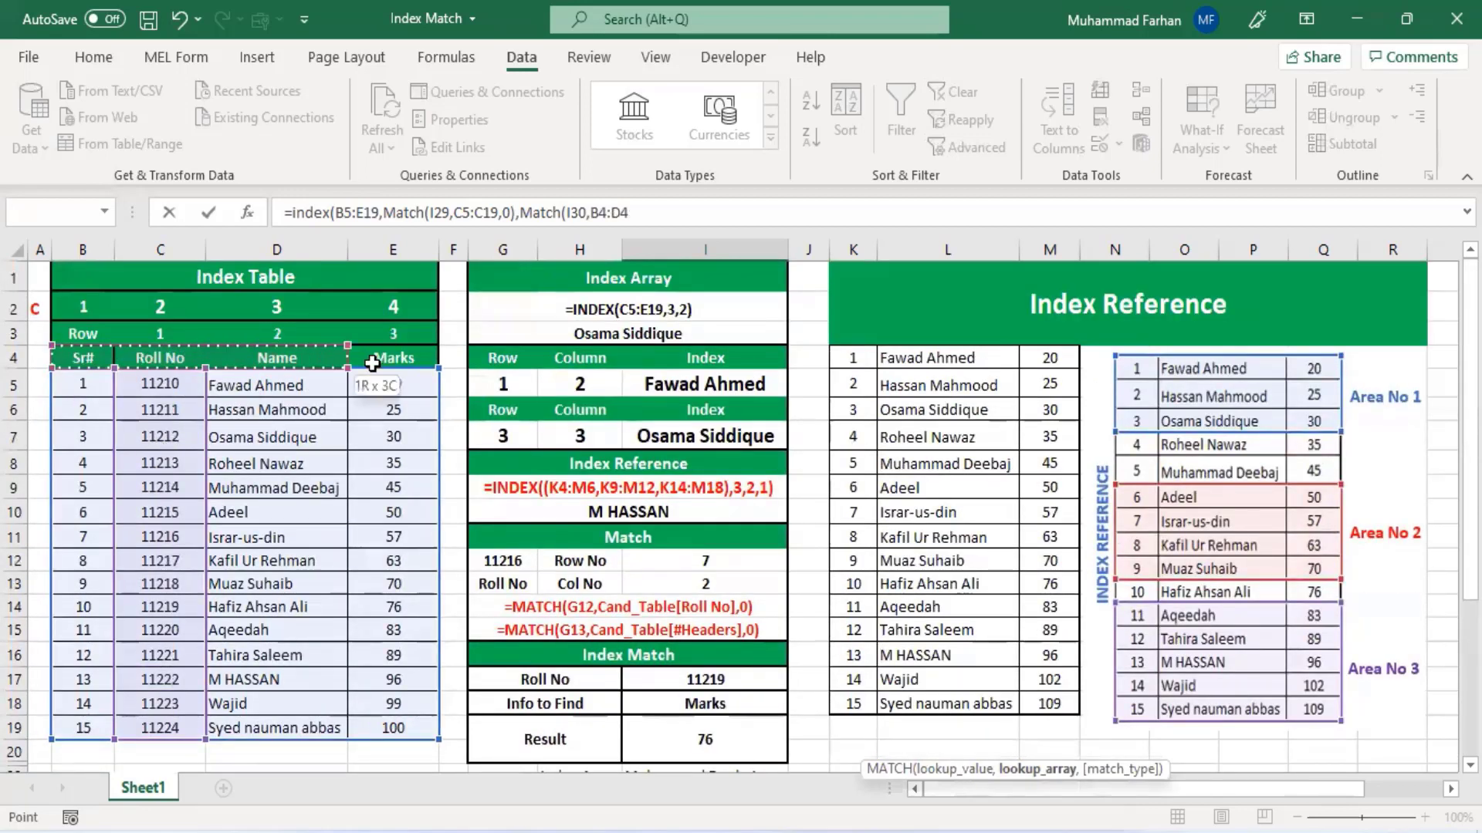
scroll(667, 466, down, 5)
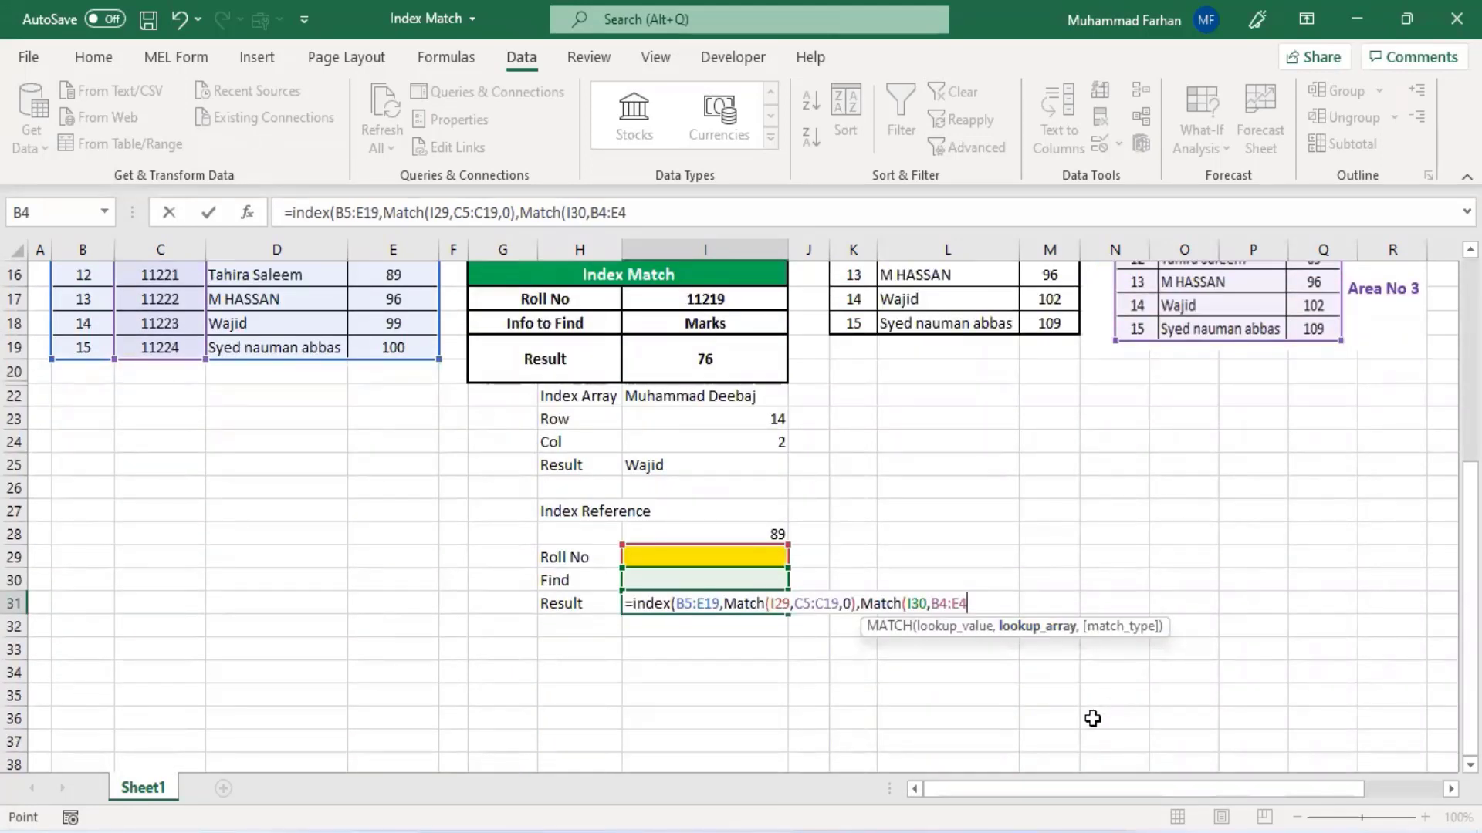
text(,)
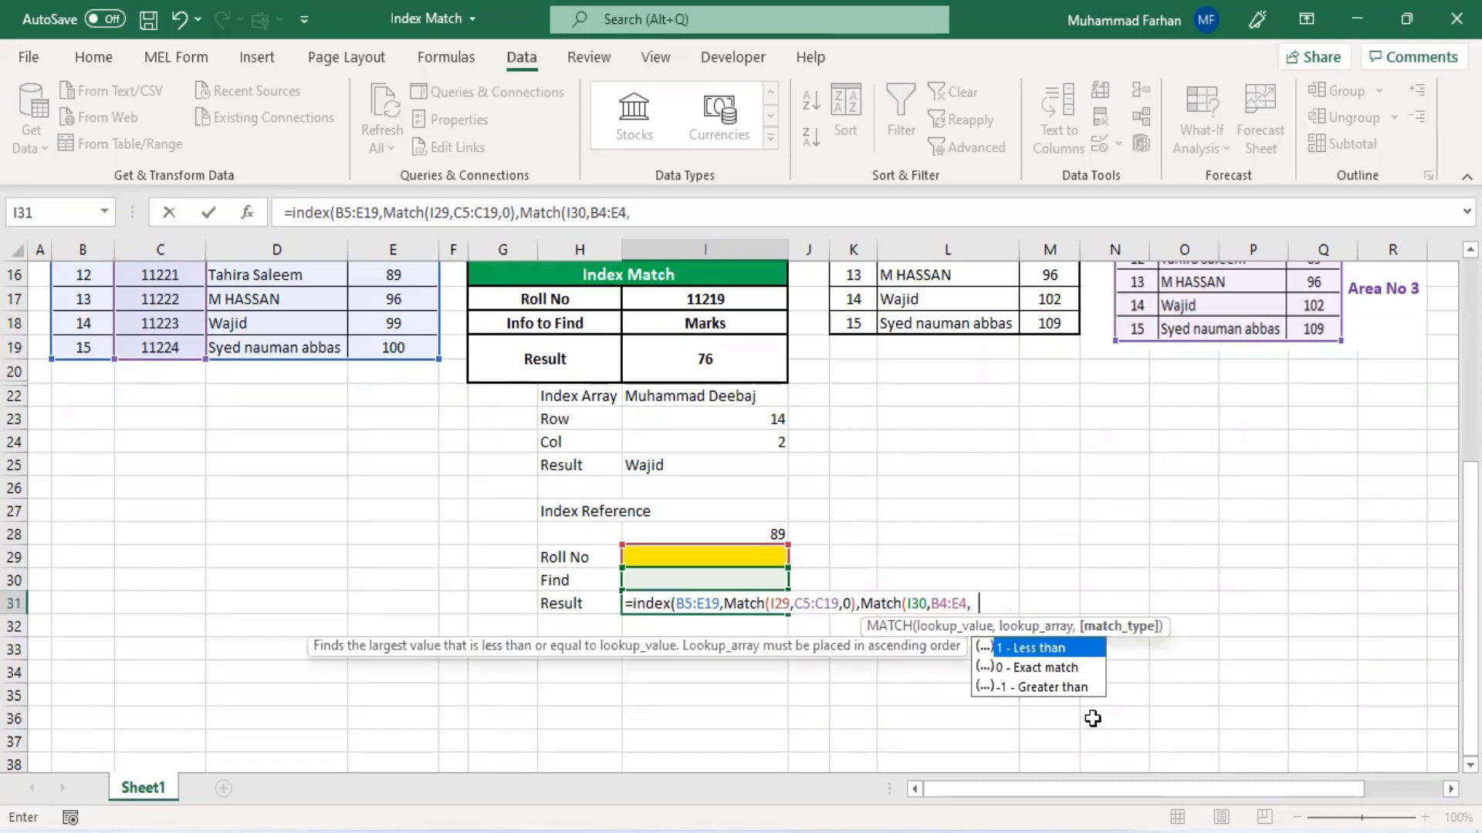
text(0))
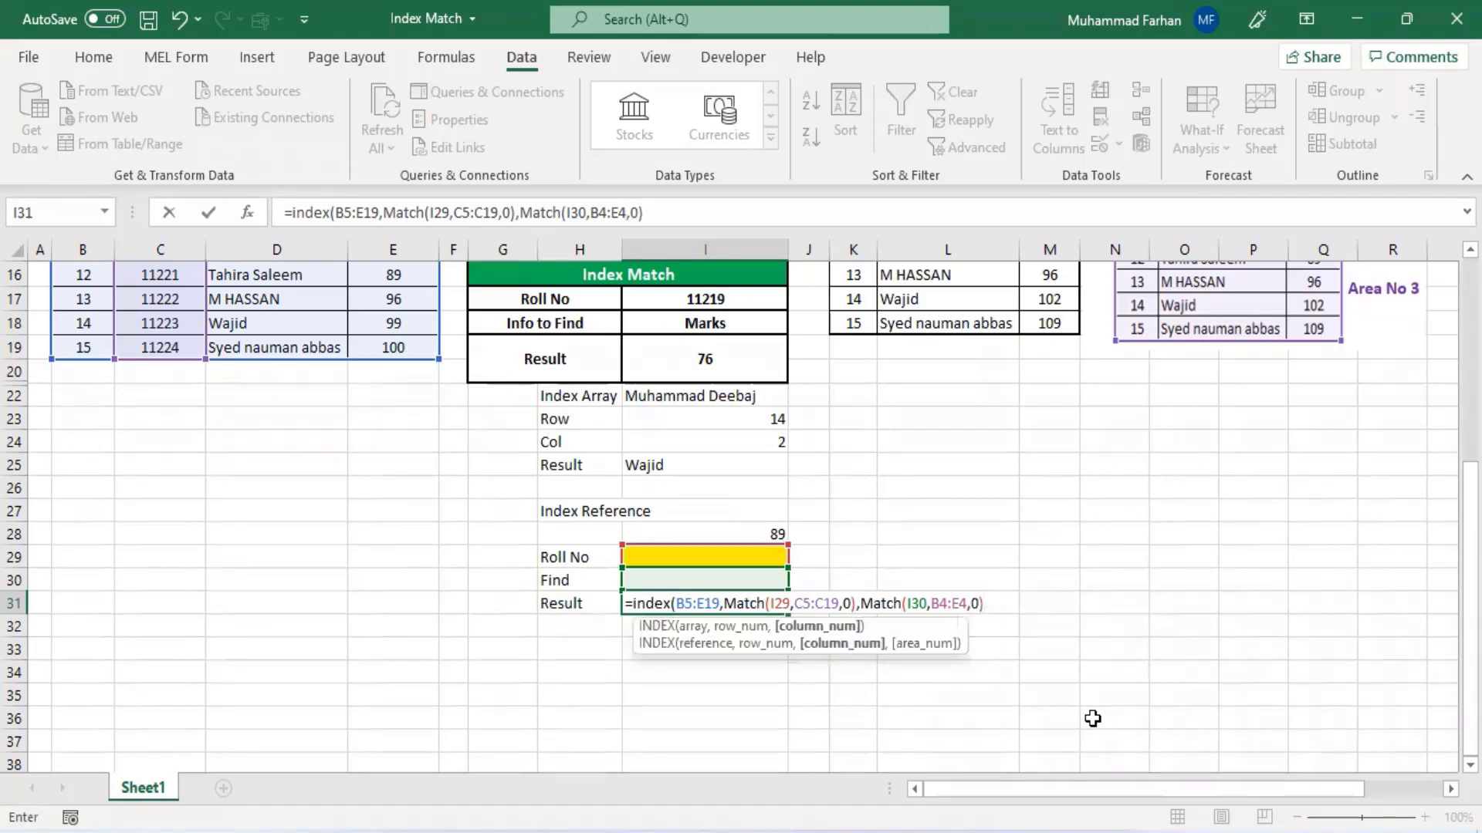
text())
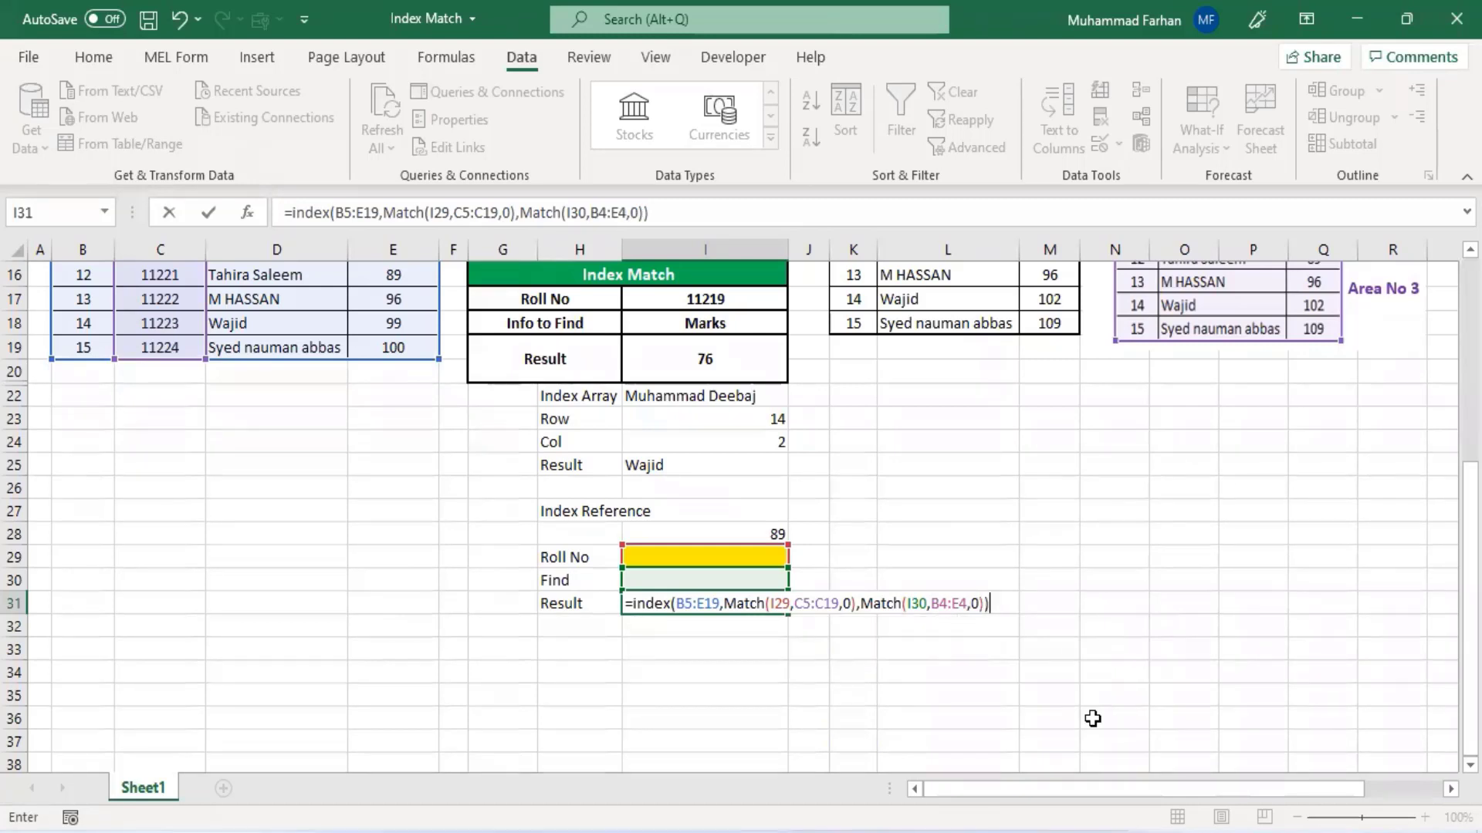
key(Return)
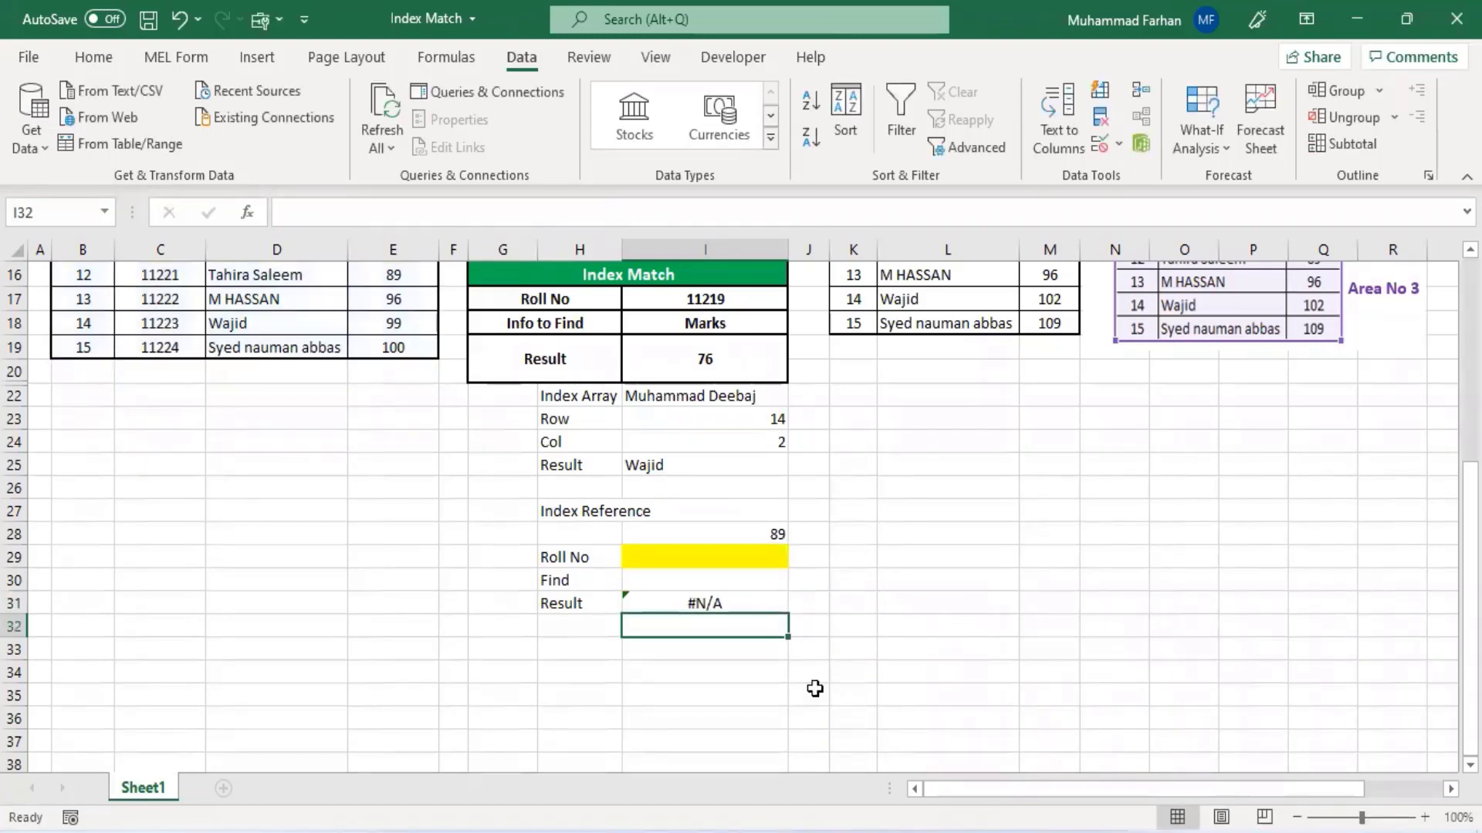
- Pick Roll No 11210 from the I29 dropdown and Roll No from the Find dropdown in I30
click(681, 574)
click(683, 557)
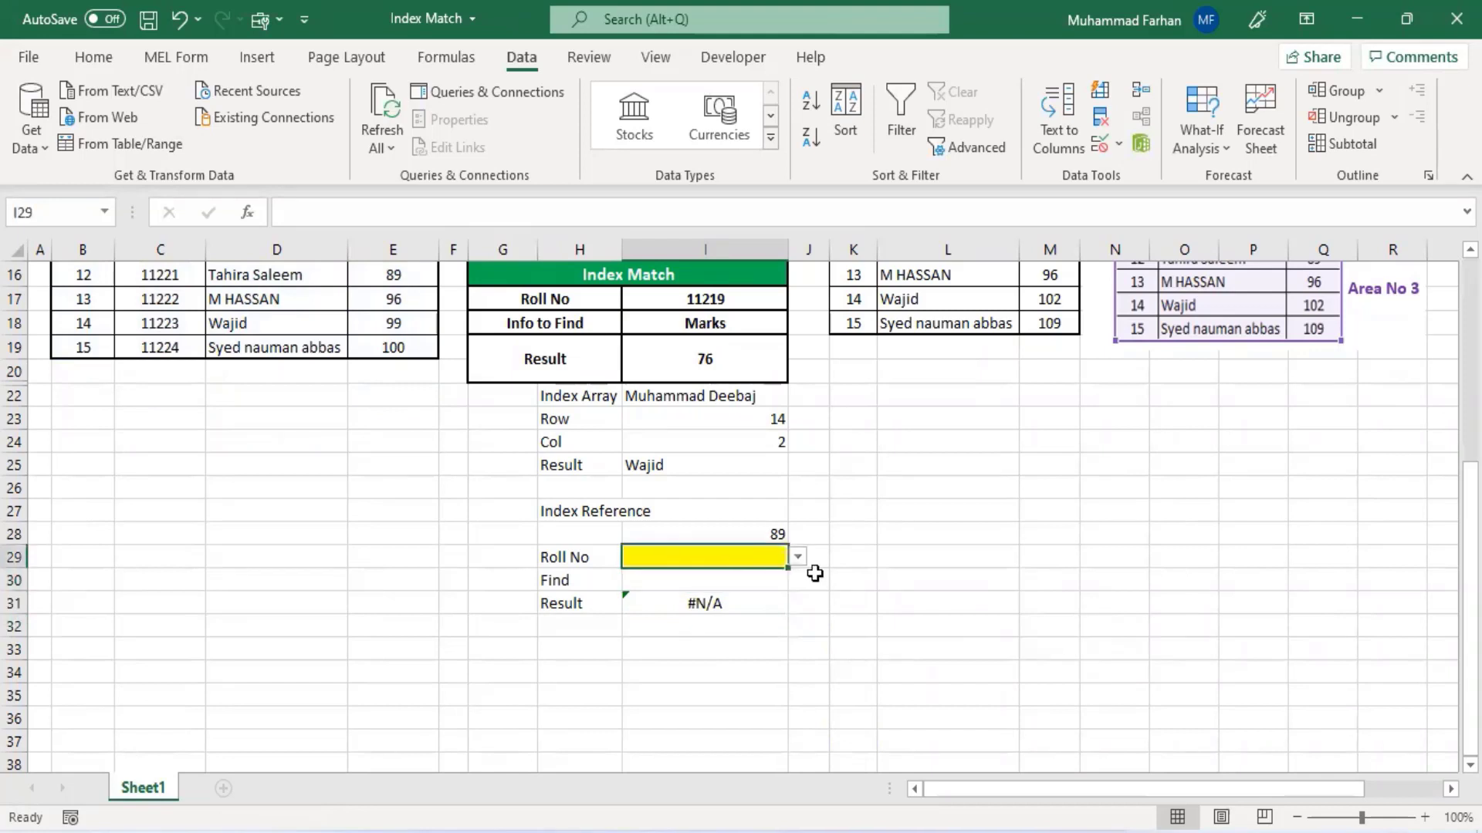
click(797, 557)
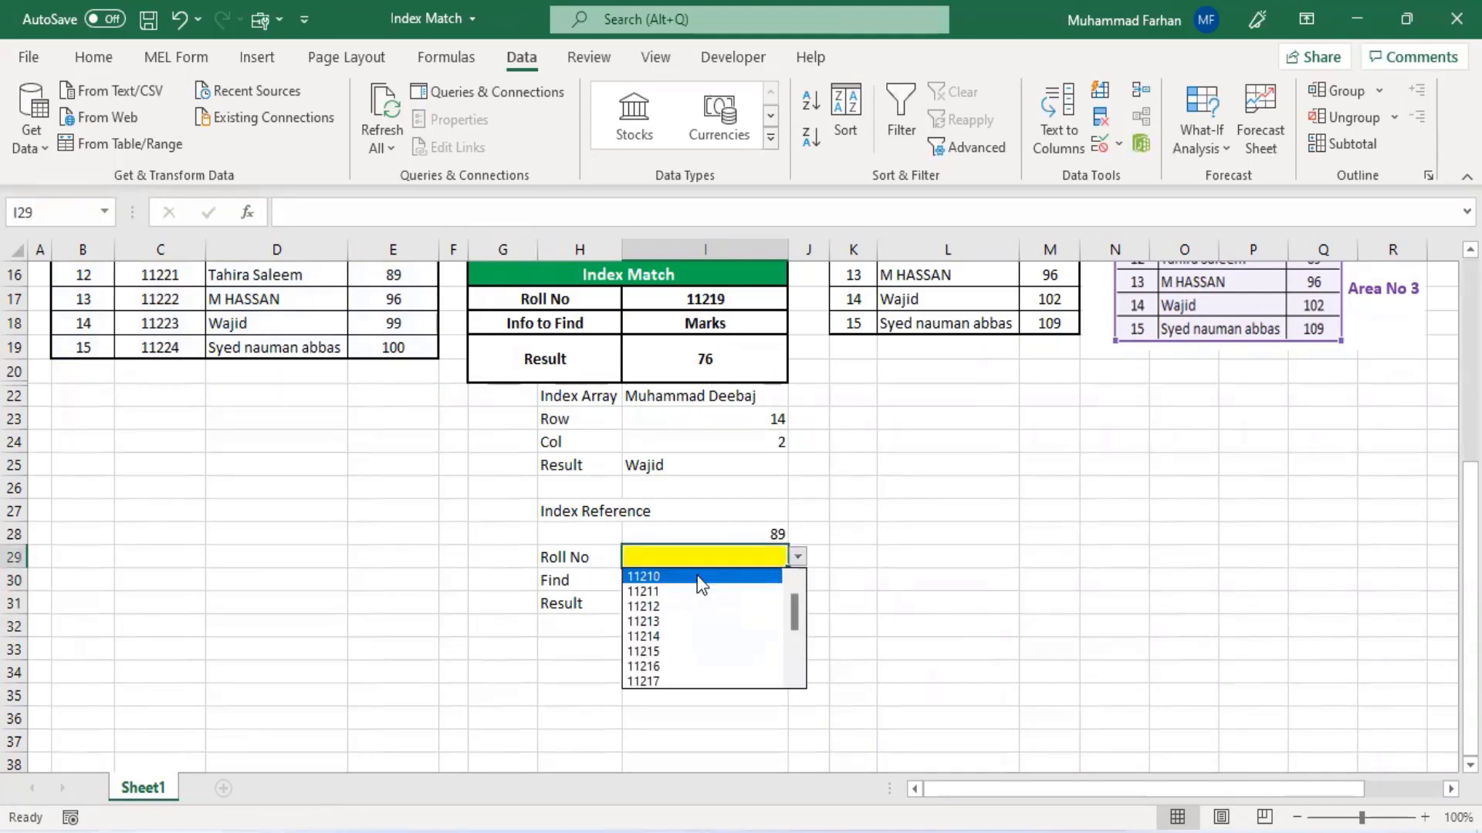
click(697, 575)
click(775, 586)
click(799, 581)
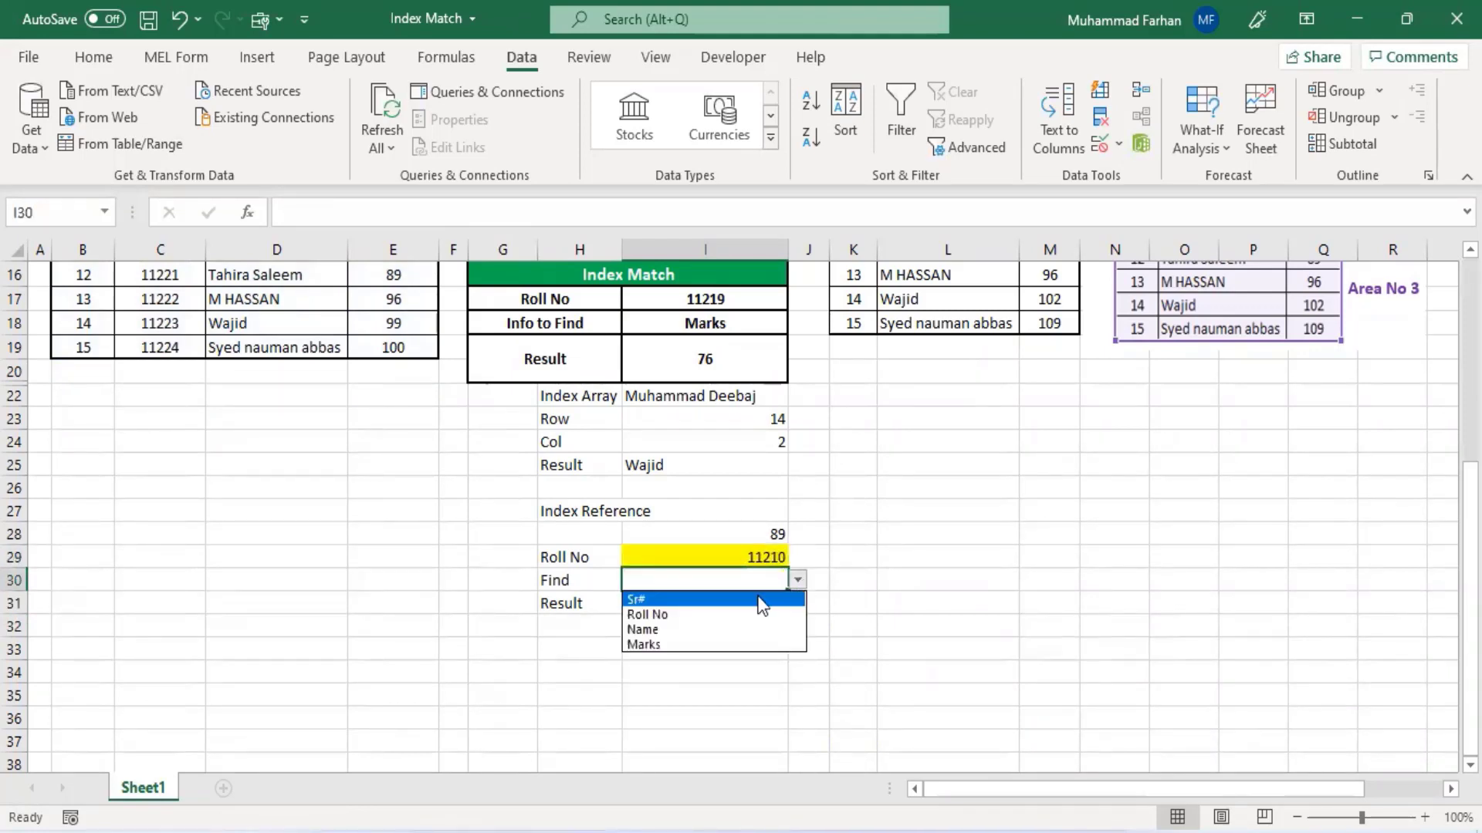
click(742, 615)
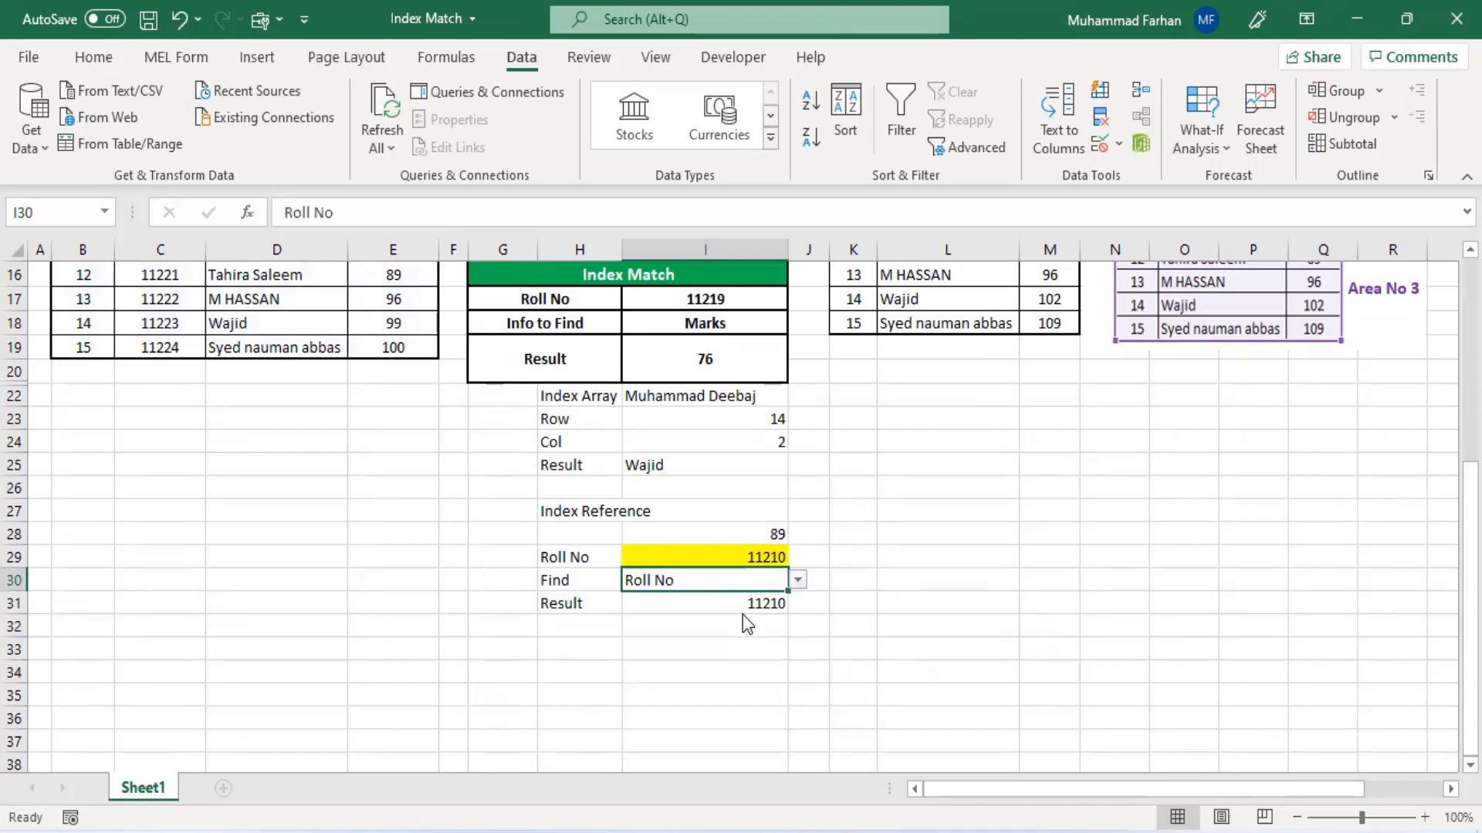
- Switch the Find dropdown in I30 to Name, then to Marks
click(798, 581)
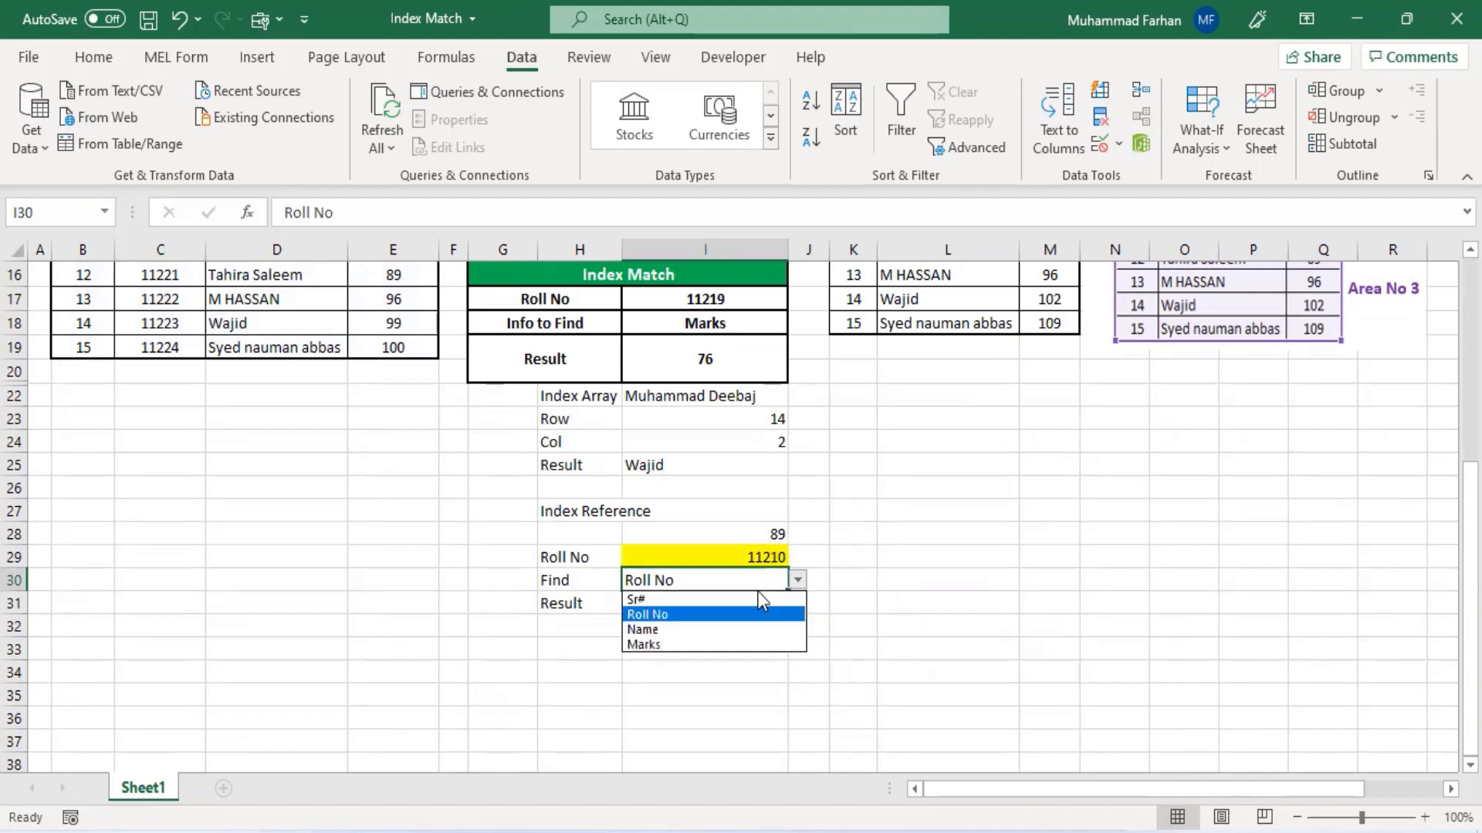
click(743, 629)
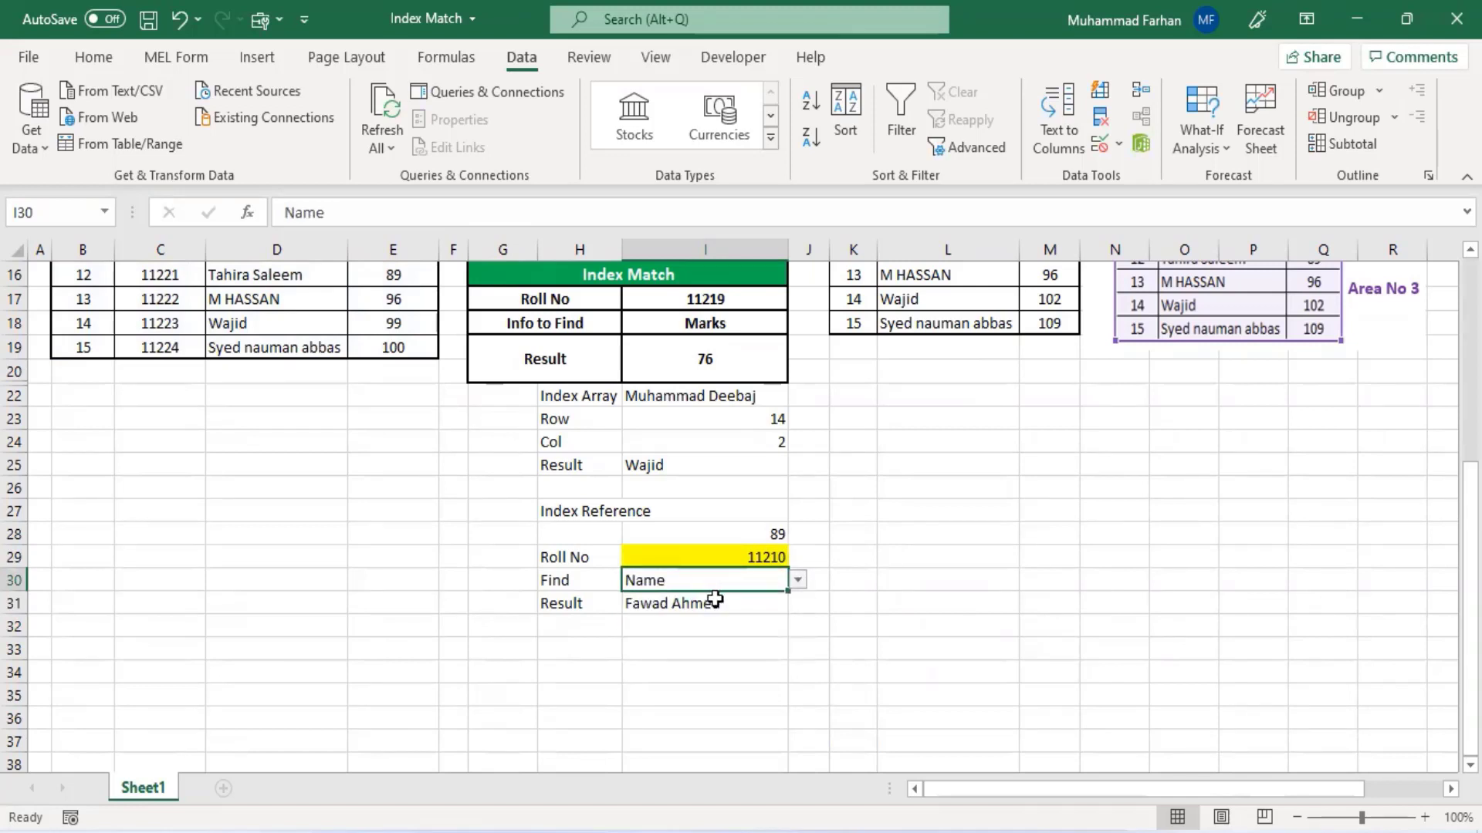
click(799, 578)
click(712, 645)
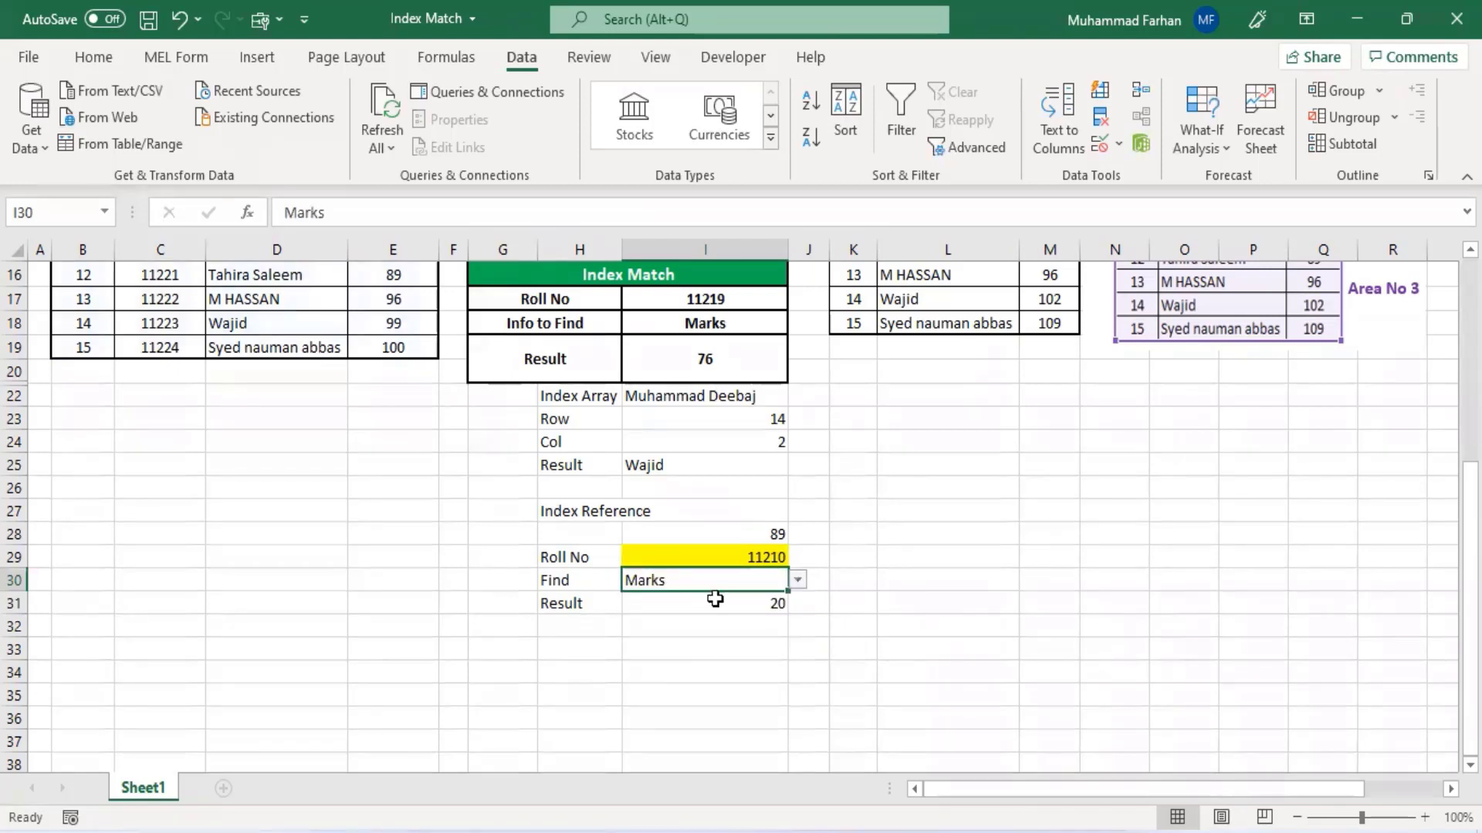
- Select the Result cell I31 to inspect the completed INDEX MATCH formula
click(723, 559)
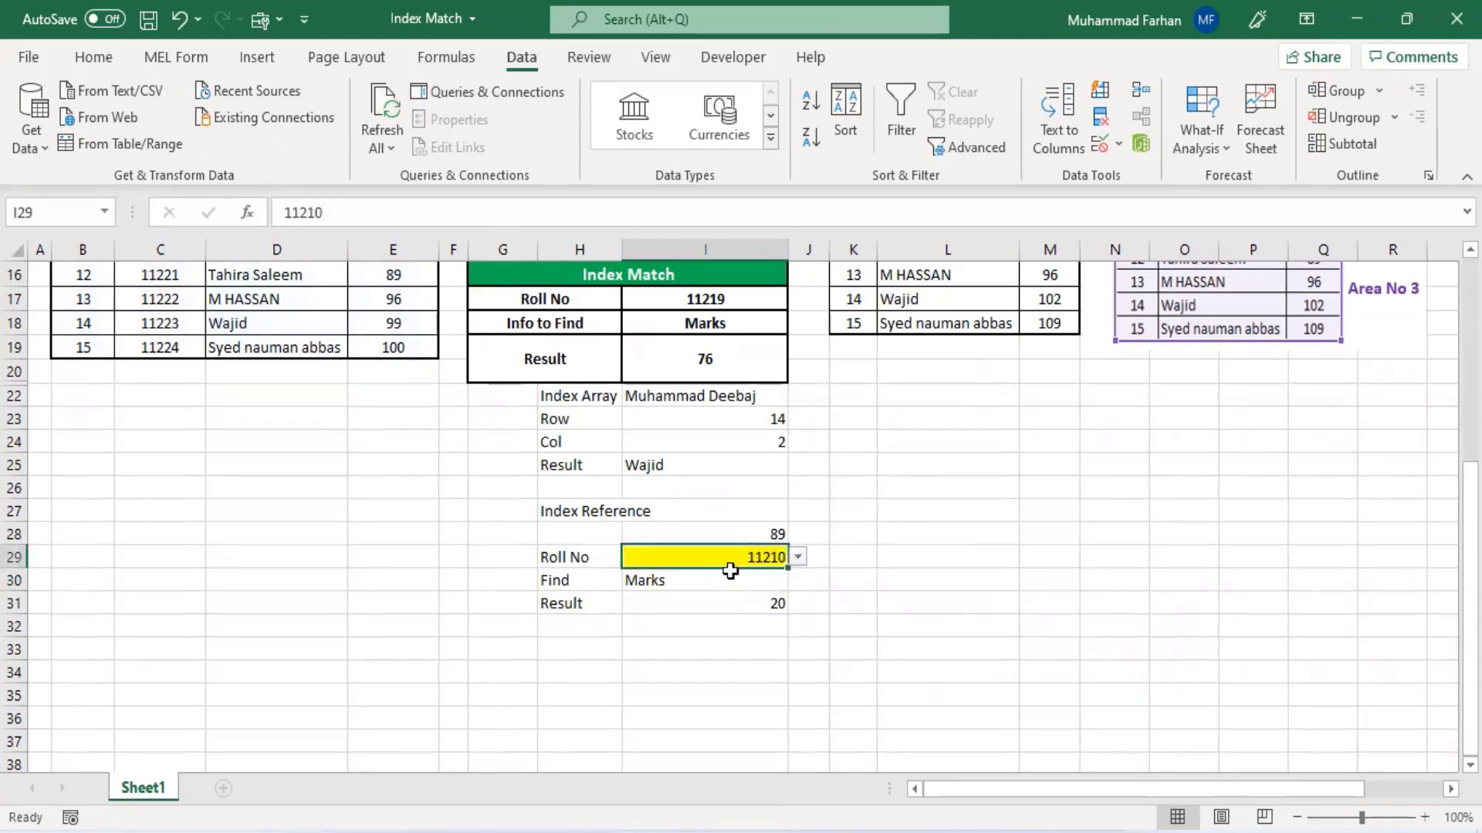
key(Down)
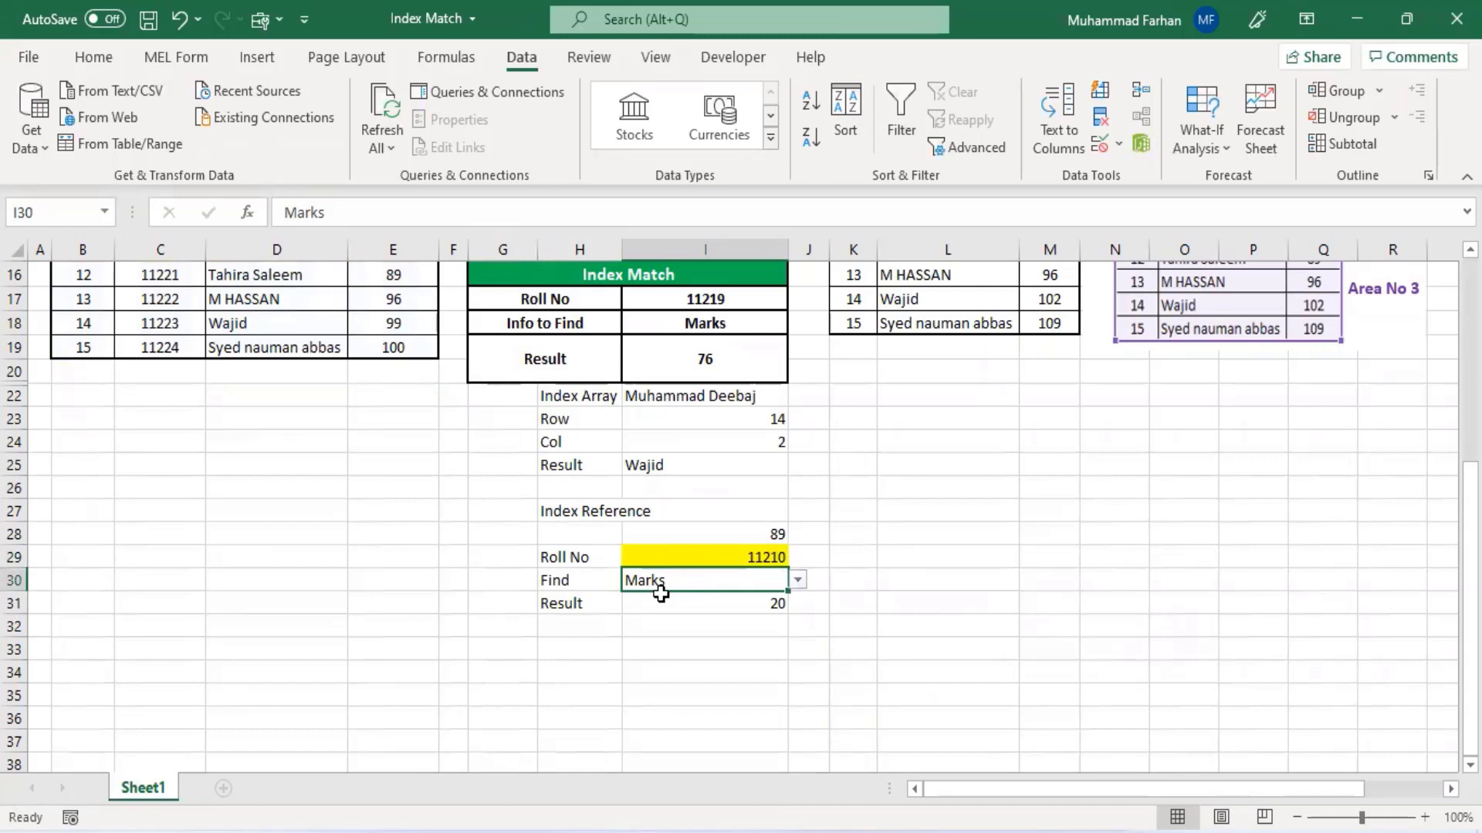
click(734, 605)
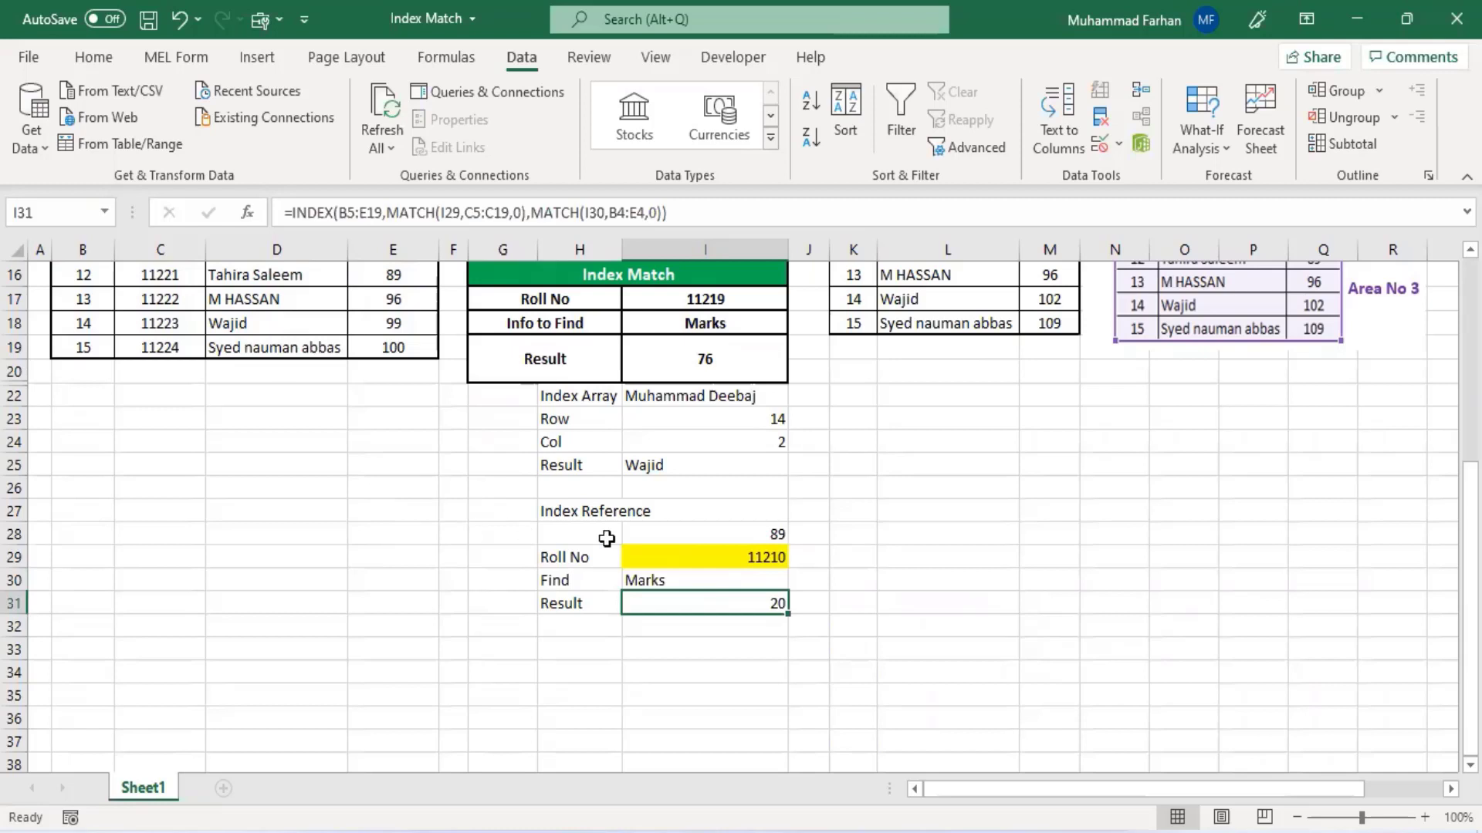
- Switch the Find dropdown in I30 to Roll No, then to Sr#
click(690, 555)
click(710, 575)
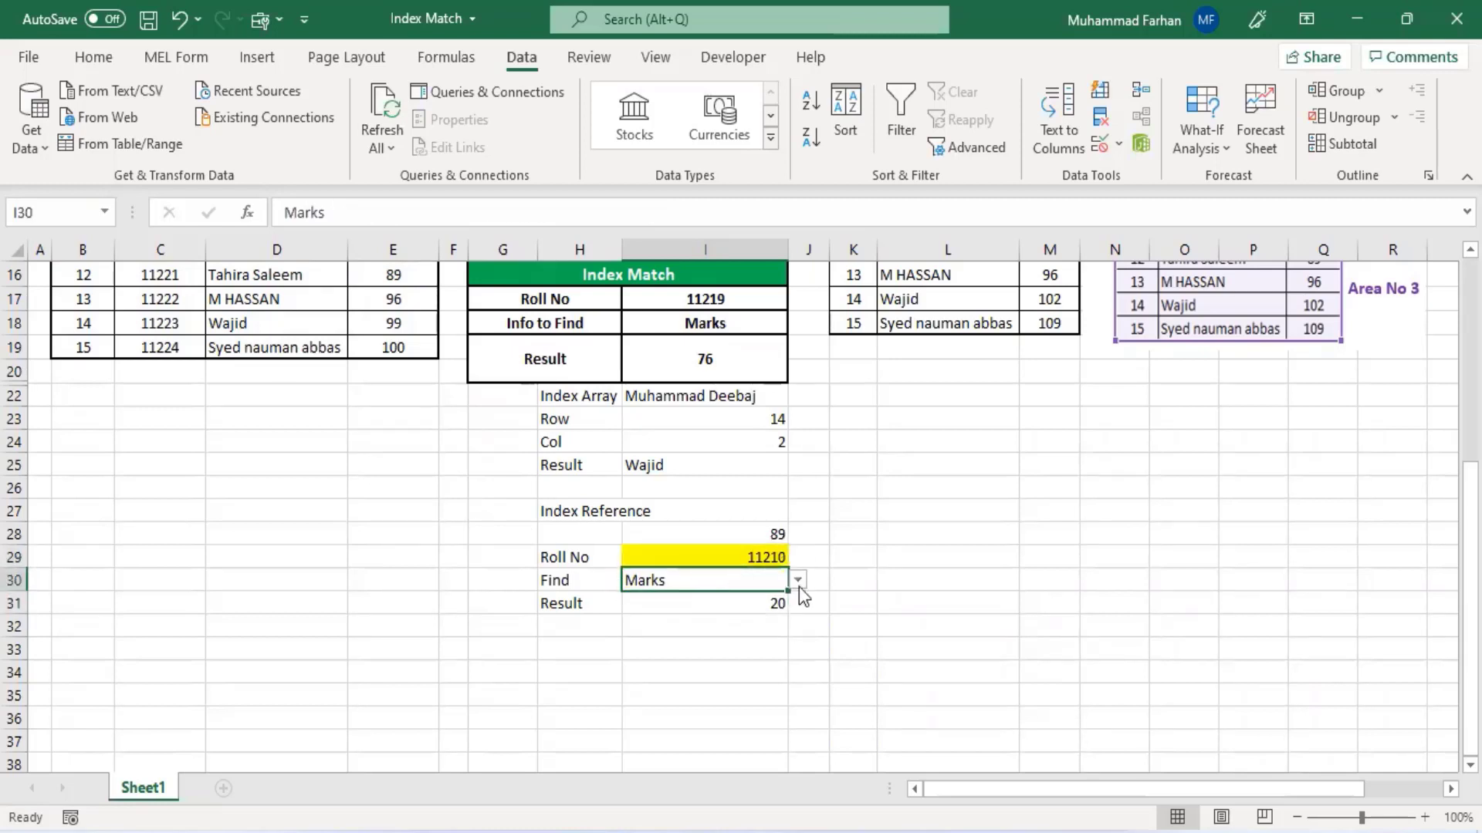
click(799, 583)
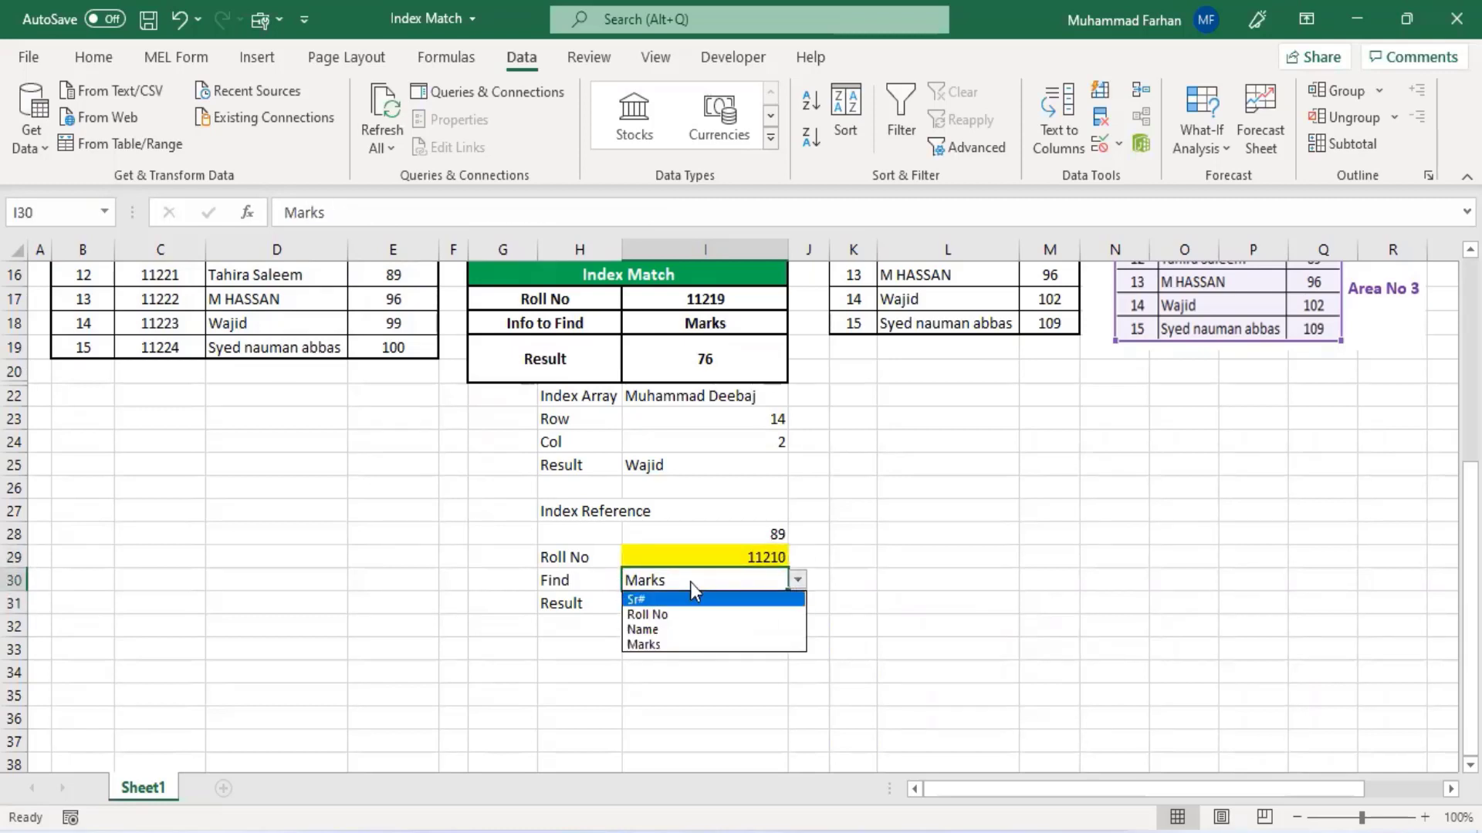
click(692, 611)
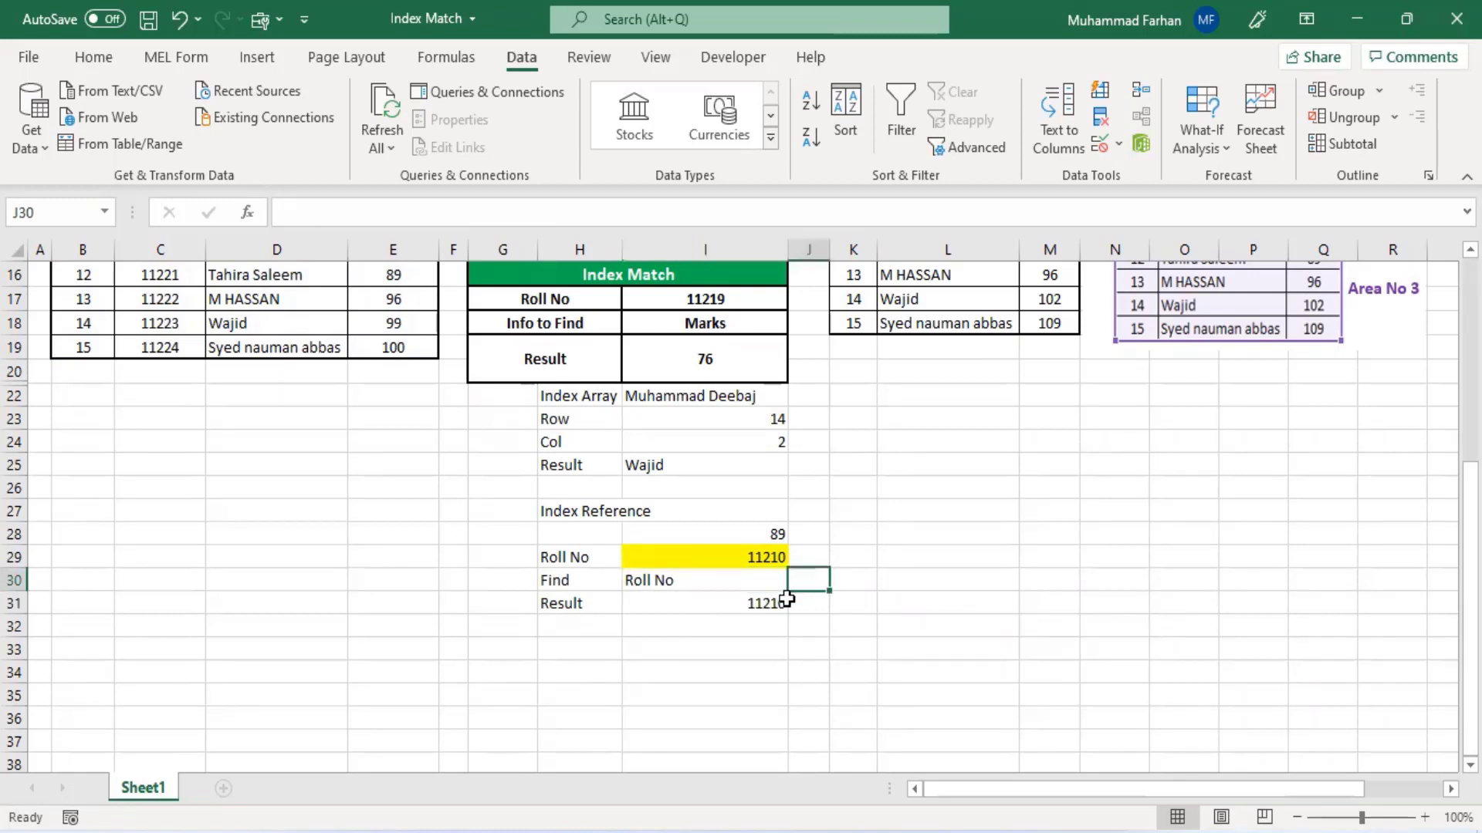
click(797, 580)
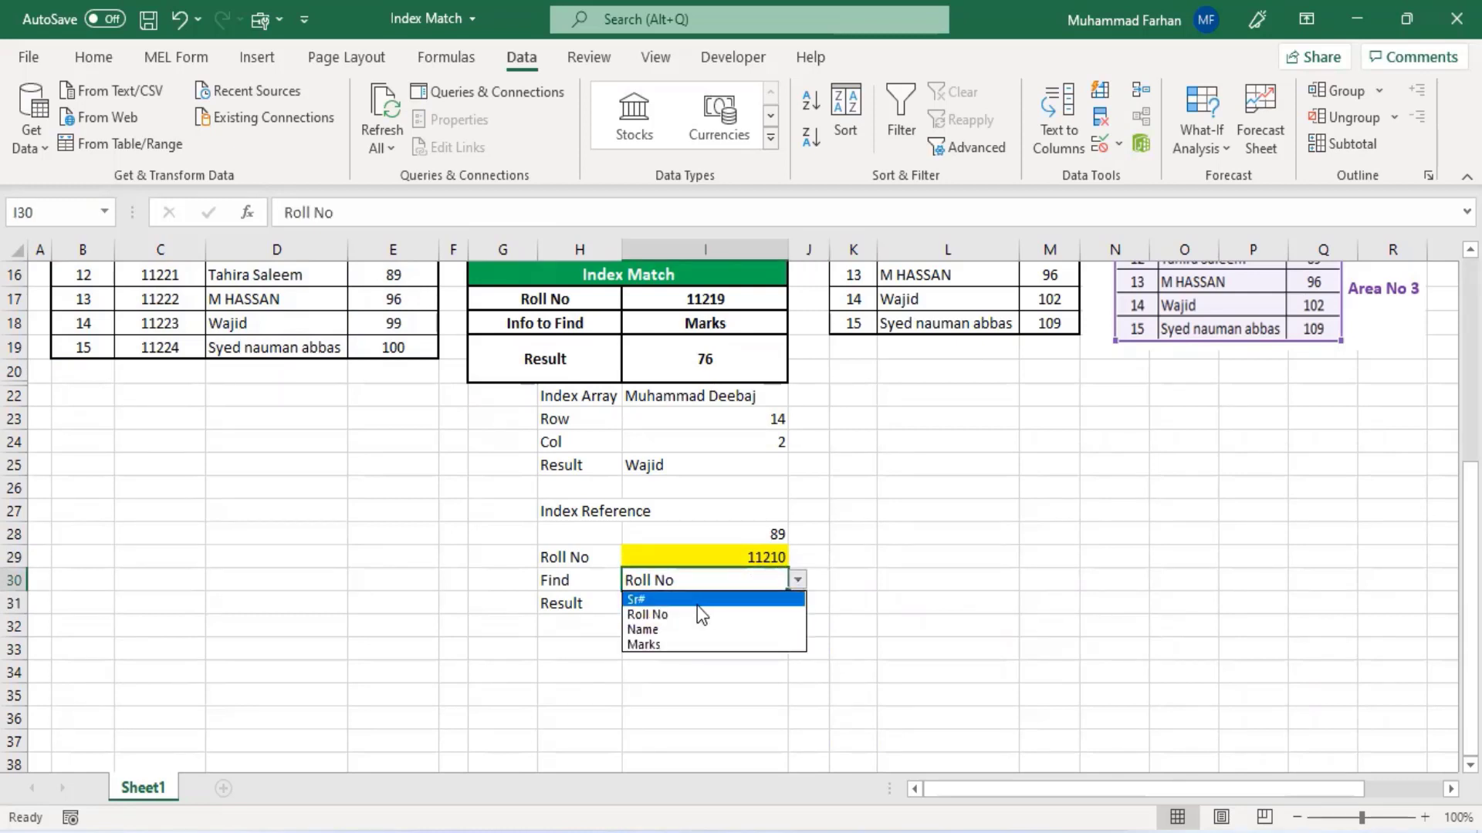
click(697, 603)
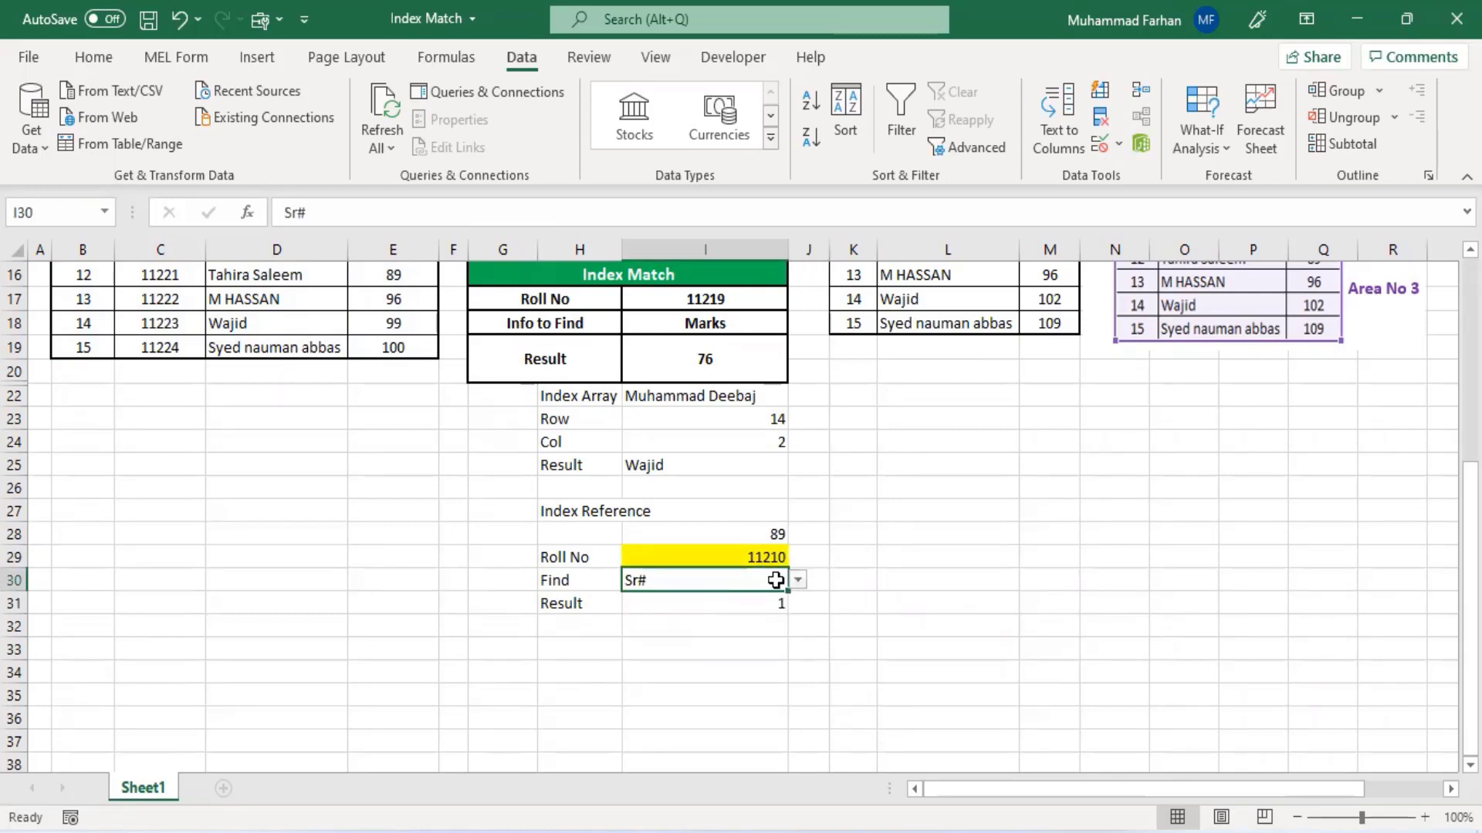
- Review the Index Match sheet's tables and INDEX and MATCH examples
scroll(16, 508, up, 1)
scroll(16, 507, up, 3)
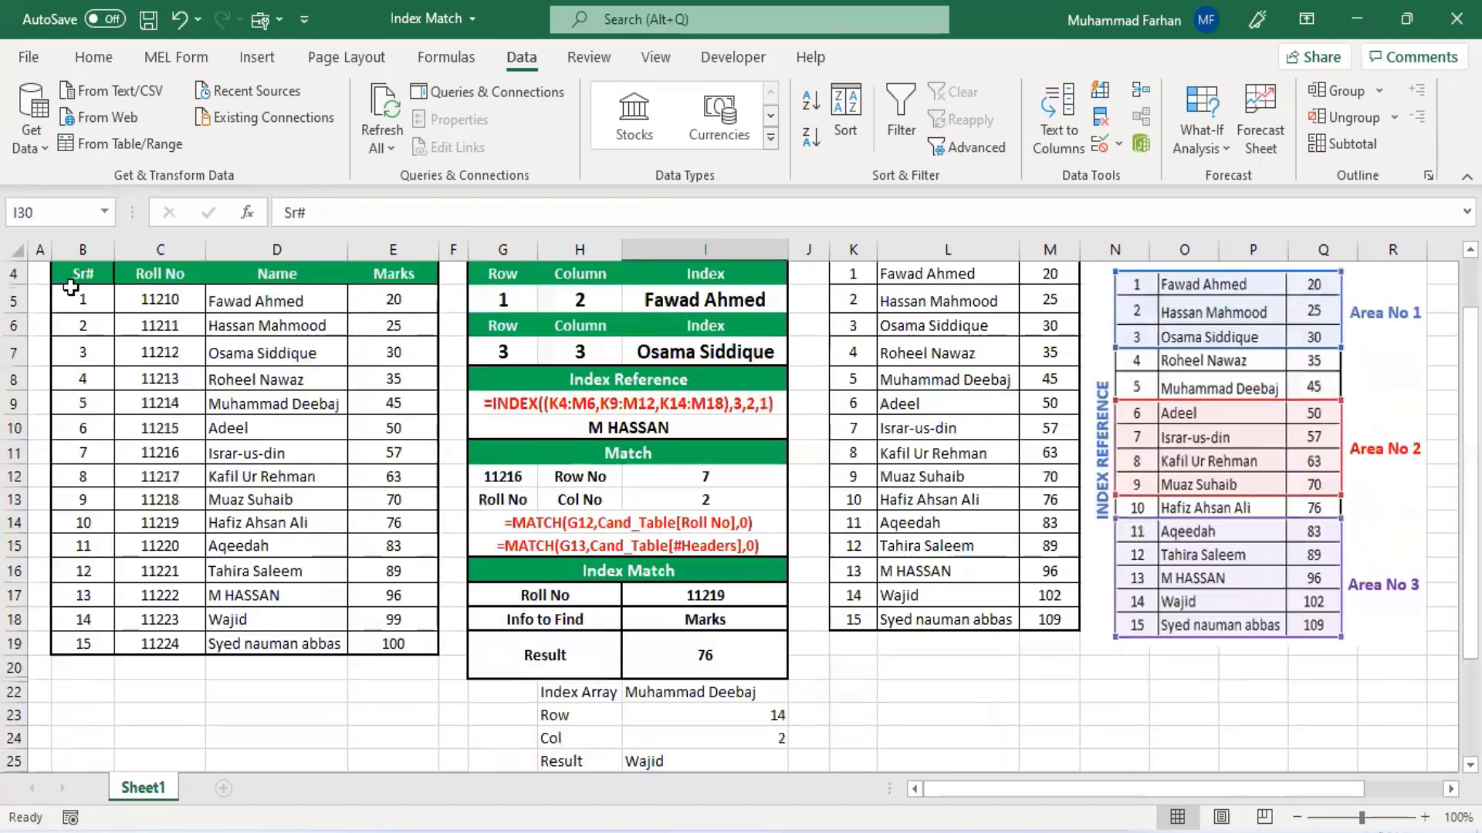
scroll(797, 589, down, 4)
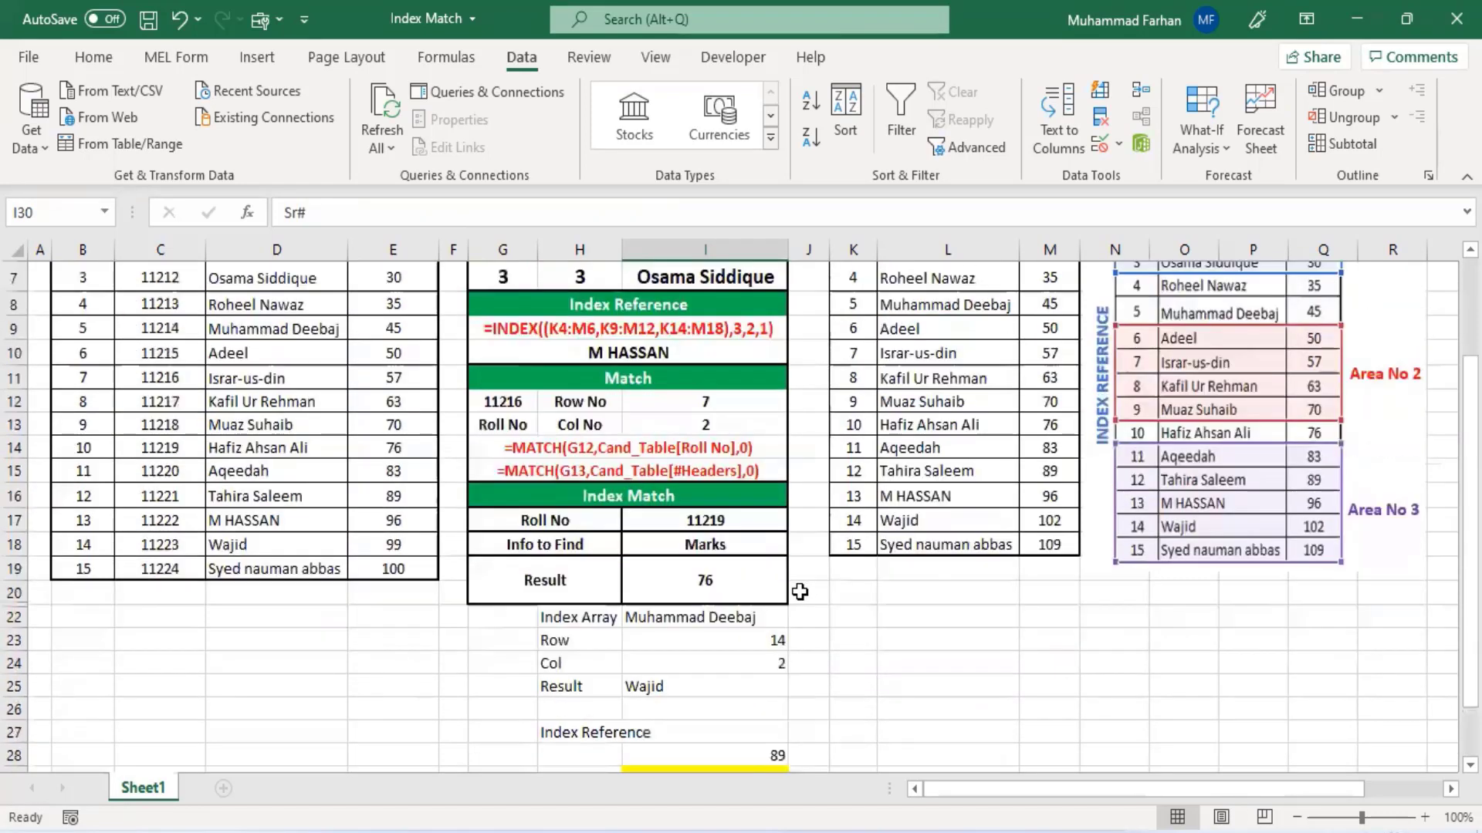
click(781, 557)
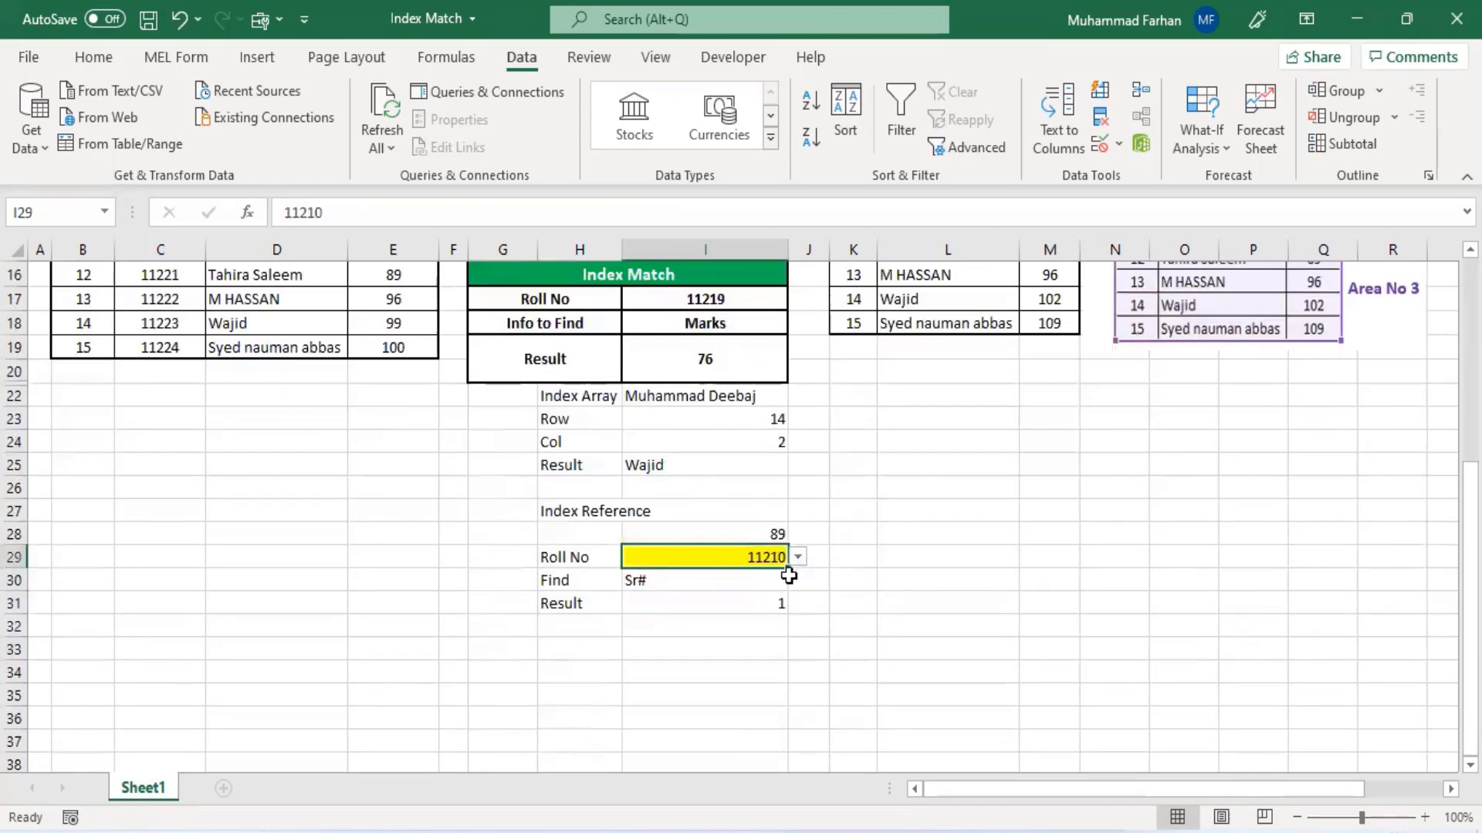
click(799, 580)
click(763, 599)
click(753, 580)
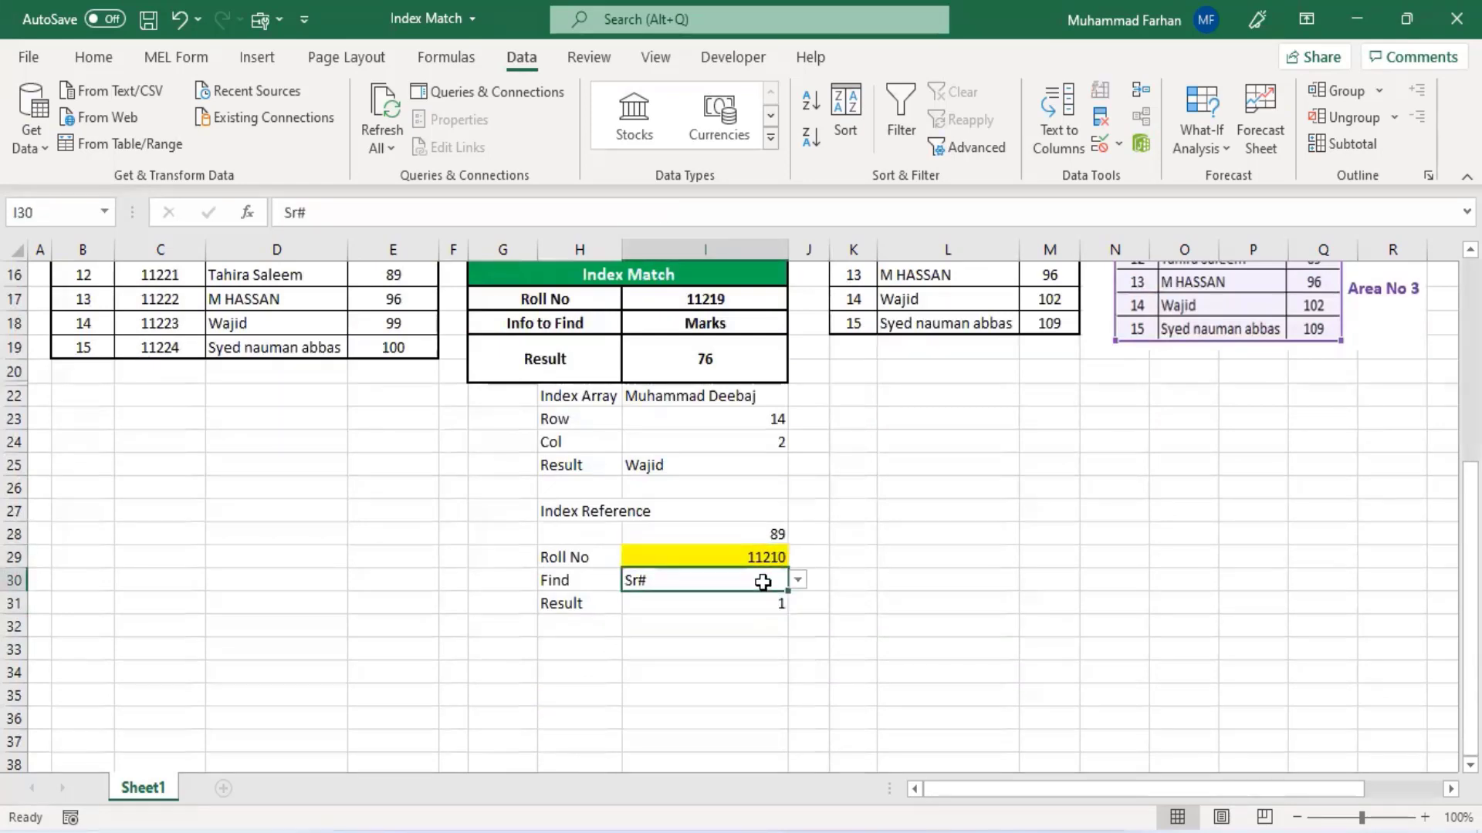
scroll(703, 626, up, 5)
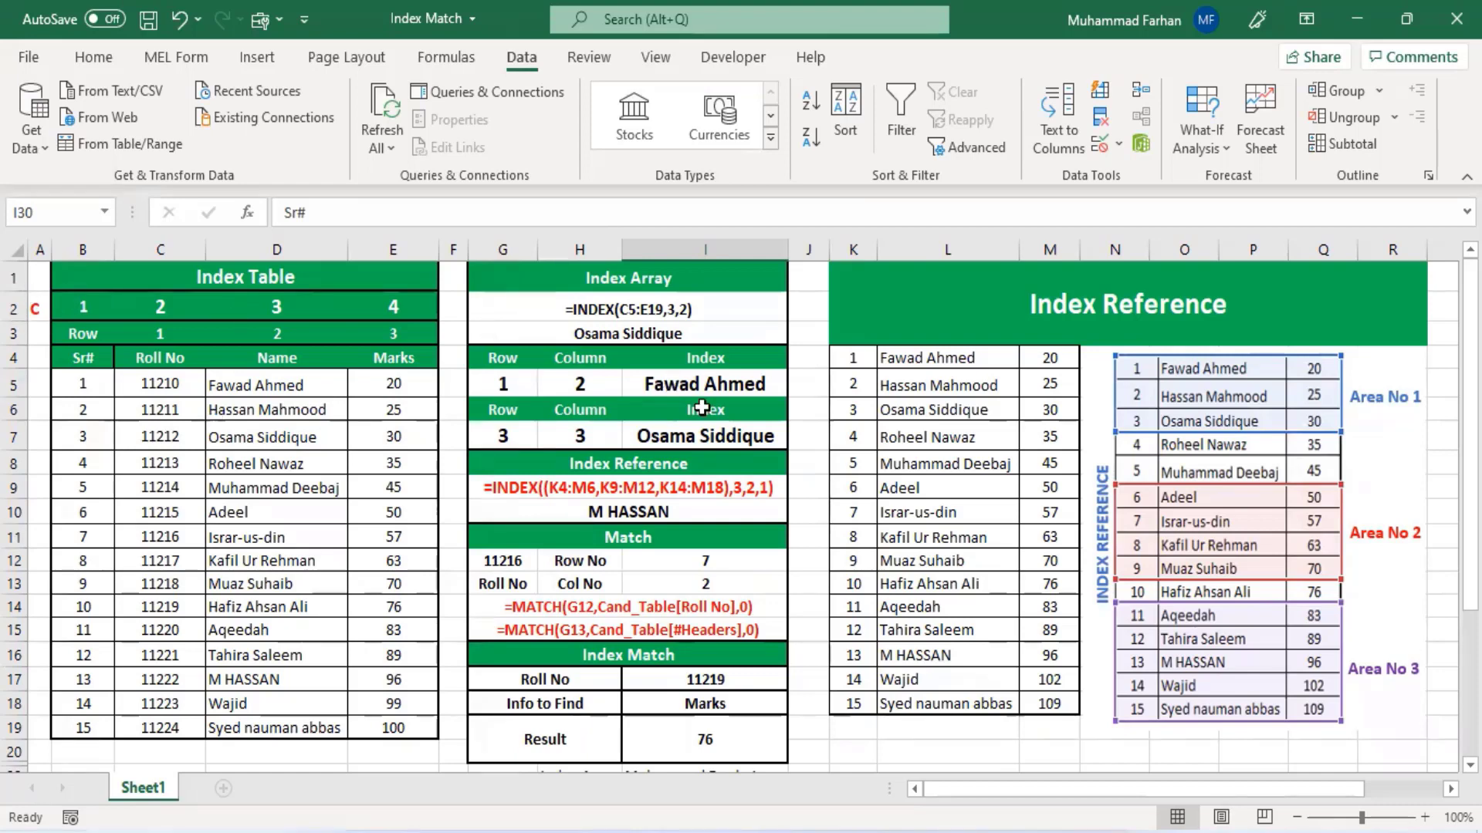
scroll(744, 446, down, 4)
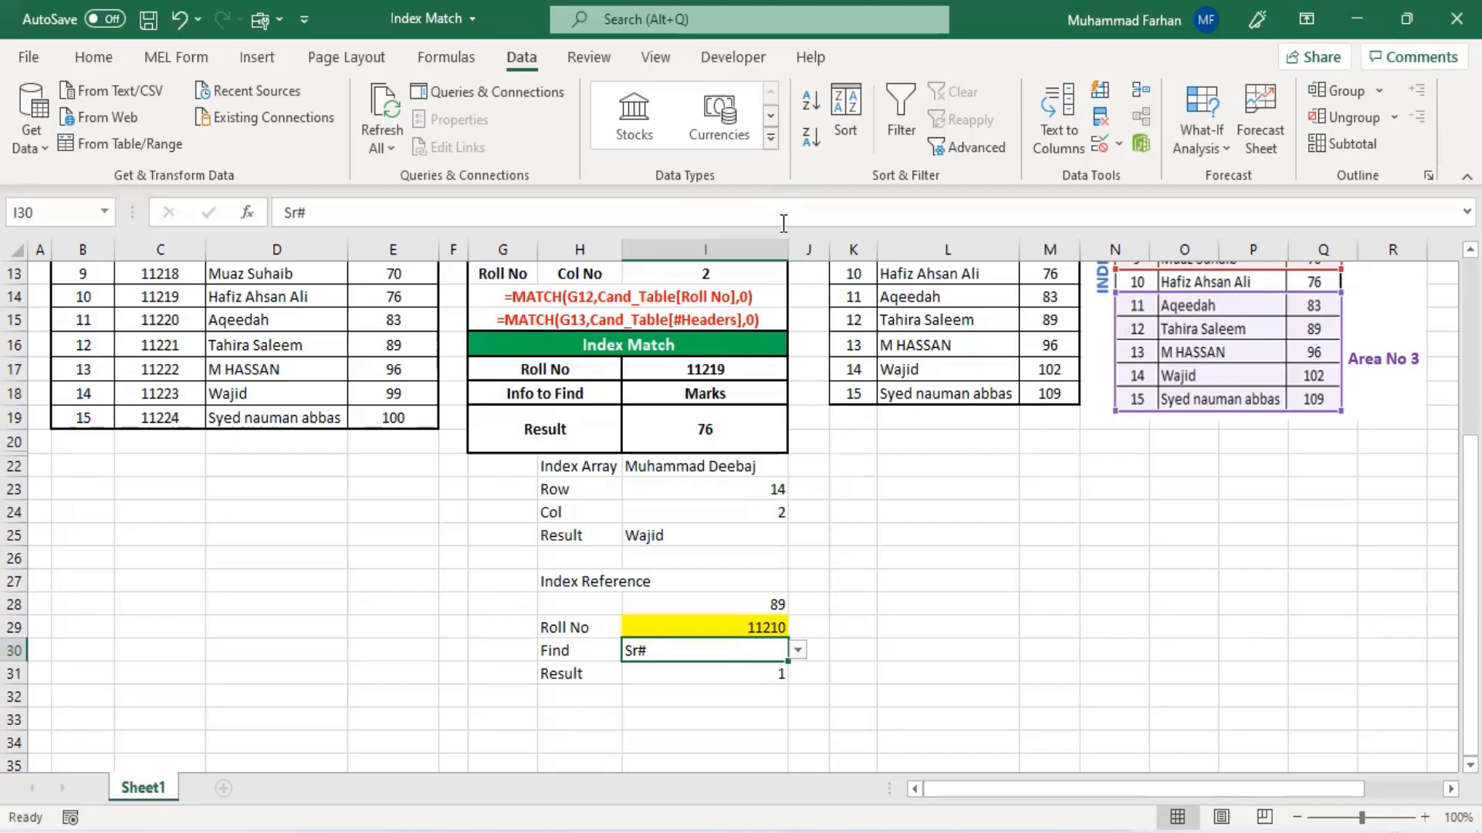
scroll(848, 573, up, 4)
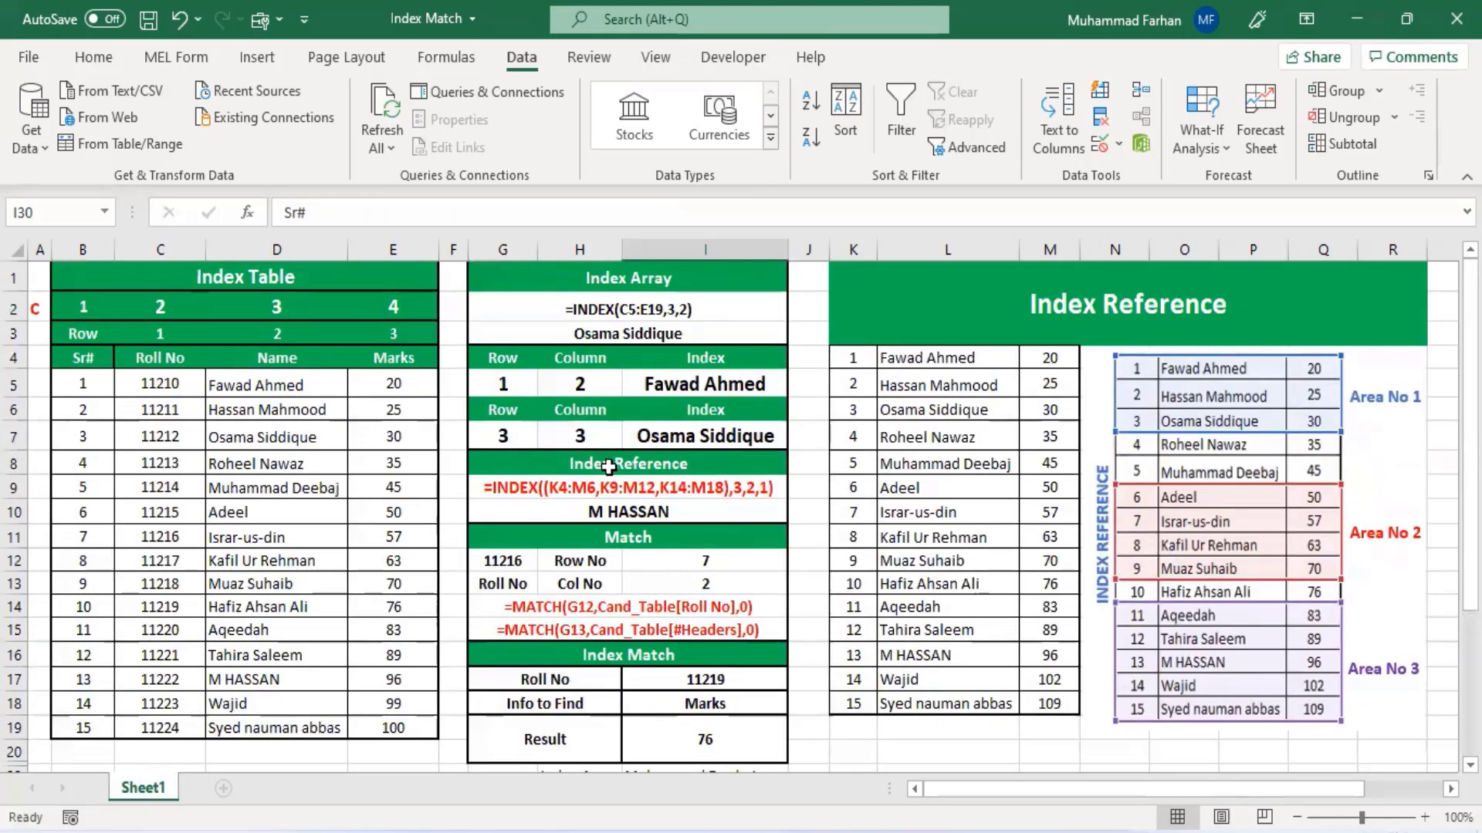
scroll(692, 590, down, 1)
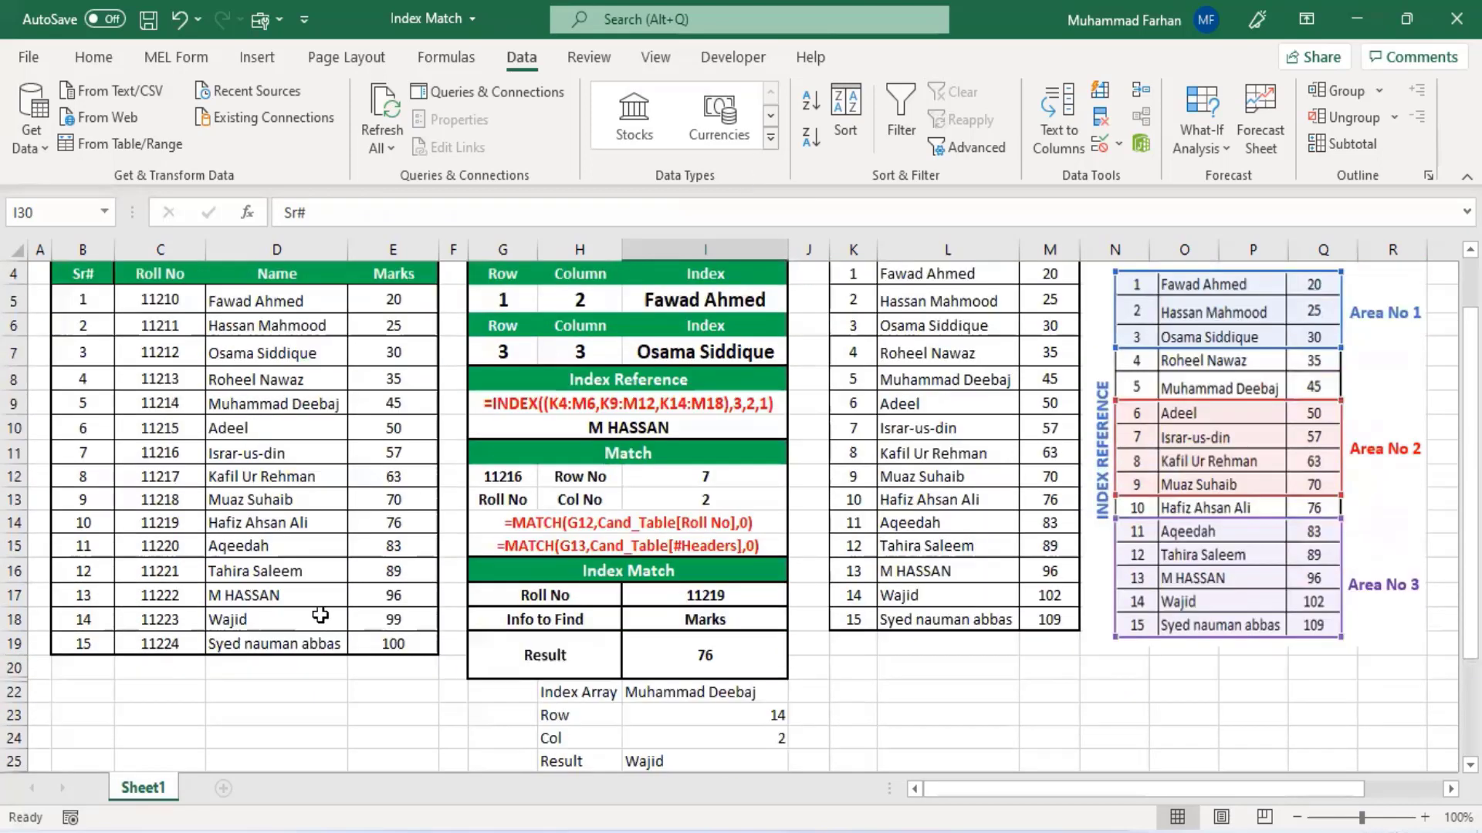
- Switch to the PRACTICE FILE workbook and review the student data on Sheet1
mouse_move(812, 832)
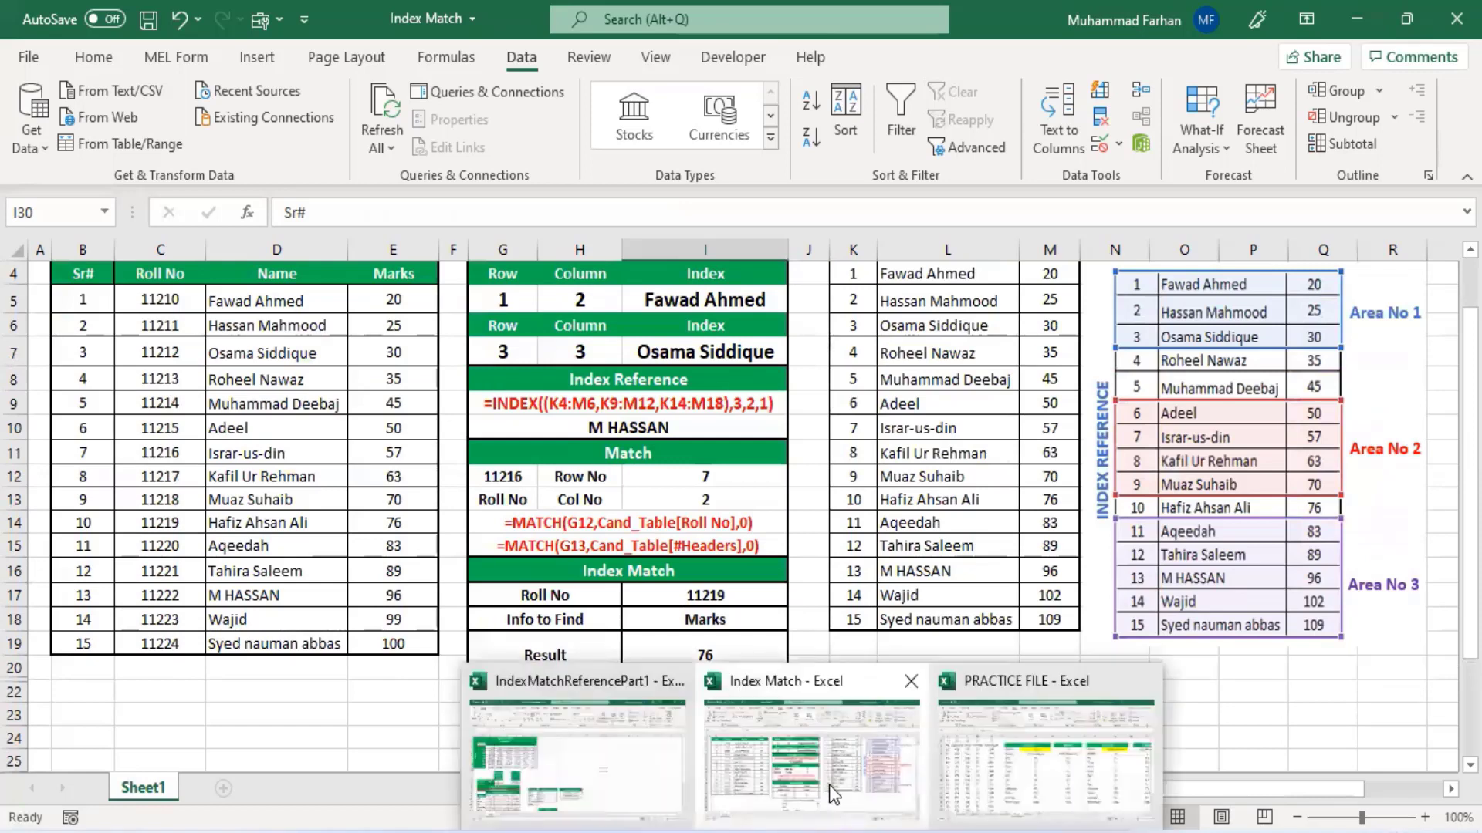
click(1027, 729)
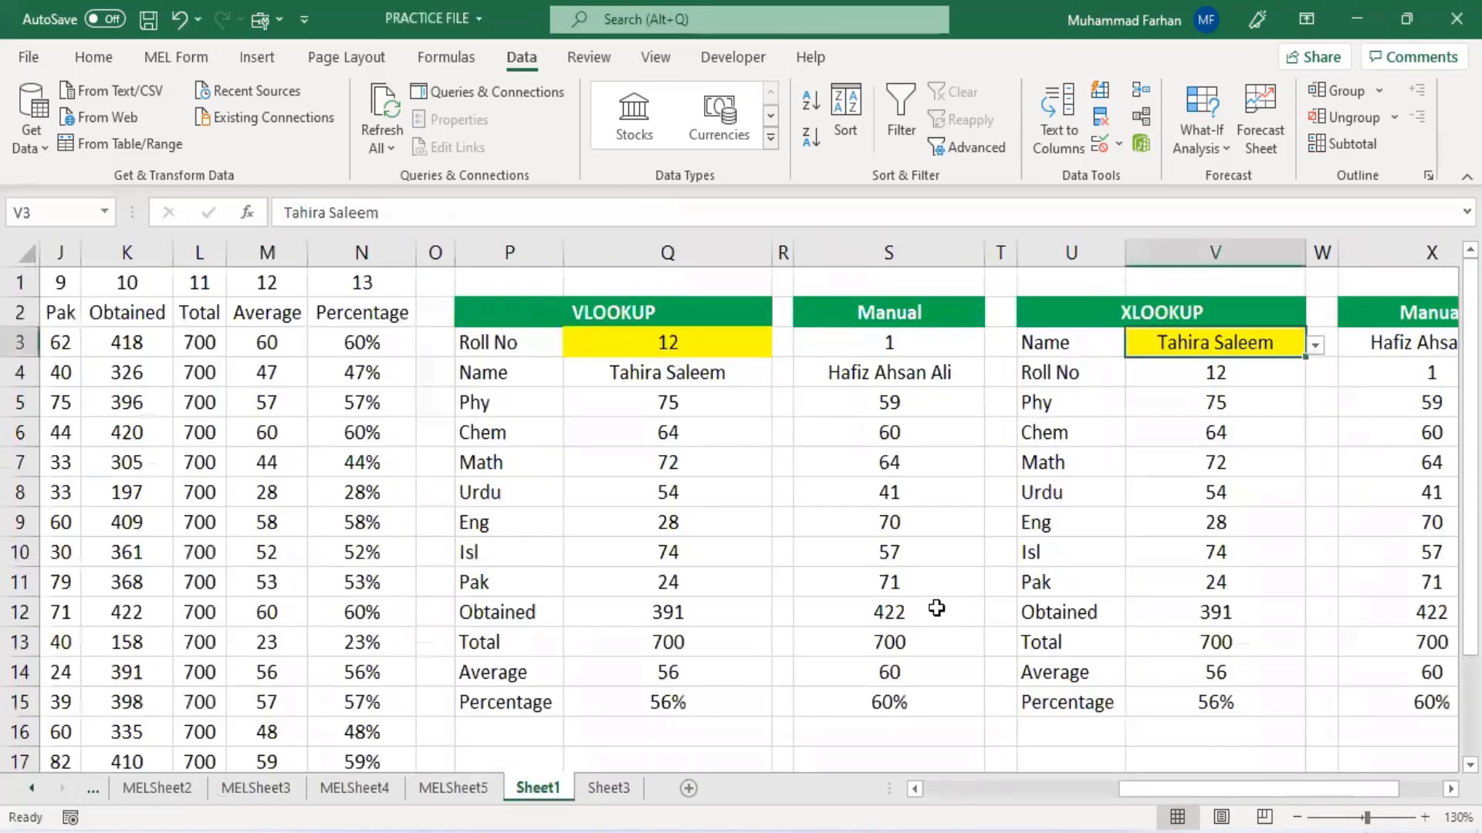
scroll(936, 609, down, 2)
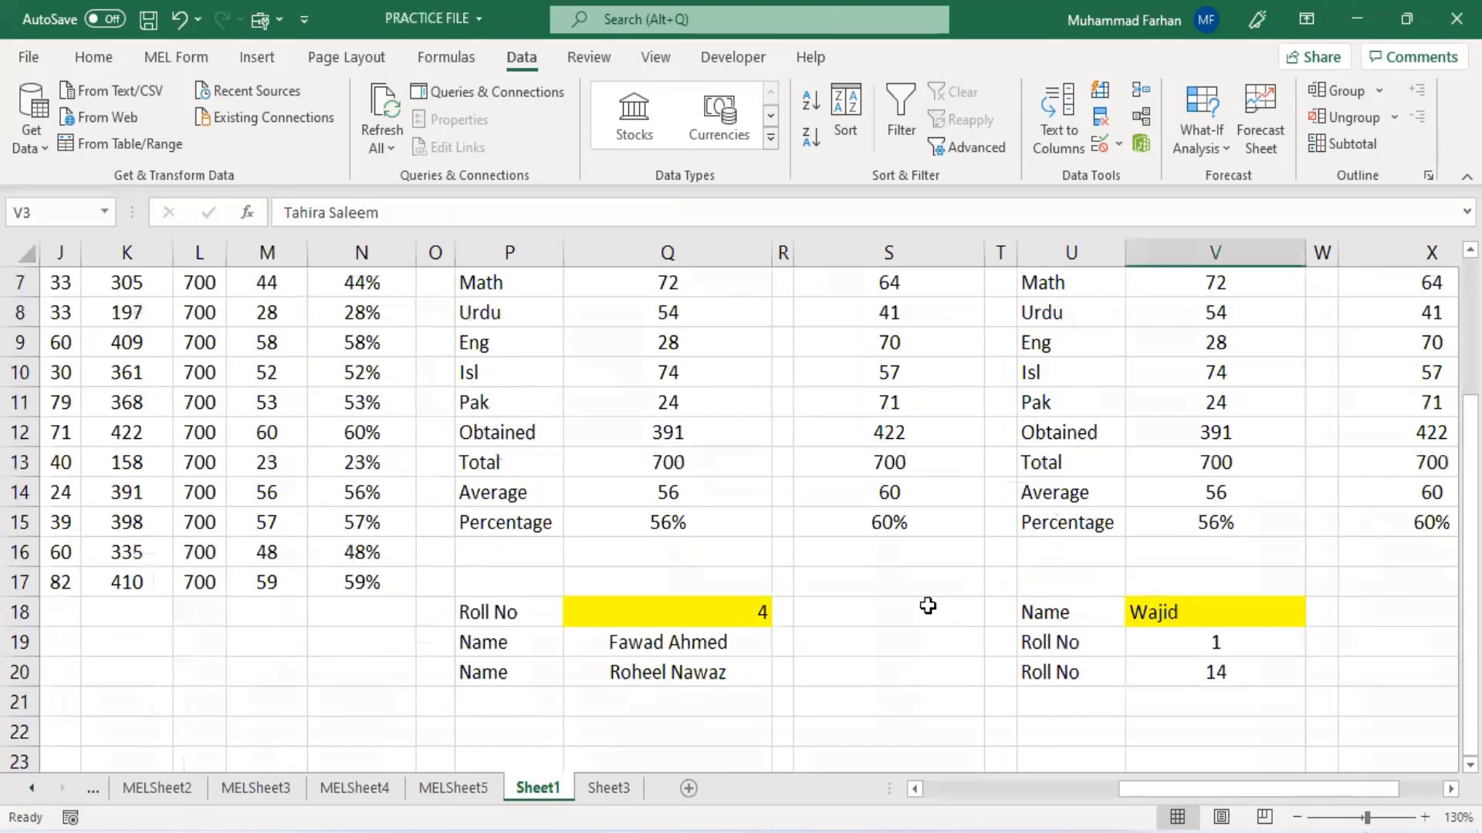
scroll(928, 606, down, 2)
drag(1127, 789, 853, 795)
scroll(516, 635, up, 4)
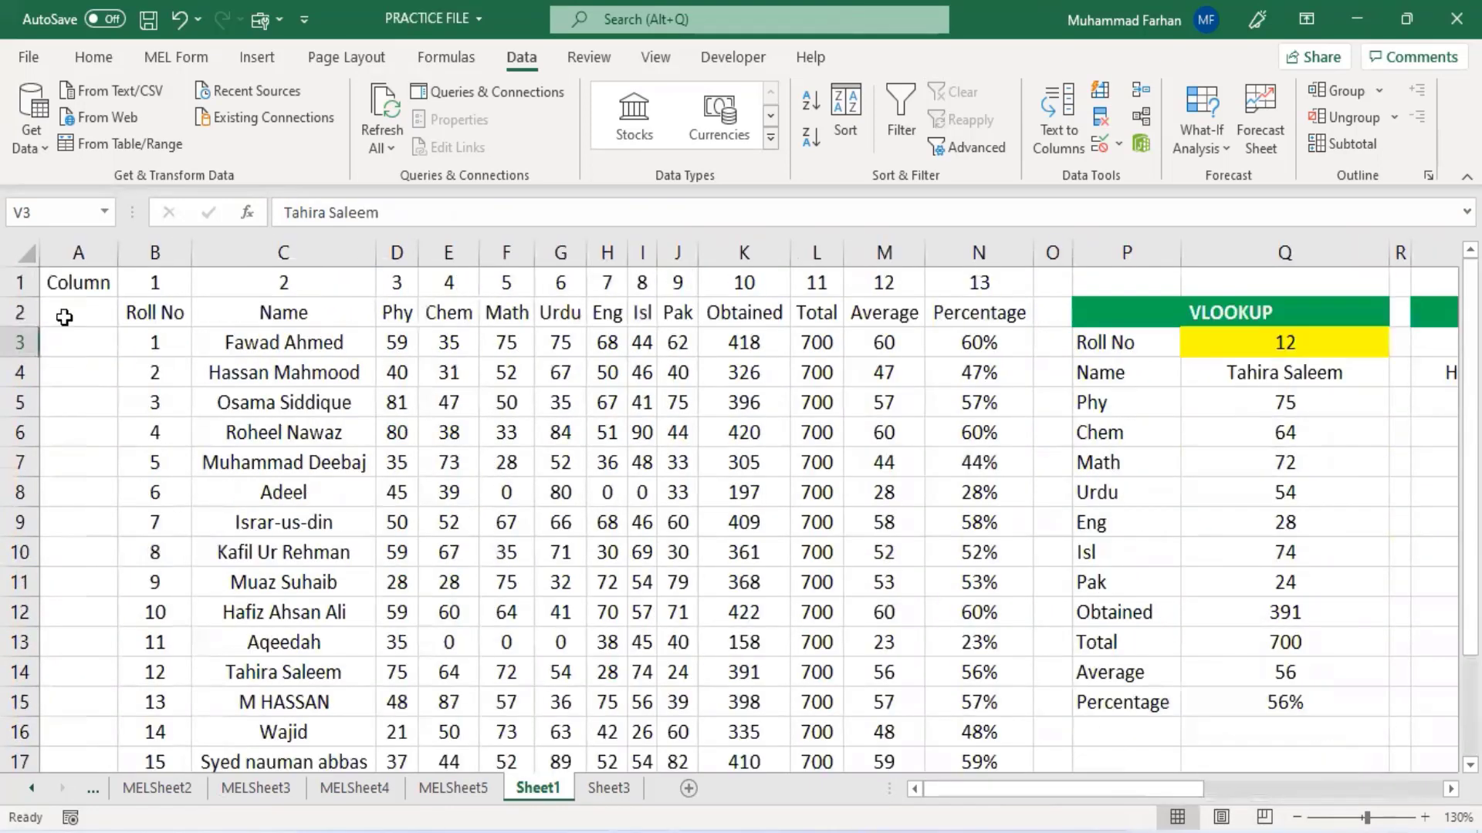
scroll(880, 569, down, 2)
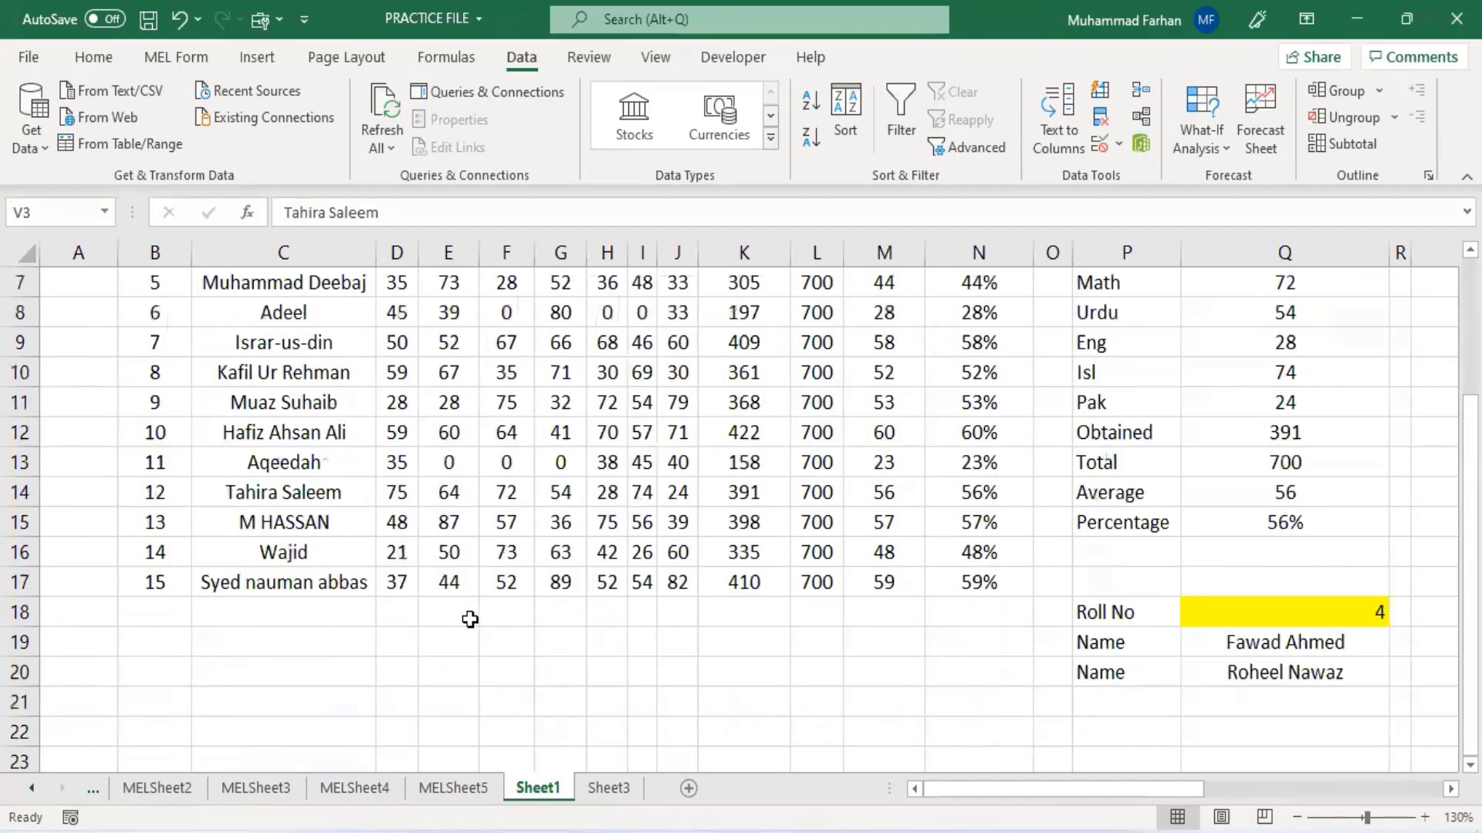
scroll(291, 668, up, 2)
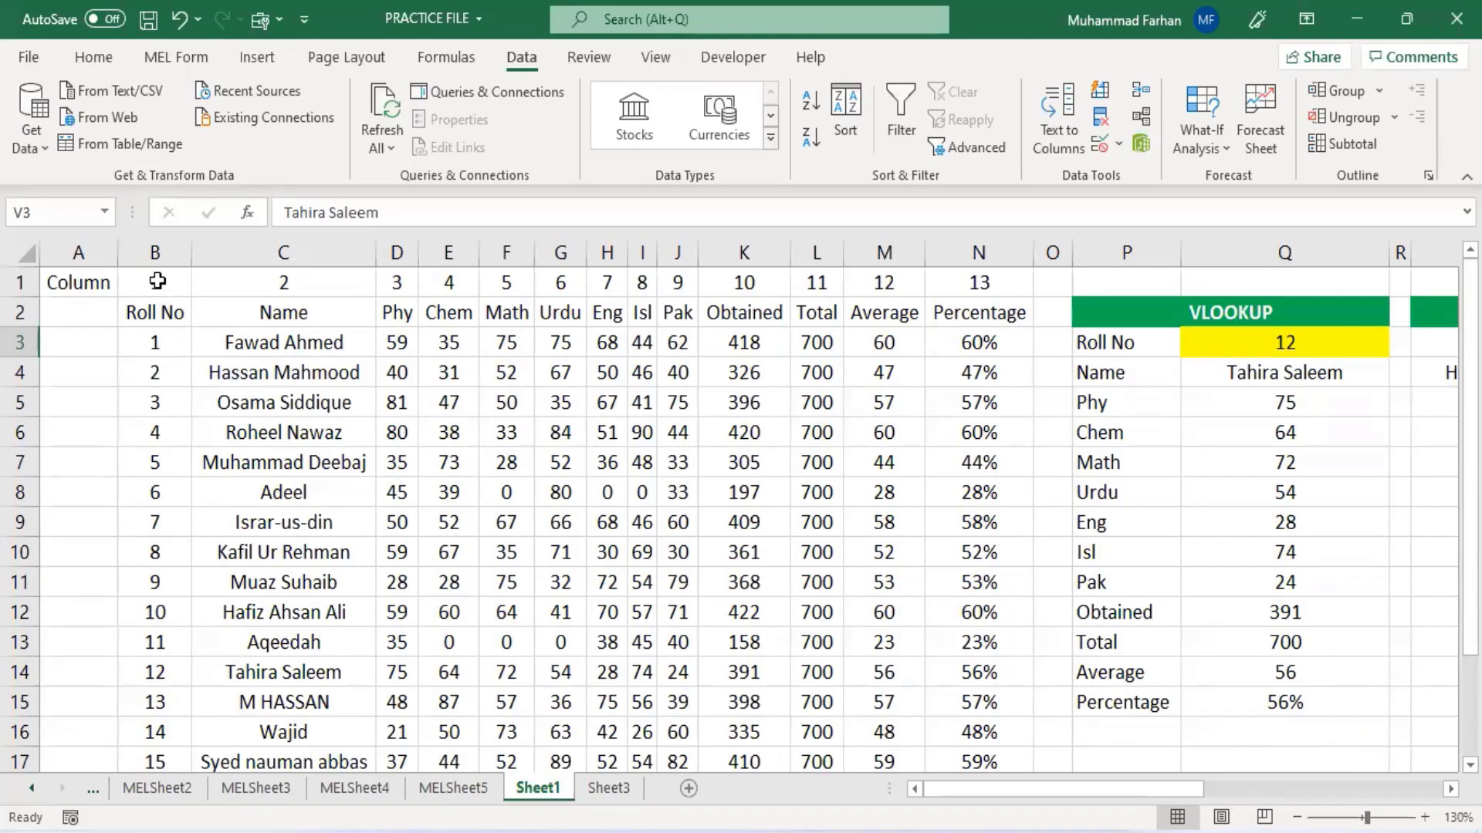
- Enter the labels index in B19 and Array in C19
click(80, 309)
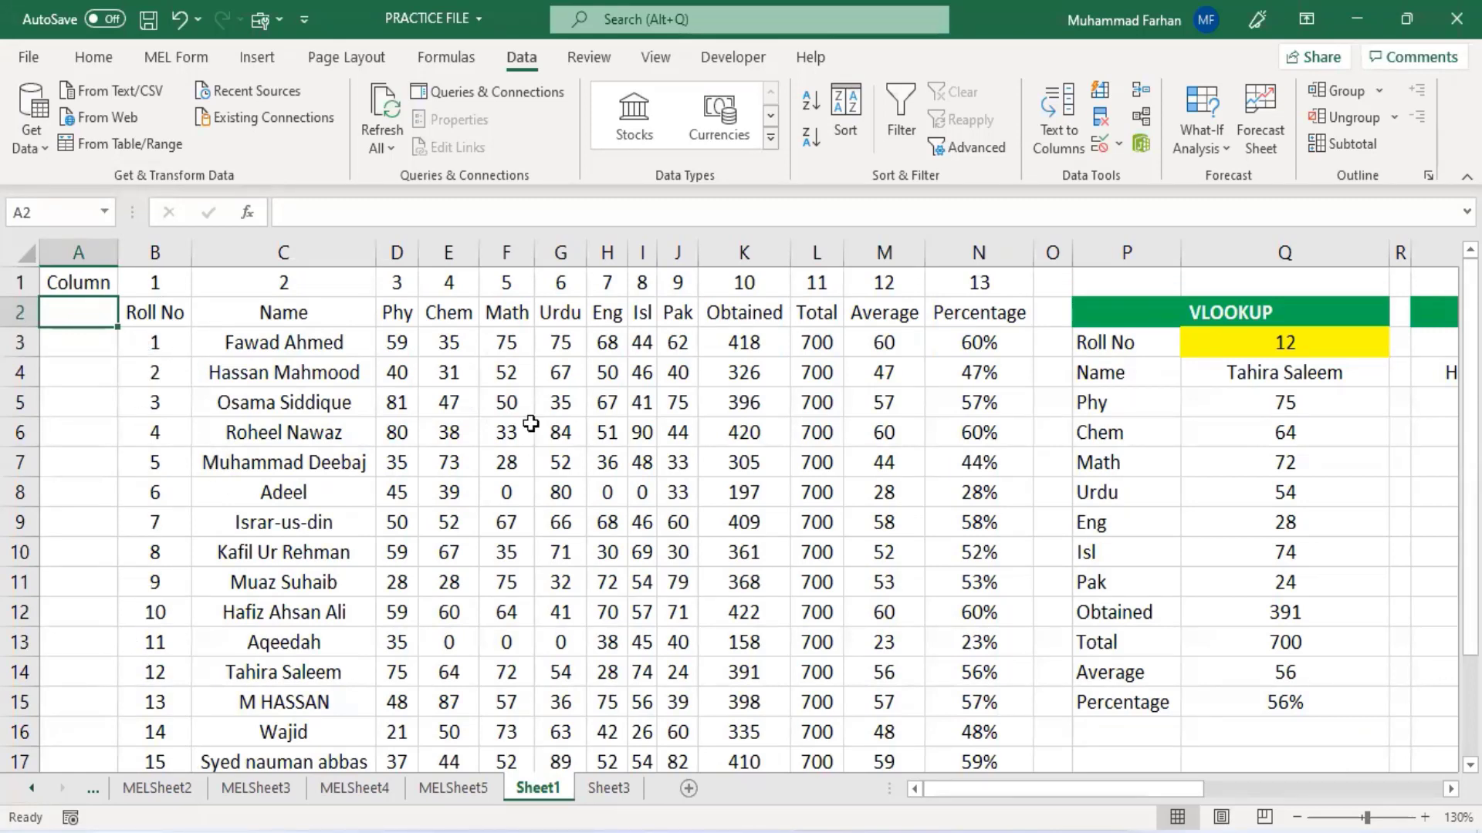
scroll(531, 423, down, 2)
click(153, 633)
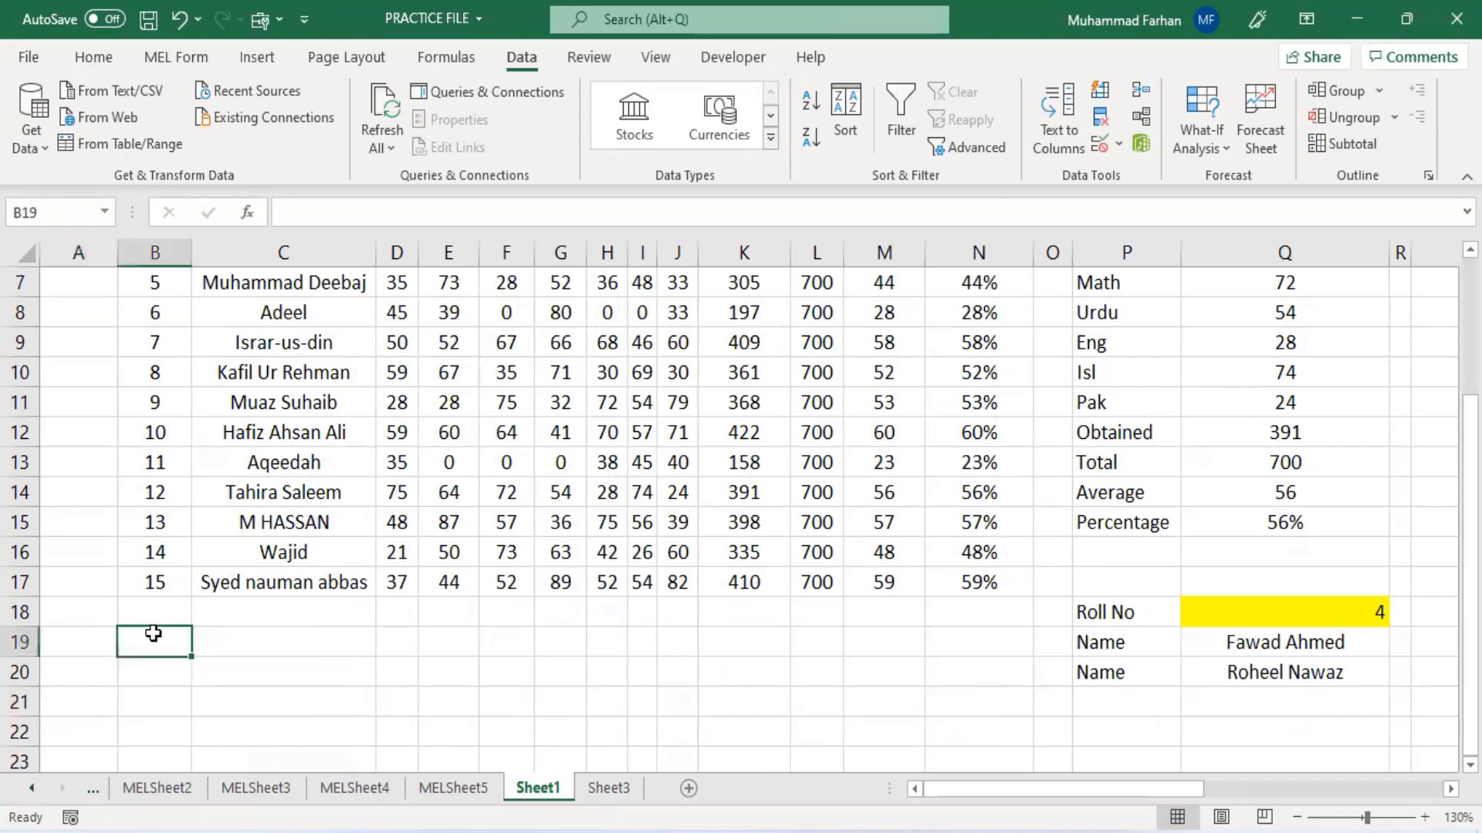
text(index)
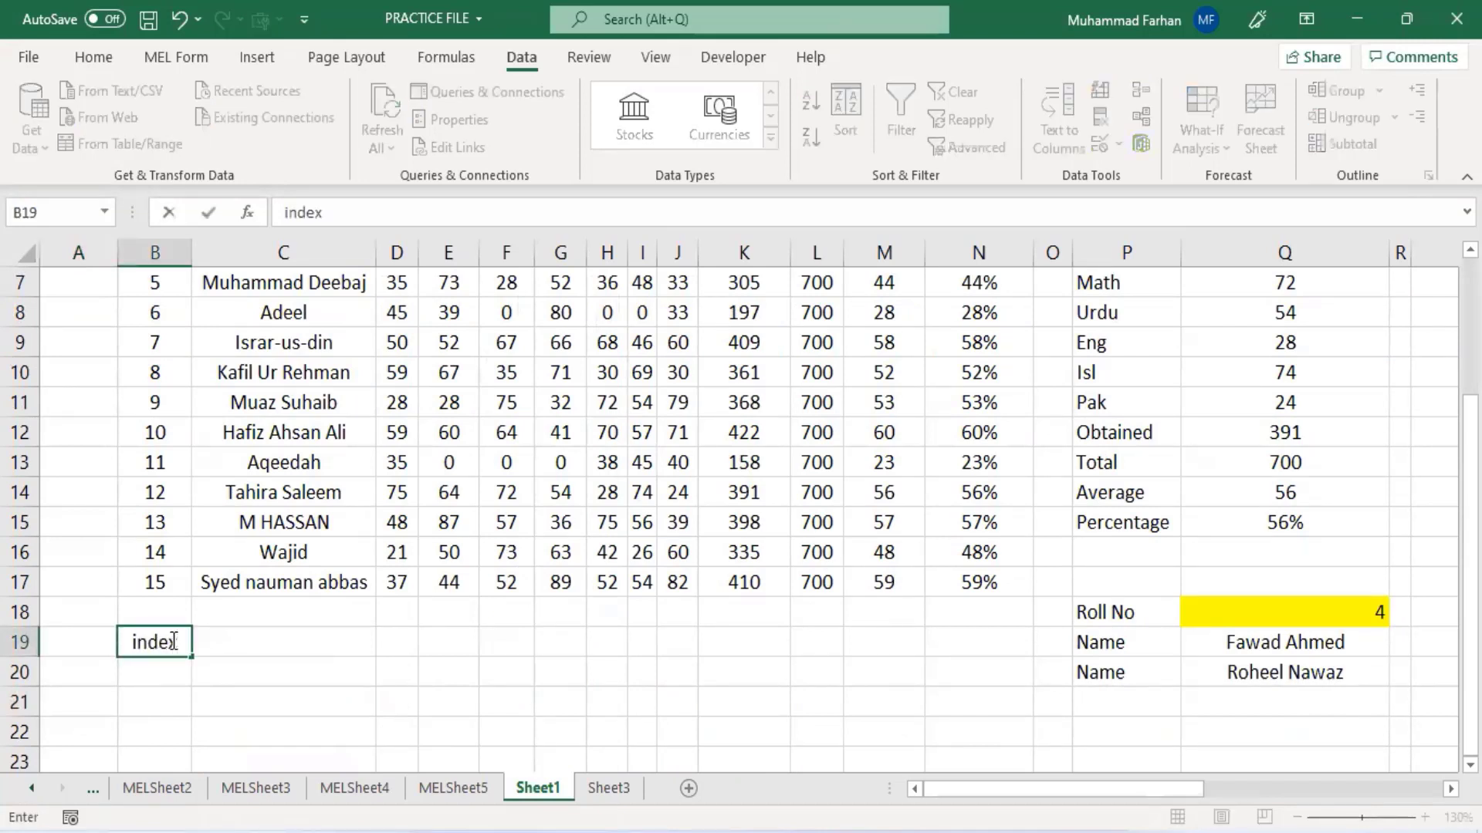
key(Tab)
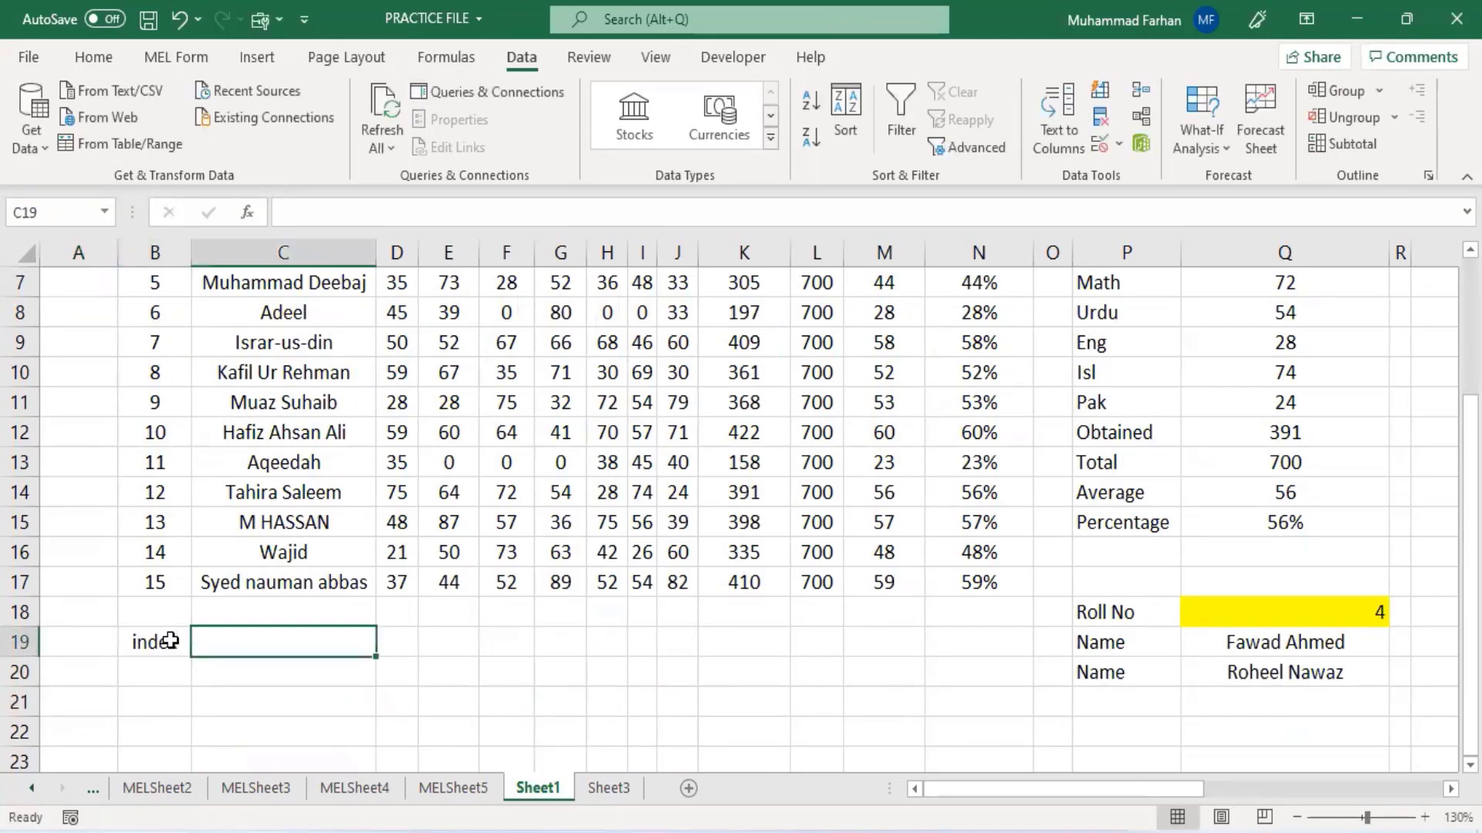
text(Array)
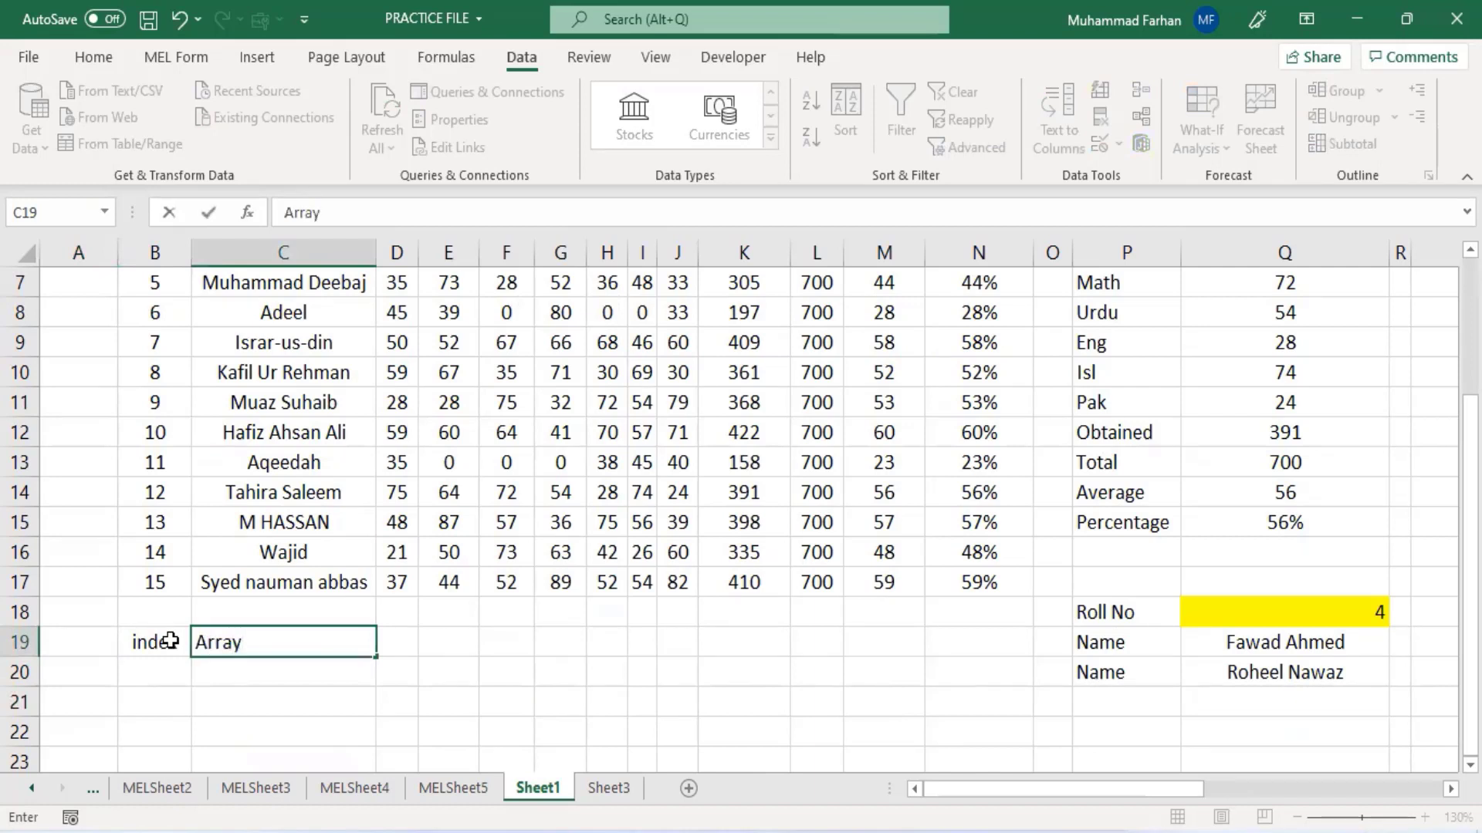
key(Return)
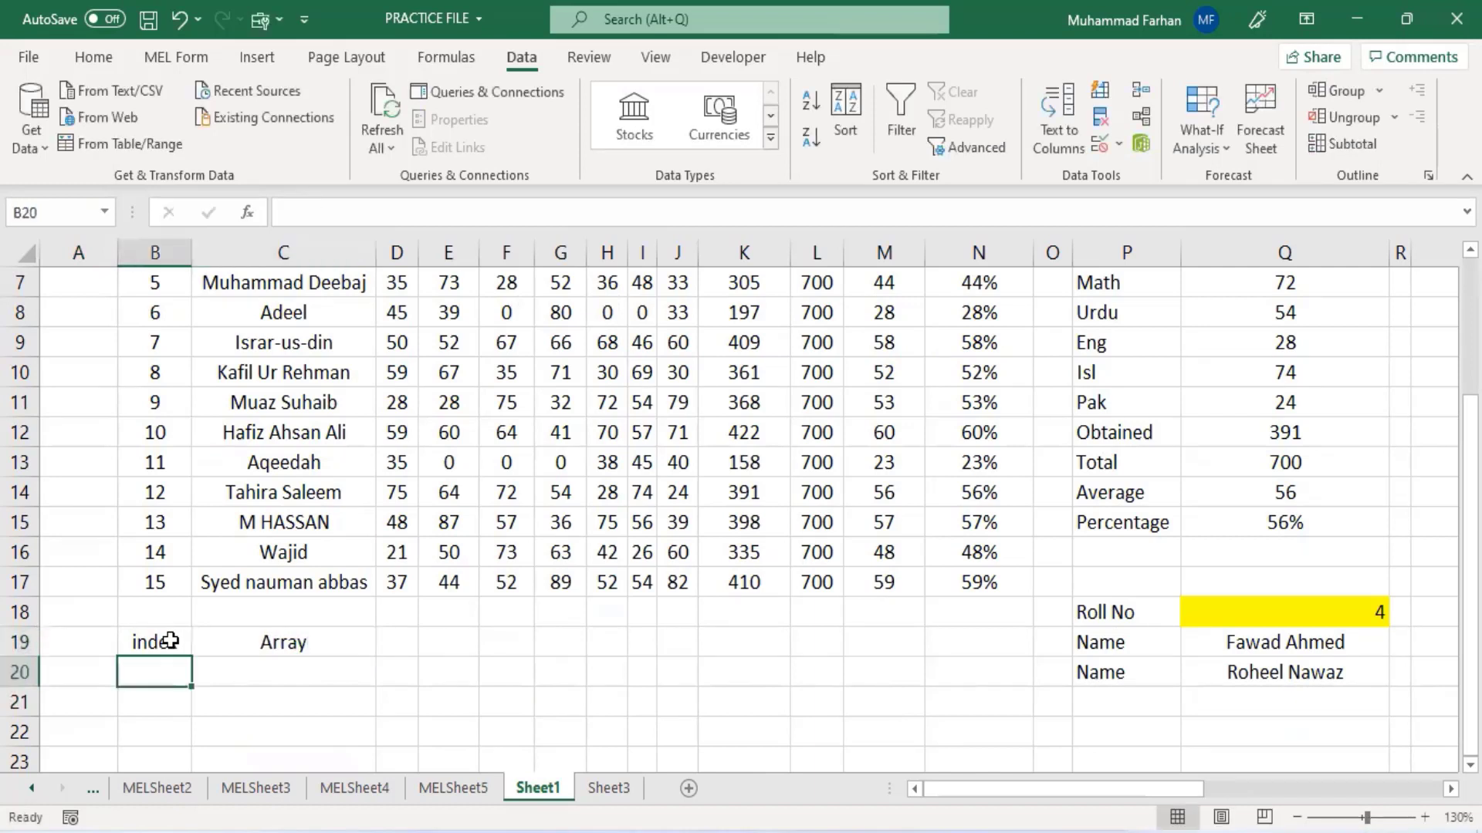
- Copy the index and Array labels from B19:C19 to B21:C21
key(Down)
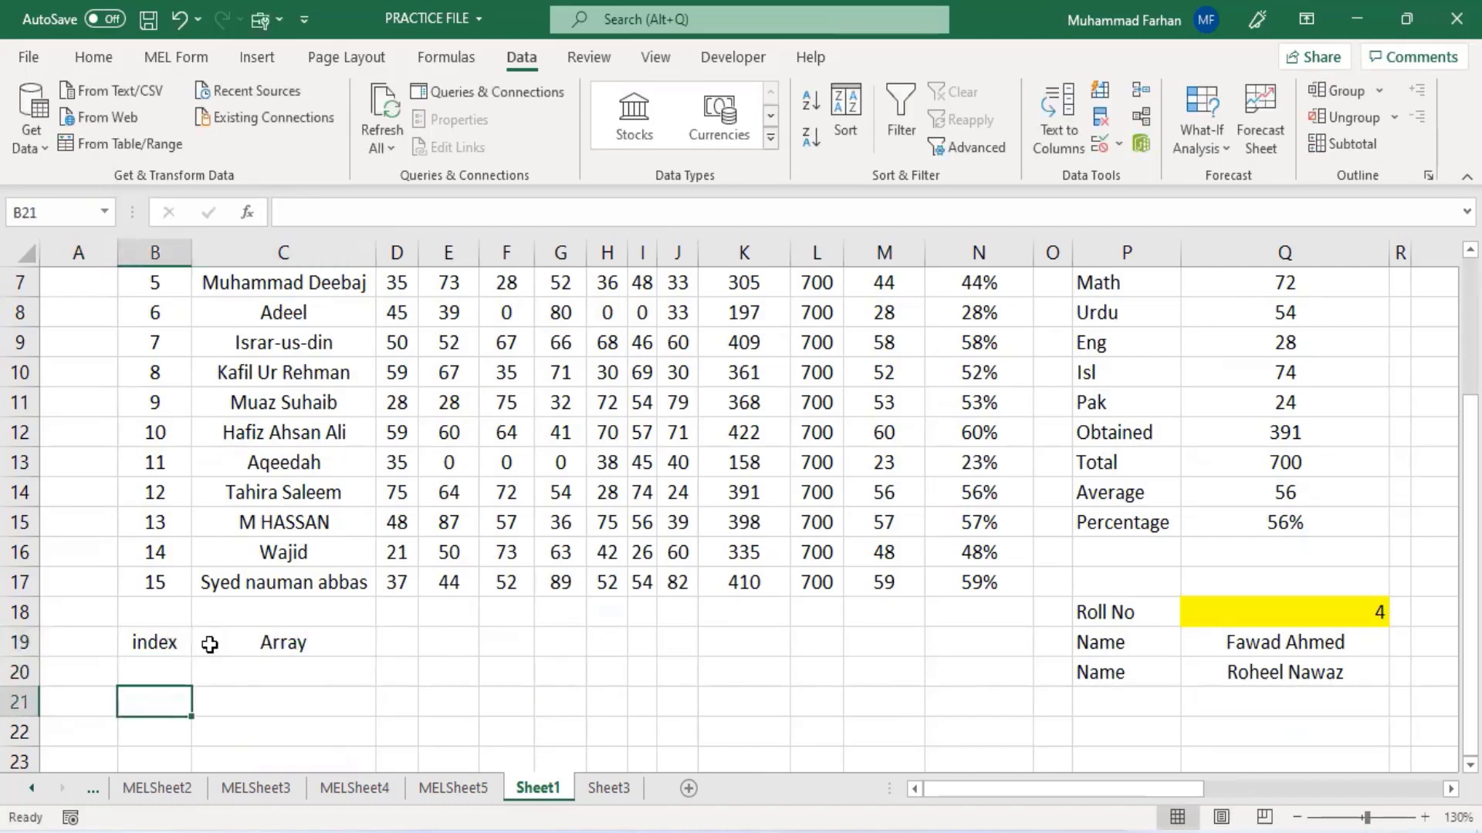
drag(171, 641, 270, 648)
key(ctrl+c)
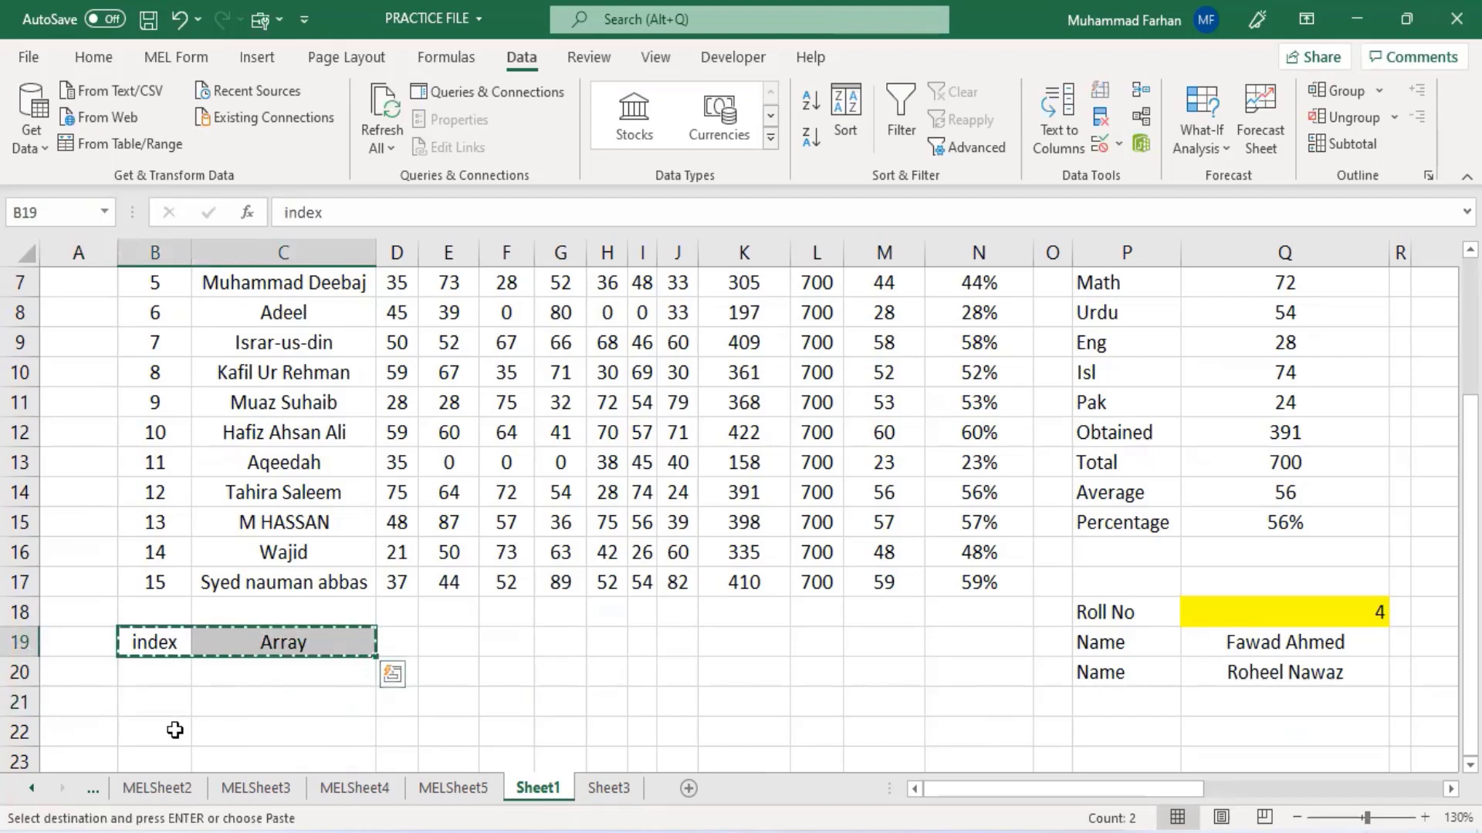
click(165, 701)
key(ctrl+v)
- Change the label in C21 to Reference
click(240, 698)
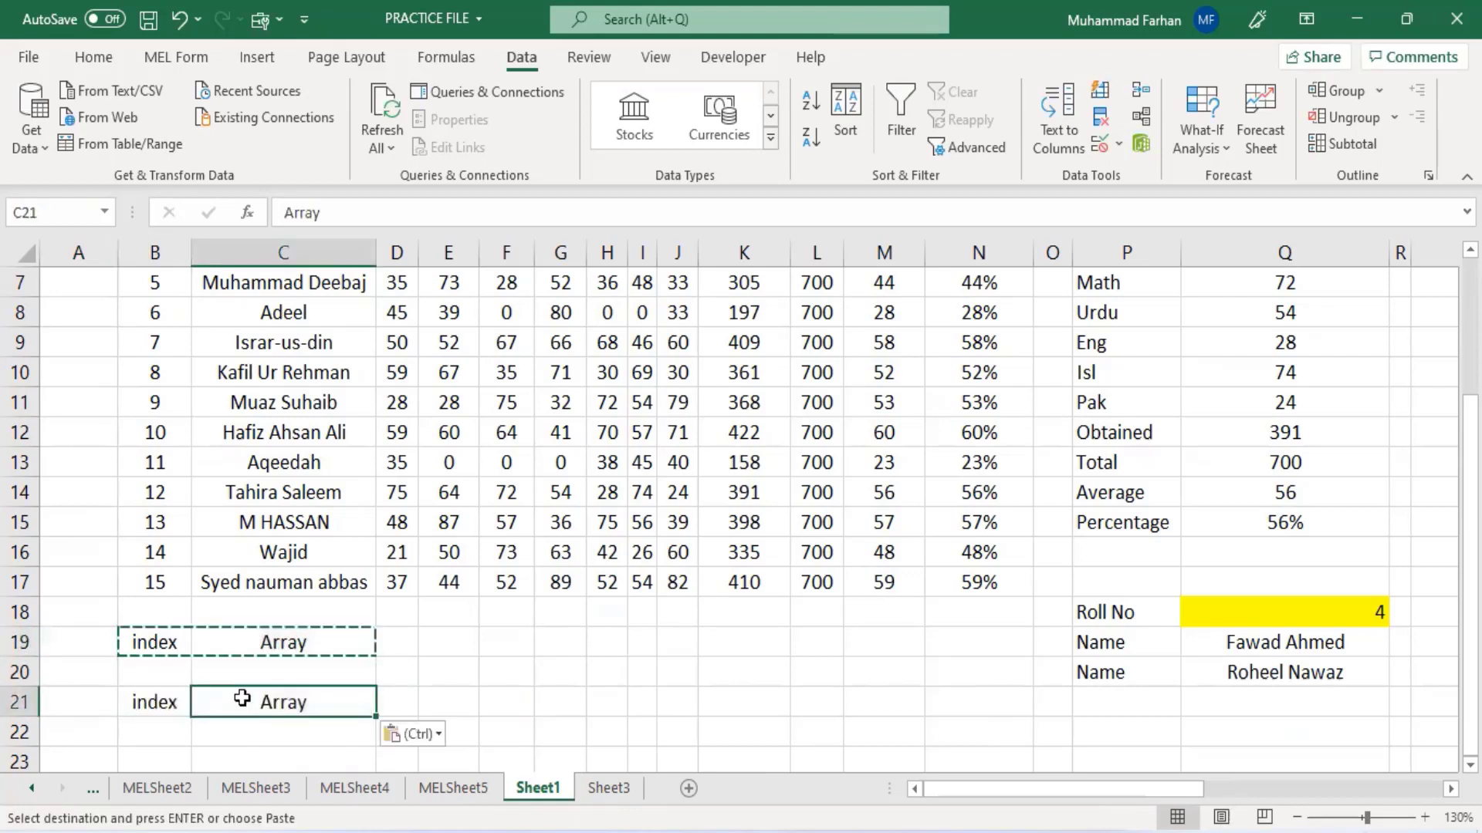
text(Refere)
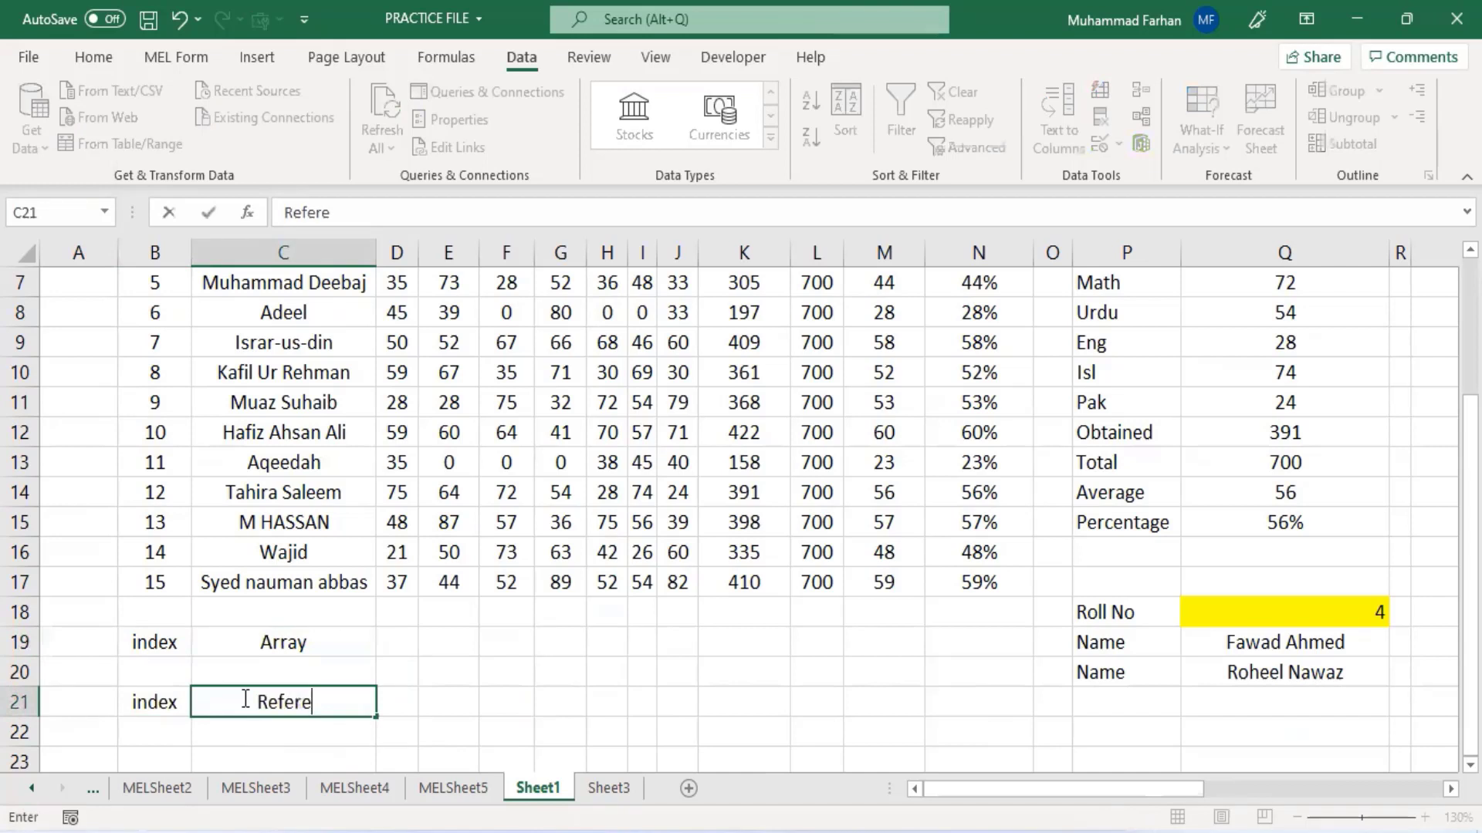
text(ncw)
key(BackSpace)
text(e)
click(252, 652)
click(254, 699)
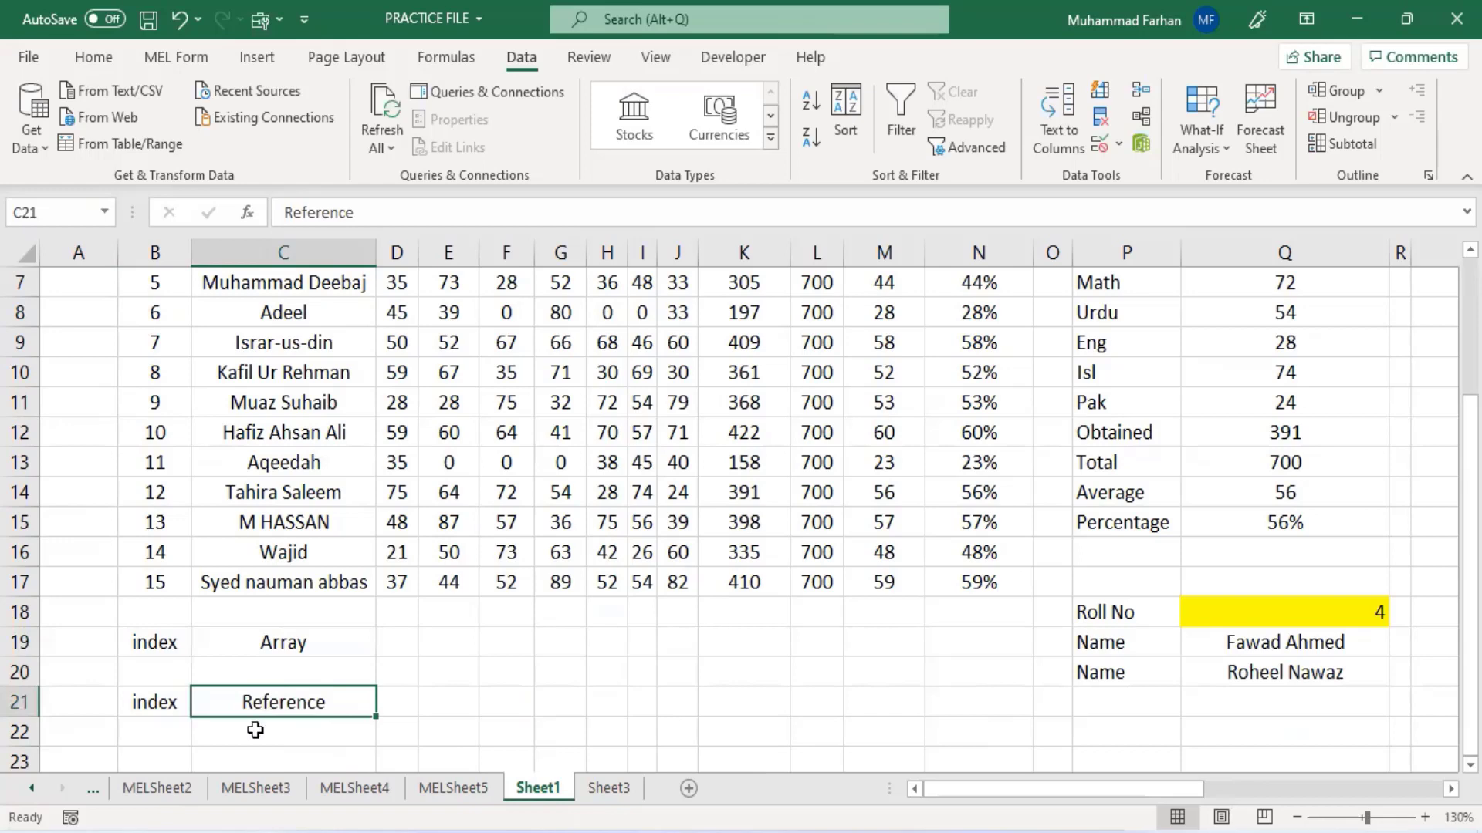
- Enter the labels Match in B23 and Row in C23
scroll(254, 730, down, 1)
click(154, 675)
text(Match)
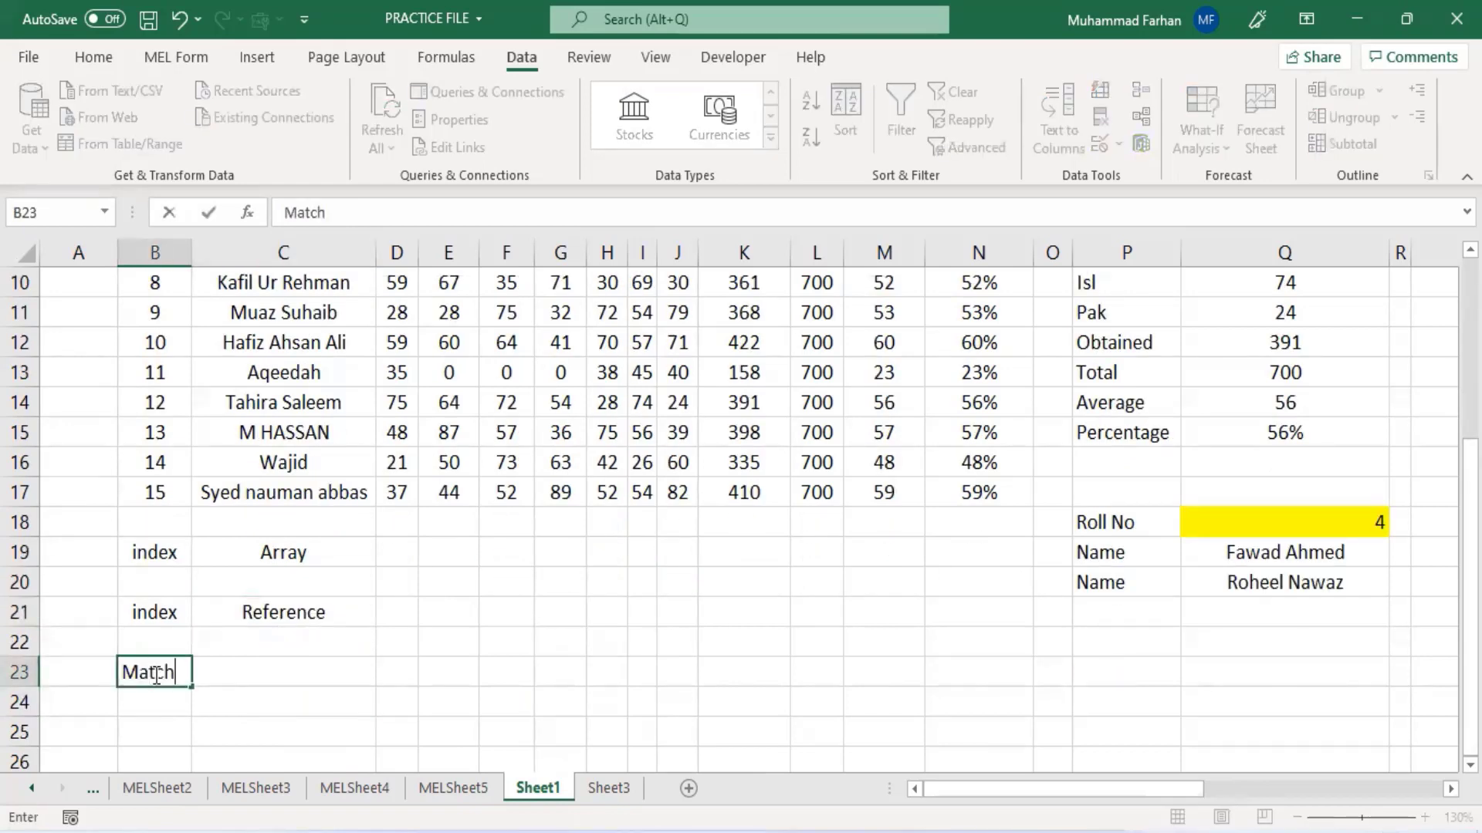
key(Tab)
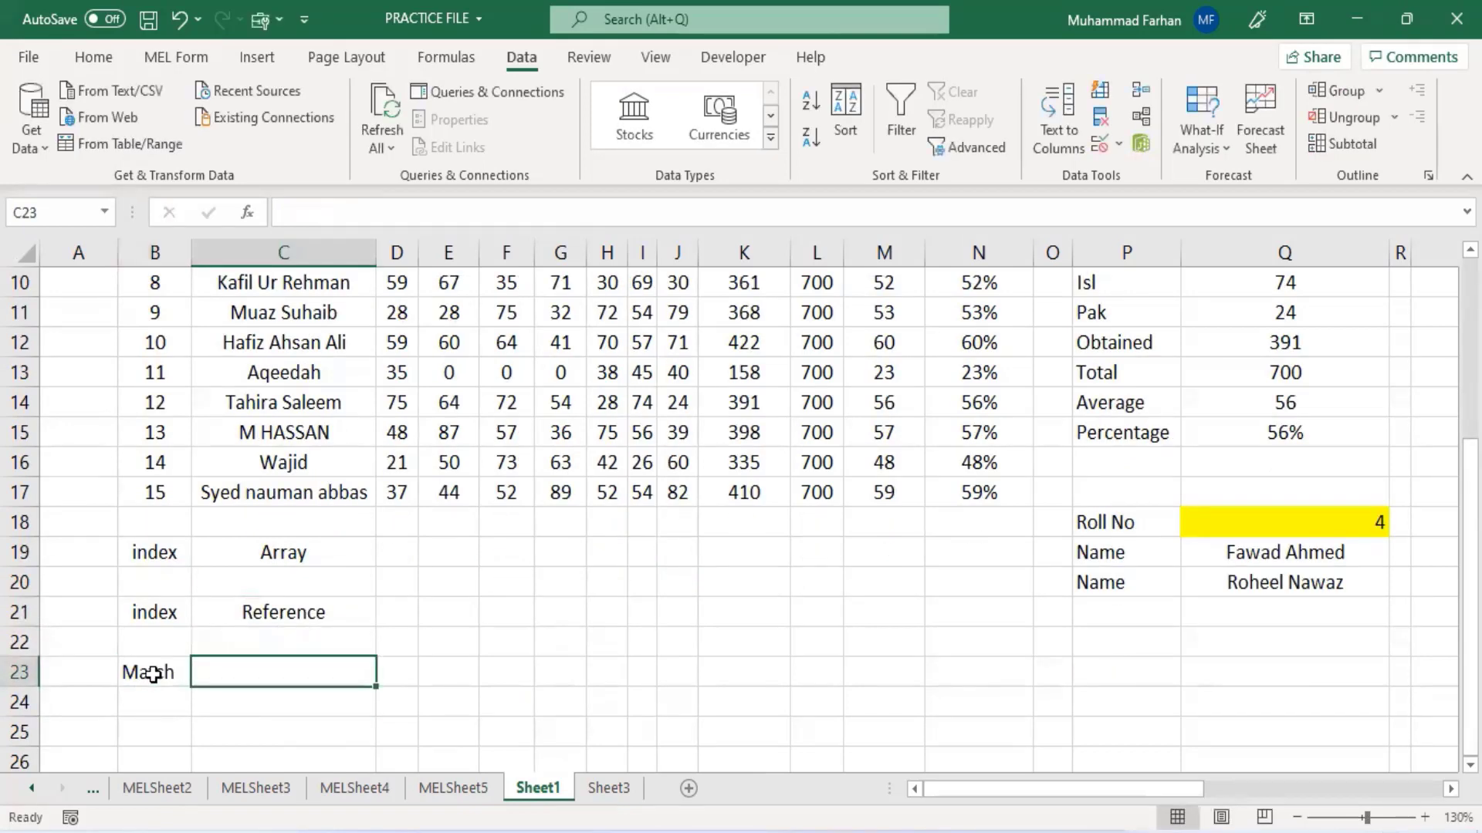
text(Row)
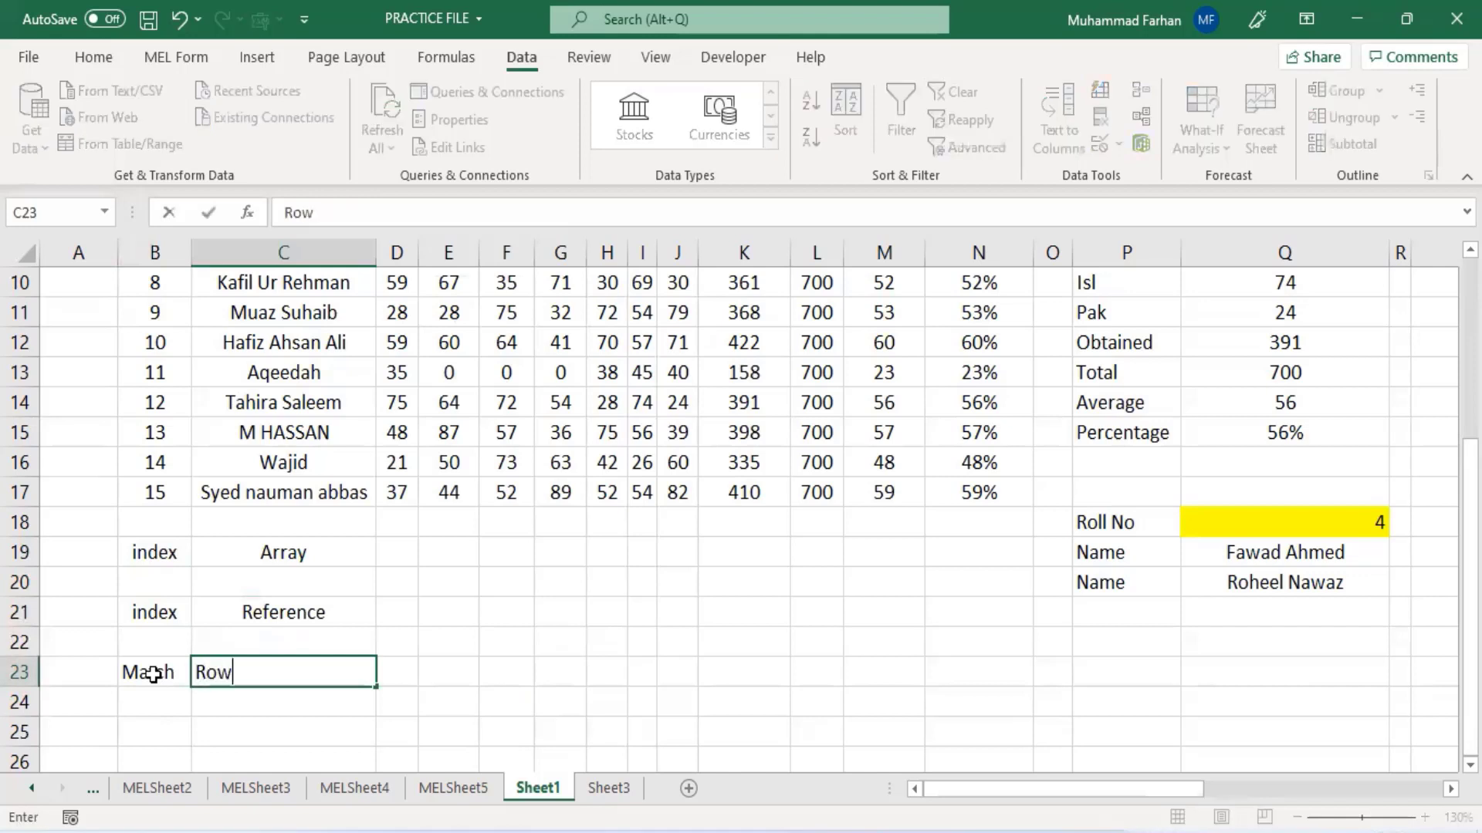
key(Return)
key(Return)
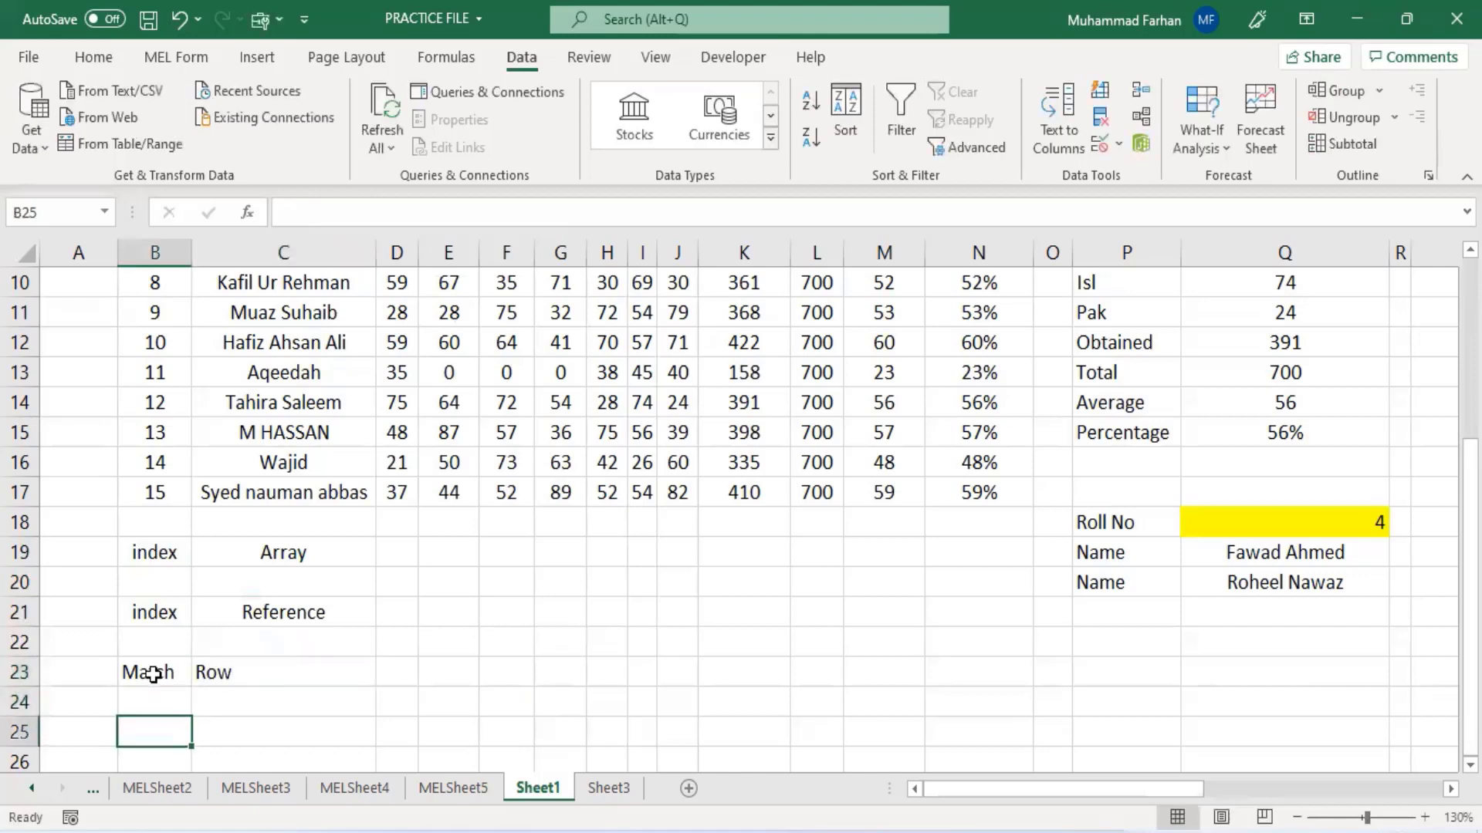
drag(189, 674, 221, 672)
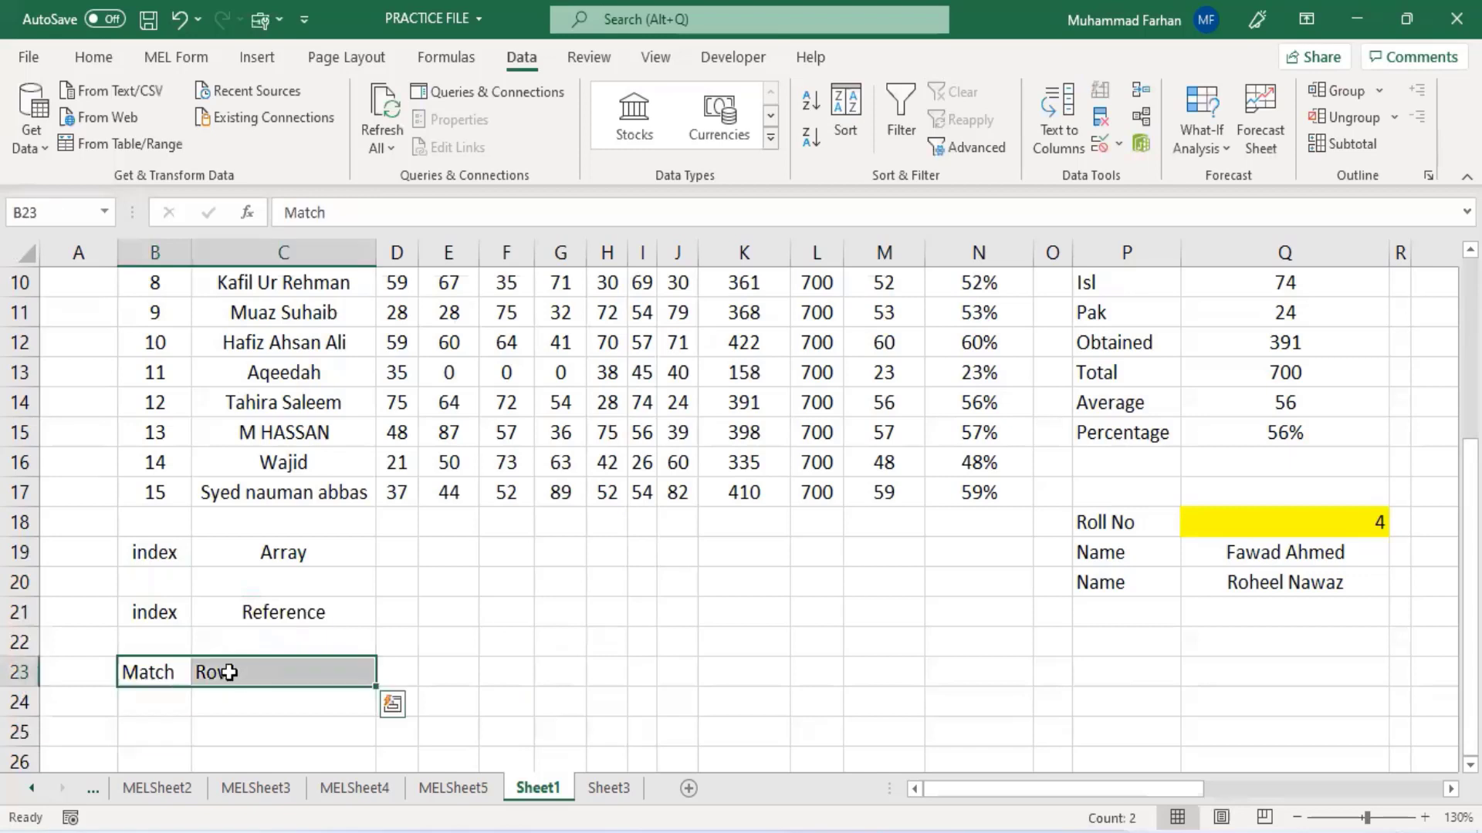
- Copy the Match and Row labels from B23:C23 to B24:C24 and change C24 to Column
key(ctrl+c)
click(154, 705)
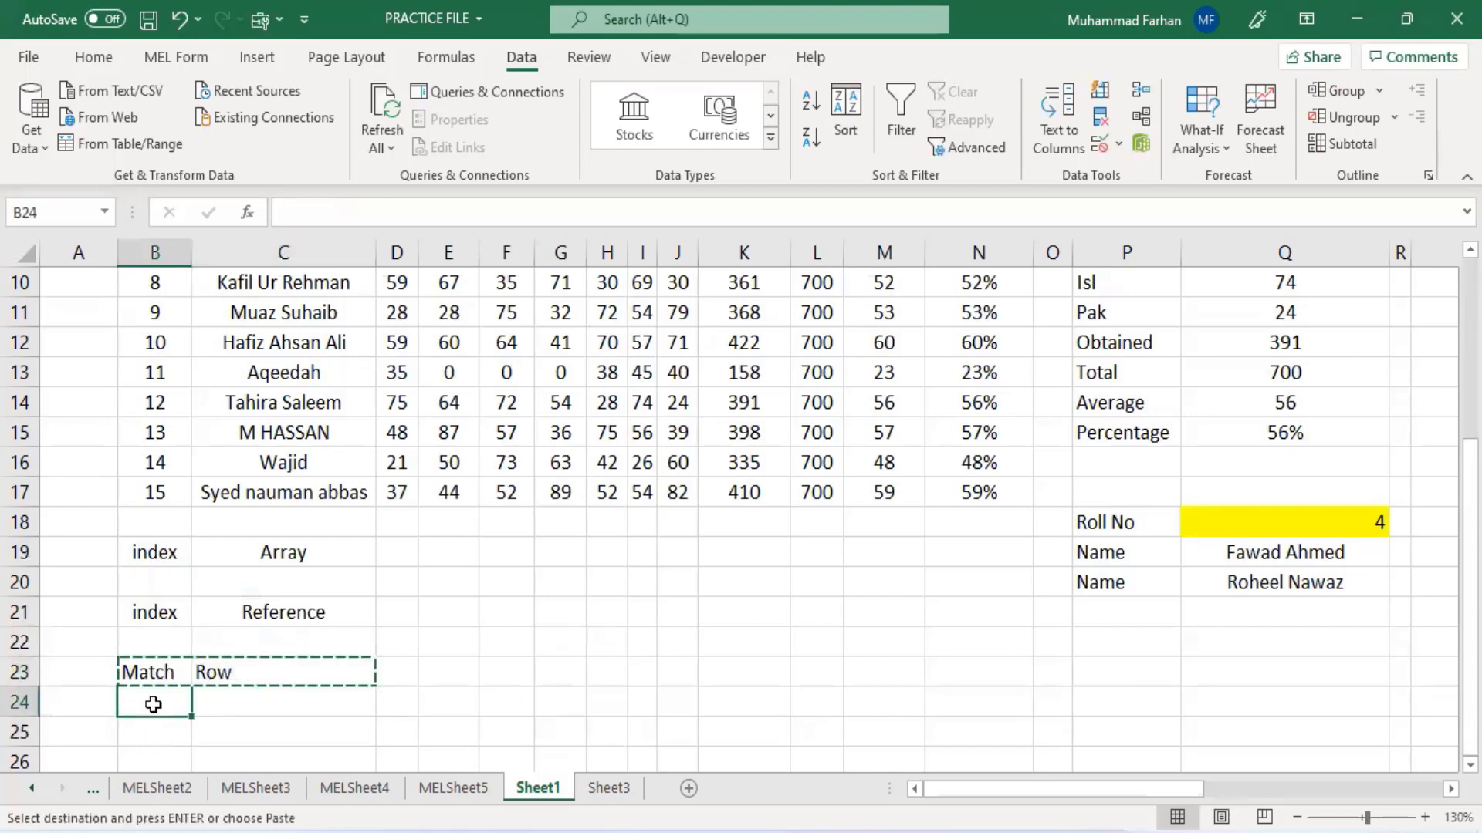
key(ctrl+v)
click(232, 703)
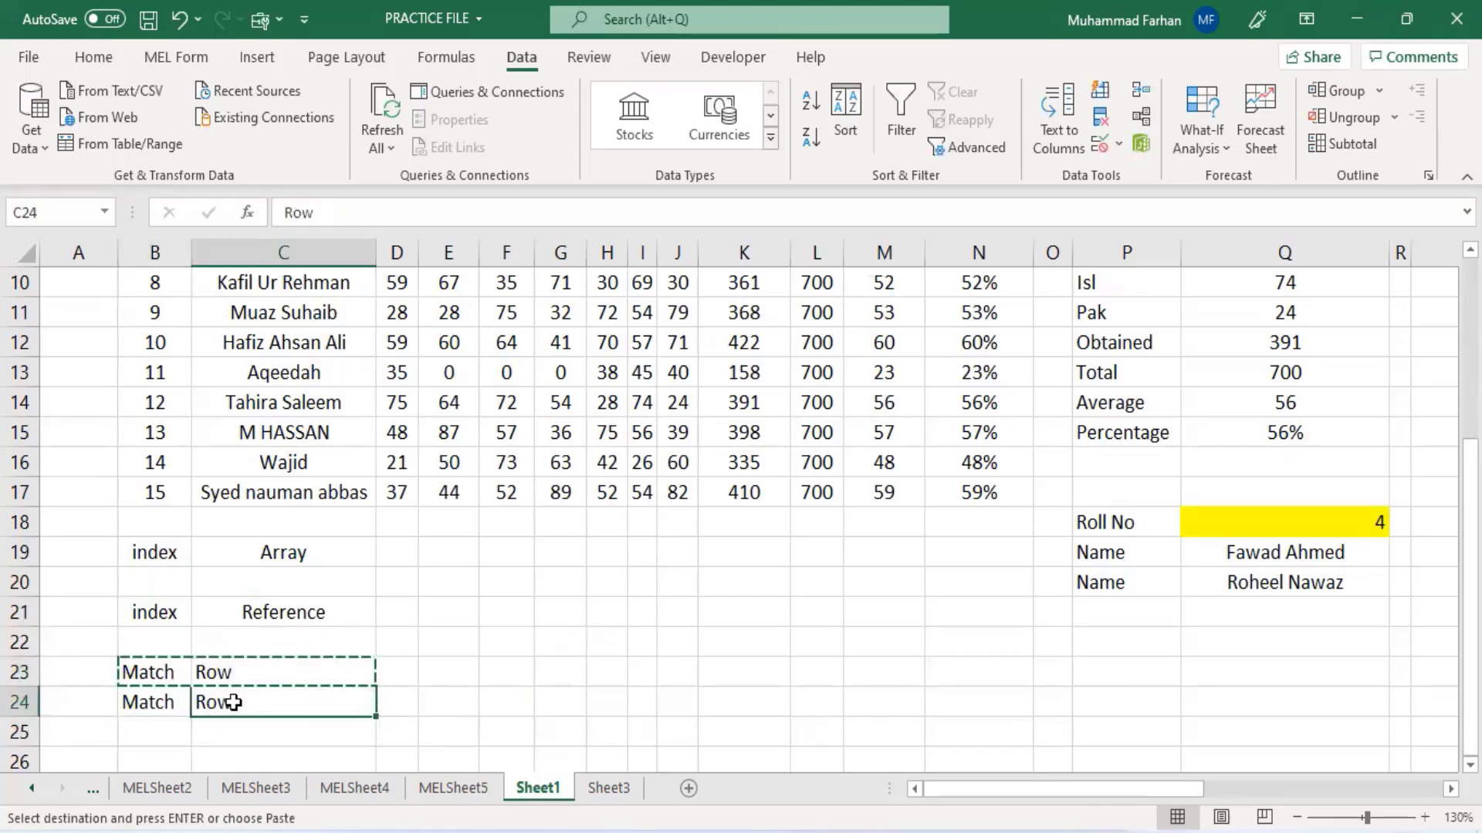
text(Column)
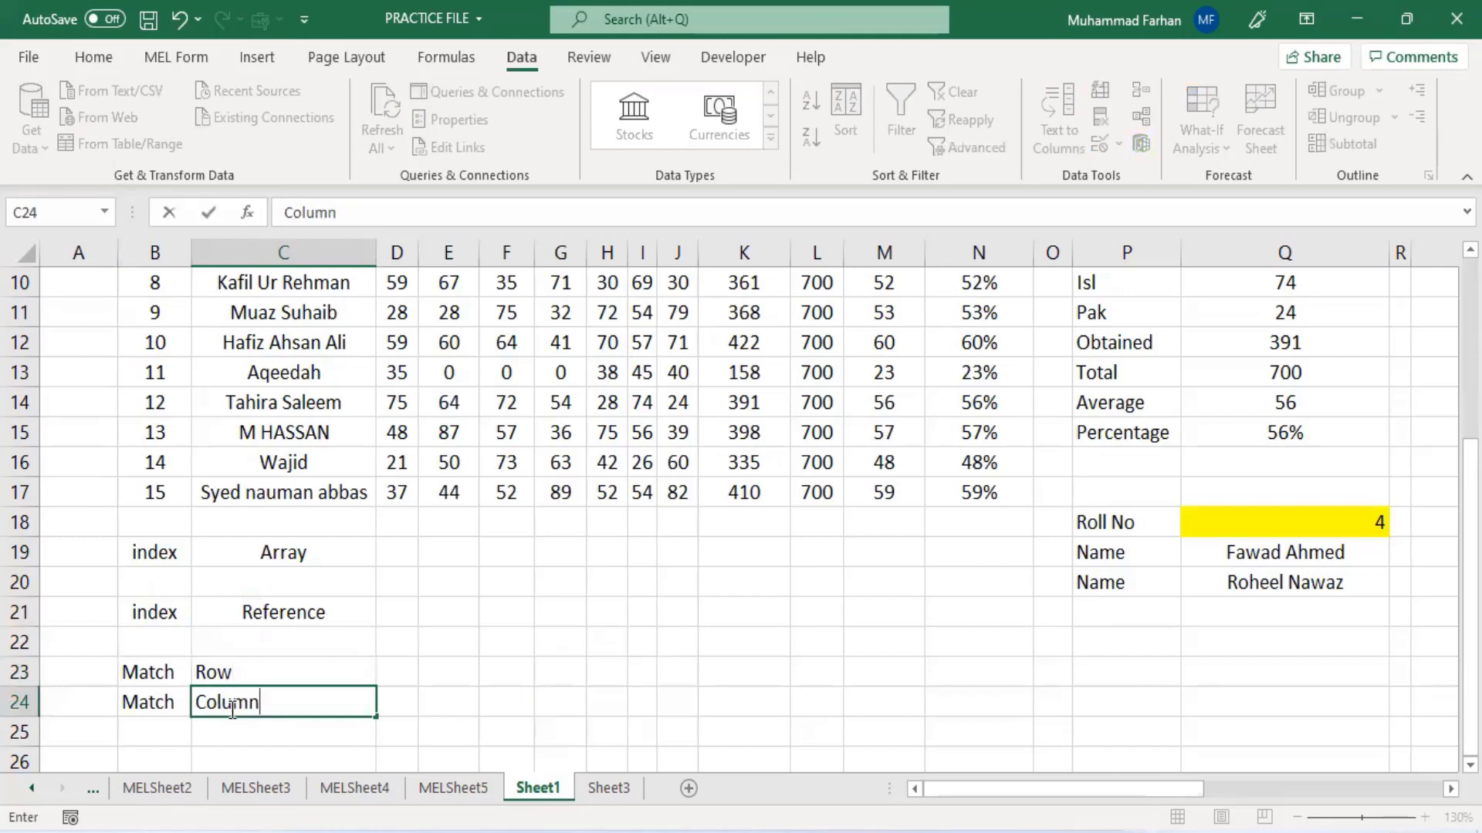
scroll(232, 711, down, 2)
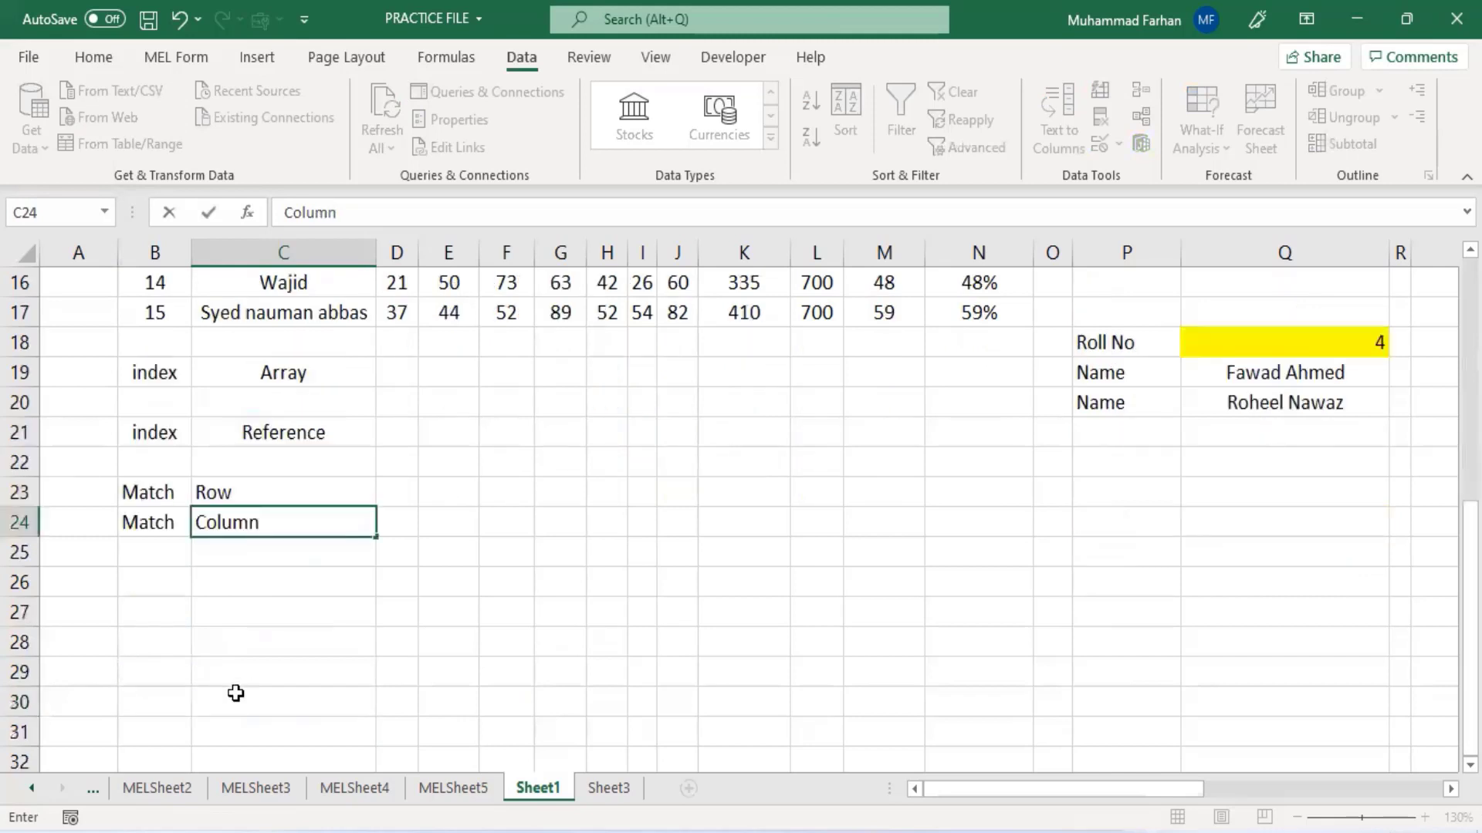
click(247, 409)
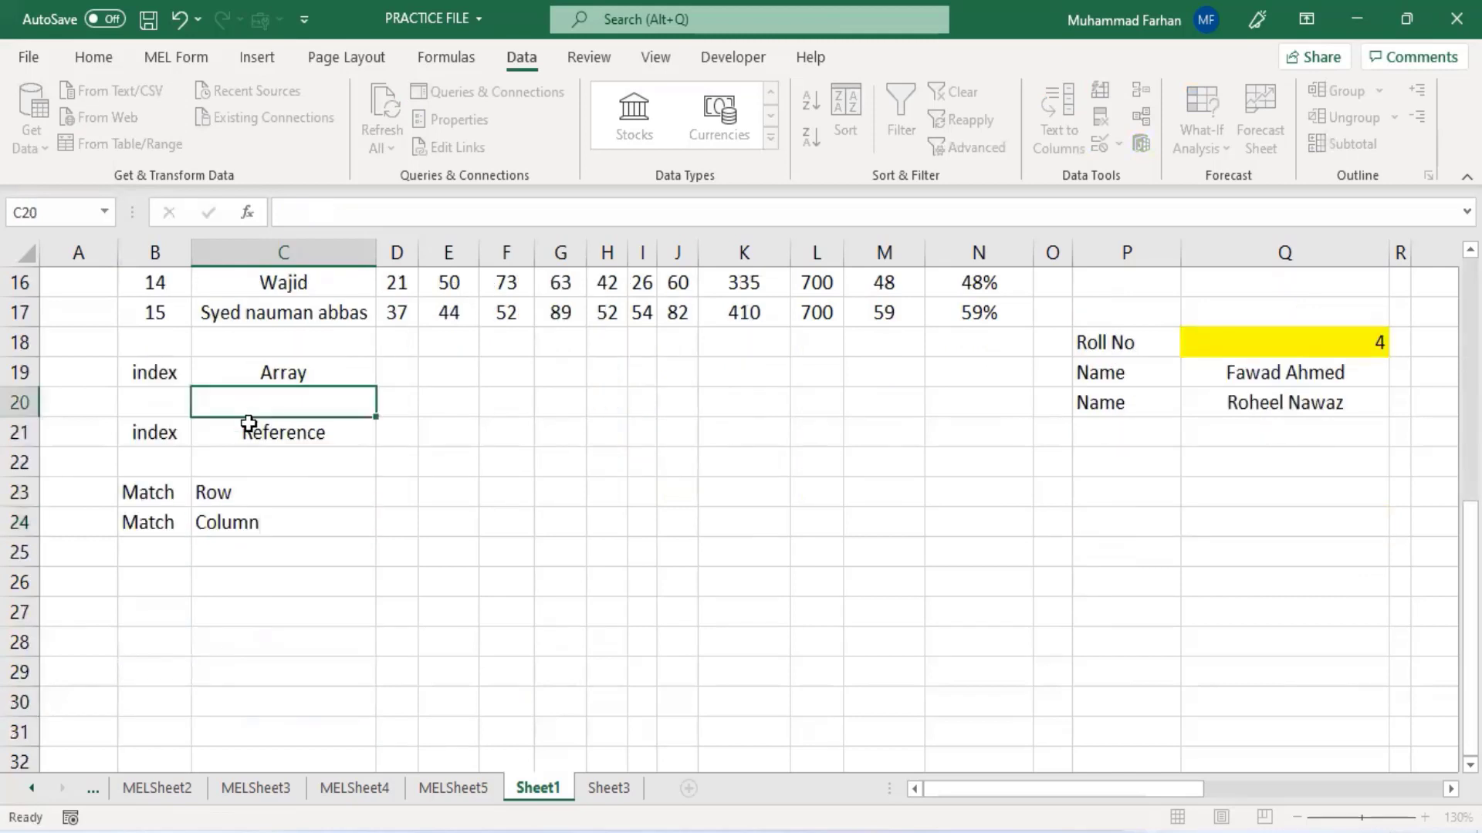
- Enter the label Index Match in C25
click(280, 461)
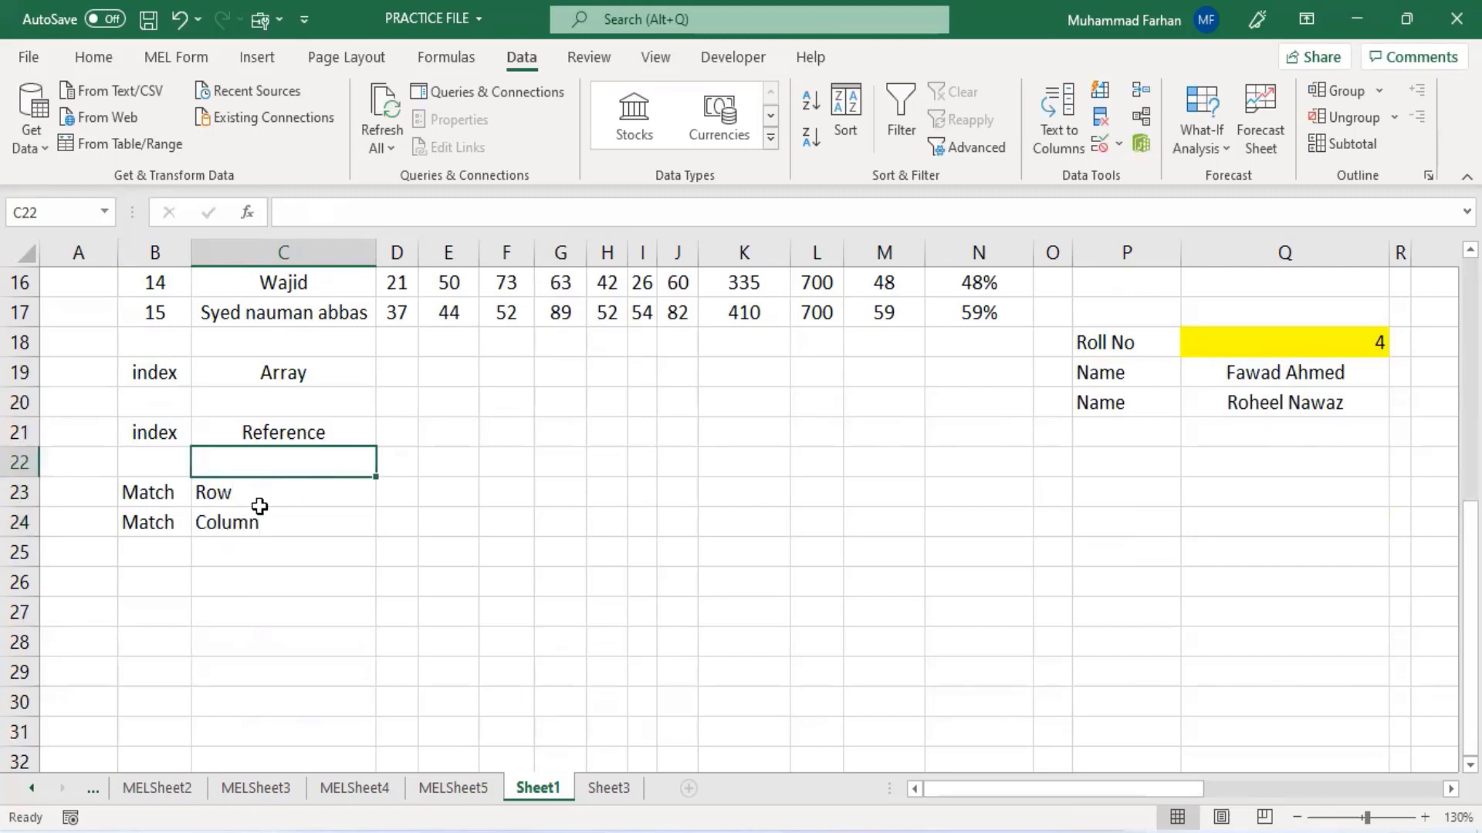
click(159, 553)
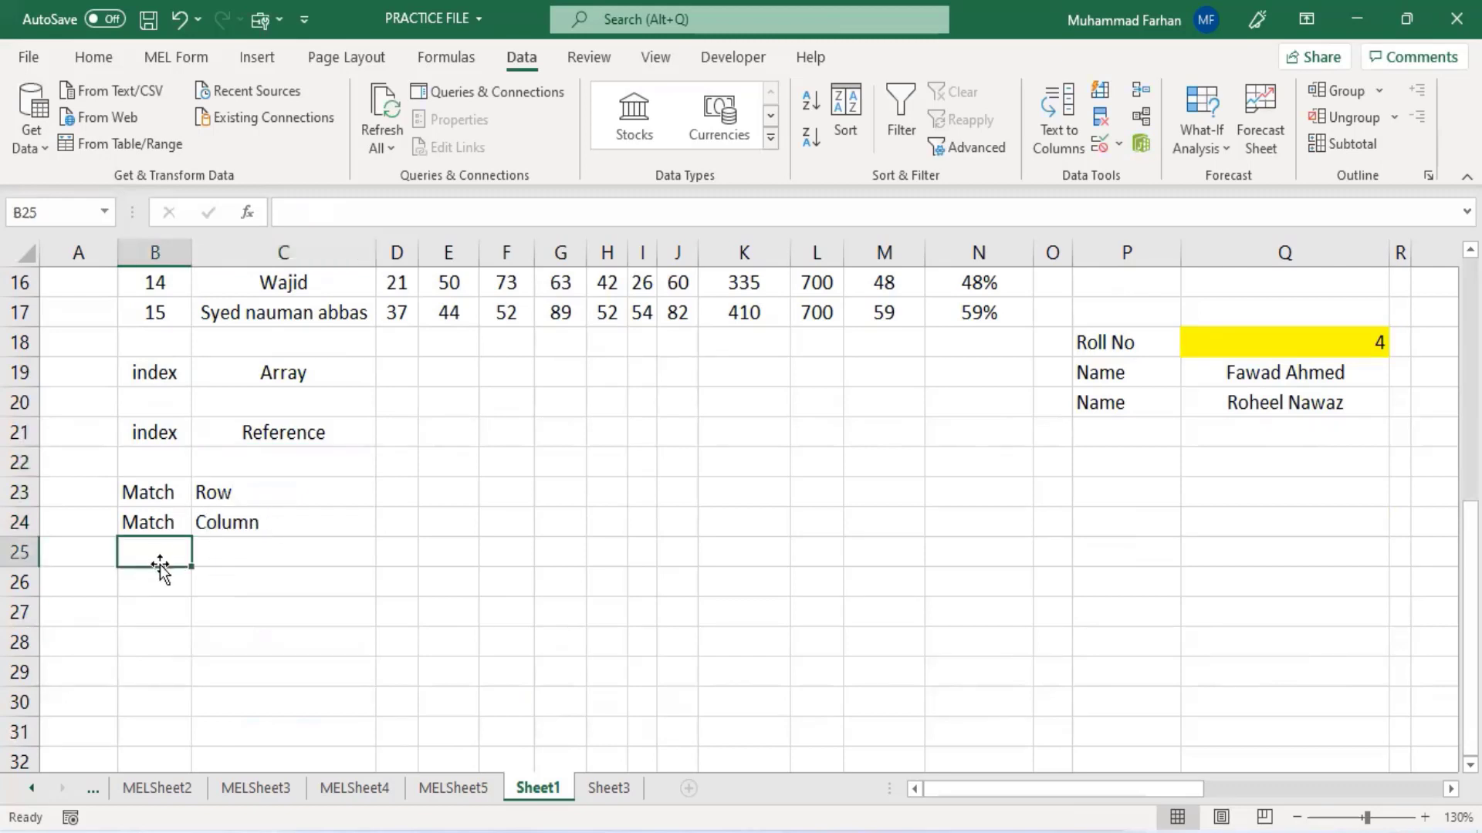
click(206, 556)
text(Index)
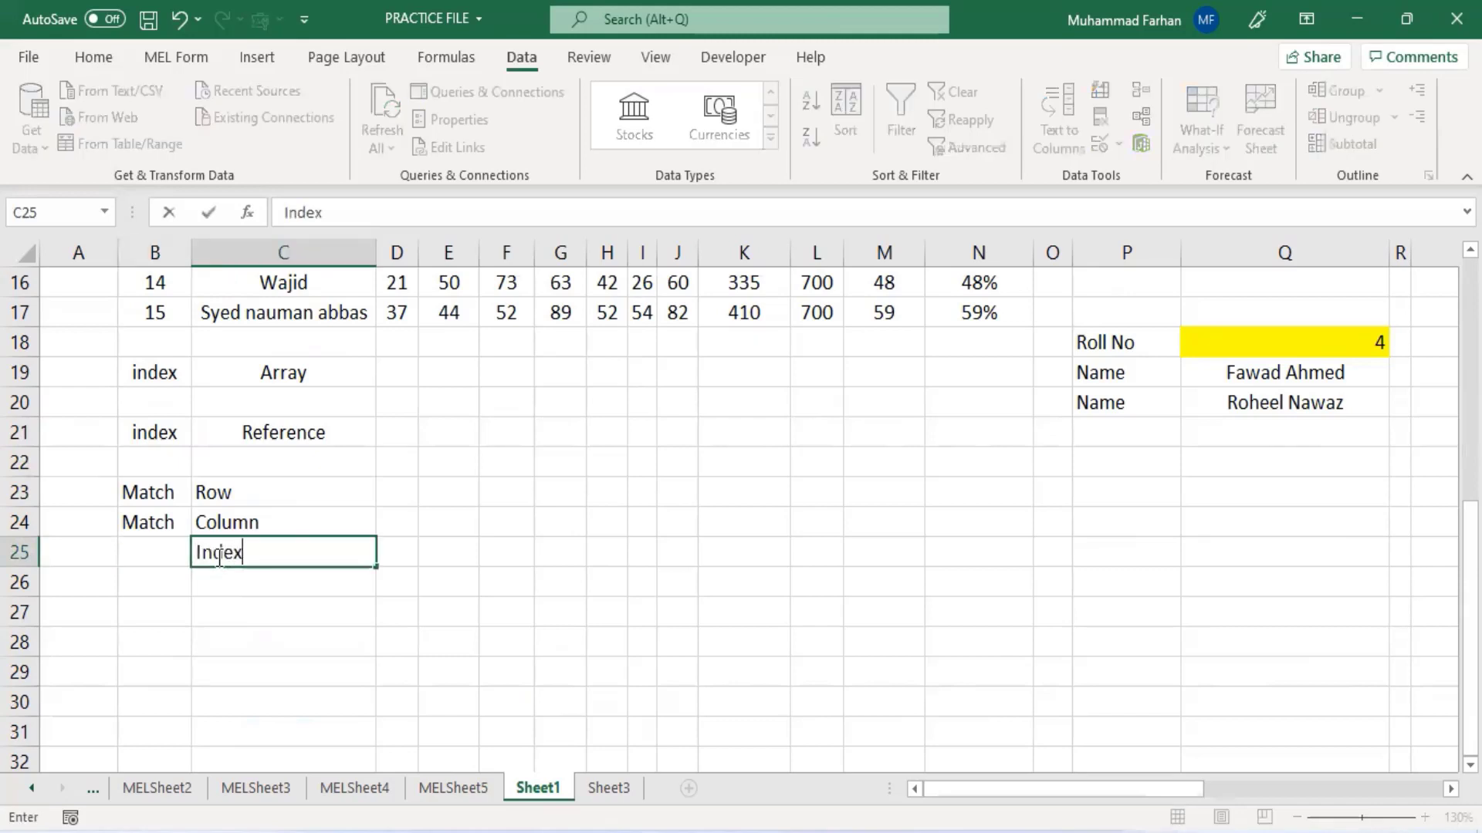
text( Match)
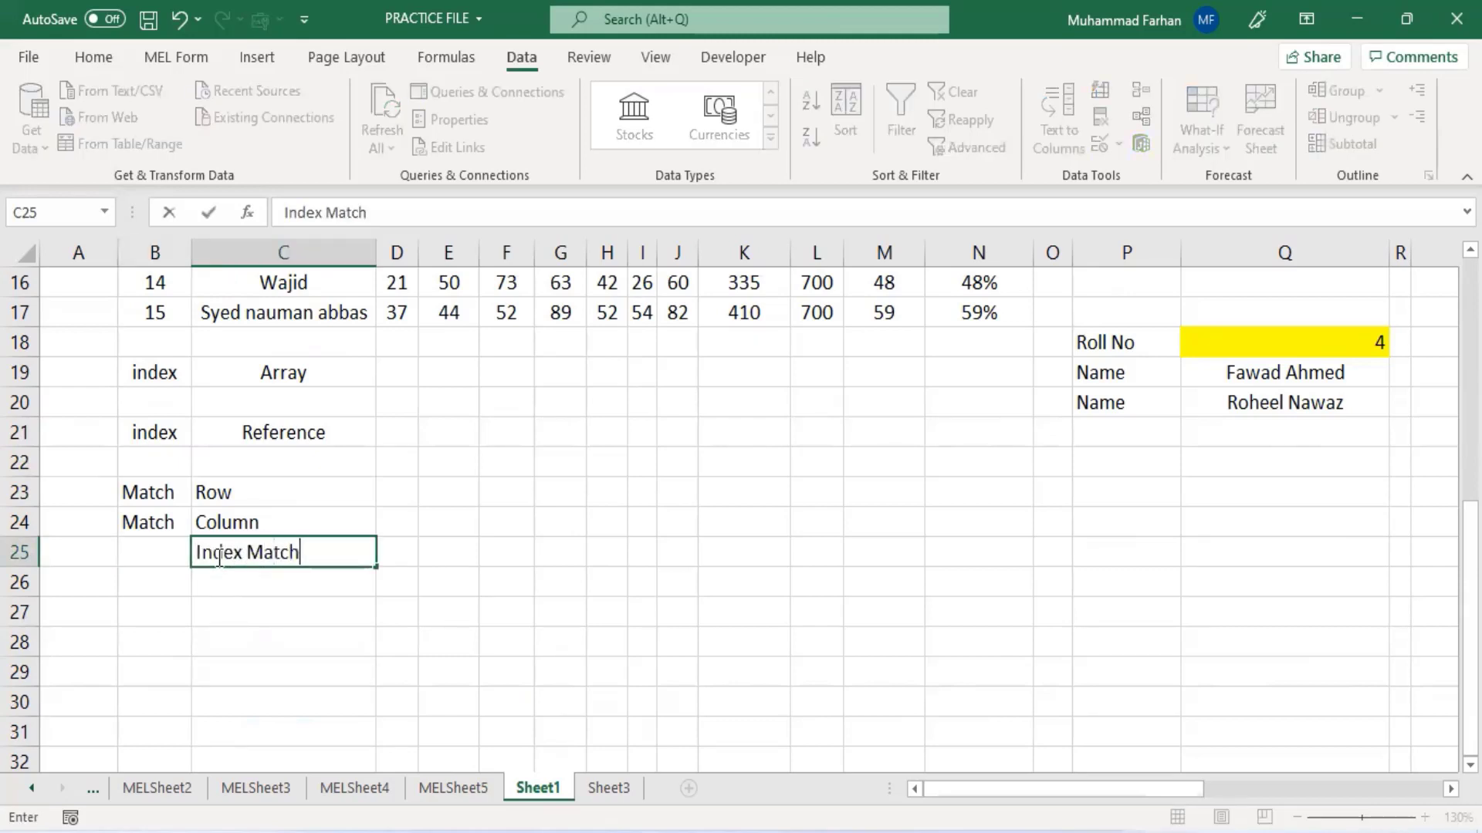
click(232, 639)
- Enter =INDEX(B3:N17,11,2) in C20, selecting the student table as the array
scroll(258, 529, up, 3)
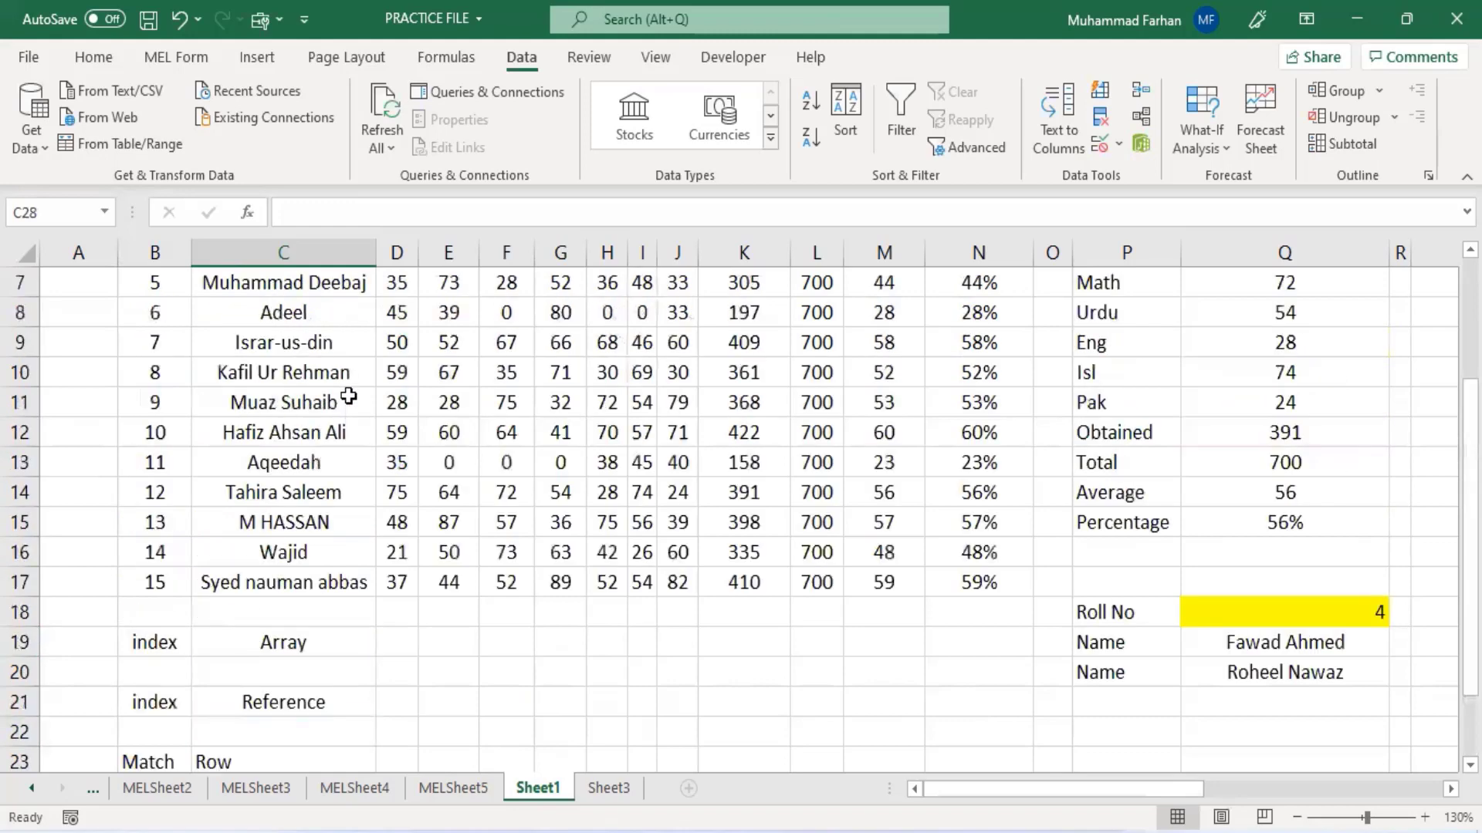
scroll(349, 396, up, 2)
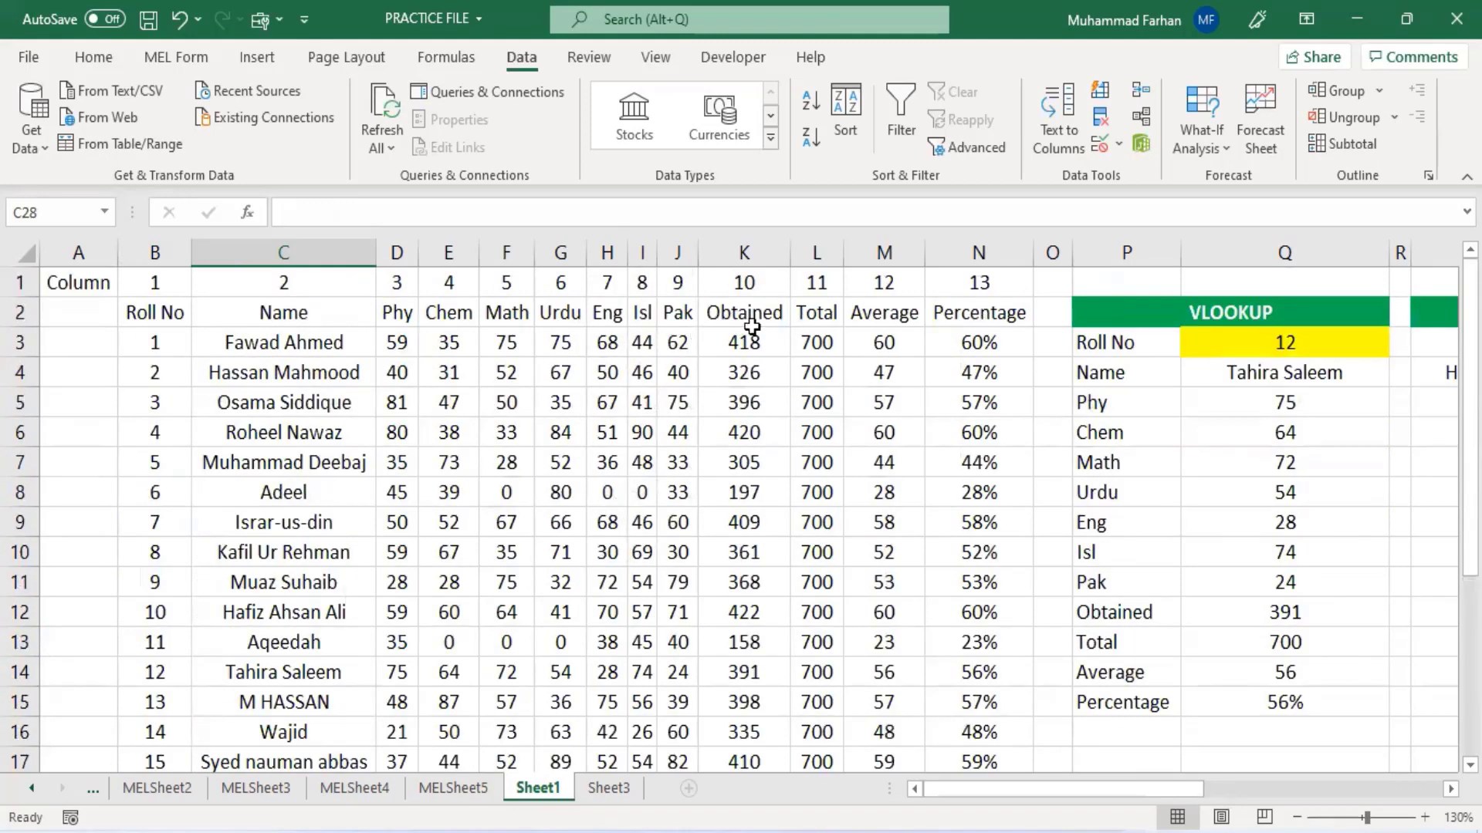
scroll(774, 375, down, 4)
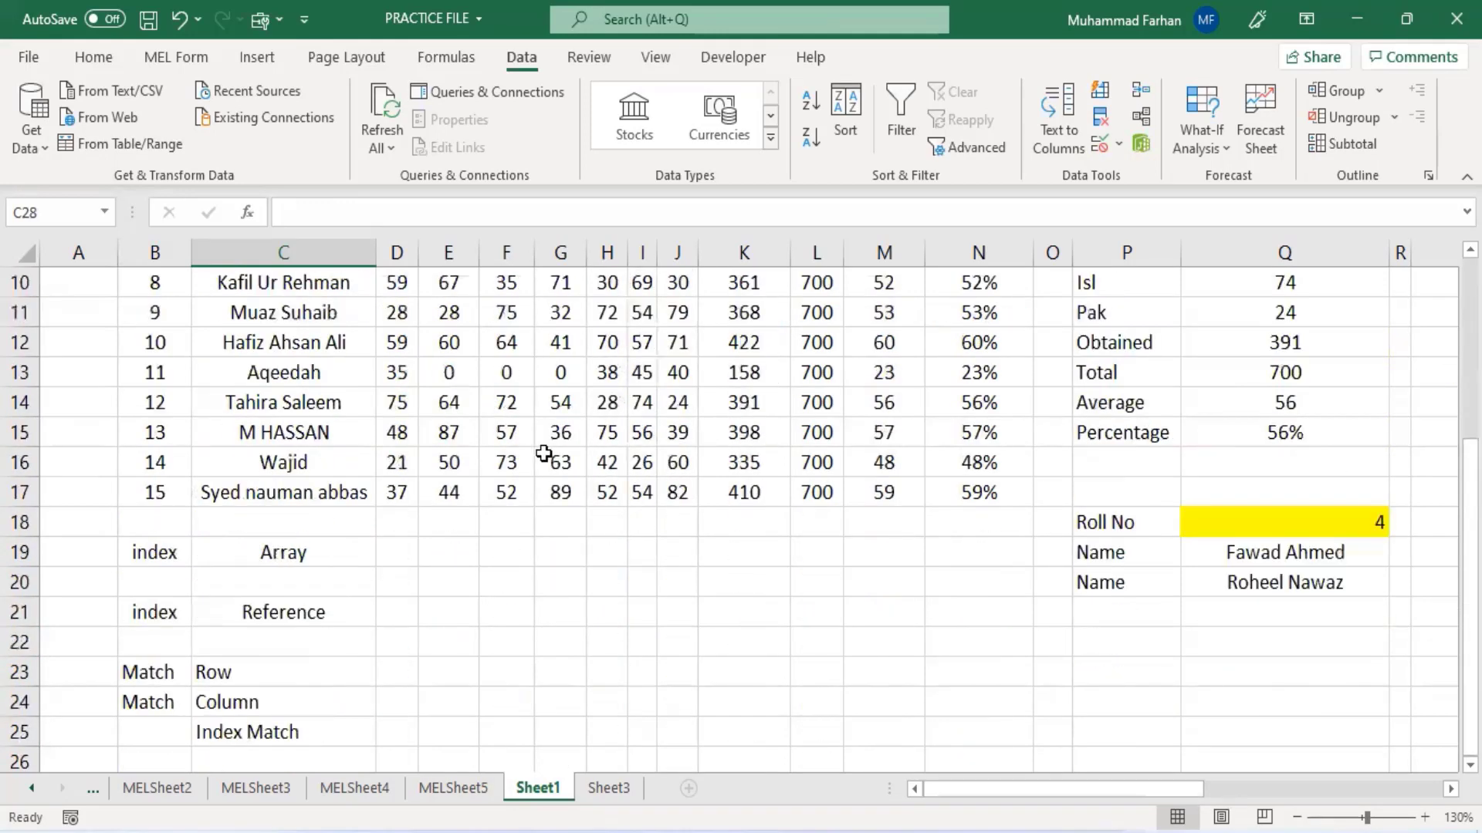
click(240, 488)
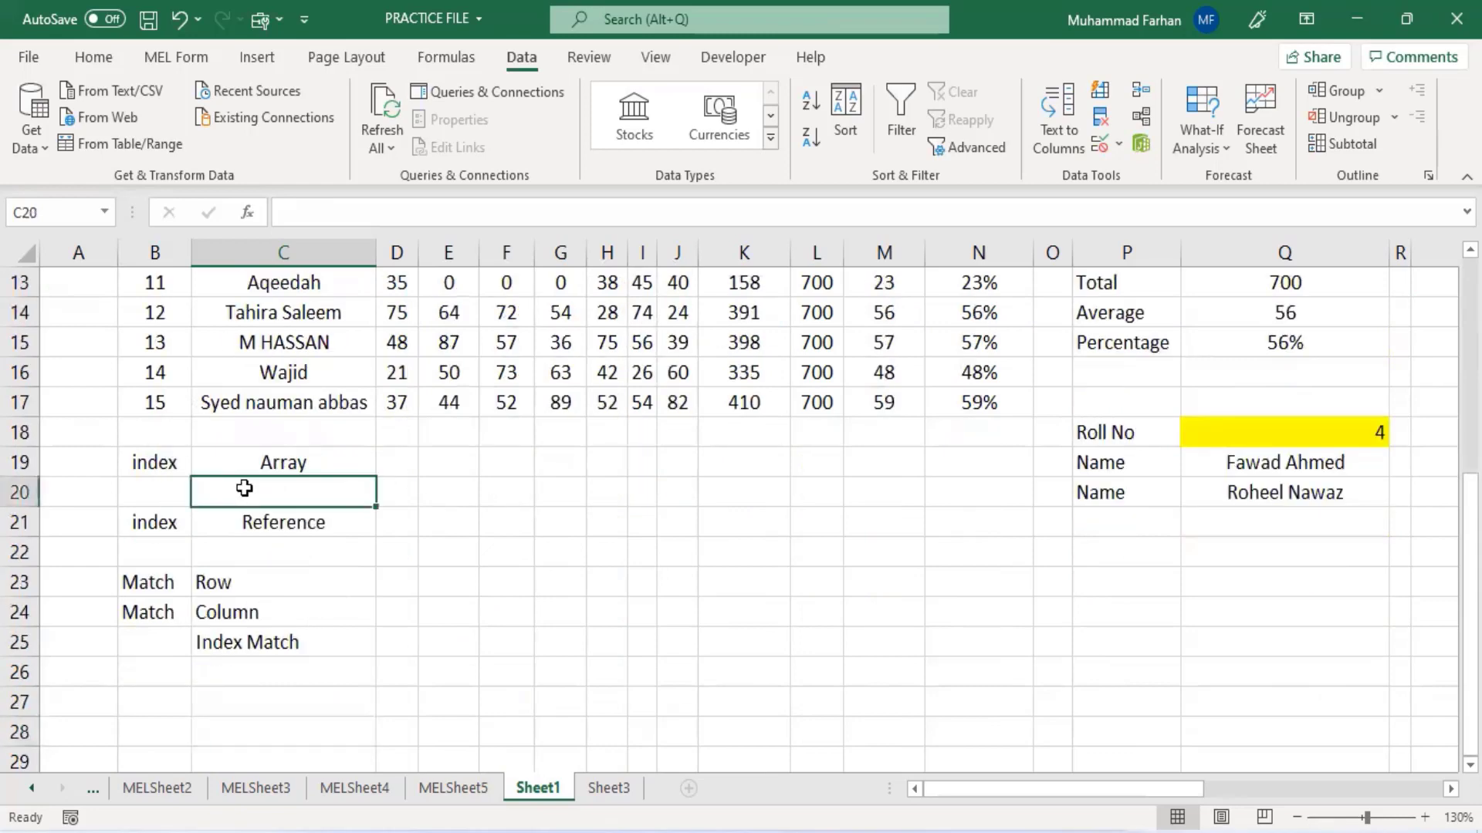
scroll(248, 615, up, 3)
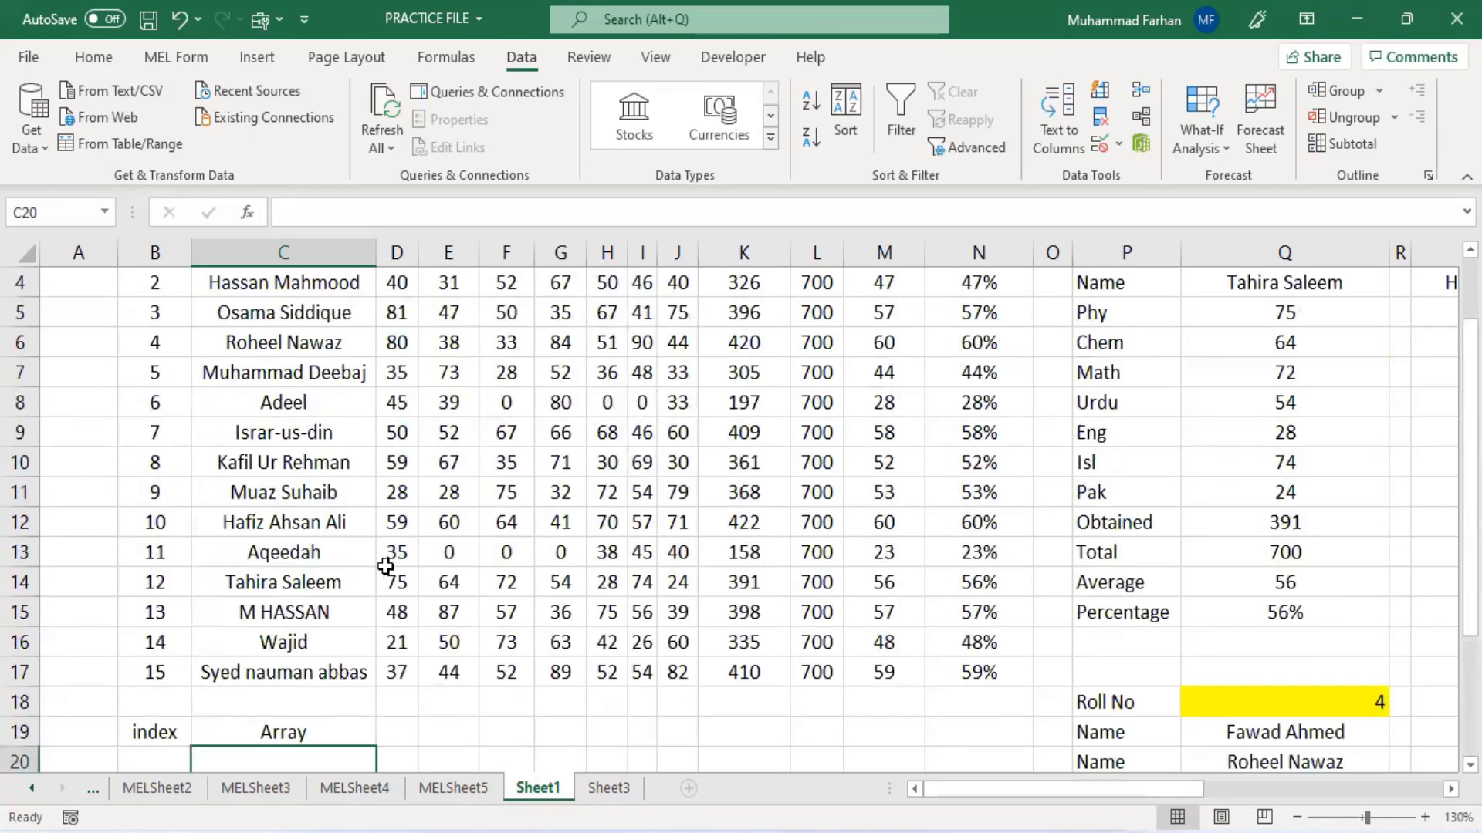
scroll(390, 560, down, 1)
text(=i)
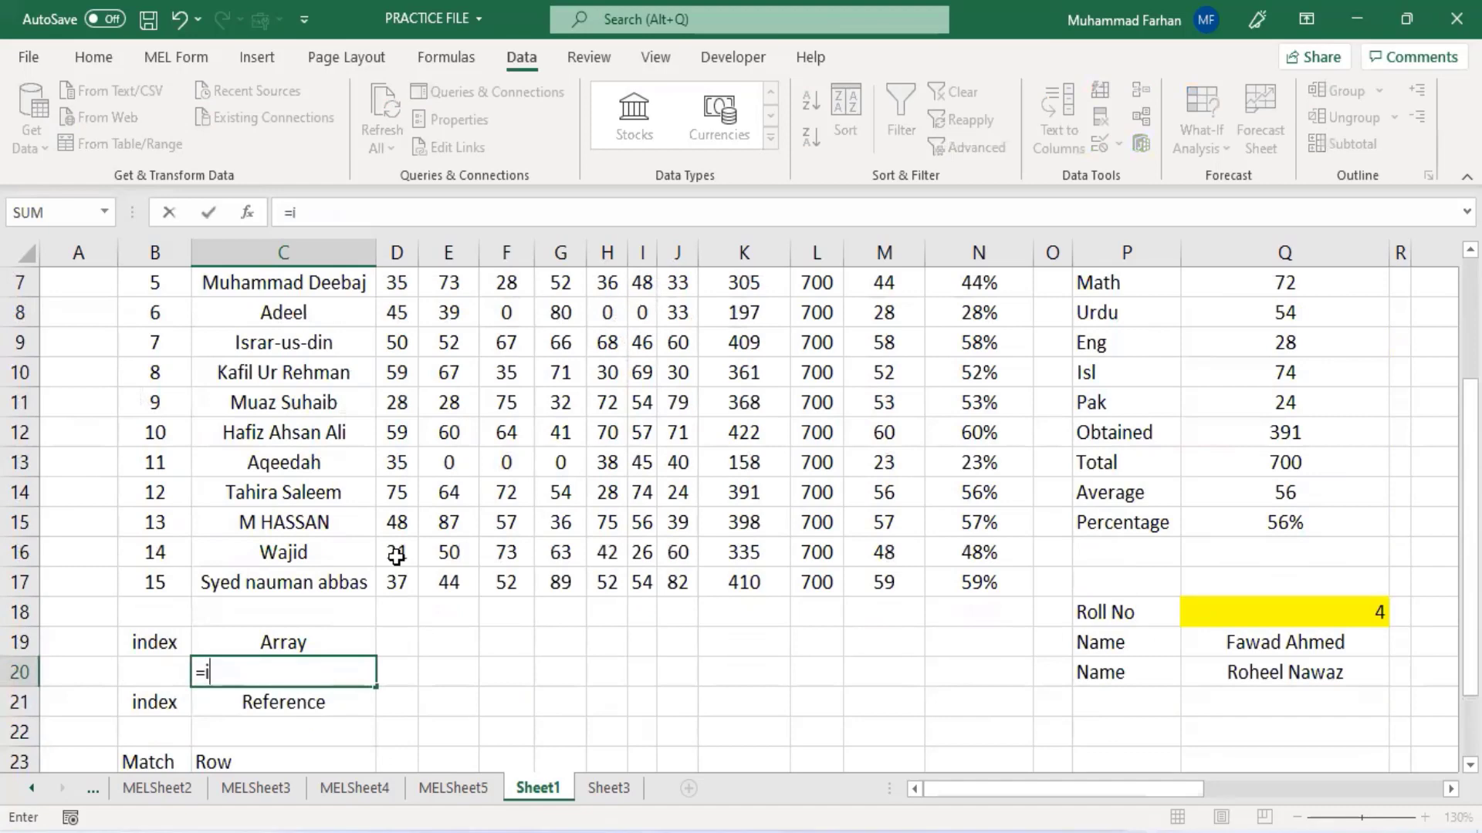
text(ndex()
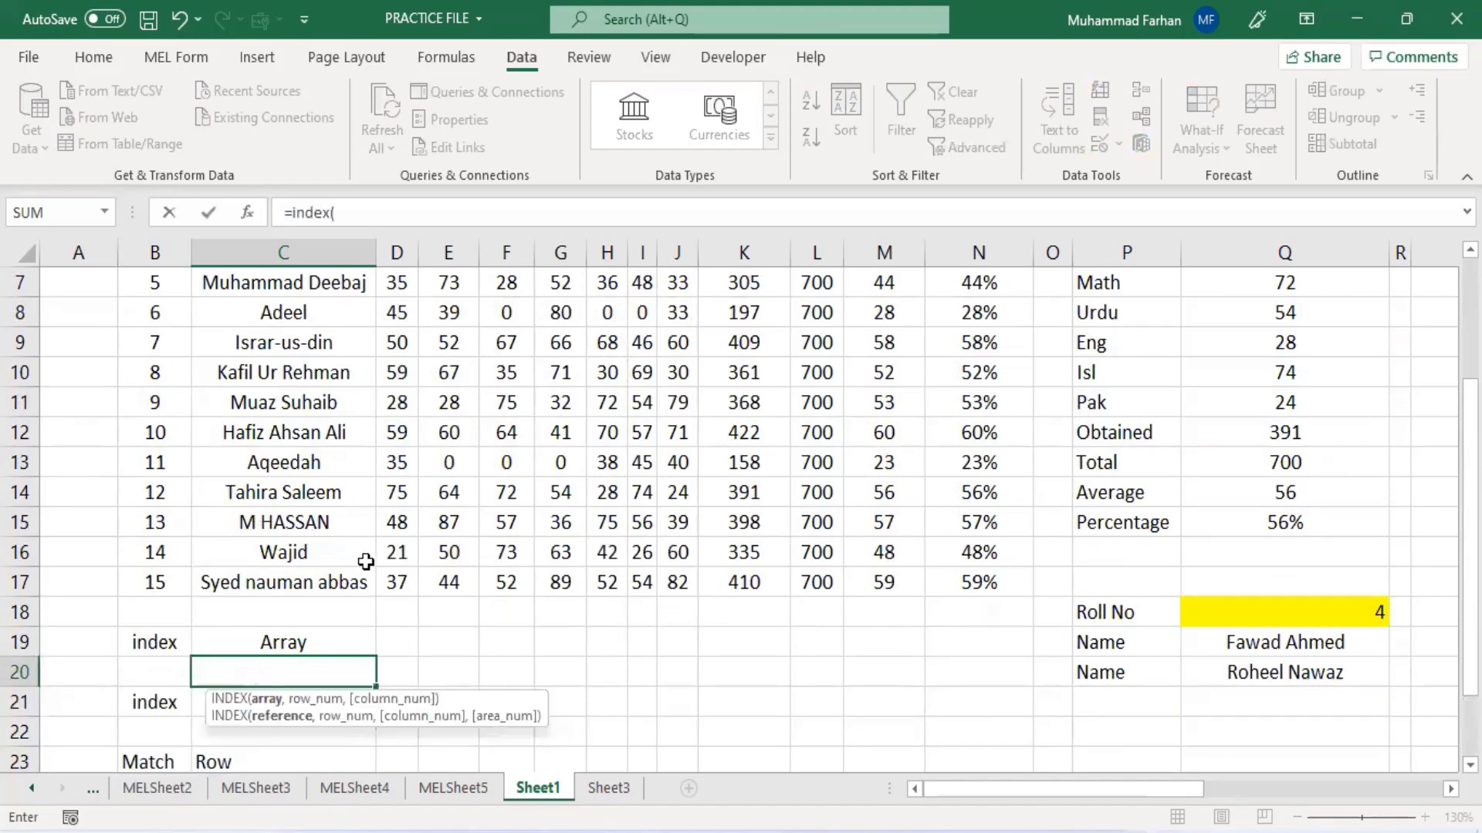
scroll(363, 562, up, 2)
drag(149, 341, 966, 714)
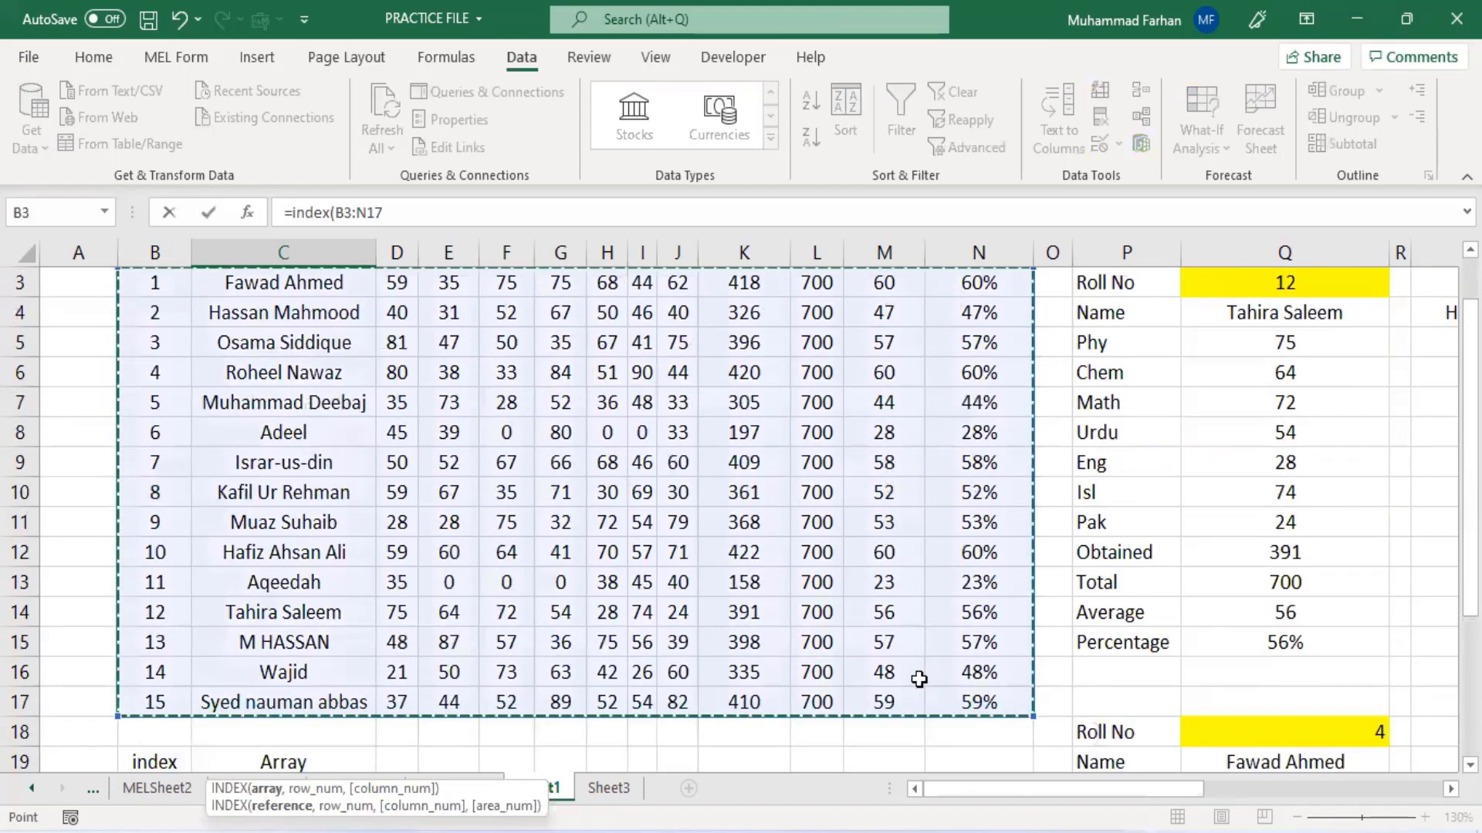
text(,)
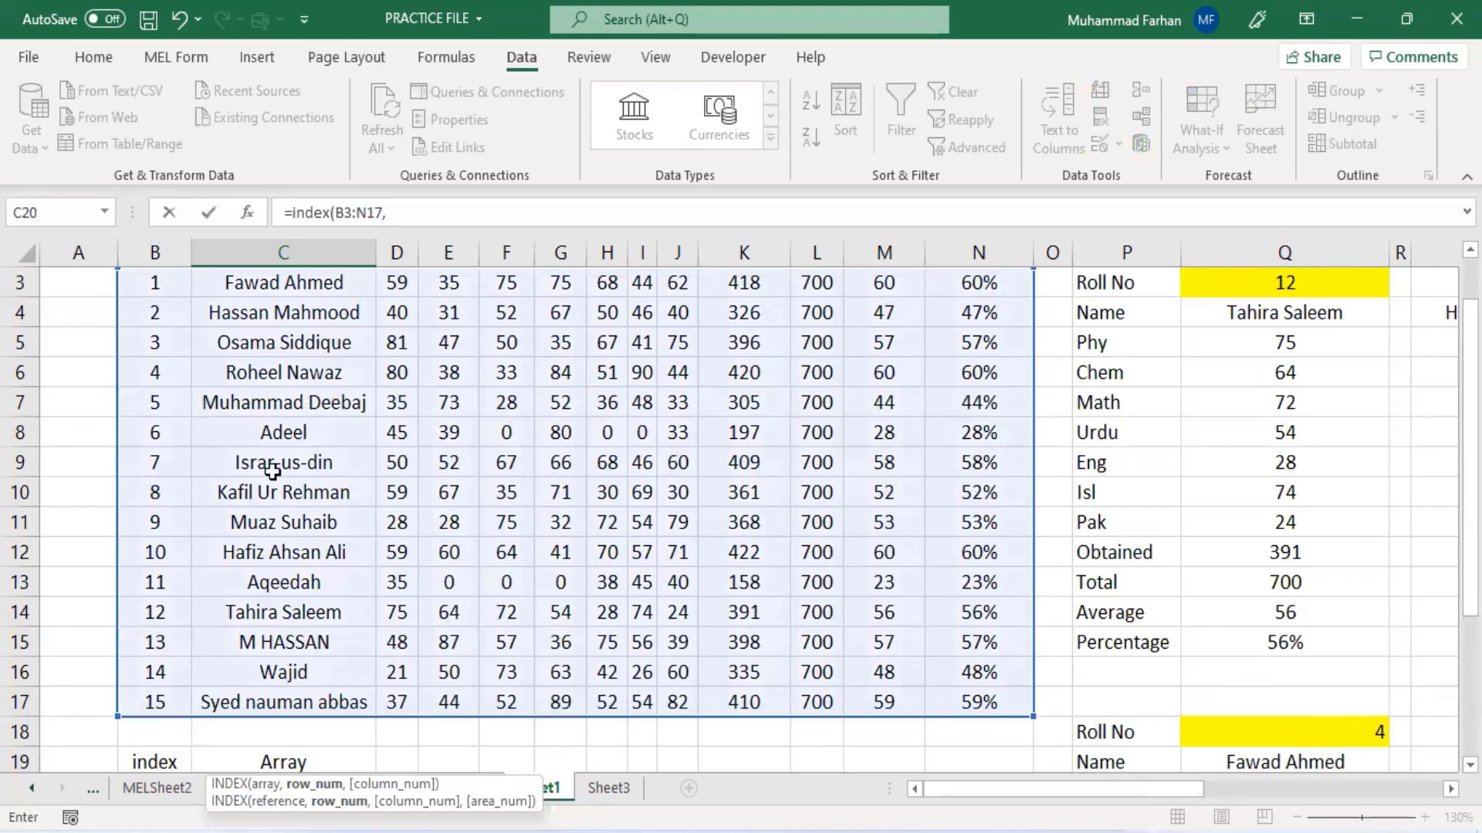
scroll(244, 506, up, 1)
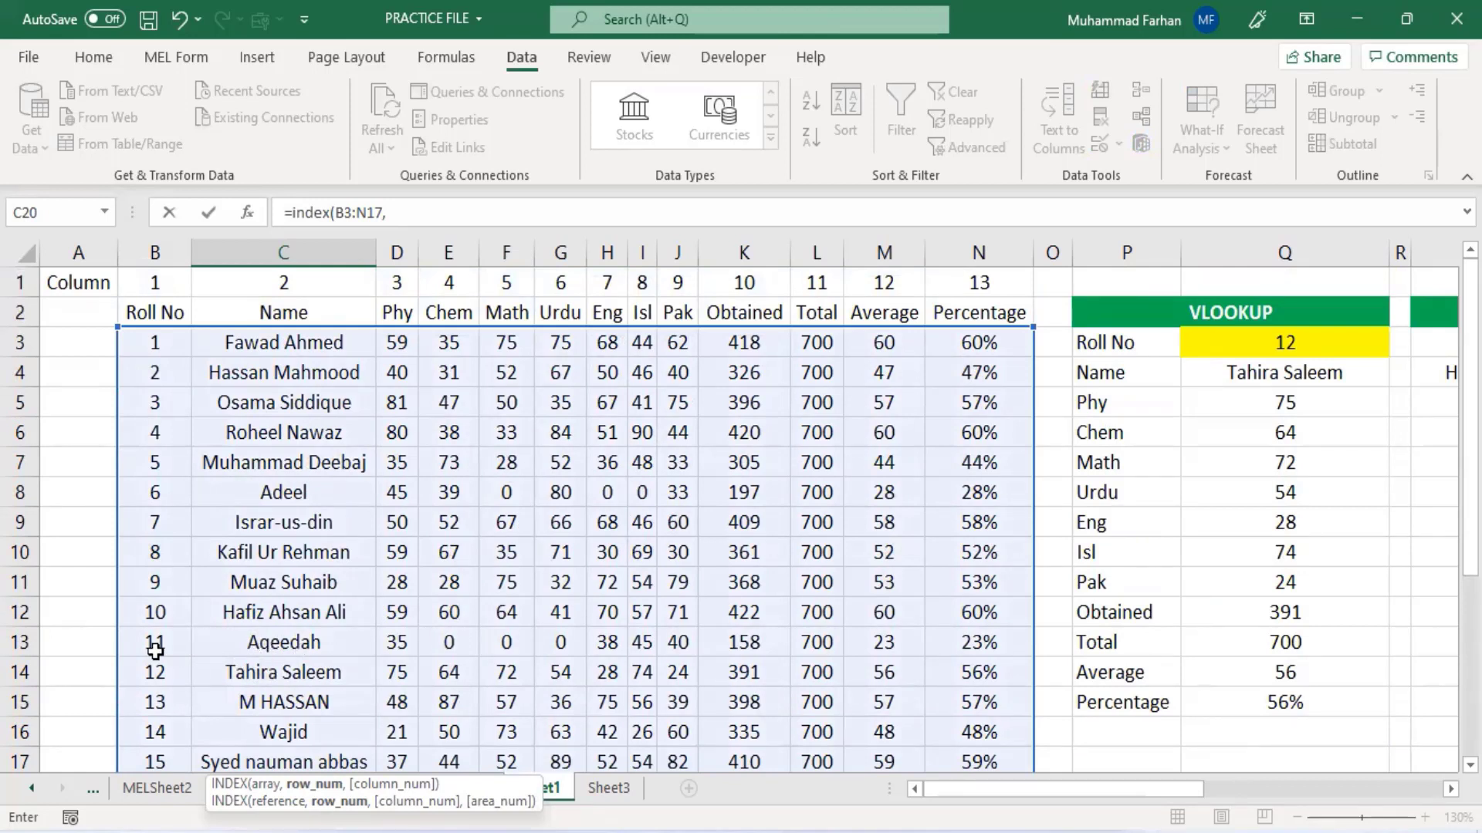
text(,)
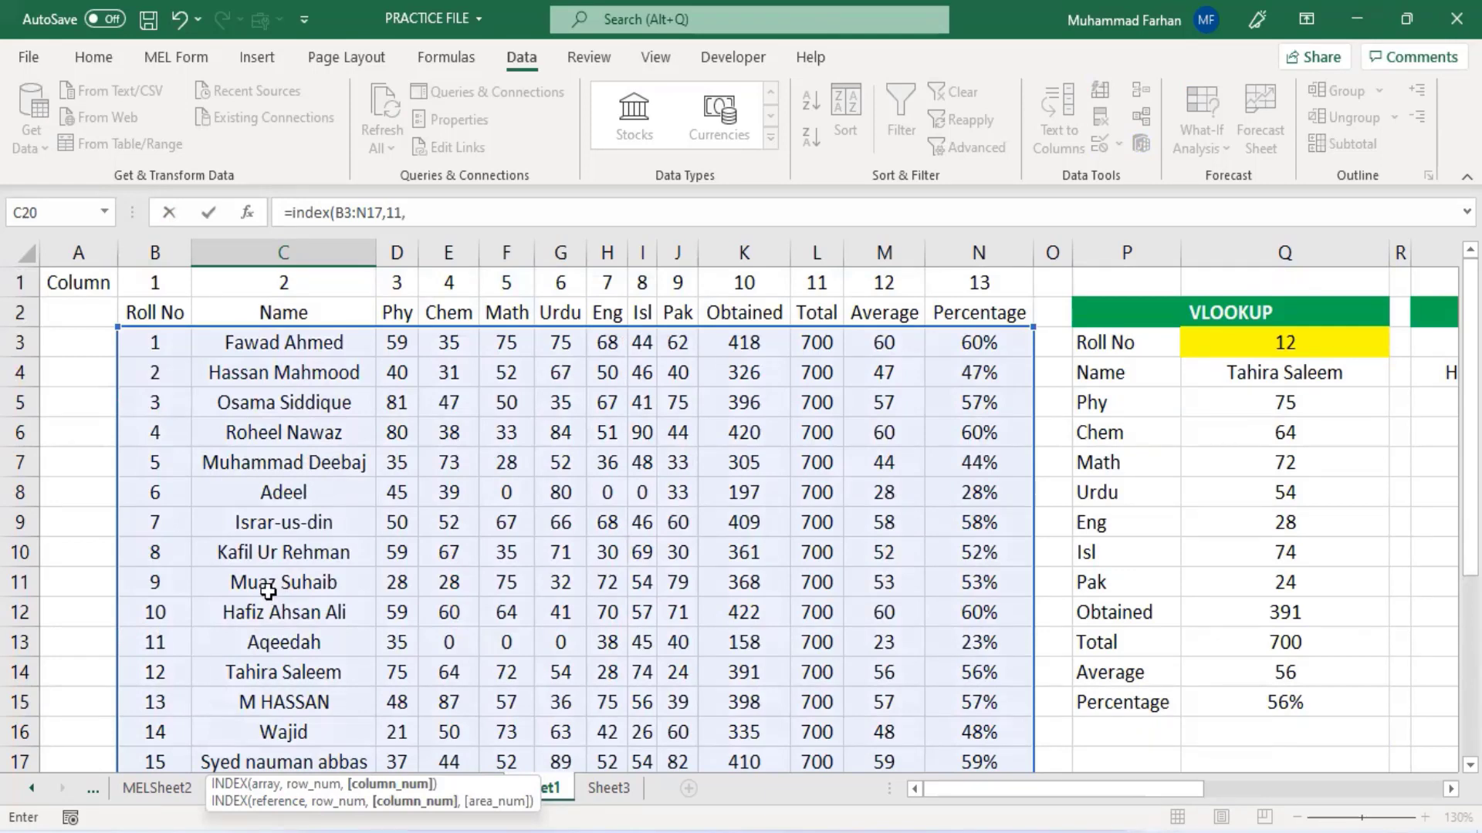
text(2))
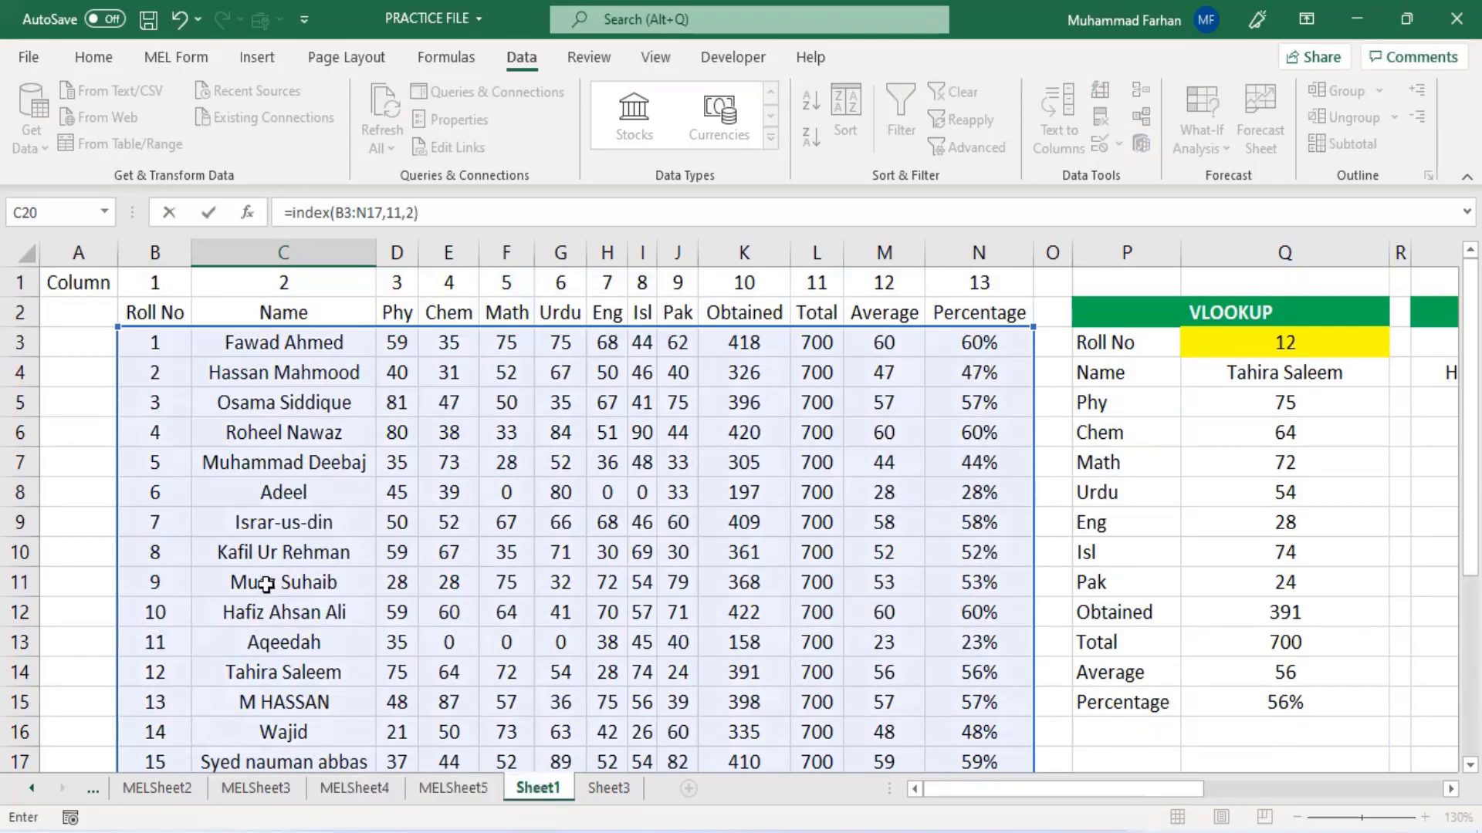
key(Return)
- Enter the labels R in D19 and C in D20
scroll(225, 726, down, 1)
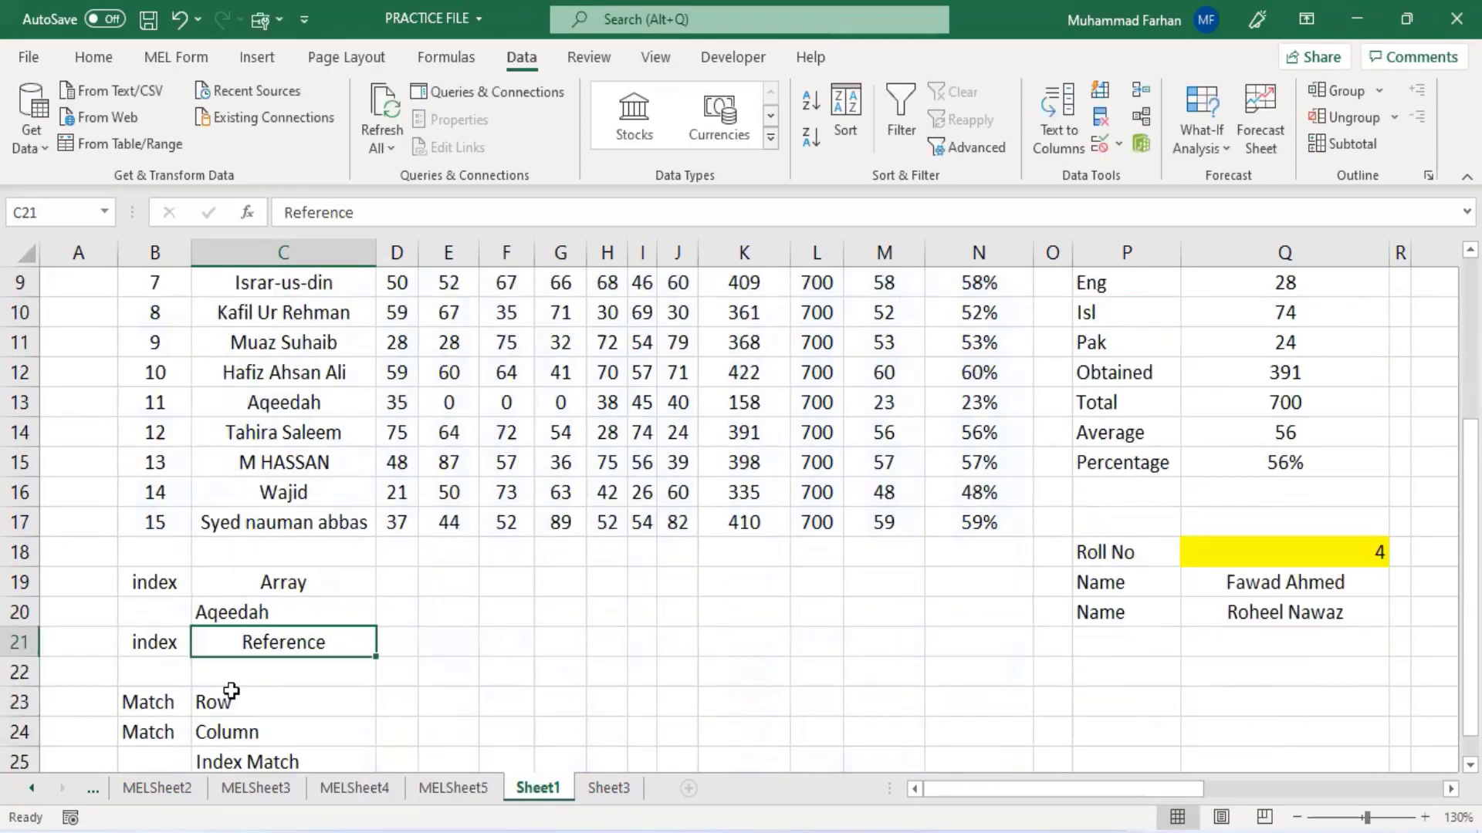
click(235, 613)
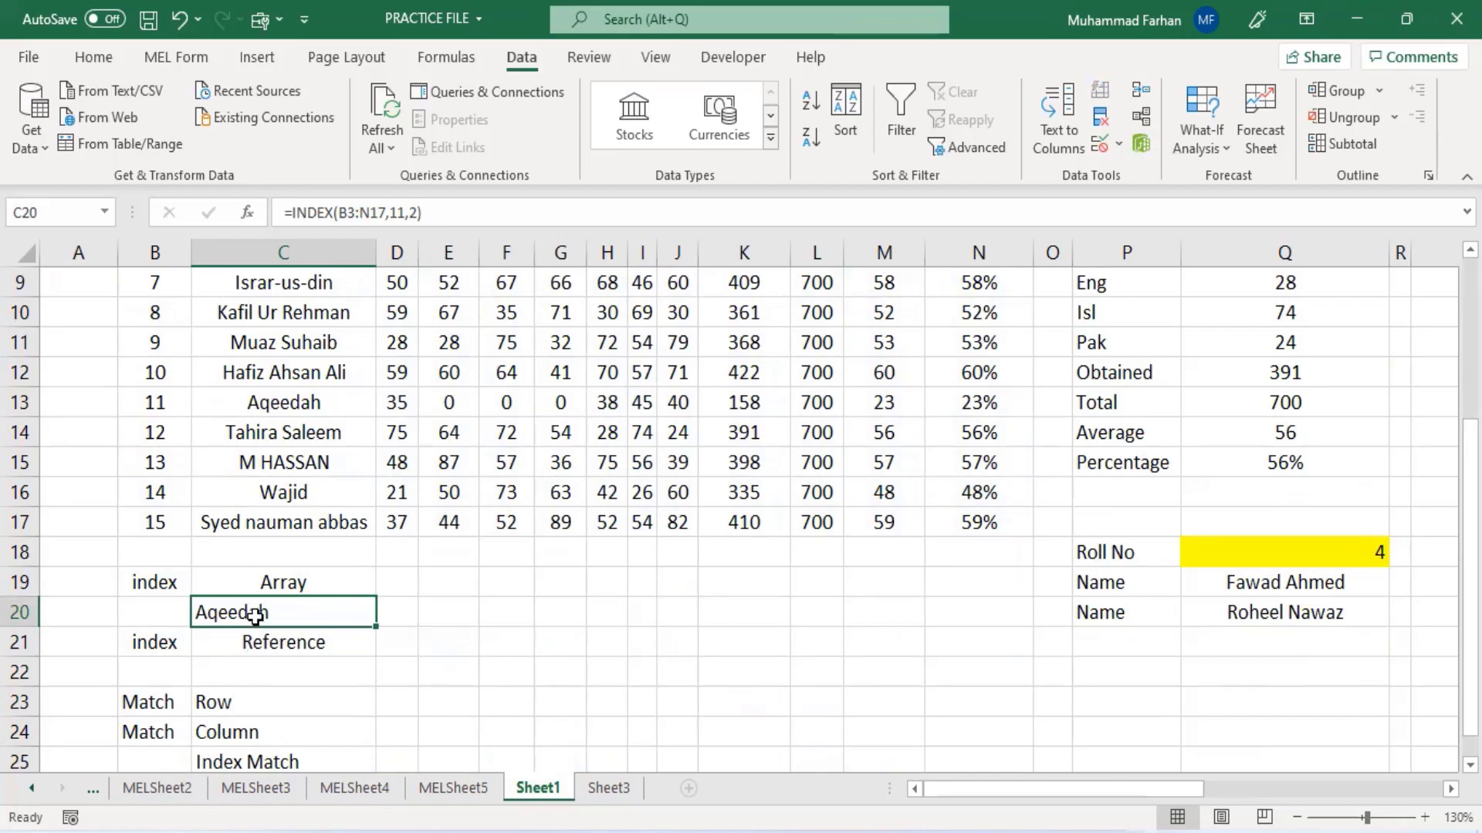
click(398, 583)
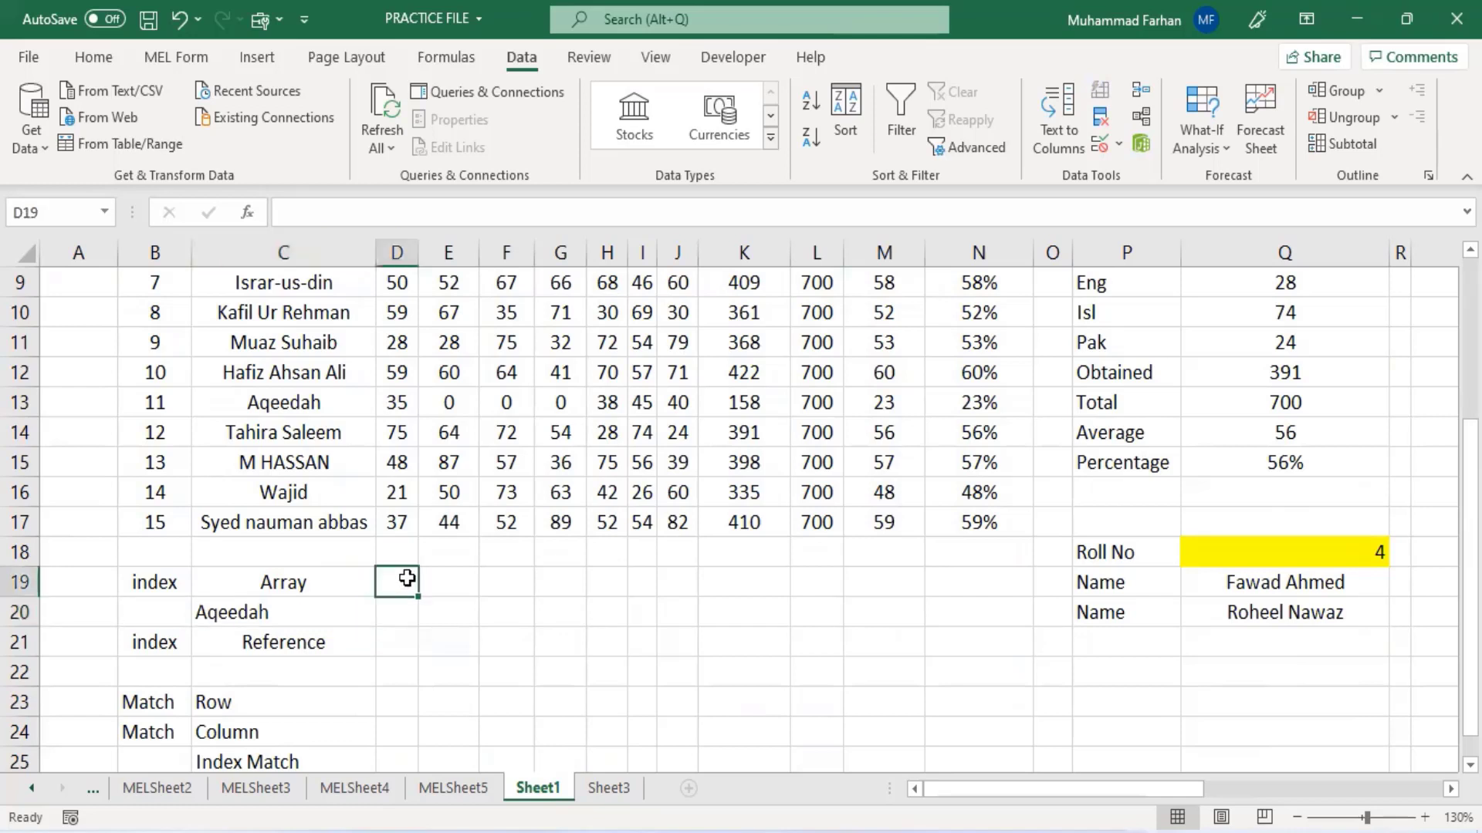
text(R)
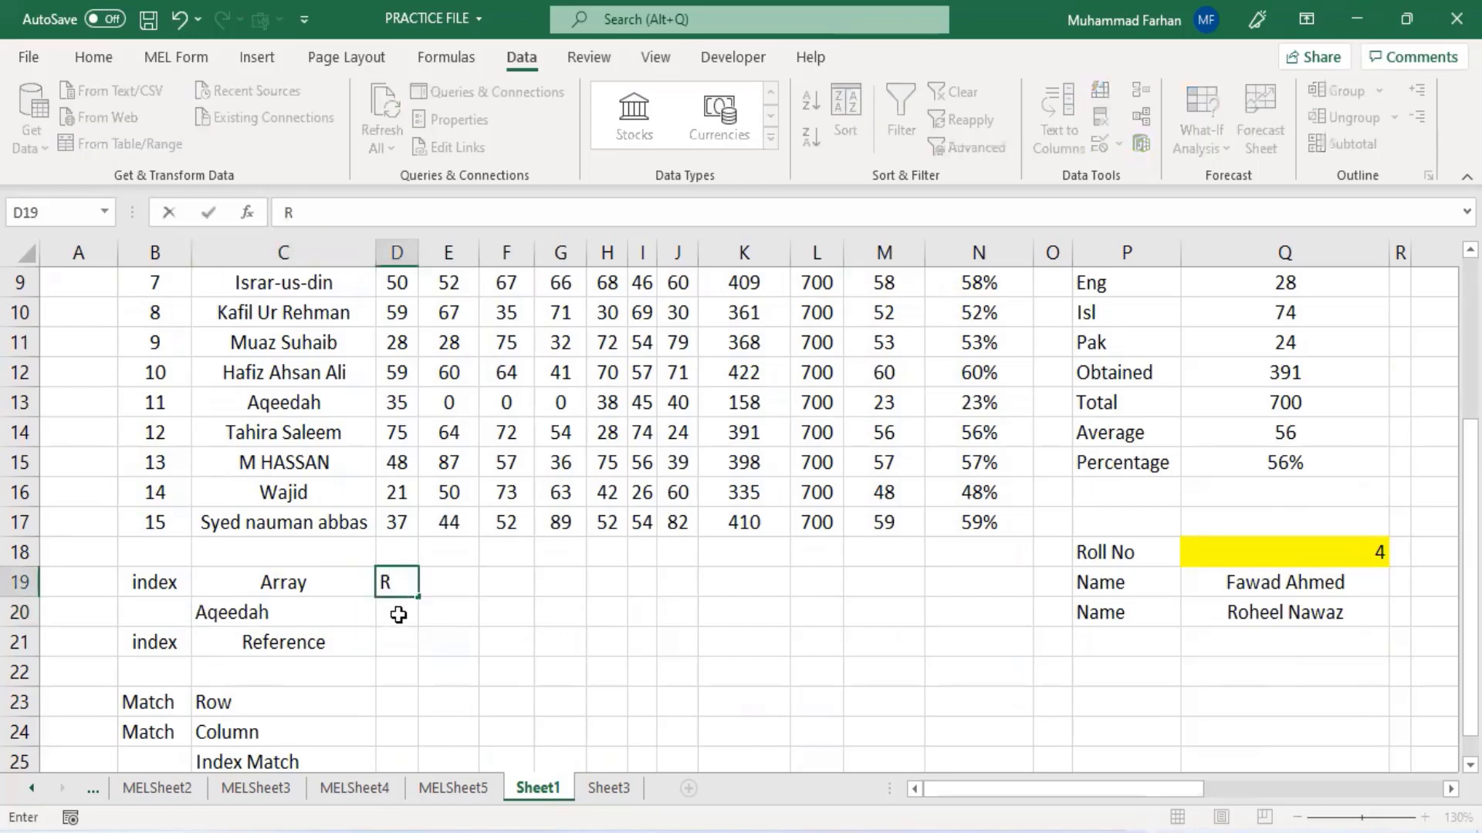
key(Return)
text(C)
click(439, 578)
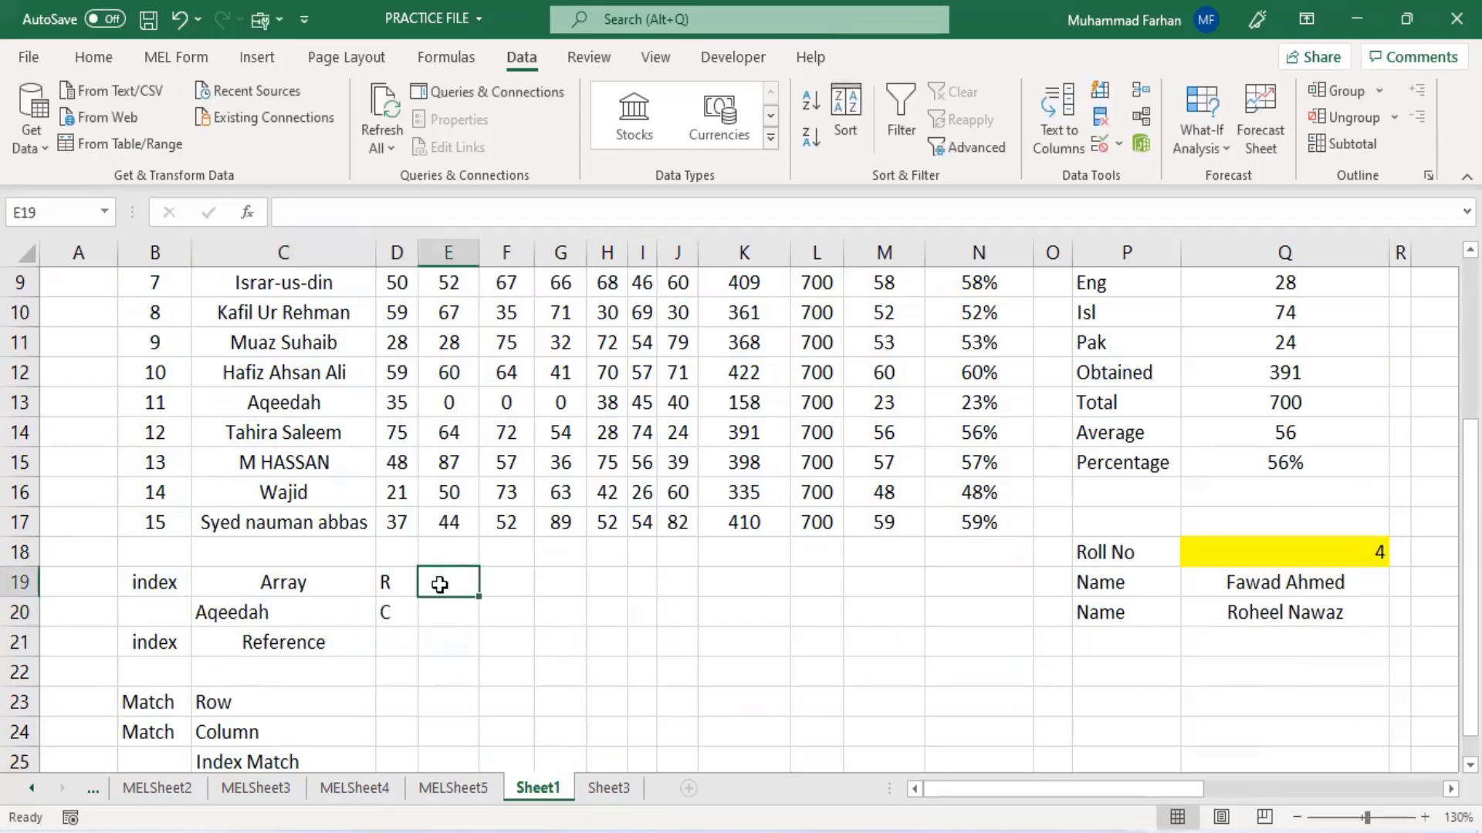
- Edit the C20 formula to =INDEX(B3:N17,E19,E20), using E19 for the row and E20 for the column
click(442, 605)
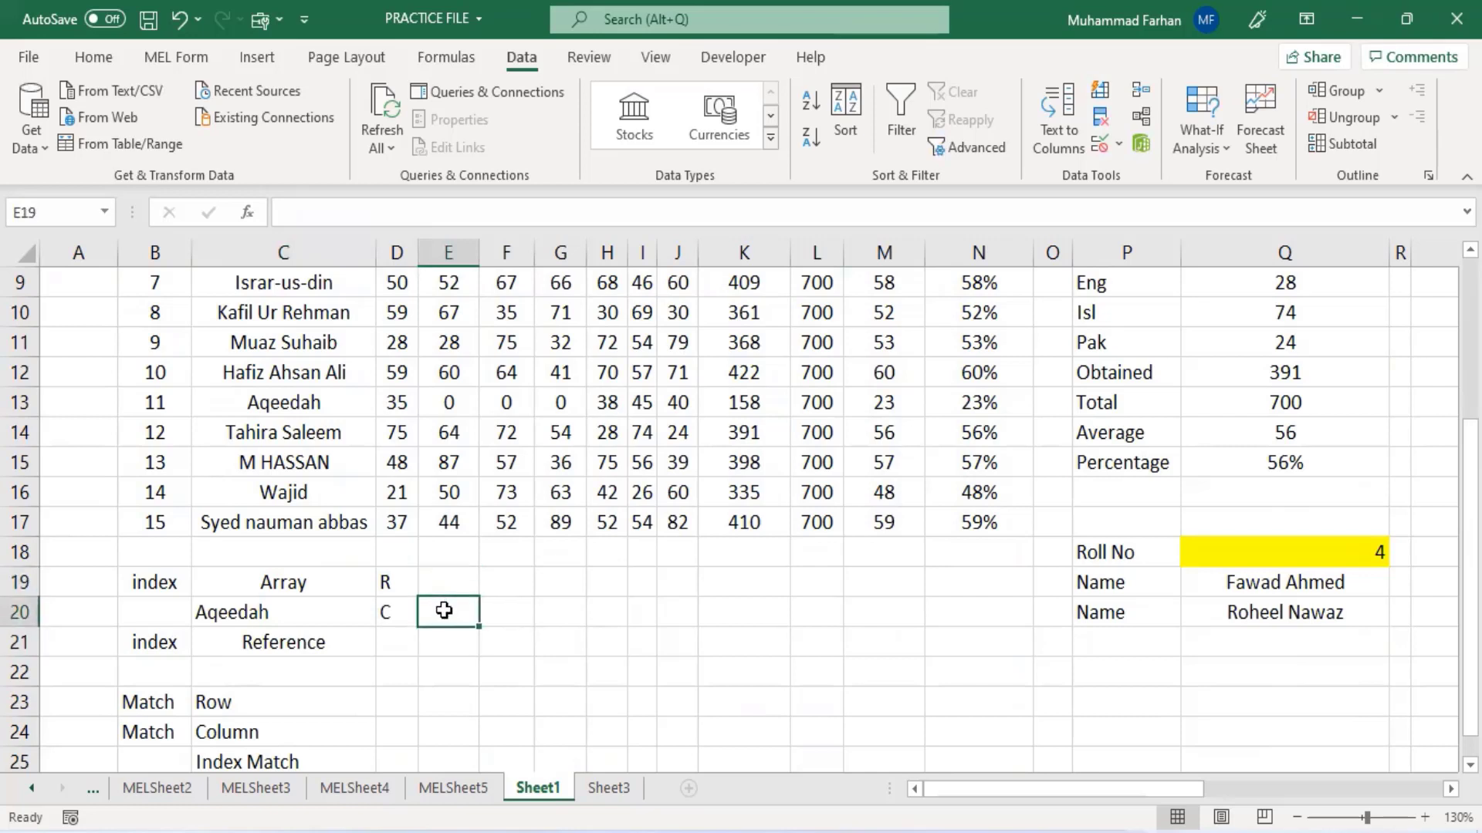
click(346, 610)
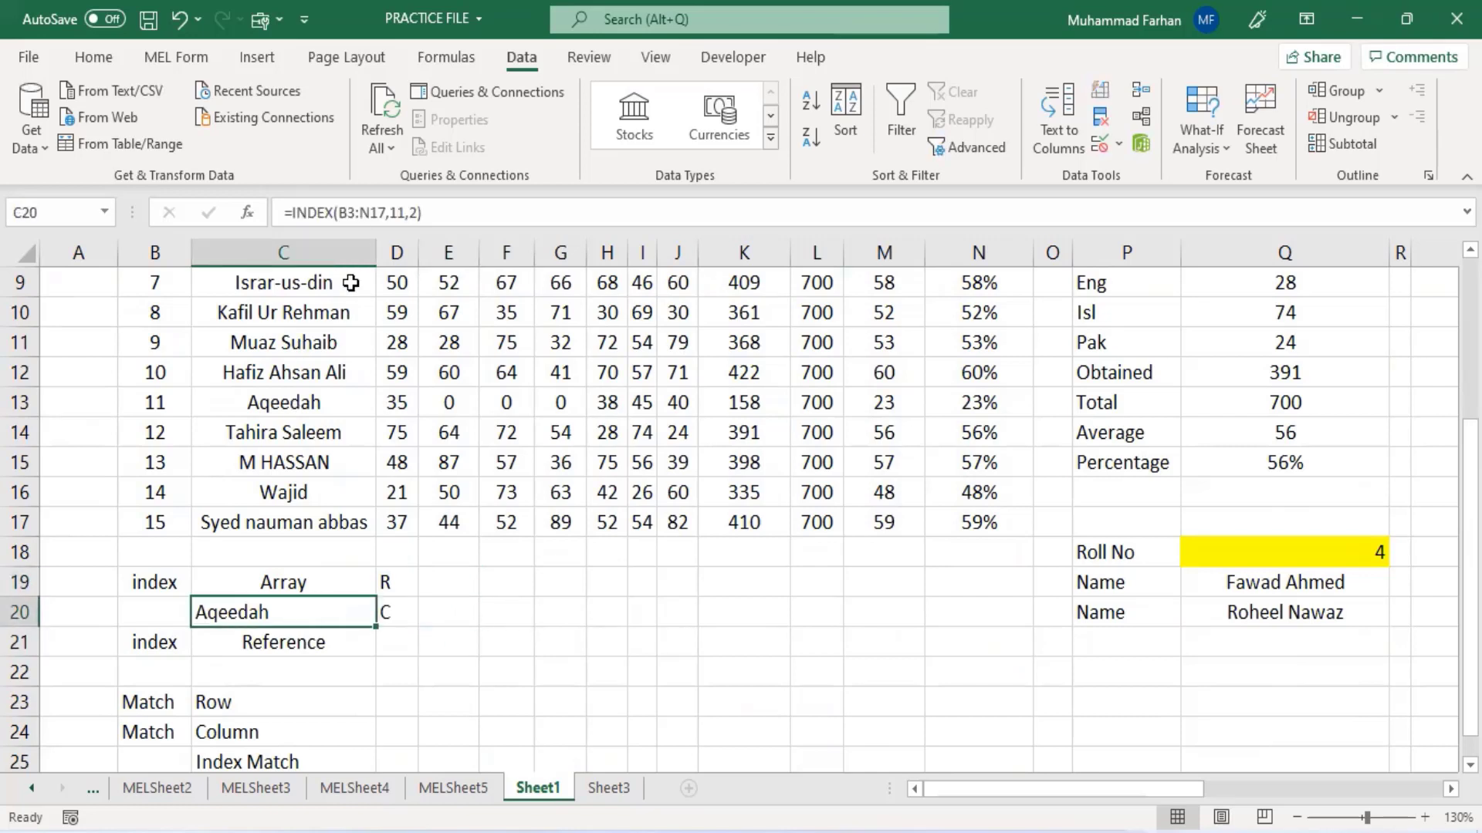
click(403, 213)
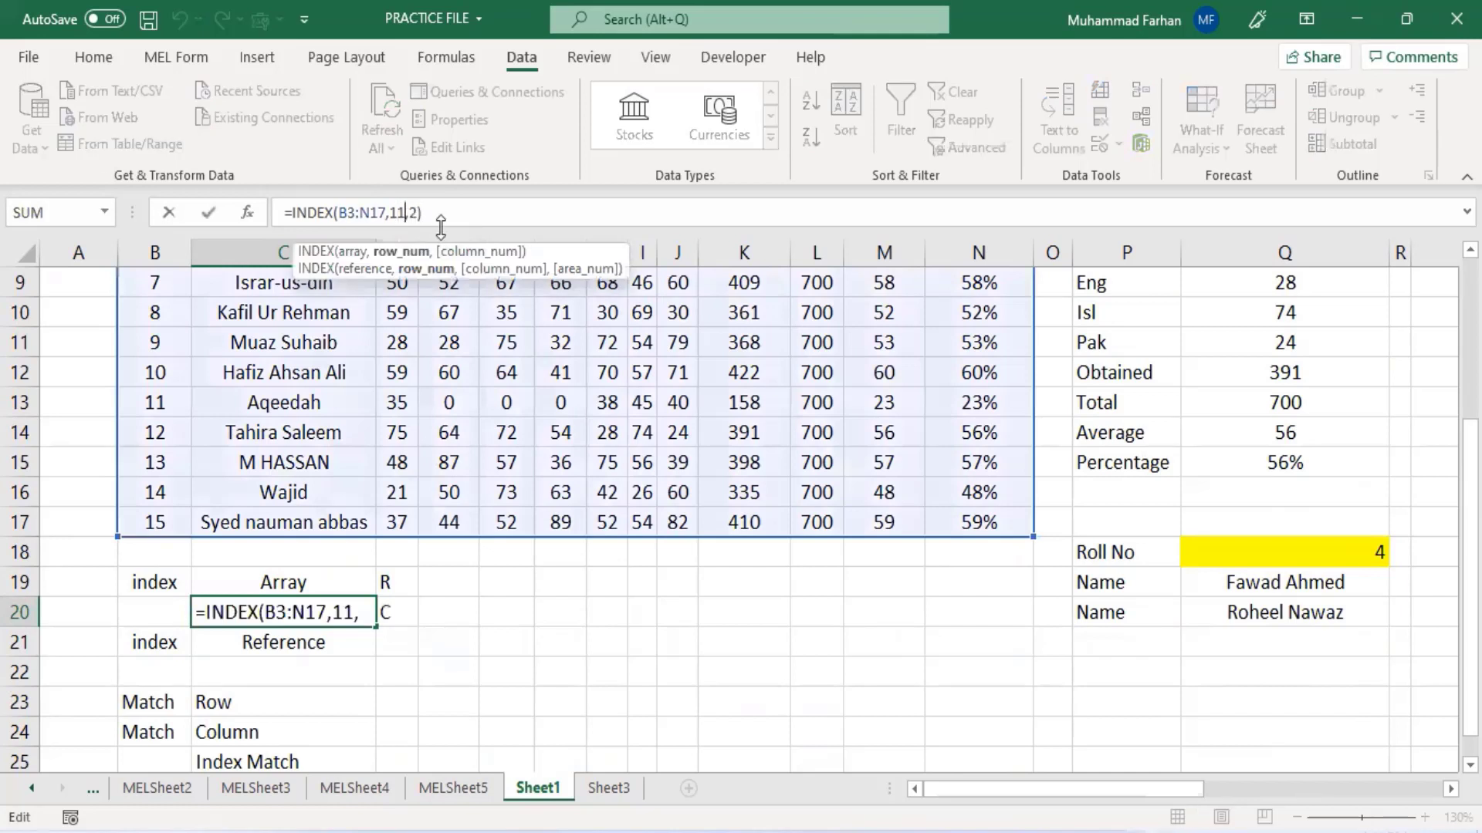
key(BackSpace)
key(BackSpace)
click(403, 213)
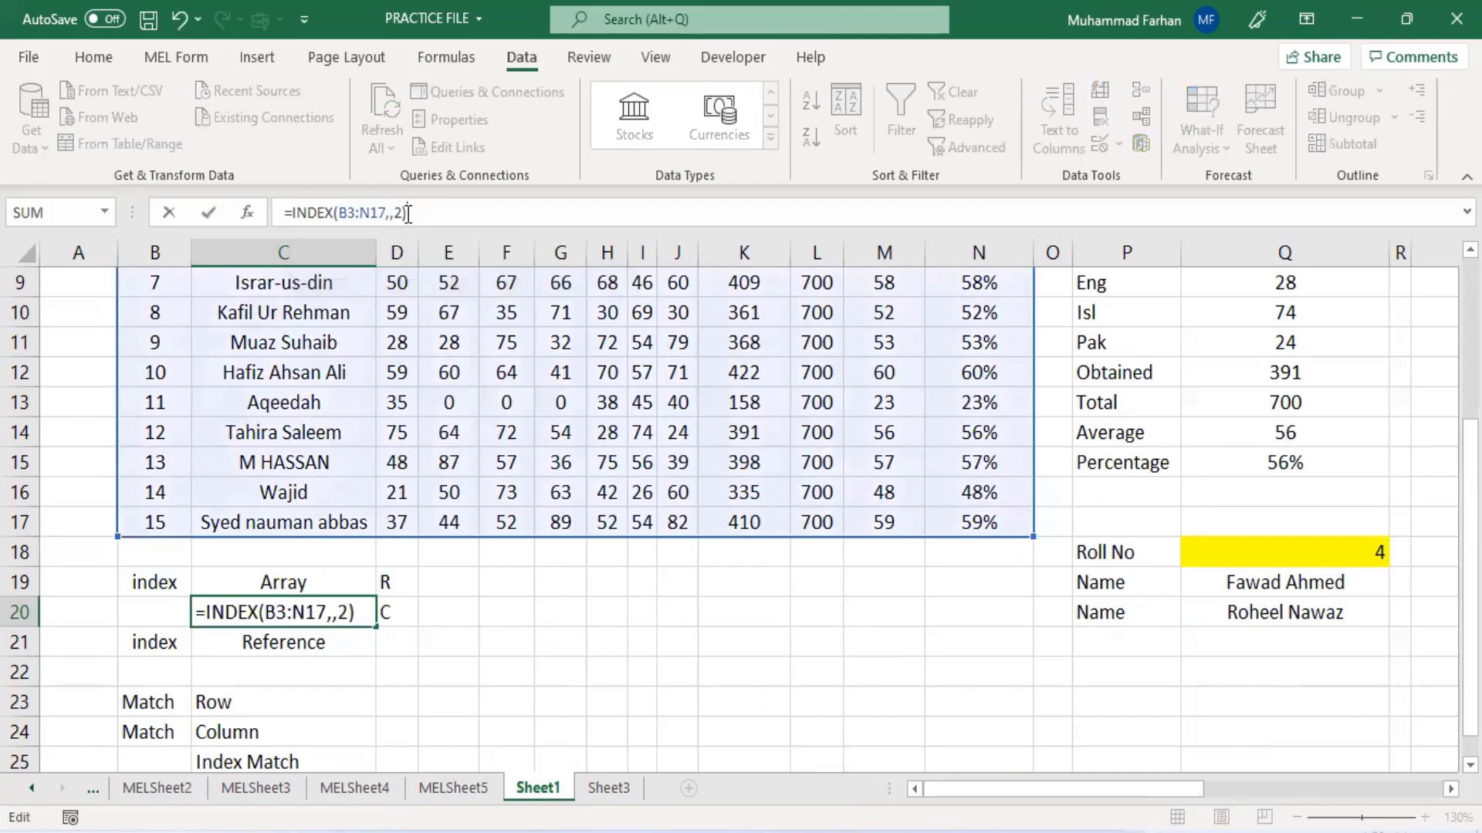
key(BackSpace)
click(392, 213)
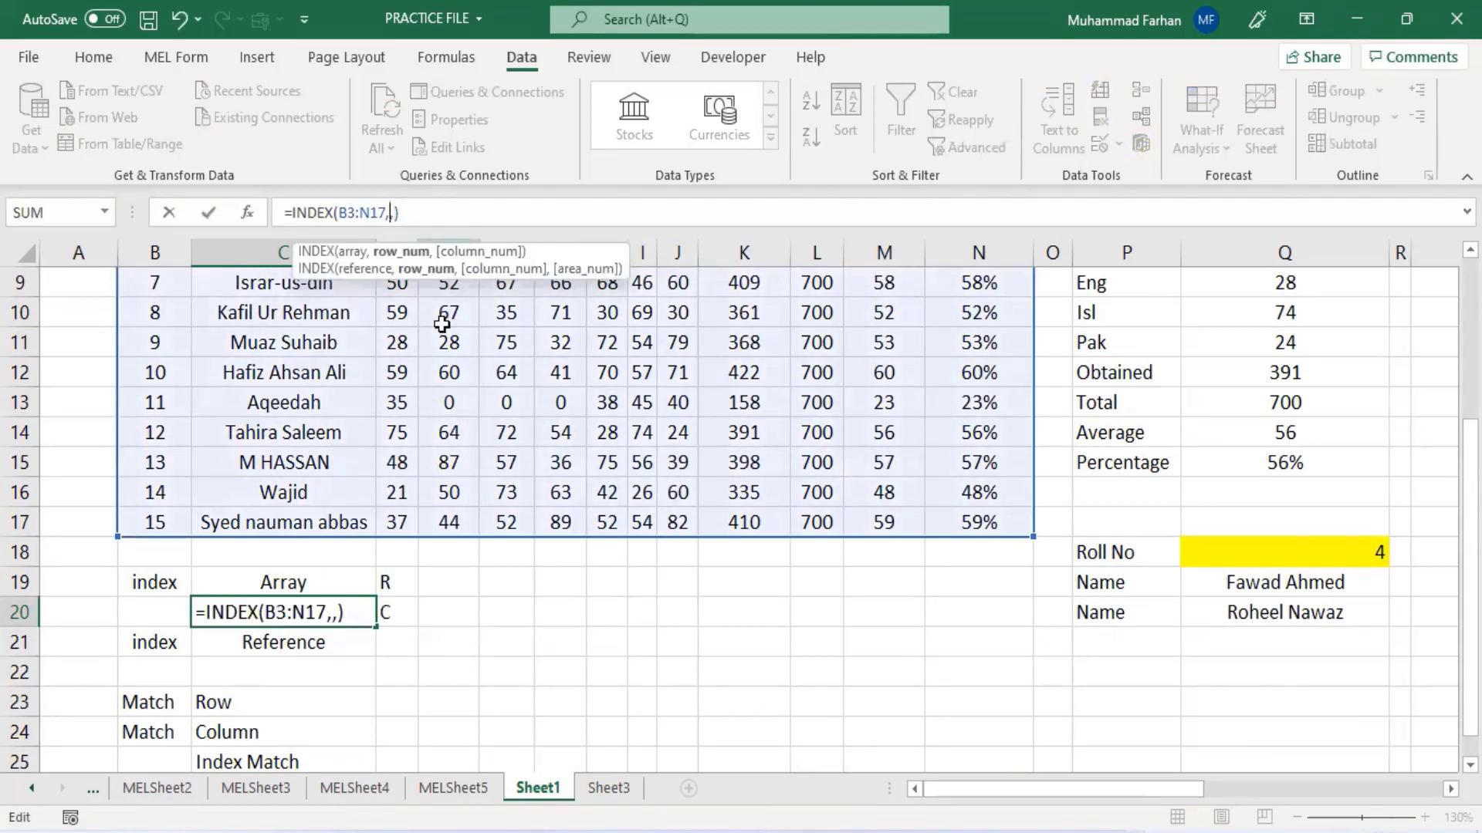
click(446, 582)
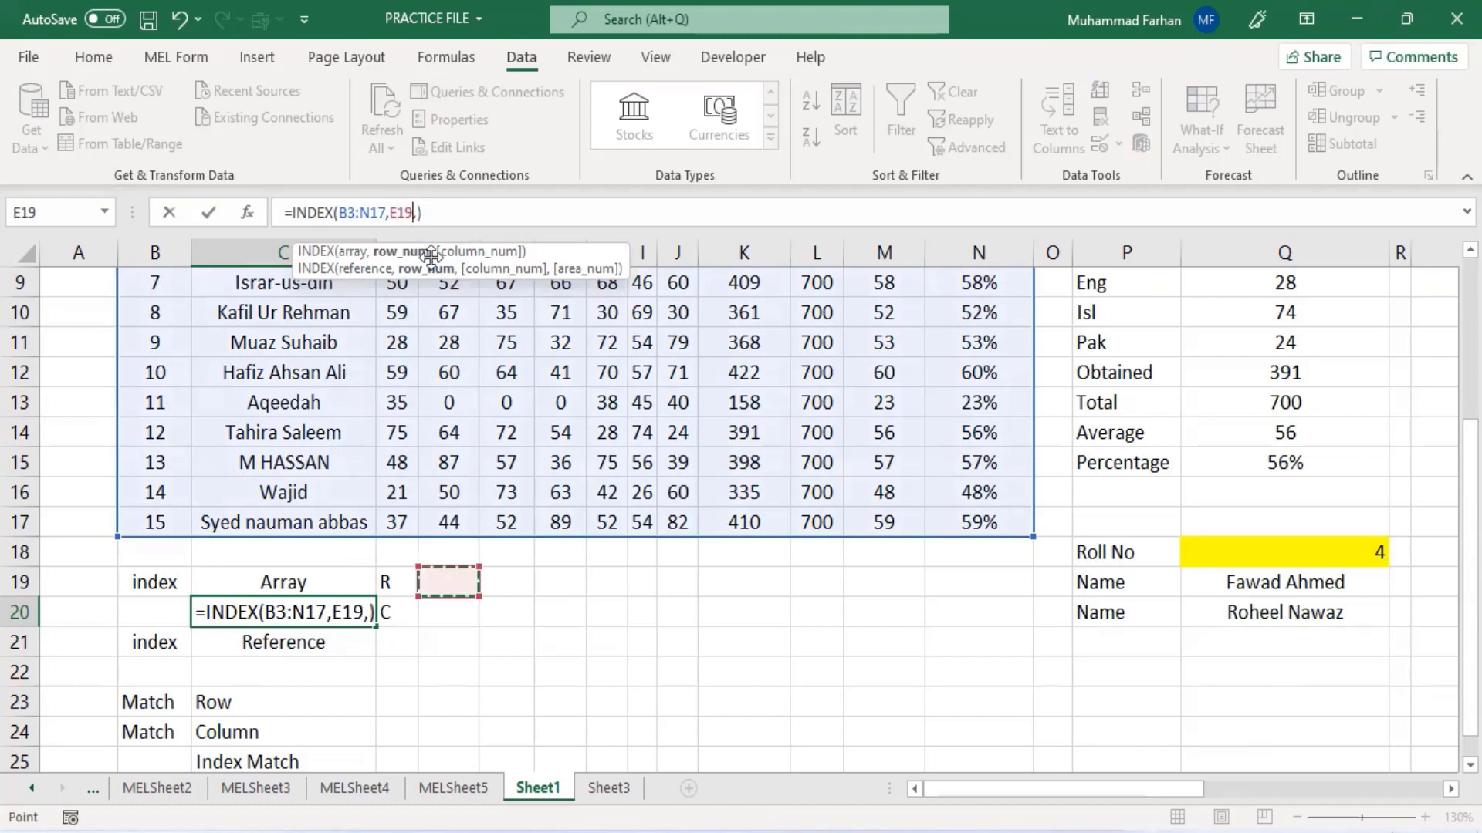
click(414, 213)
click(454, 609)
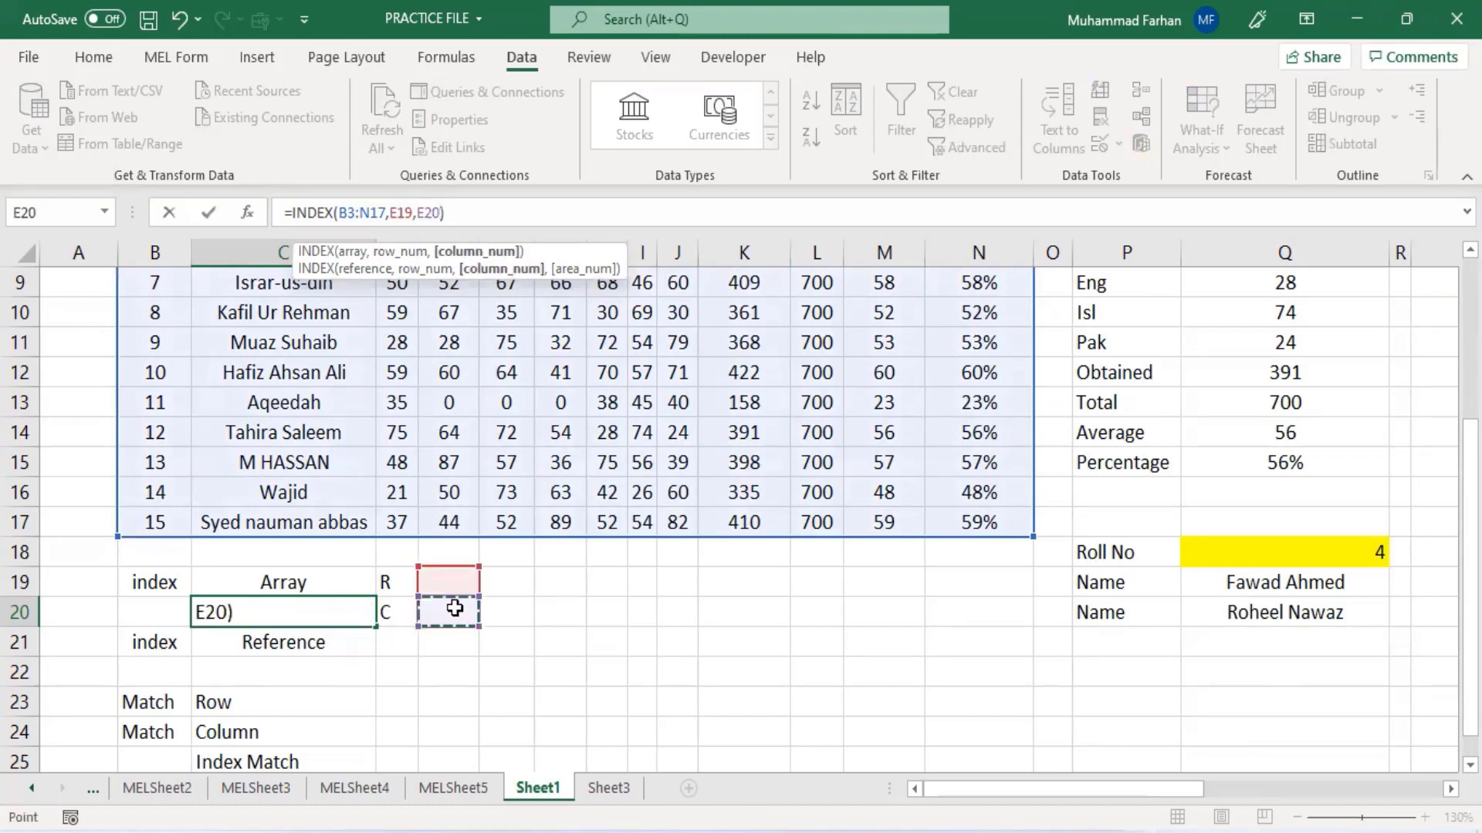
key(Return)
click(332, 612)
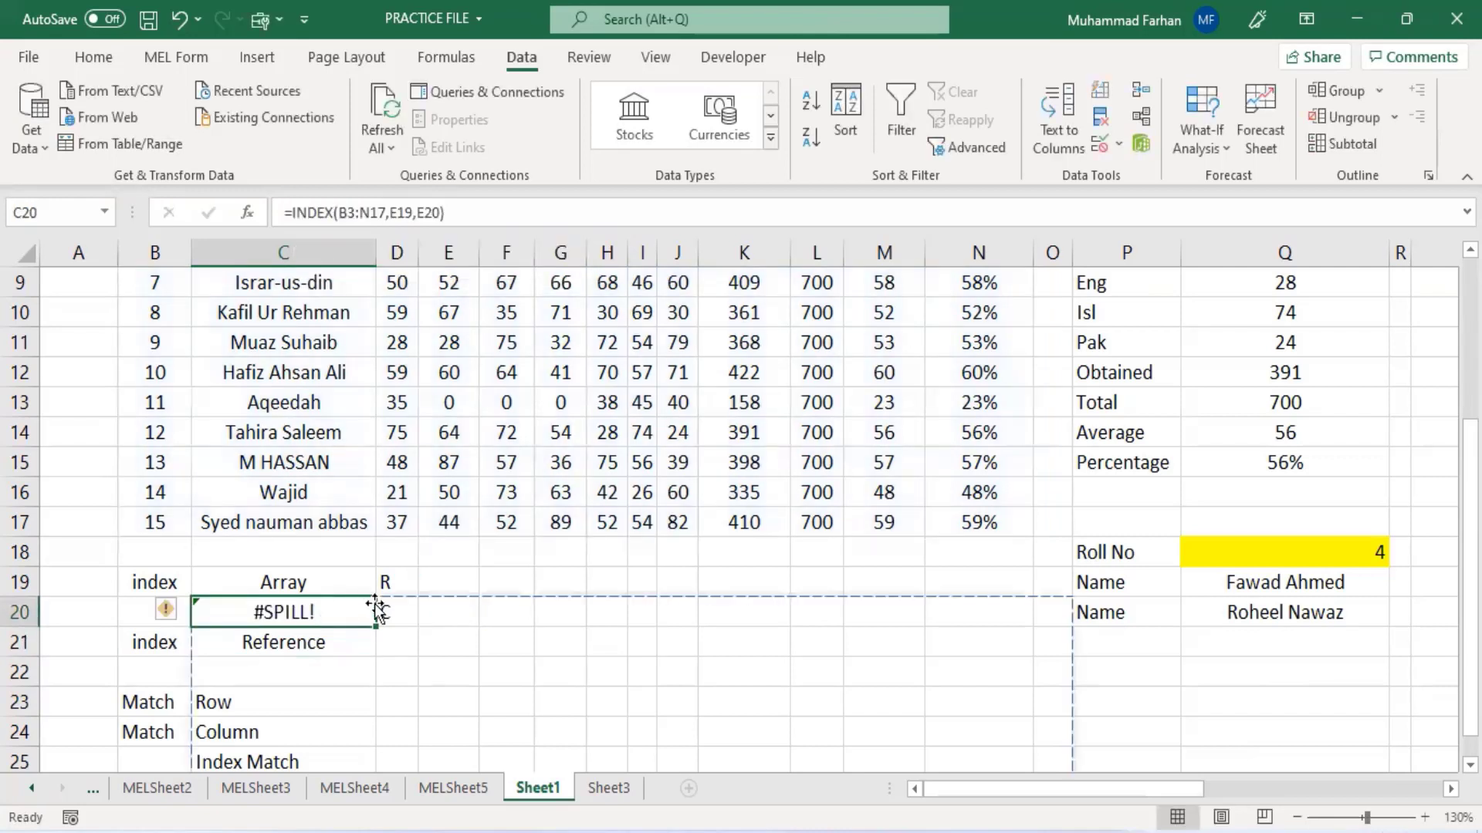
click(457, 584)
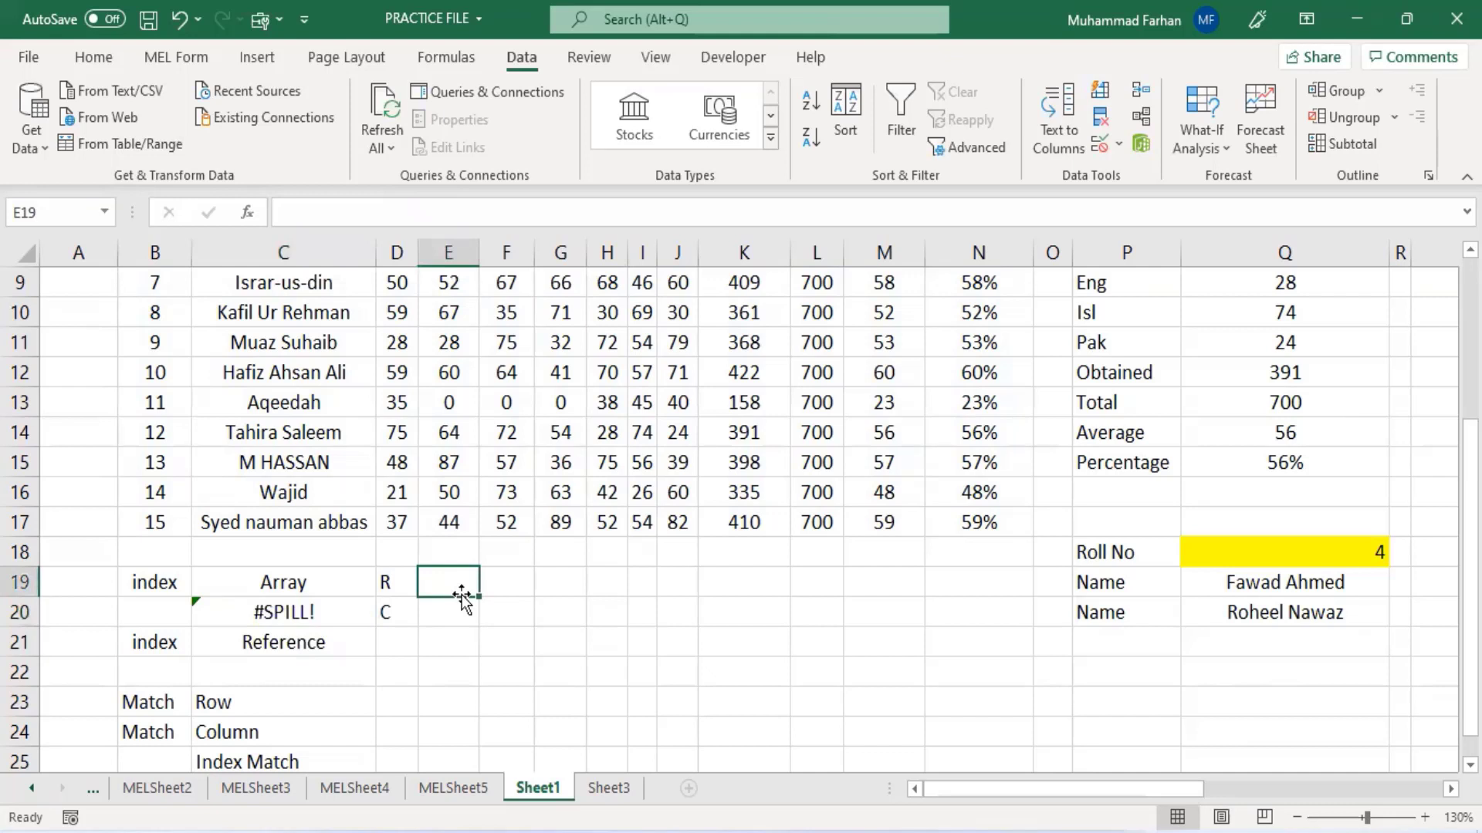
- Enter 11 in E19 and 2 in E20 as the row and column numbers for the INDEX array formula
text(11)
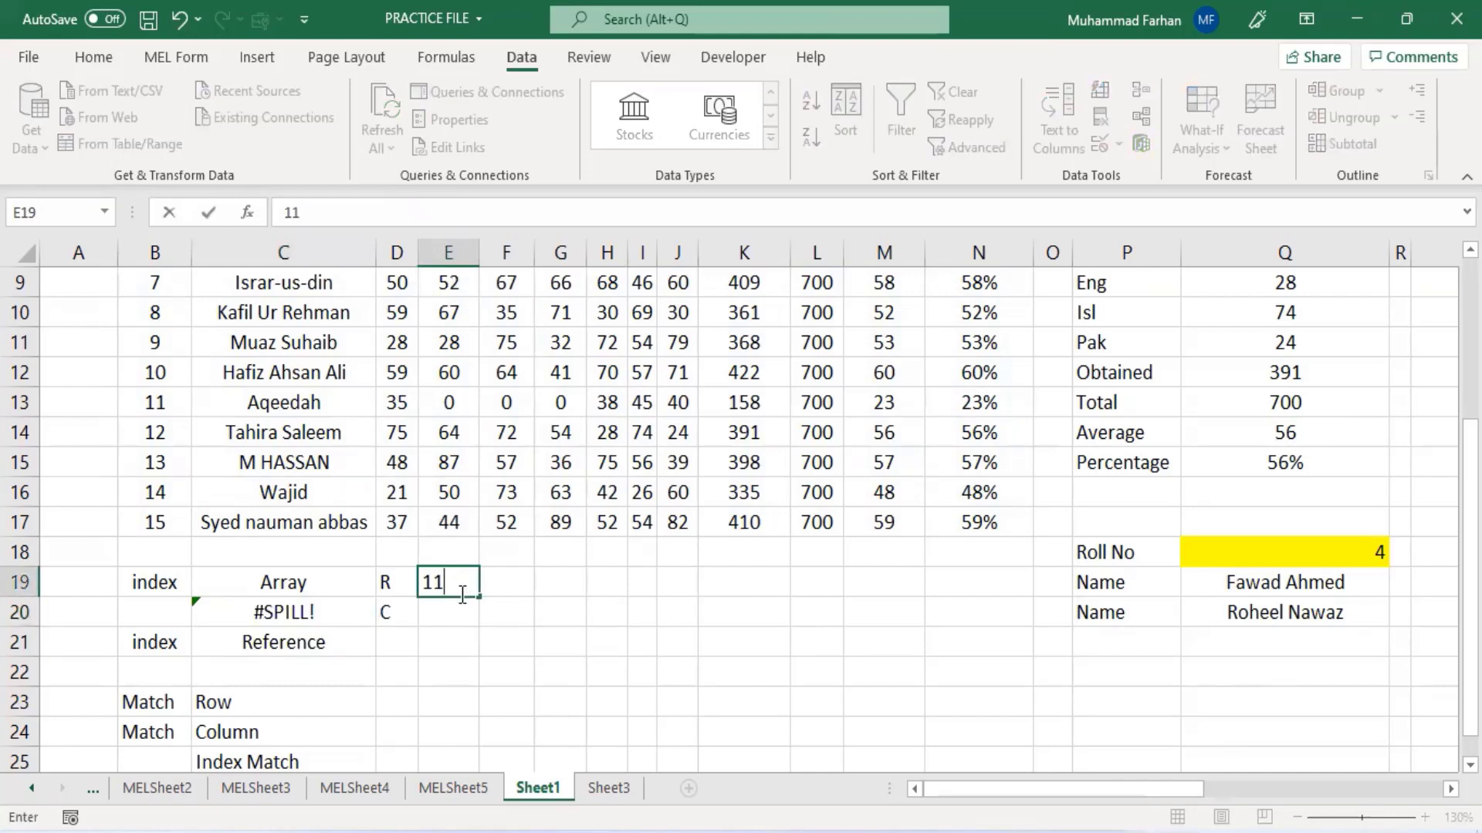
key(Tab)
click(461, 599)
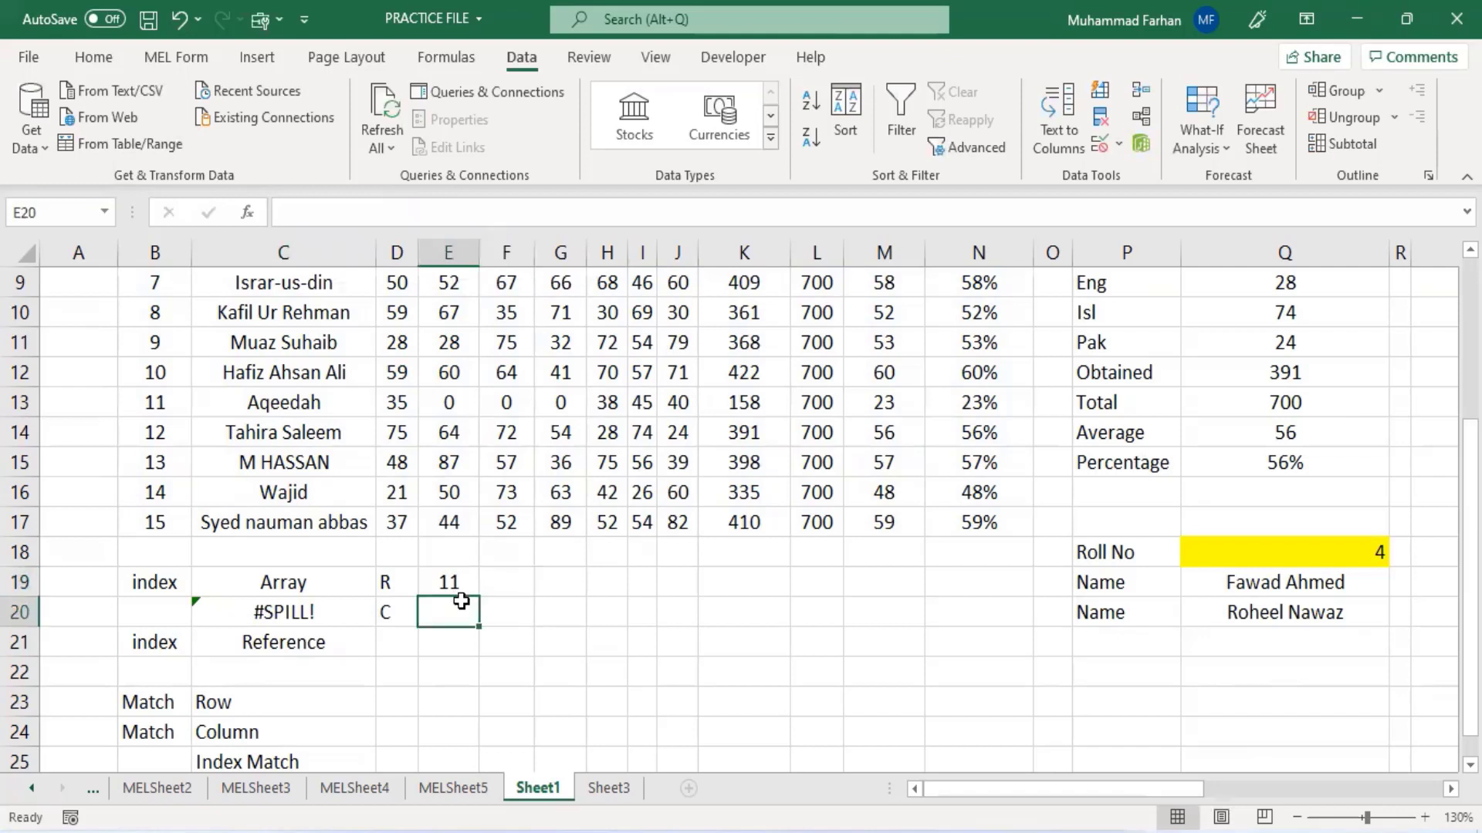
text(2)
key(Return)
click(328, 614)
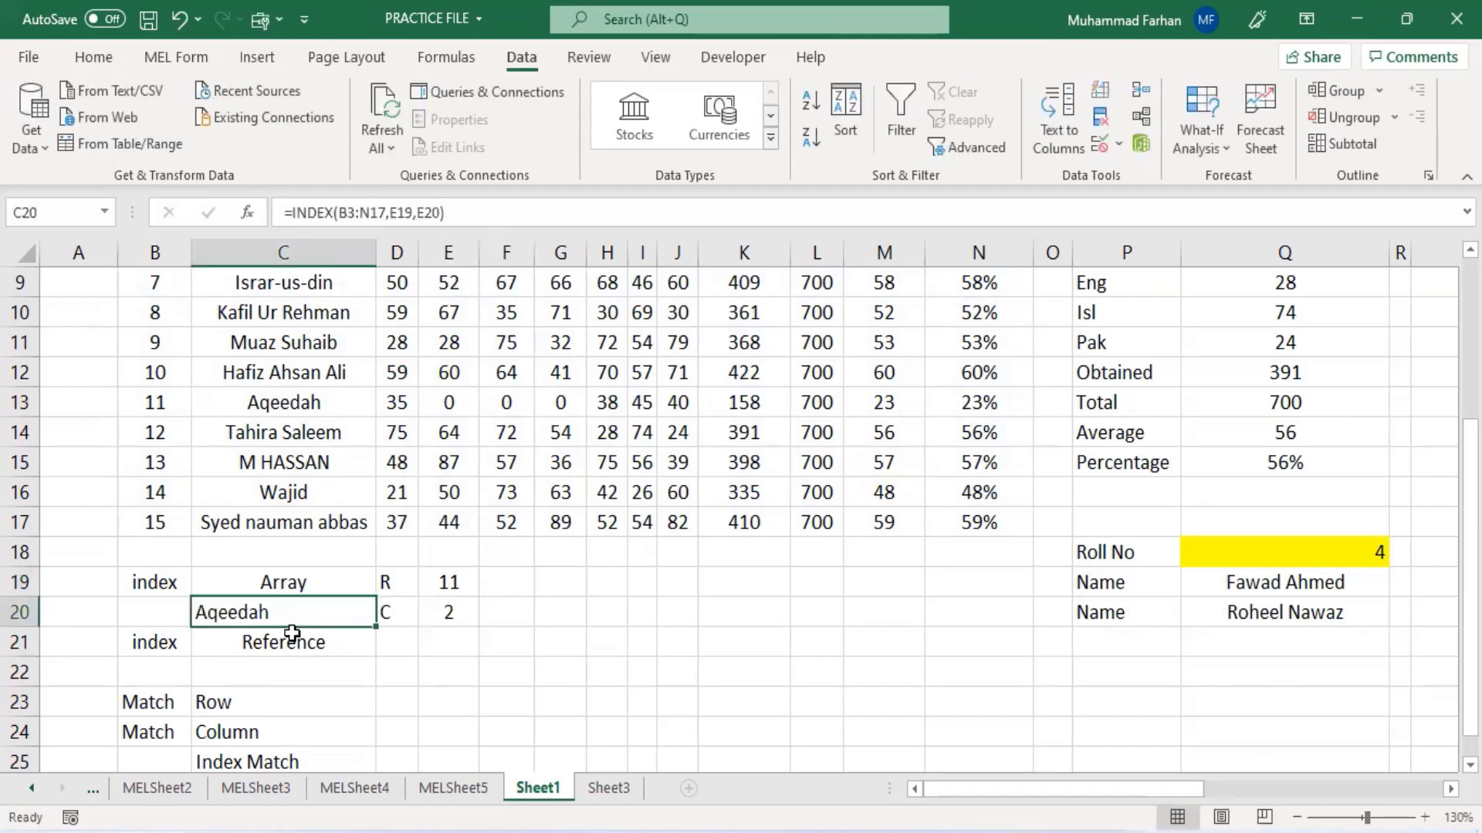
- Set the row number in E19 to 12
click(444, 555)
click(452, 585)
double_click(455, 587)
key(BackSpace)
text(2)
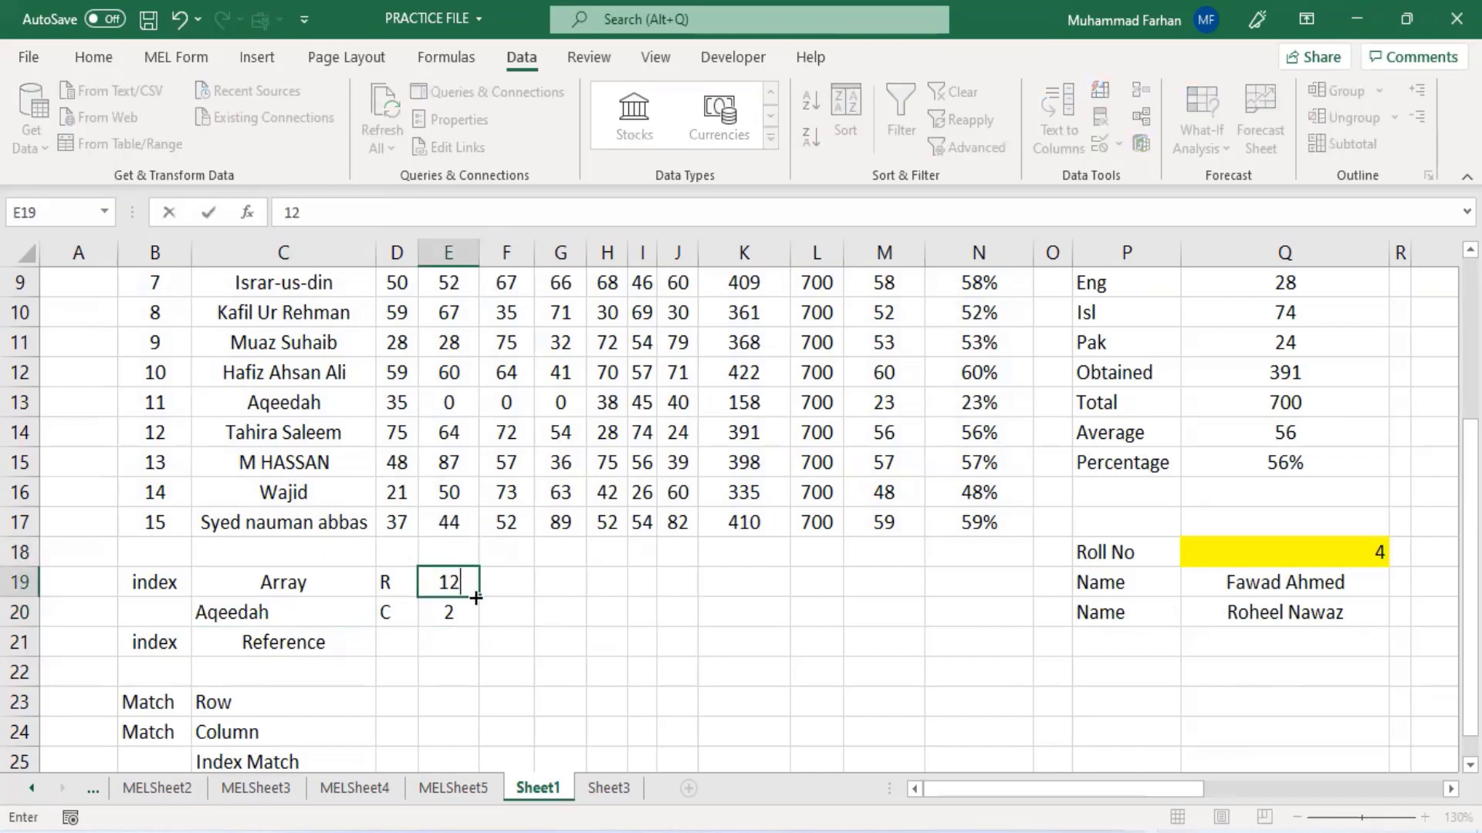
key(Return)
- Set the row number in E19 to 13
click(450, 584)
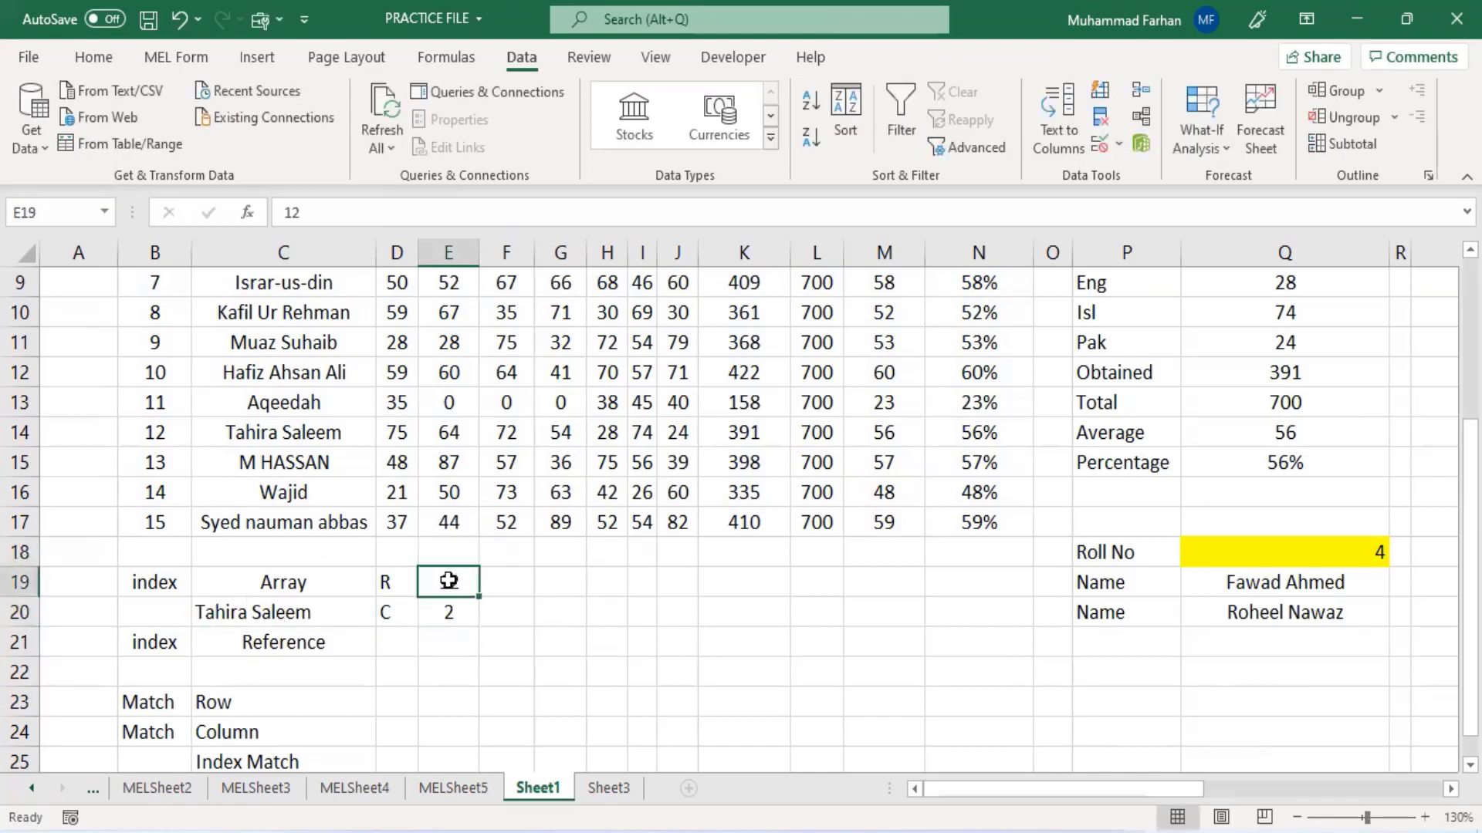
text(13)
key(Return)
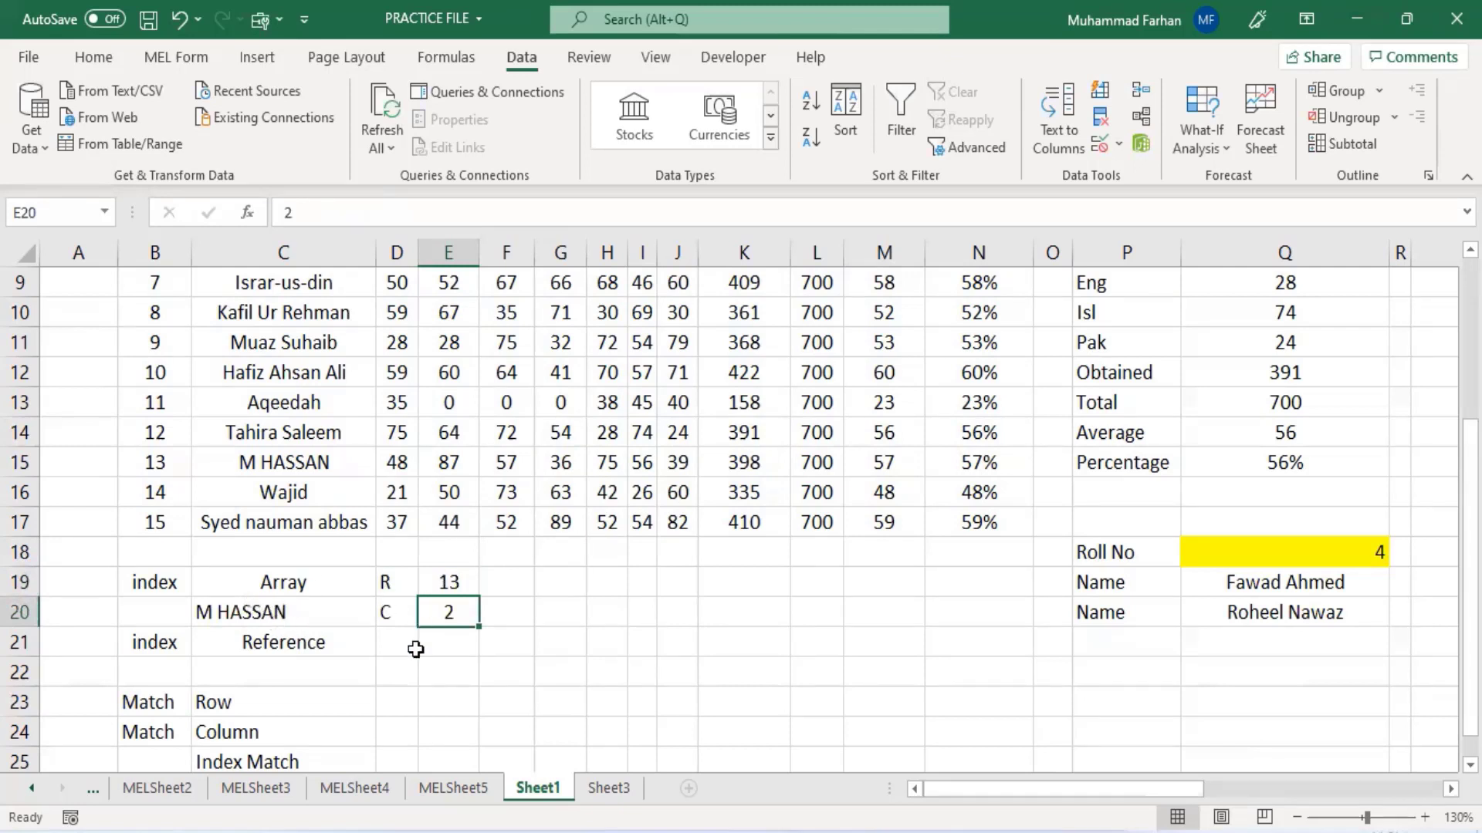
- Fill the first six student rows, B3:N8, with green
scroll(409, 652, down, 1)
click(320, 589)
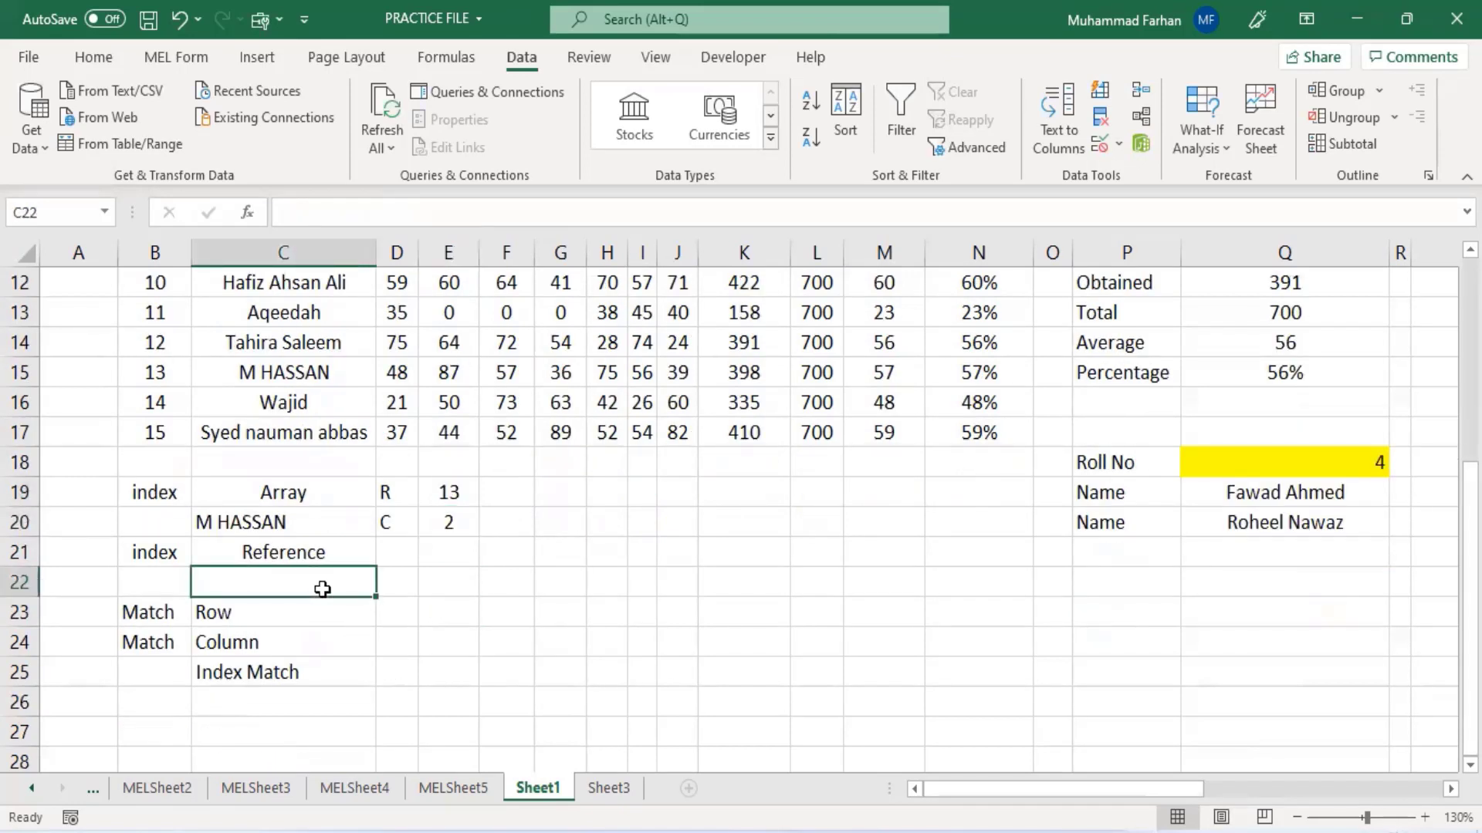
scroll(323, 599, up, 4)
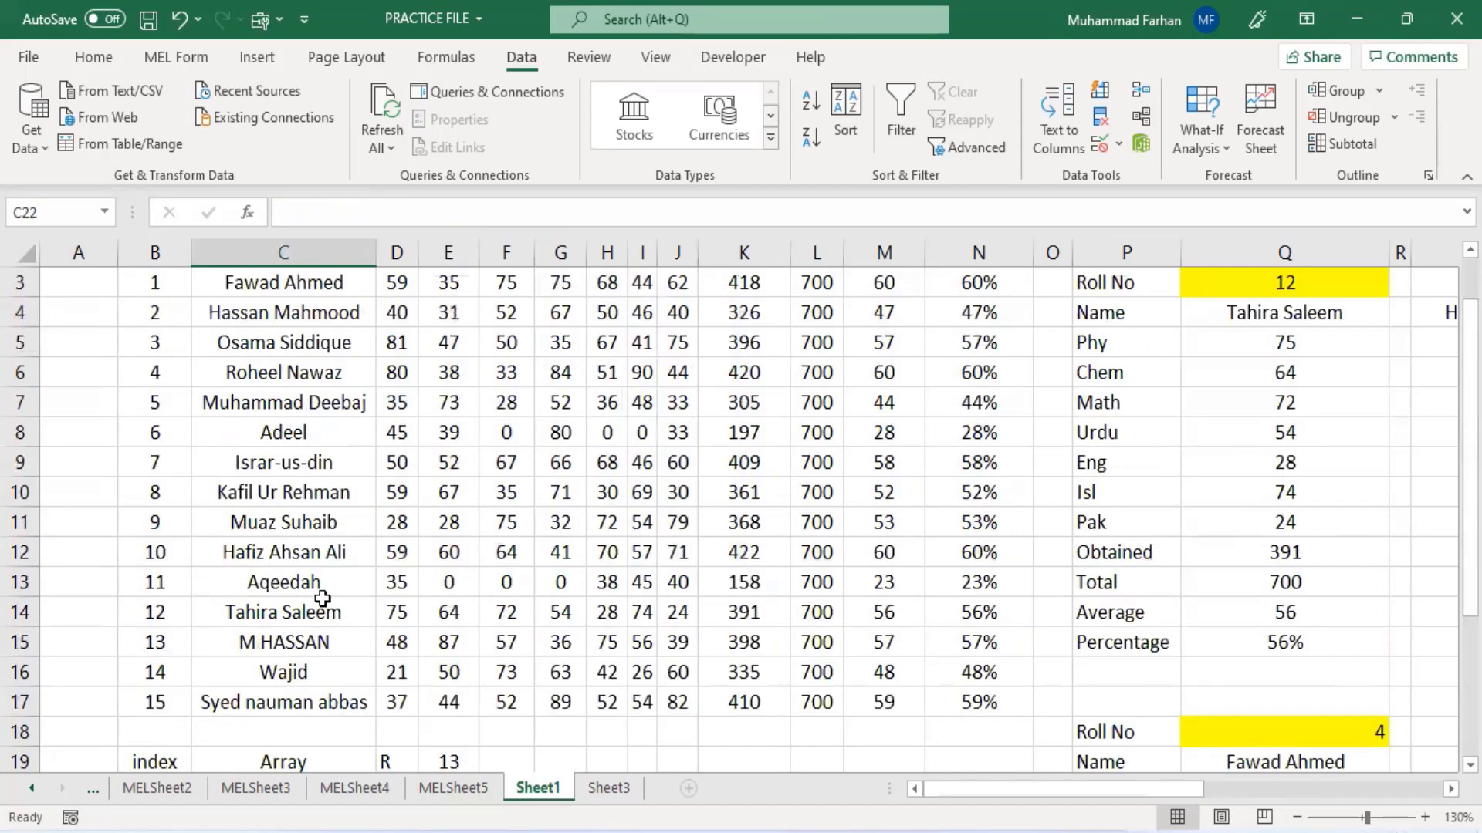
drag(158, 347, 955, 485)
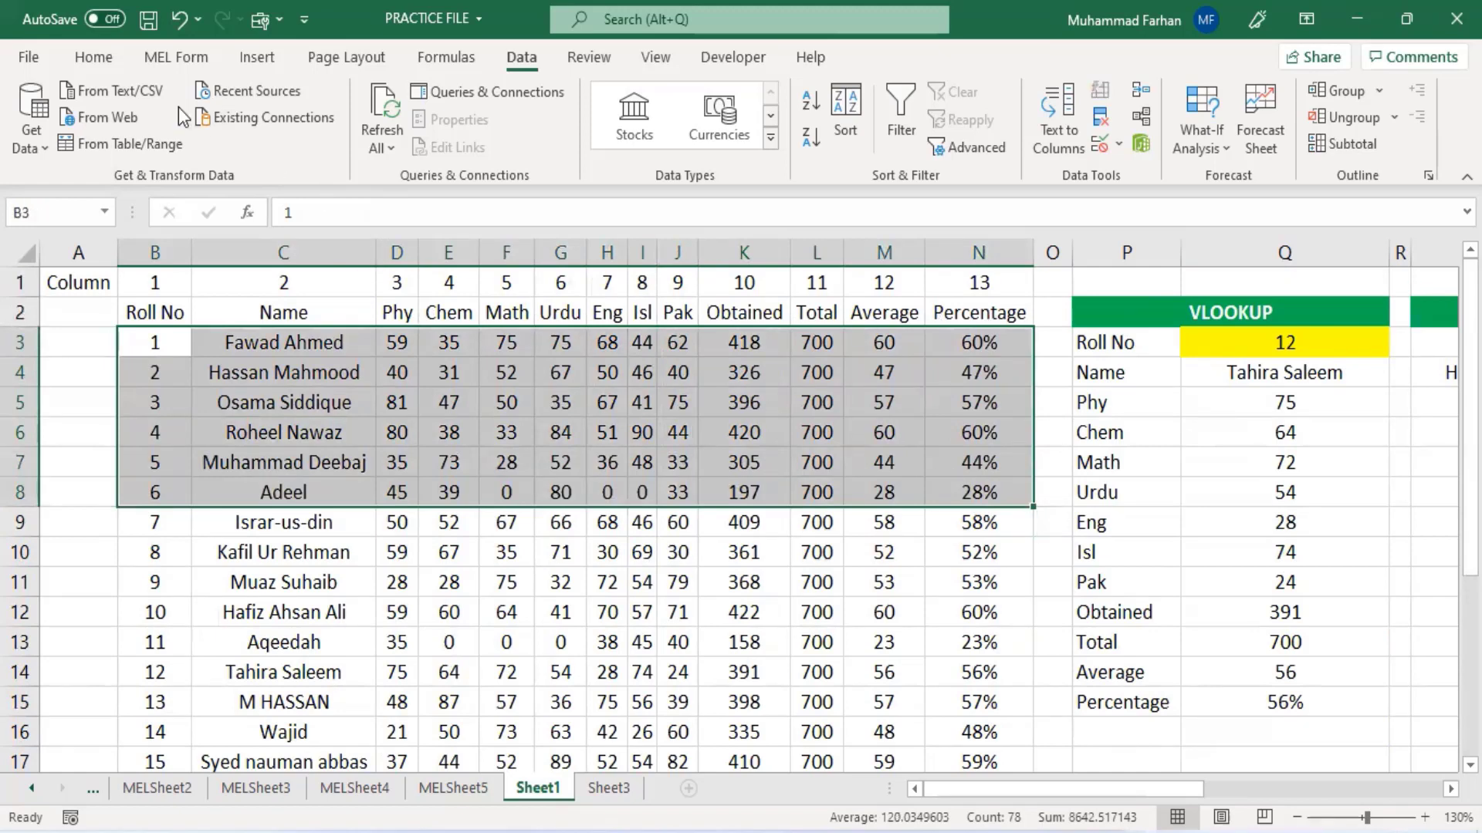
click(93, 60)
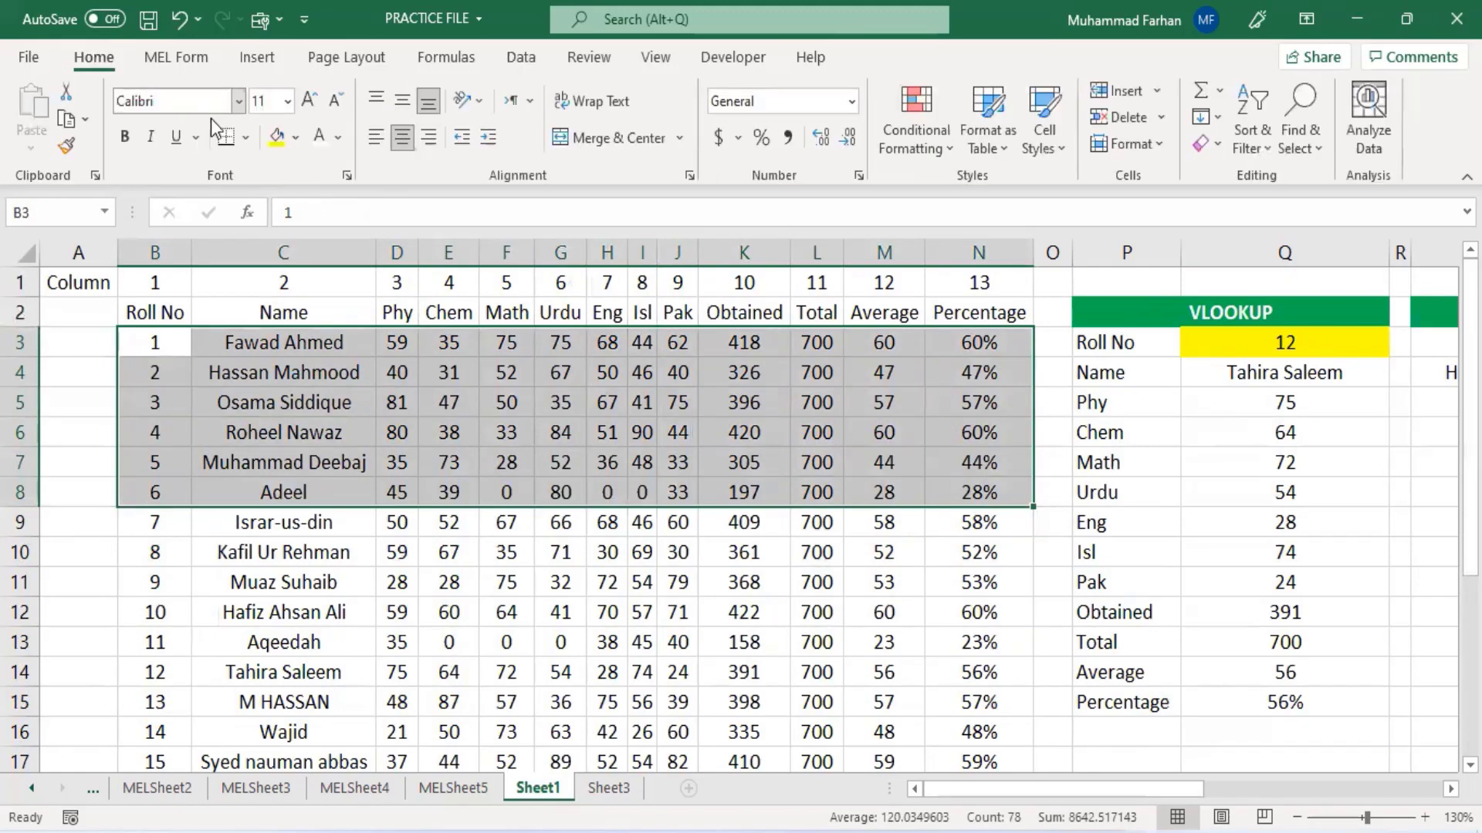
click(296, 140)
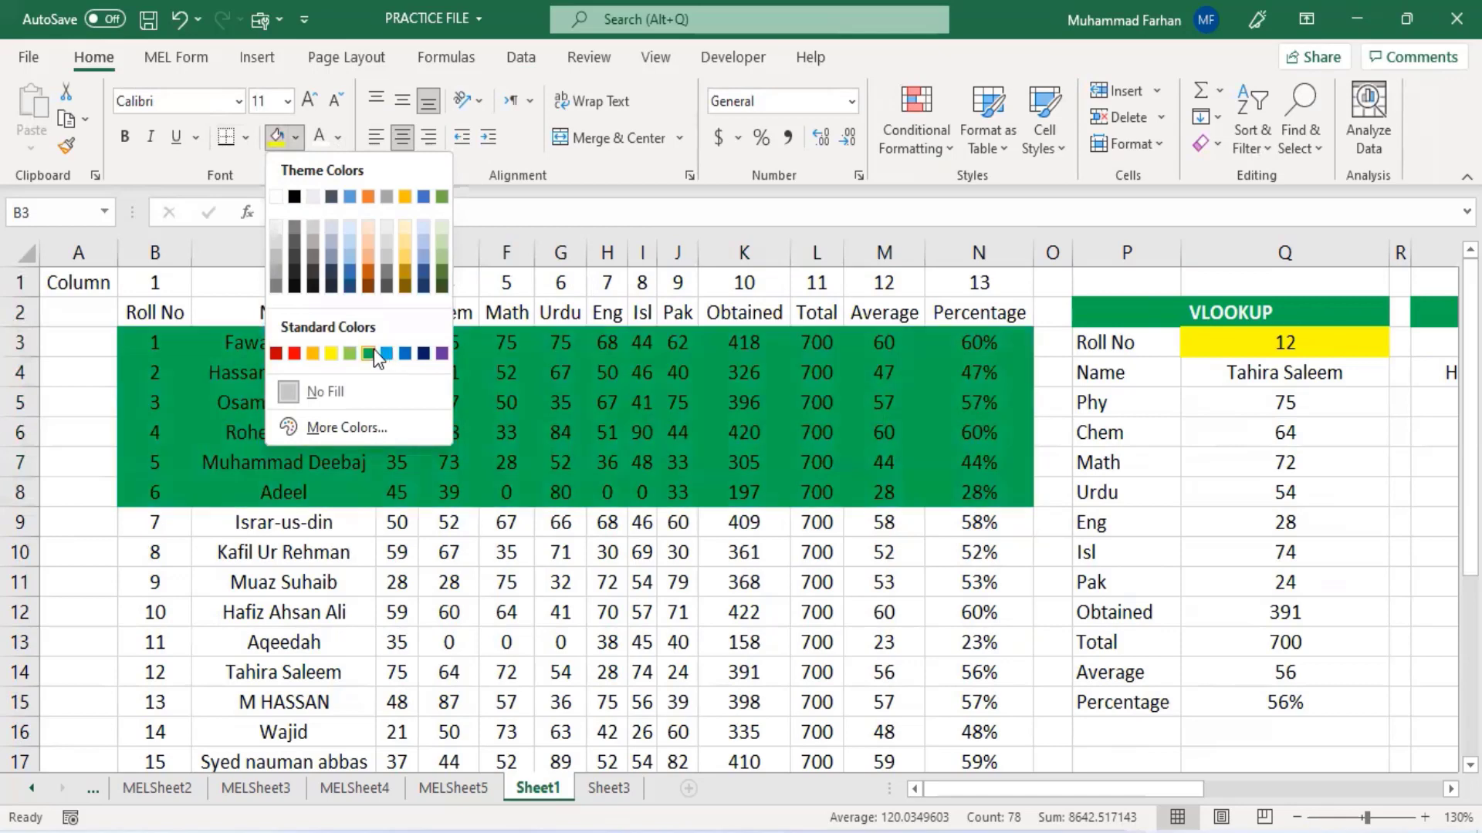
click(369, 354)
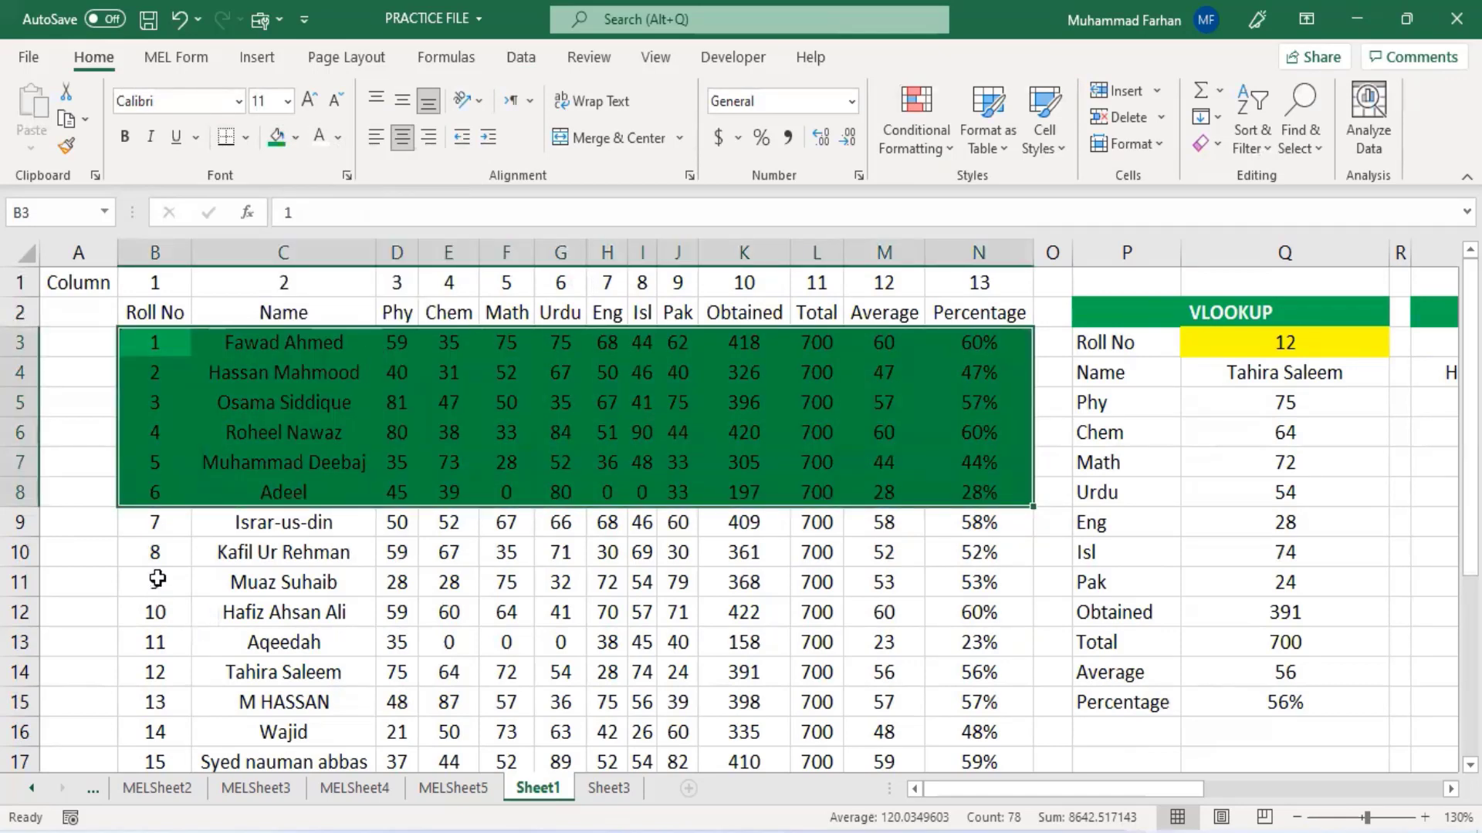
- Fill the student rows B11:N16 with orange
drag(157, 579, 952, 741)
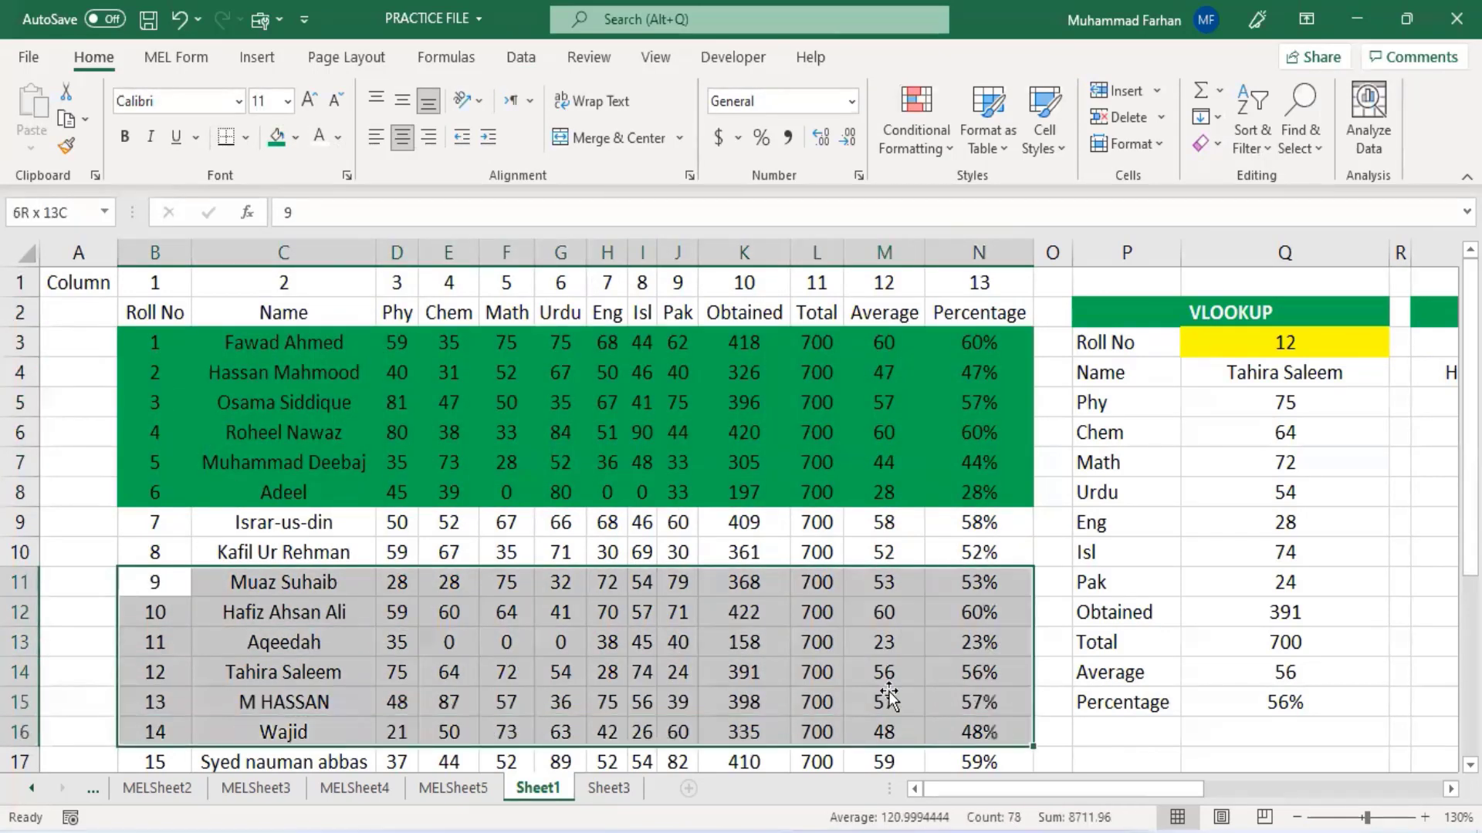
click(296, 139)
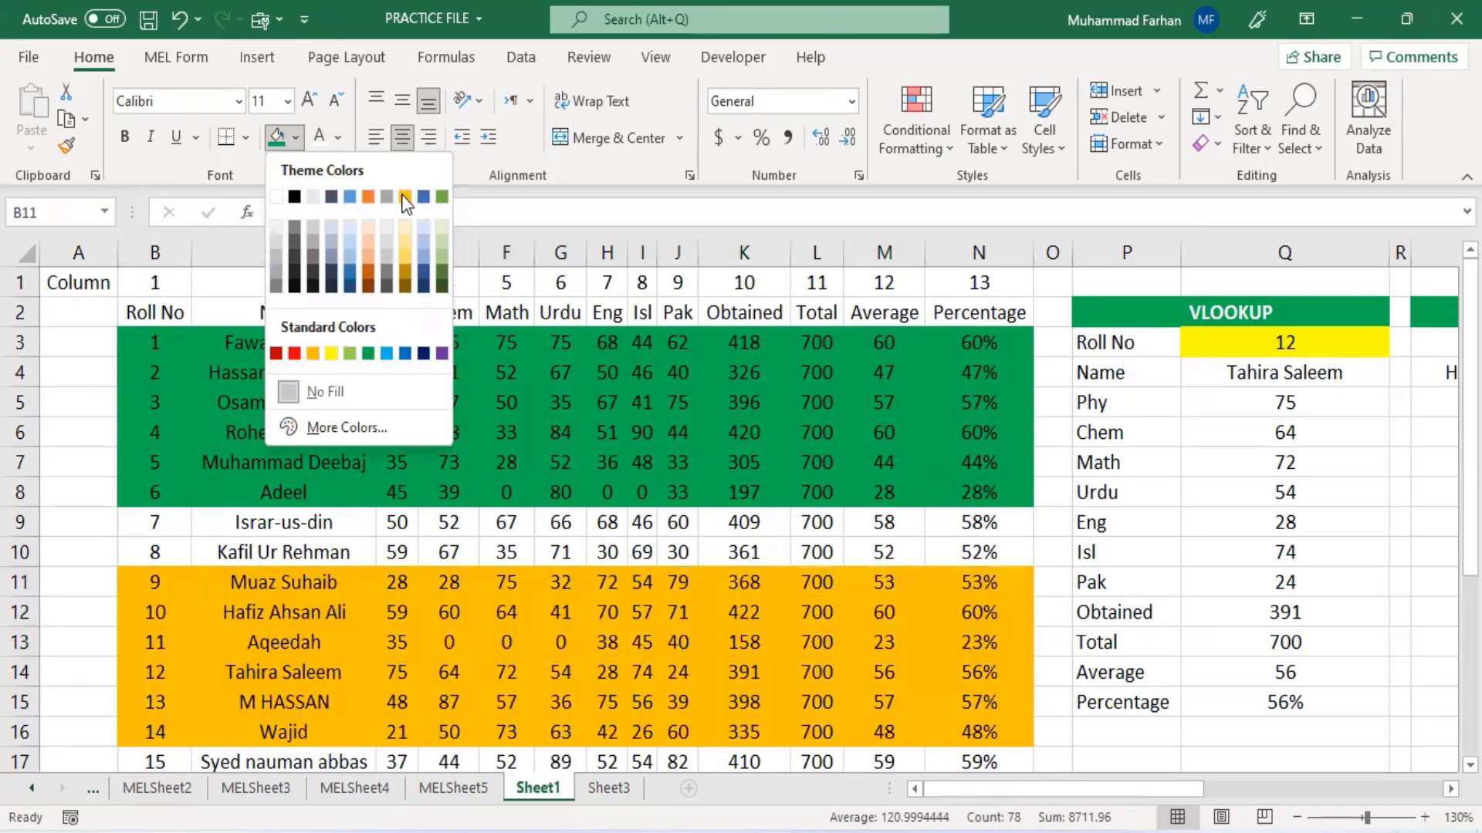
click(406, 196)
- In C22, start an INDEX formula referencing the two ranges B3:N8 and B11:N16
scroll(749, 577, down, 2)
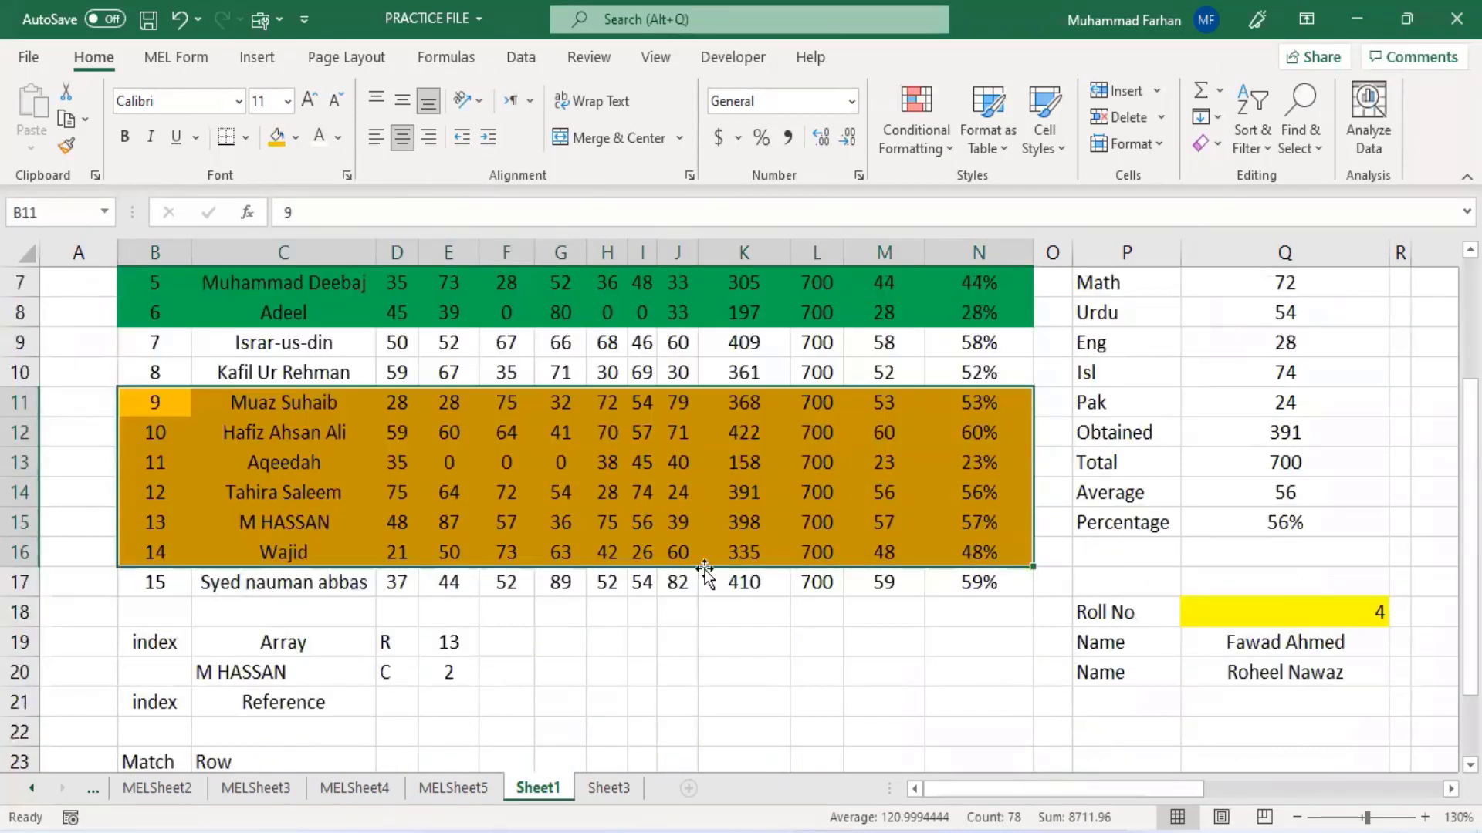
click(324, 737)
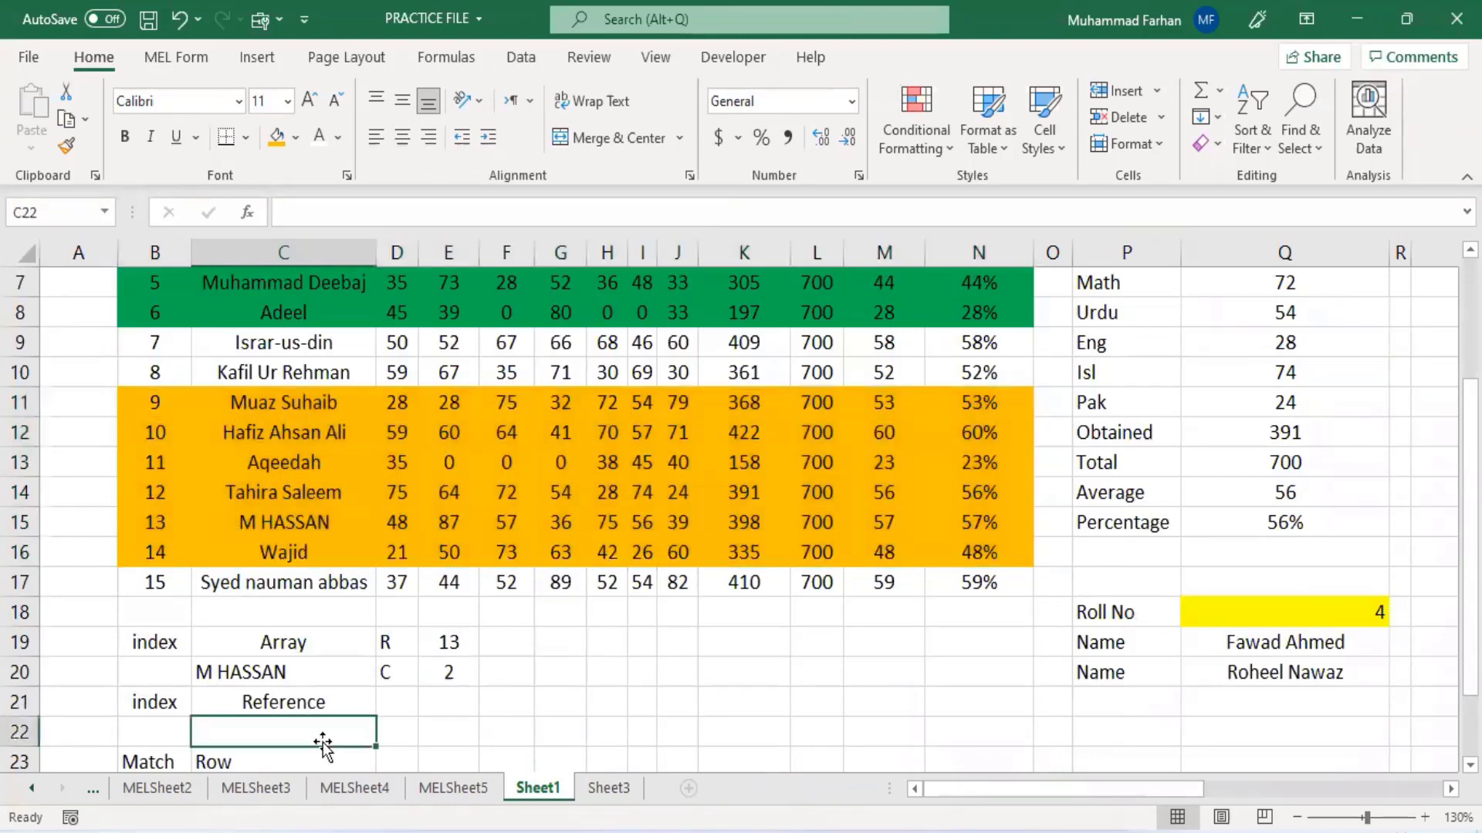
text(=i)
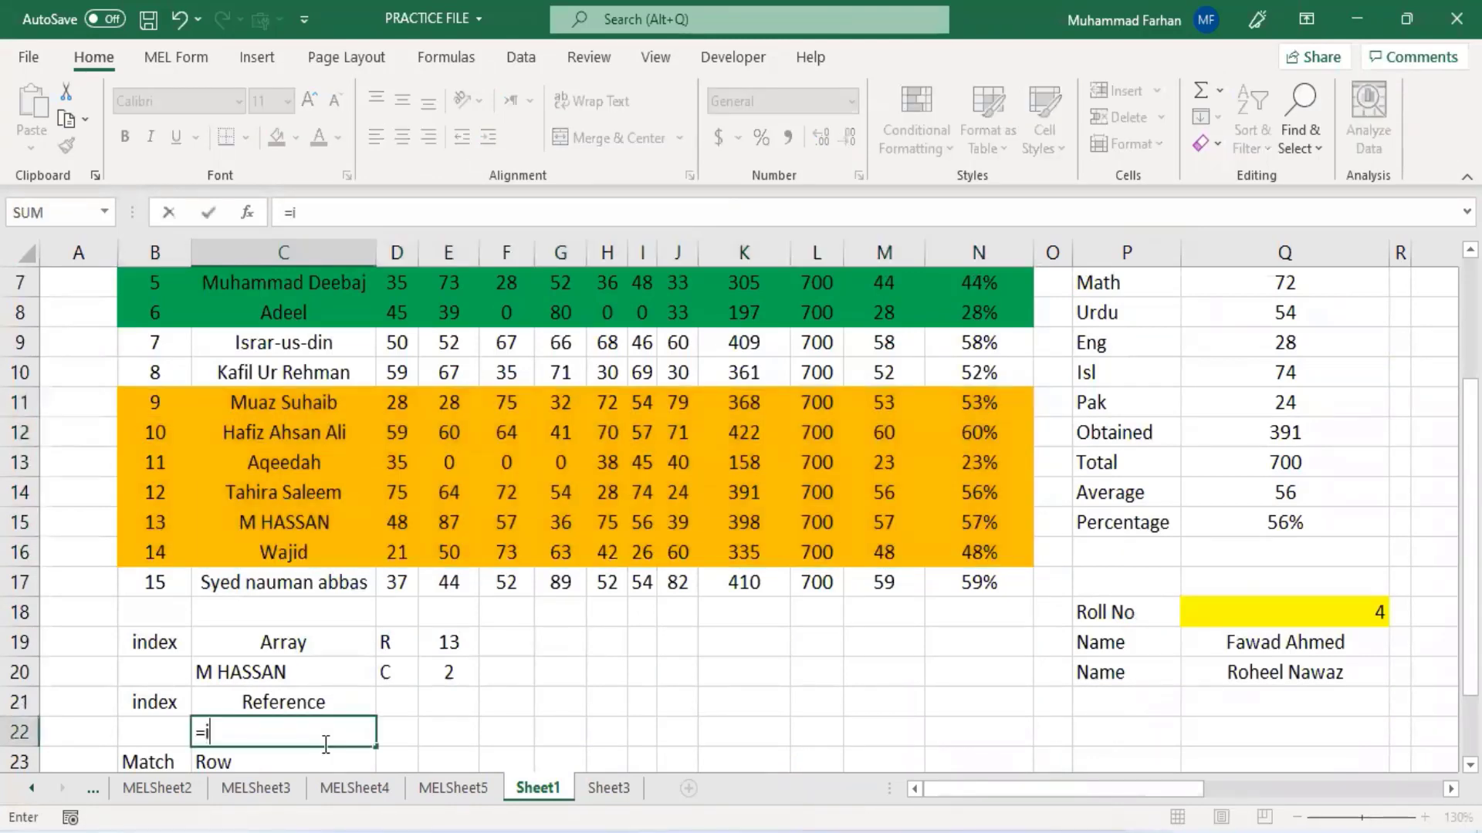
text(ndex()
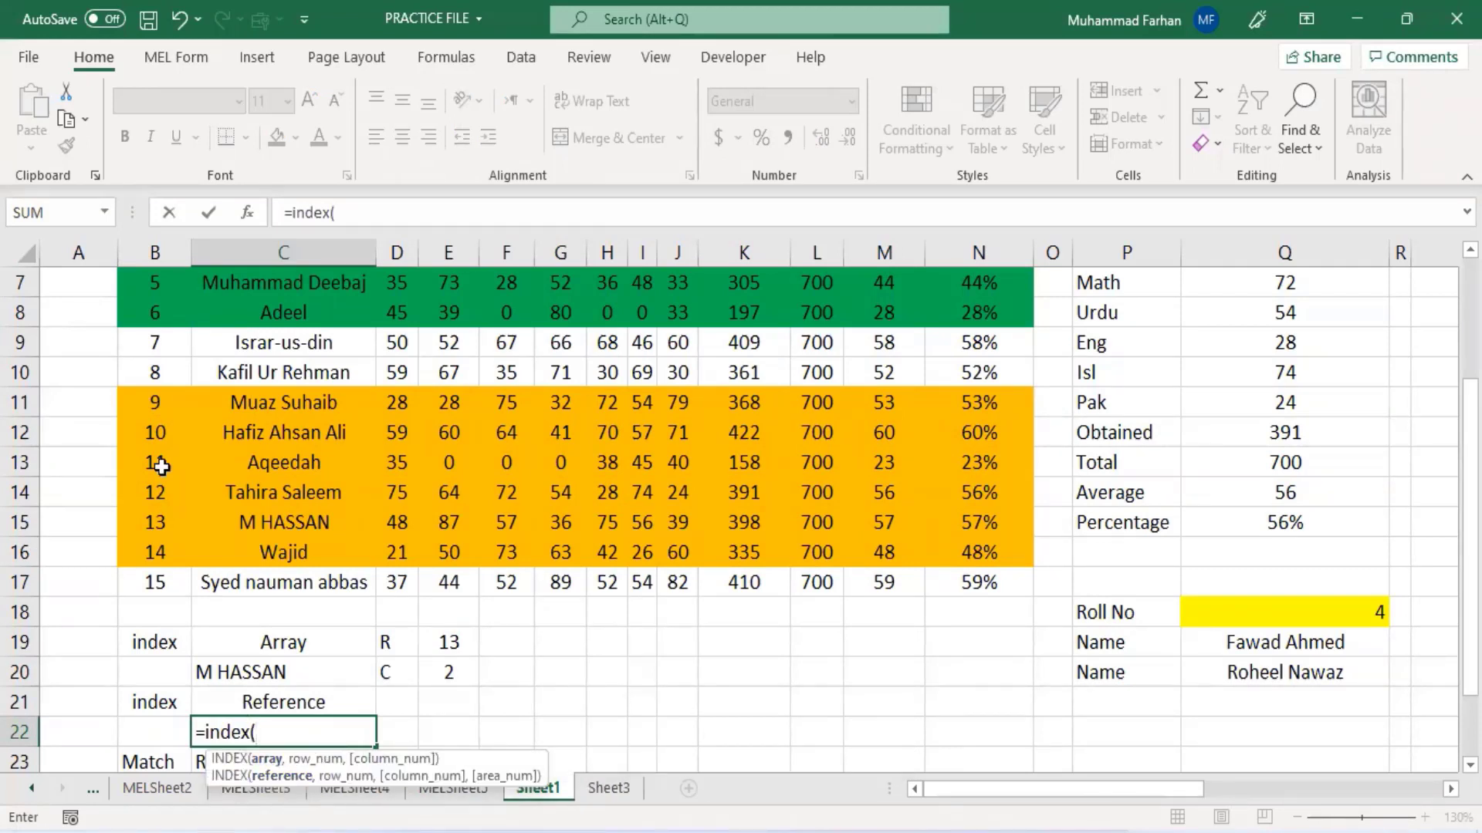
scroll(354, 542, up, 2)
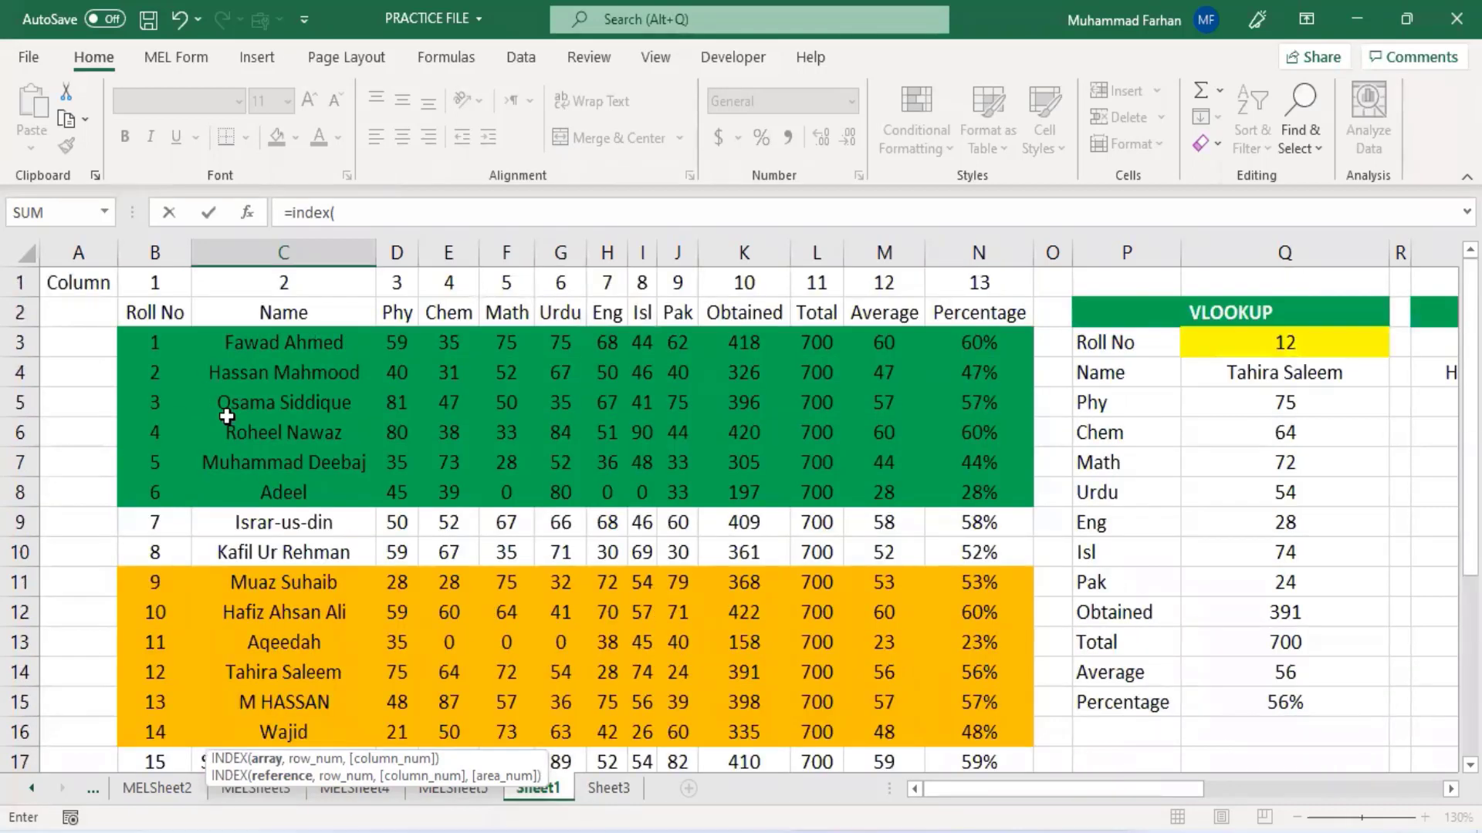
drag(154, 343, 984, 491)
text(,)
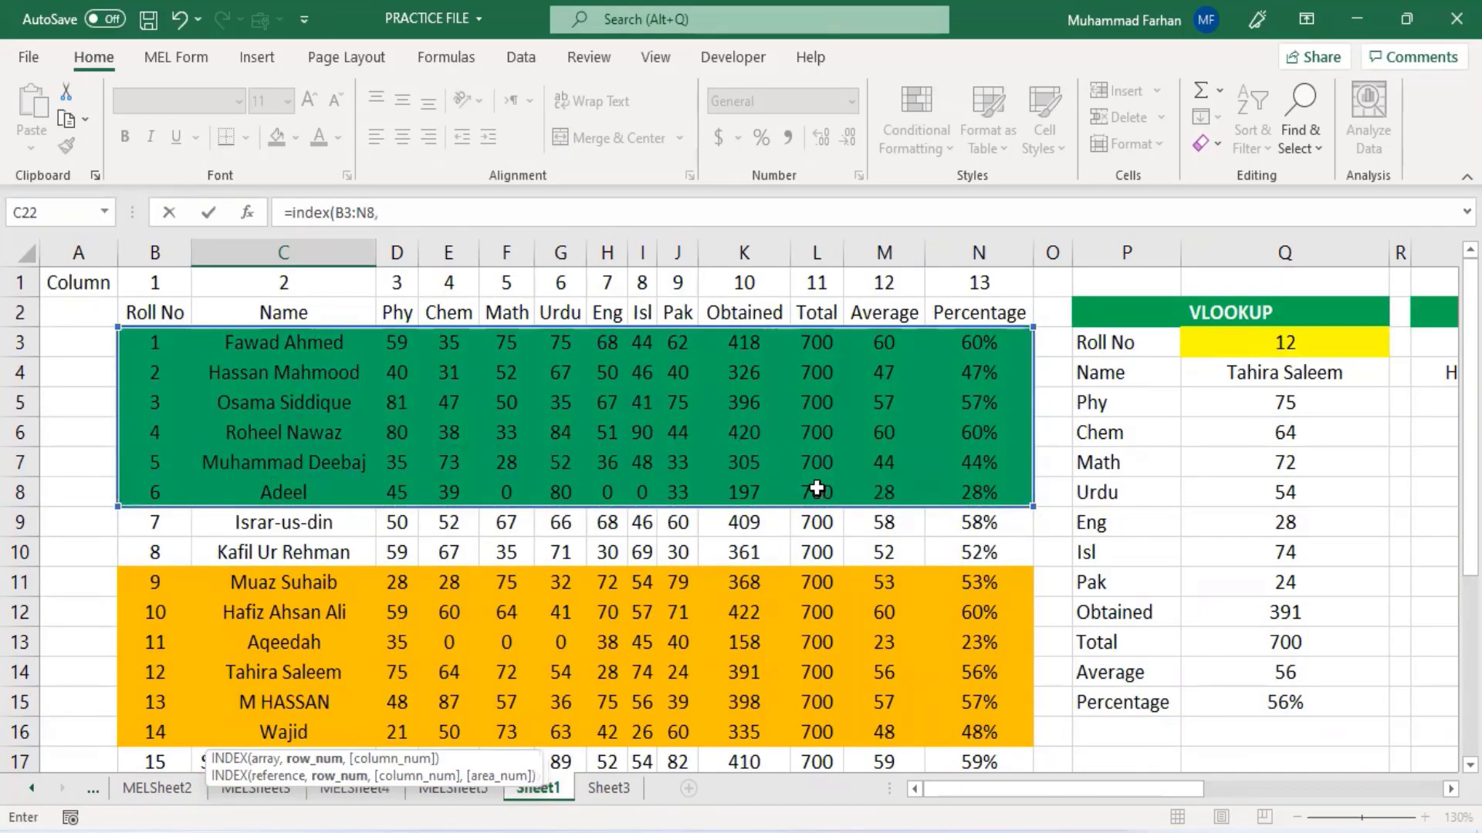
click(162, 584)
drag(466, 622, 961, 730)
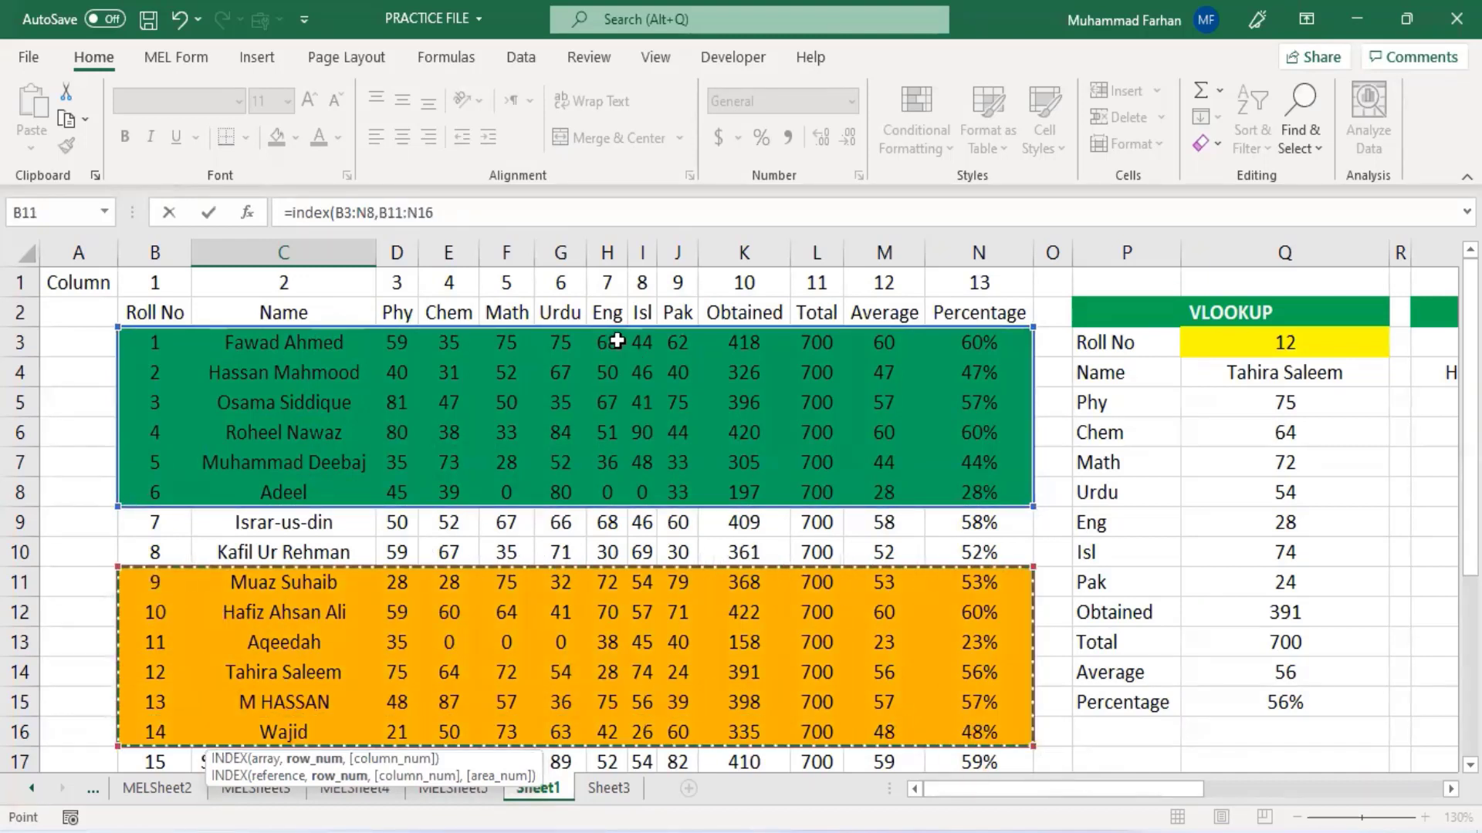
text())
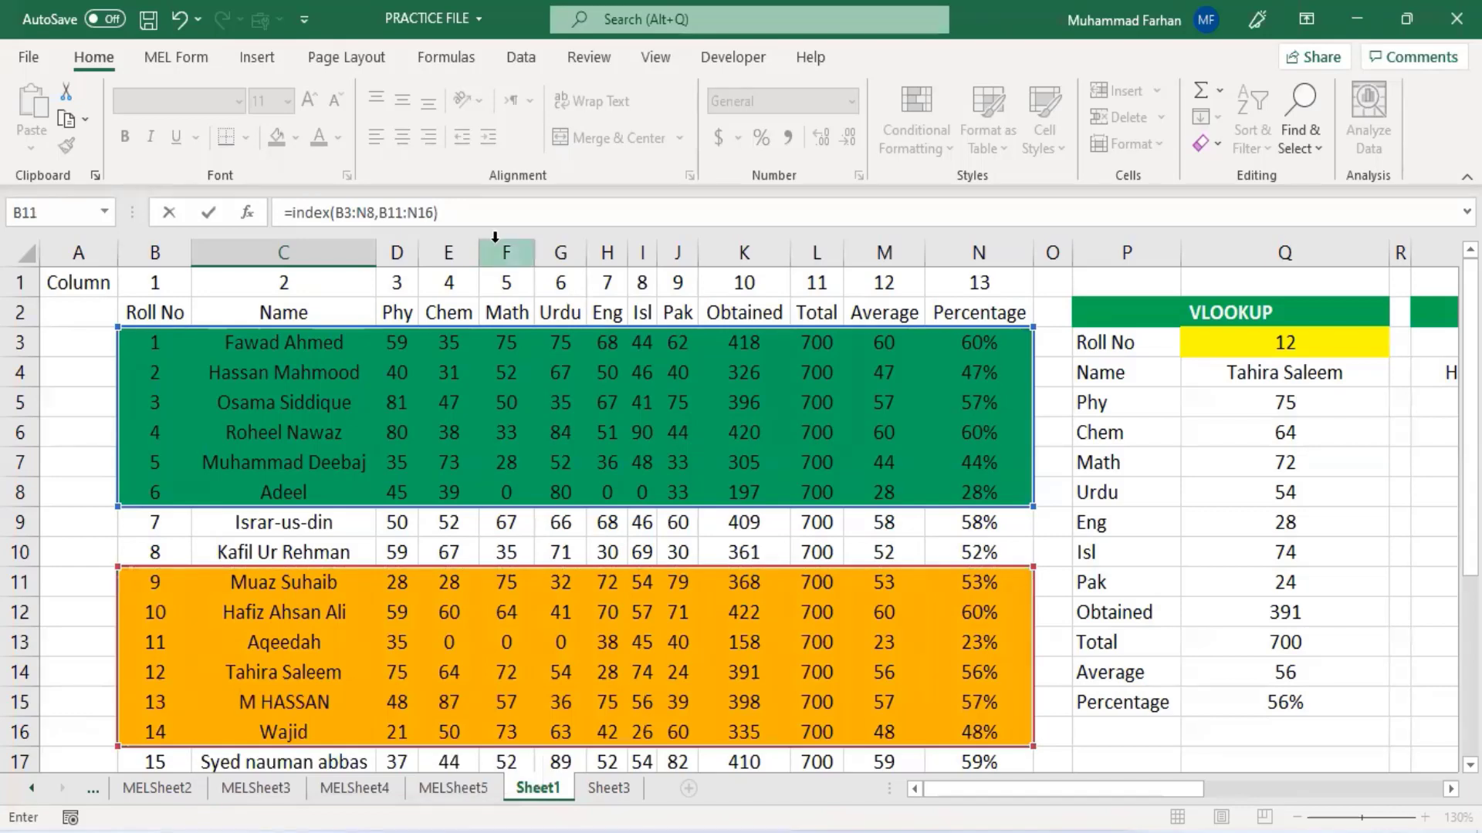
text(,)
- Wrap both ranges in parentheses and add row 2, column 2, area 2, giving =index((B3:N8,B11:N16),2,2,2)
click(337, 214)
text(()
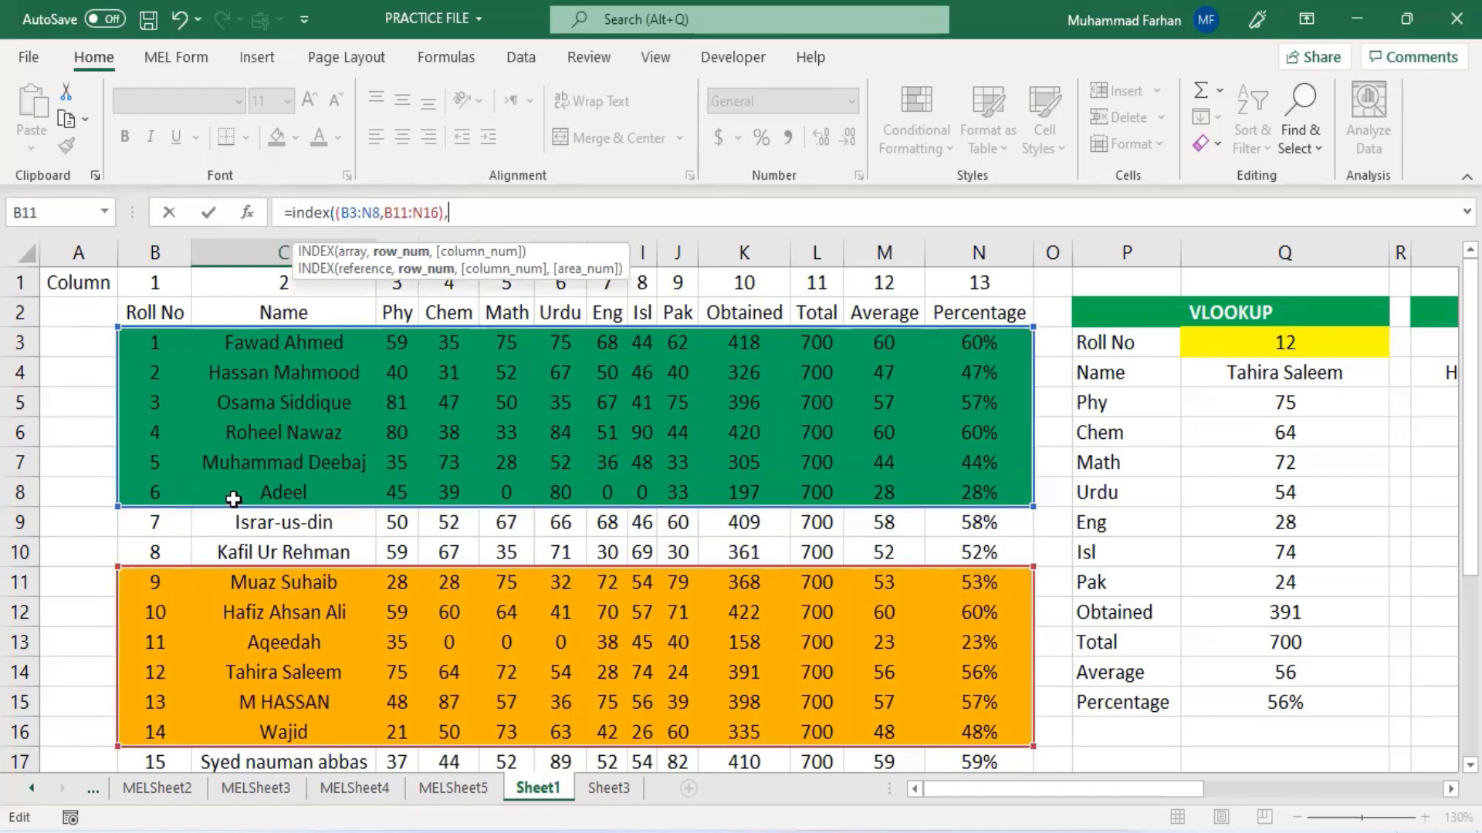
text(2,)
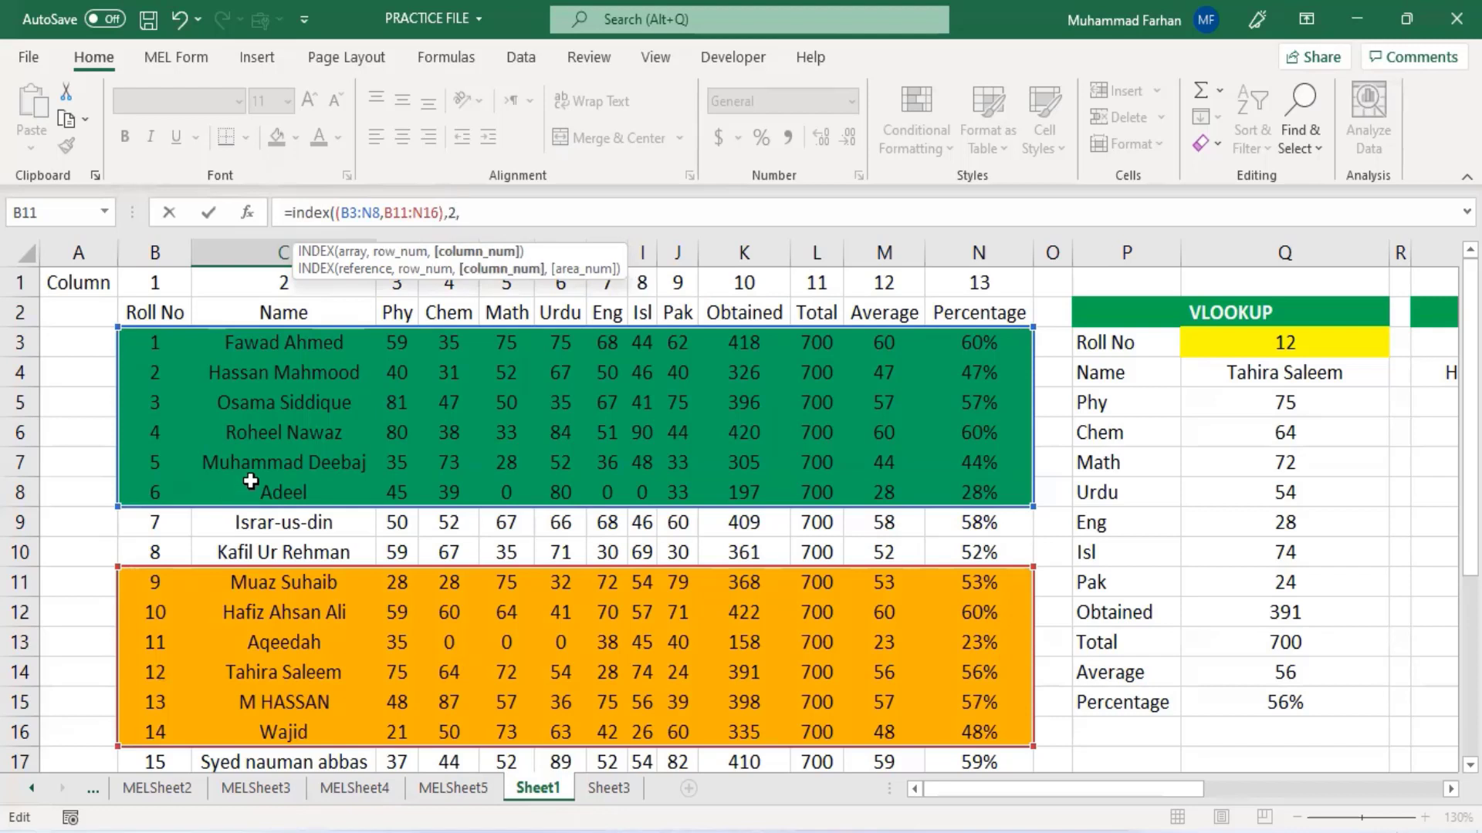
text(2,)
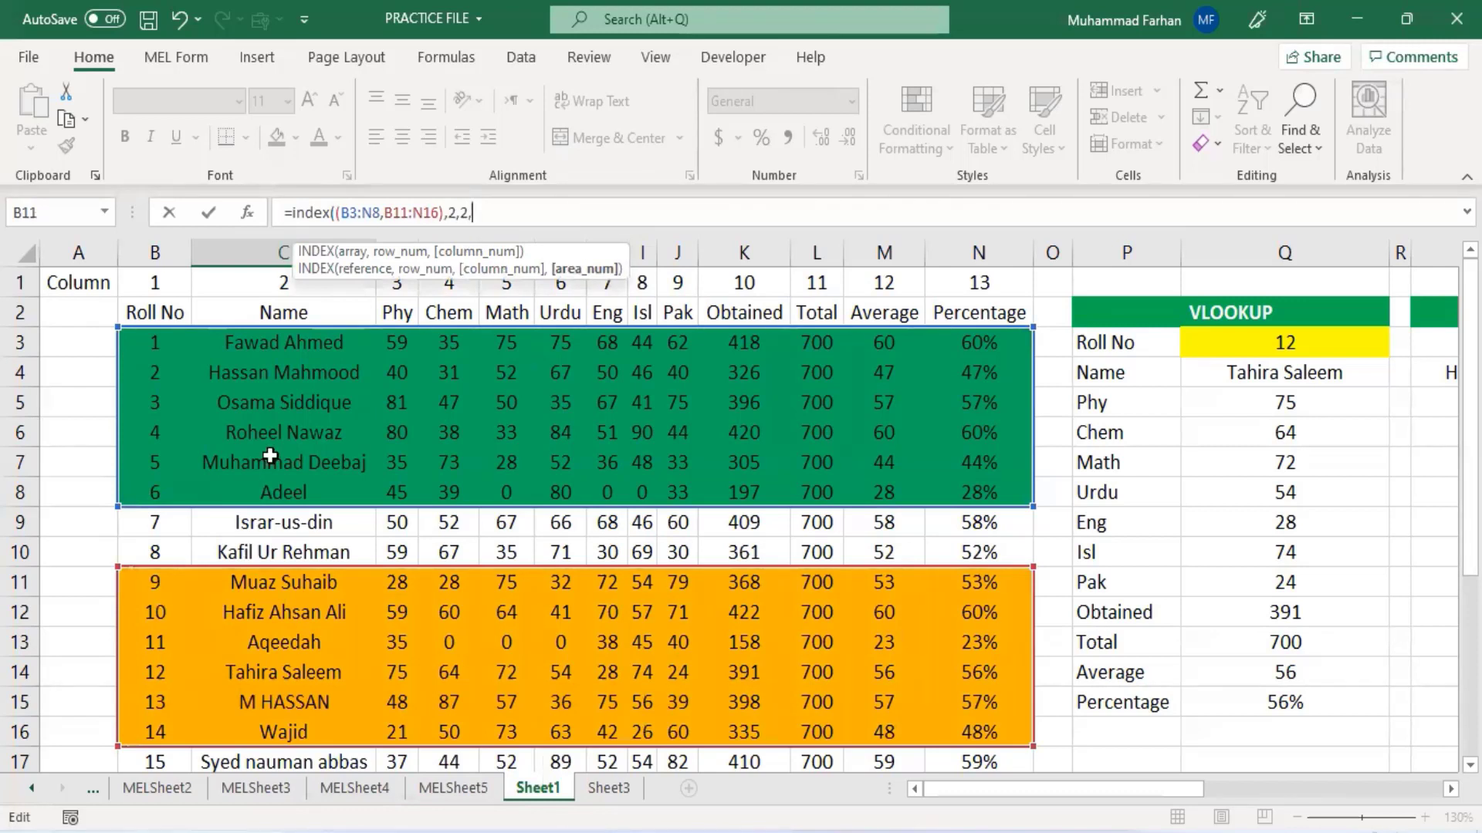
text(2))
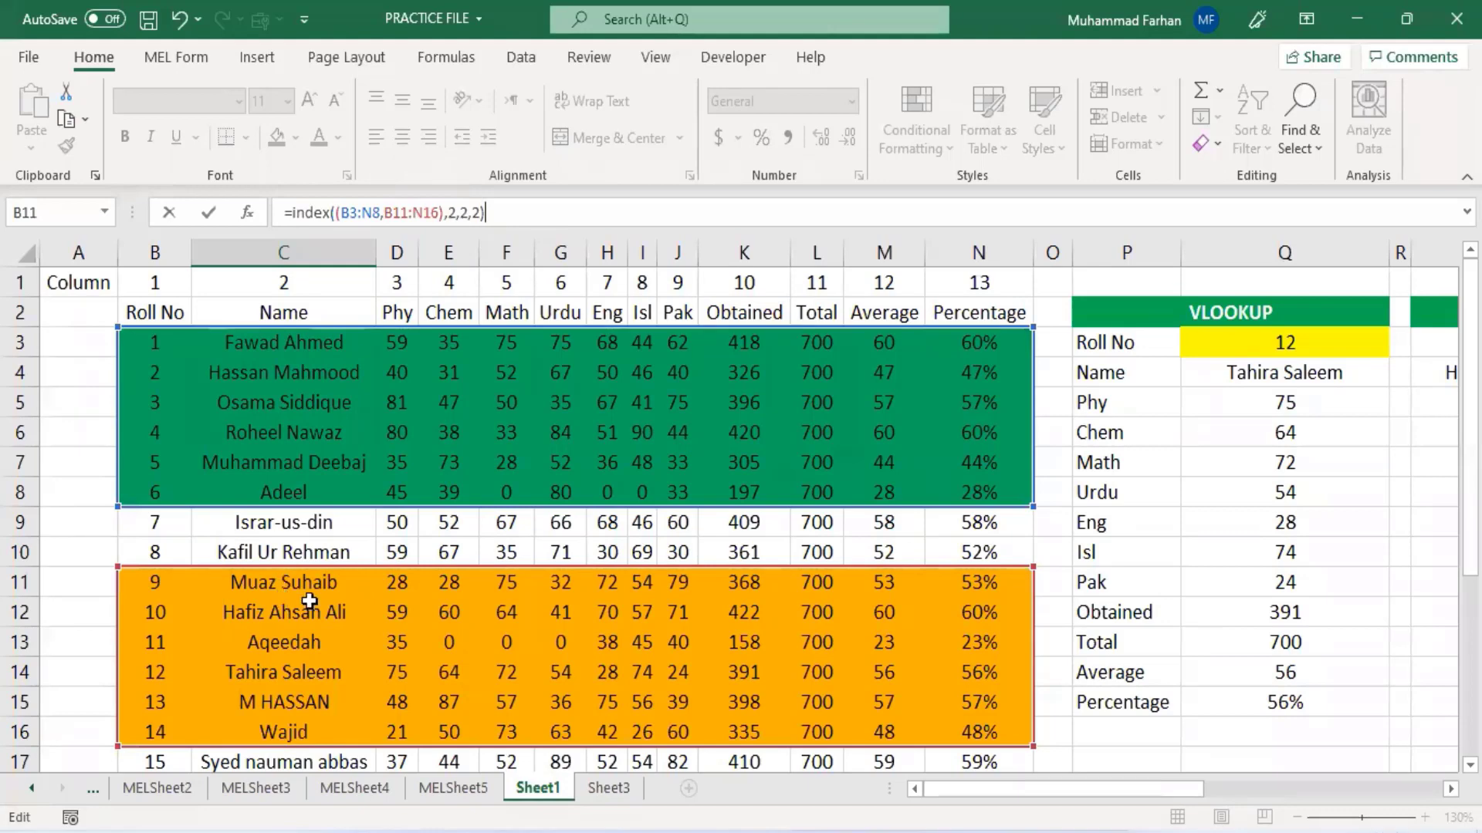
- Commit the INDEX Reference formula in C22
key(Return)
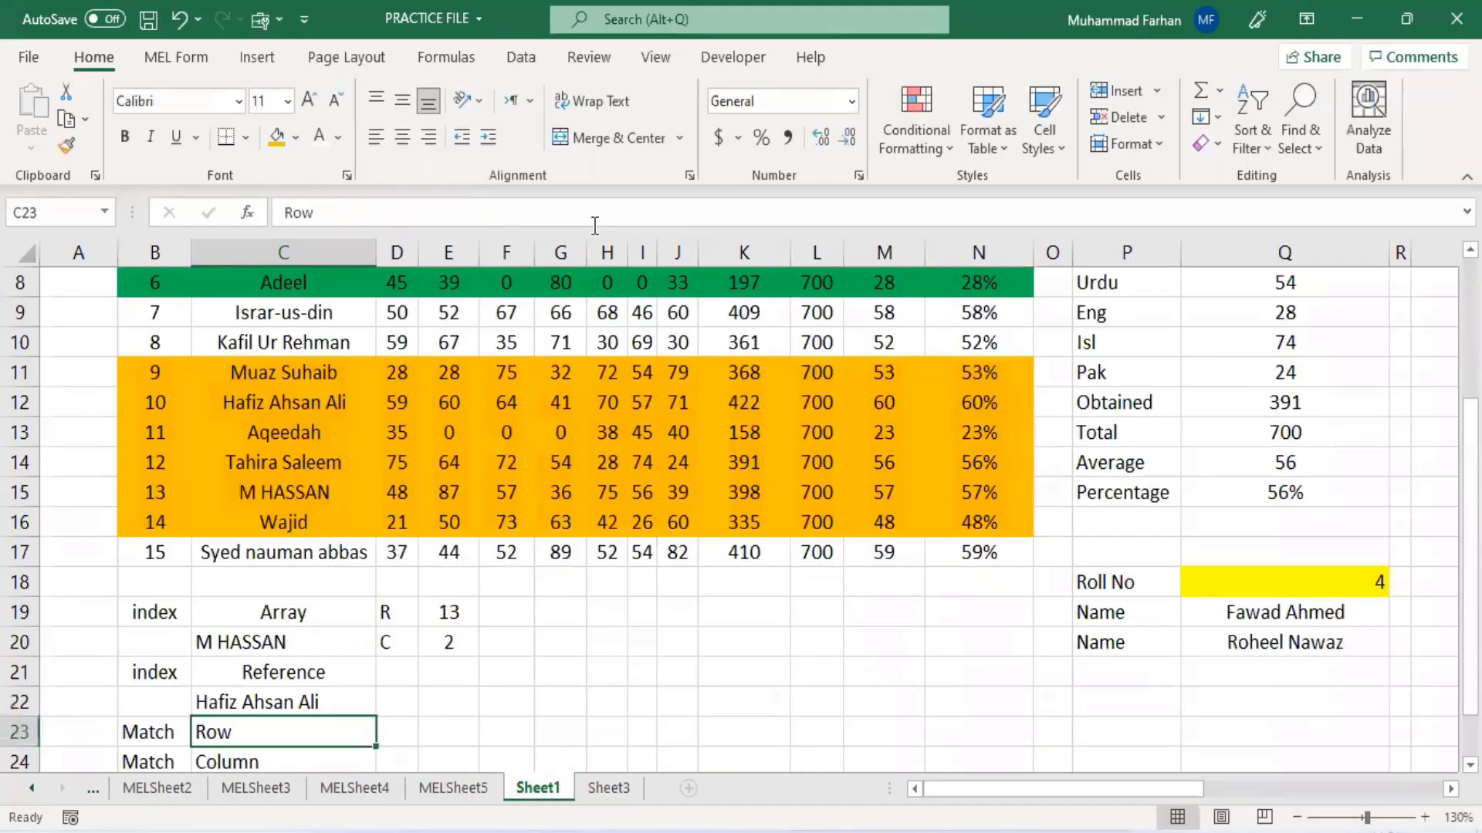
click(246, 702)
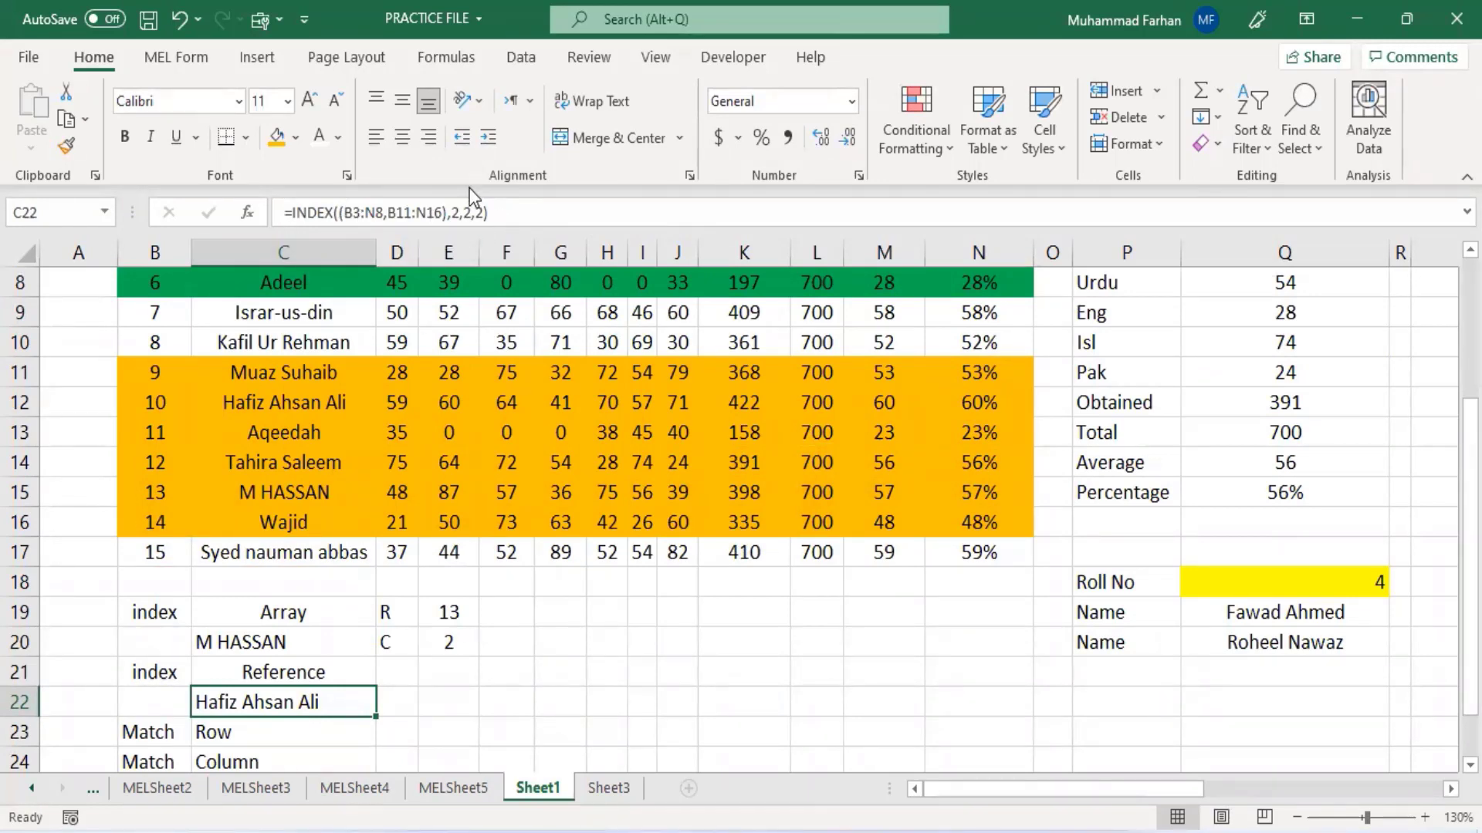
scroll(440, 645, down, 1)
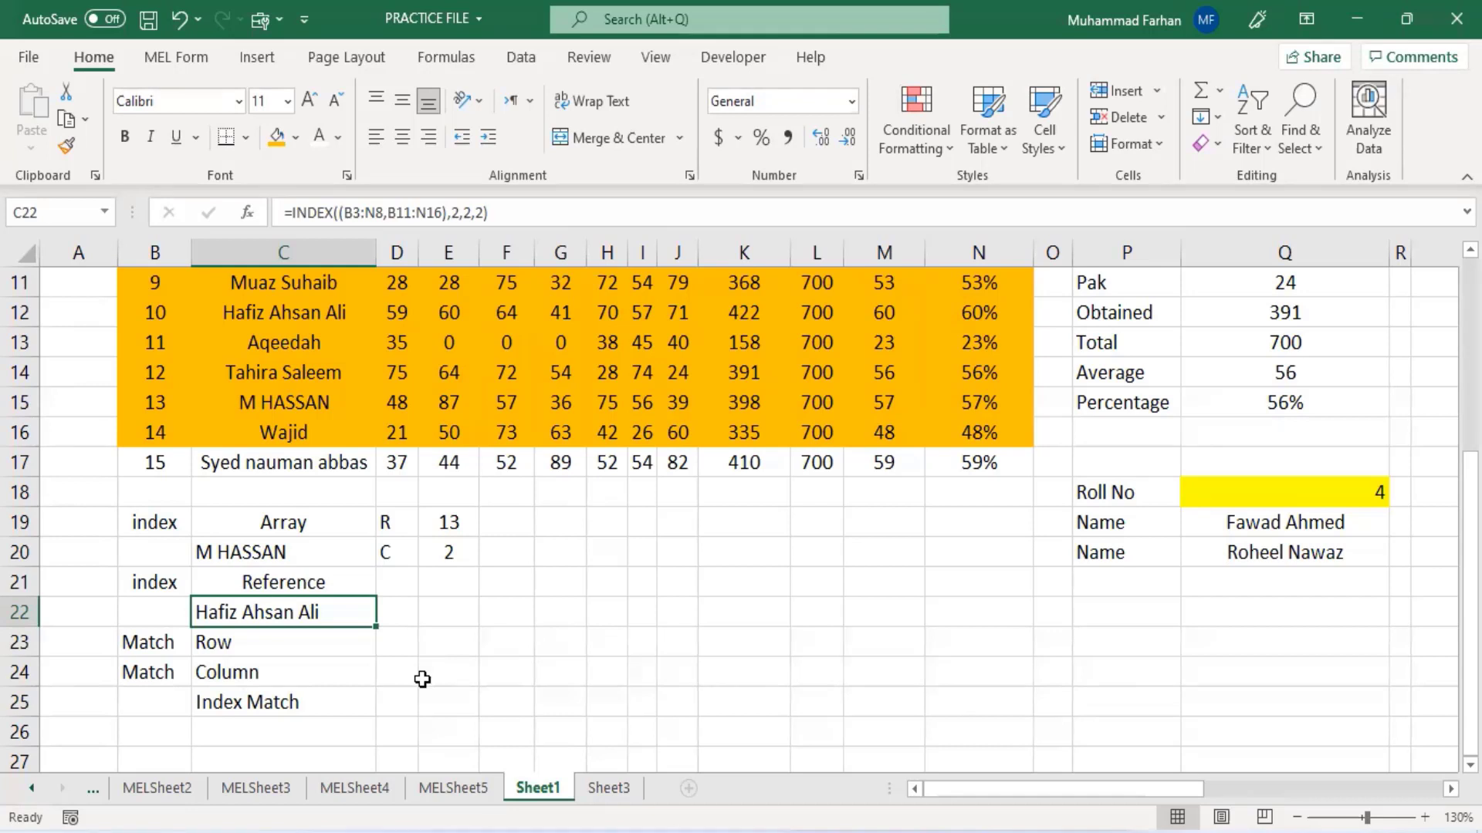
- Label cells D21, E21 and F21 as R, C and A for row, column and area inputs
click(400, 580)
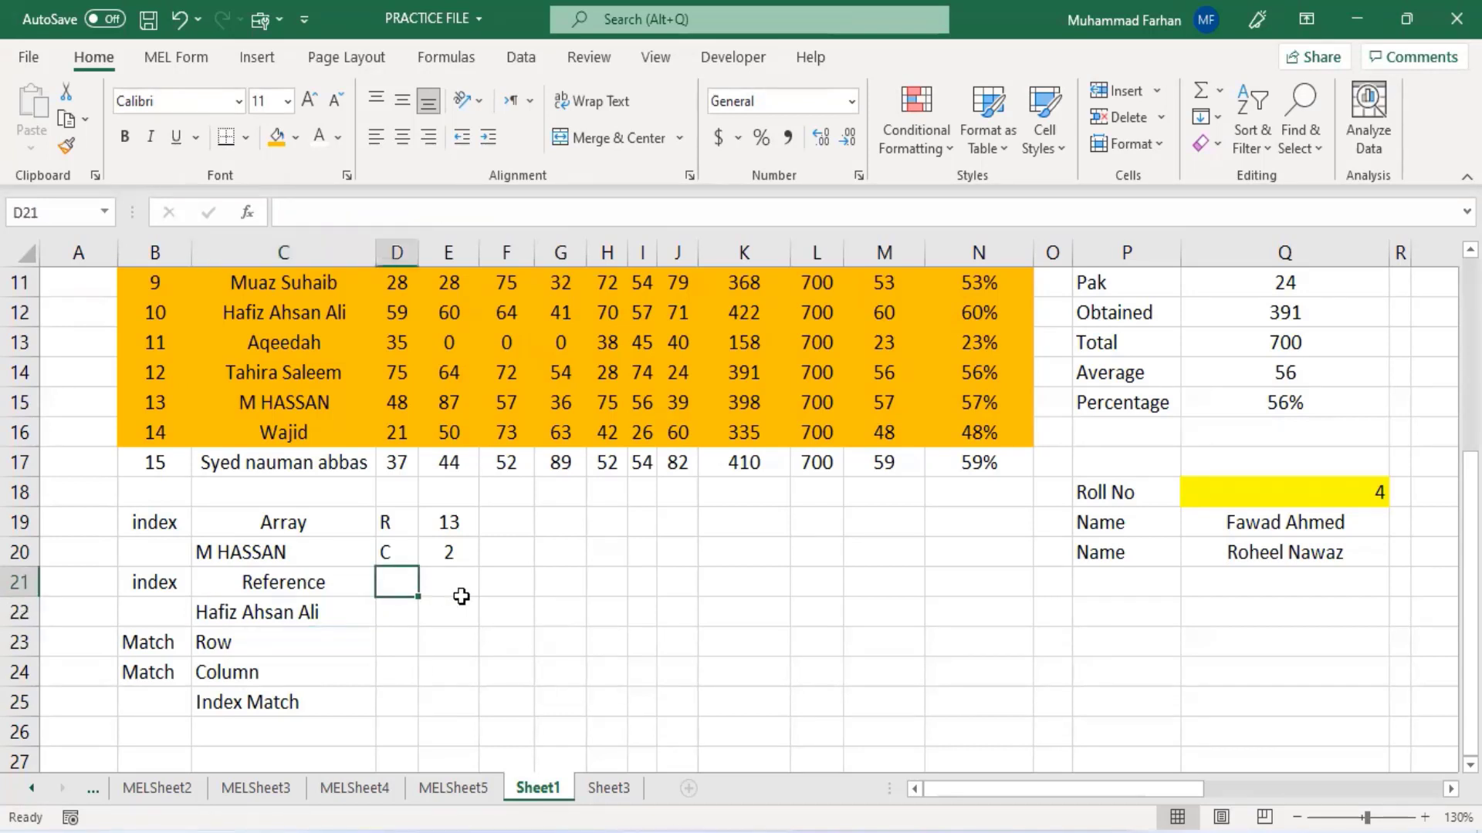
text(R)
click(451, 586)
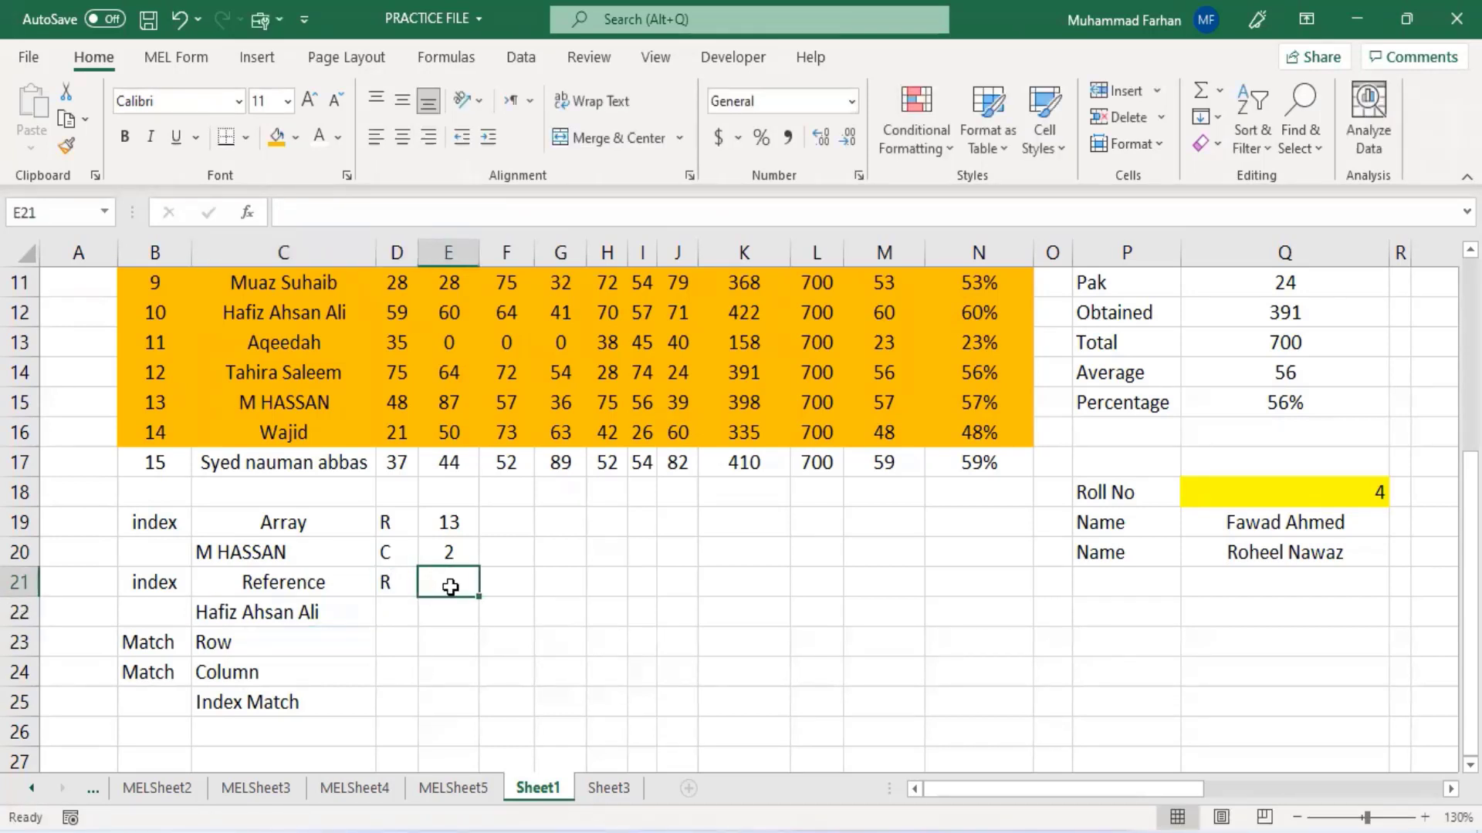
text(C)
click(489, 589)
text(A)
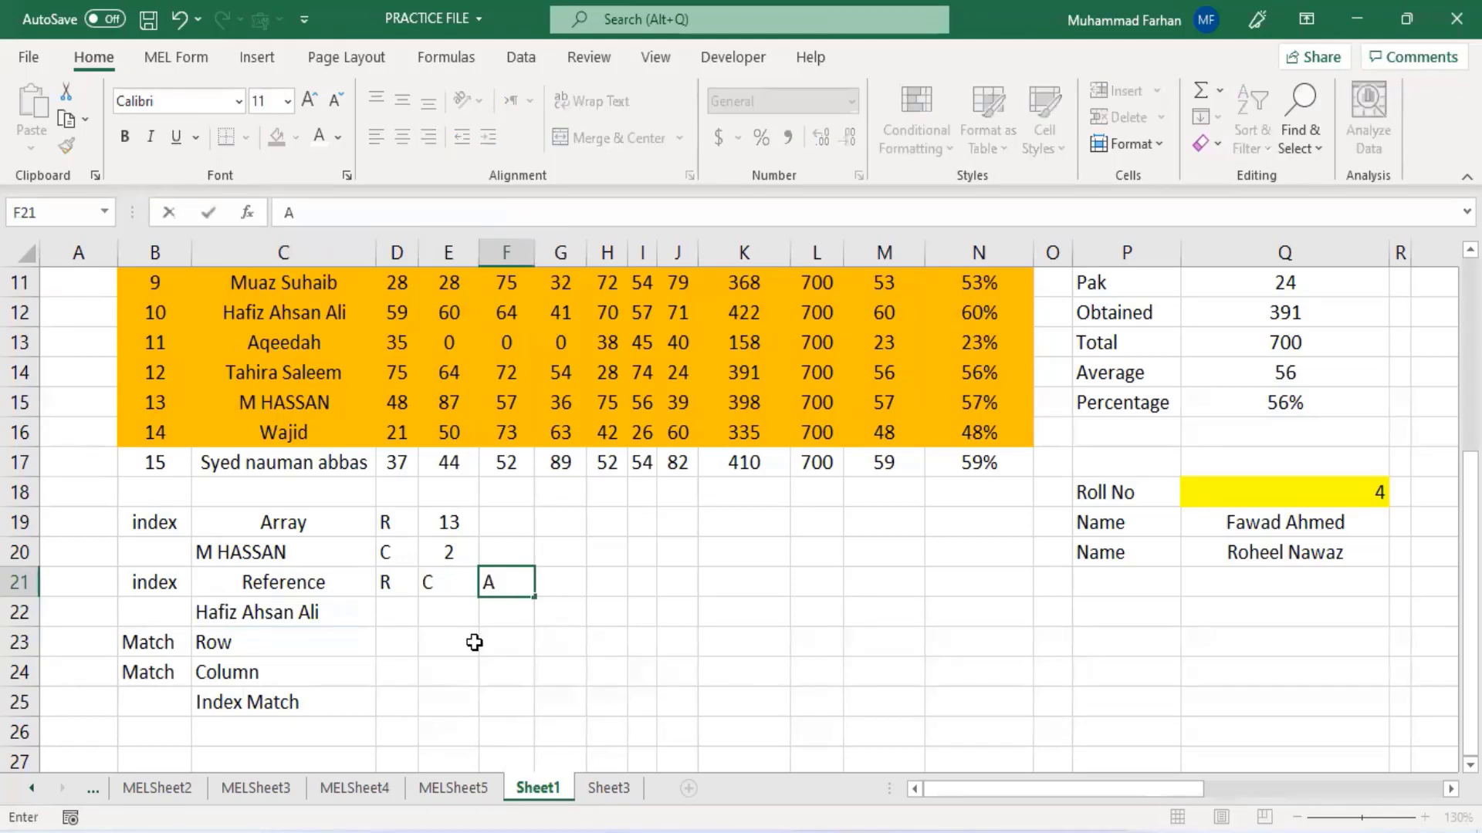
click(474, 642)
click(401, 610)
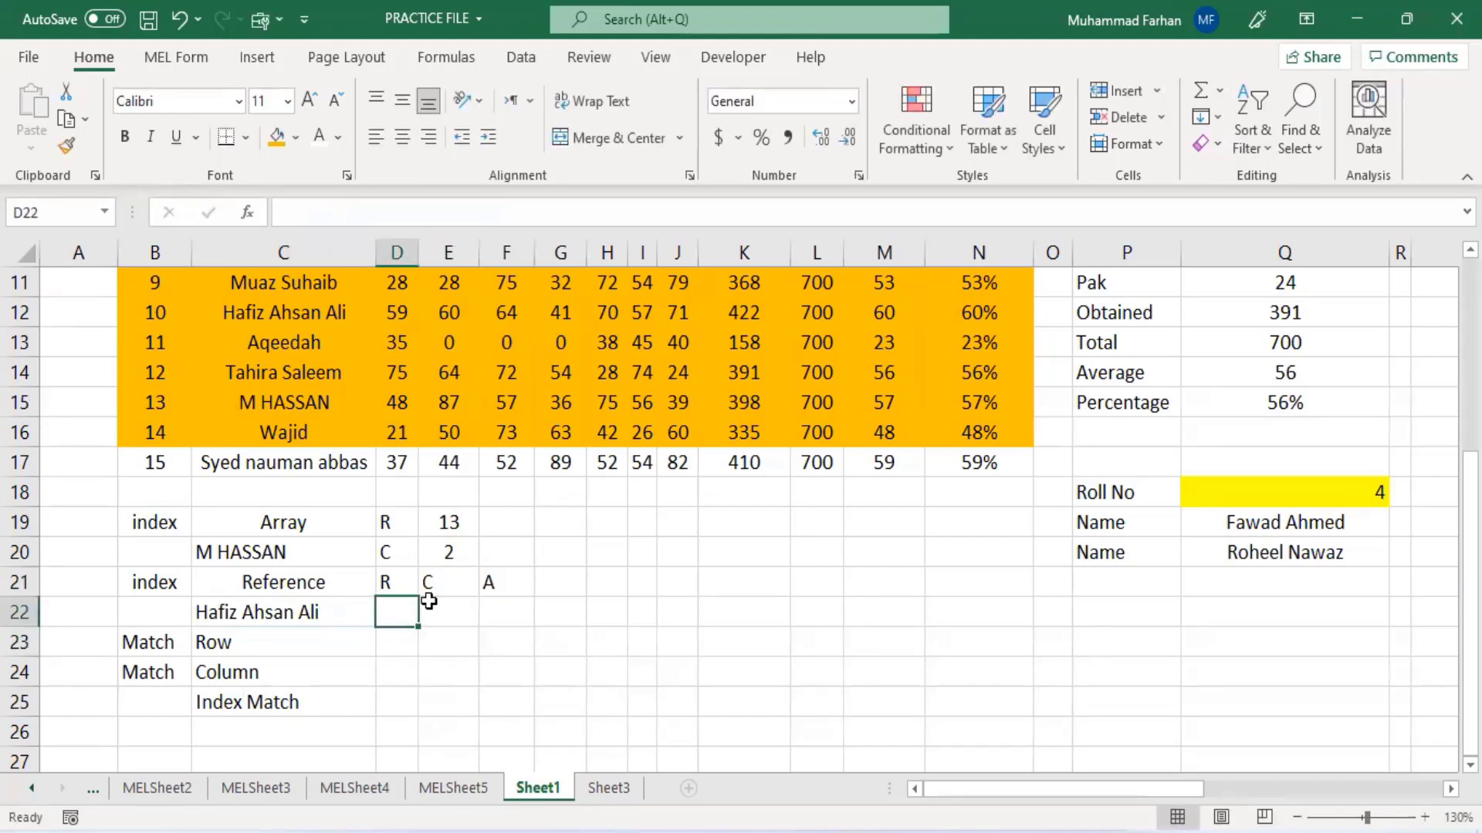
click(435, 622)
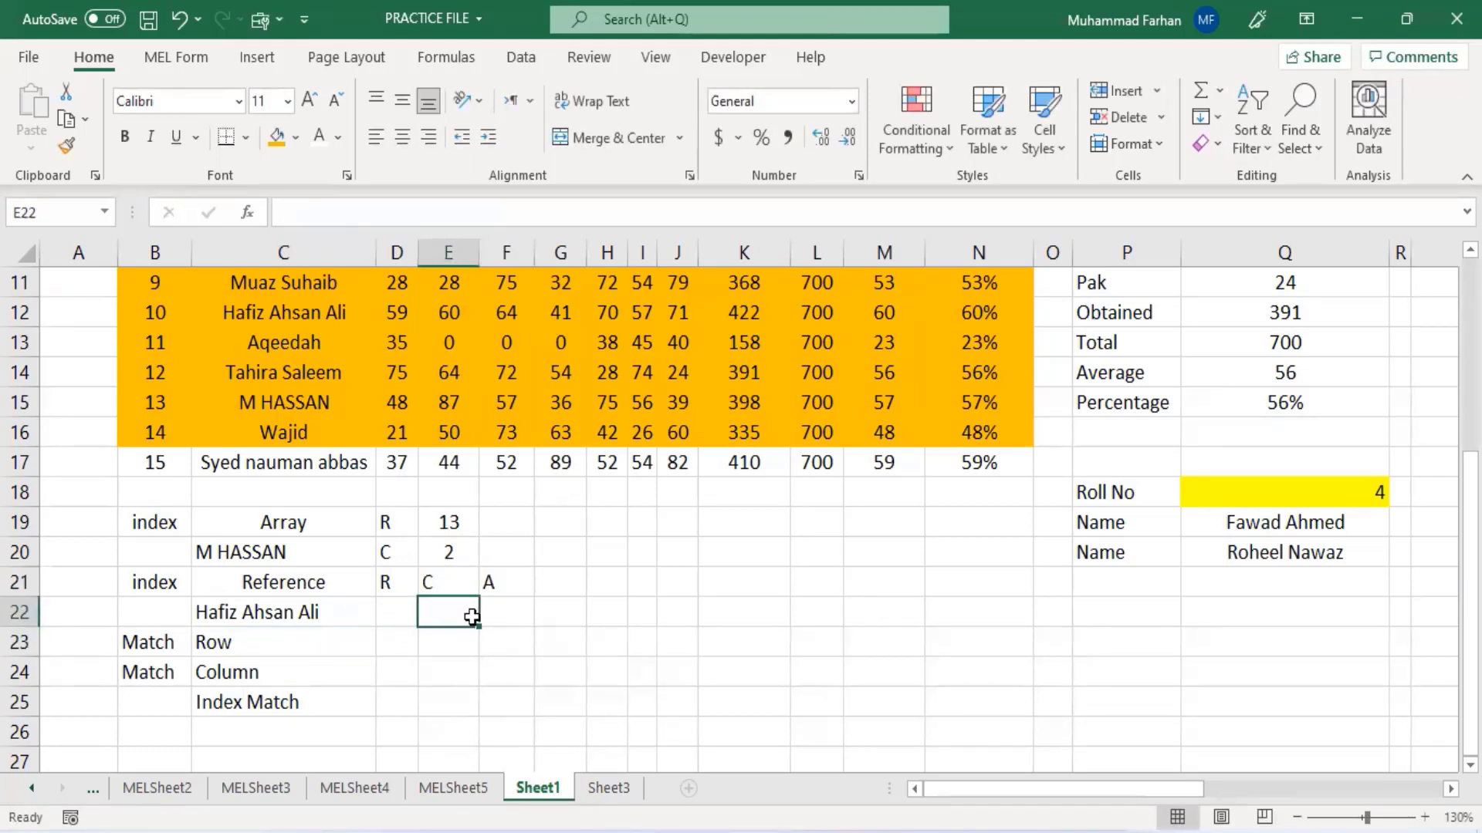
click(497, 628)
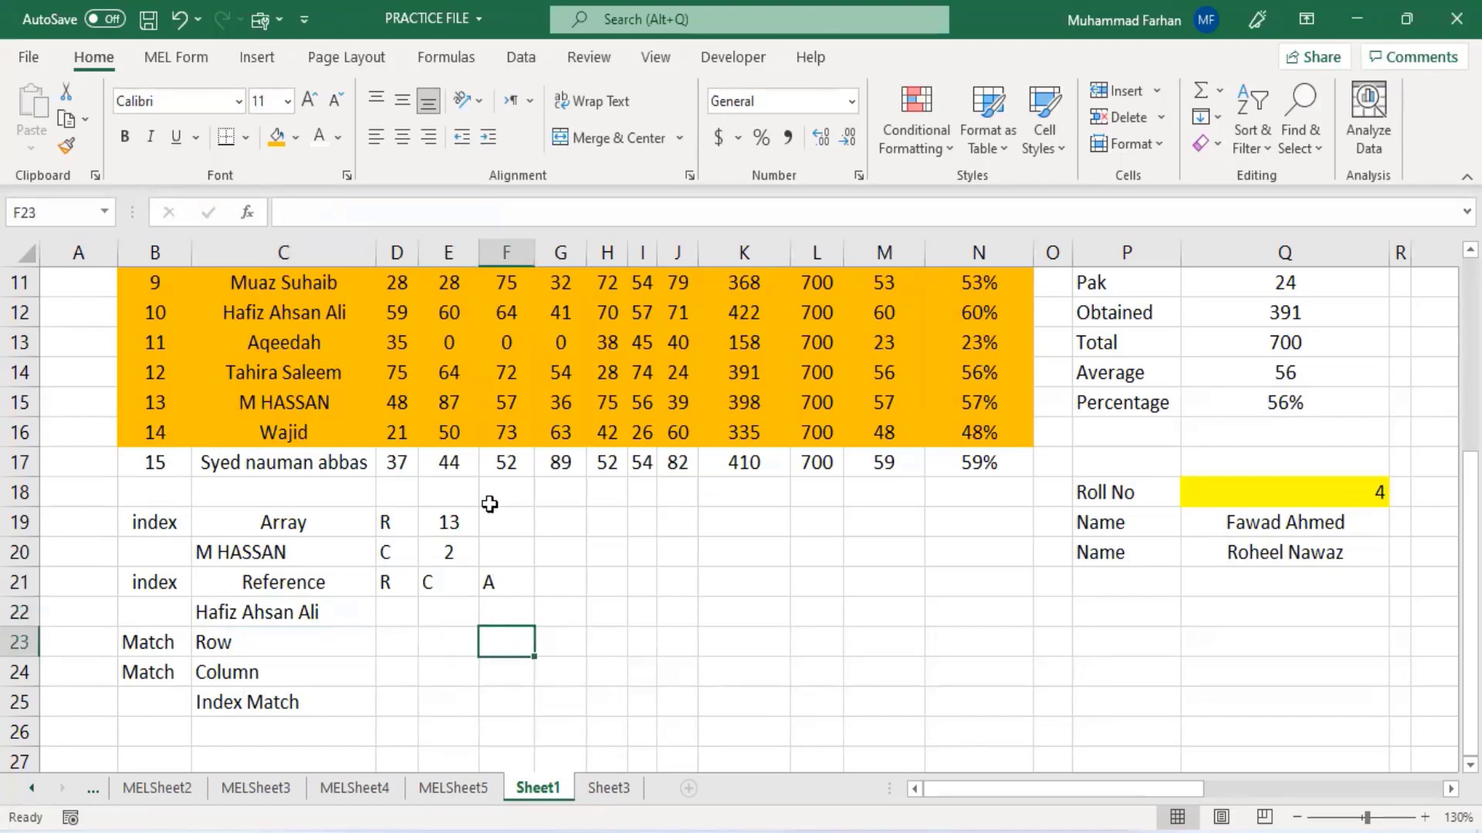
click(489, 610)
- Edit the C22 formula to read row, column and area from D22, E22 and F22: =INDEX((B3:N8,B11:N16),D22,E22,F22)
click(351, 619)
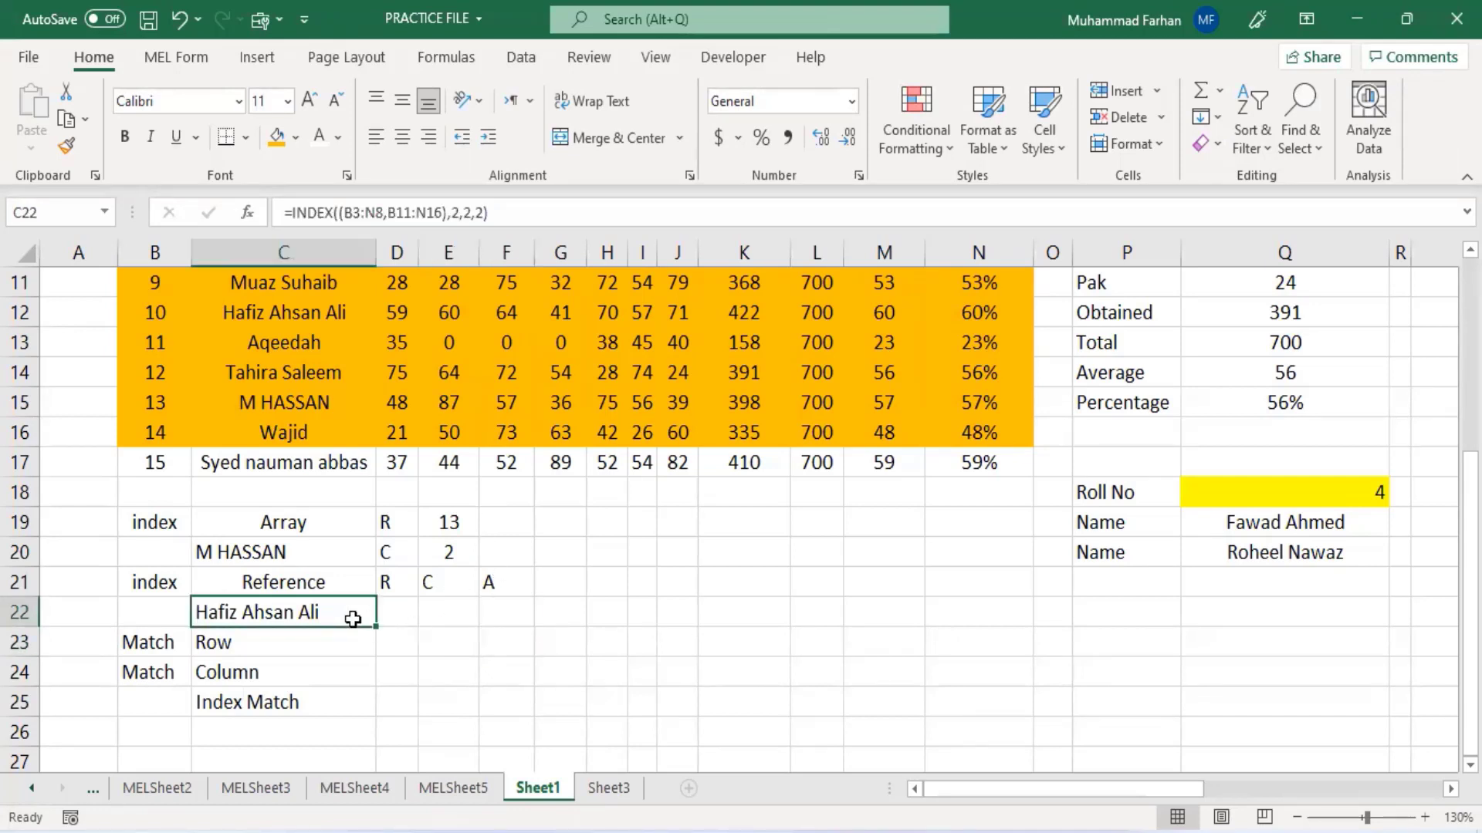
click(460, 215)
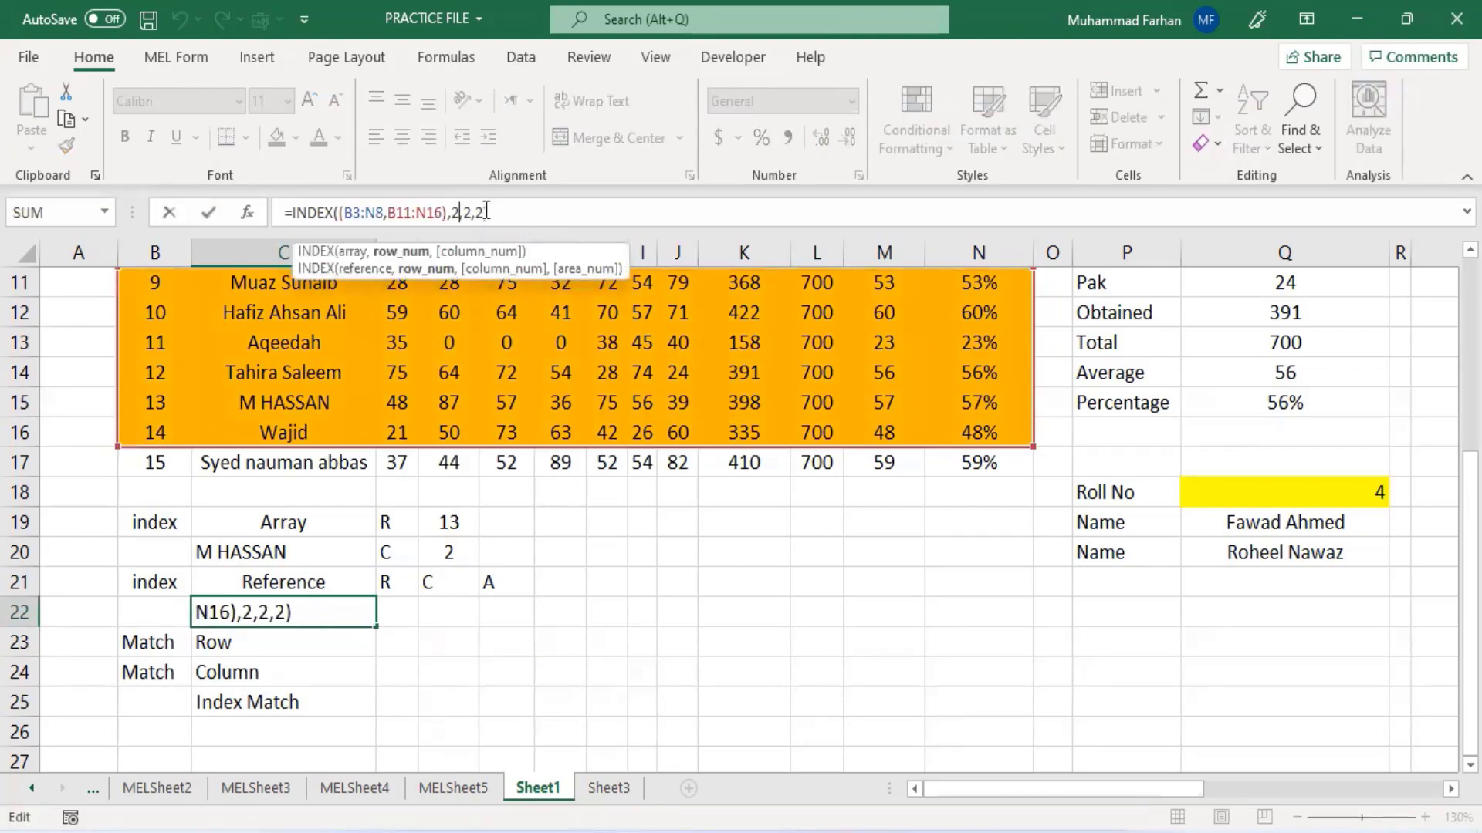
click(486, 212)
key(BackSpace)
key(BackSpace)
key(BackSpace)
key(BackSpace)
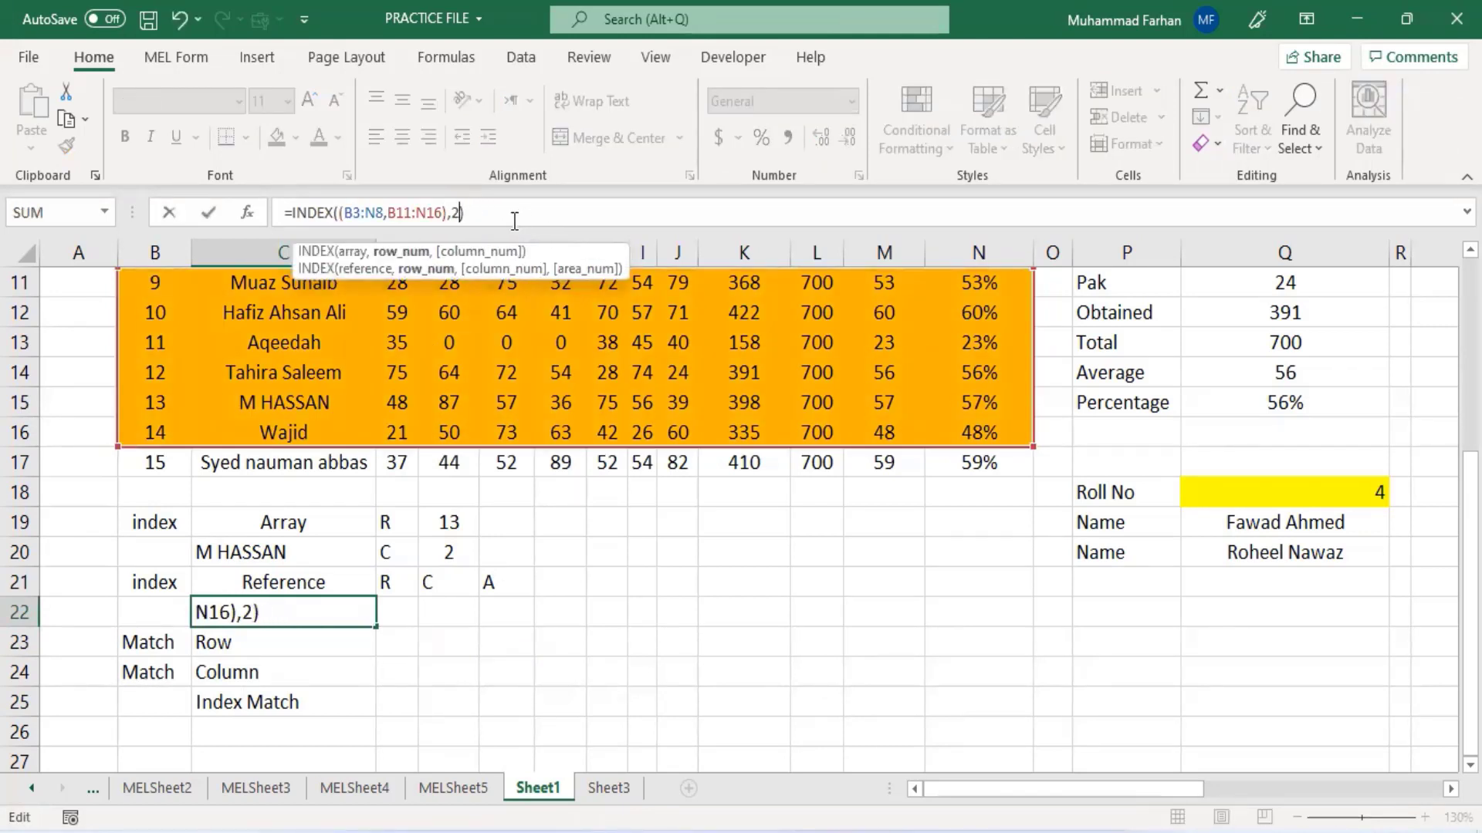
key(BackSpace)
click(405, 614)
text(,)
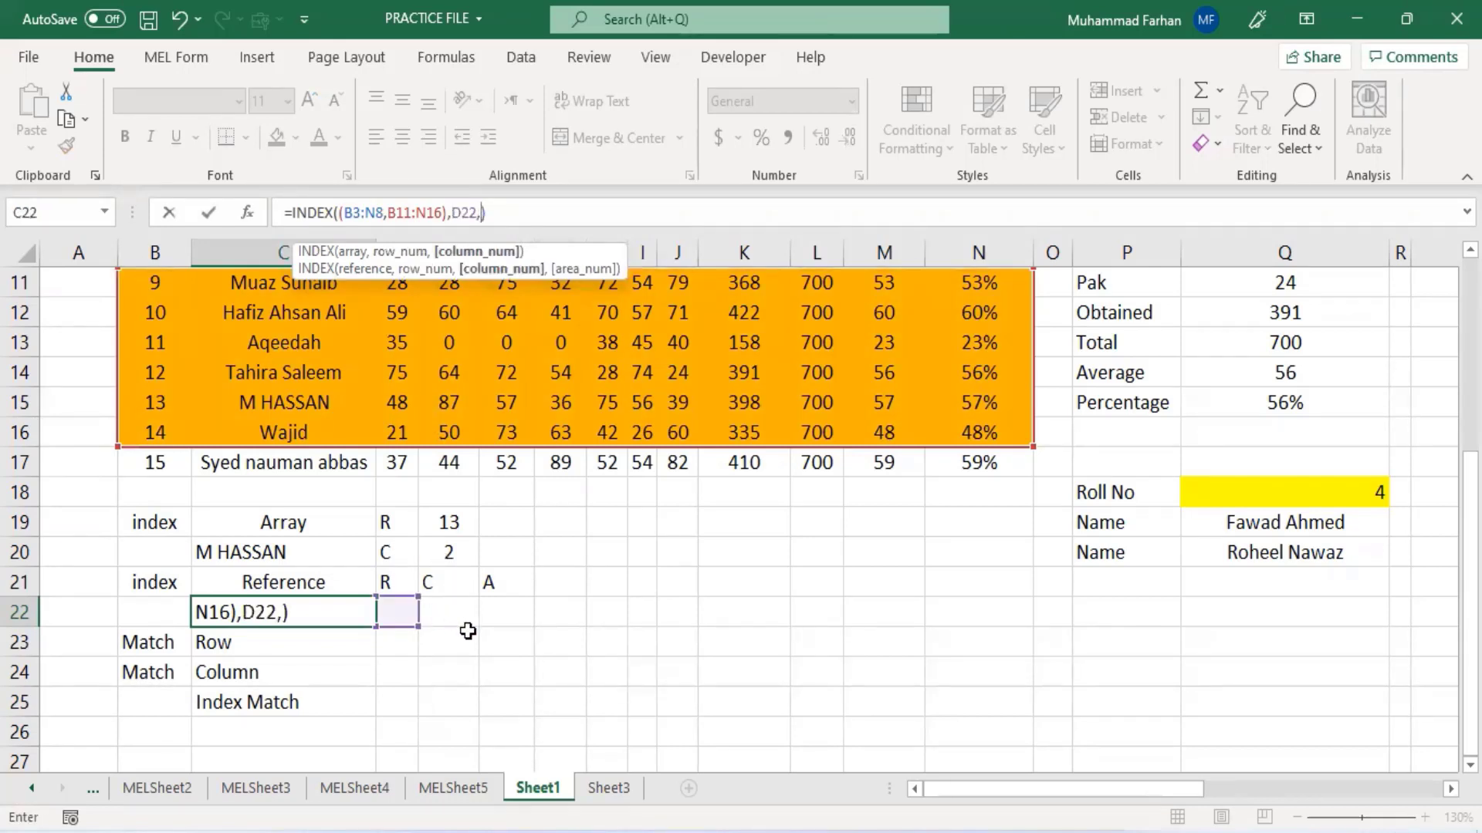
click(467, 614)
text(,)
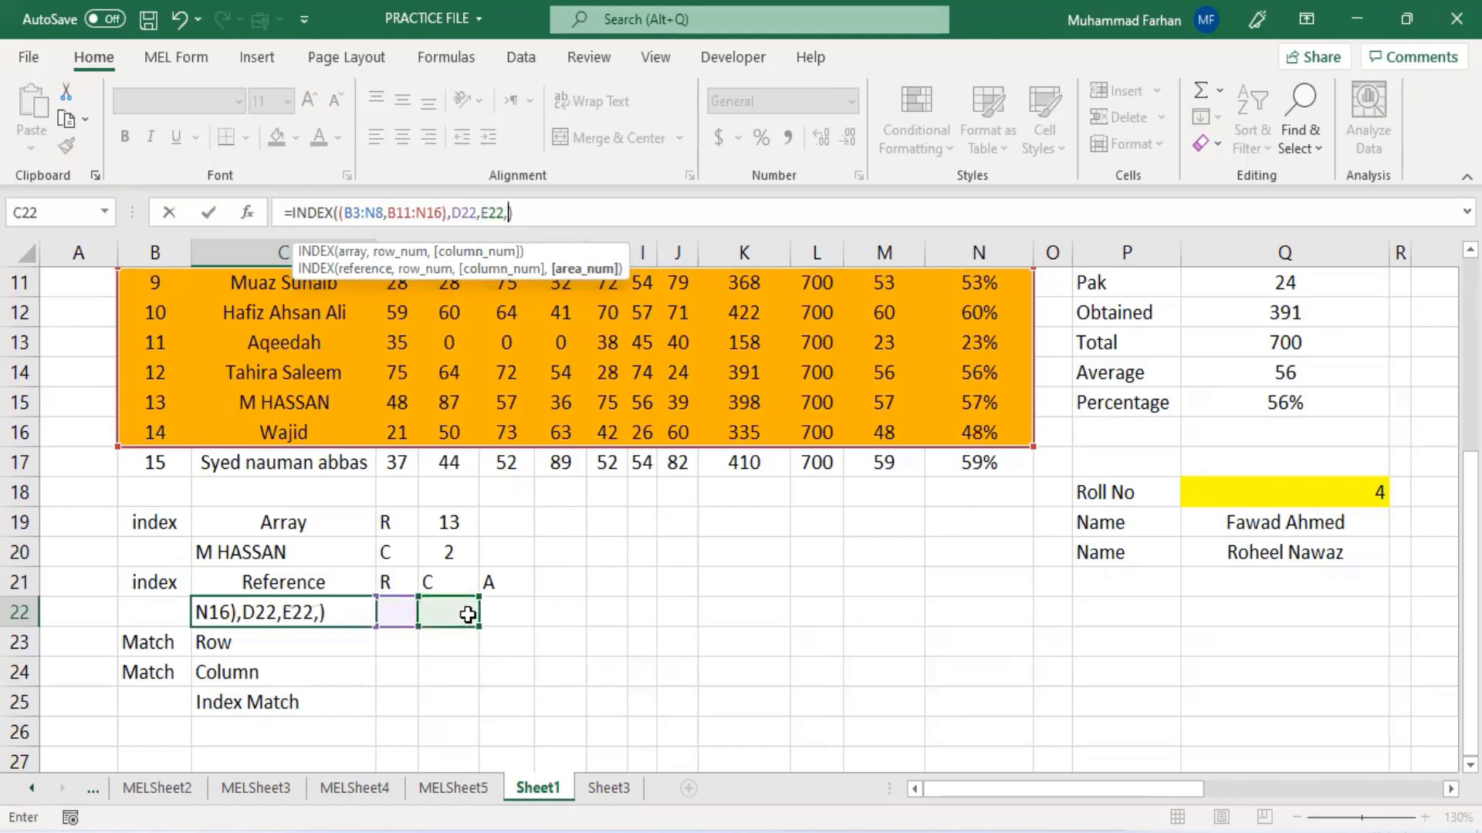
click(496, 612)
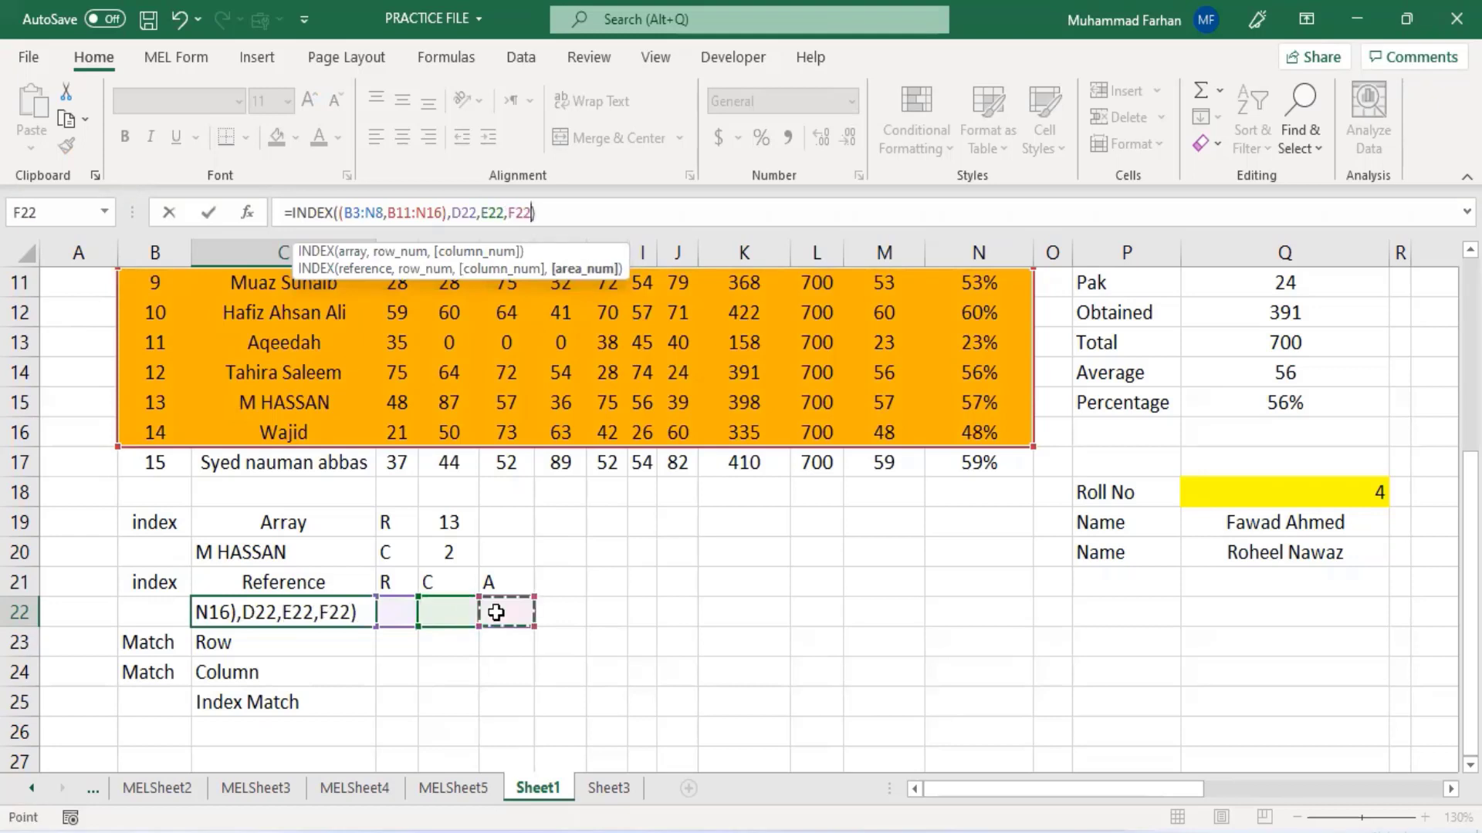
text())
key(Return)
- Enter 2, 2 and 2 as the row, column and area values in D22, E22 and F22
click(395, 618)
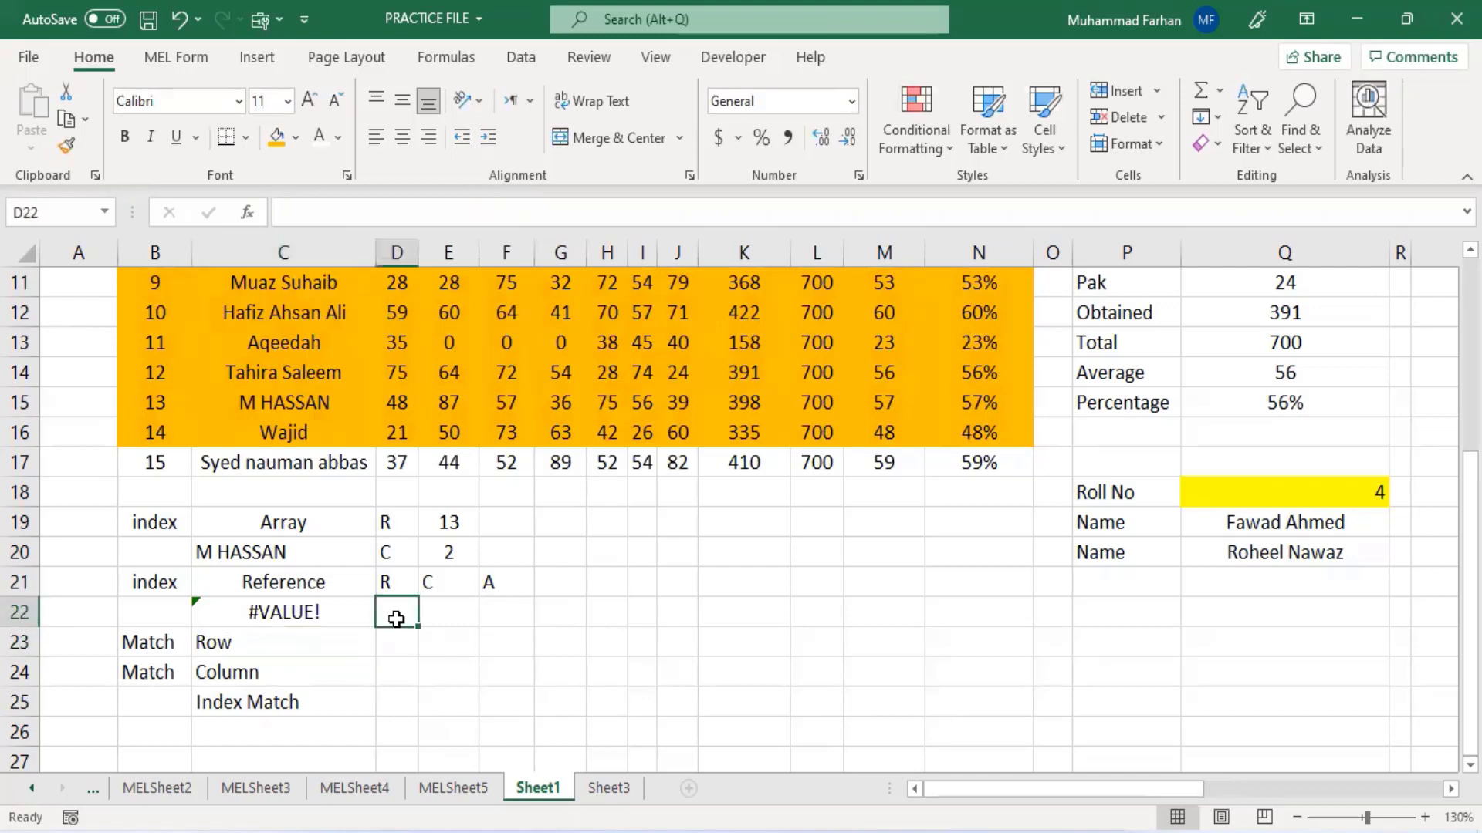
text(2)
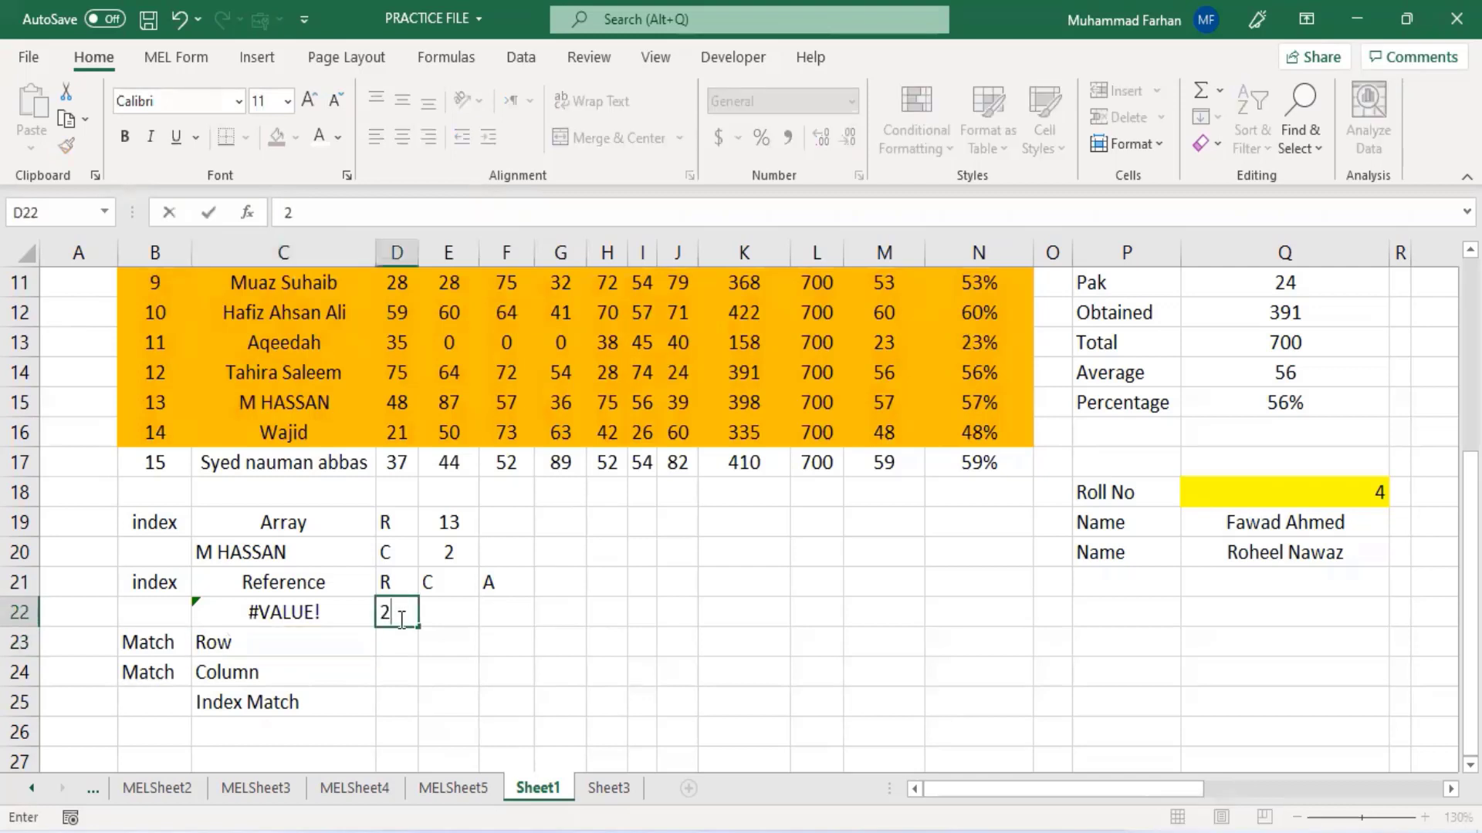
key(Tab)
text(2)
key(Tab)
text(2)
key(ctrl+Return)
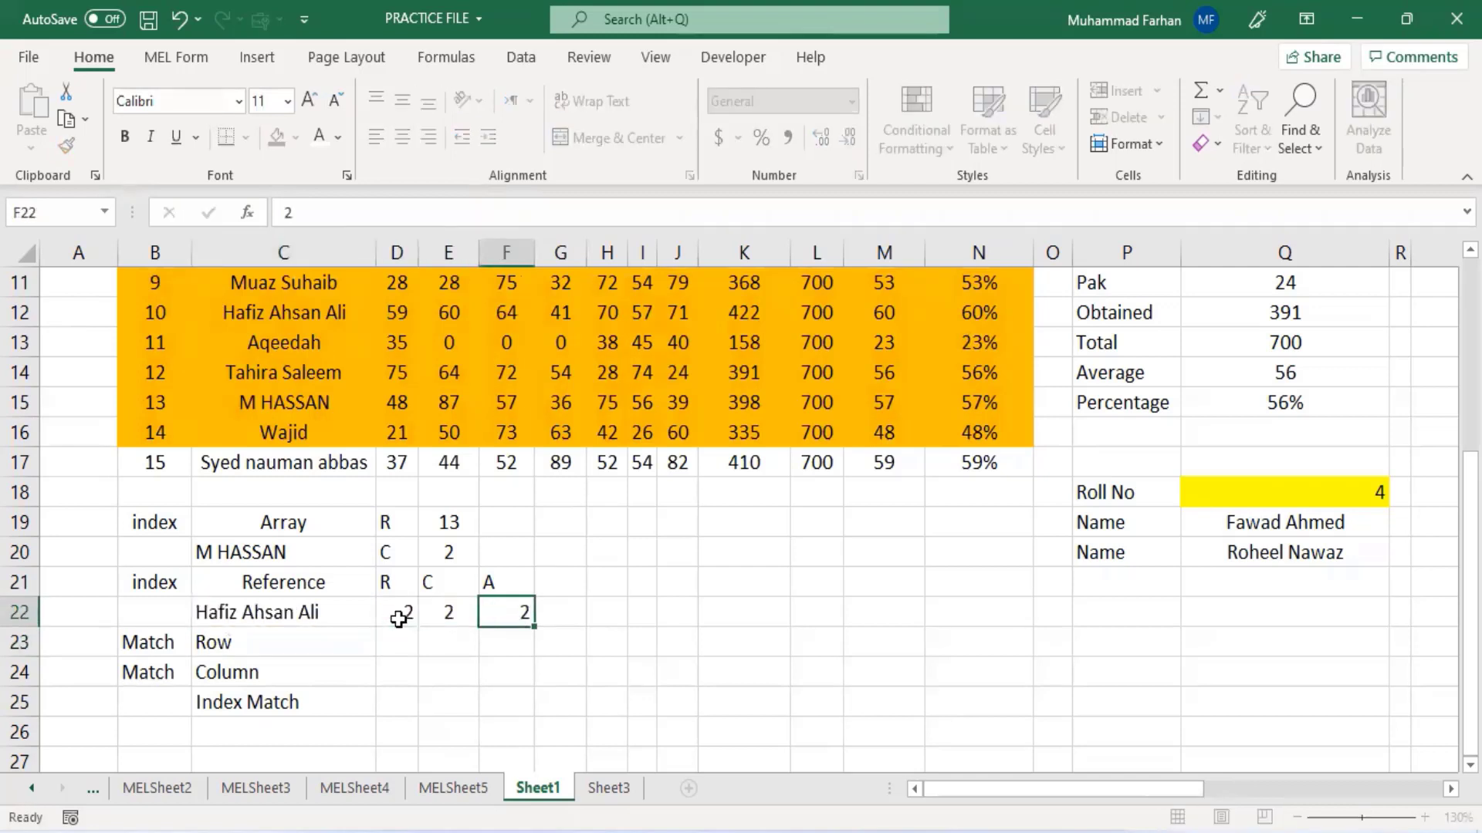
key(Return)
- Set the area number in F22 to 1
scroll(299, 645, up, 1)
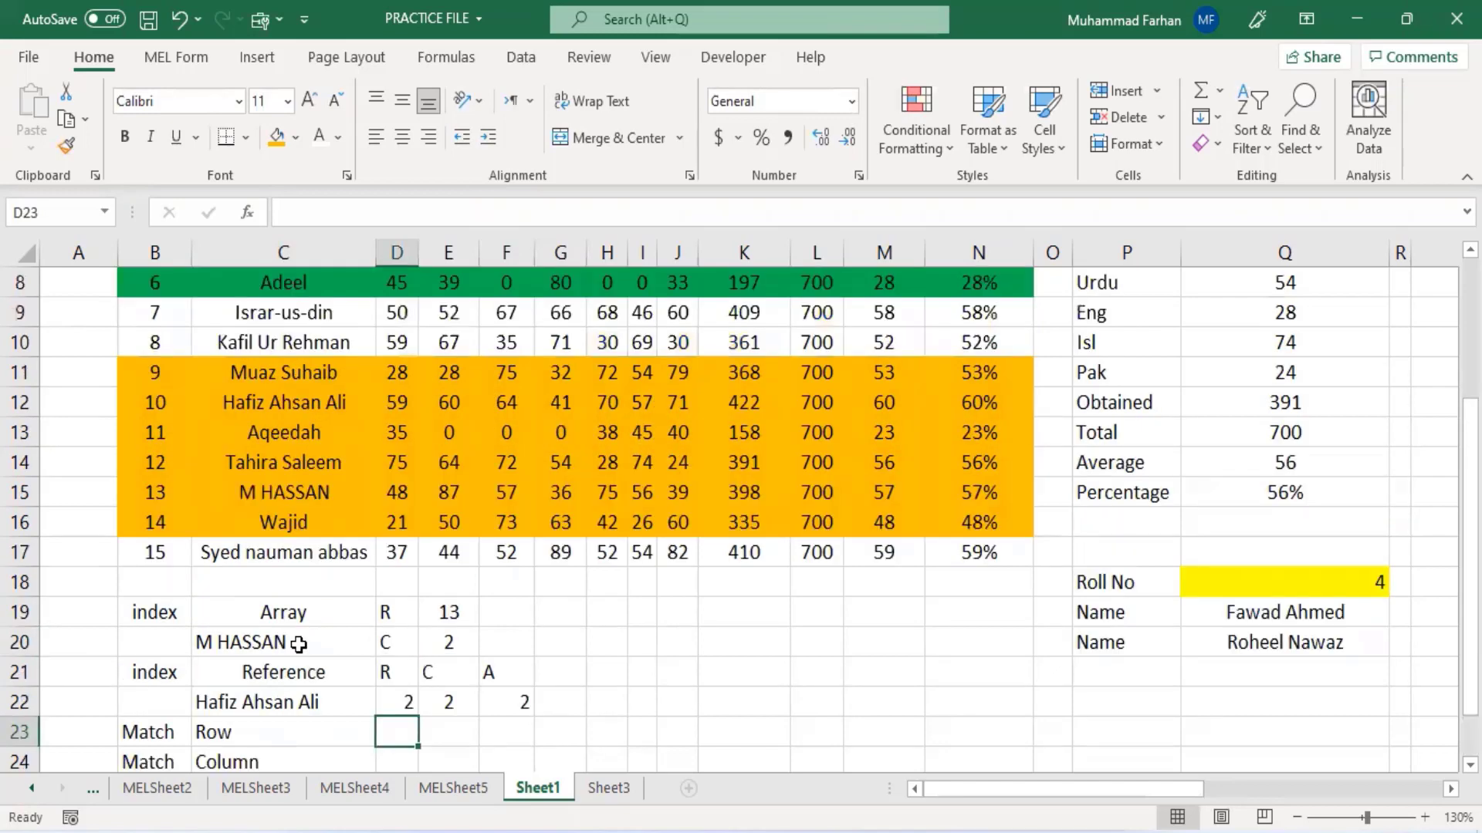
scroll(317, 498, up, 2)
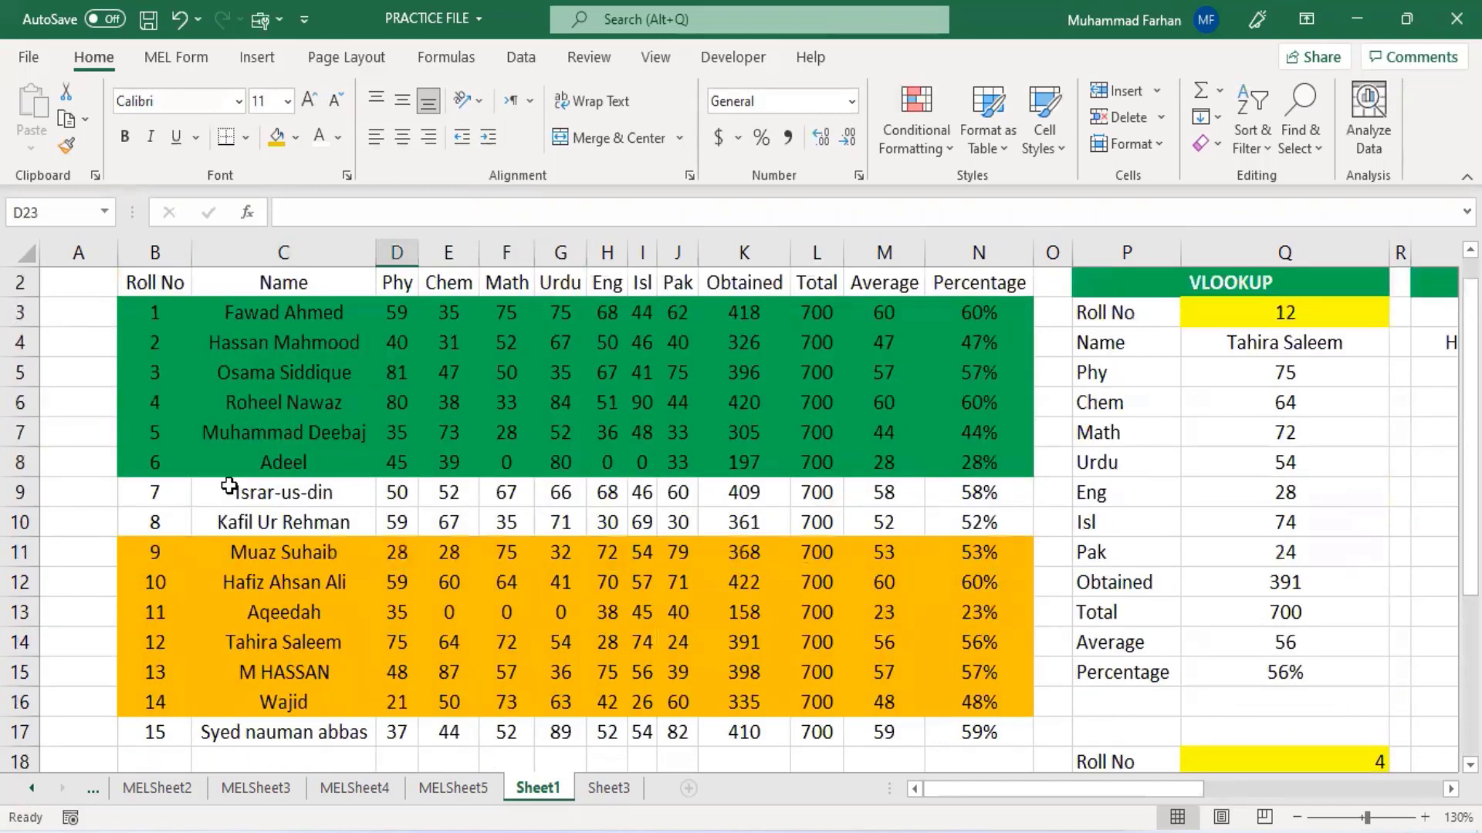
click(260, 588)
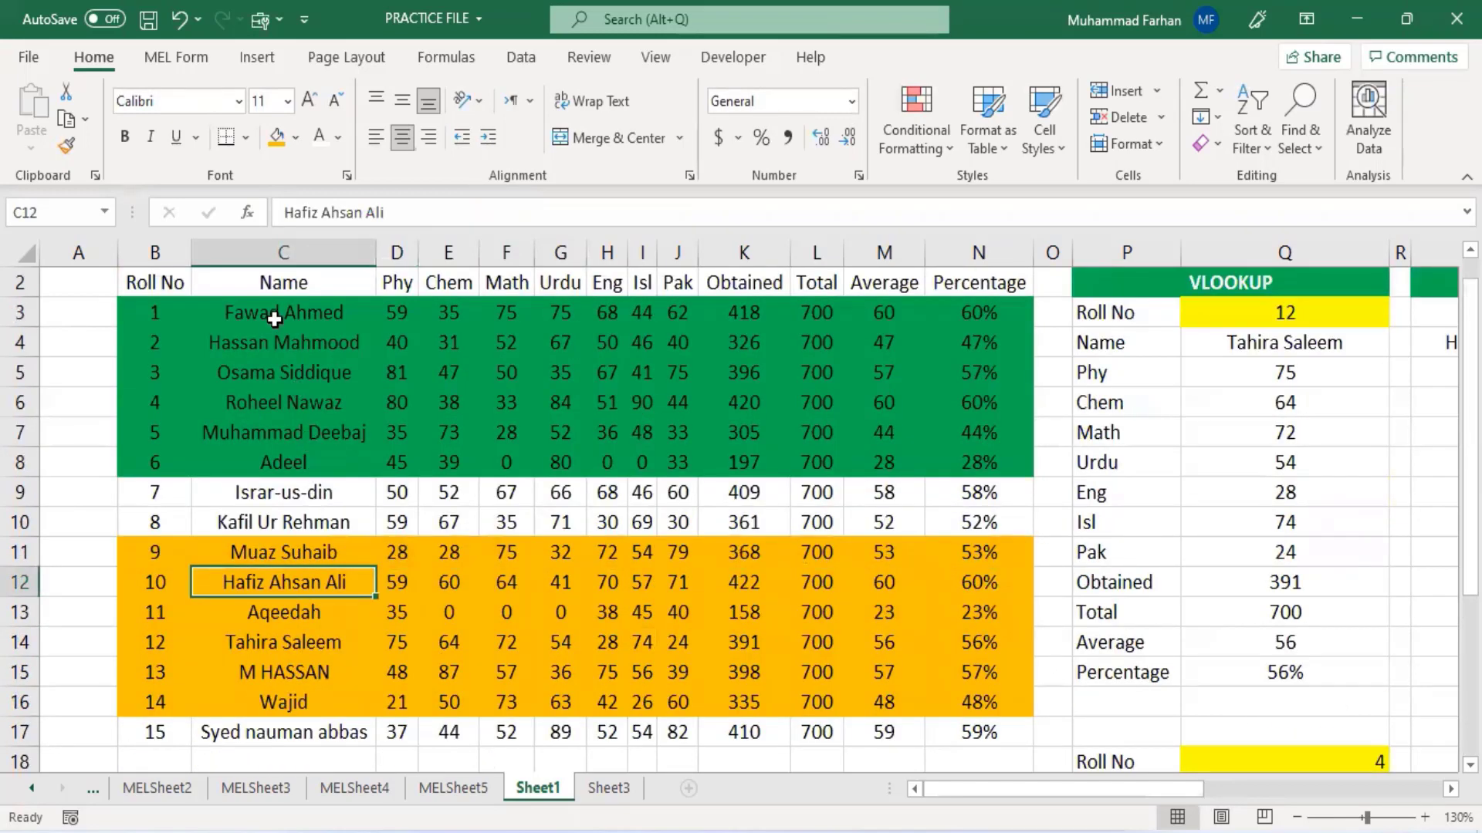
click(279, 342)
scroll(364, 437, down, 4)
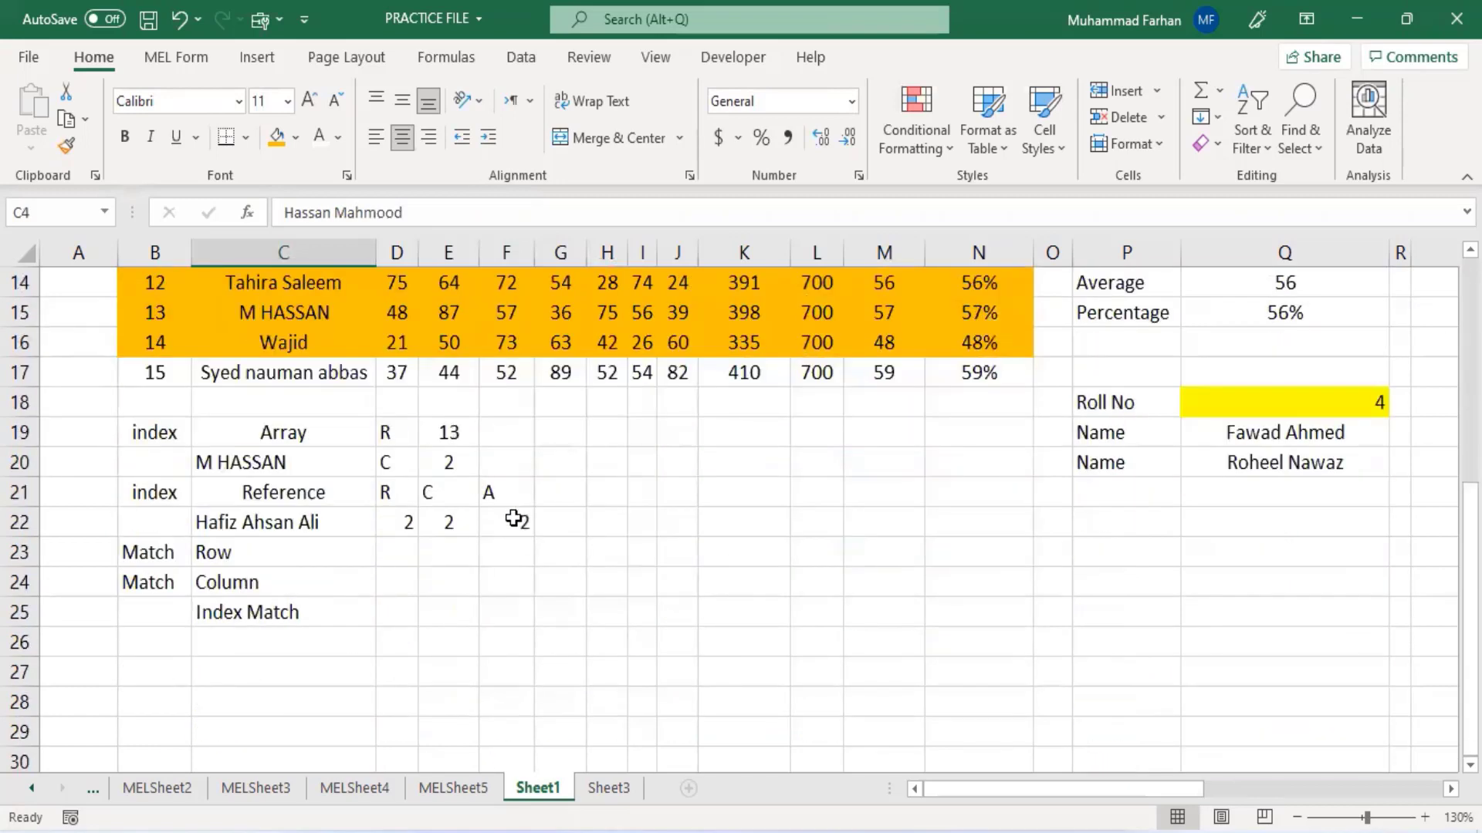
click(513, 518)
text(1)
key(Return)
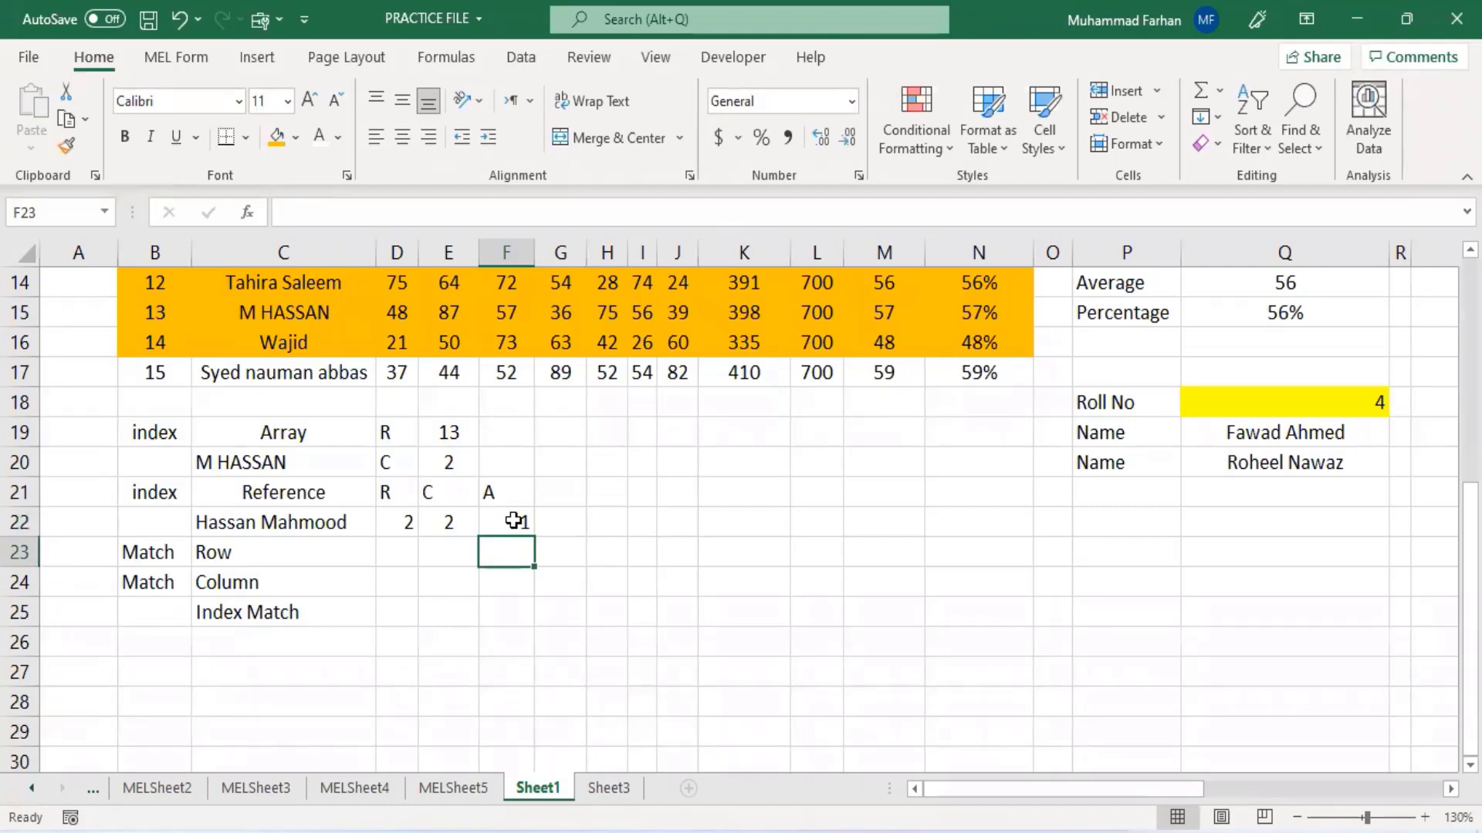
- Set the row number in D22 to 6
click(402, 517)
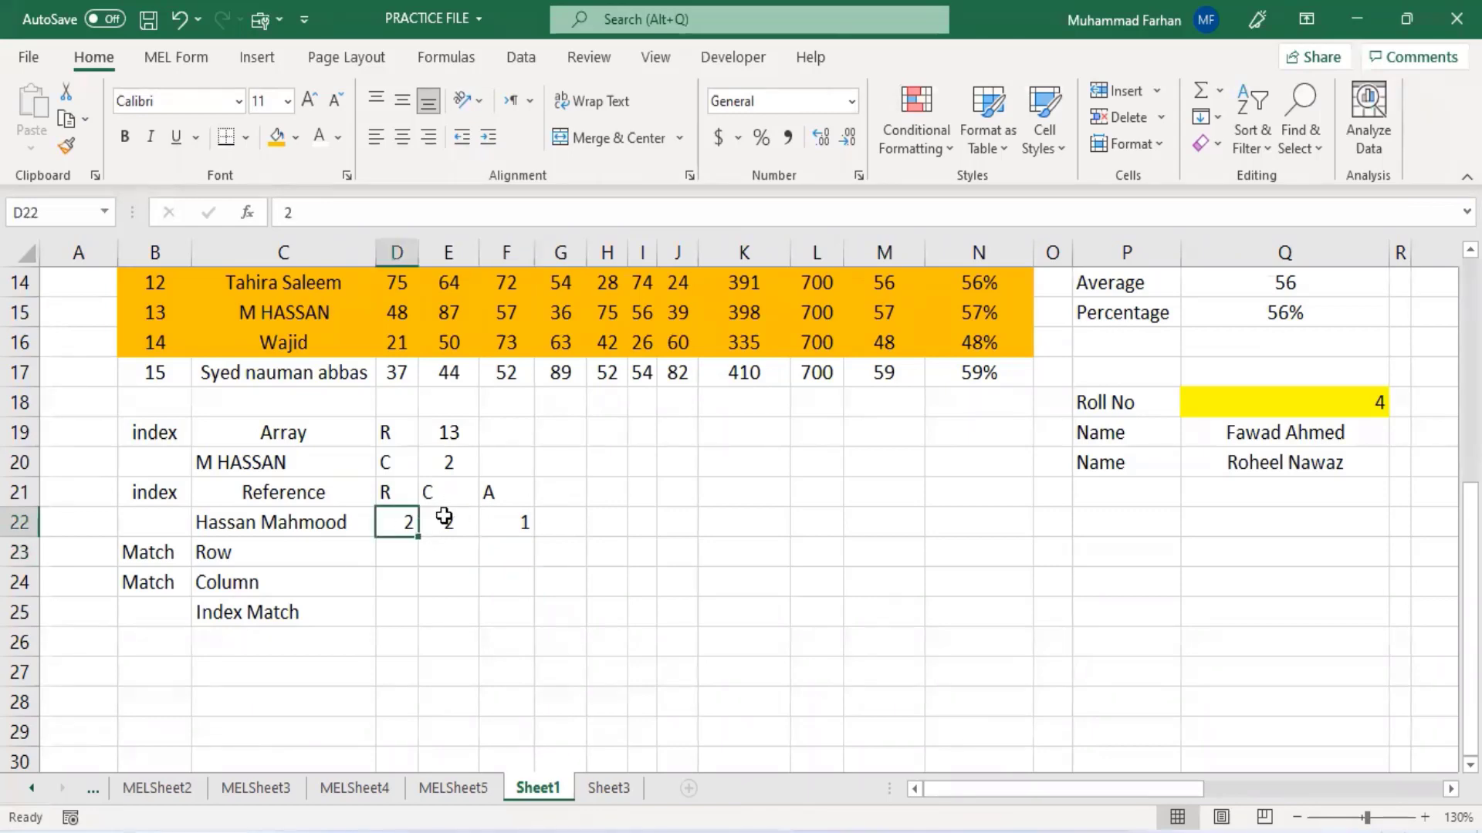
click(445, 519)
click(517, 520)
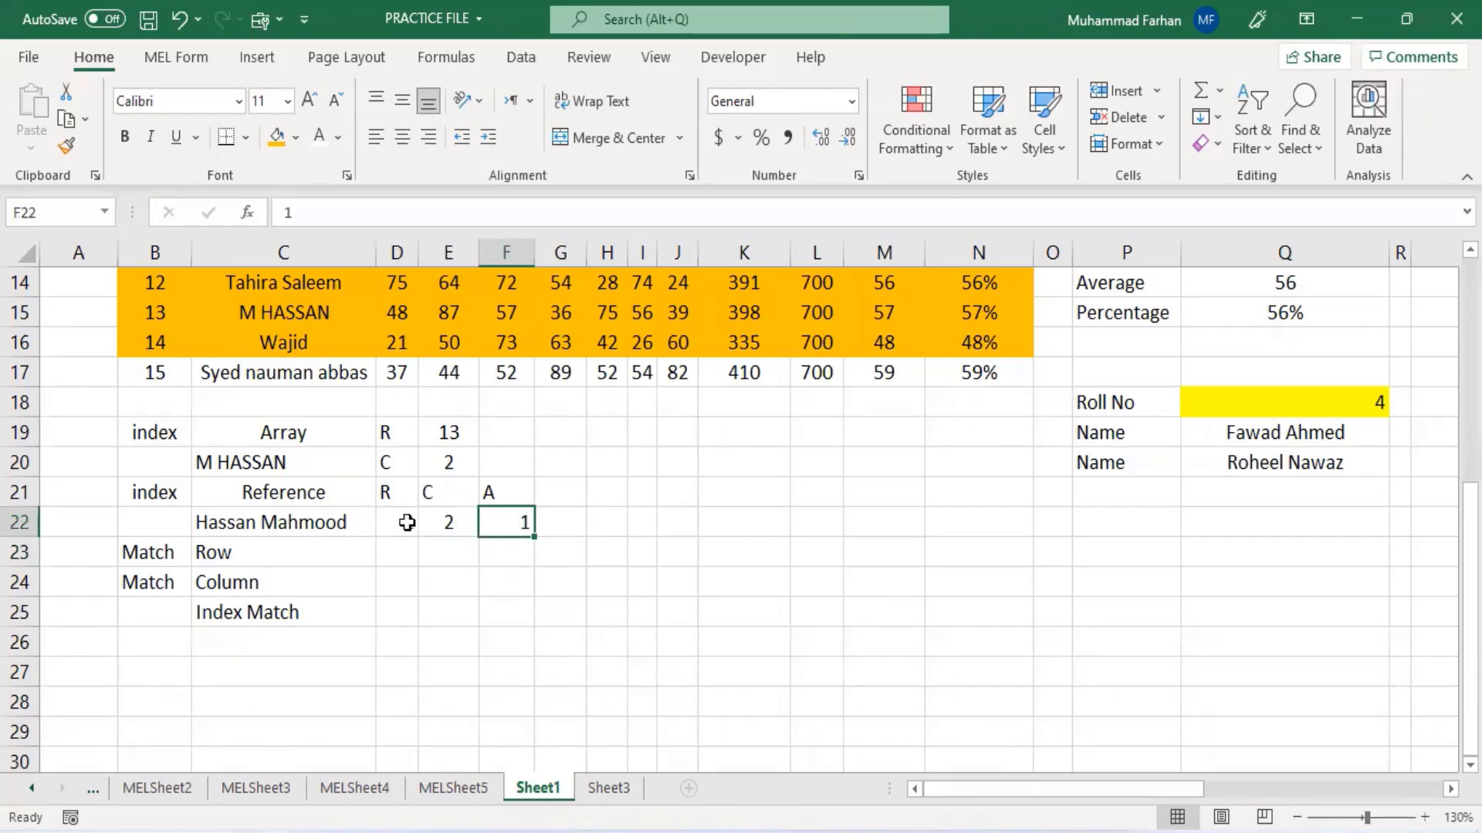
click(406, 520)
scroll(403, 495, up, 1)
scroll(387, 605, up, 1)
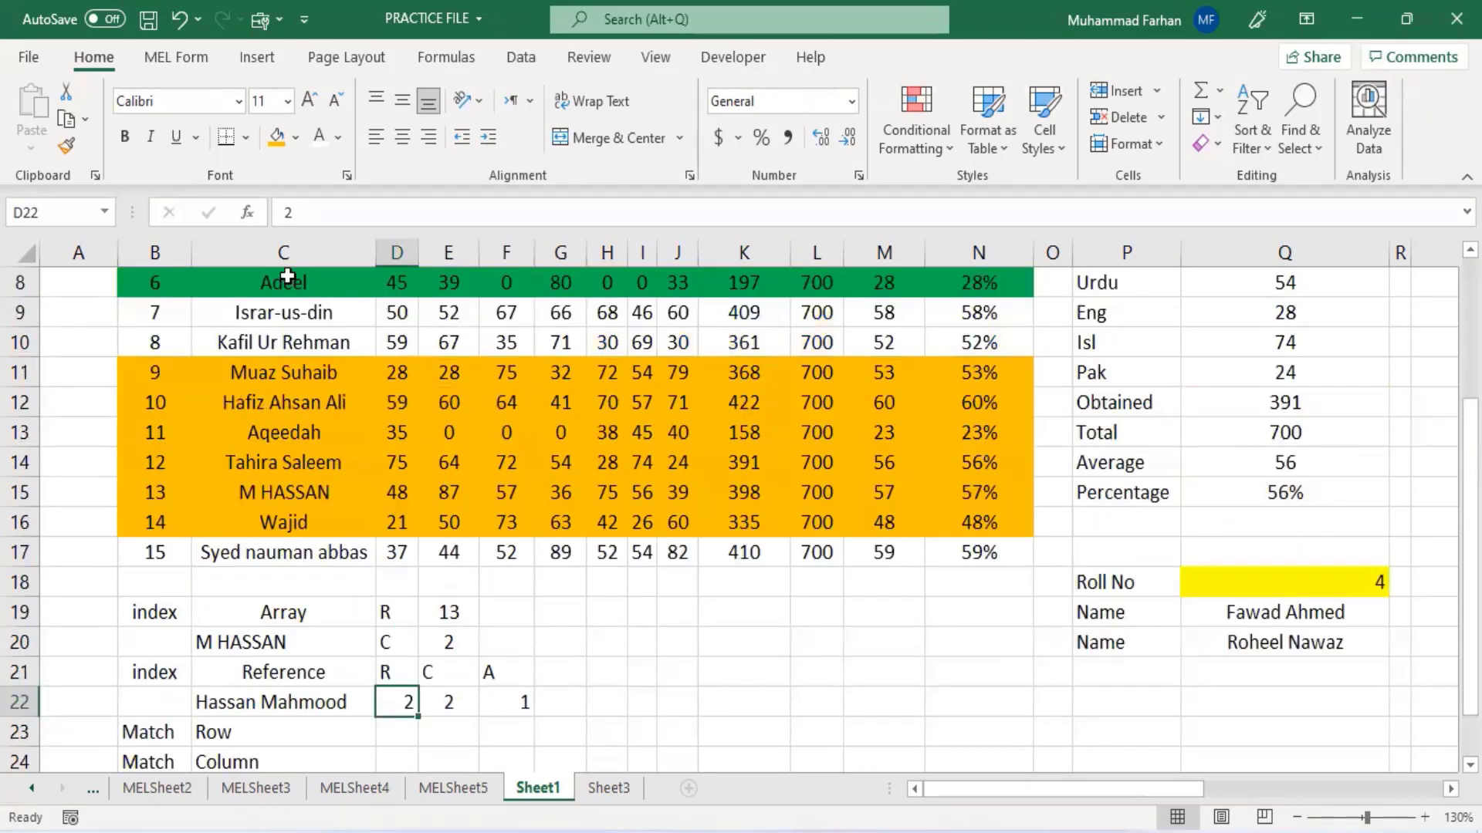
scroll(230, 494, up, 1)
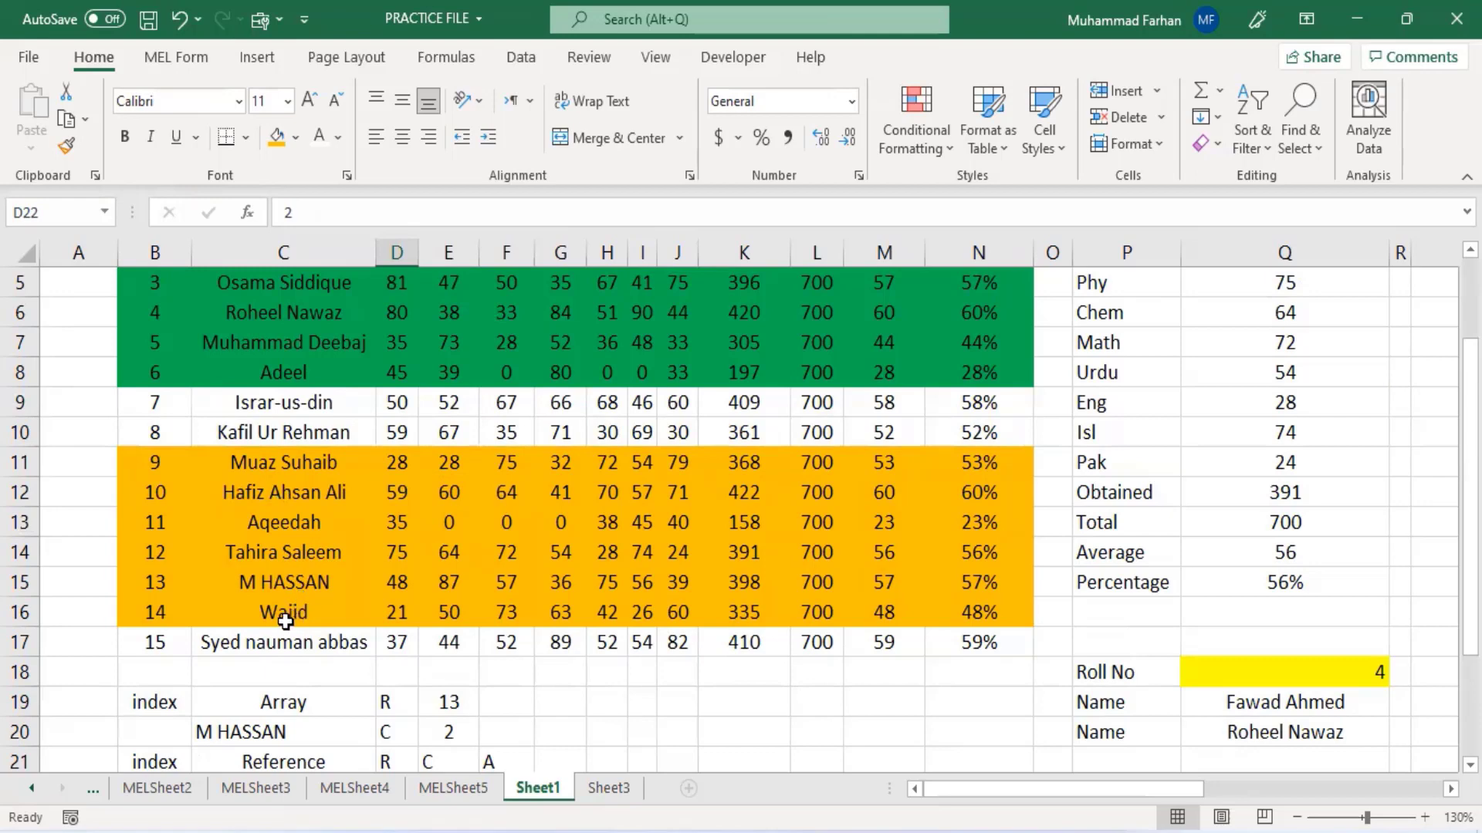
scroll(307, 589, up, 2)
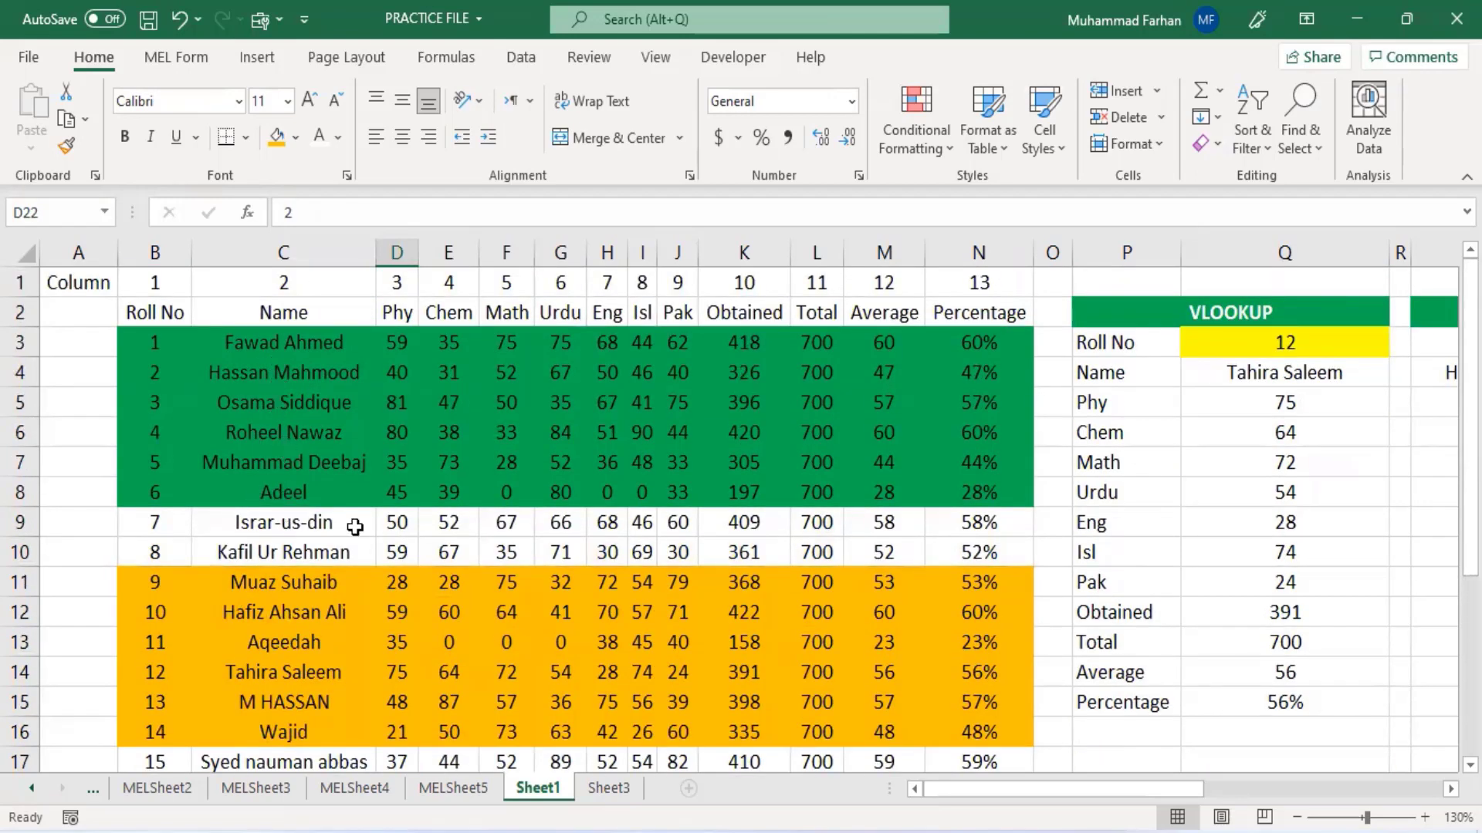
scroll(378, 514, down, 5)
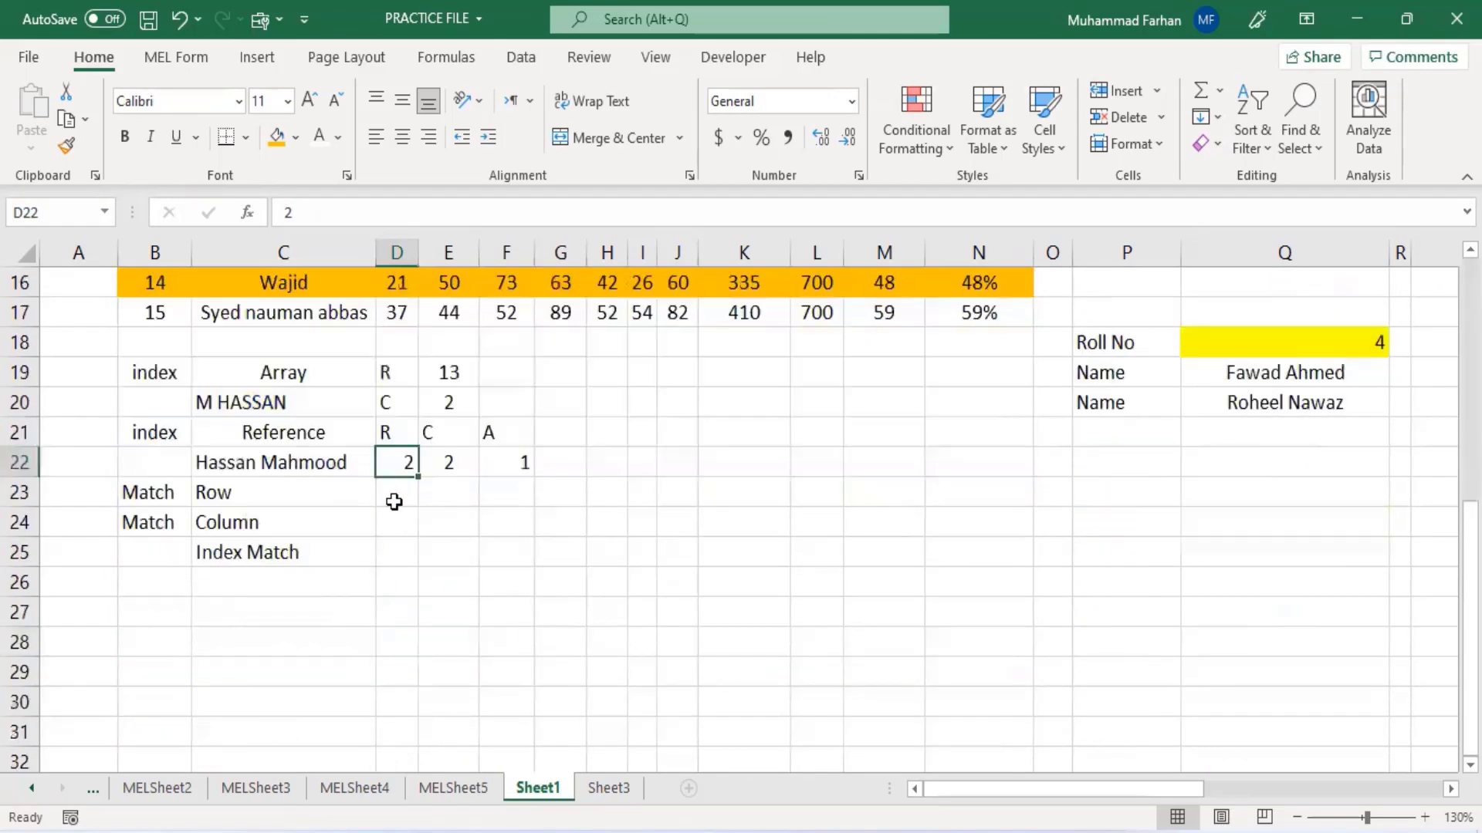
text(6)
click(431, 467)
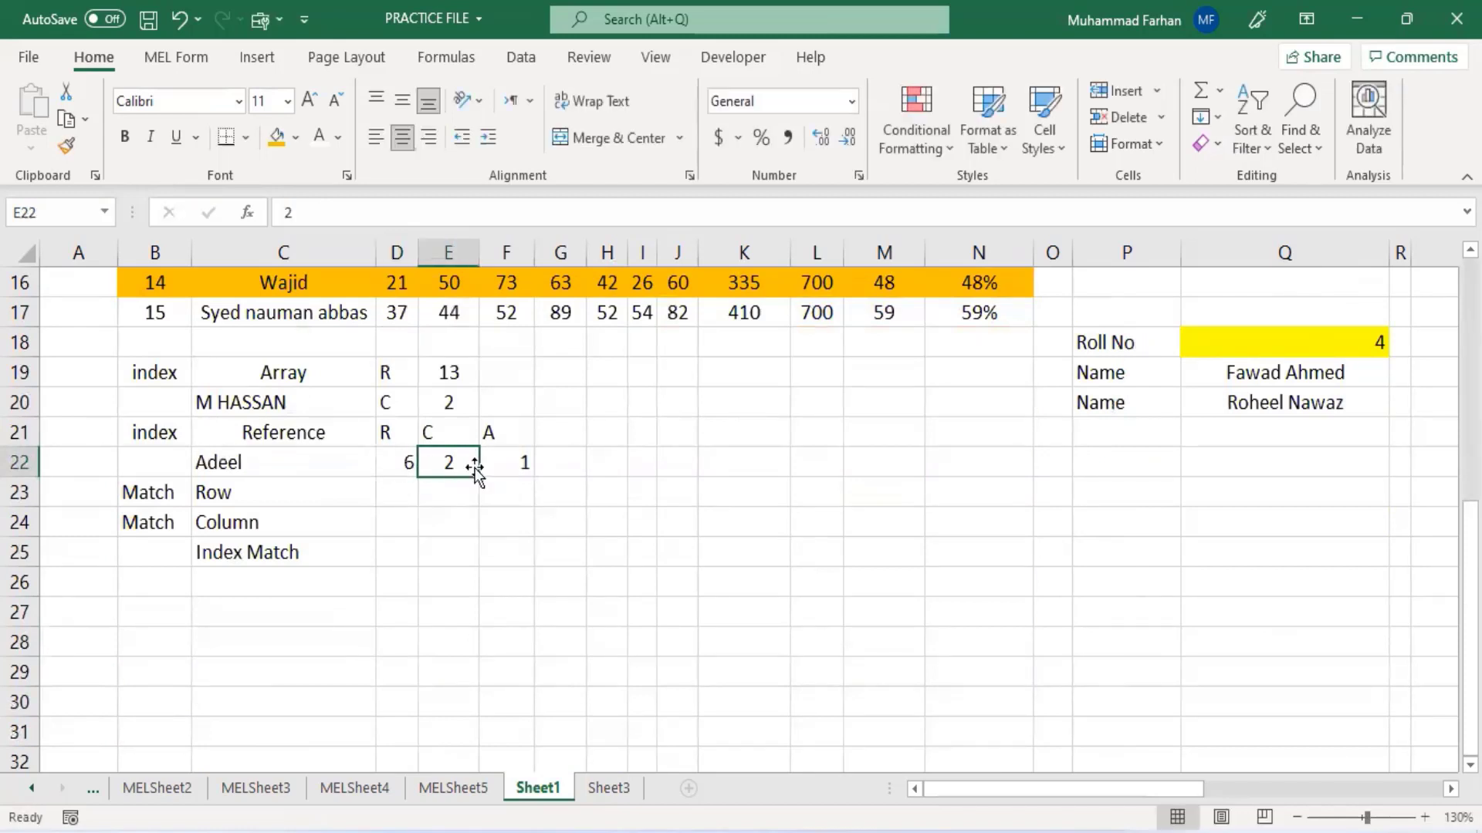
- Set the area number in F22 to 2
click(513, 467)
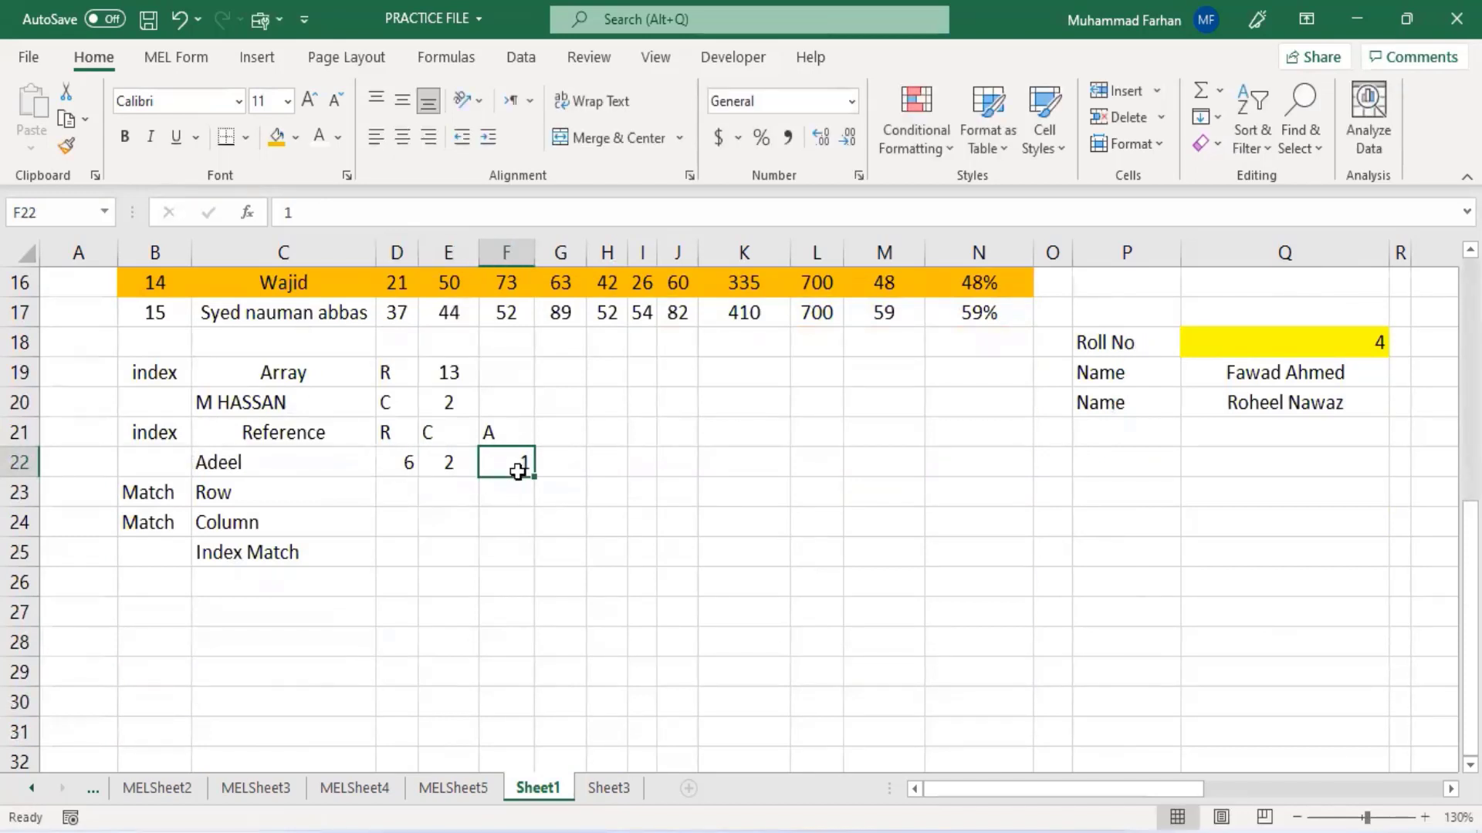
text(2)
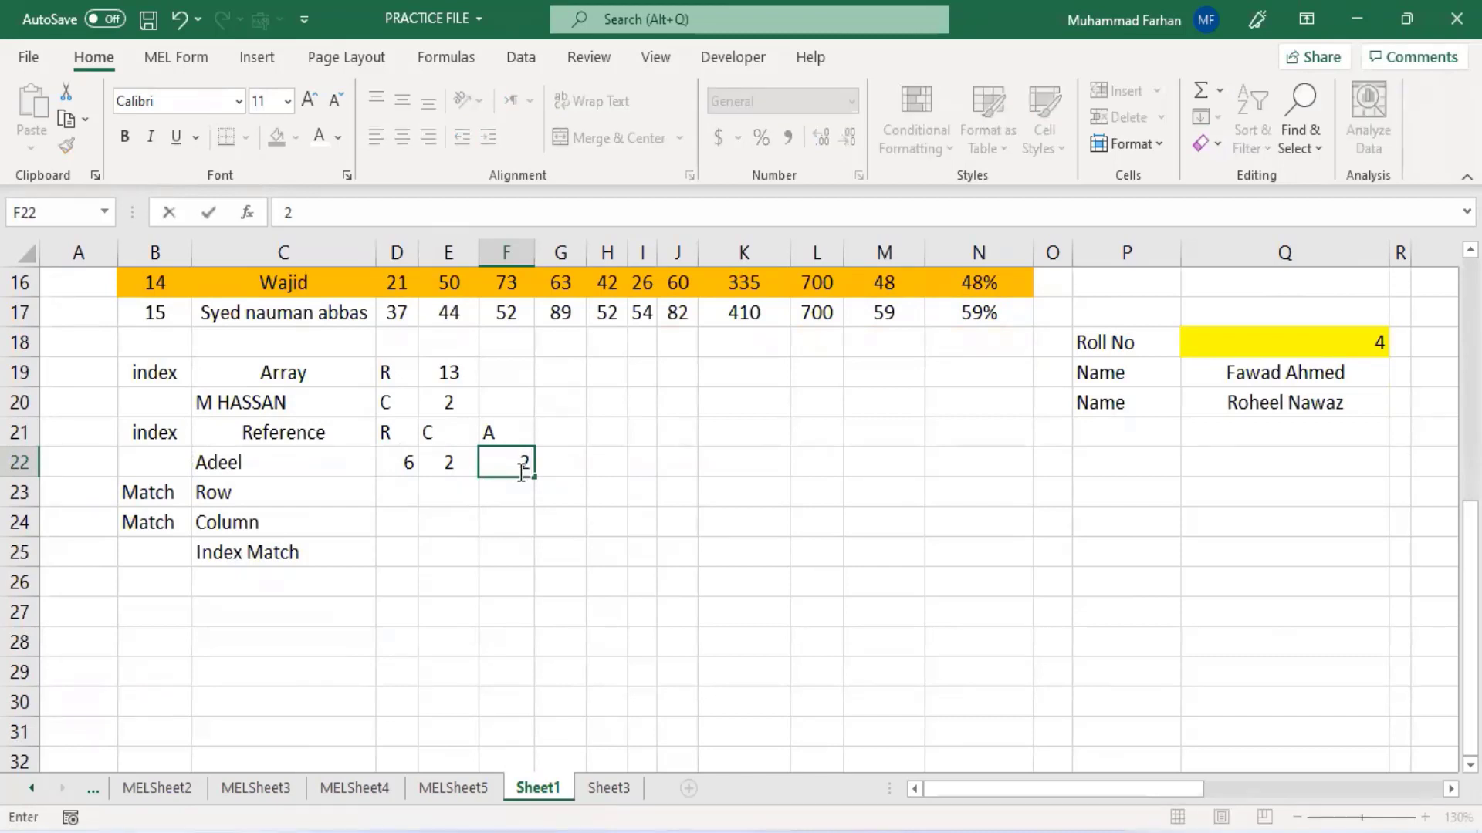
key(Return)
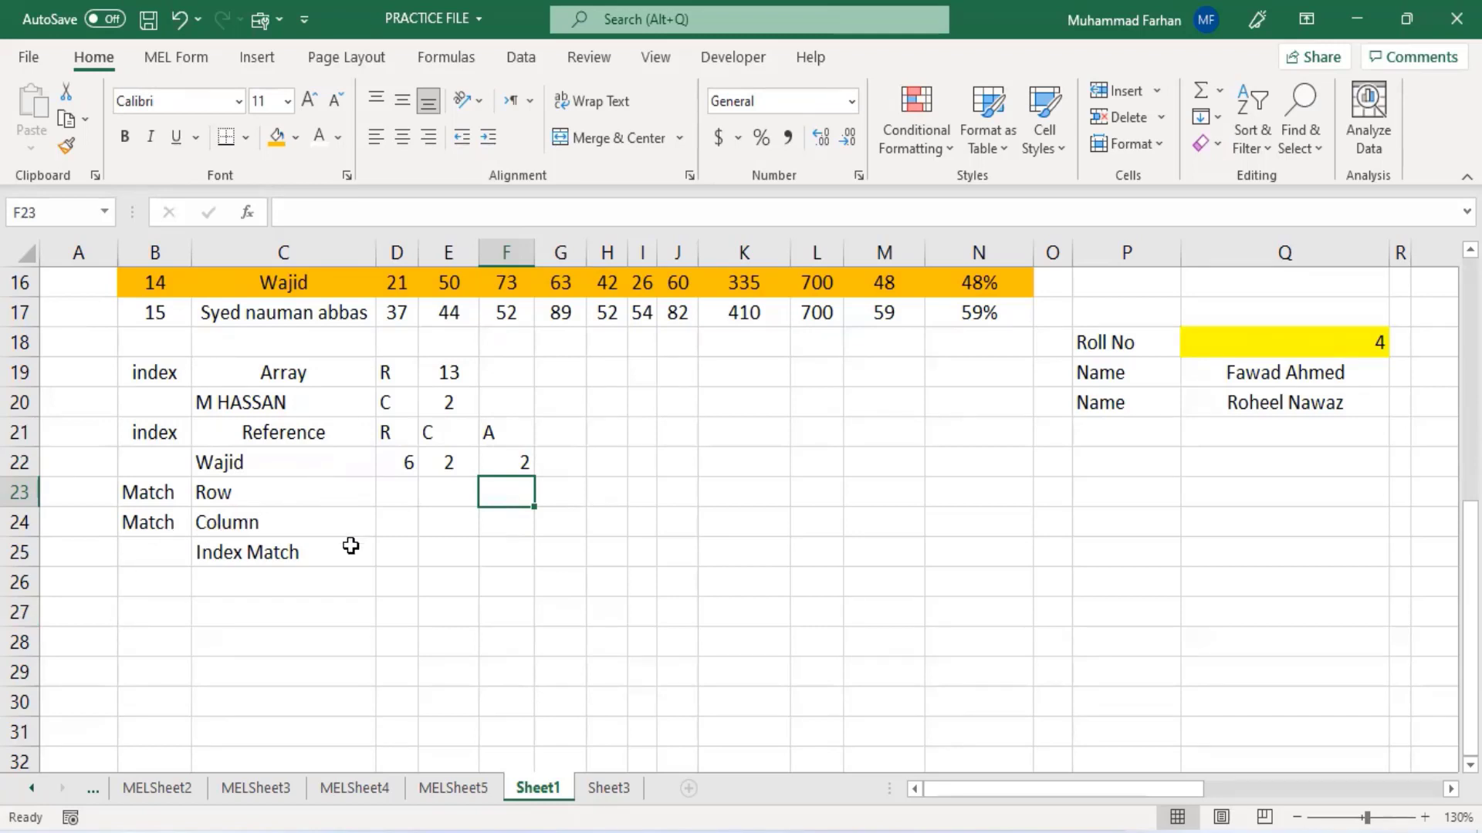
- In D23, enter a MATCH formula looking up C23 in the names range C3:C16 with exact match (0)
click(408, 493)
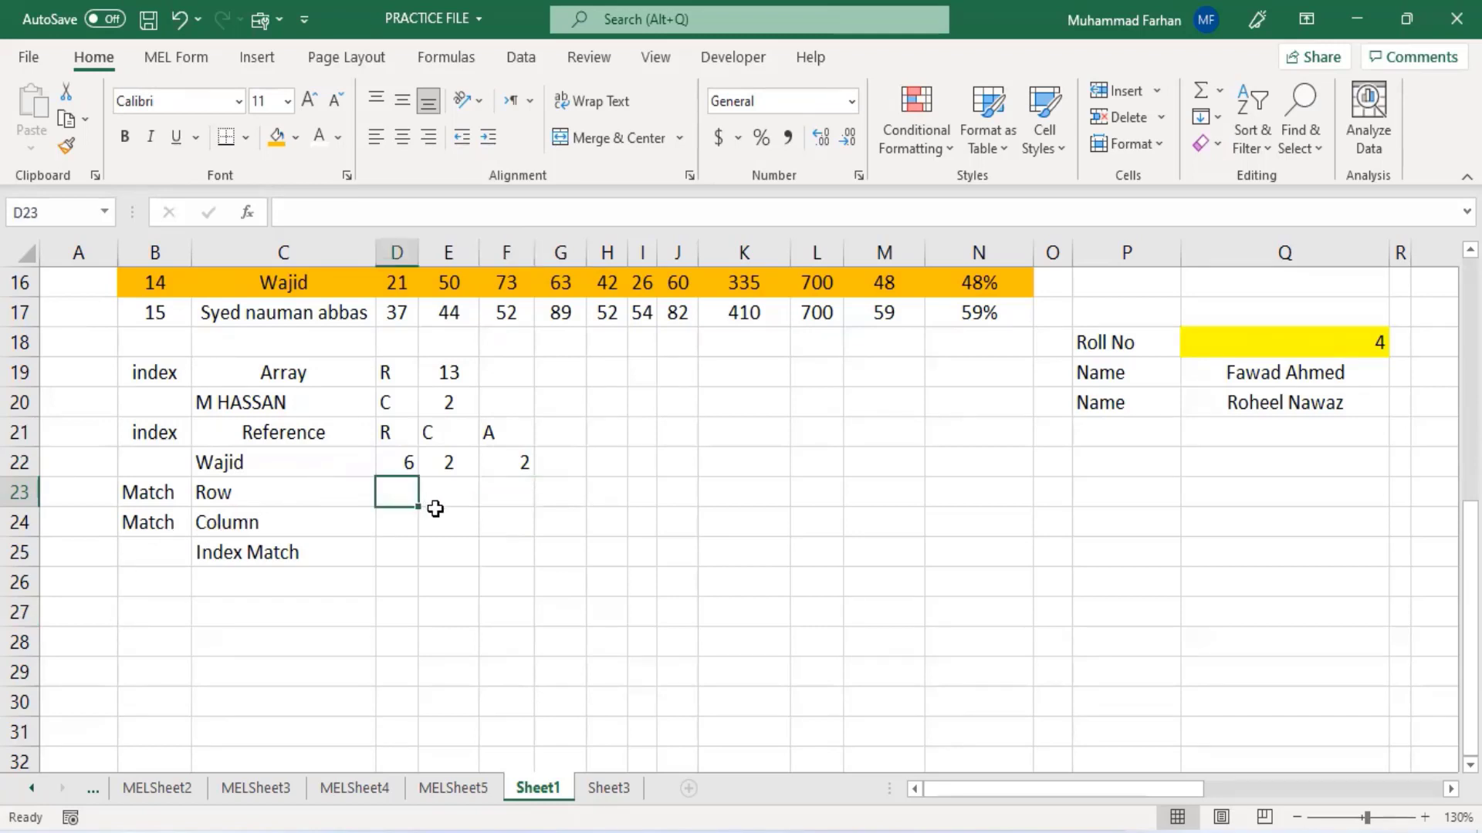
text(=)
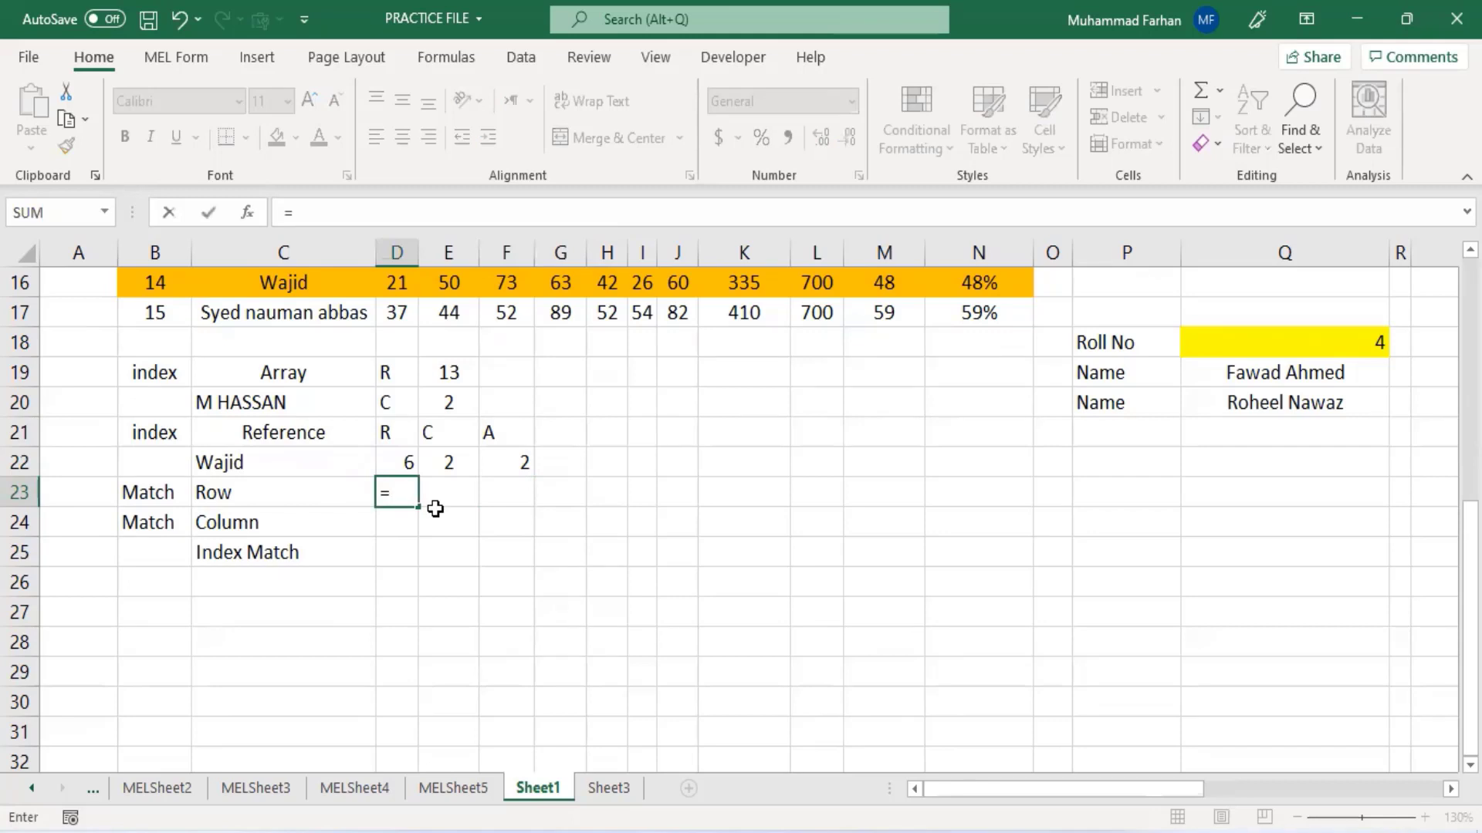
text(match)
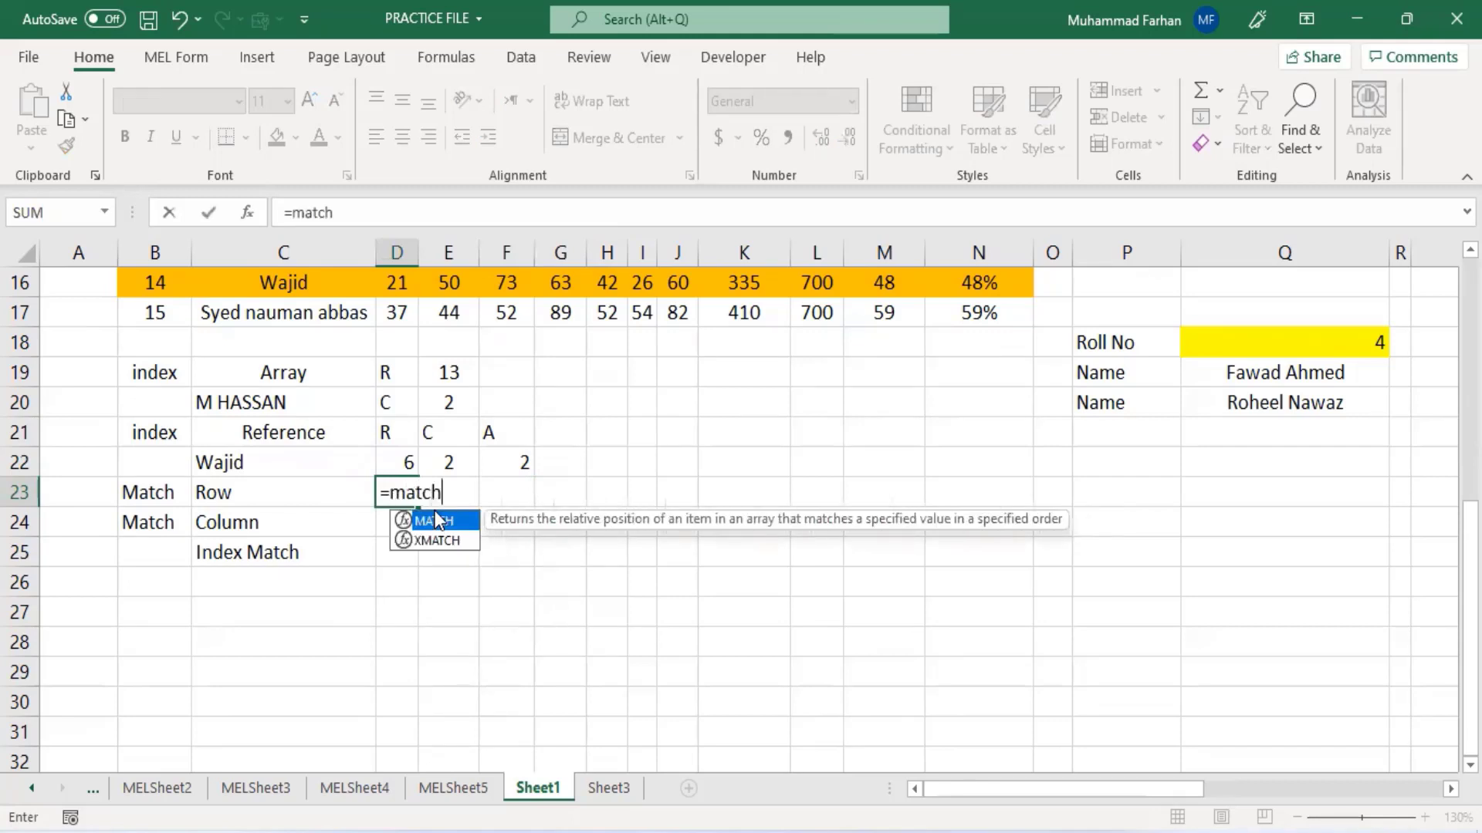
text(()
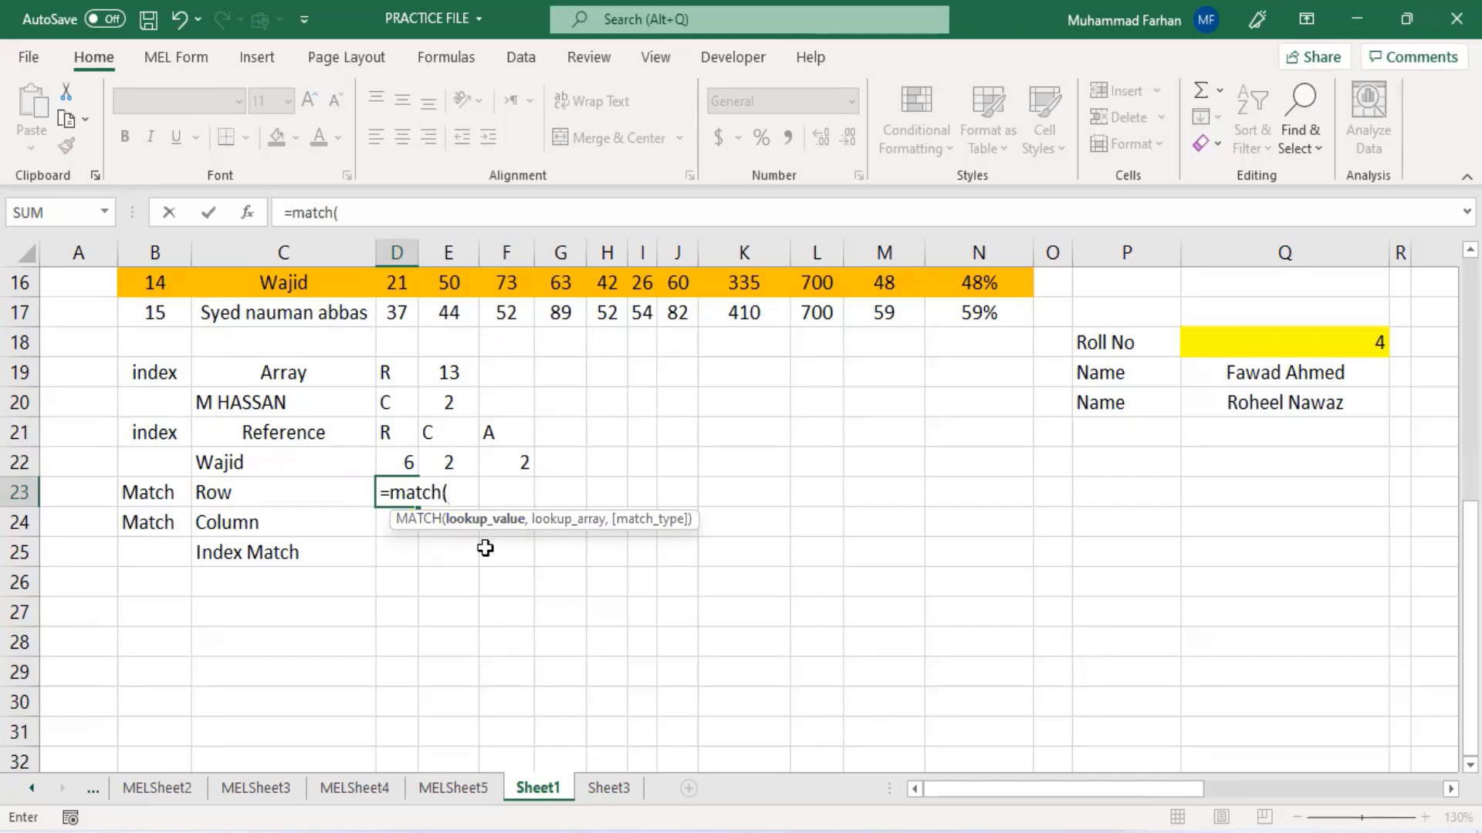
click(281, 492)
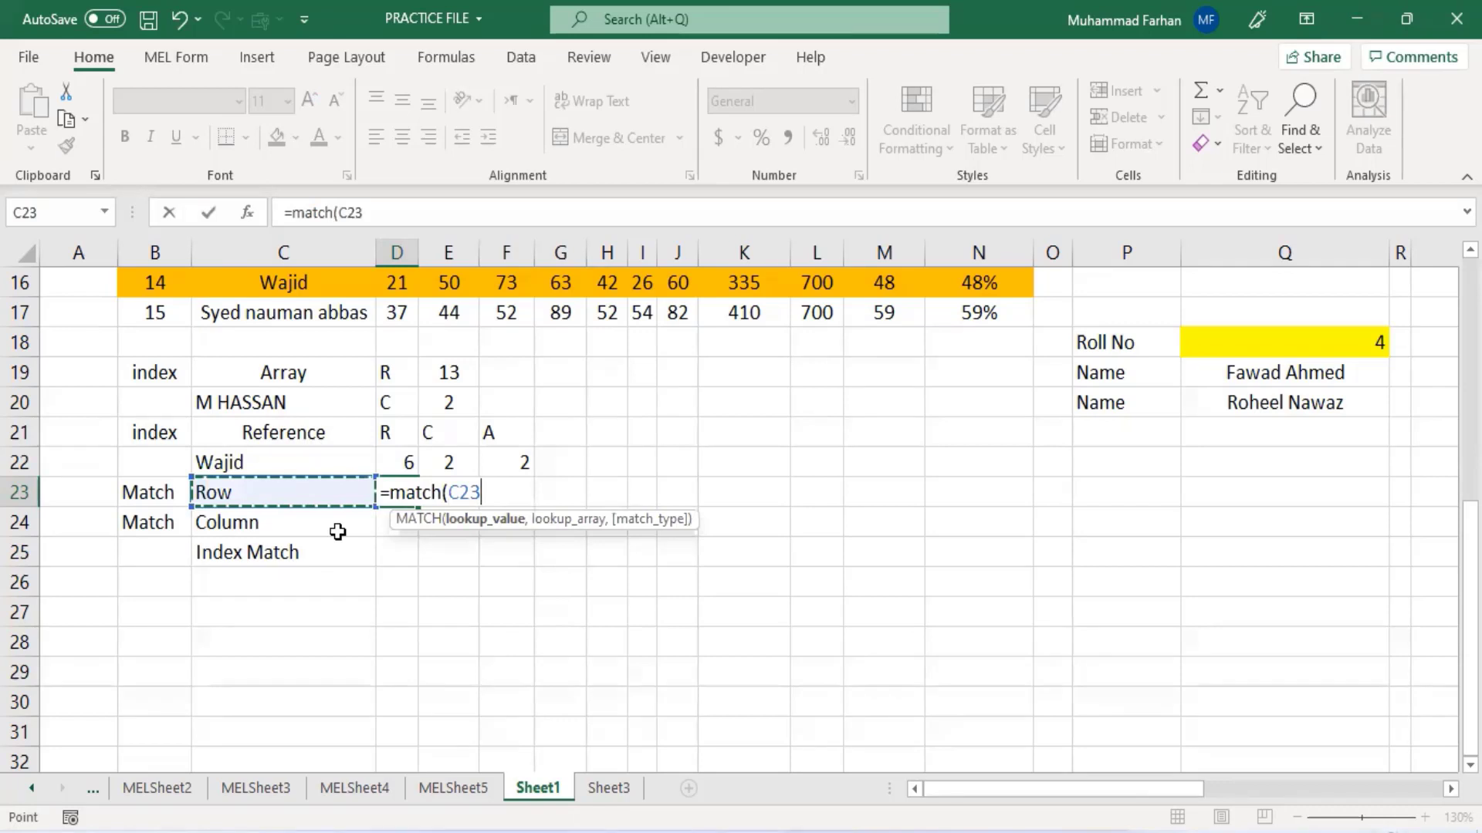
text(,)
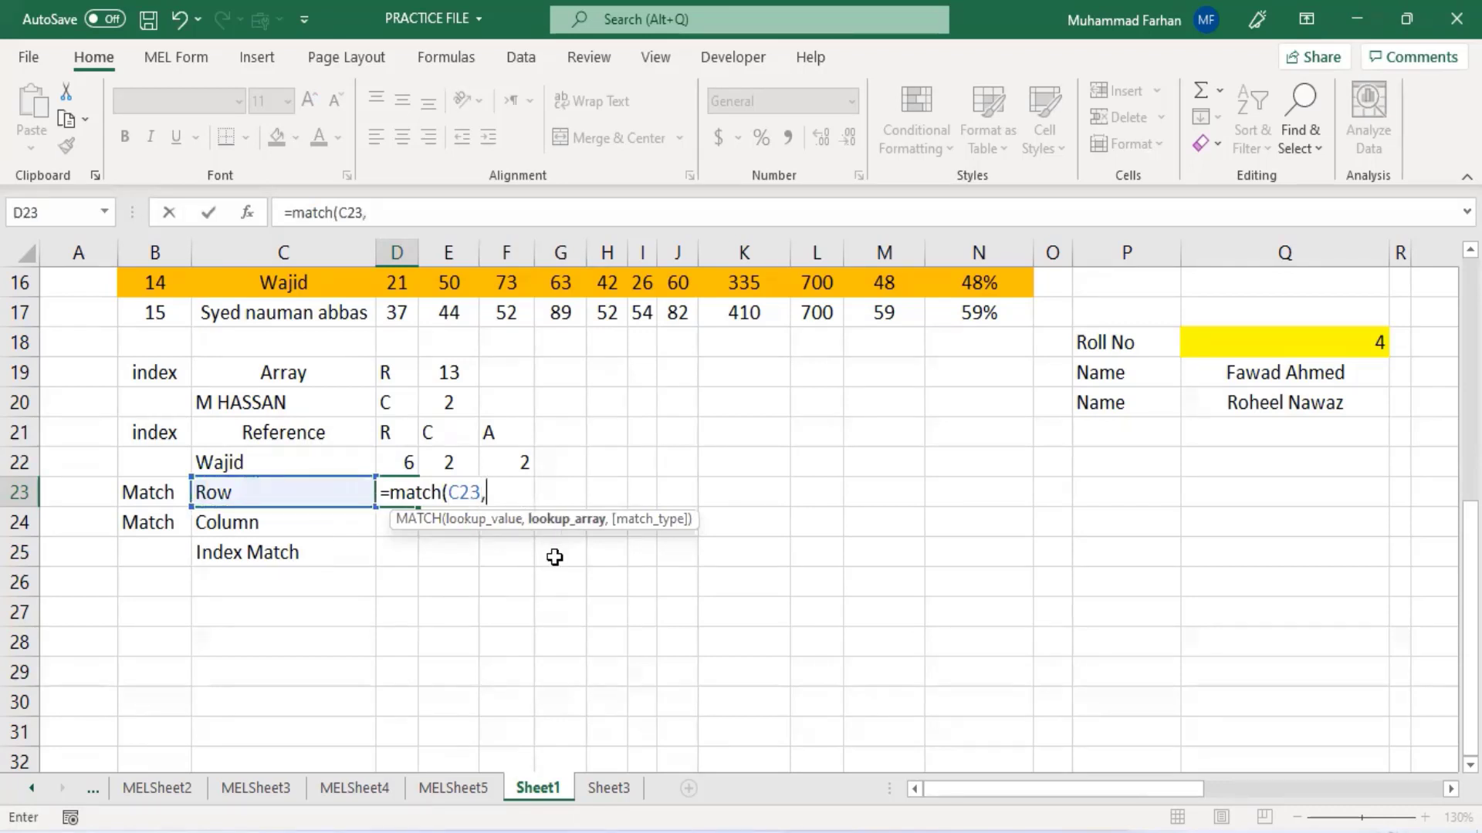
scroll(555, 557, up, 2)
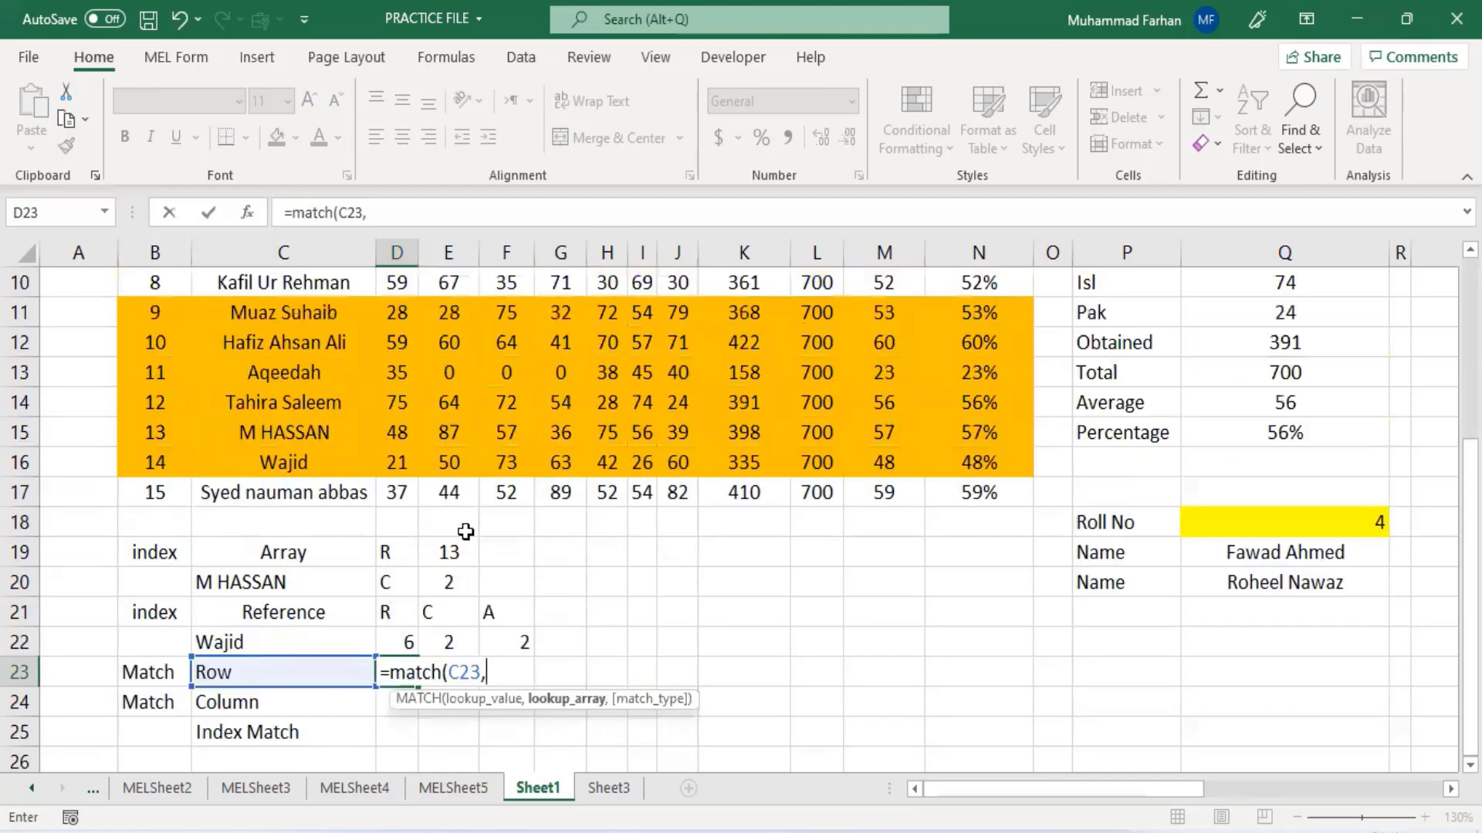
scroll(473, 529, up, 3)
drag(231, 342, 240, 729)
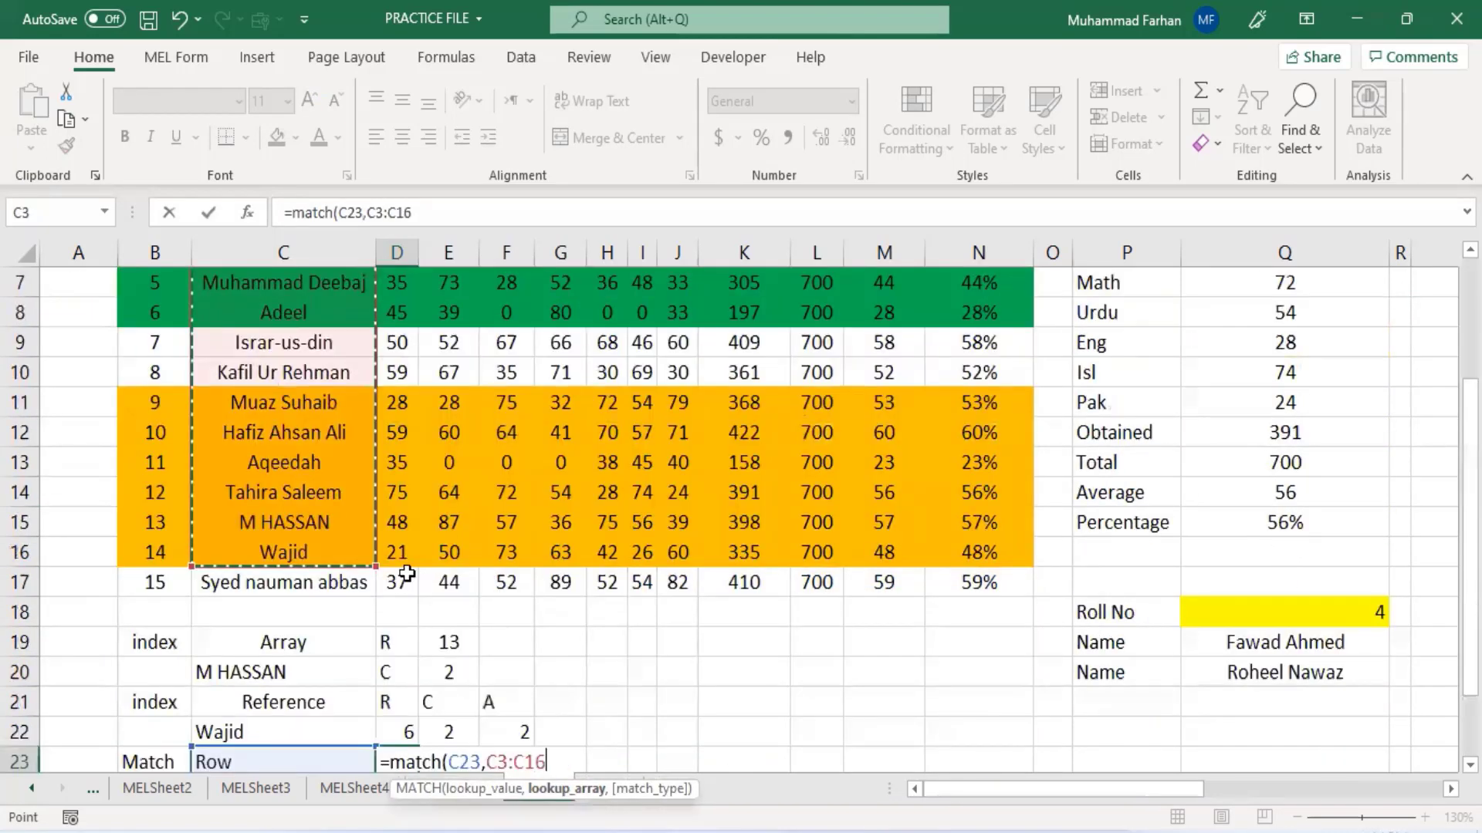
scroll(359, 590, down, 3)
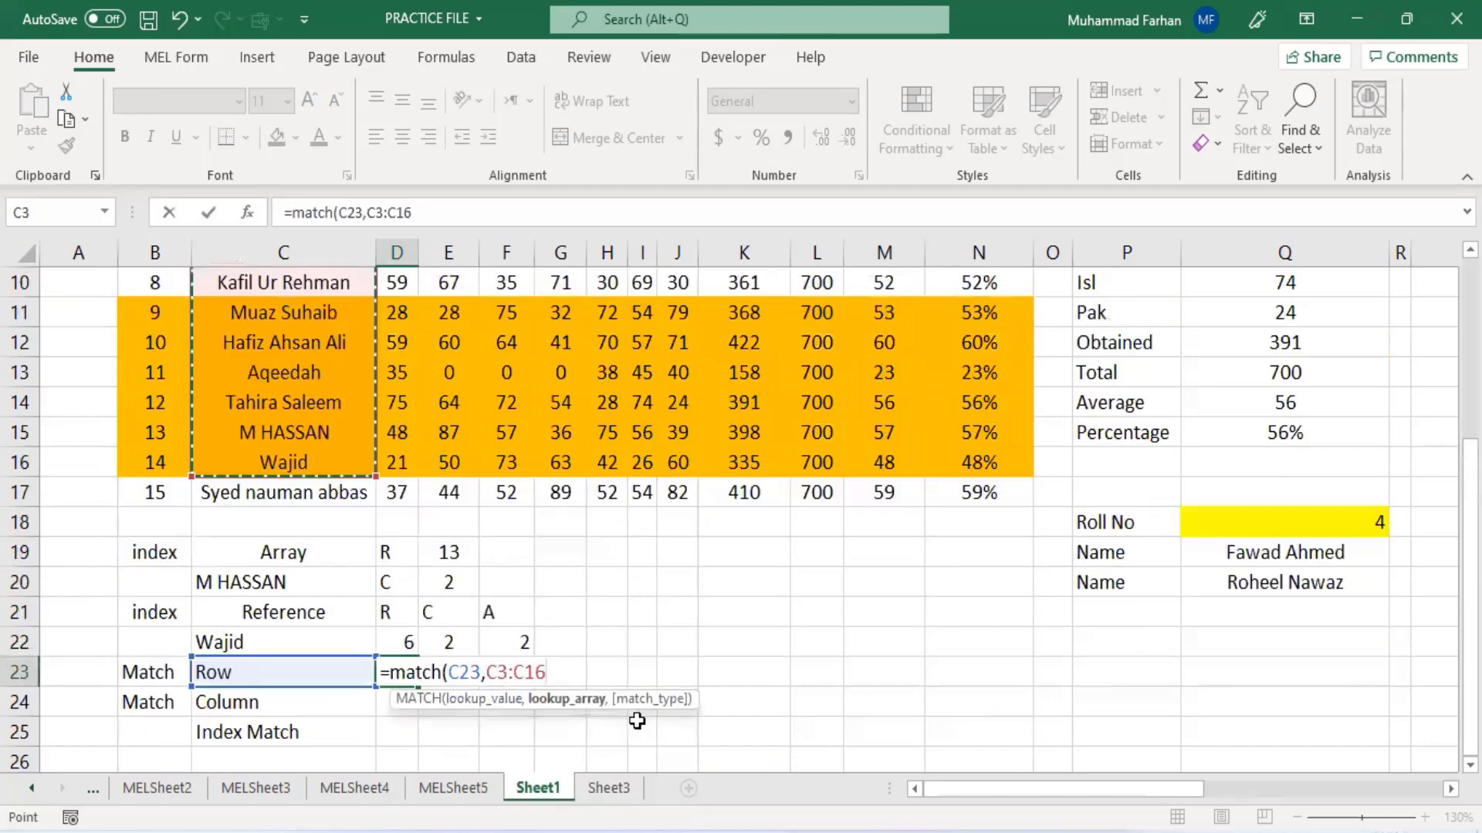
text(,)
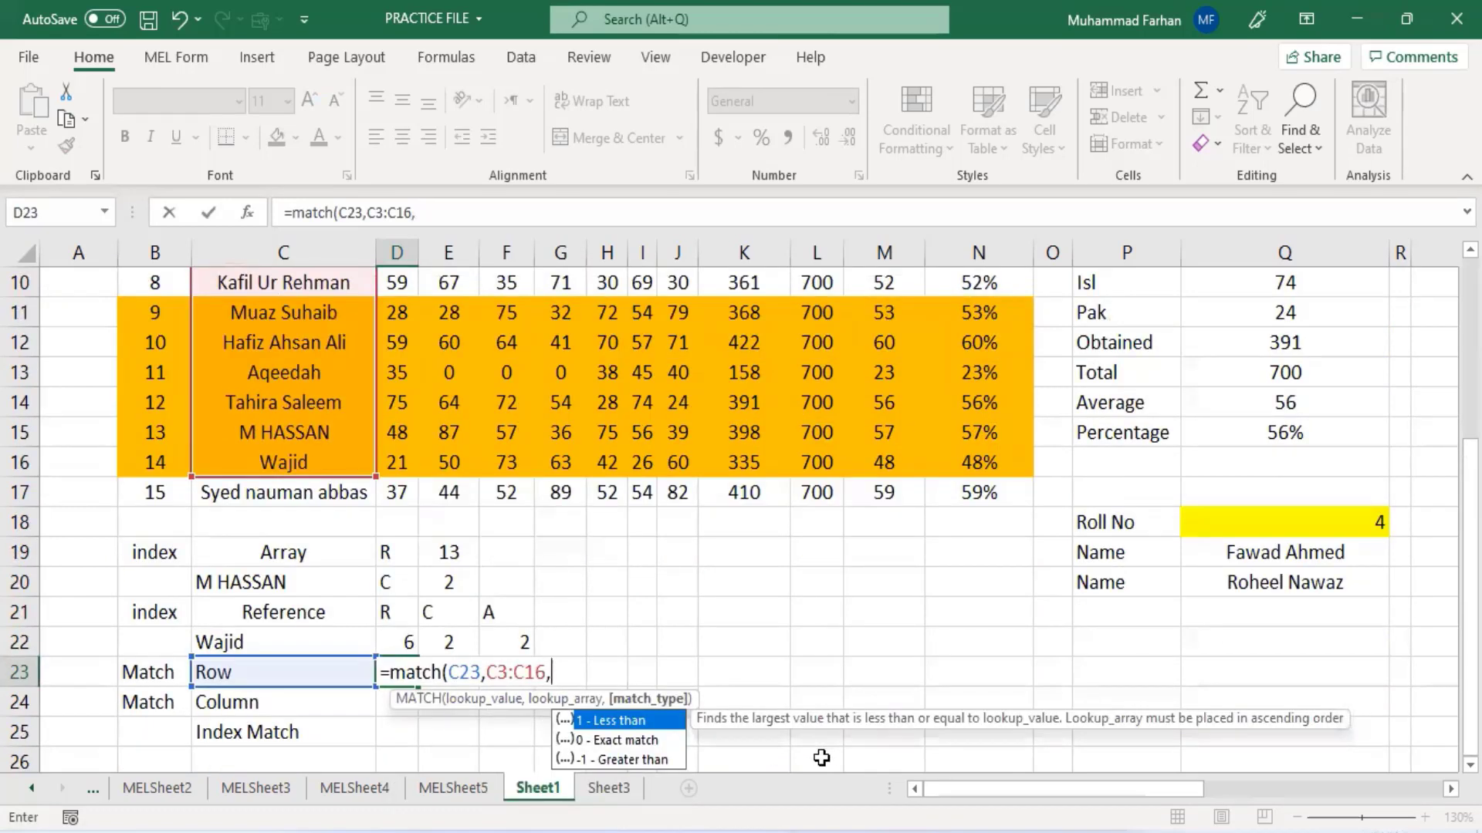
text(0))
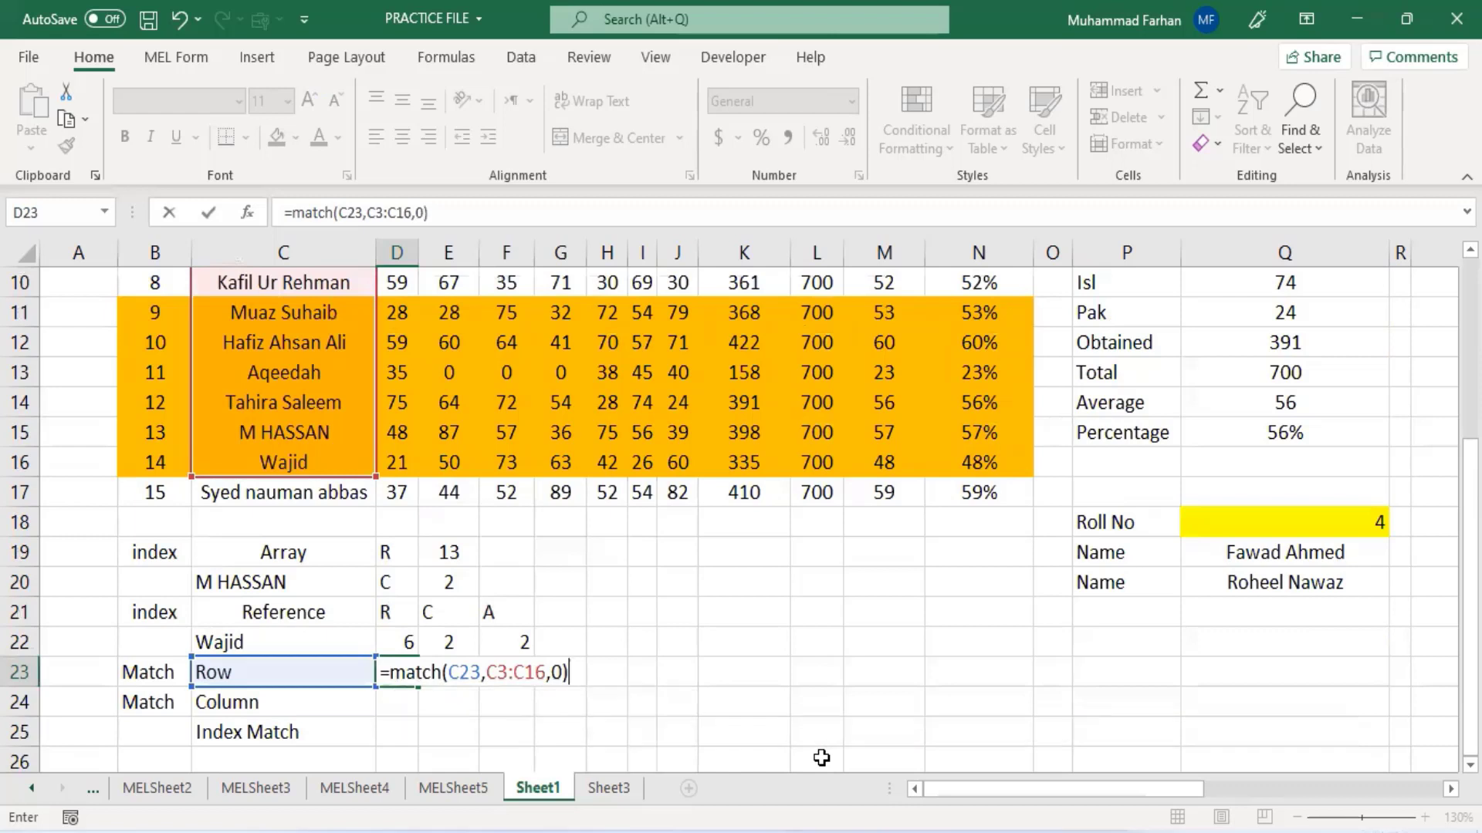
key(Return)
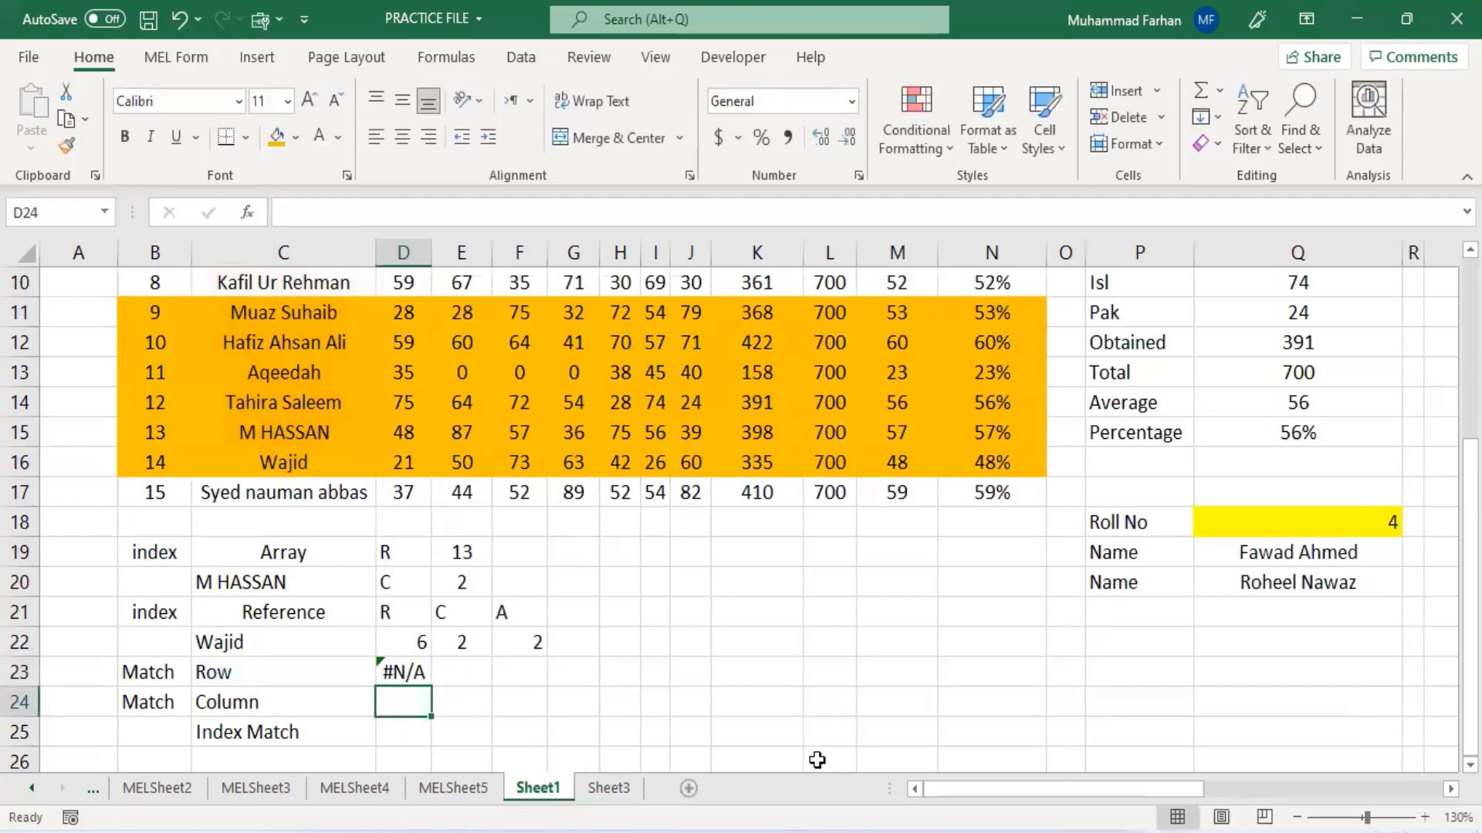
- Replace the label in C23 with wajid as the row lookup value
click(281, 665)
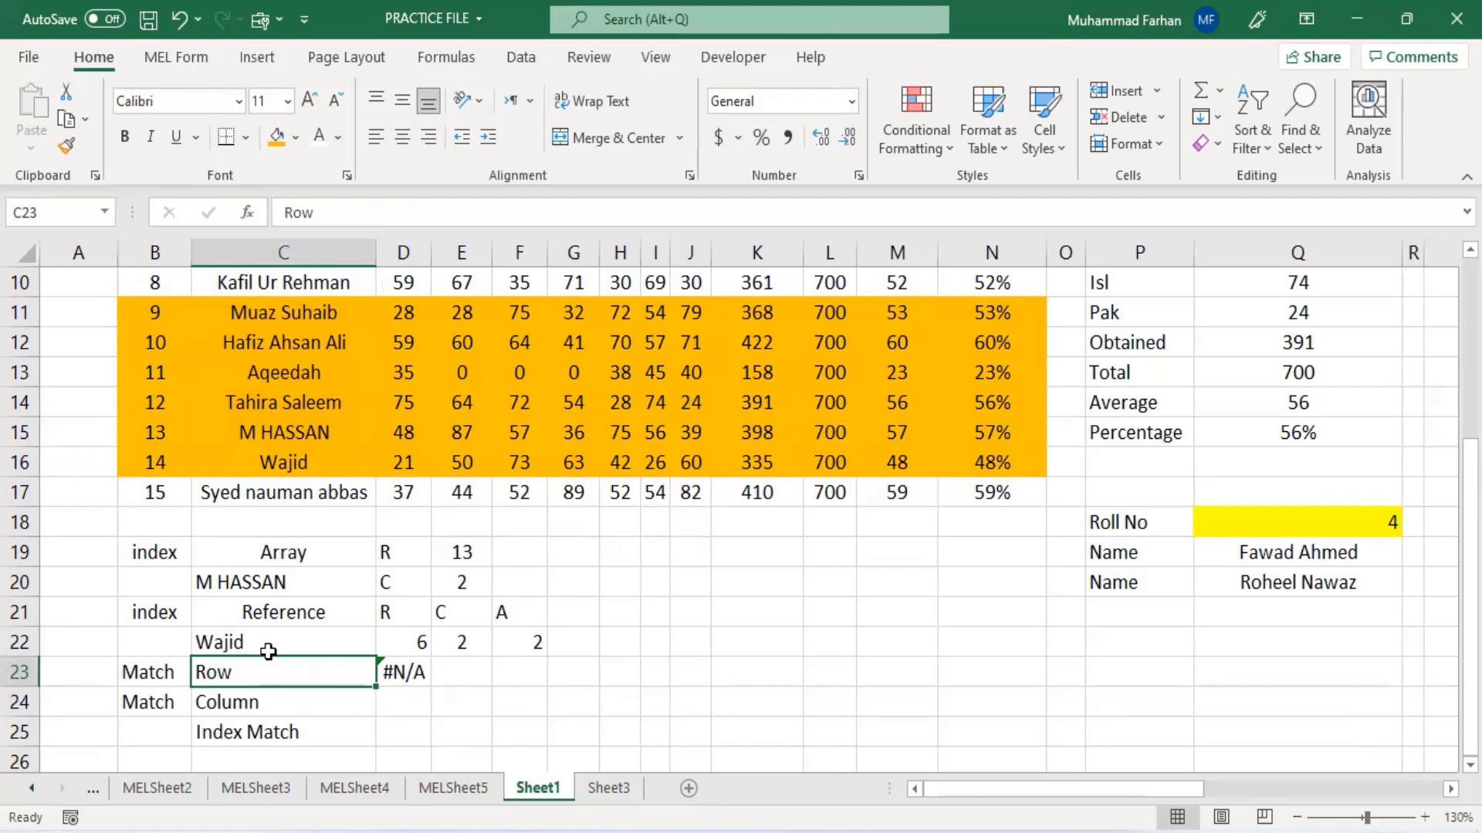
scroll(259, 652, up, 3)
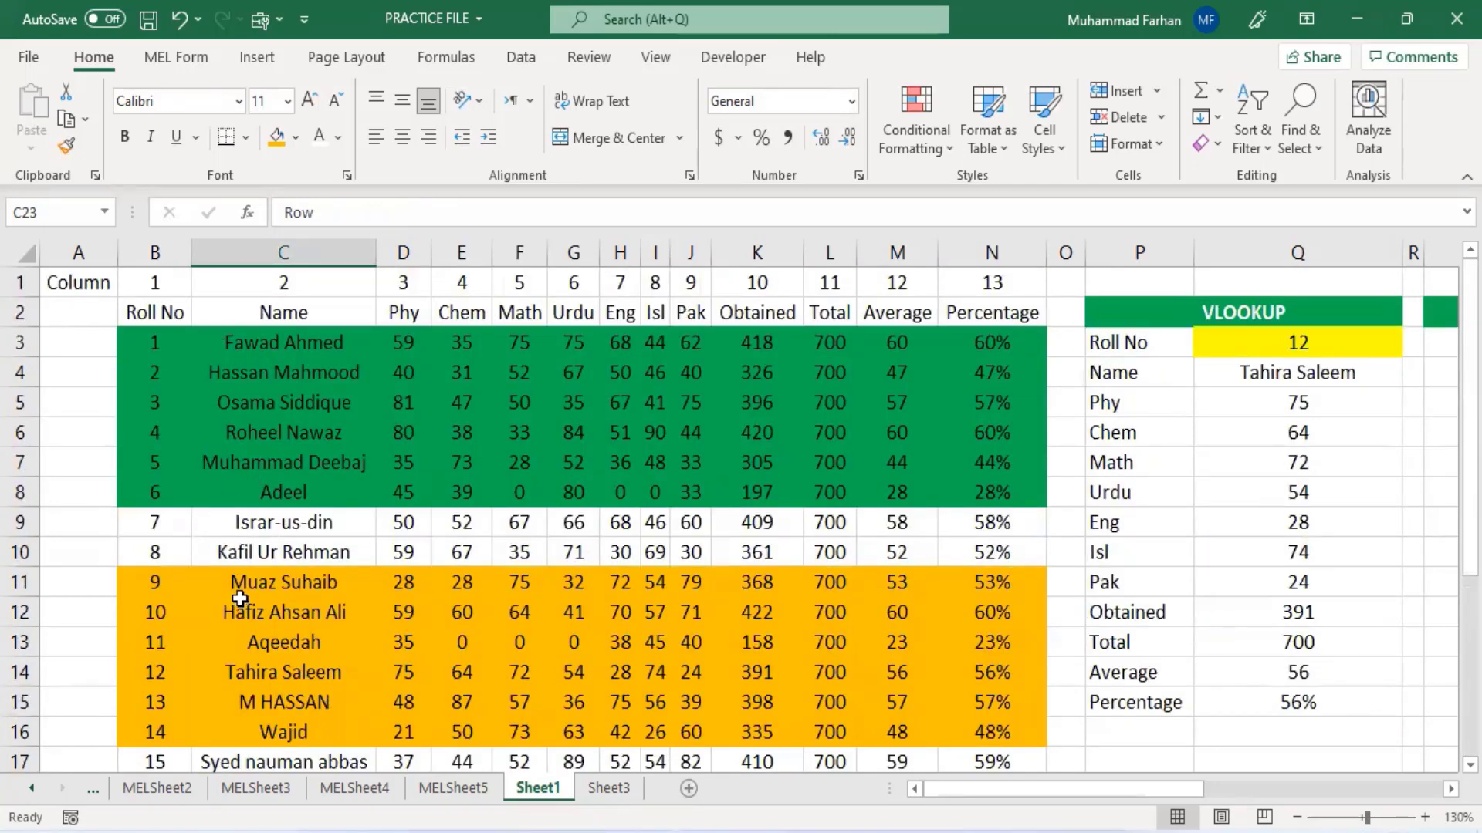
scroll(240, 598, down, 4)
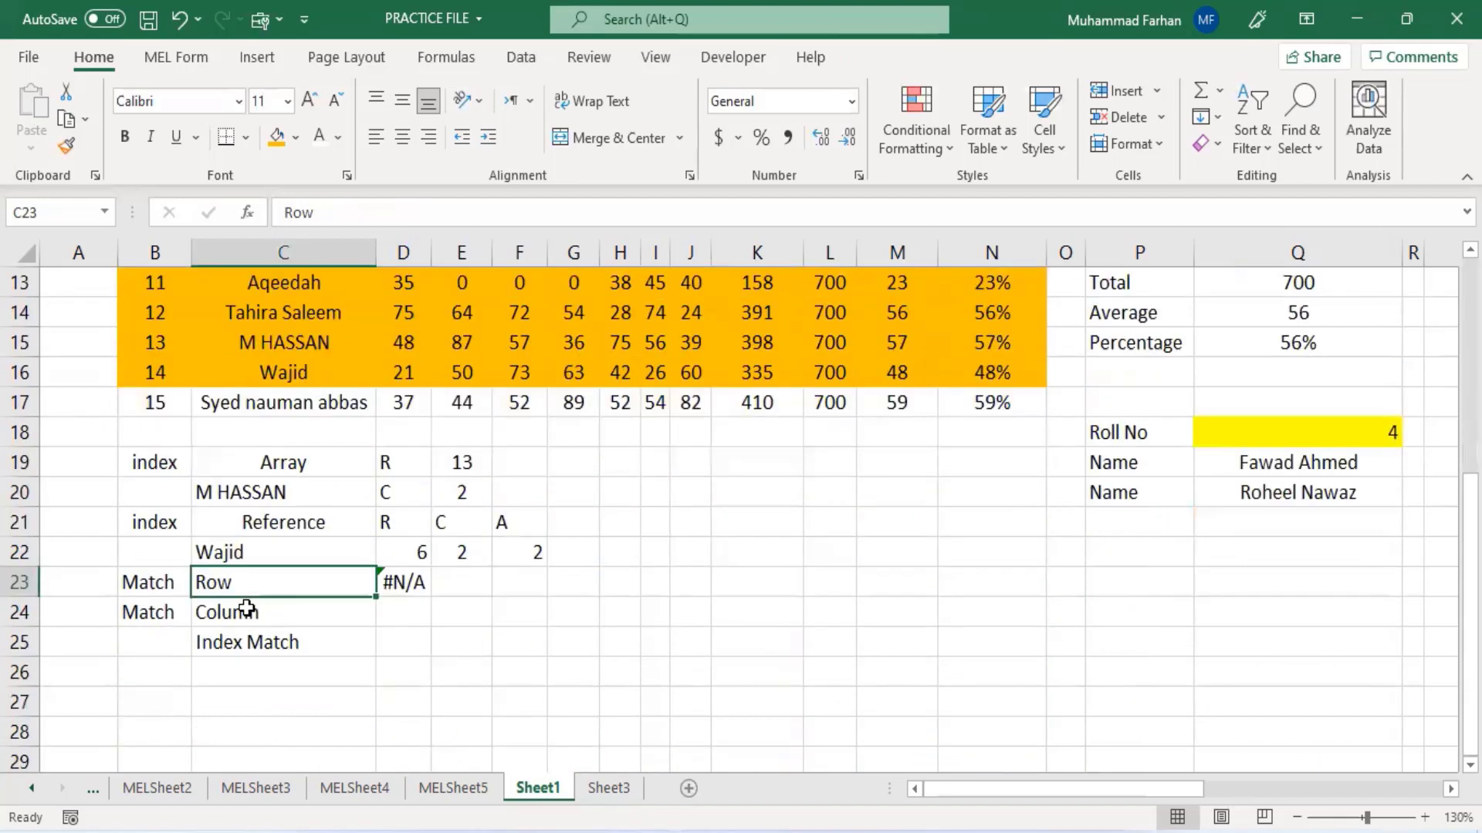
text(wajid)
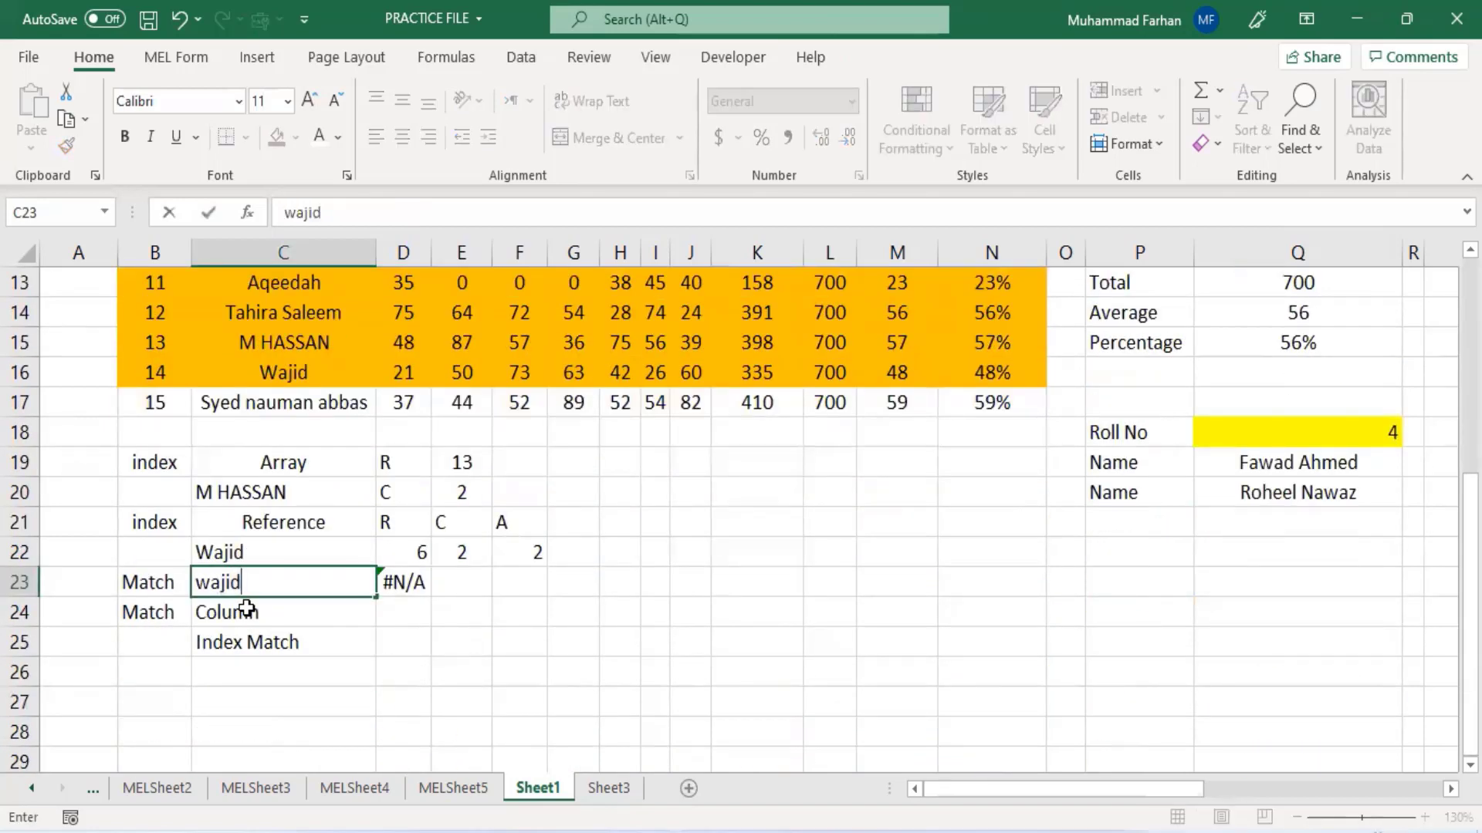
scroll(278, 594, up, 2)
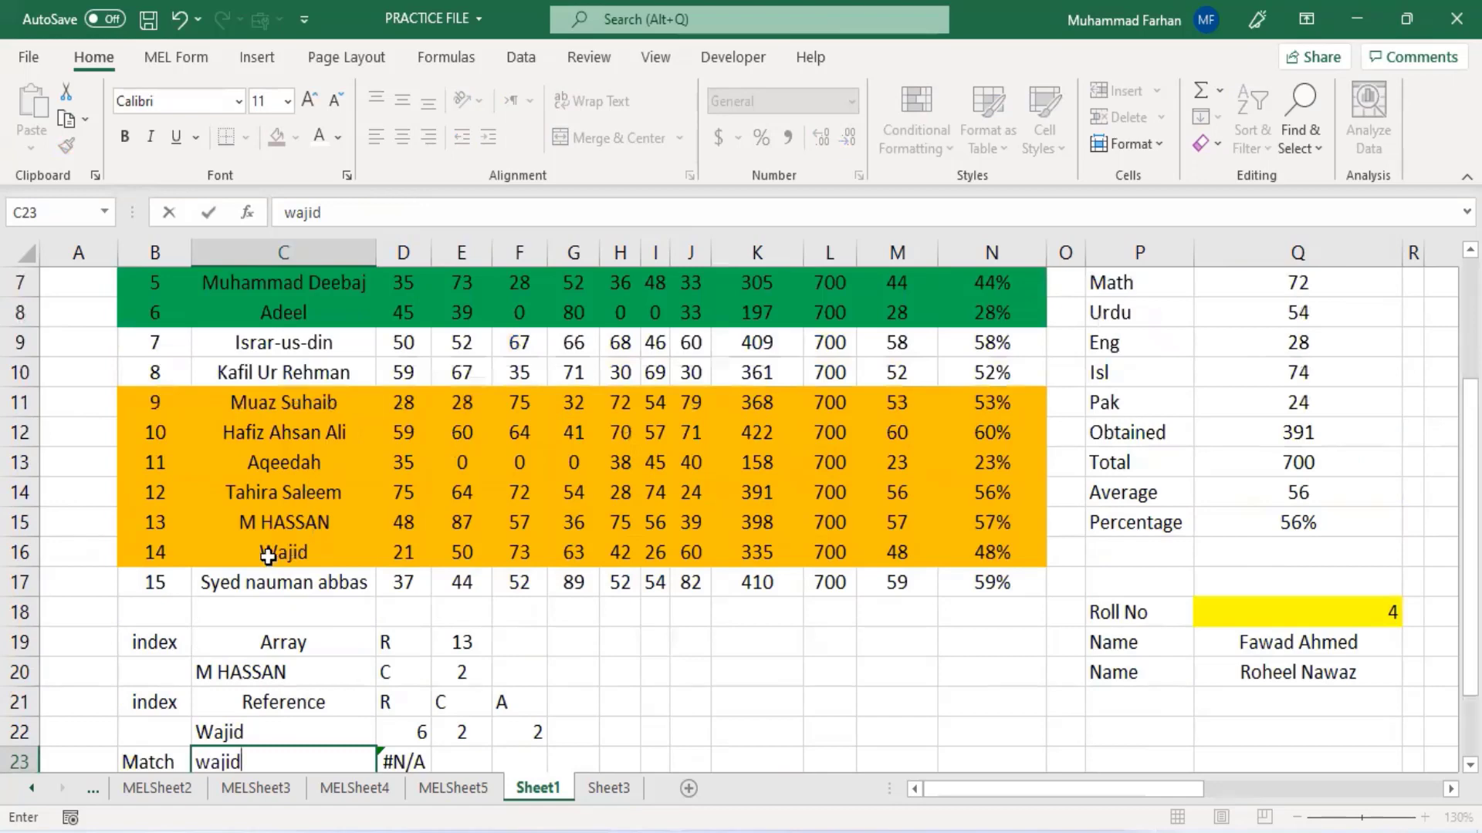
scroll(387, 612, down, 2)
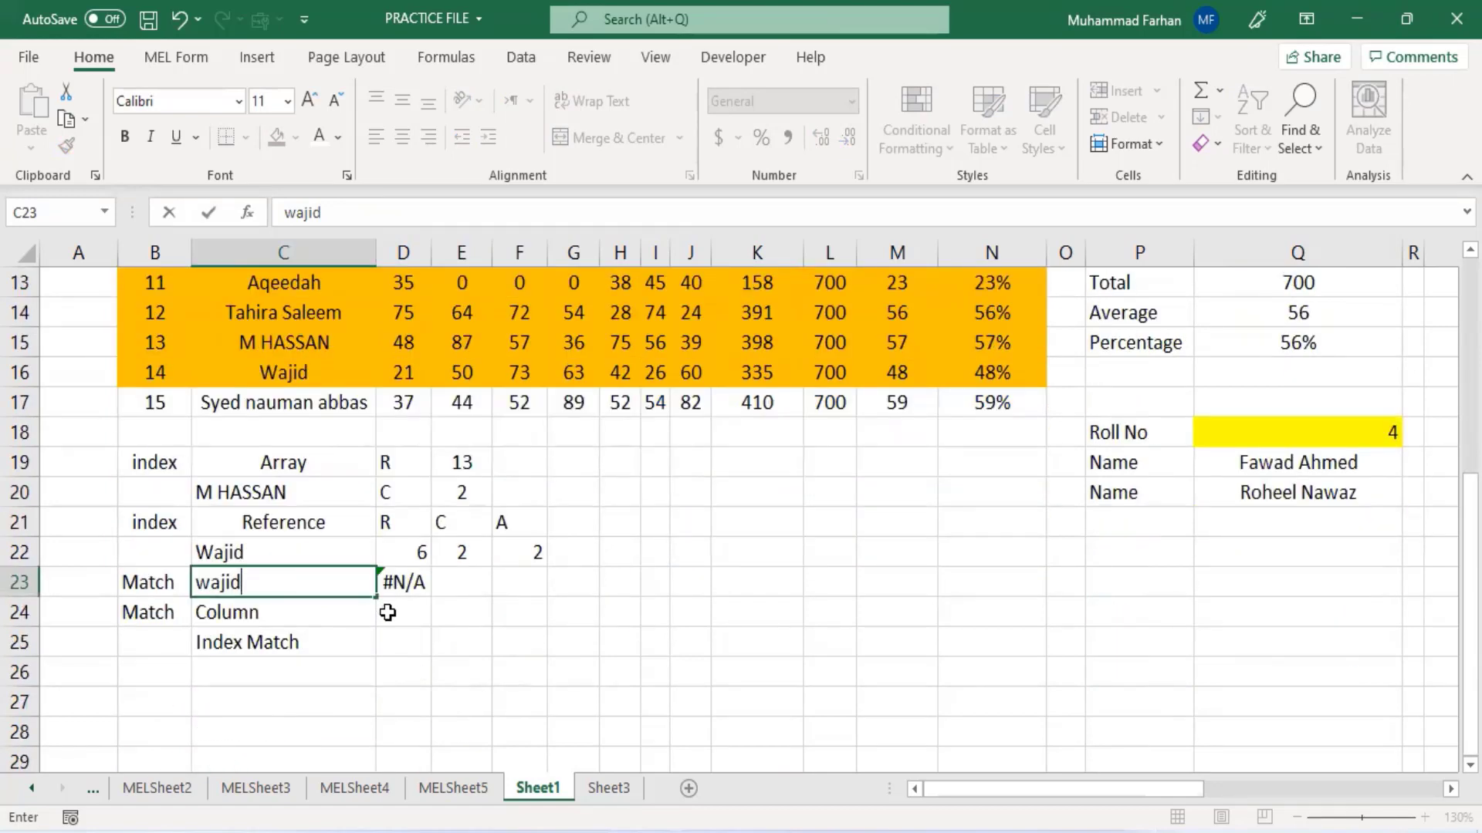
key(Return)
click(409, 581)
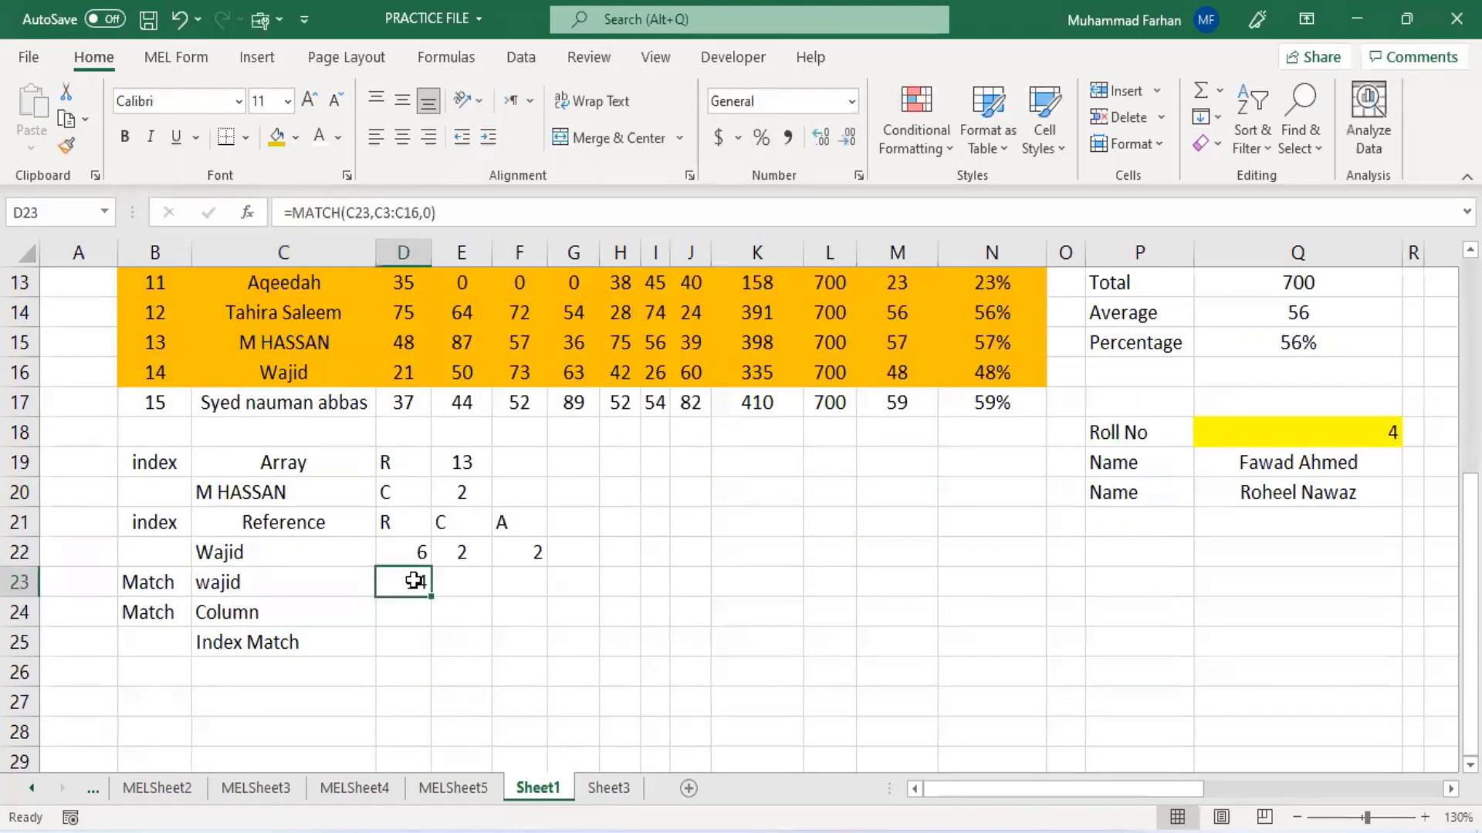
- In D24, enter a MATCH formula looking up C24 in the header row B2:N2 with exact match (0)
click(406, 622)
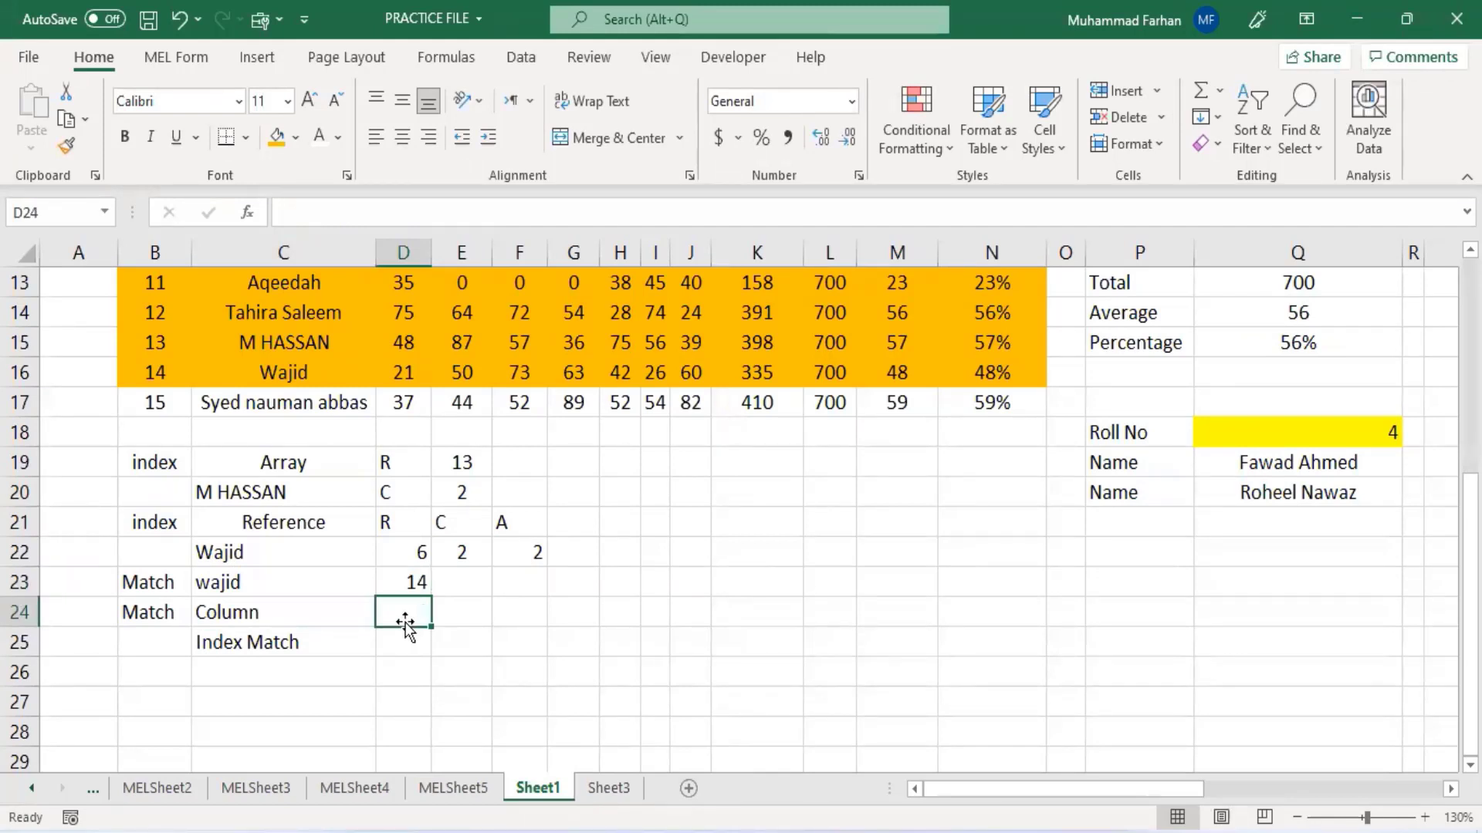
text(=match)
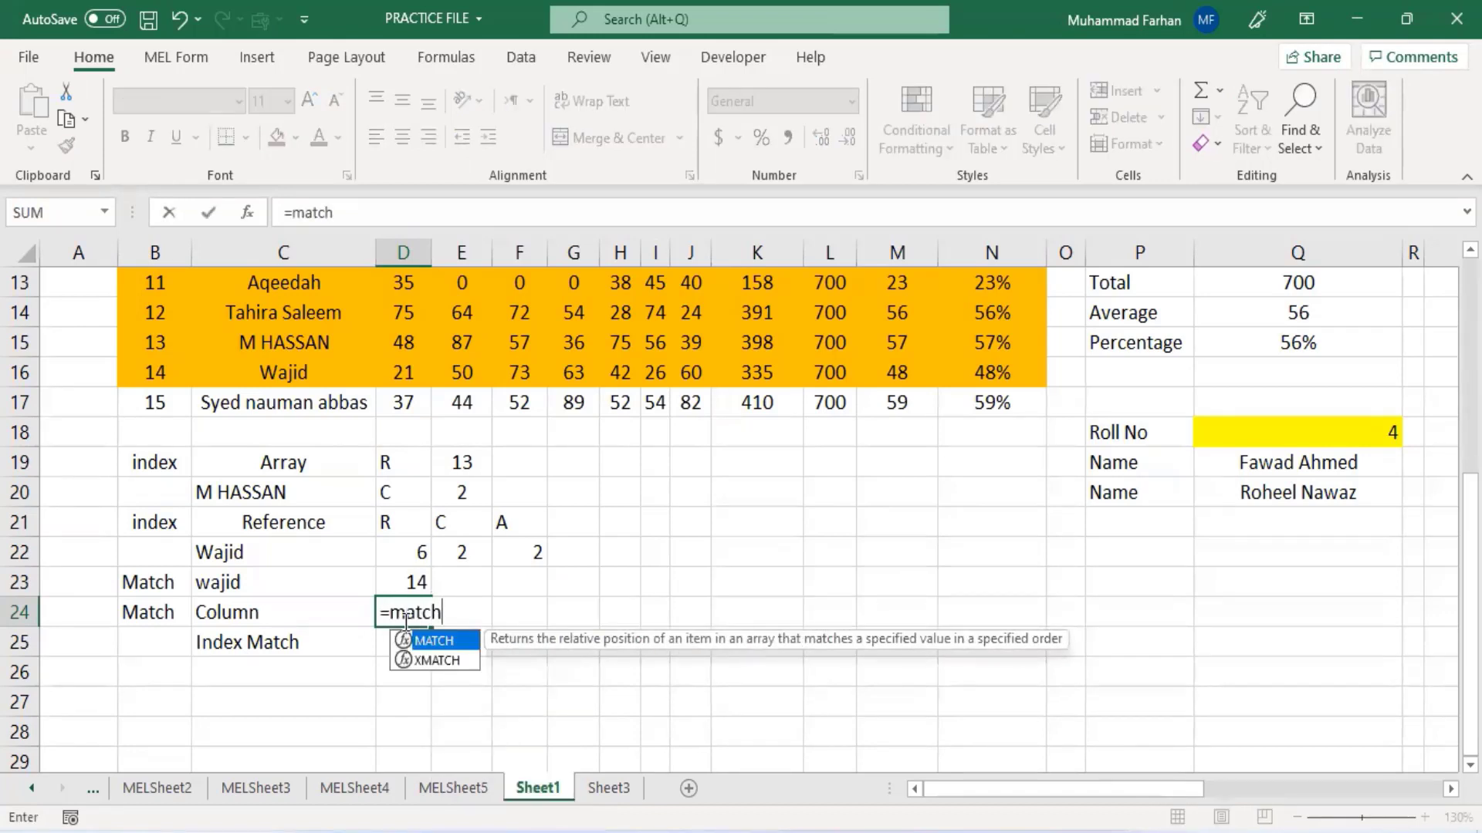
text(()
click(232, 618)
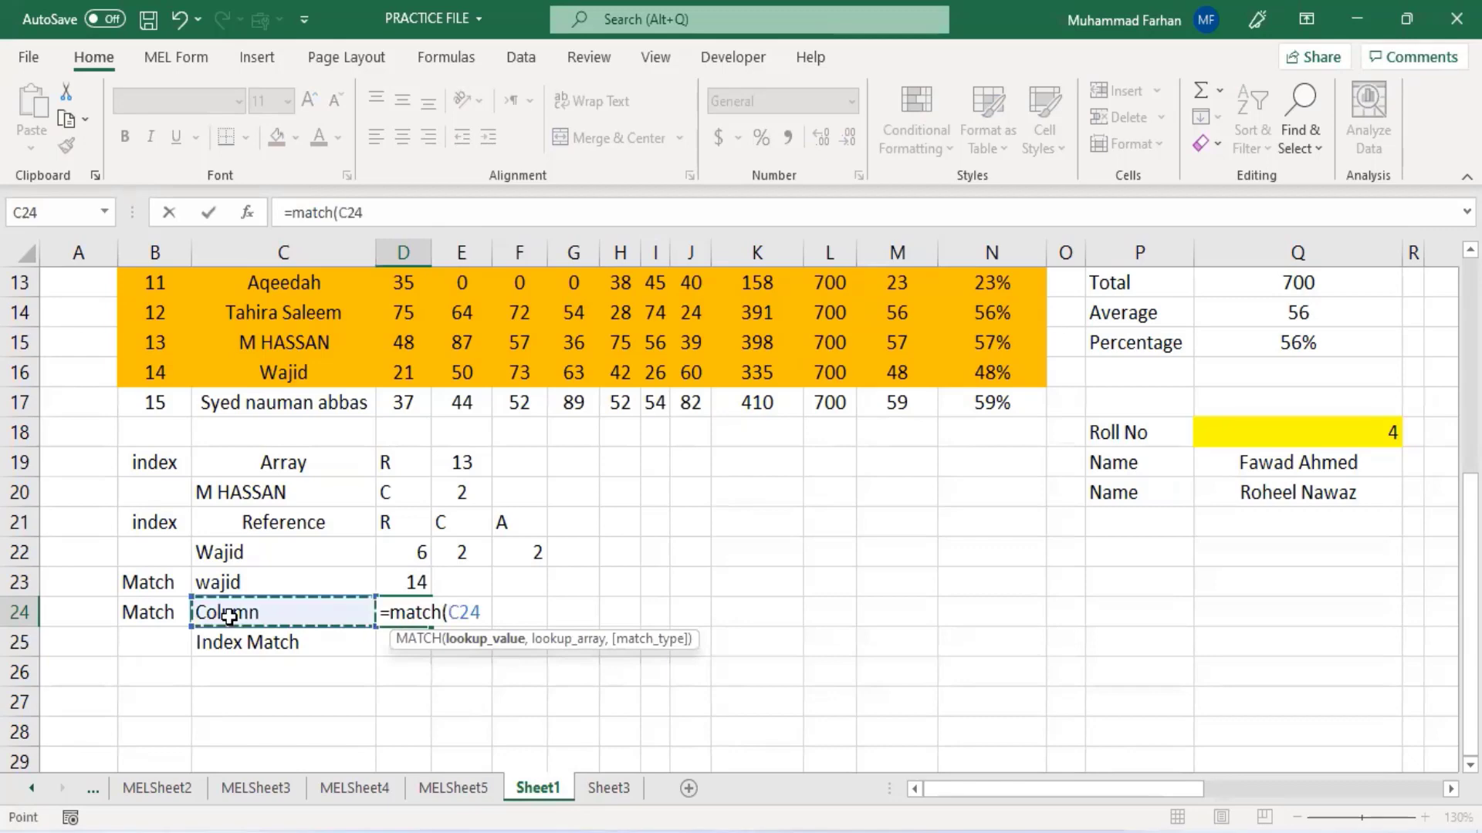
text(,)
scroll(309, 586, up, 4)
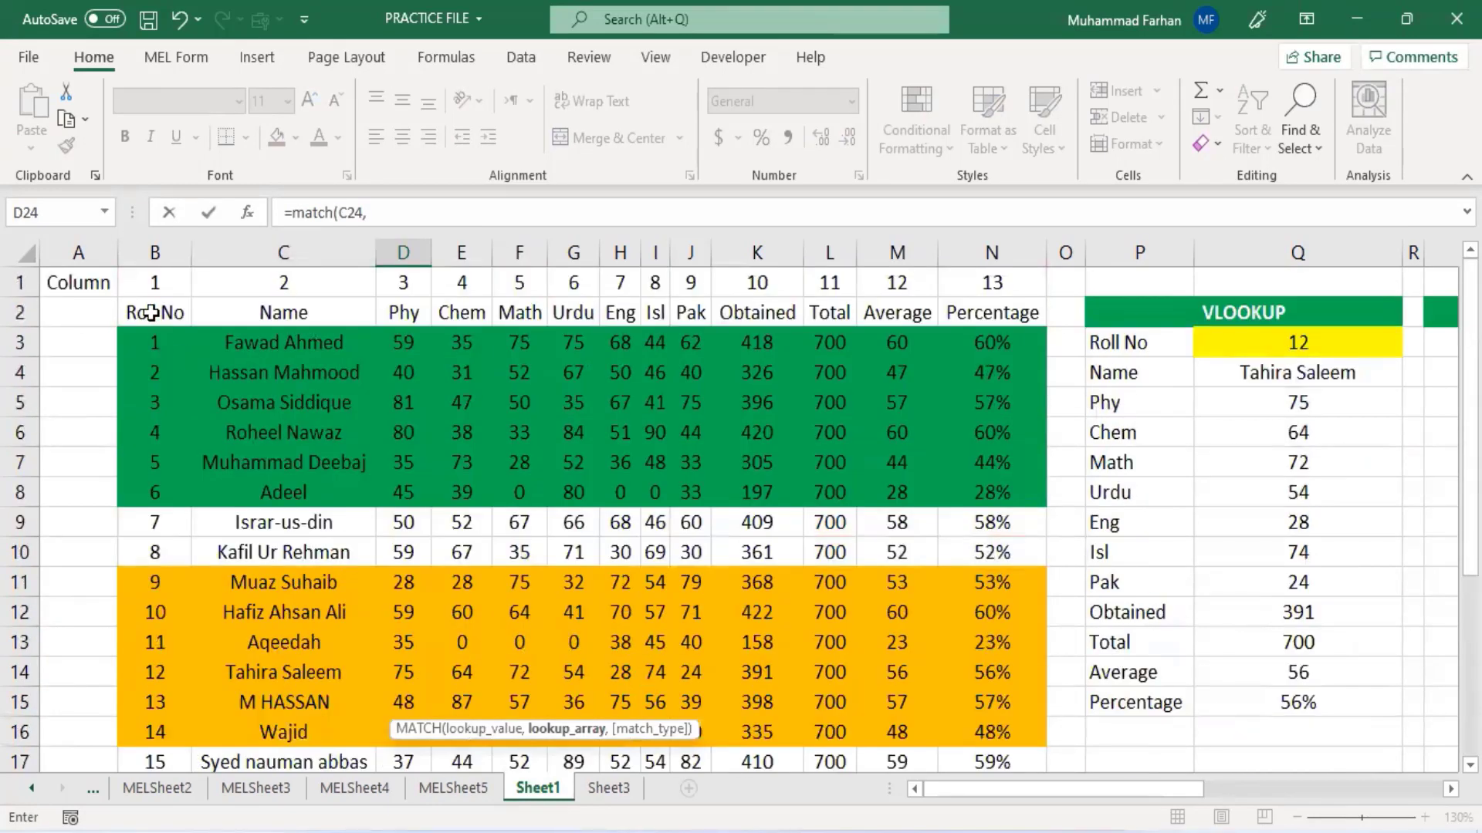
drag(154, 313, 994, 316)
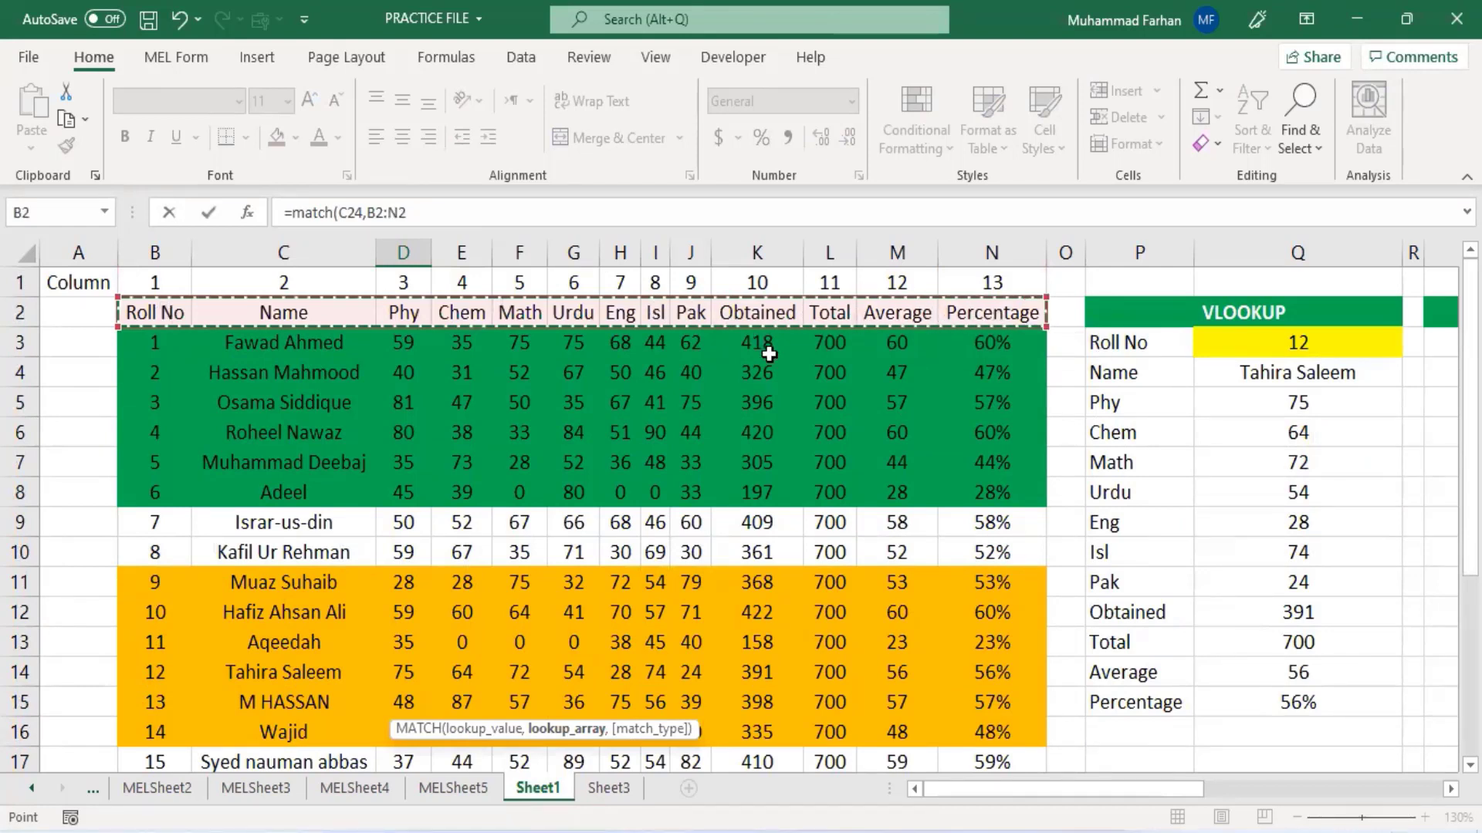
text(,0)
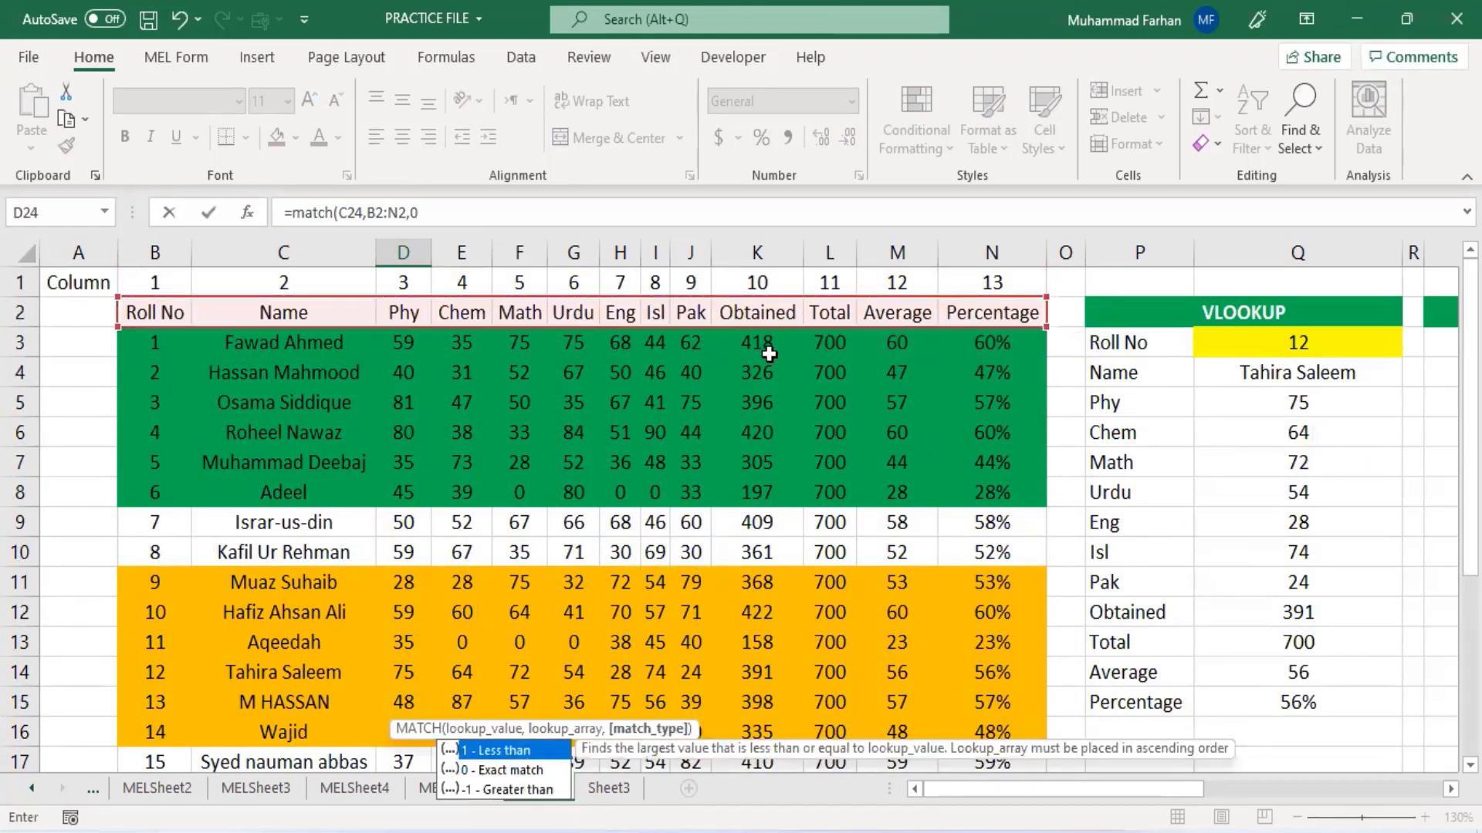
text())
key(Return)
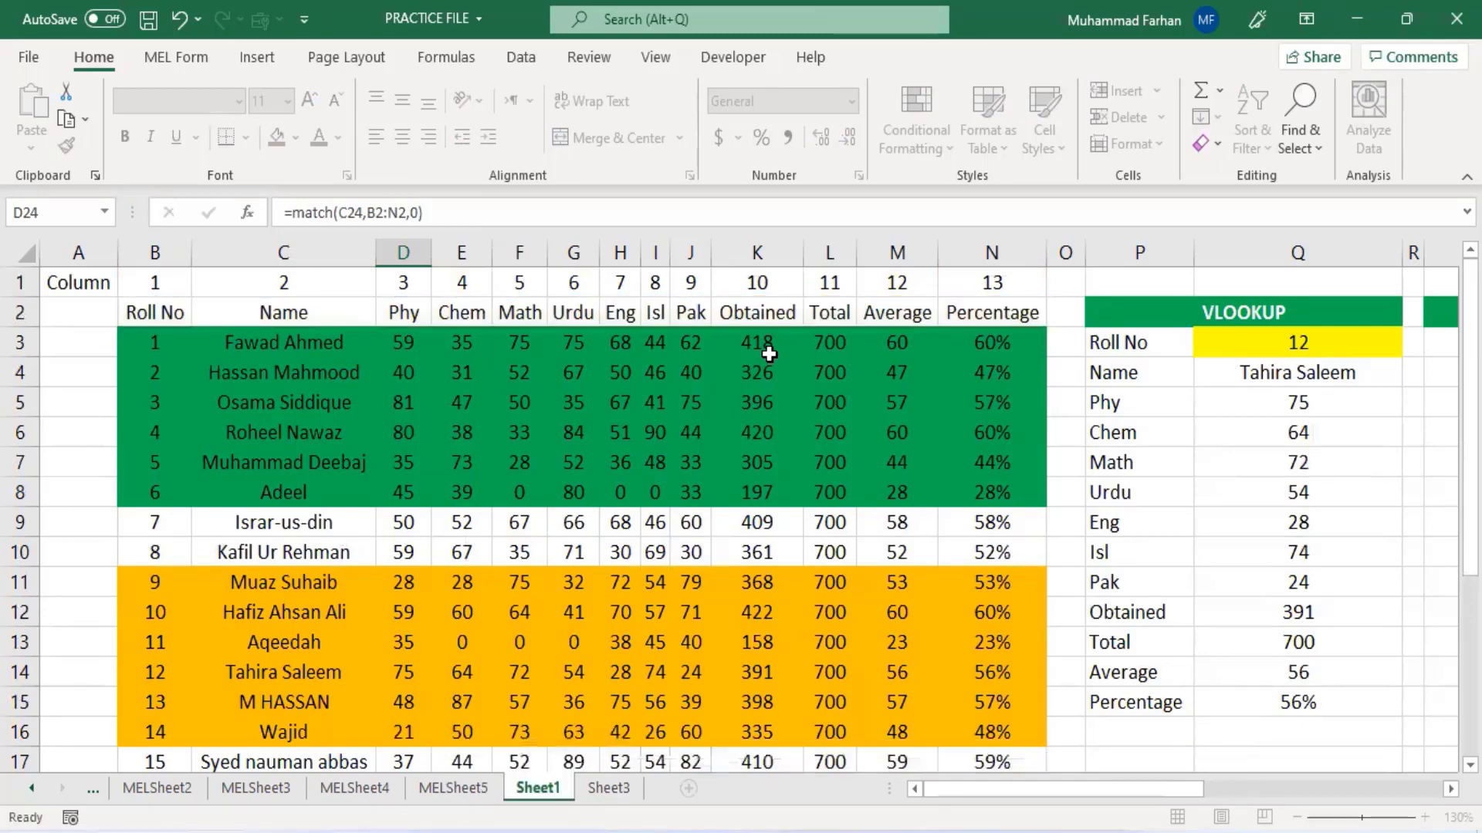
- Replace the label in C24 with Phy as the column lookup value
click(237, 697)
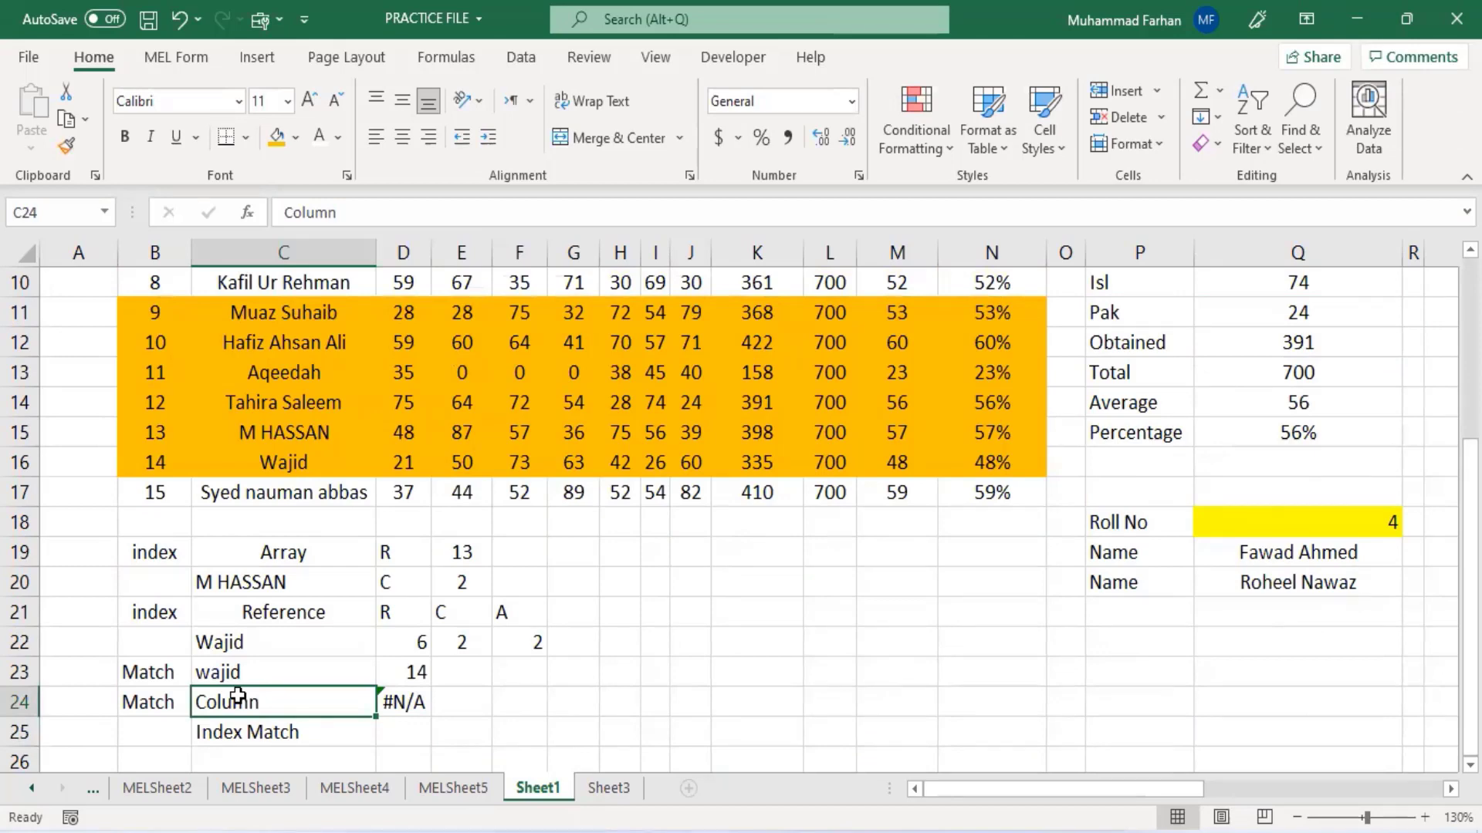
scroll(231, 697, up, 3)
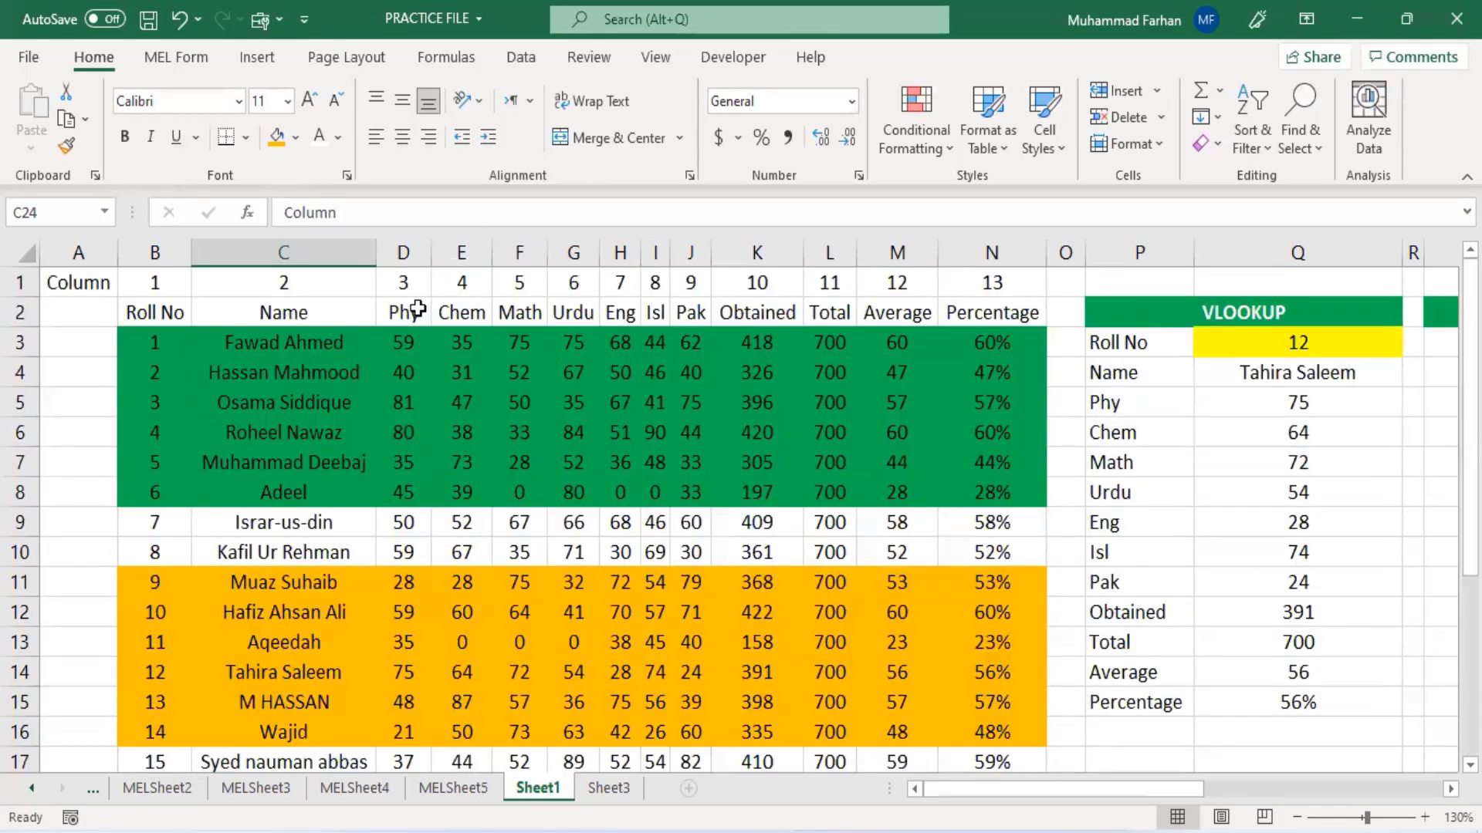
scroll(649, 524, down, 3)
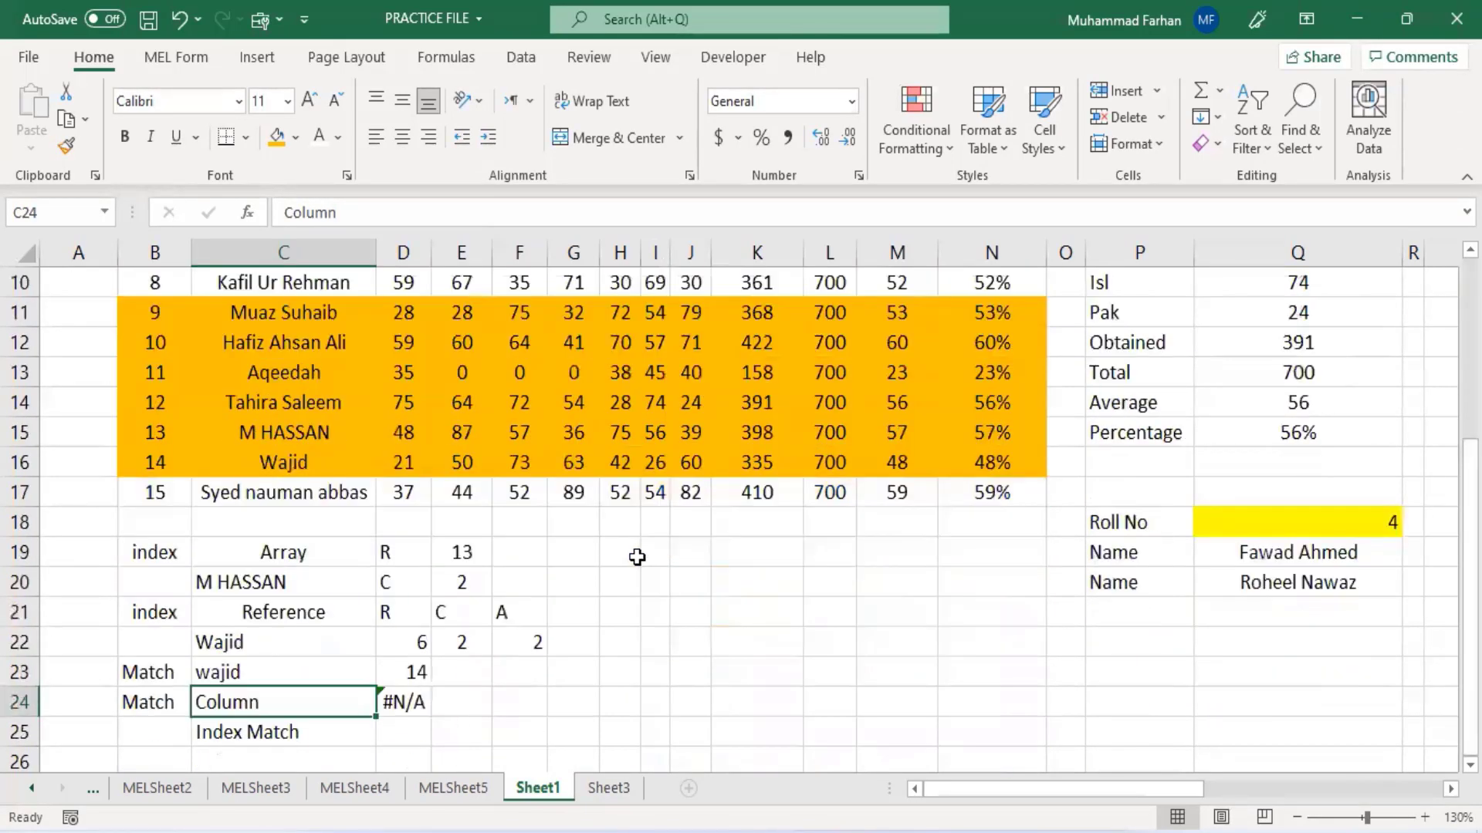
text(P)
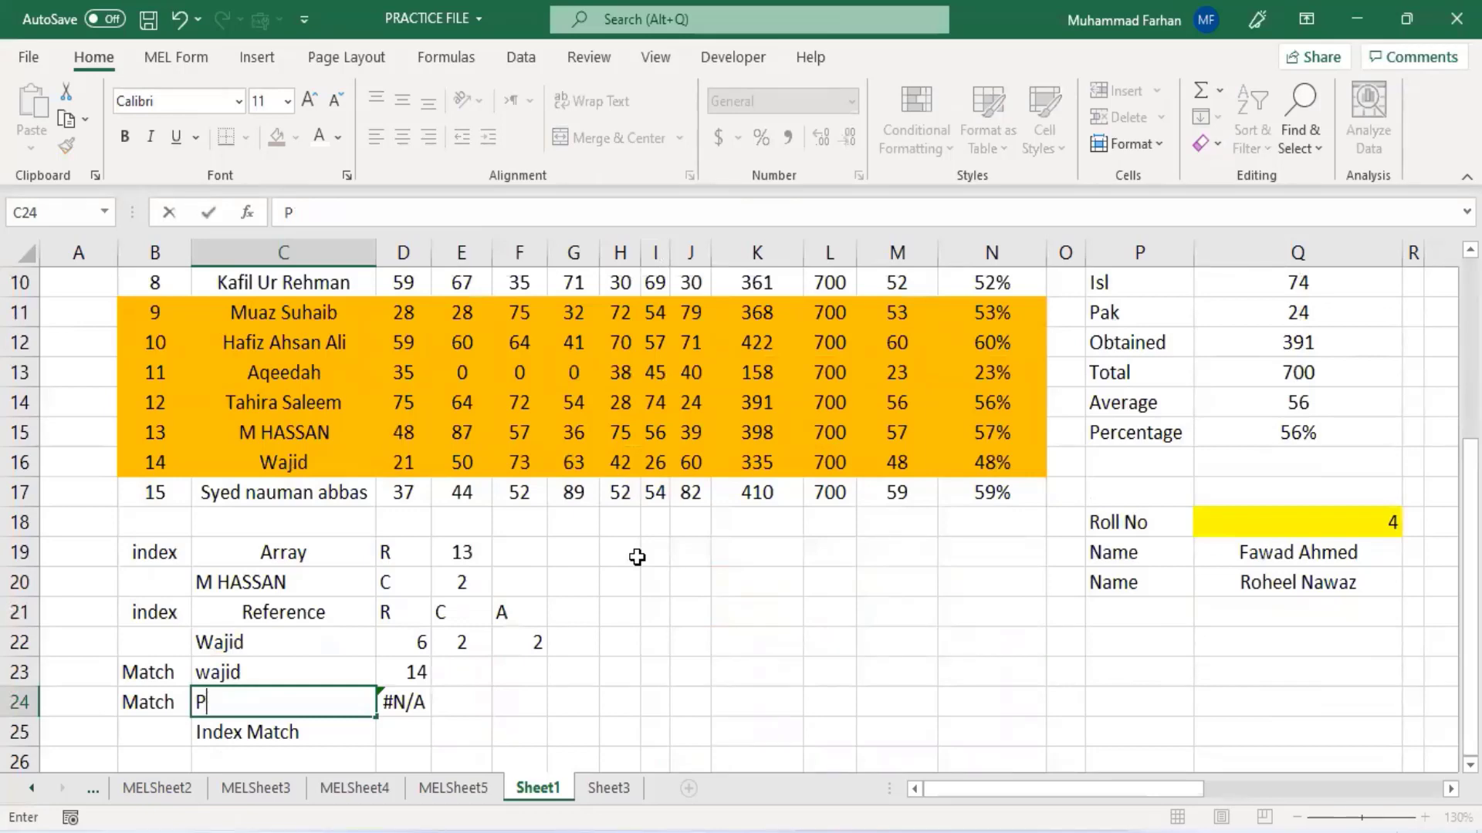
text(jy)
scroll(569, 595, up, 3)
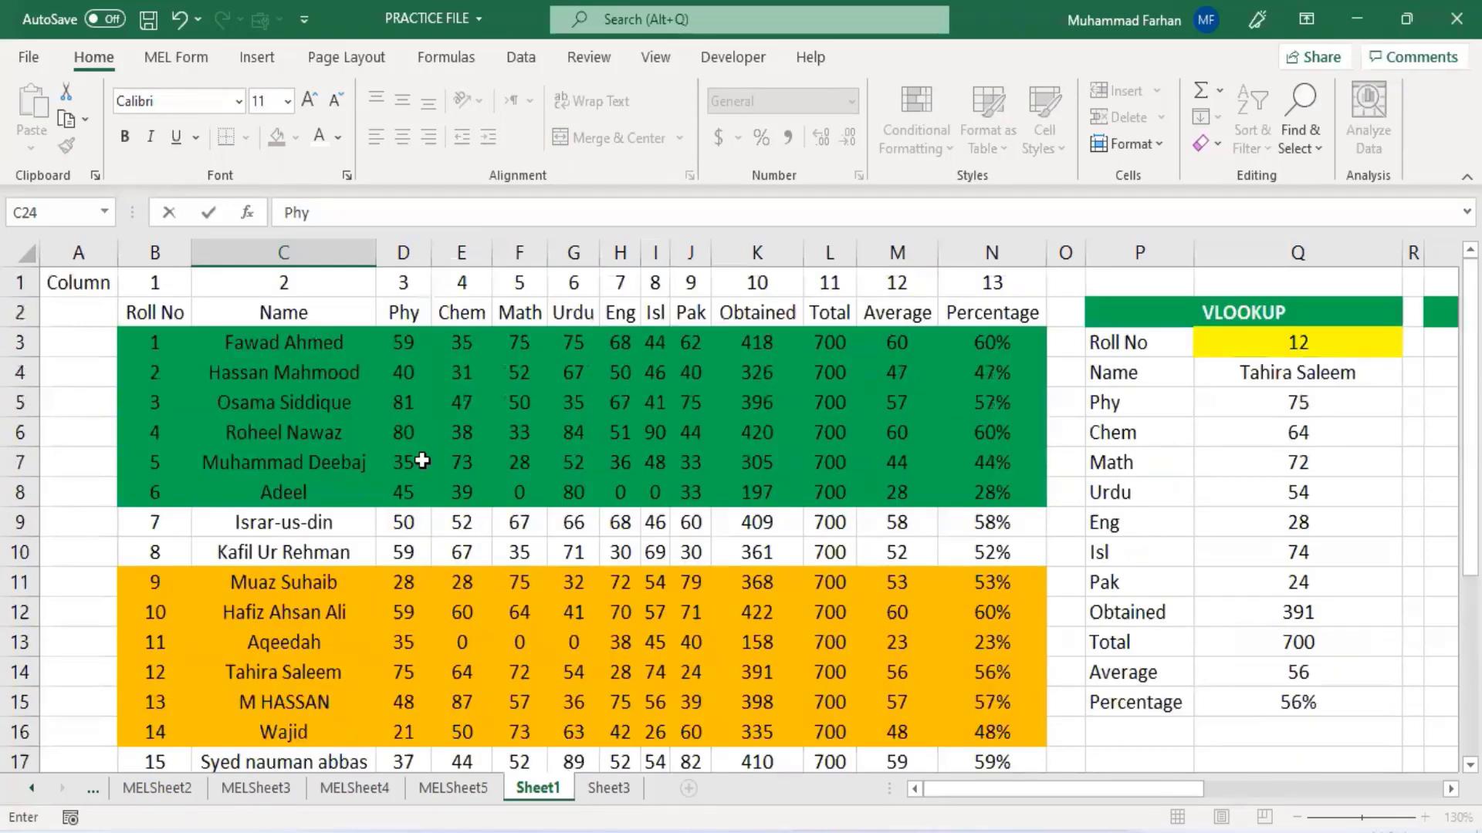
scroll(667, 491, down, 4)
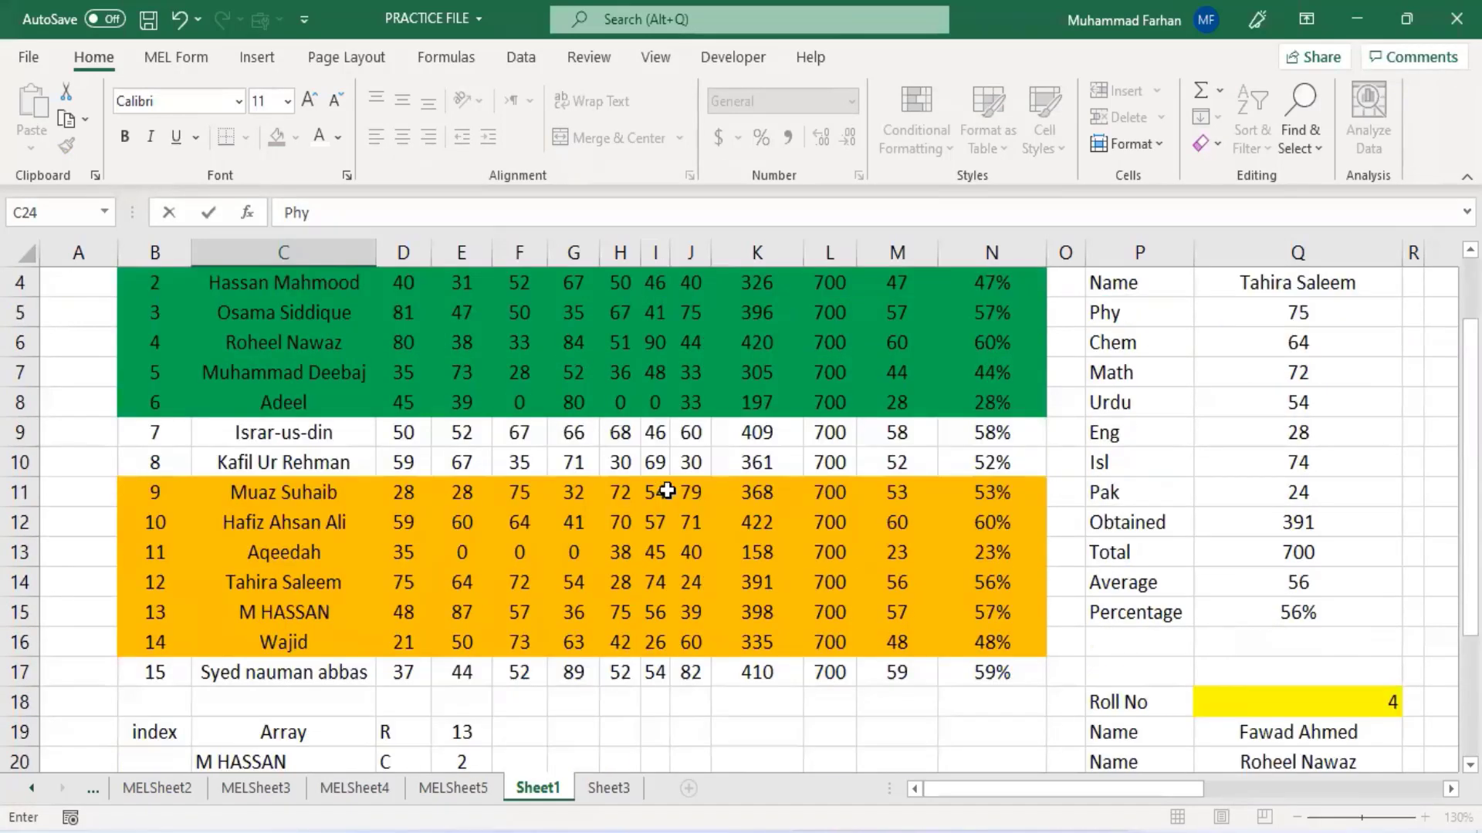
key(Return)
- Review the MATCH formulas in D23 and D24
click(402, 604)
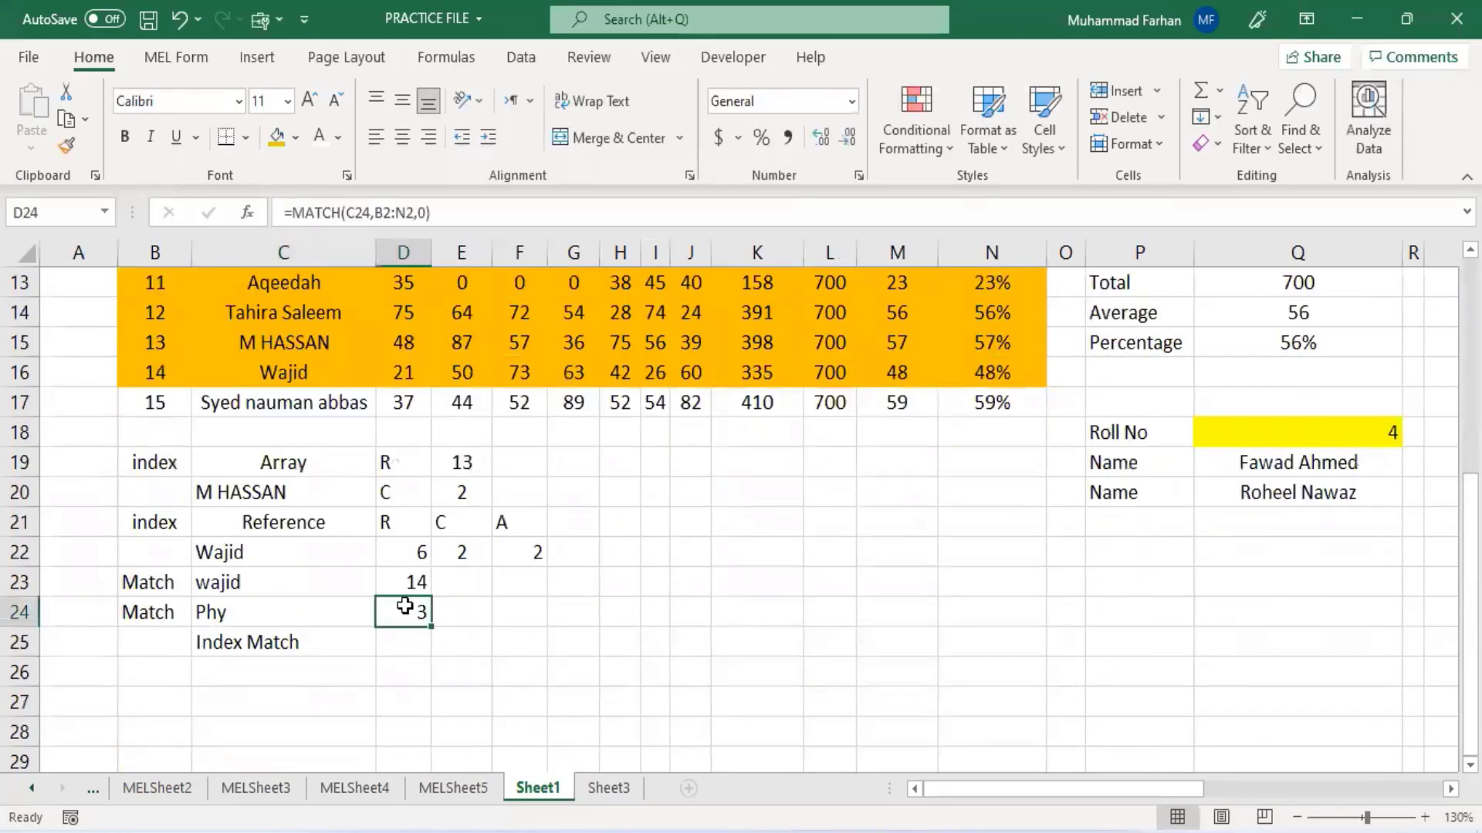
click(409, 582)
click(417, 622)
click(396, 589)
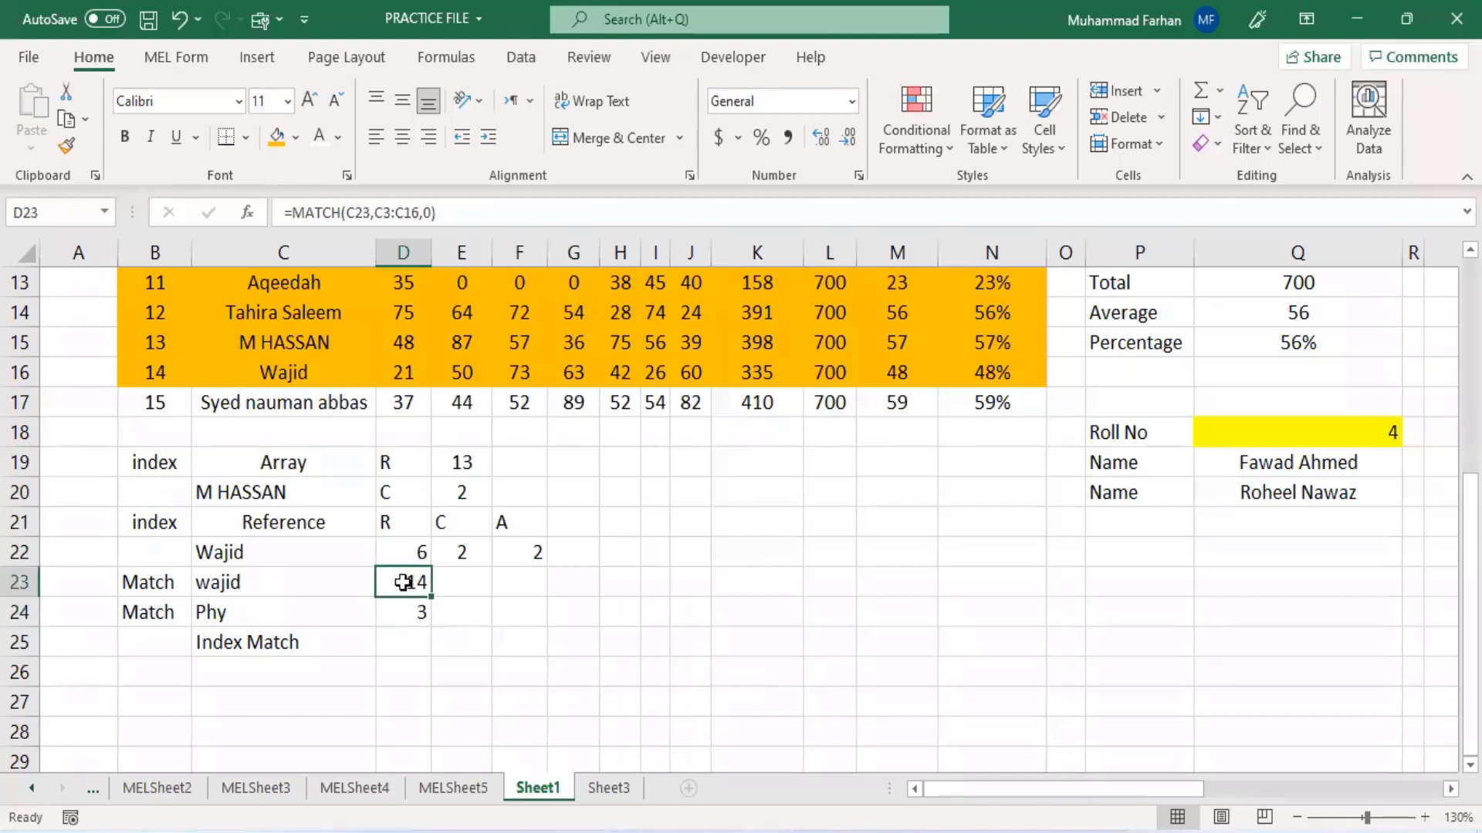
click(401, 617)
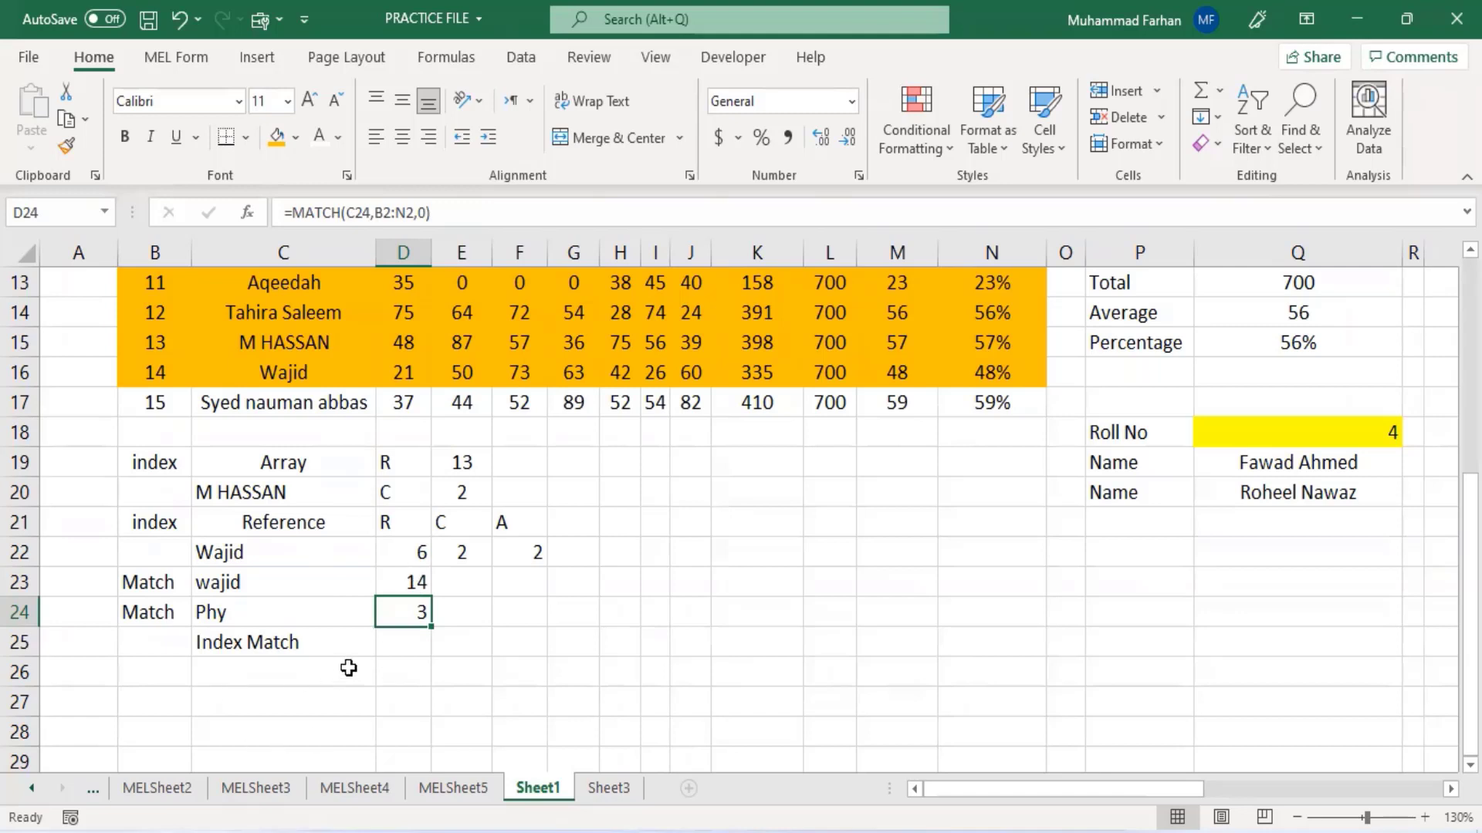
click(306, 677)
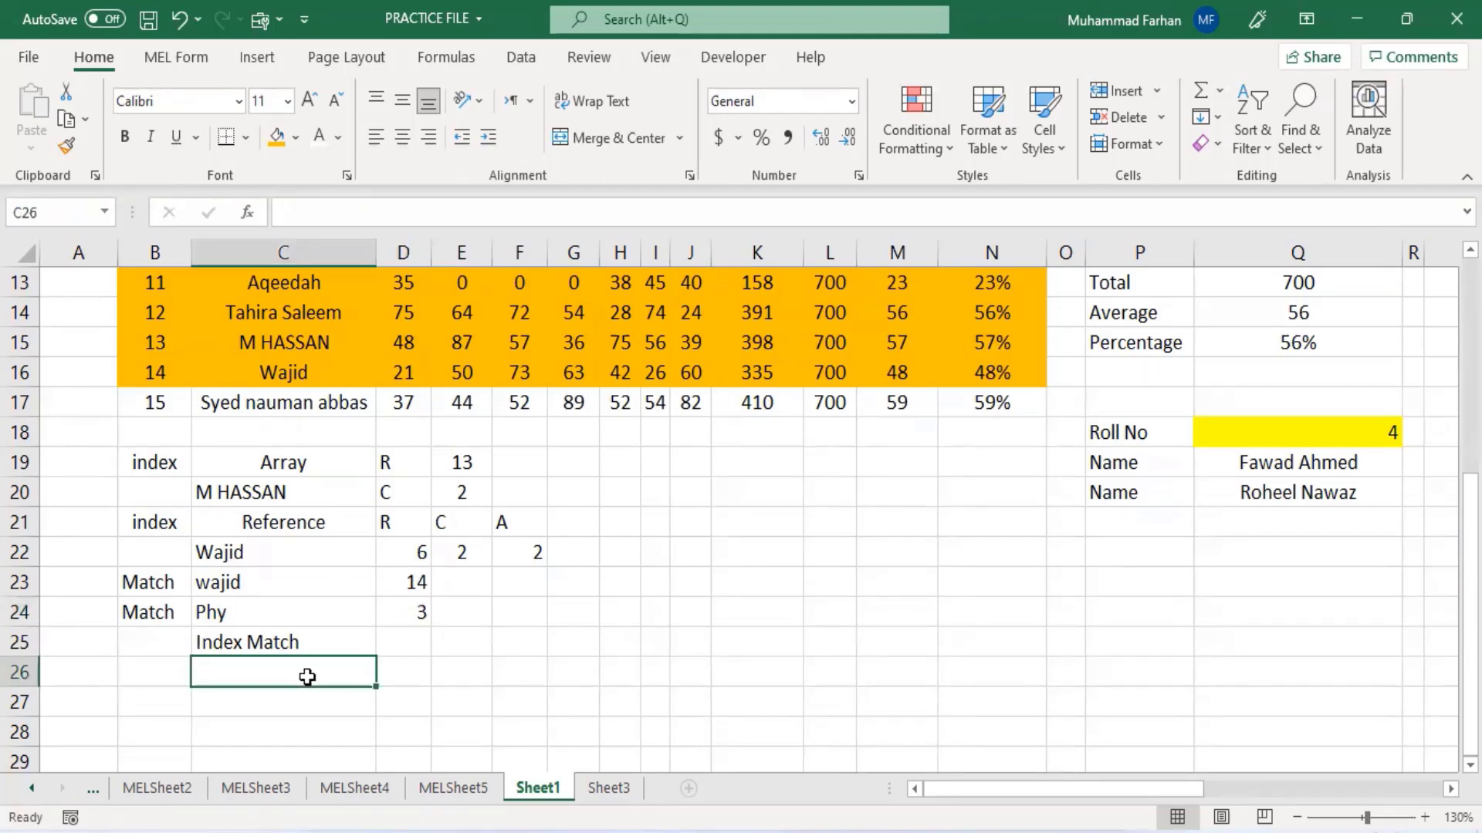
scroll(309, 676, up, 4)
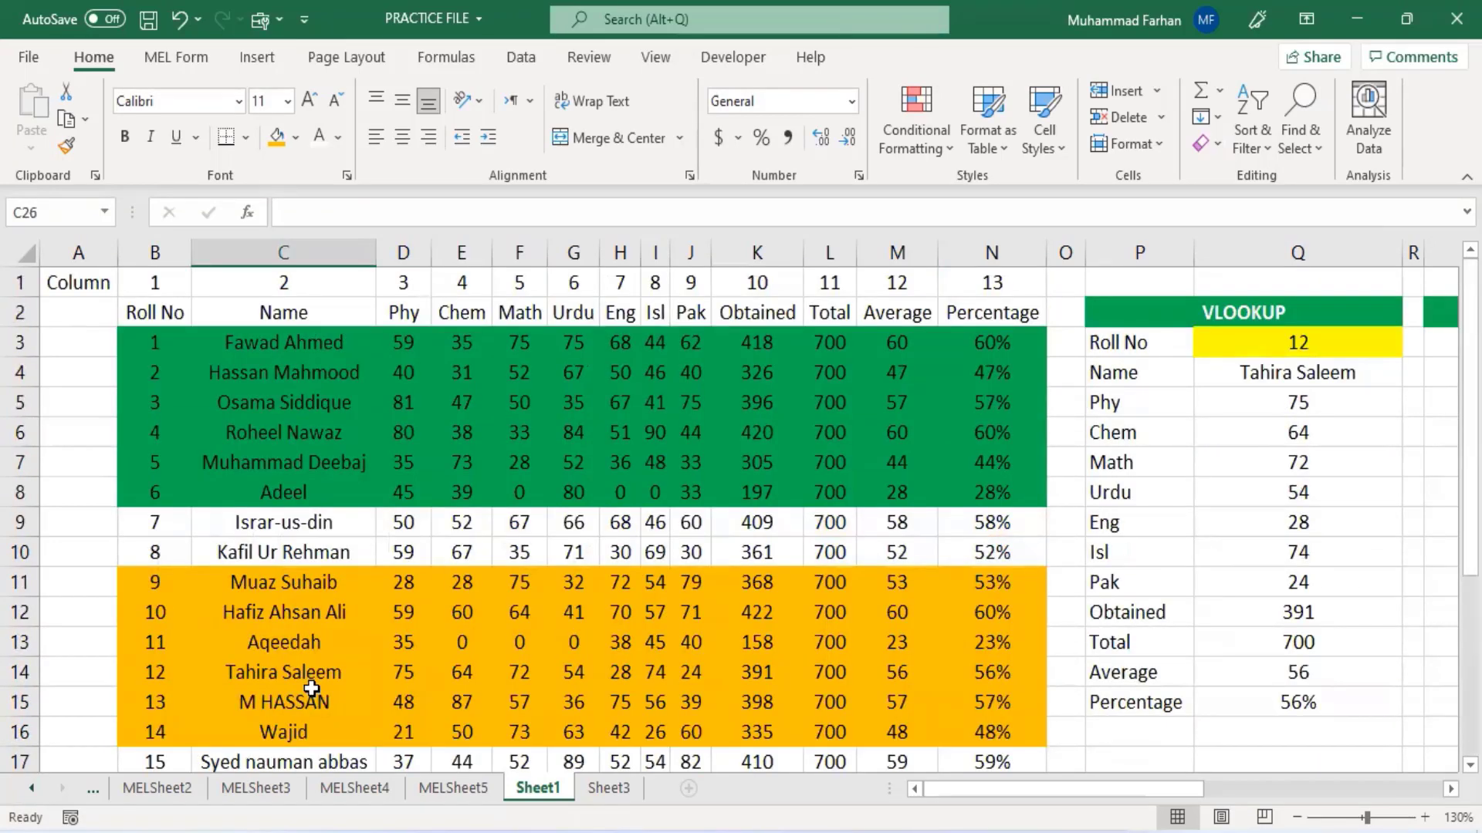
scroll(311, 689, down, 5)
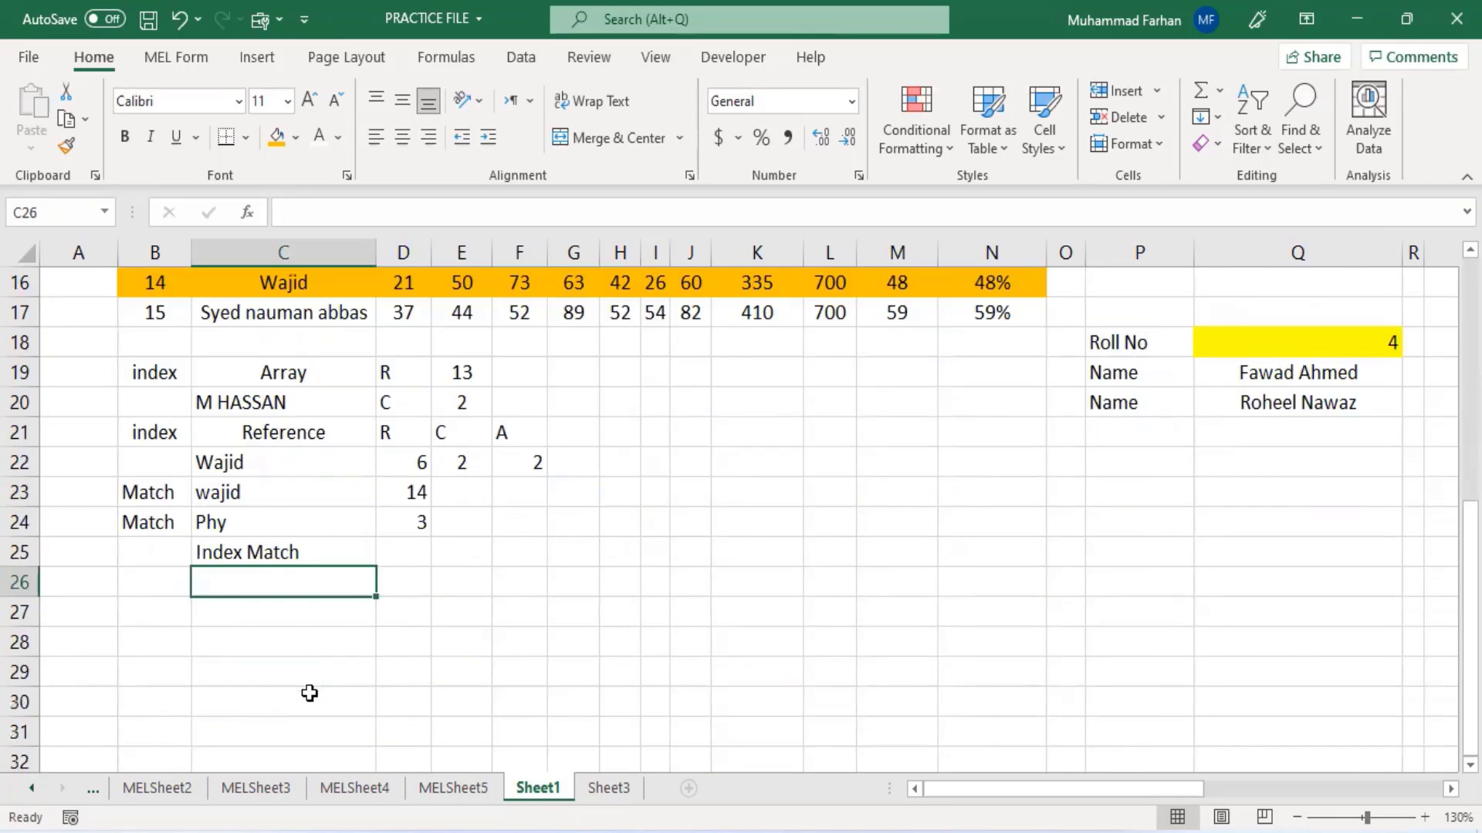
text(Nam)
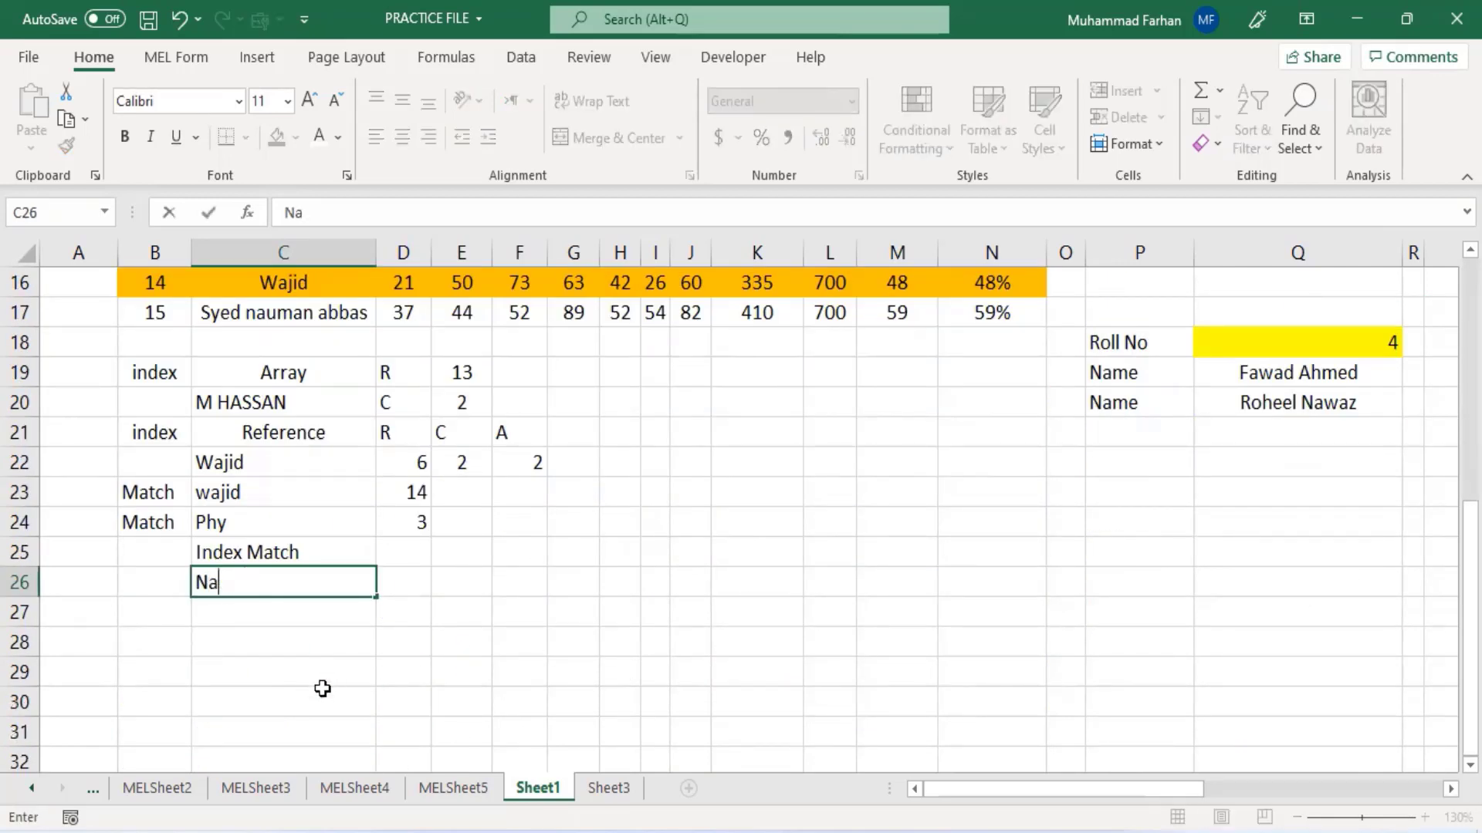
key(BackSpace)
key(BackSpace)
- Enter the labels Name, Find and Result in B26, B27 and B28
click(132, 580)
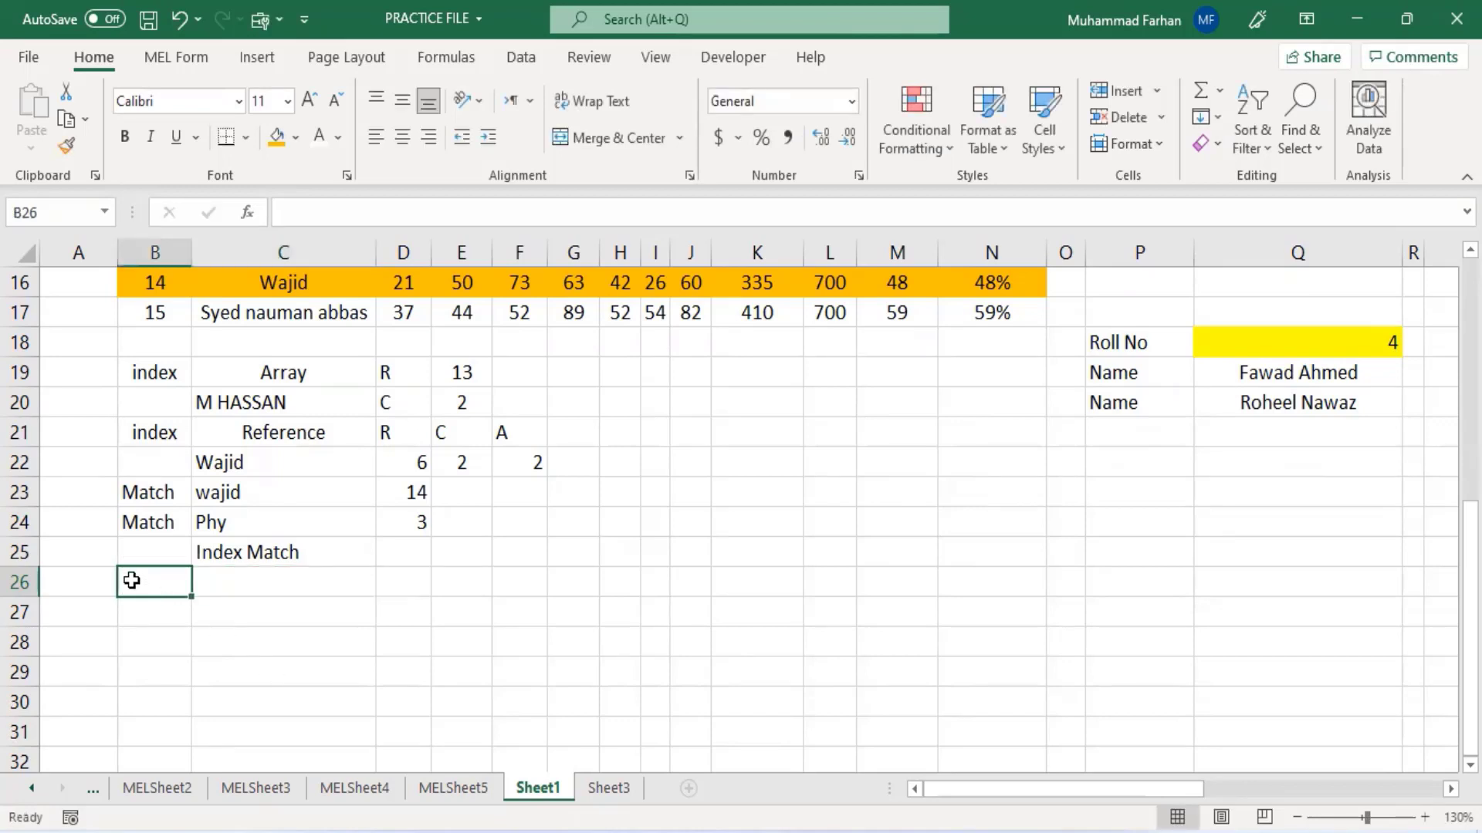
text(Name)
key(Tab)
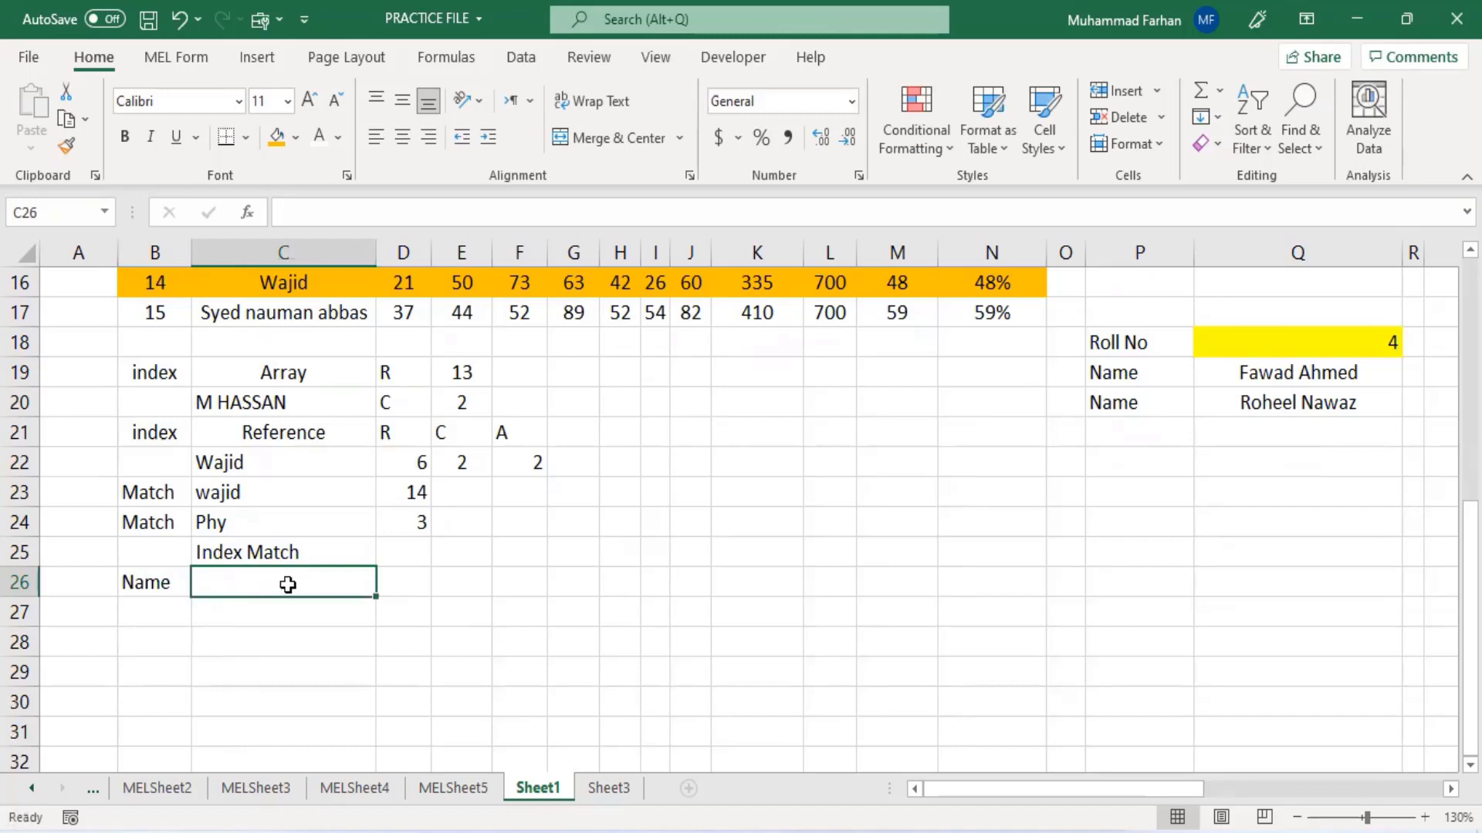
click(168, 615)
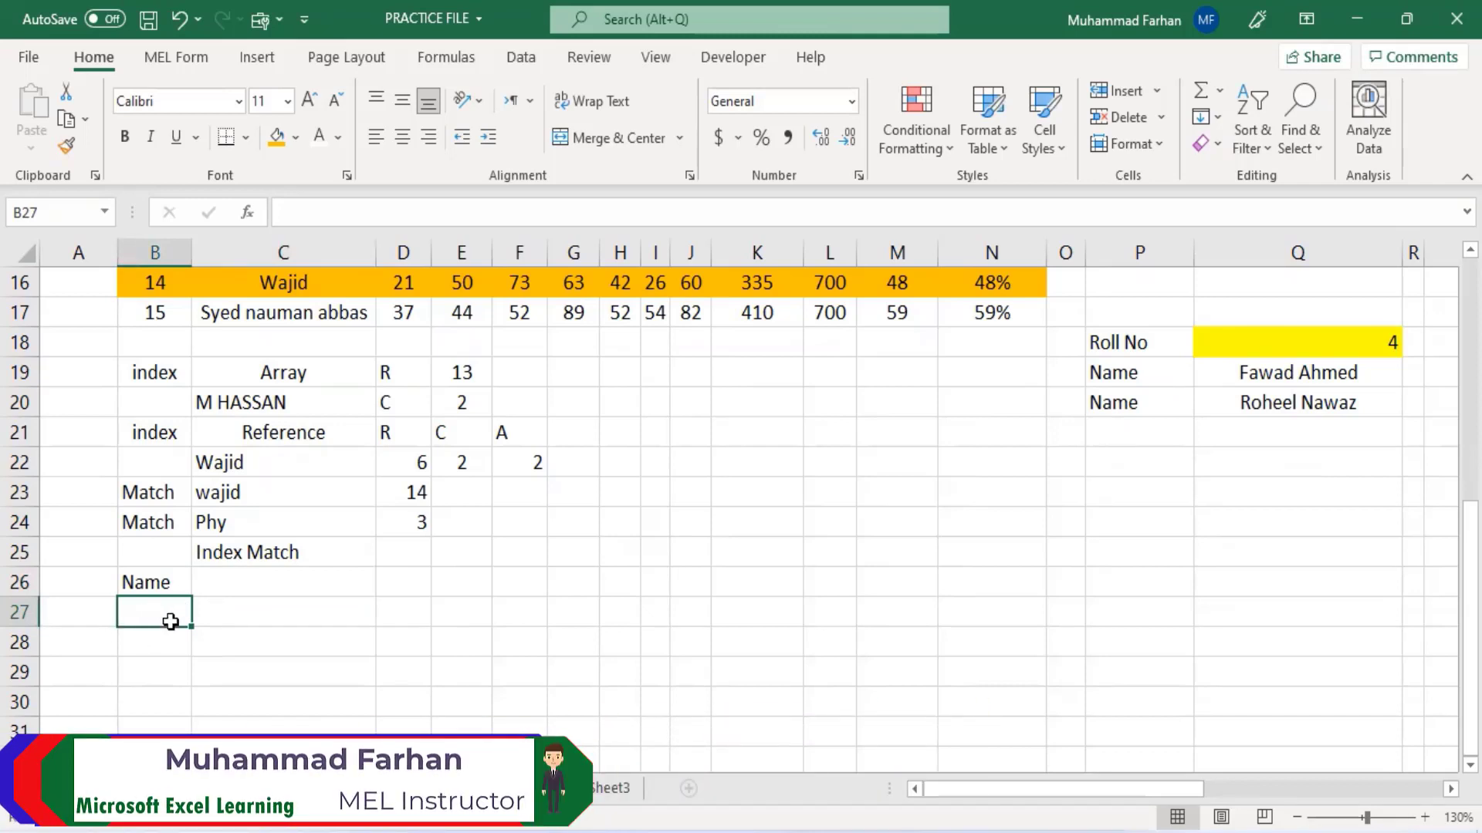
text(Find)
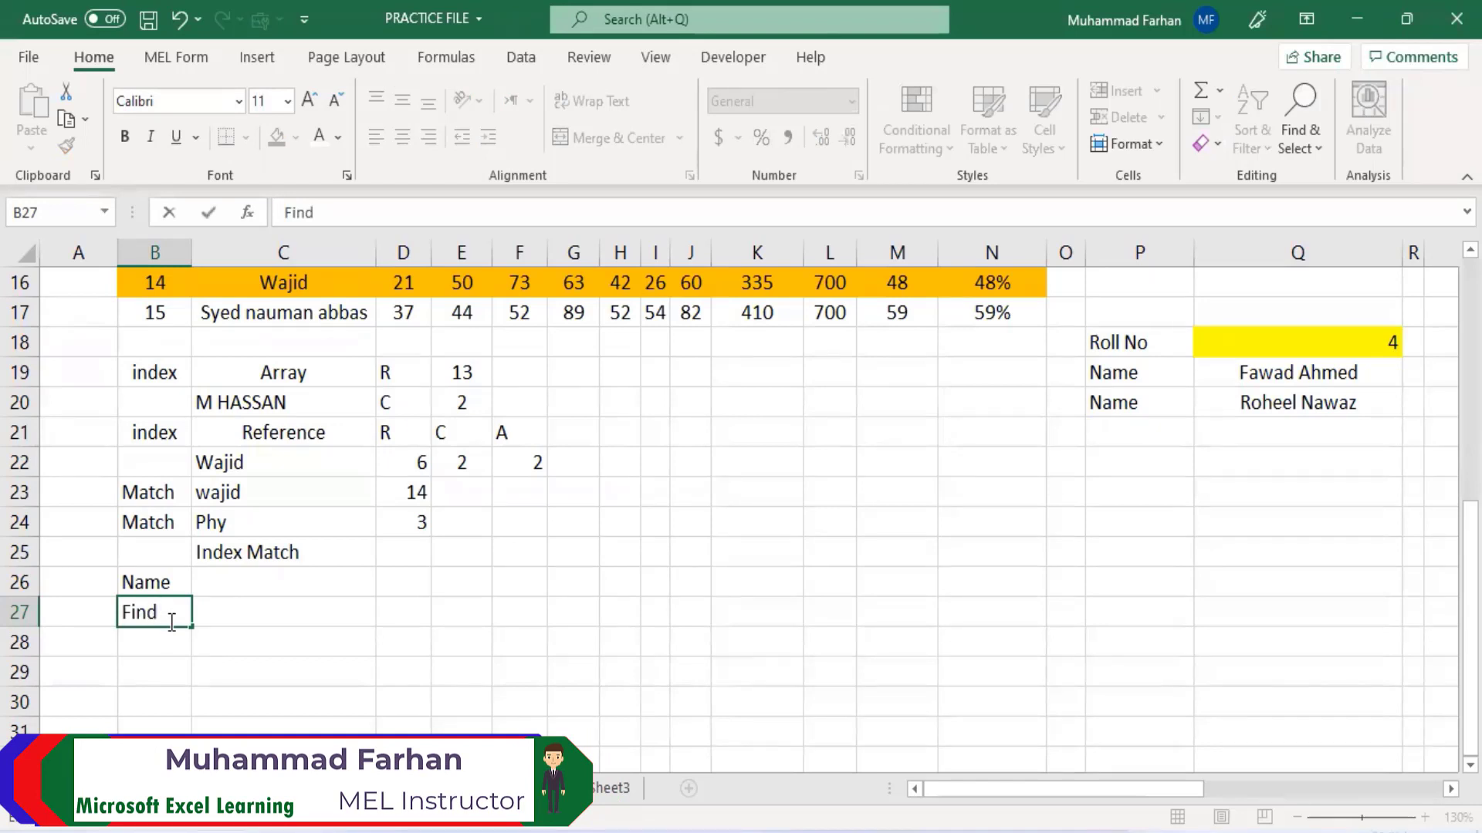
key(Return)
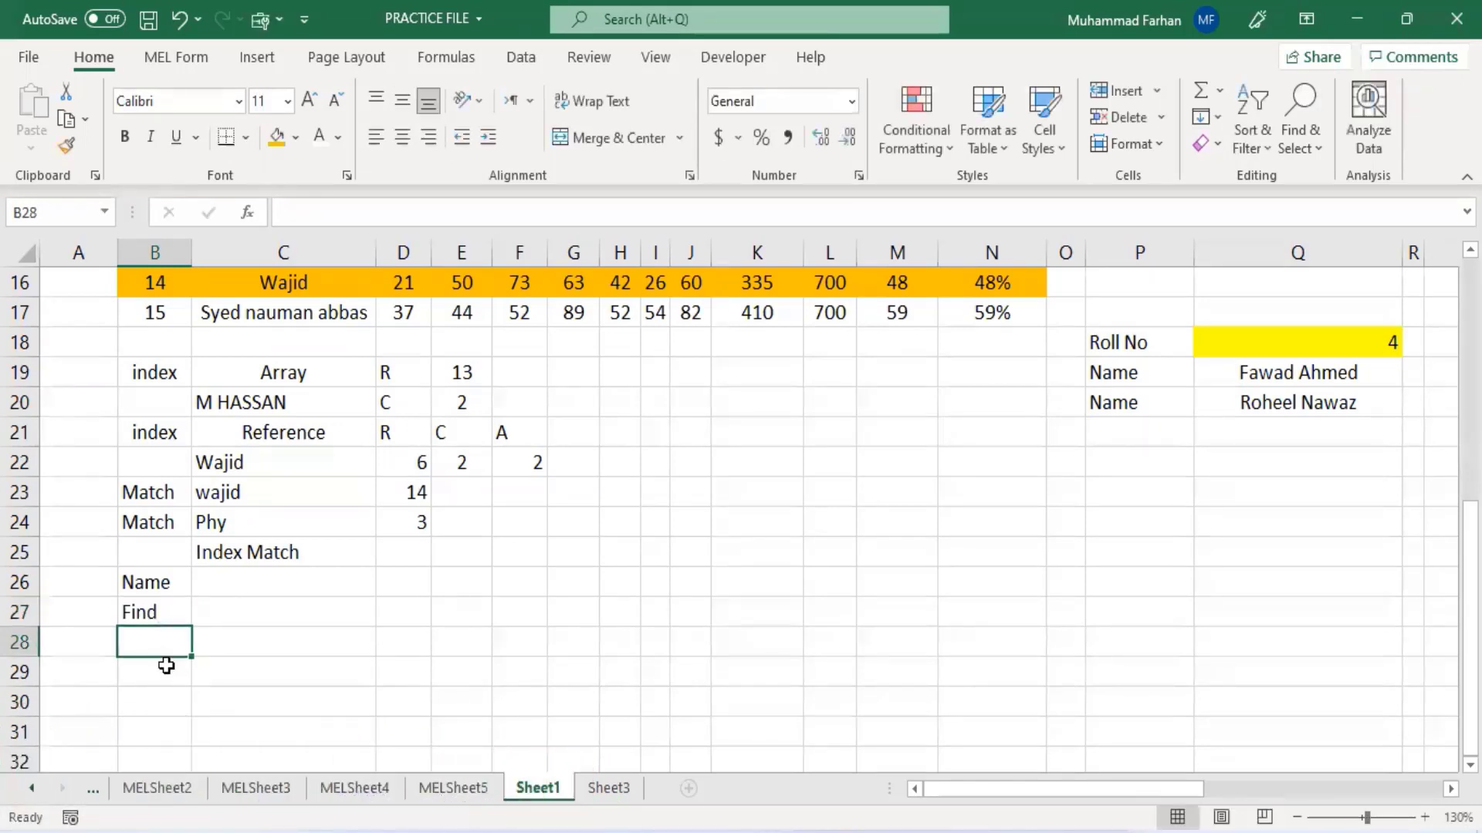
text(Res)
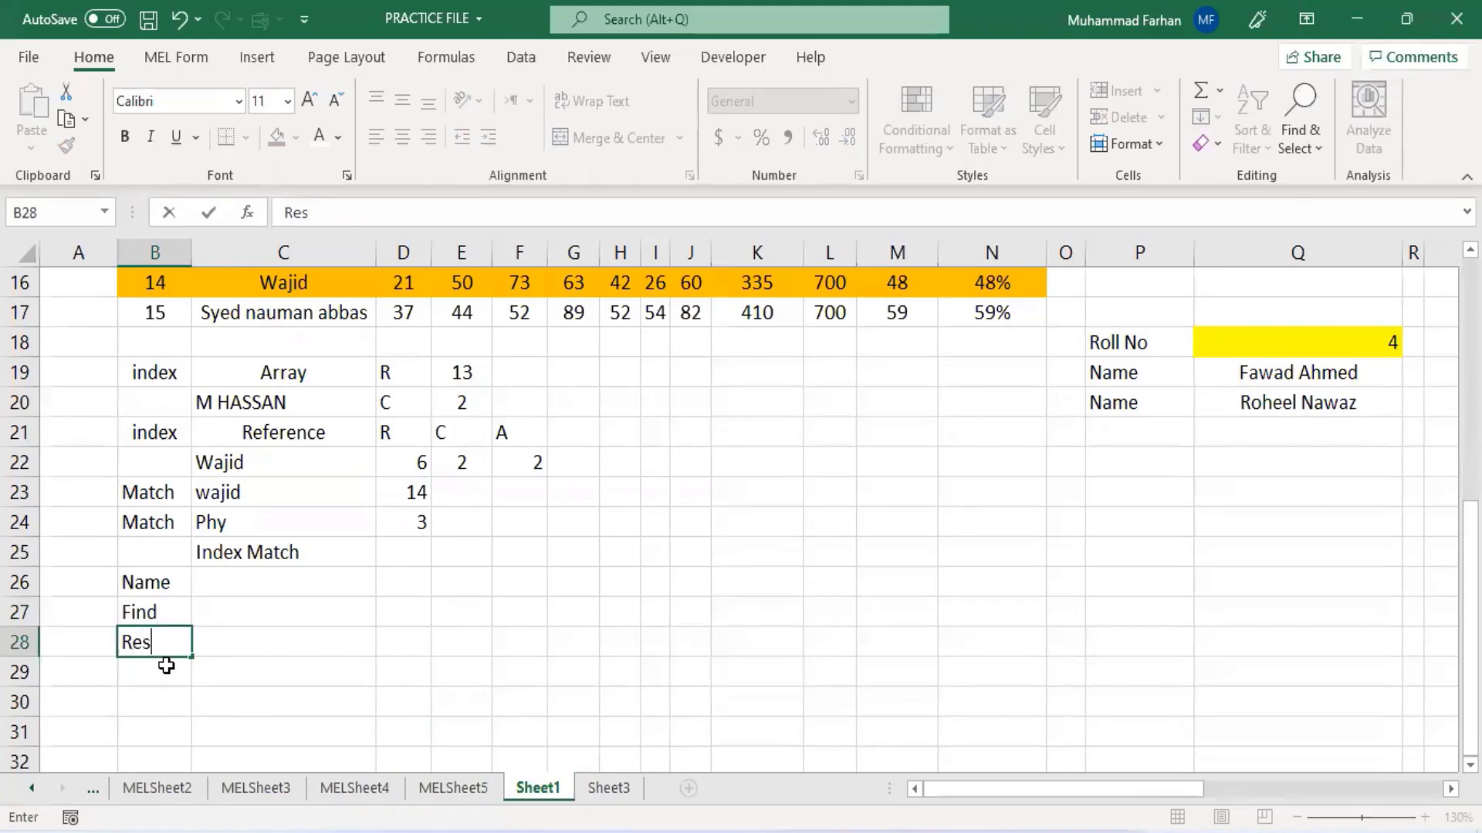
text(ult)
- Add a list data validation to C26 using the student names in $C$3:$C$16 as the source
click(252, 579)
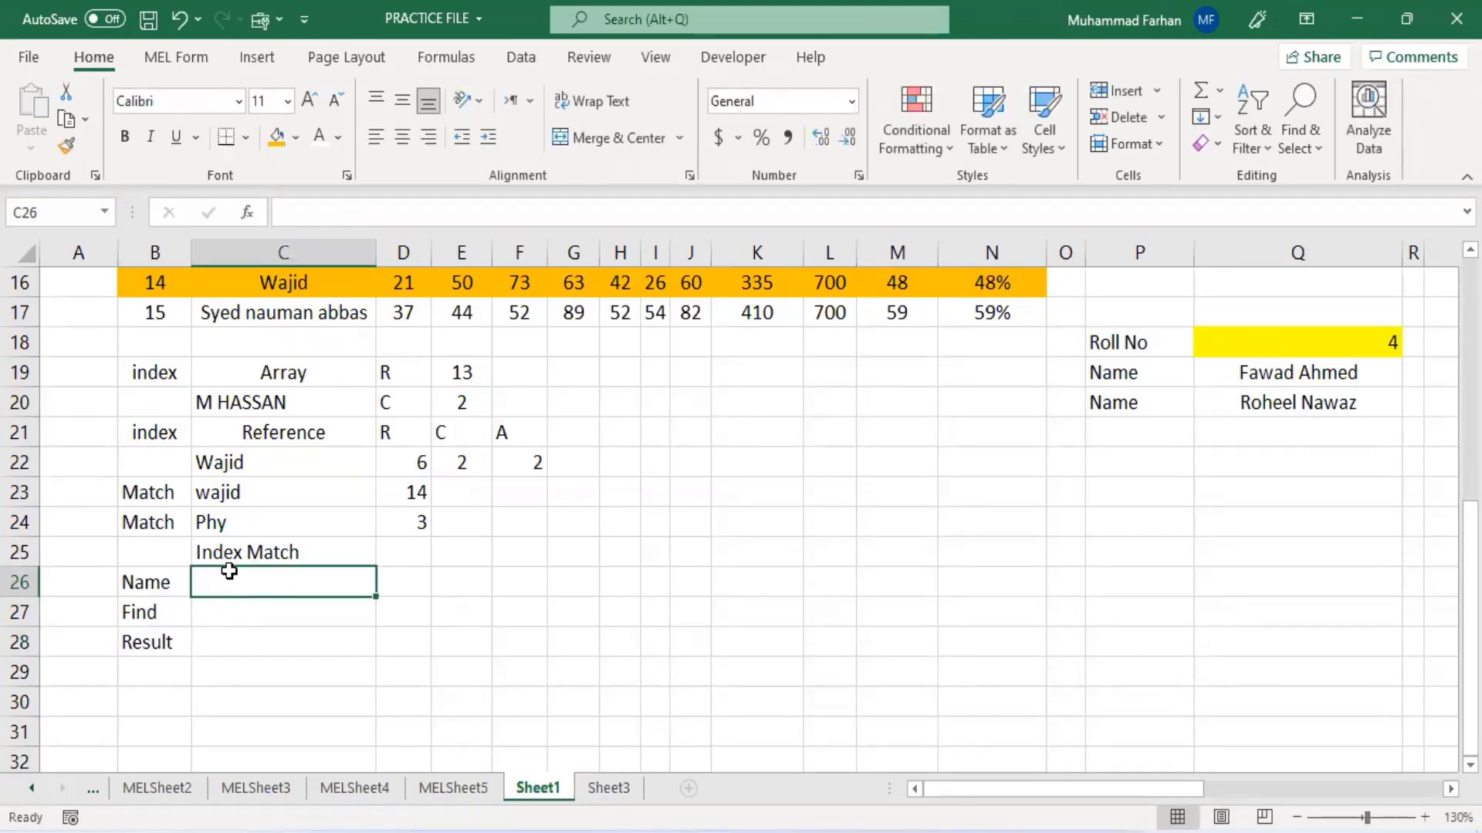
scroll(292, 582, up, 2)
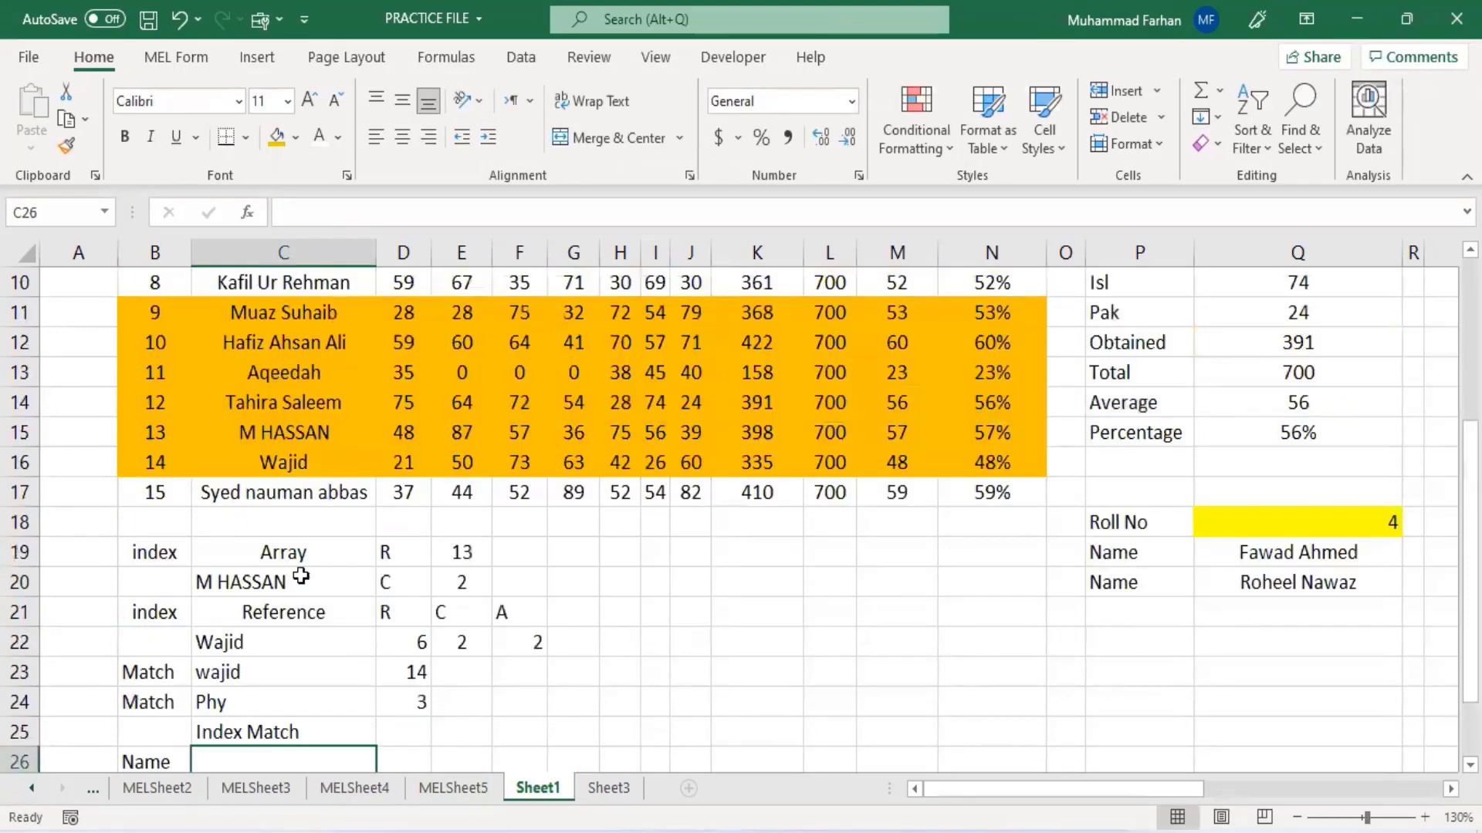
click(518, 61)
click(1120, 147)
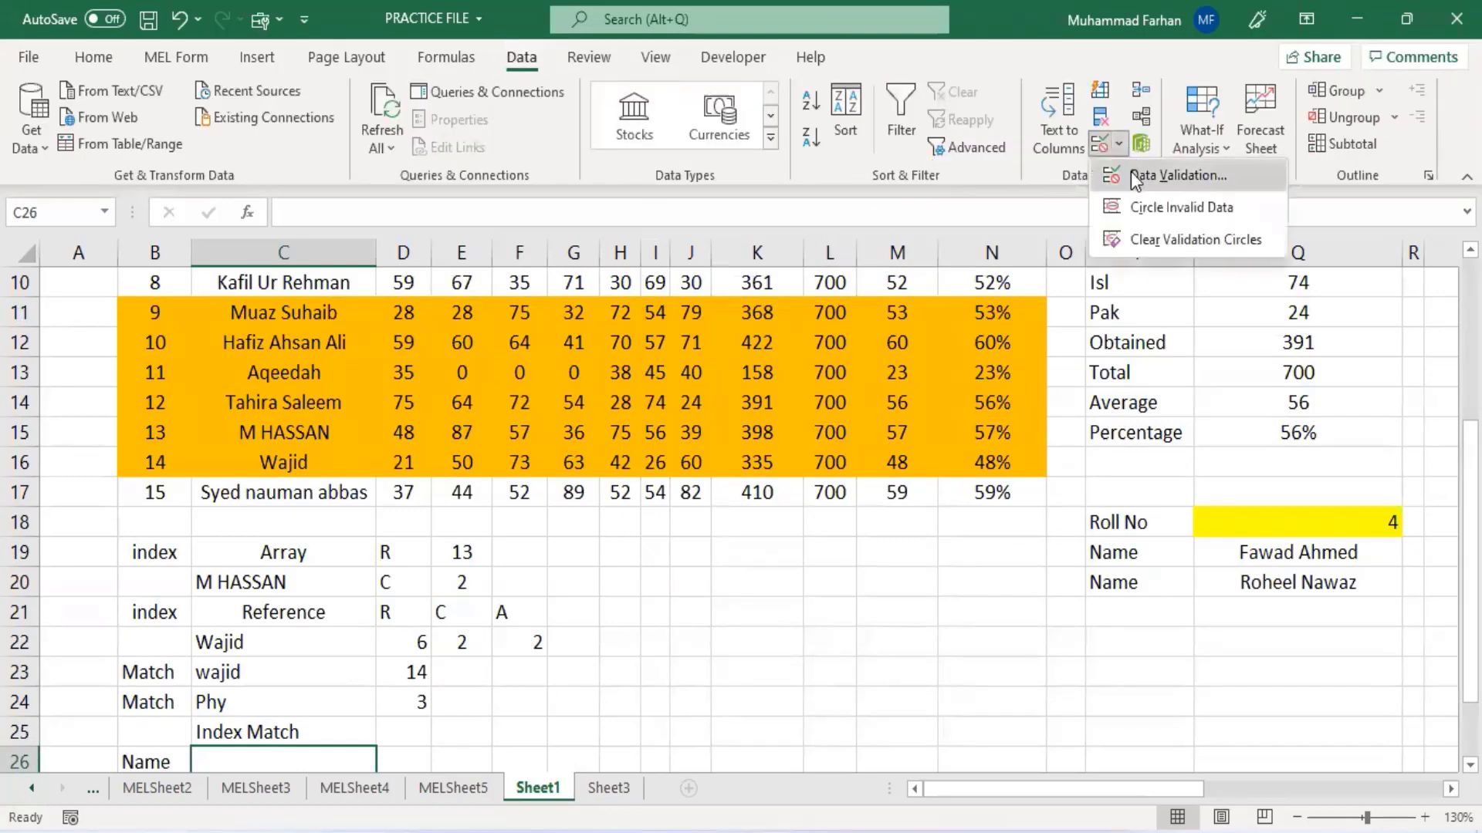
click(1132, 171)
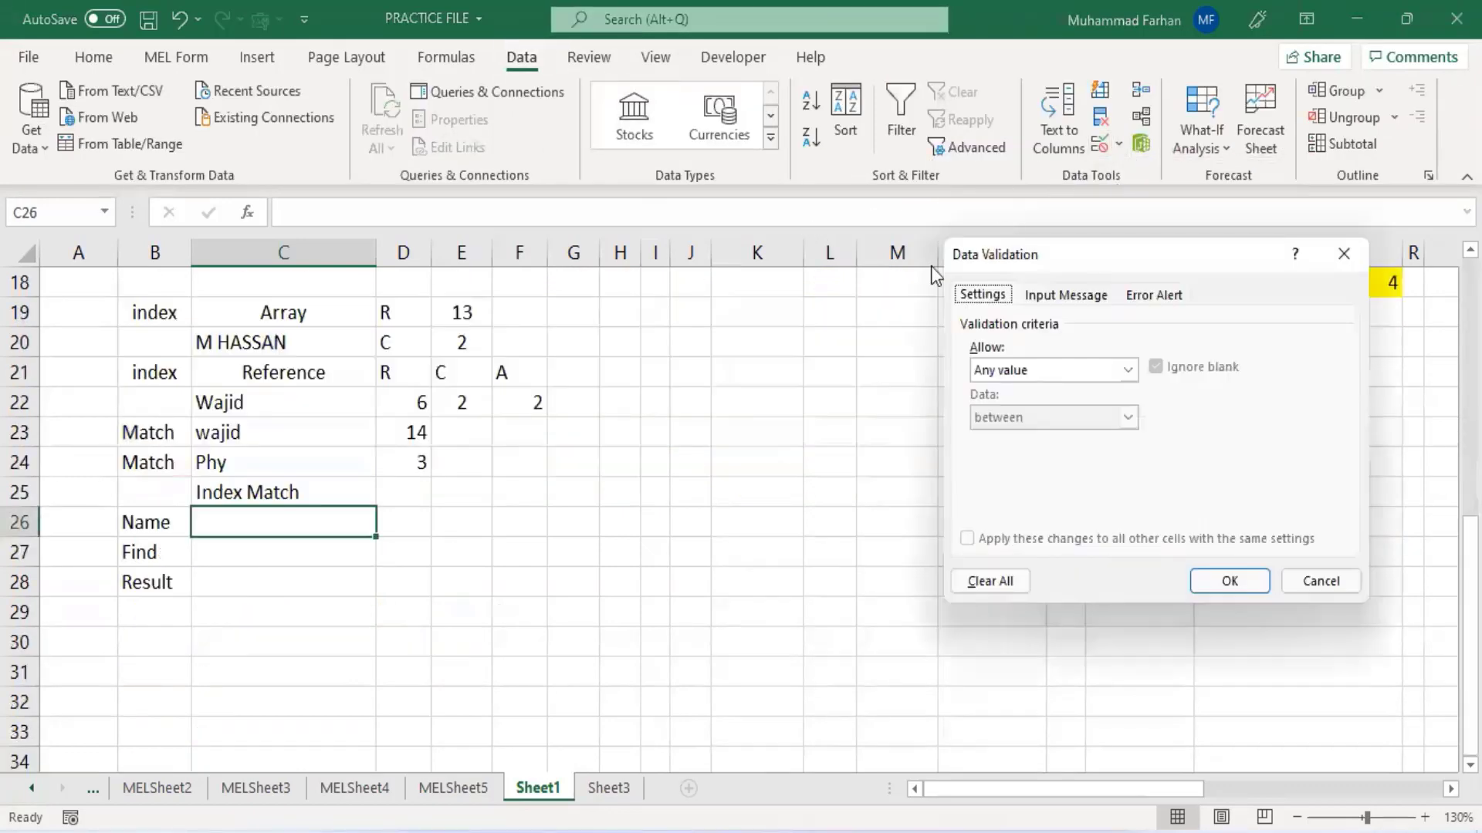
click(1038, 370)
click(1039, 435)
click(1038, 463)
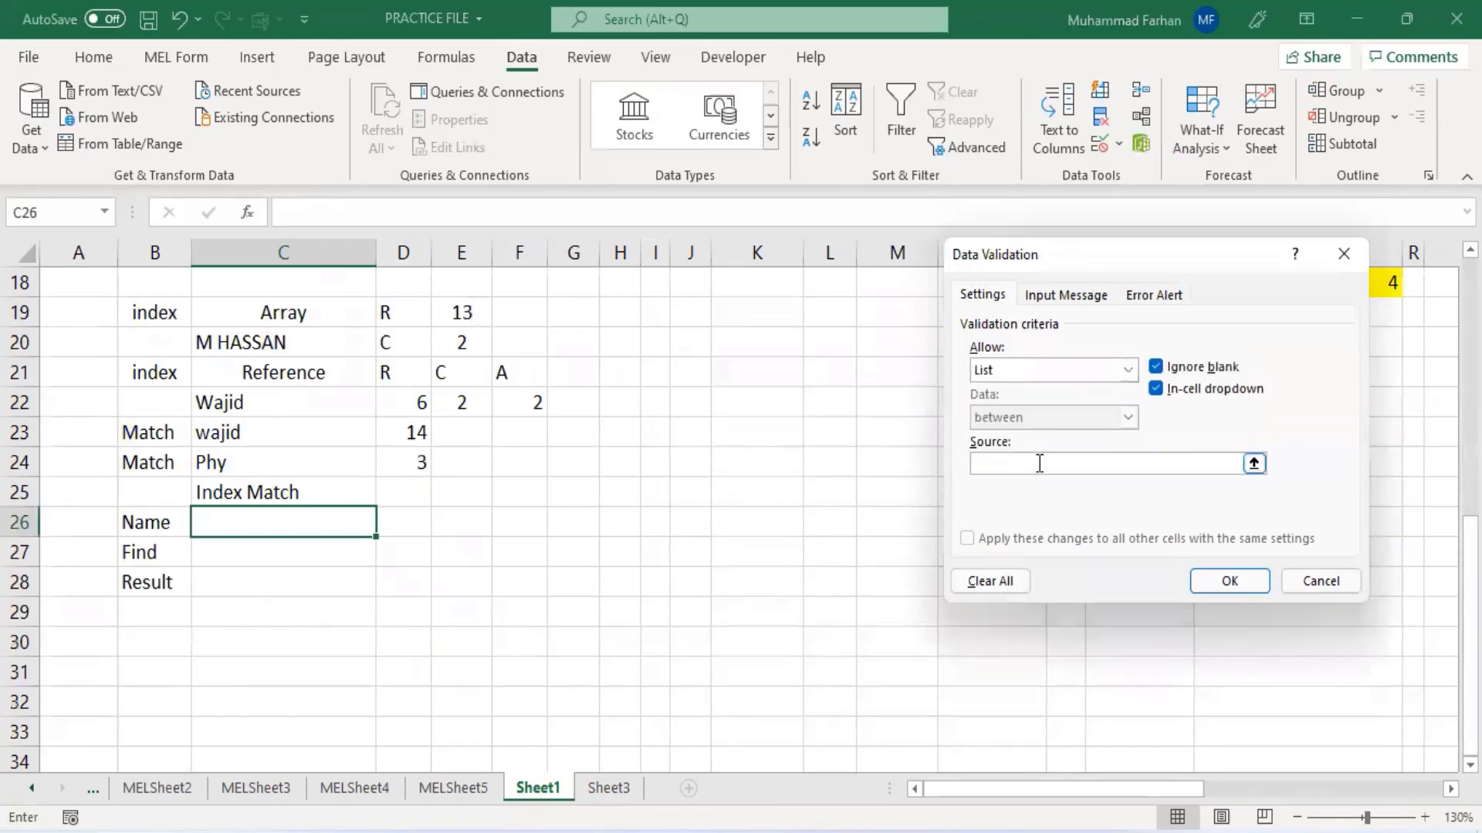
scroll(540, 455, up, 4)
scroll(338, 381, up, 2)
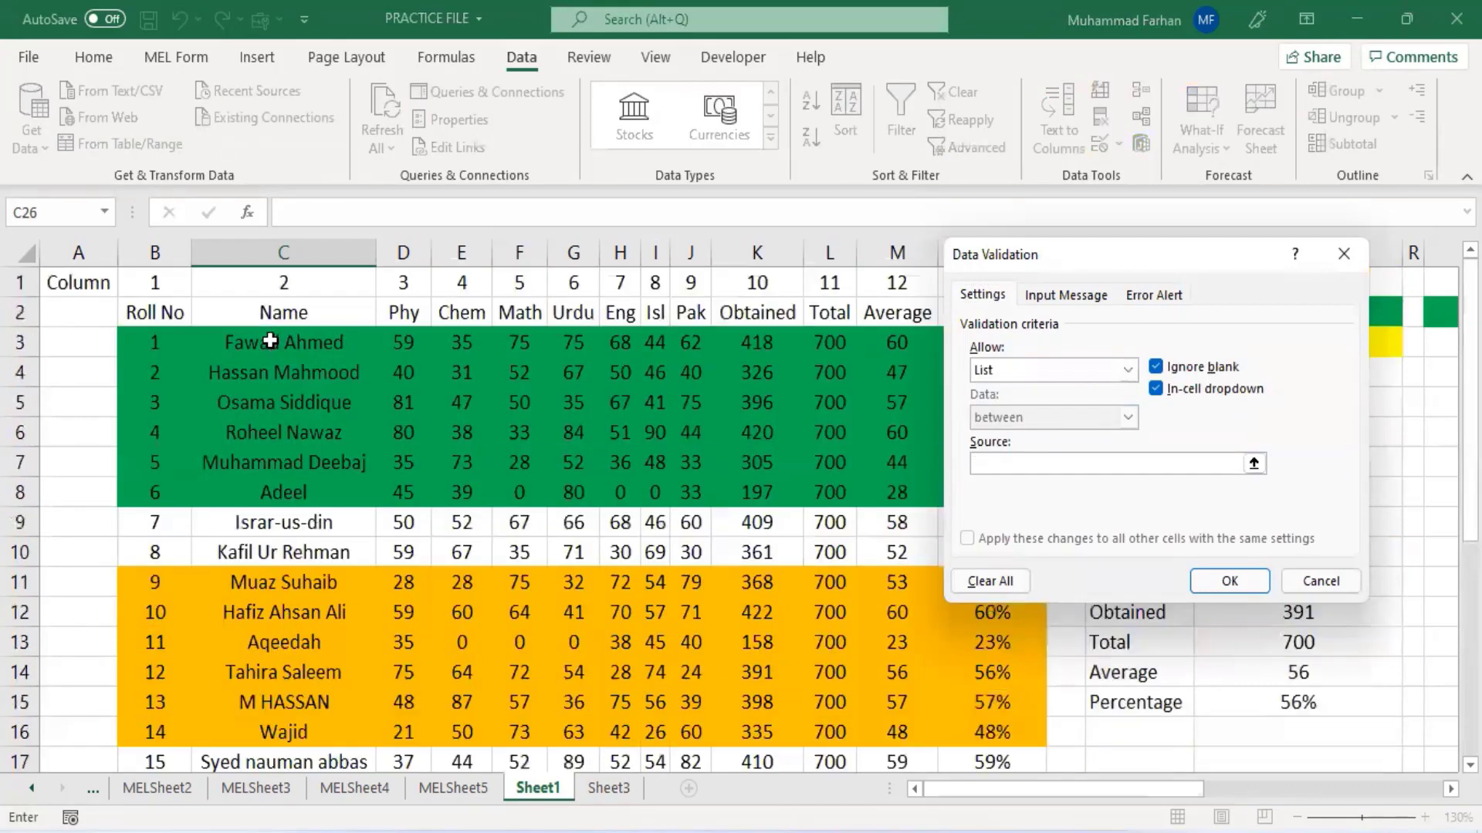
drag(265, 340, 289, 732)
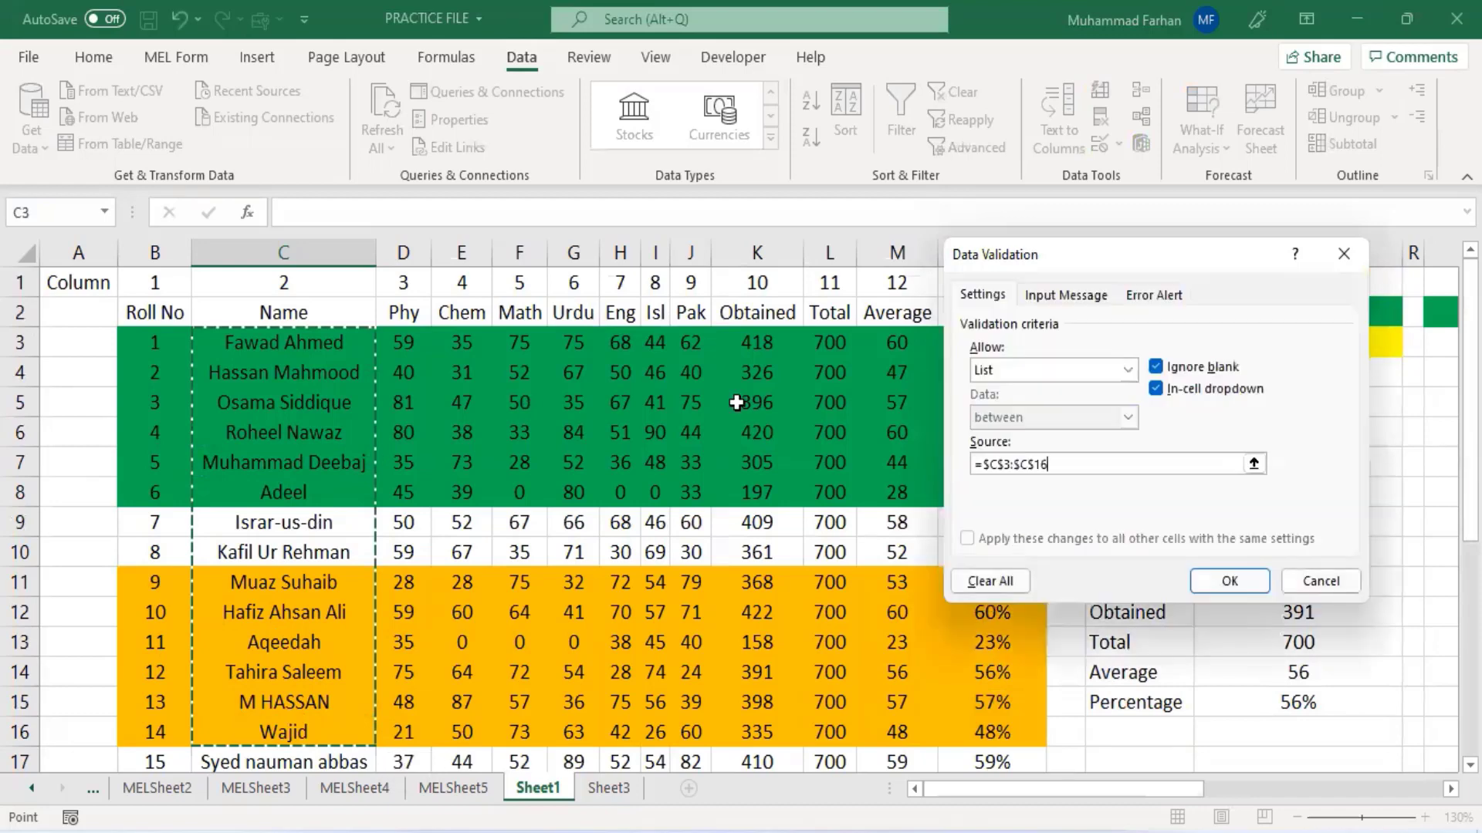
click(1229, 582)
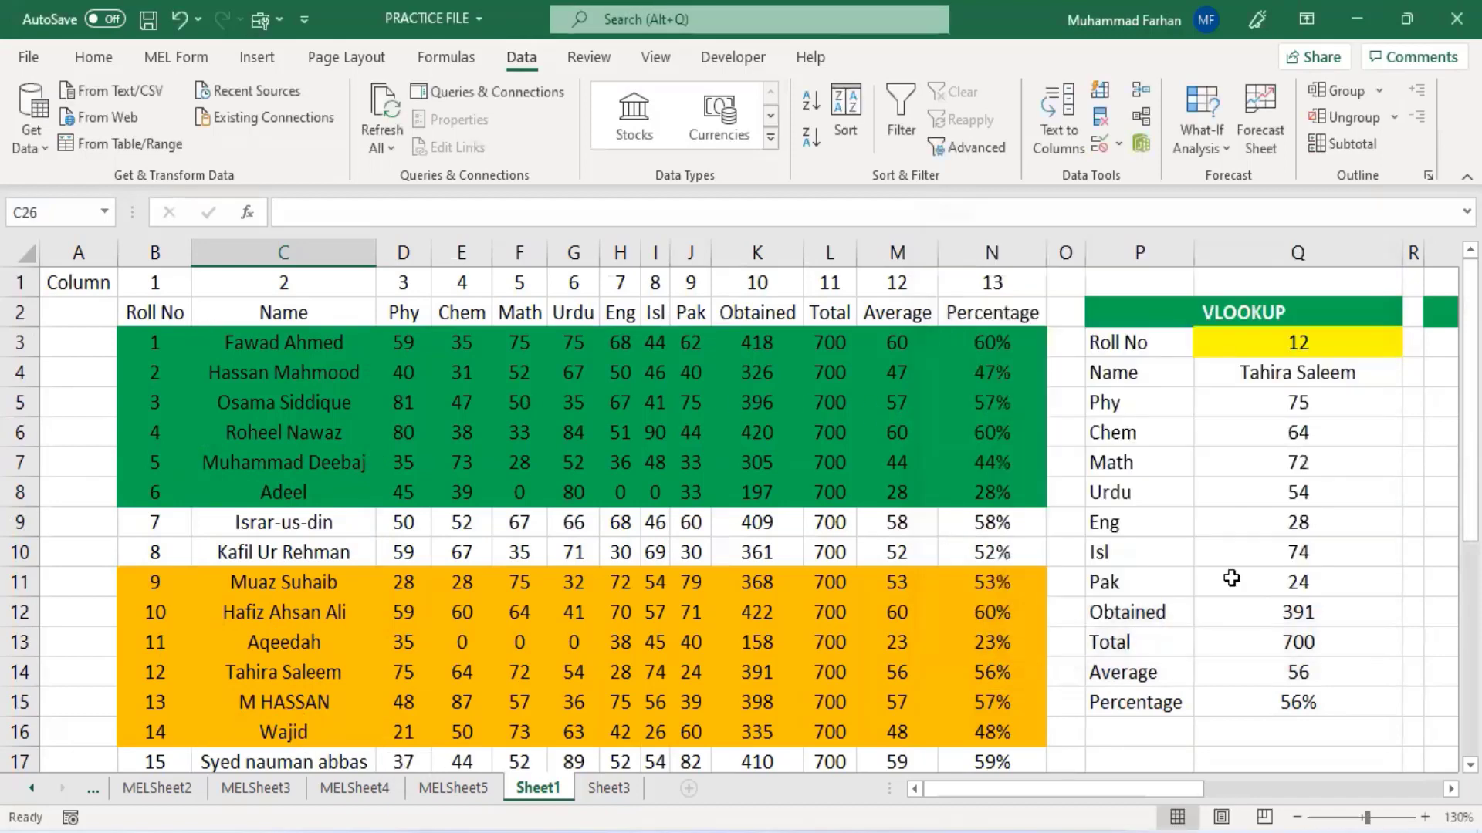
scroll(821, 646, down, 2)
scroll(821, 647, down, 3)
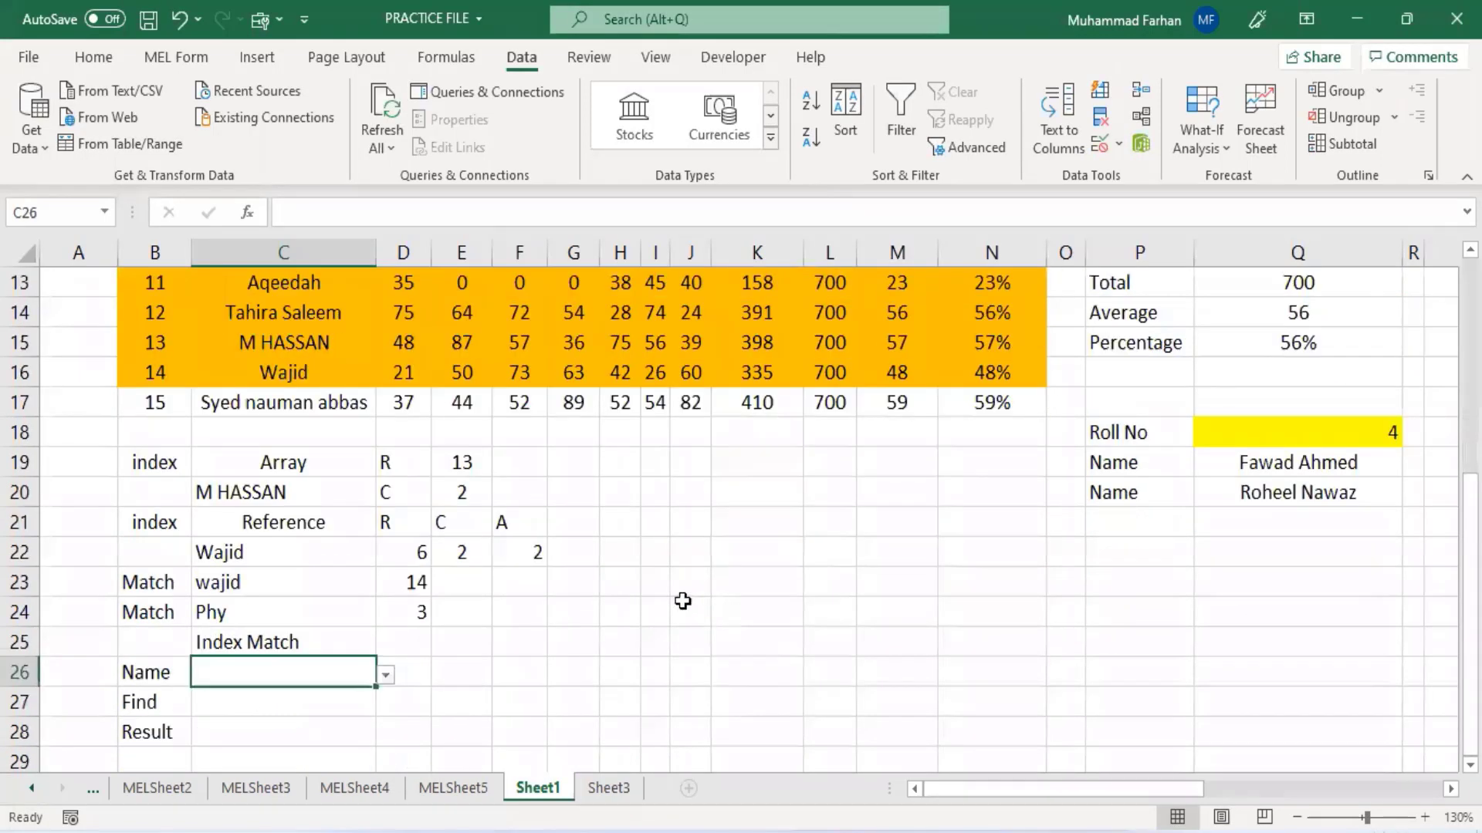
click(388, 587)
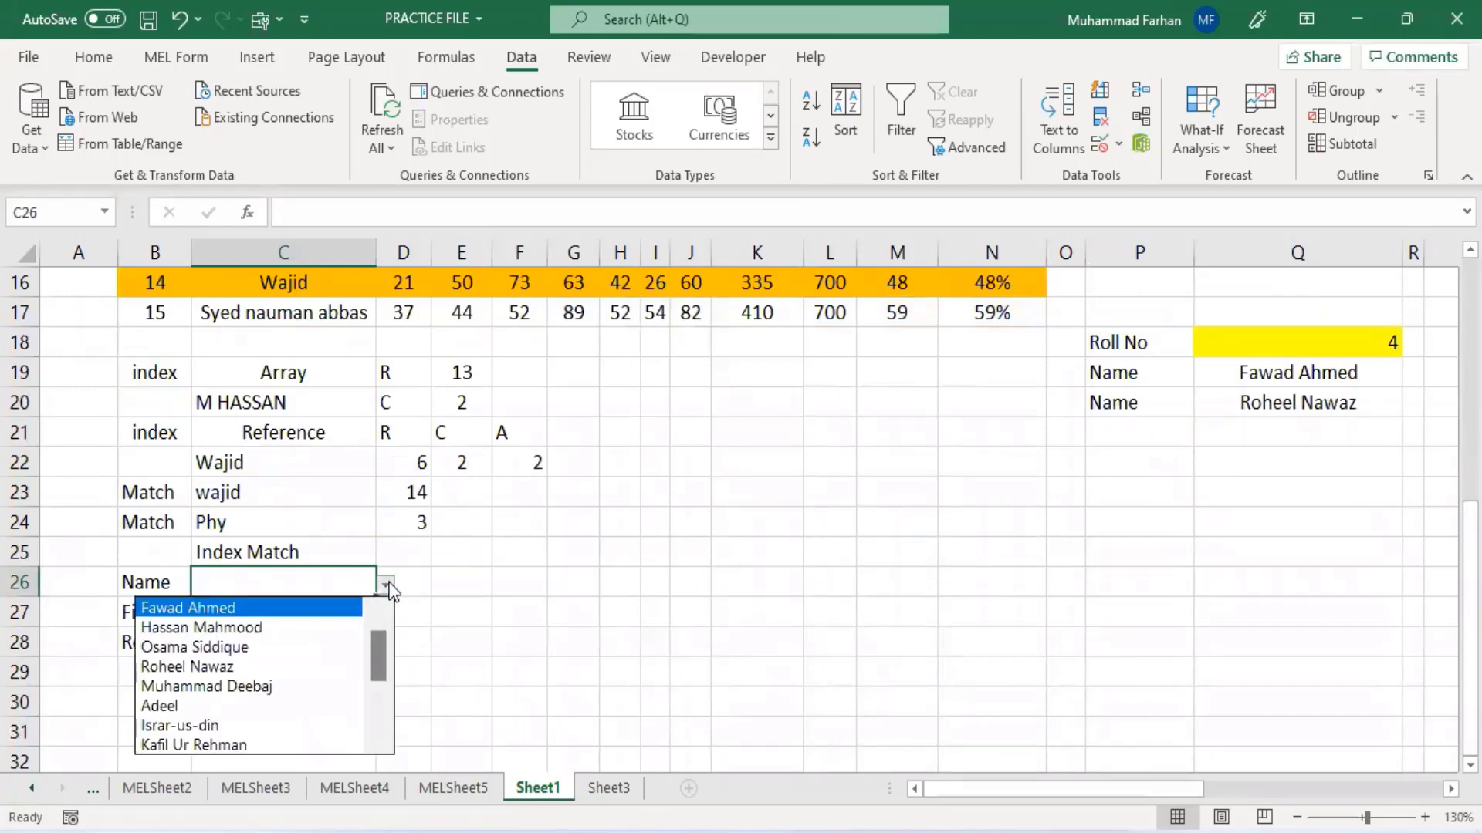
click(390, 587)
- Add a list data validation to C27 using the header row $B$2:$N$2 as the source
click(309, 604)
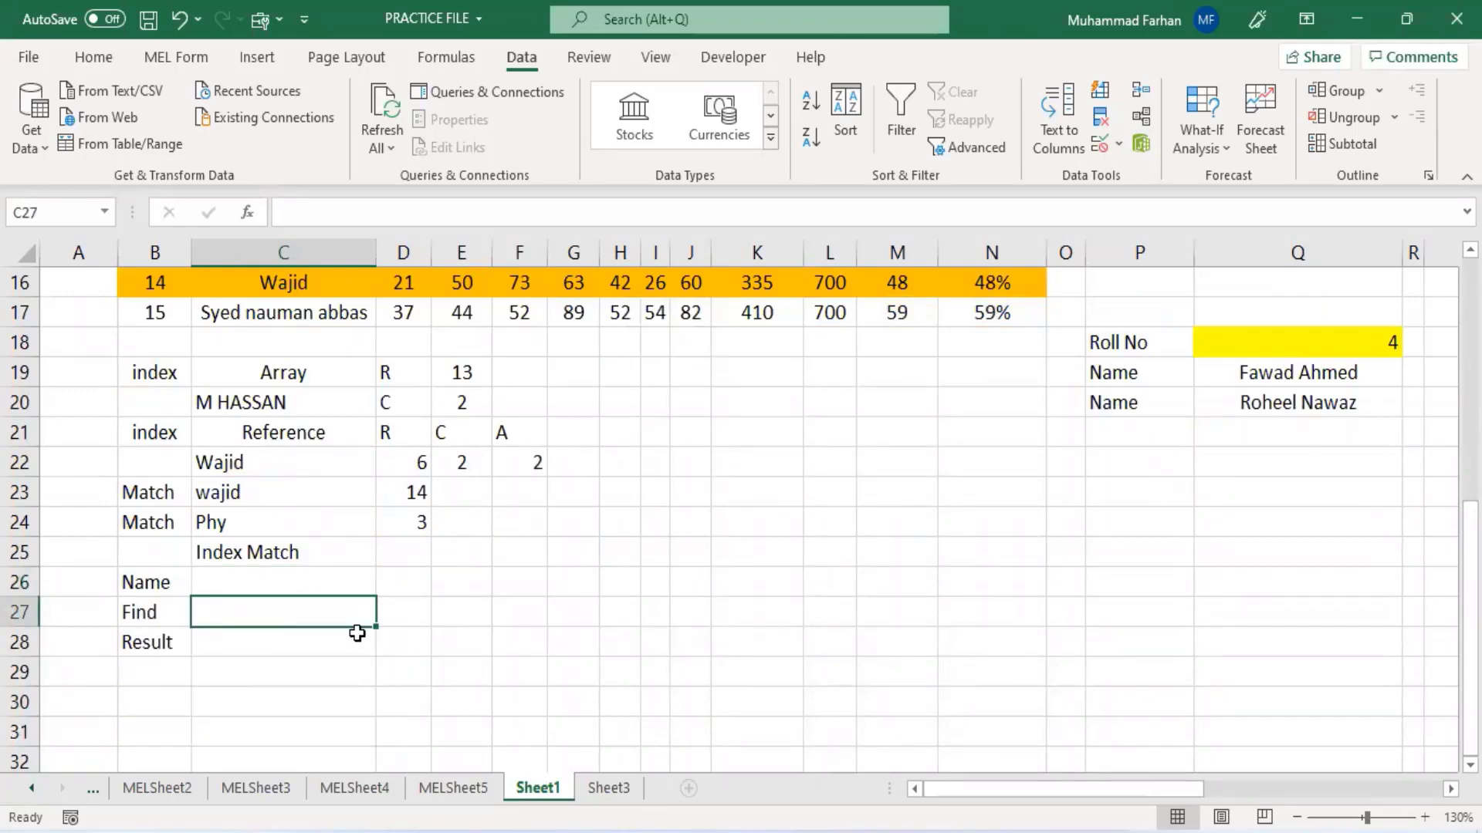
scroll(525, 494, up, 3)
click(1119, 145)
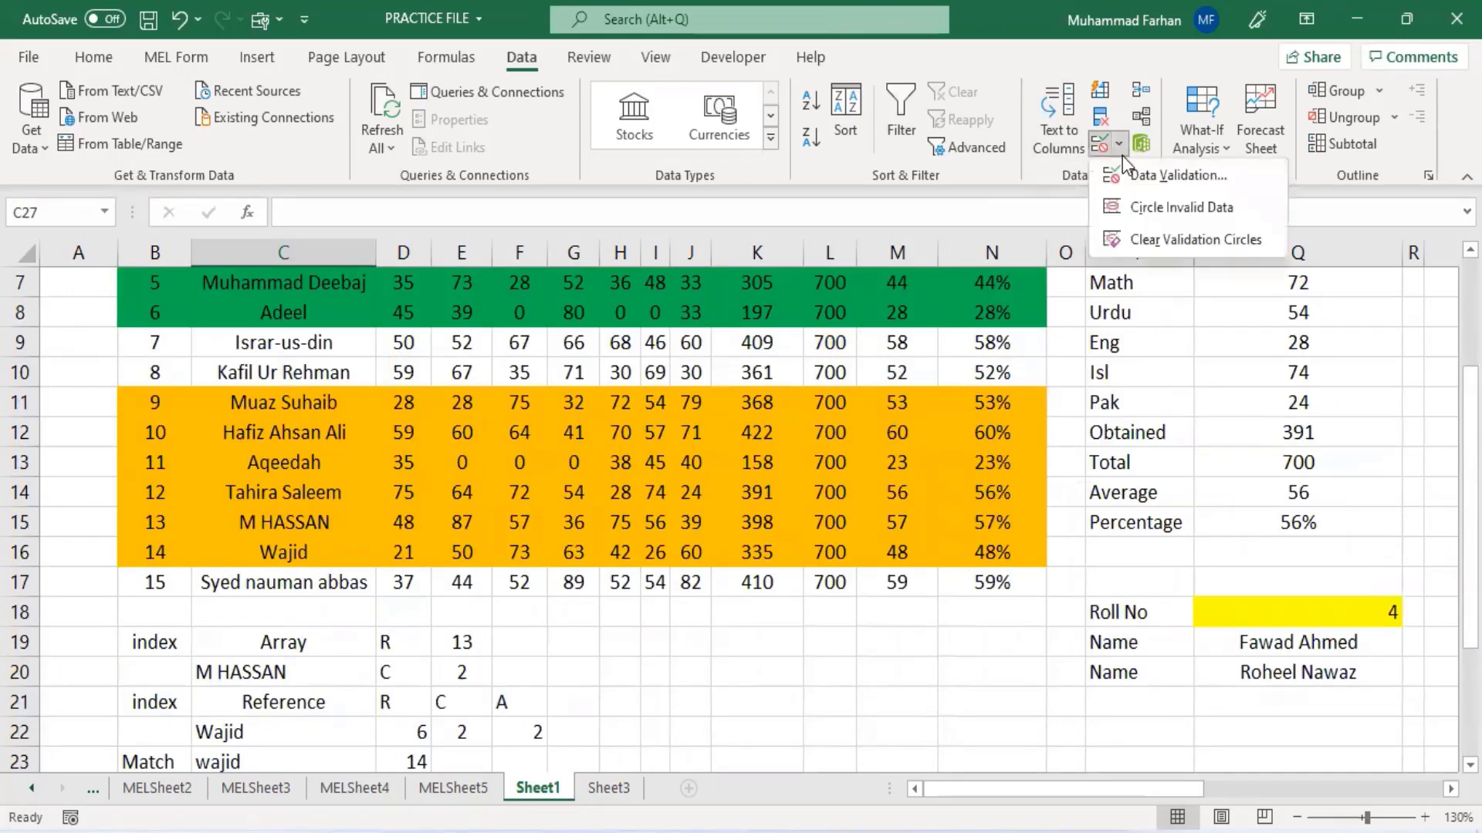
click(1104, 218)
click(1072, 369)
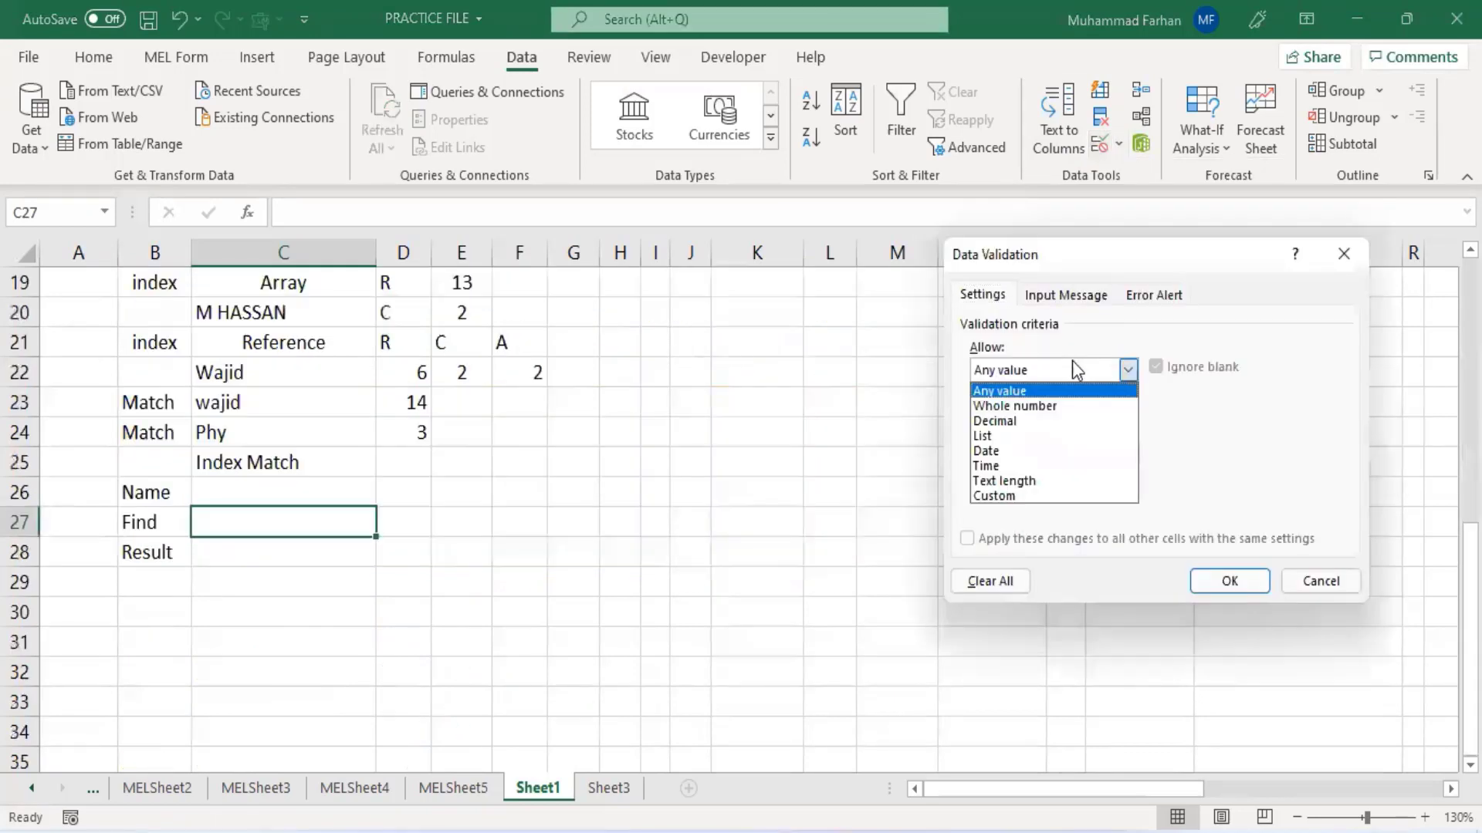
click(1074, 432)
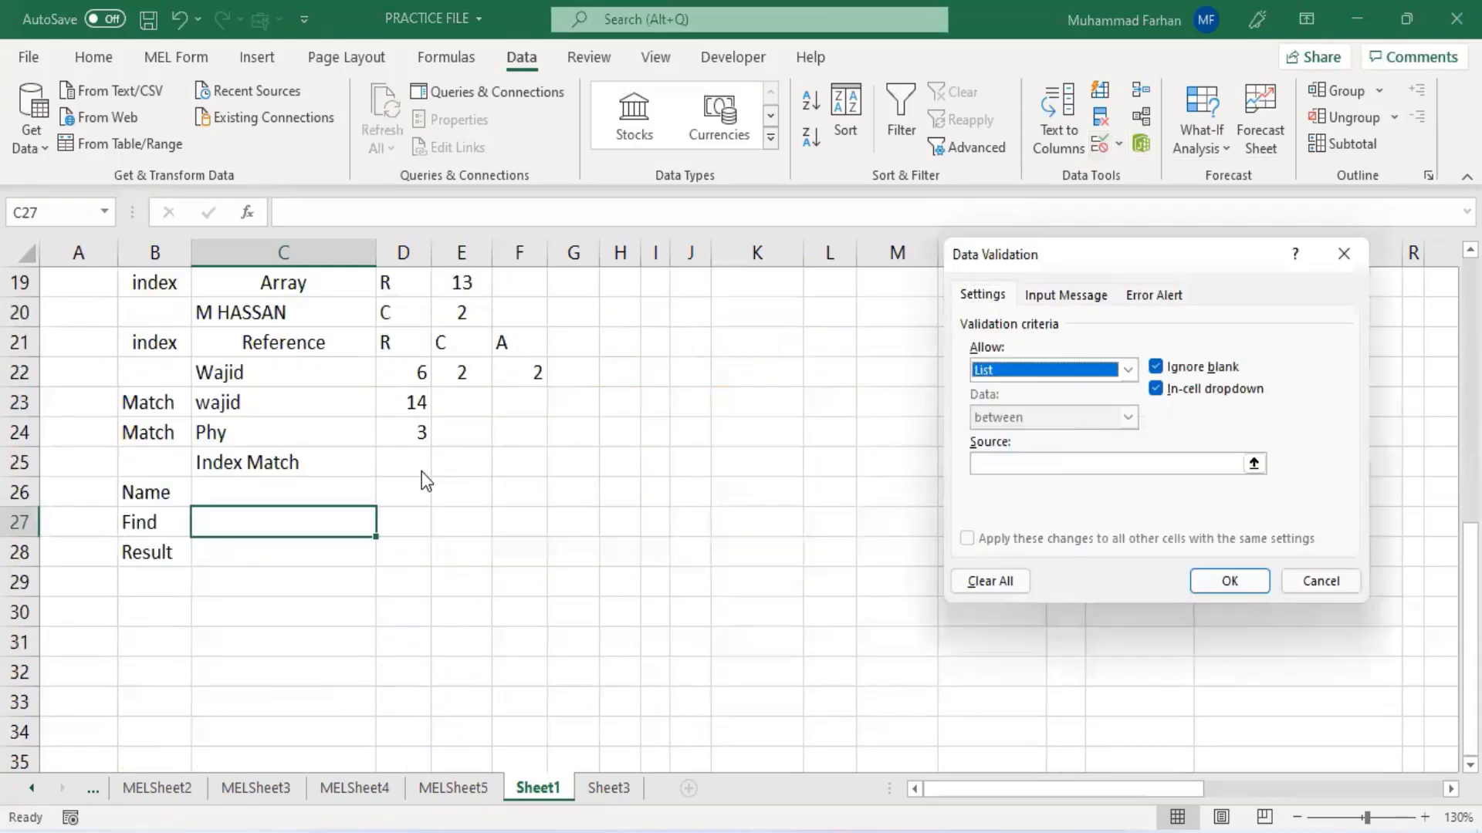
click(996, 463)
scroll(201, 432, up, 4)
scroll(201, 432, up, 2)
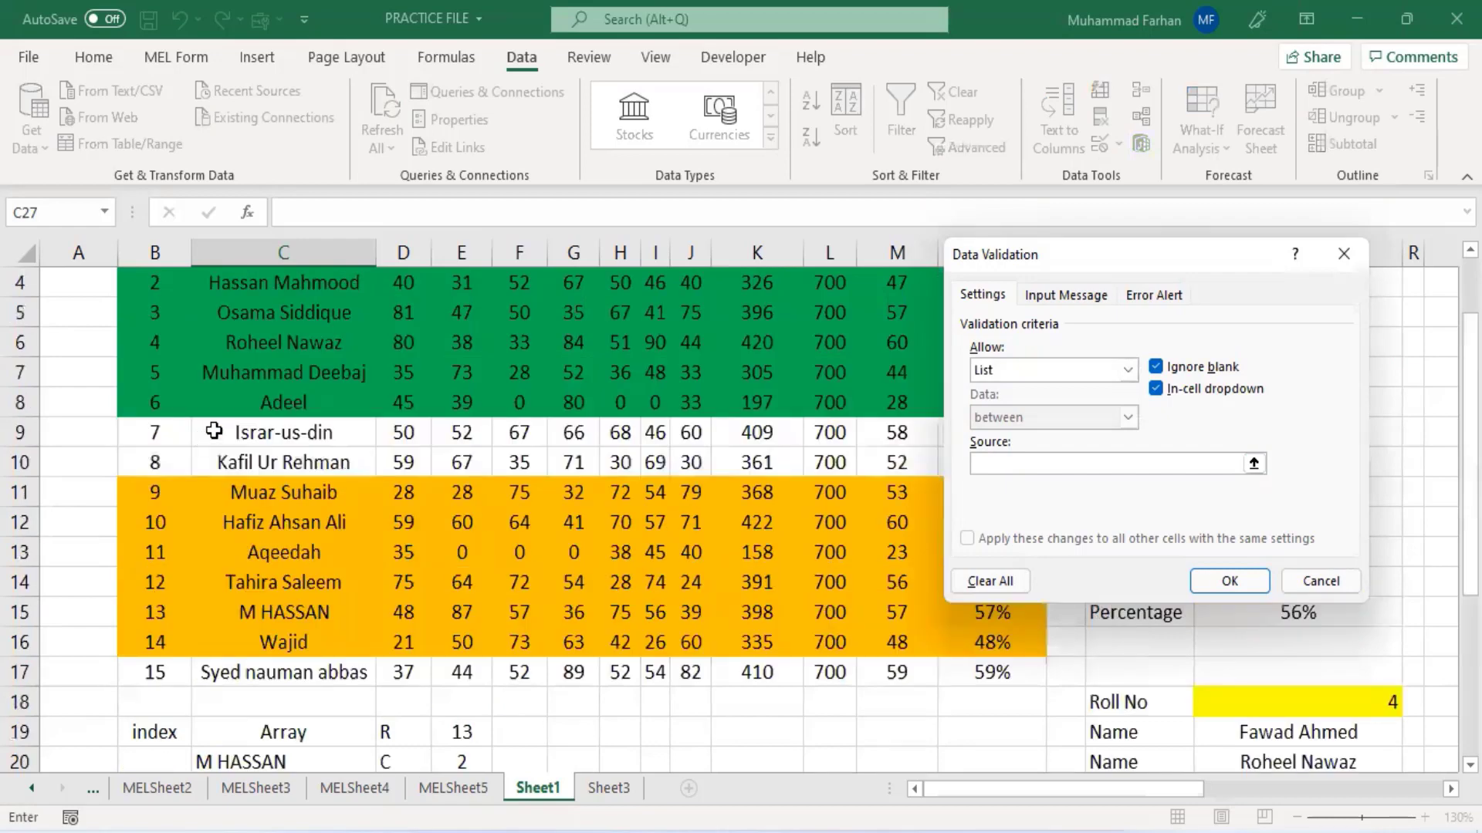
drag(155, 312, 974, 301)
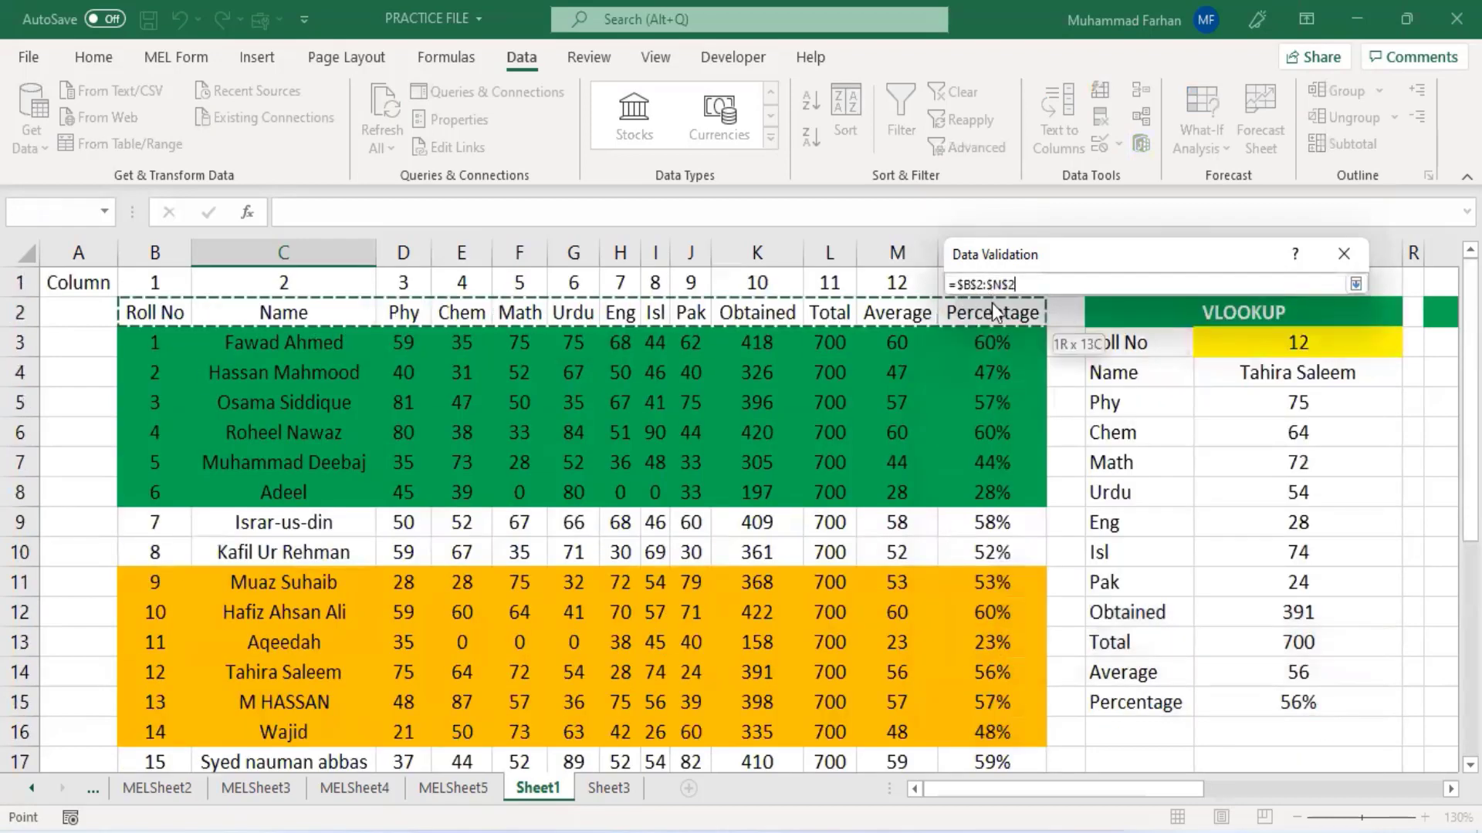
click(1229, 581)
scroll(529, 625, down, 5)
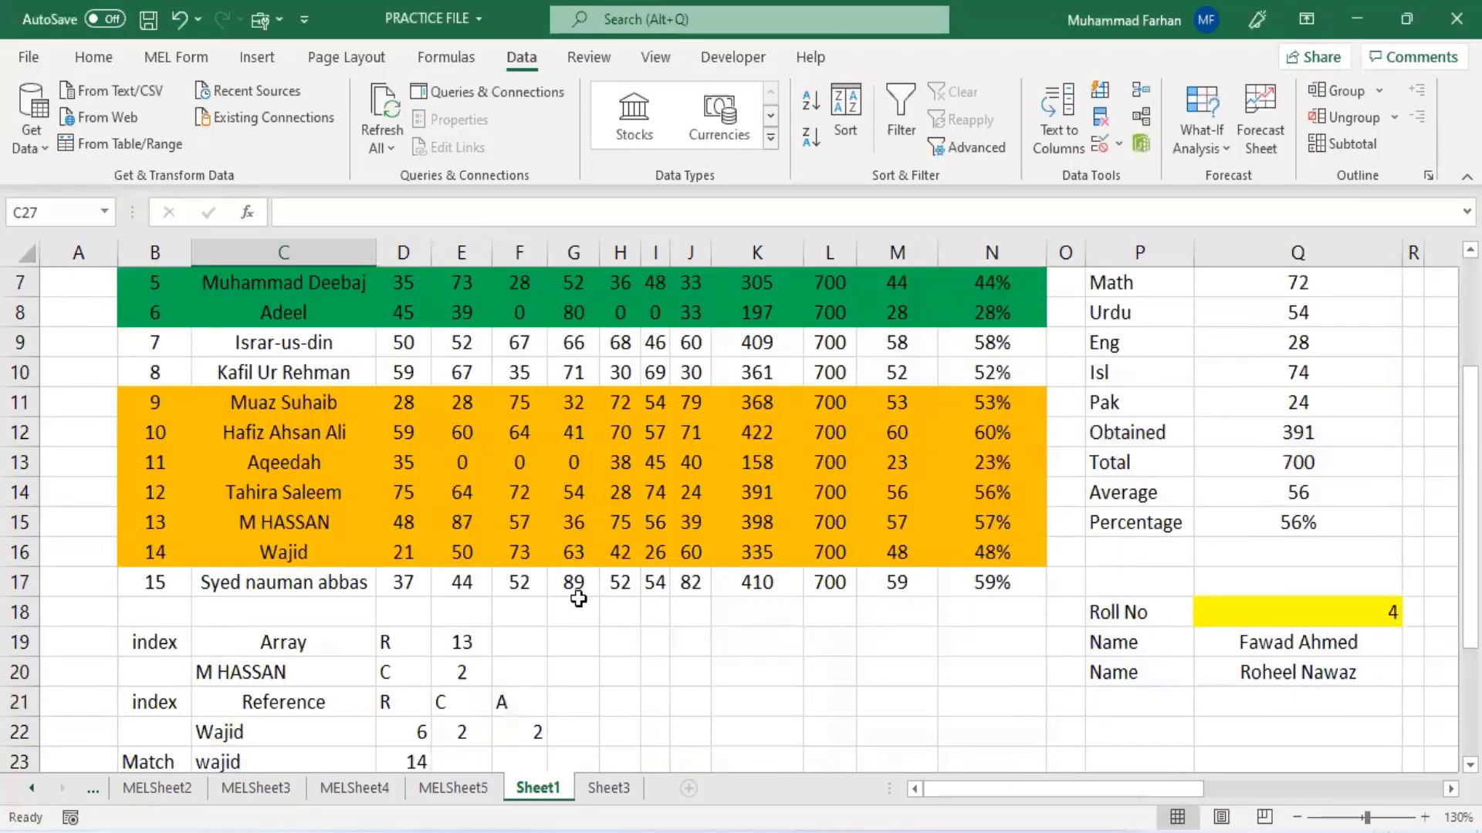
click(361, 584)
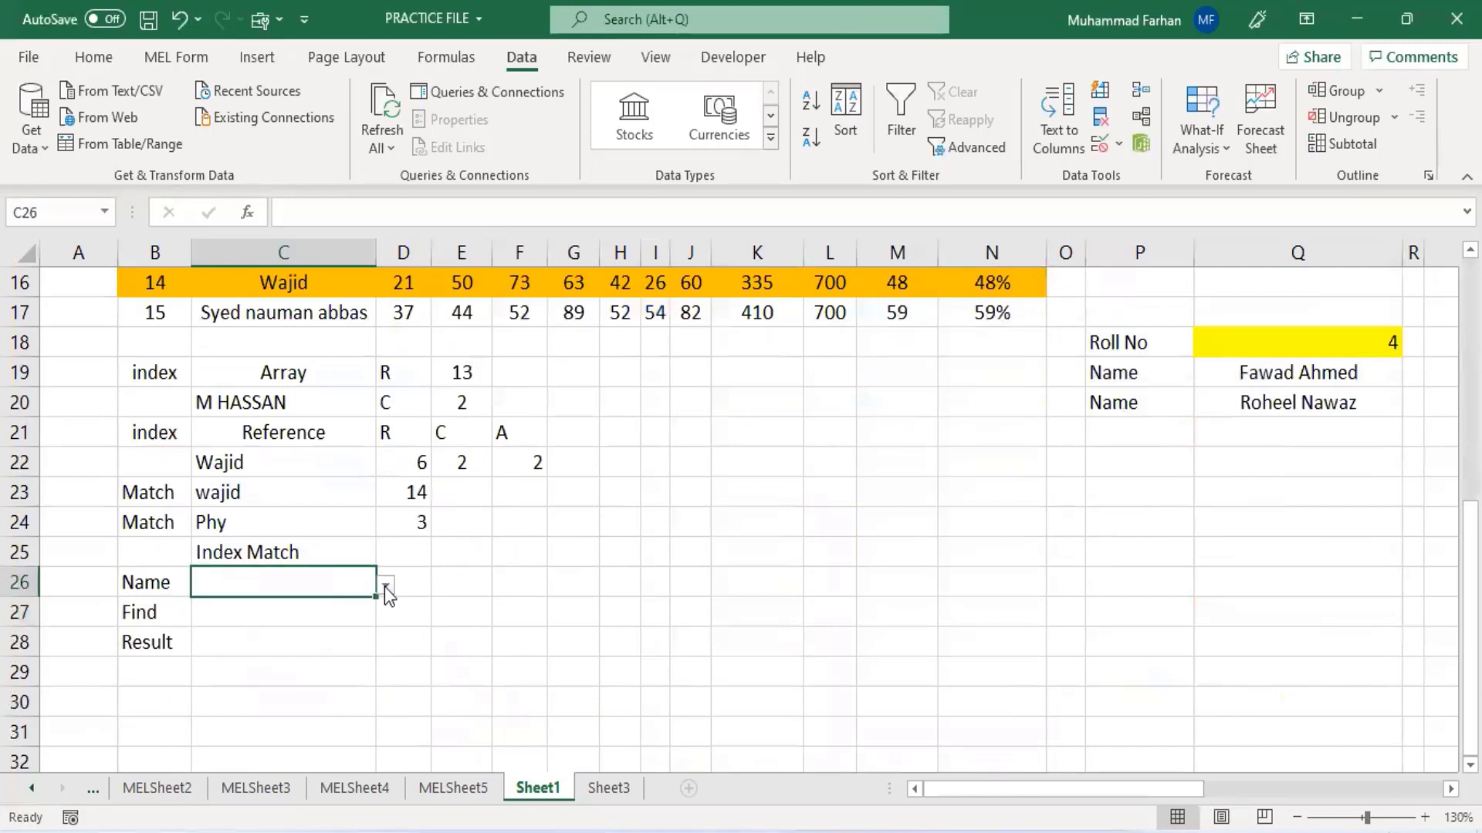
click(385, 586)
click(202, 627)
- Choose Obtained from the column dropdown in C27
click(368, 612)
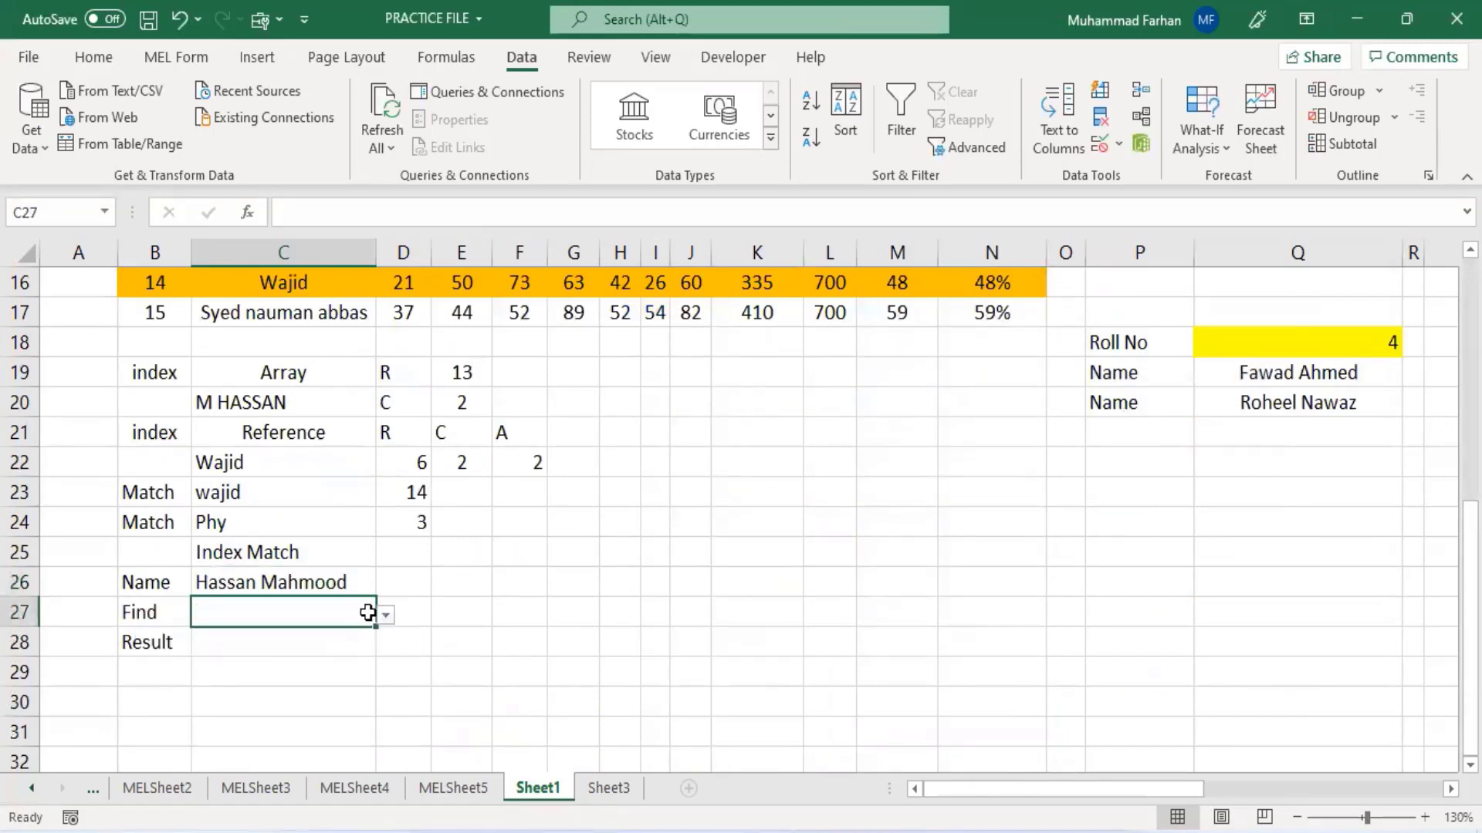
click(383, 632)
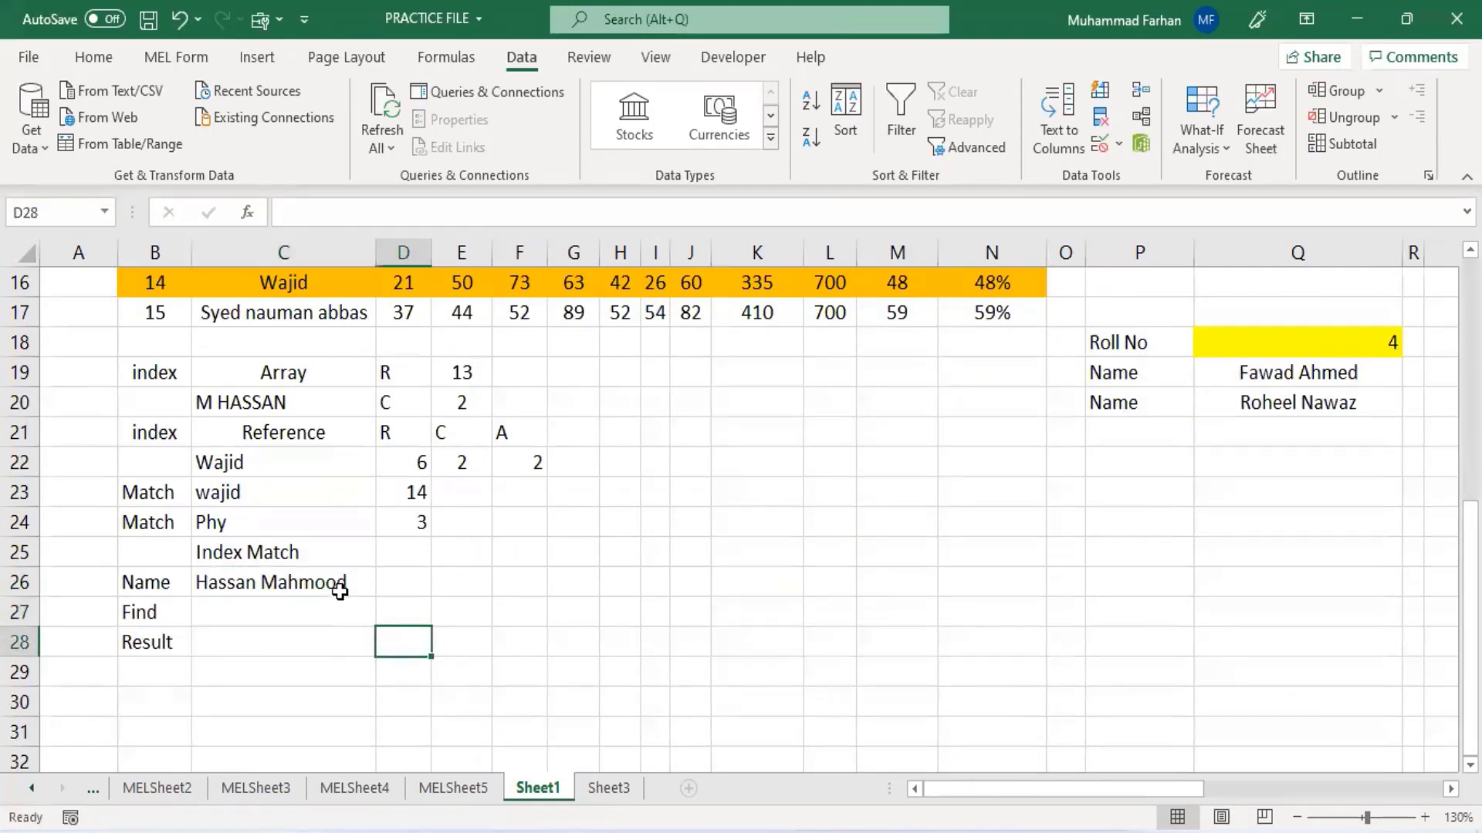
click(335, 582)
click(373, 611)
click(386, 615)
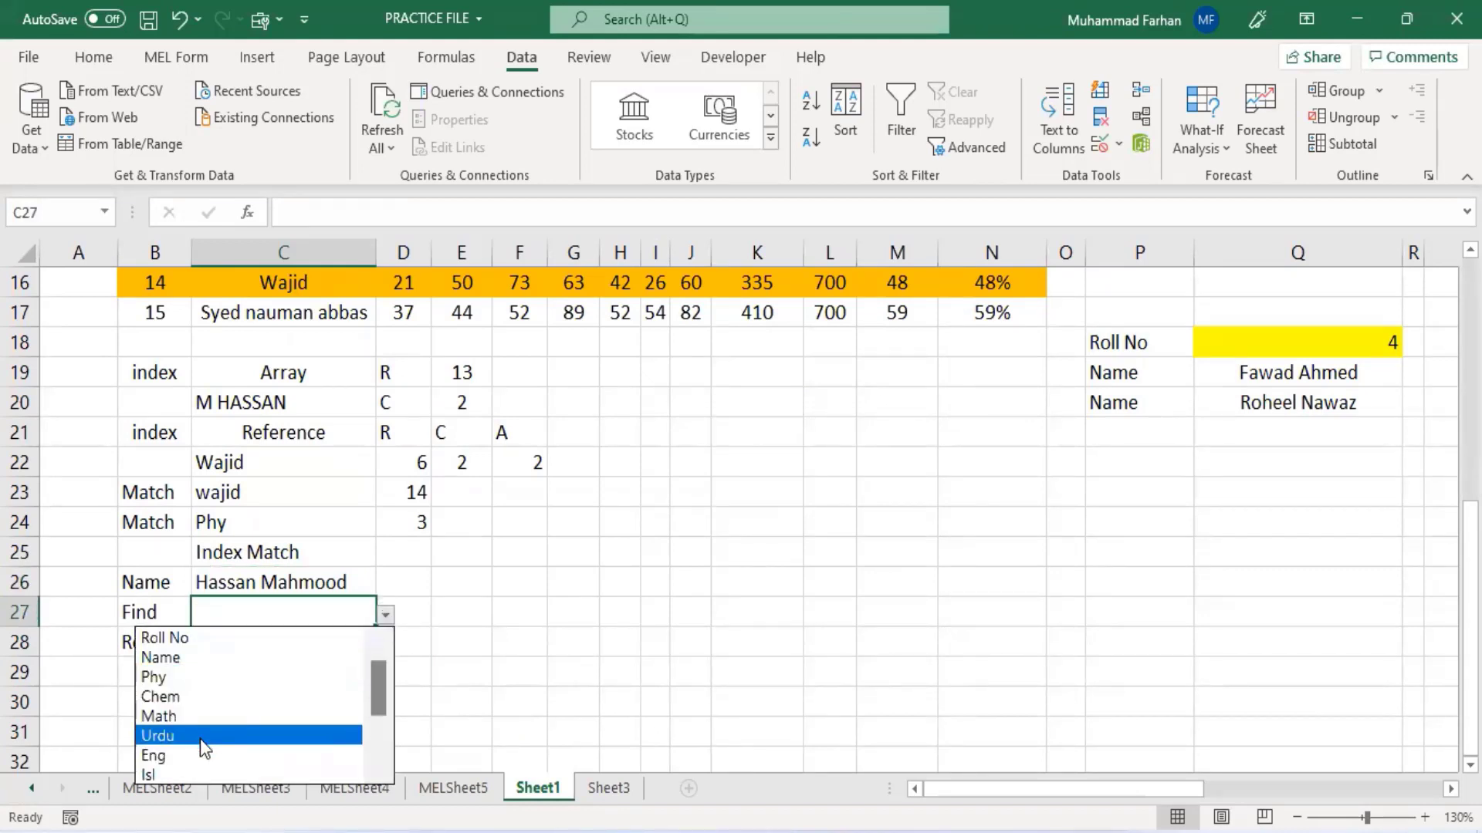
drag(379, 689, 379, 726)
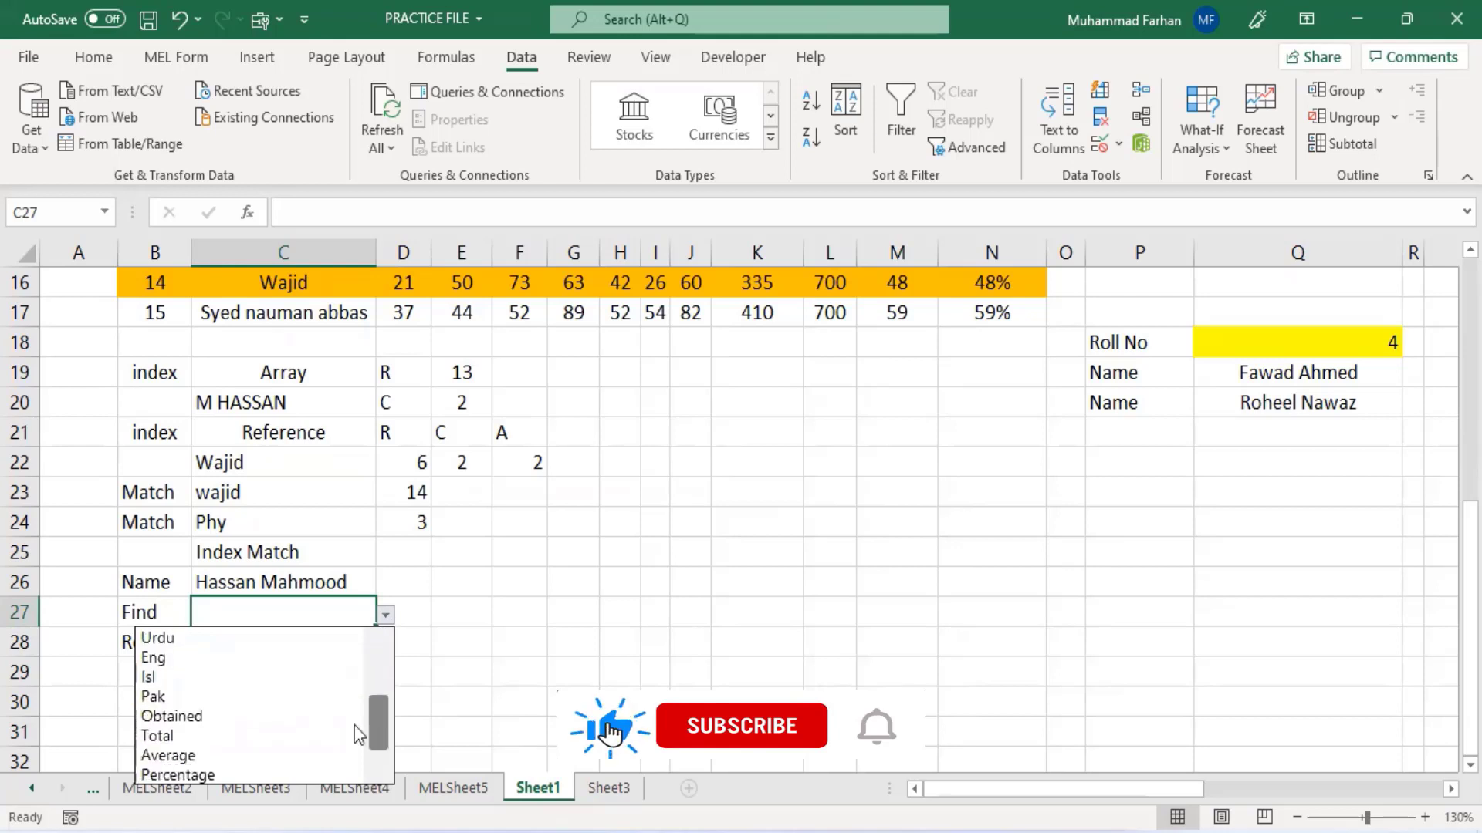
click(232, 715)
- In C28, start an INDEX formula over B2:N17 using MATCH(C26,C2:C16,0) as the row number
click(285, 639)
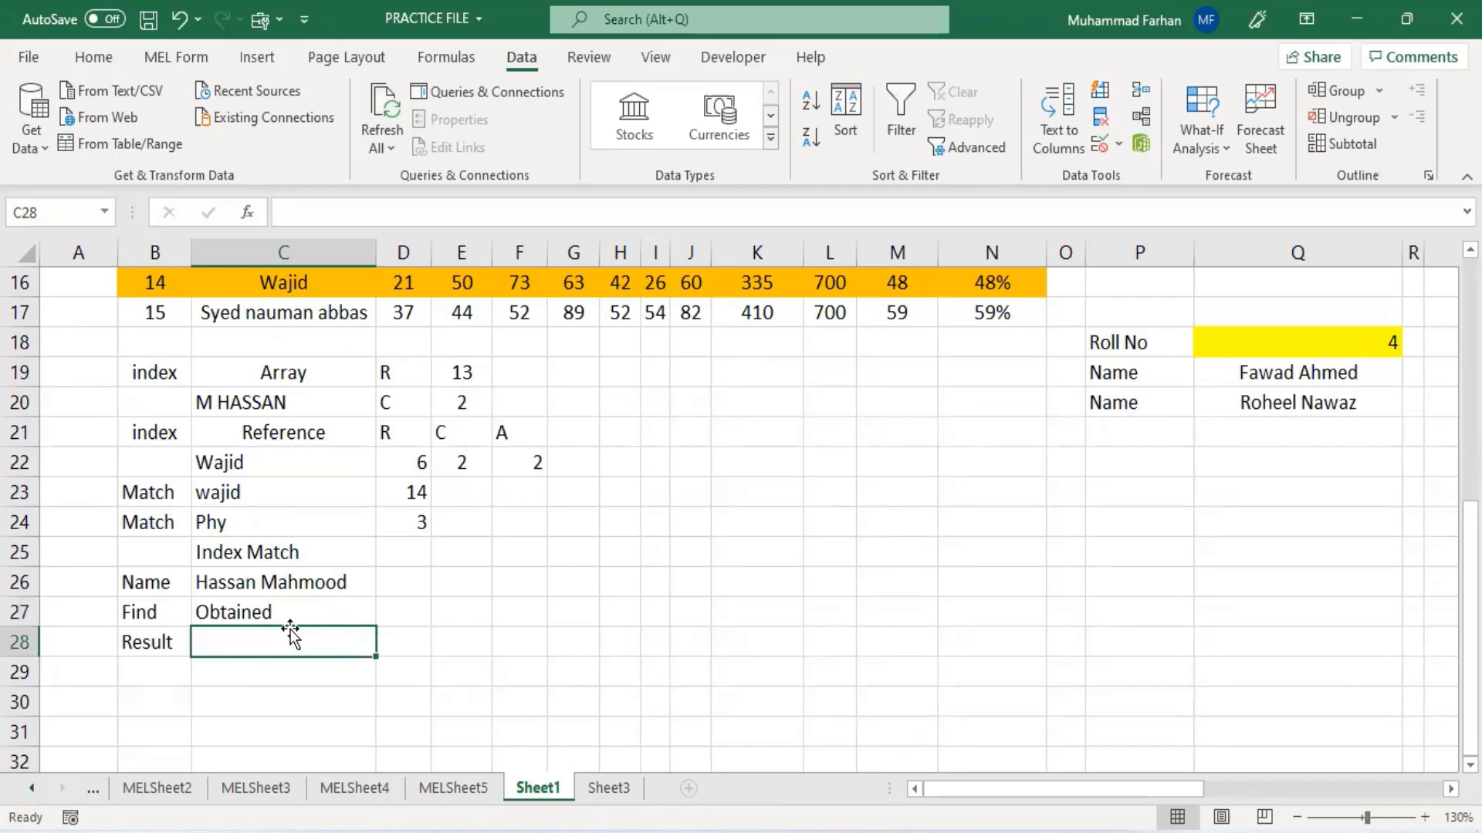
click(529, 216)
text(=)
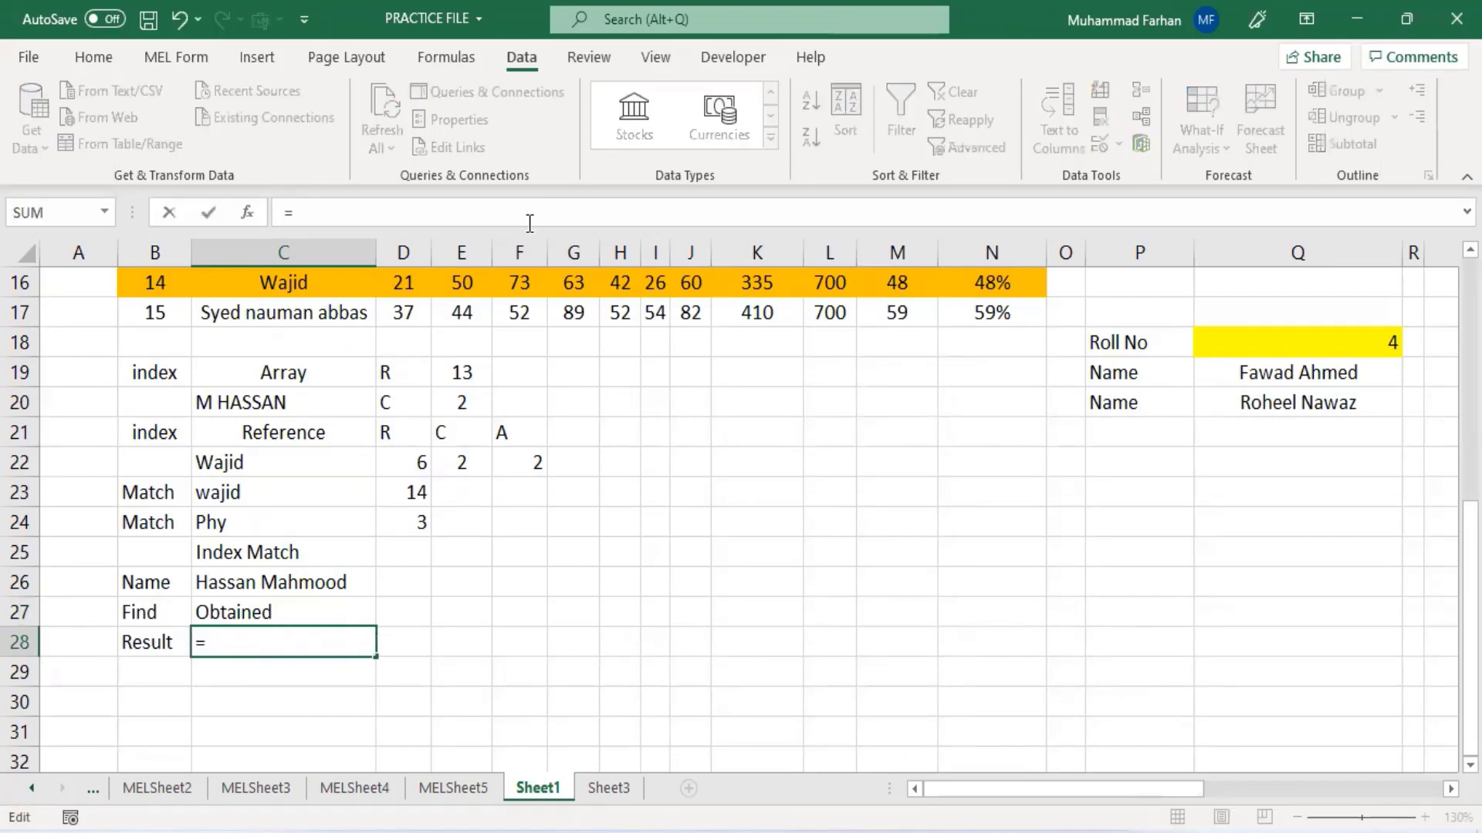
text(index()
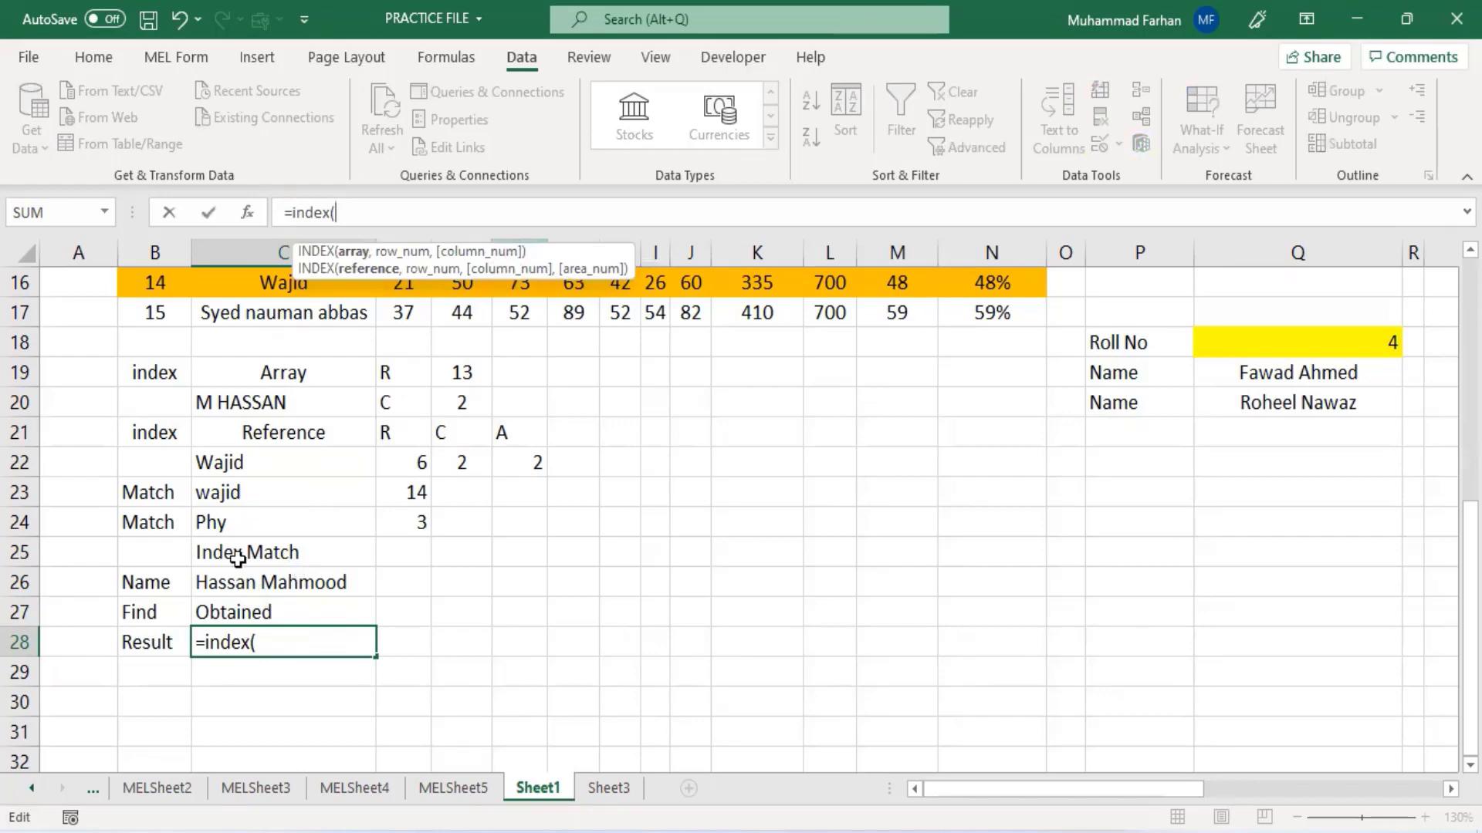
scroll(93, 301, up, 5)
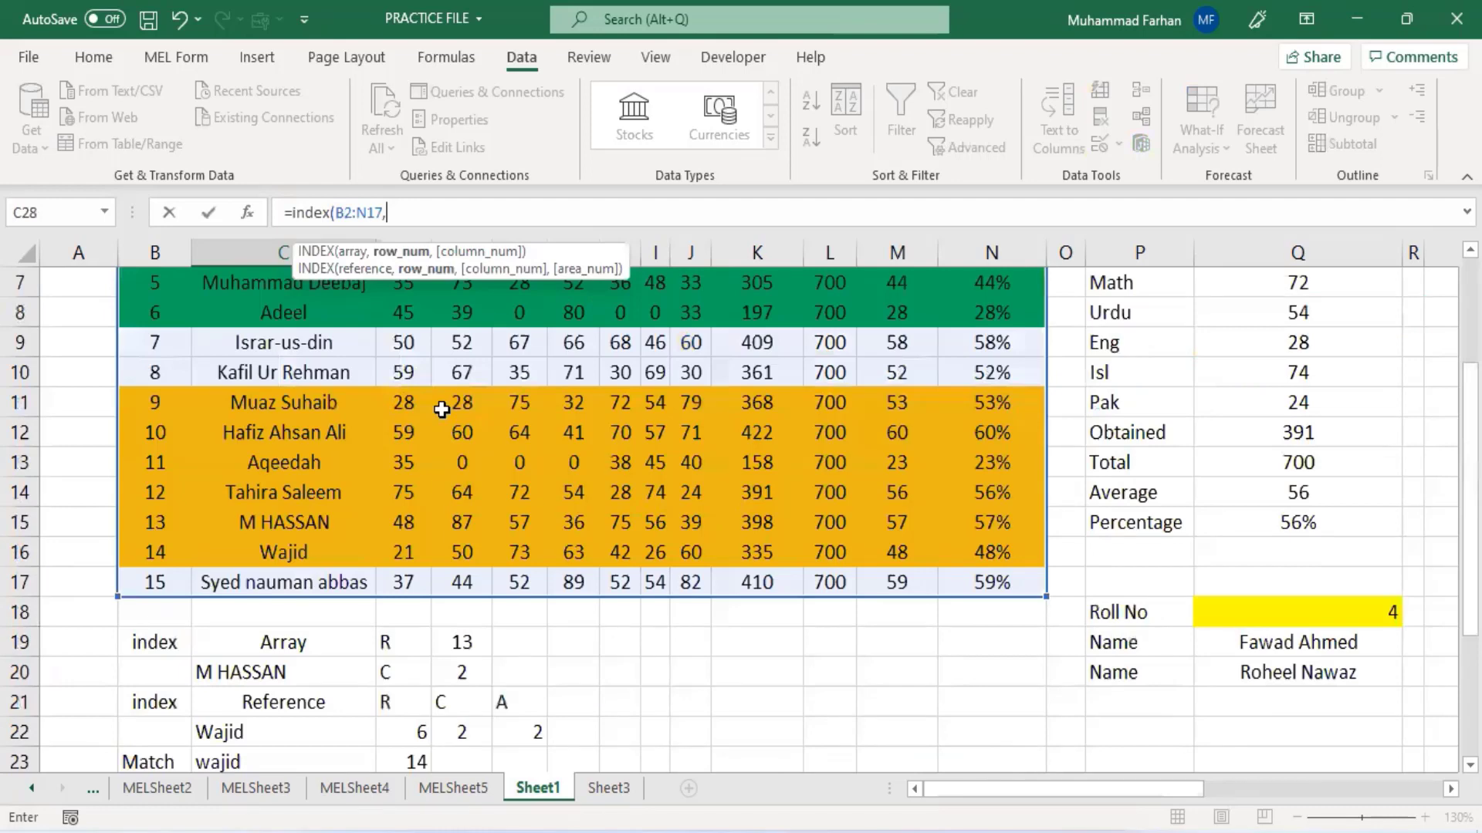
text(Match)
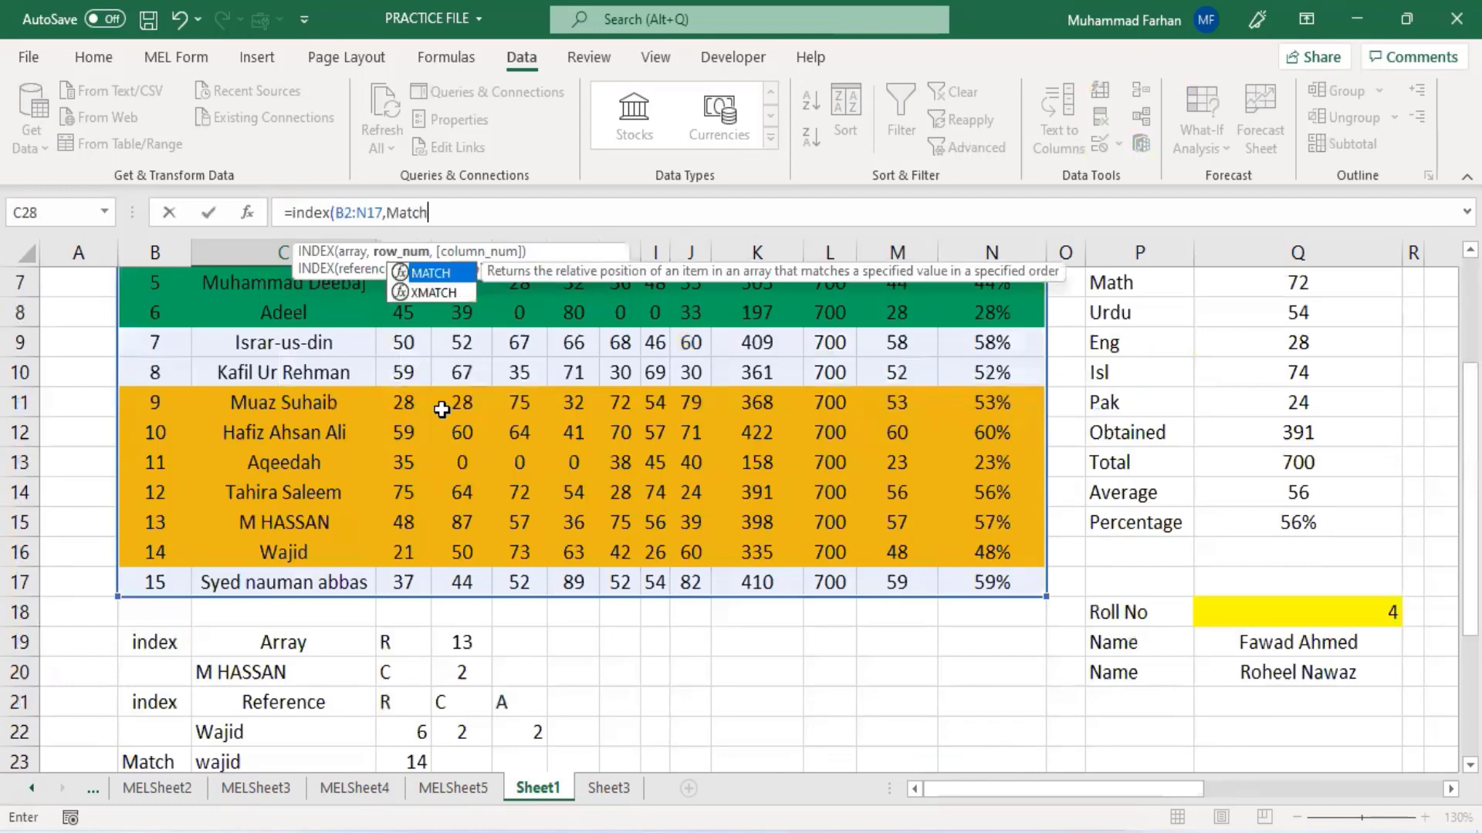
text(()
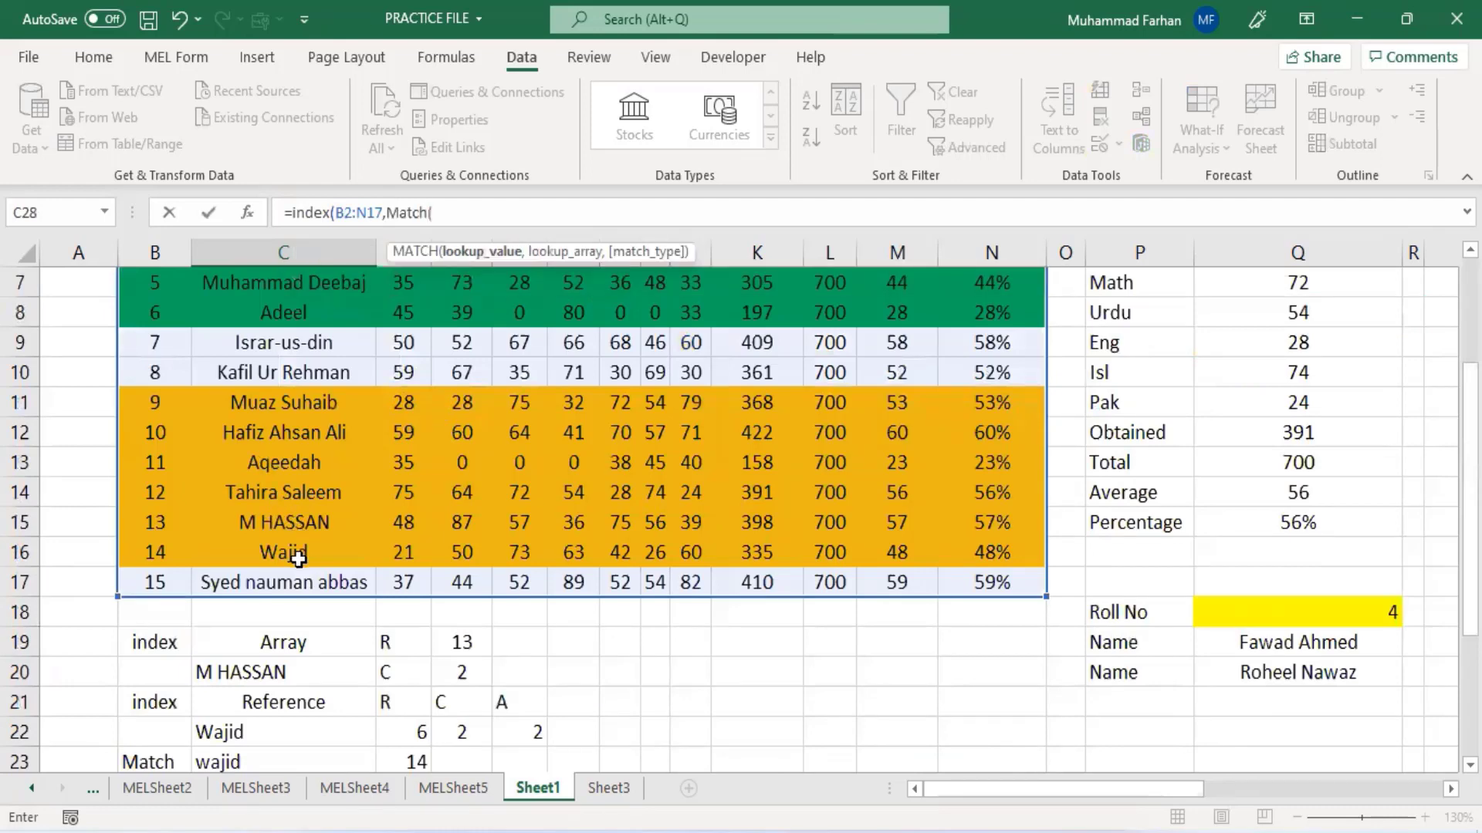
scroll(298, 558, down, 3)
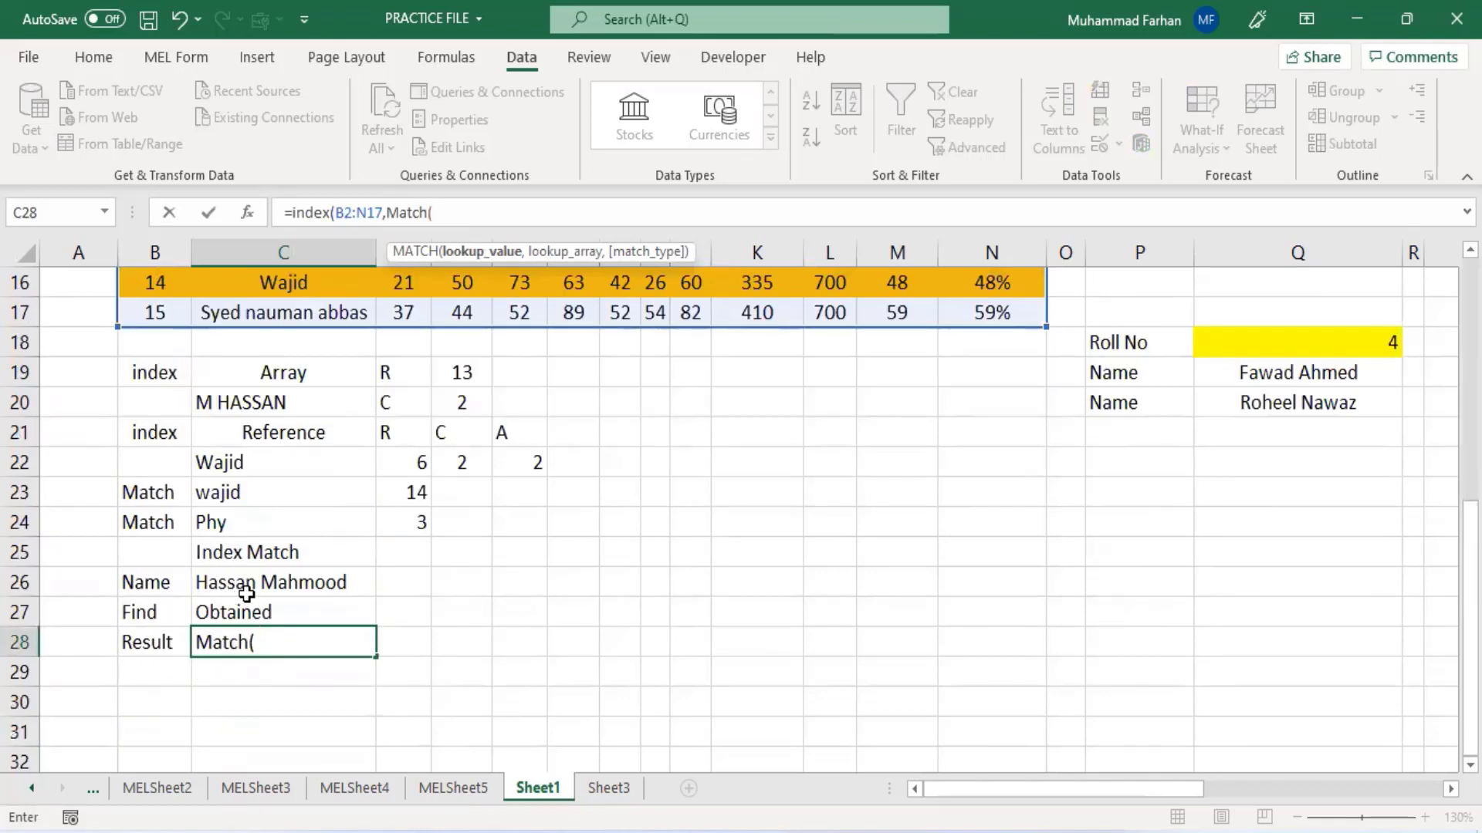
click(251, 586)
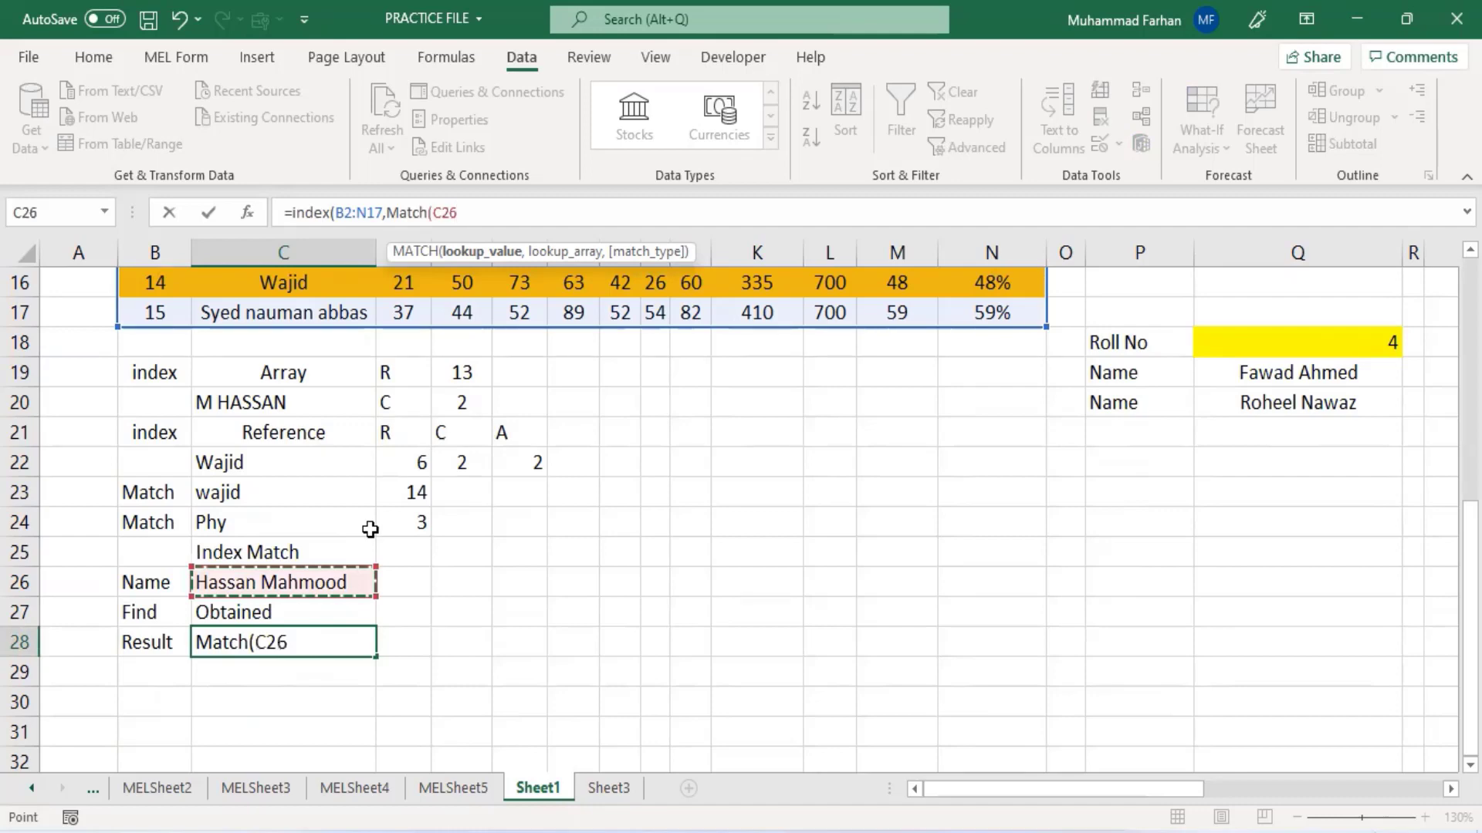
text(,)
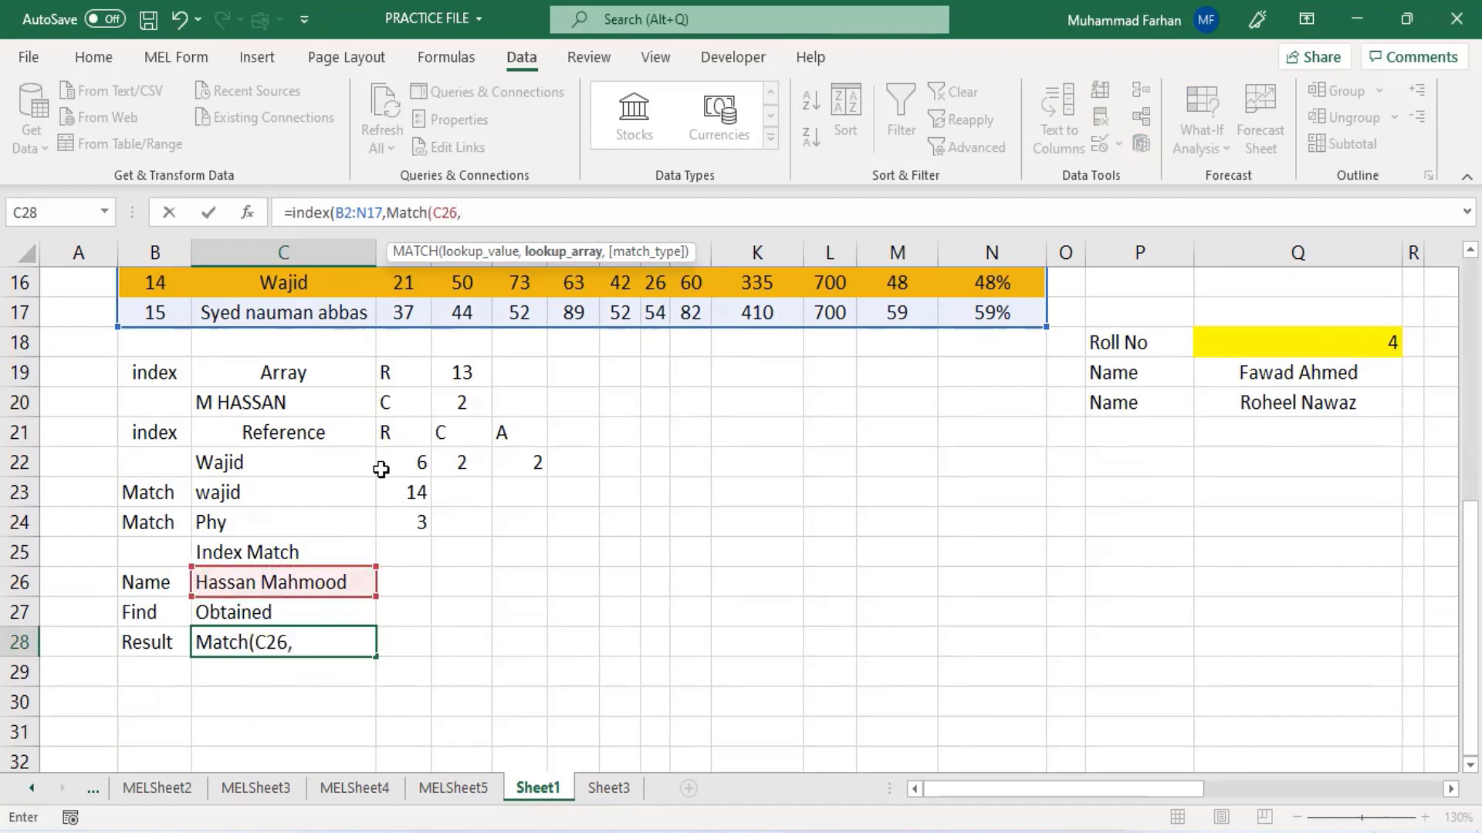
scroll(384, 472, up, 2)
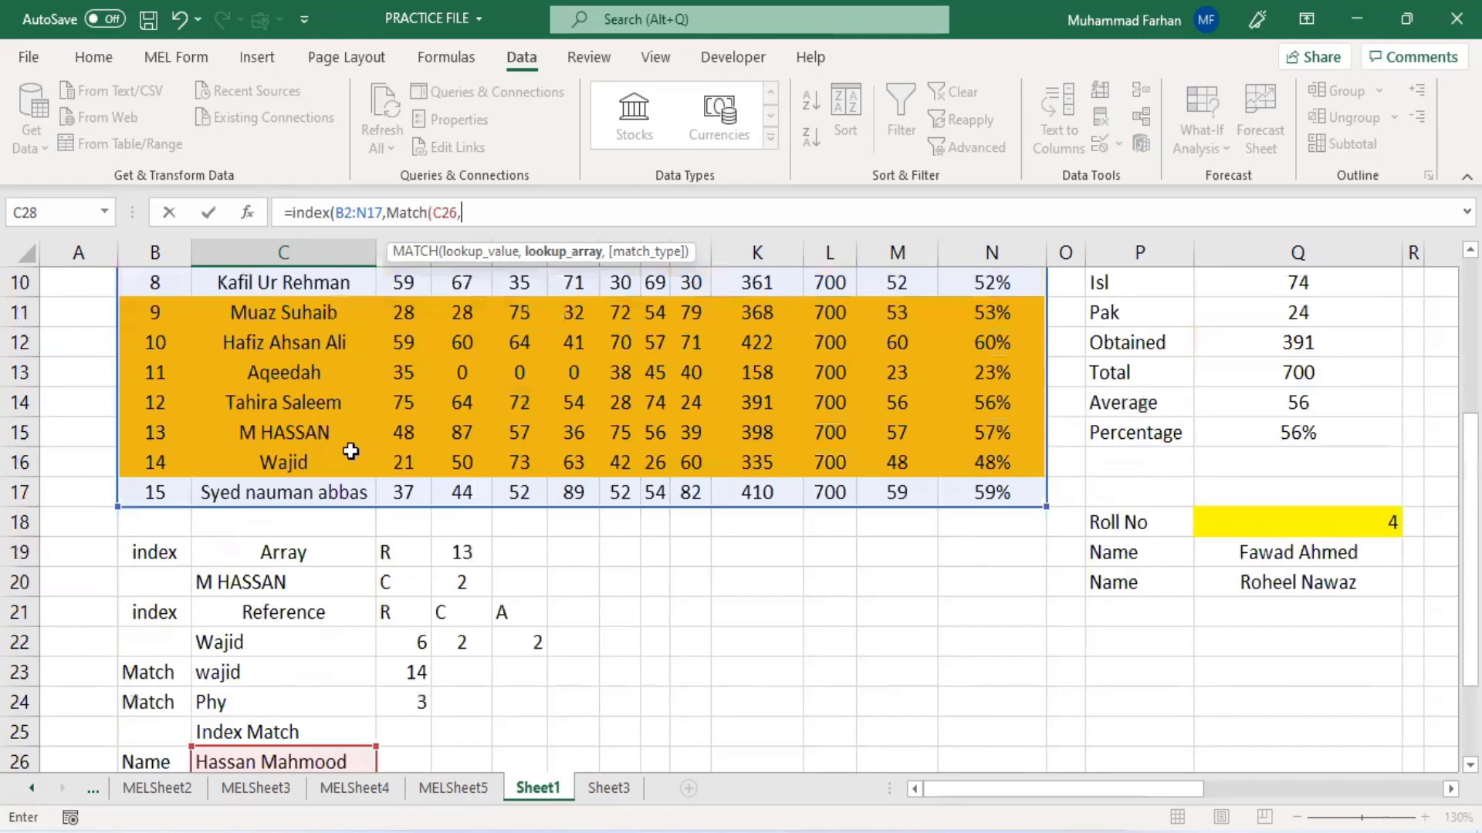
scroll(268, 345, up, 3)
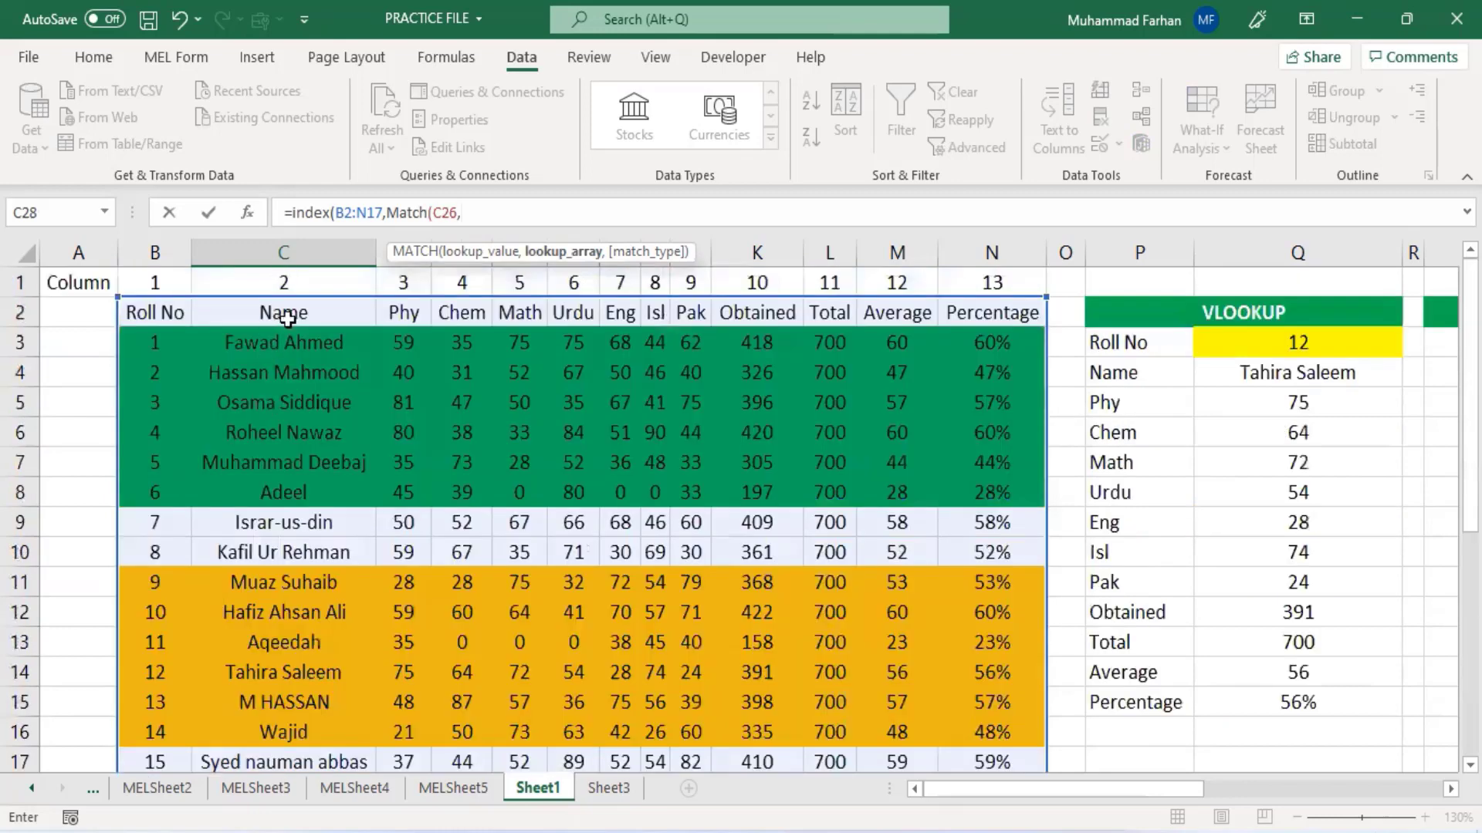
drag(287, 314, 287, 372)
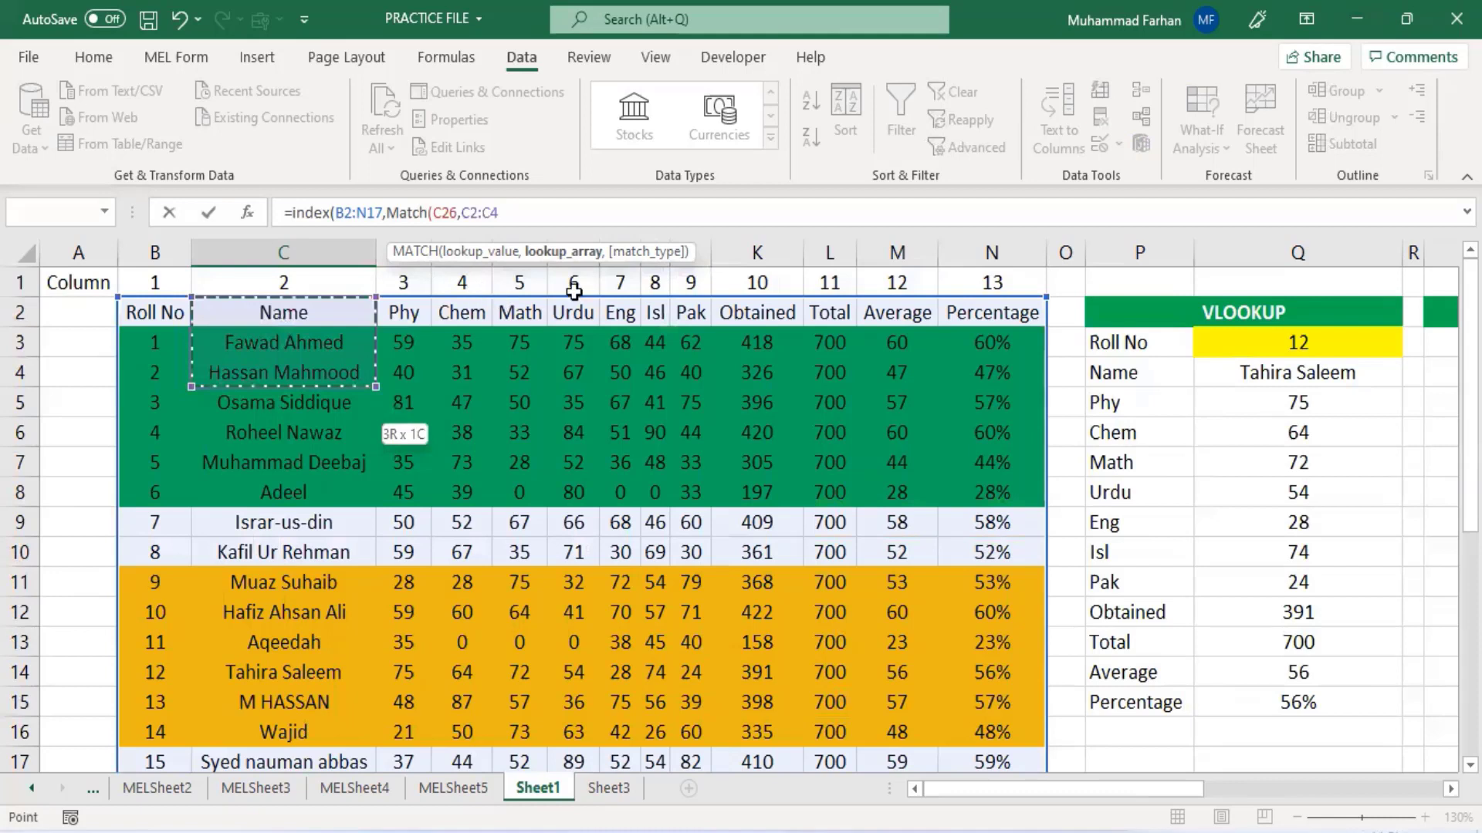
text(,)
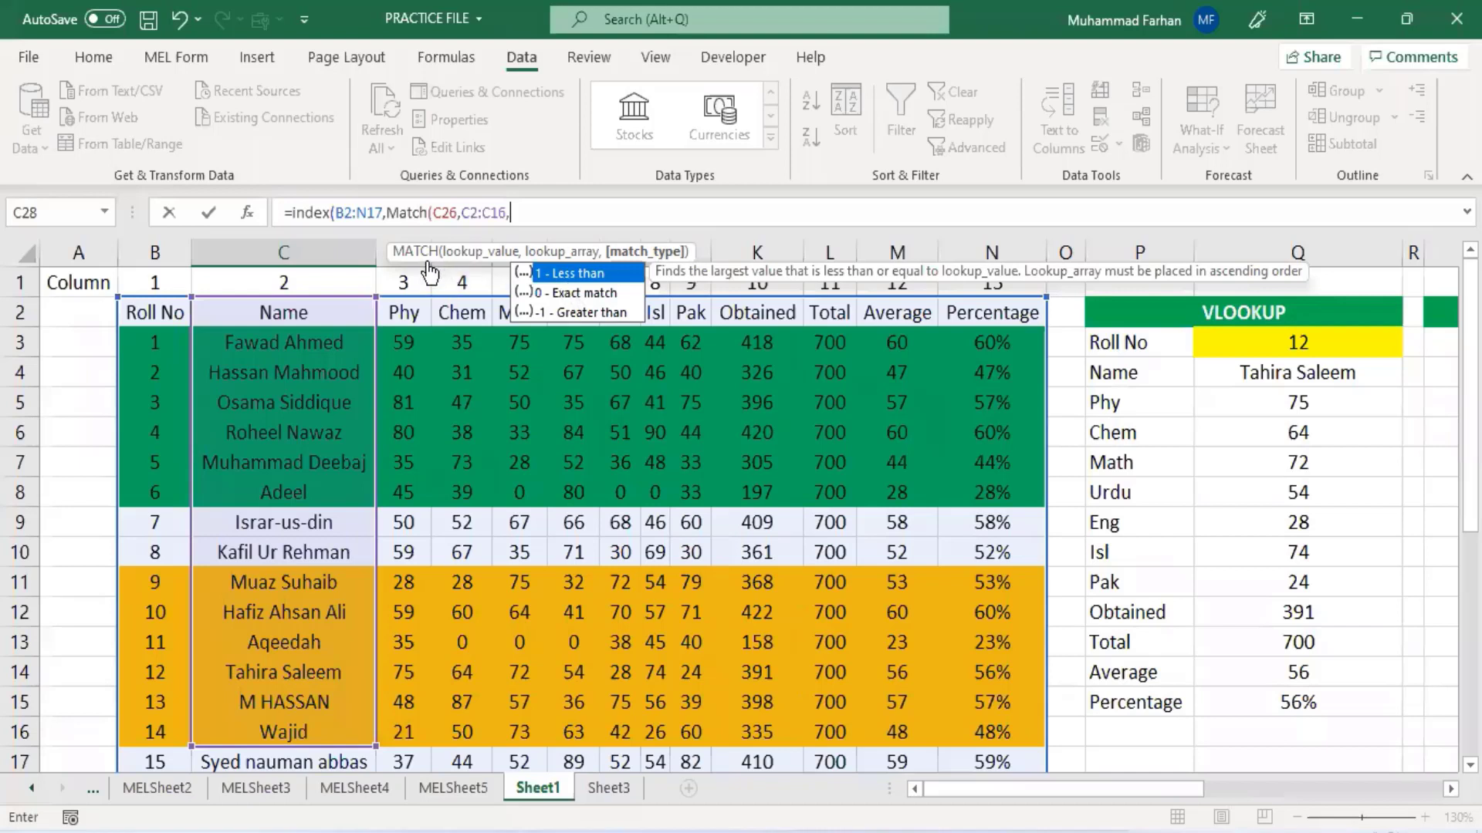
text(0),)
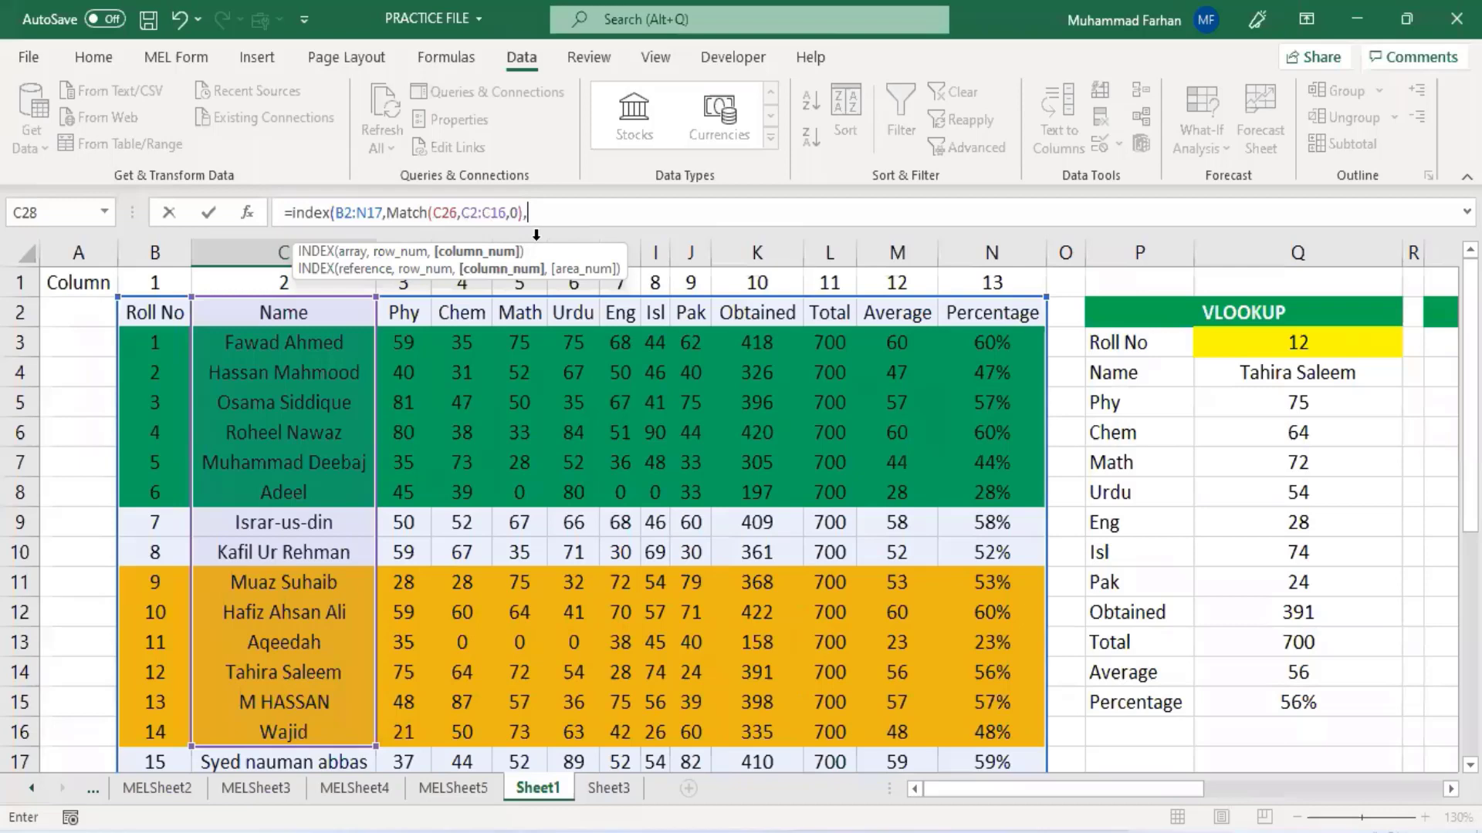
text(Match()
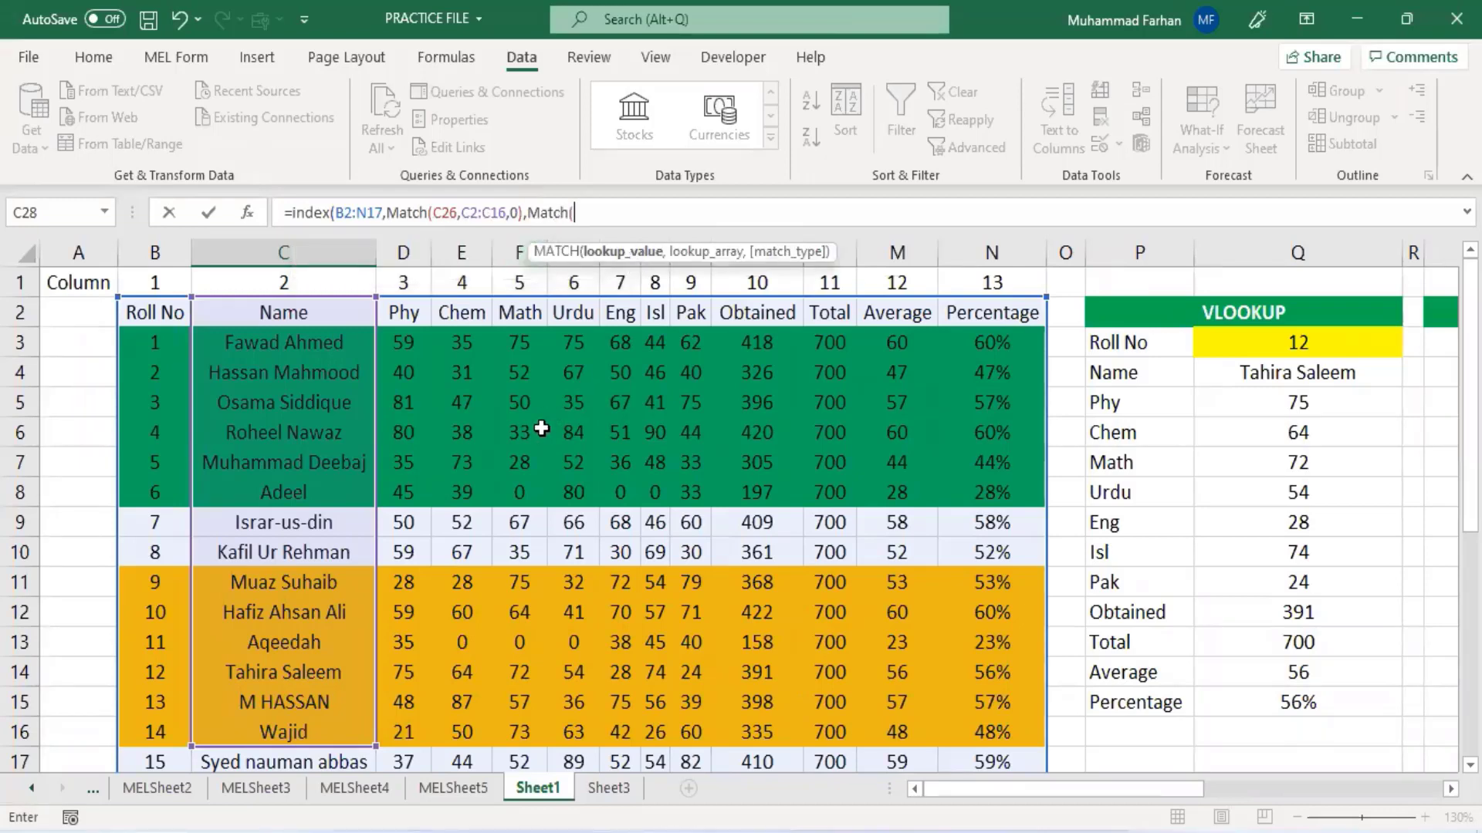
- Add MATCH(C27,B2:N2,0) as the column number and complete the INDEX formula in C28
scroll(532, 431, down, 5)
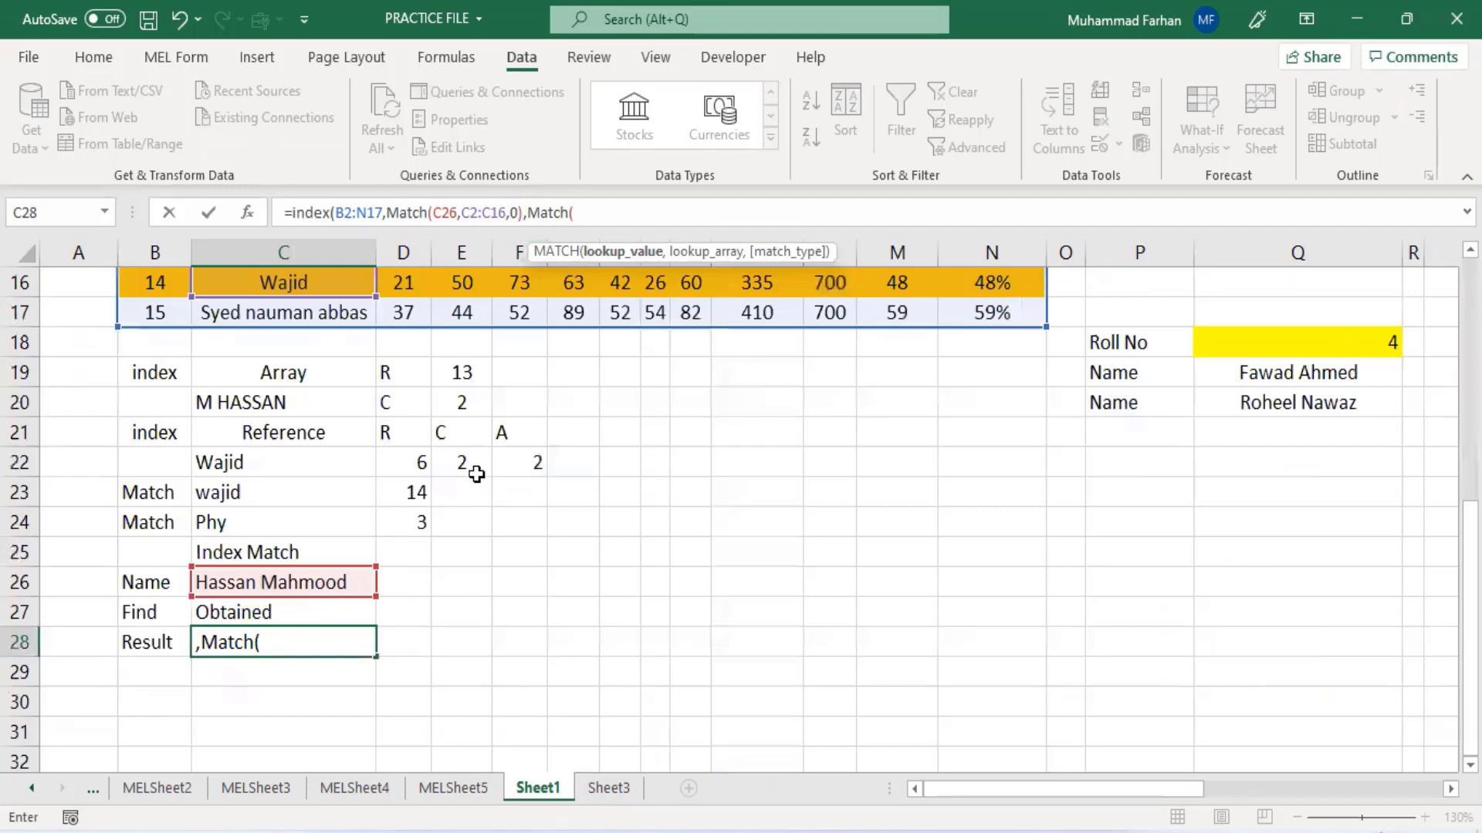
text(C27,)
scroll(476, 467, up, 5)
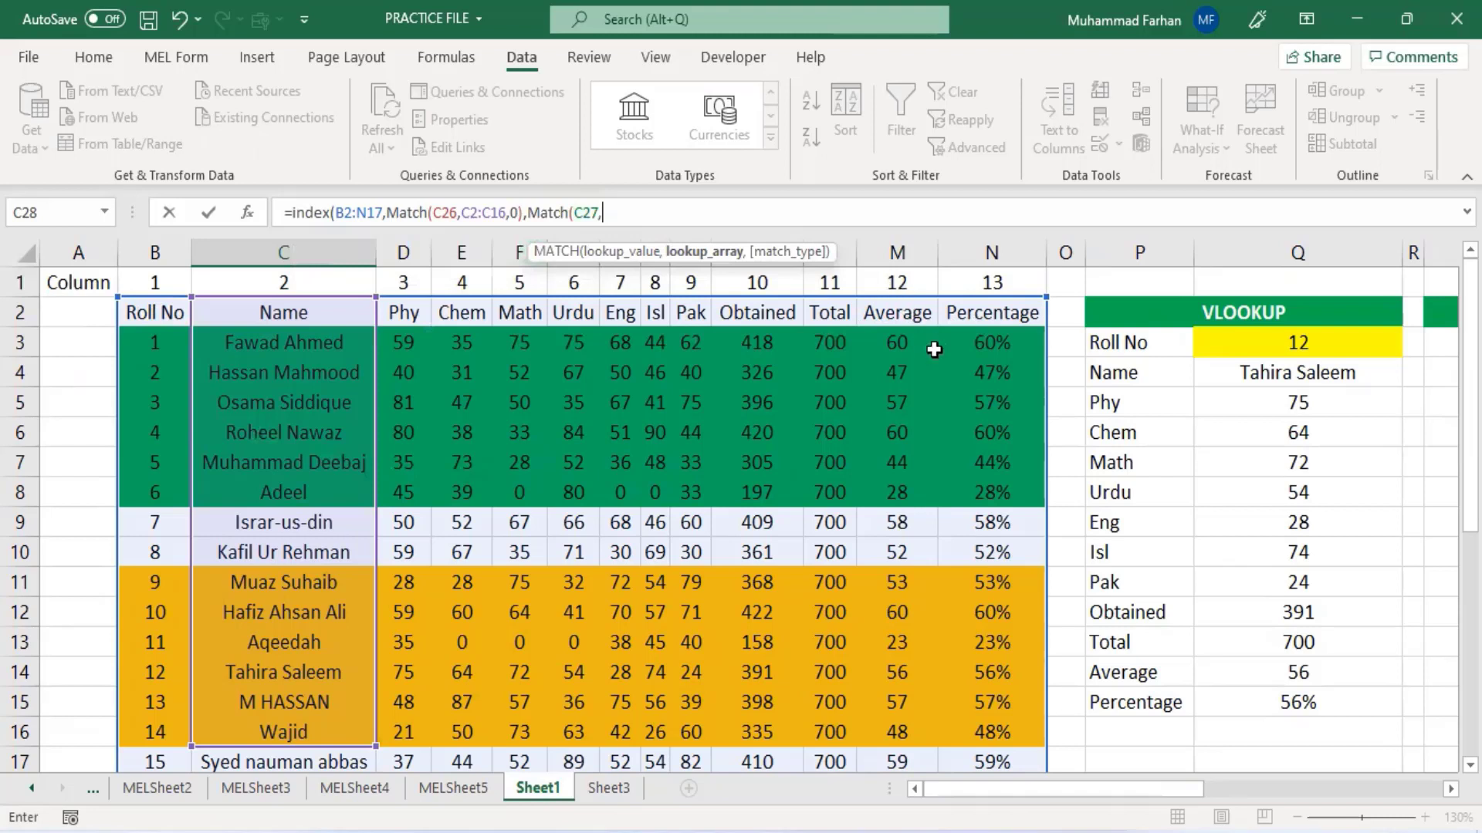
text(B2:N2,0))
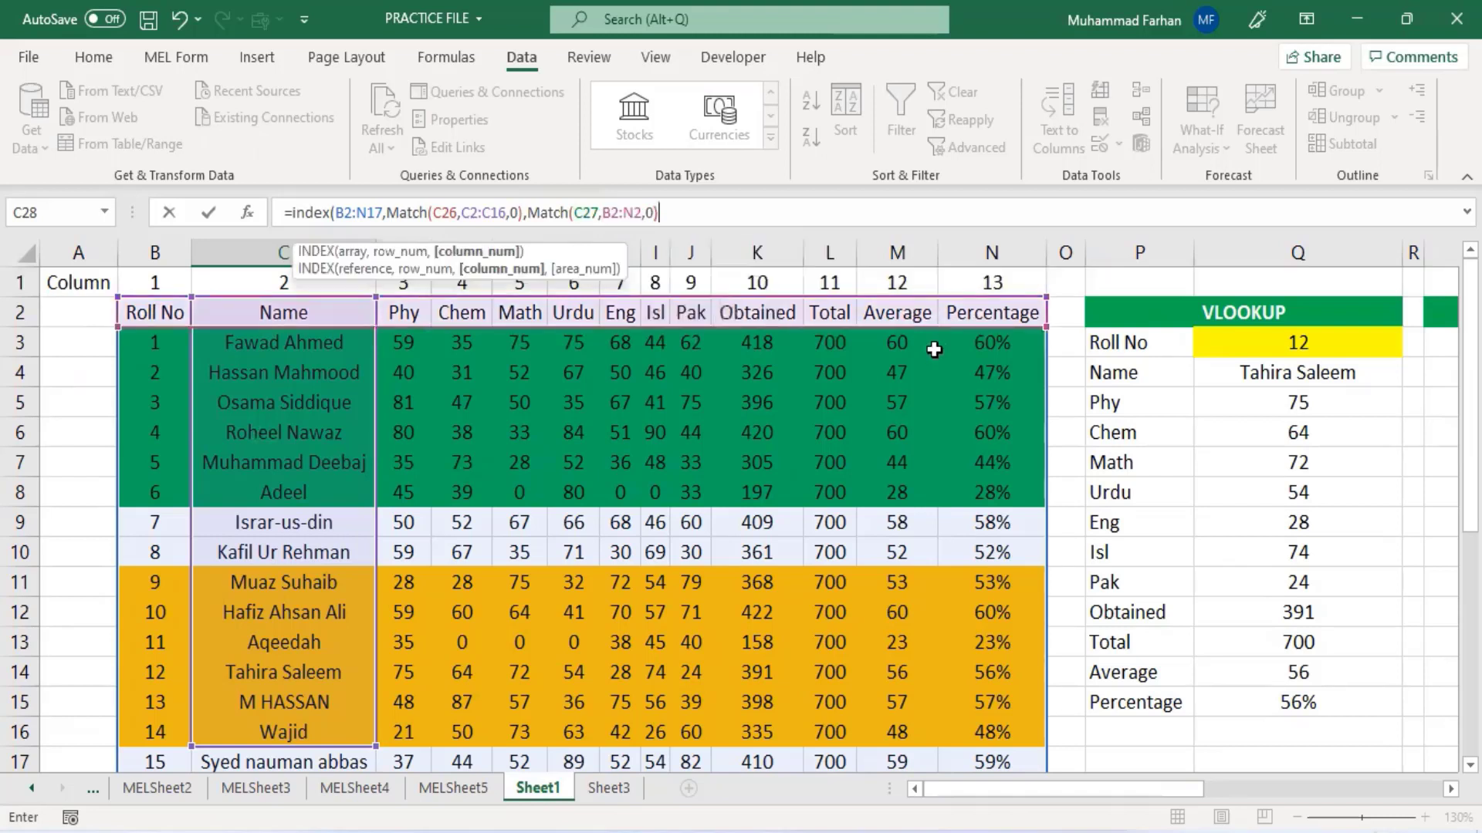
text())
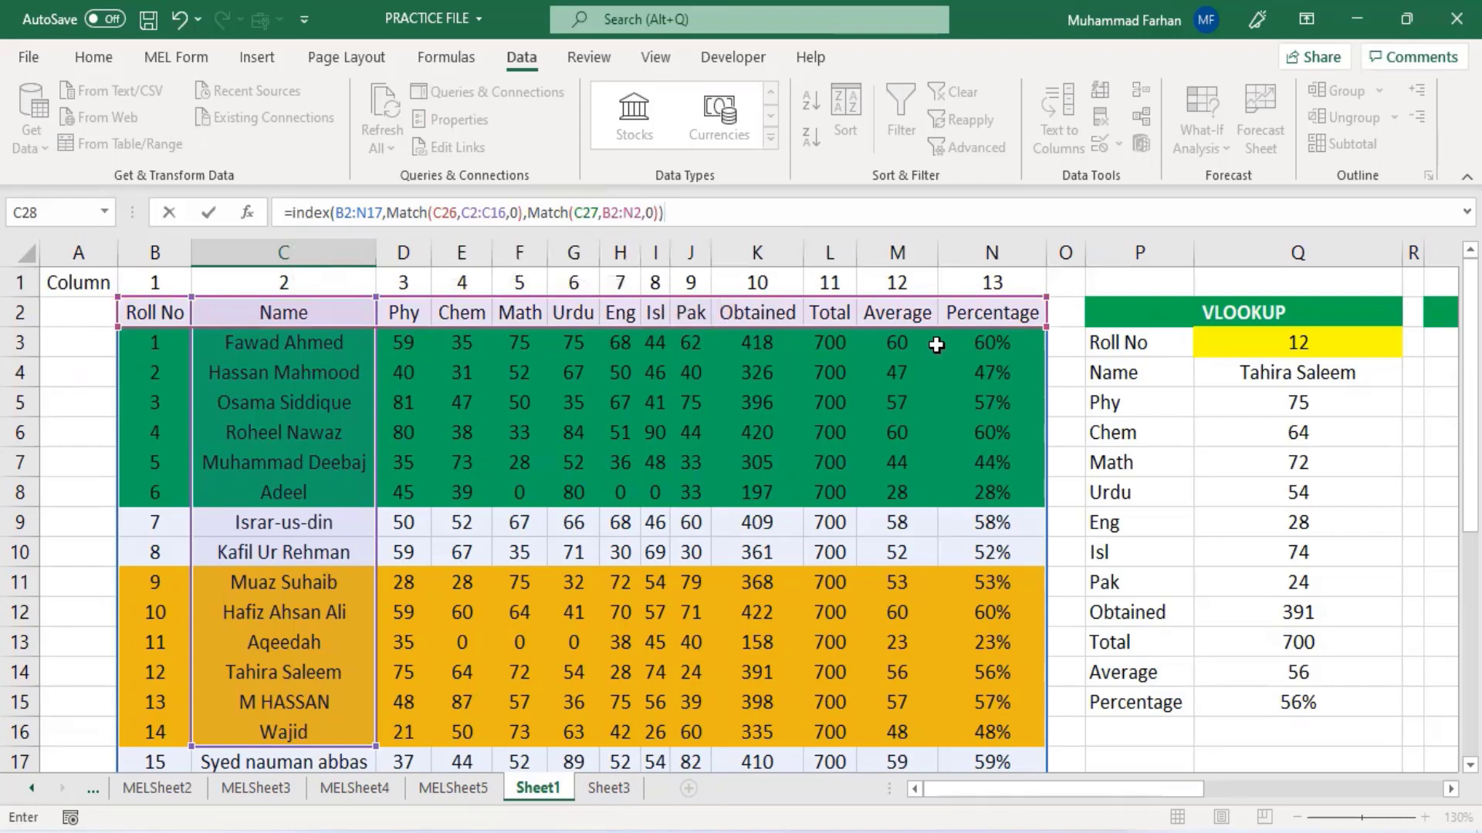
key(Return)
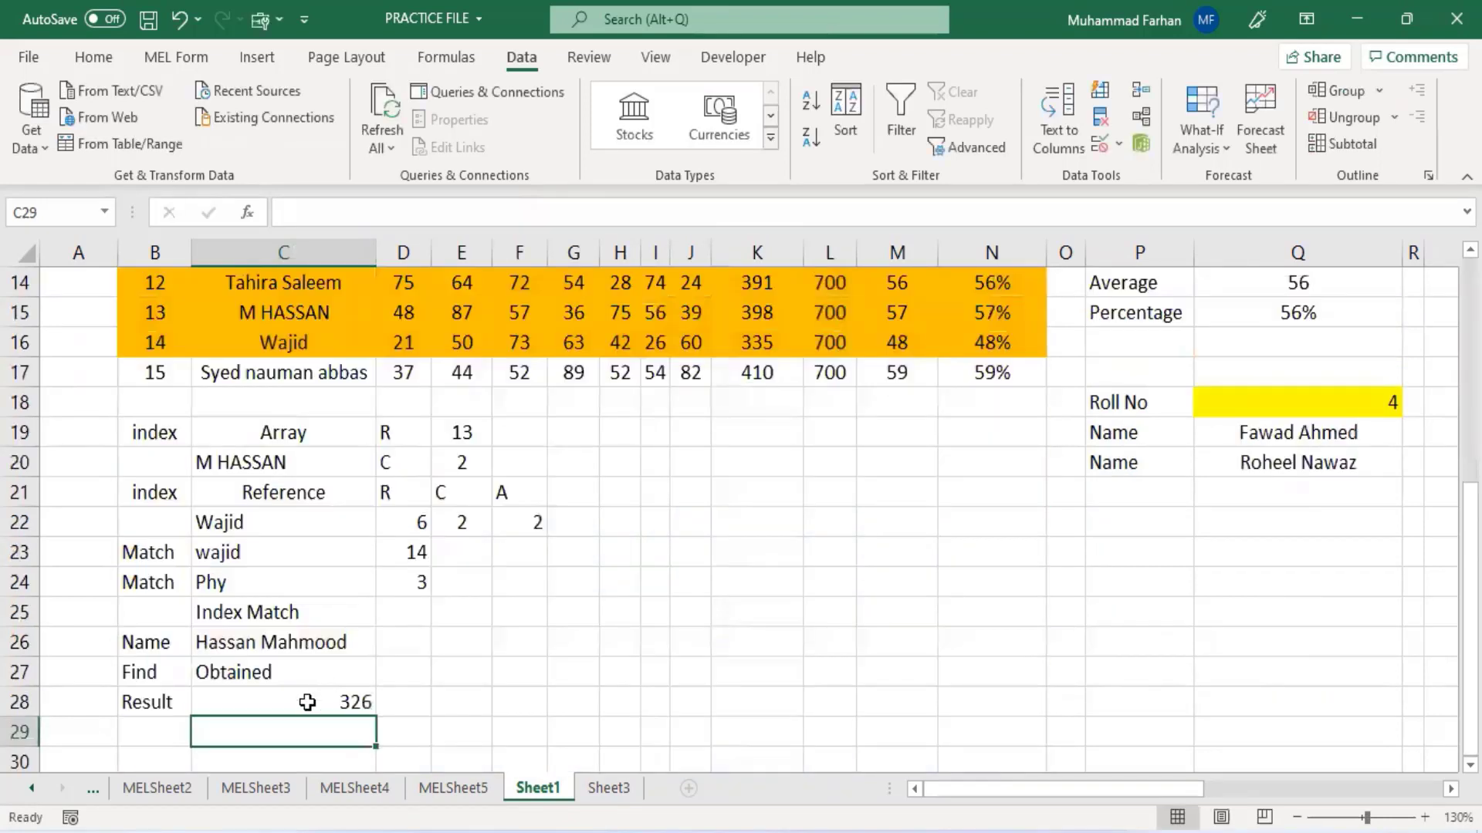
click(306, 676)
click(361, 701)
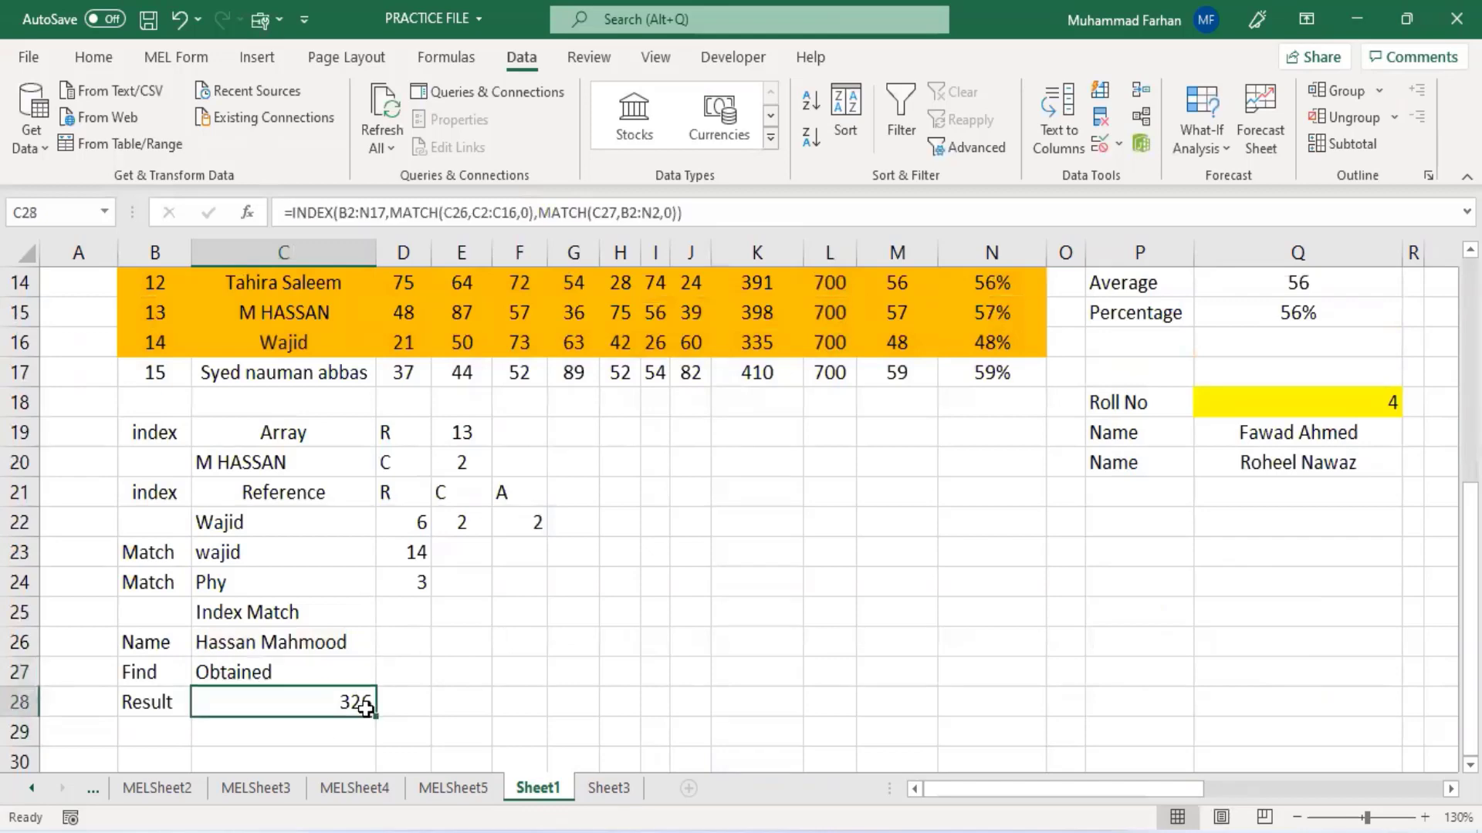
scroll(357, 640, up, 3)
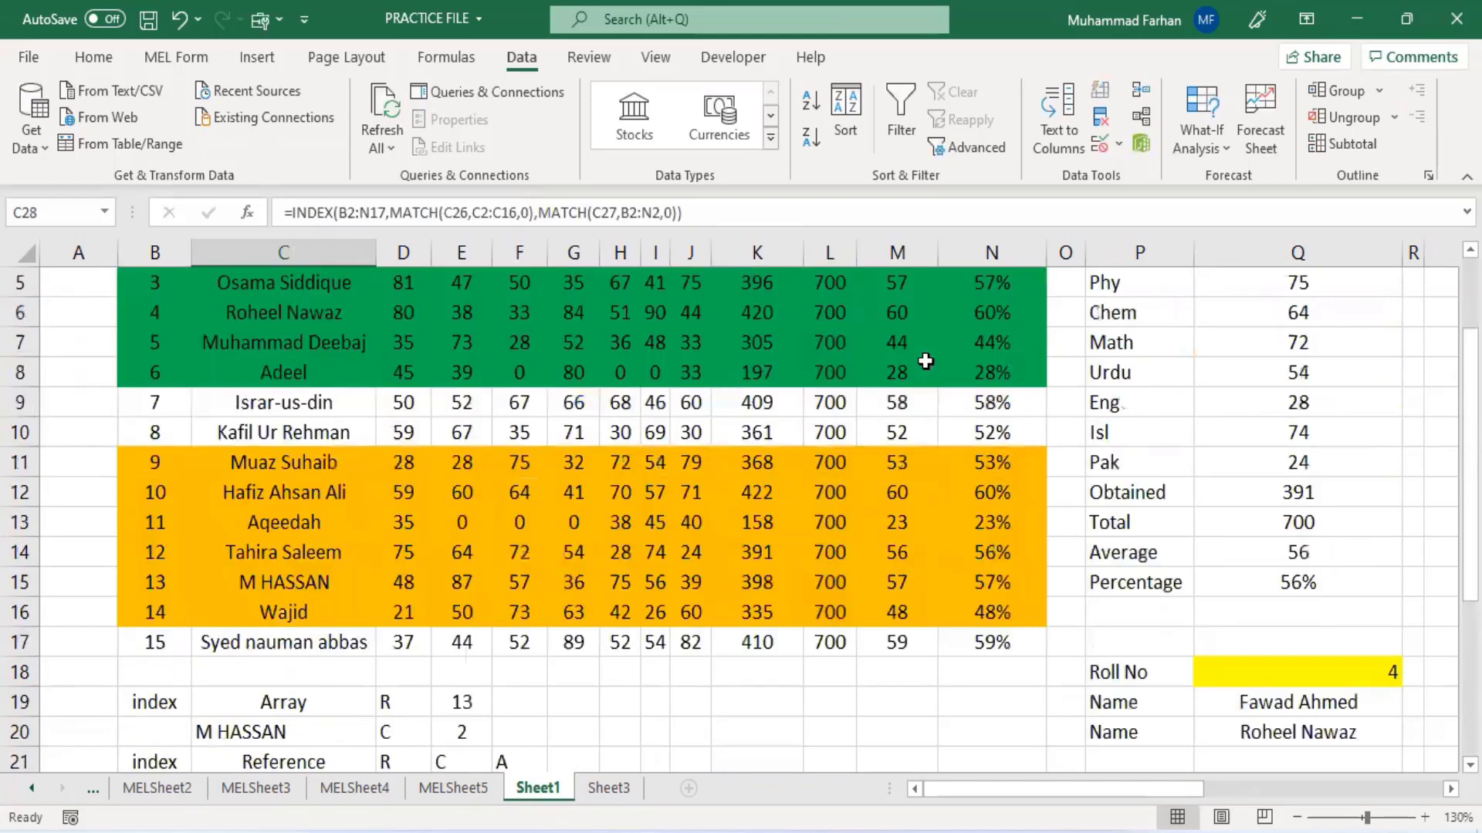
scroll(922, 358, up, 2)
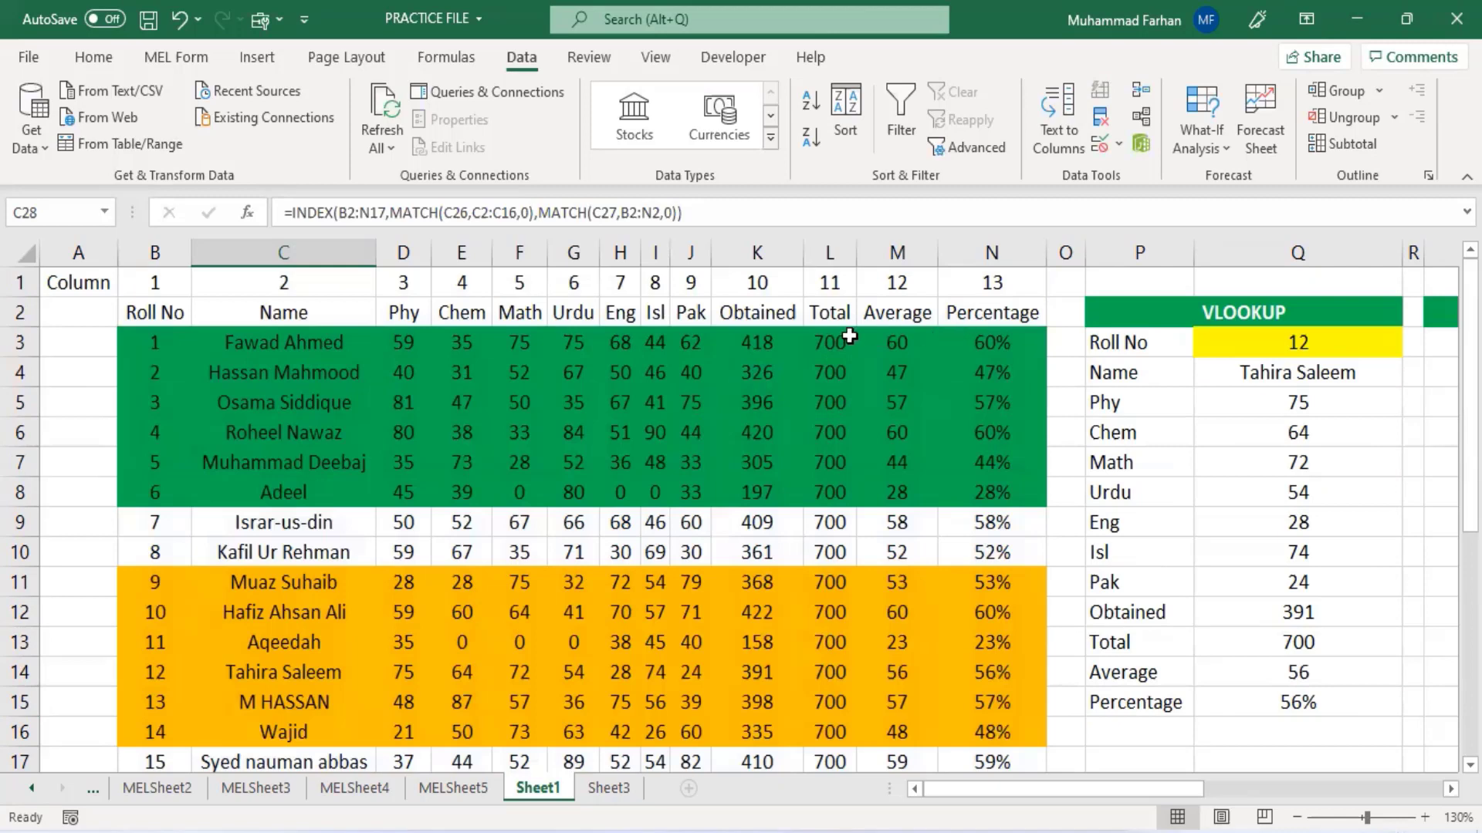
click(758, 375)
scroll(833, 463, down, 3)
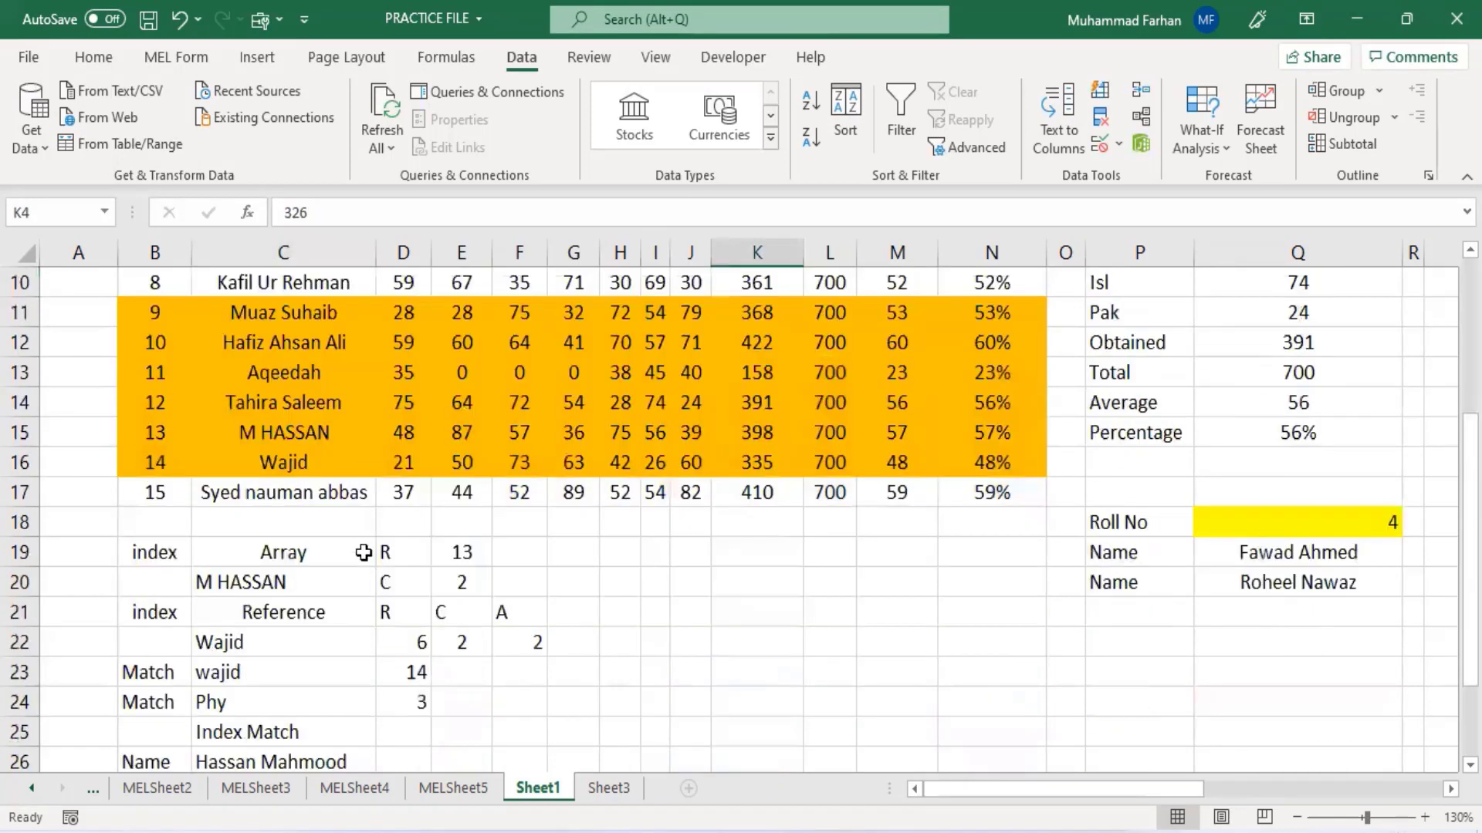
scroll(311, 533, down, 4)
scroll(305, 566, up, 1)
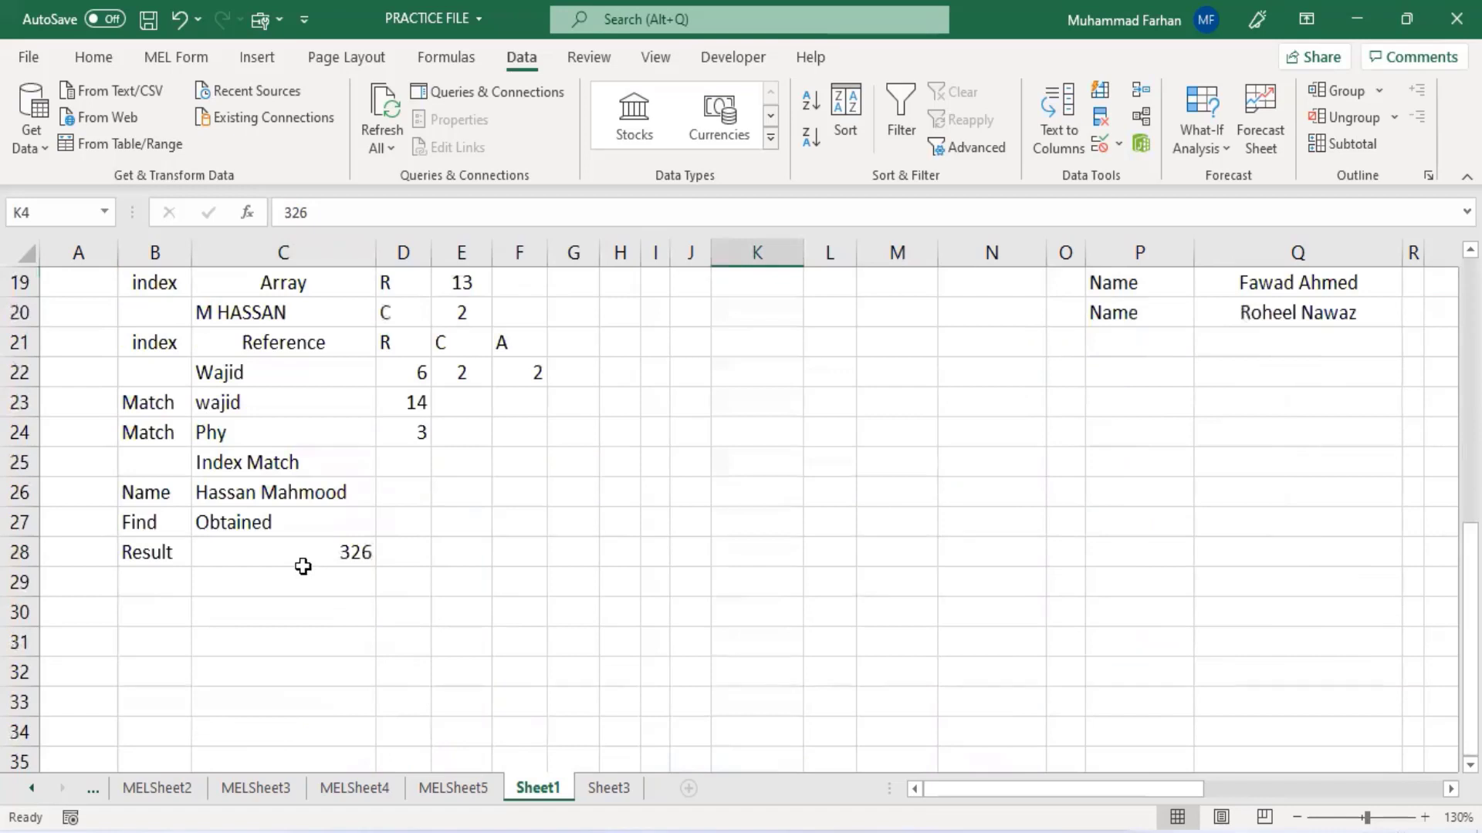
scroll(304, 567, up, 1)
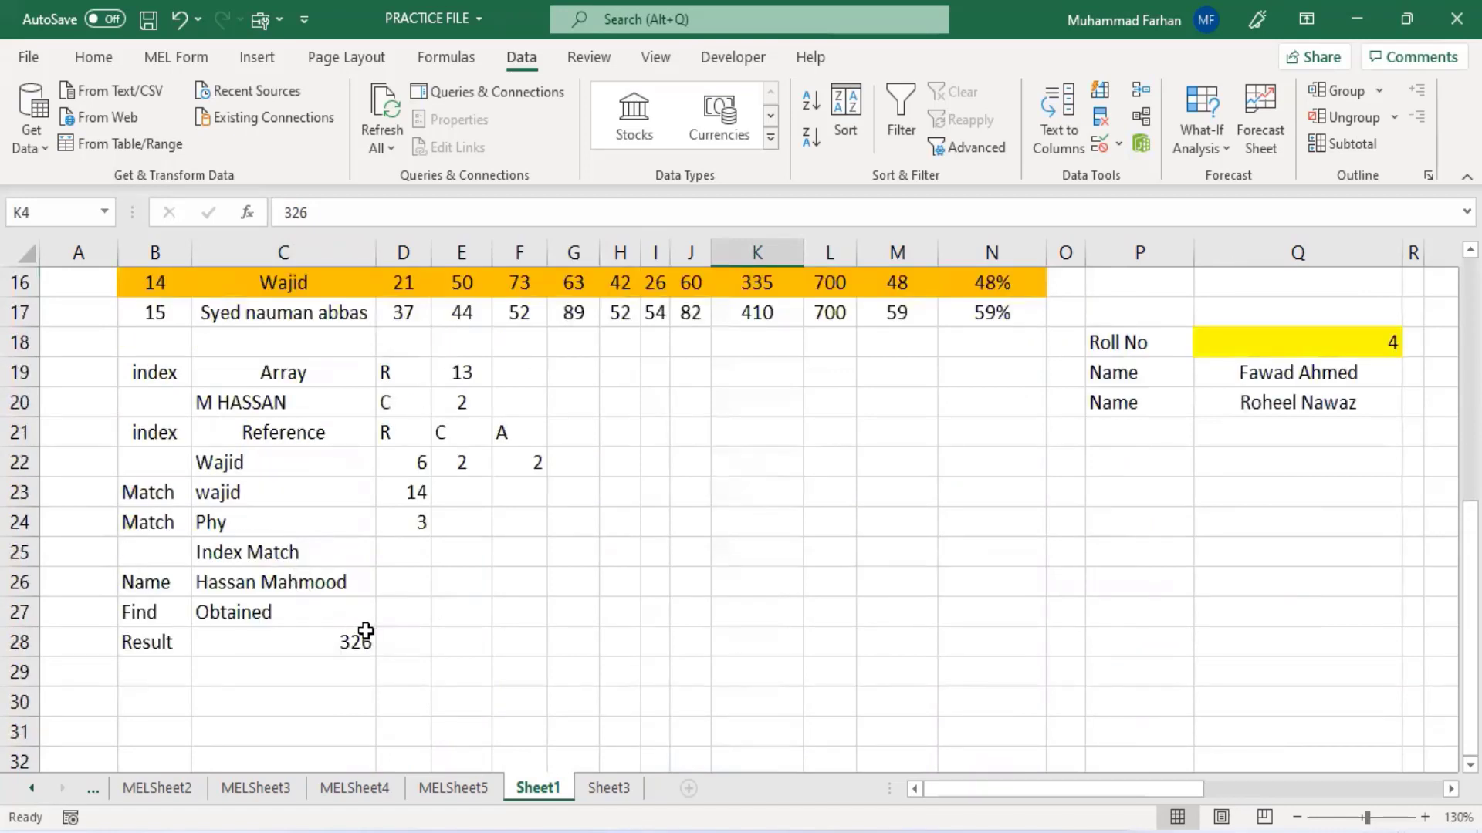
scroll(365, 637, up, 1)
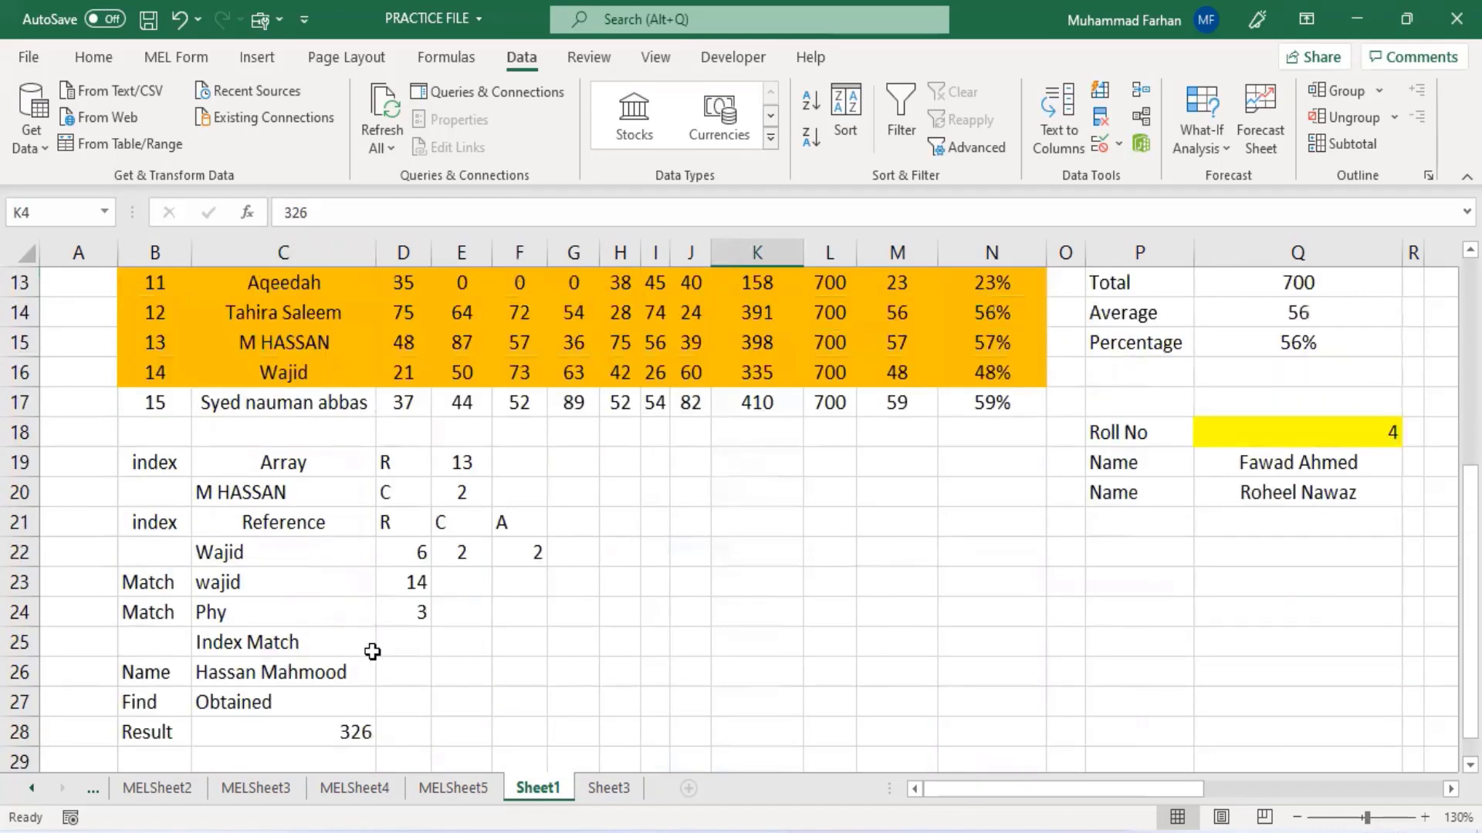
click(317, 679)
drag(319, 686, 333, 704)
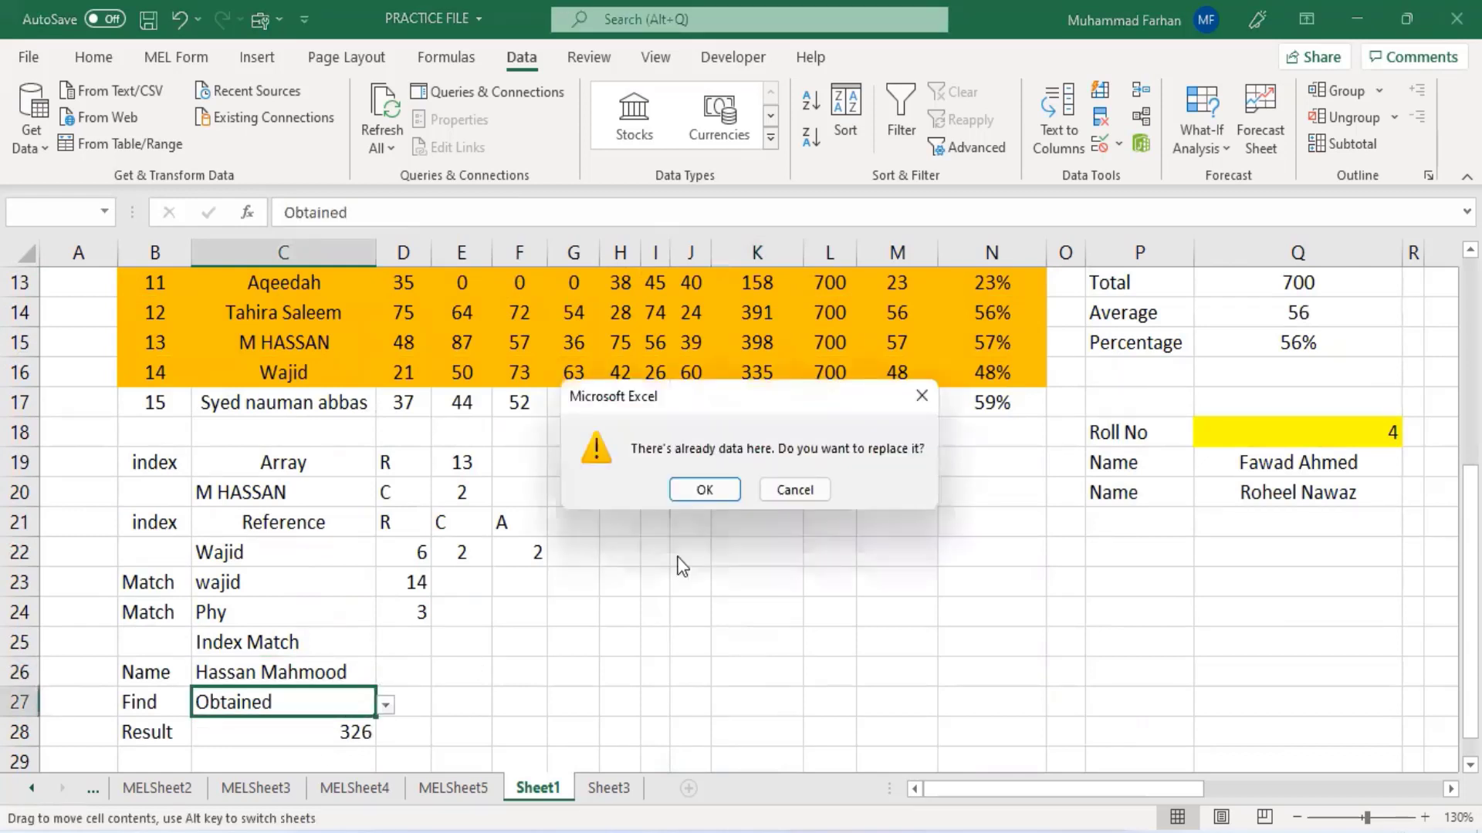
click(789, 486)
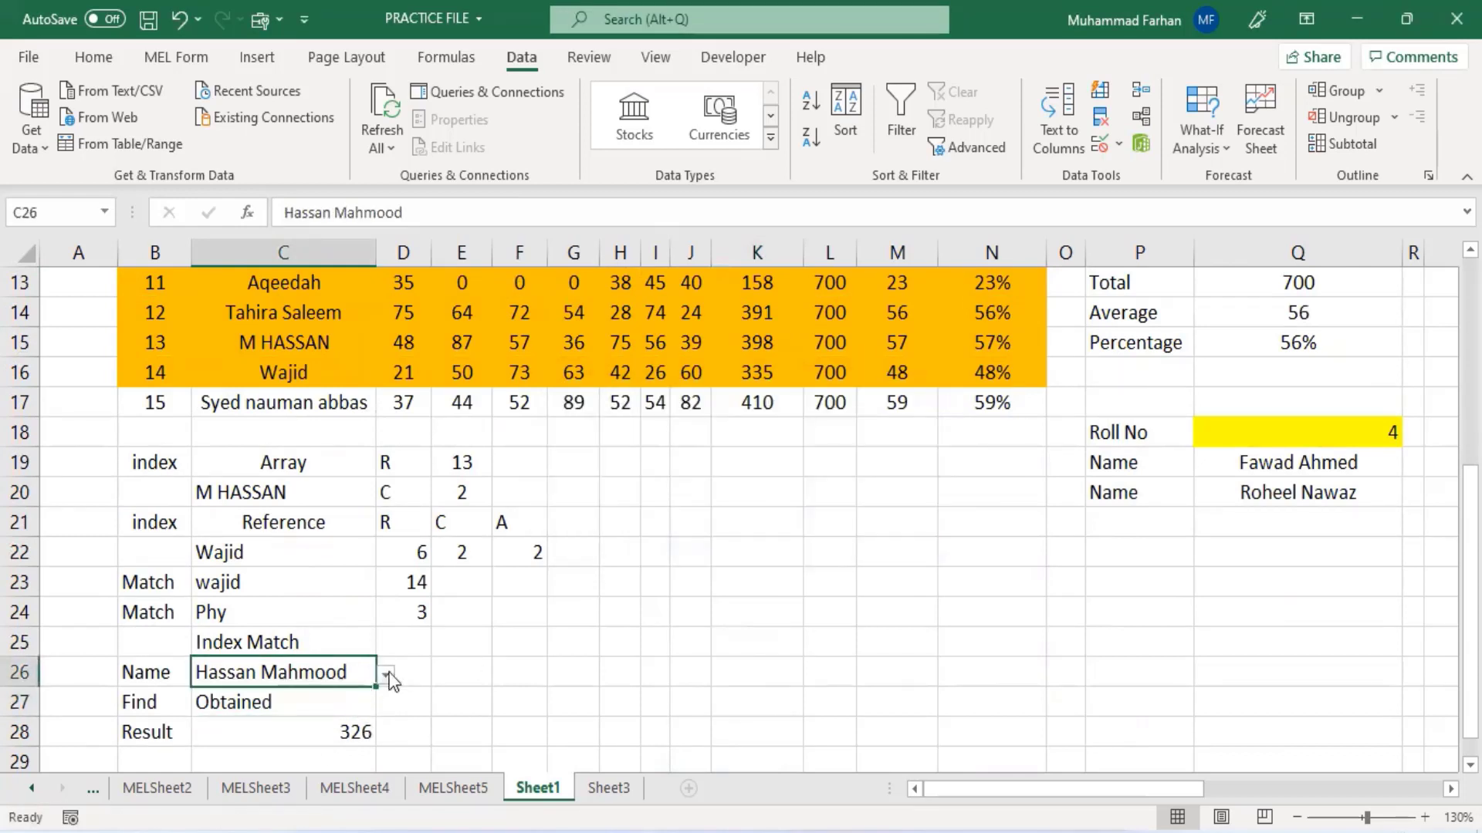
- Choose Wajid from the name dropdown in C26 and check his Obtained value in the table
key(alt+Down)
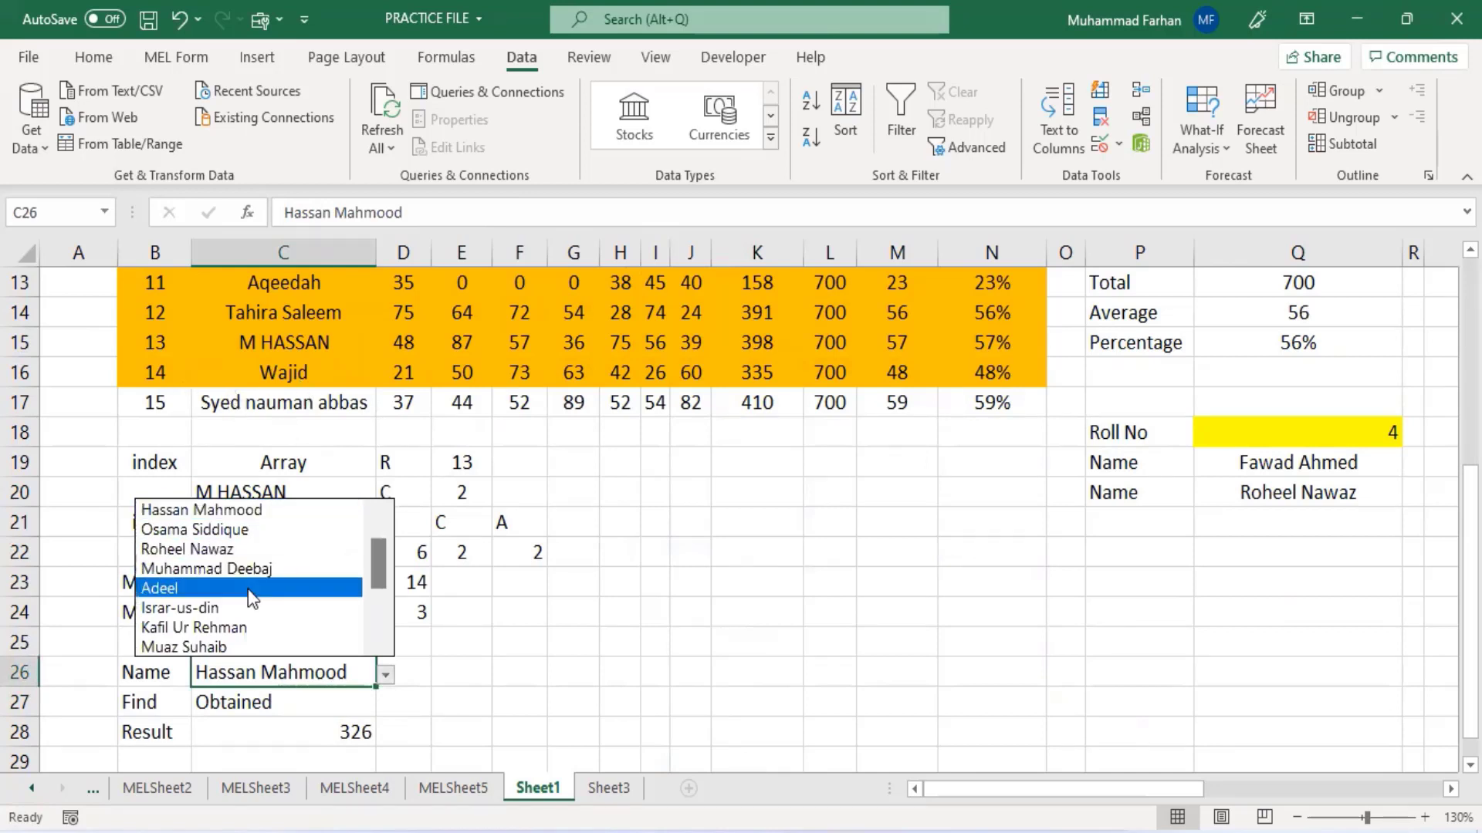
drag(380, 563, 374, 605)
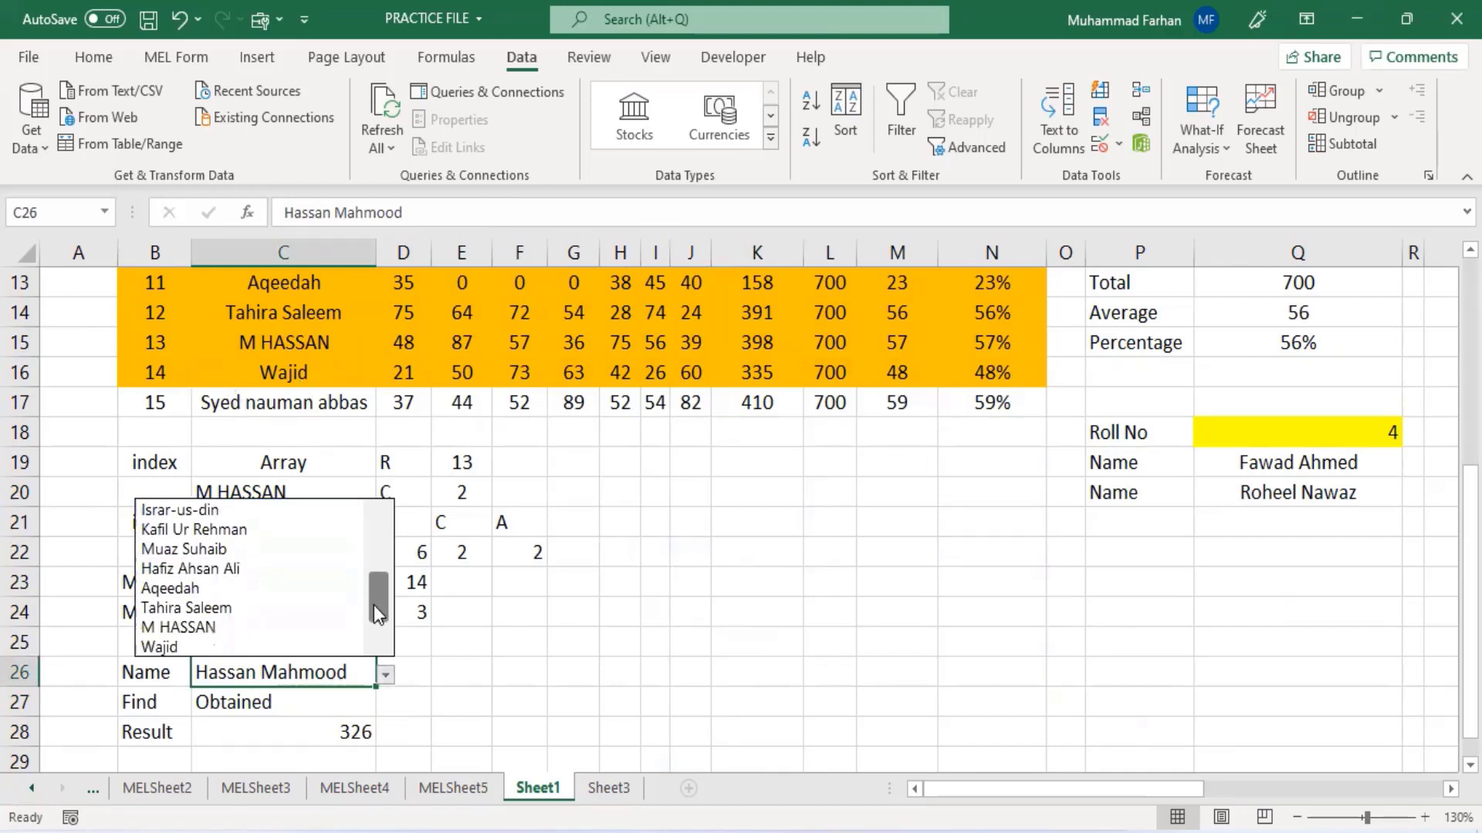
click(262, 645)
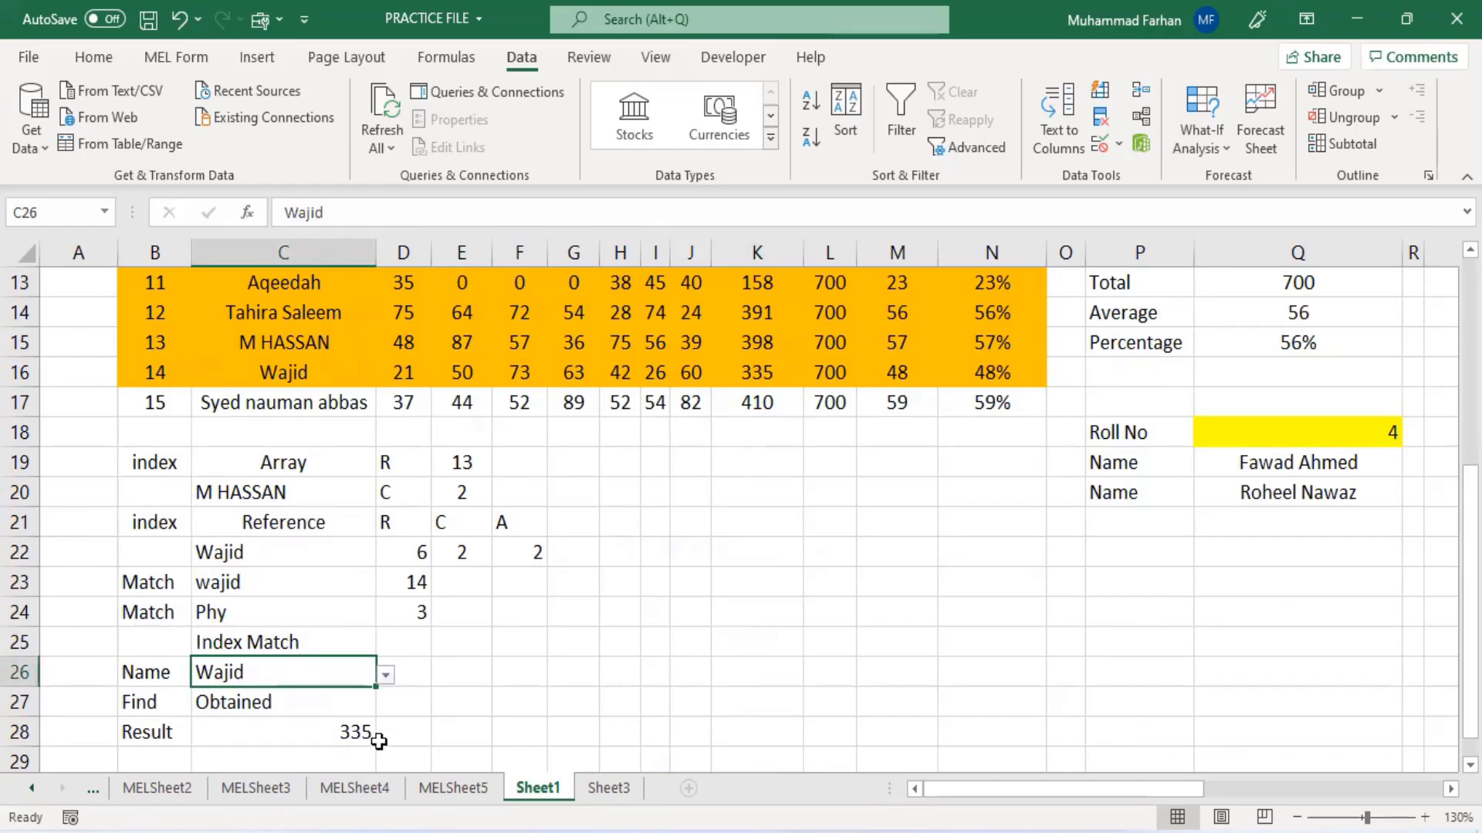
scroll(629, 695, up, 4)
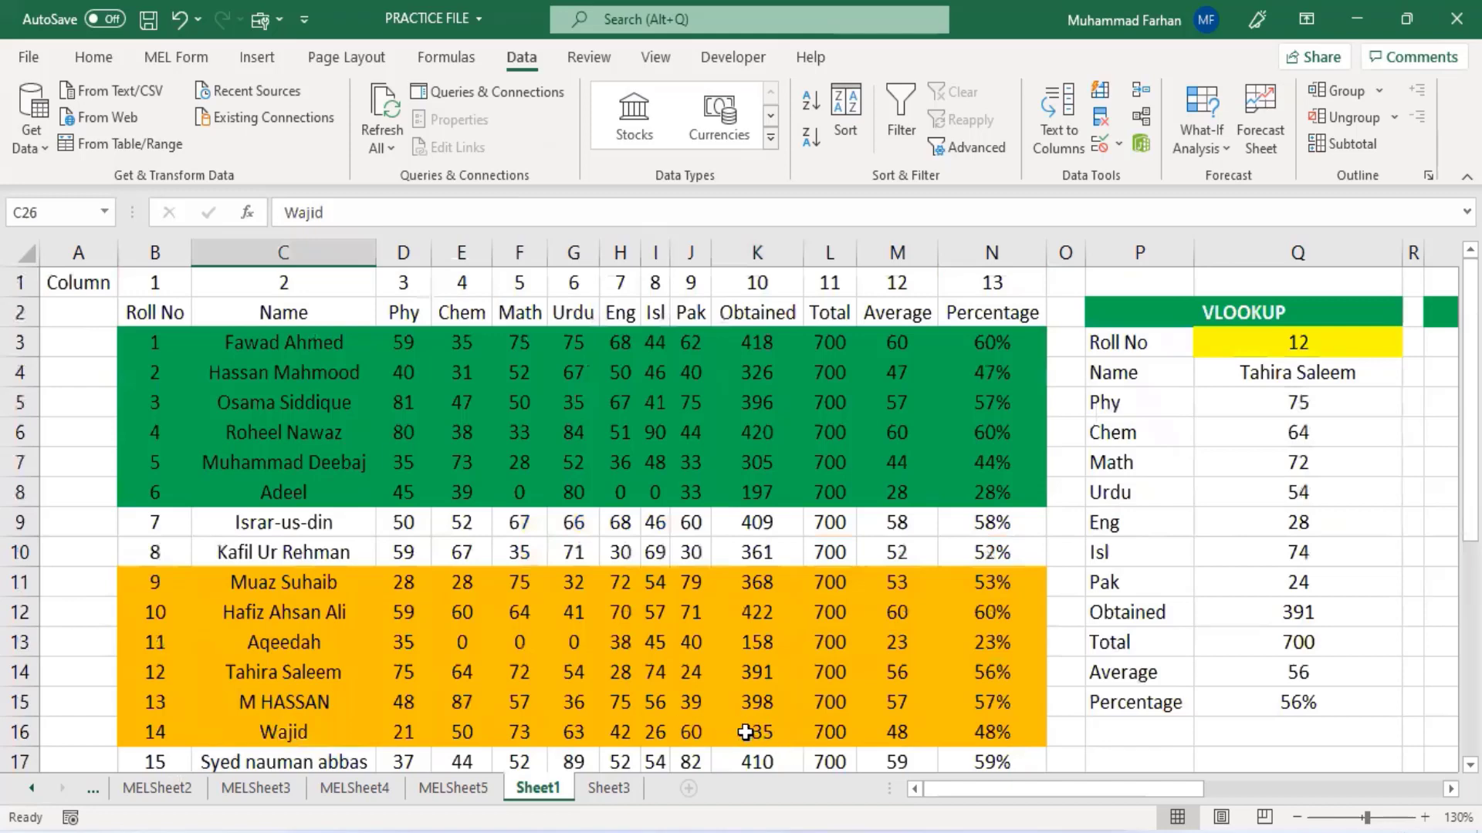
click(756, 732)
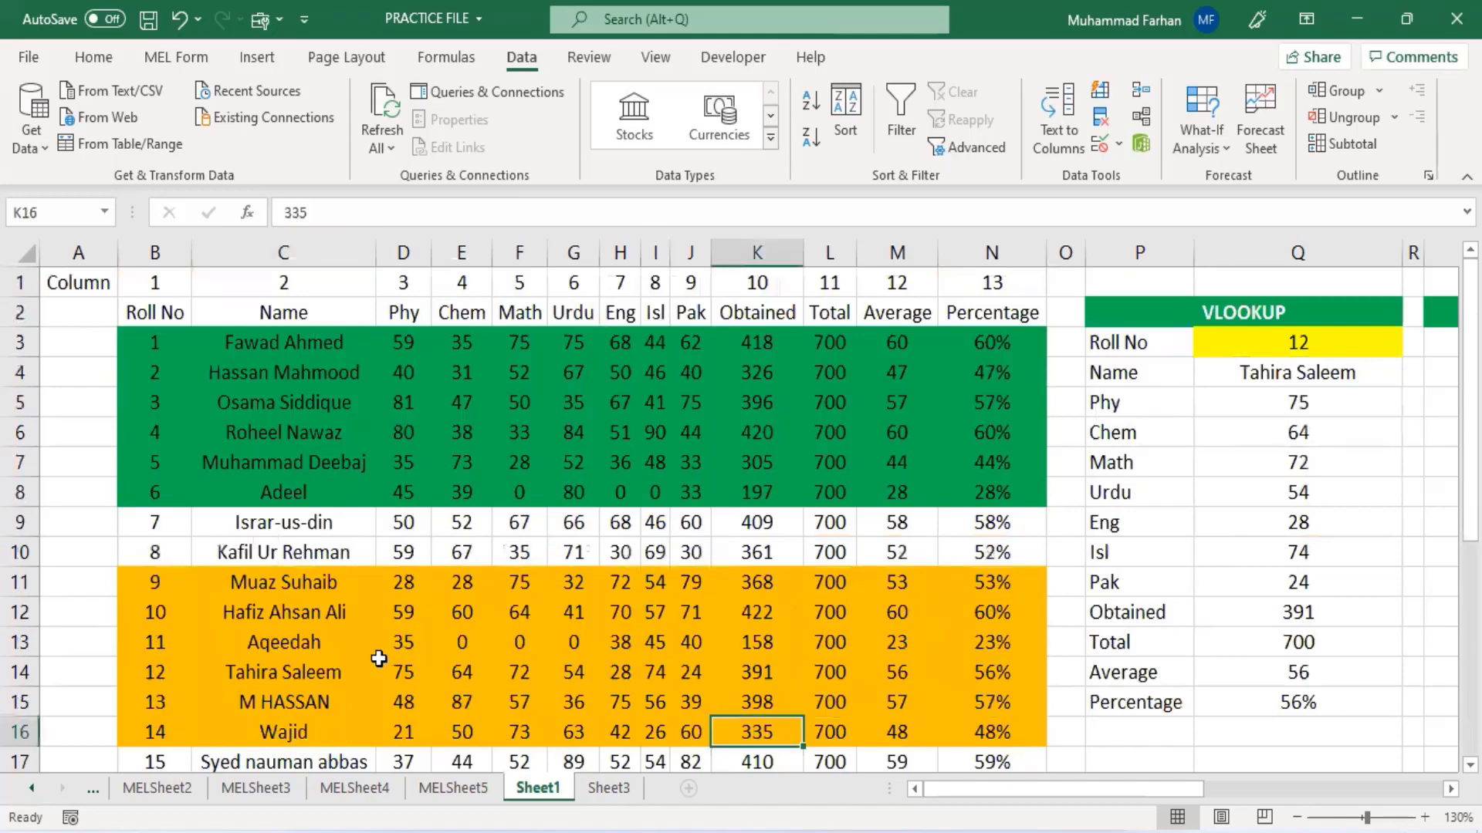
scroll(363, 702, down, 4)
click(372, 710)
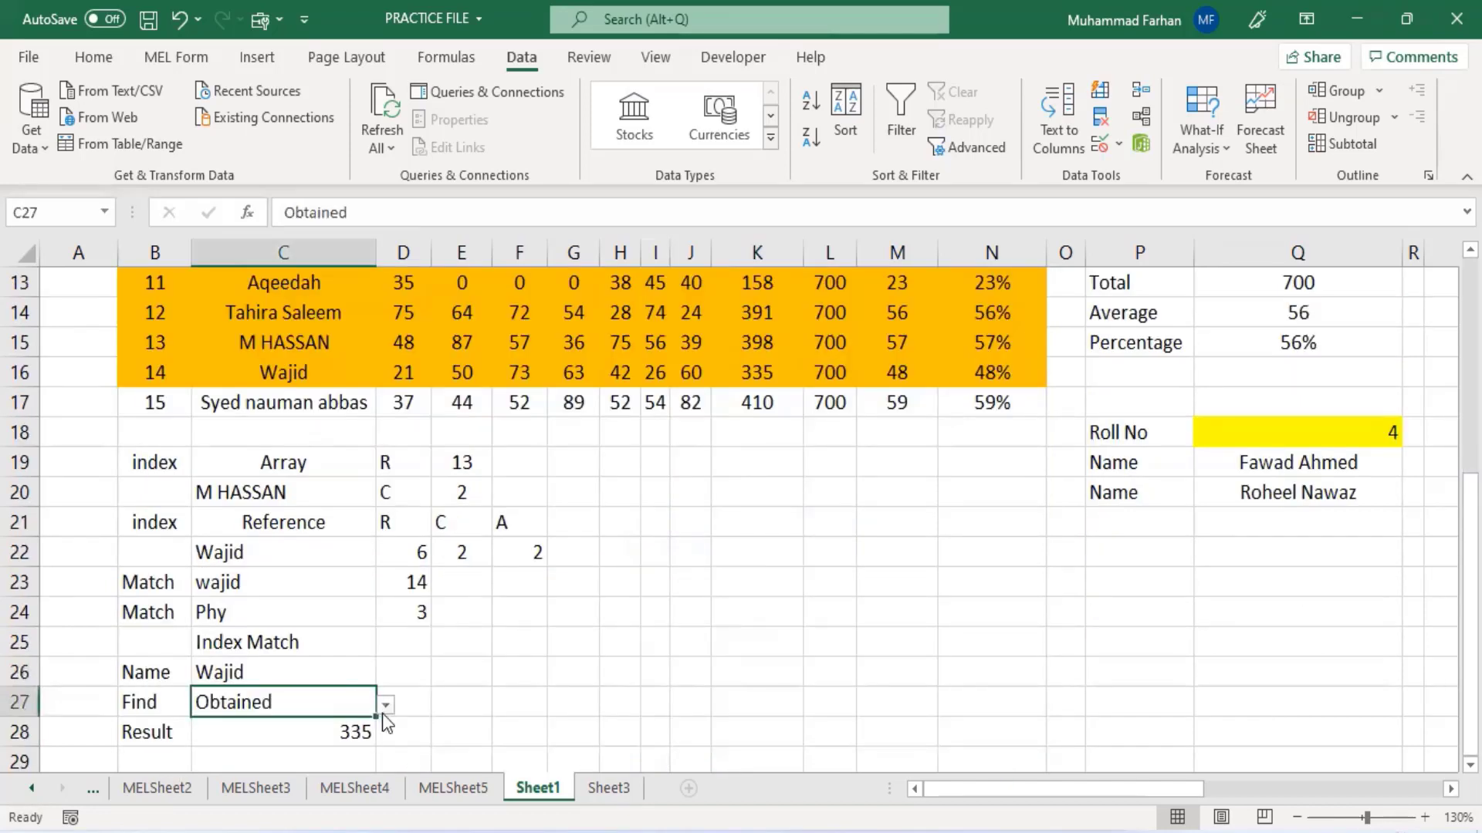
- Pick Phy and then Chem from the Find dropdown in C27 to test the lookup
click(385, 706)
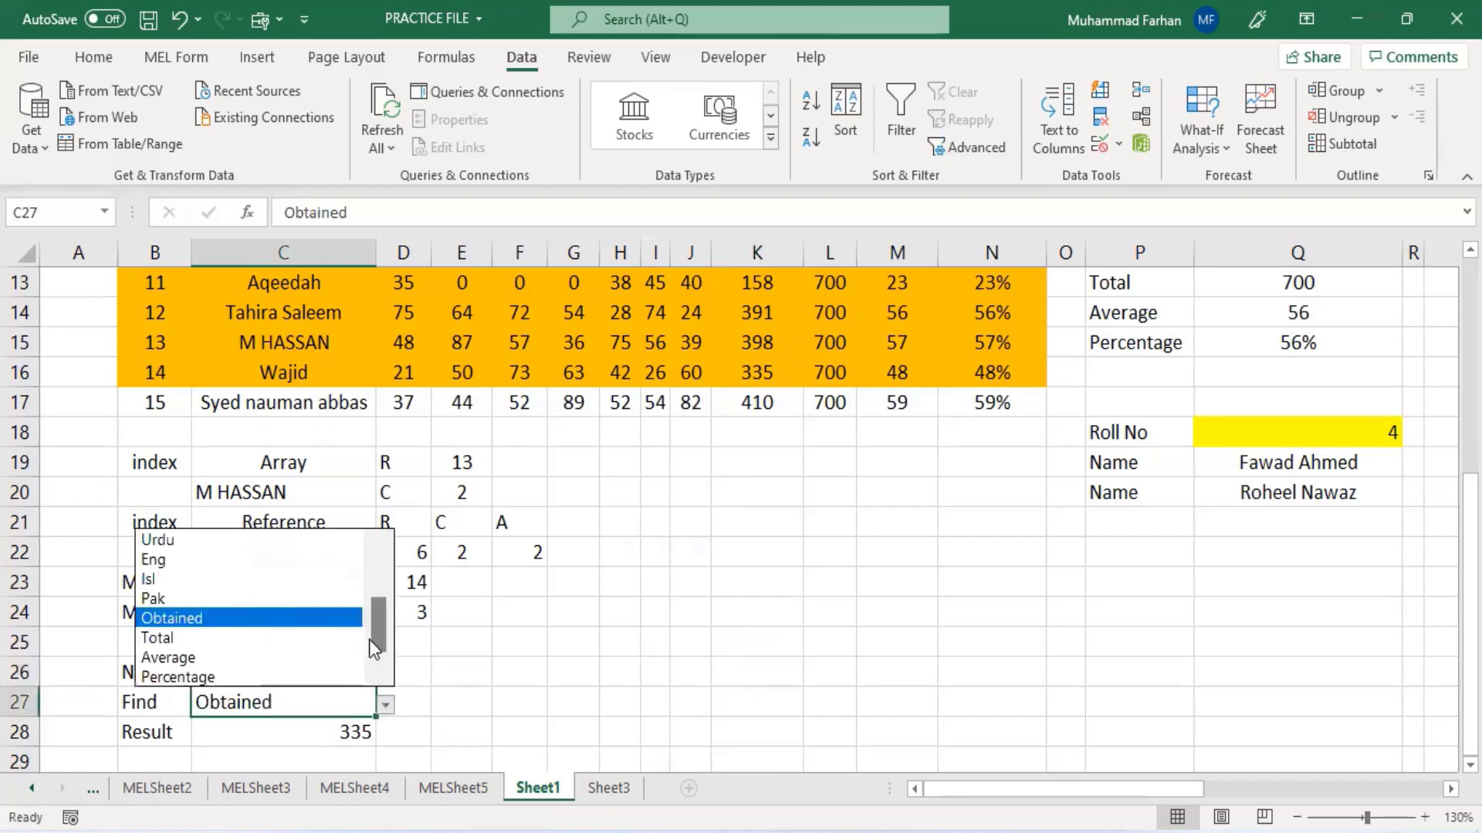
scroll(243, 595, up, 2)
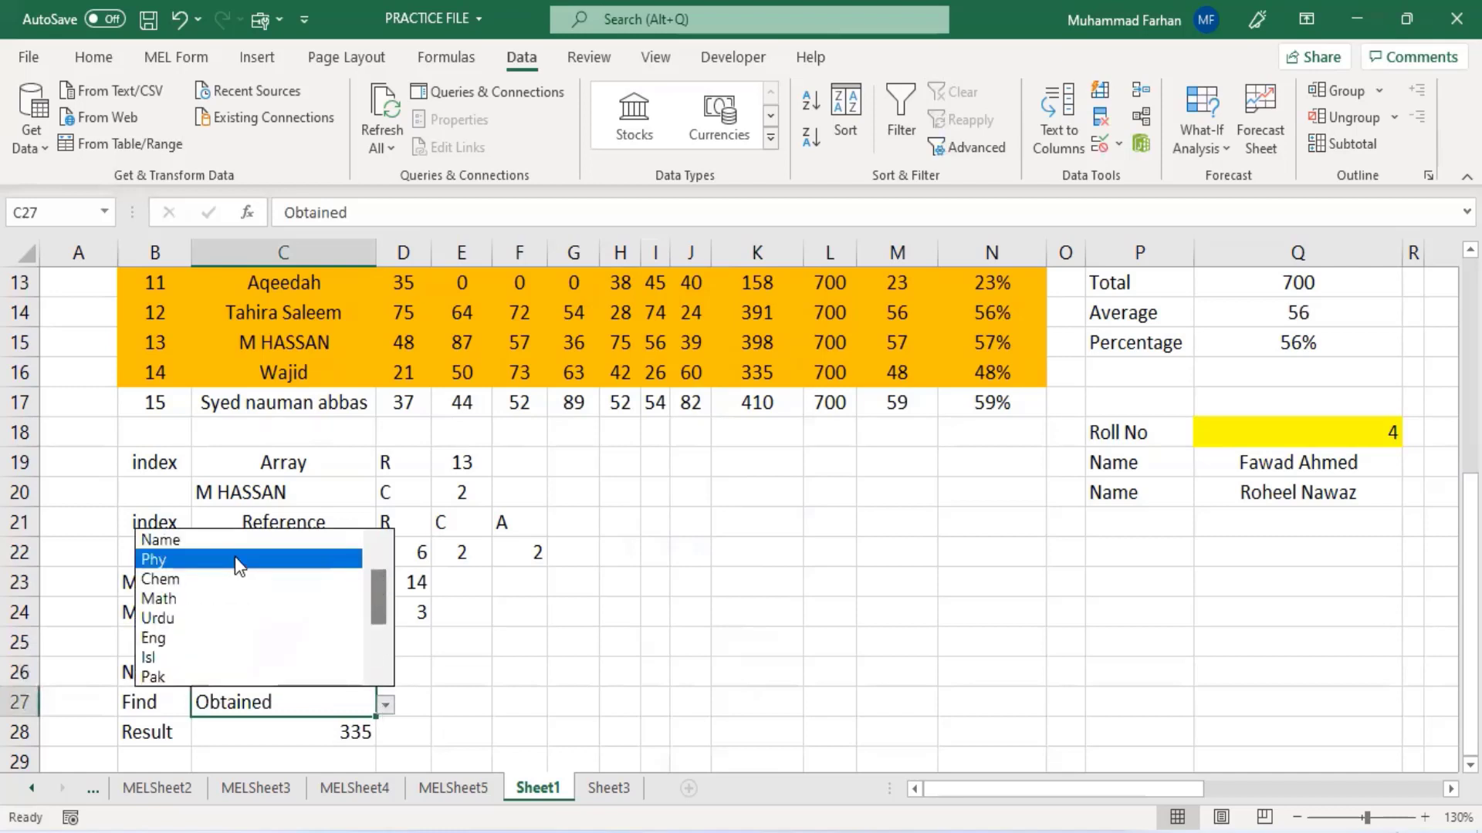
click(234, 557)
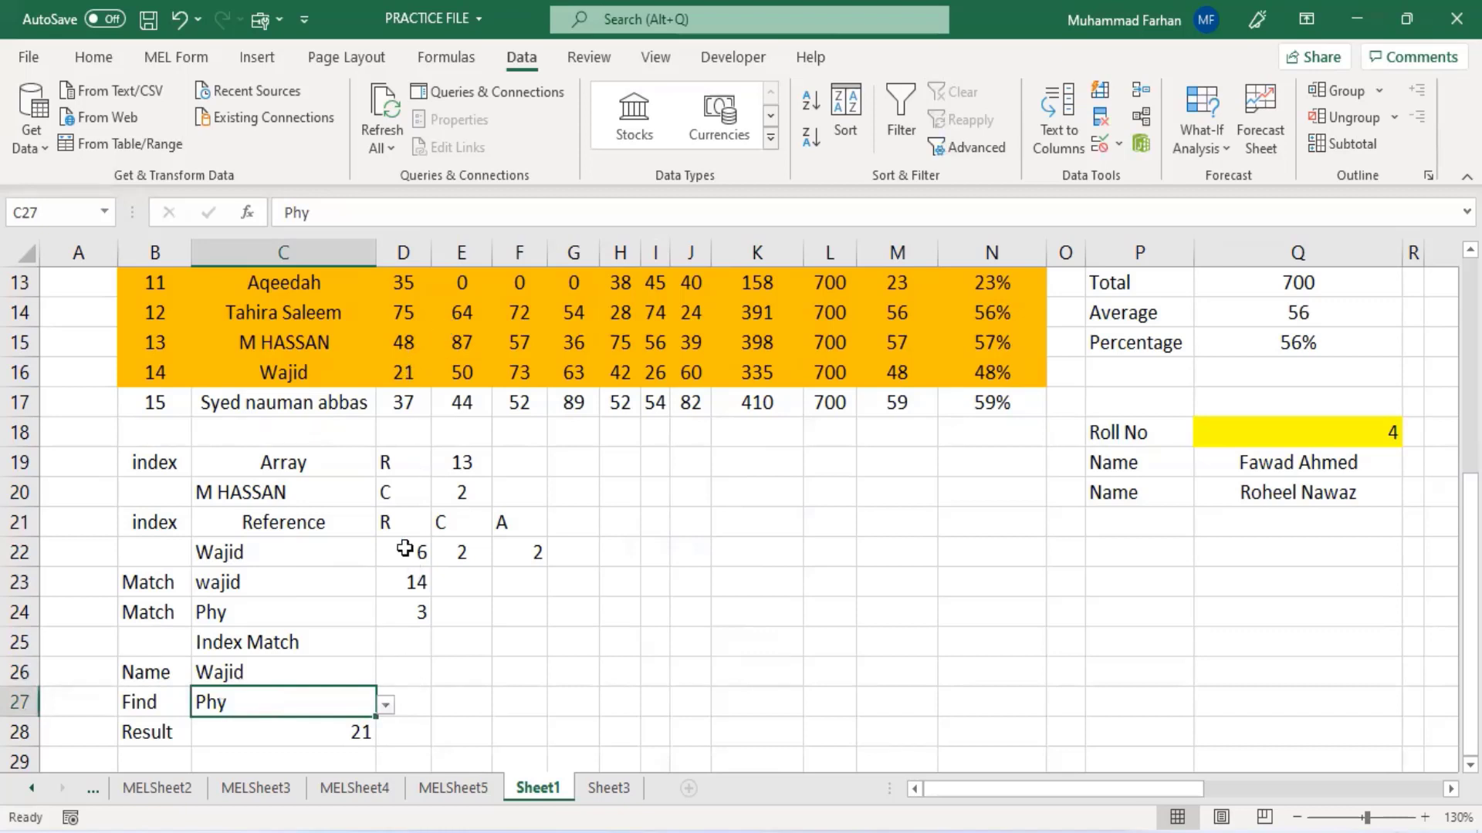
click(384, 706)
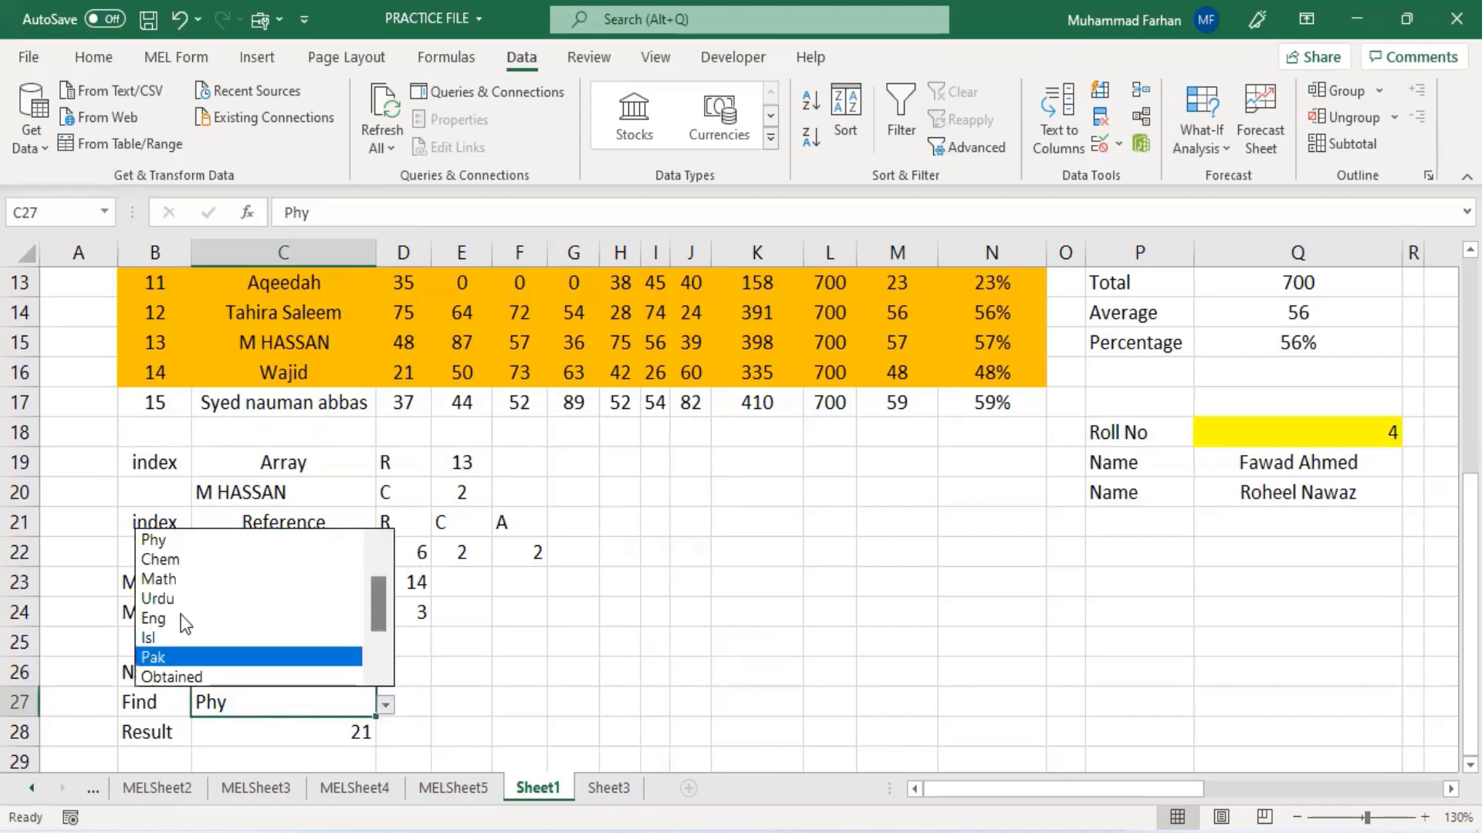
click(161, 561)
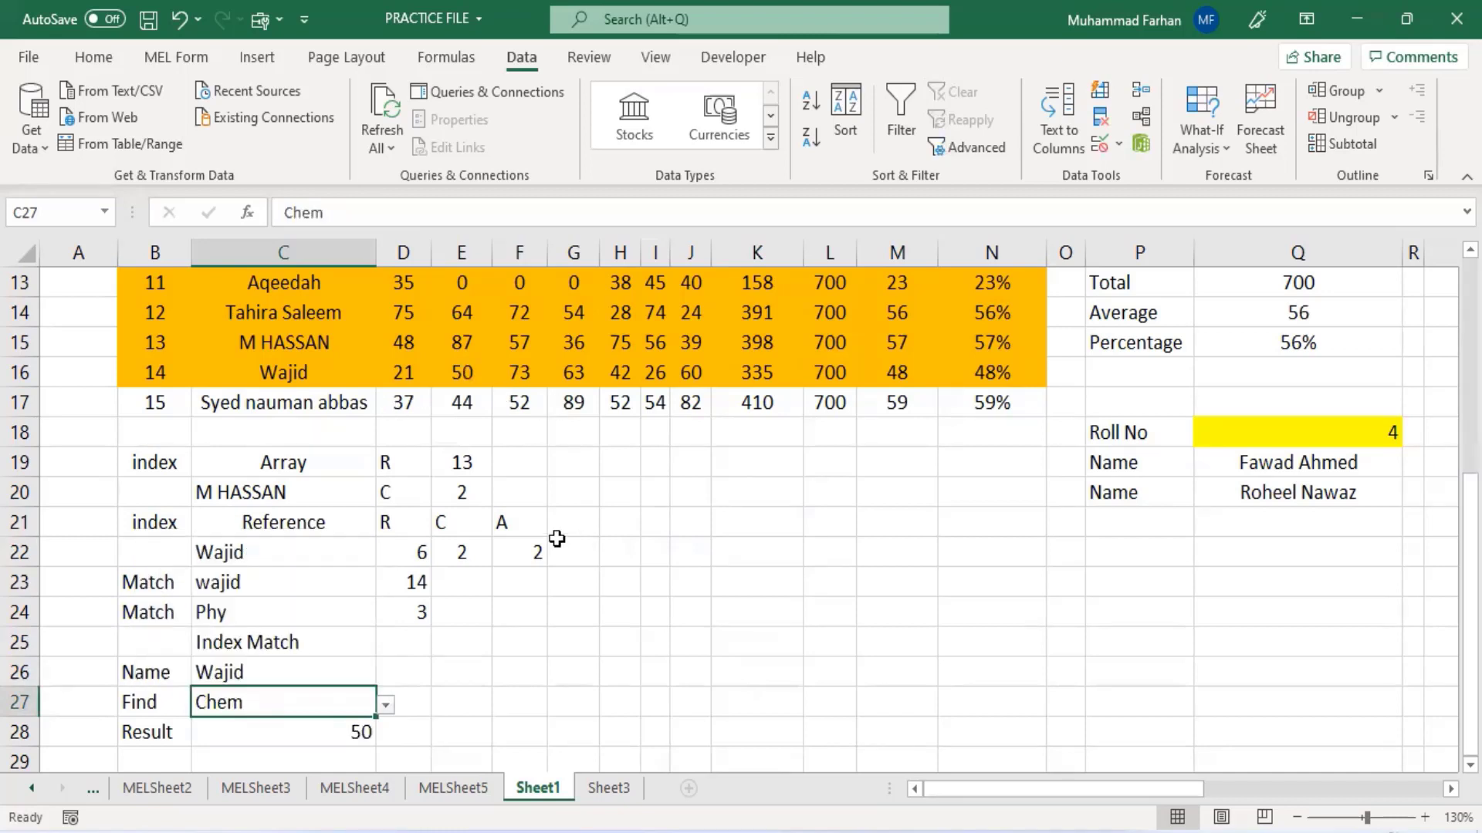
- Review the earlier index and match examples above the Index Match section
click(472, 640)
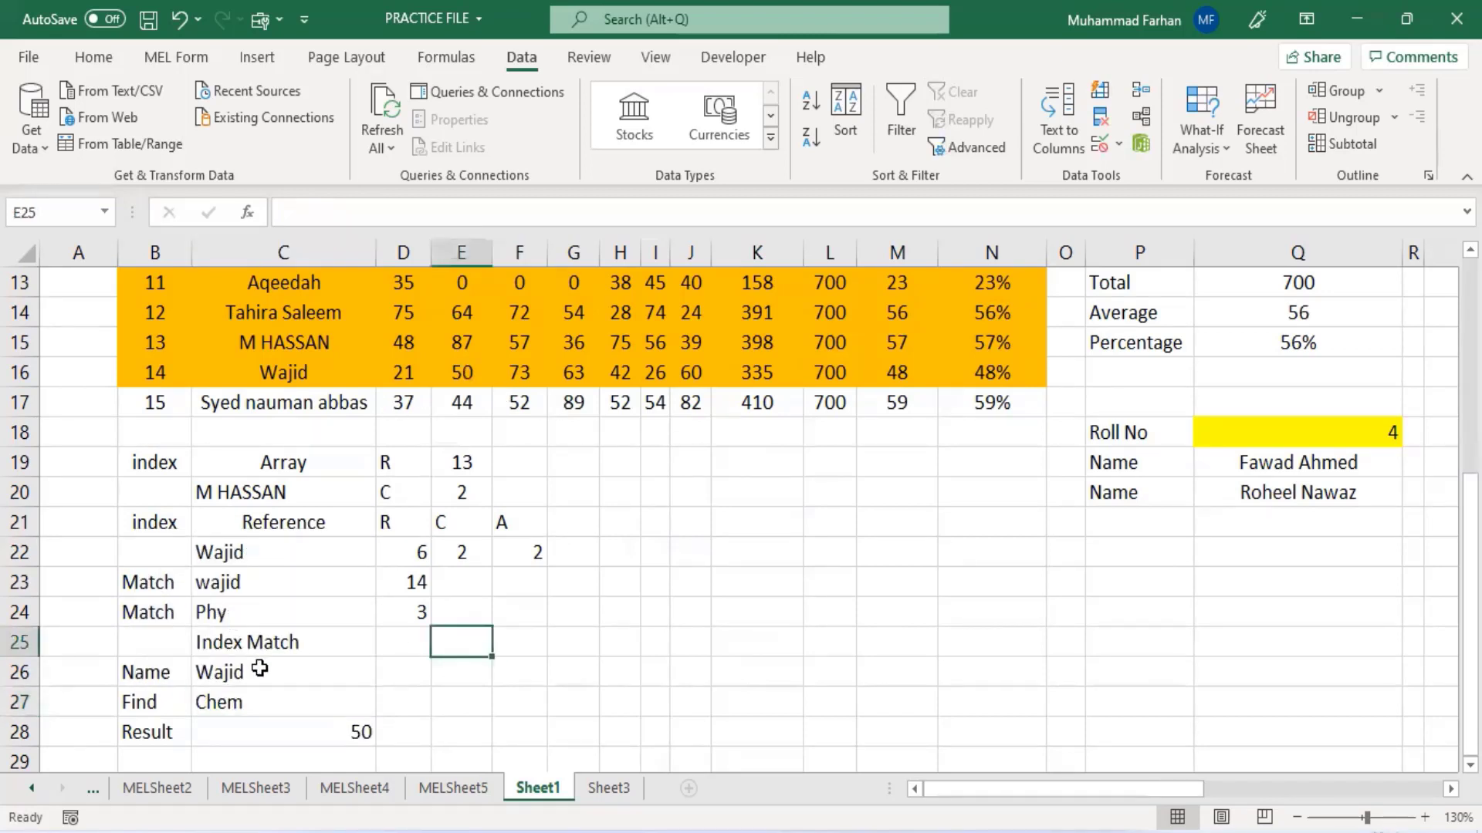
click(264, 641)
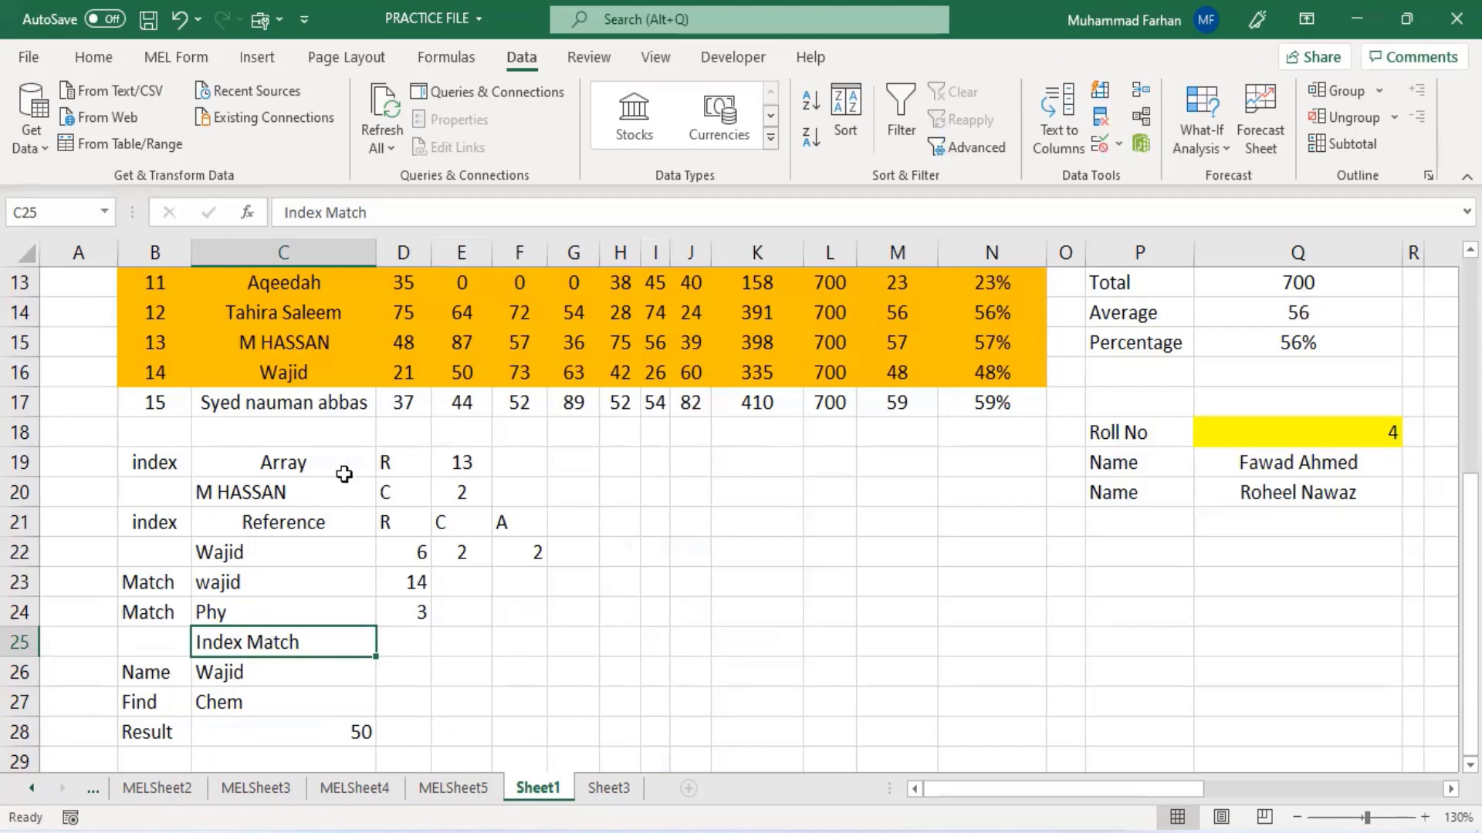
click(466, 463)
click(479, 489)
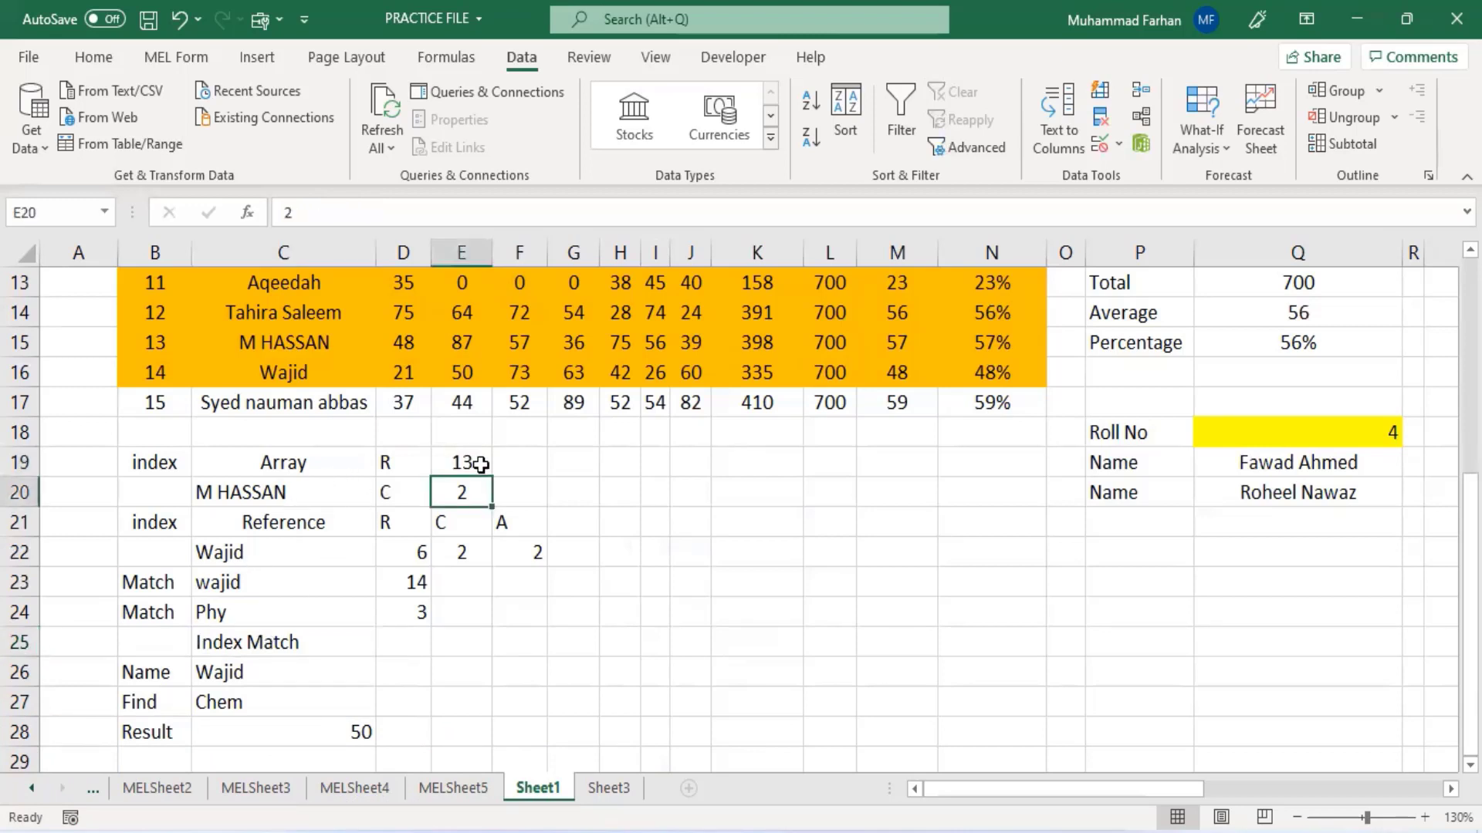
click(479, 463)
click(479, 489)
scroll(299, 647, up, 4)
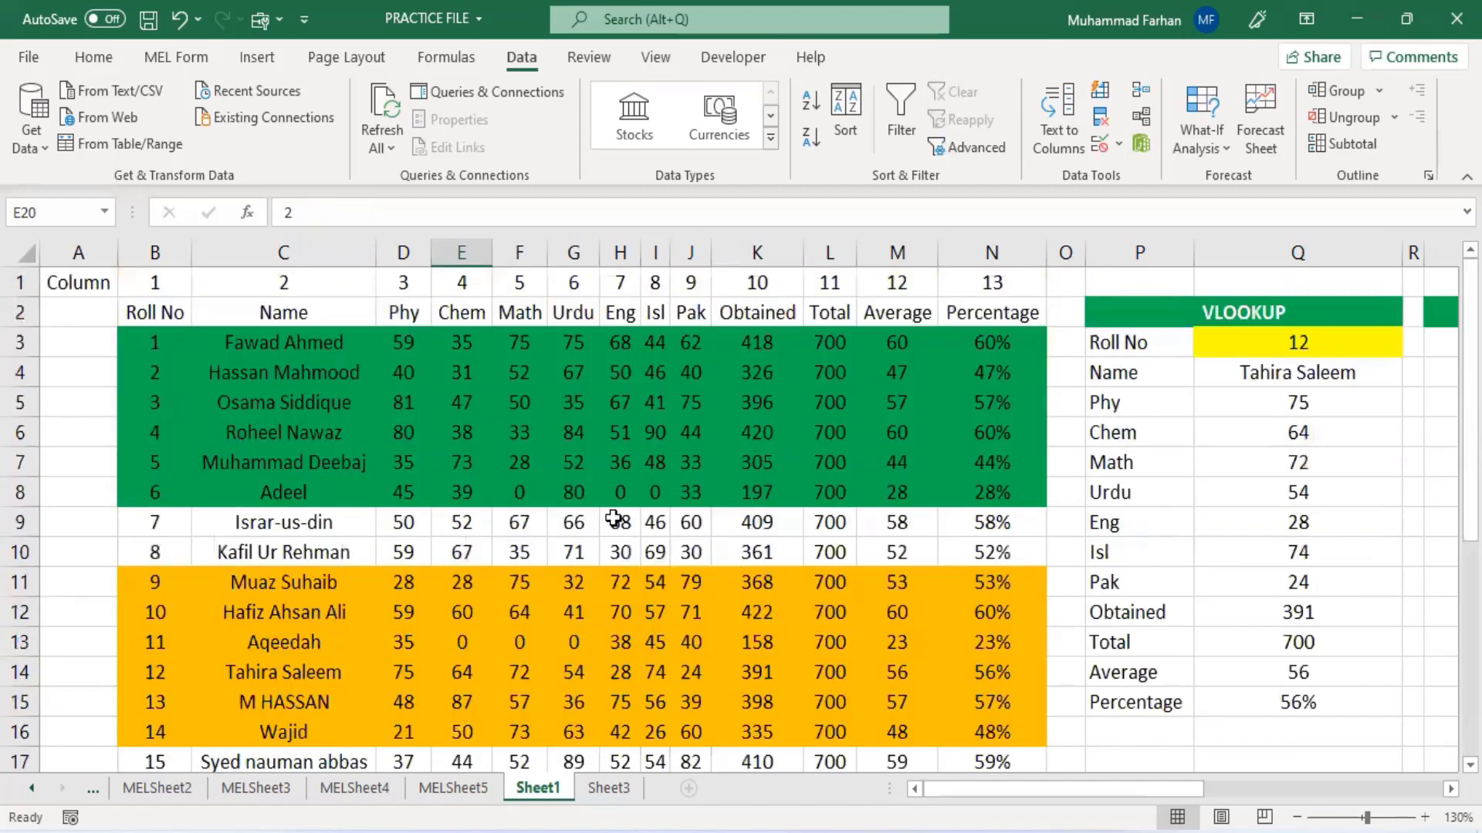
scroll(615, 522, down, 4)
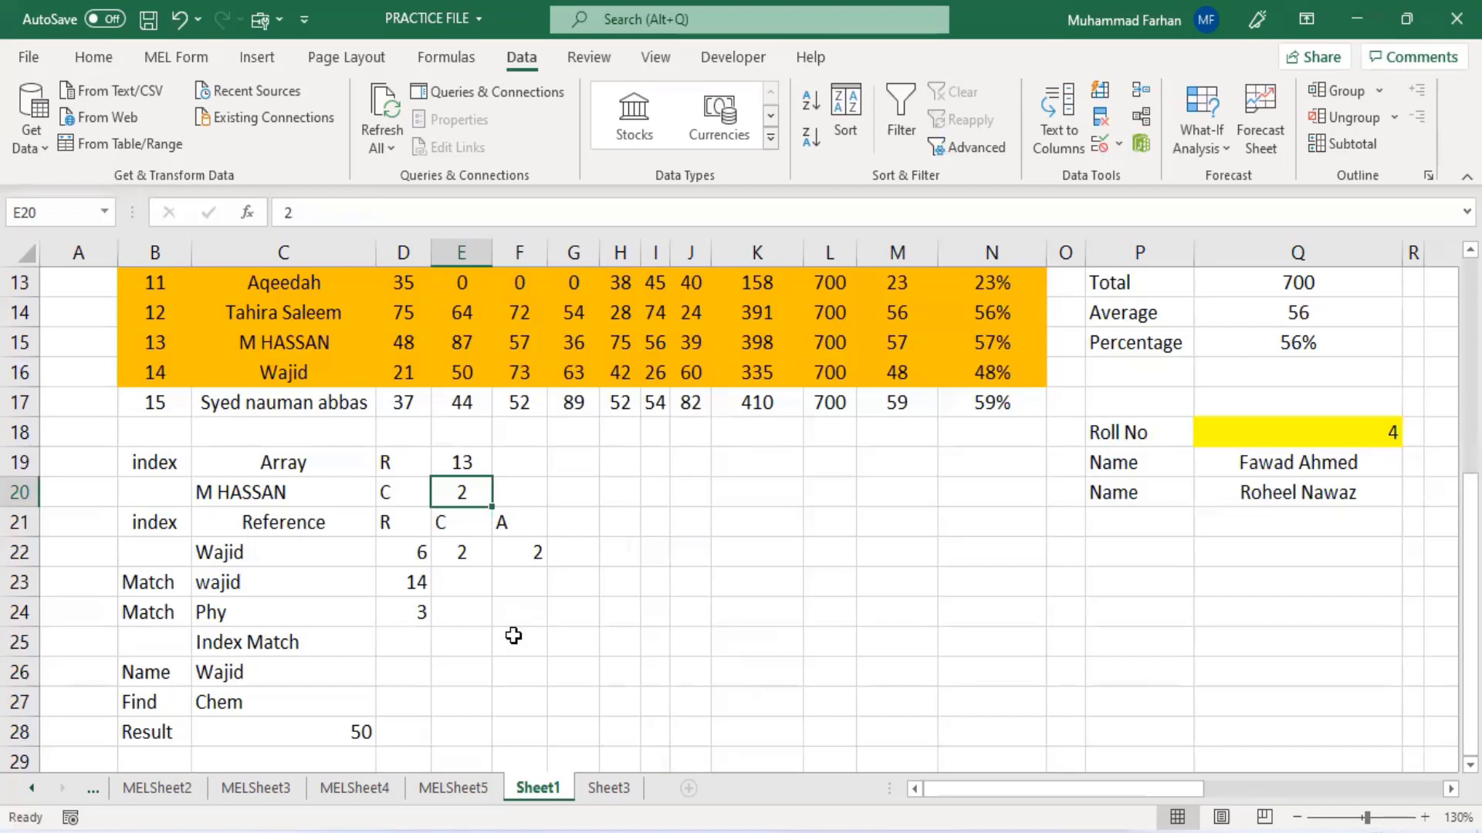
scroll(341, 641, down, 2)
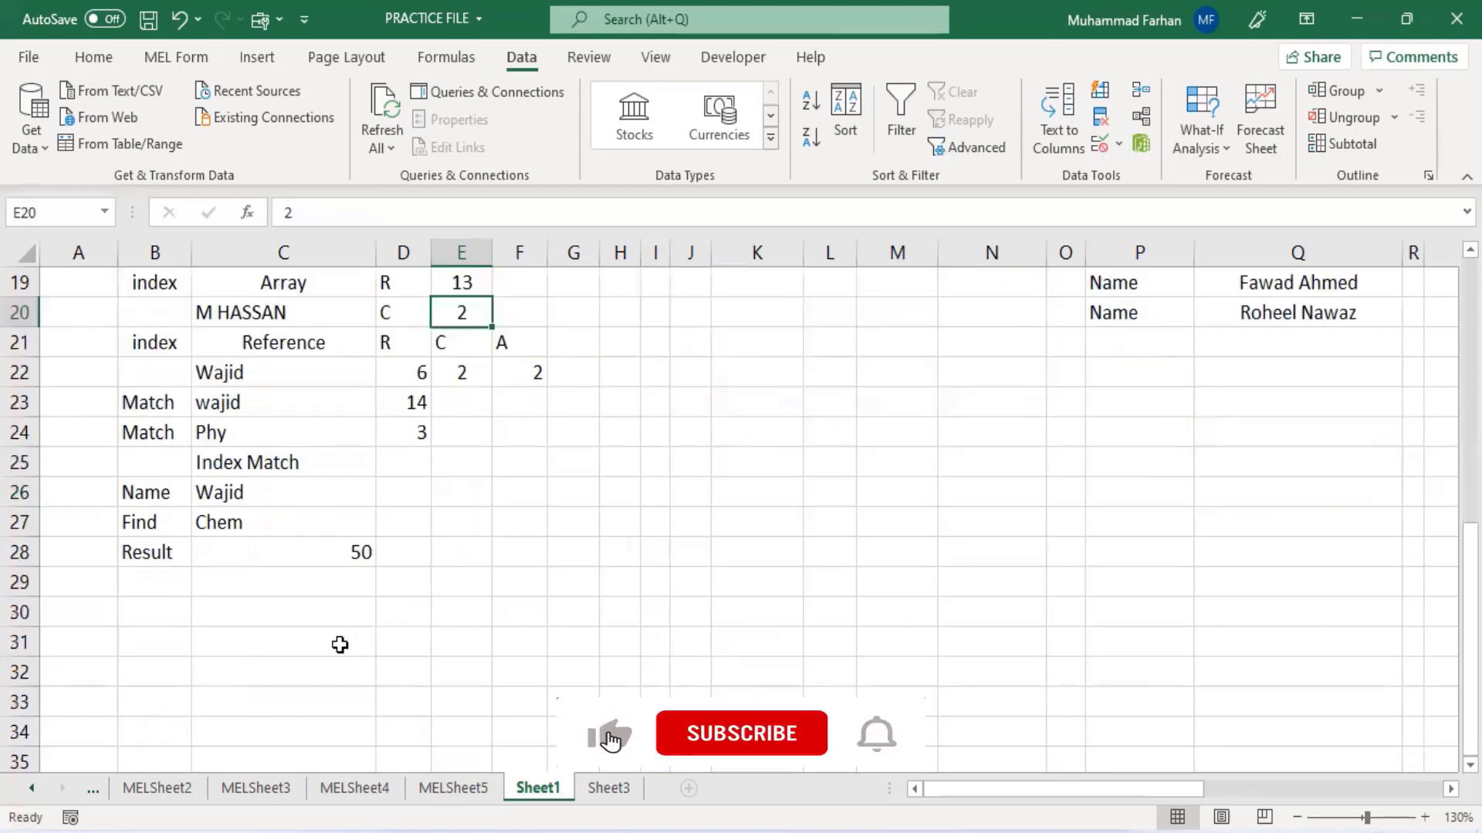
- Inspect the formula in C28 and go through the header cells of row 2 that its column MATCH searches
click(300, 558)
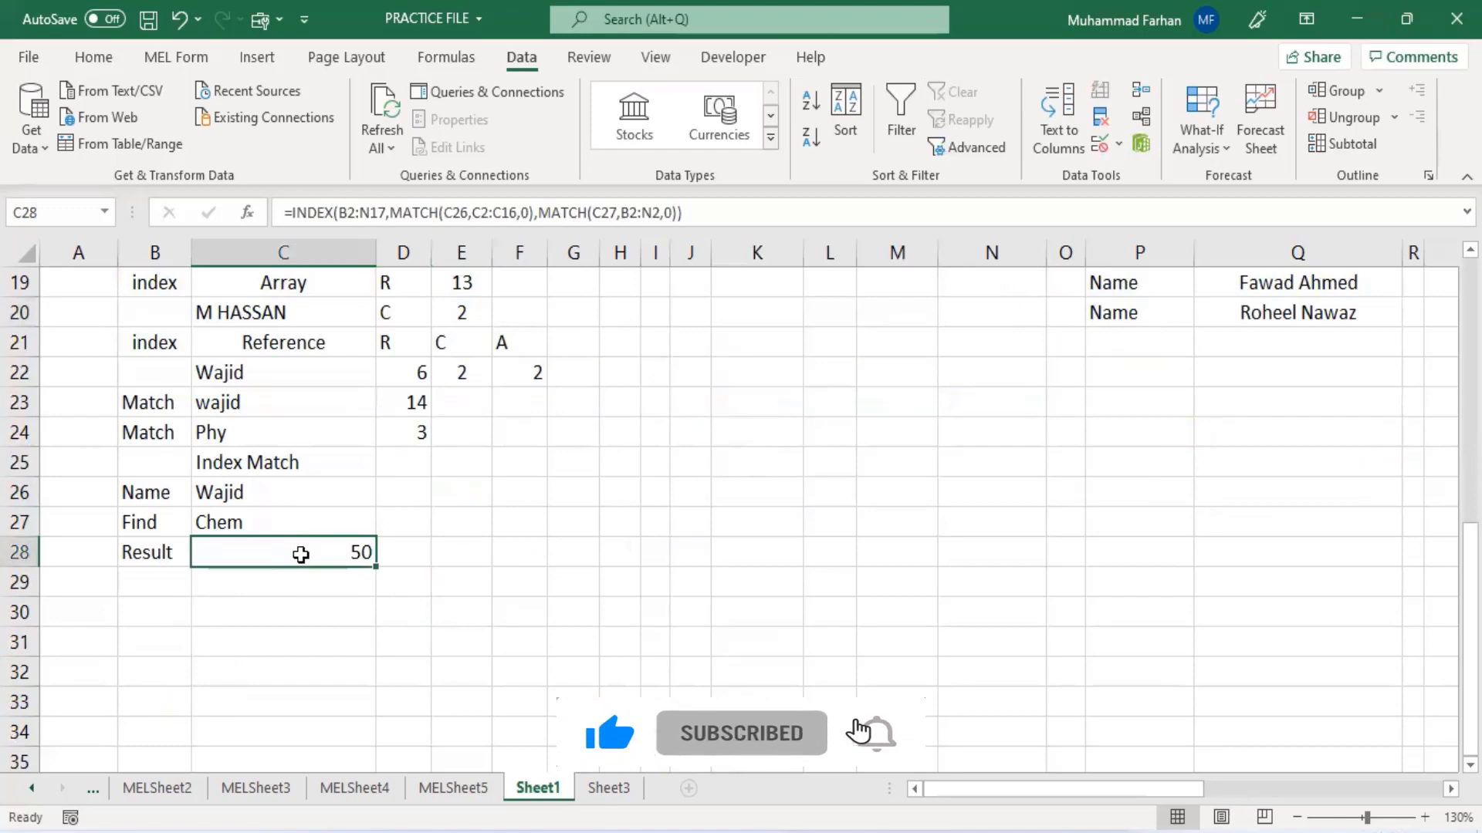
scroll(300, 557, up, 1)
scroll(301, 557, up, 5)
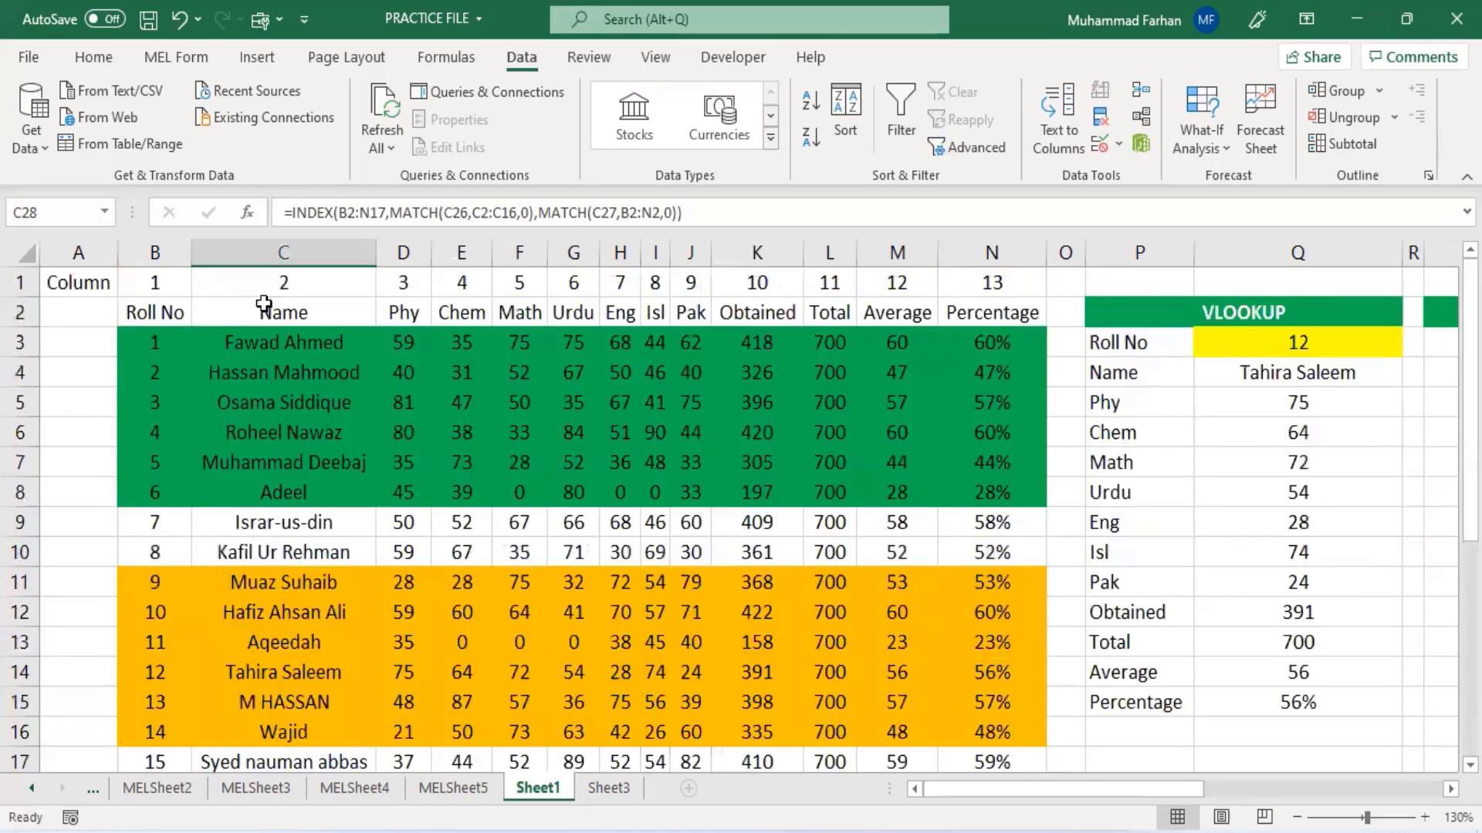
click(264, 304)
click(162, 318)
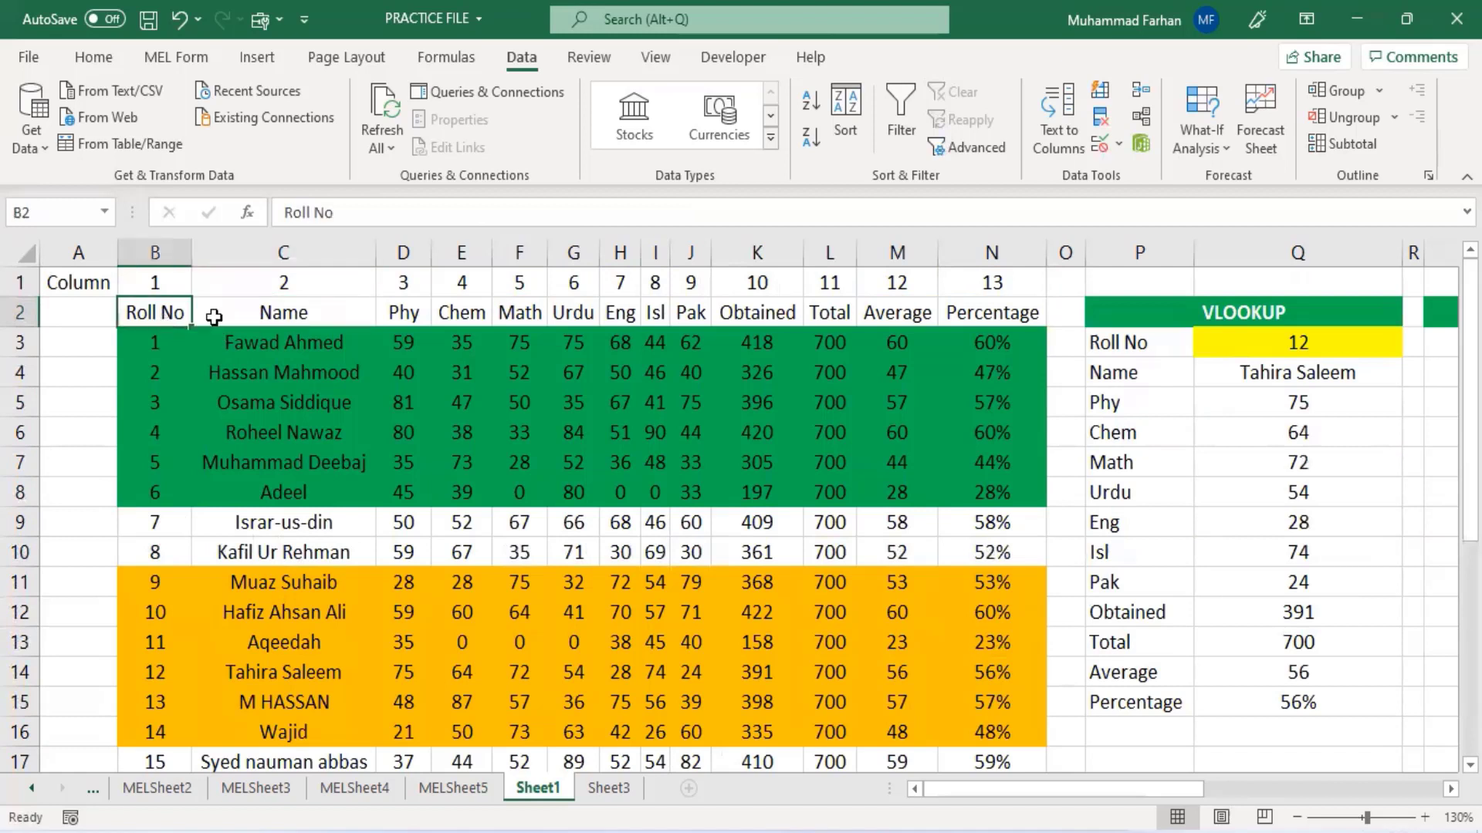
click(422, 324)
click(473, 313)
click(532, 313)
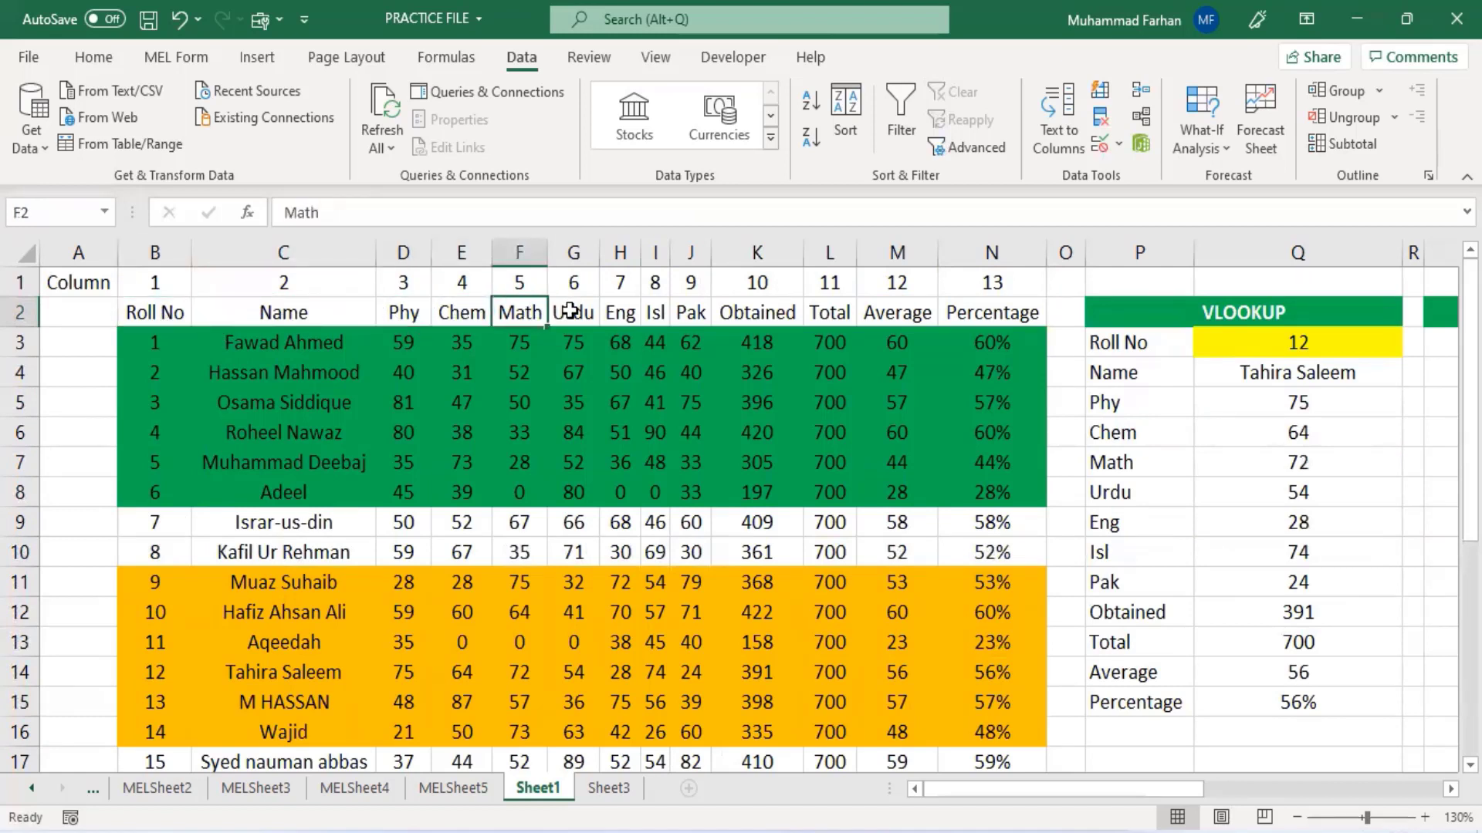
click(574, 312)
click(620, 312)
click(655, 313)
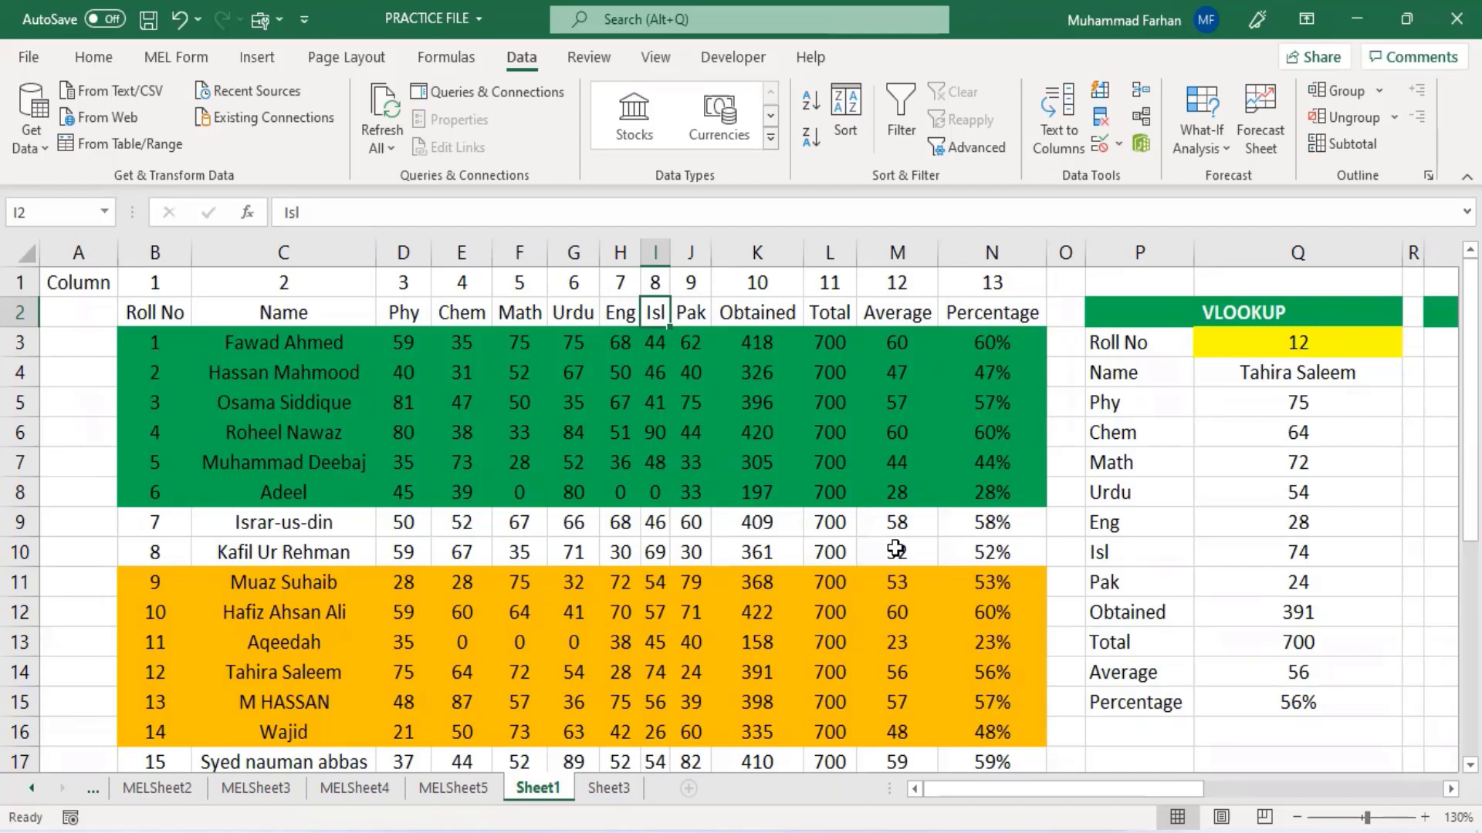
click(1239, 339)
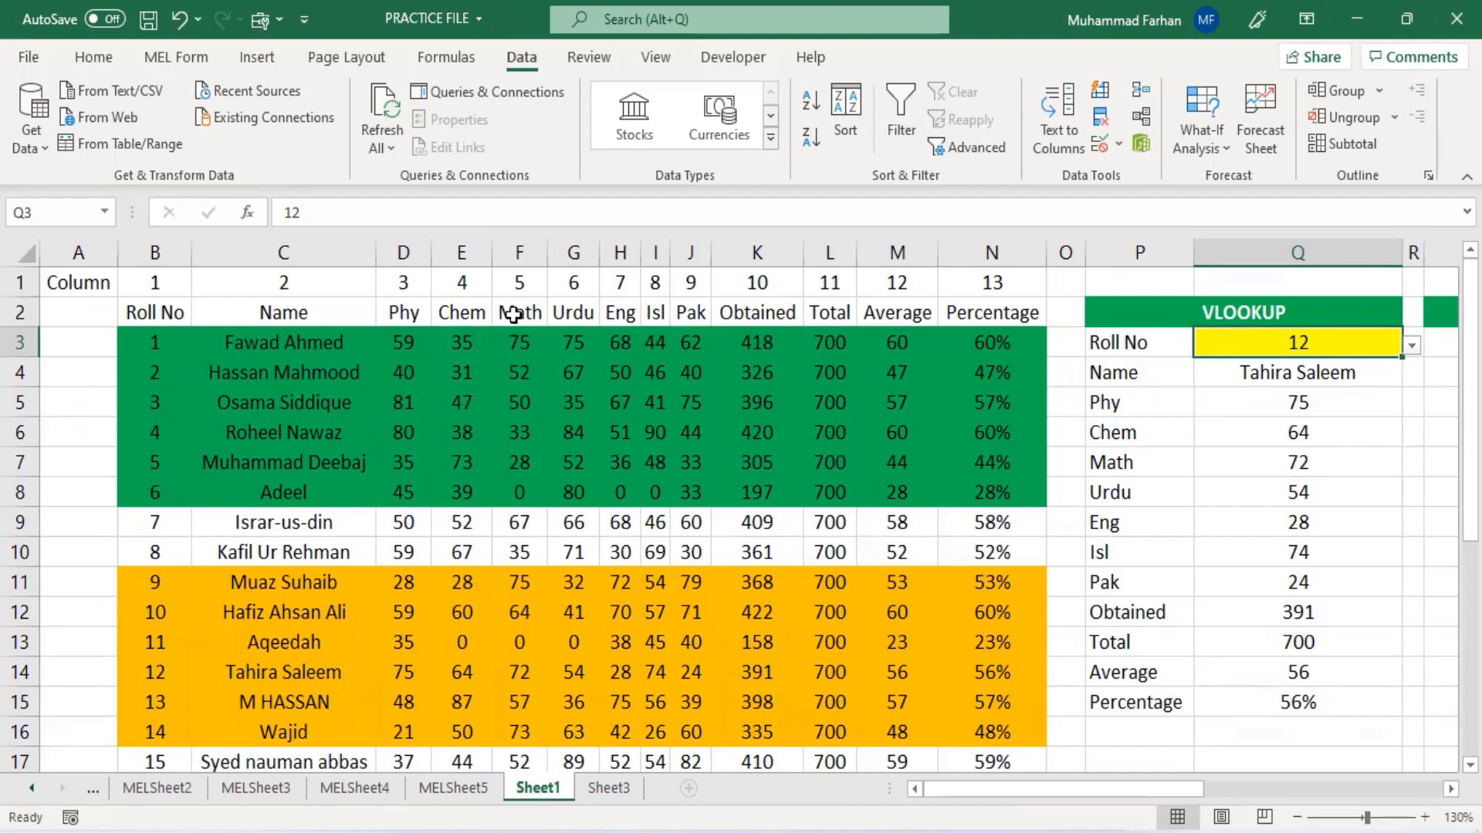
click(98, 309)
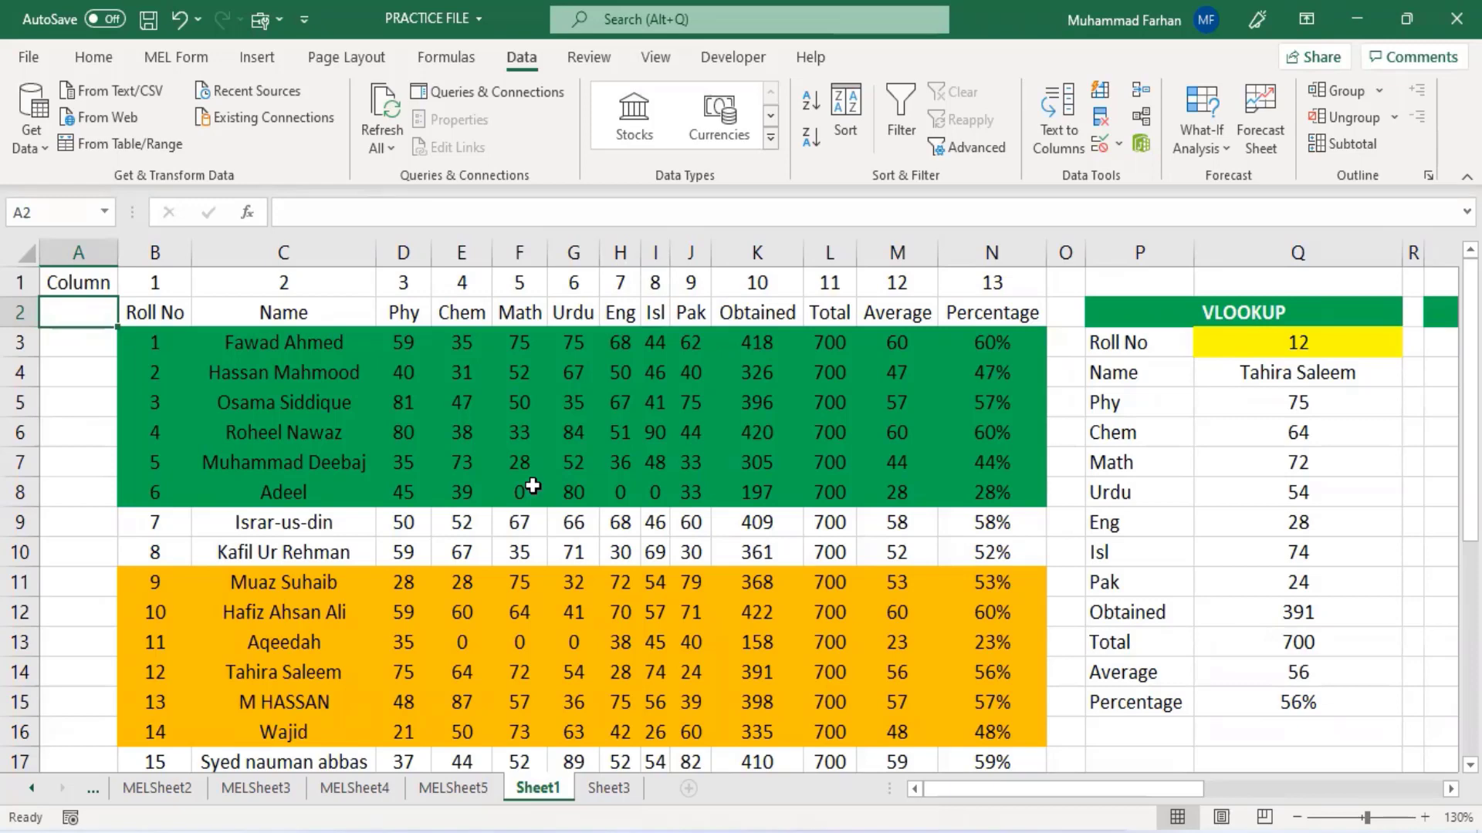
- Choose Roll No from the Find dropdown in C27
scroll(415, 500, down, 5)
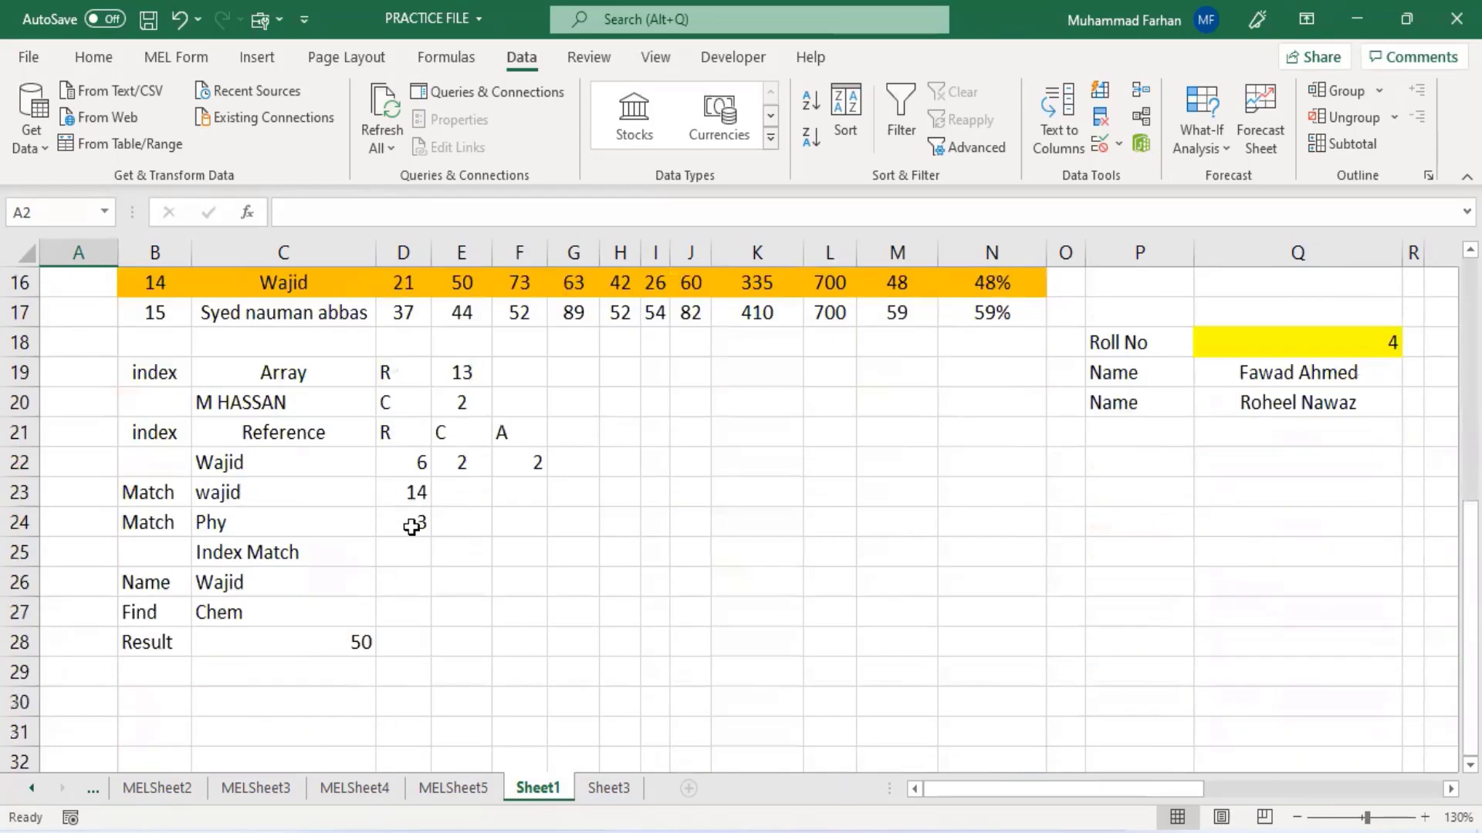
click(322, 619)
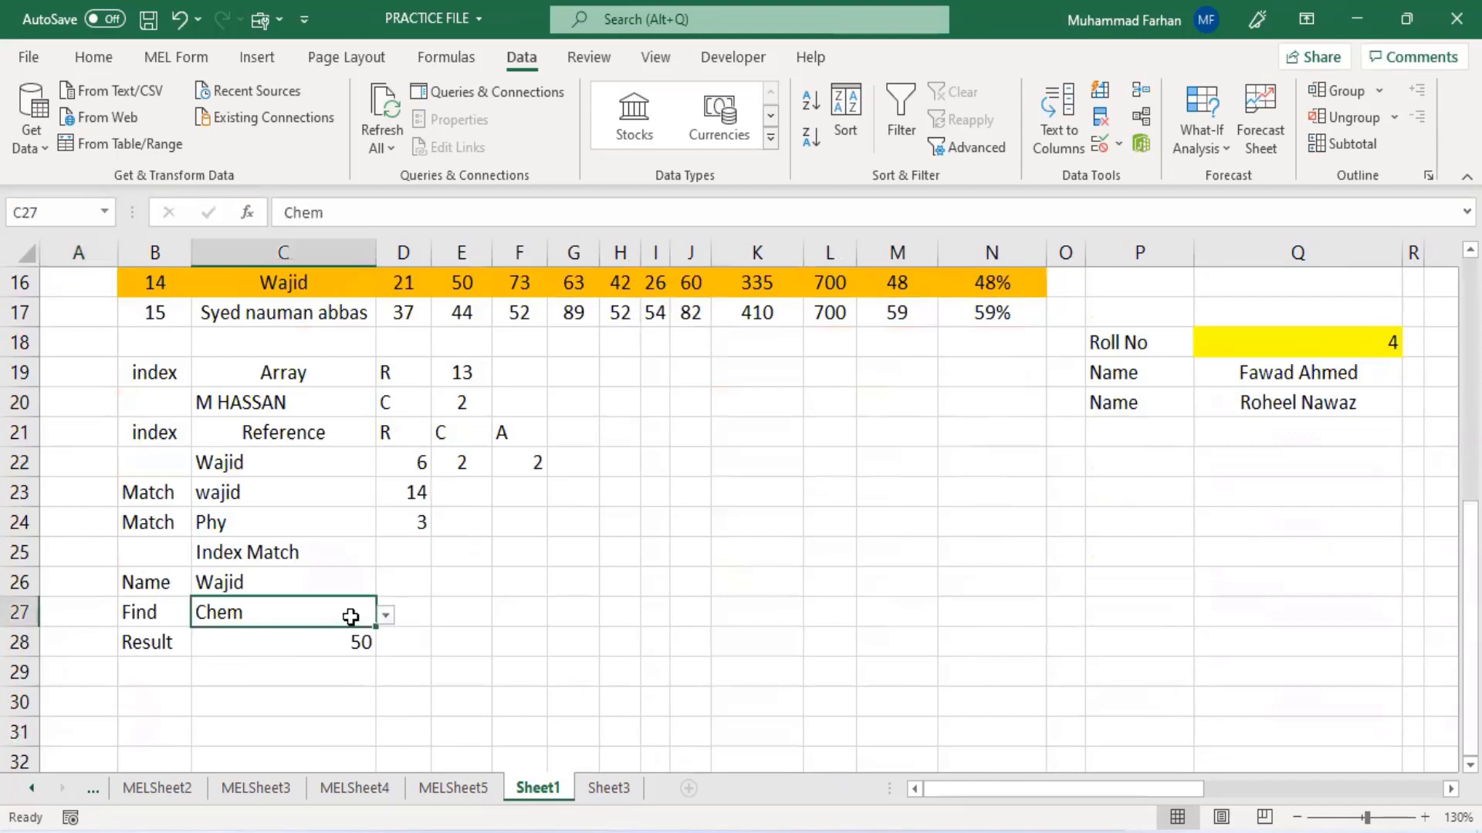
click(385, 621)
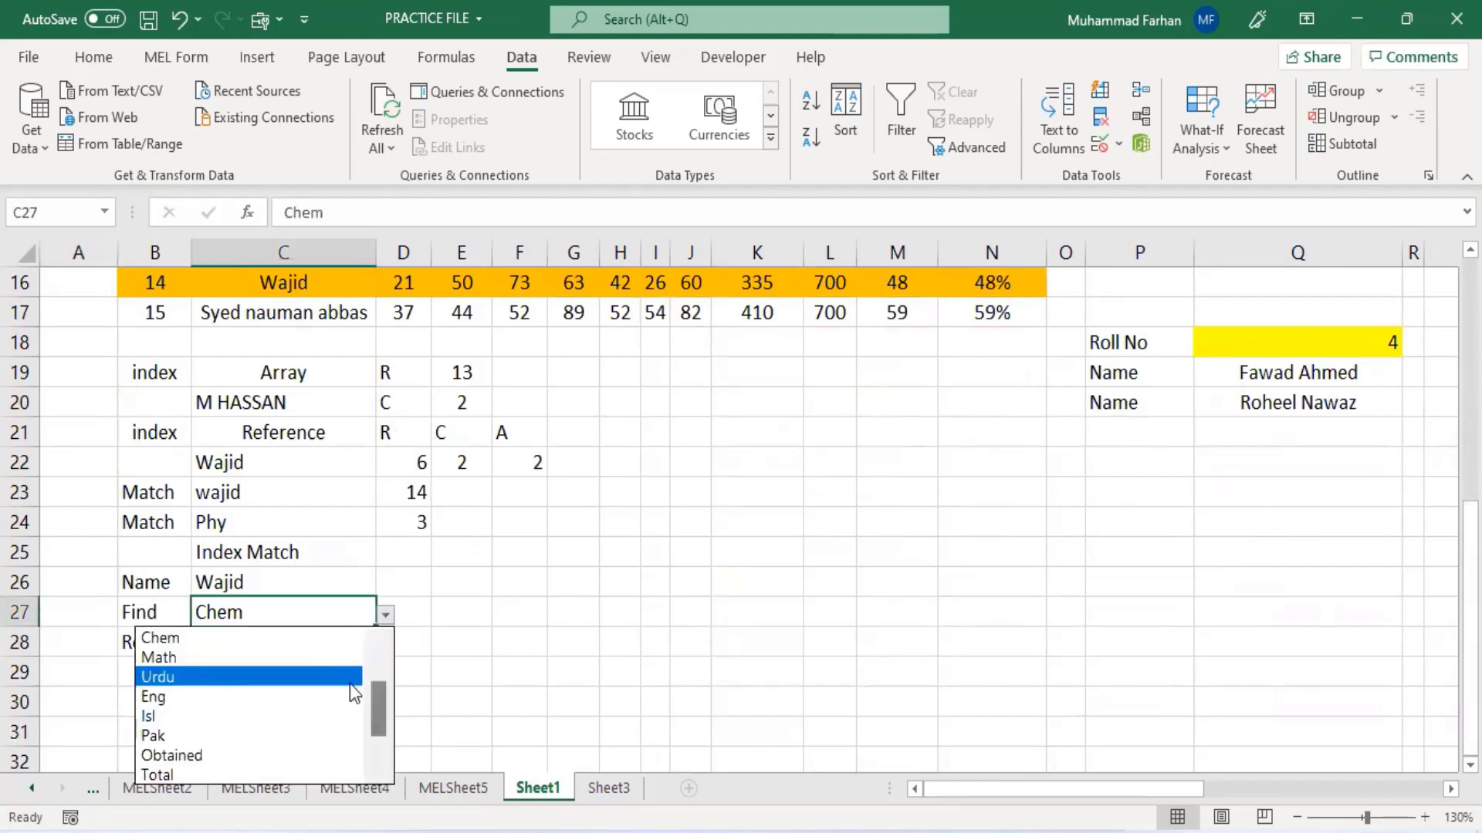
drag(377, 697, 378, 655)
click(327, 638)
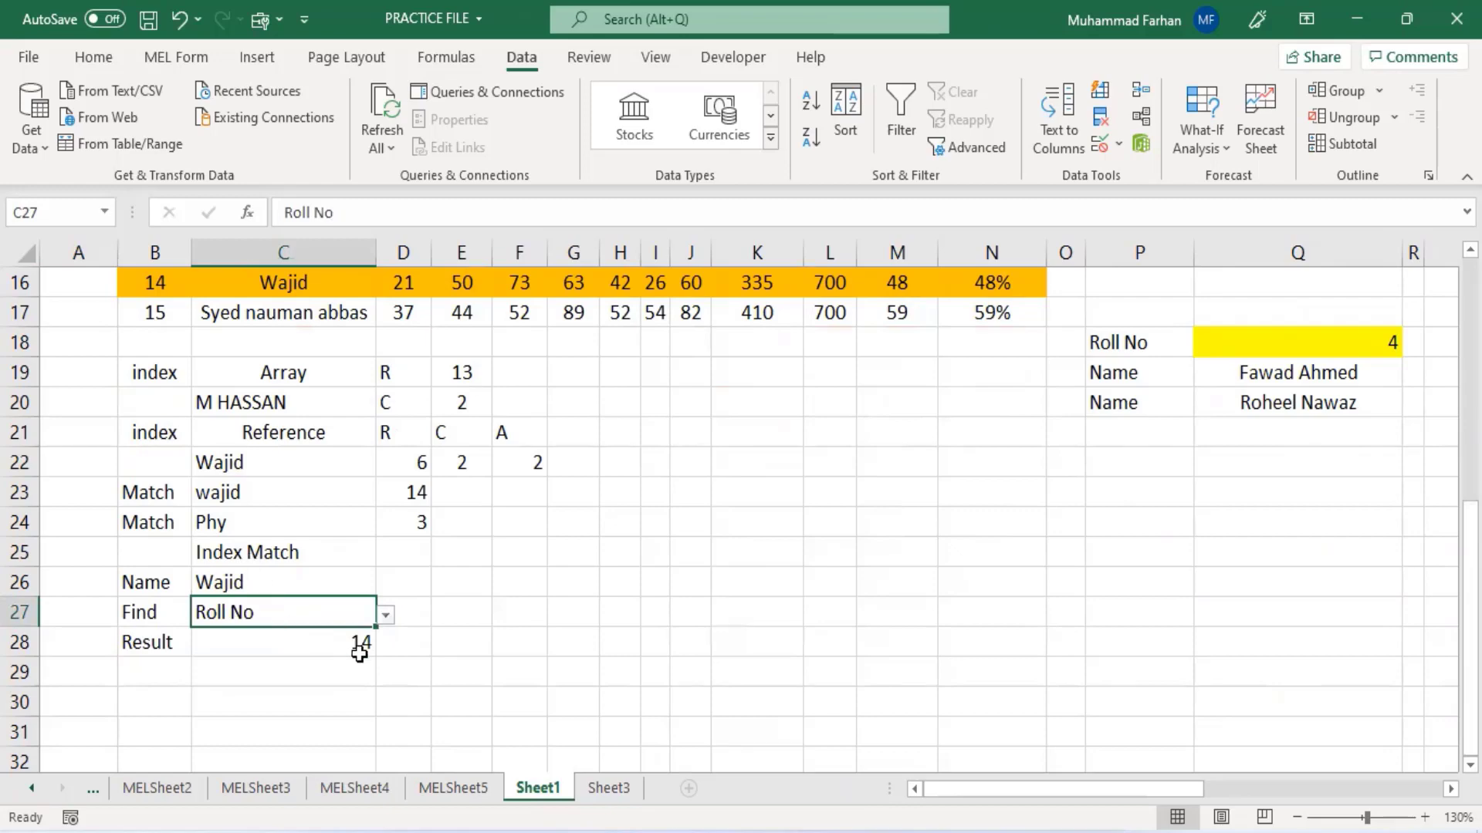
- Open the INDEX formula in C28 for inspection and examine the ranges it references in the table
scroll(359, 653, up, 4)
scroll(254, 345, up, 1)
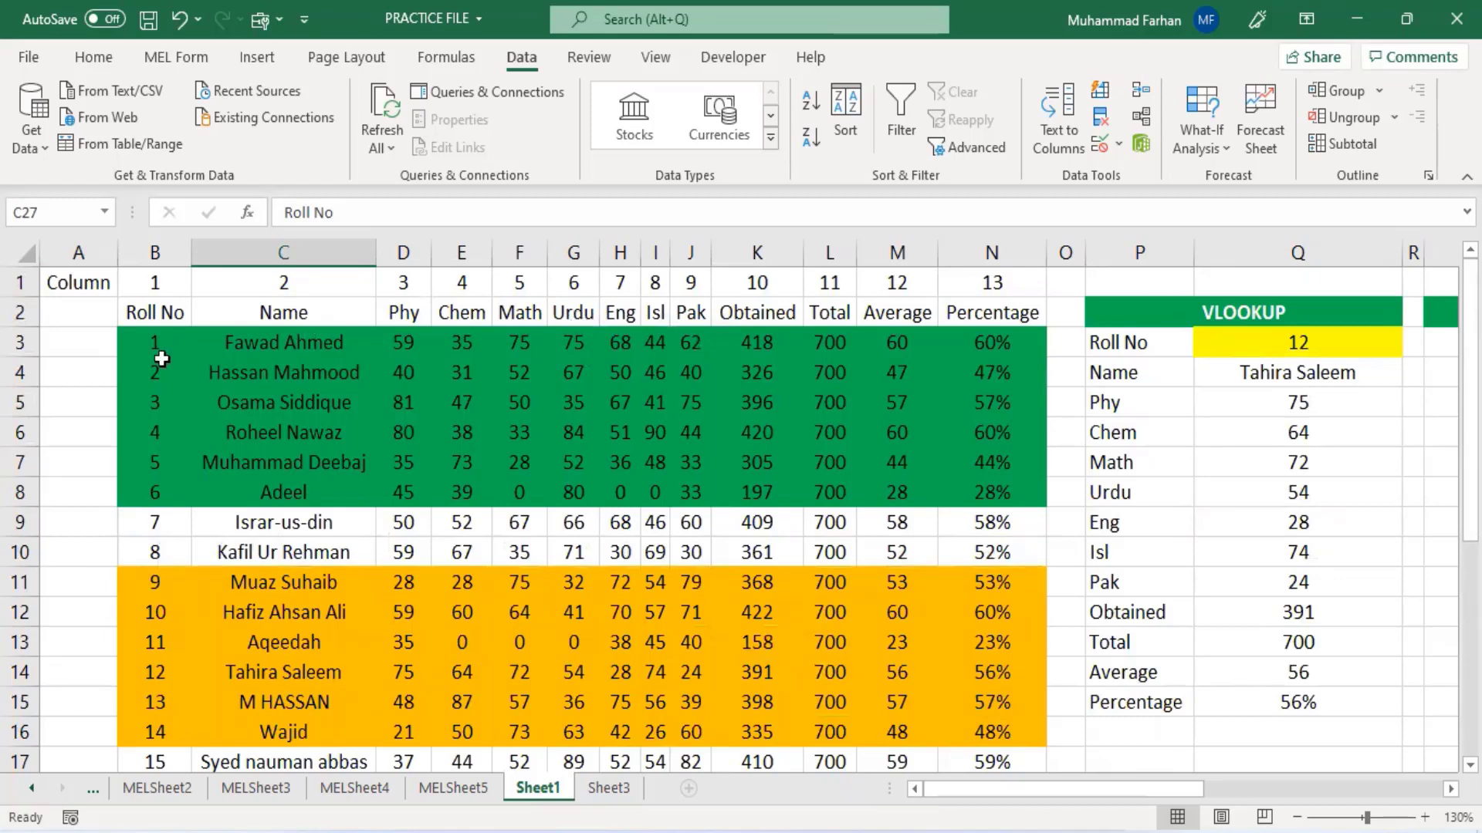
scroll(444, 610, down, 5)
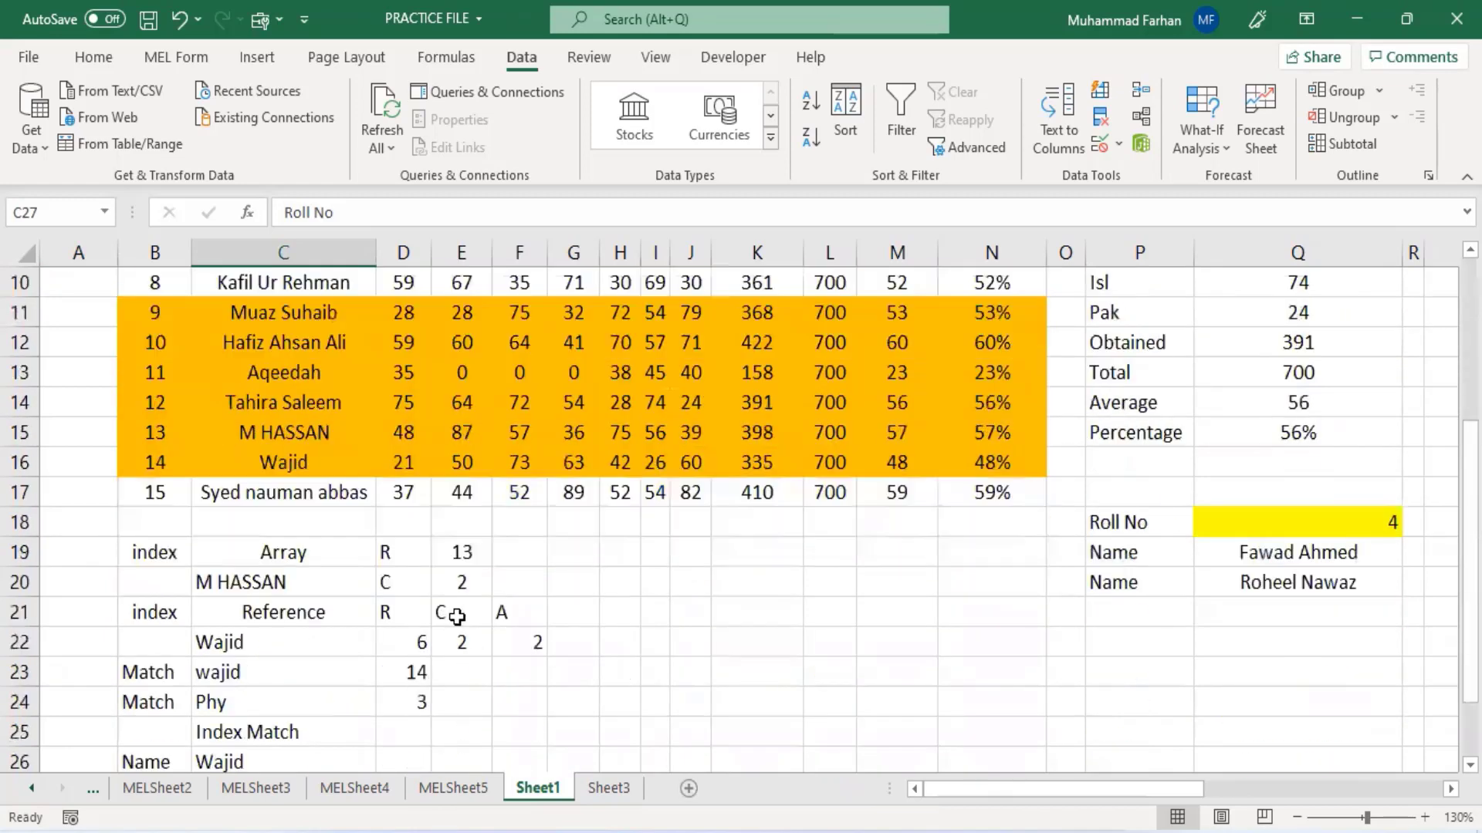
click(345, 633)
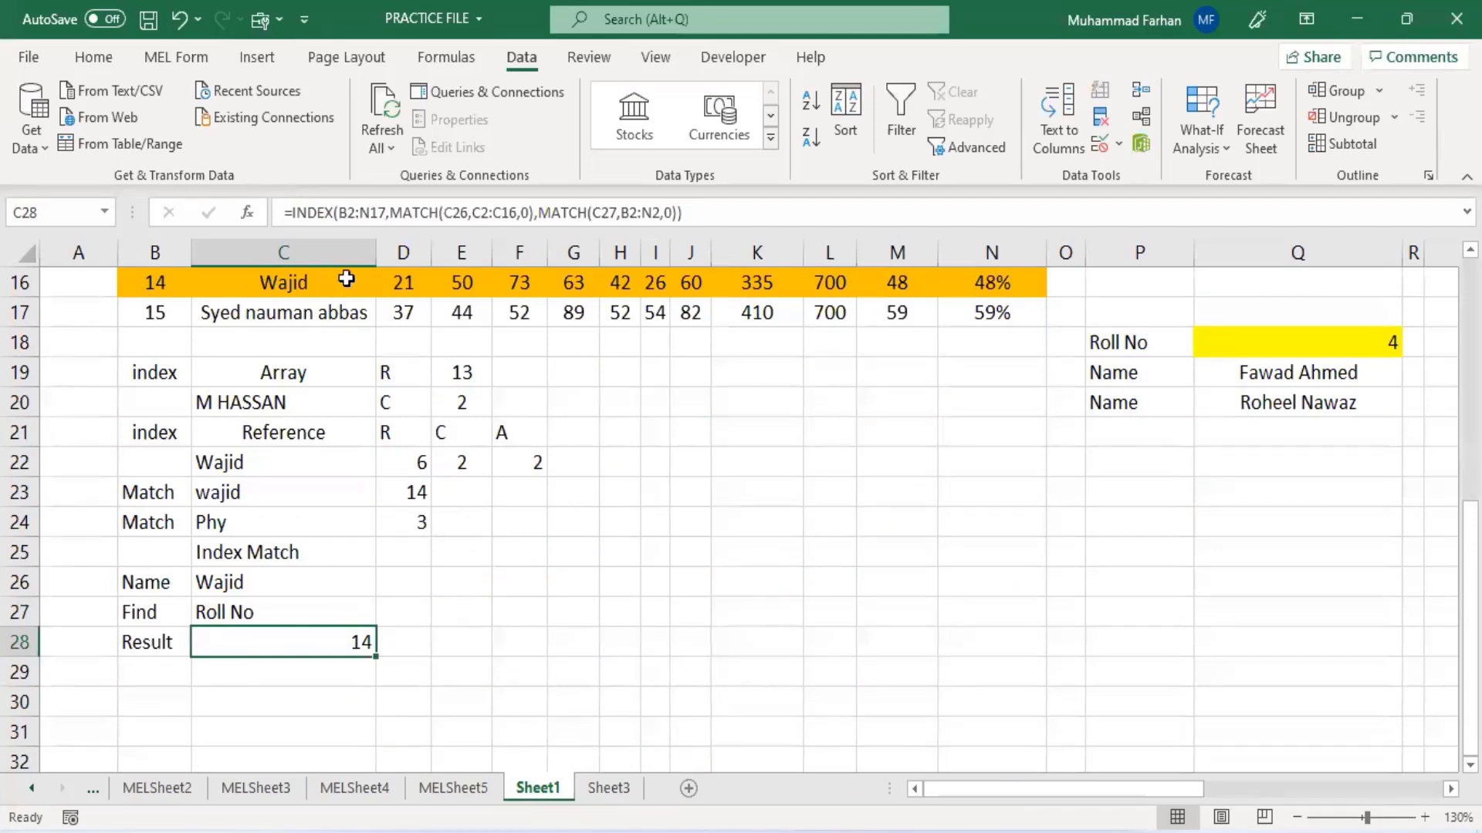
click(338, 213)
scroll(408, 386, up, 2)
scroll(409, 387, up, 3)
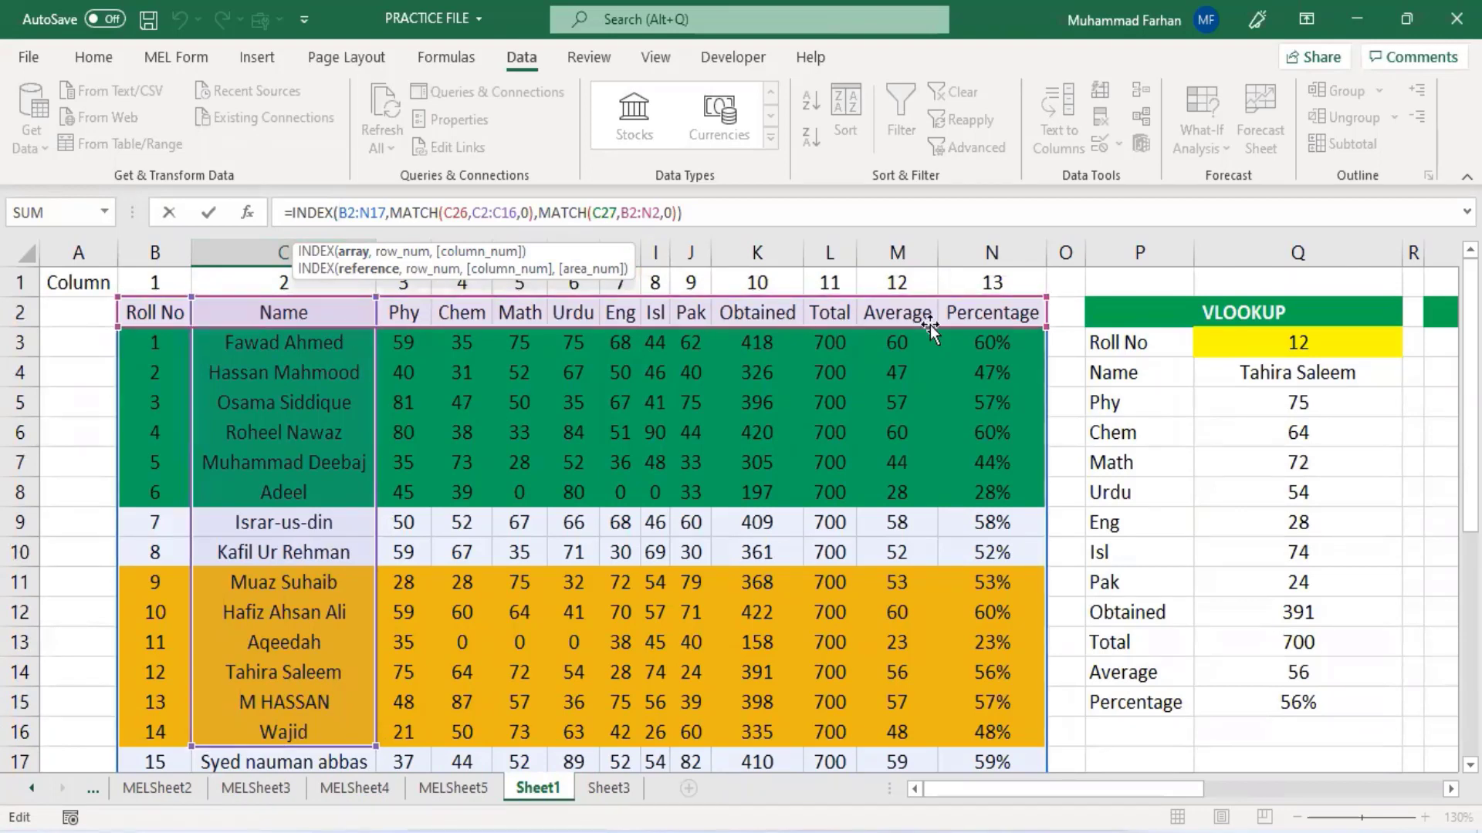
click(753, 223)
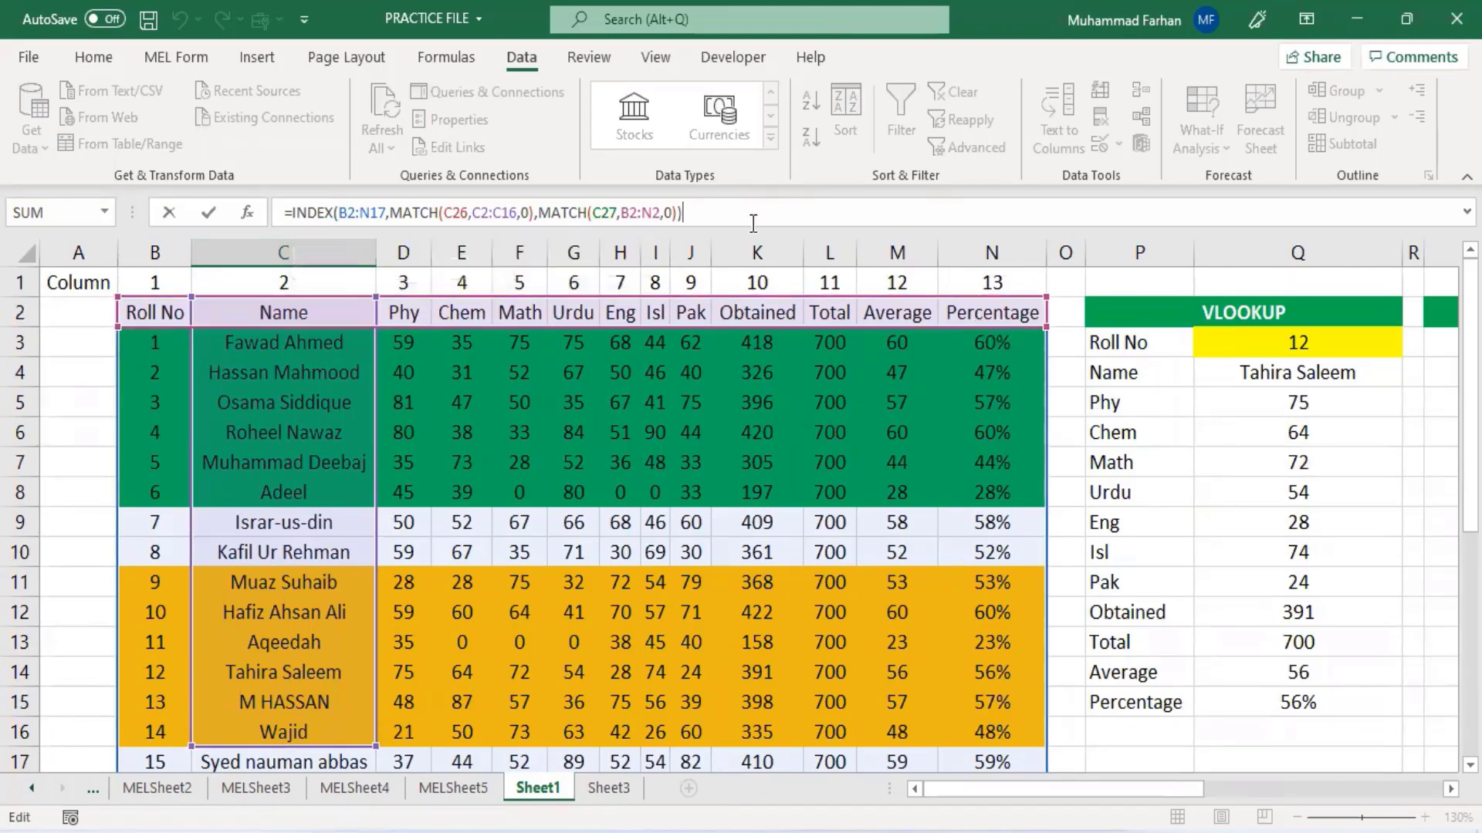
key(Return)
scroll(222, 609, down, 2)
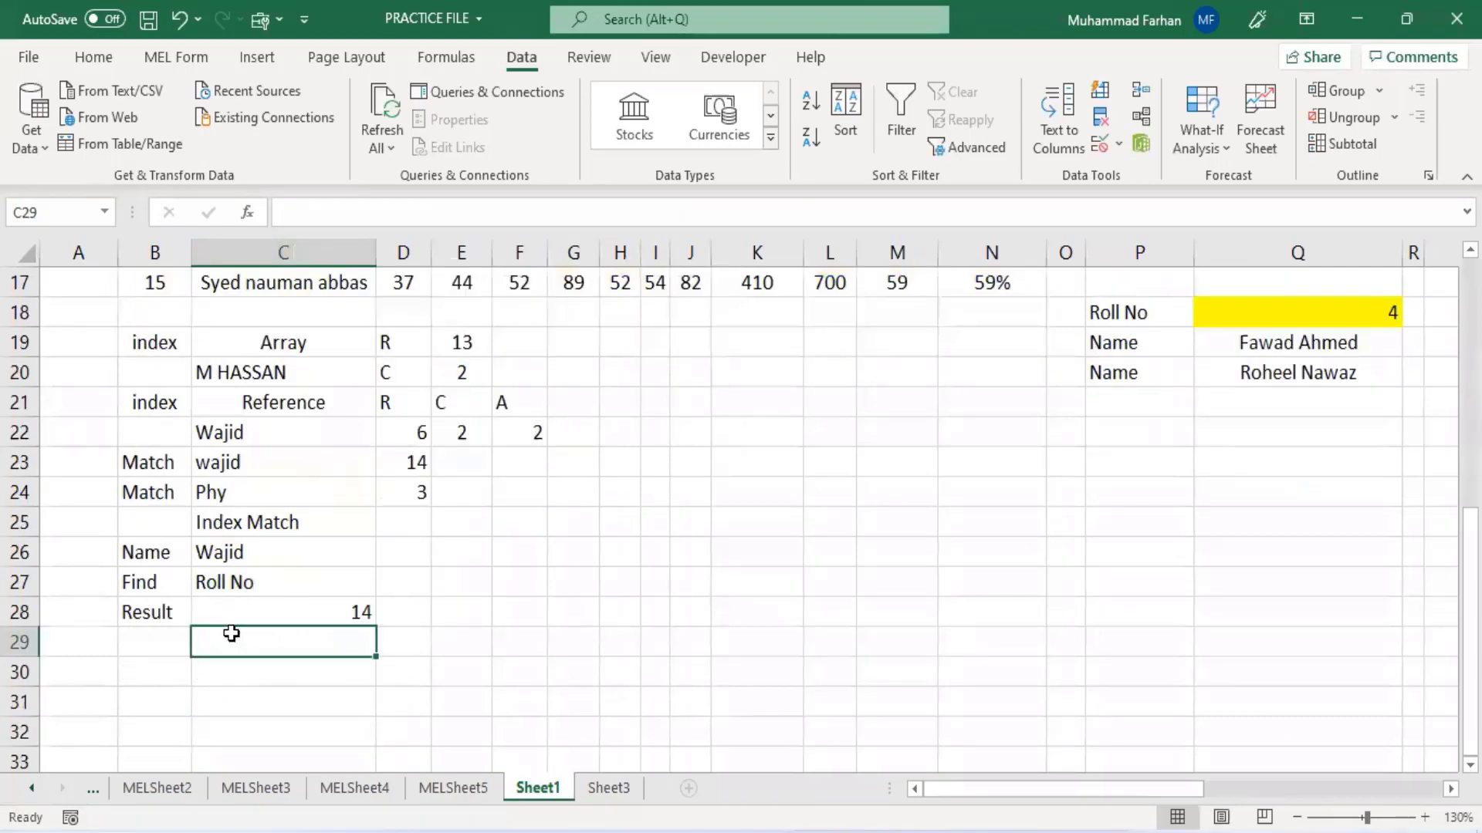
click(265, 462)
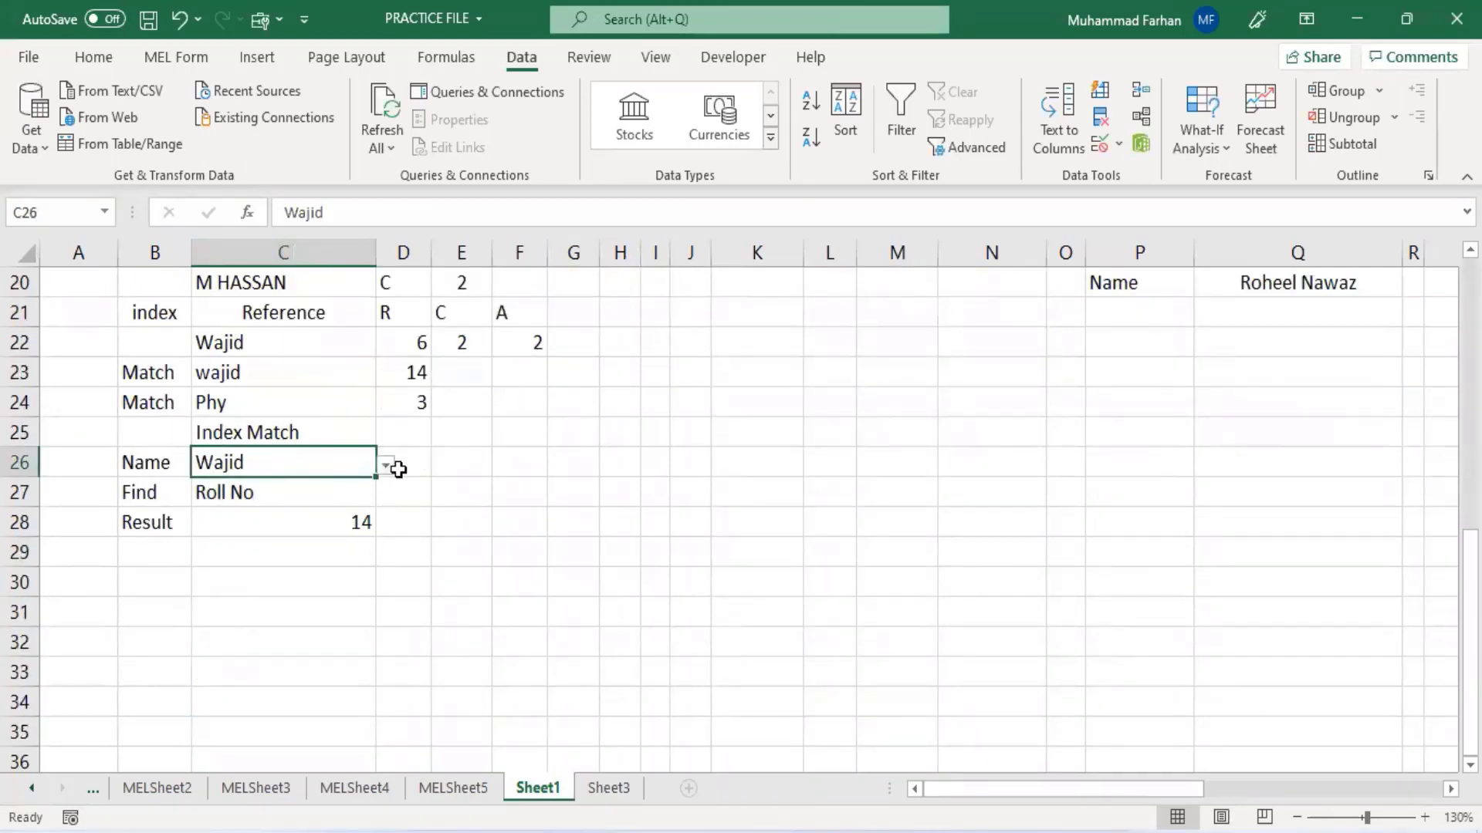
click(384, 465)
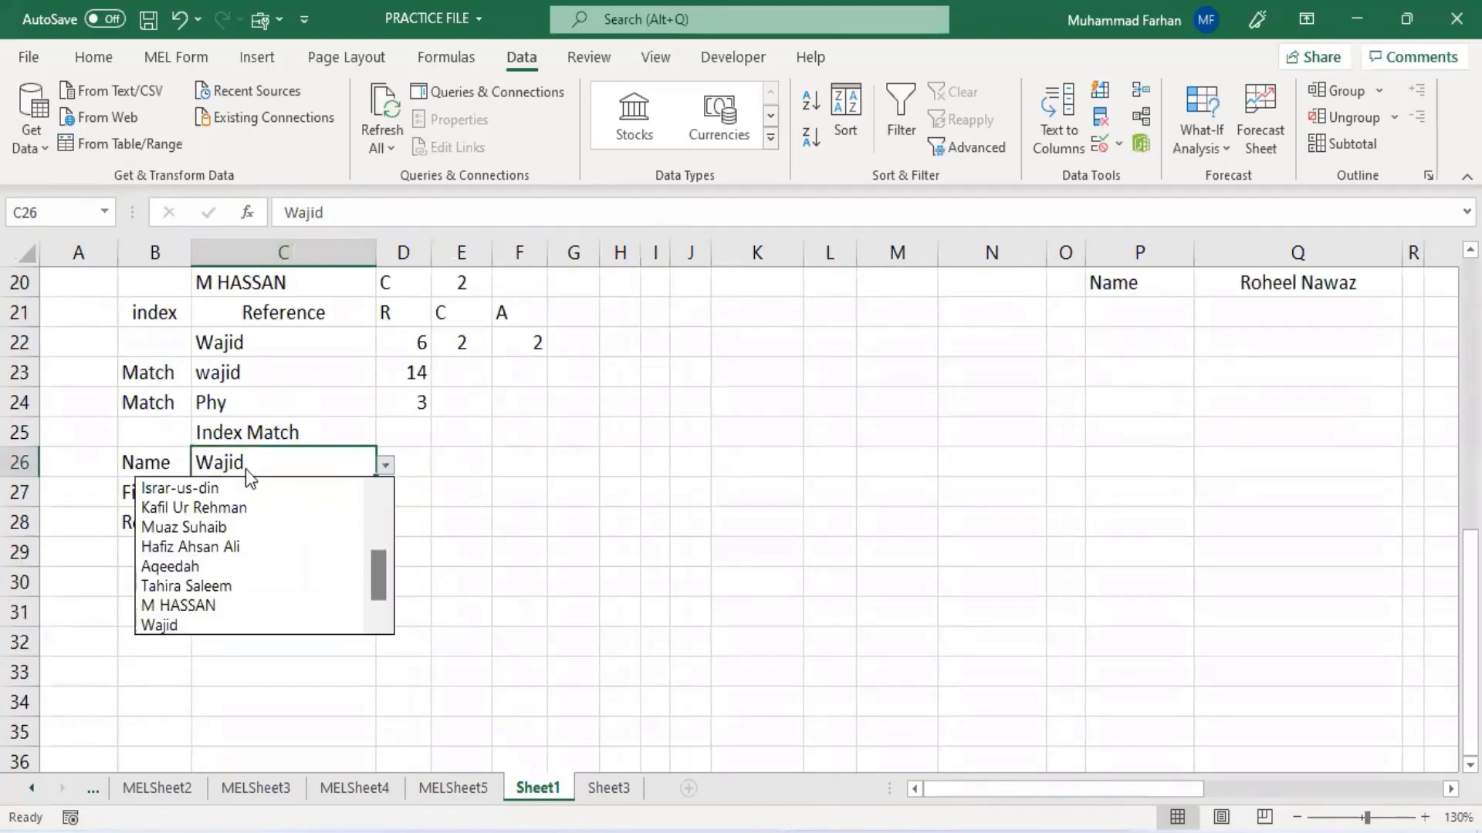
scroll(387, 503, up, 2)
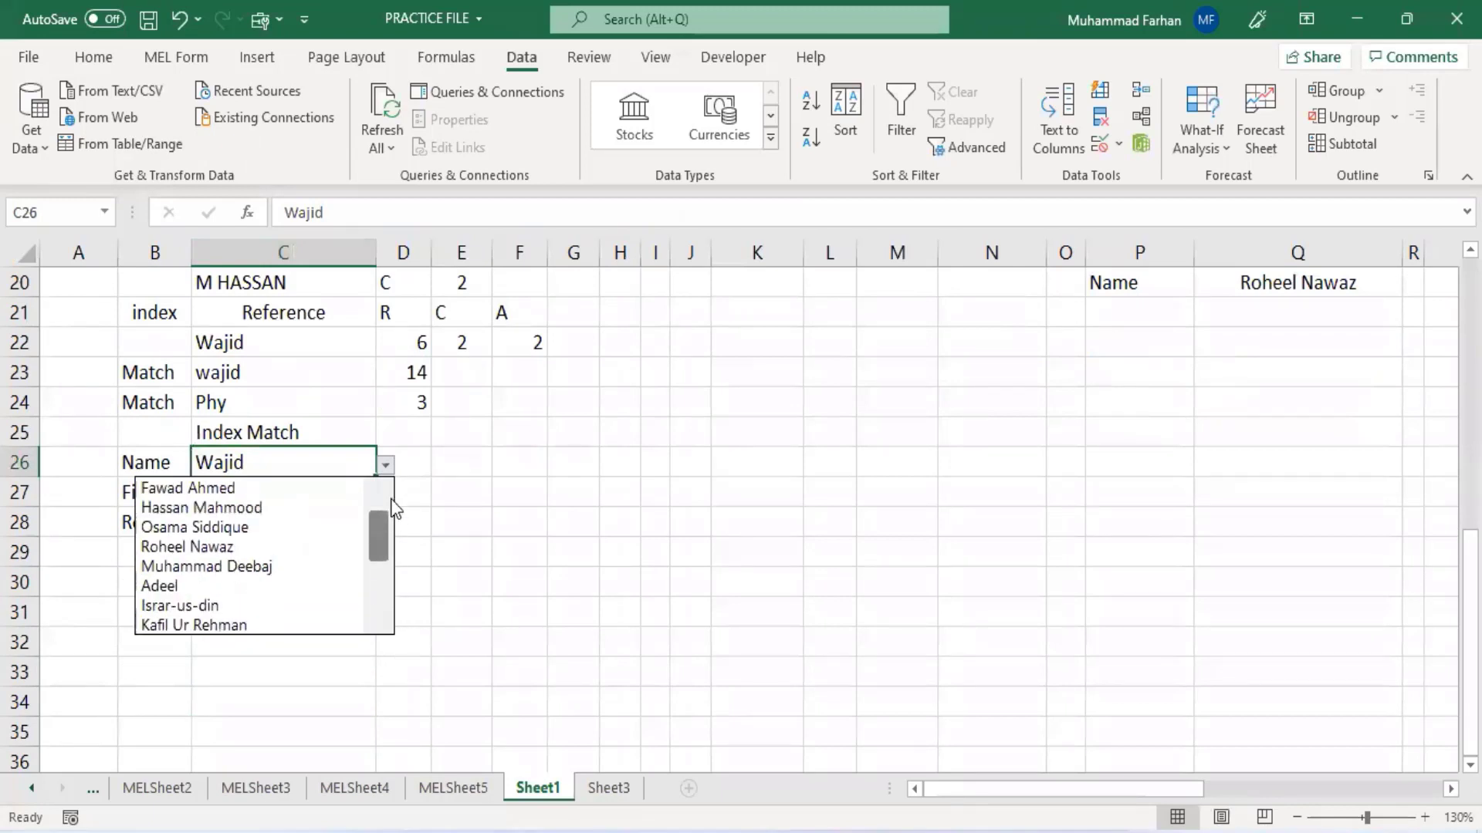
click(256, 507)
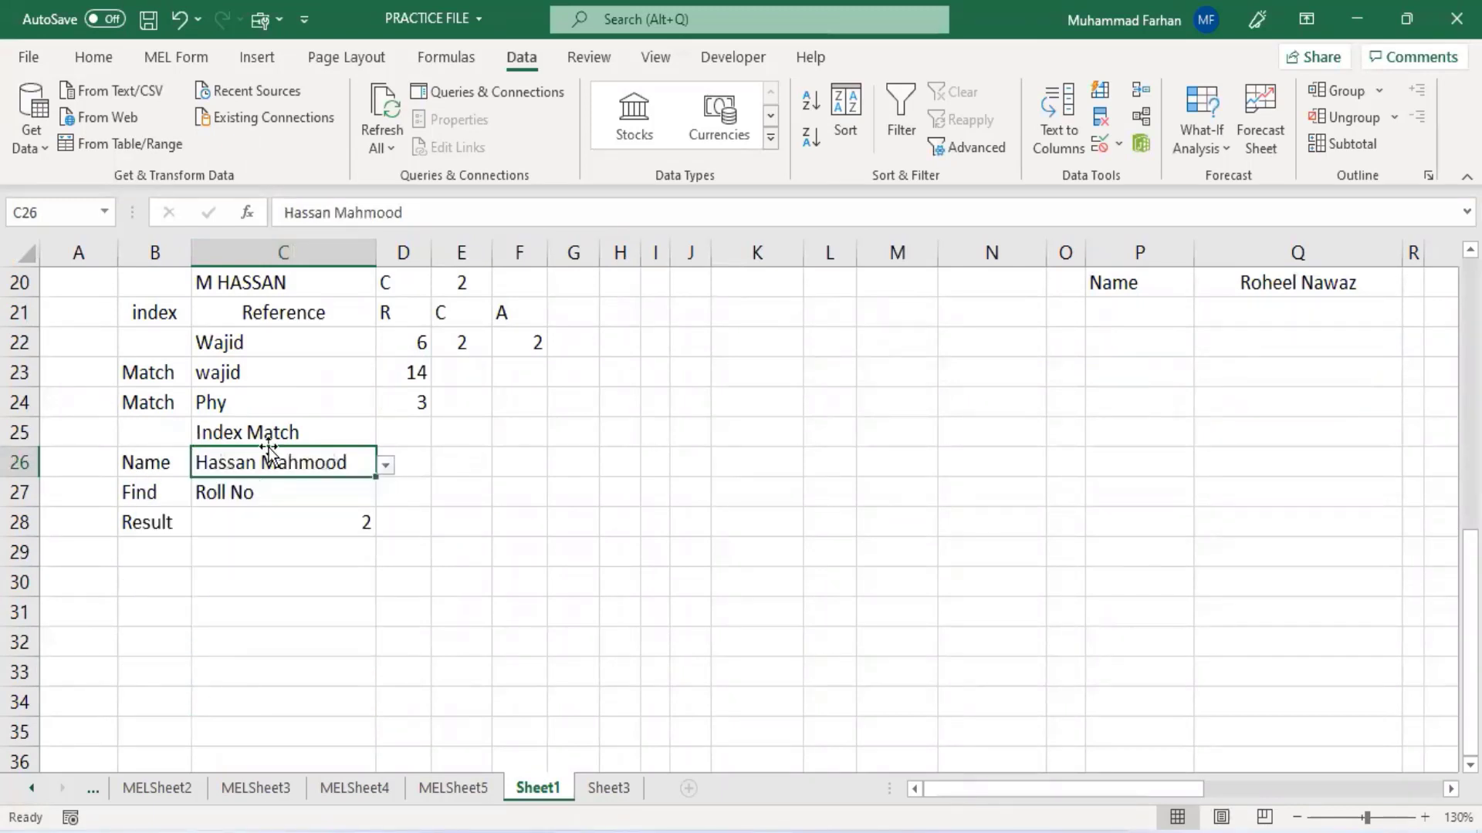
click(385, 465)
click(266, 565)
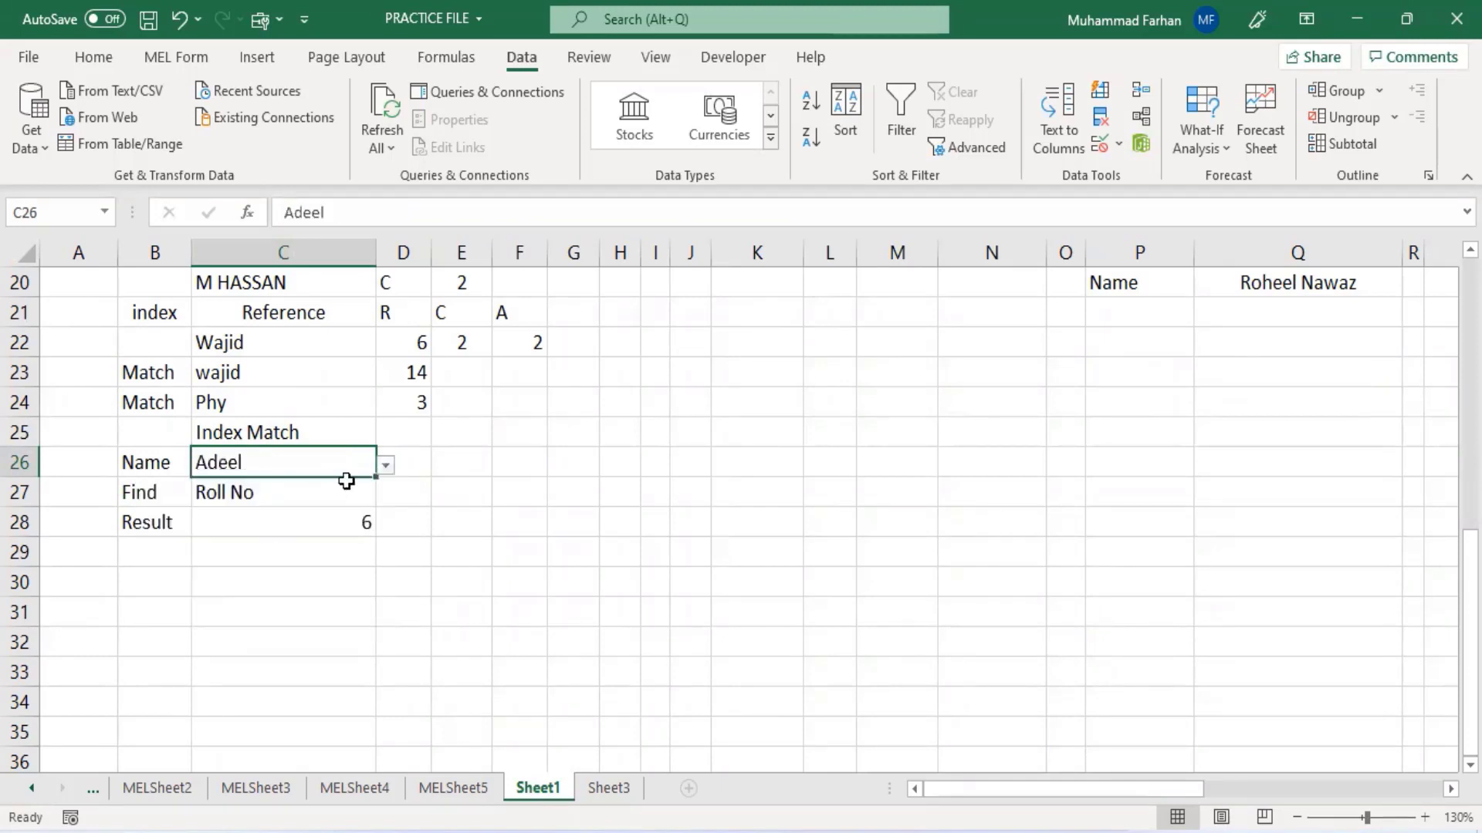
- Choose Phy, Chem, Pak, Percentage and finally Total in turn from the Find dropdown in C27
click(316, 494)
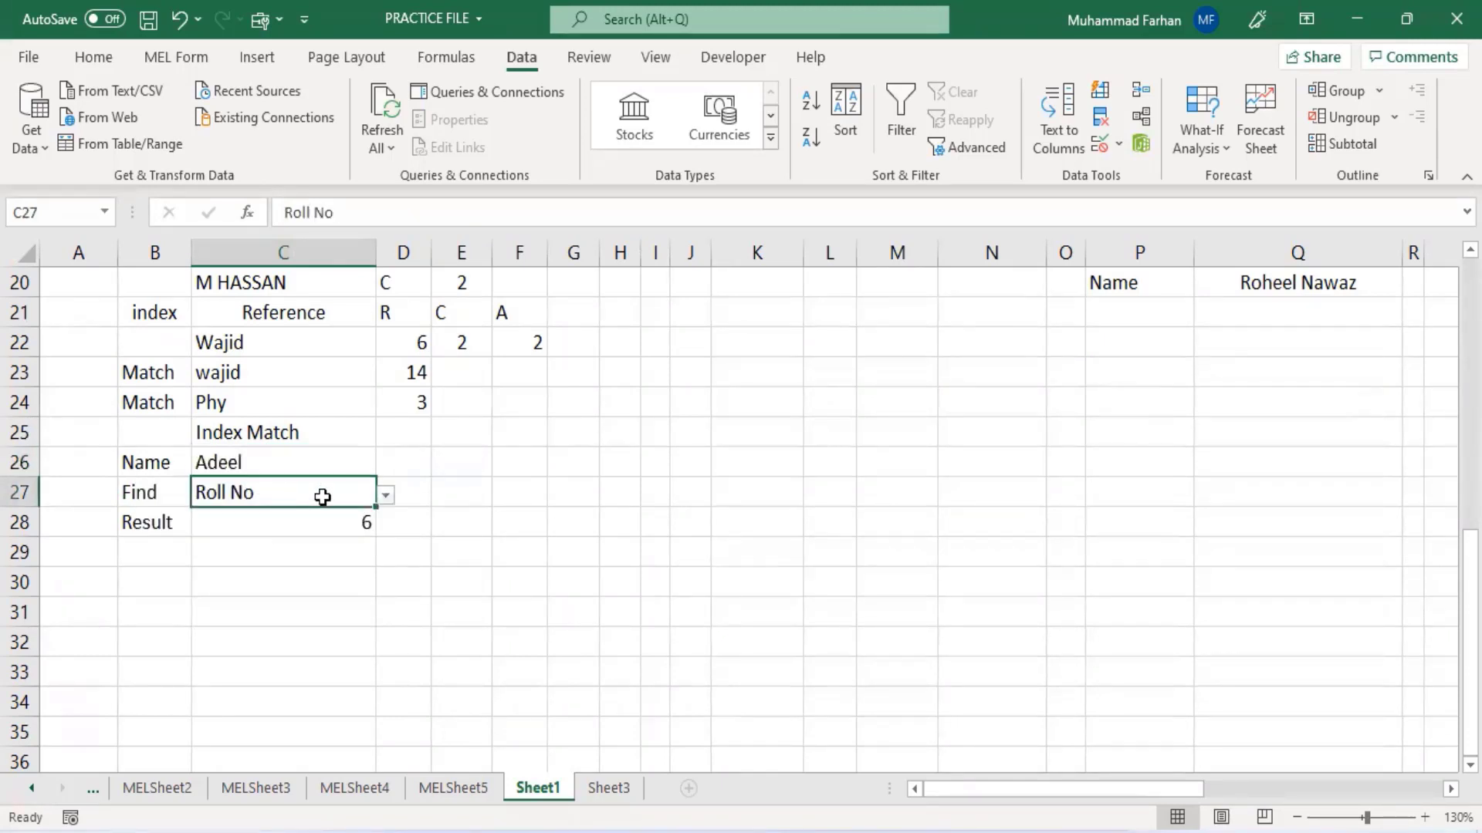
click(386, 497)
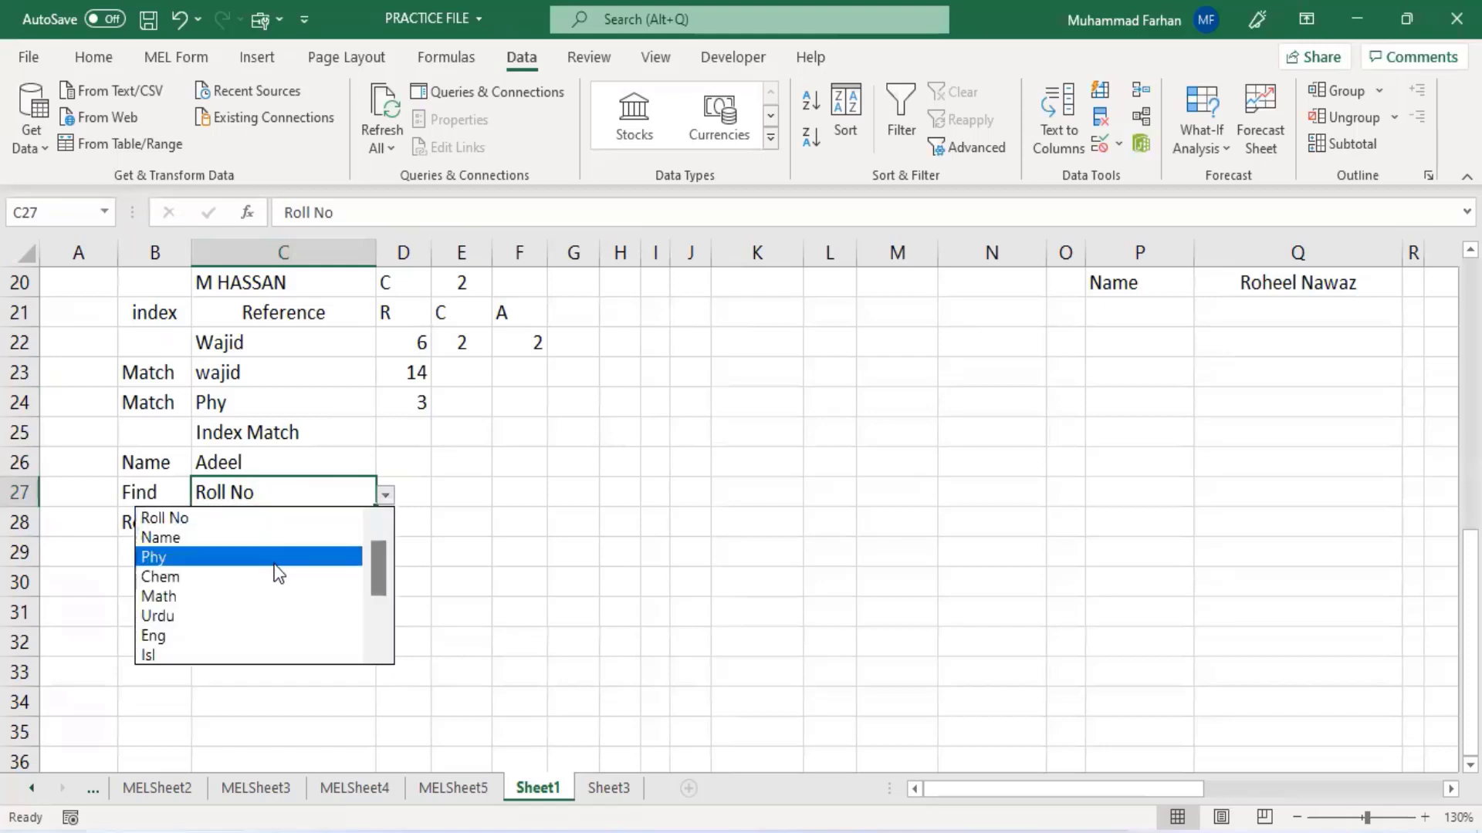
click(248, 557)
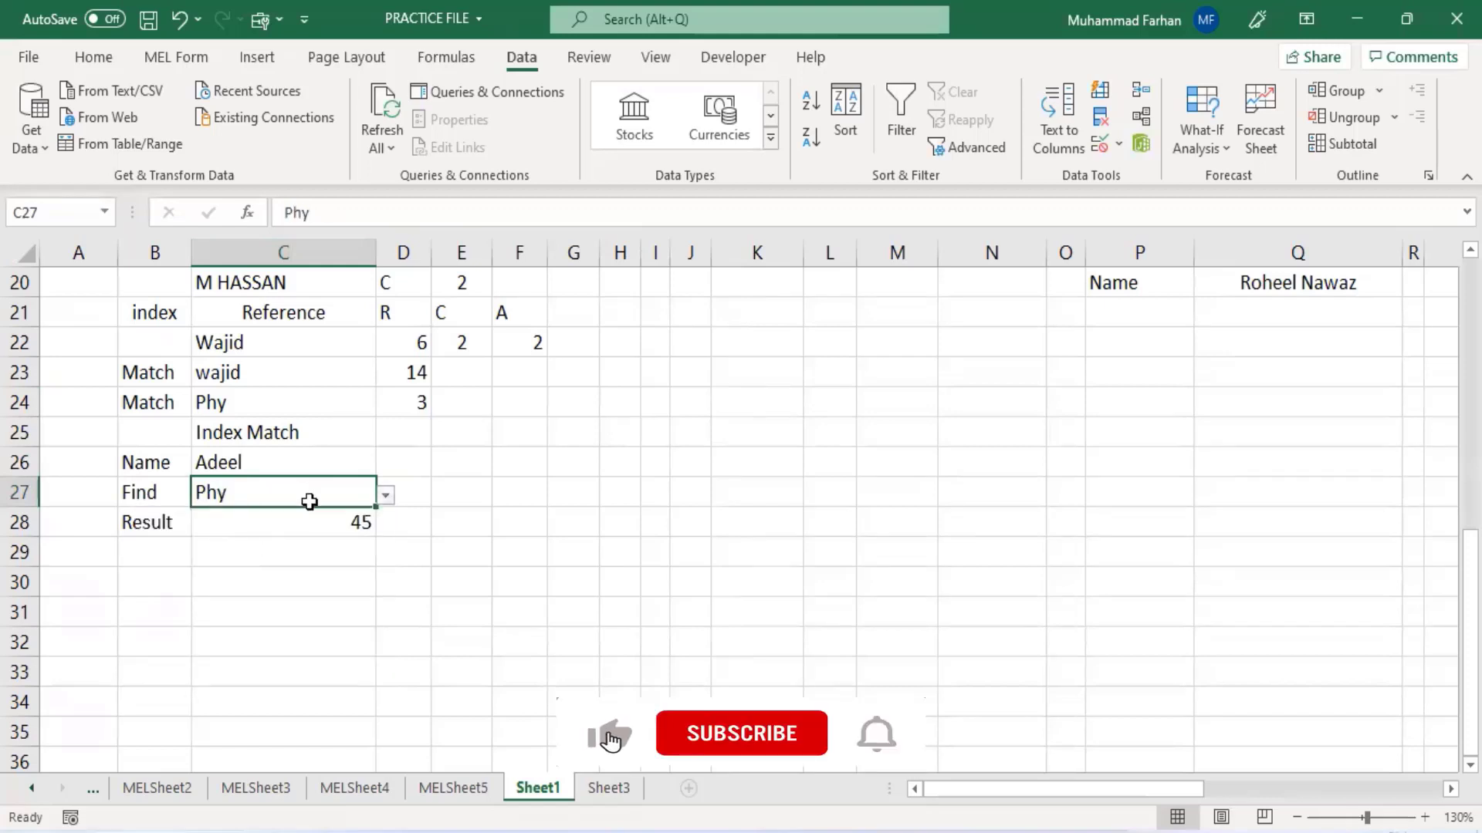
click(384, 496)
click(294, 517)
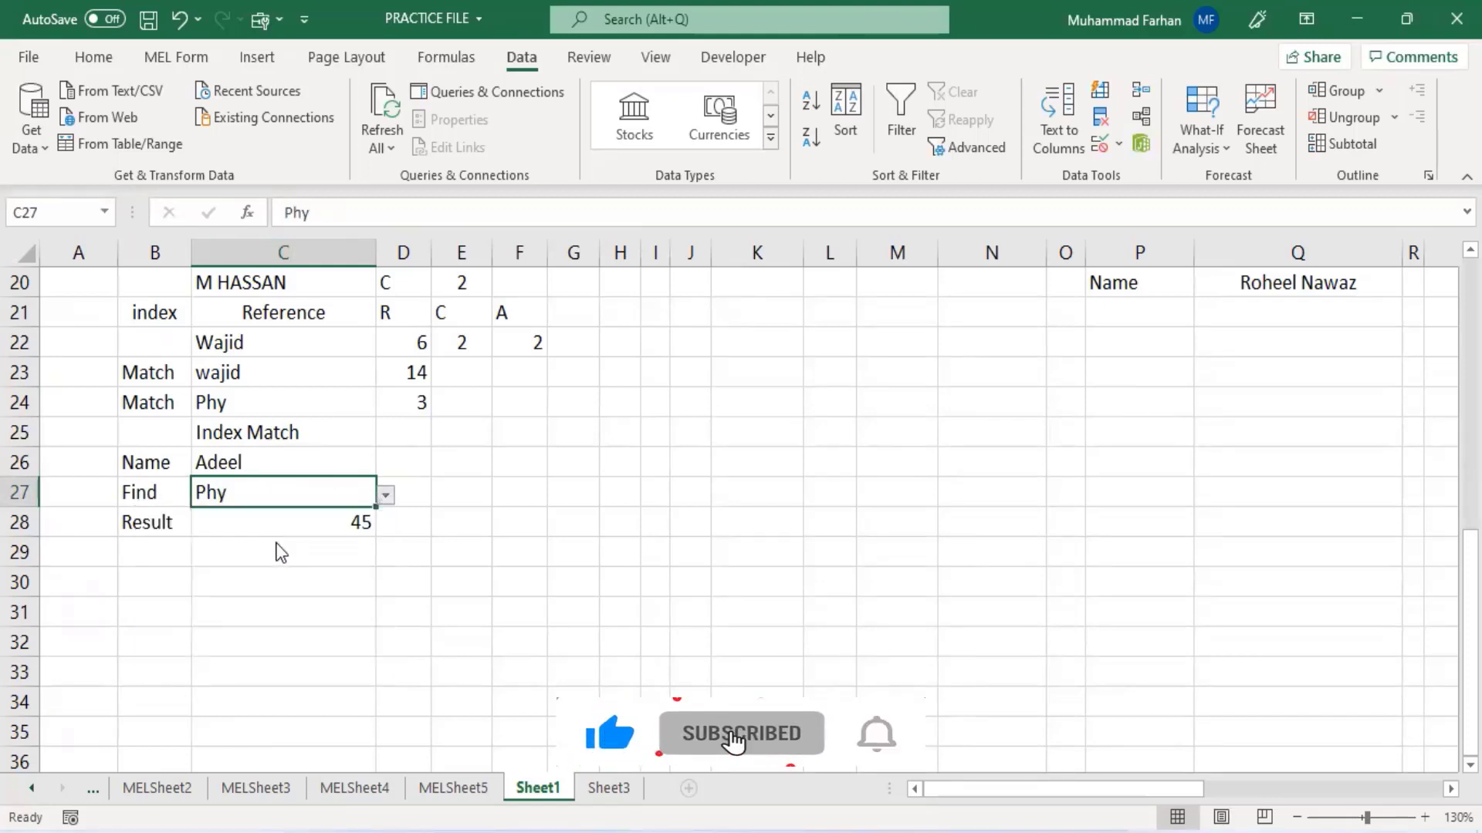
click(384, 496)
click(291, 620)
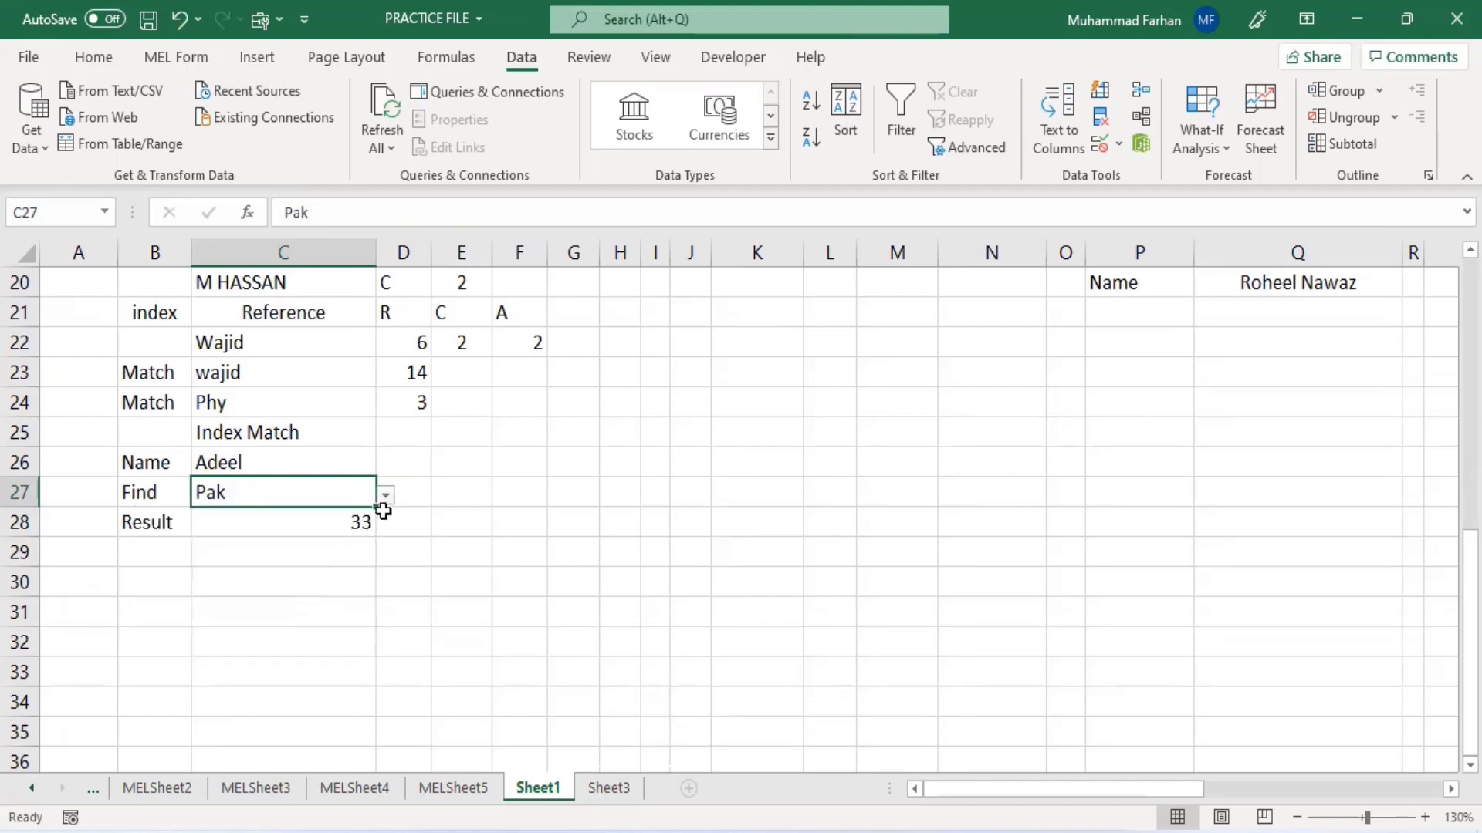
click(384, 496)
click(303, 652)
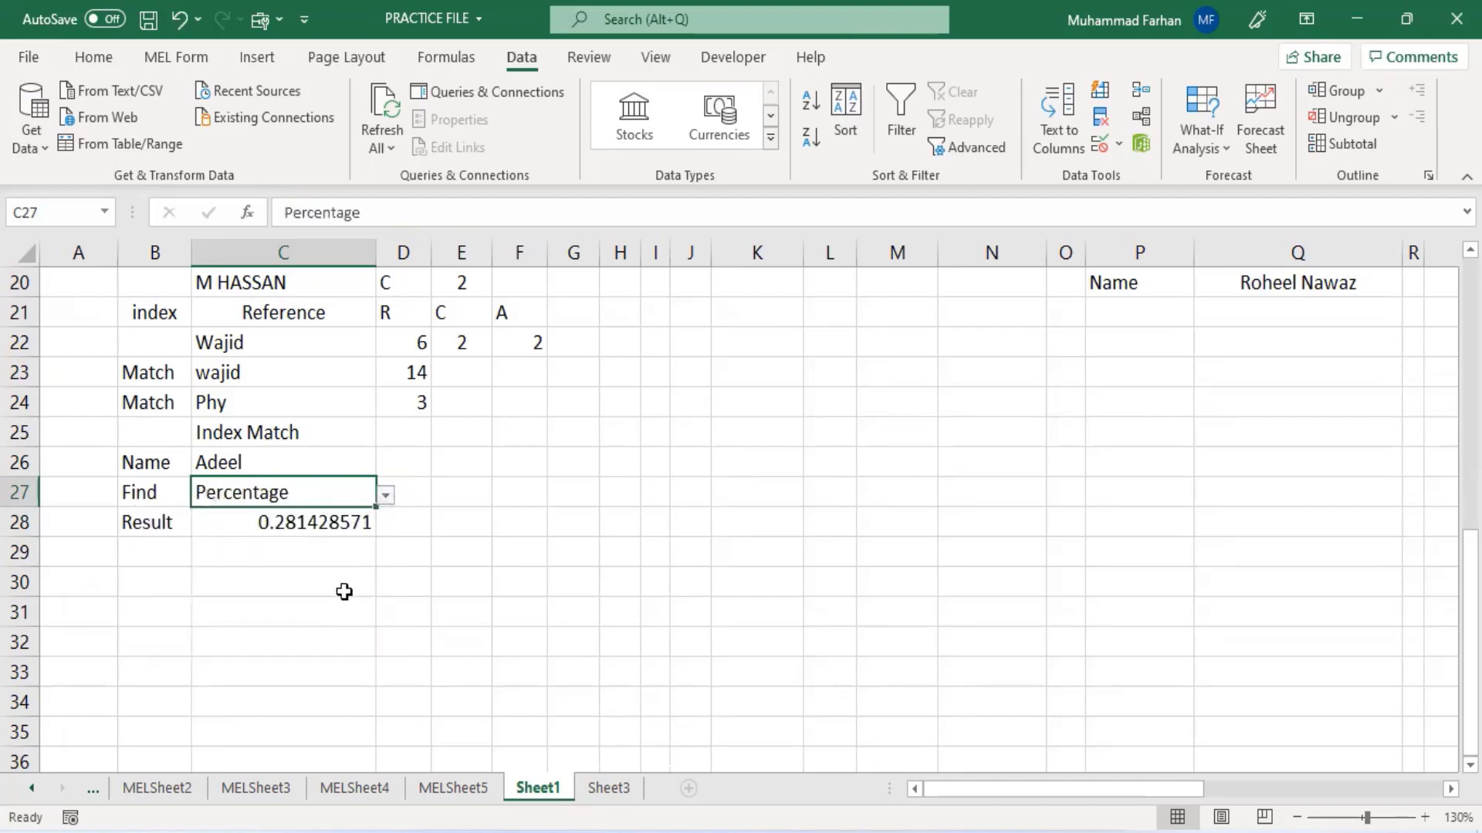
click(384, 512)
click(327, 501)
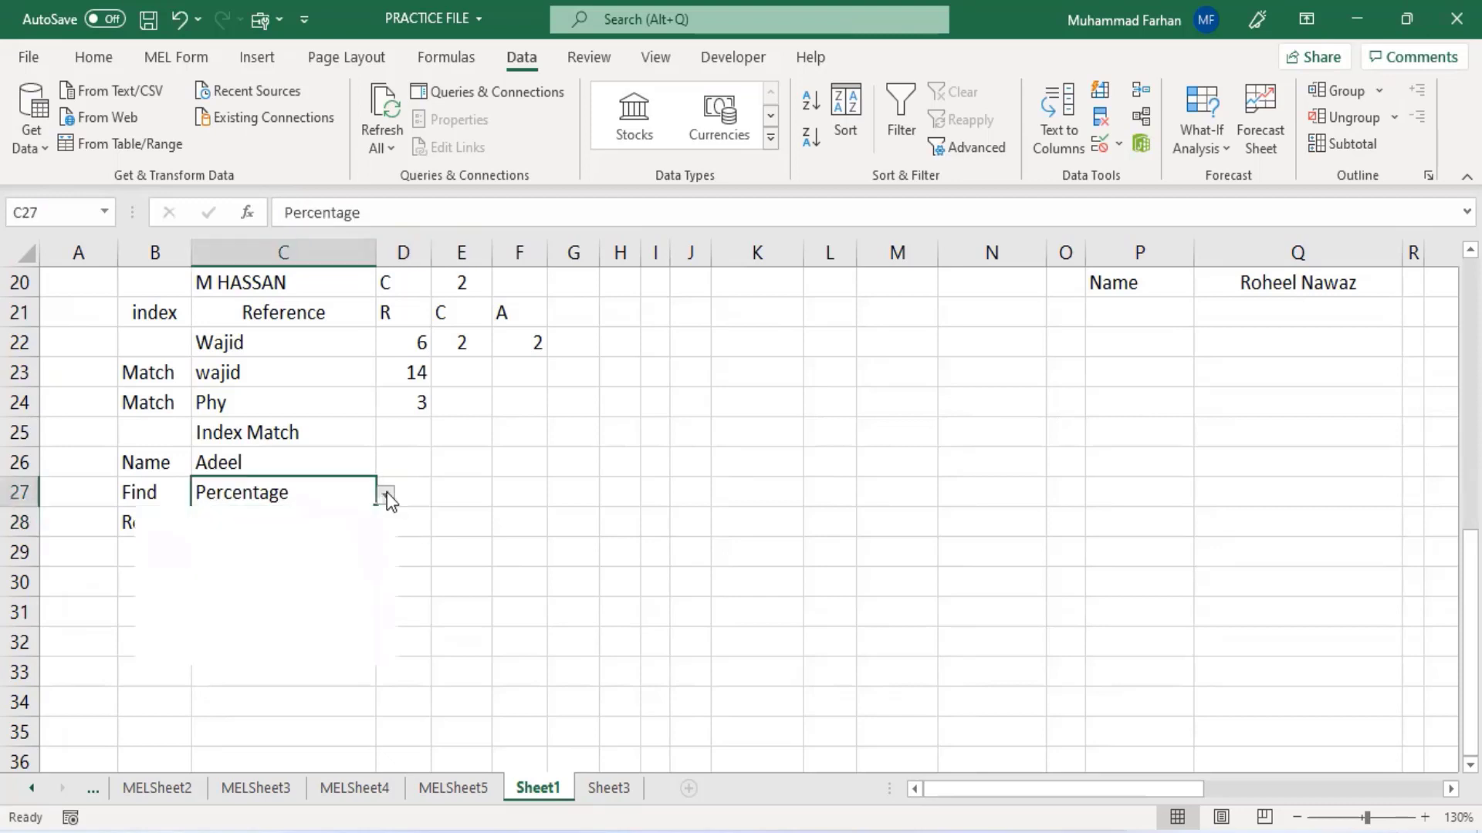
click(384, 497)
click(292, 615)
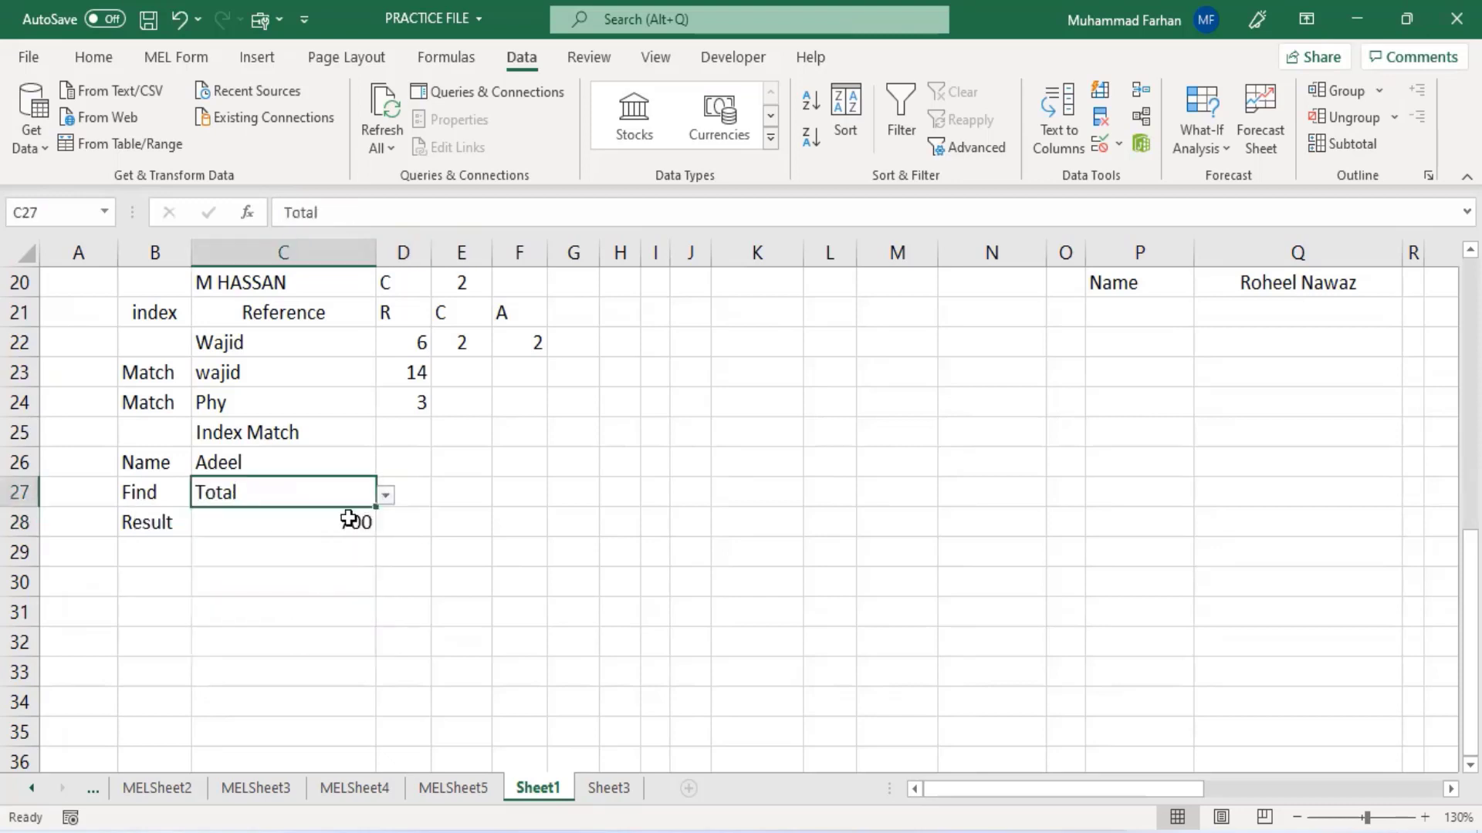
click(308, 584)
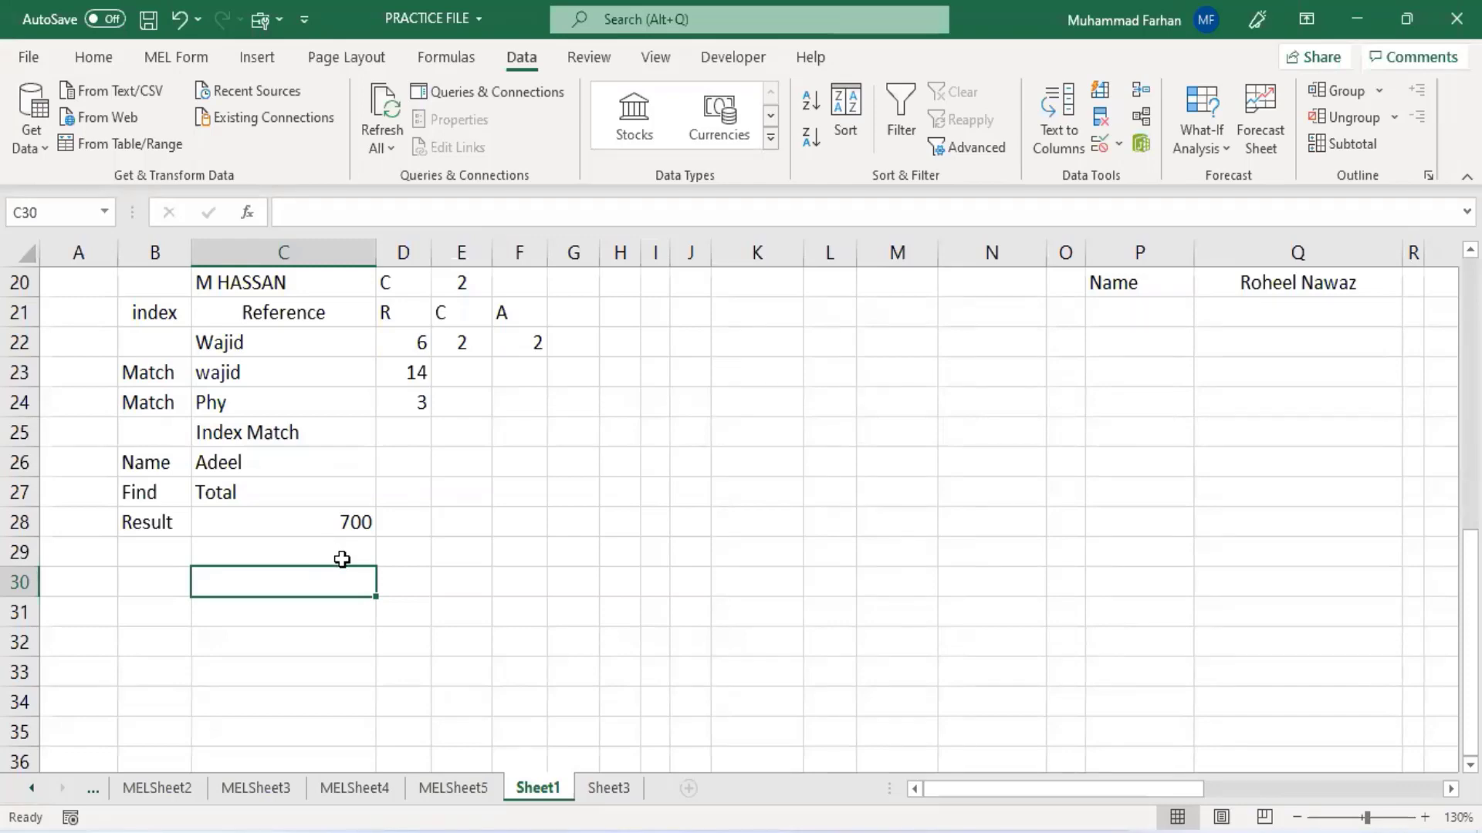
- Switch to the Index Match workbook window
scroll(339, 553, up, 6)
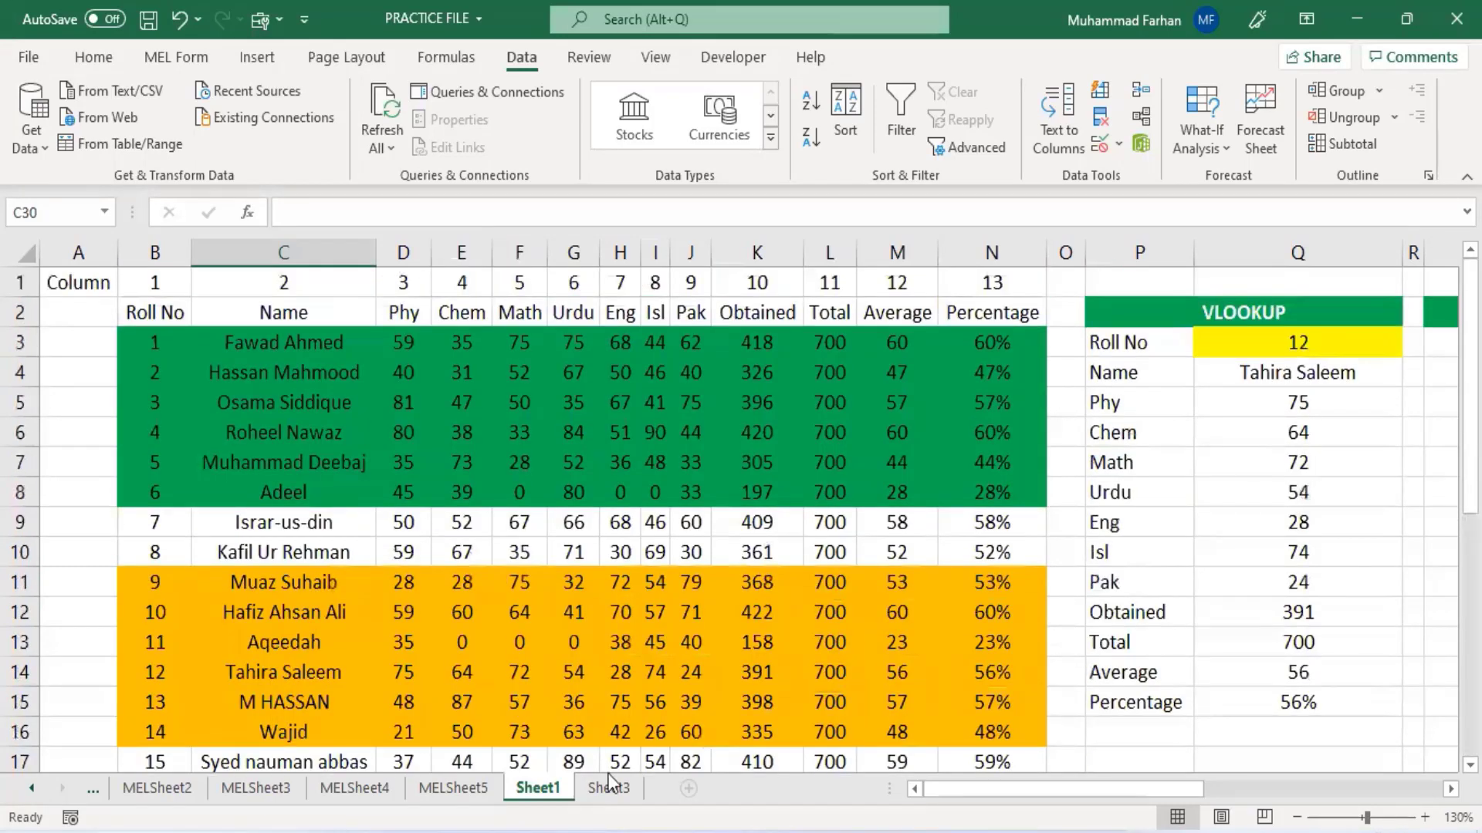
scroll(541, 534, up, 1)
click(811, 832)
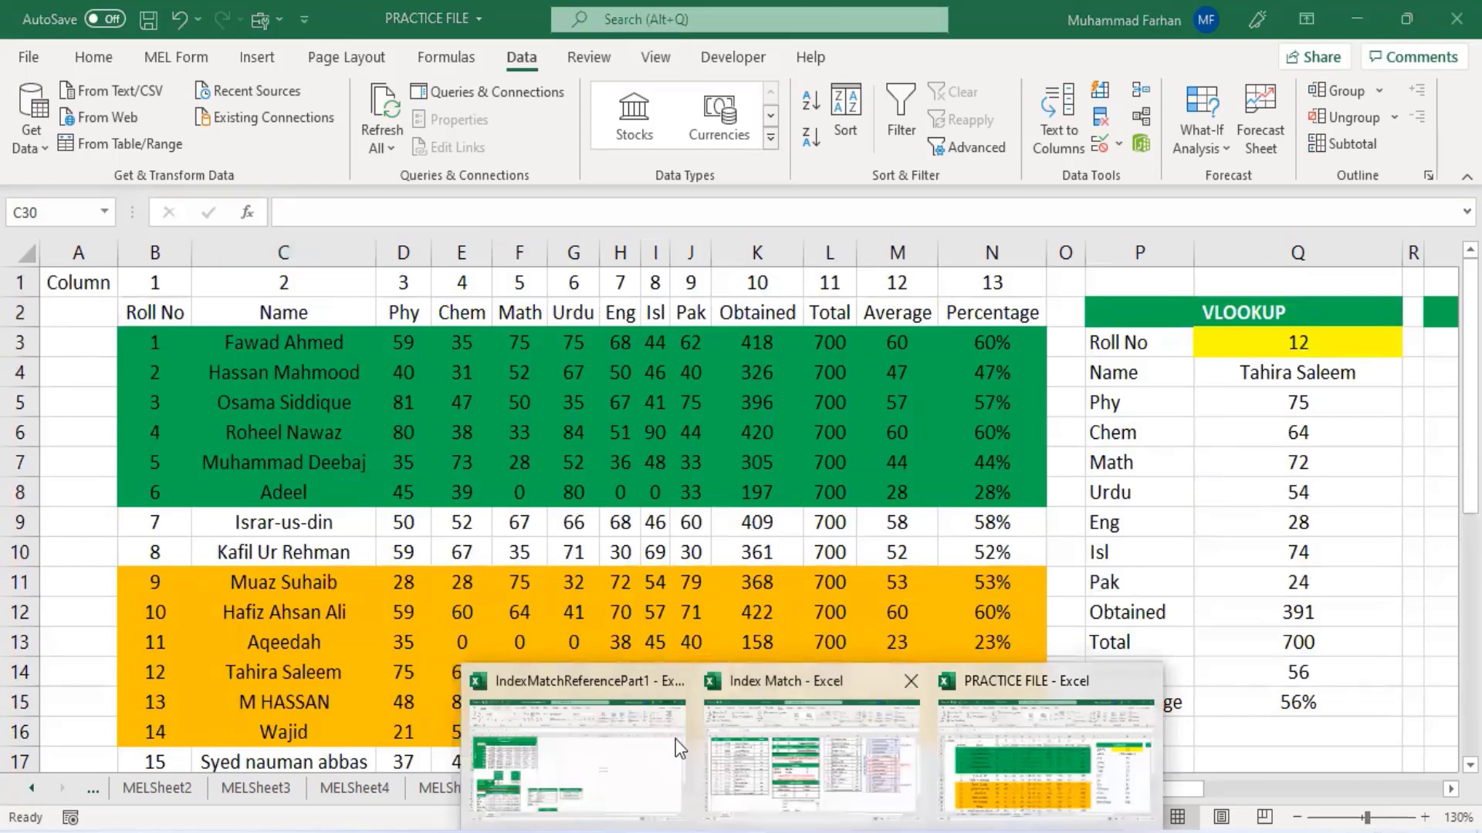
click(790, 758)
scroll(664, 594, down, 3)
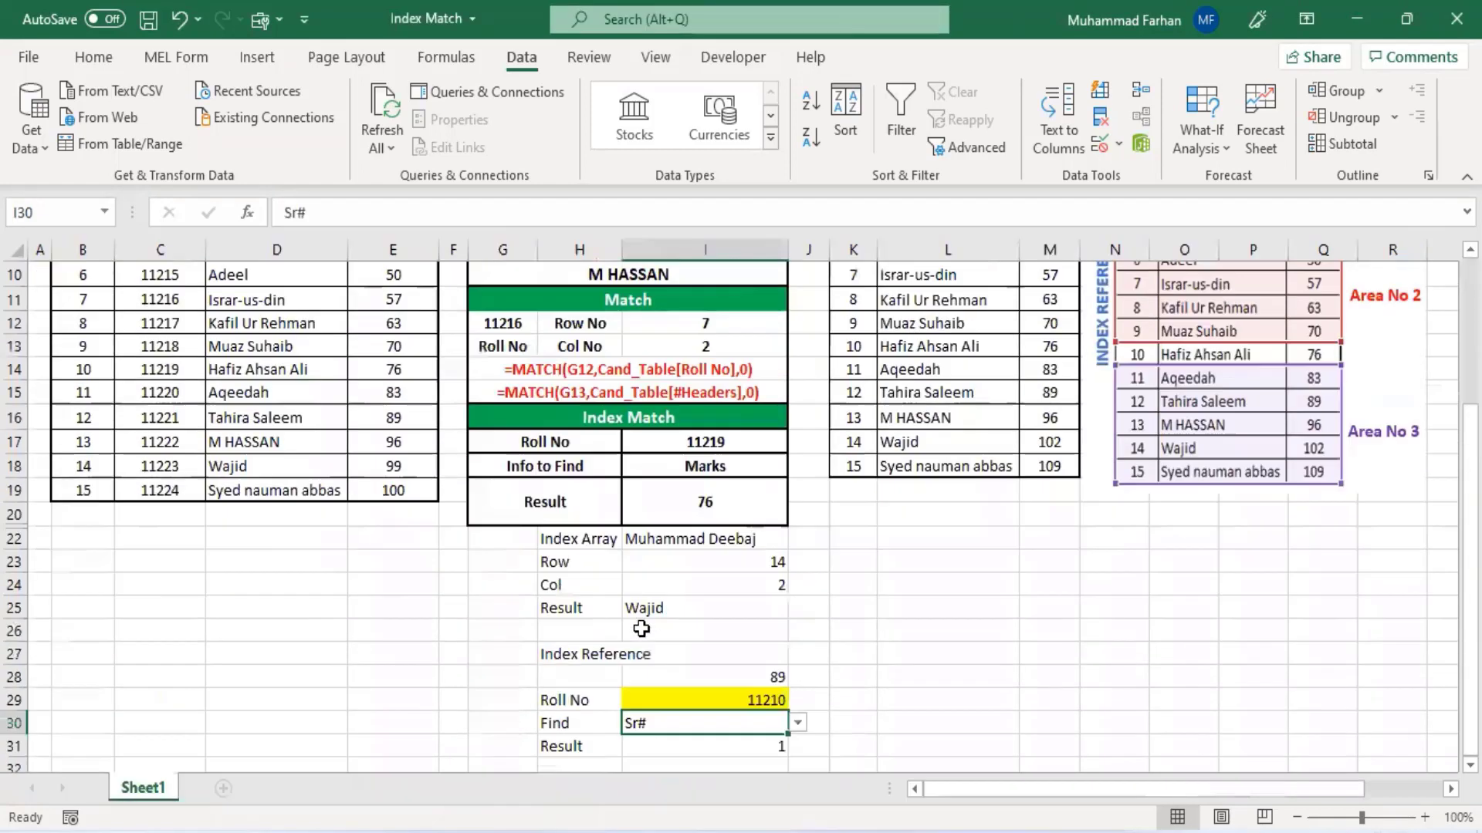
- Inspect the Roll No cell I17 in the Index Match section and its dropdown
click(733, 442)
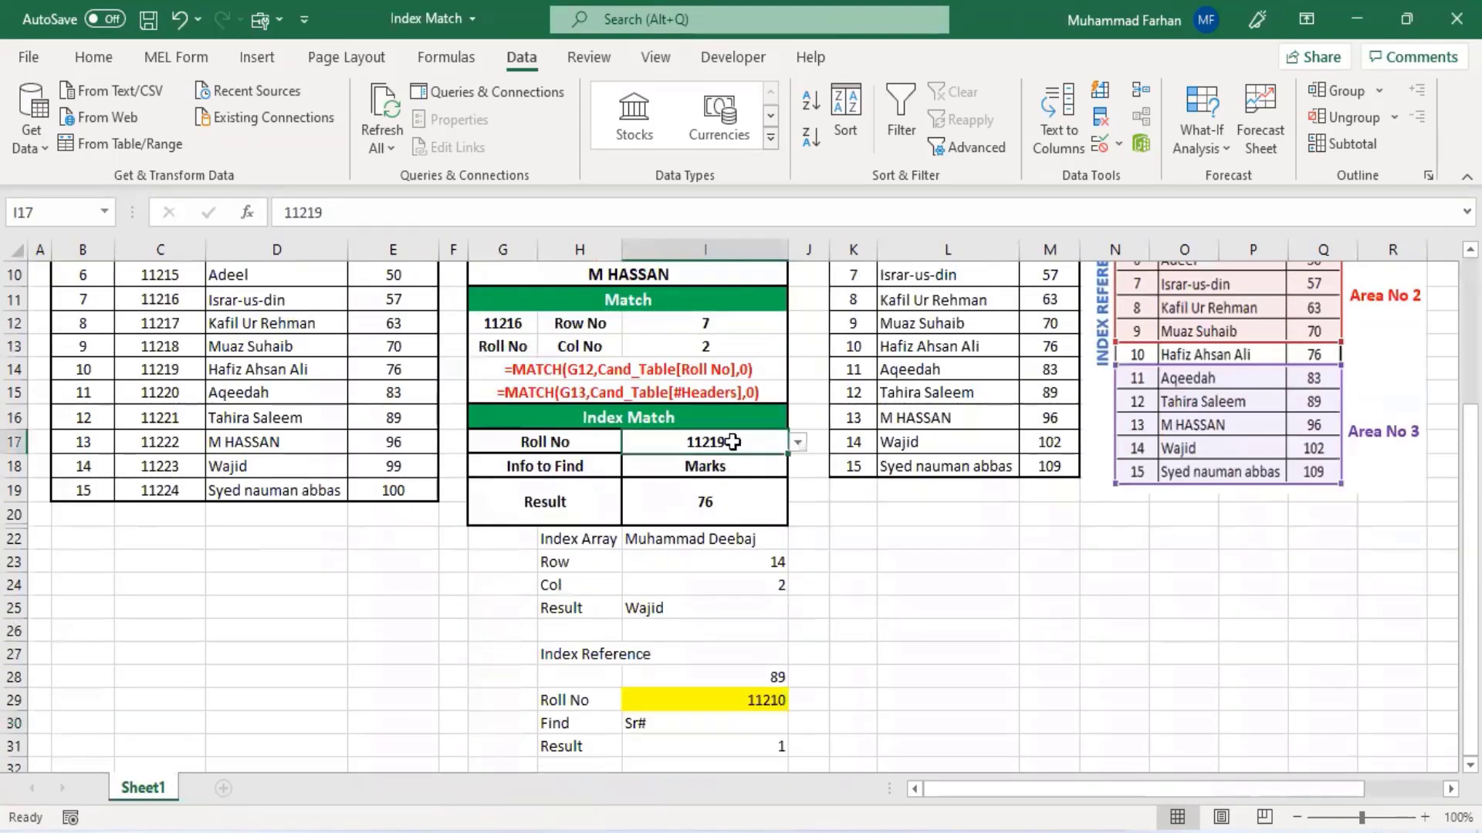
click(802, 441)
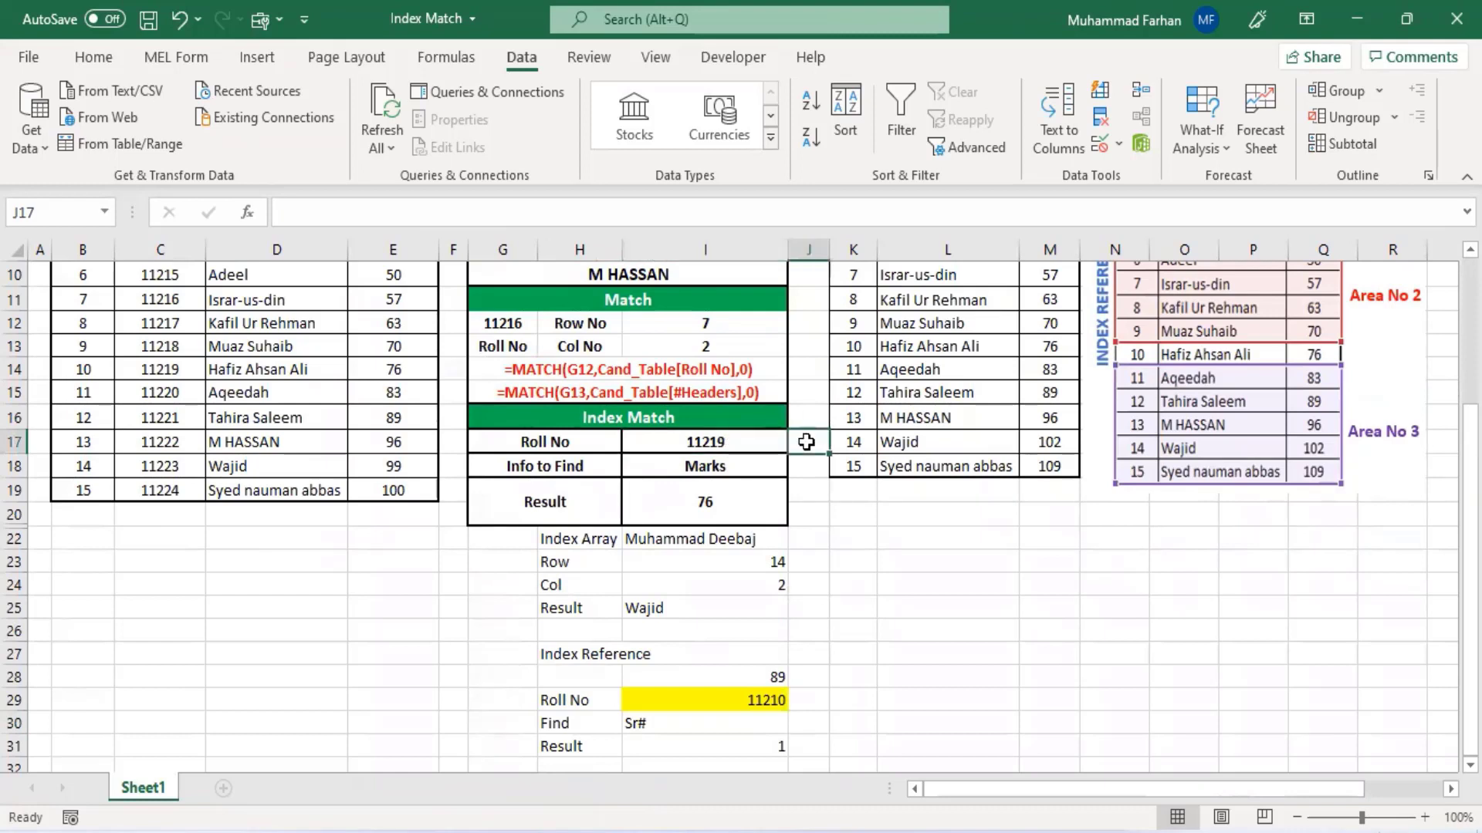
click(776, 443)
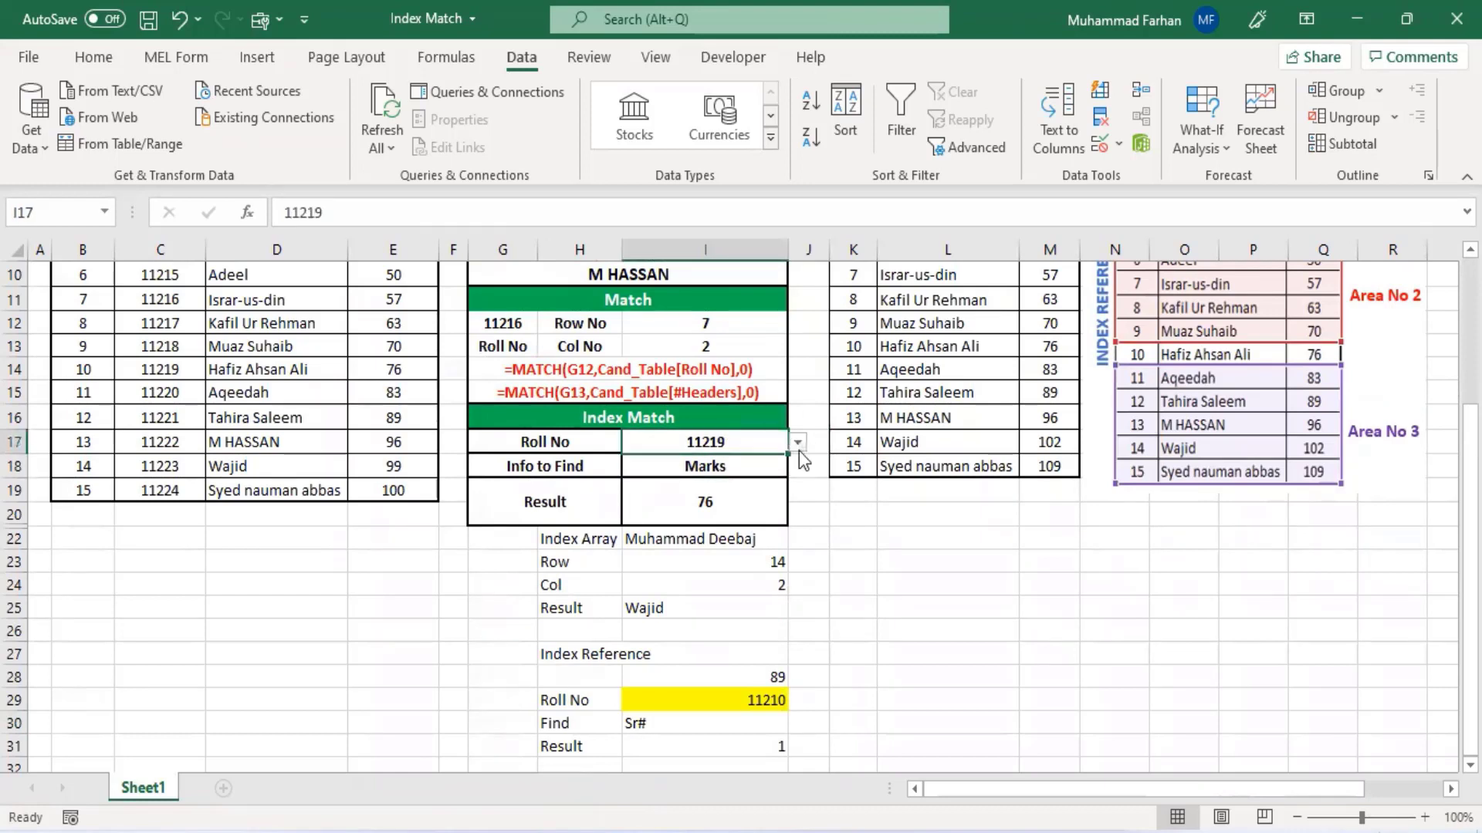
click(799, 444)
click(733, 491)
click(719, 480)
click(737, 466)
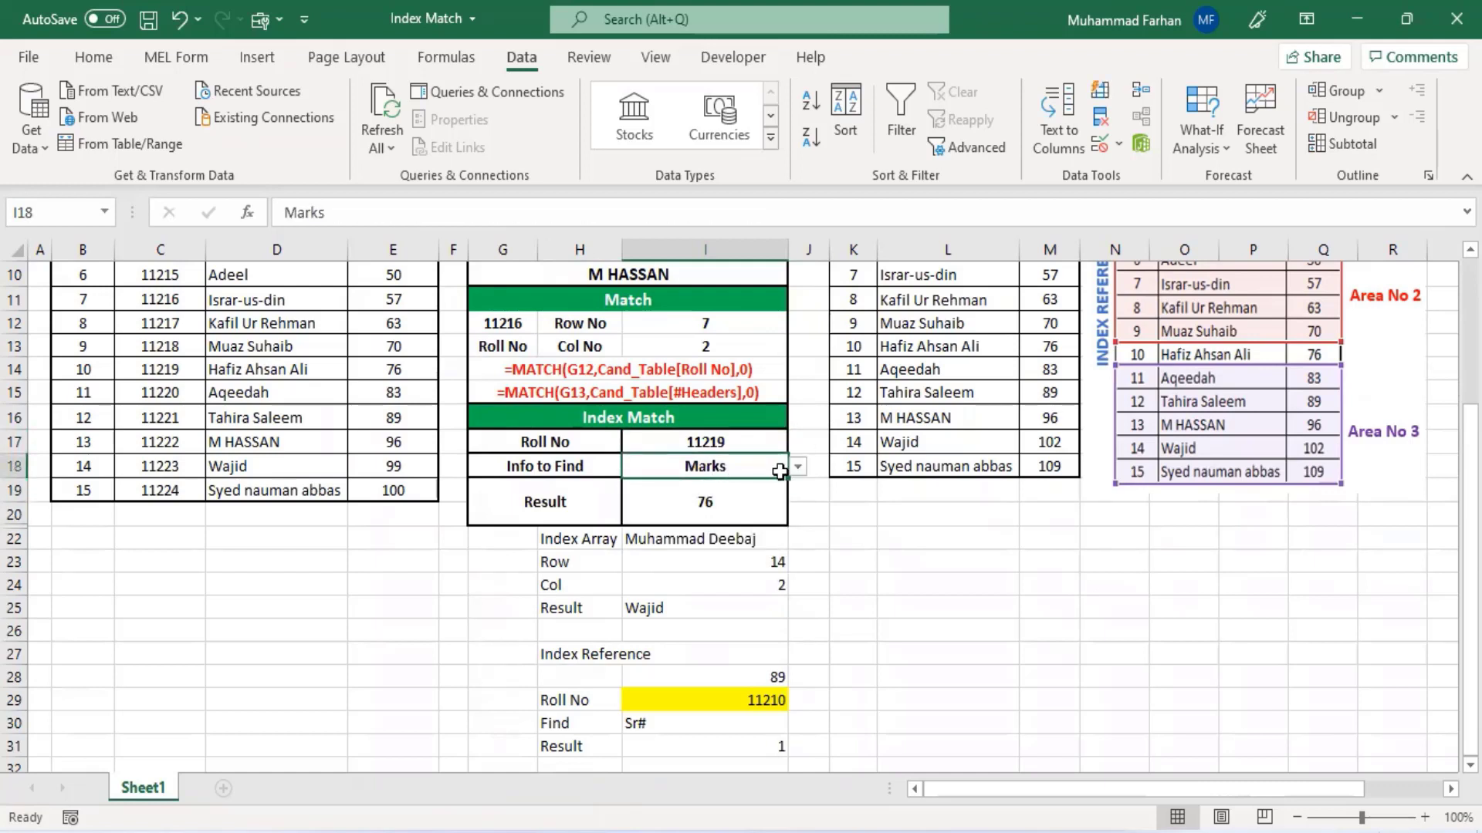
- Choose Roll No, Name and then Marks from the Info to Find dropdown in I18
click(799, 468)
click(765, 465)
click(797, 466)
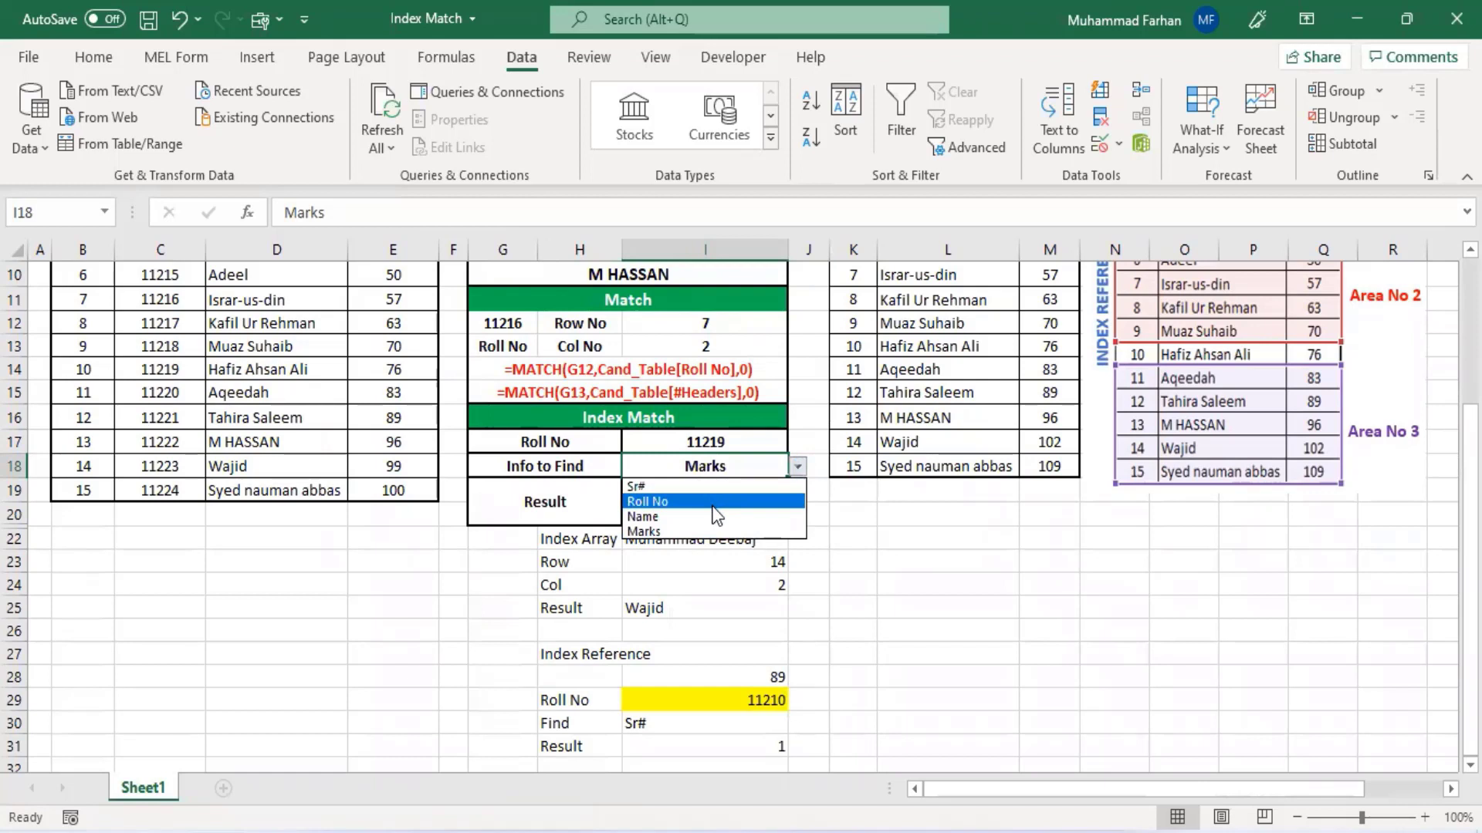
click(714, 503)
click(797, 466)
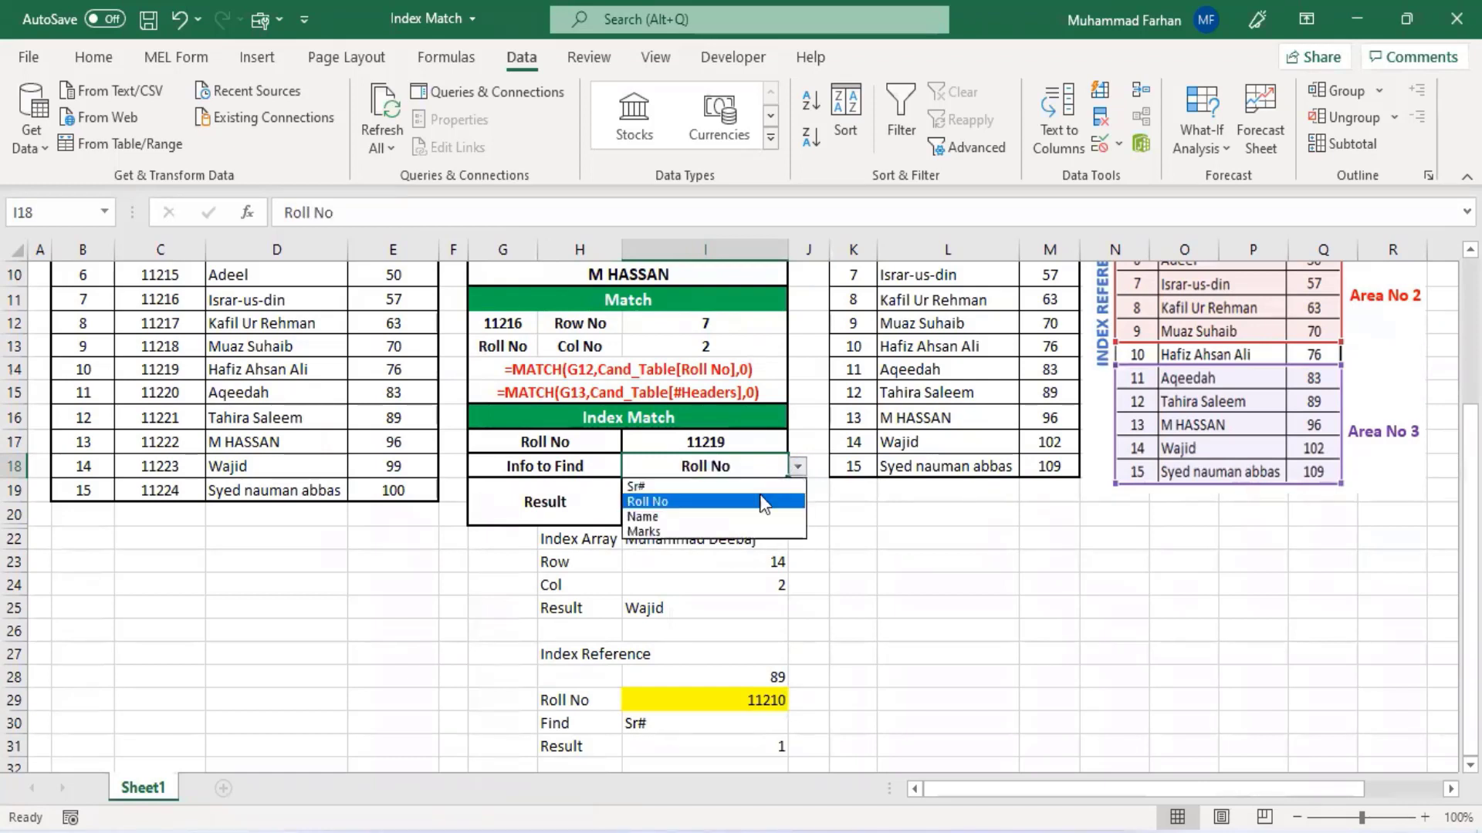
click(690, 516)
click(798, 466)
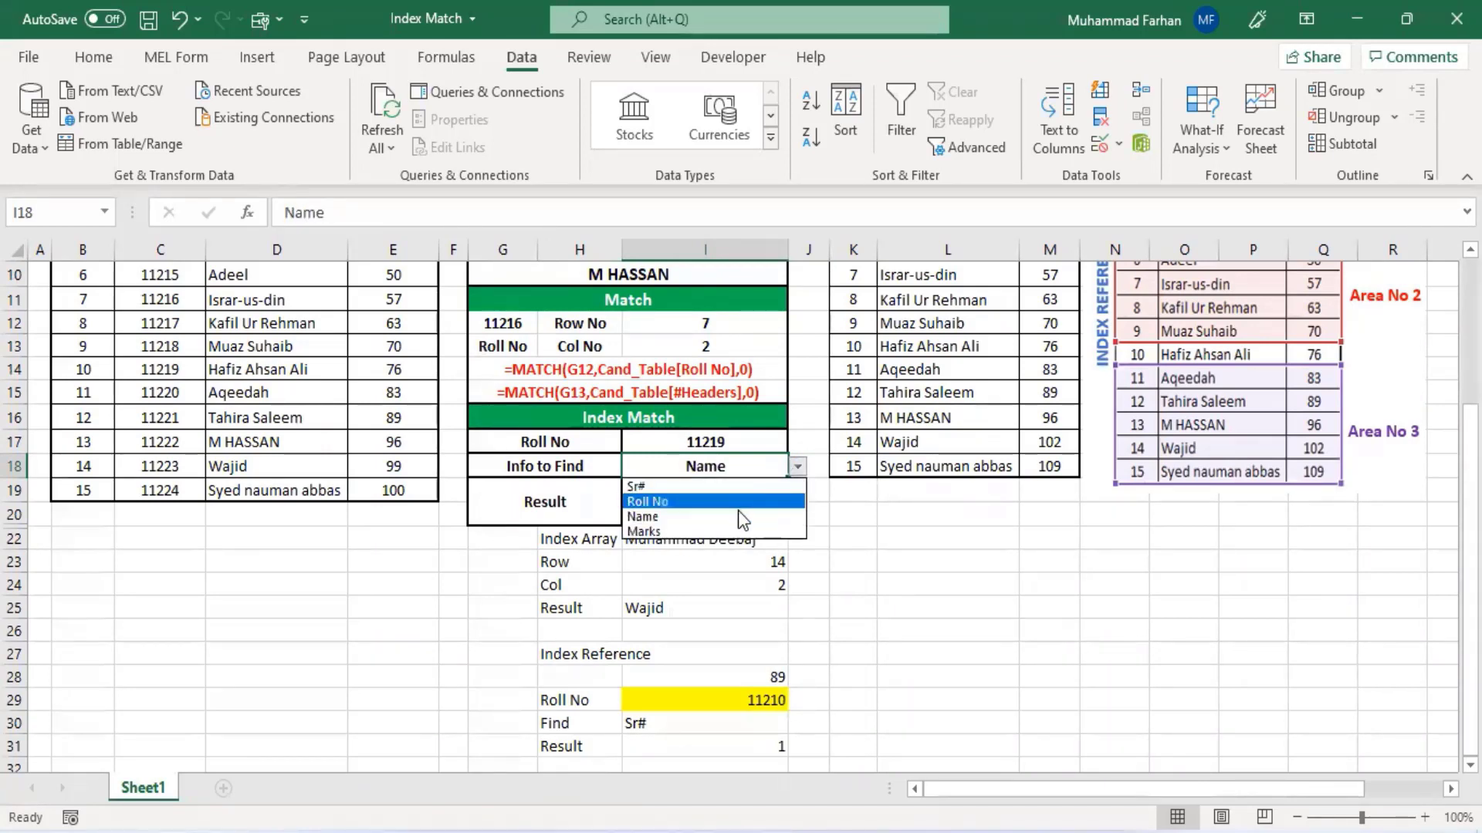
click(737, 532)
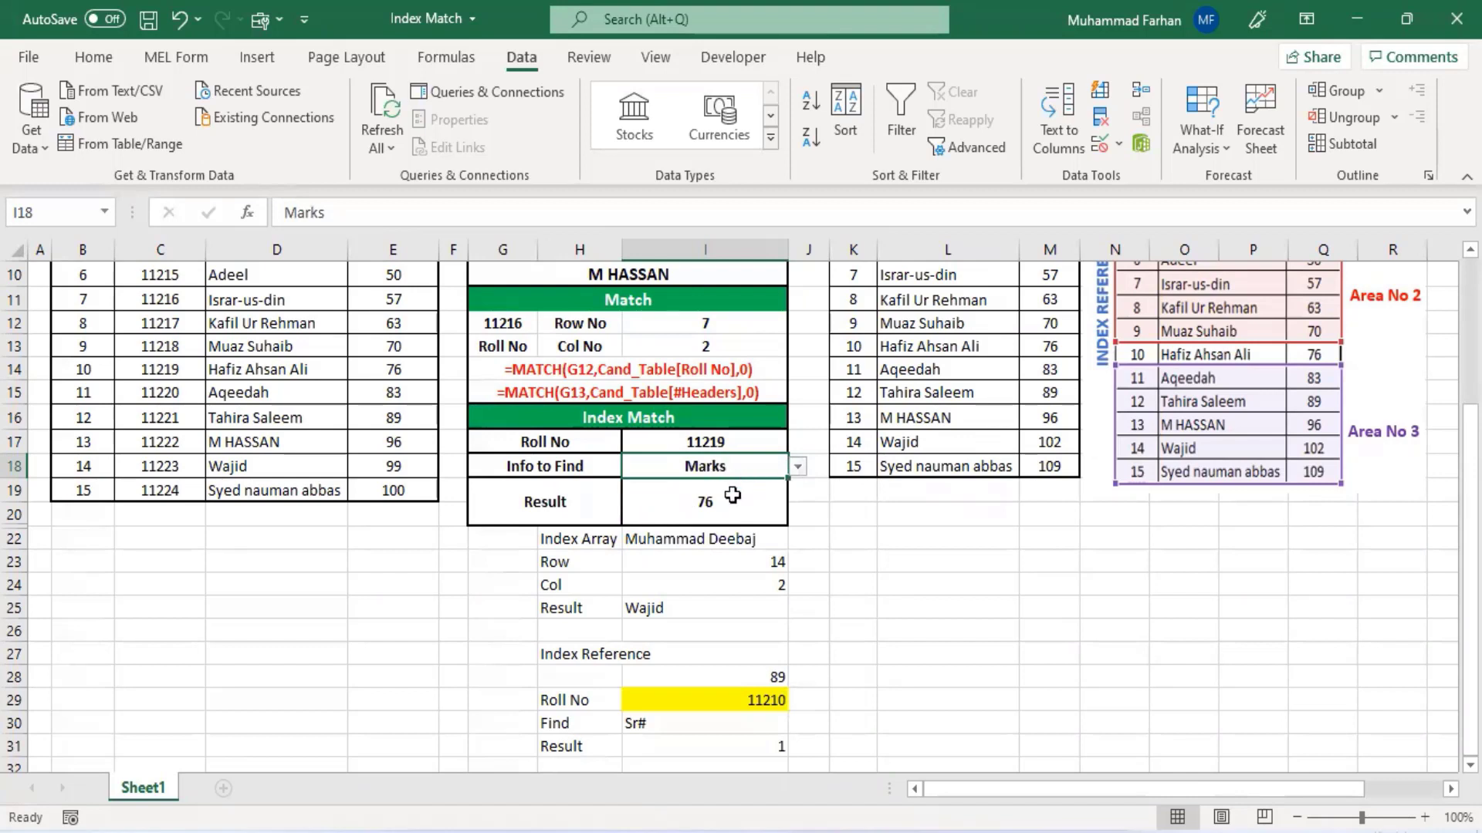
- Open the Result formula in I19 to examine the INDEX and MATCH ranges it references, then leave it
click(731, 496)
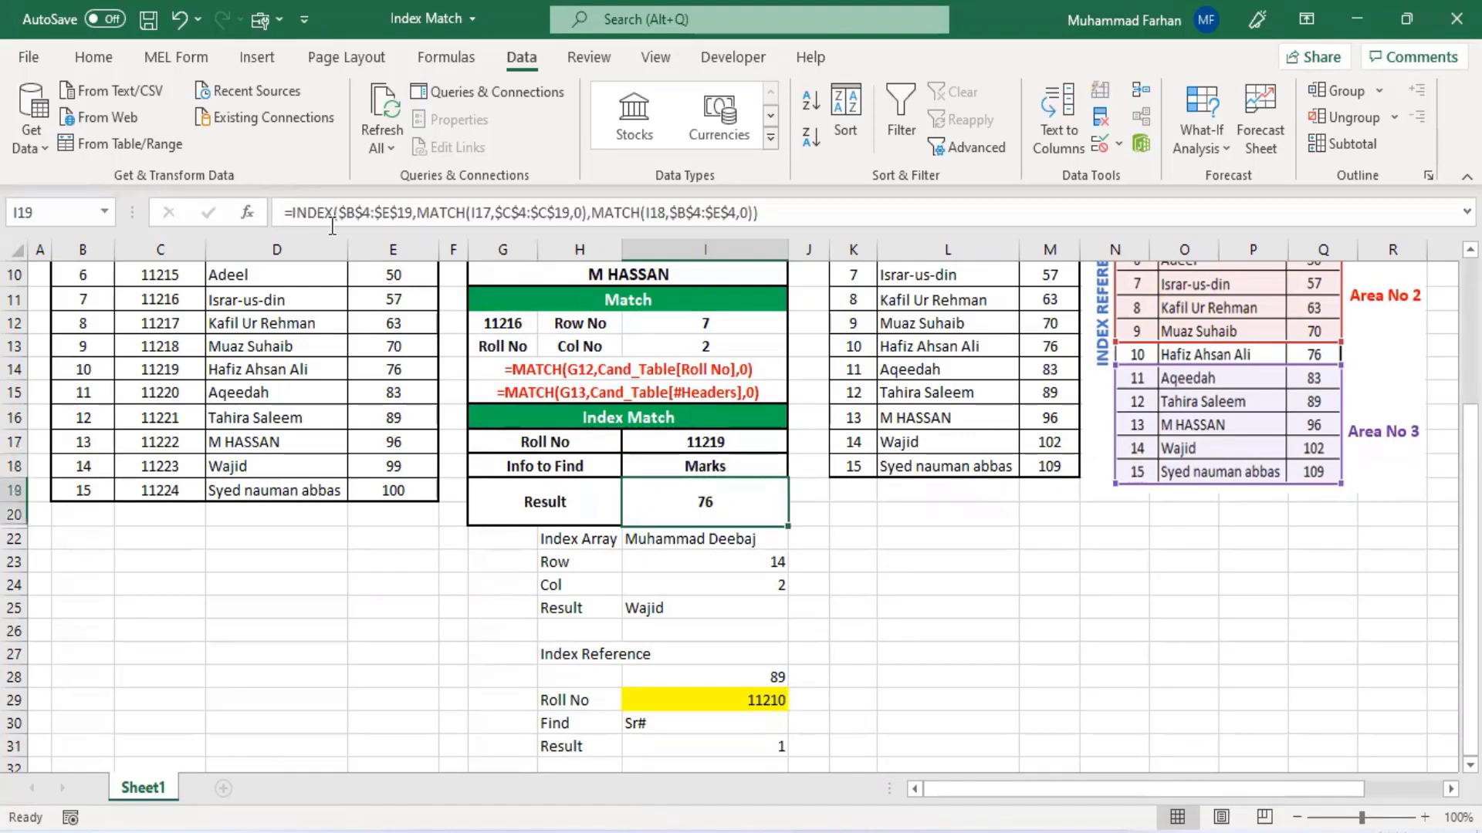
click(375, 214)
scroll(331, 410, up, 2)
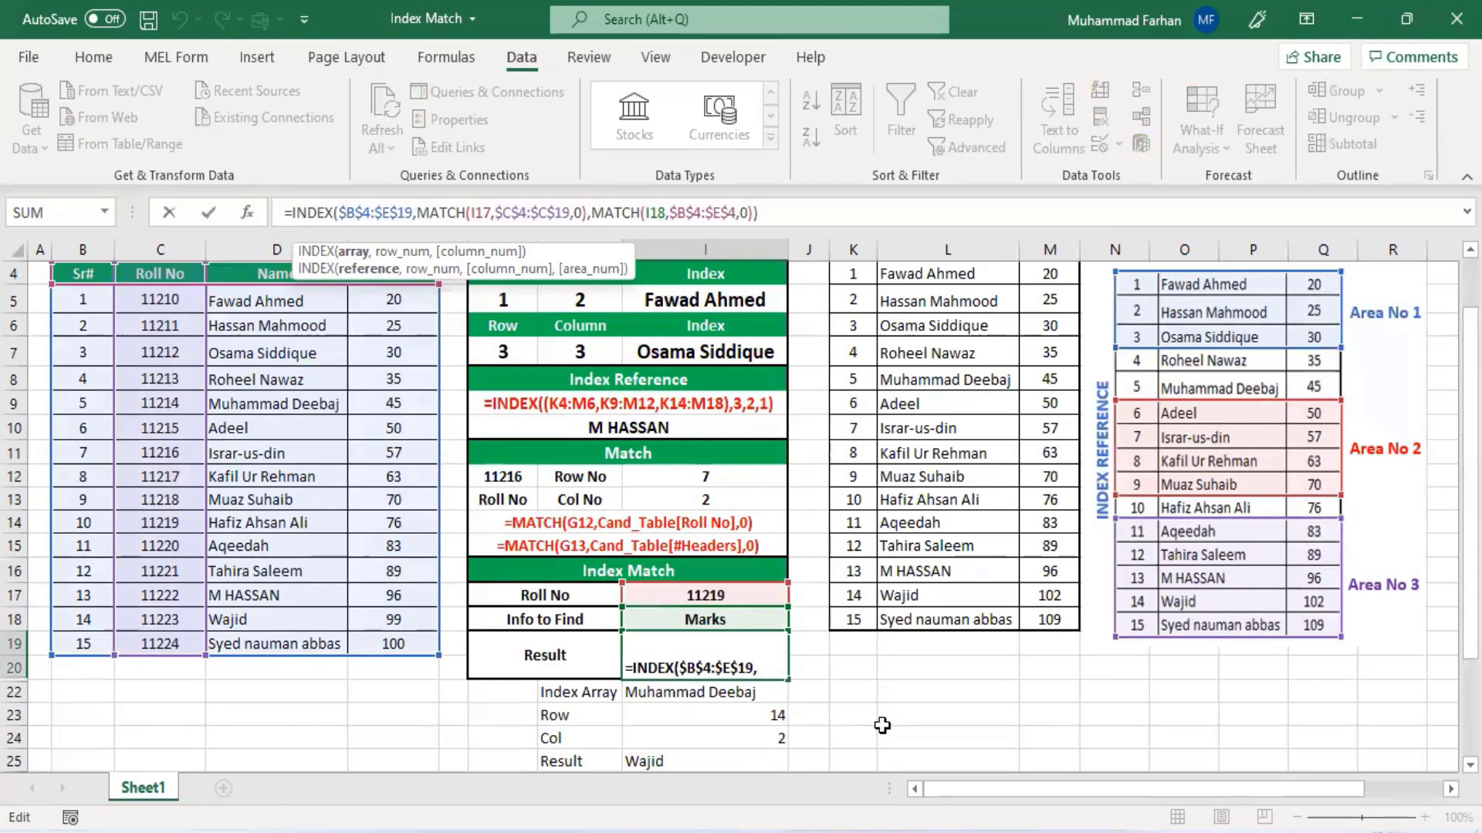
key(Return)
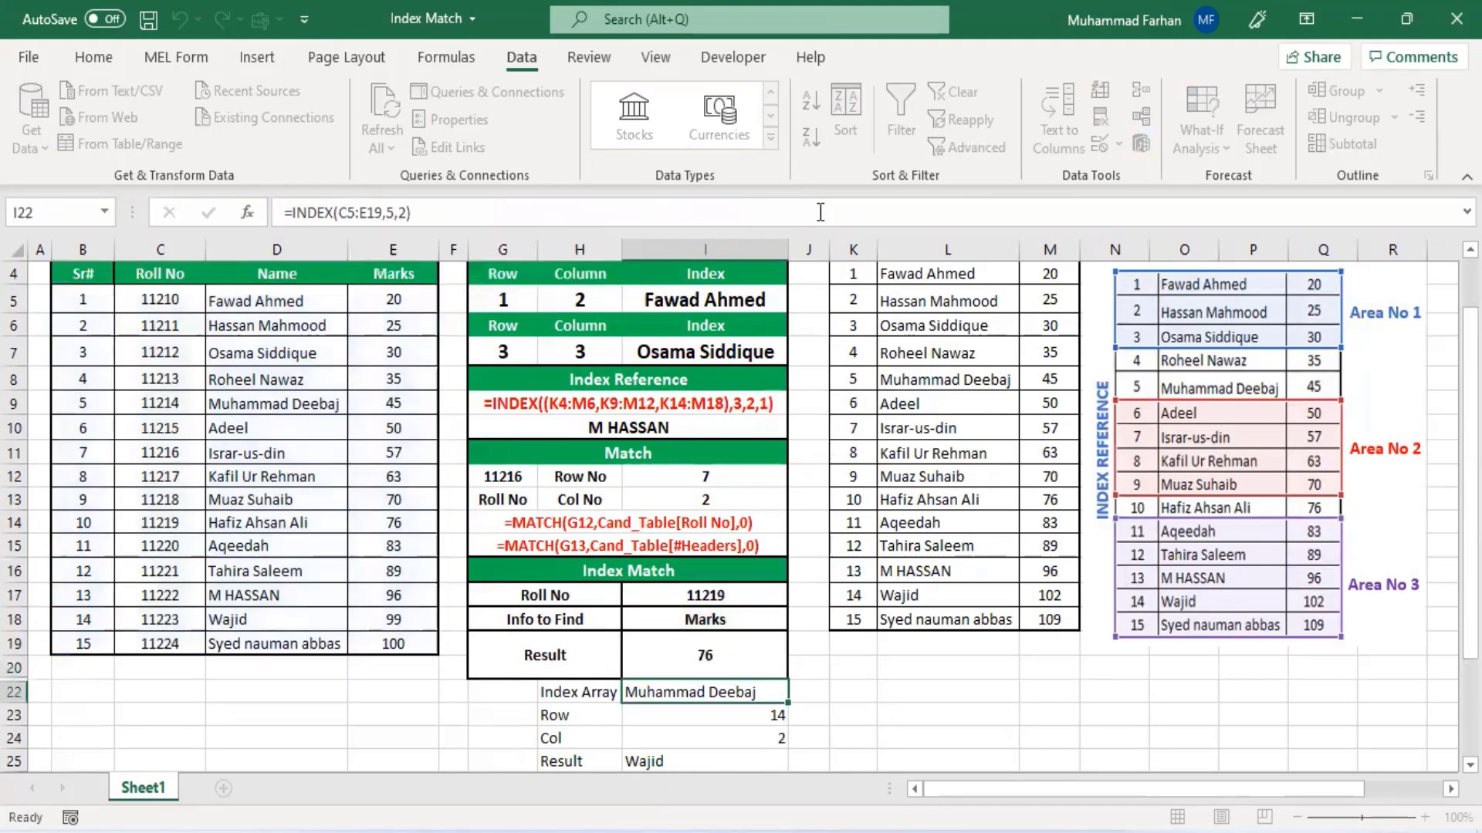
- Switch back to the PRACTICE FILE workbook and return to the top of the data table
scroll(772, 629, down, 3)
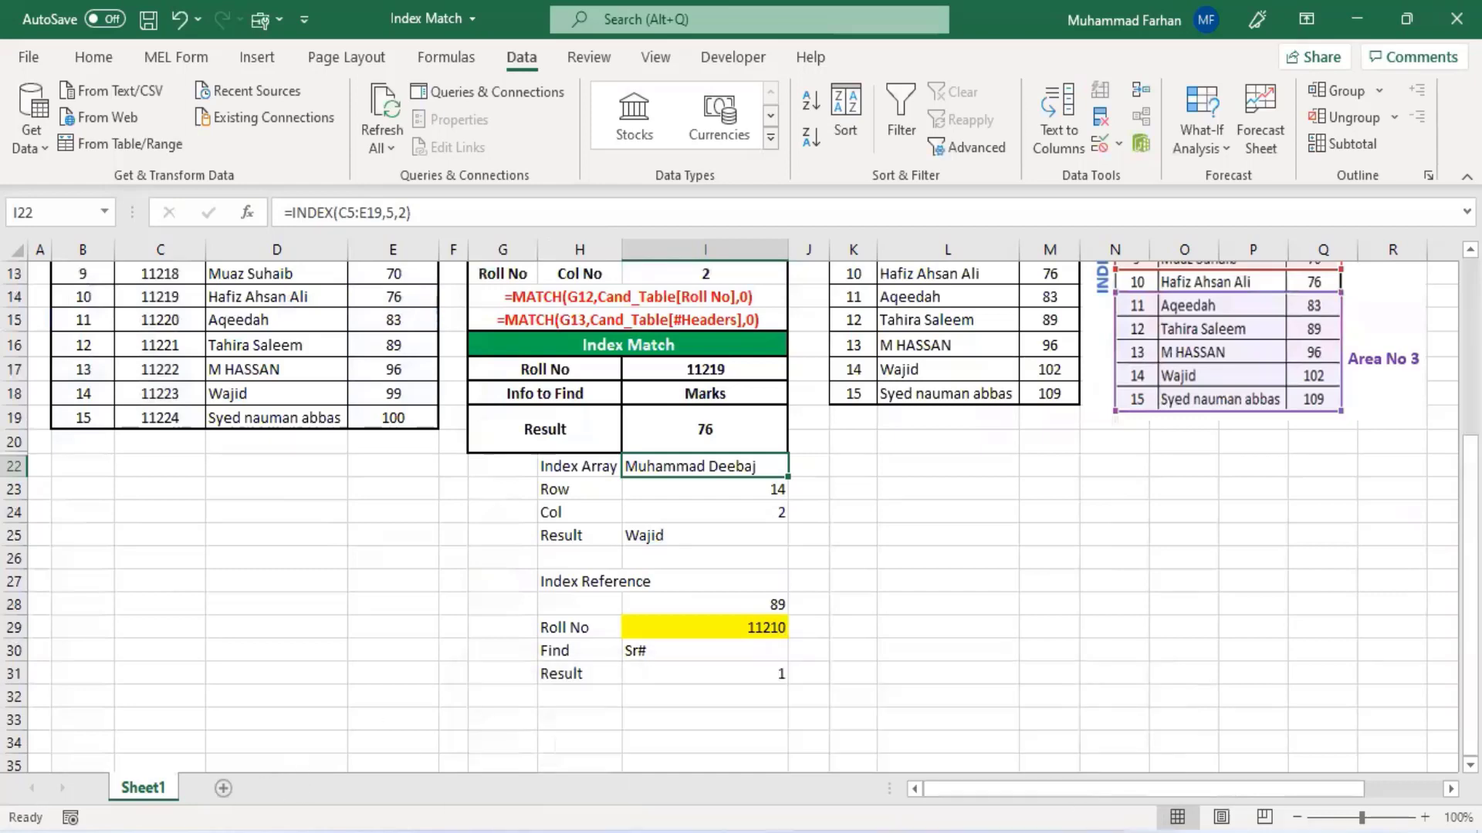
mouse_move(812, 832)
click(1016, 769)
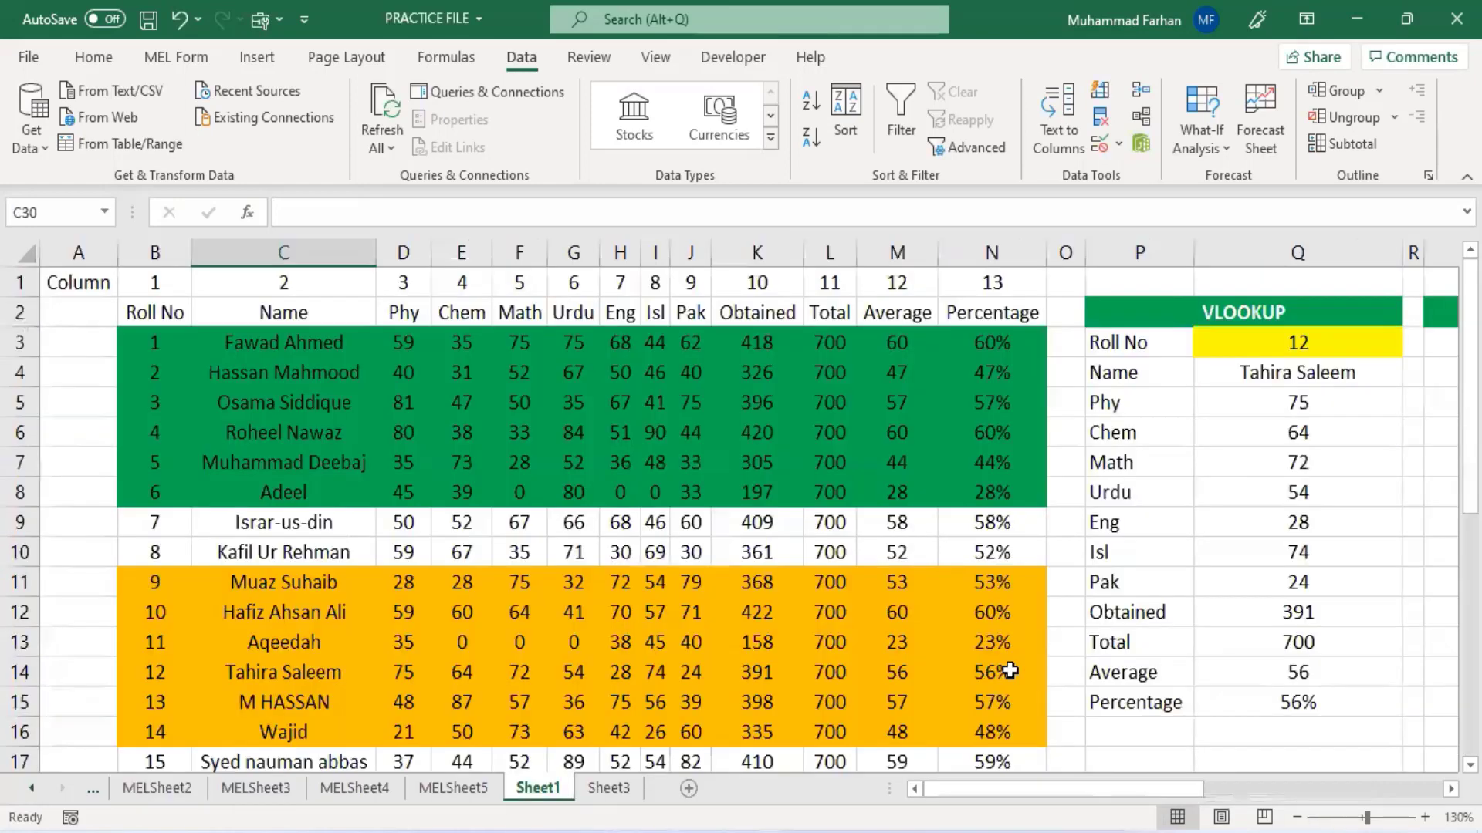
scroll(956, 599, down, 3)
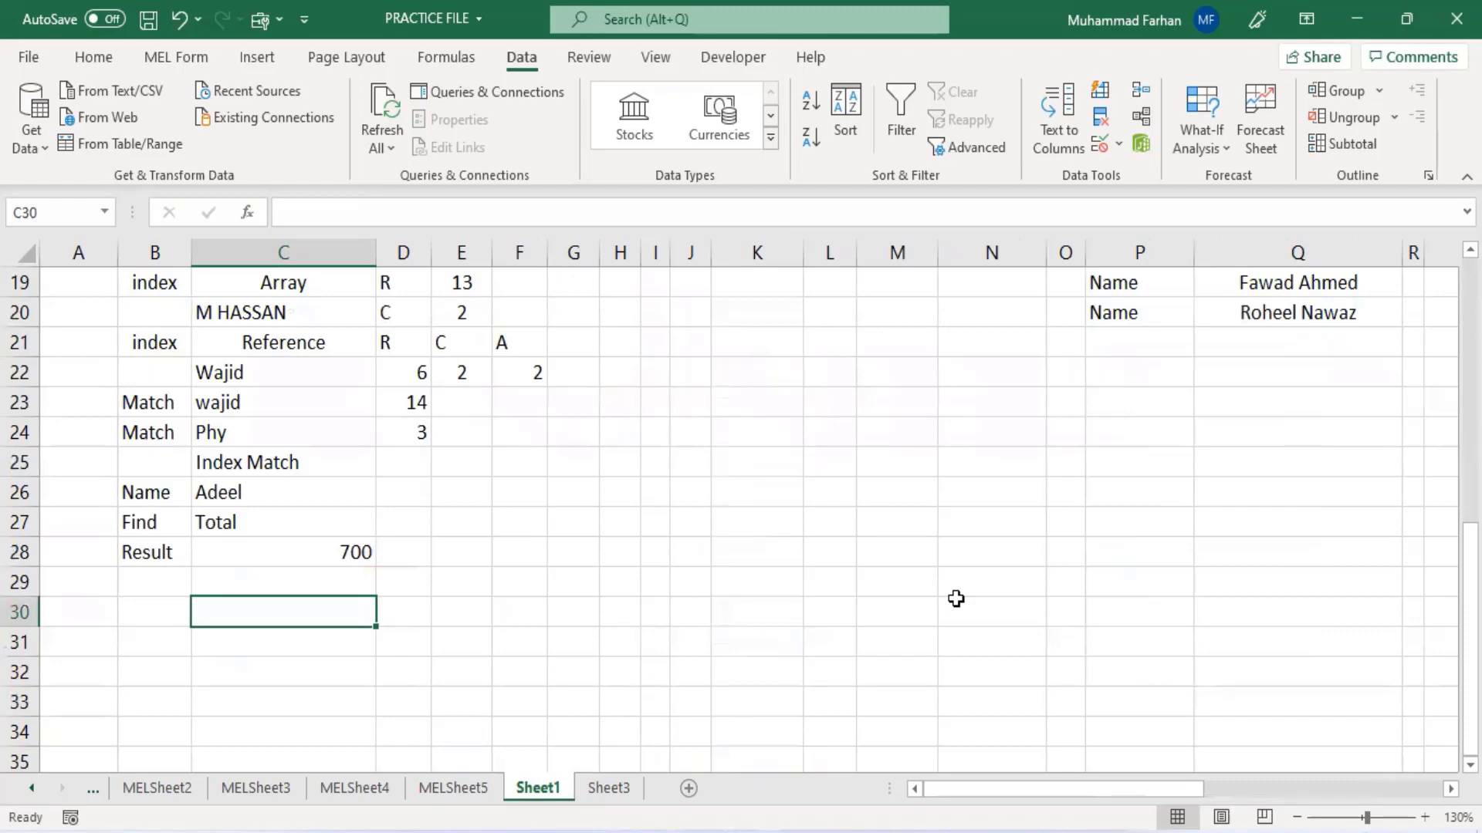
scroll(818, 450, up, 3)
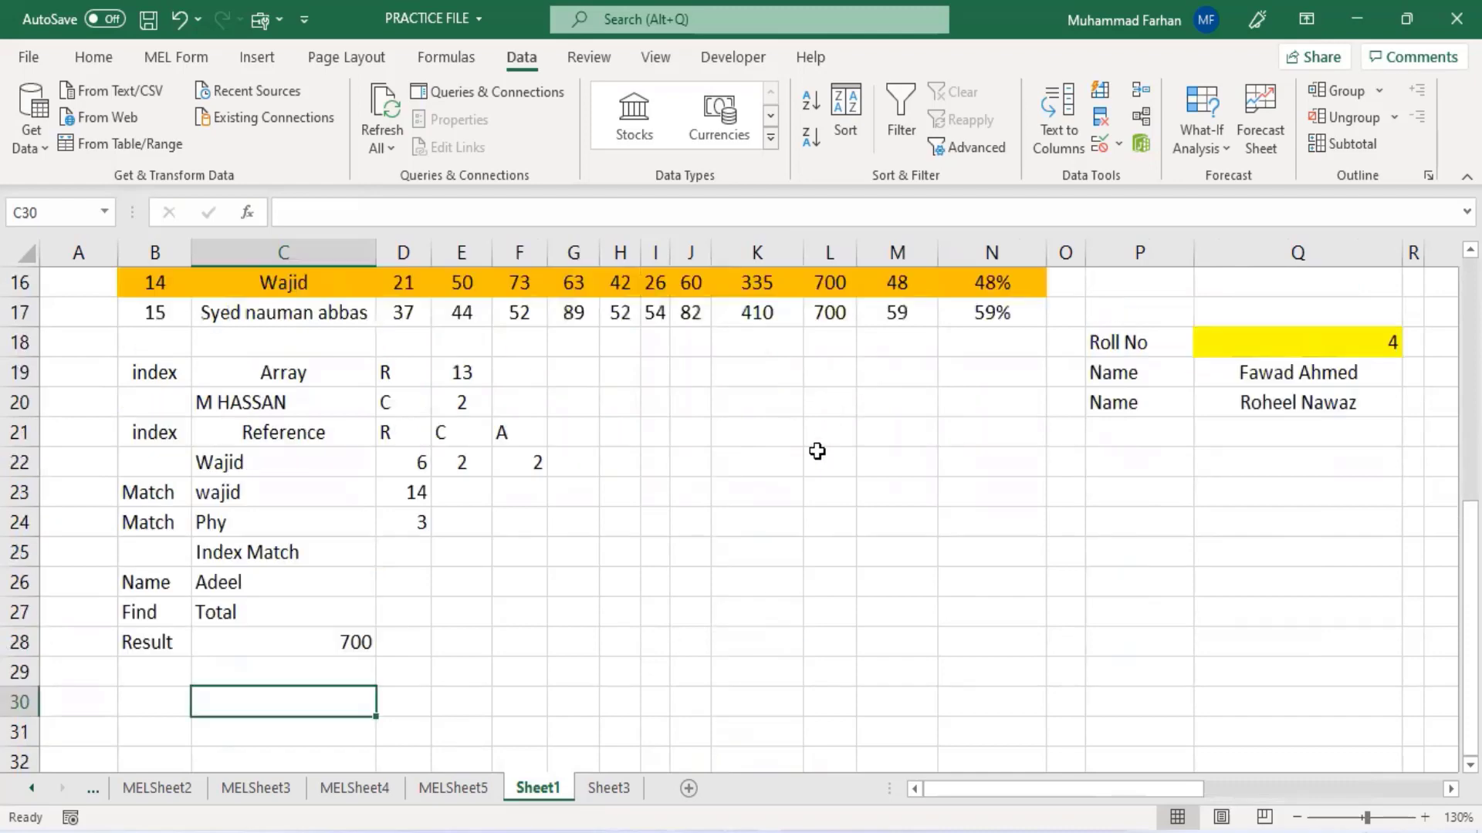
scroll(776, 560, up, 3)
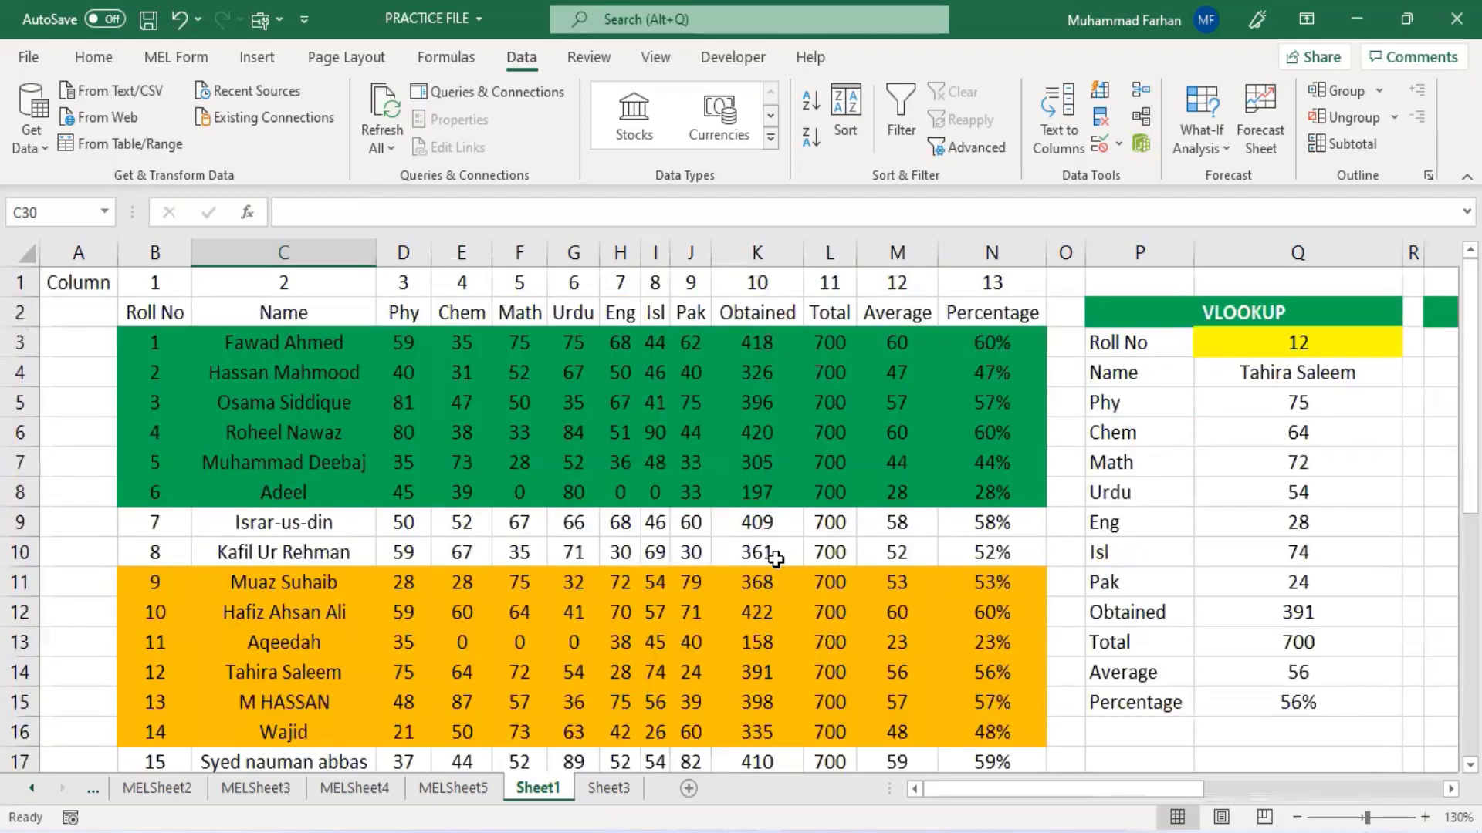